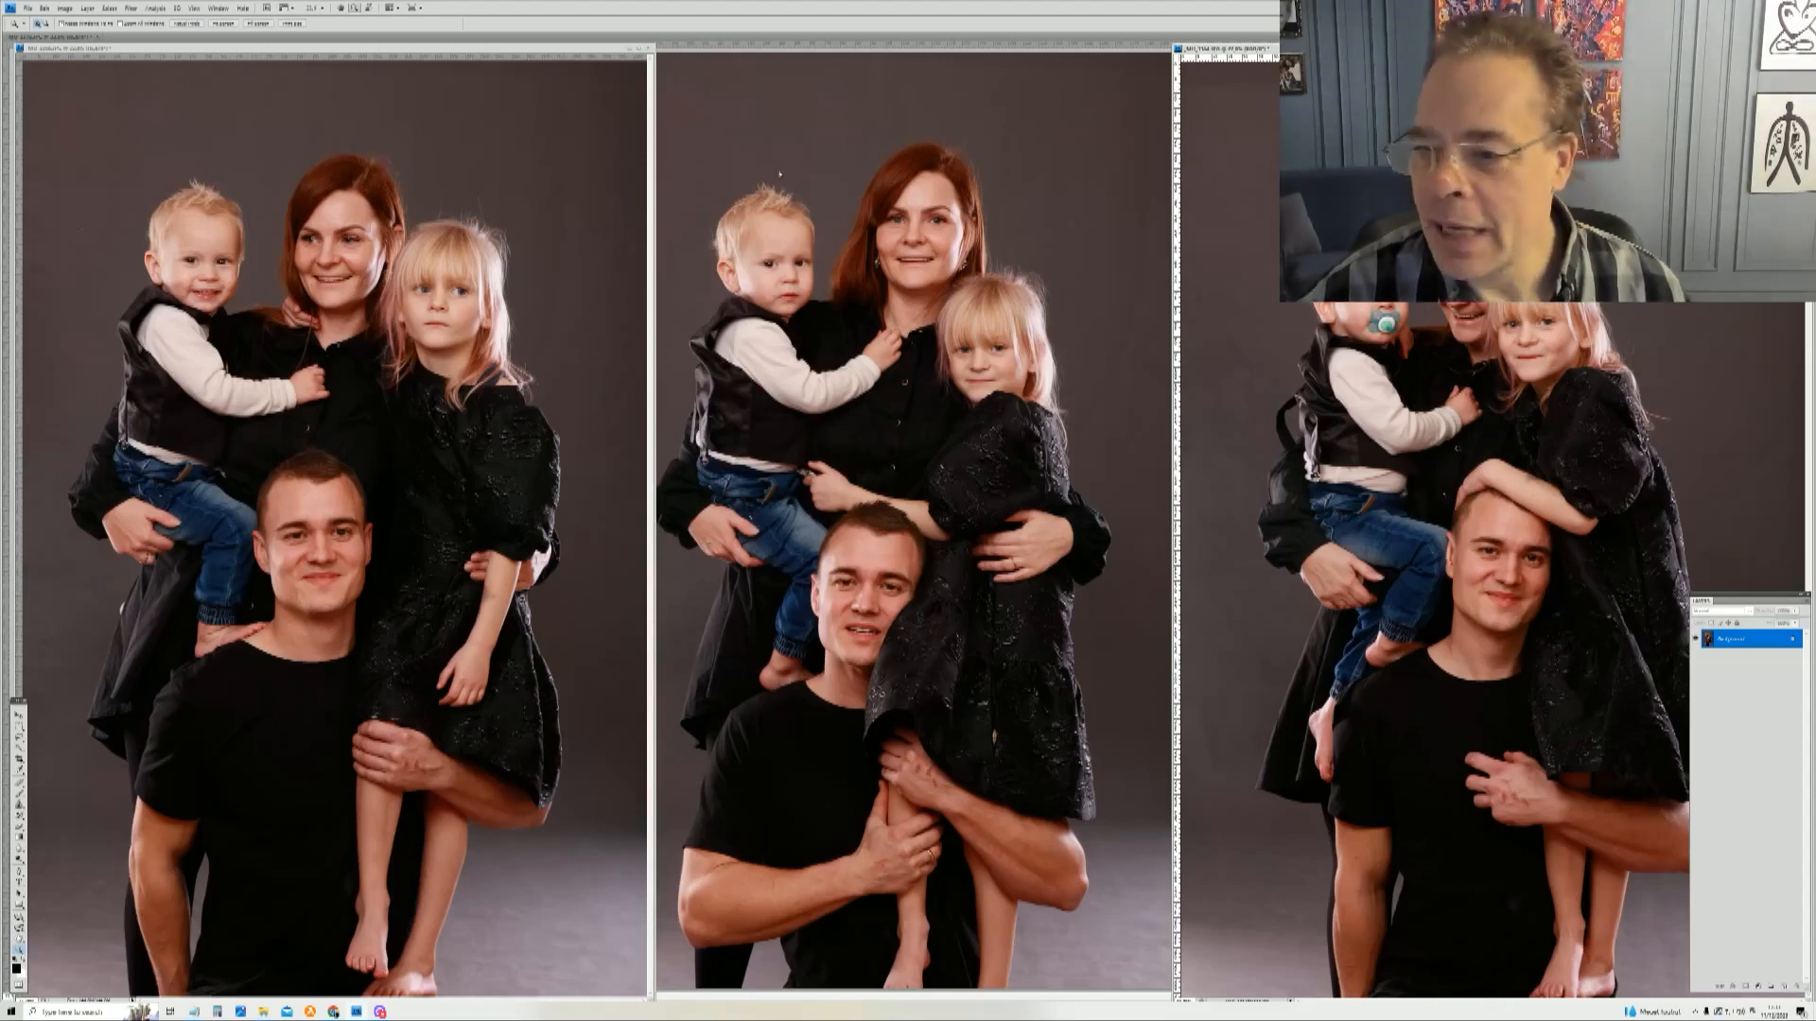
Step: Lasso a freehand selection around the little boy's head in the left photo and copy it
click(20, 739)
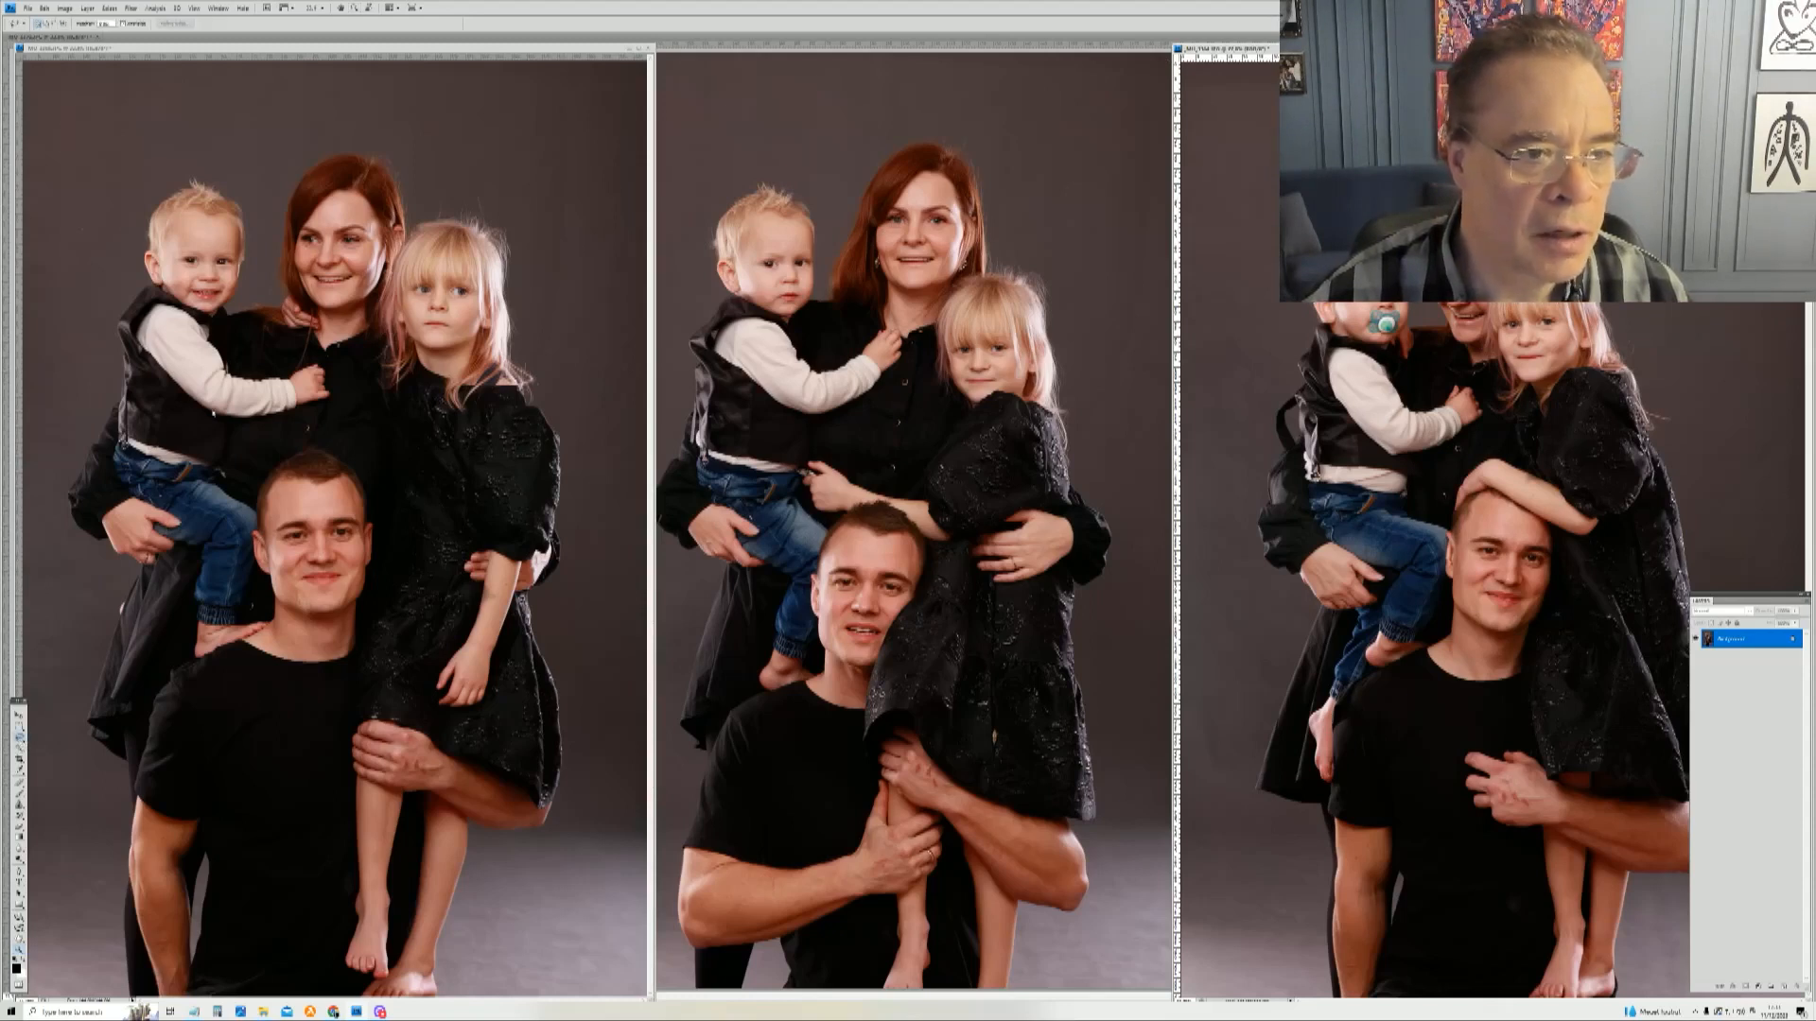
click(192, 46)
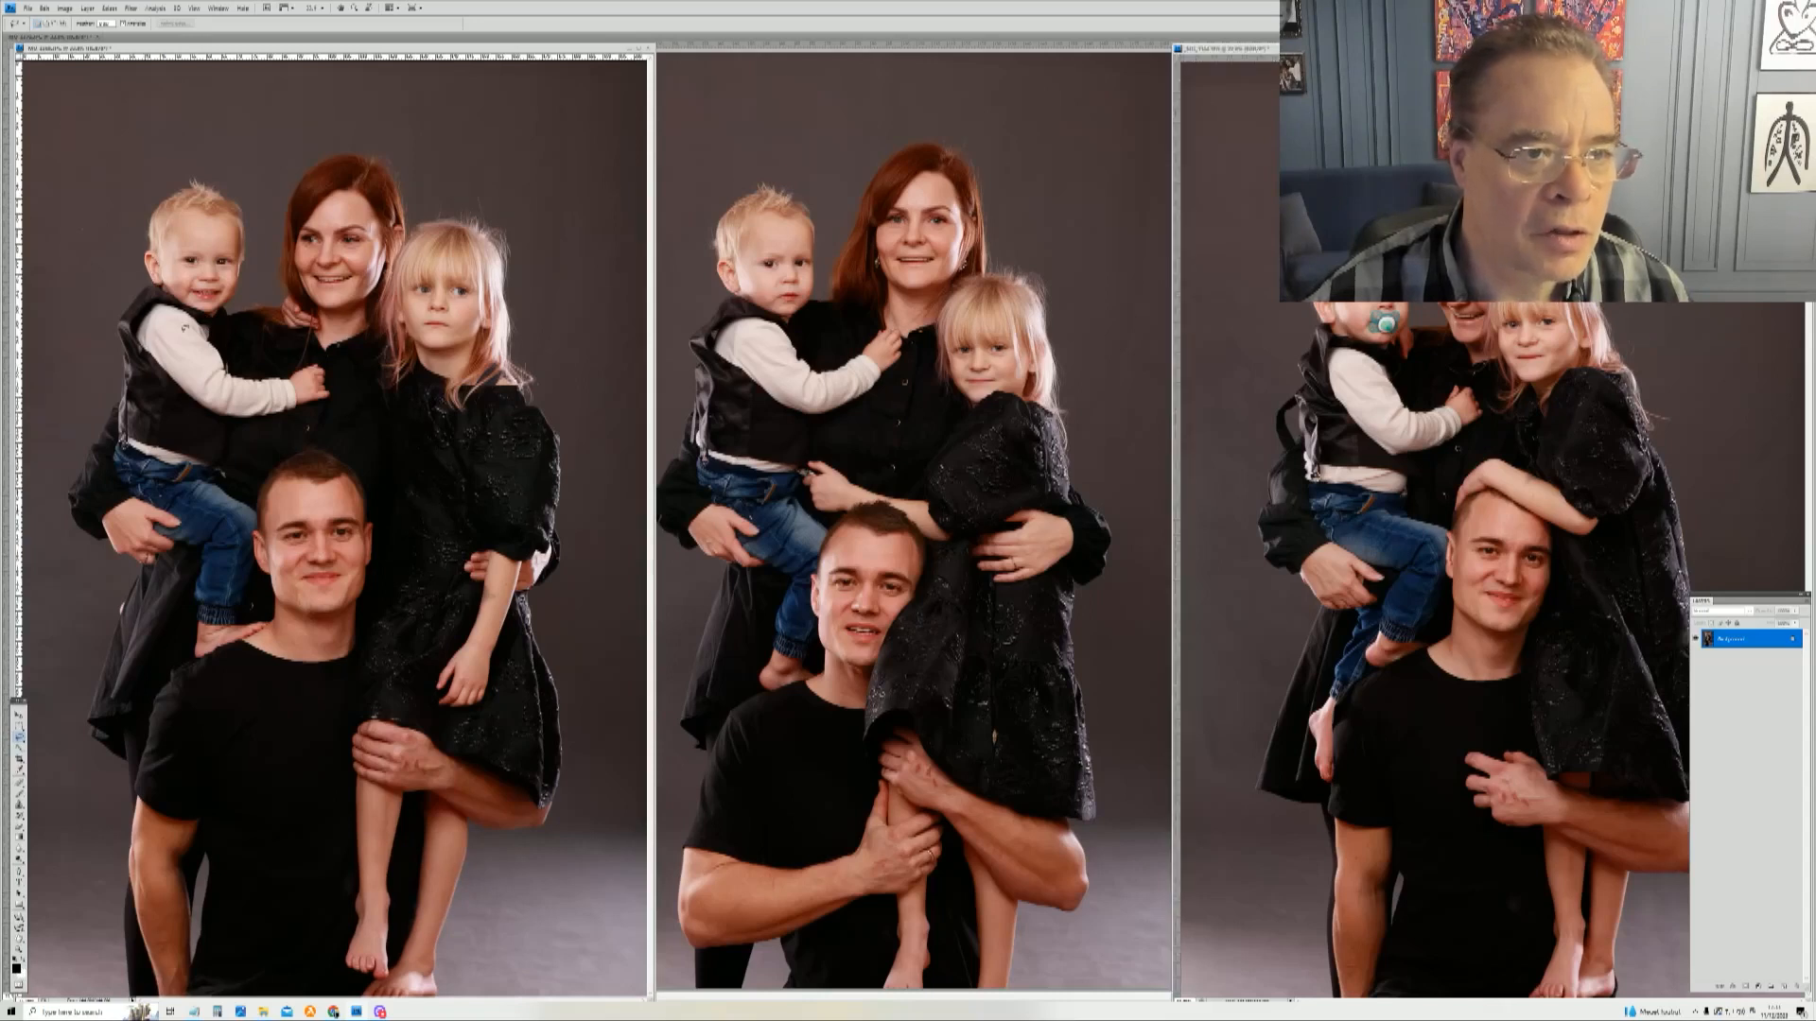
mouse_move(204, 339)
mouse_down()
mouse_move(118, 268)
mouse_move(110, 215)
mouse_move(150, 141)
mouse_move(218, 146)
mouse_up()
mouse_move(284, 212)
mouse_down()
mouse_move(258, 327)
mouse_move(230, 346)
mouse_up()
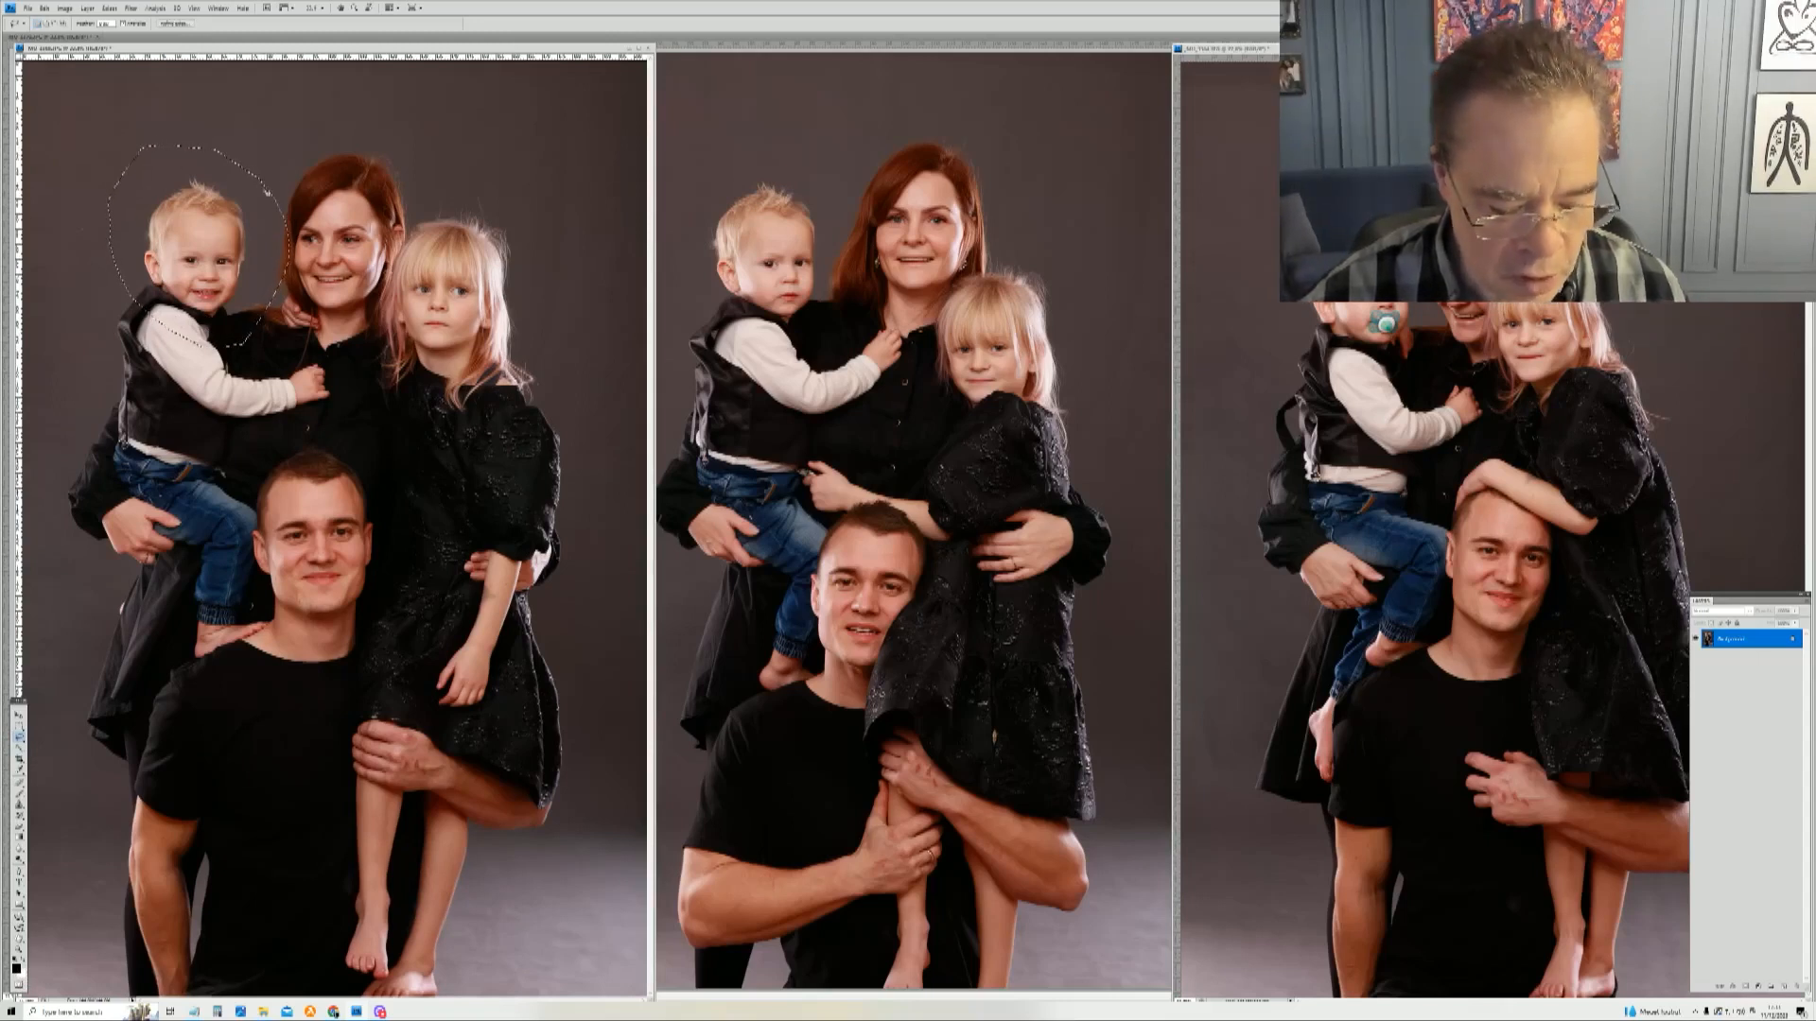
right_click(240, 211)
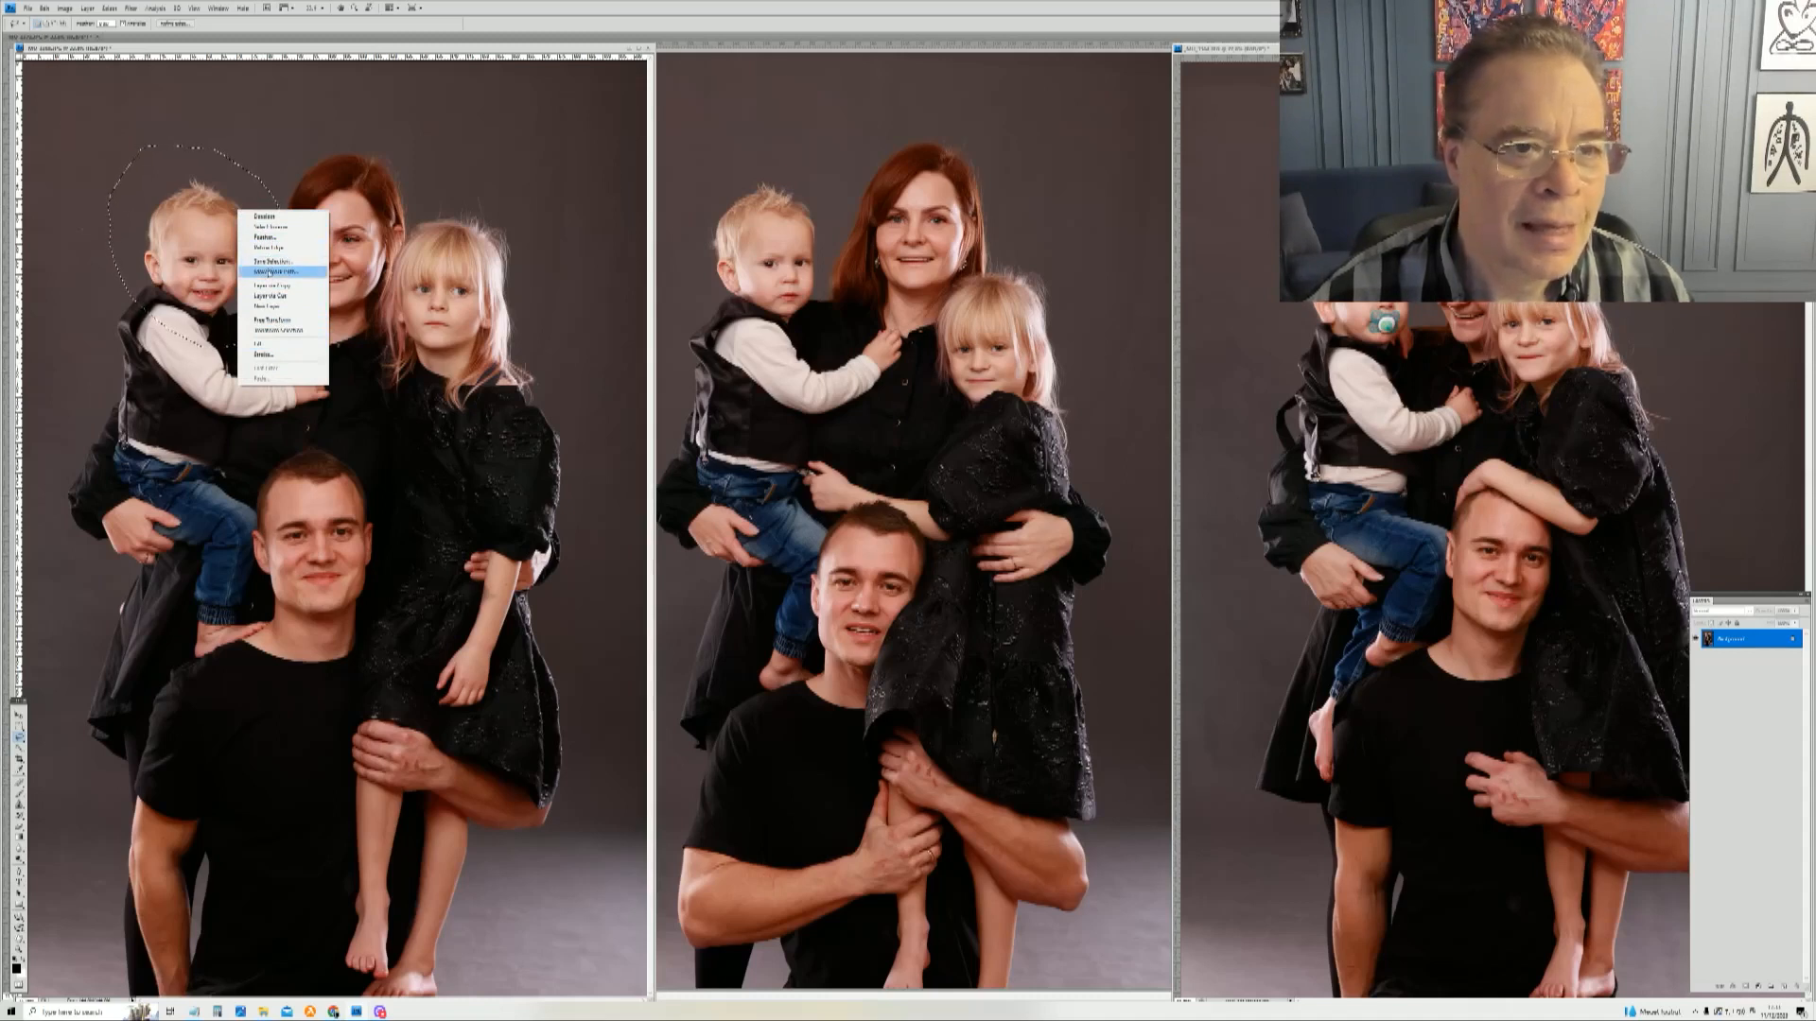
right_click(206, 244)
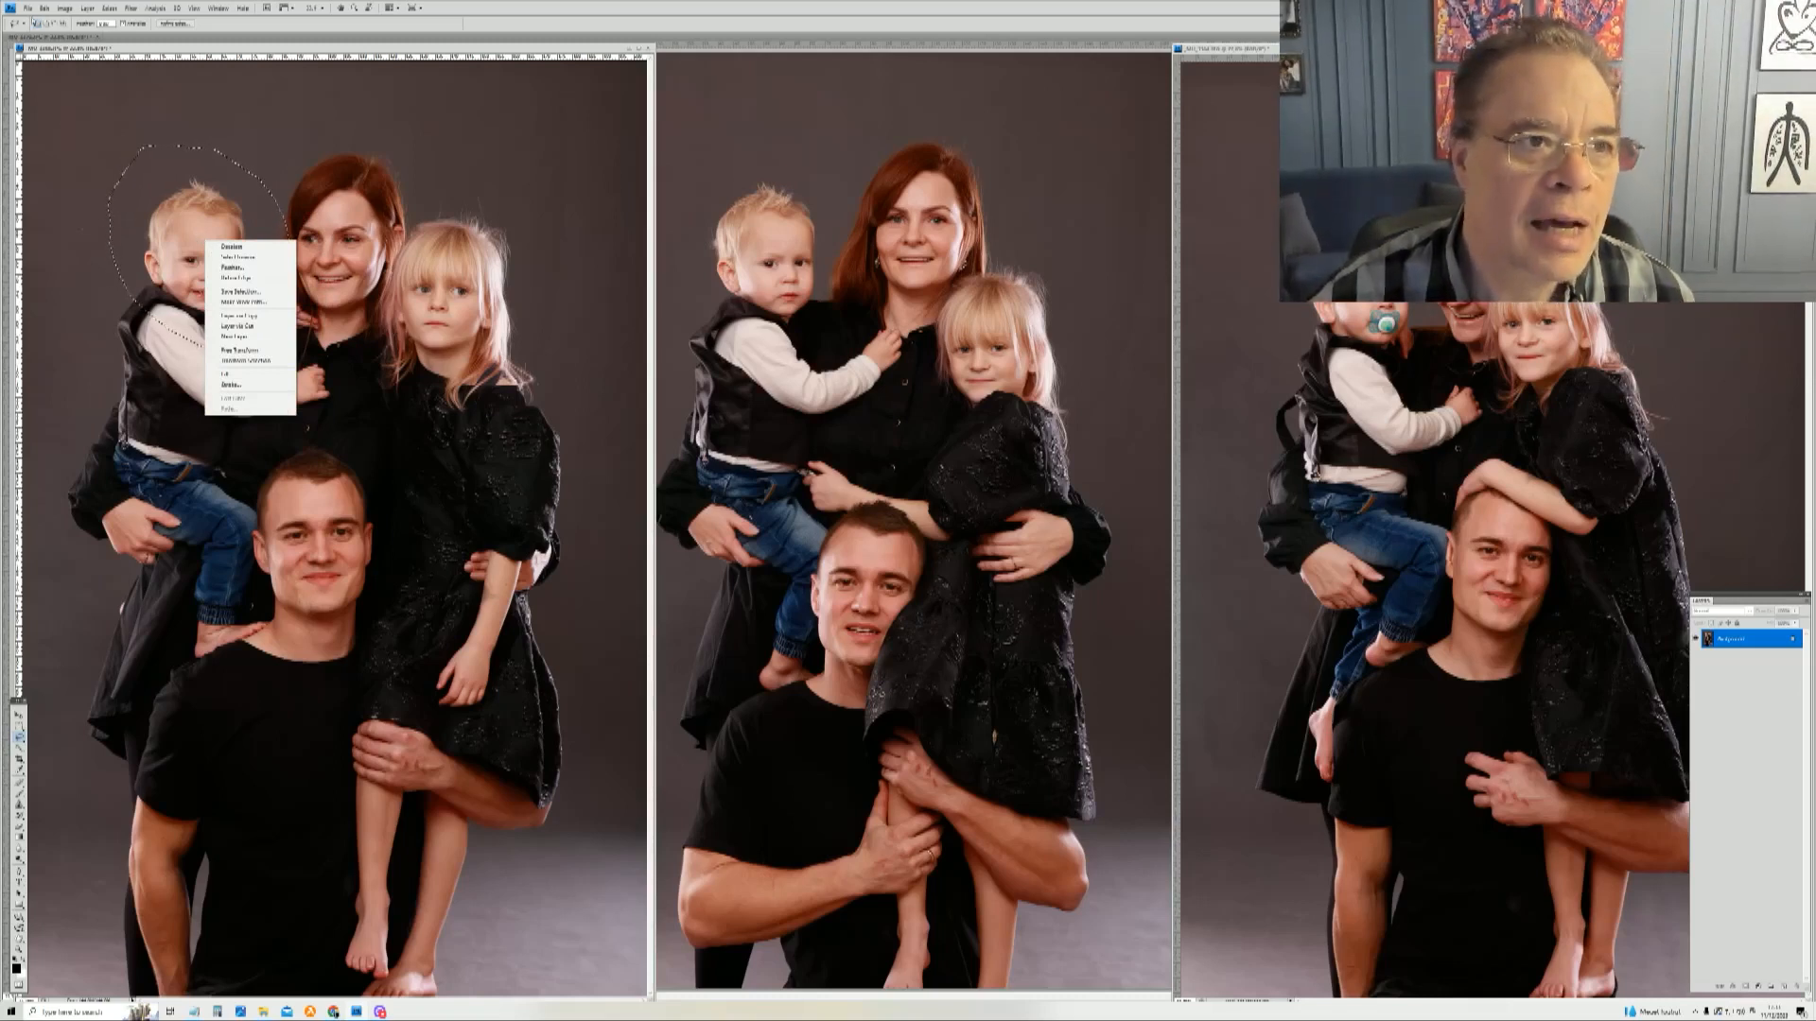
click(40, 9)
click(42, 9)
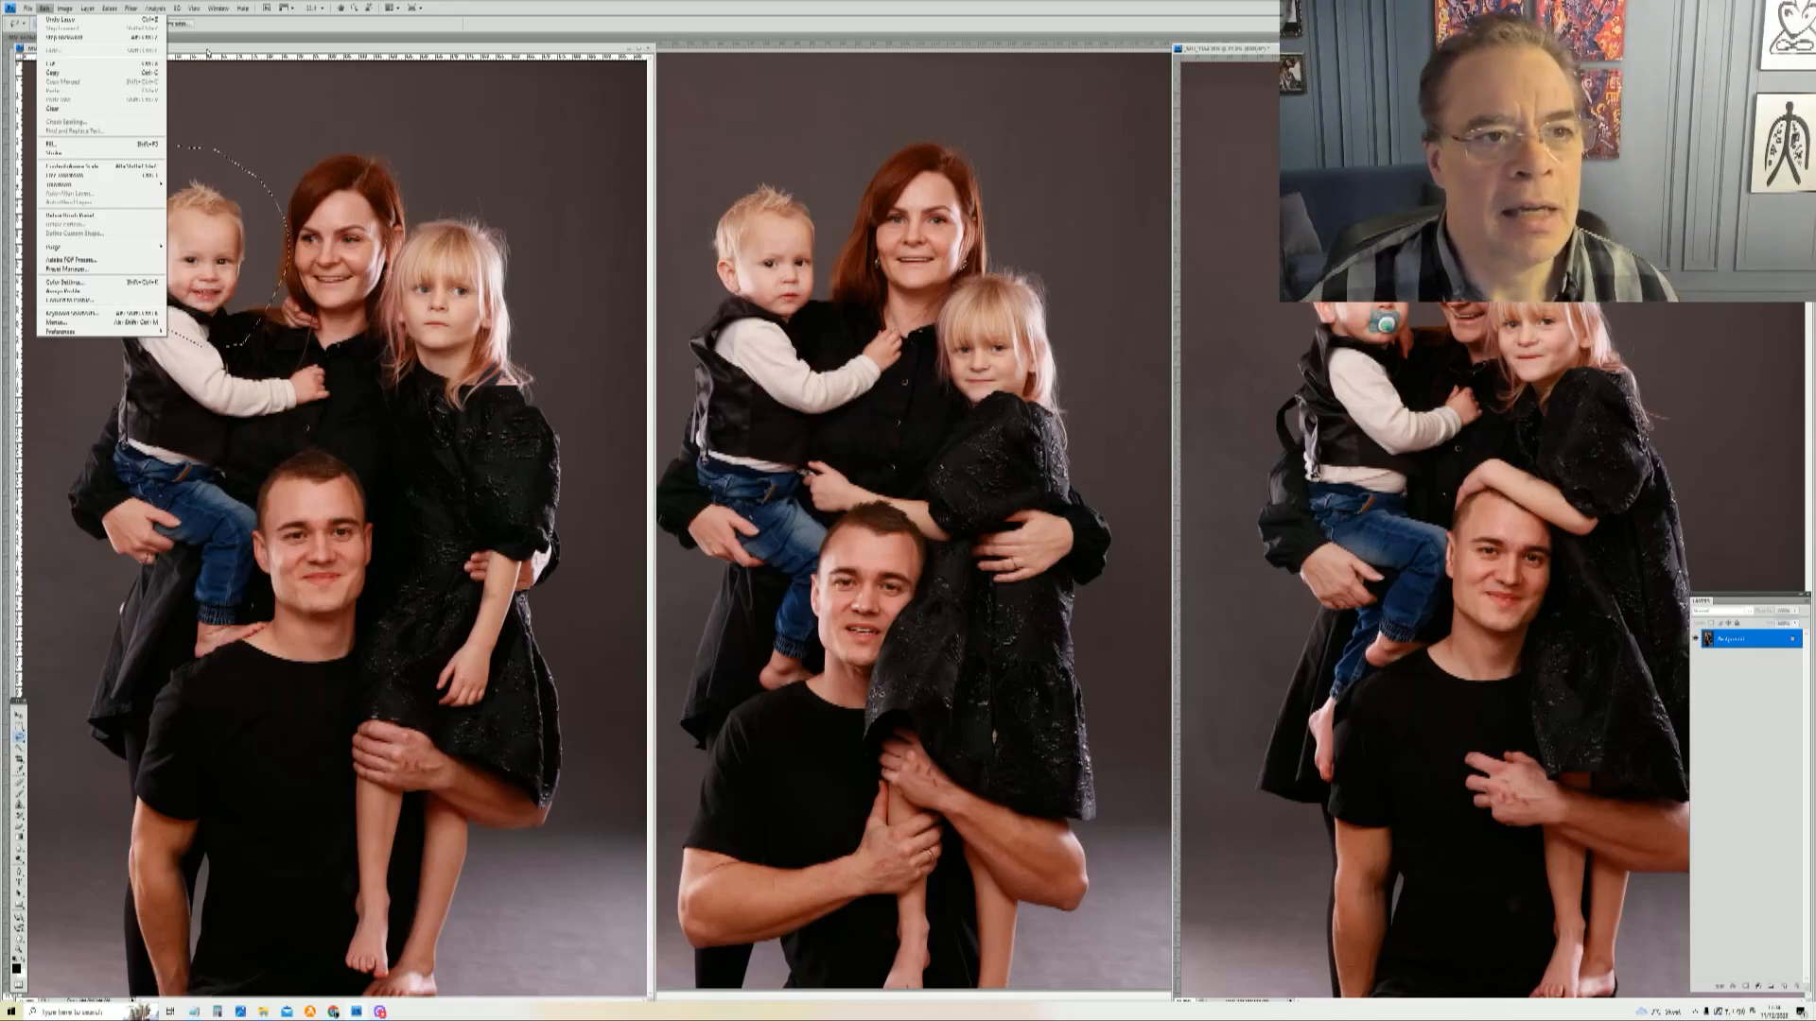
key(Escape)
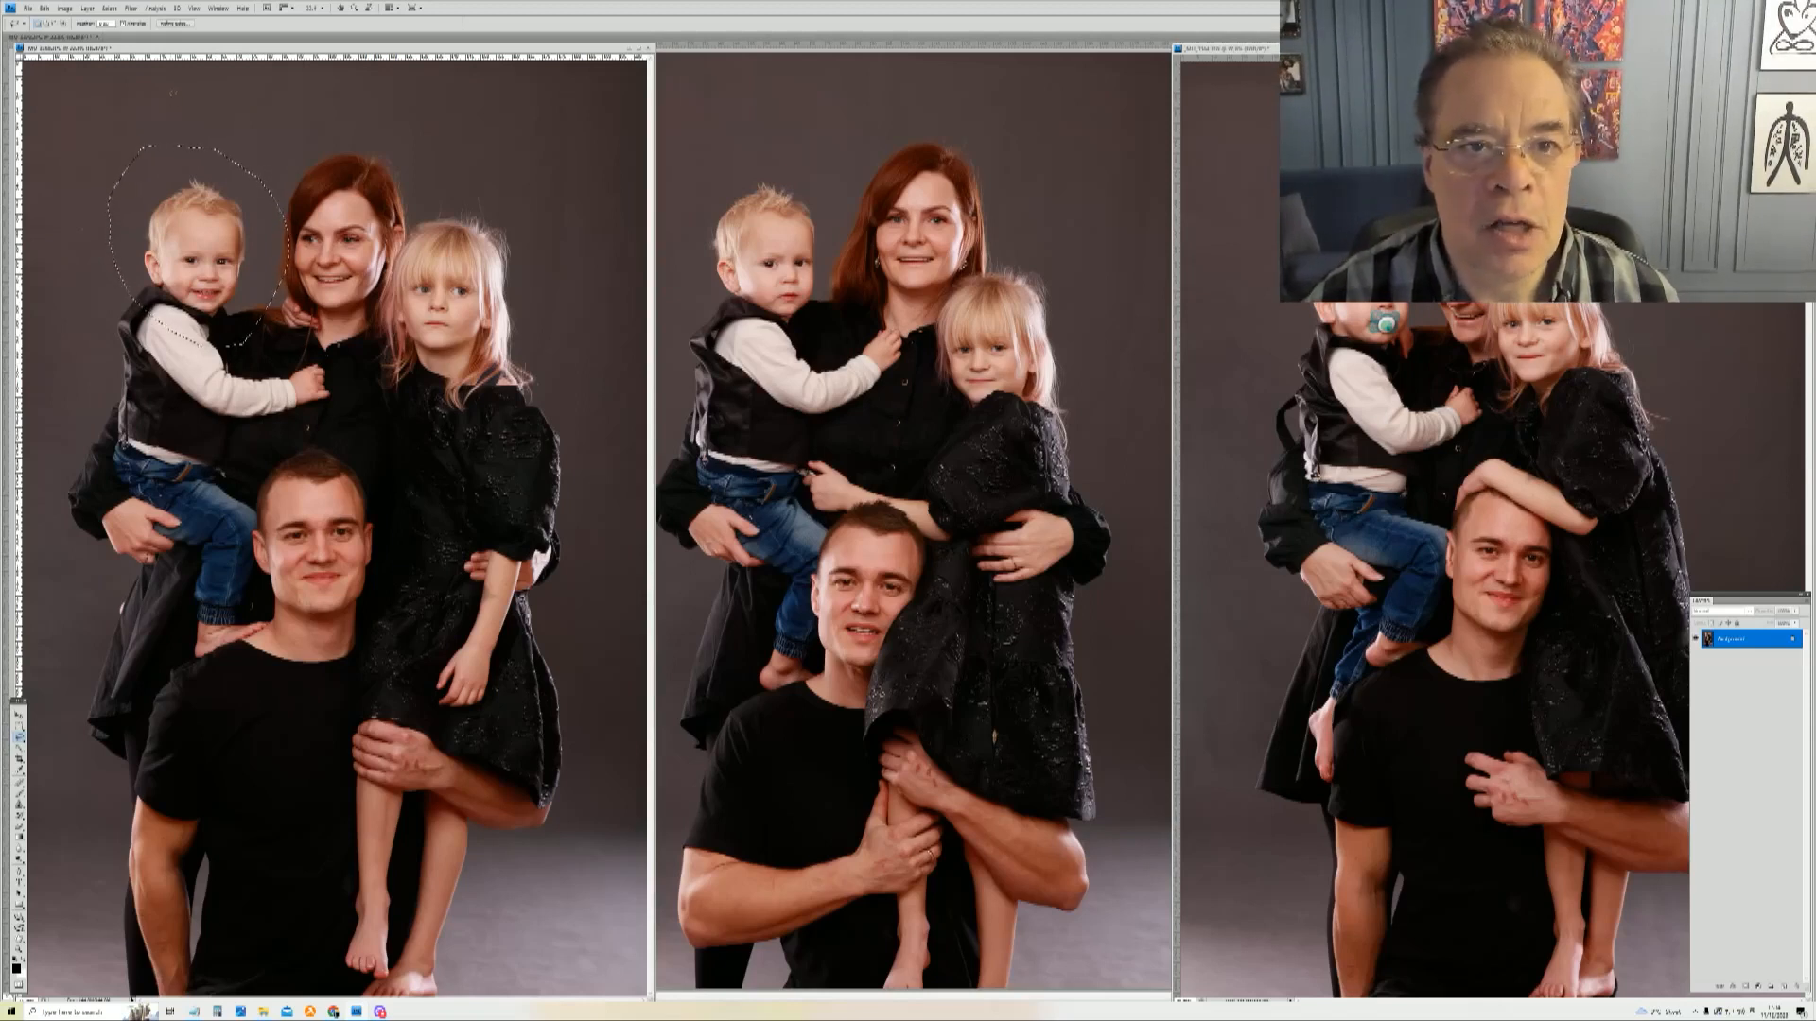
Step: Close the left photo without saving and paste the boy's head into the middle photo as a new layer
click(648, 50)
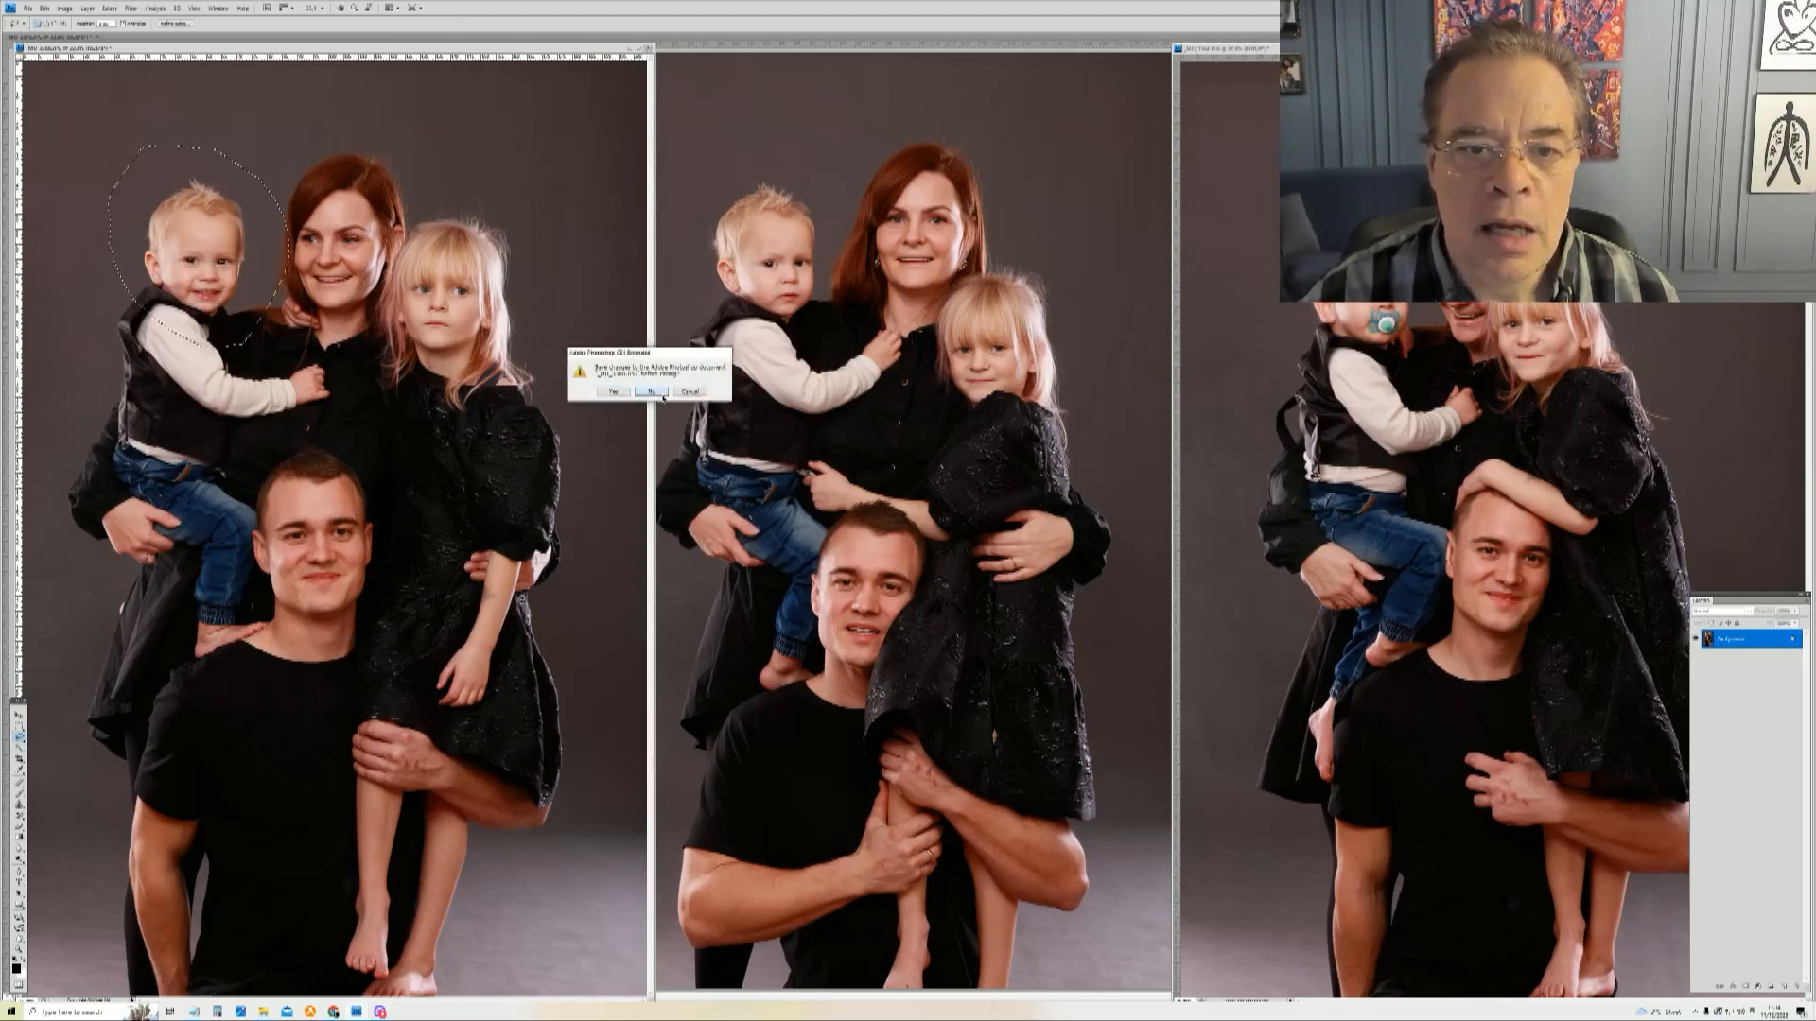
click(660, 390)
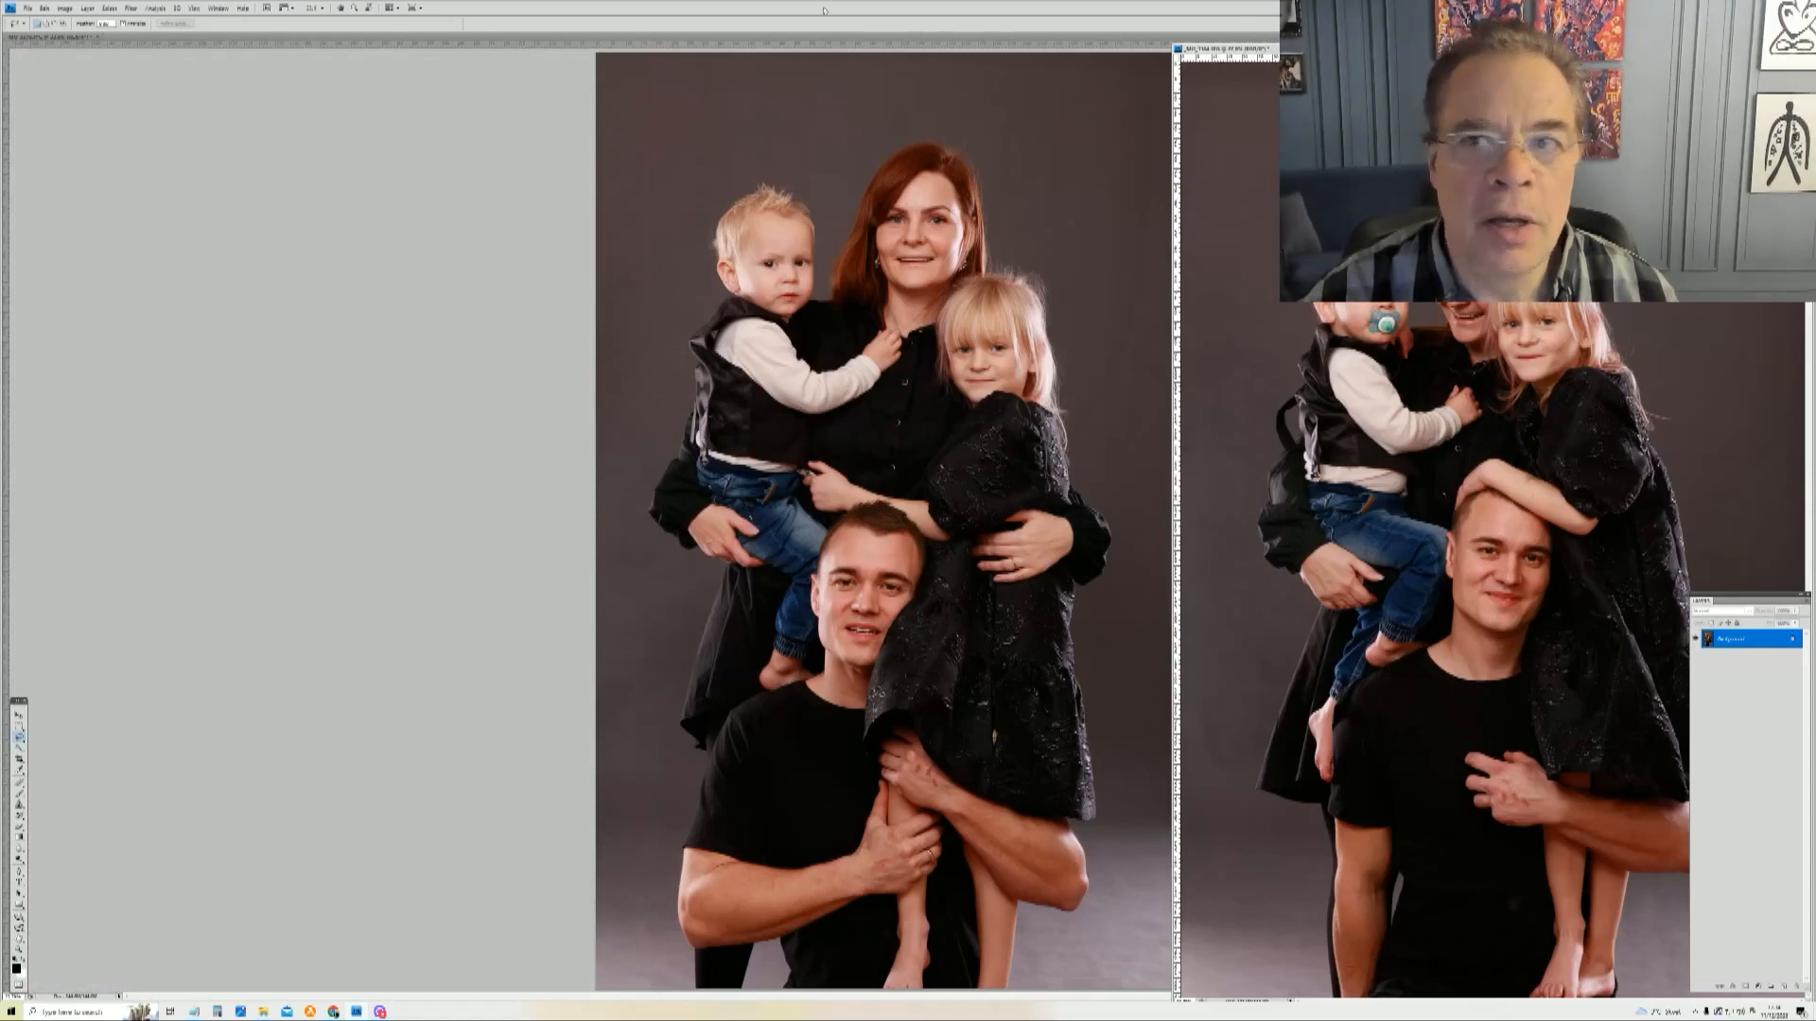
click(706, 38)
key(ctrl+v)
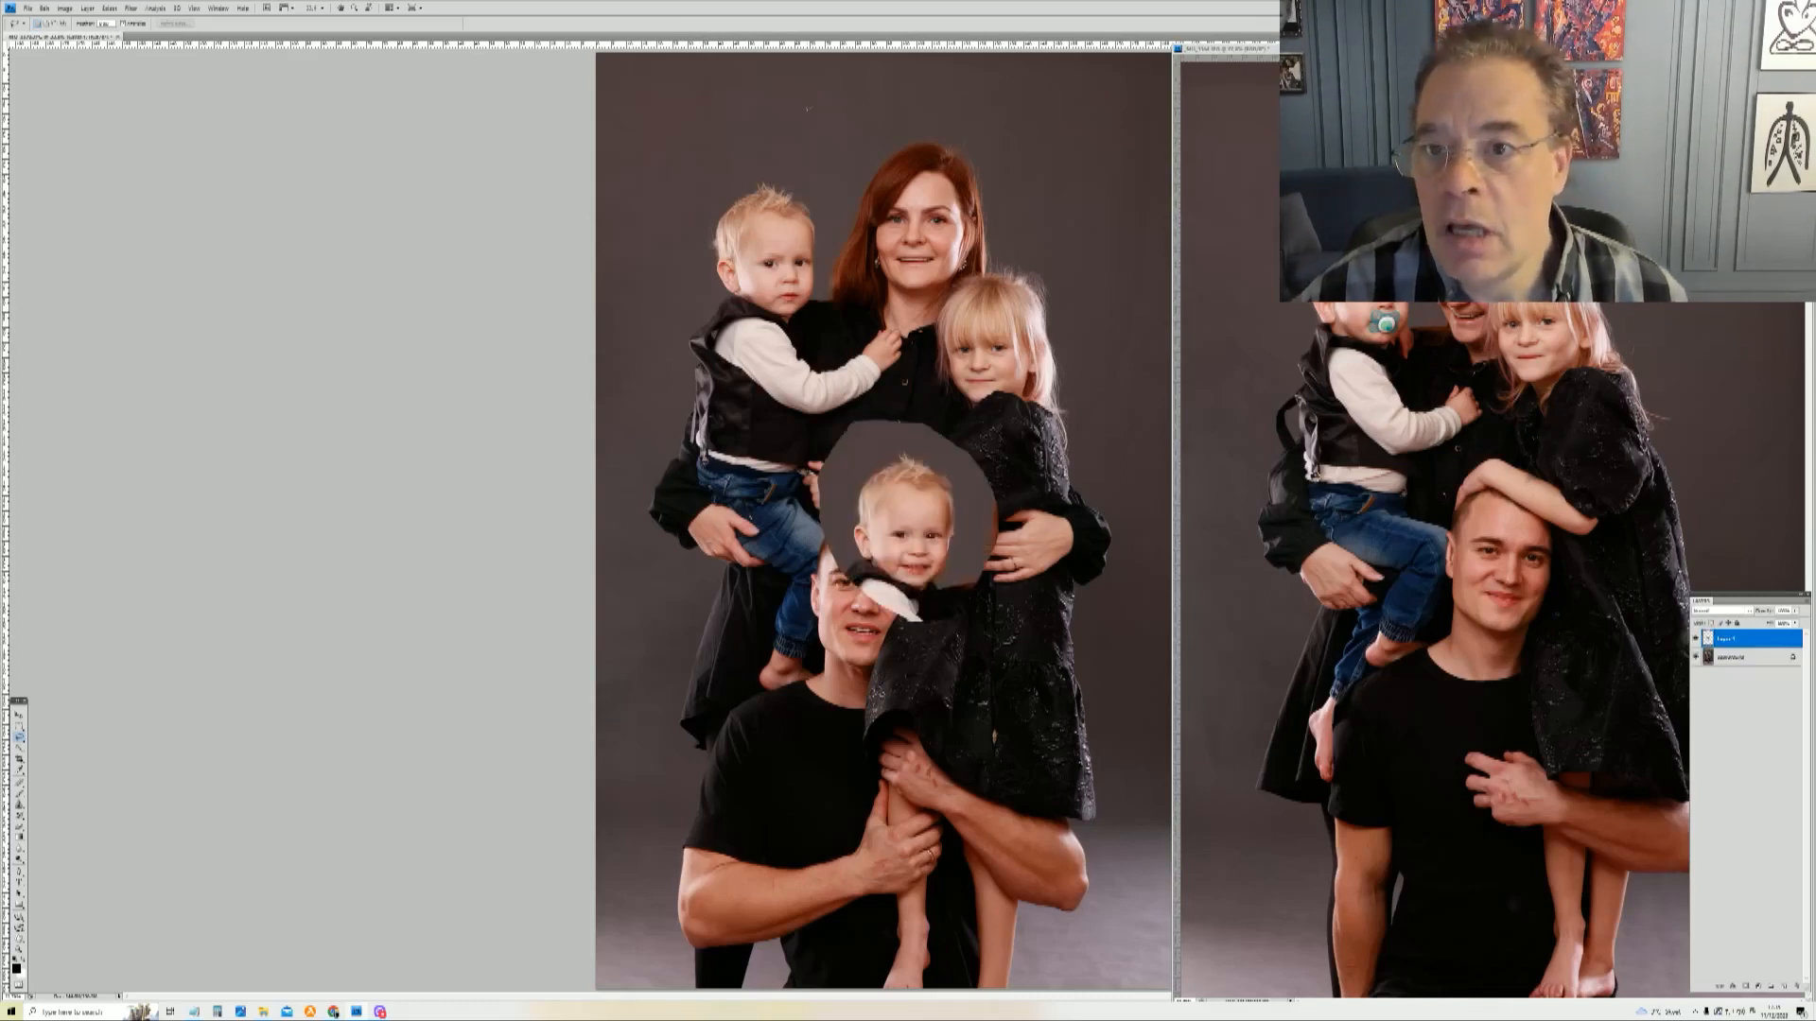
Step: Switch to the right photo and lasso a selection around the man's head and shoulders
key(ctrl+Tab)
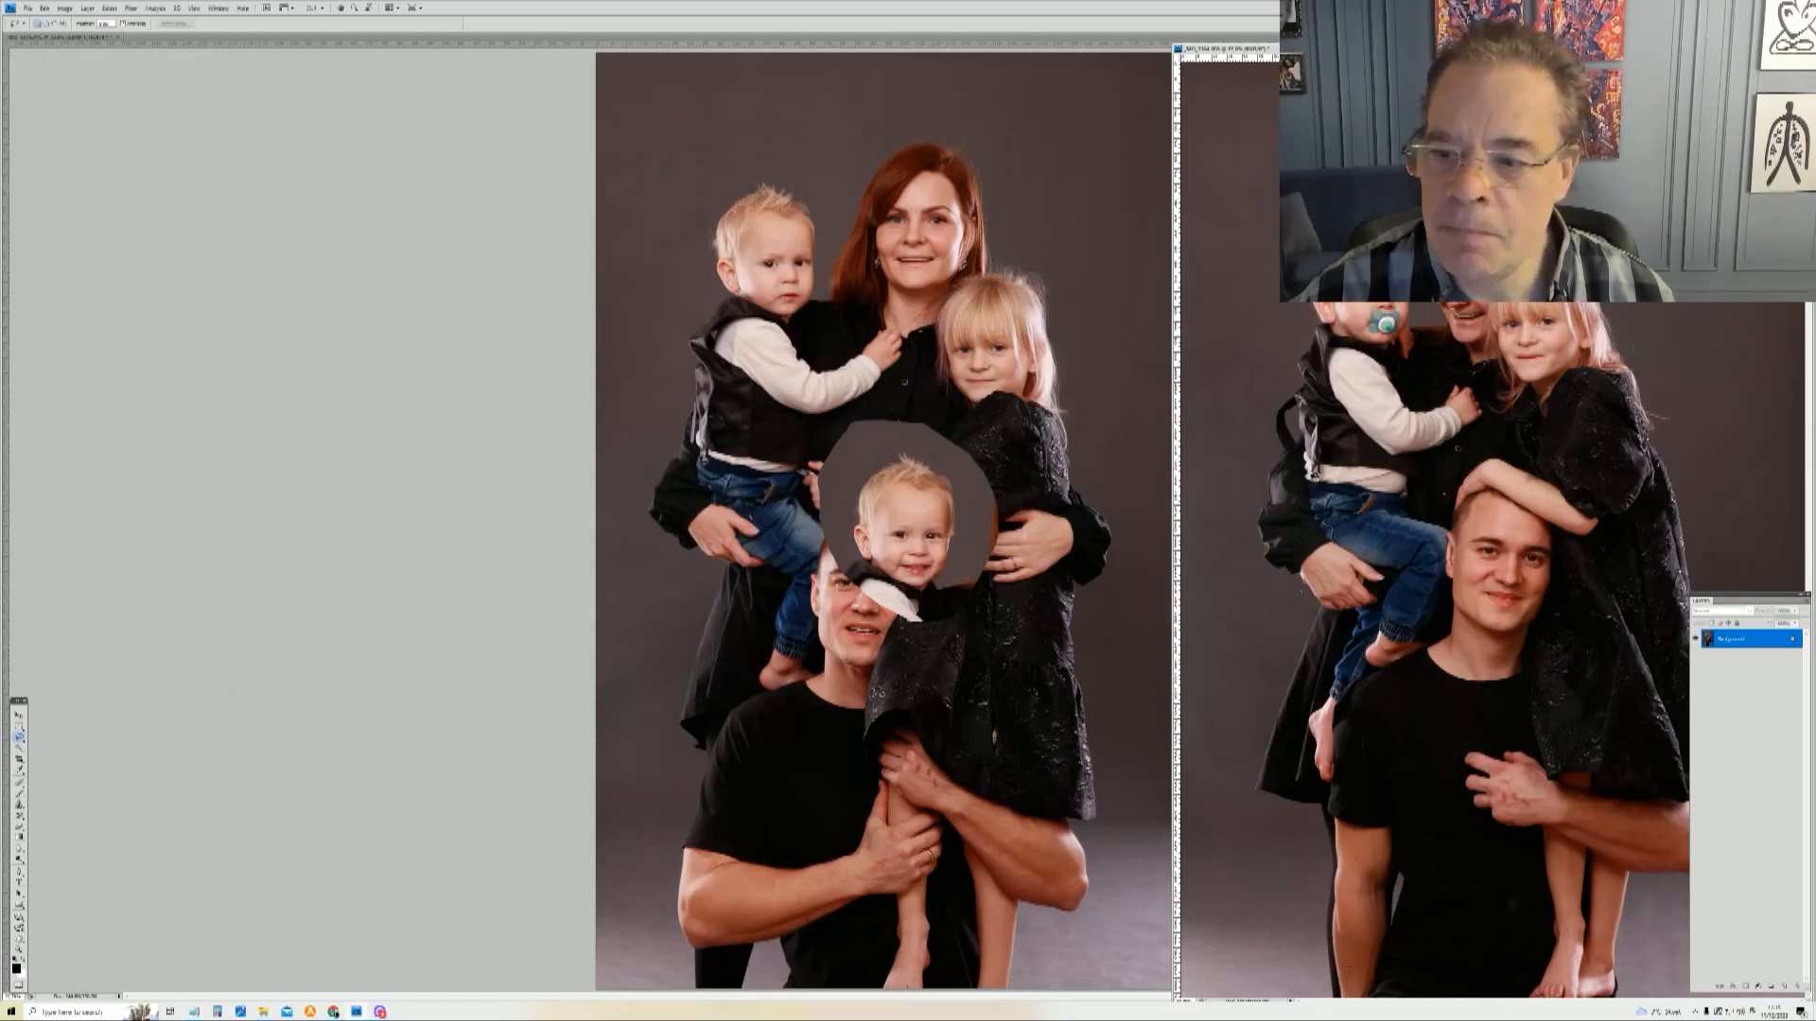
mouse_move(1430, 667)
mouse_down()
mouse_move(1397, 586)
mouse_move(1394, 496)
mouse_move(1454, 443)
mouse_move(1546, 450)
mouse_move(1629, 600)
mouse_move(1589, 730)
mouse_up()
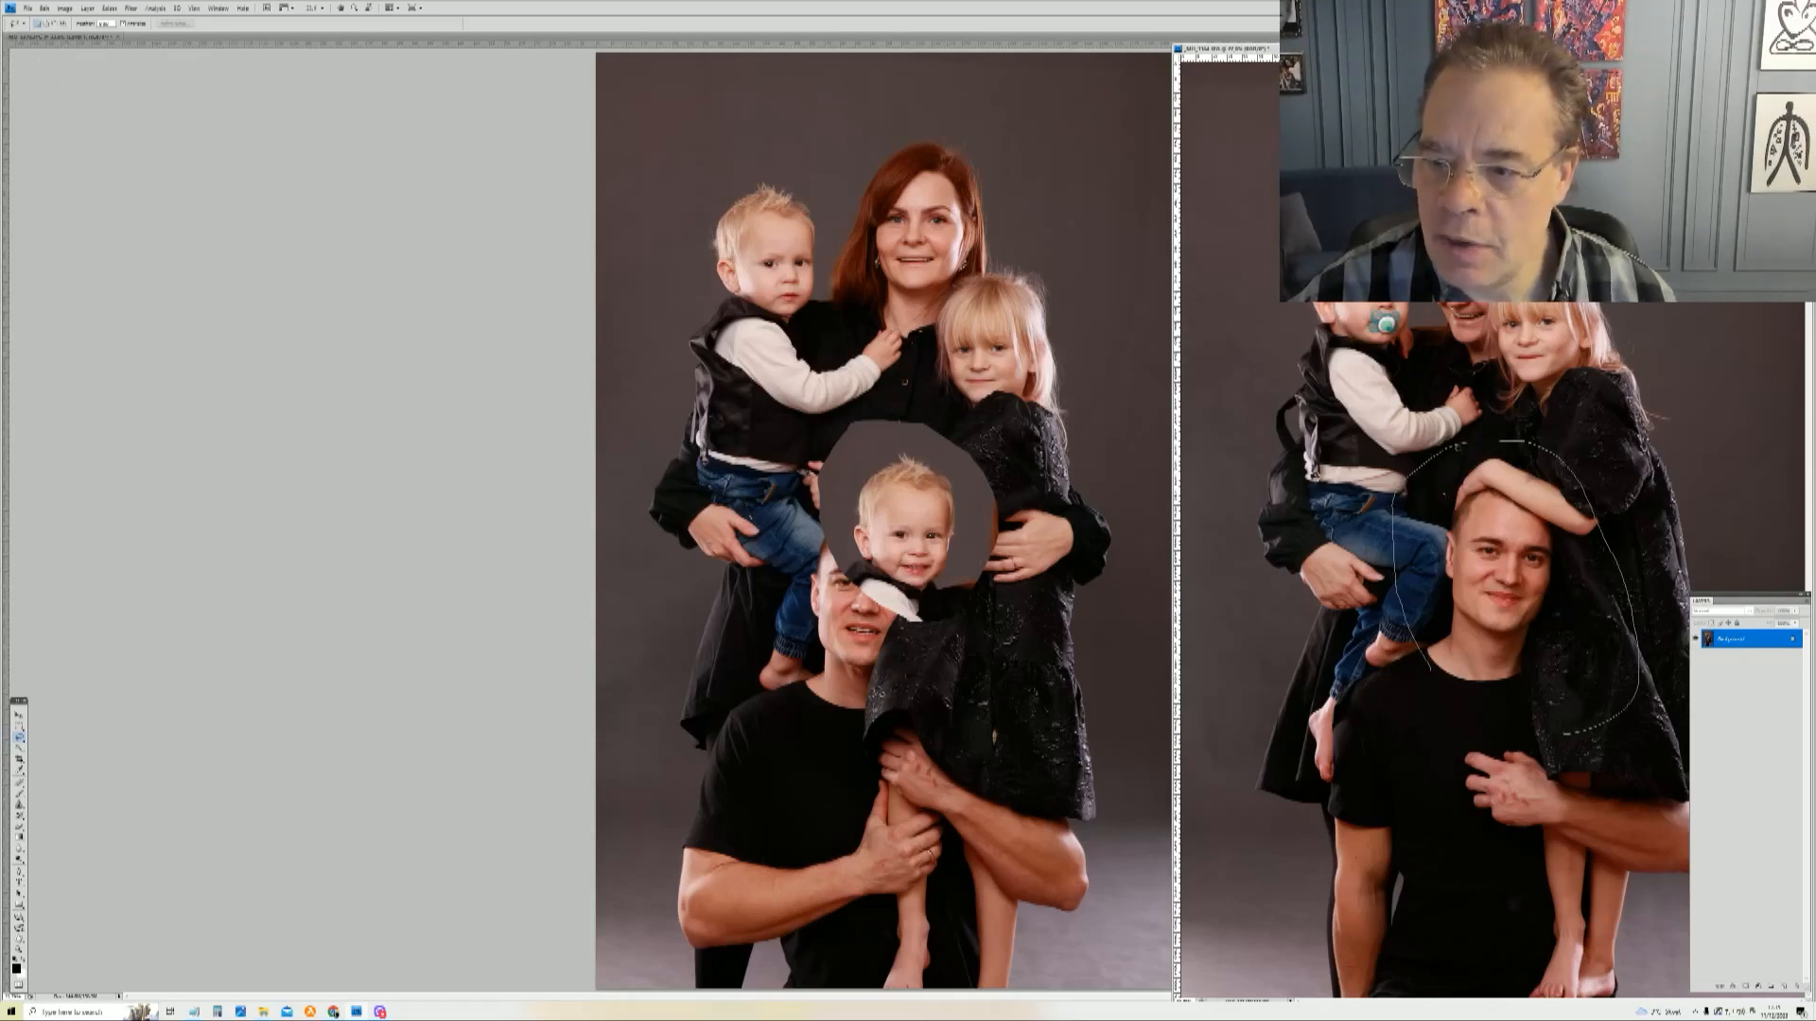
drag(1438, 695, 1432, 677)
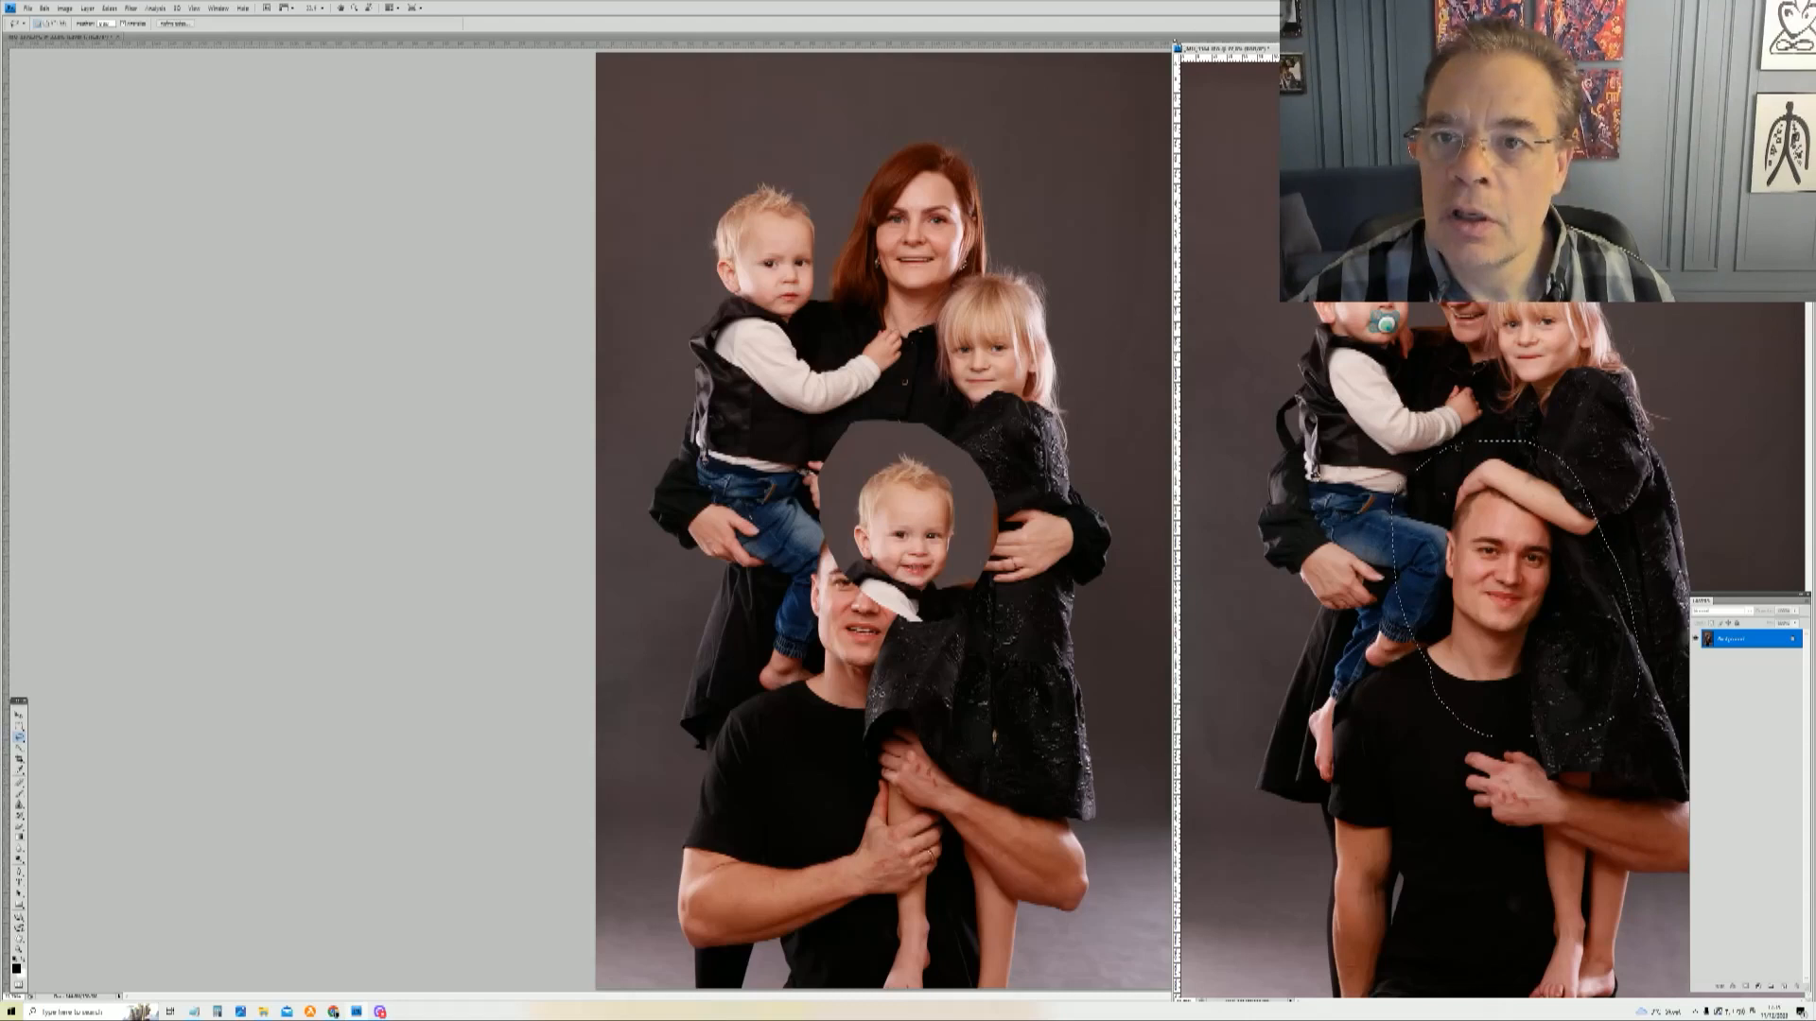
Step: Close the right photo without saving and paste the man's head into the middle photo
double_click(1177, 50)
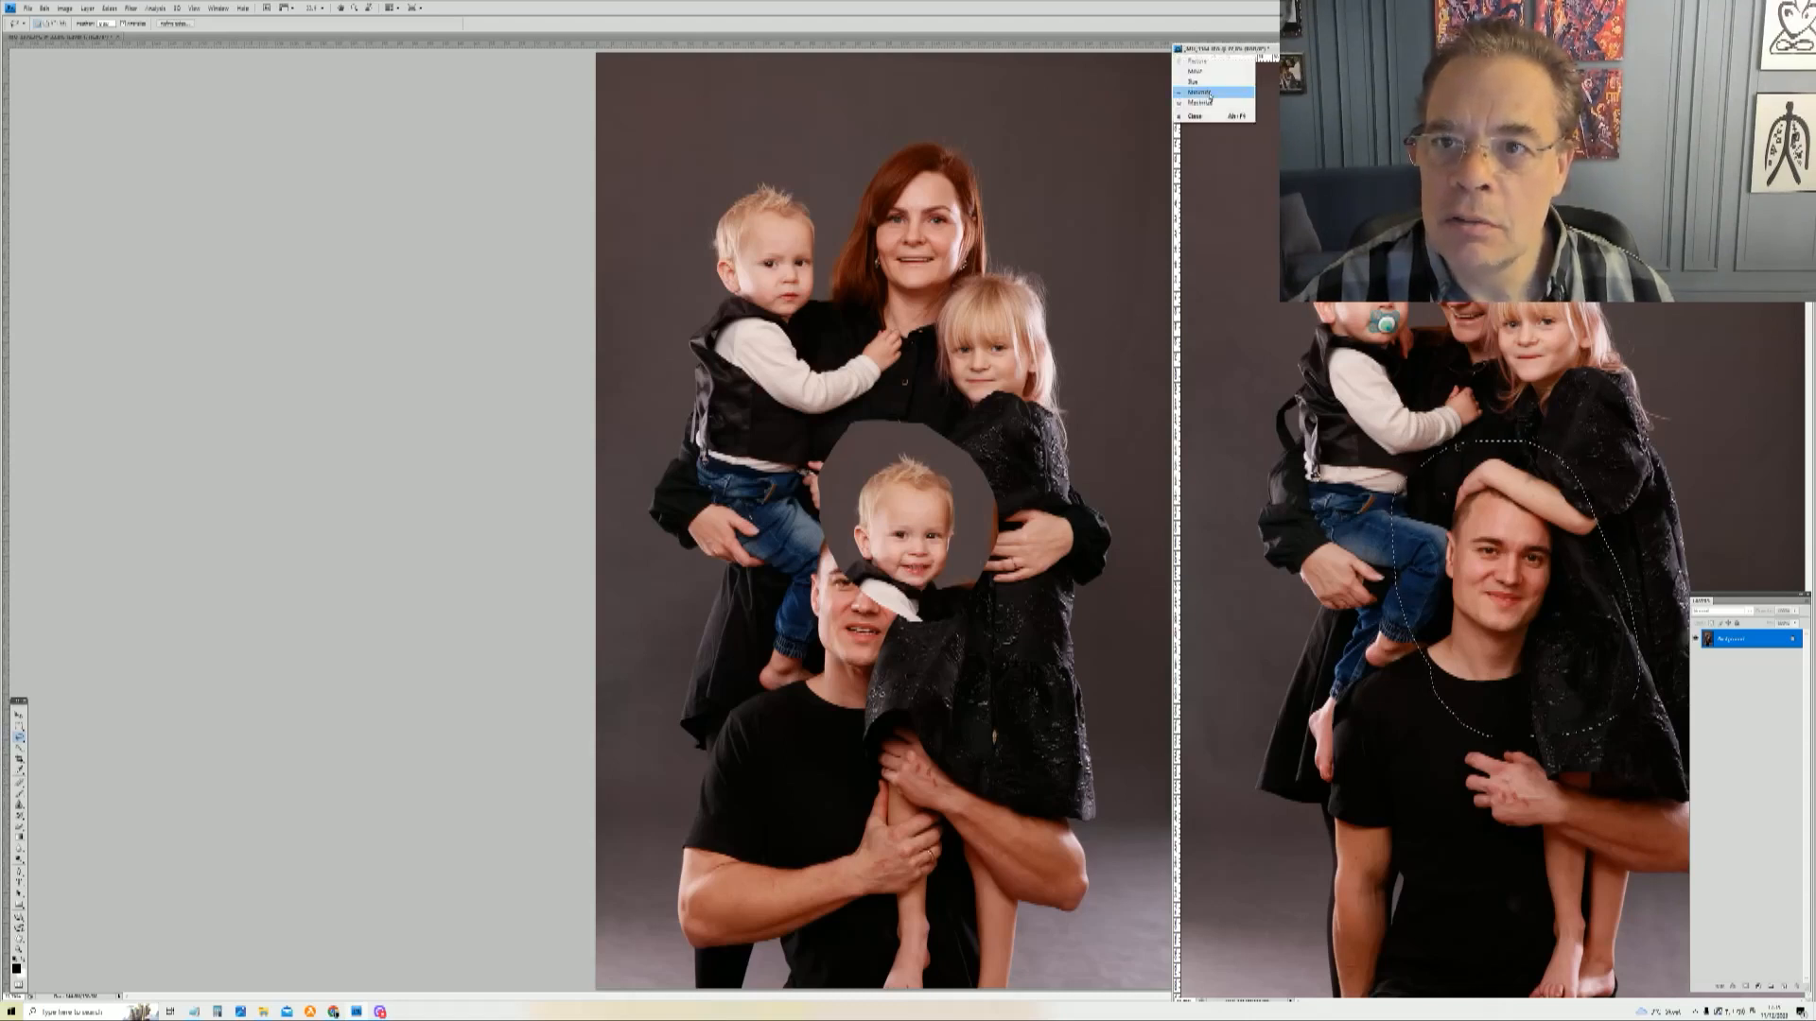
click(1224, 118)
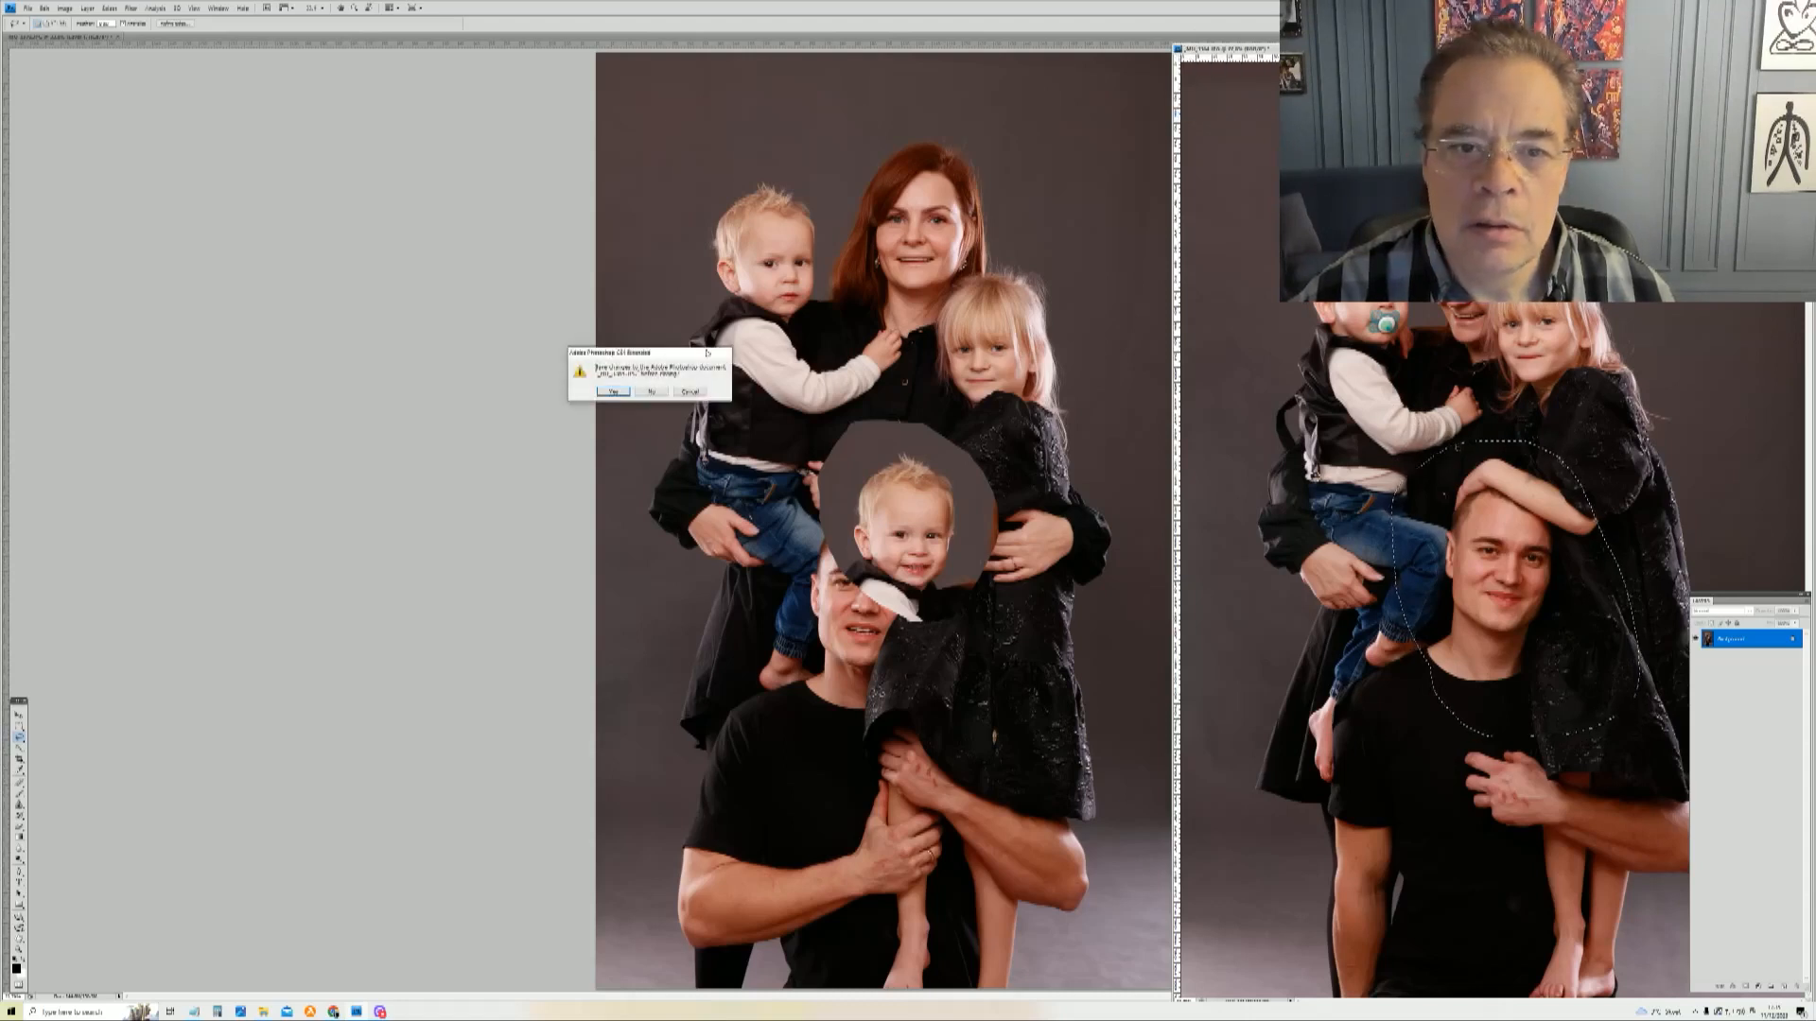
click(652, 391)
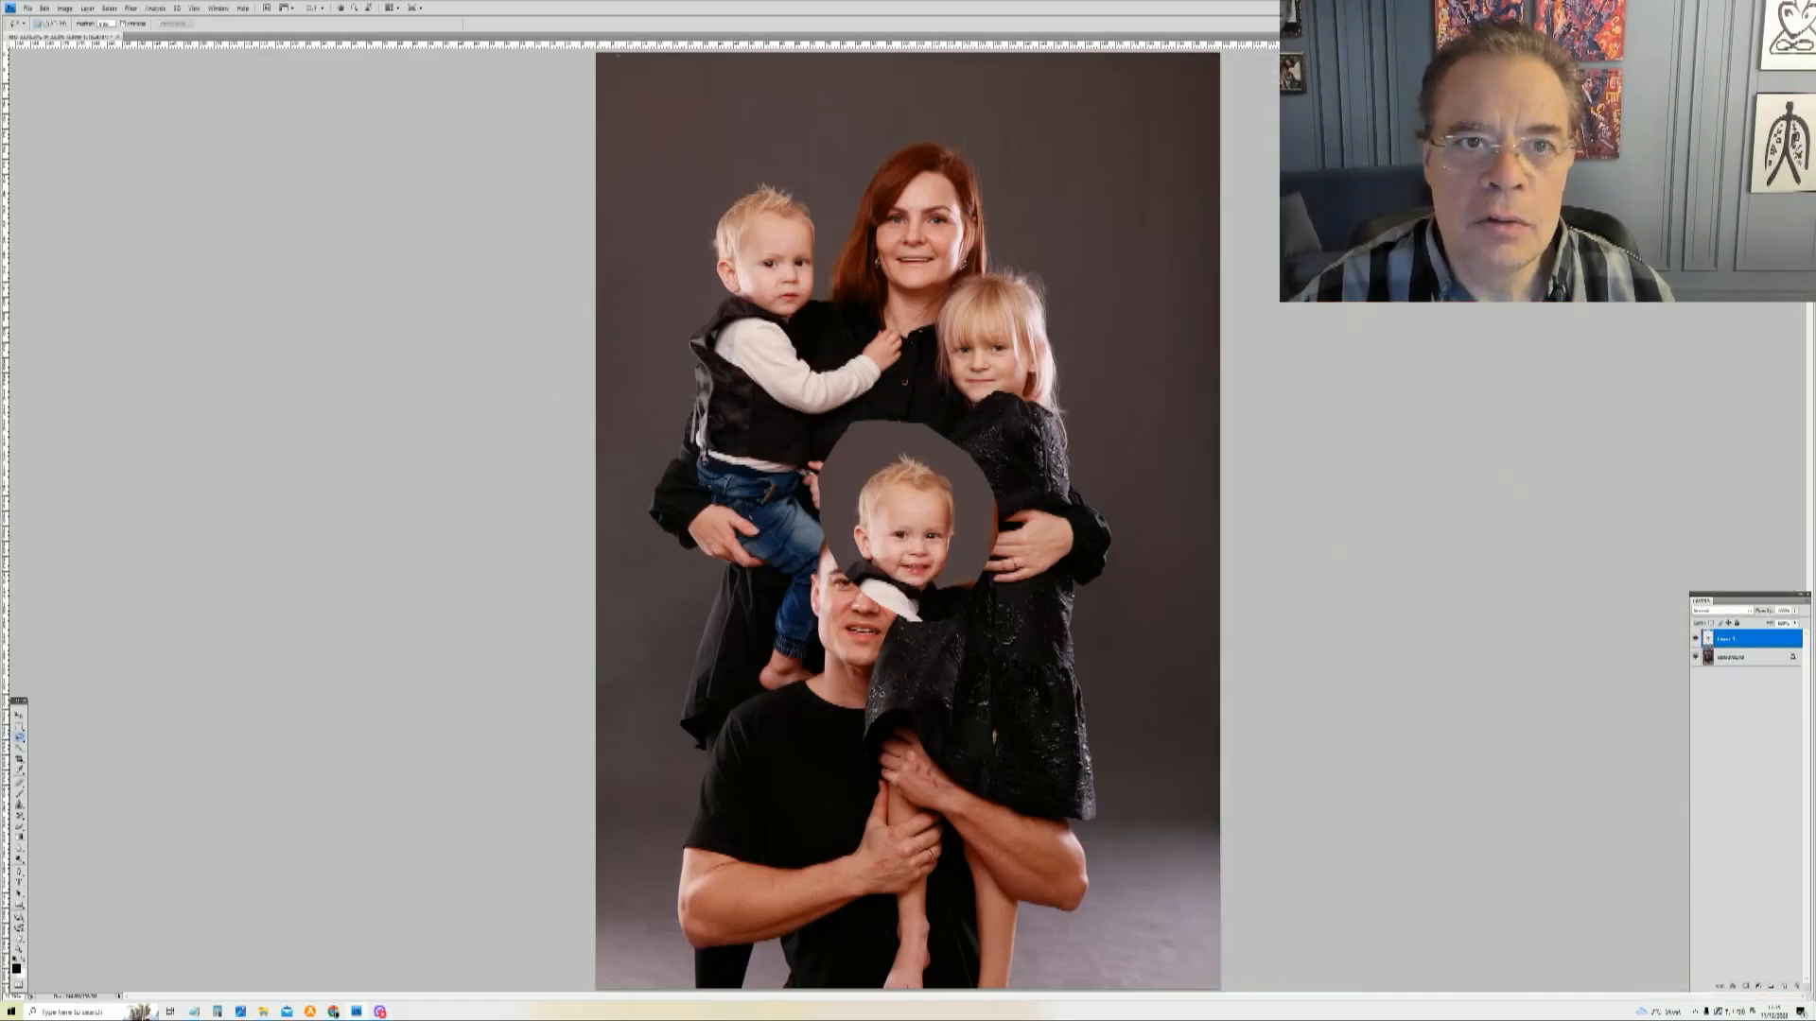
key(ctrl+v)
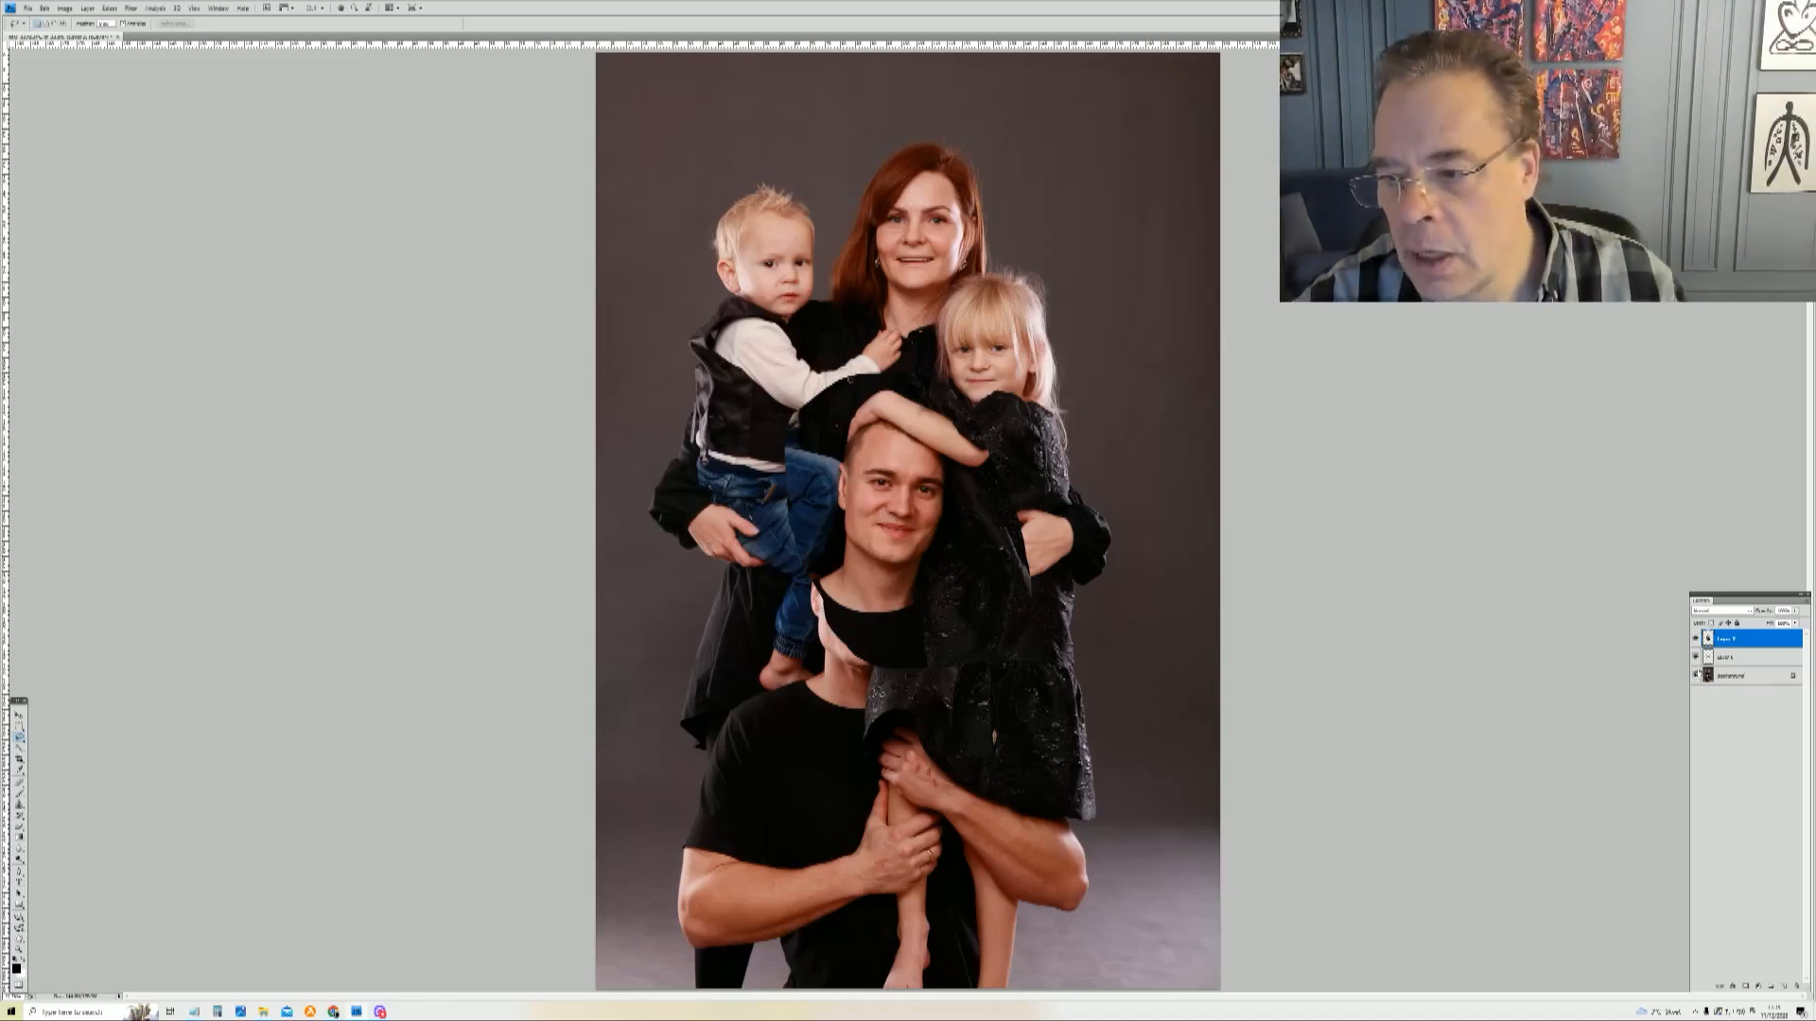
Step: Hide the pasted man's head layer and select the pasted boy's head layer
click(1734, 674)
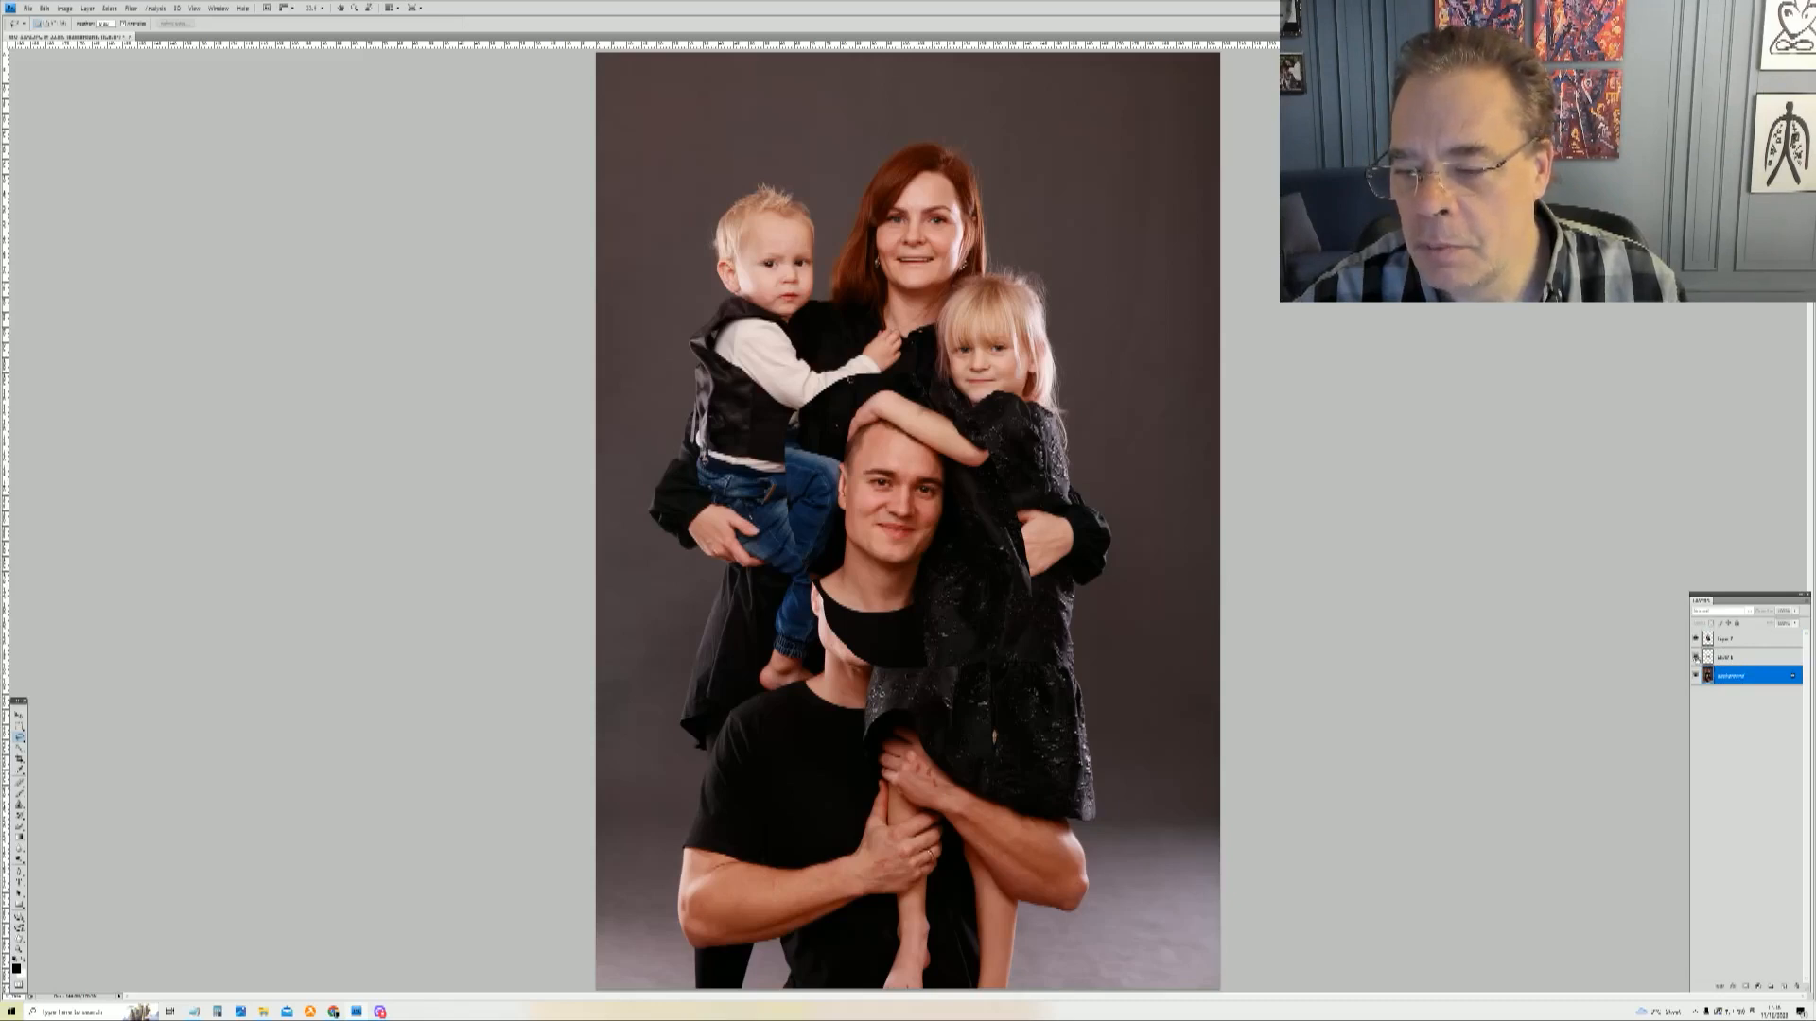
click(1697, 638)
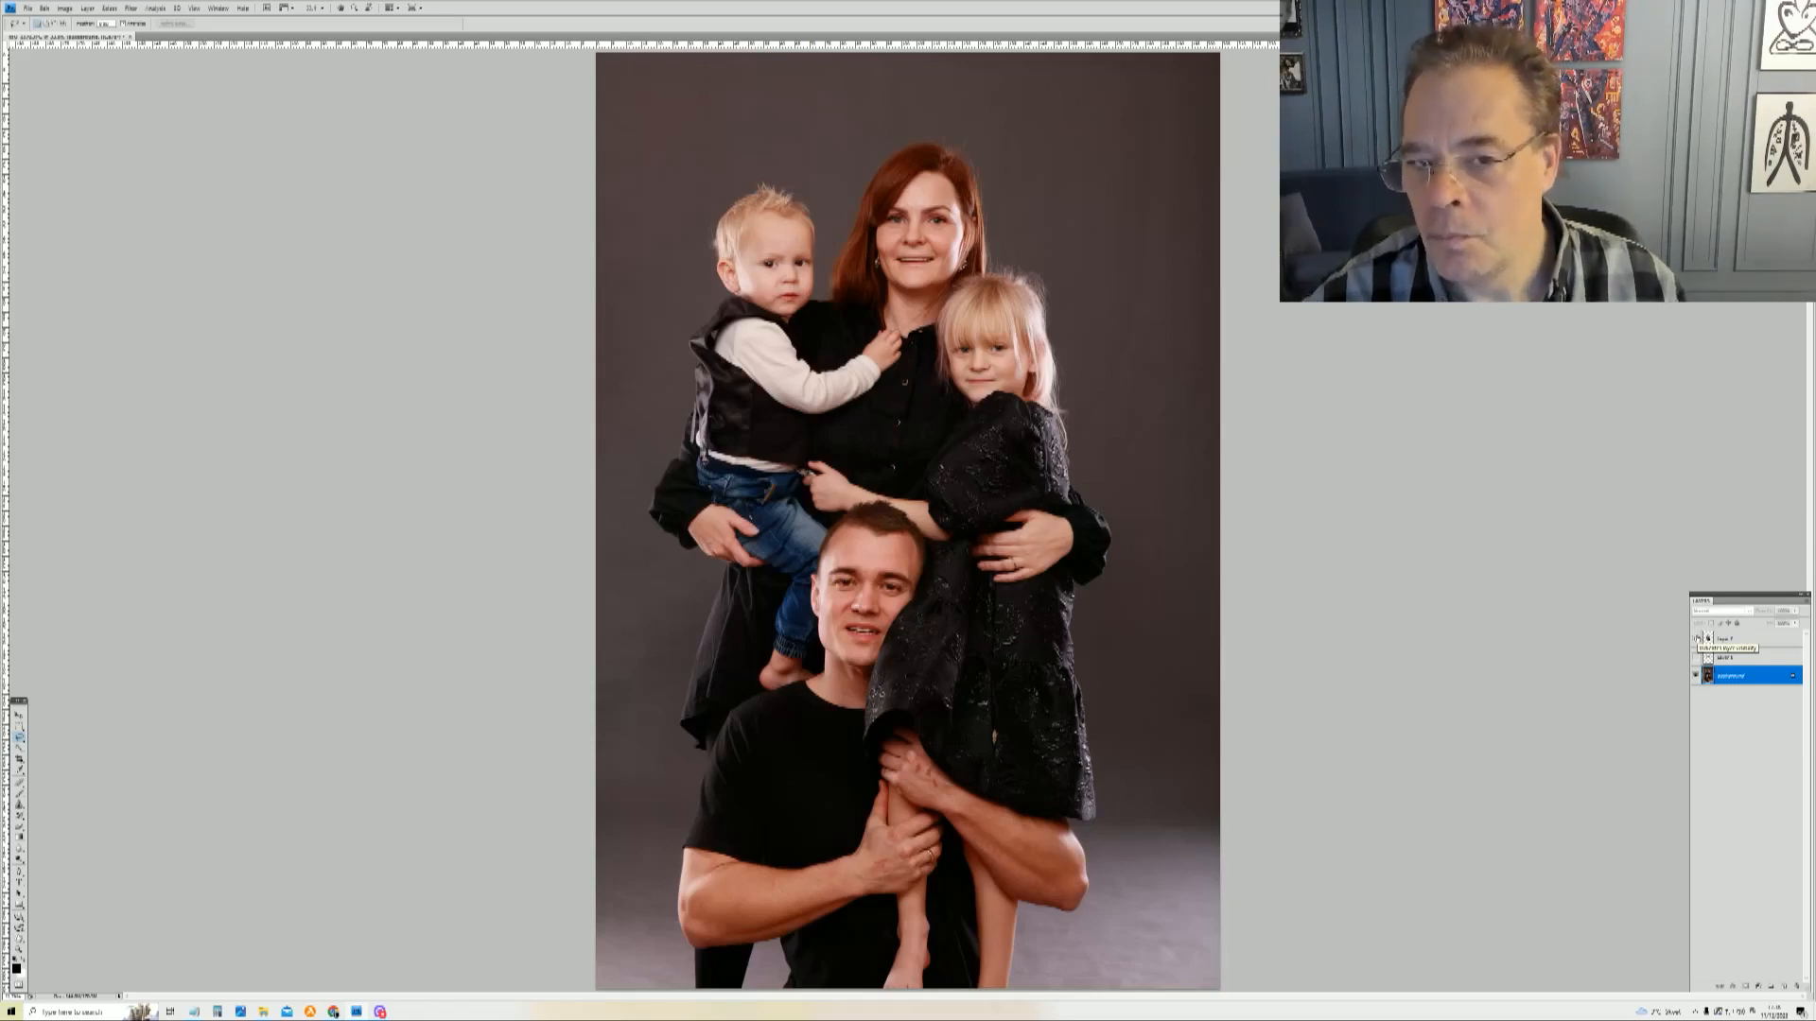
click(1696, 639)
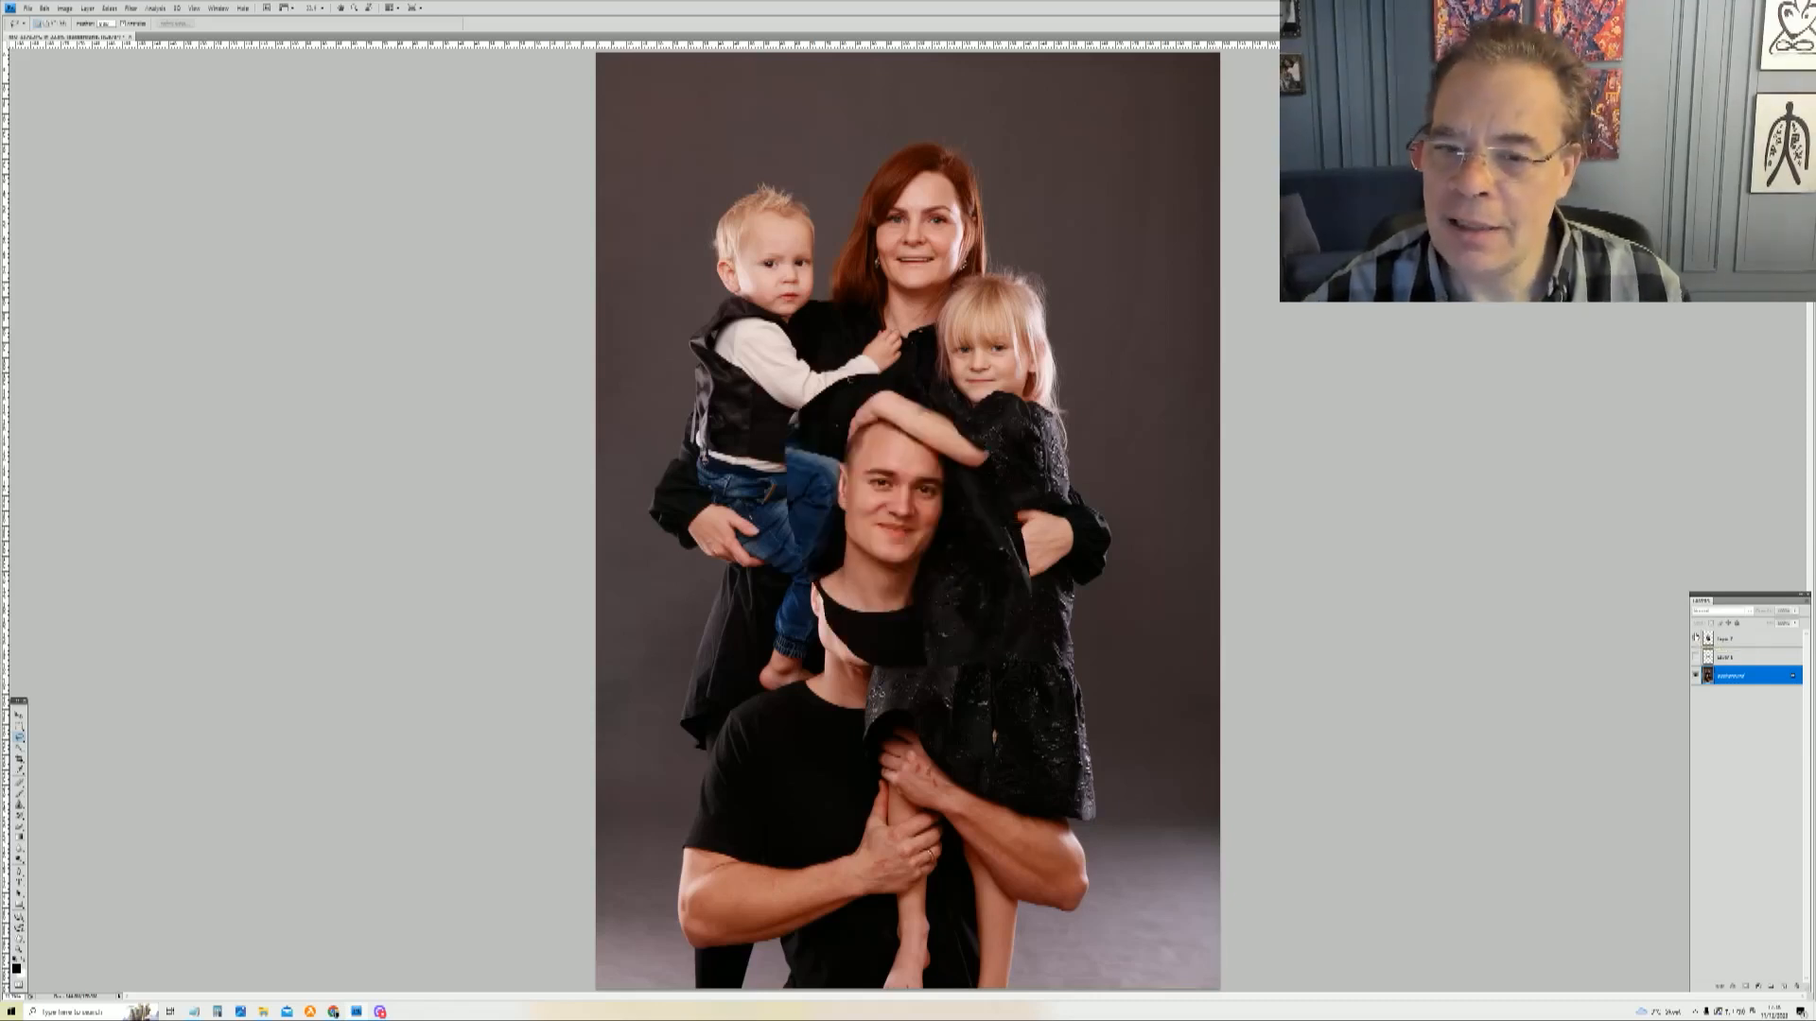
click(1707, 658)
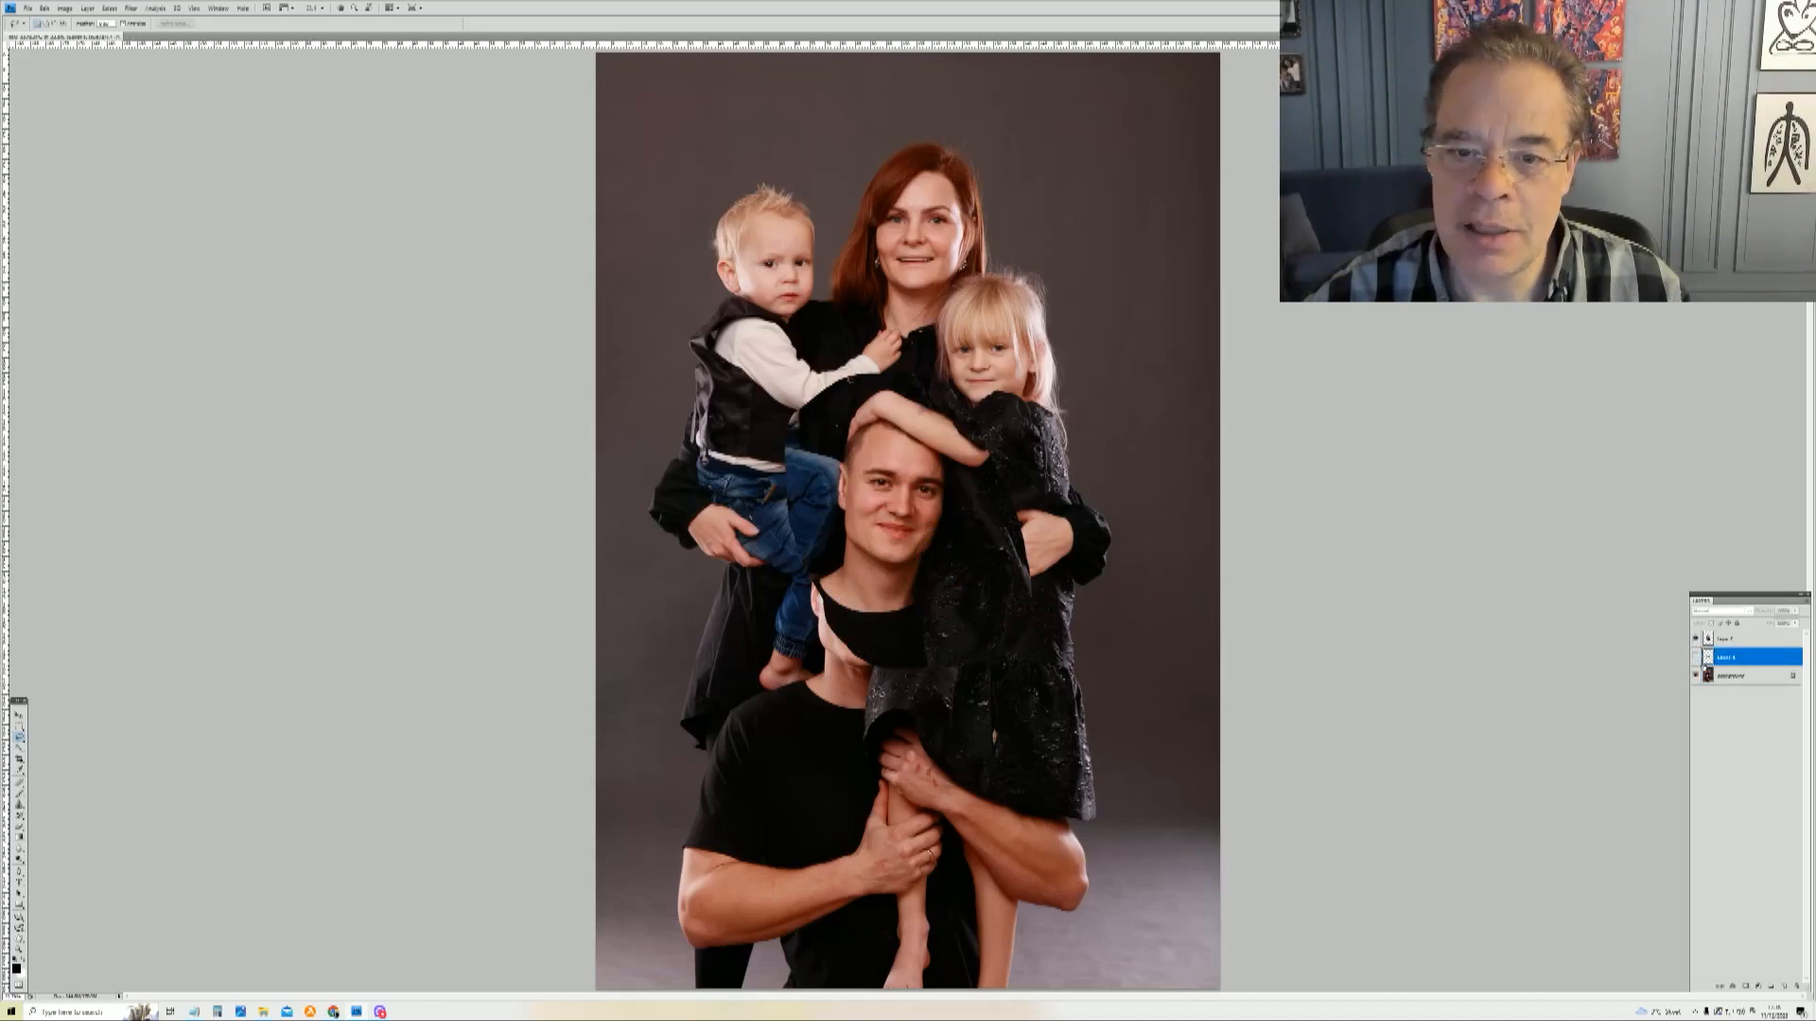
click(1695, 639)
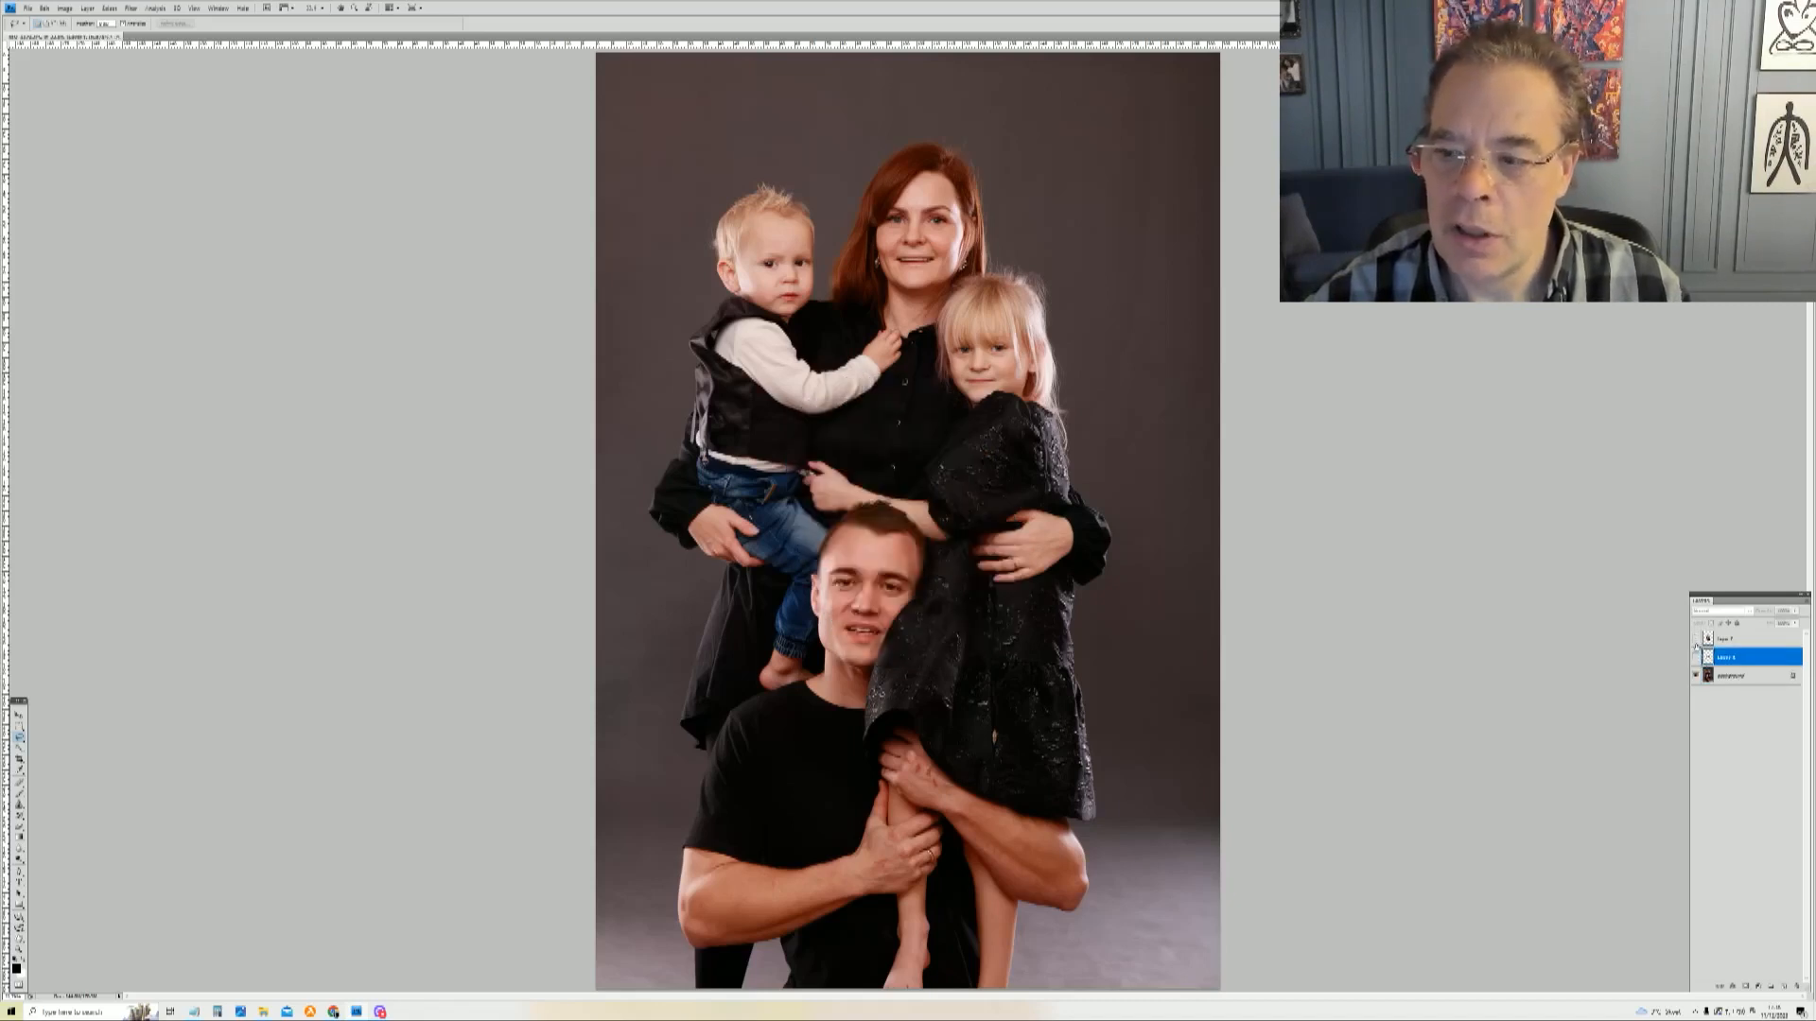
click(1696, 658)
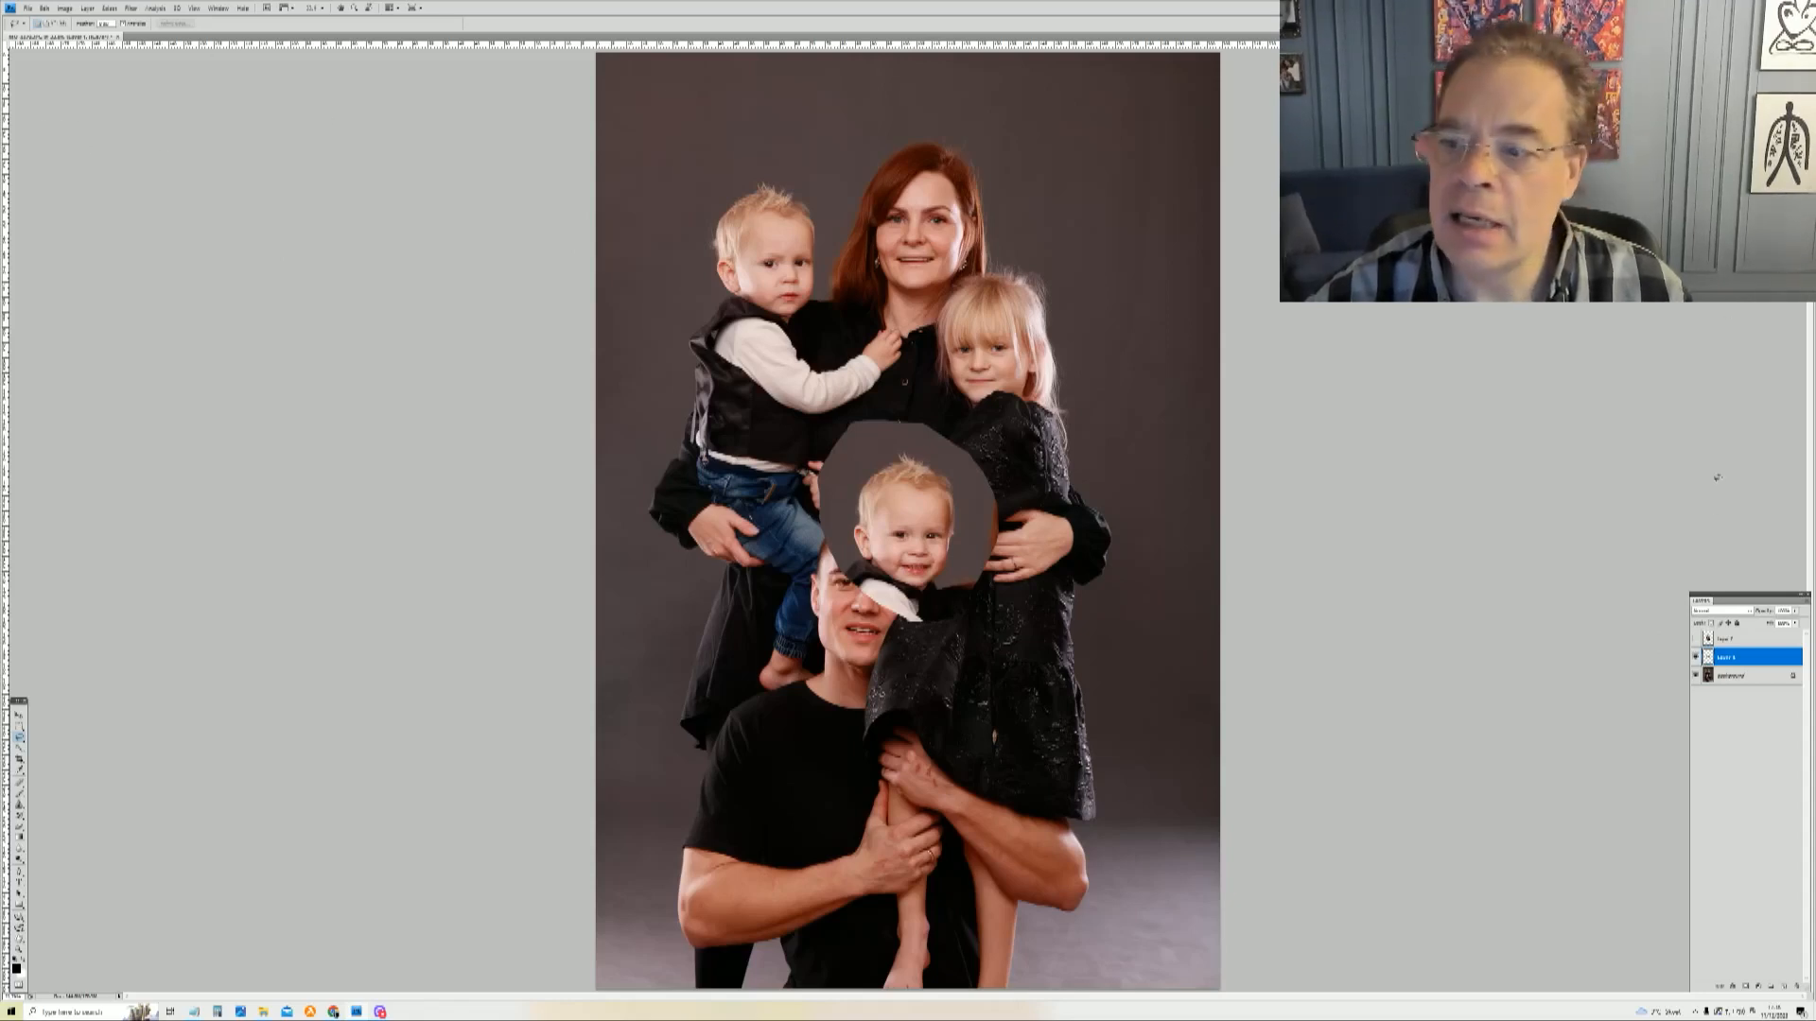
Step: Move the pasted boy's head up over the boy at the upper left
click(19, 718)
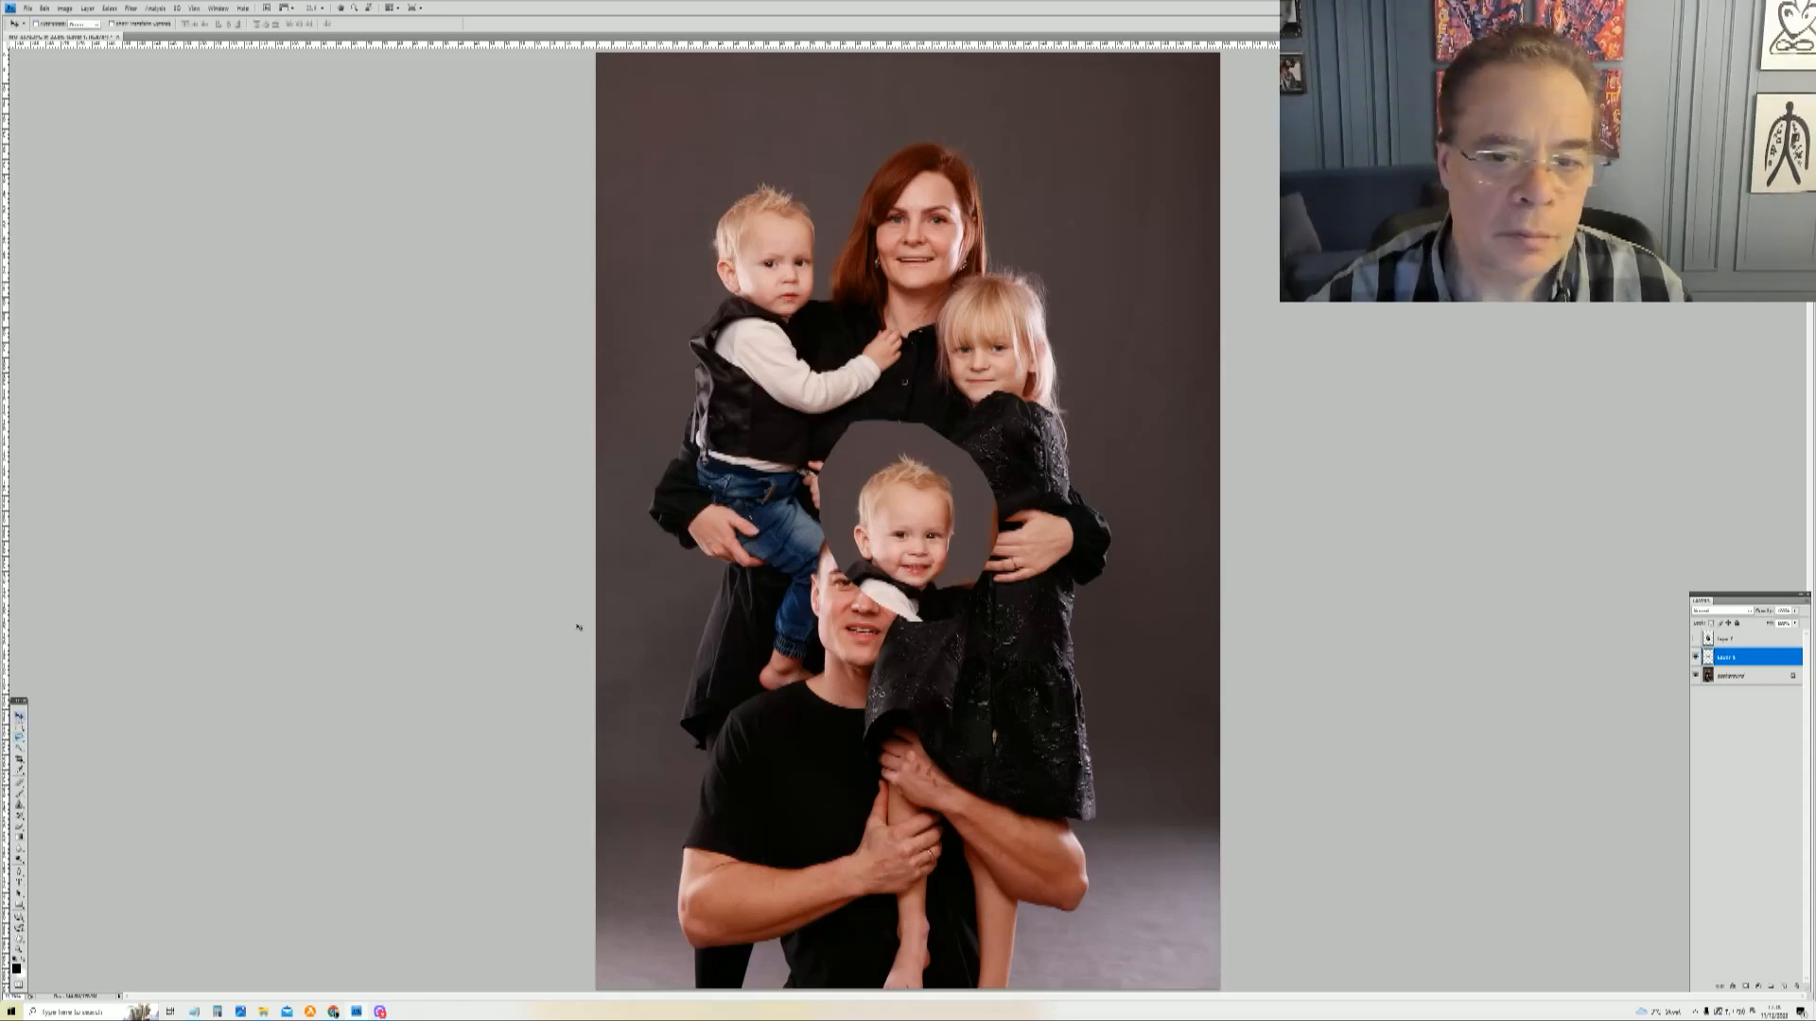
drag(906, 530, 755, 310)
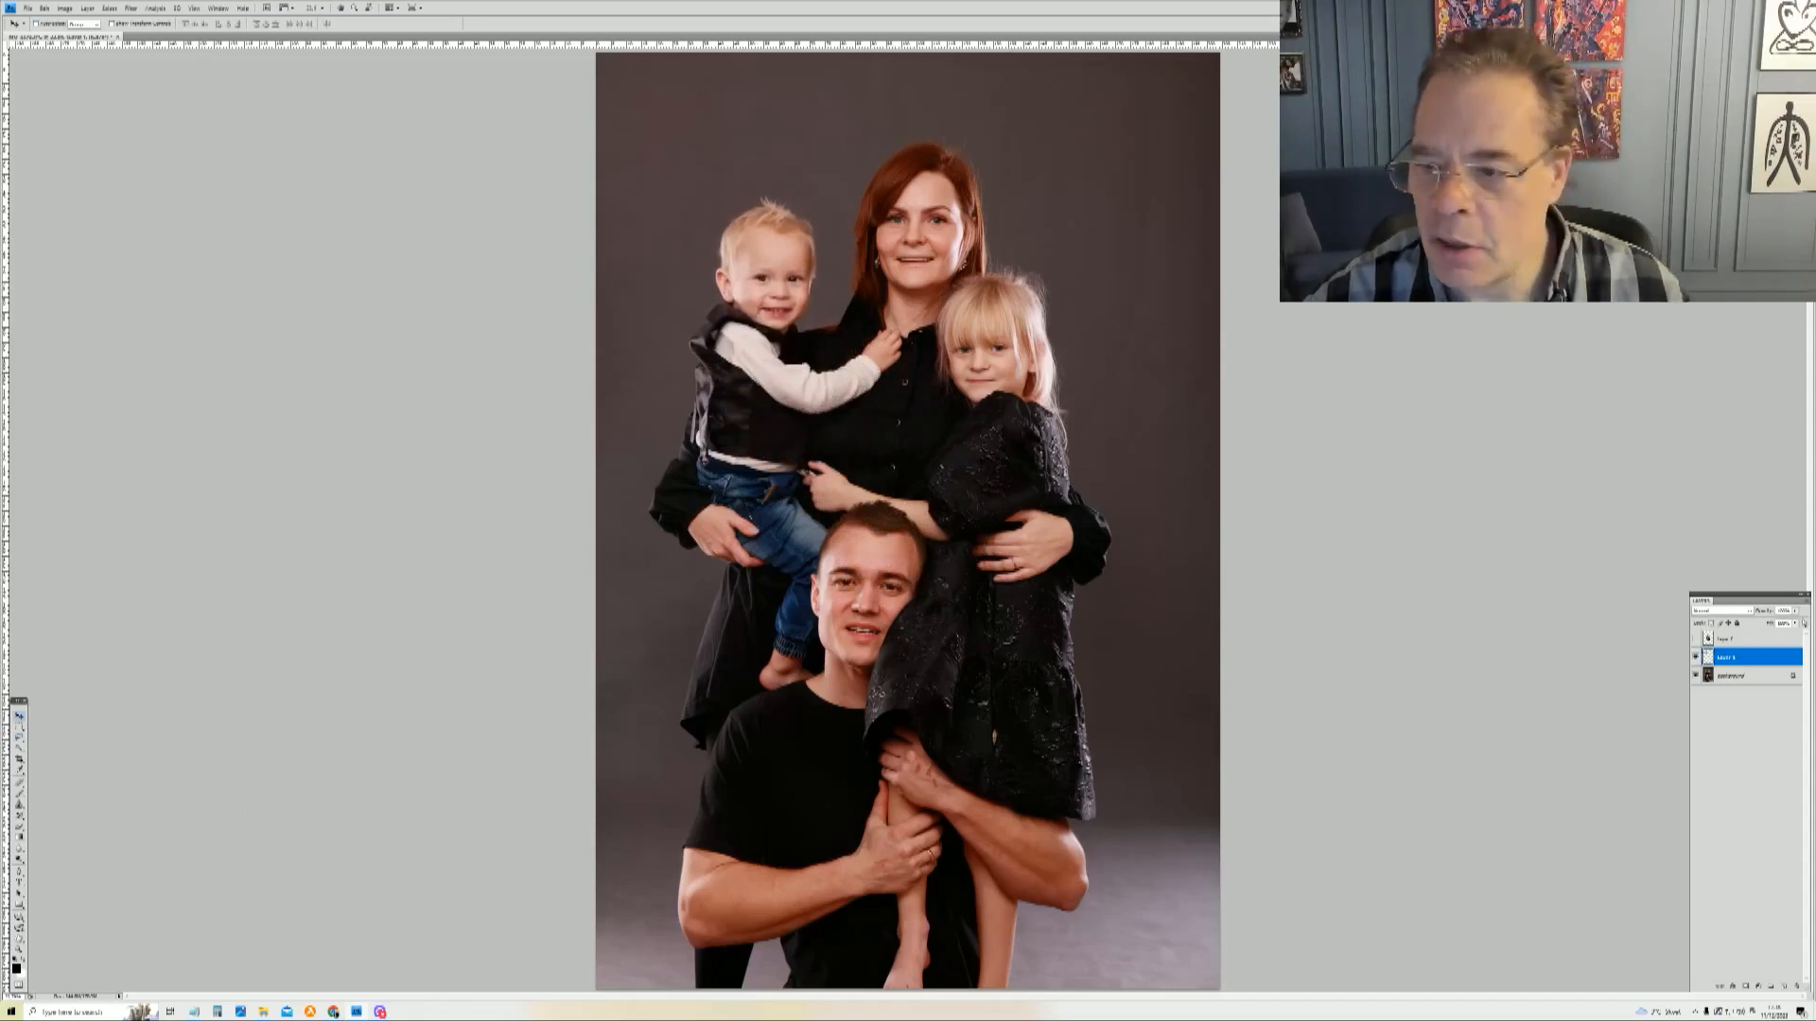
Step: Show the man's head layer and move it down over the man's head
click(1739, 640)
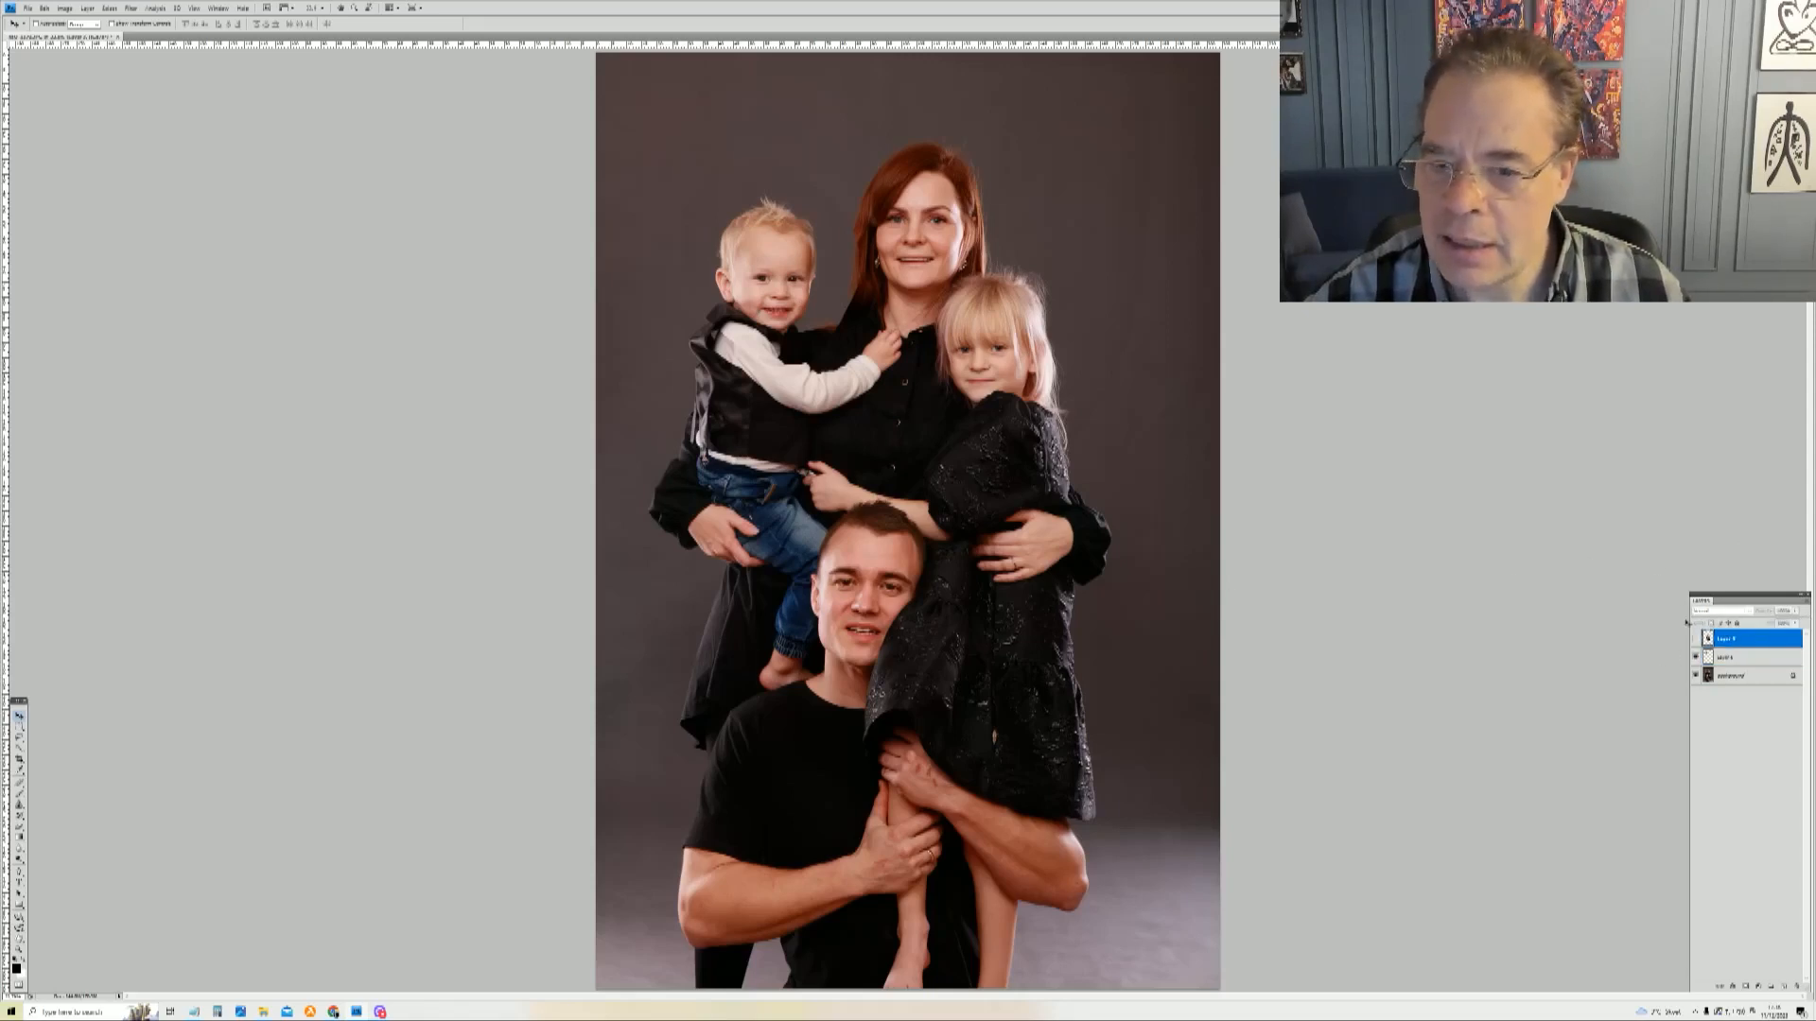
click(1695, 640)
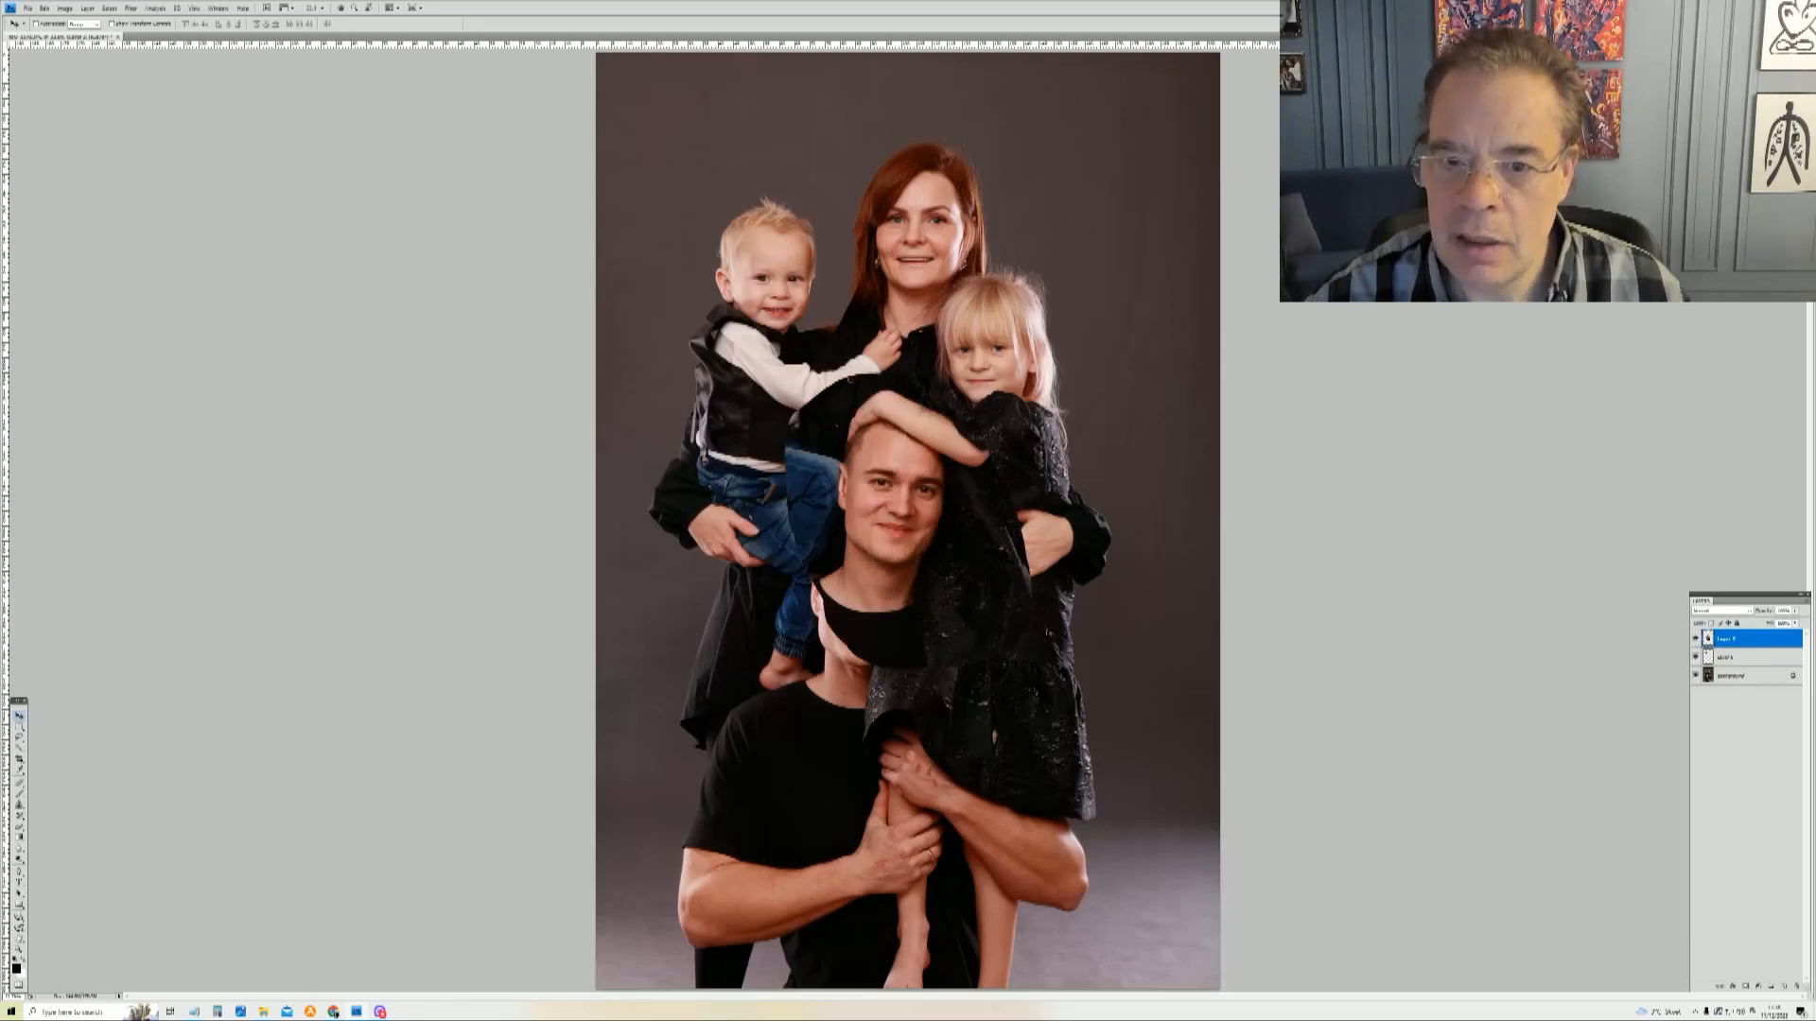
drag(910, 564, 890, 638)
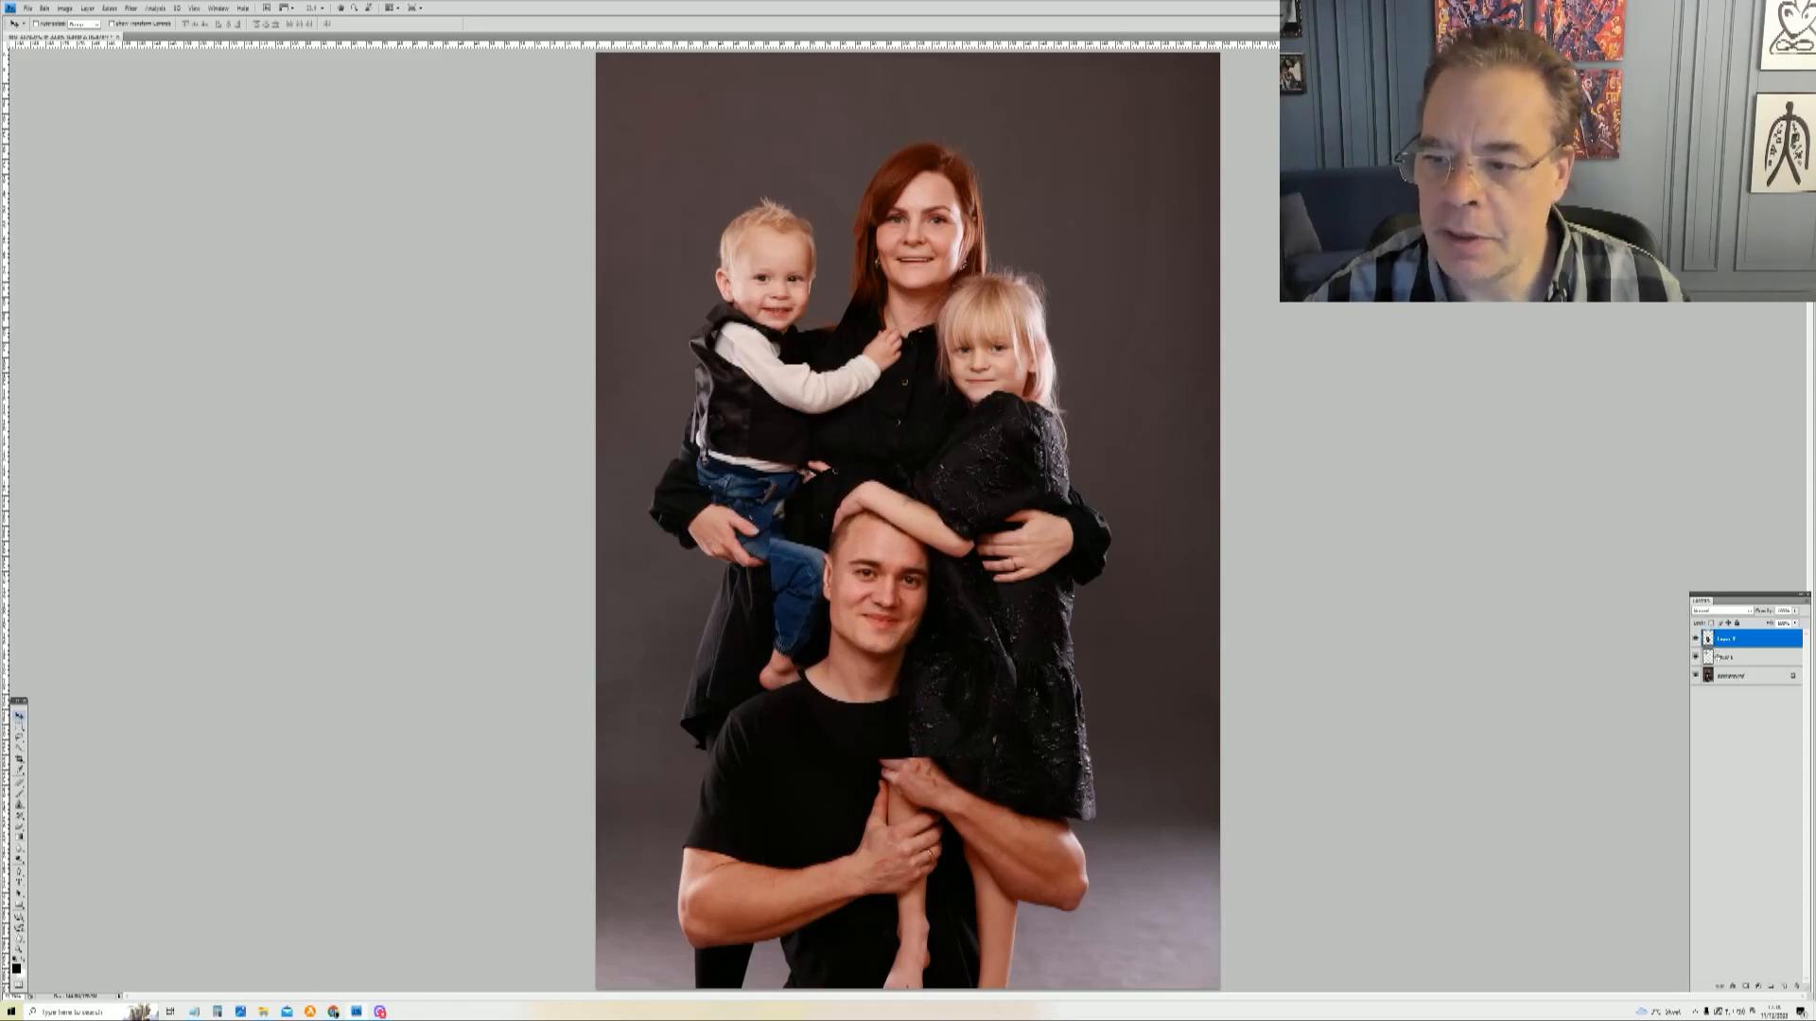
Step: Set the pasted boy's head layer's opacity to 50% in its blending options
click(1722, 660)
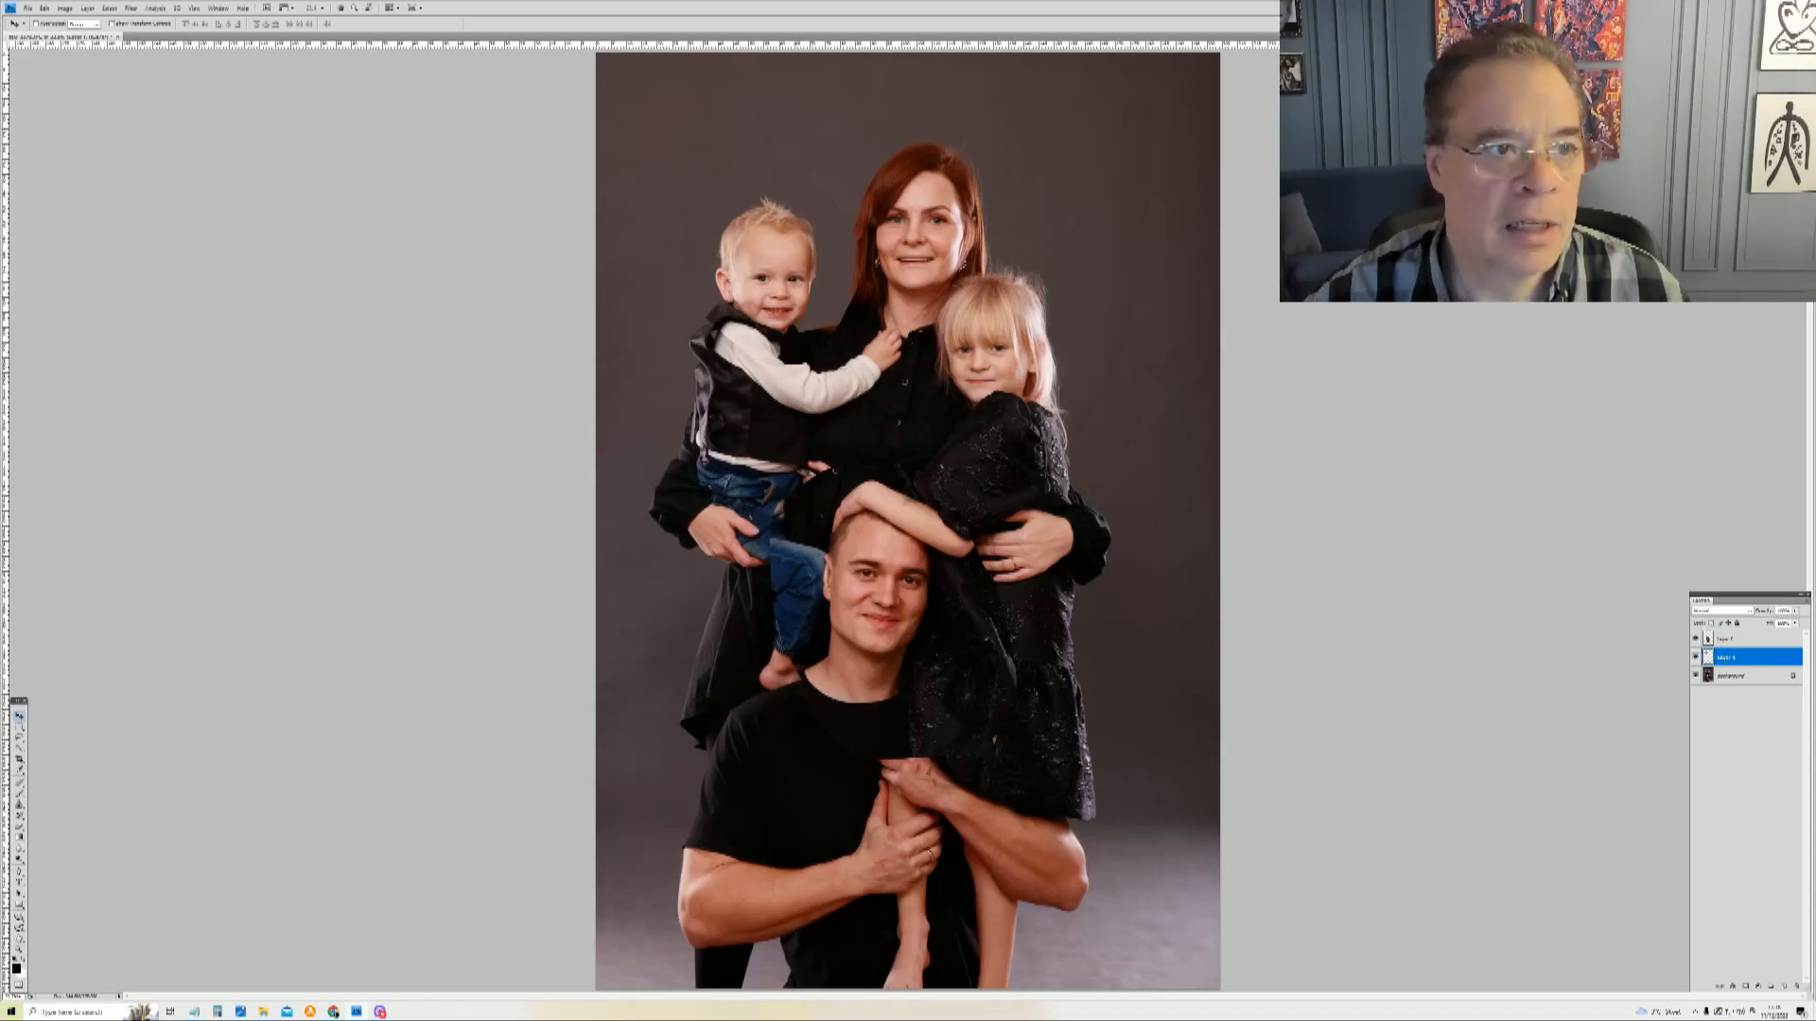
click(20, 946)
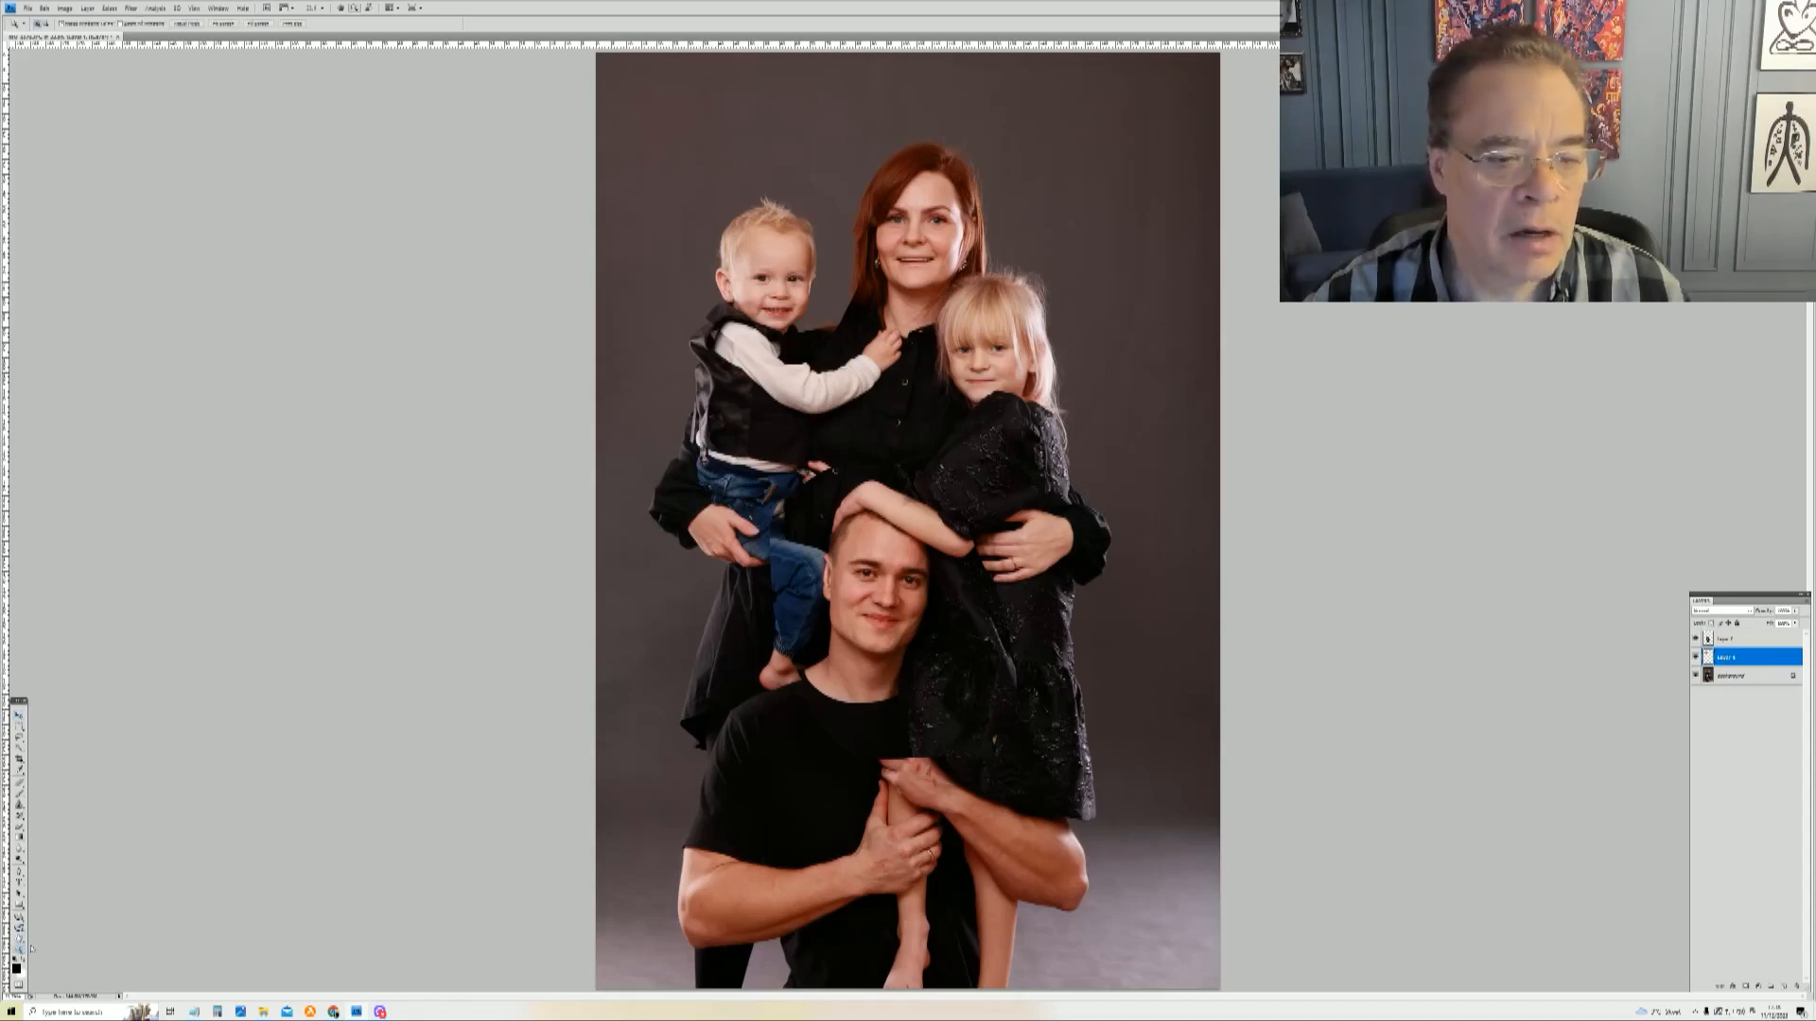
drag(659, 165, 870, 435)
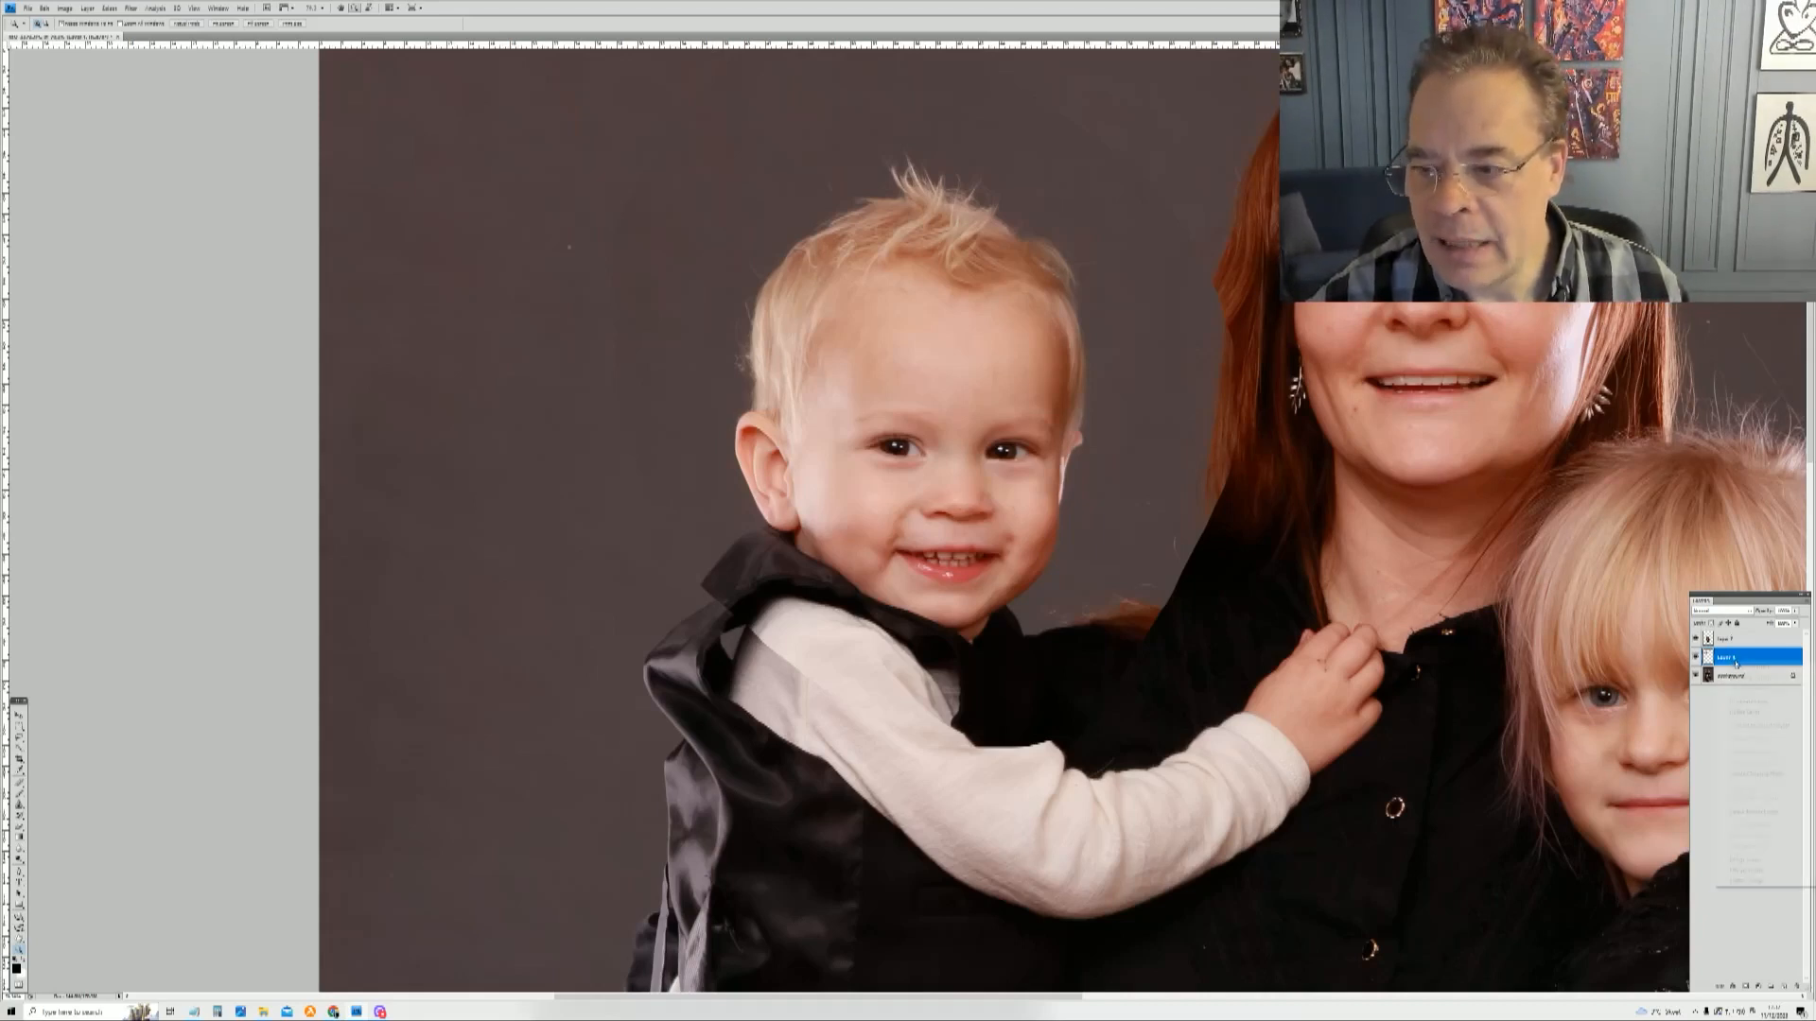
right_click(1735, 663)
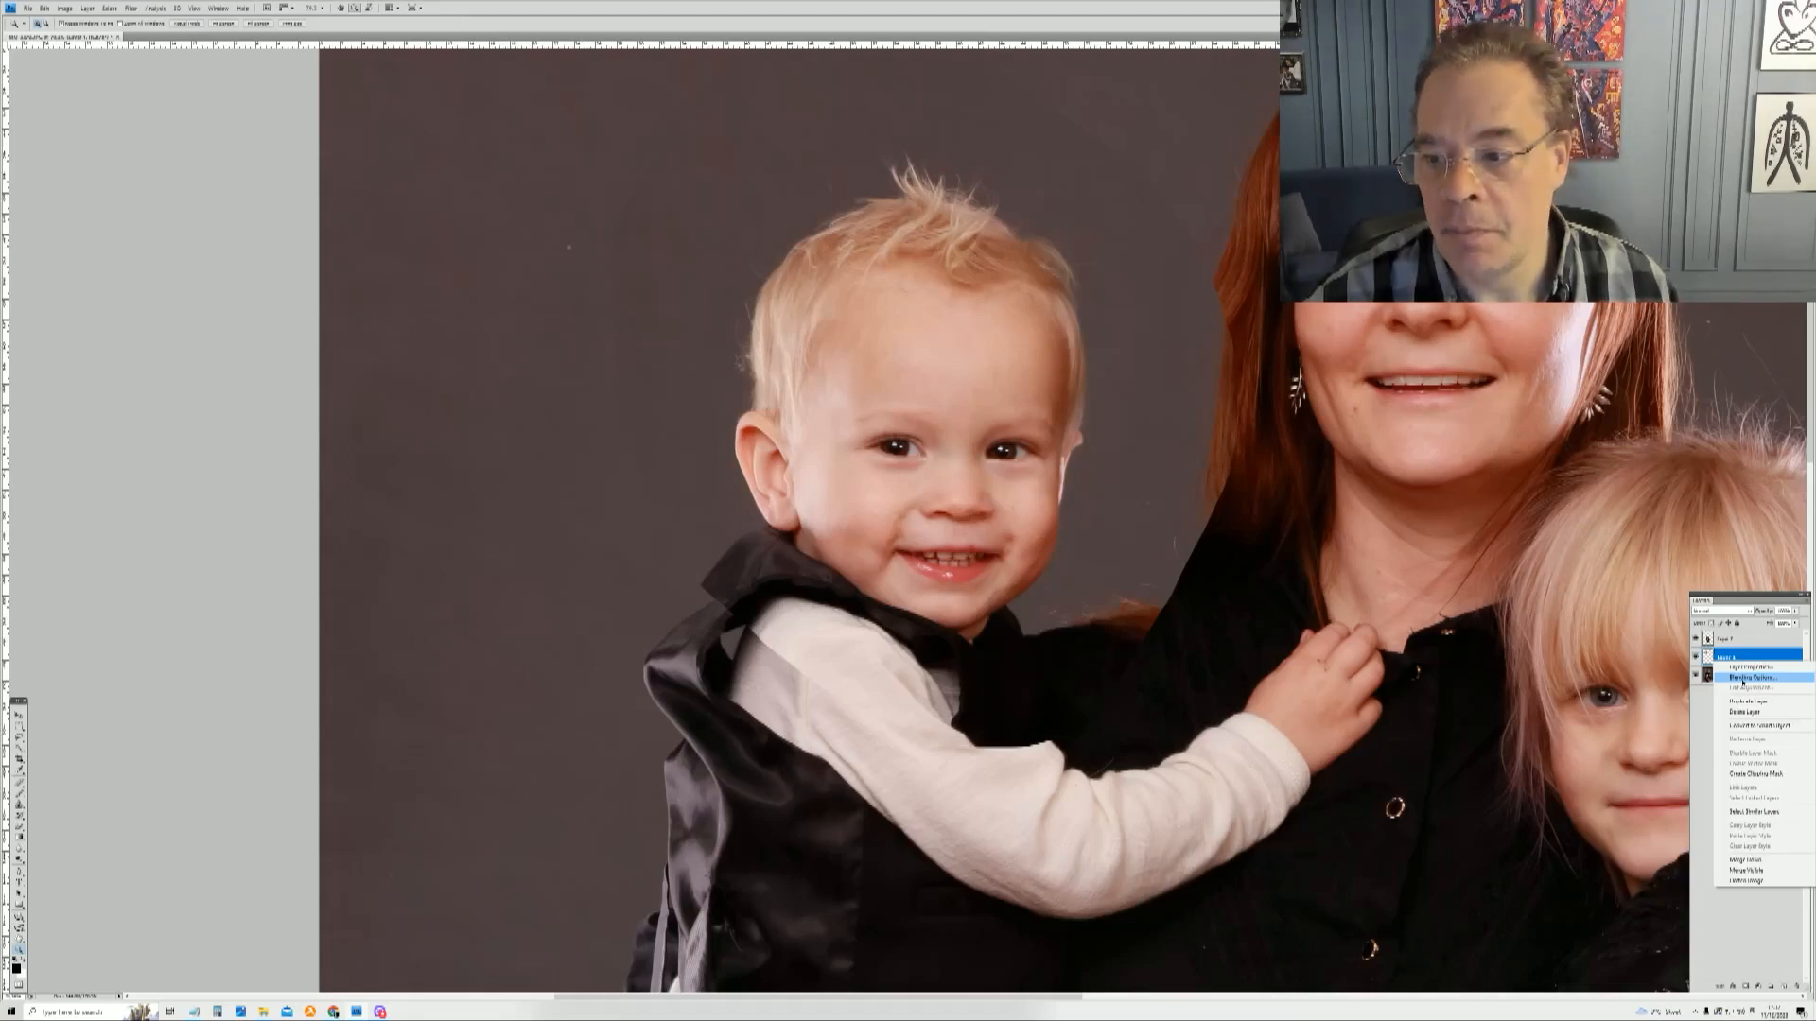
key(Escape)
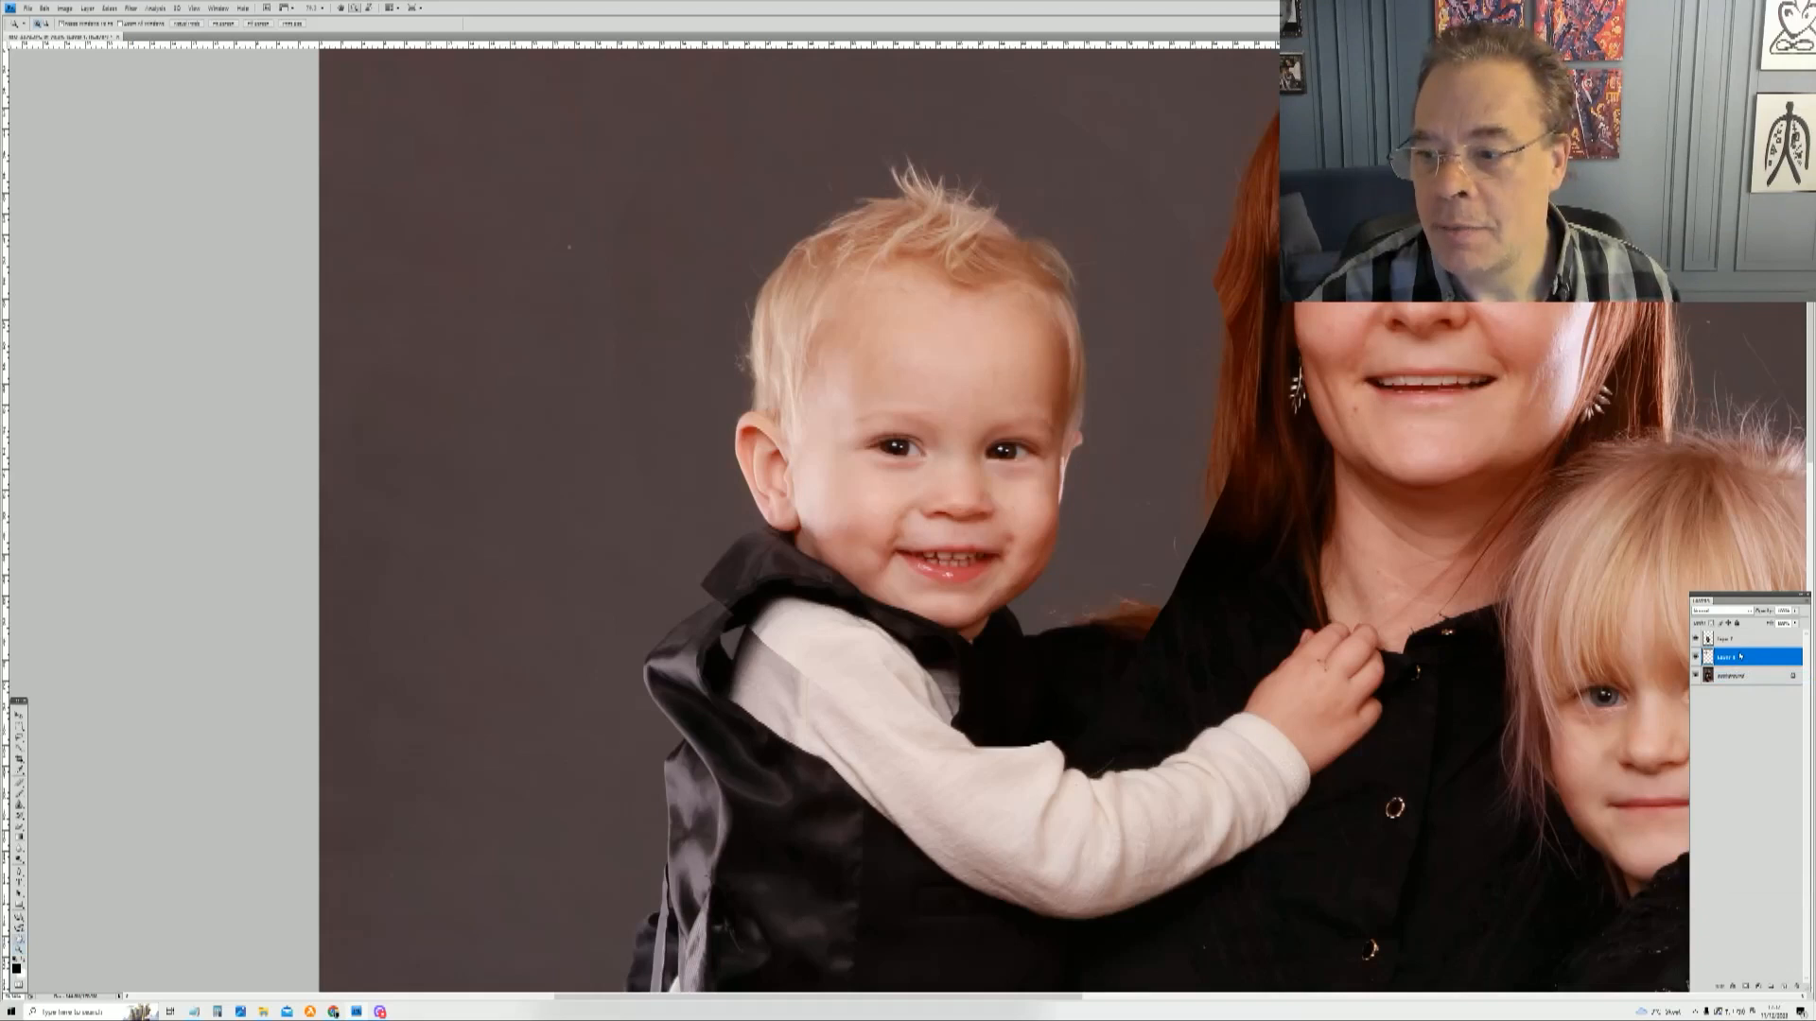
double_click(1740, 656)
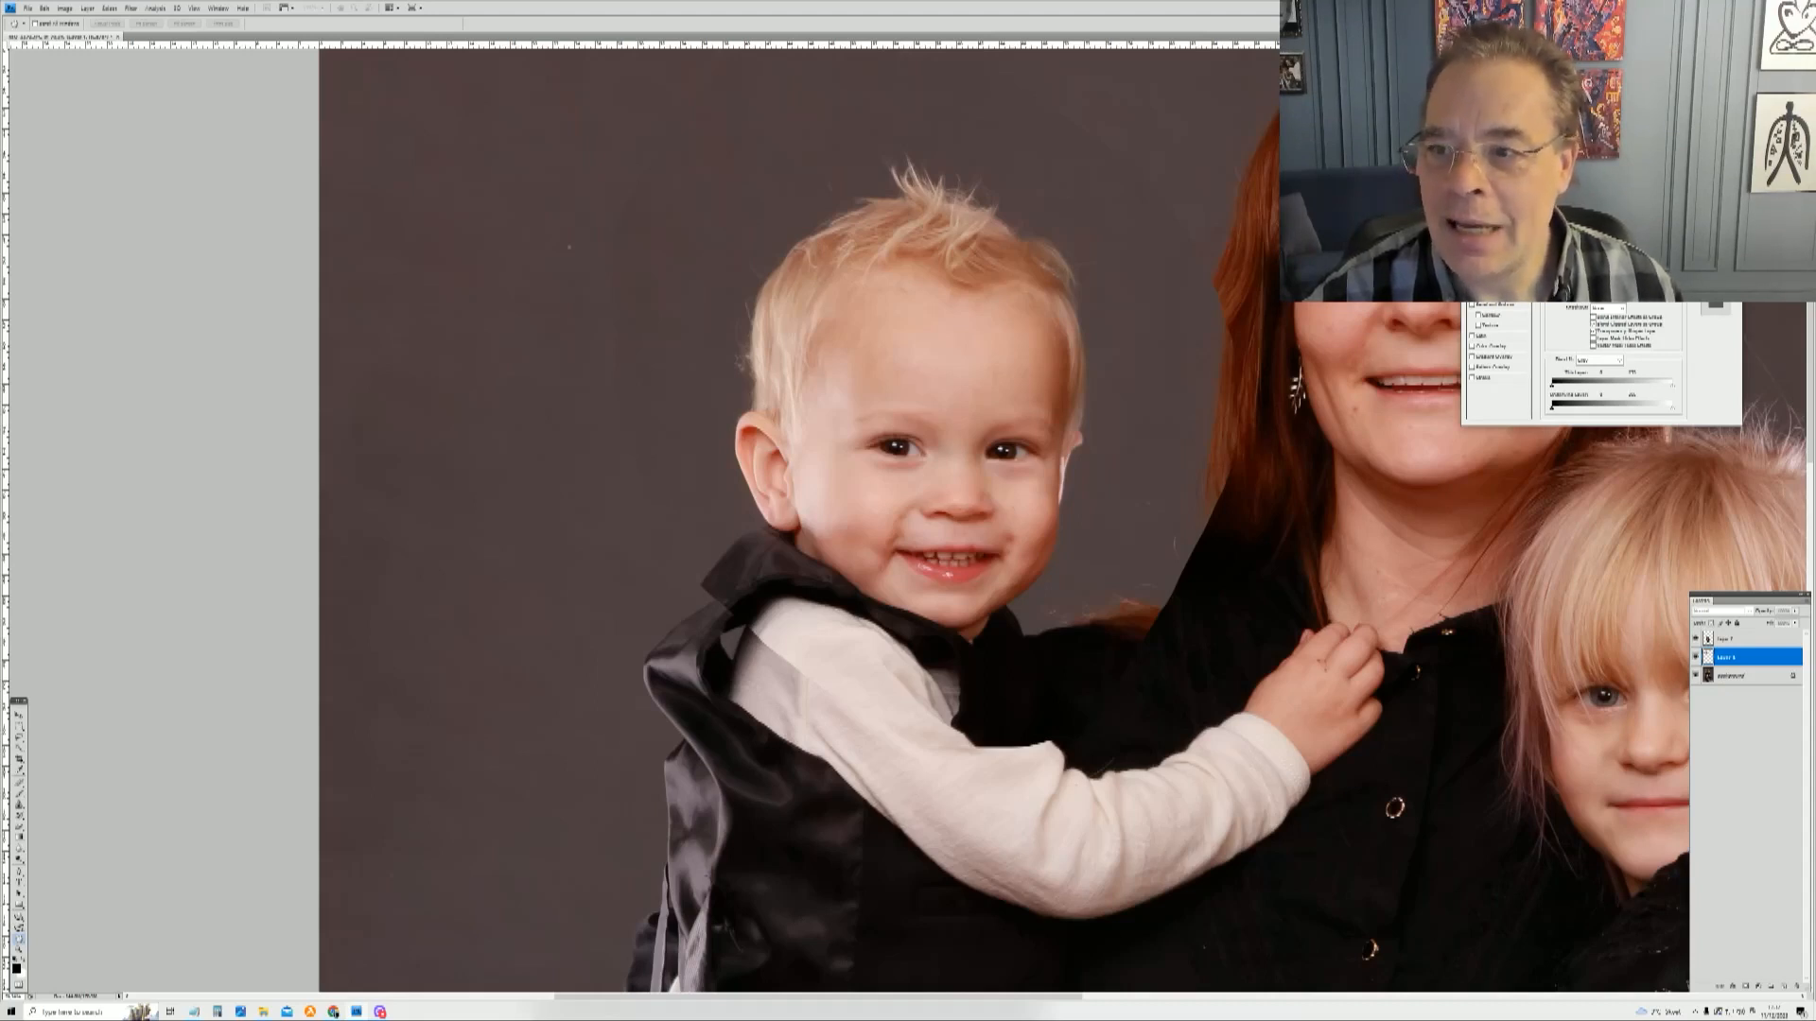
drag(1646, 270, 1619, 270)
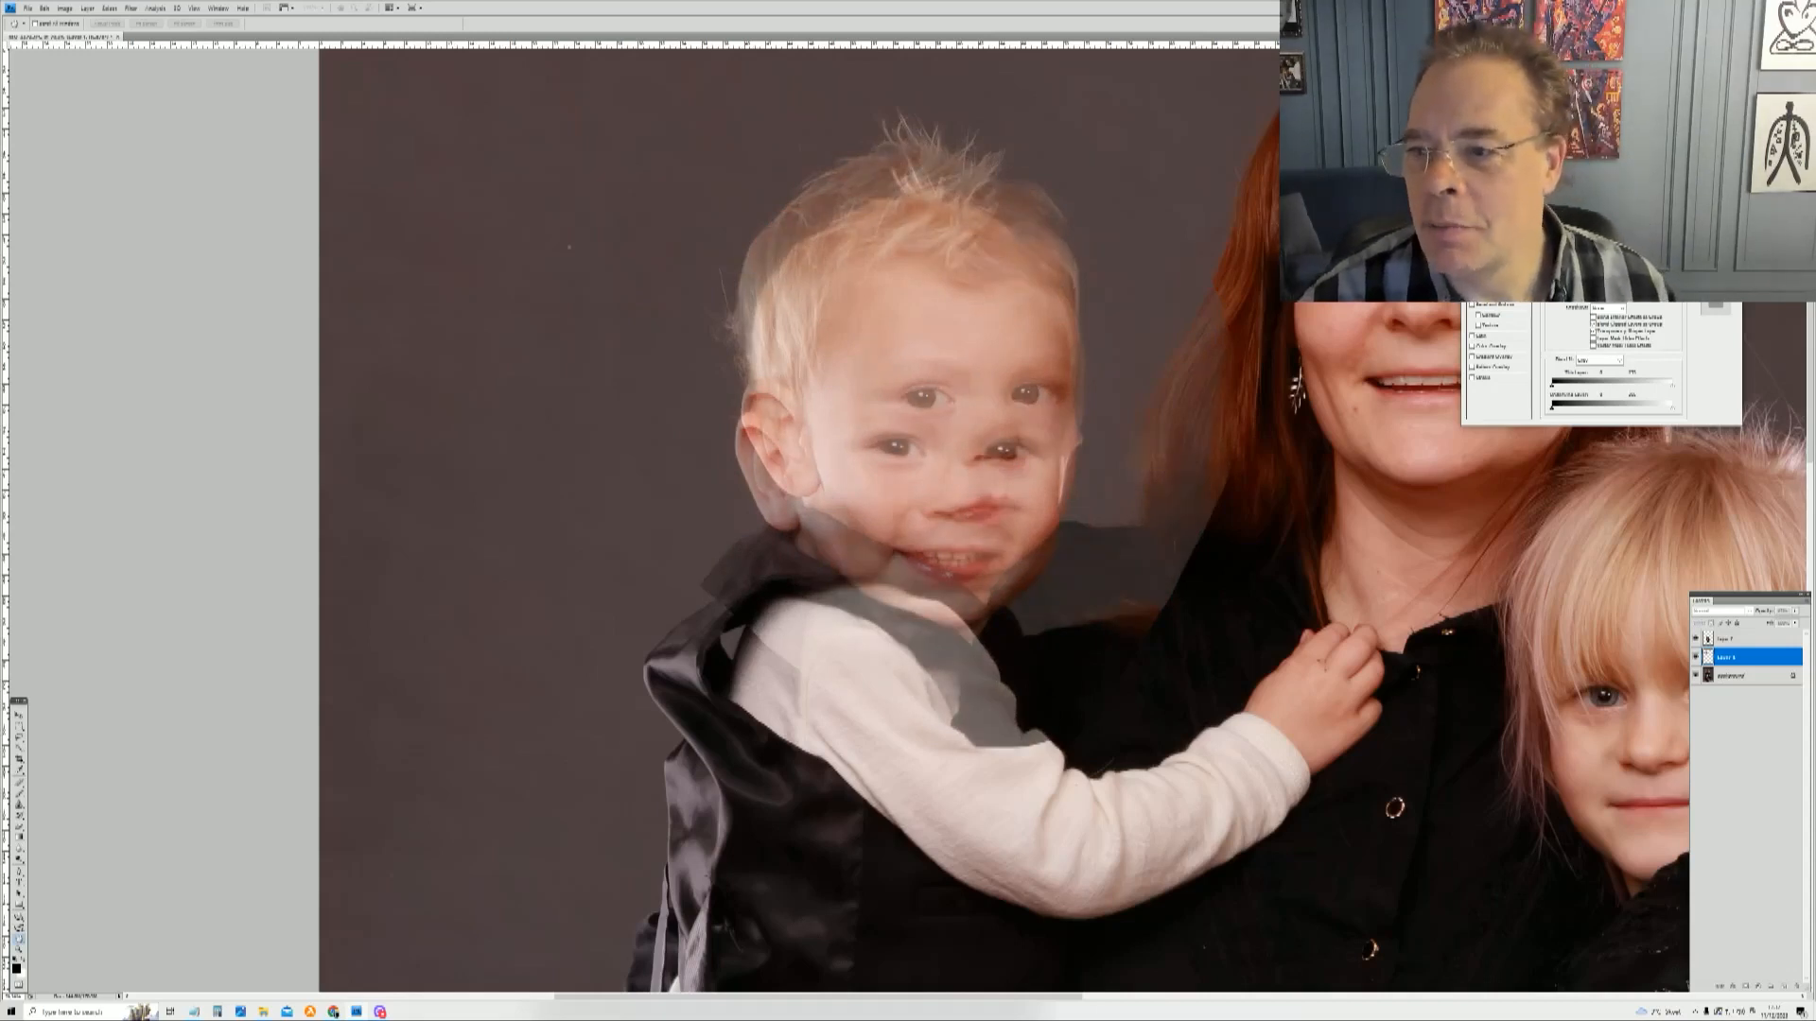
text(50)
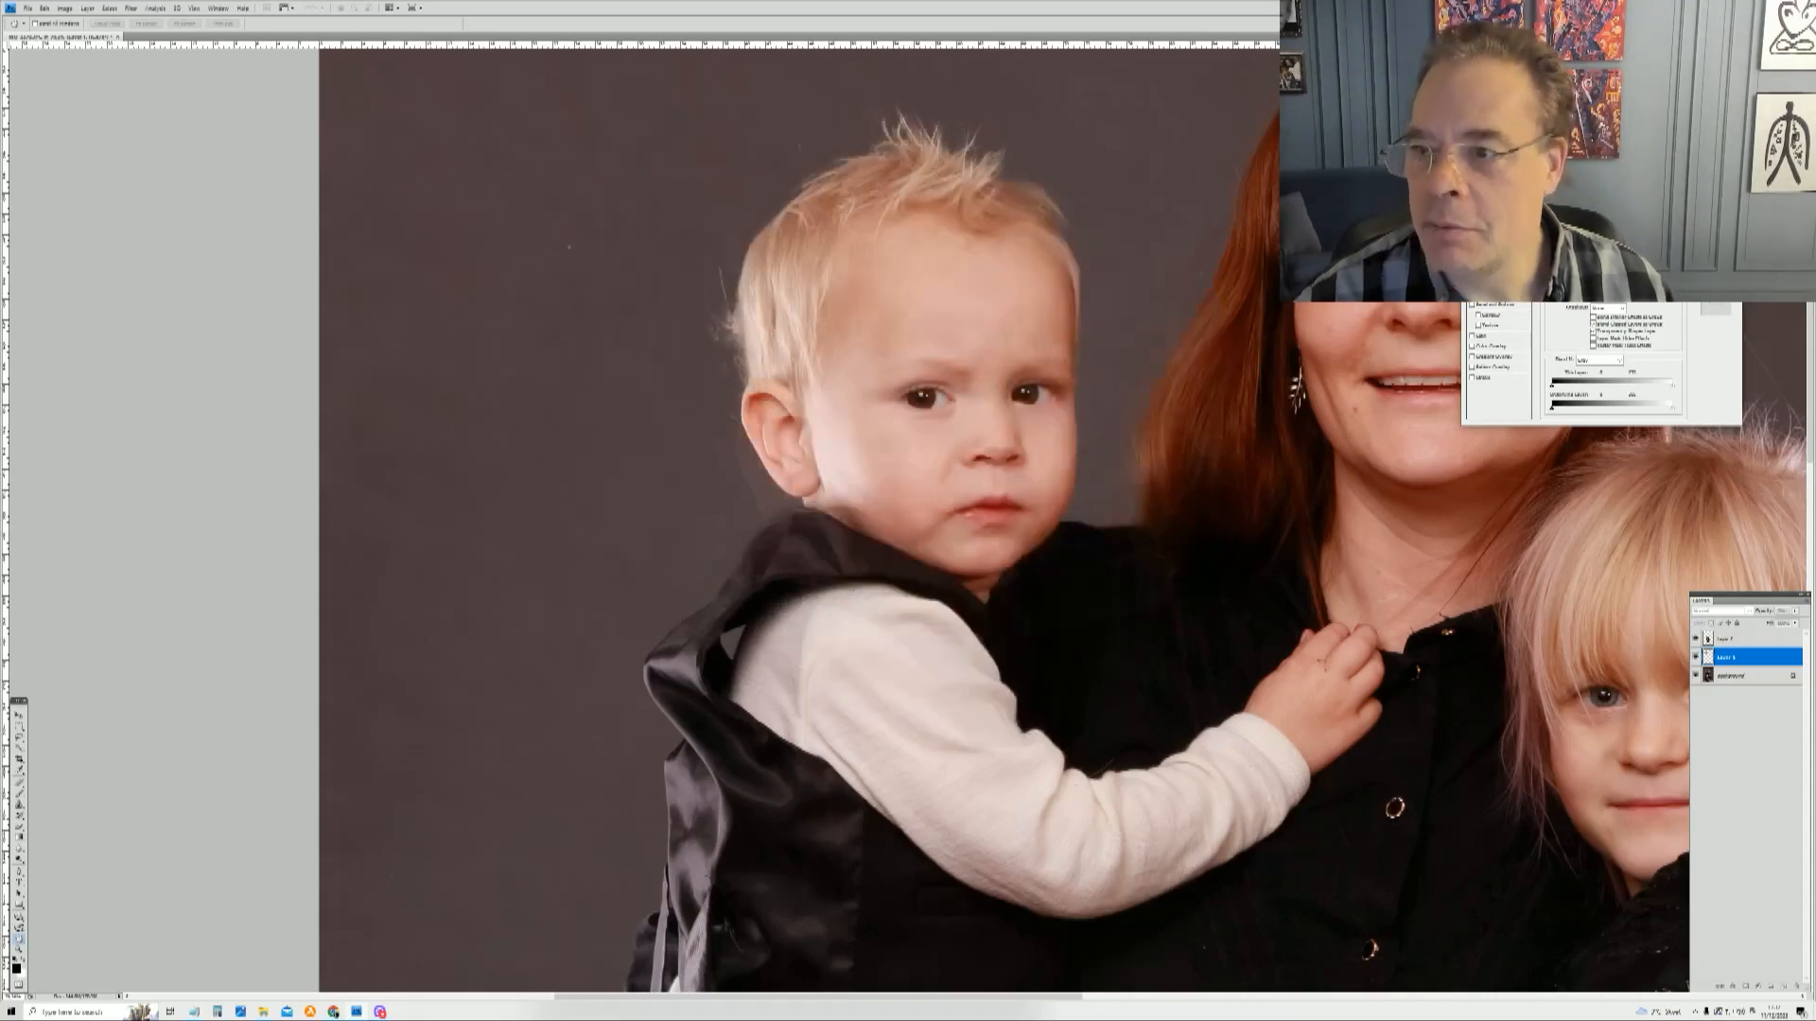
key(Return)
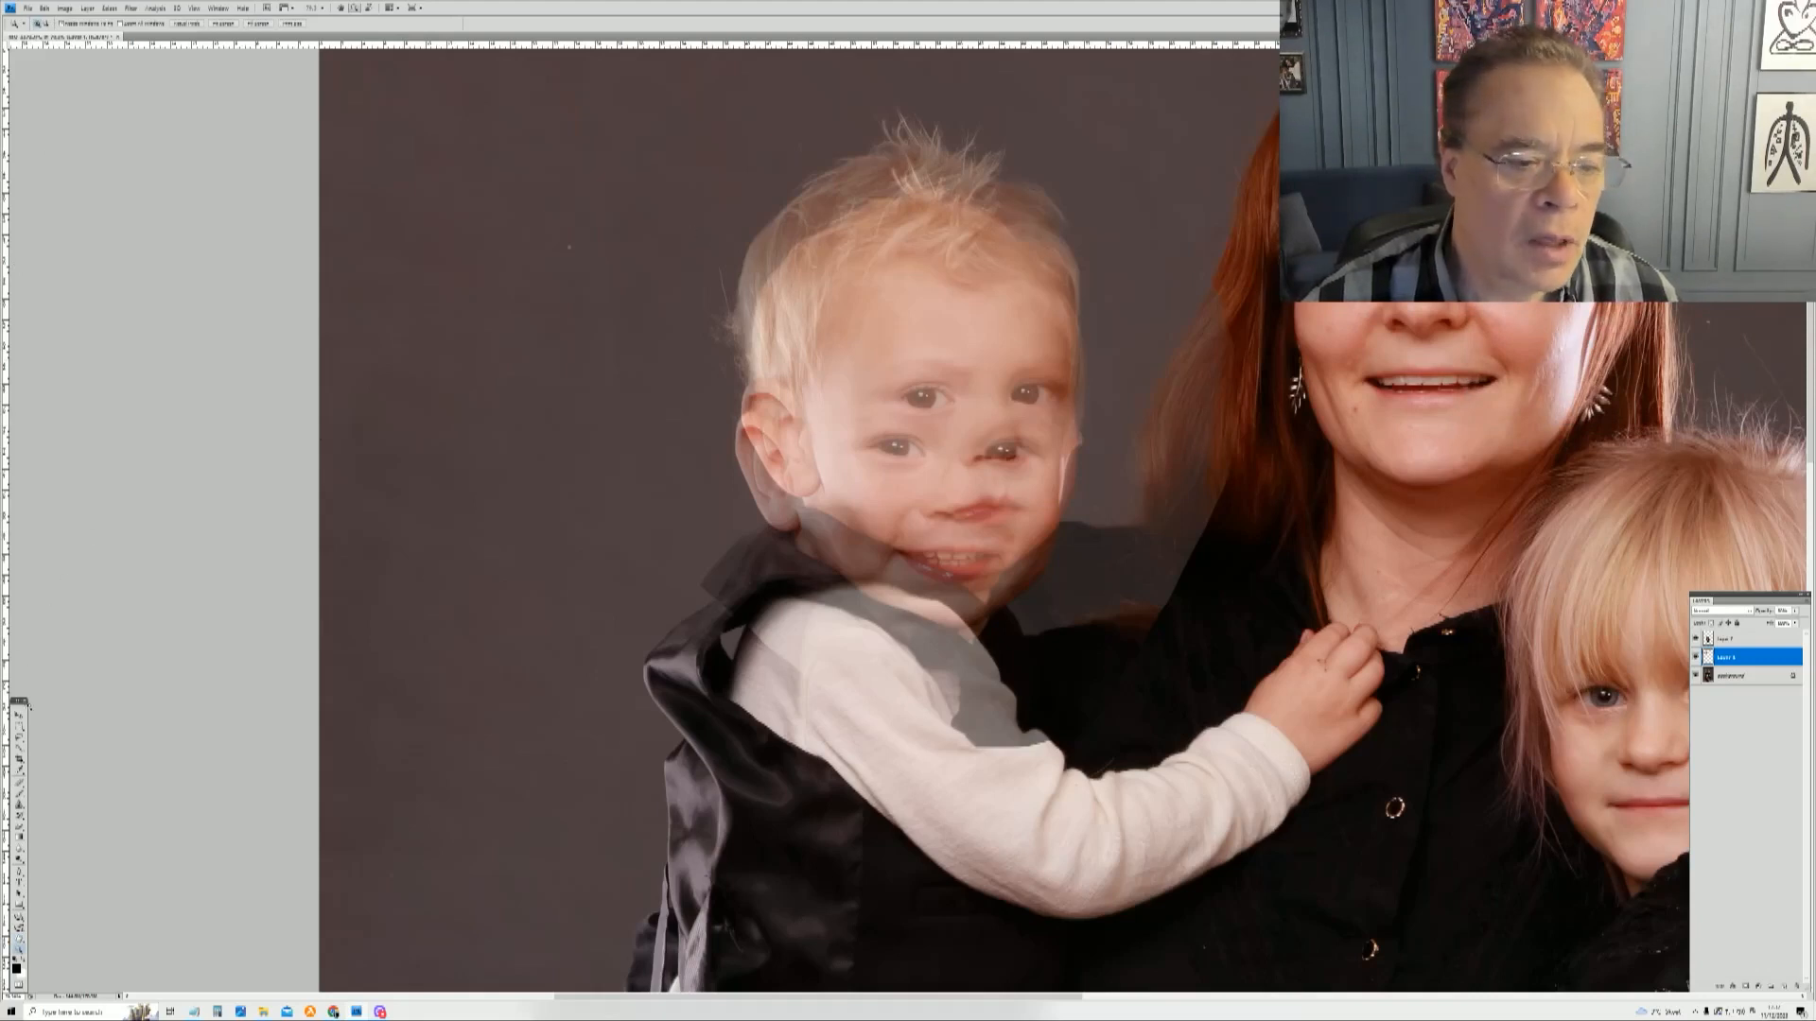
Step: Free-transform the boy's head layer, moving it so its eyes line up with the boy's face underneath
key(m)
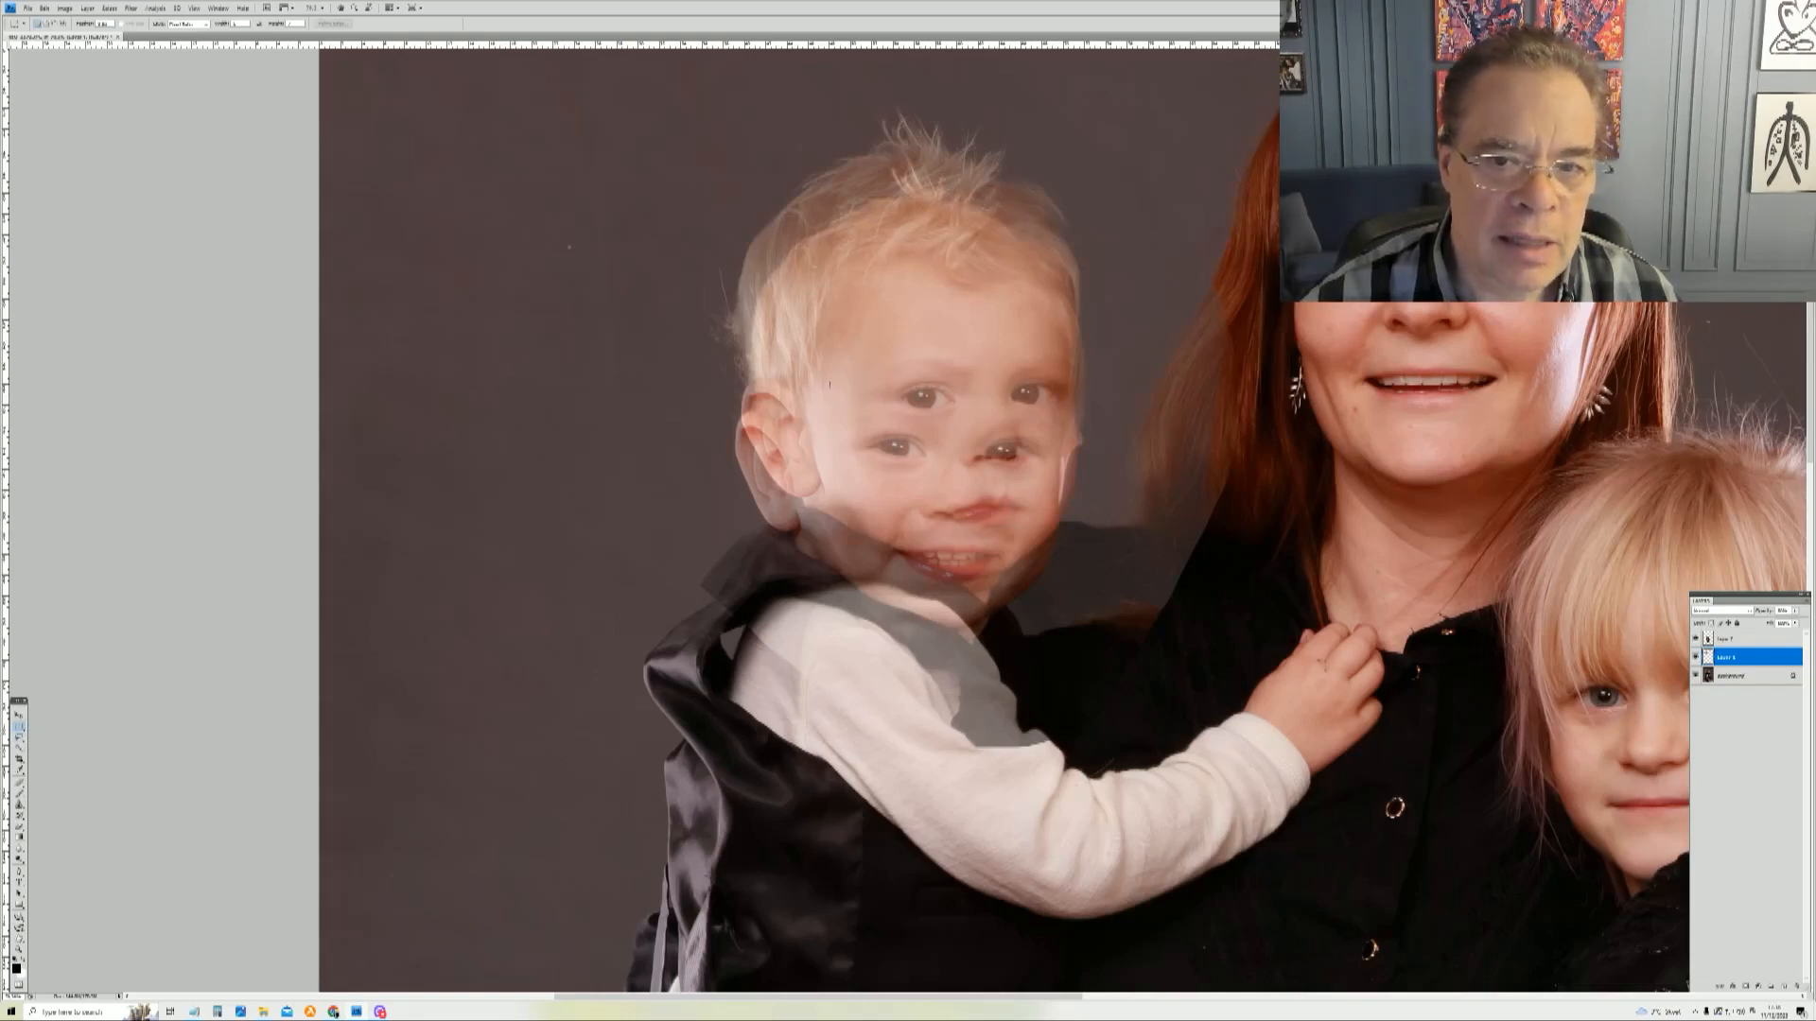
right_click(830, 385)
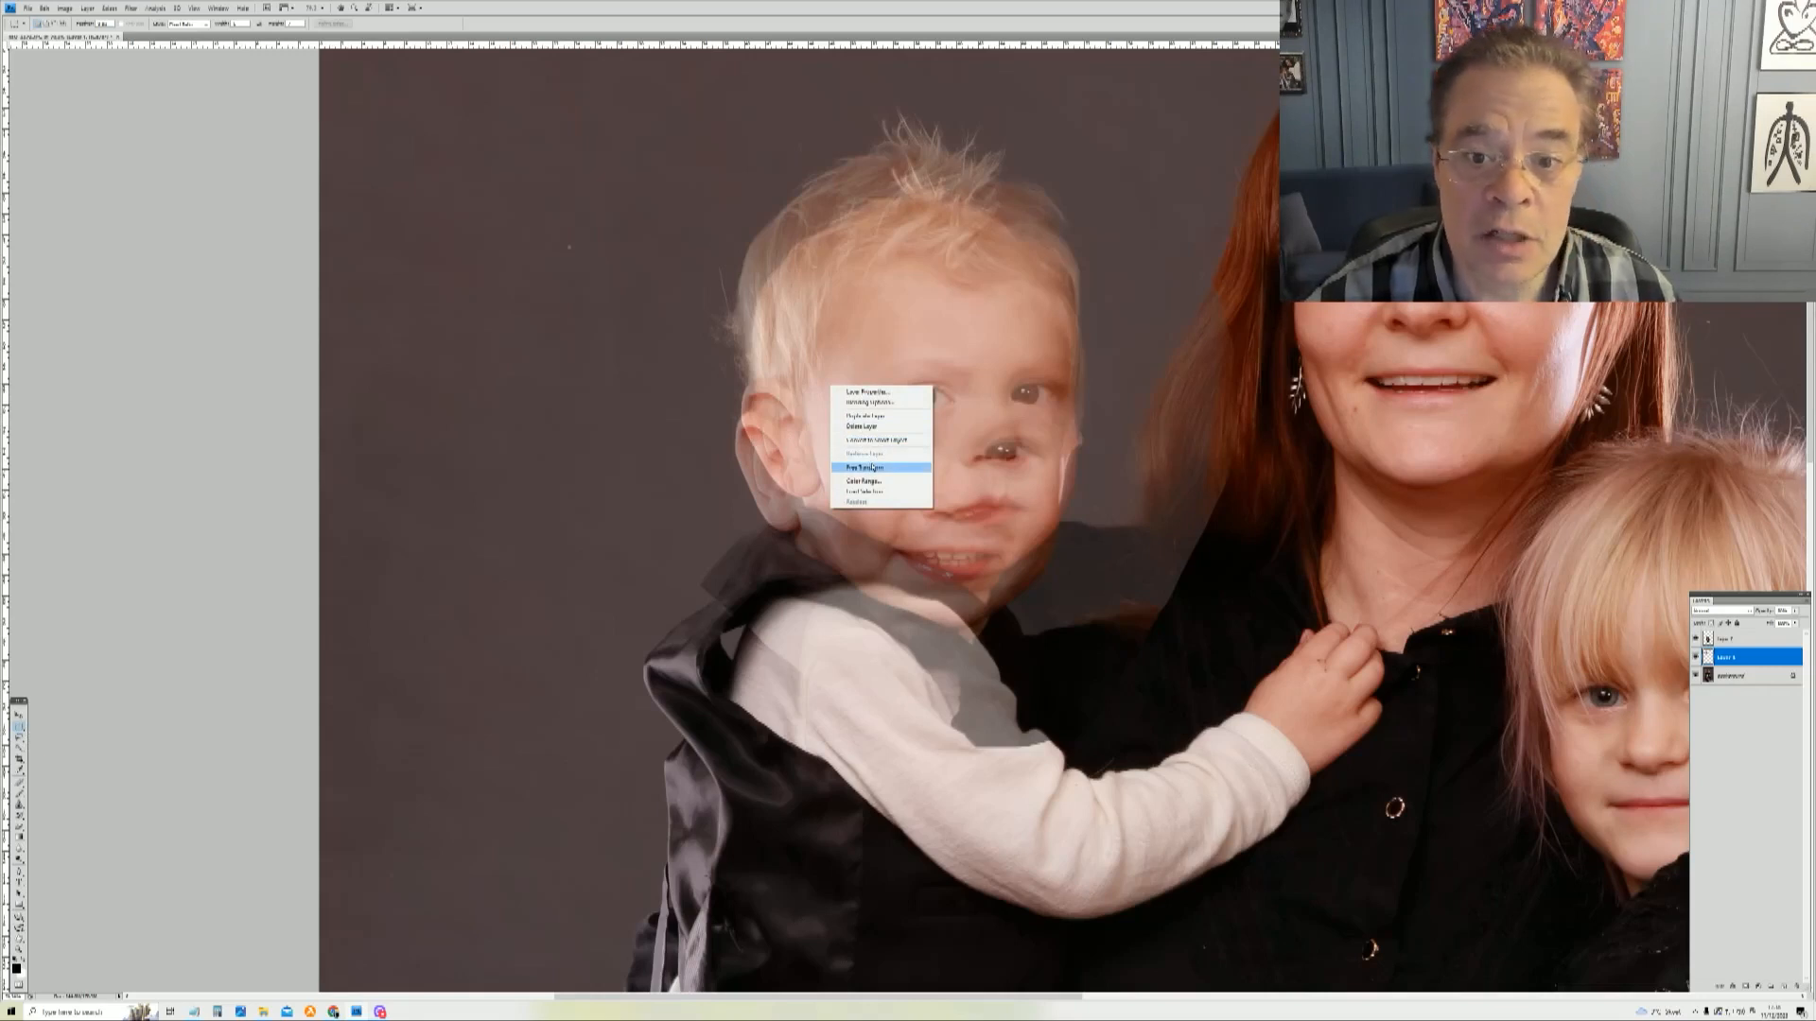
click(874, 467)
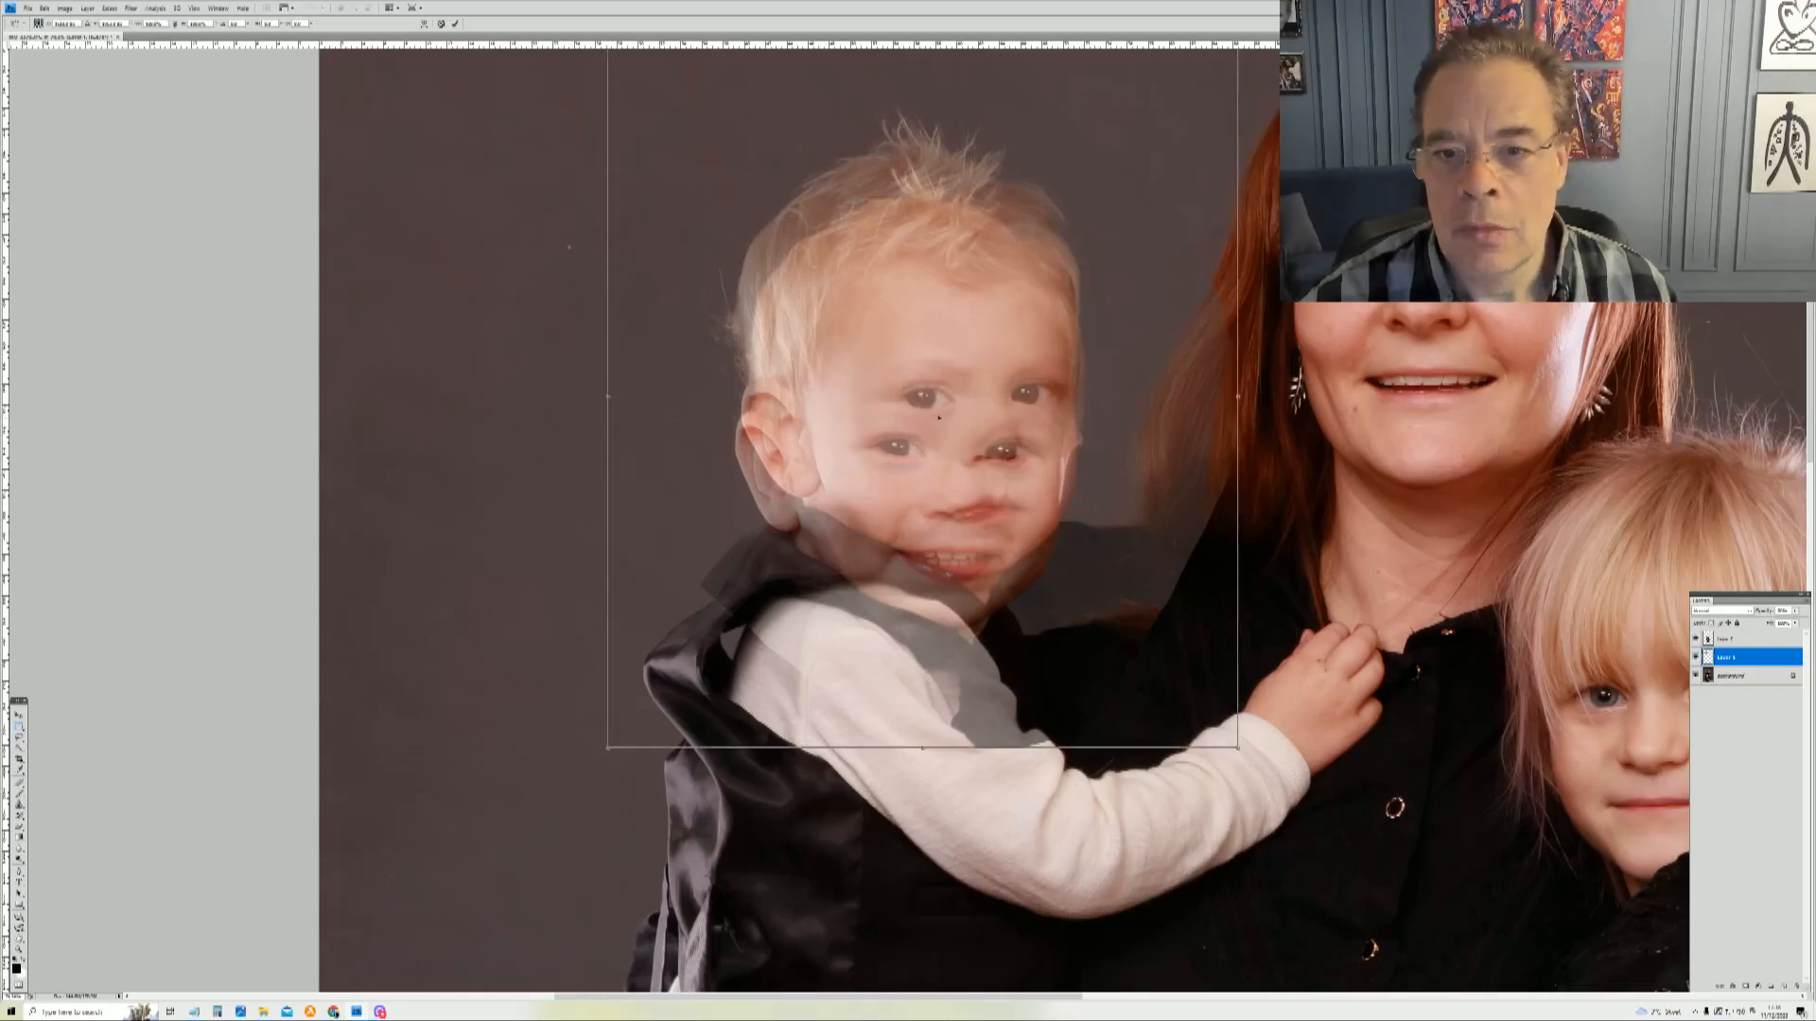
drag(939, 416, 946, 447)
drag(1068, 315, 1065, 235)
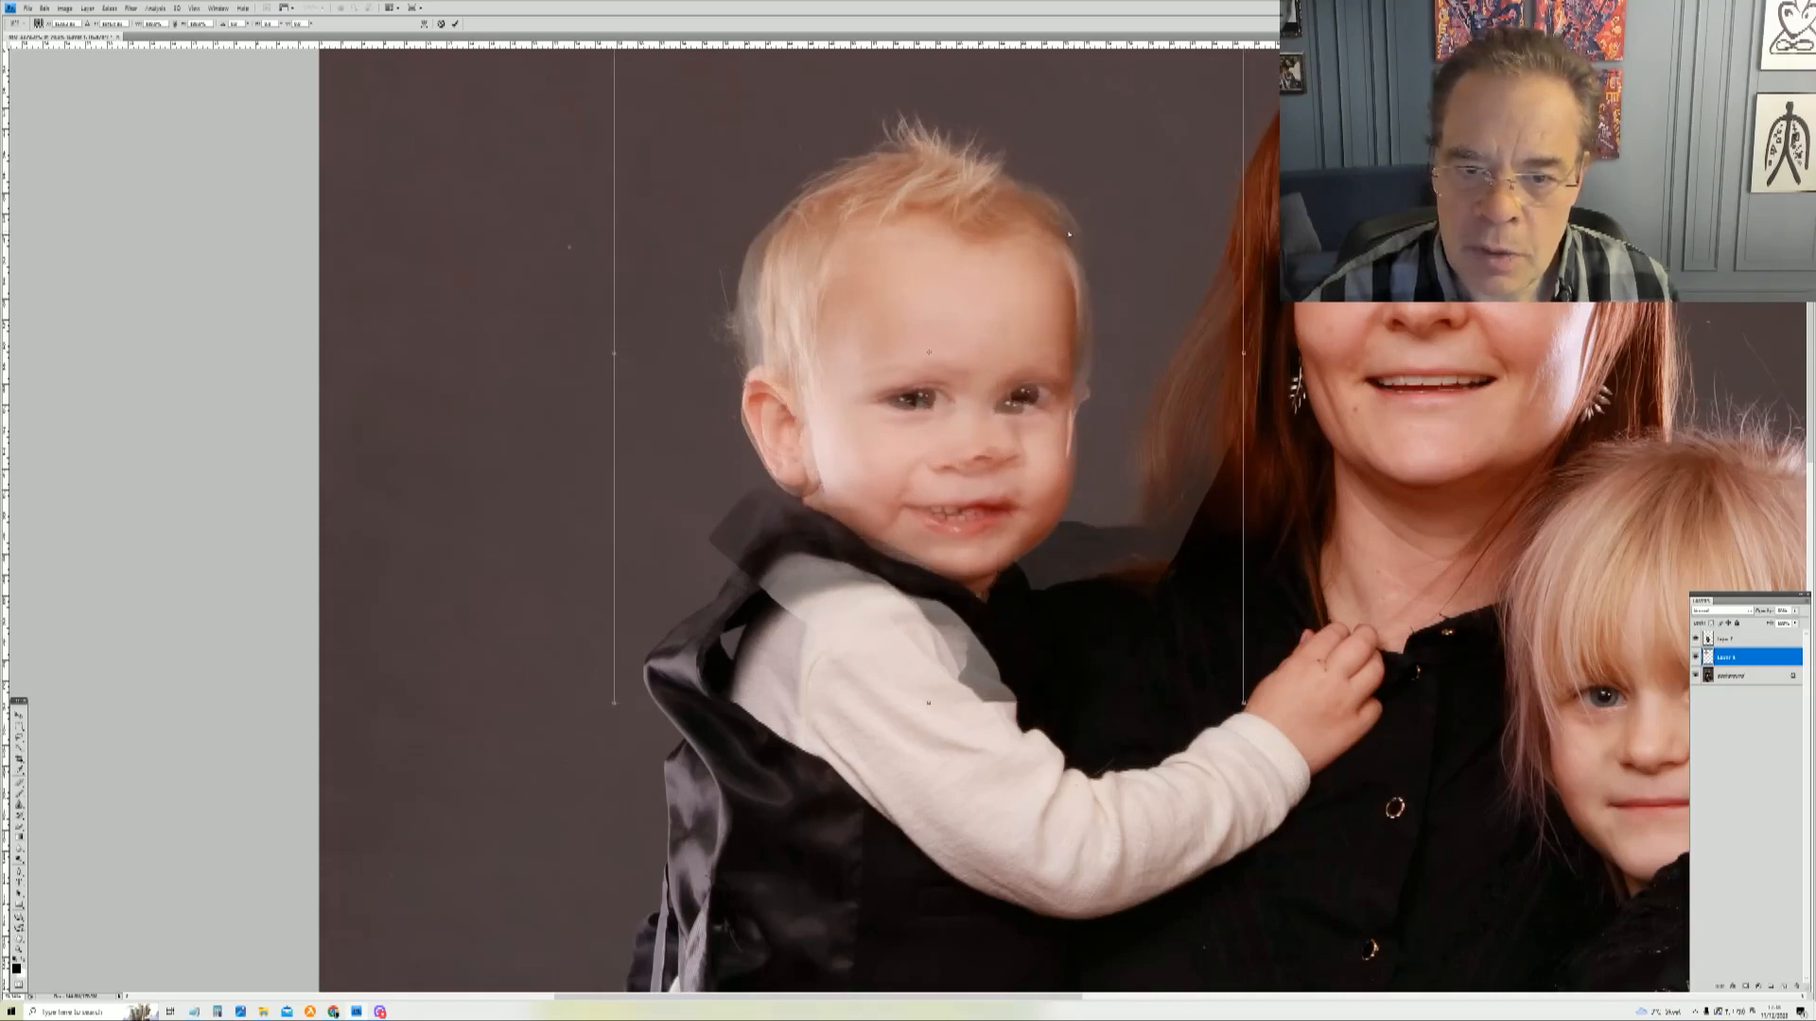
drag(1708, 352, 1707, 293)
drag(1112, 298, 1106, 303)
key(Up)
key(Up)
key(Up)
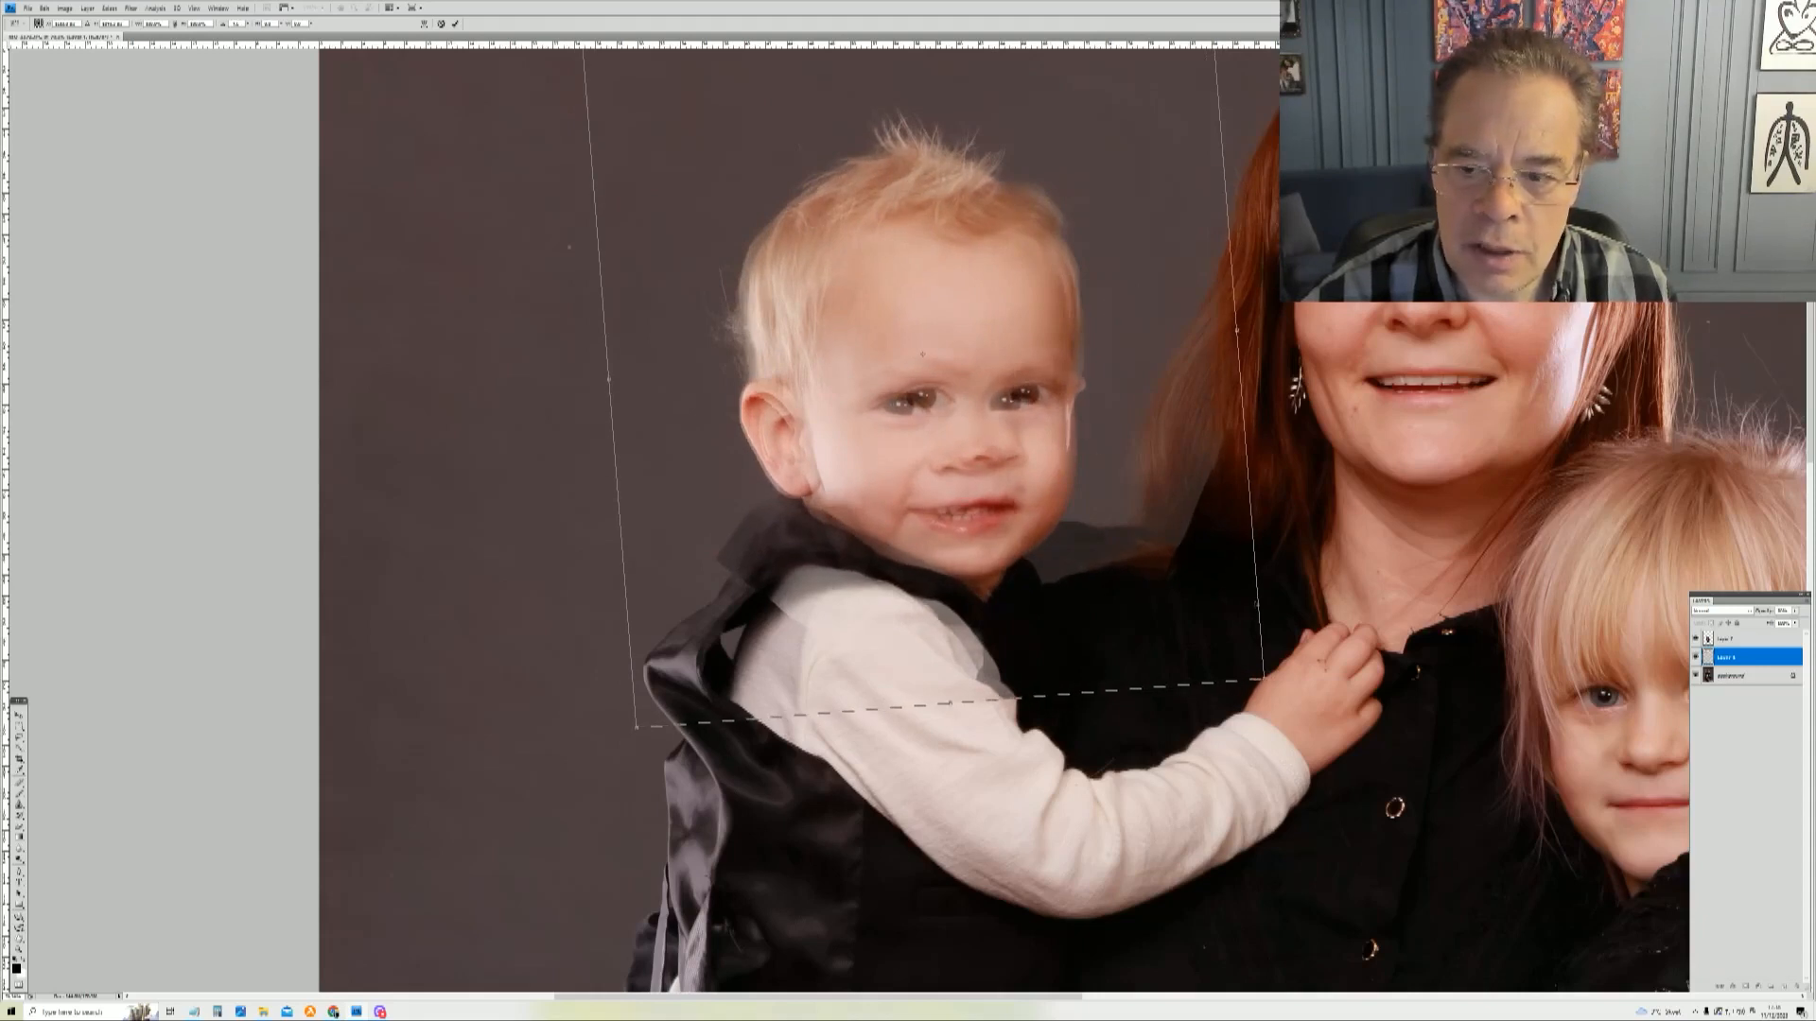
Step: Rotate and nudge the transformed head slightly to match the boy's face, then commit the transform
drag(1296, 708, 1306, 680)
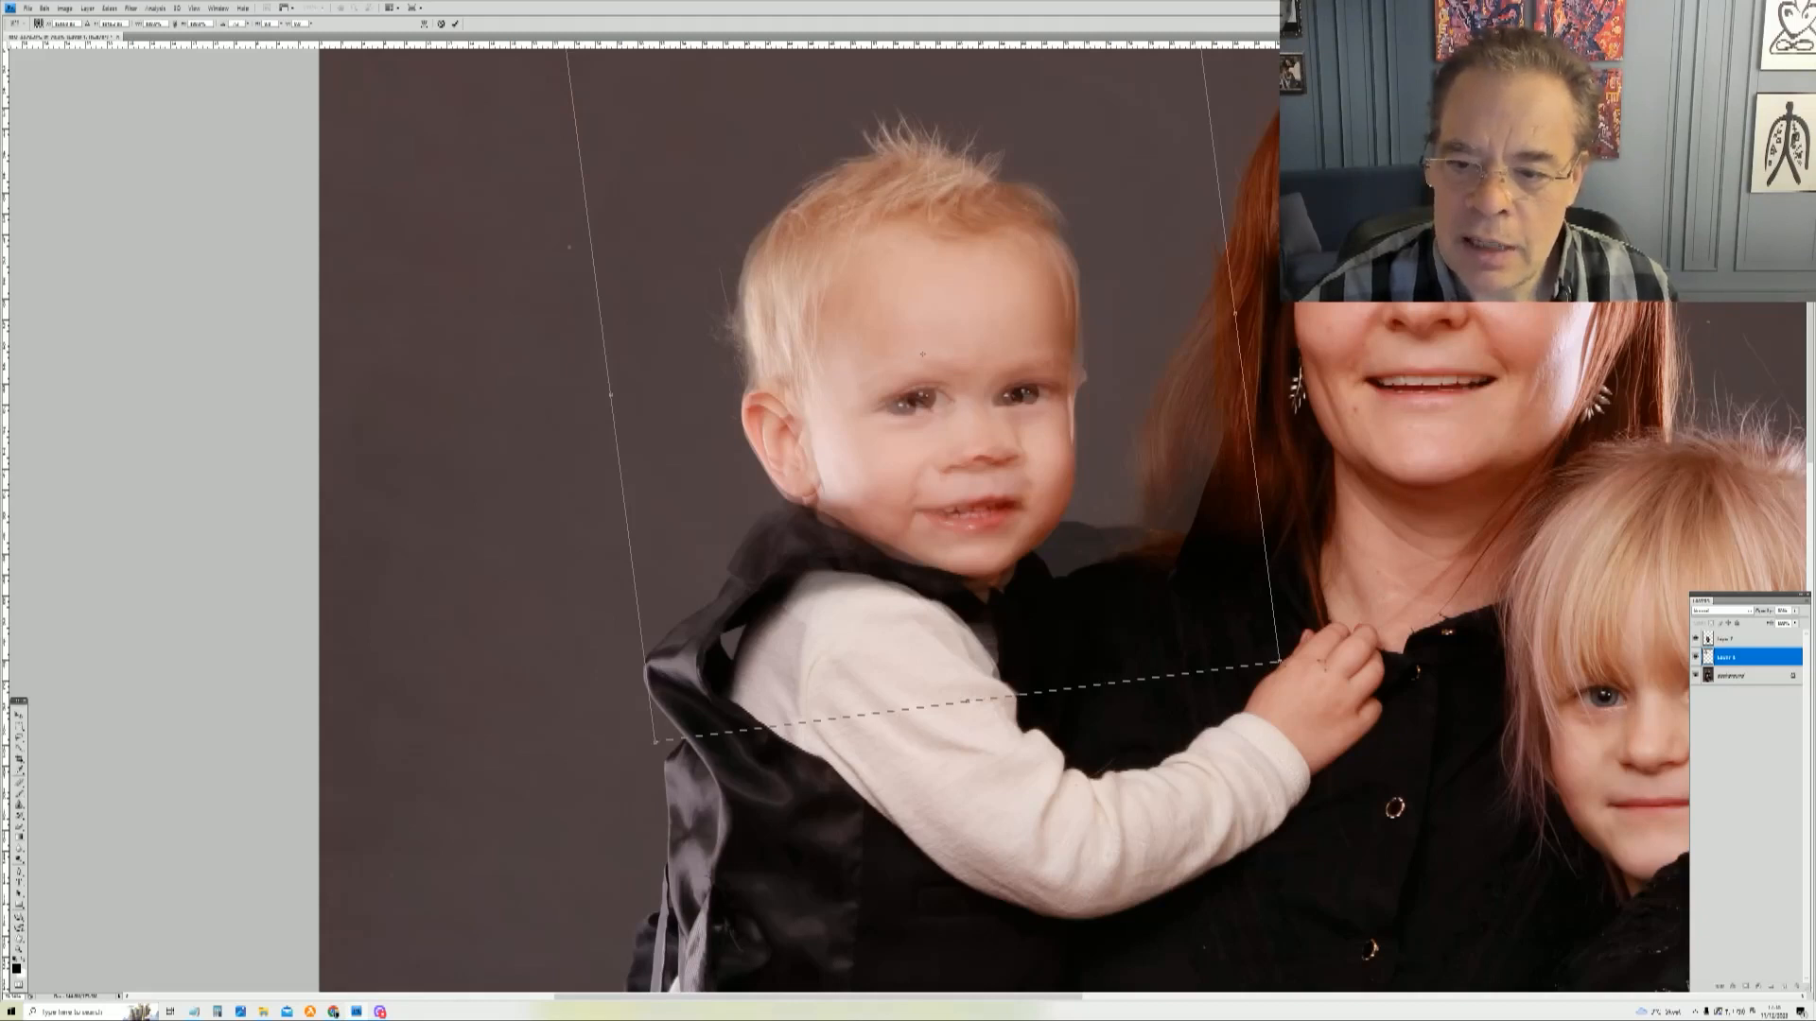
drag(1293, 665, 1362, 640)
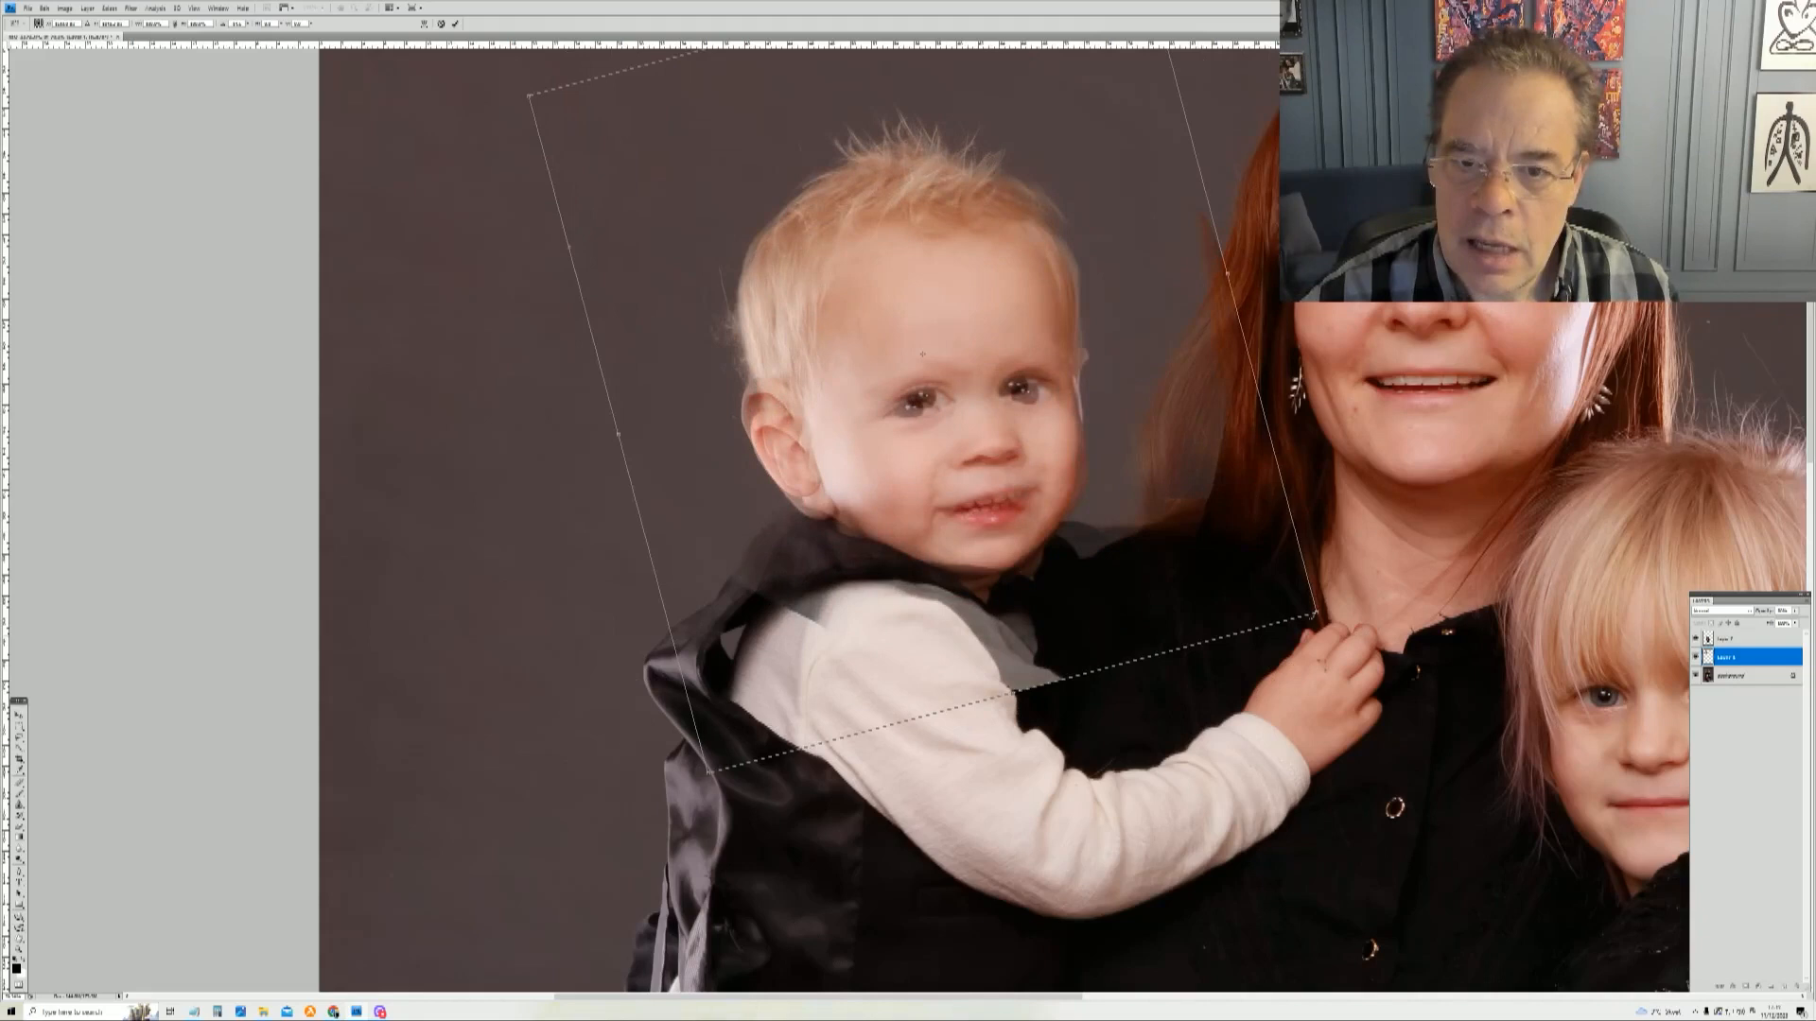
drag(939, 433, 944, 334)
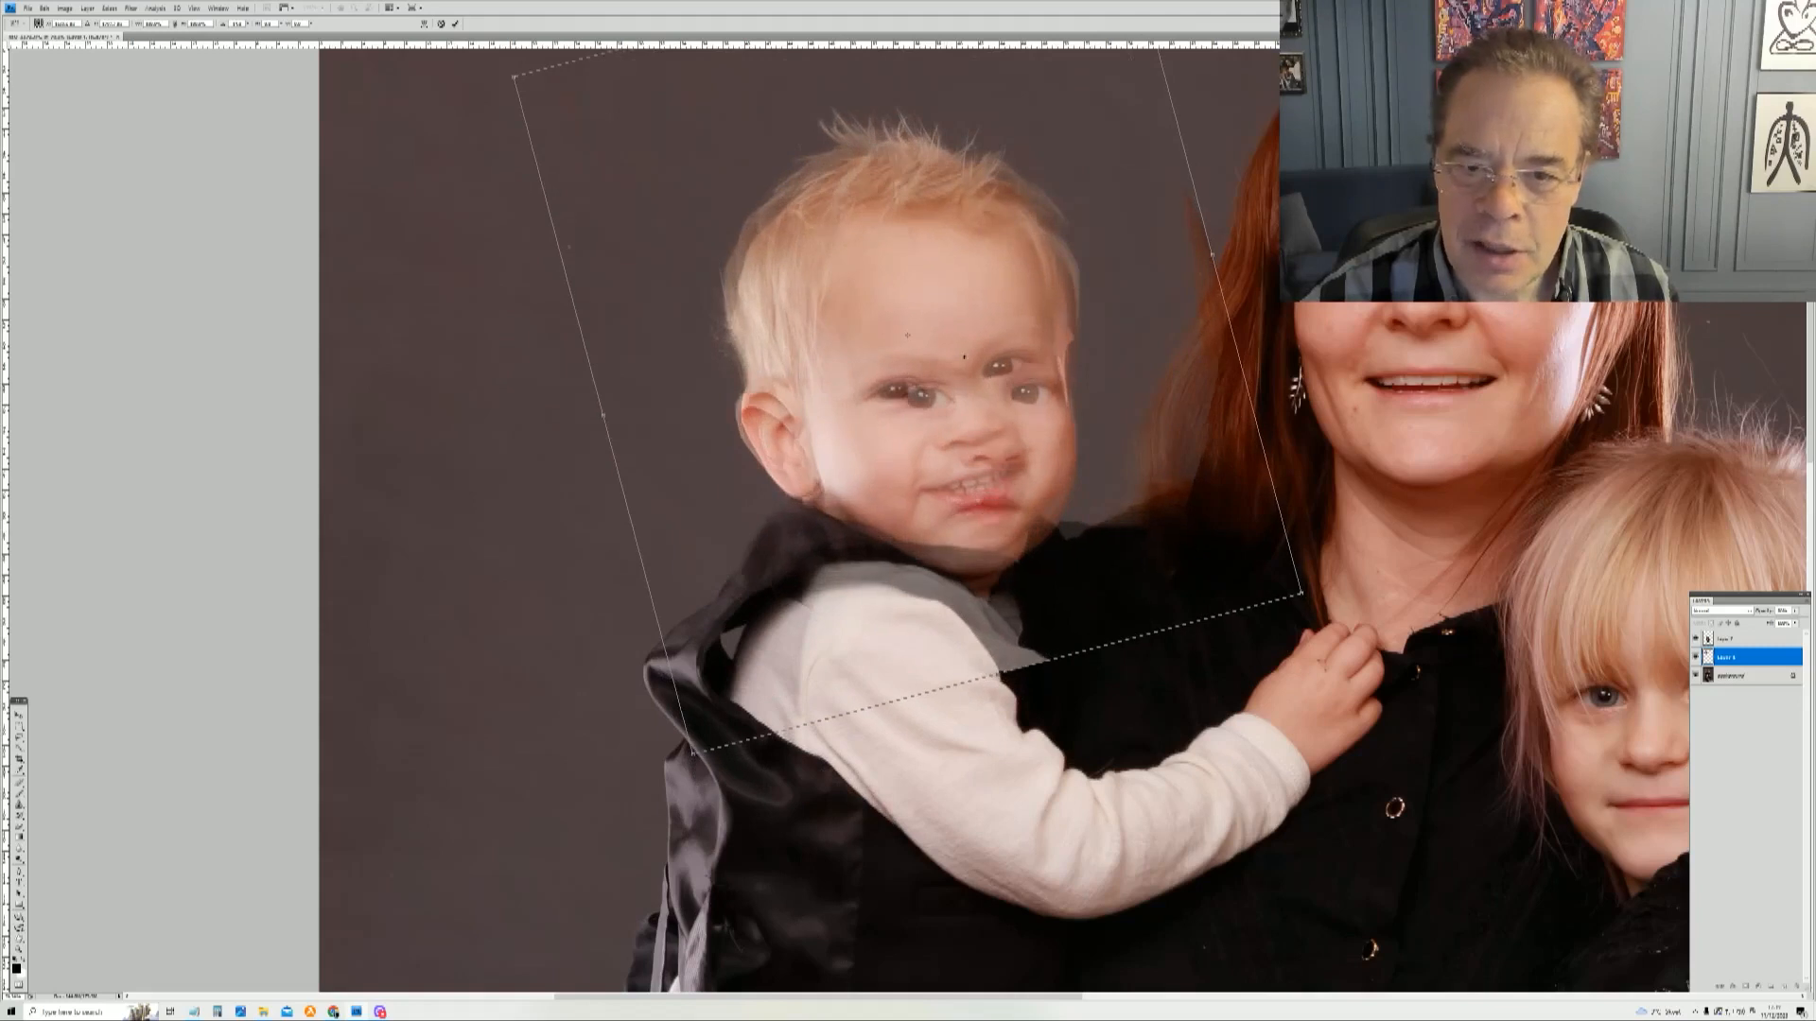
drag(1327, 610, 1321, 663)
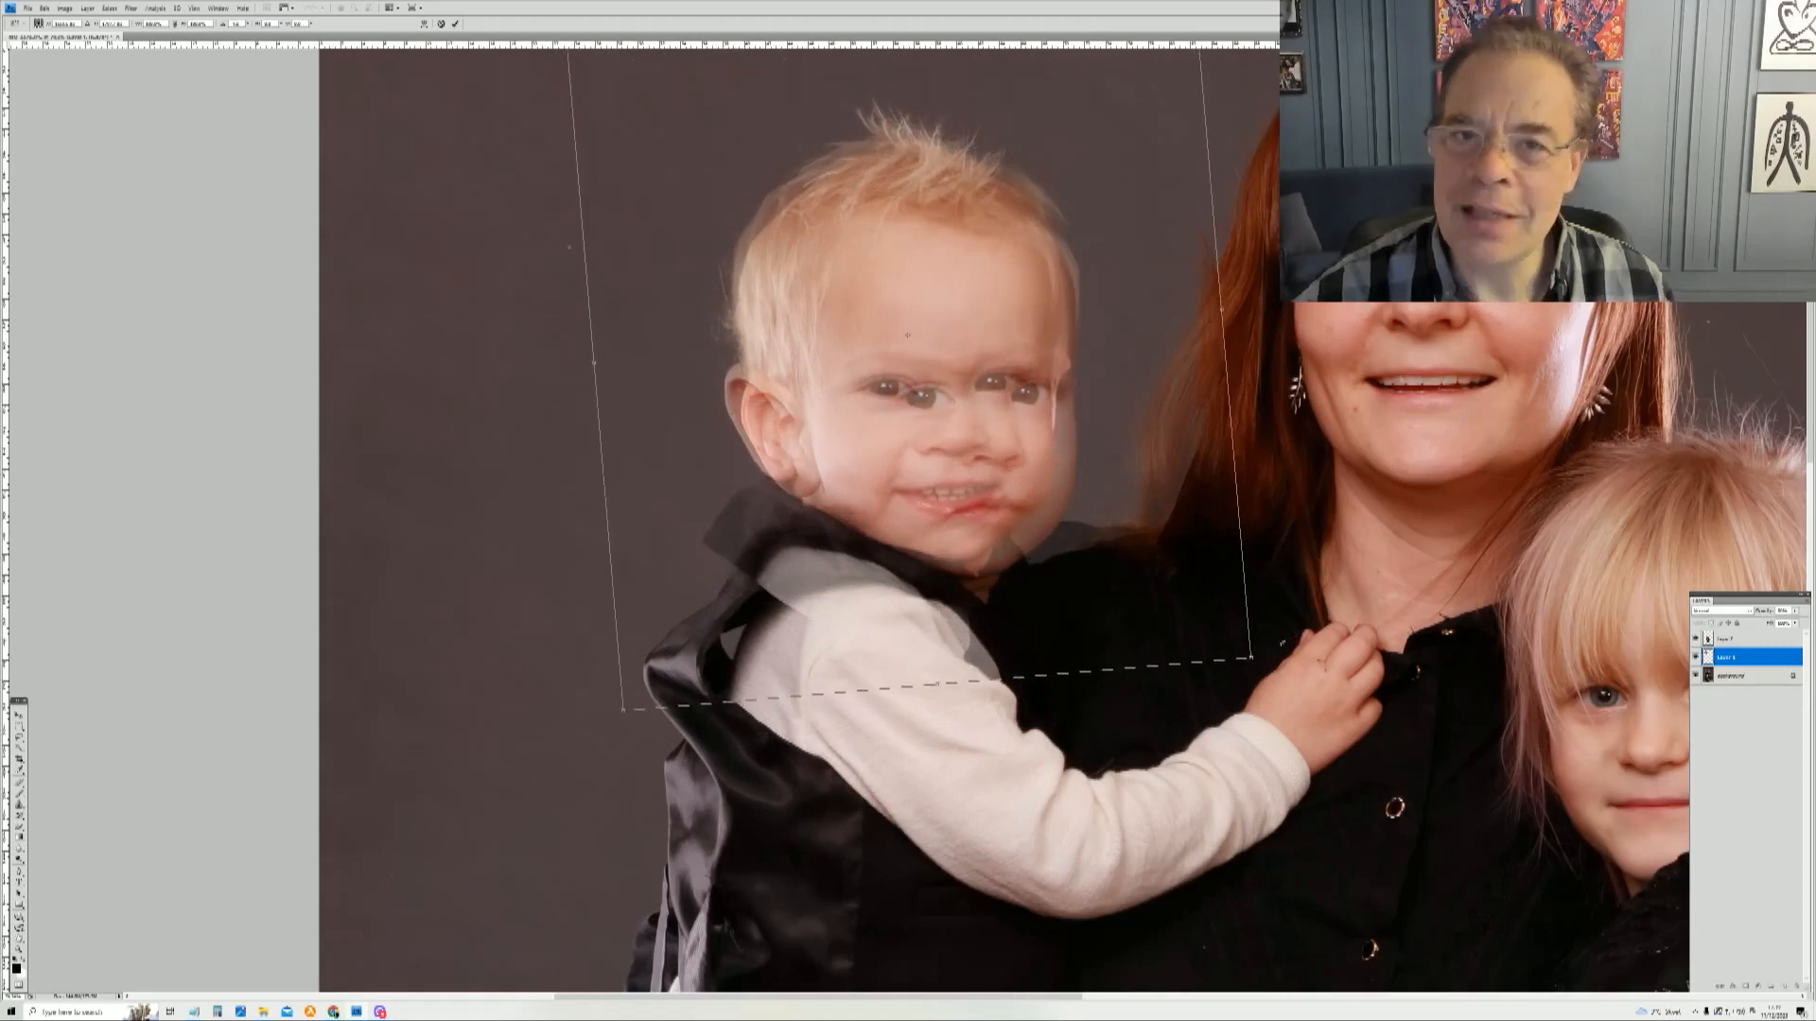
mouse_move(967, 418)
mouse_down()
mouse_move(996, 451)
mouse_move(980, 430)
mouse_up()
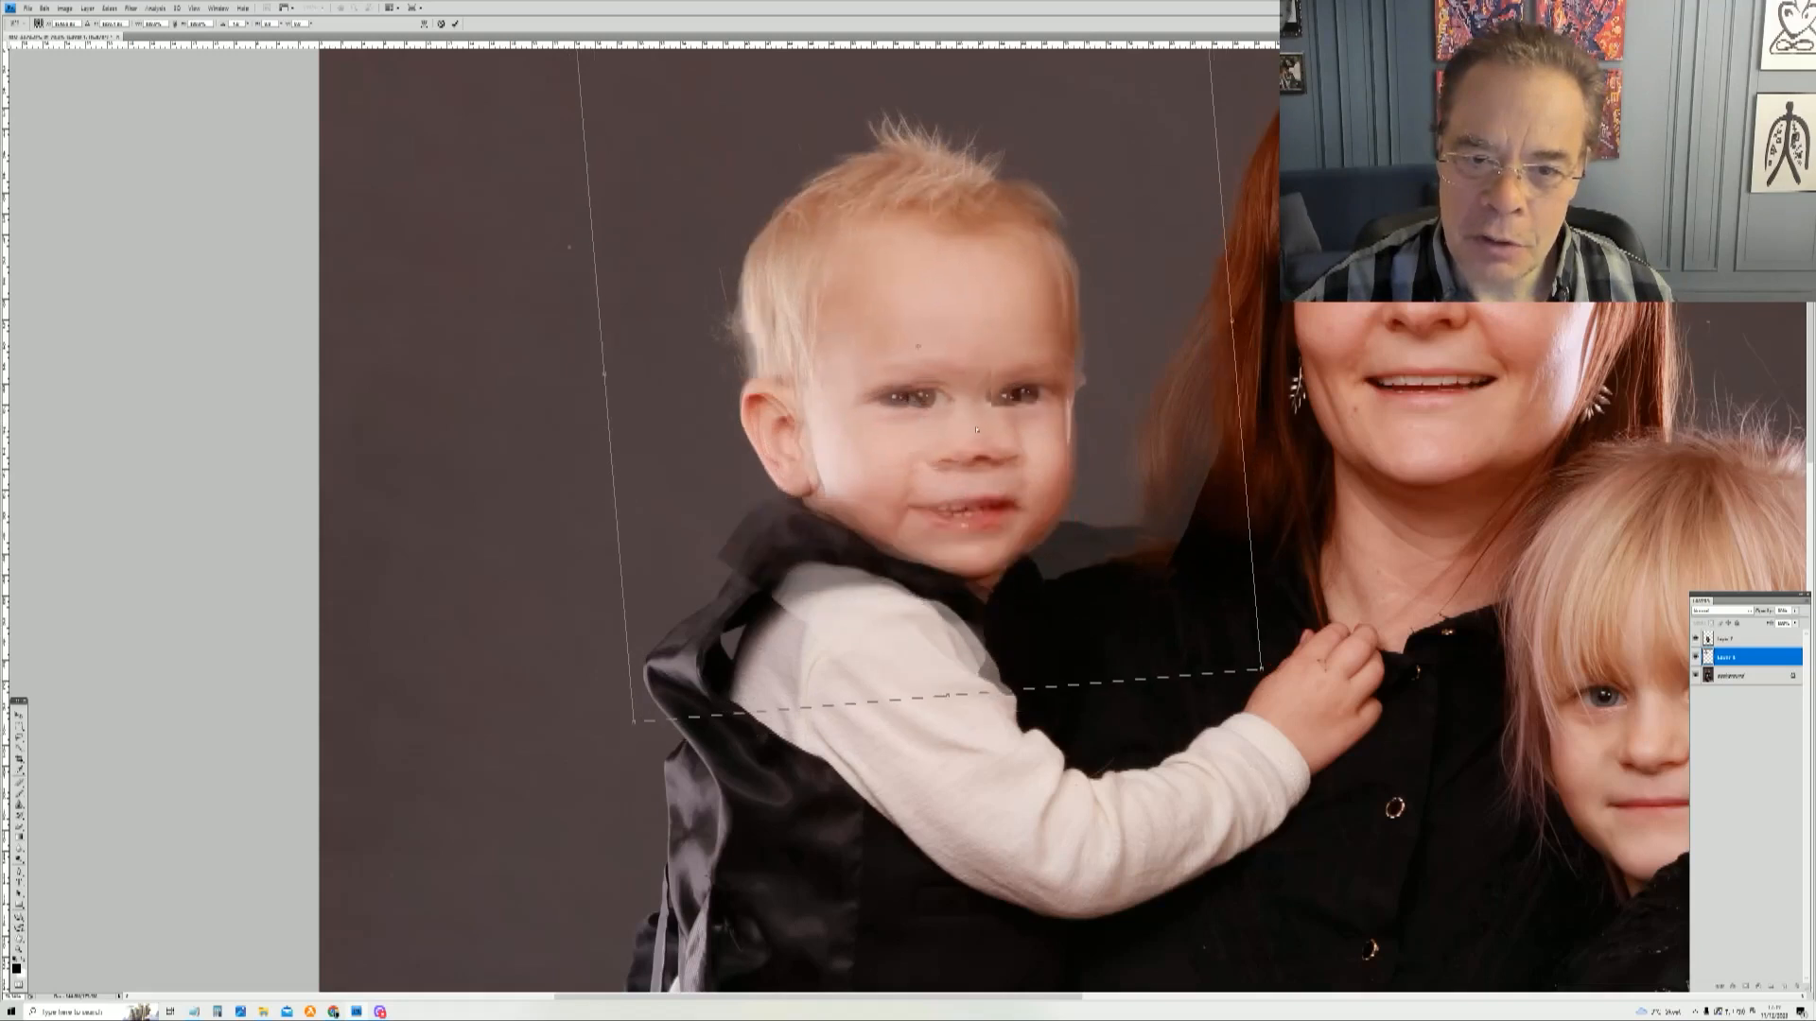
key(shift+Right)
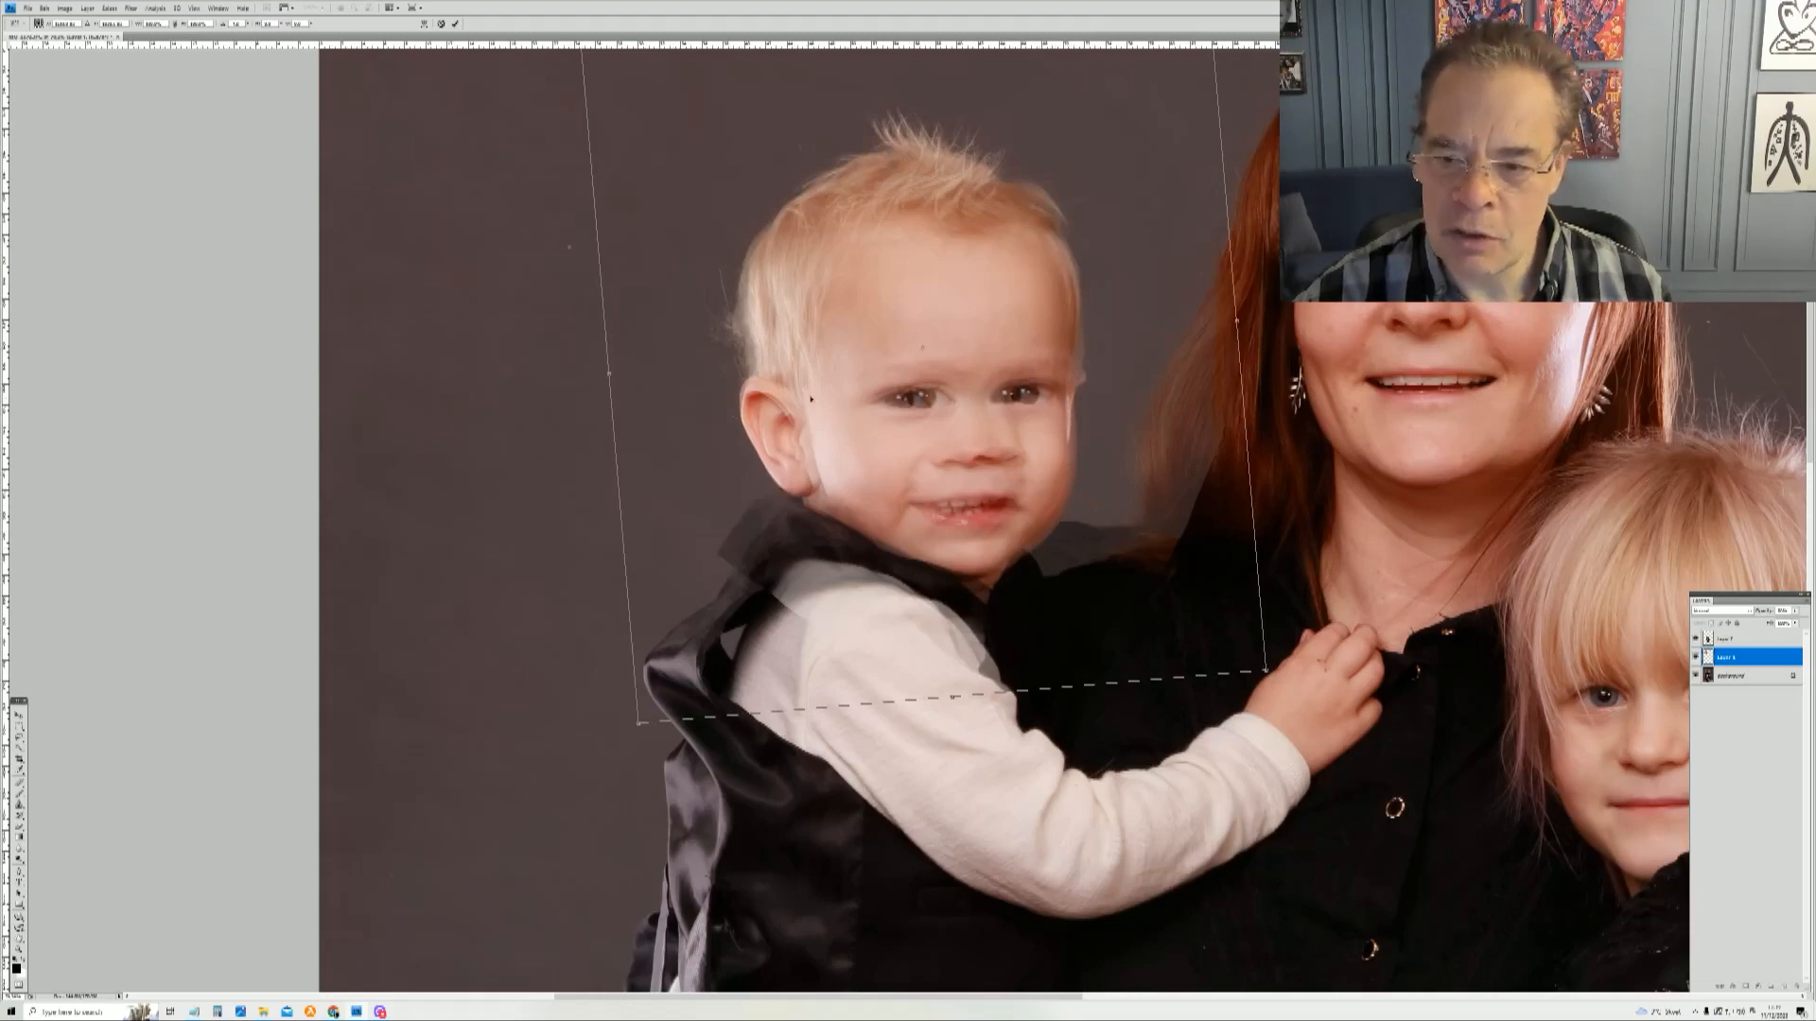
key(Return)
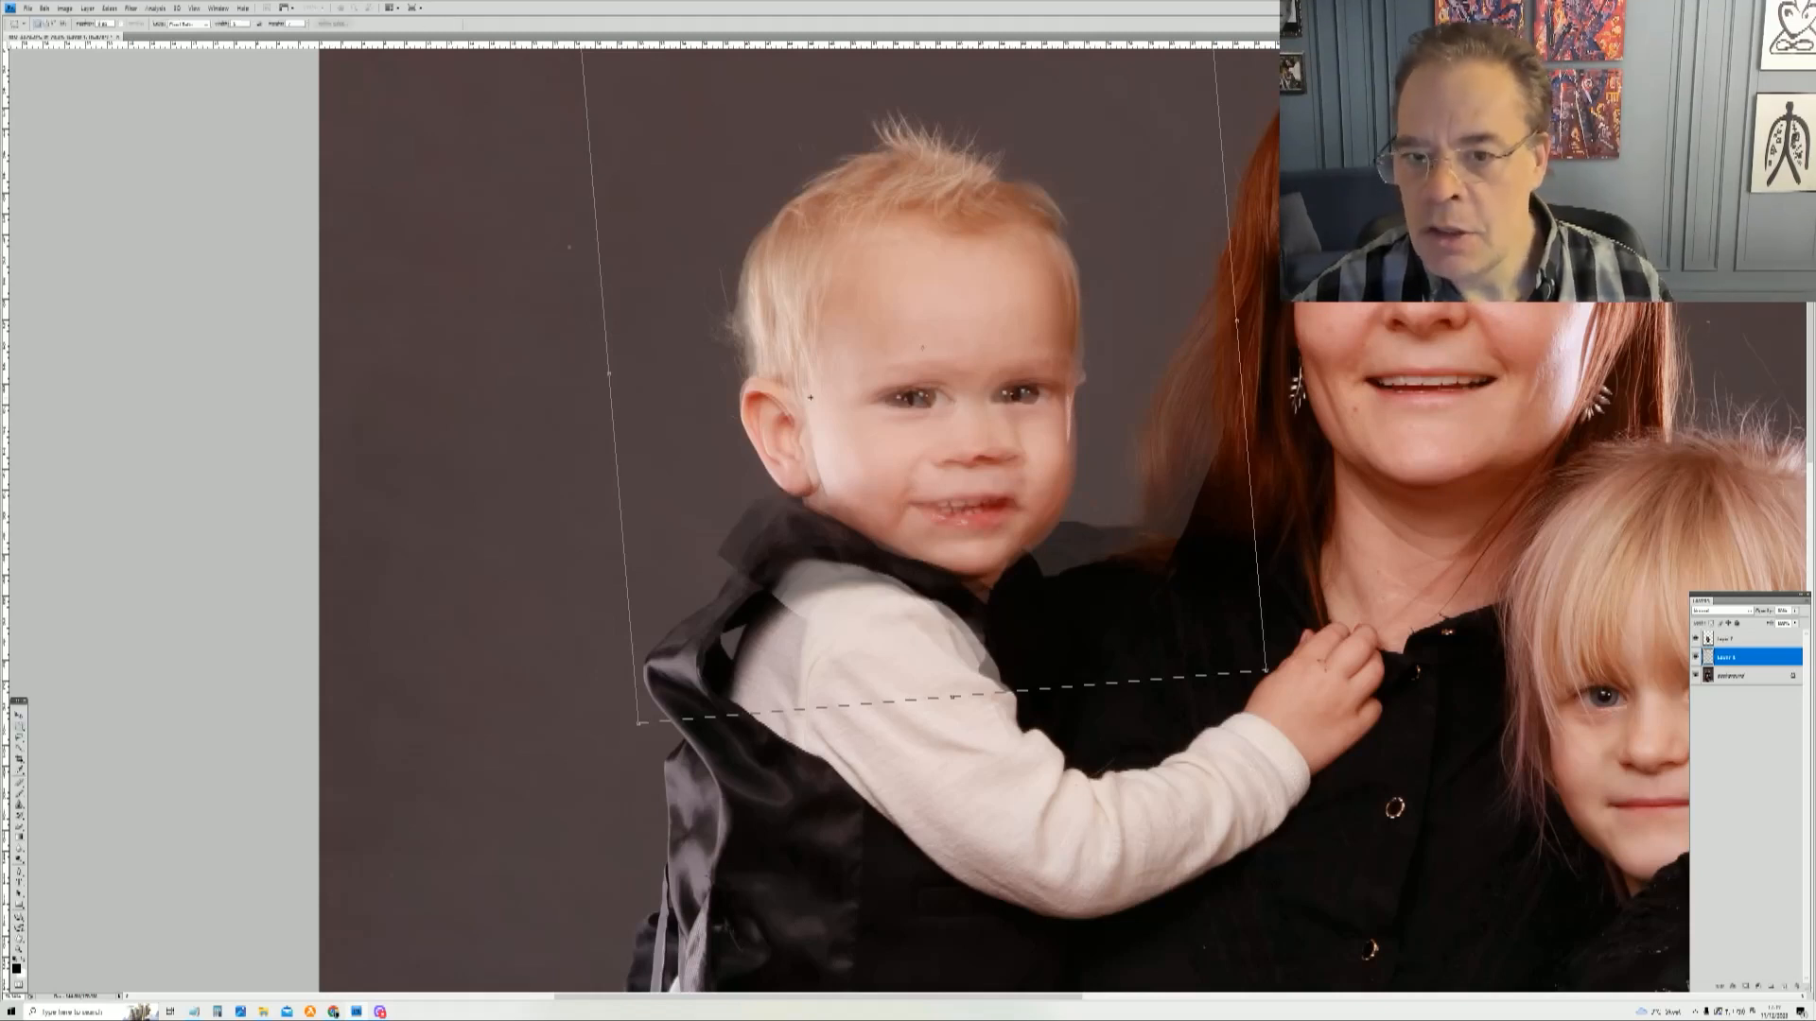
Step: Restore the boy's head layer to full opacity in its blending options
right_click(1733, 659)
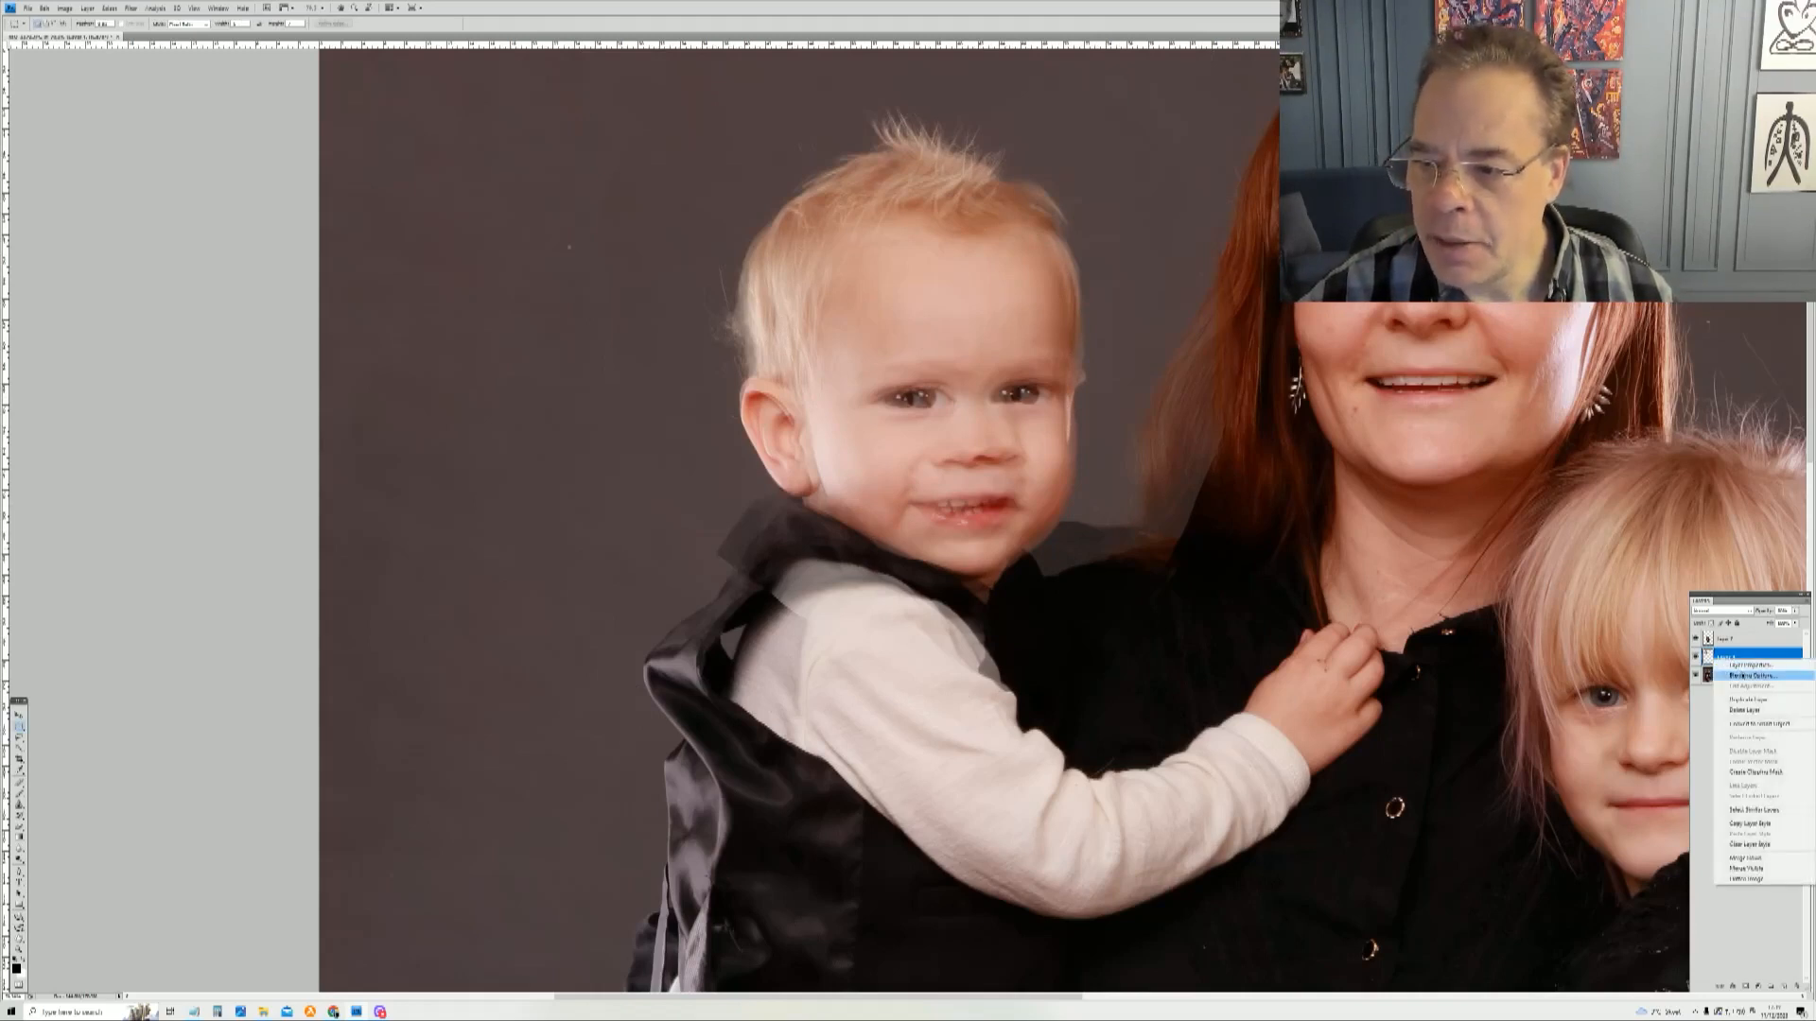
click(1746, 675)
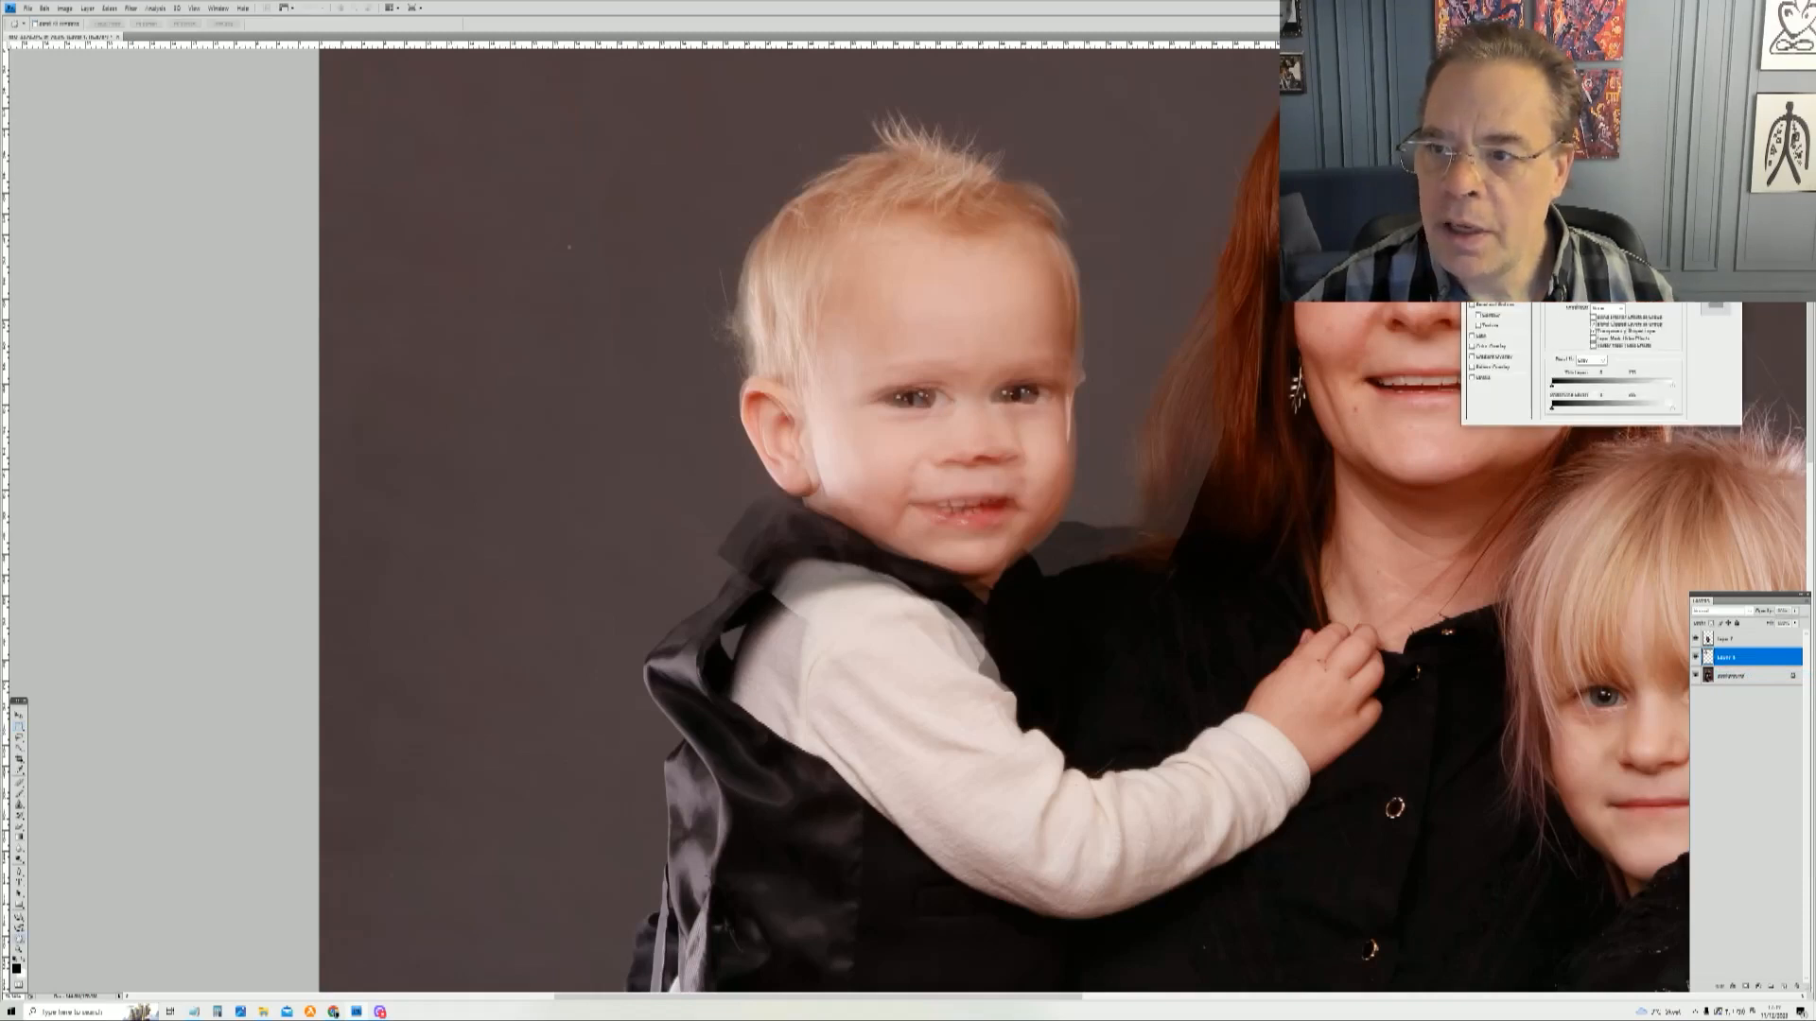
drag(1621, 259, 1652, 259)
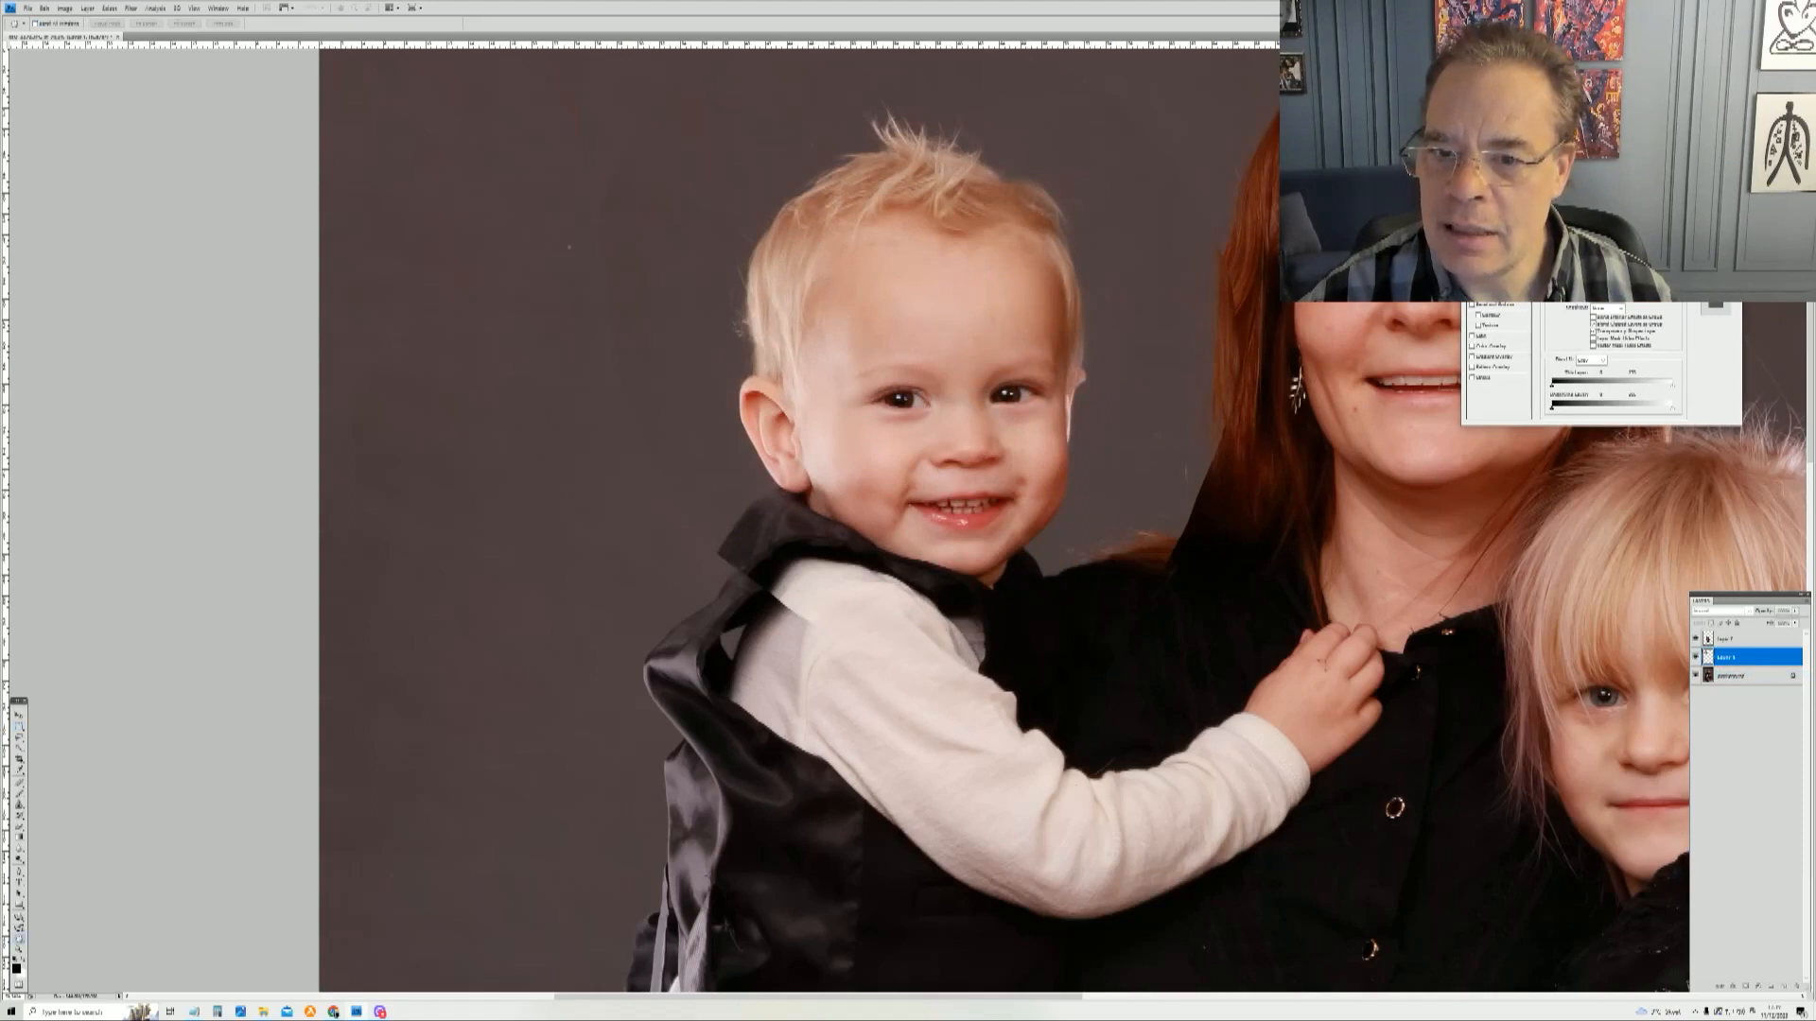
click(1715, 242)
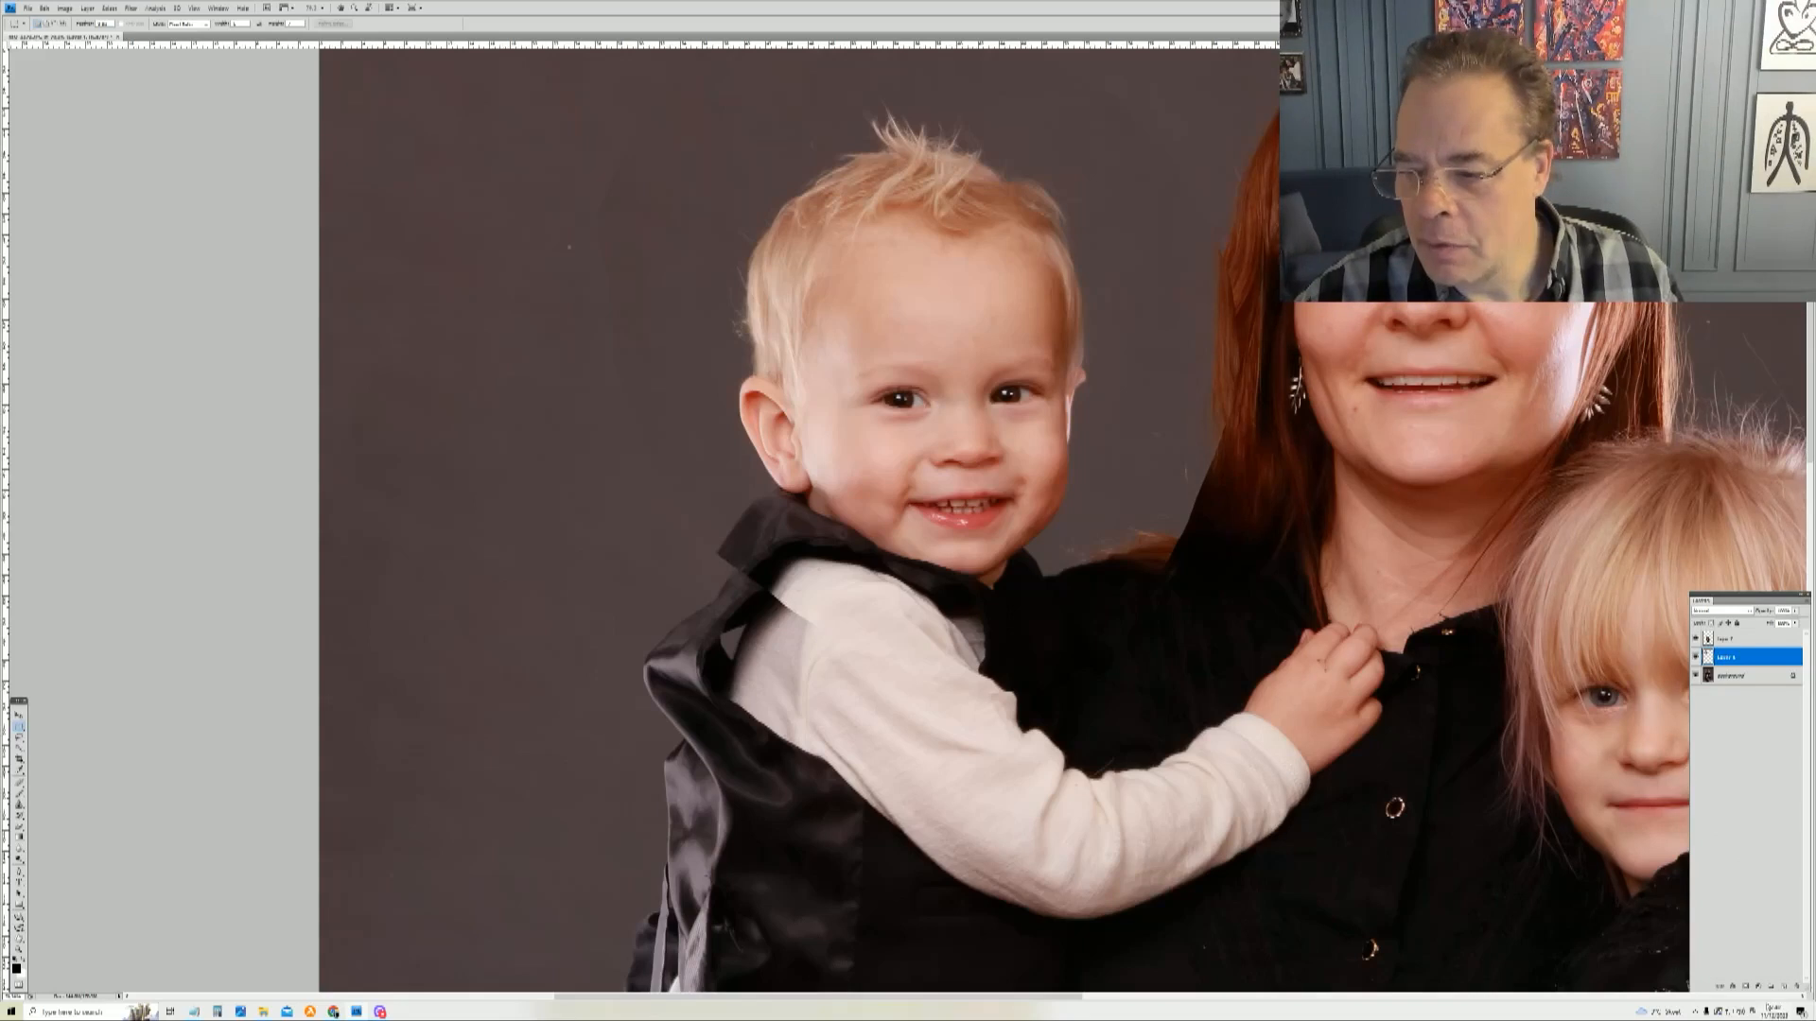
Step: Add a layer mask to the boy's head layer and invert it to hide the pasted head
click(1746, 987)
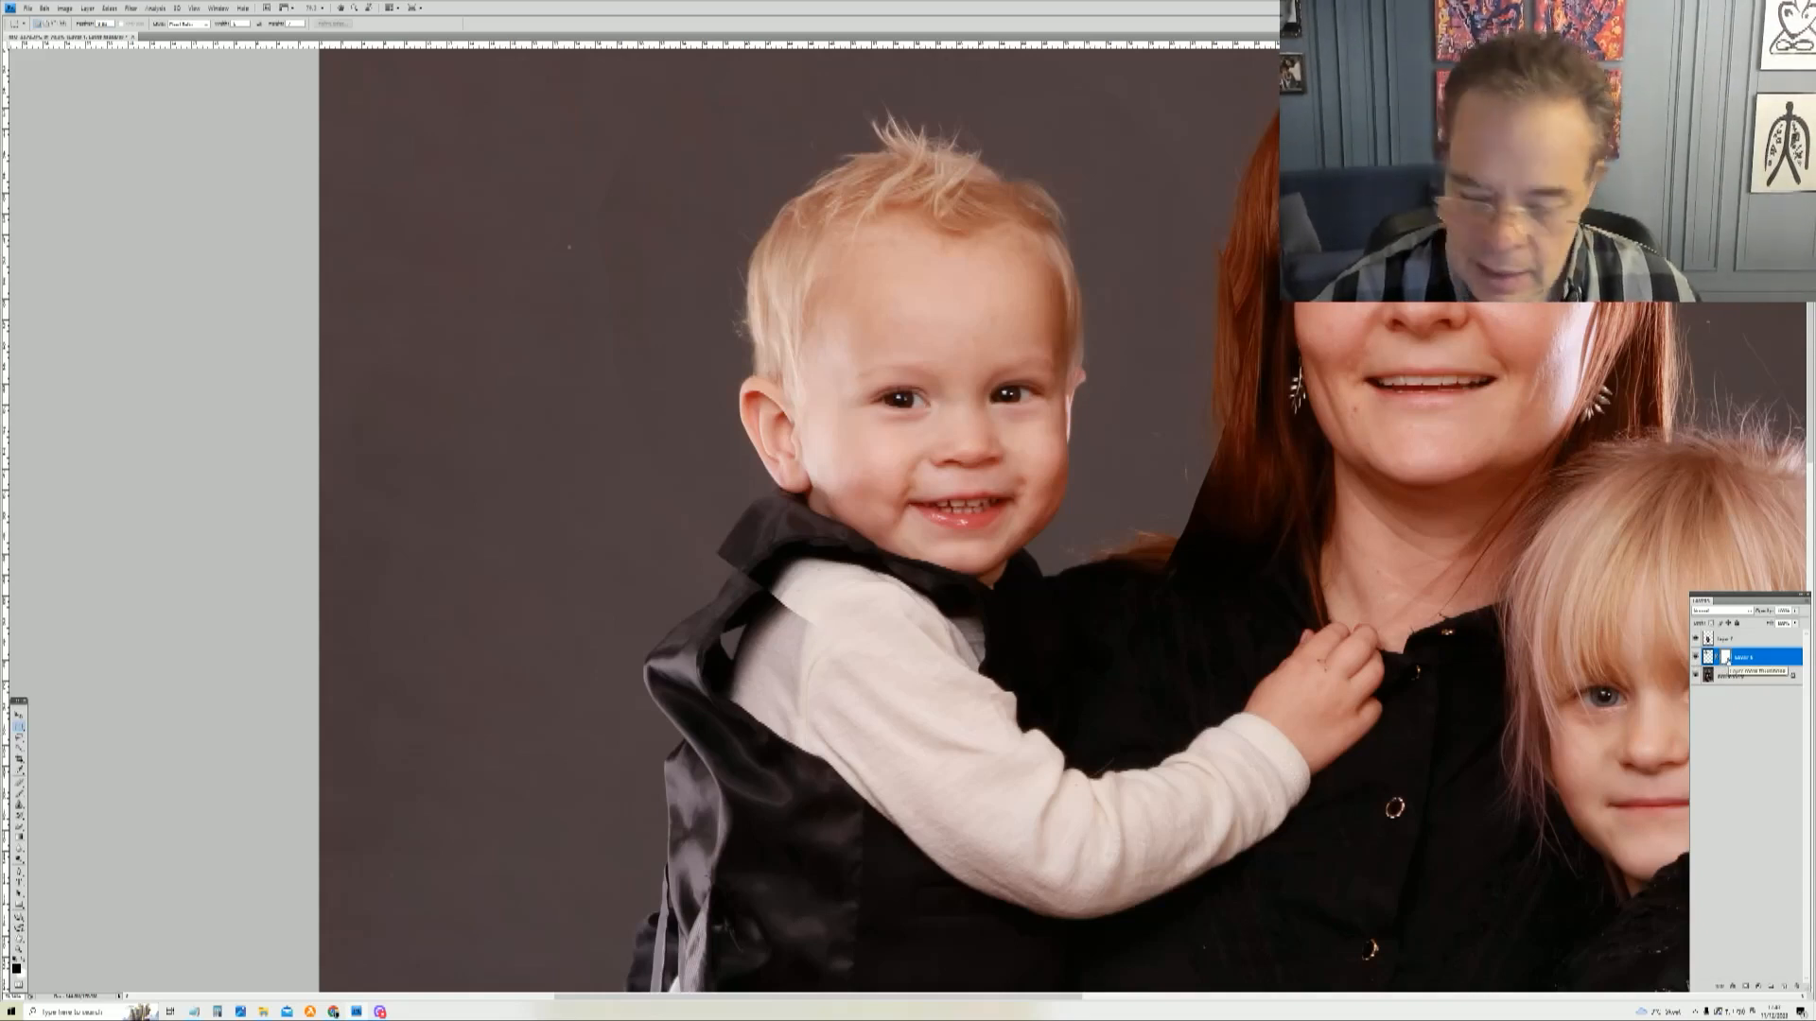
key(ctrl+i)
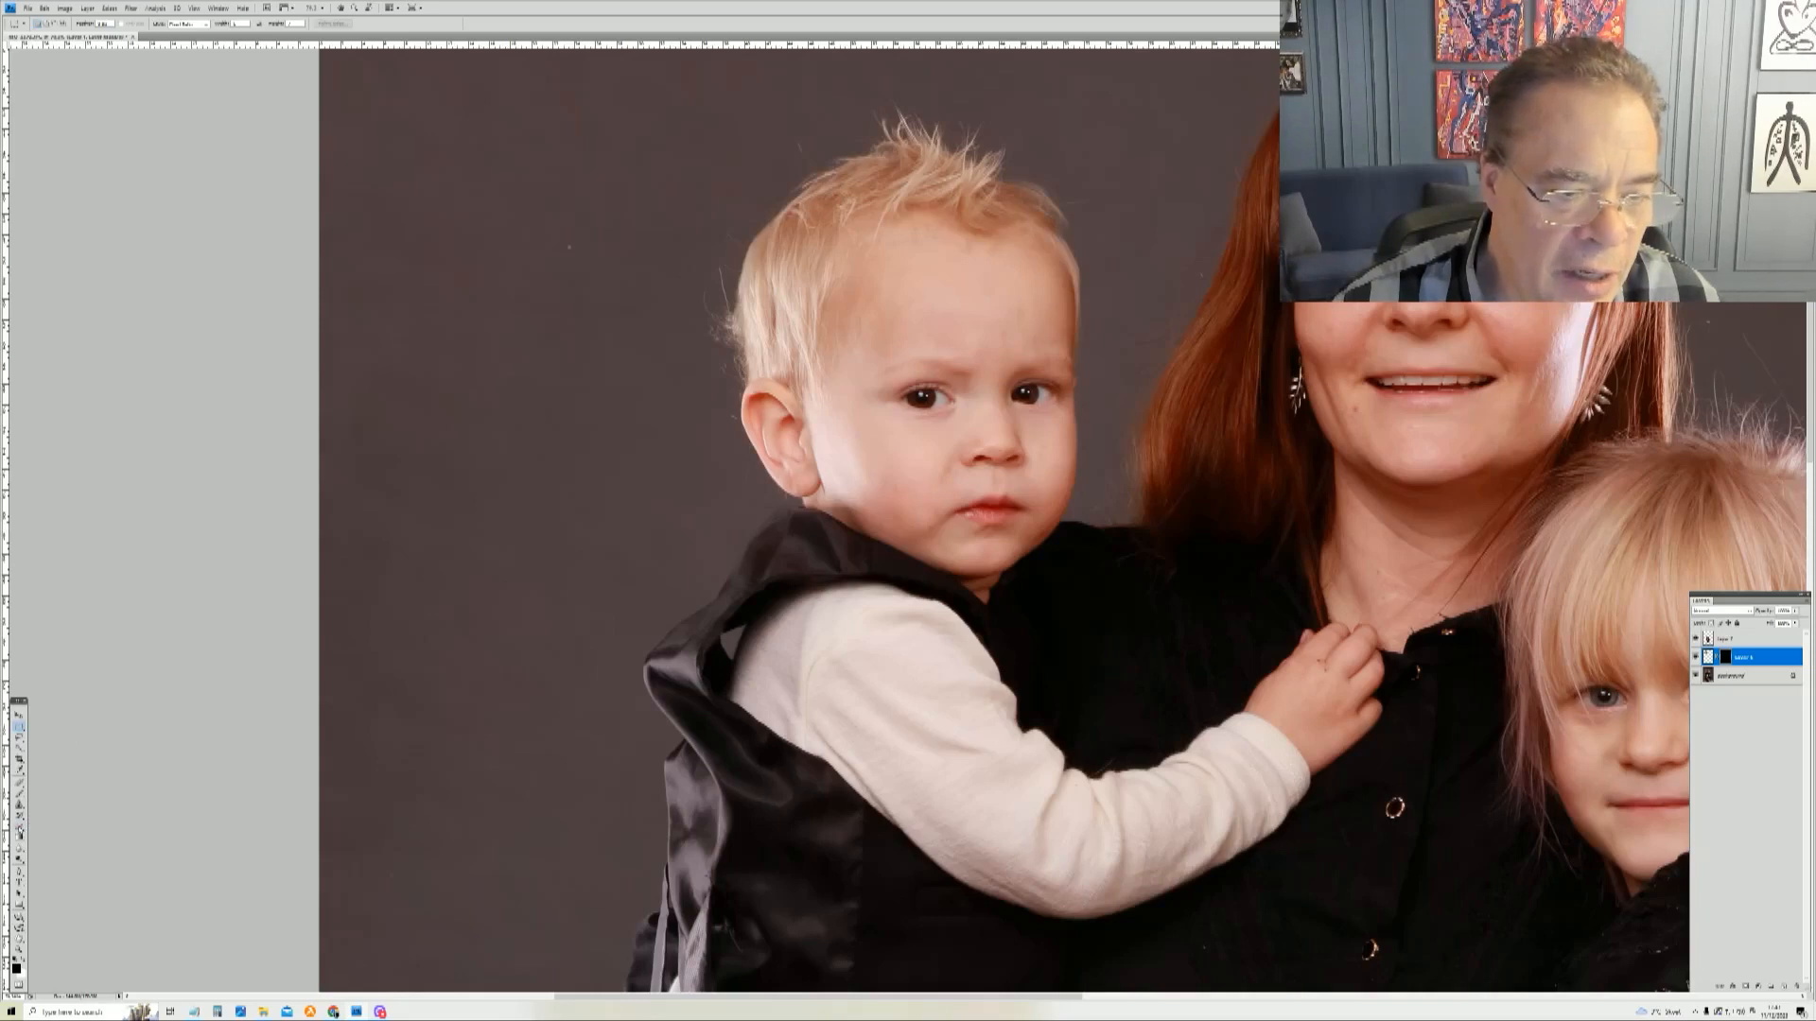
Step: Paint on the mask with the brush and fill it to reveal the pasted boy's face
key(b)
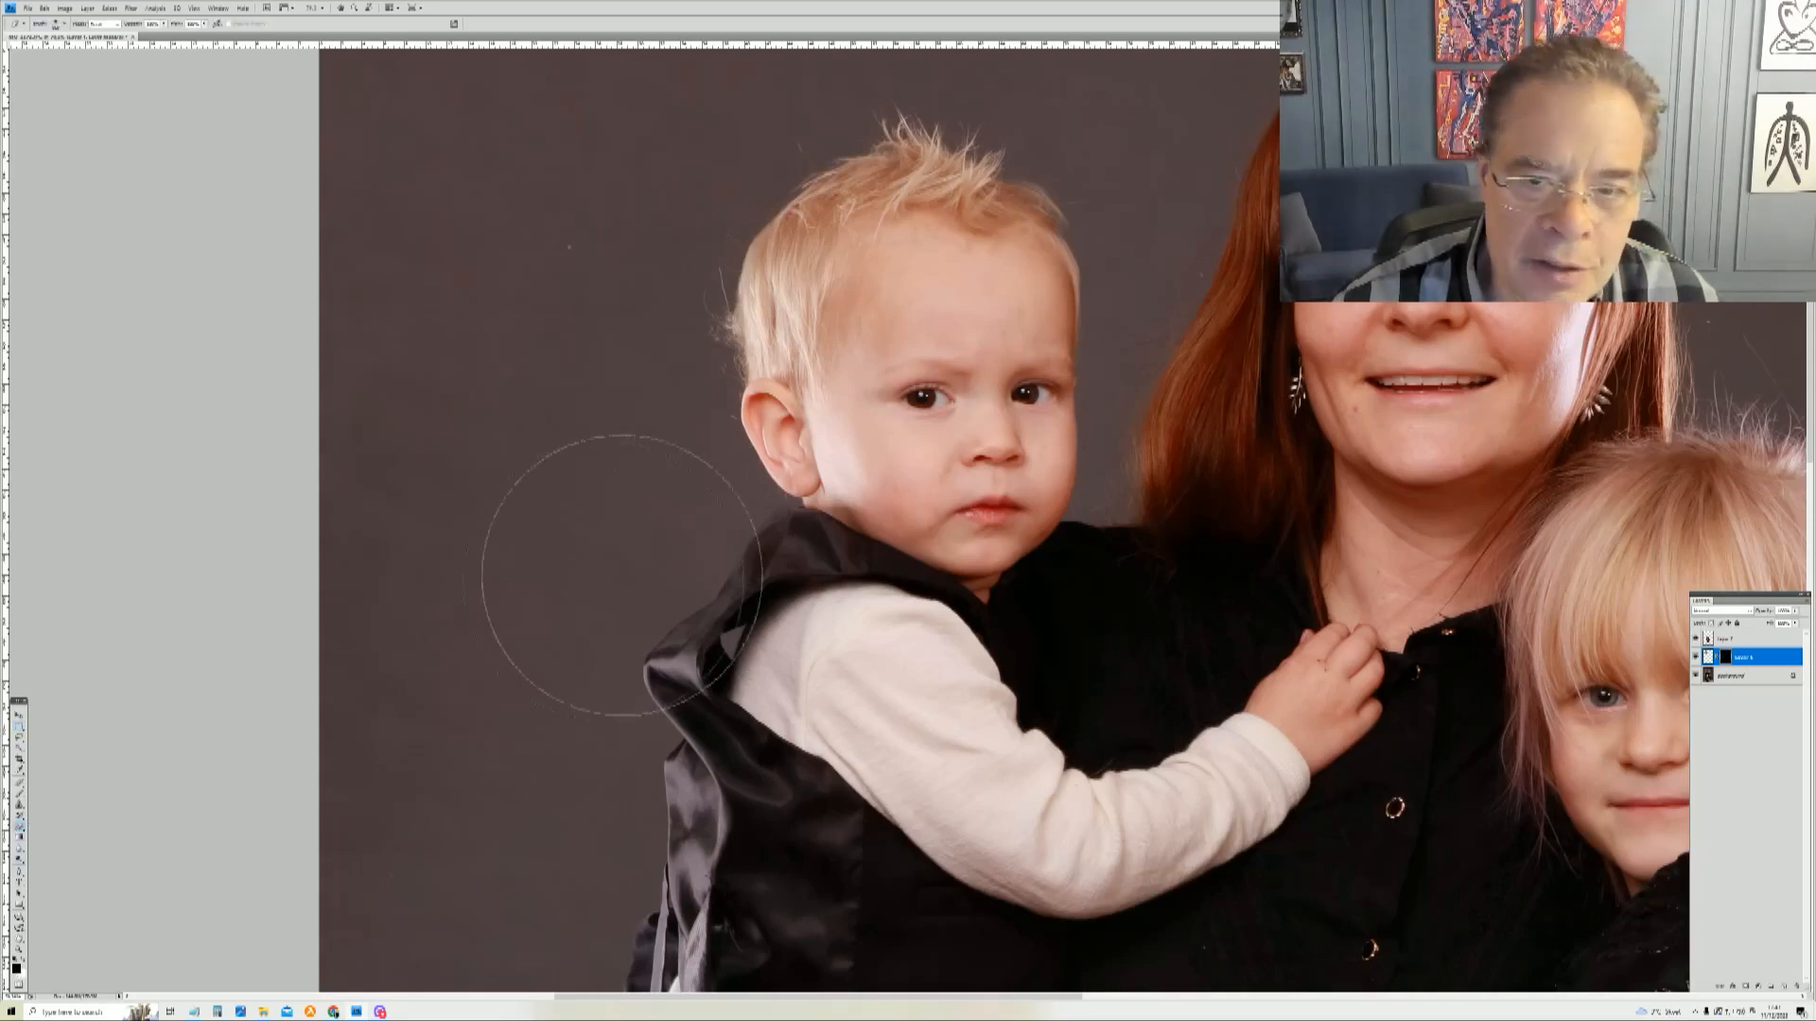
right_click(984, 473)
drag(1009, 452, 1004, 452)
mouse_move(944, 367)
mouse_down()
mouse_move(940, 446)
mouse_move(942, 348)
mouse_up()
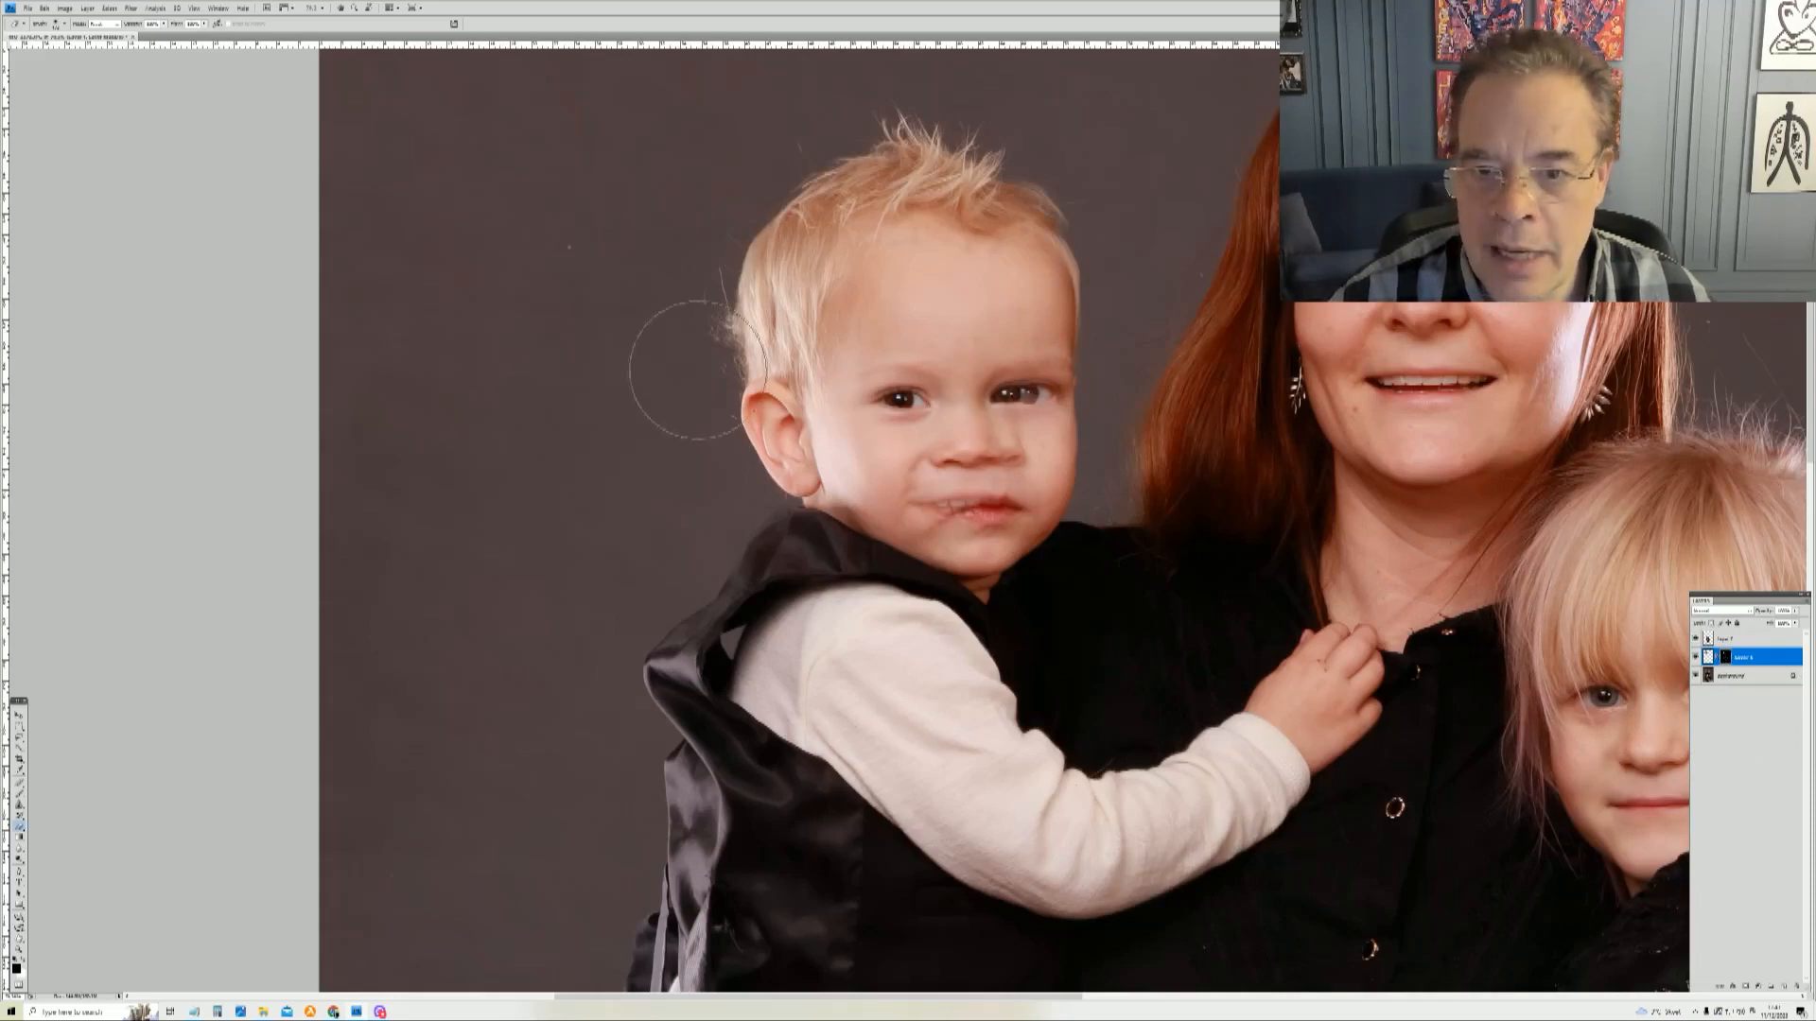
key(alt+BackSpace)
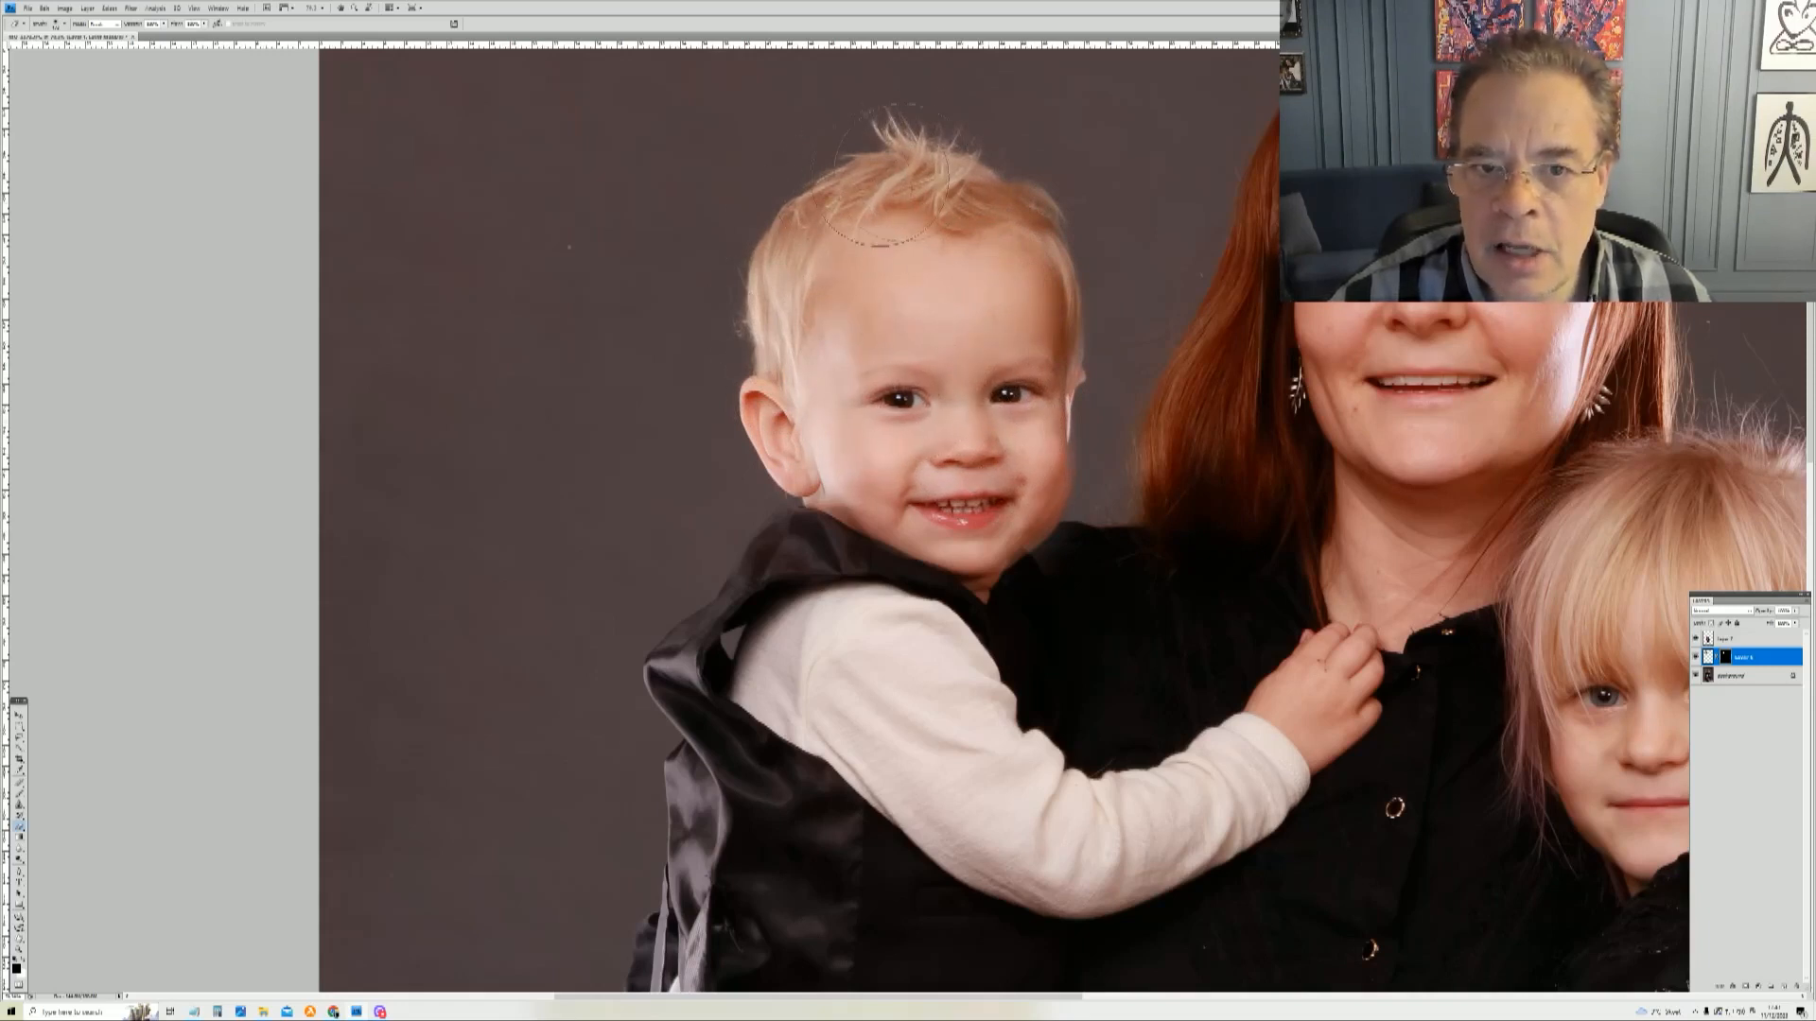
Step: Resize the brush and paint on the mask around the boy's cheek and chin to blend the edge
drag(997, 458, 990, 467)
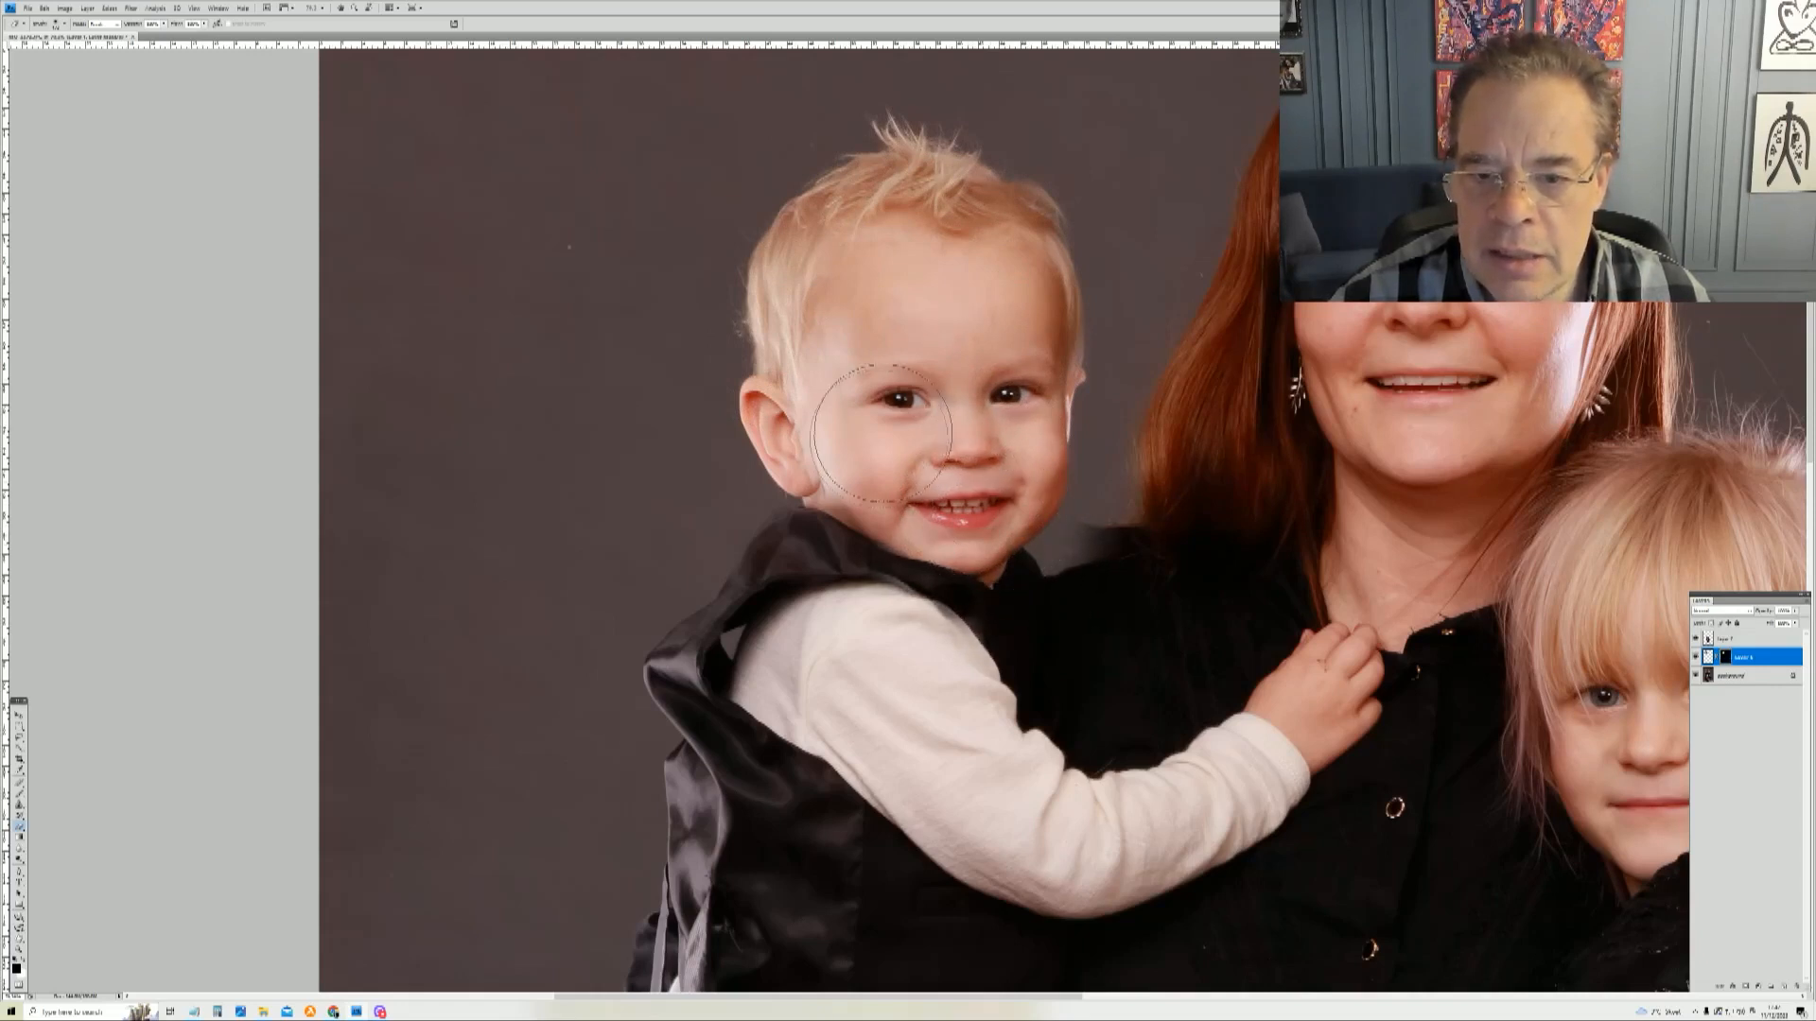
right_click(941, 481)
drag(992, 488, 989, 488)
click(830, 488)
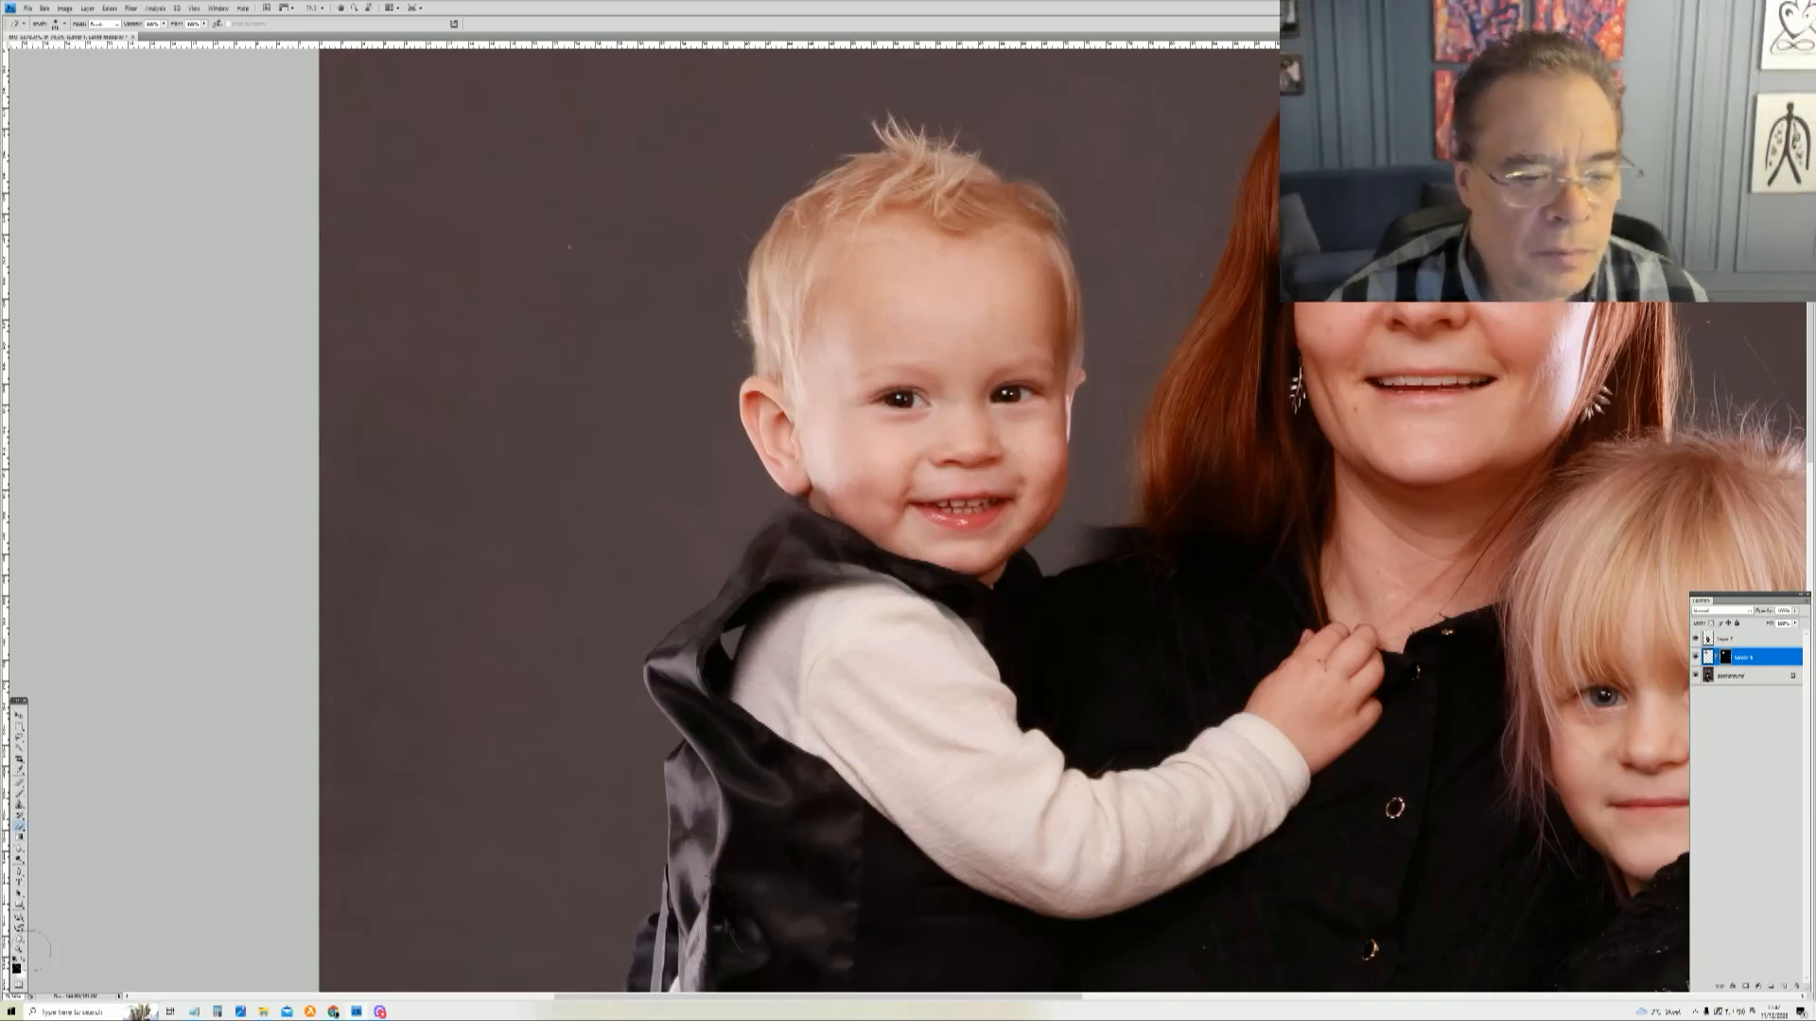
Step: Zoom in on the boy's face and paint on the mask along his collar to blend the pasted head
key(z)
drag(711, 418, 1156, 624)
drag(1156, 623, 1156, 624)
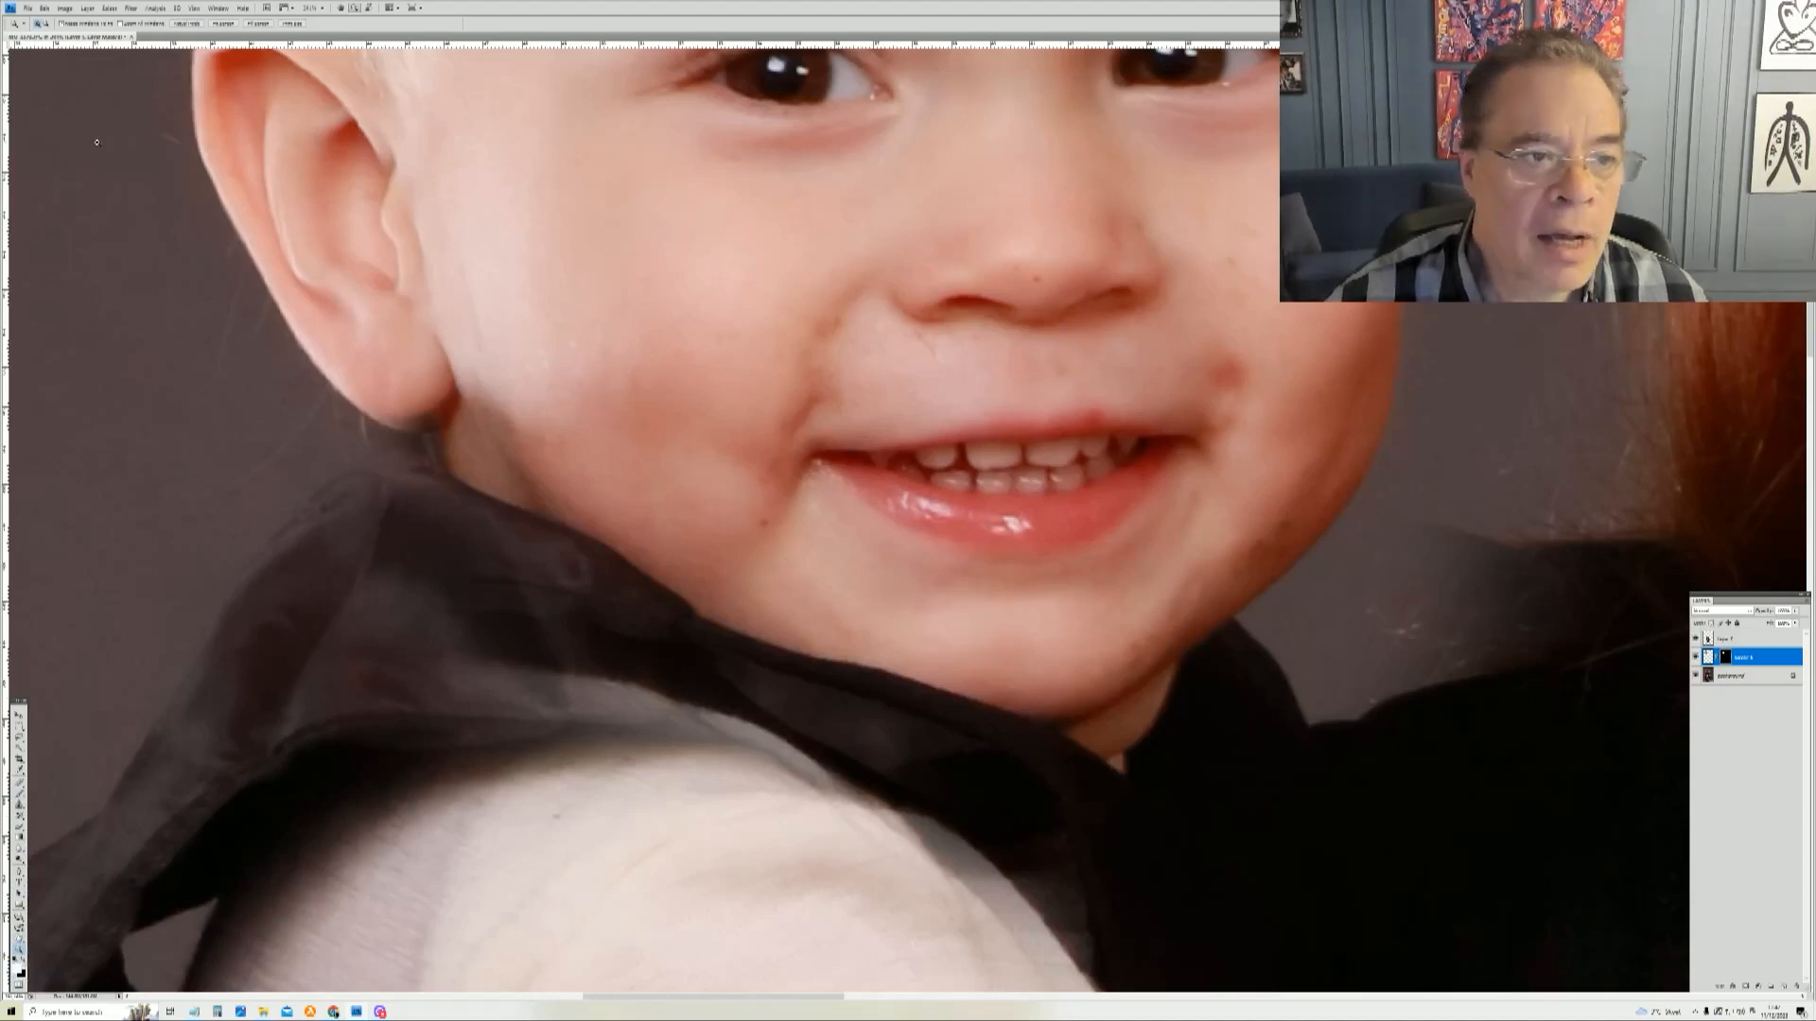
key(b)
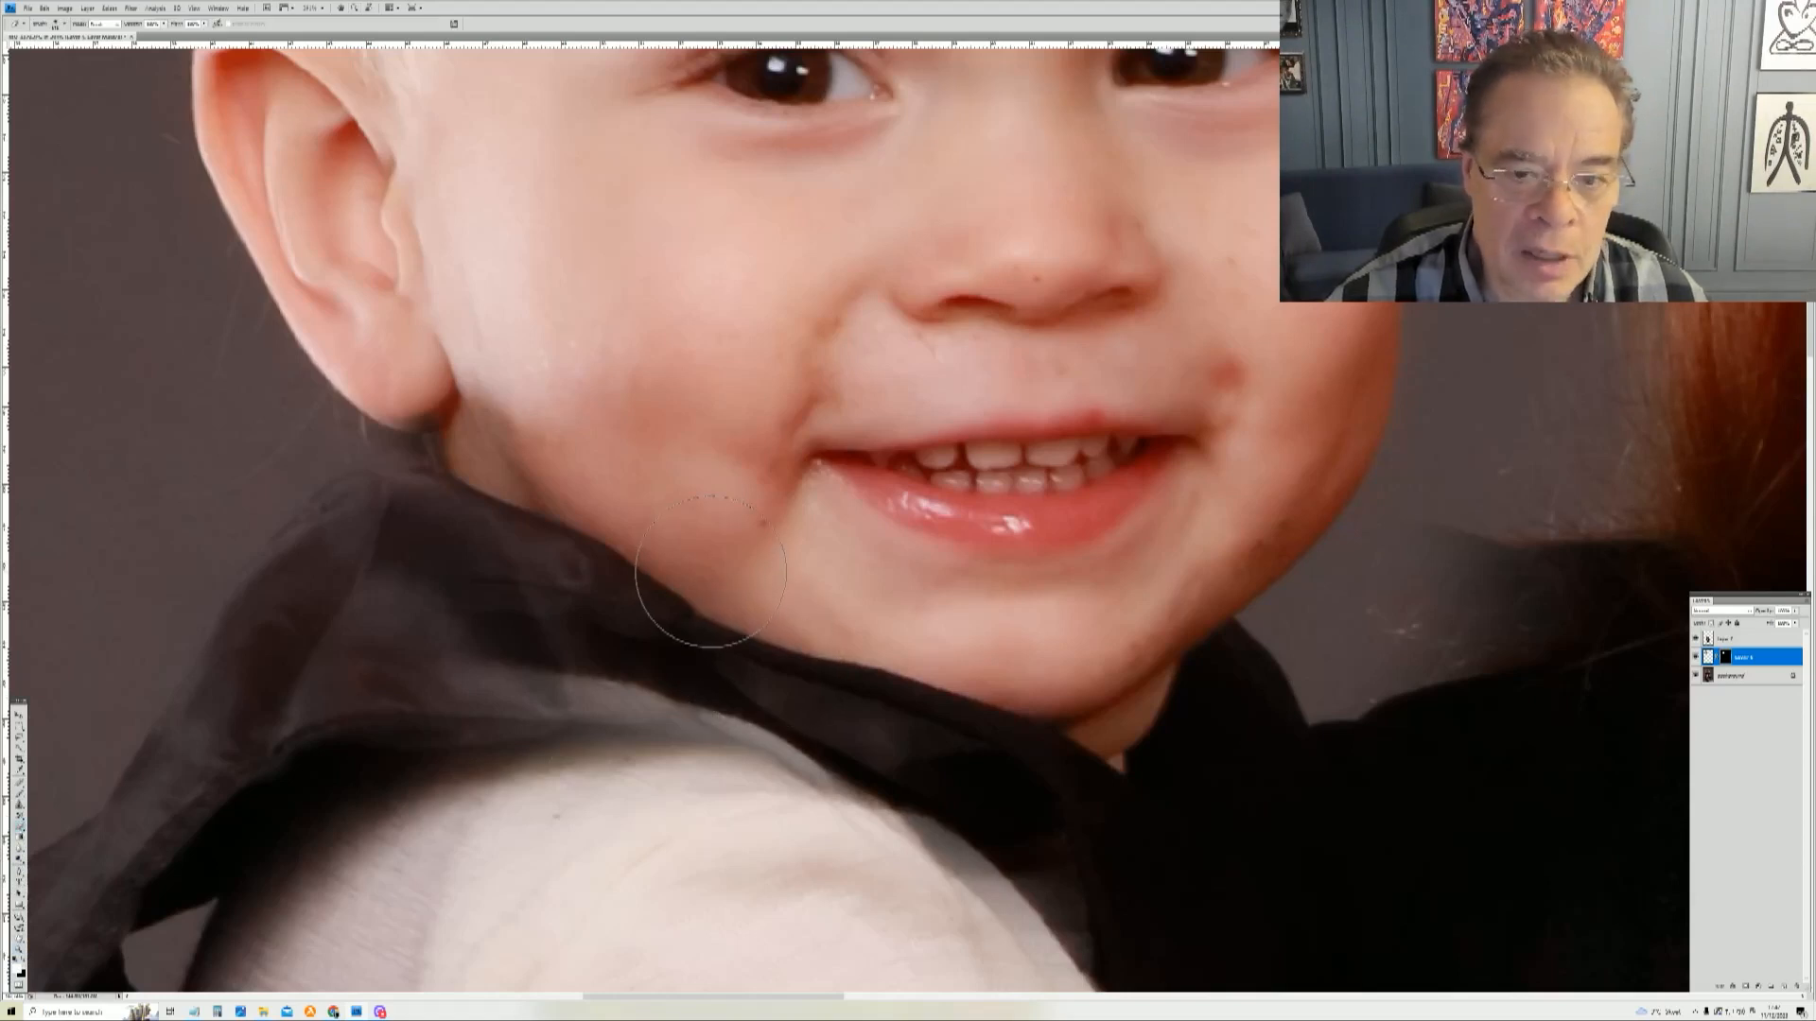
right_click(710, 571)
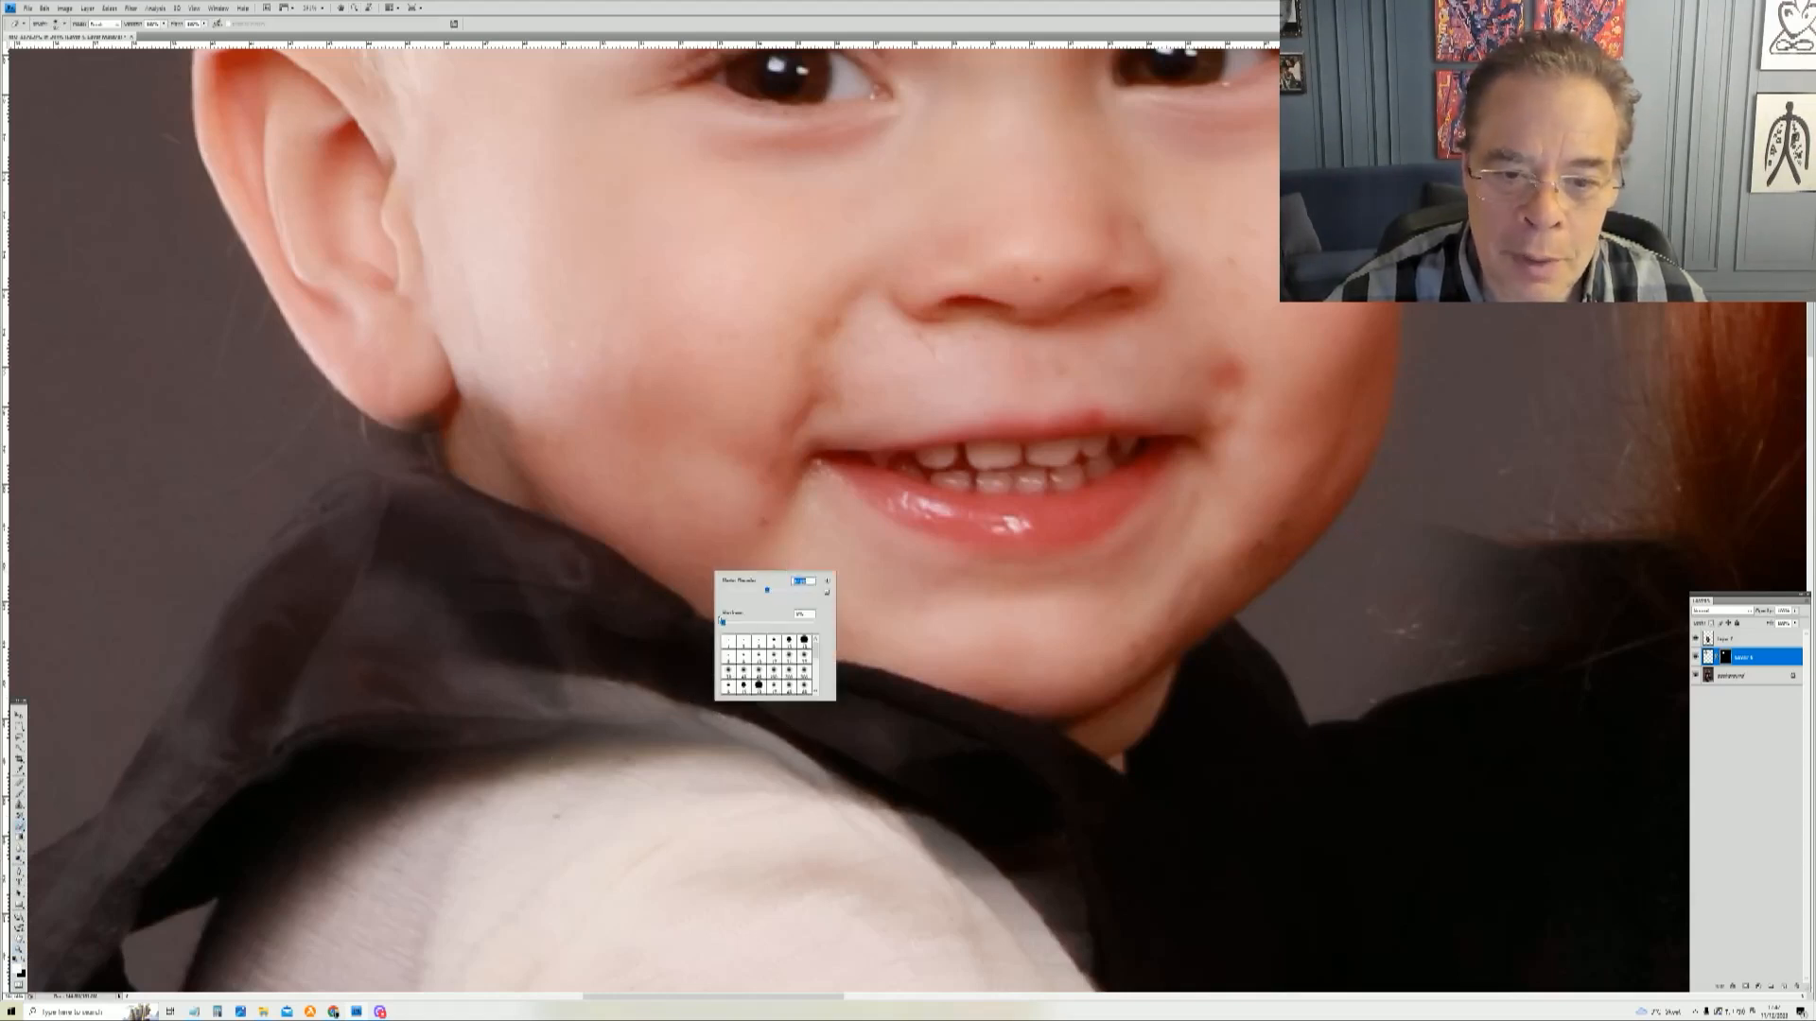
mouse_move(499, 639)
mouse_down()
mouse_move(460, 637)
mouse_move(542, 699)
mouse_move(645, 713)
mouse_move(856, 802)
mouse_move(454, 667)
mouse_move(699, 777)
mouse_move(1001, 875)
mouse_move(1050, 916)
mouse_move(955, 836)
mouse_move(811, 774)
mouse_move(438, 681)
mouse_move(388, 562)
mouse_move(398, 508)
mouse_move(436, 524)
mouse_move(412, 422)
mouse_move(460, 493)
mouse_move(442, 428)
mouse_move(588, 623)
mouse_move(428, 548)
mouse_move(466, 623)
mouse_move(840, 726)
mouse_move(1112, 737)
mouse_up()
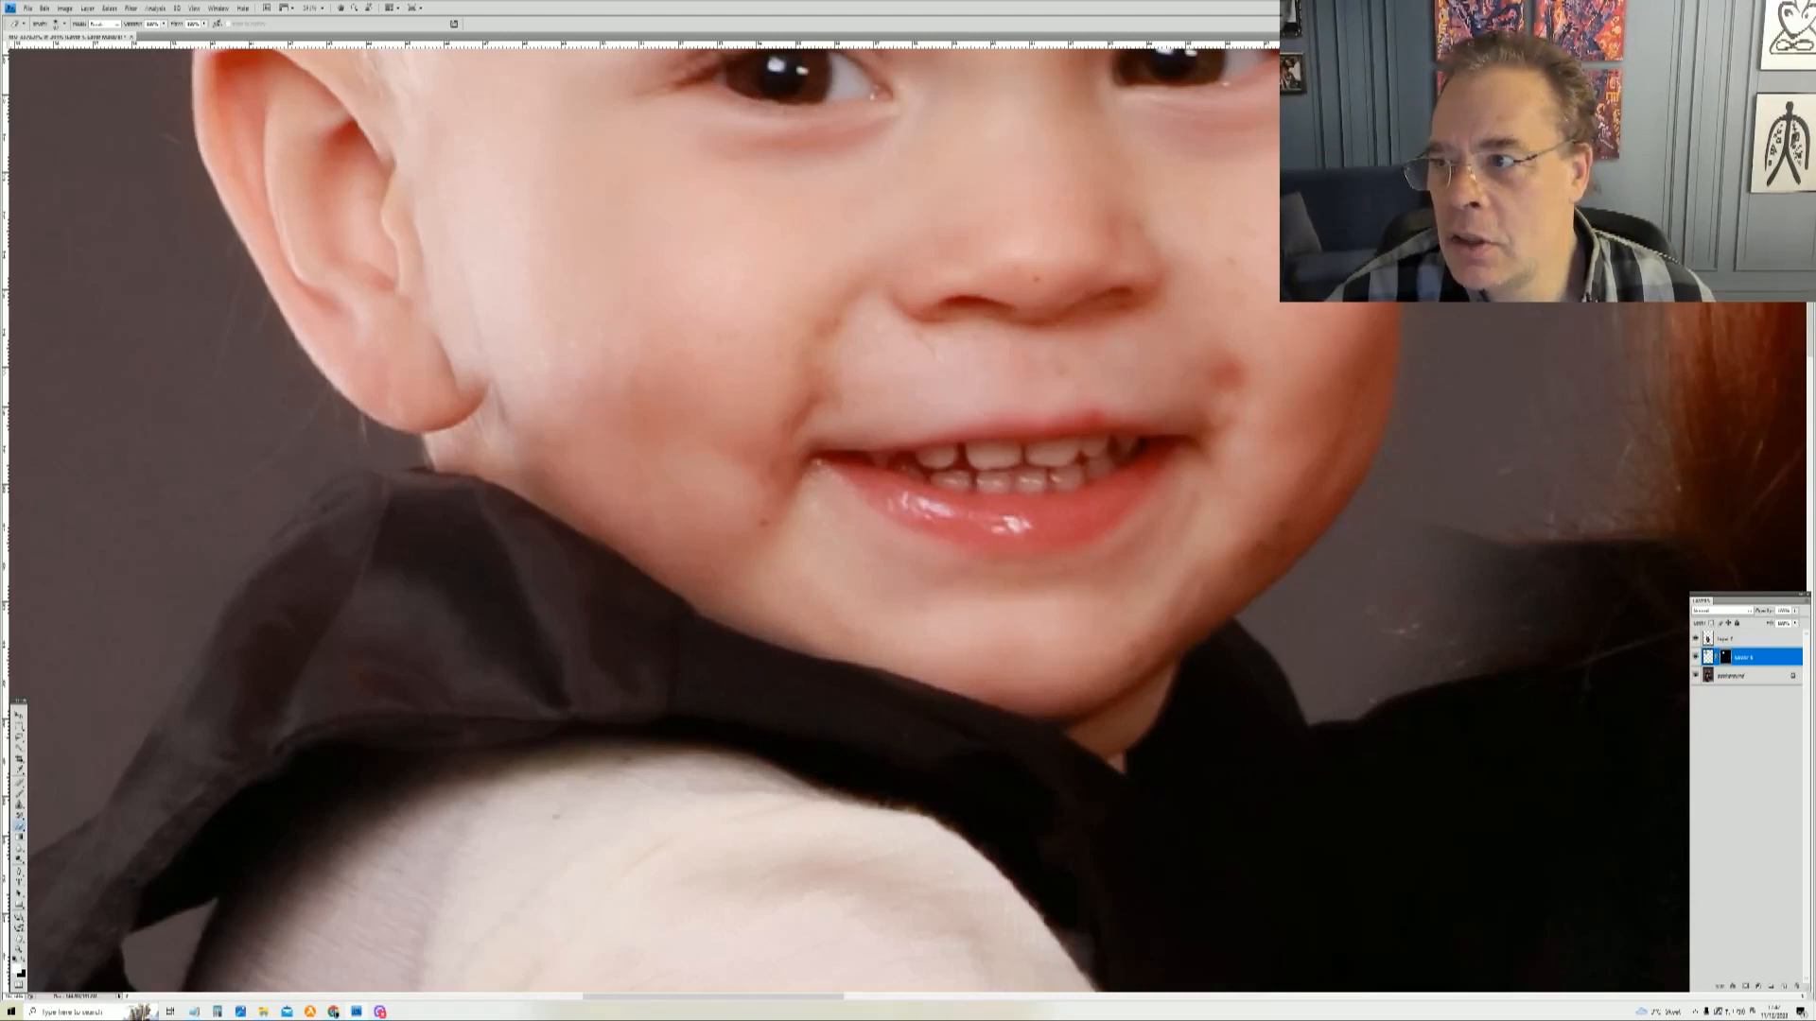
Step: Paint on the mask along the boy's jawline where it meets the mother's shoulder
drag(1400, 312, 178, 848)
drag(993, 851, 880, 355)
drag(879, 851, 596, 563)
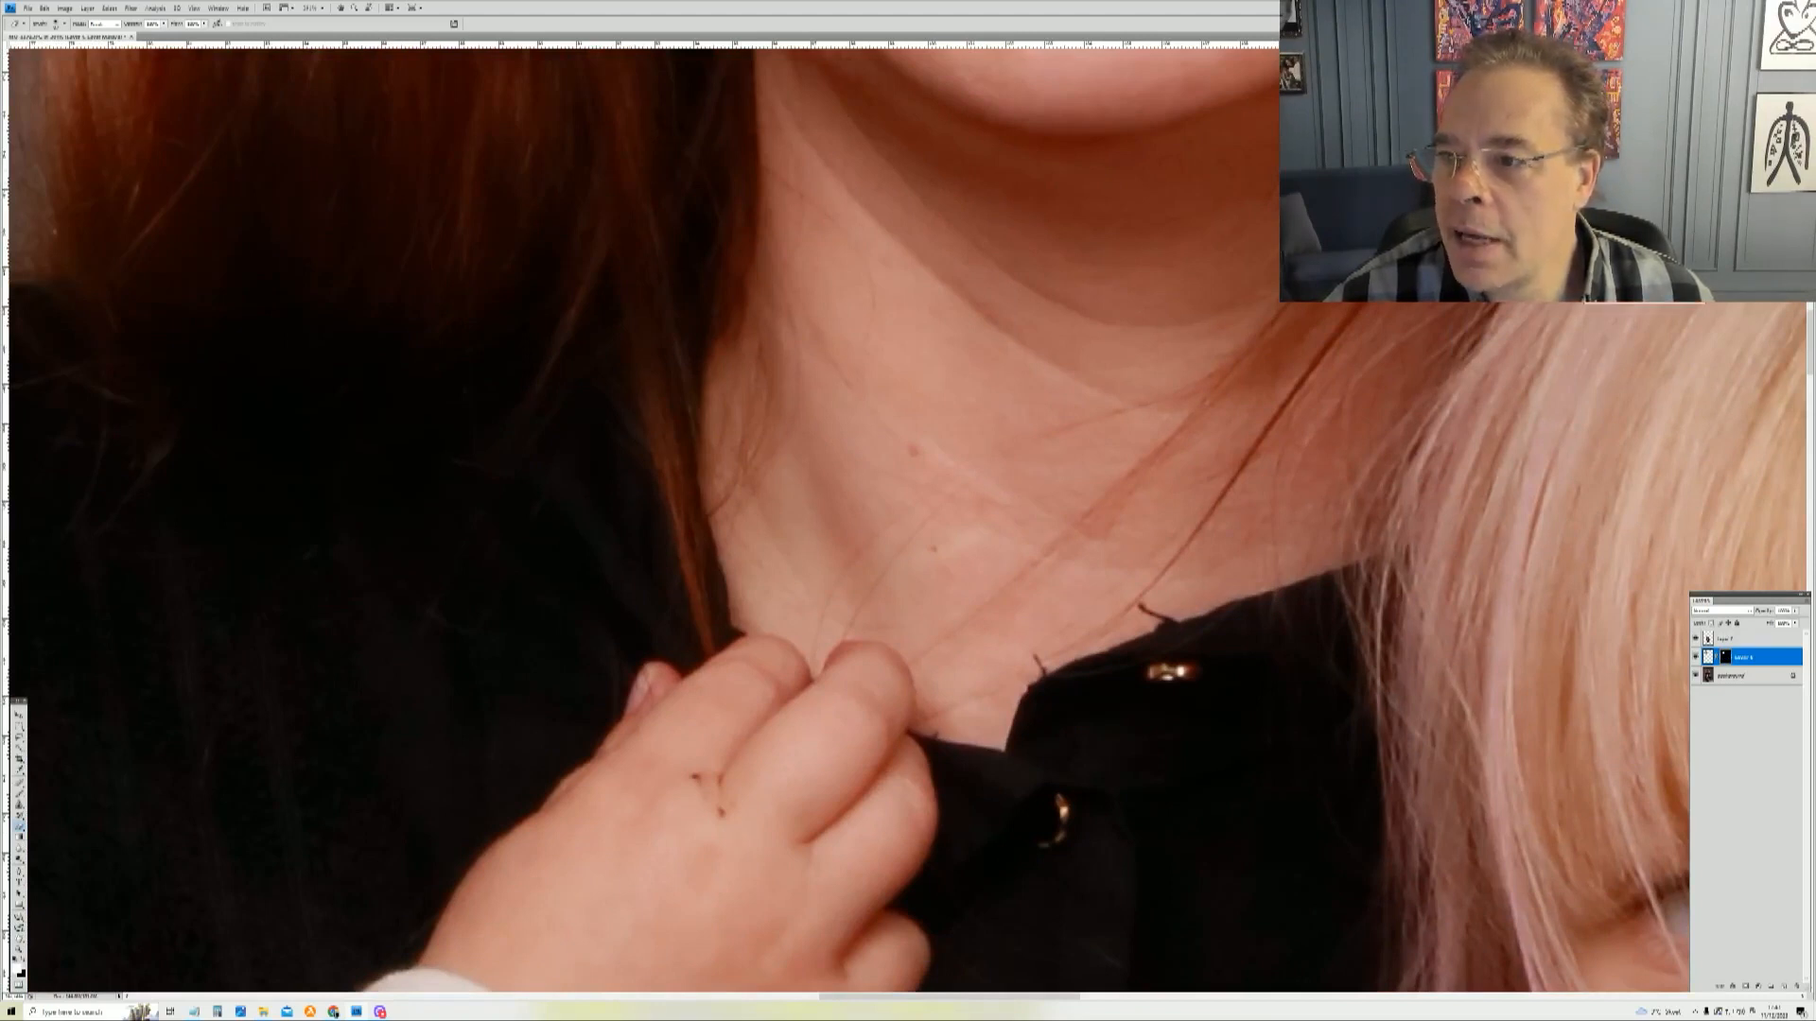
drag(1704, 302, 1742, 386)
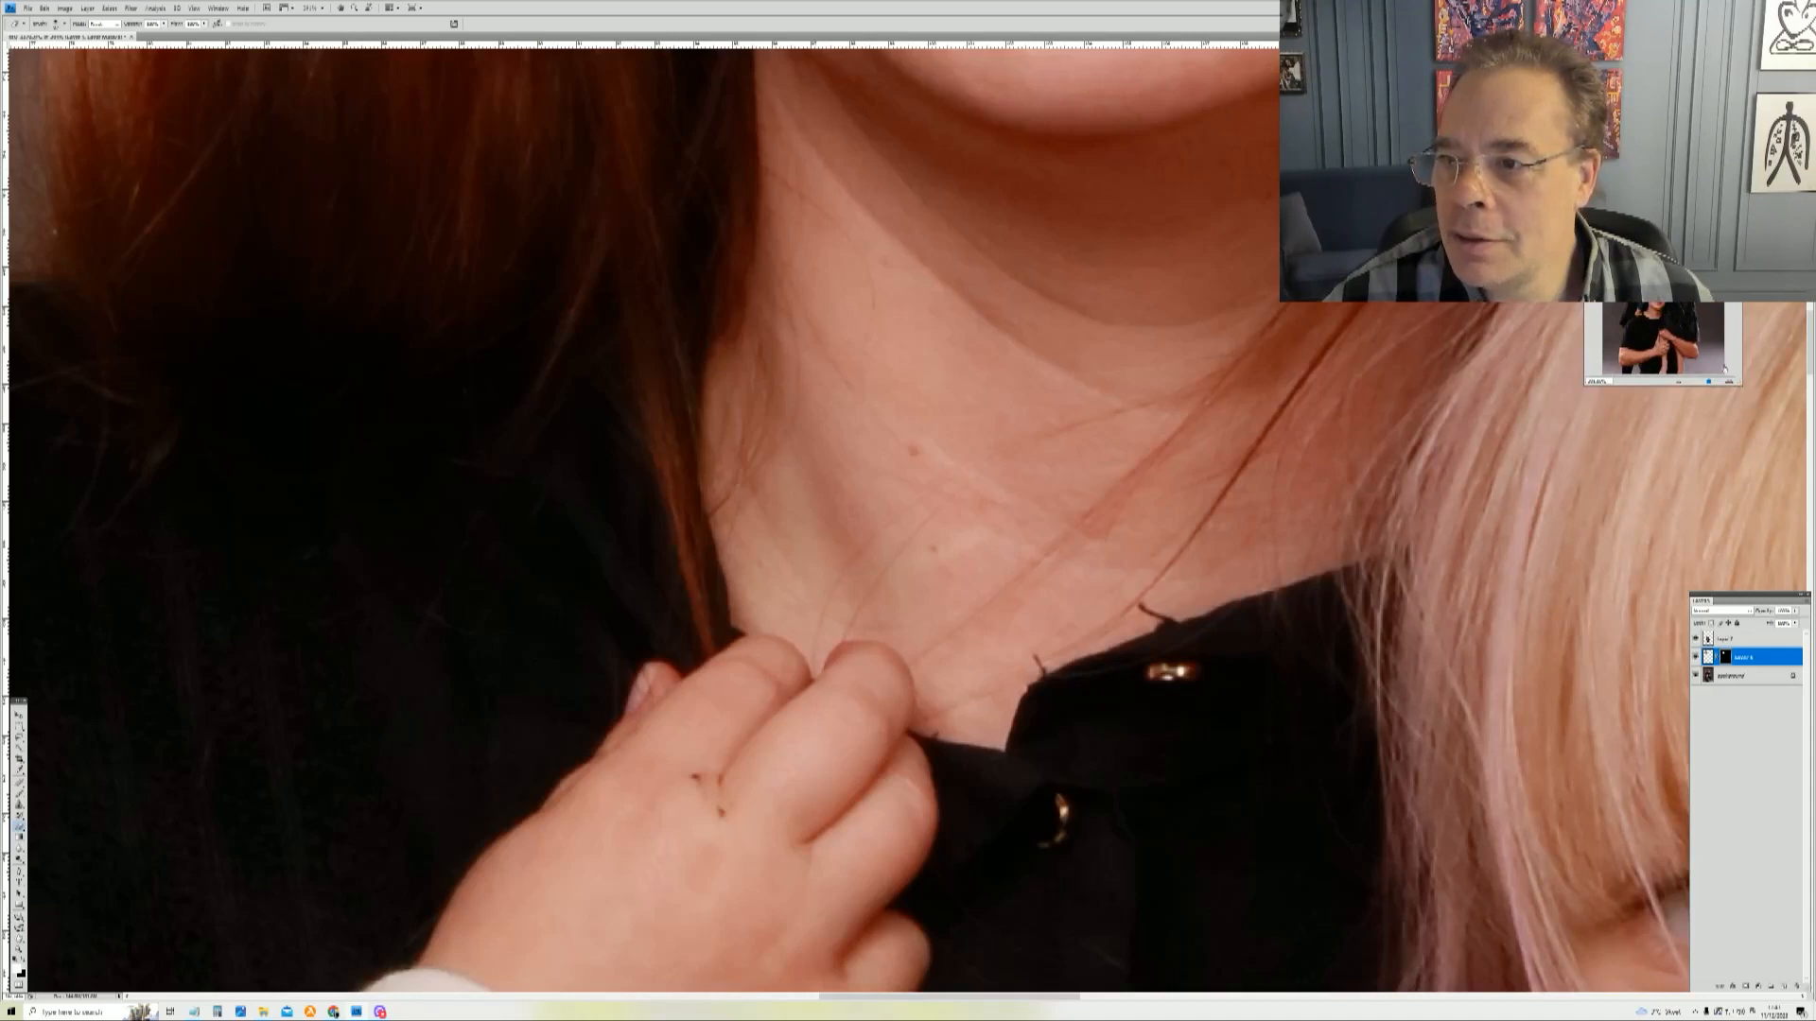
drag(1664, 178, 1725, 100)
mouse_move(1730, 165)
mouse_down()
mouse_move(1722, 184)
mouse_move(1710, 158)
mouse_up()
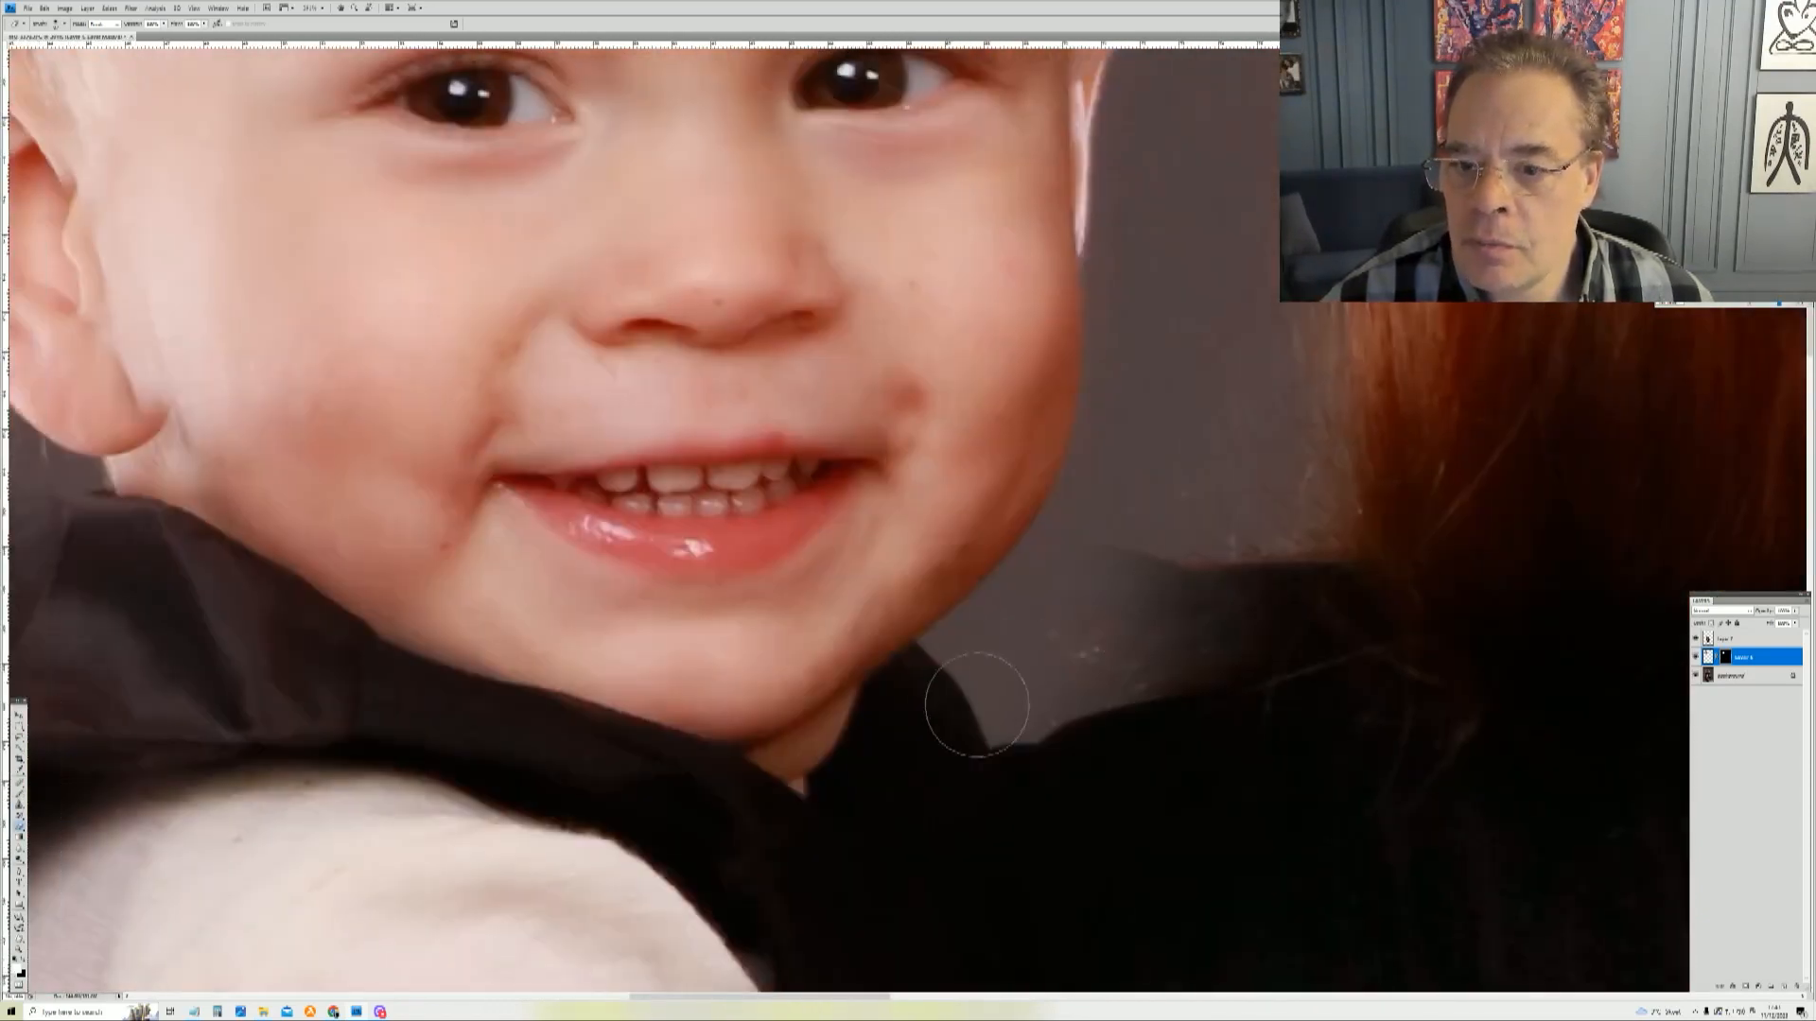
mouse_move(1102, 596)
mouse_down()
mouse_move(1079, 643)
mouse_move(1090, 609)
mouse_move(1125, 660)
mouse_move(1147, 650)
mouse_move(1154, 600)
mouse_move(1188, 630)
mouse_move(1196, 611)
mouse_move(1205, 625)
mouse_move(1287, 599)
mouse_move(972, 713)
mouse_move(1041, 656)
mouse_move(1014, 713)
mouse_move(955, 742)
mouse_move(967, 697)
mouse_move(1076, 590)
mouse_move(1051, 645)
mouse_move(1066, 566)
mouse_move(1038, 648)
mouse_move(971, 684)
mouse_move(1056, 590)
mouse_move(946, 693)
mouse_up()
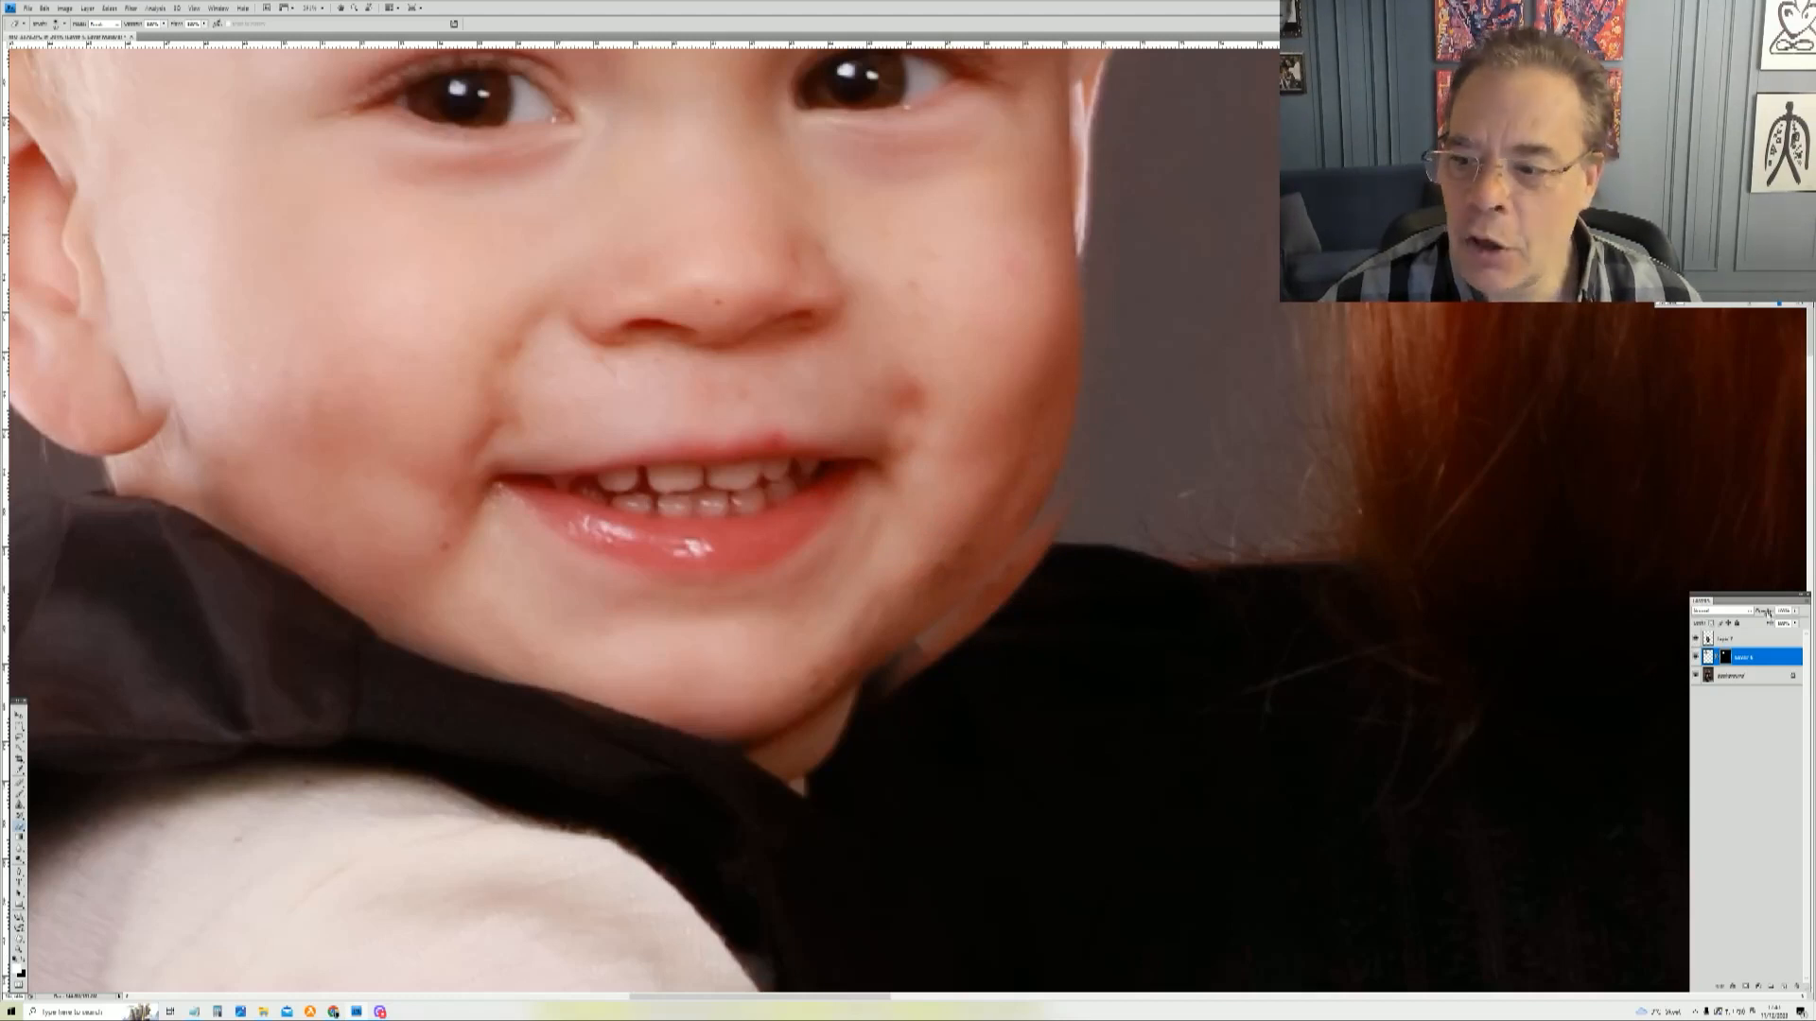
Step: Duplicate the Background layer
click(1708, 656)
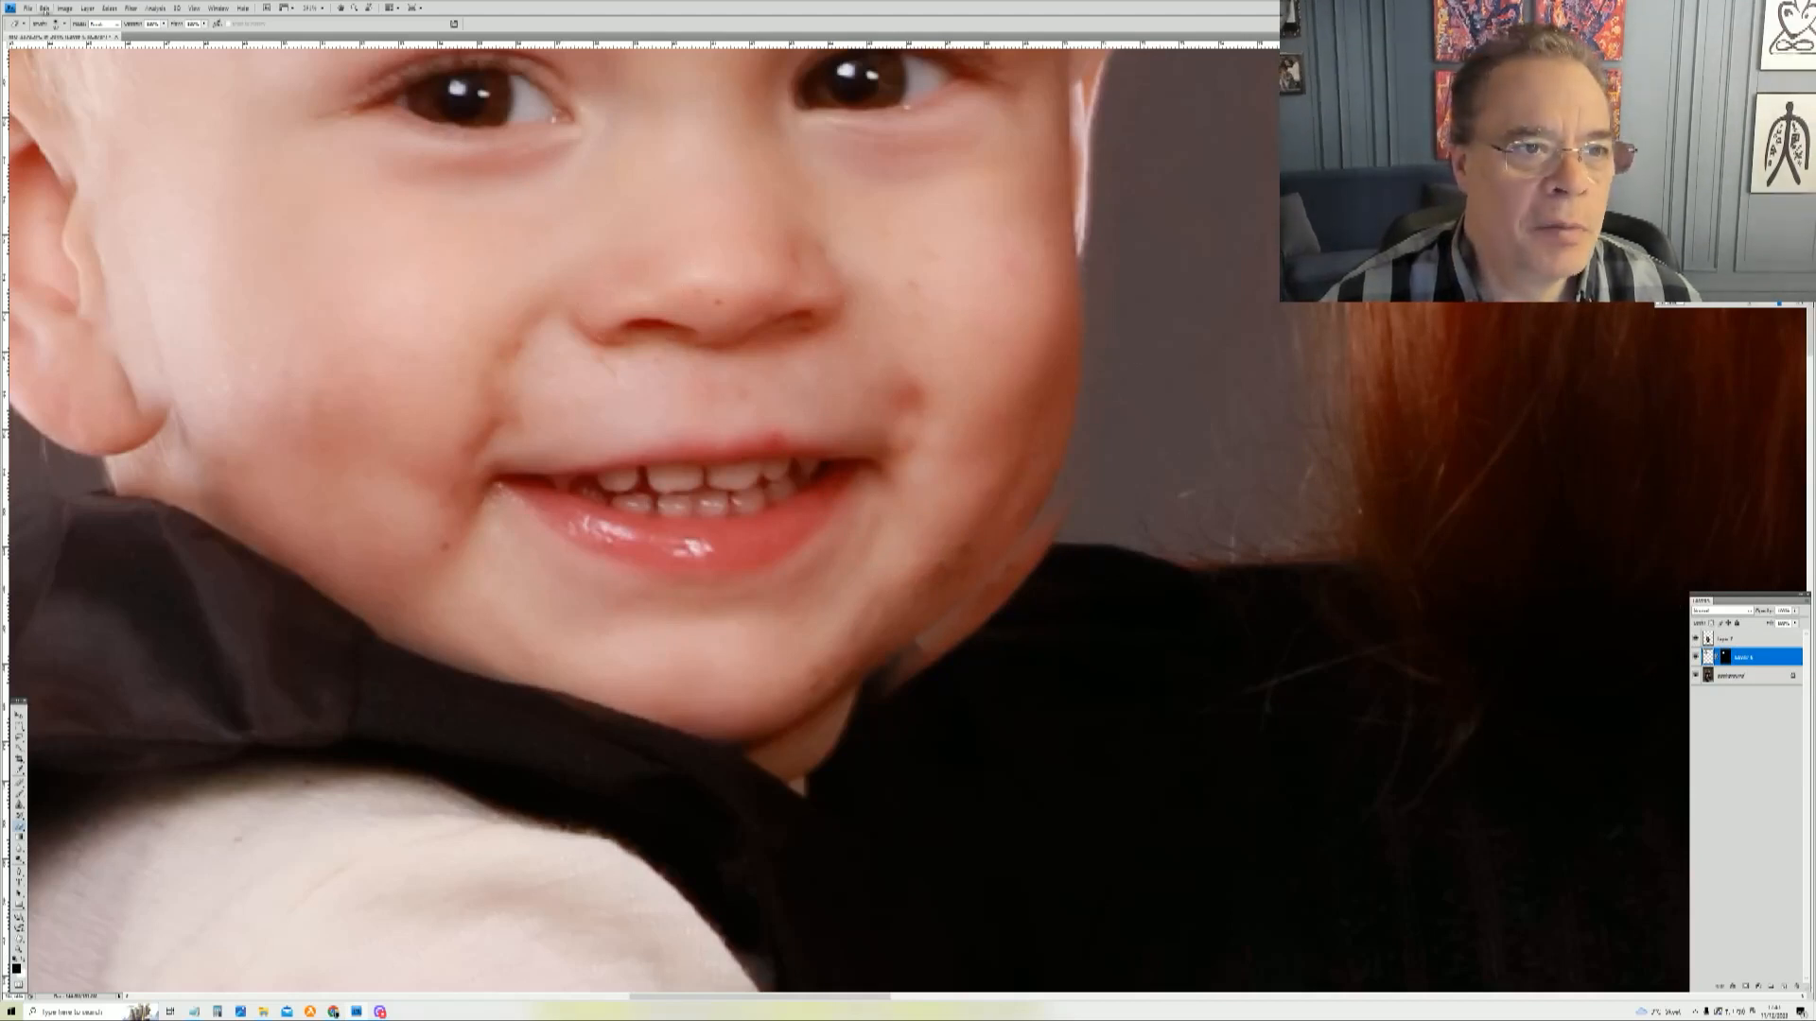
click(131, 9)
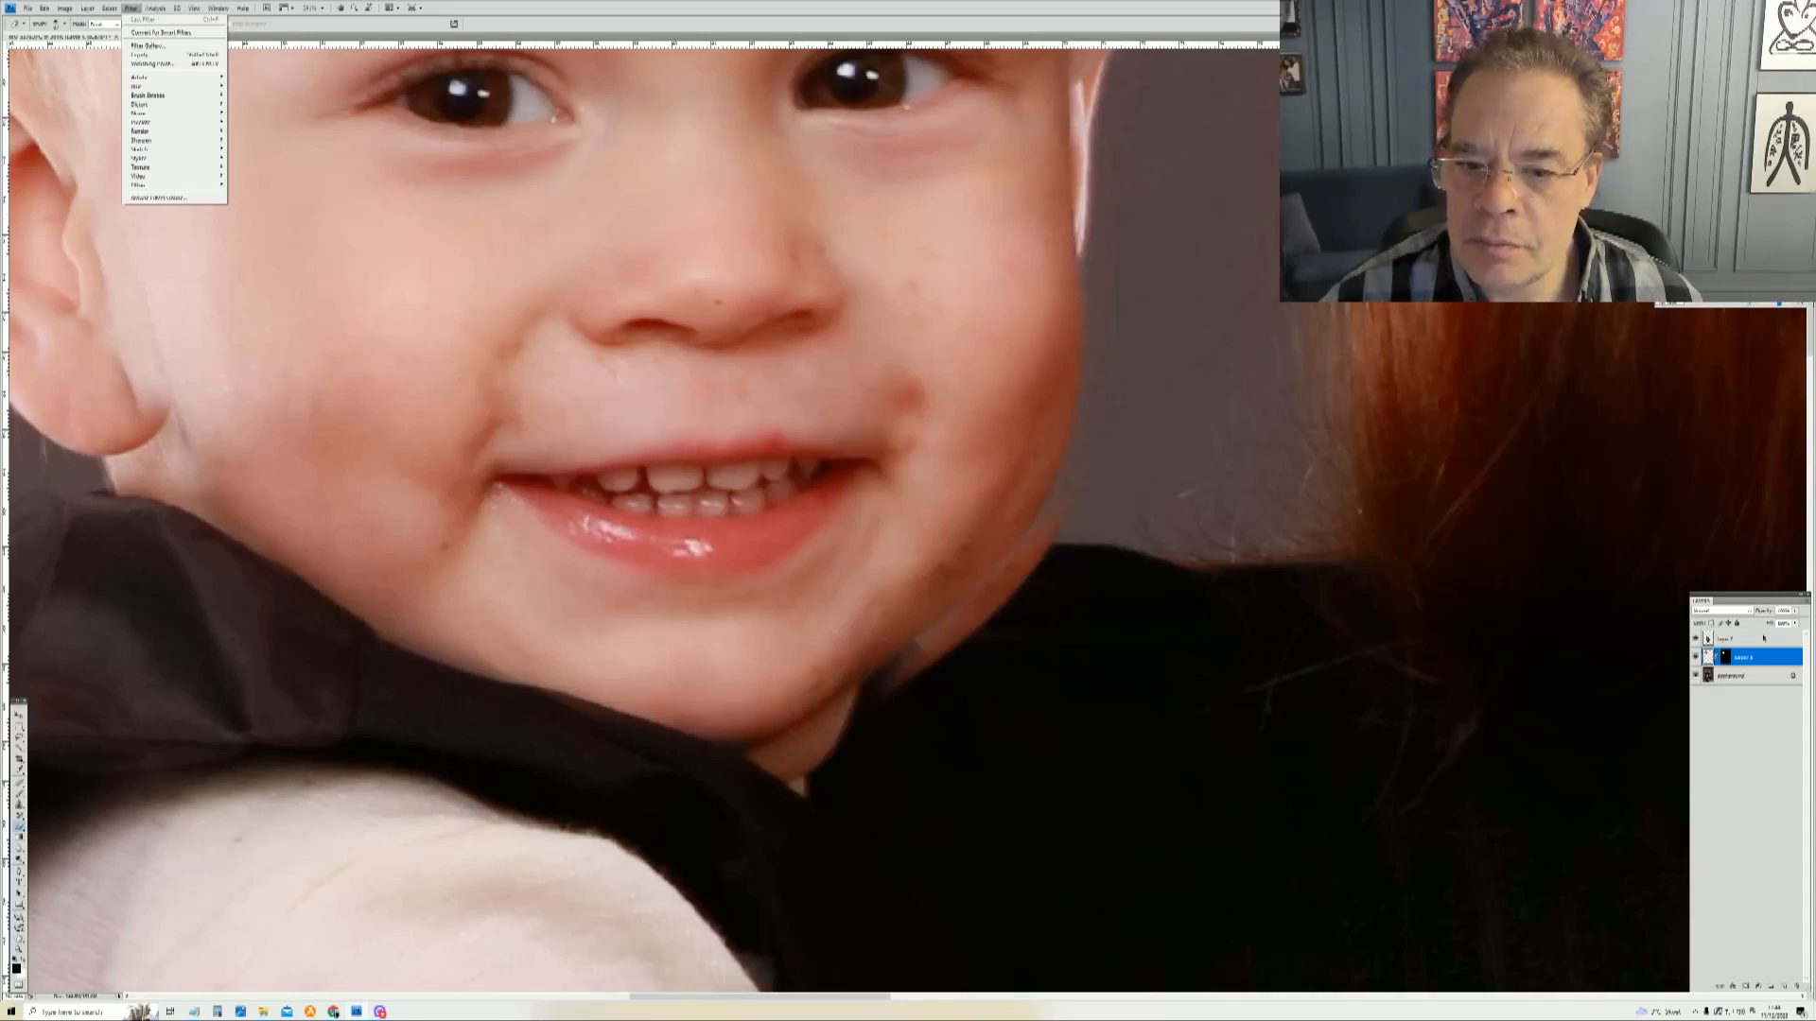
click(1766, 679)
click(1736, 677)
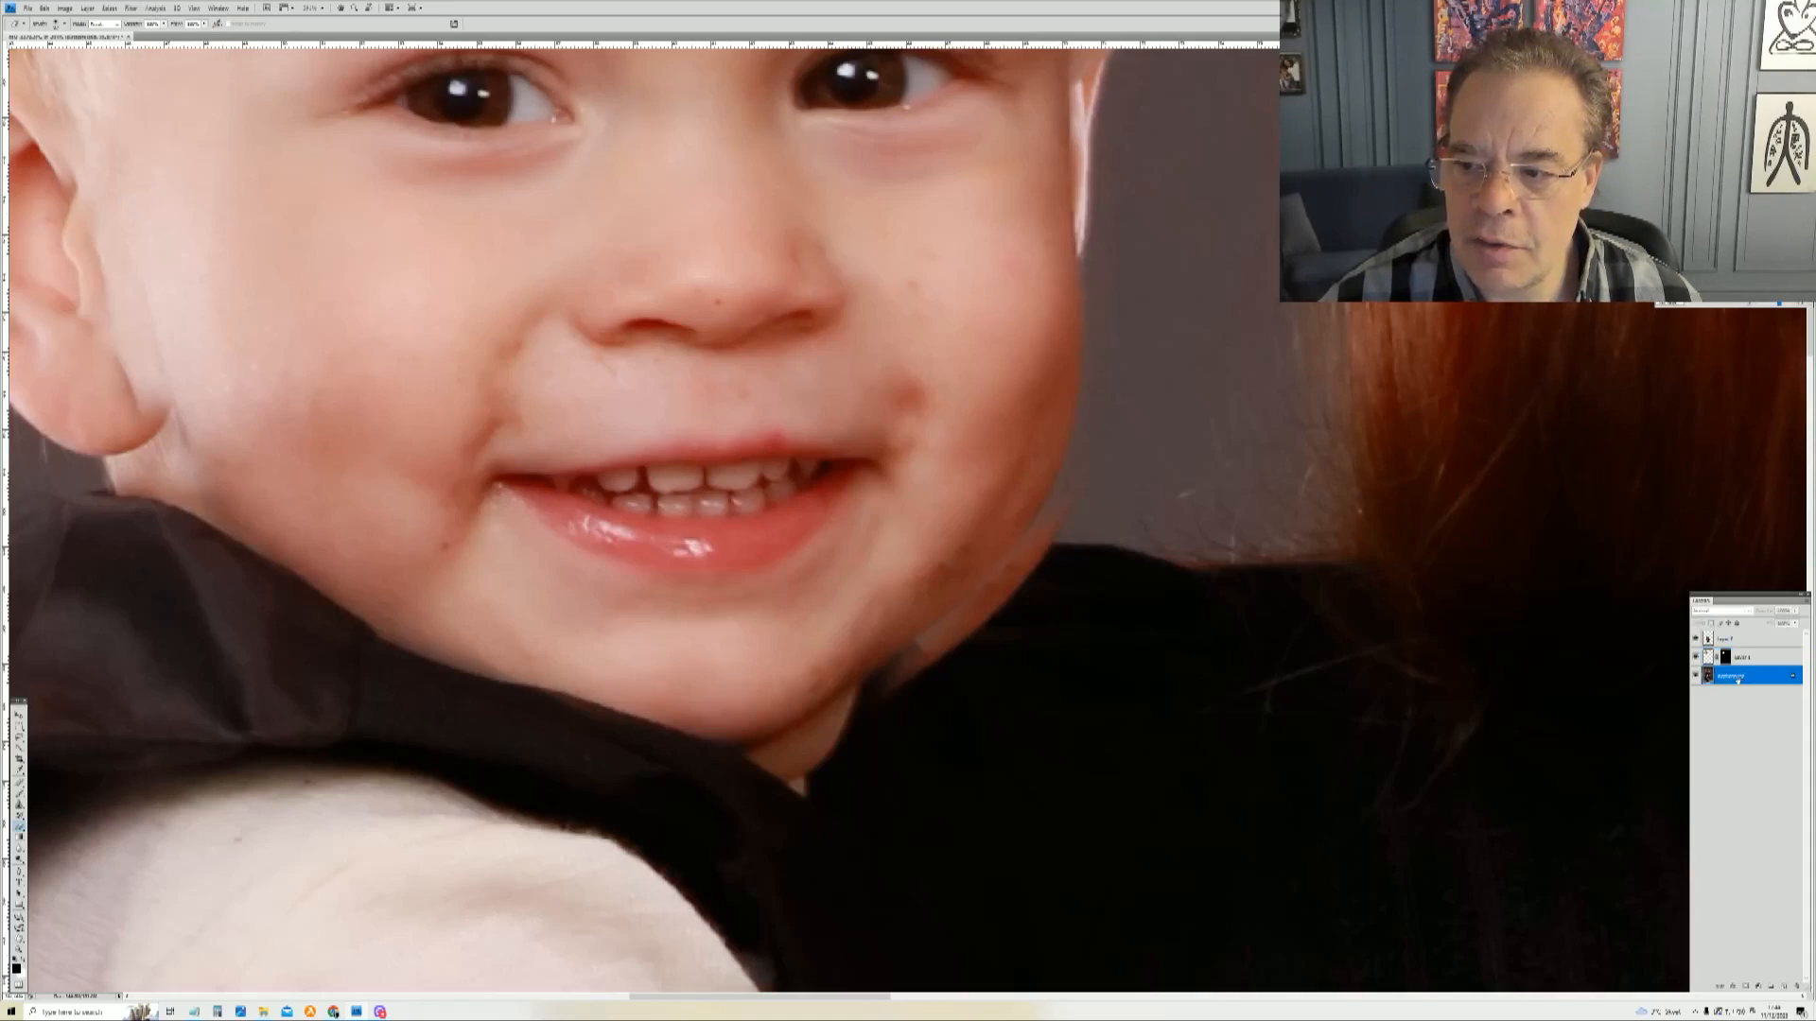
right_click(1738, 679)
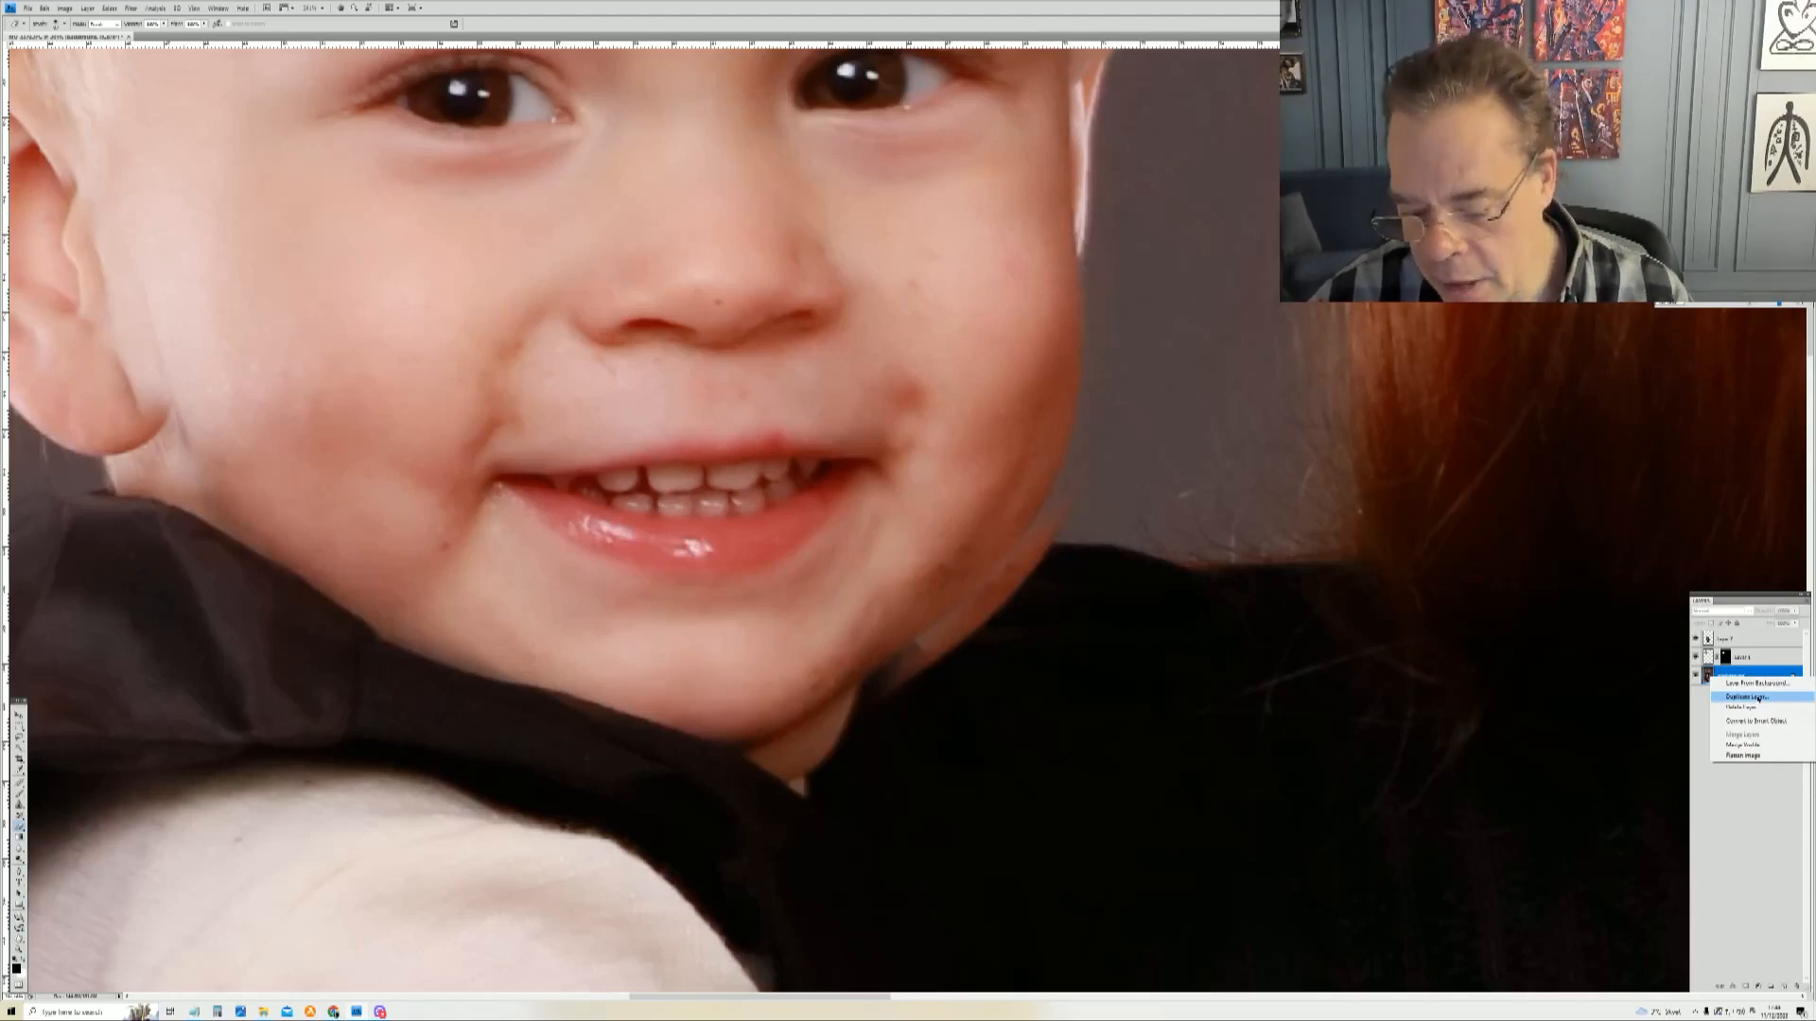
click(1758, 699)
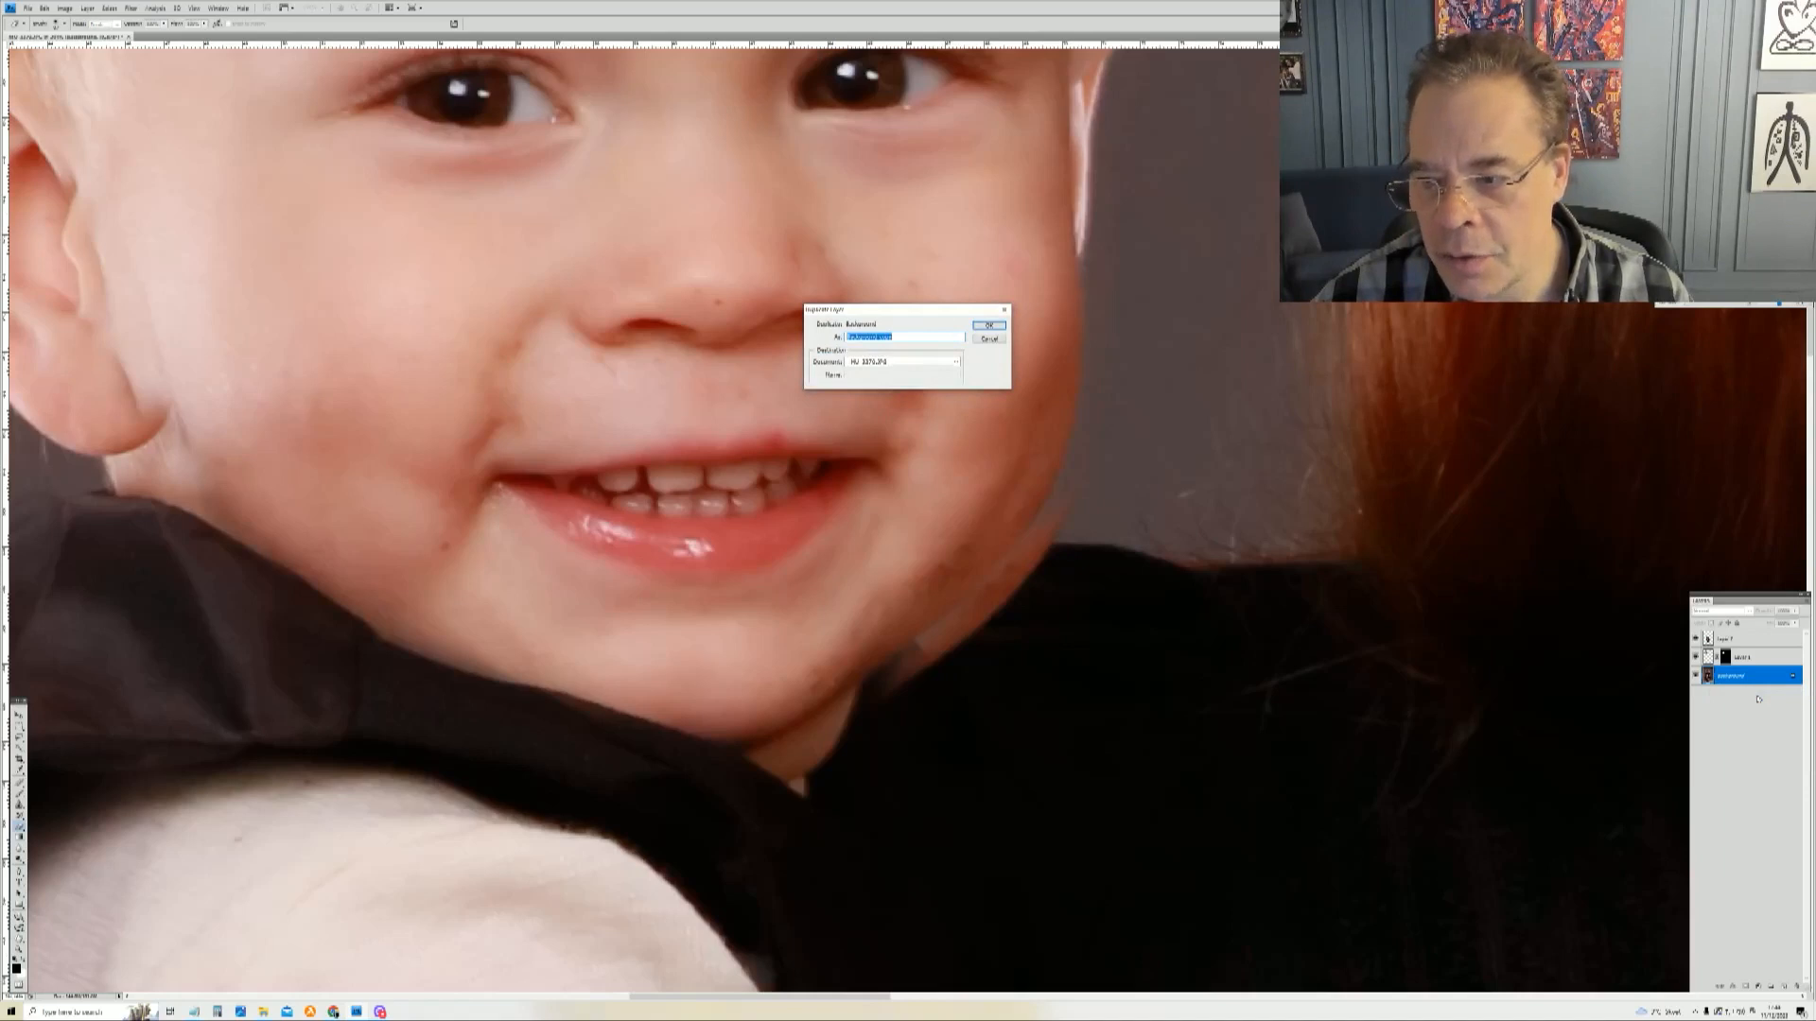
key(Return)
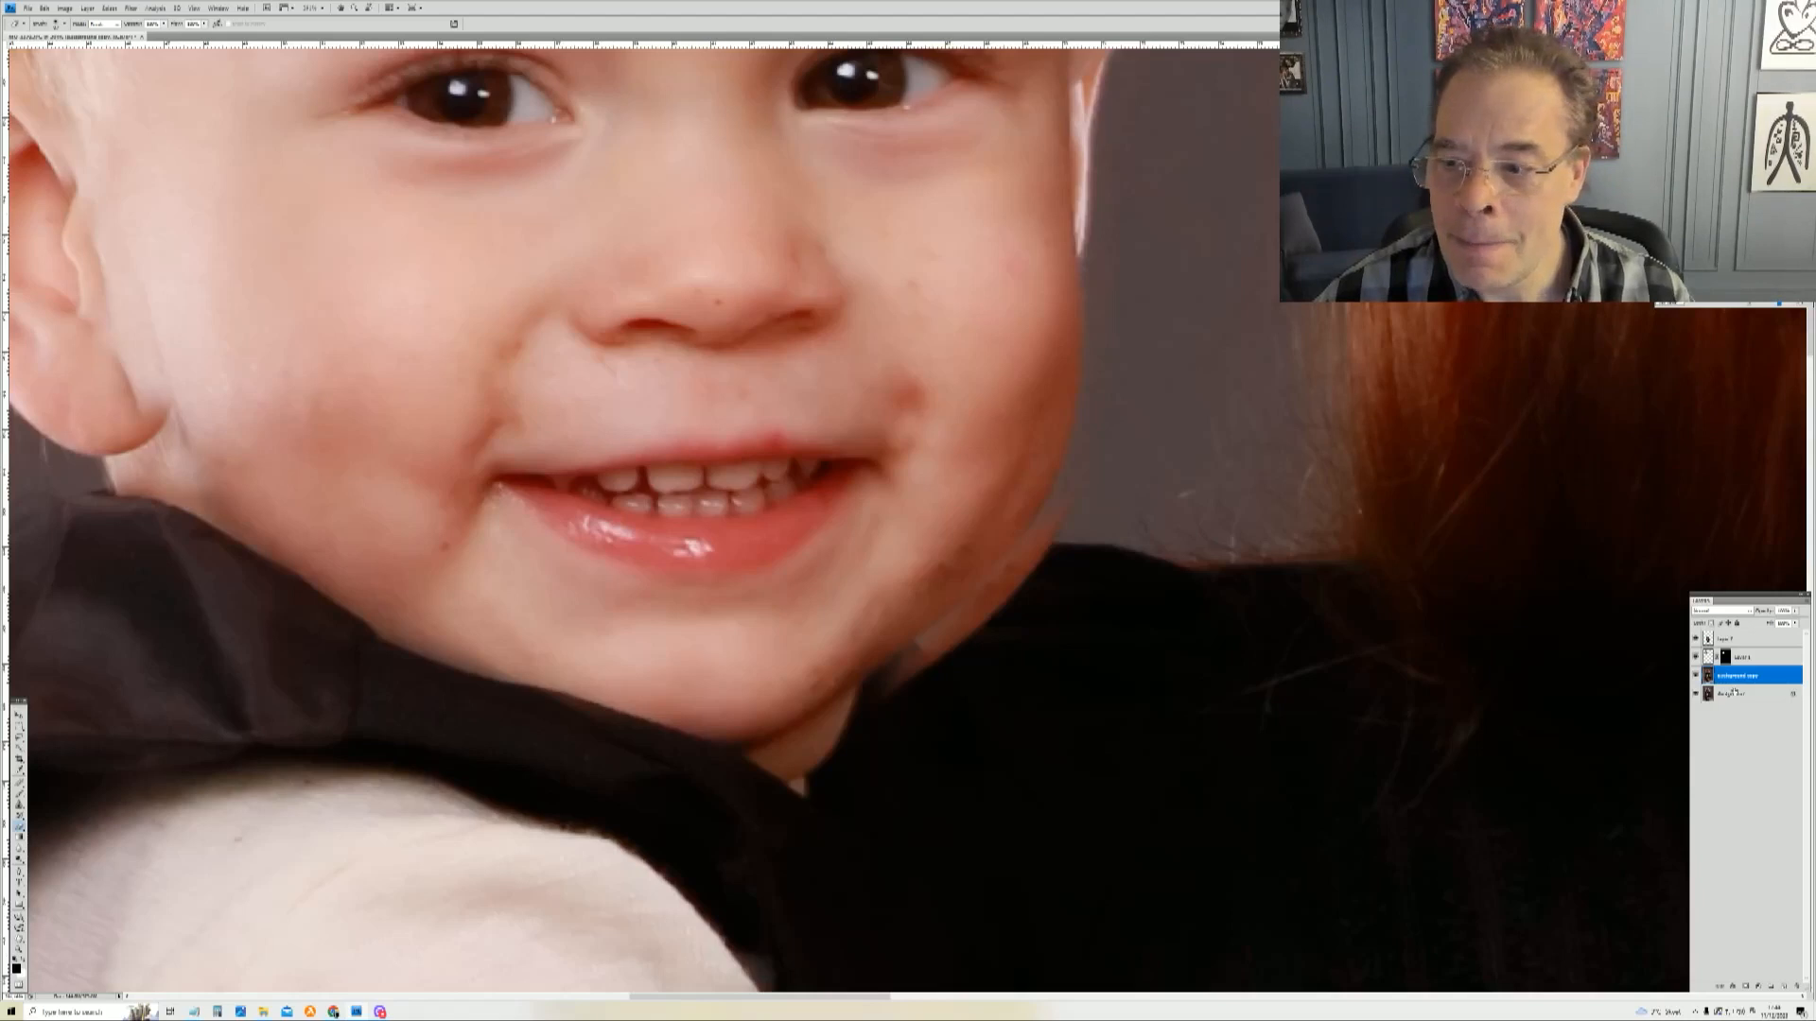
Step: Apply Liquify to the background copy, pushing in the original boy's chin under the pasted head
click(1739, 694)
click(1740, 675)
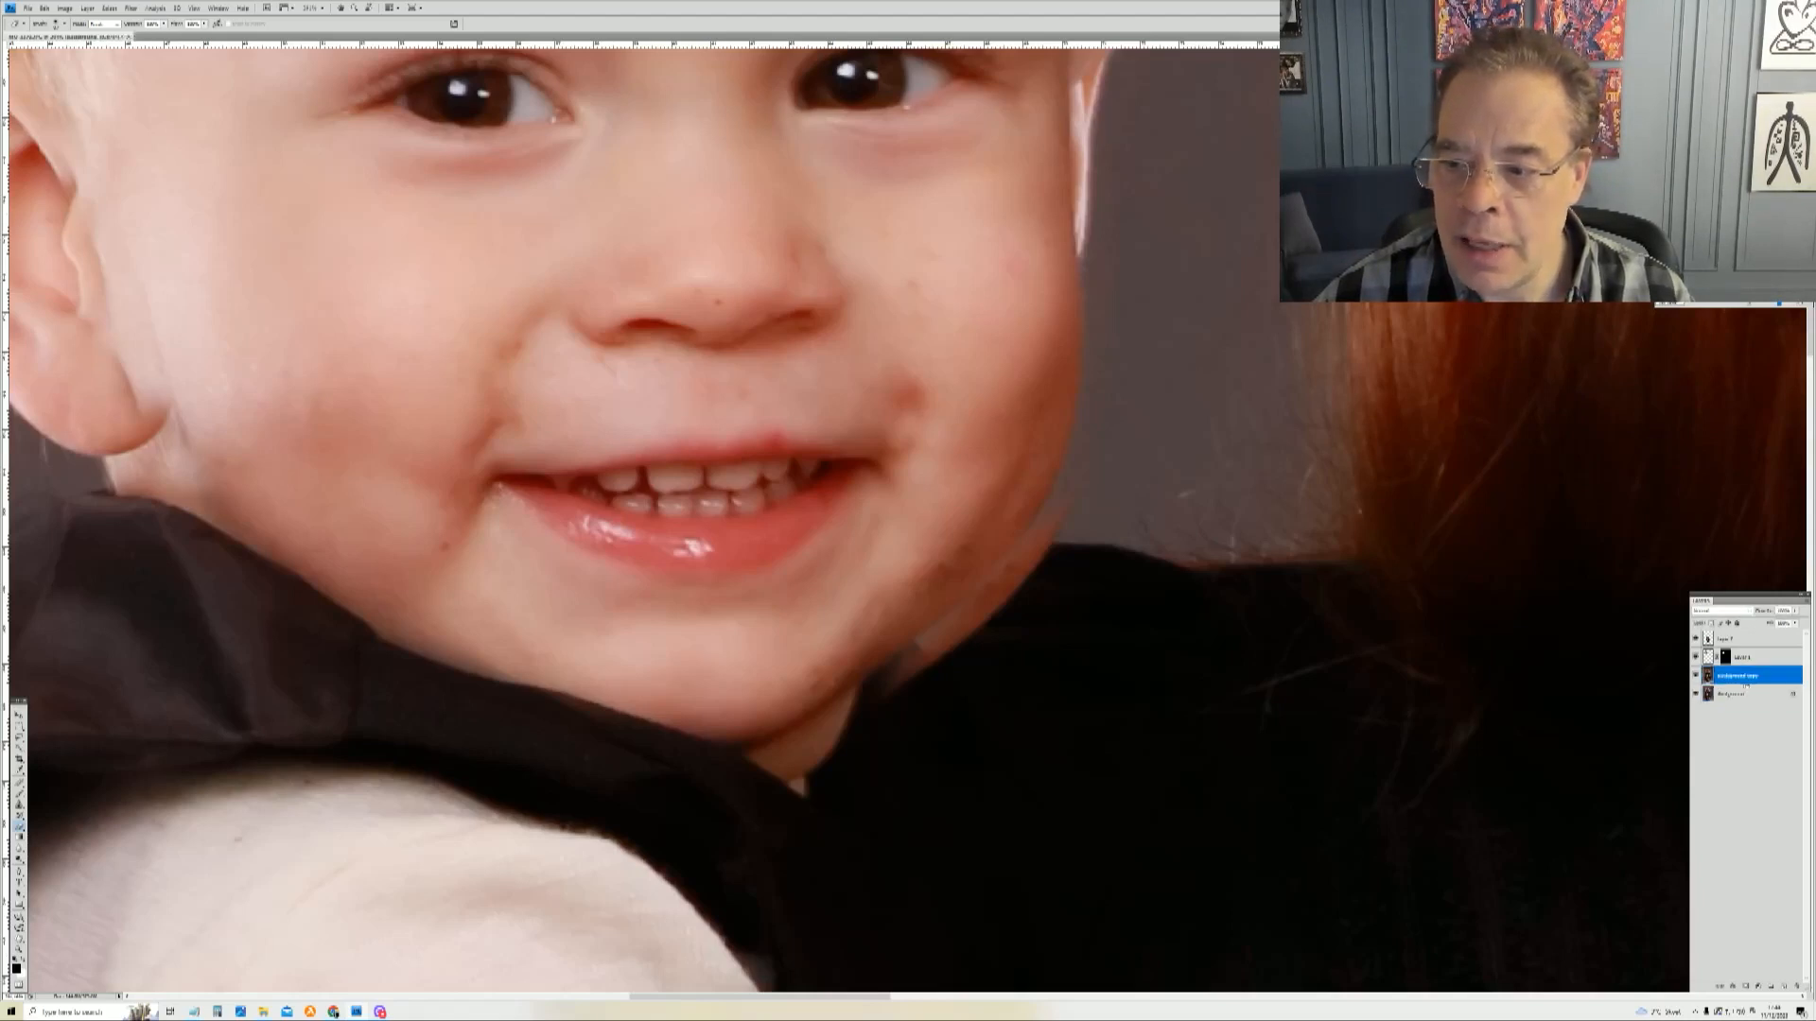
click(130, 8)
mouse_move(155, 8)
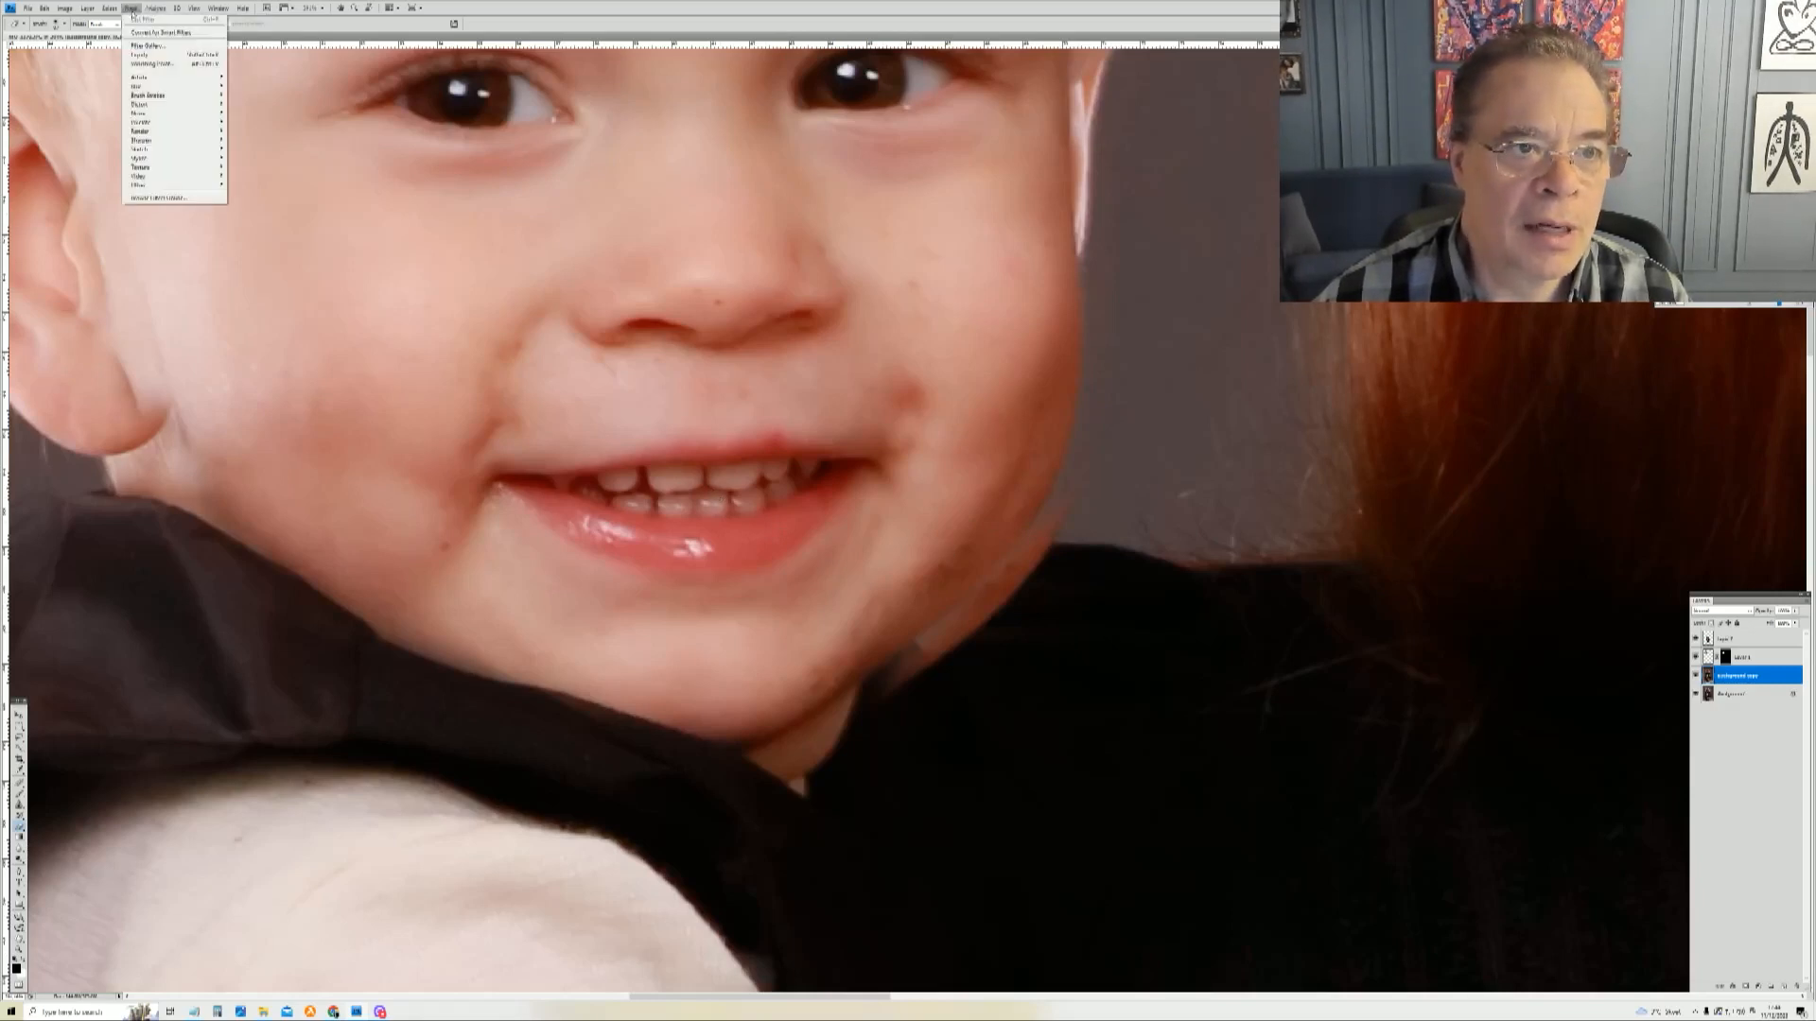
click(149, 55)
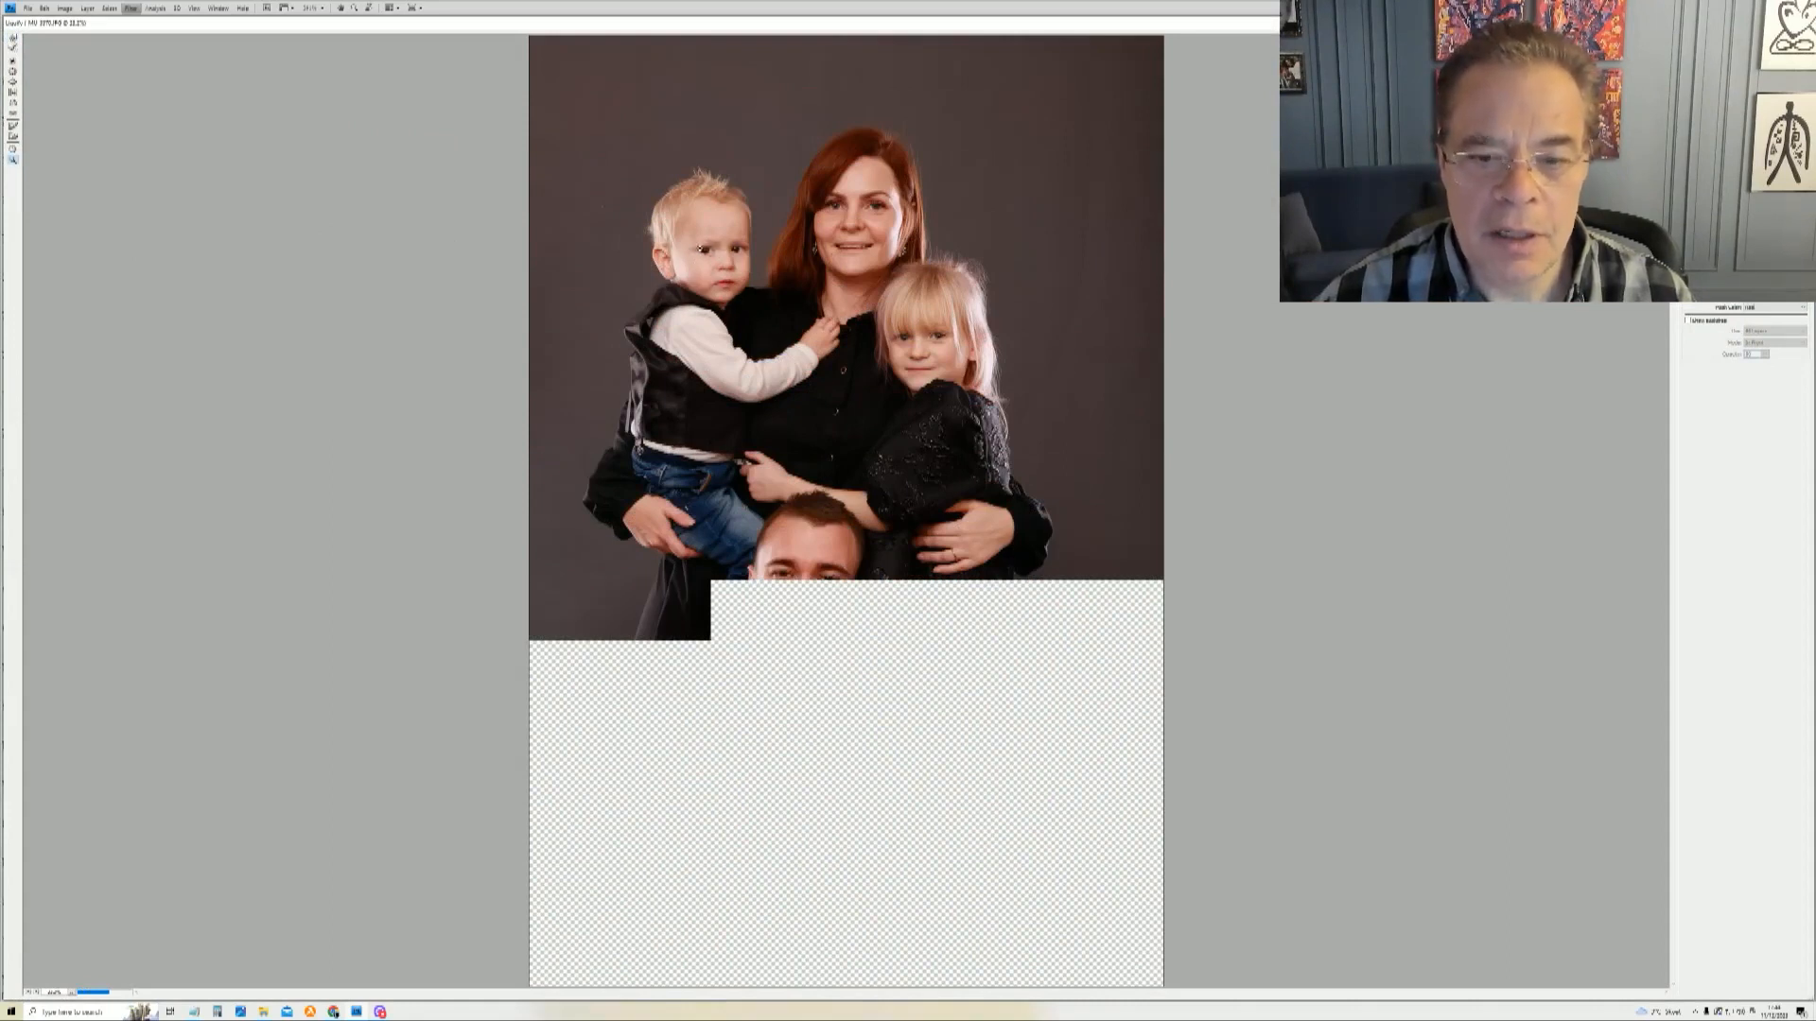
key(ctrl+plus)
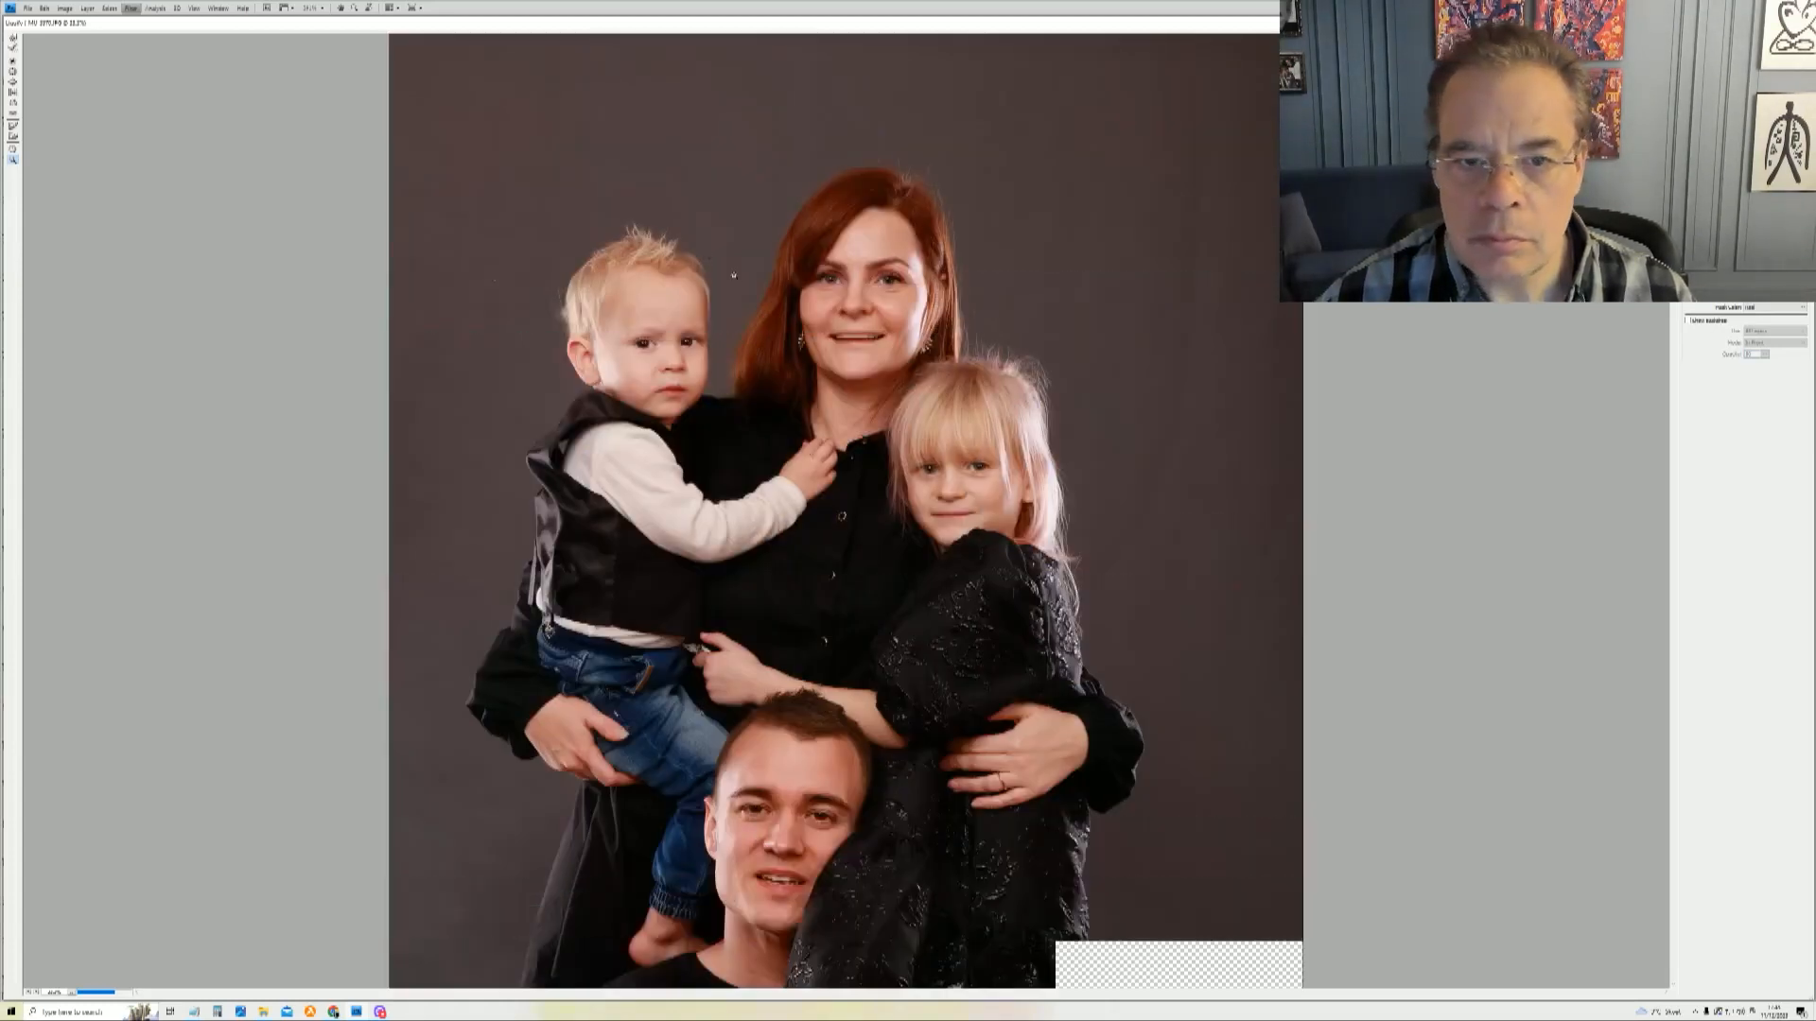
drag(757, 466, 762, 469)
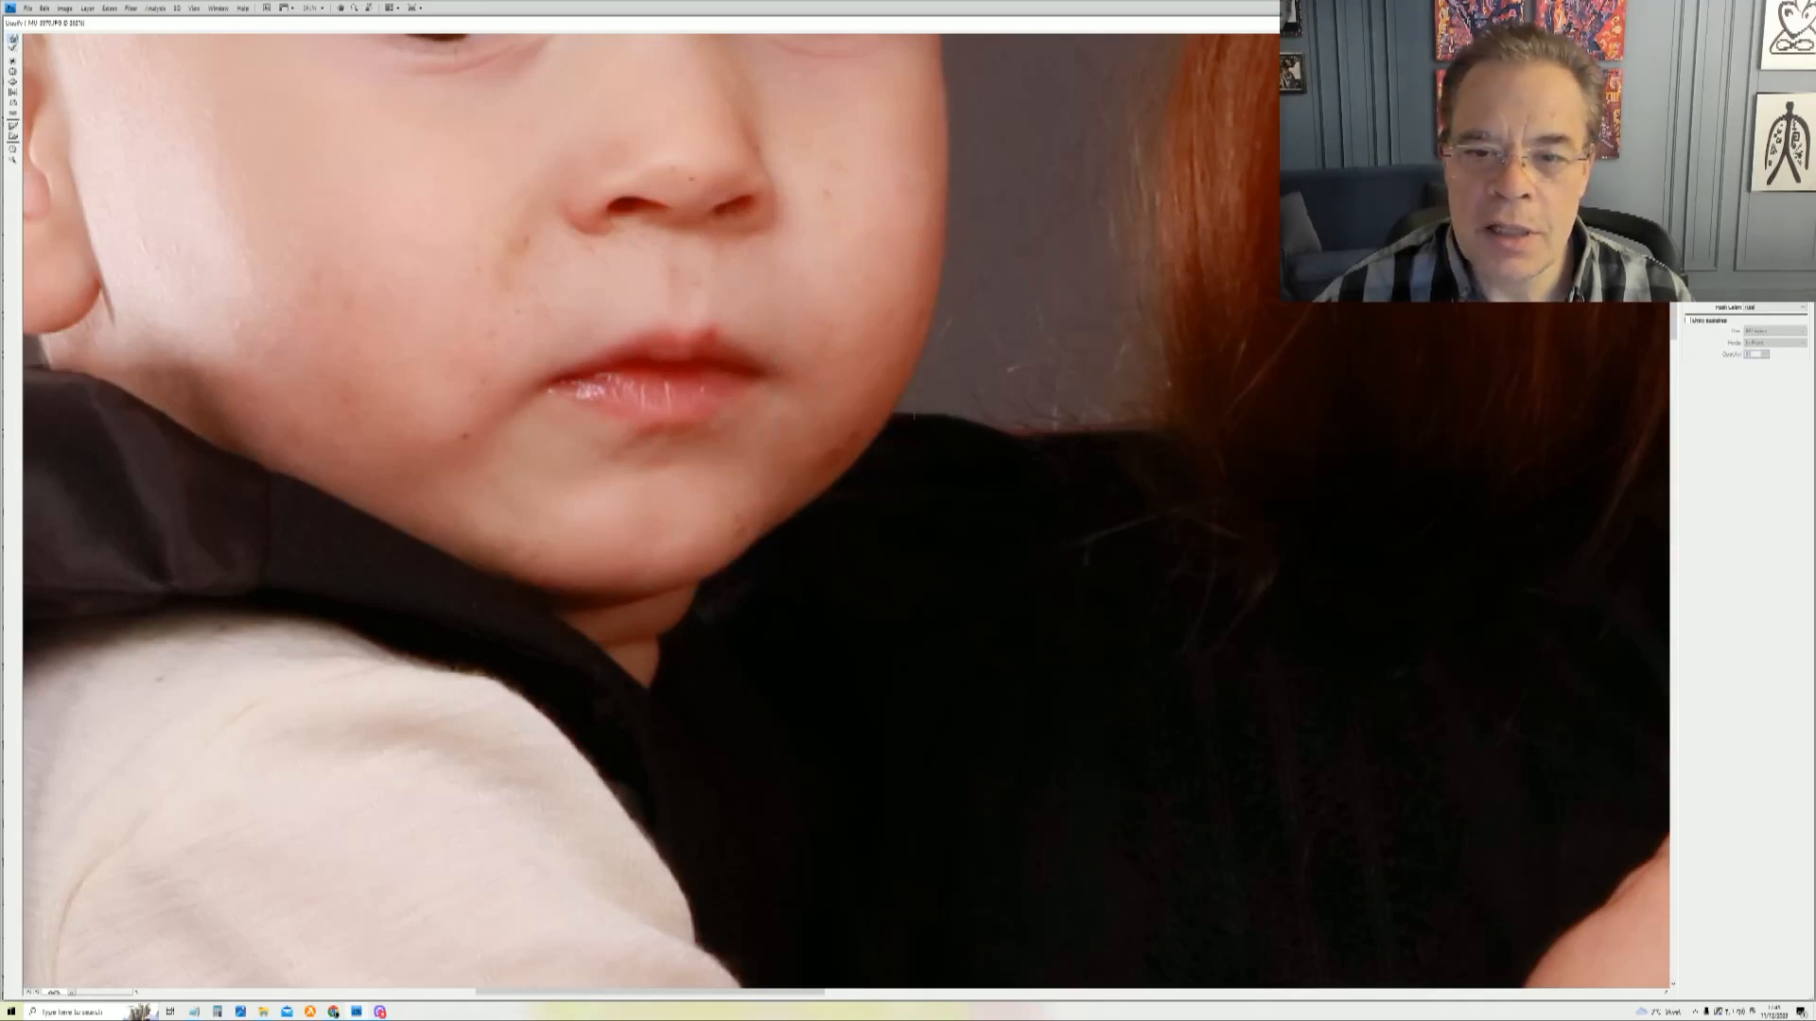
drag(914, 411, 803, 410)
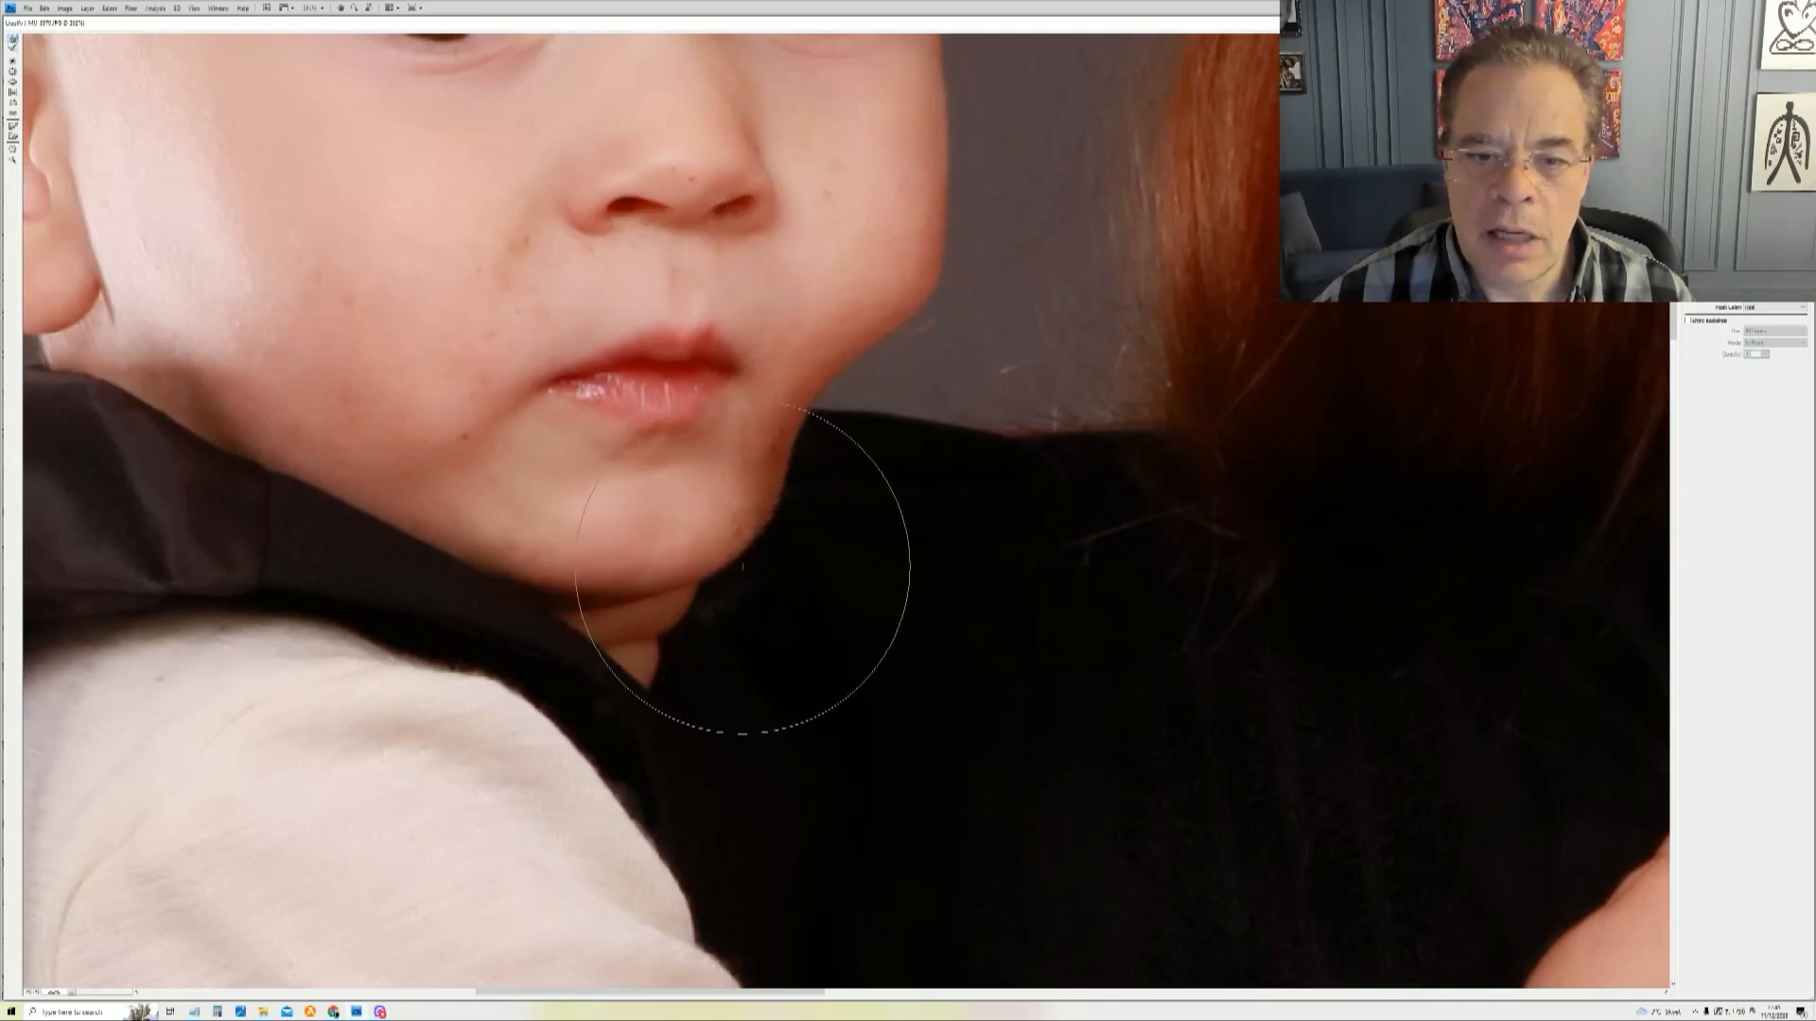
drag(743, 565, 681, 547)
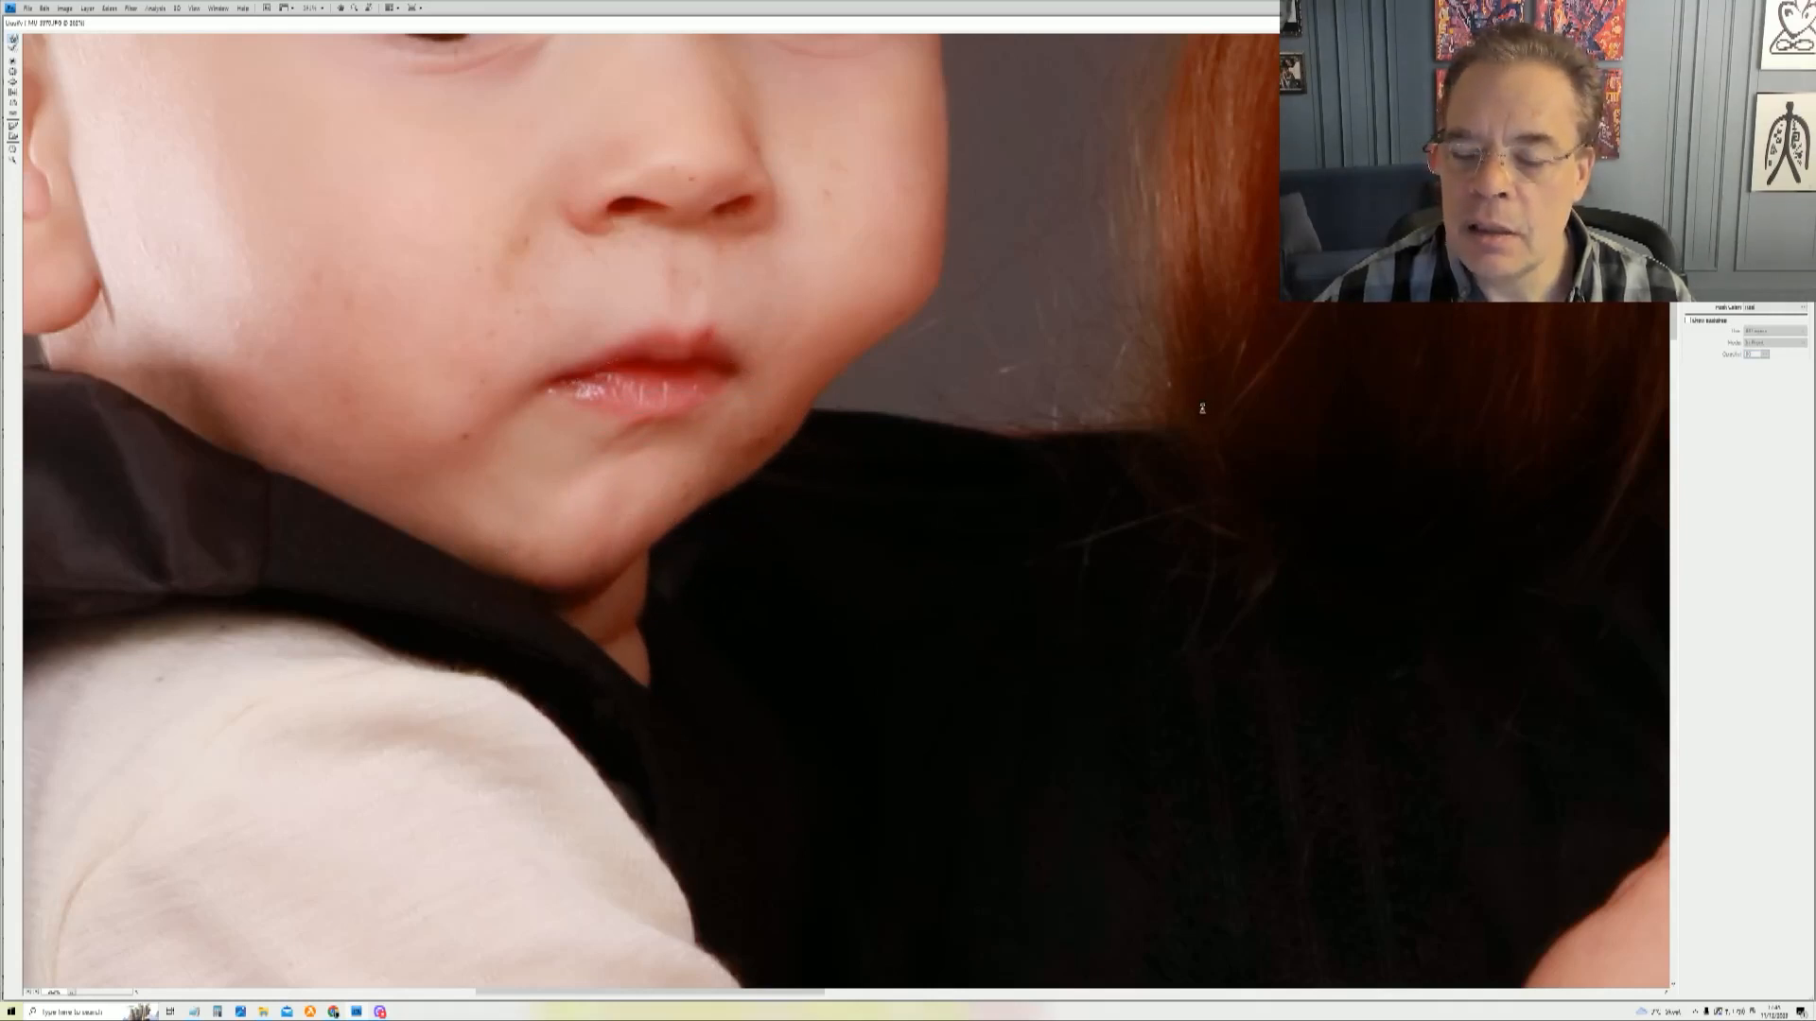
key(Return)
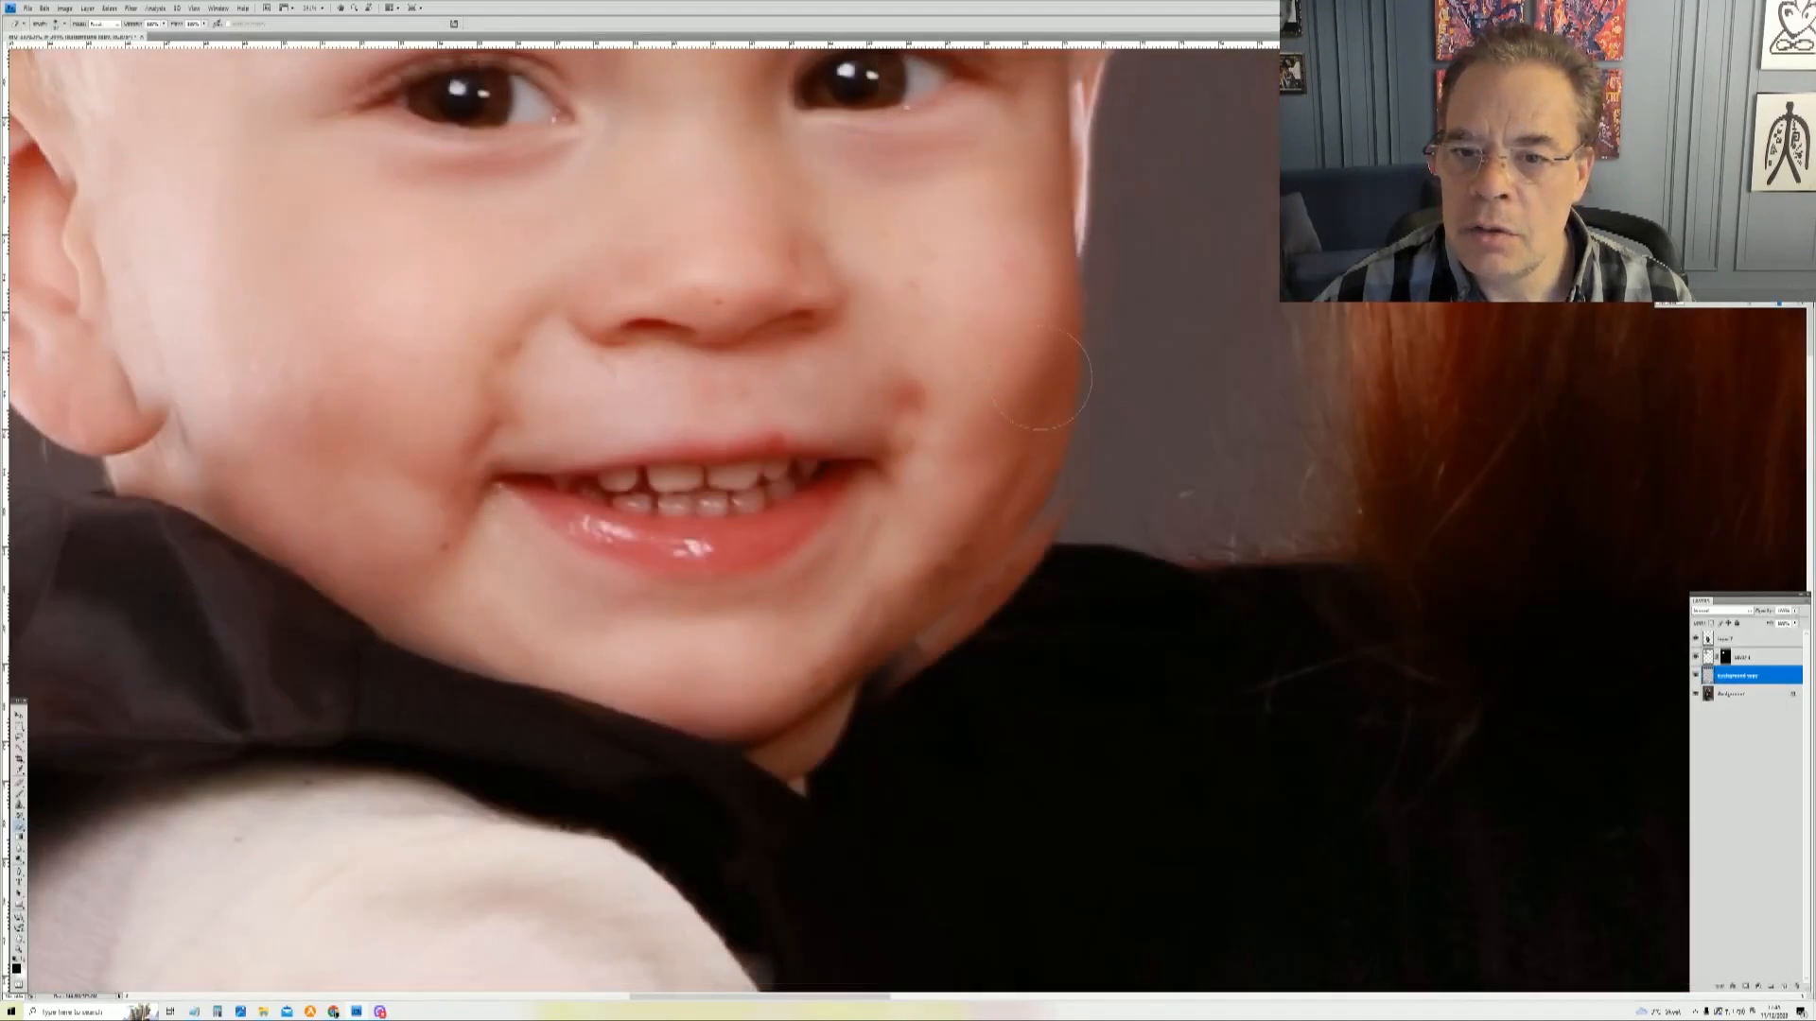
Step: Select the boy's head layer mask and paint along his cheek and jaw edge with a resized brush
right_click(1043, 379)
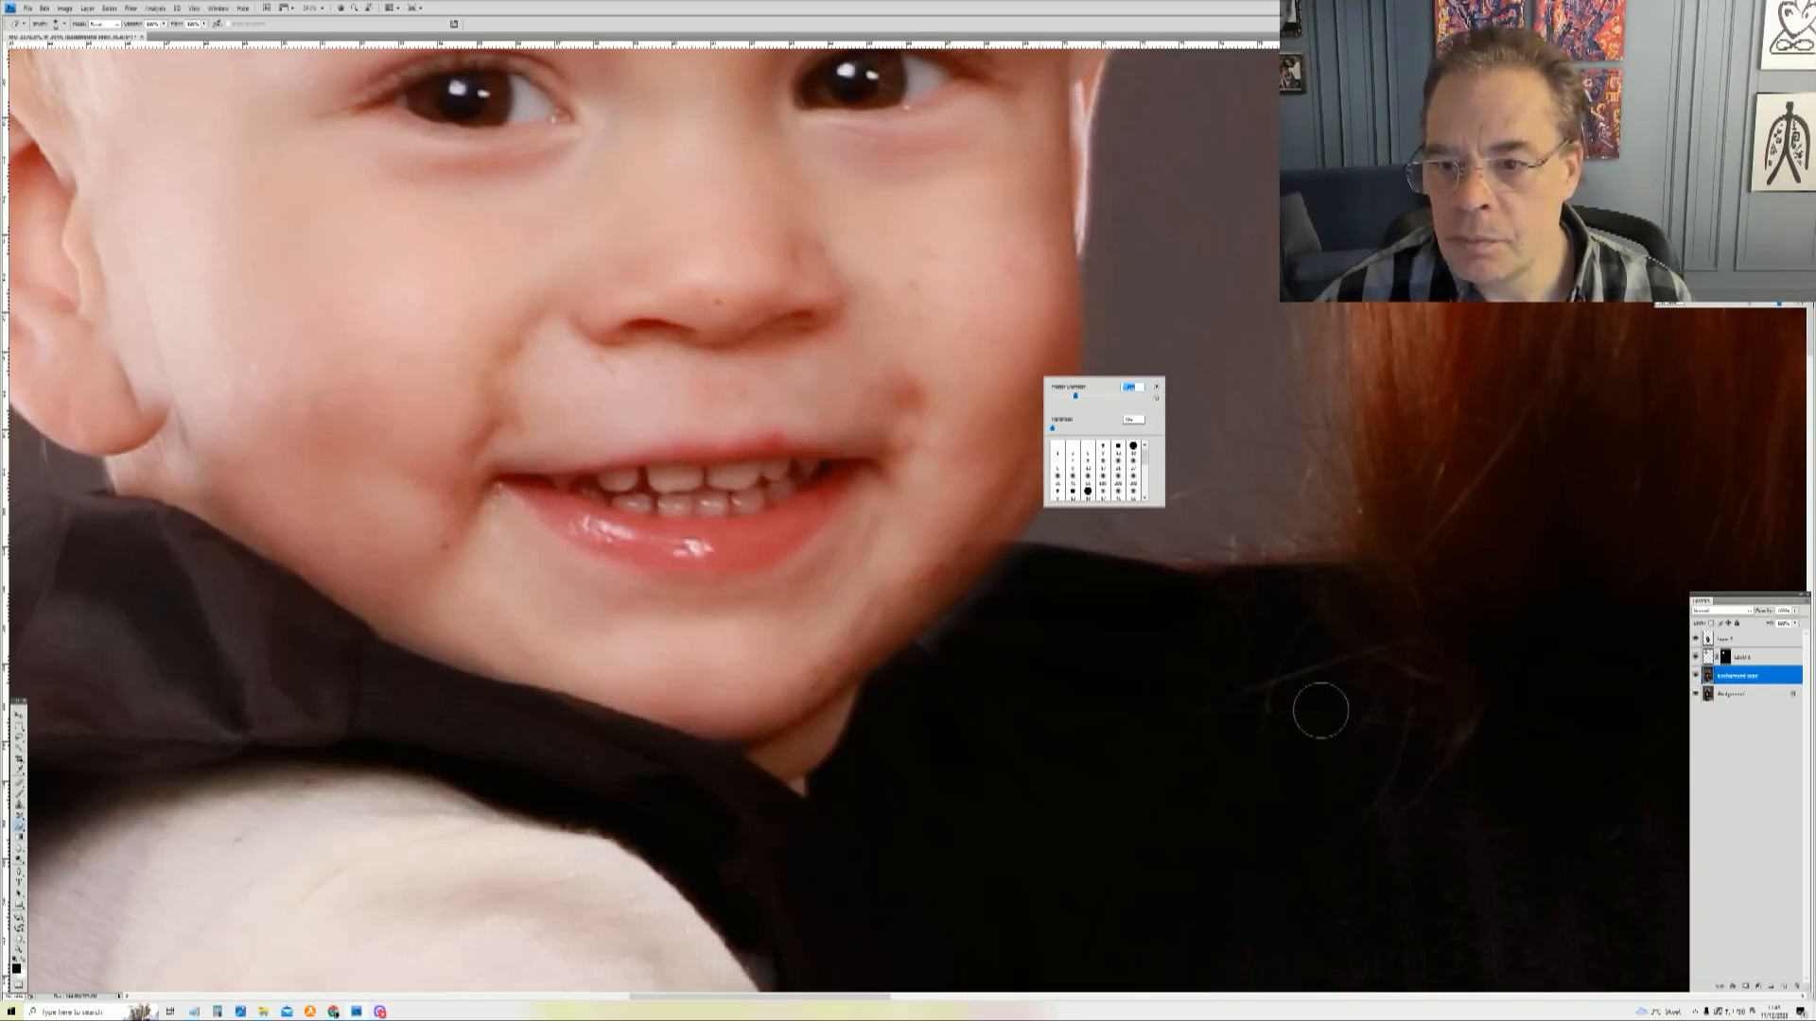
click(1073, 650)
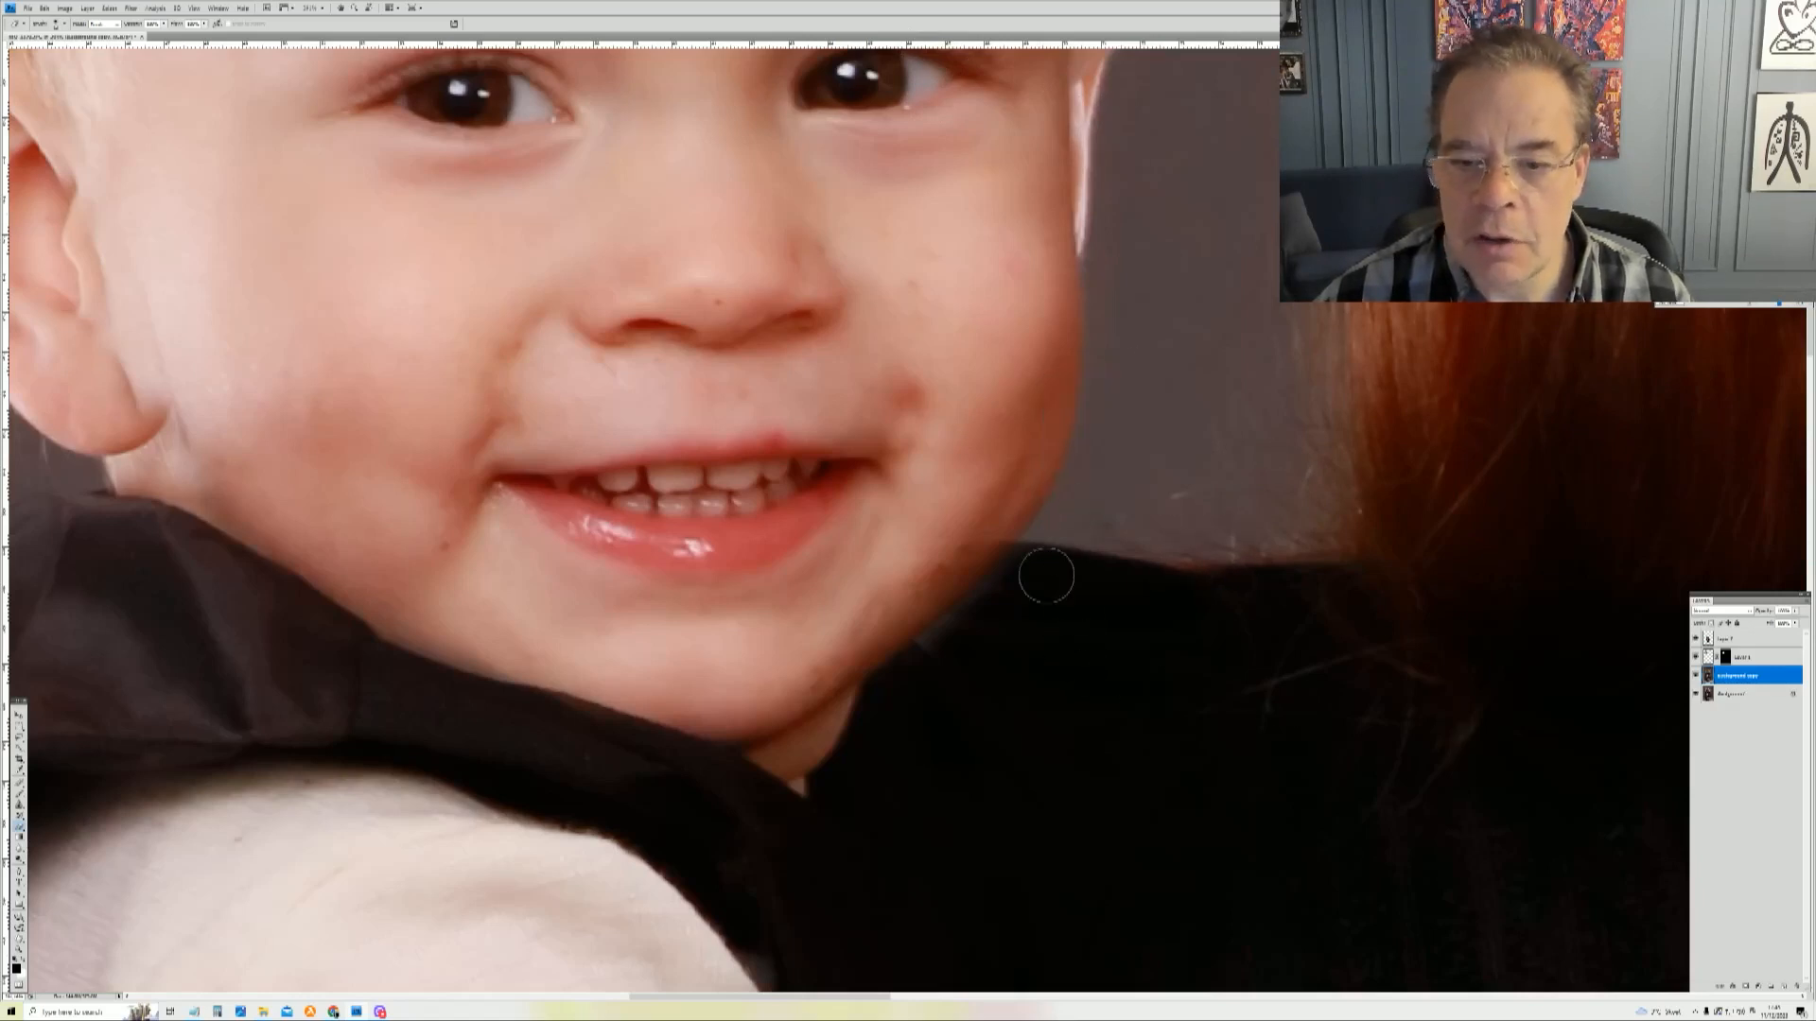
right_click(991, 624)
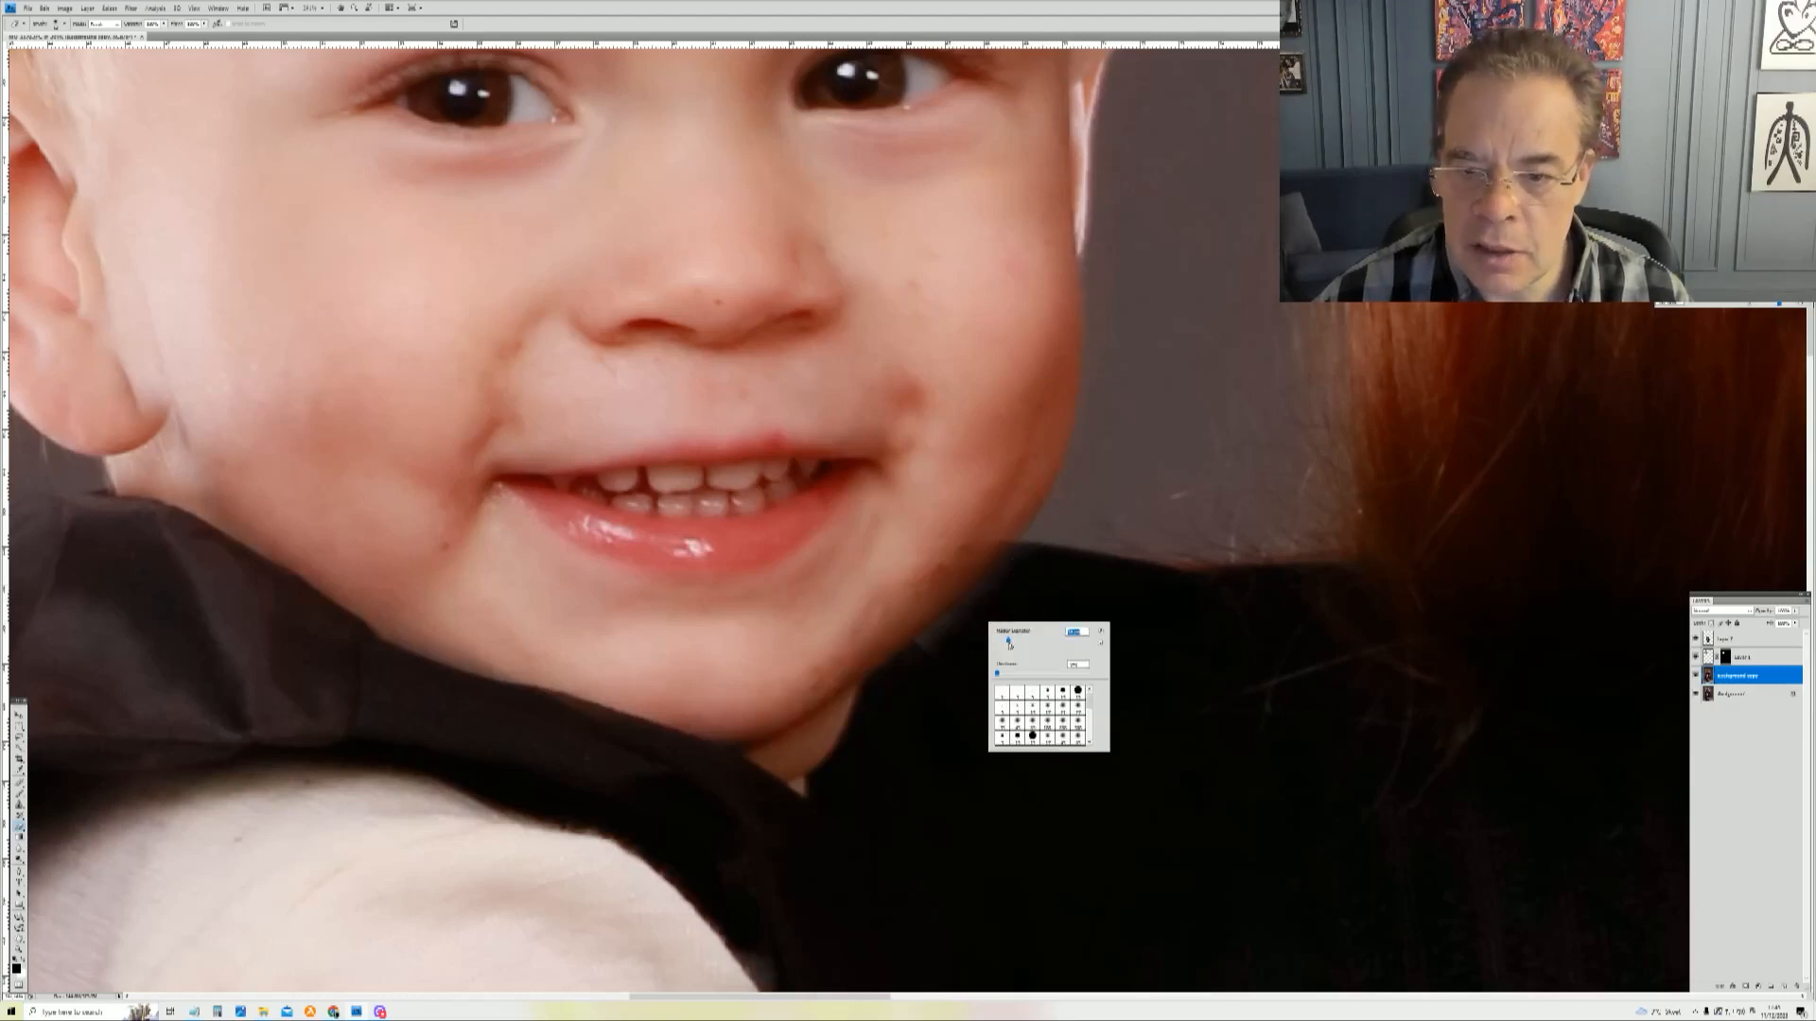
click(1725, 659)
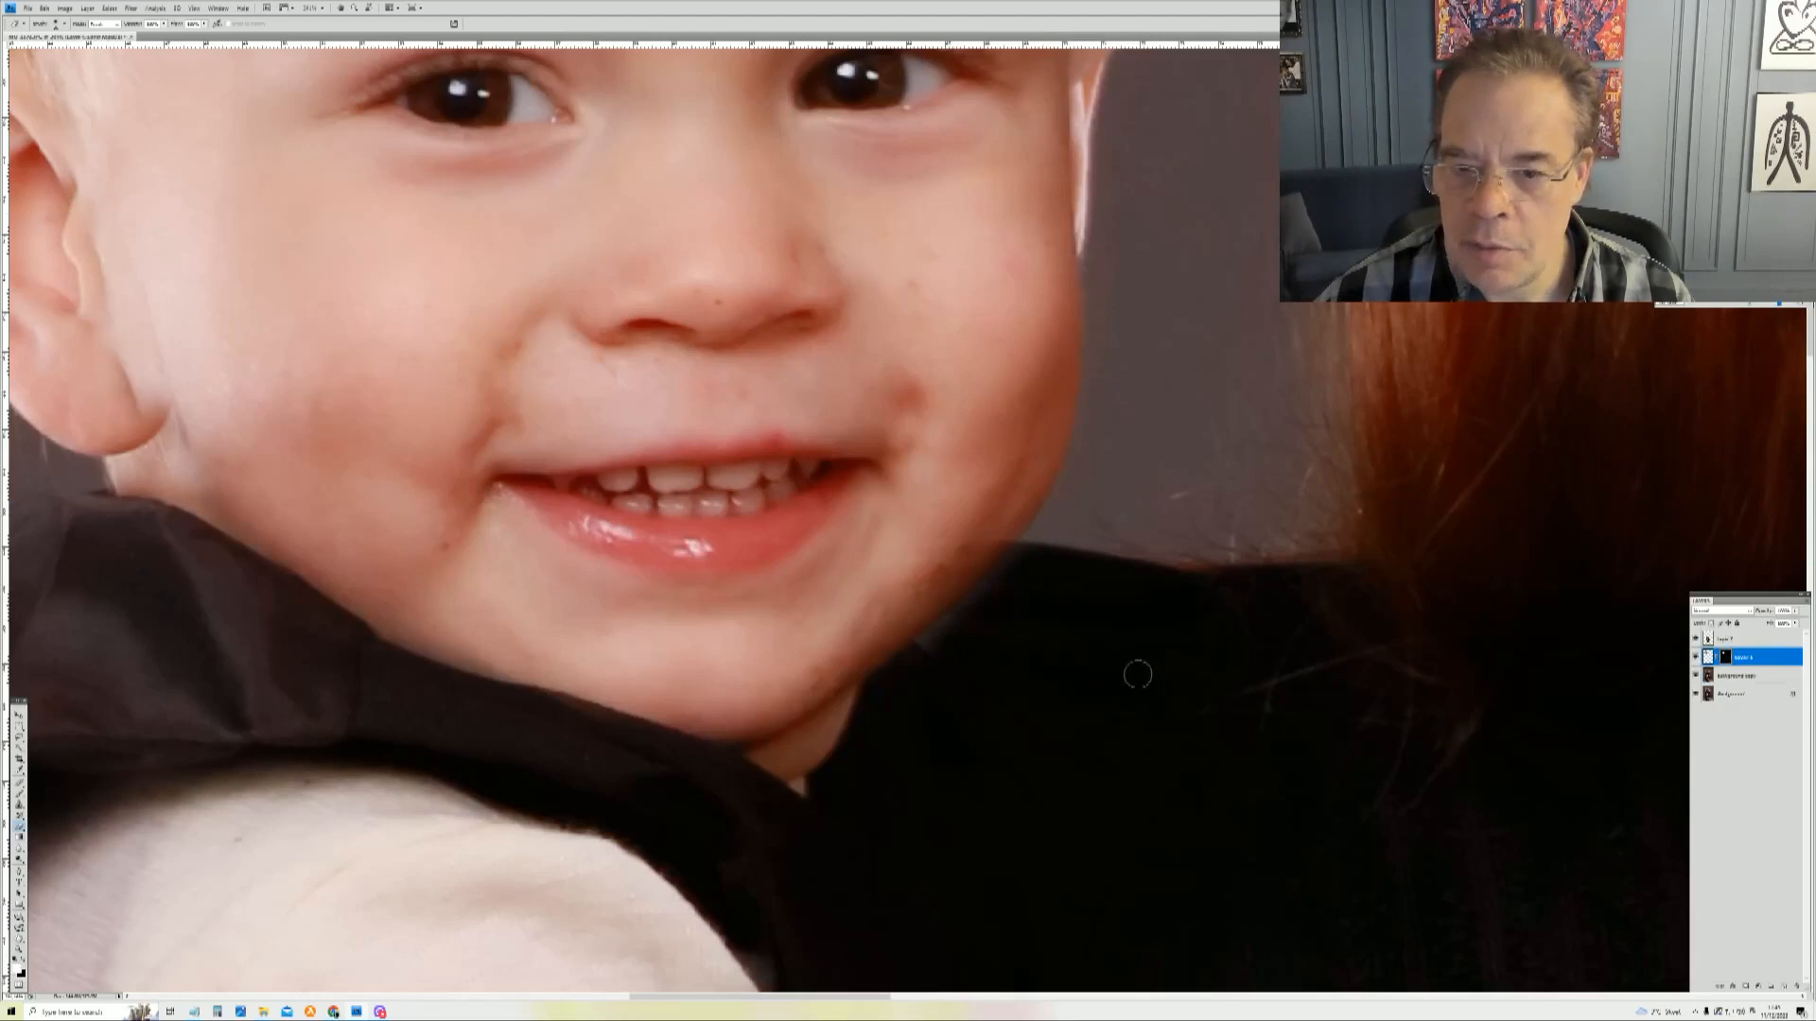
click(1710, 640)
click(1726, 659)
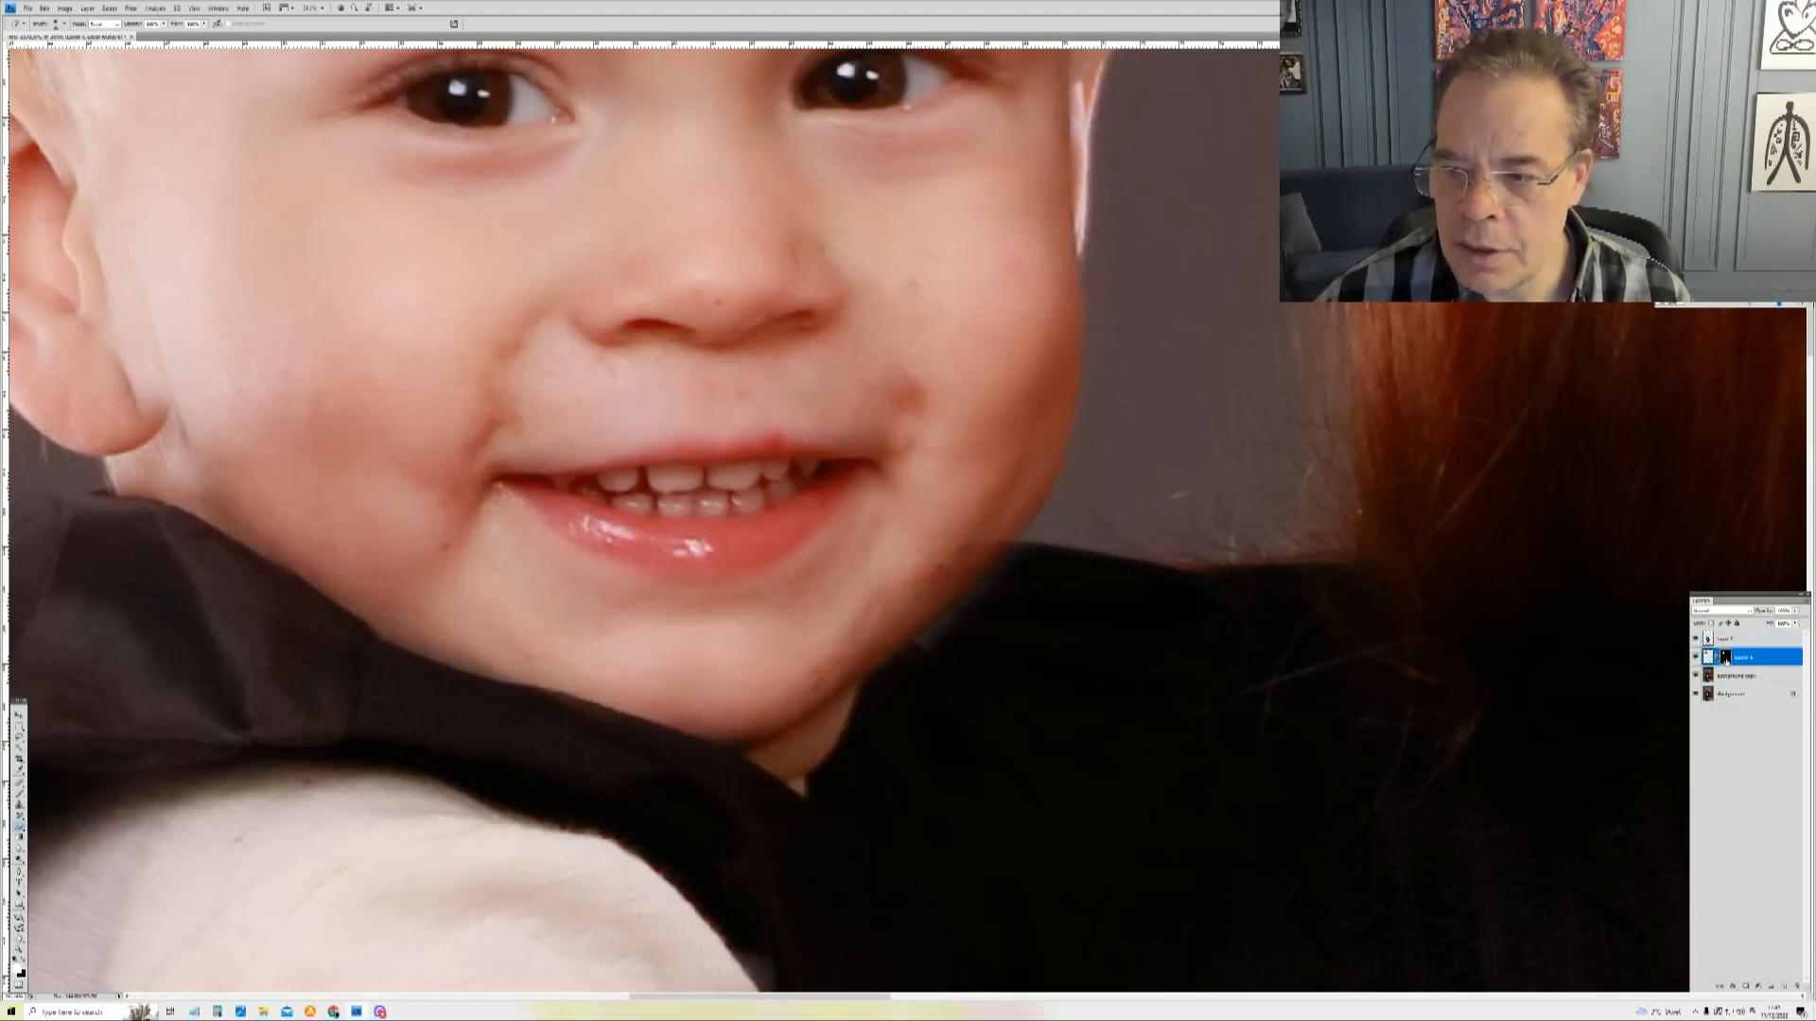
drag(889, 383, 969, 634)
drag(946, 516, 986, 605)
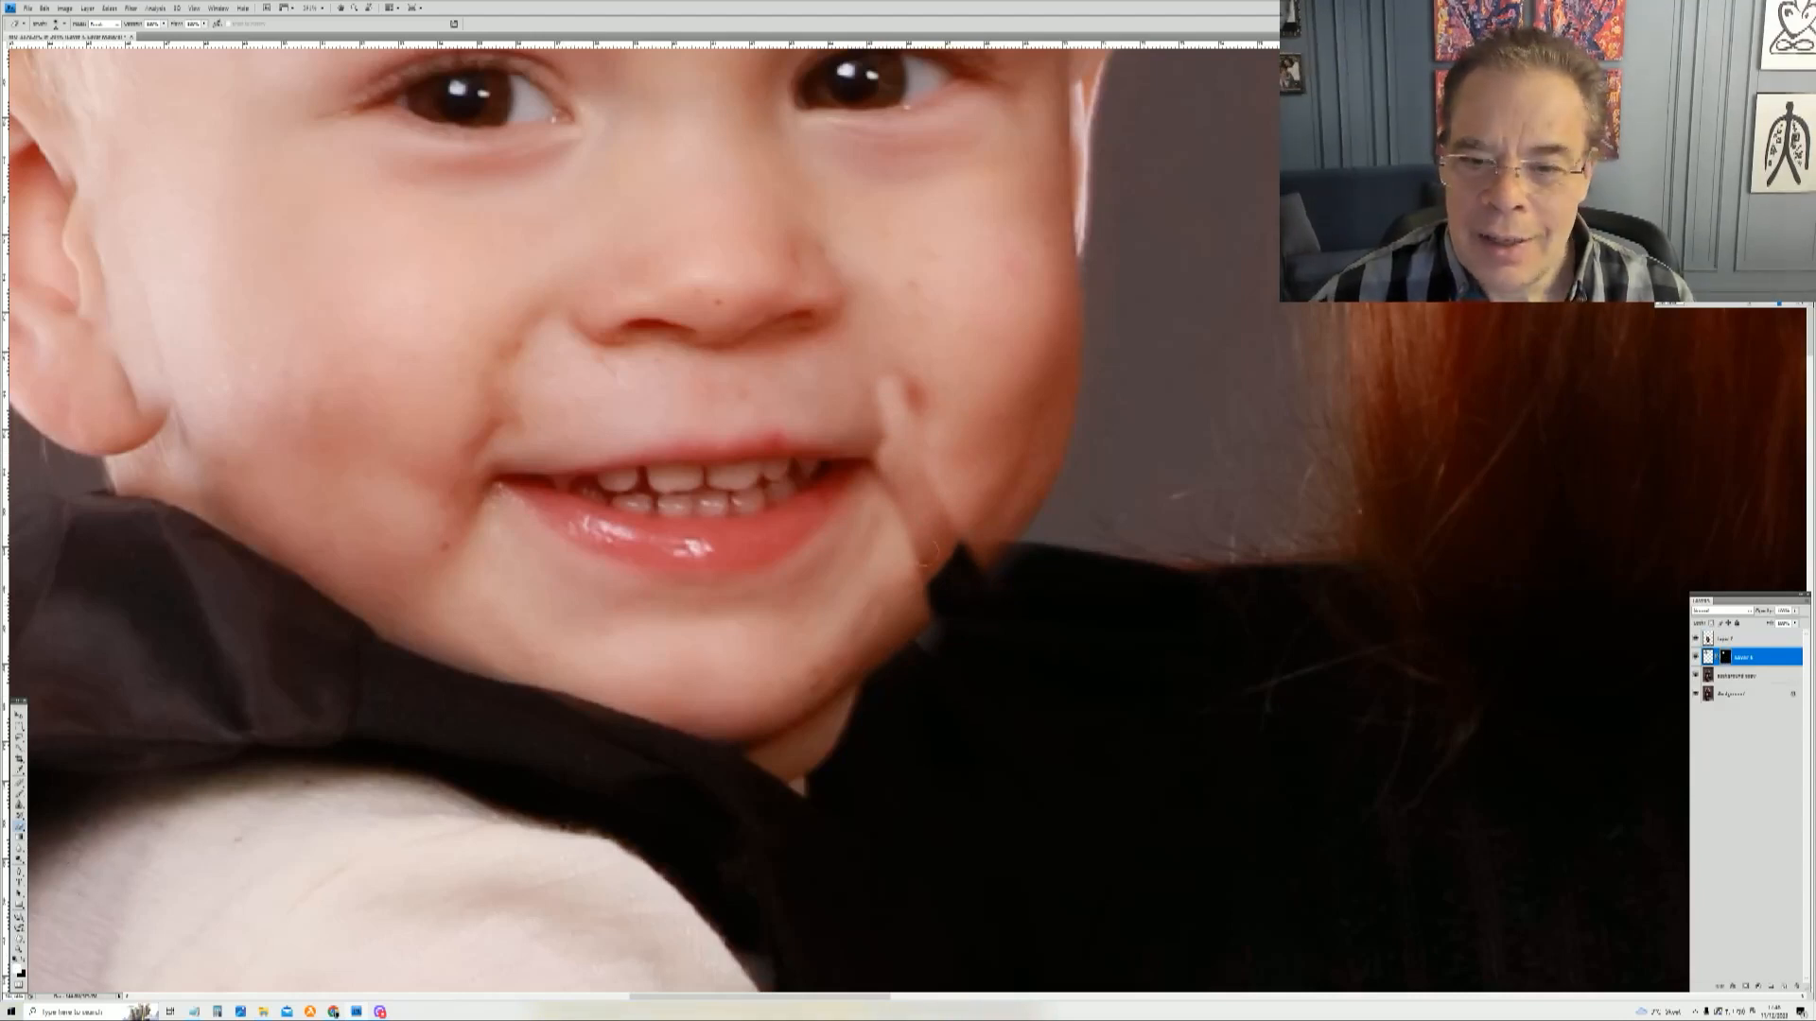
mouse_move(874, 484)
mouse_down()
mouse_move(940, 640)
mouse_move(925, 687)
mouse_move(872, 610)
mouse_move(894, 645)
mouse_move(864, 623)
mouse_move(888, 685)
mouse_move(879, 584)
mouse_move(1020, 616)
mouse_move(923, 456)
mouse_move(1027, 611)
mouse_move(939, 490)
mouse_up()
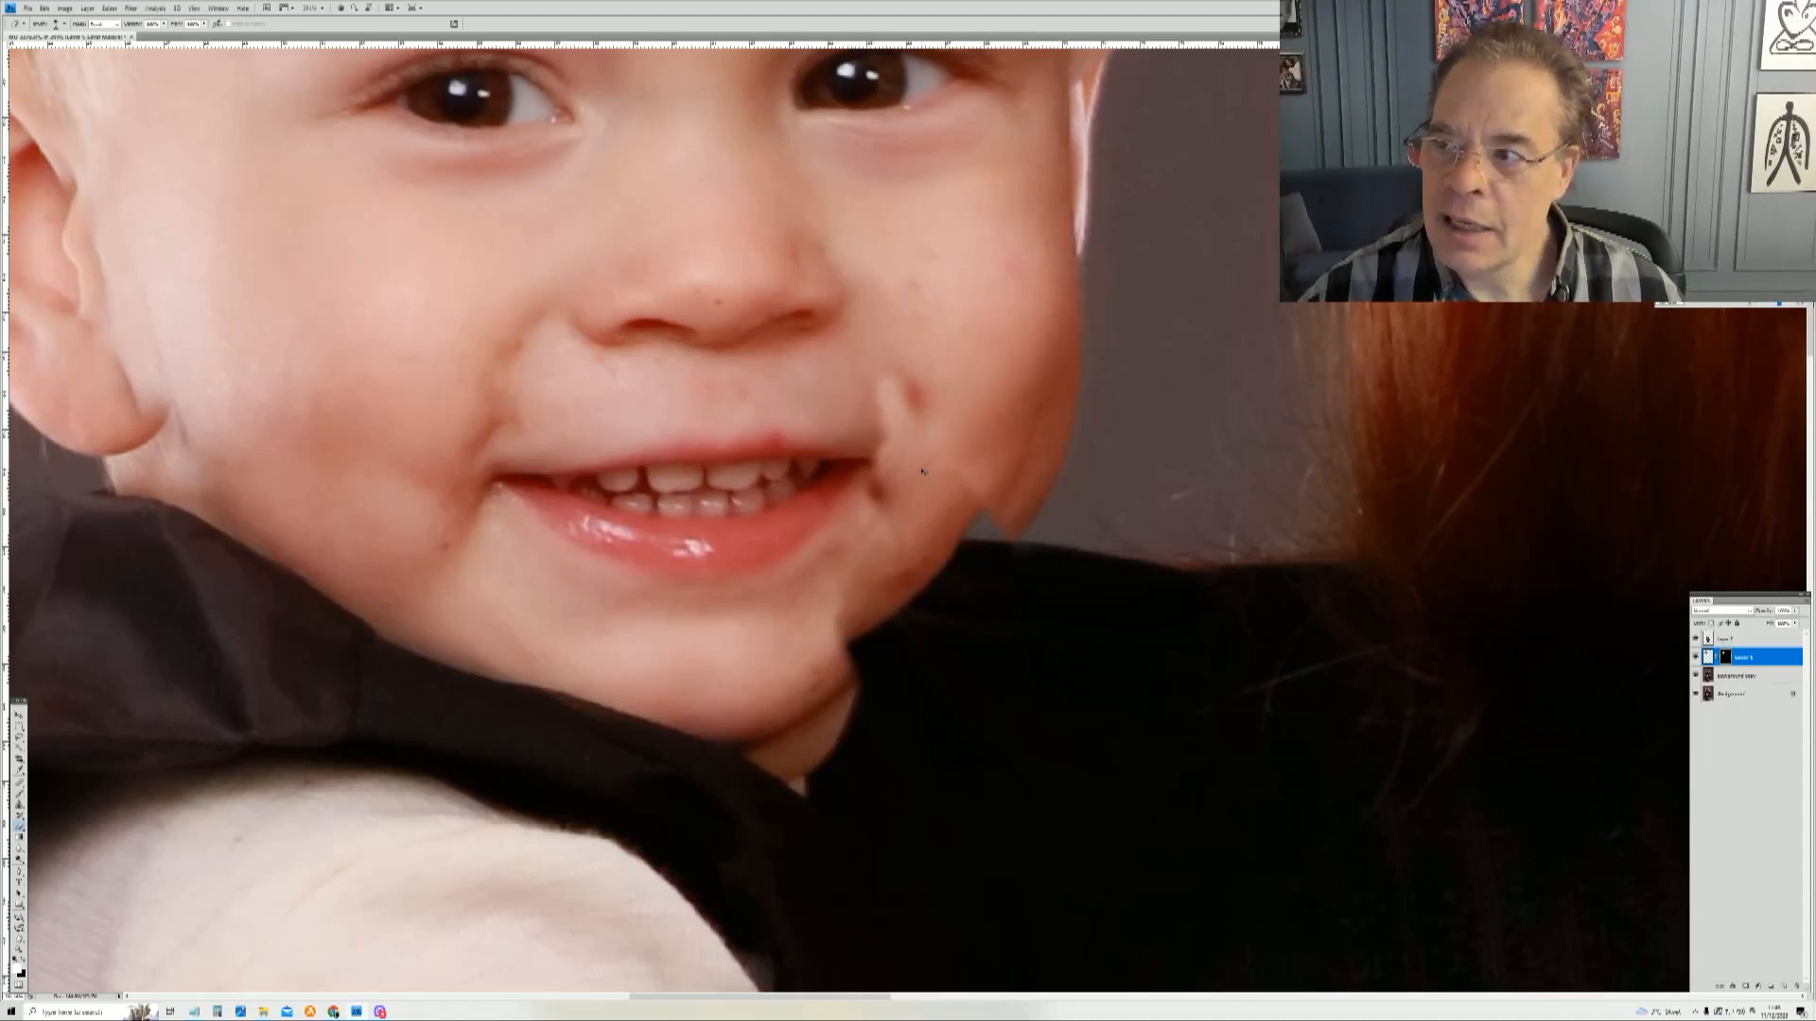
drag(923, 471, 1112, 452)
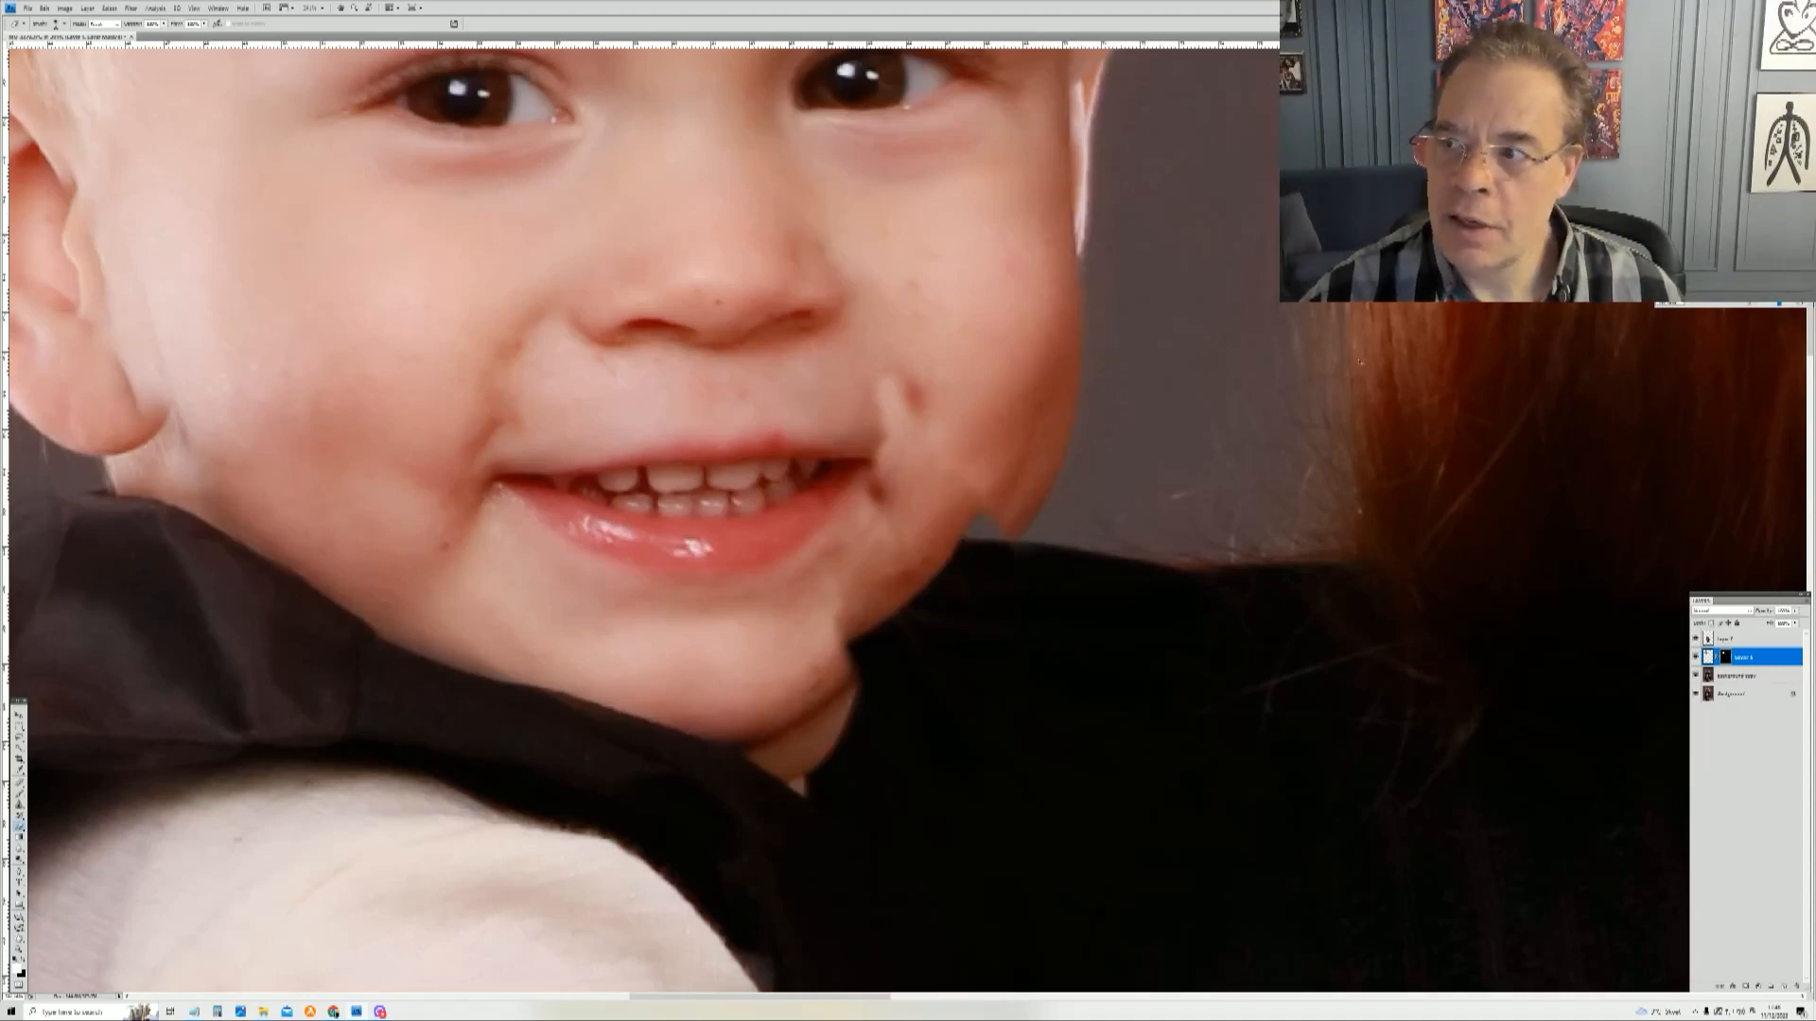
Step: Undo the last several brush strokes on the mask
key(ctrl+z)
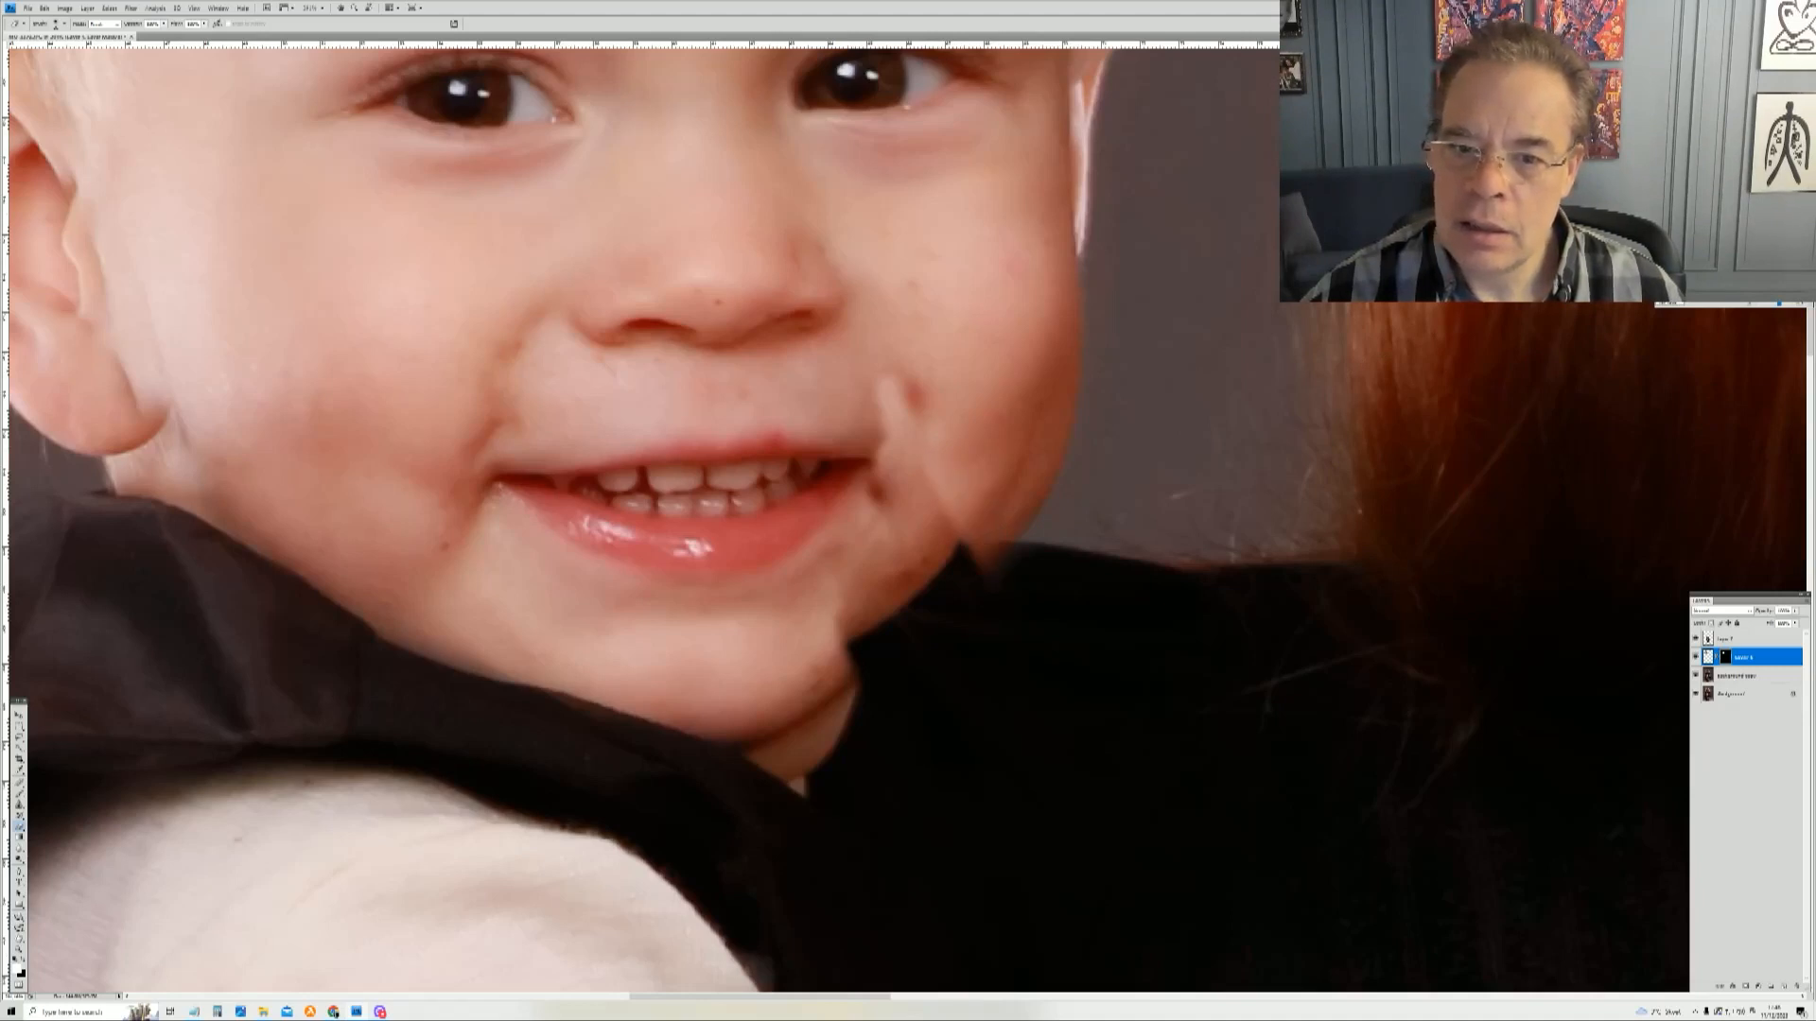
key(ctrl+z)
key(ctrl+z)
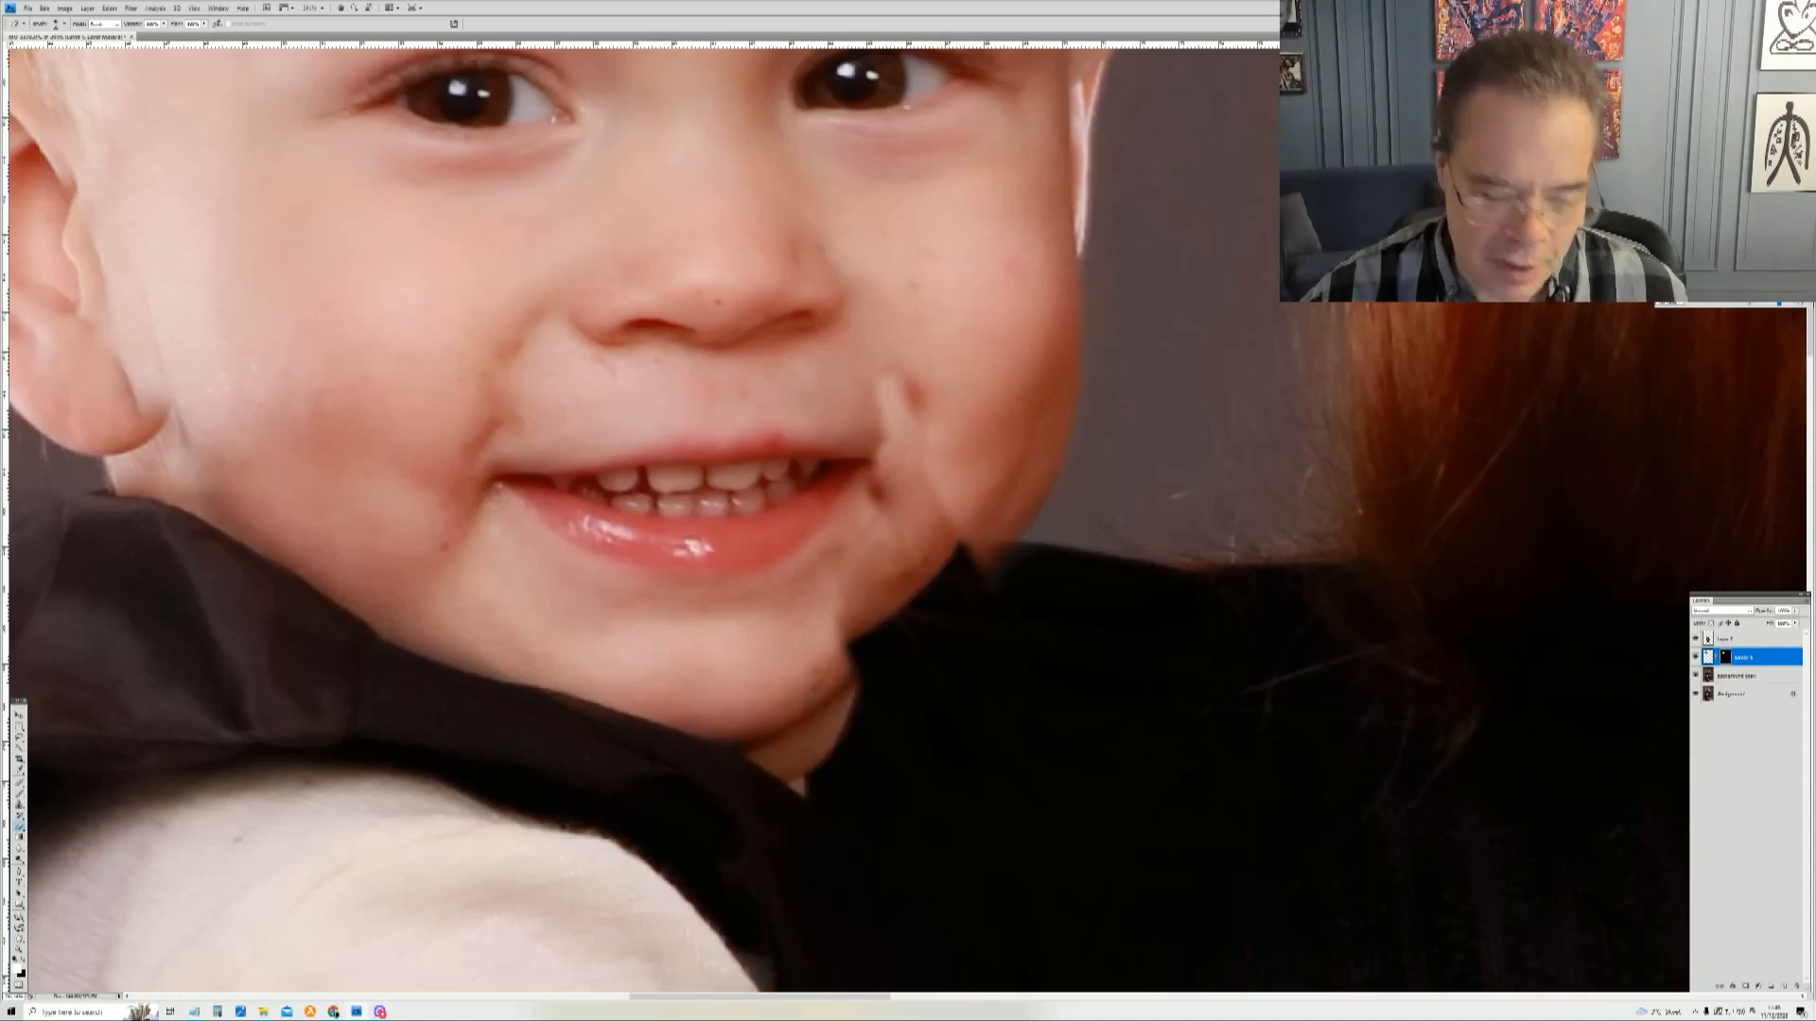
key(ctrl+z)
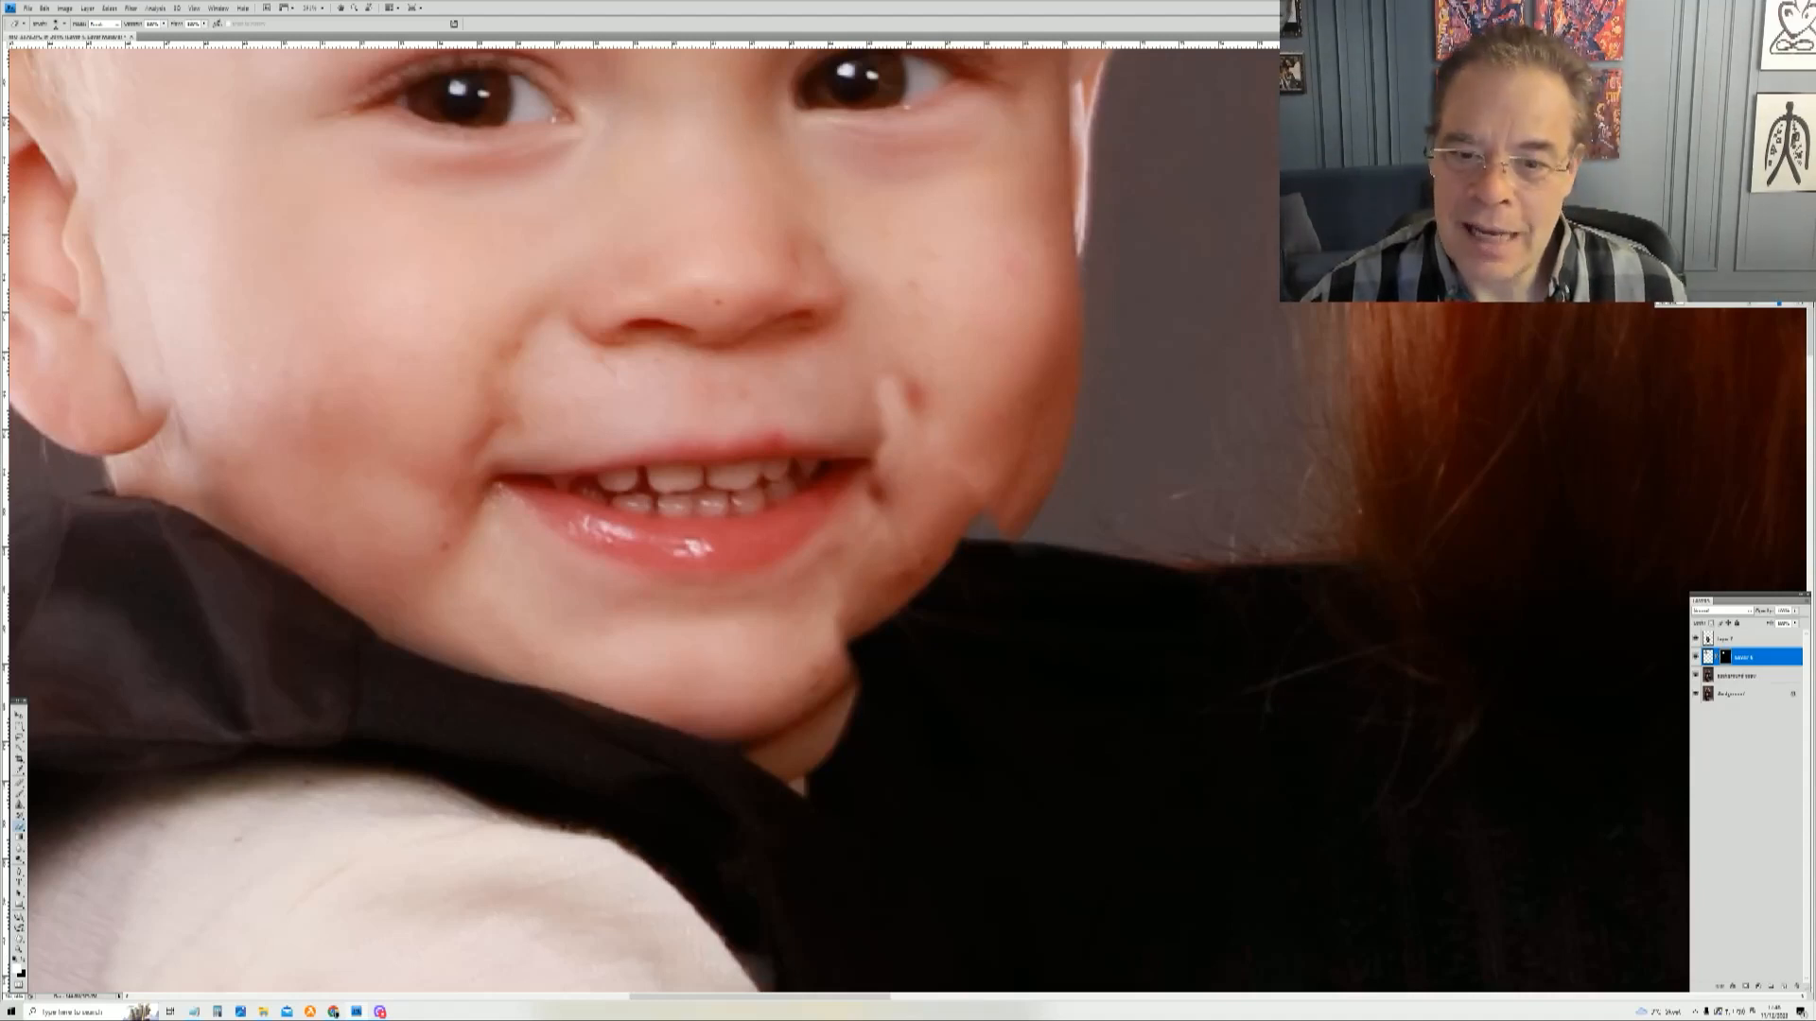
key(ctrl+z)
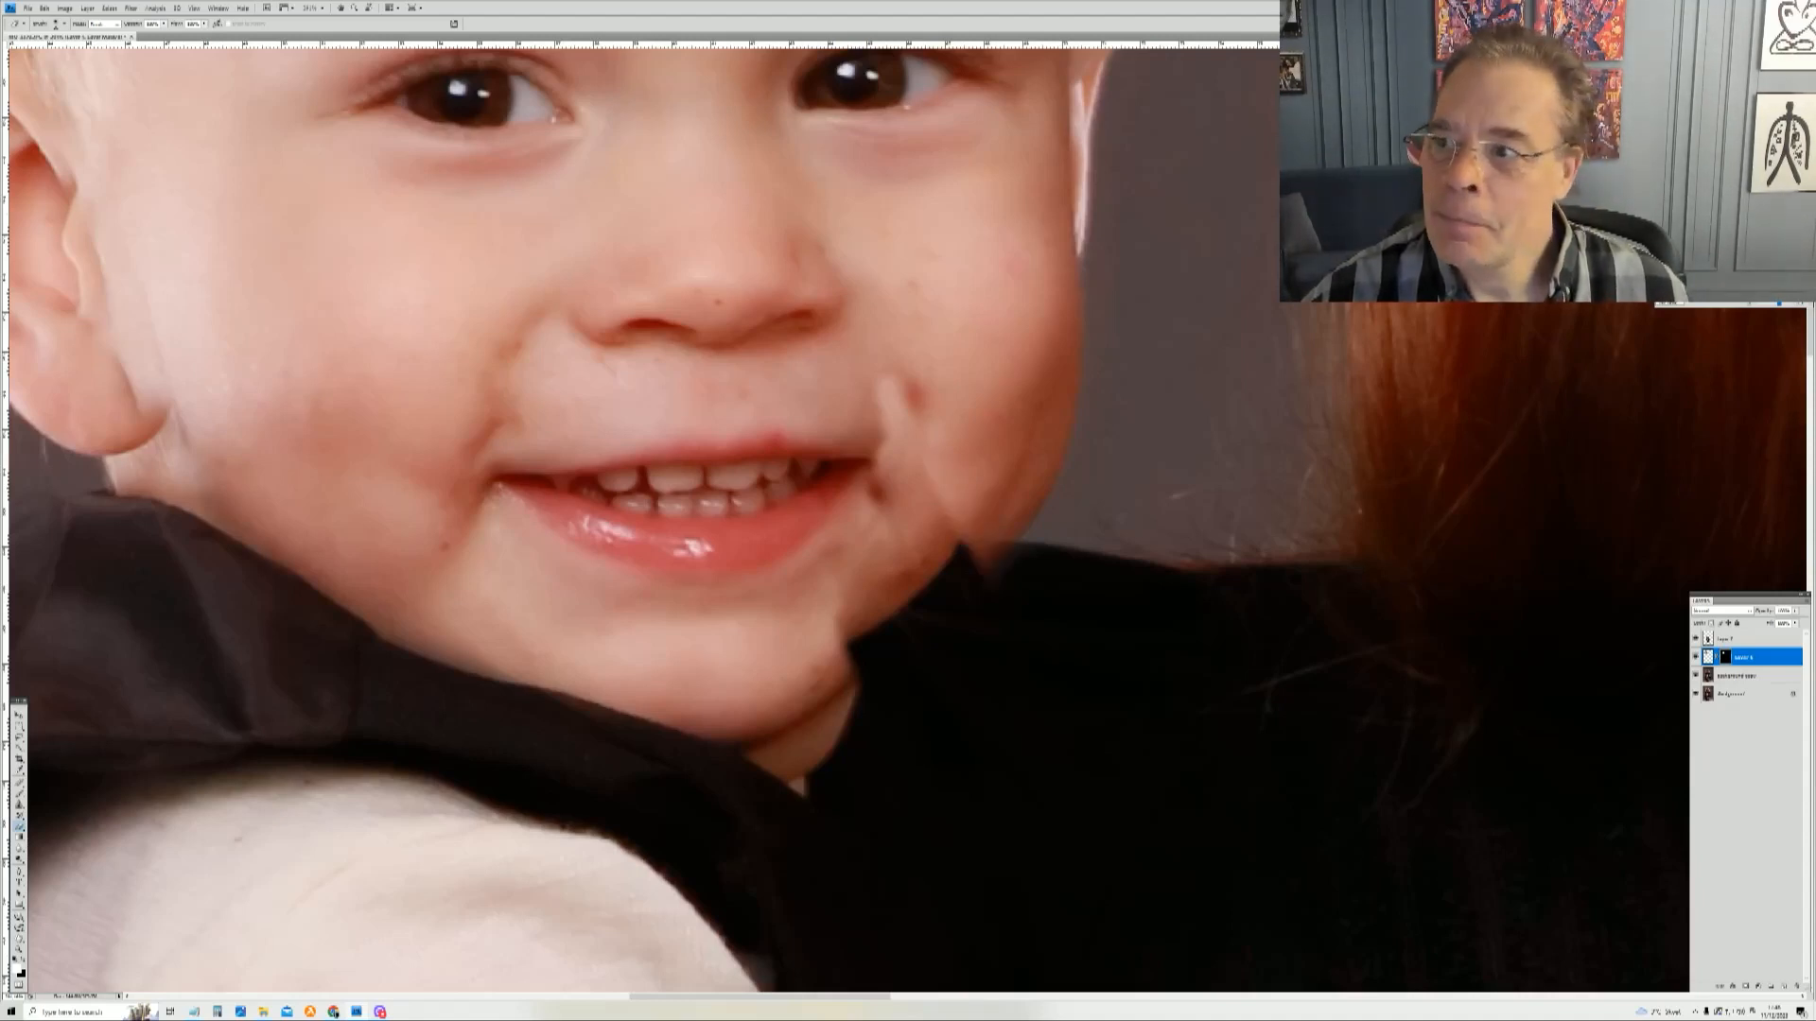
key(ctrl+z)
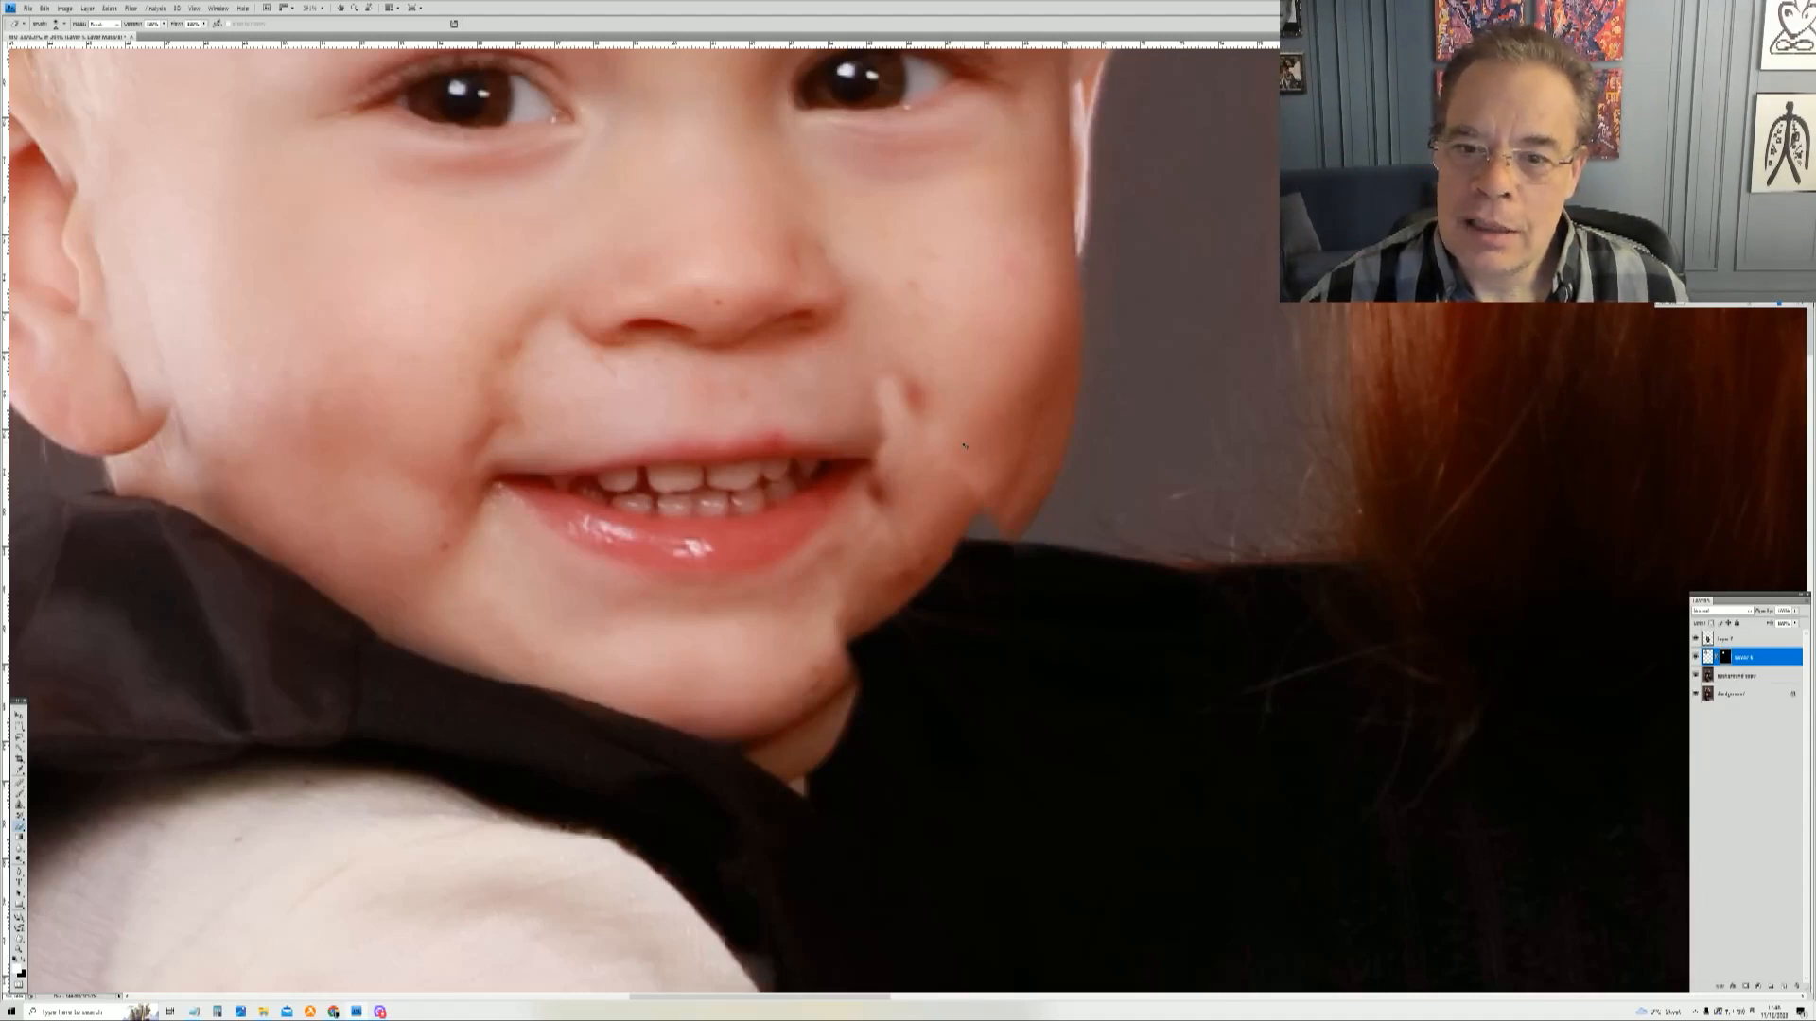
Step: Revert the document history back to the Liquify state, discarding the later mask brush strokes
key(ctrl+z)
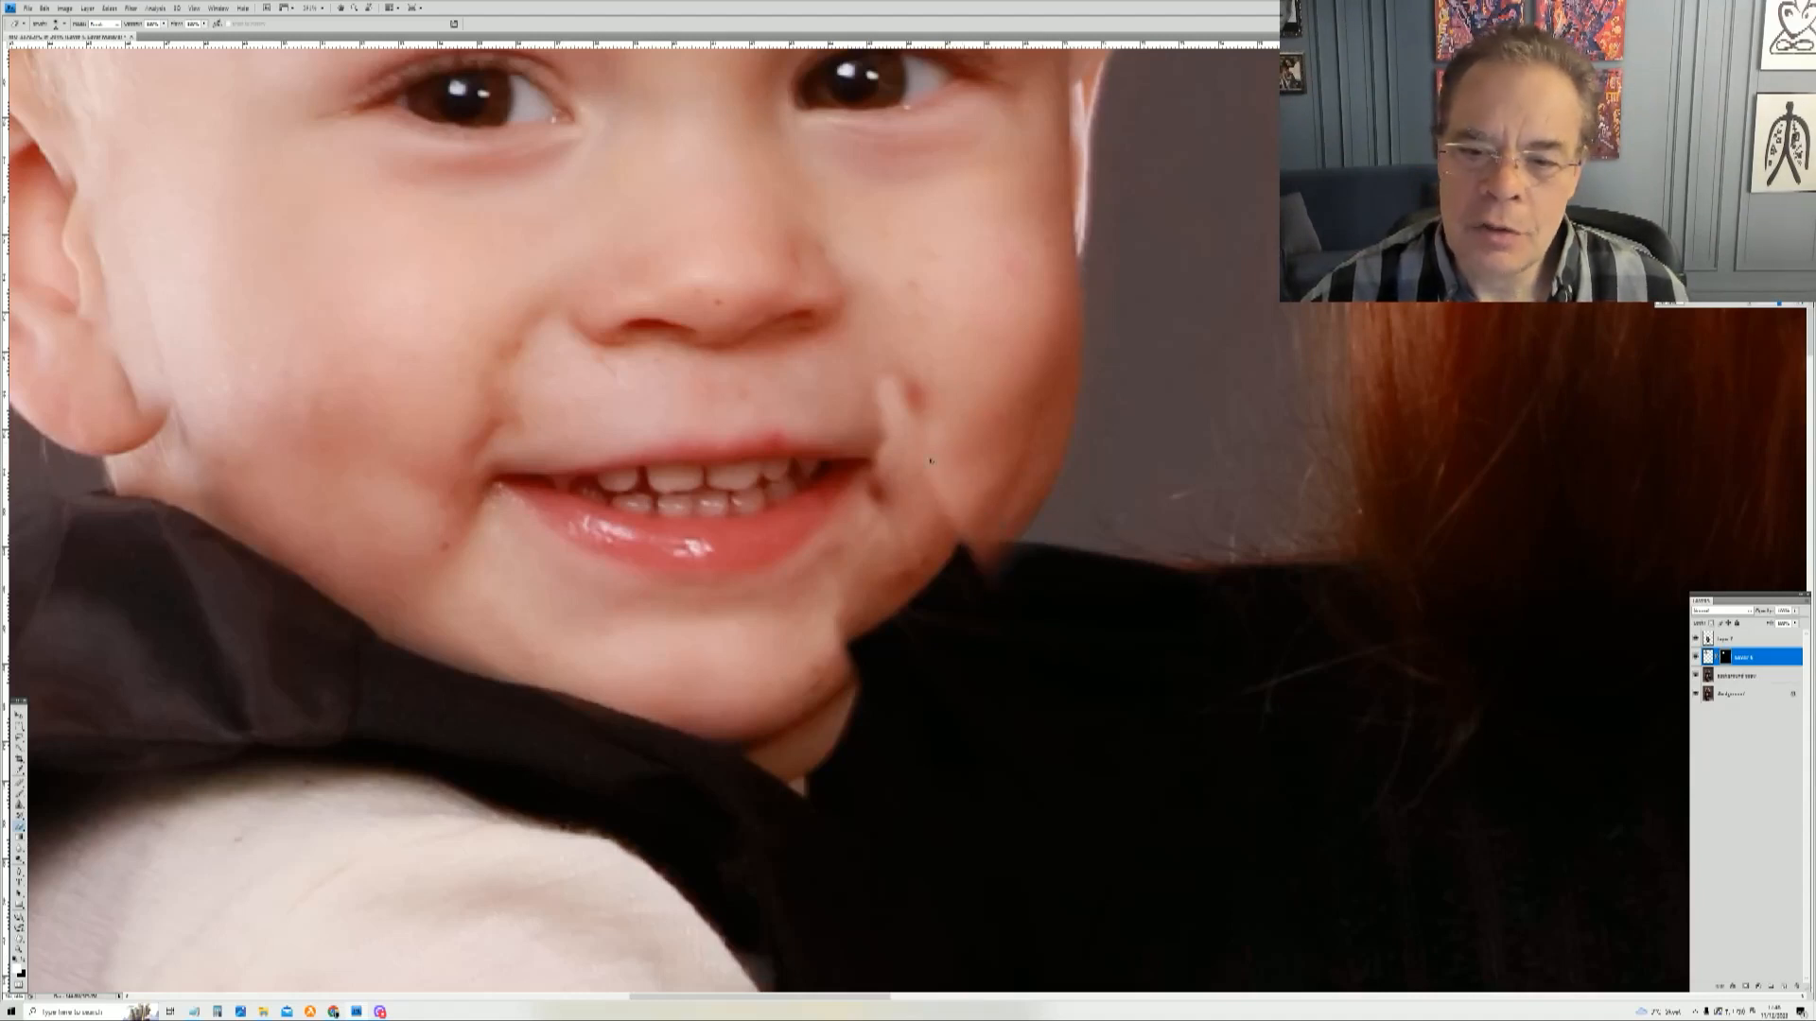
key(ctrl+z)
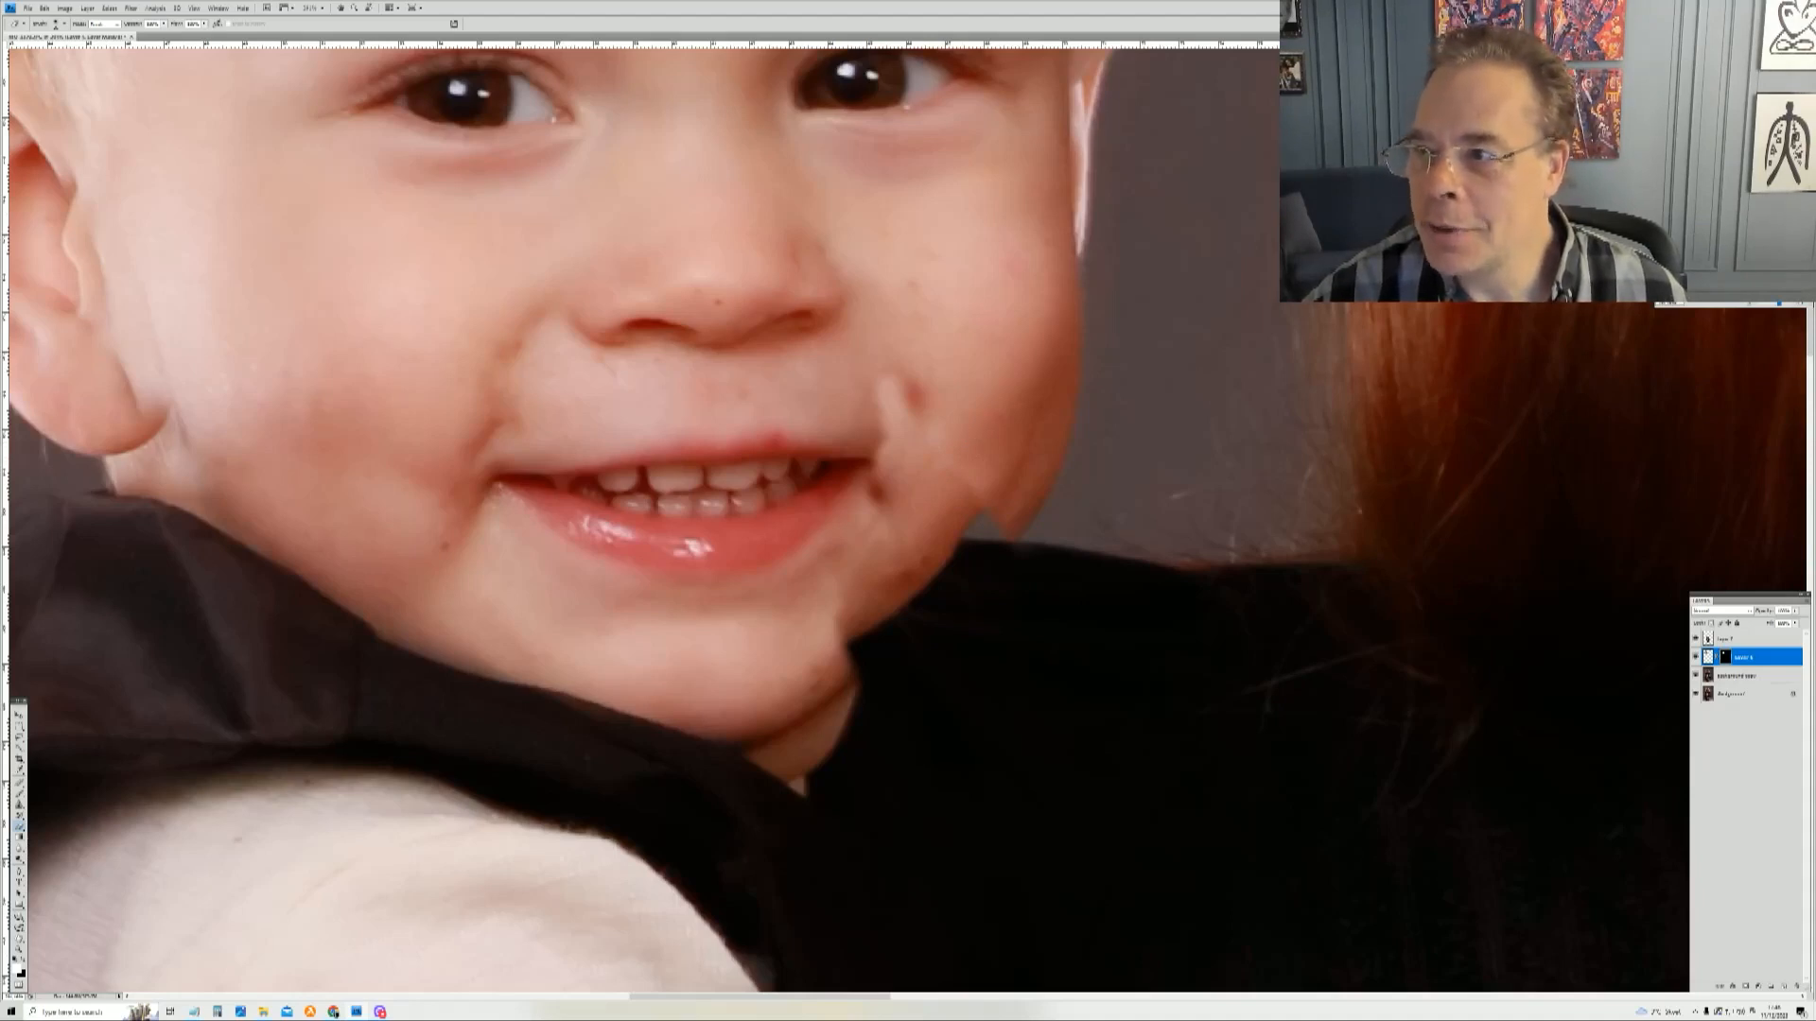
mouse_move(1675, 348)
mouse_down()
mouse_move(1671, 382)
mouse_move(1690, 351)
mouse_up()
drag(1759, 414, 1778, 458)
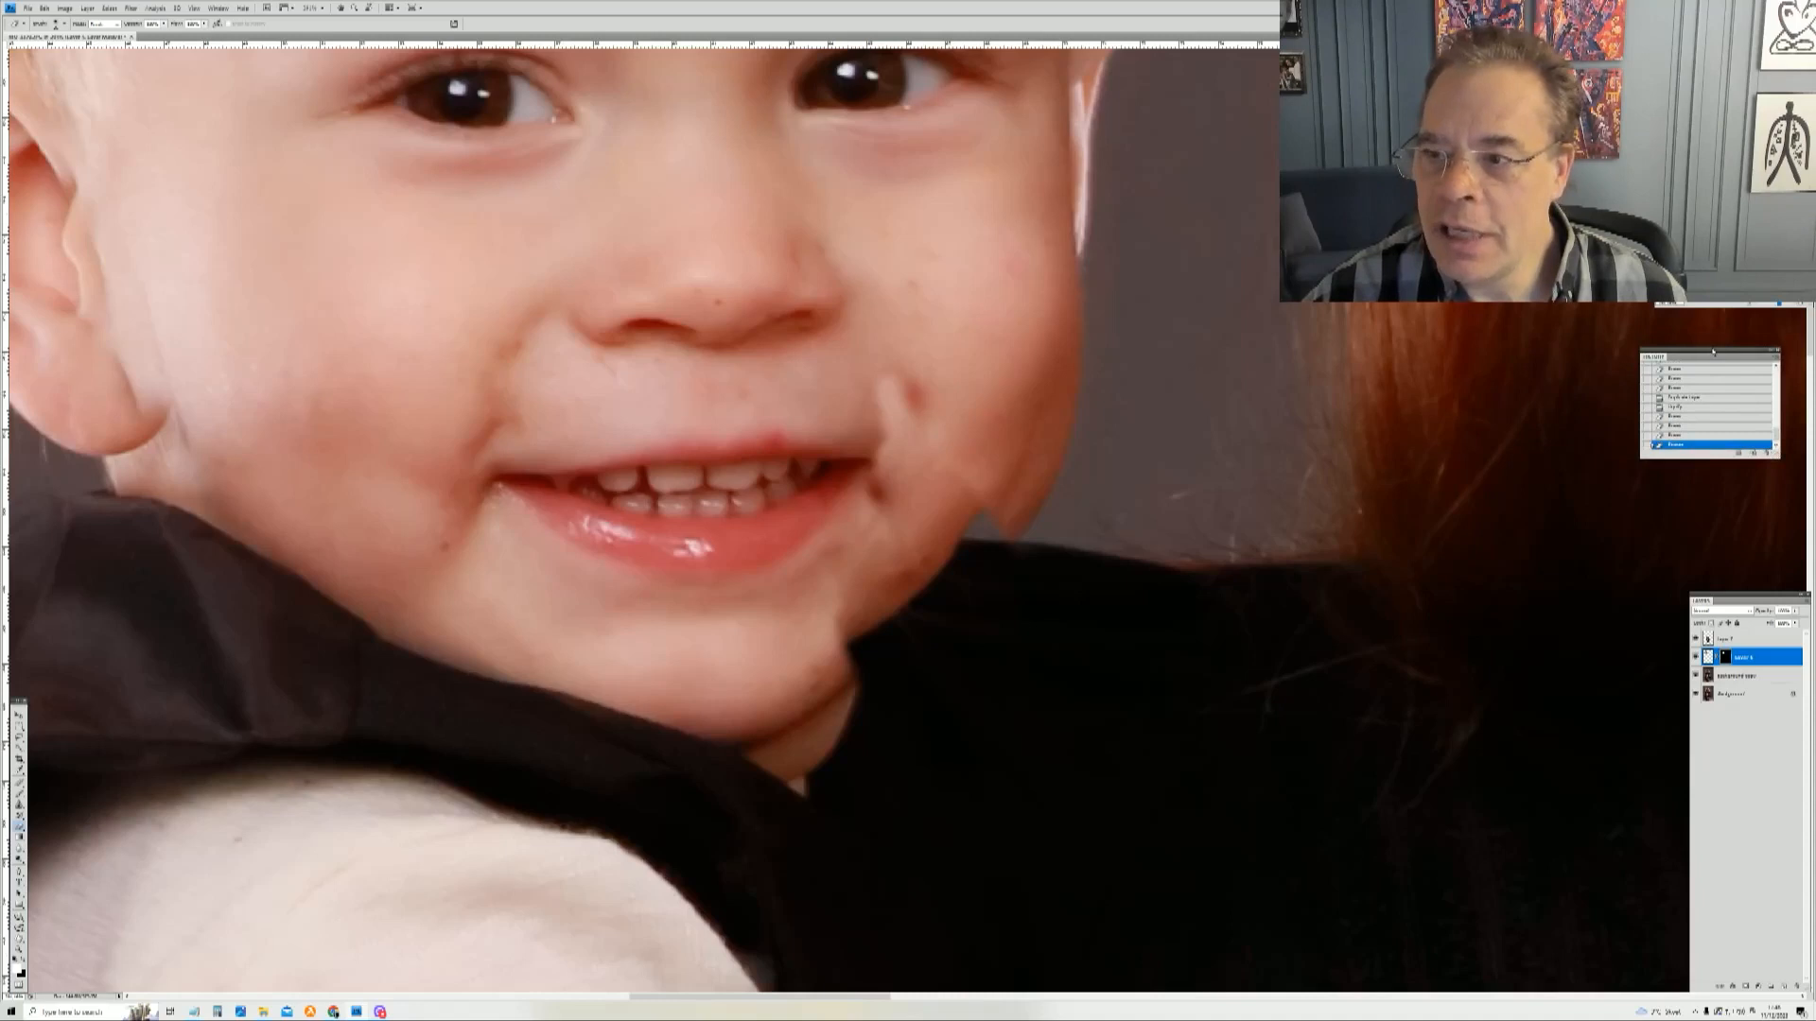
drag(1708, 354, 1729, 346)
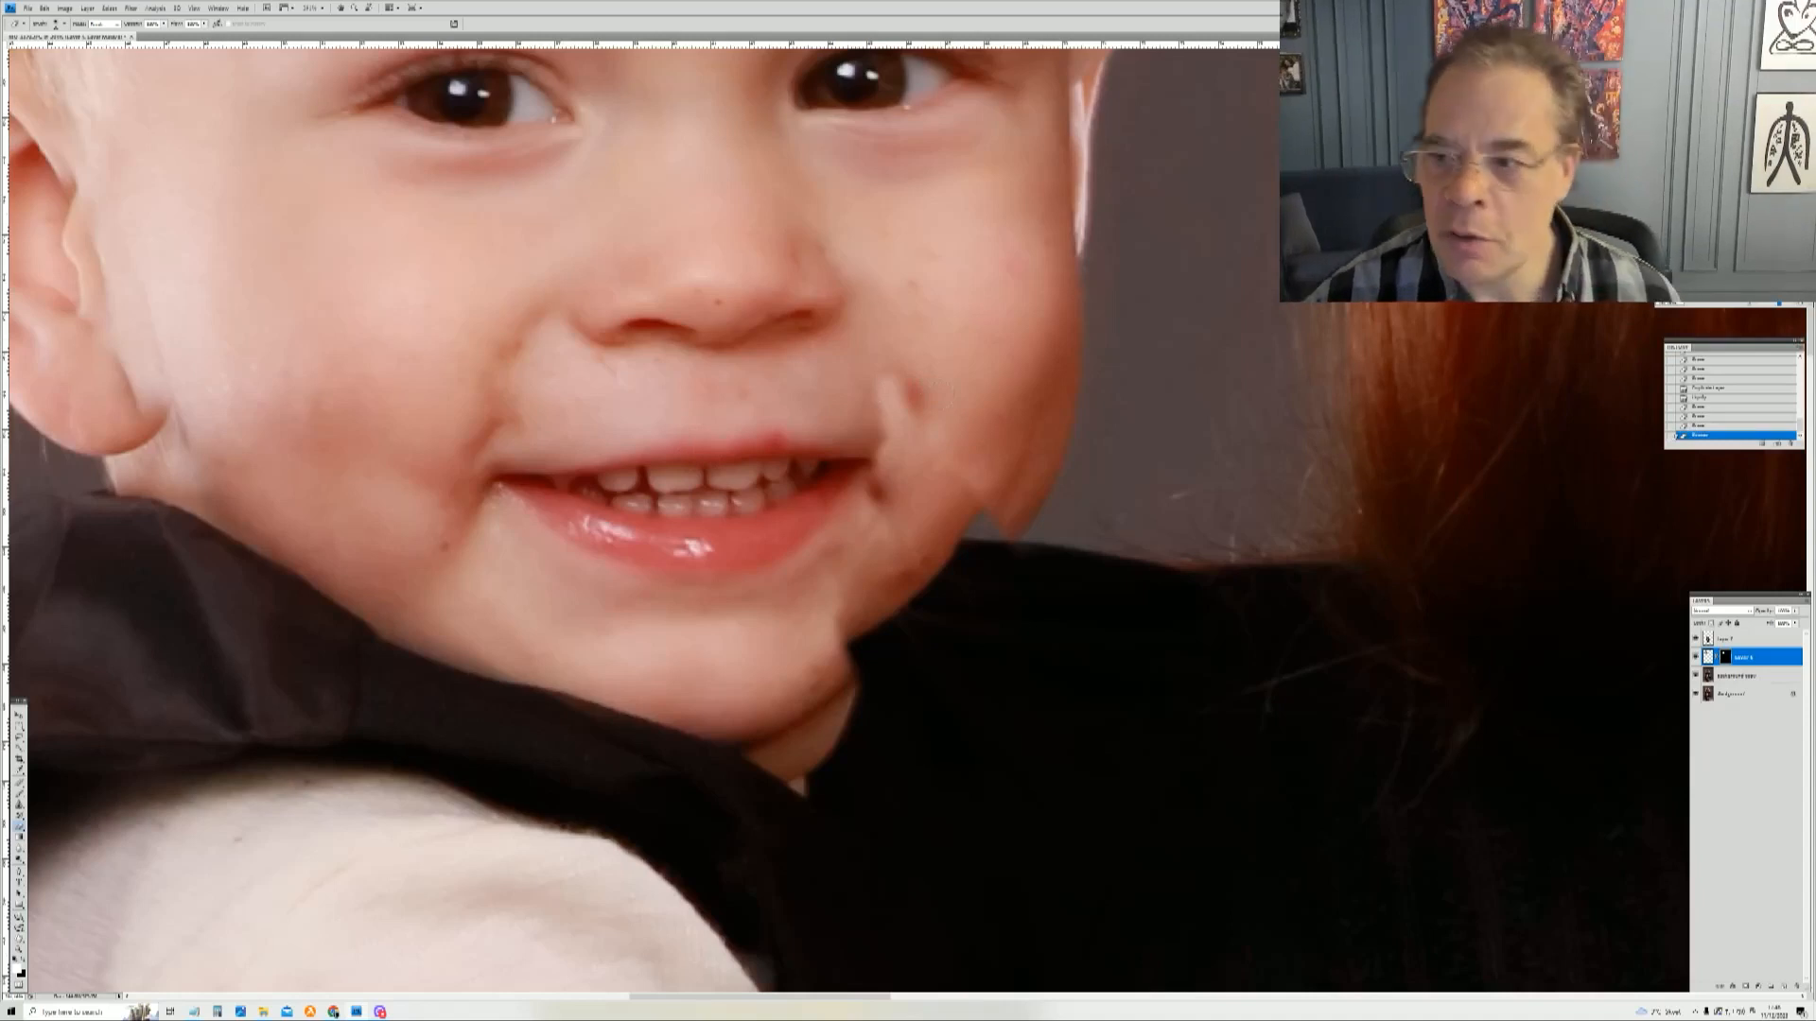
click(1700, 399)
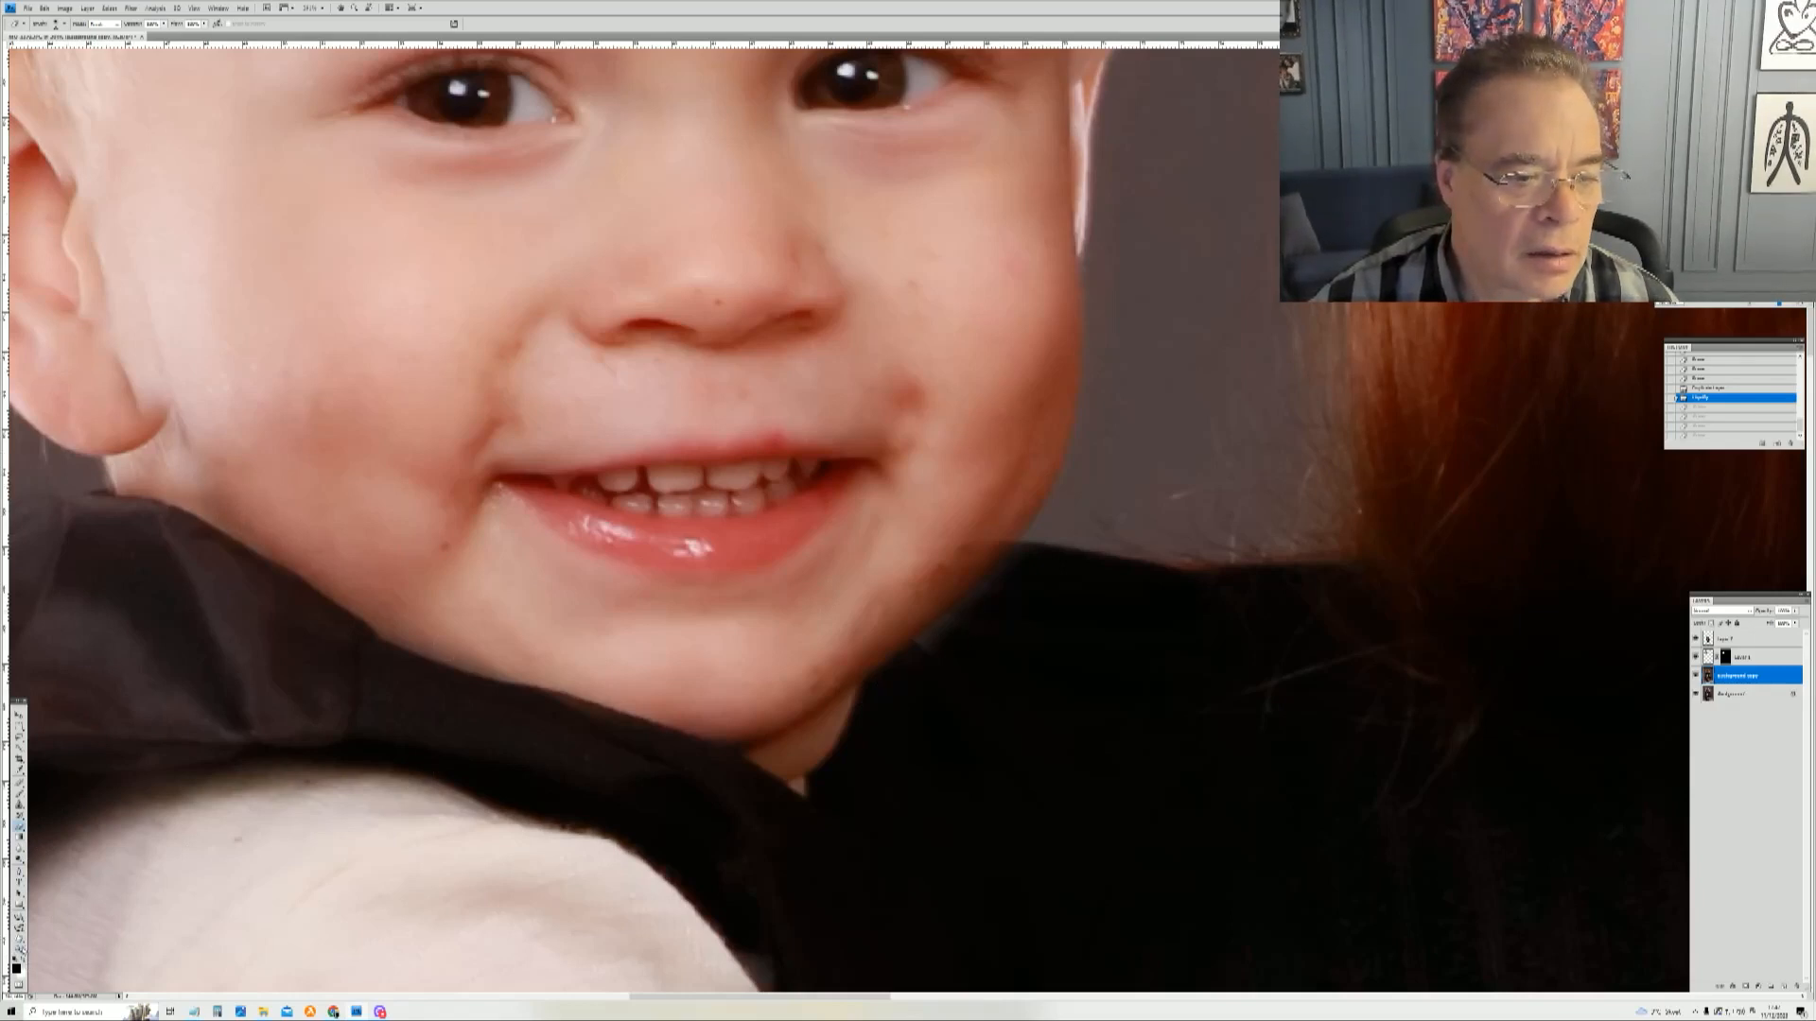
key(z)
drag(769, 462, 1184, 749)
right_click(847, 481)
click(898, 494)
drag(785, 502, 955, 613)
drag(866, 477, 1319, 783)
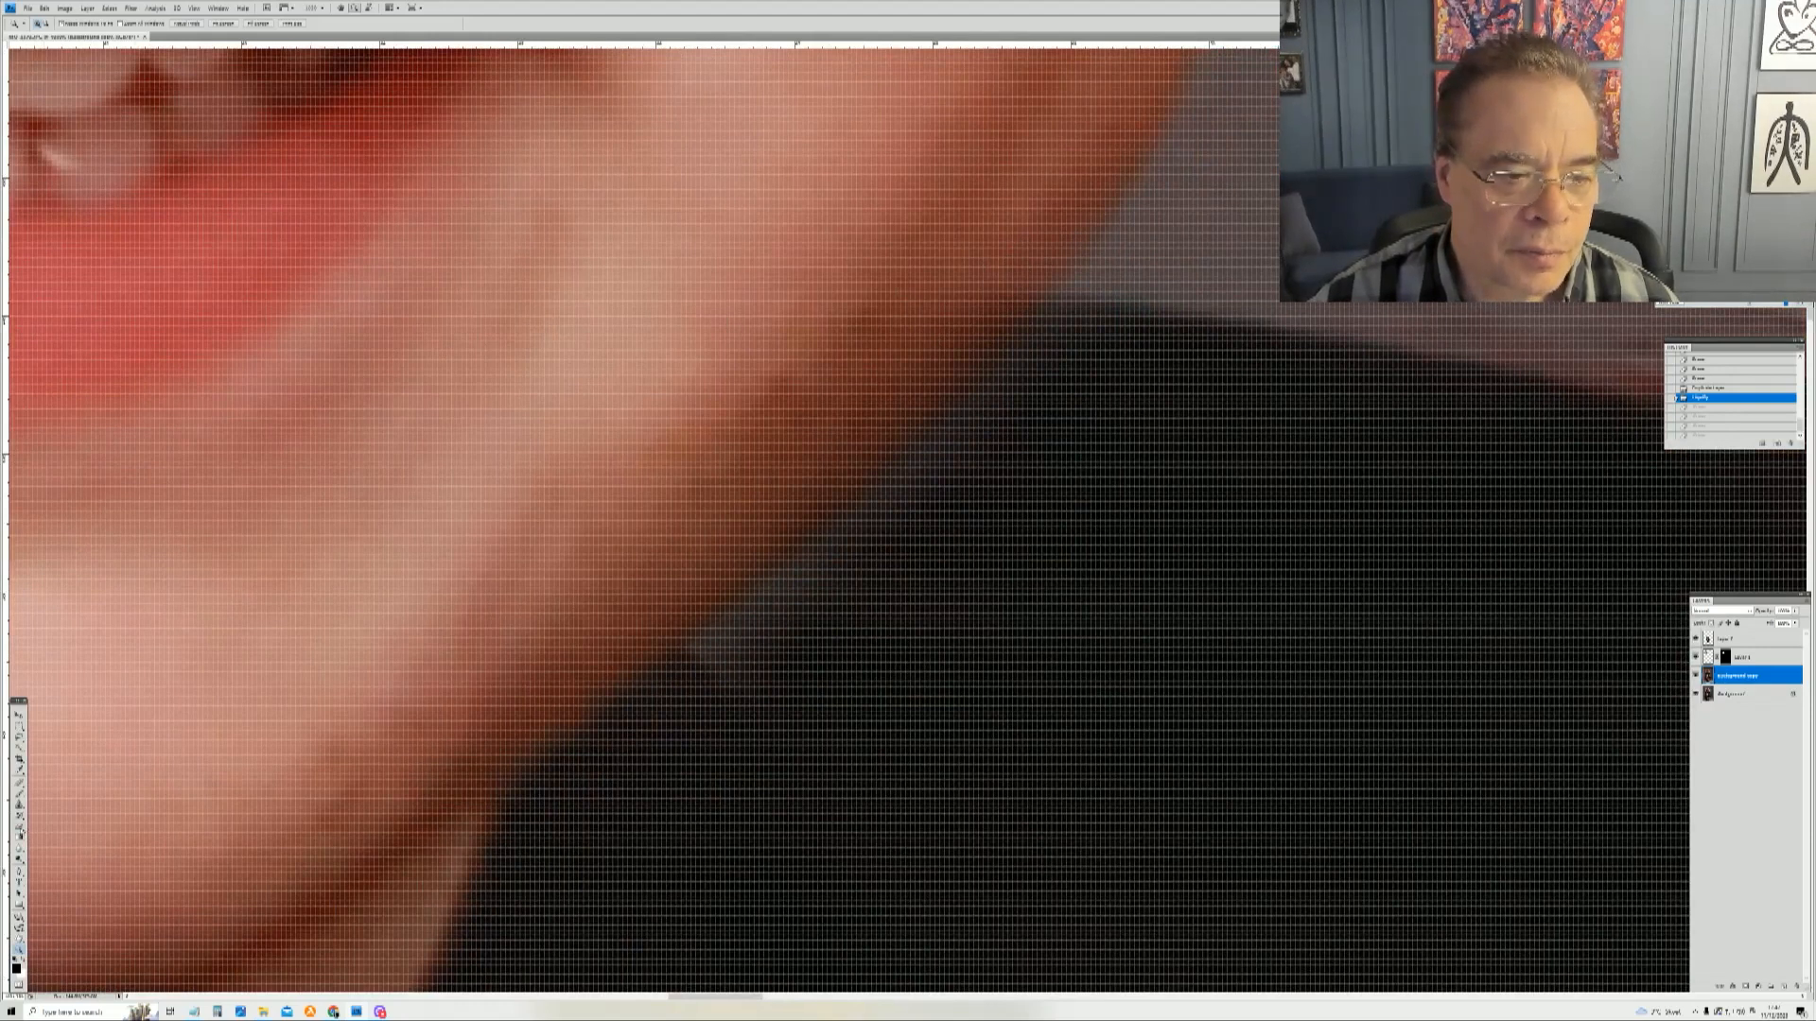
key(b)
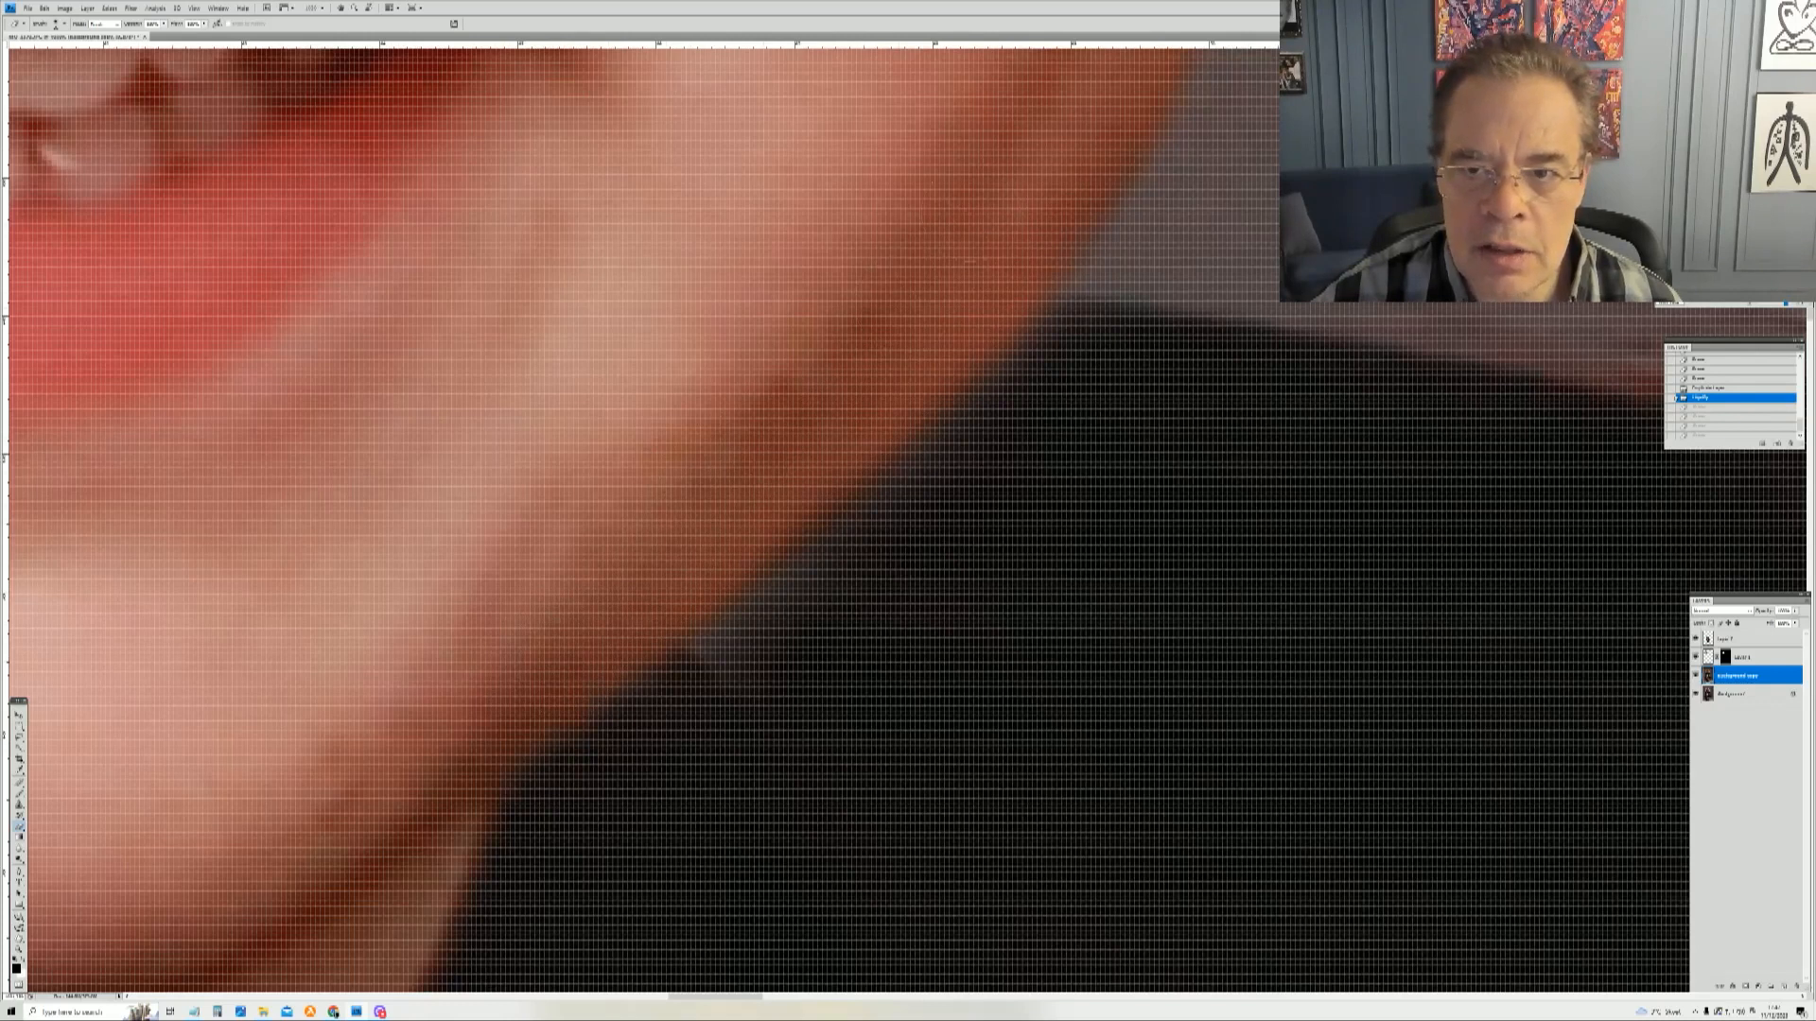
click(1008, 163)
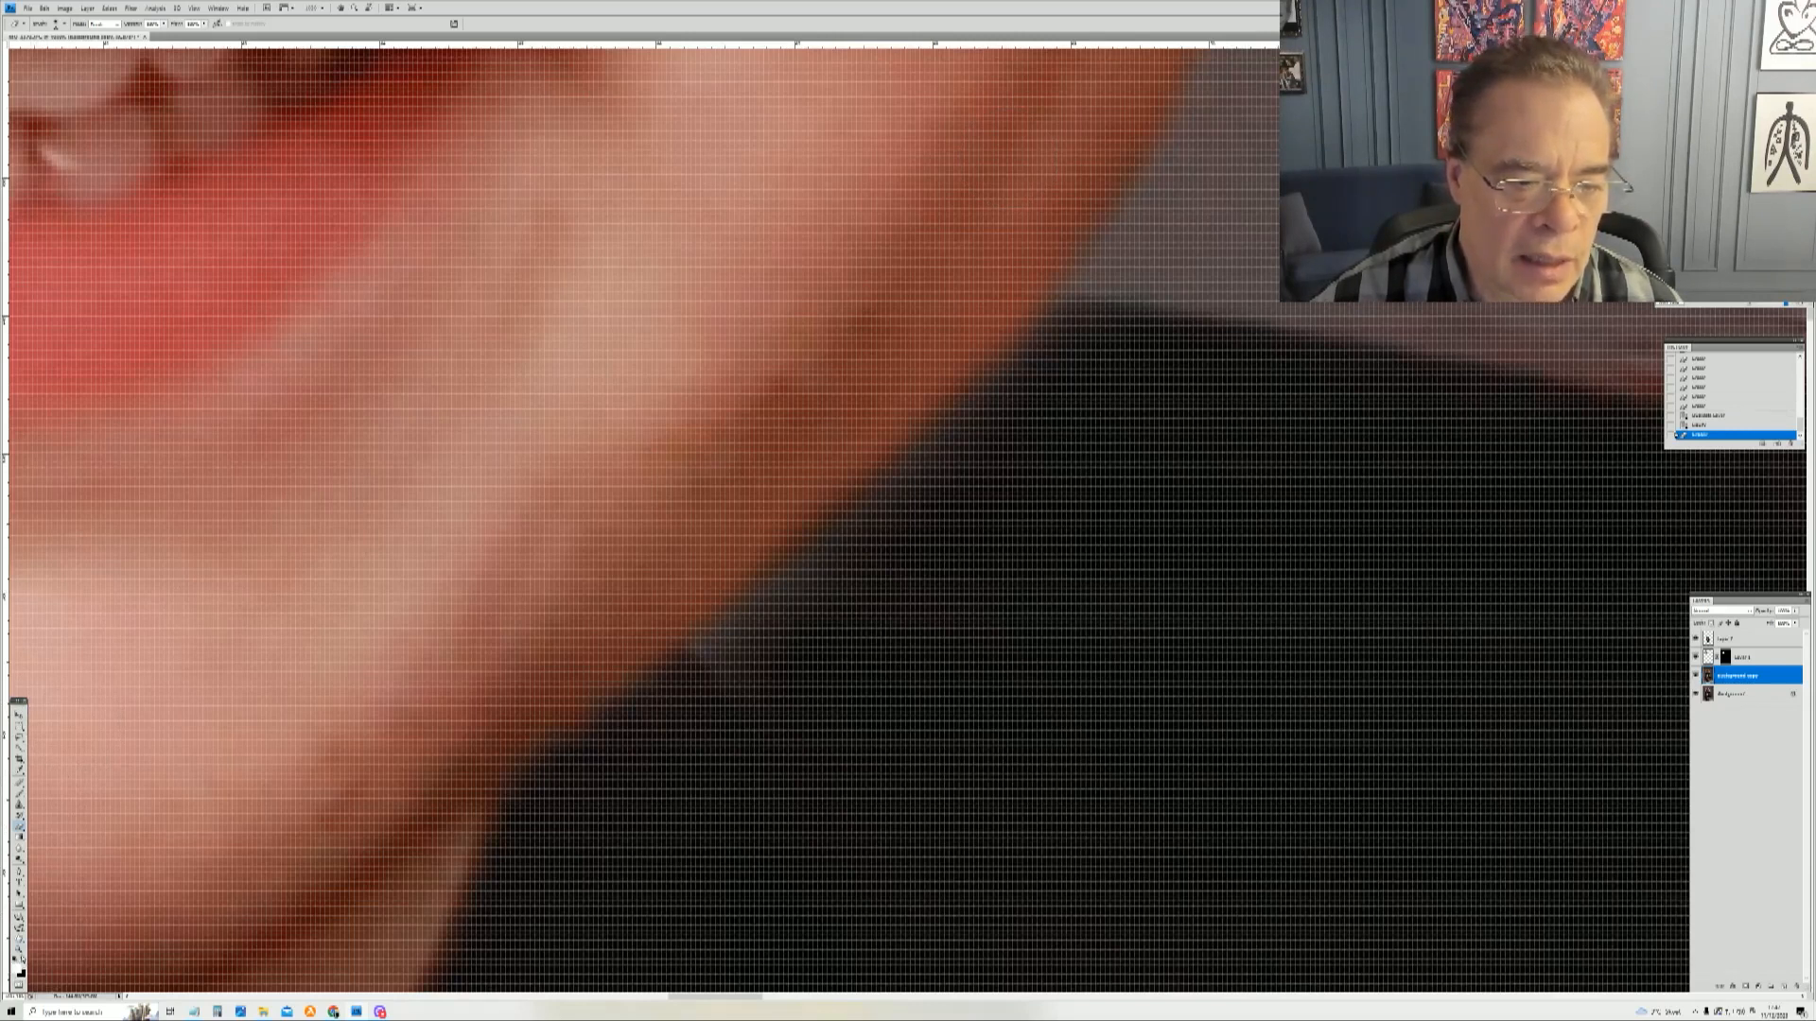
drag(1002, 437, 945, 492)
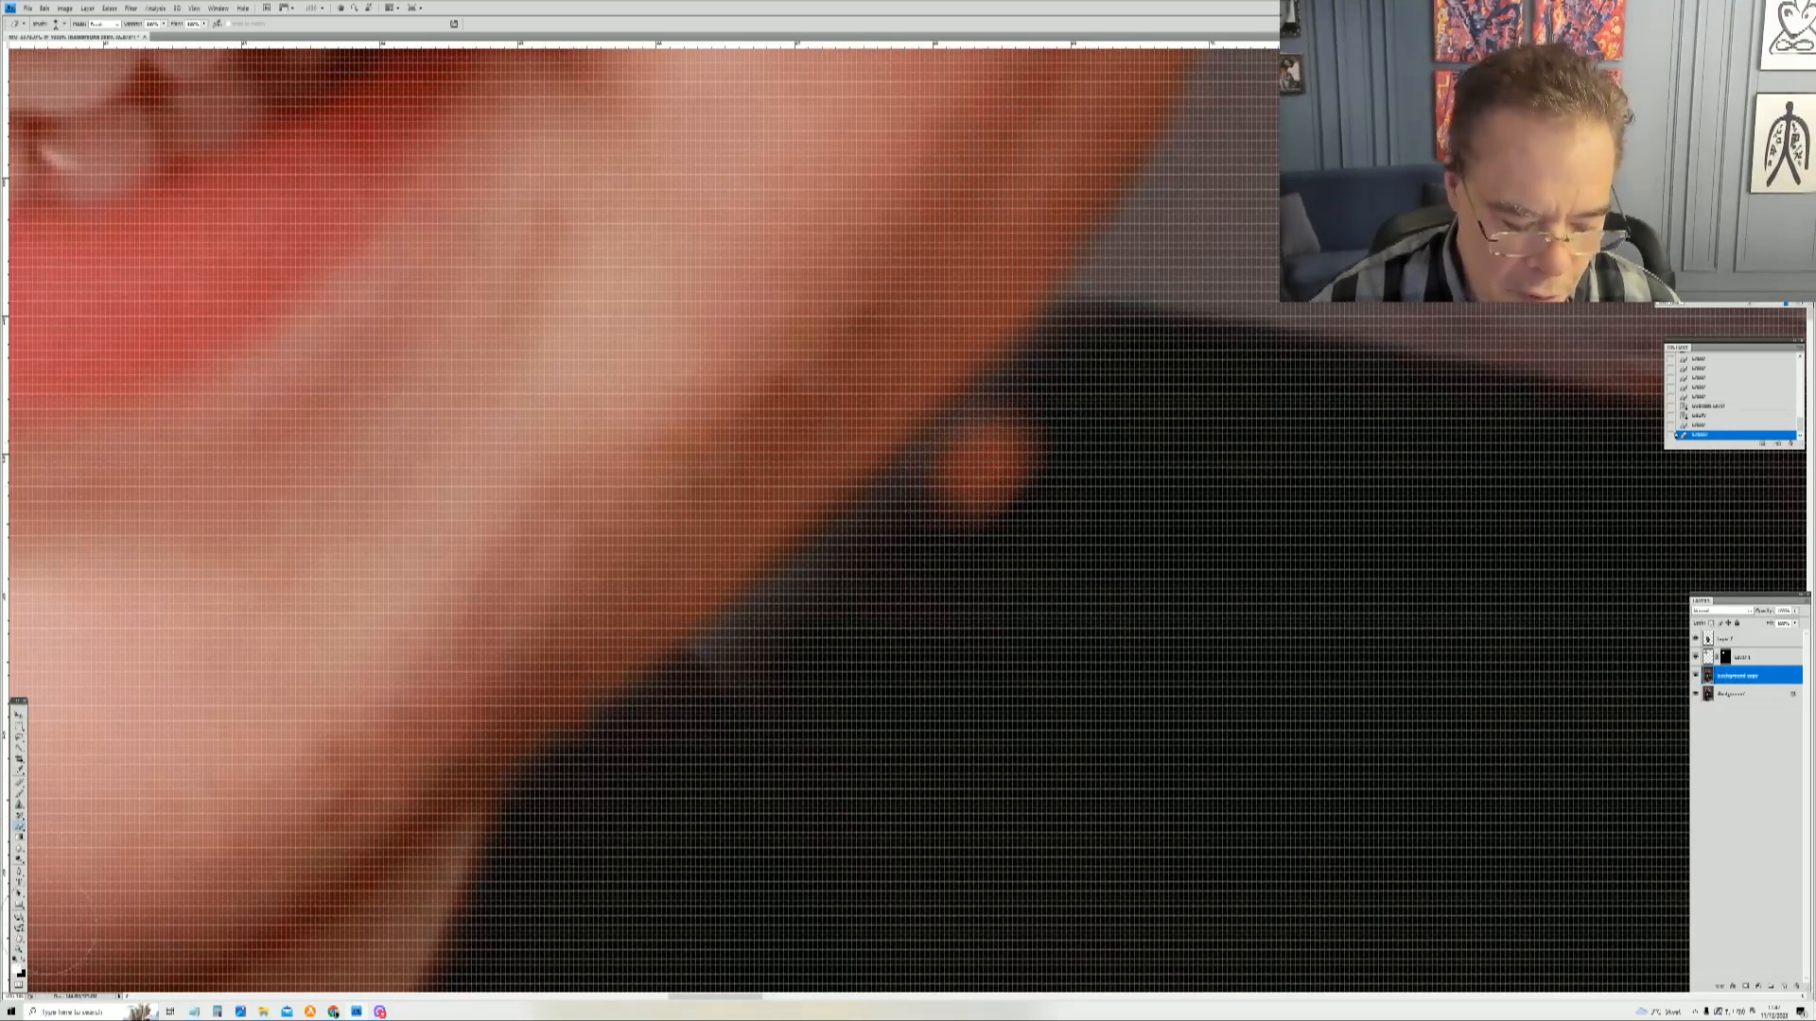
key(ctrl+z)
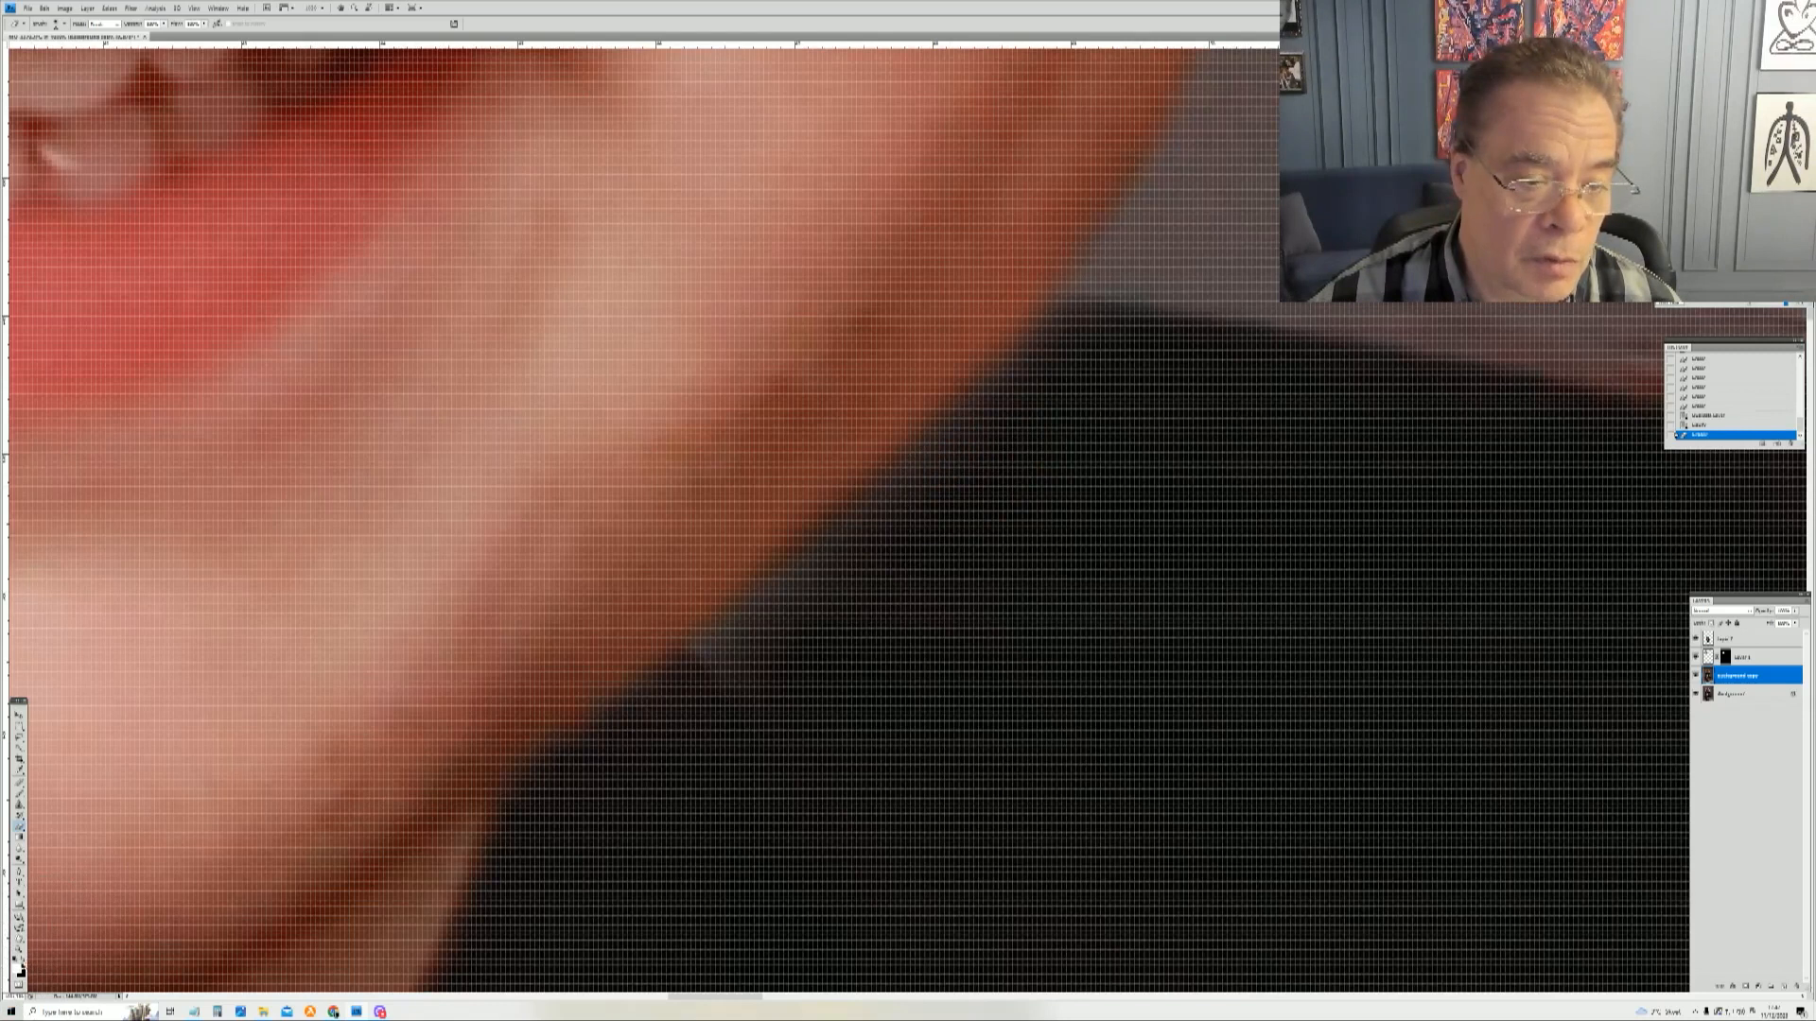
drag(768, 652, 741, 669)
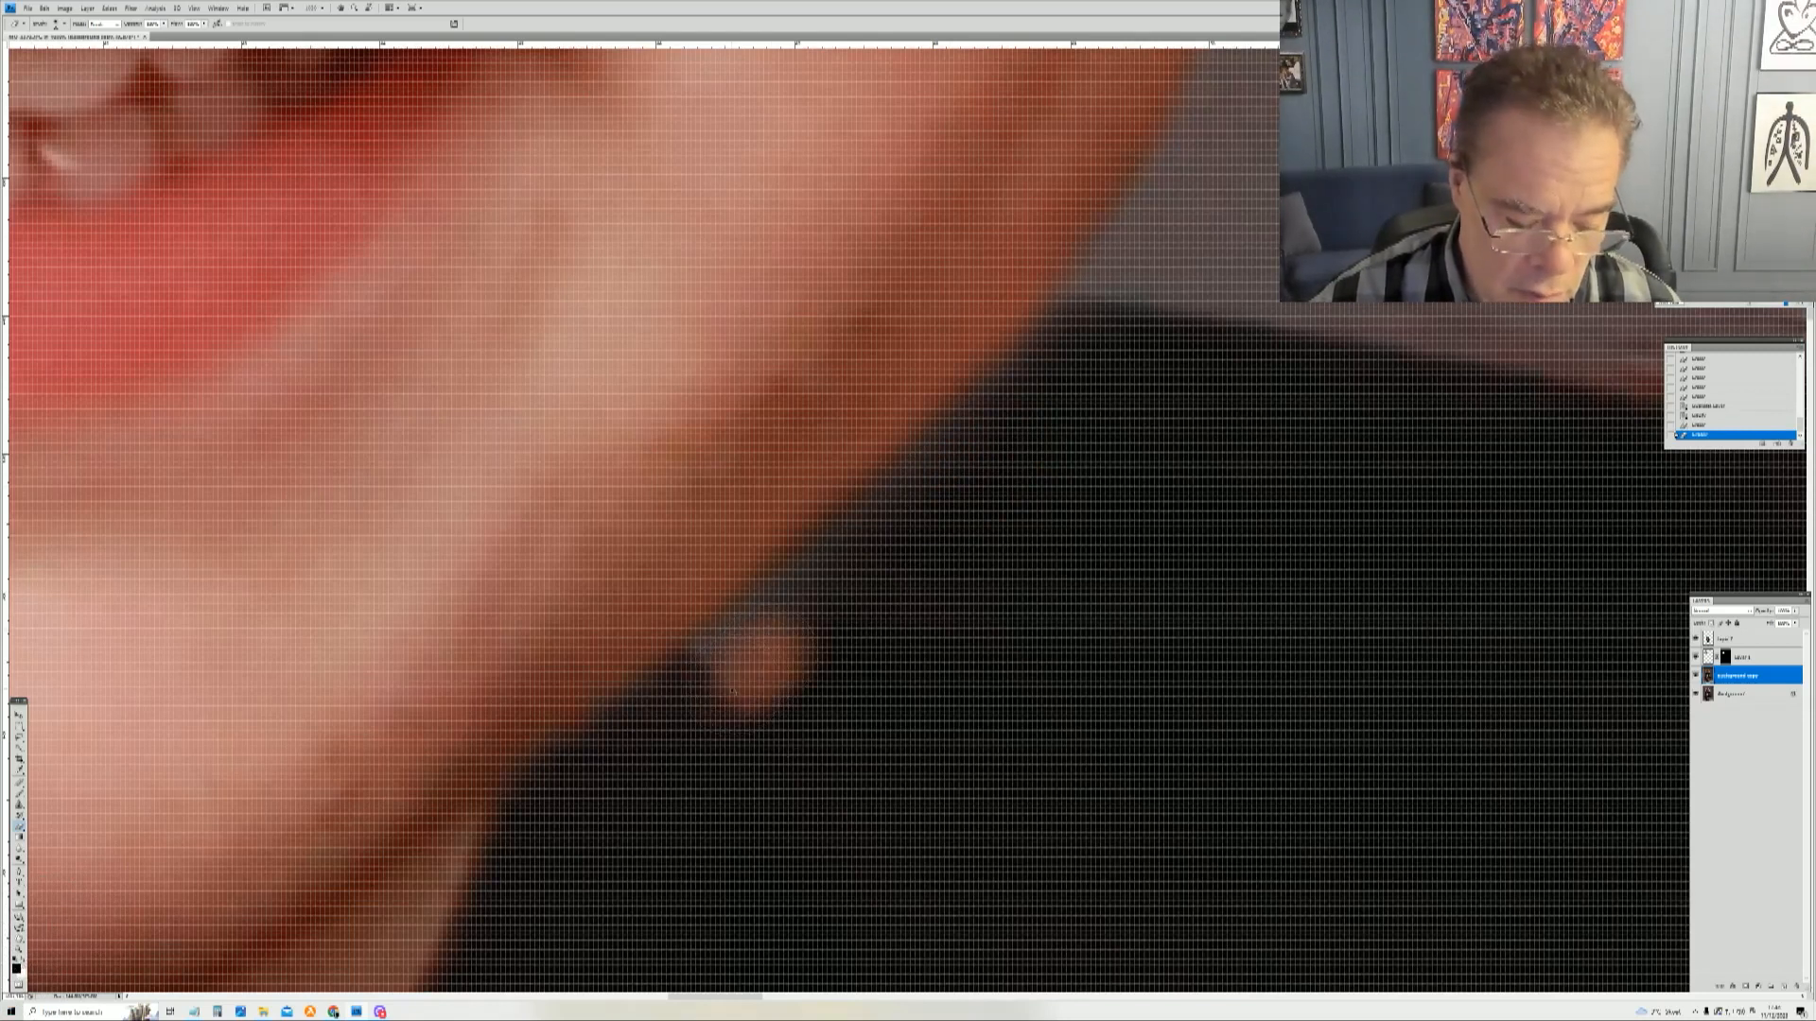
key(ctrl+z)
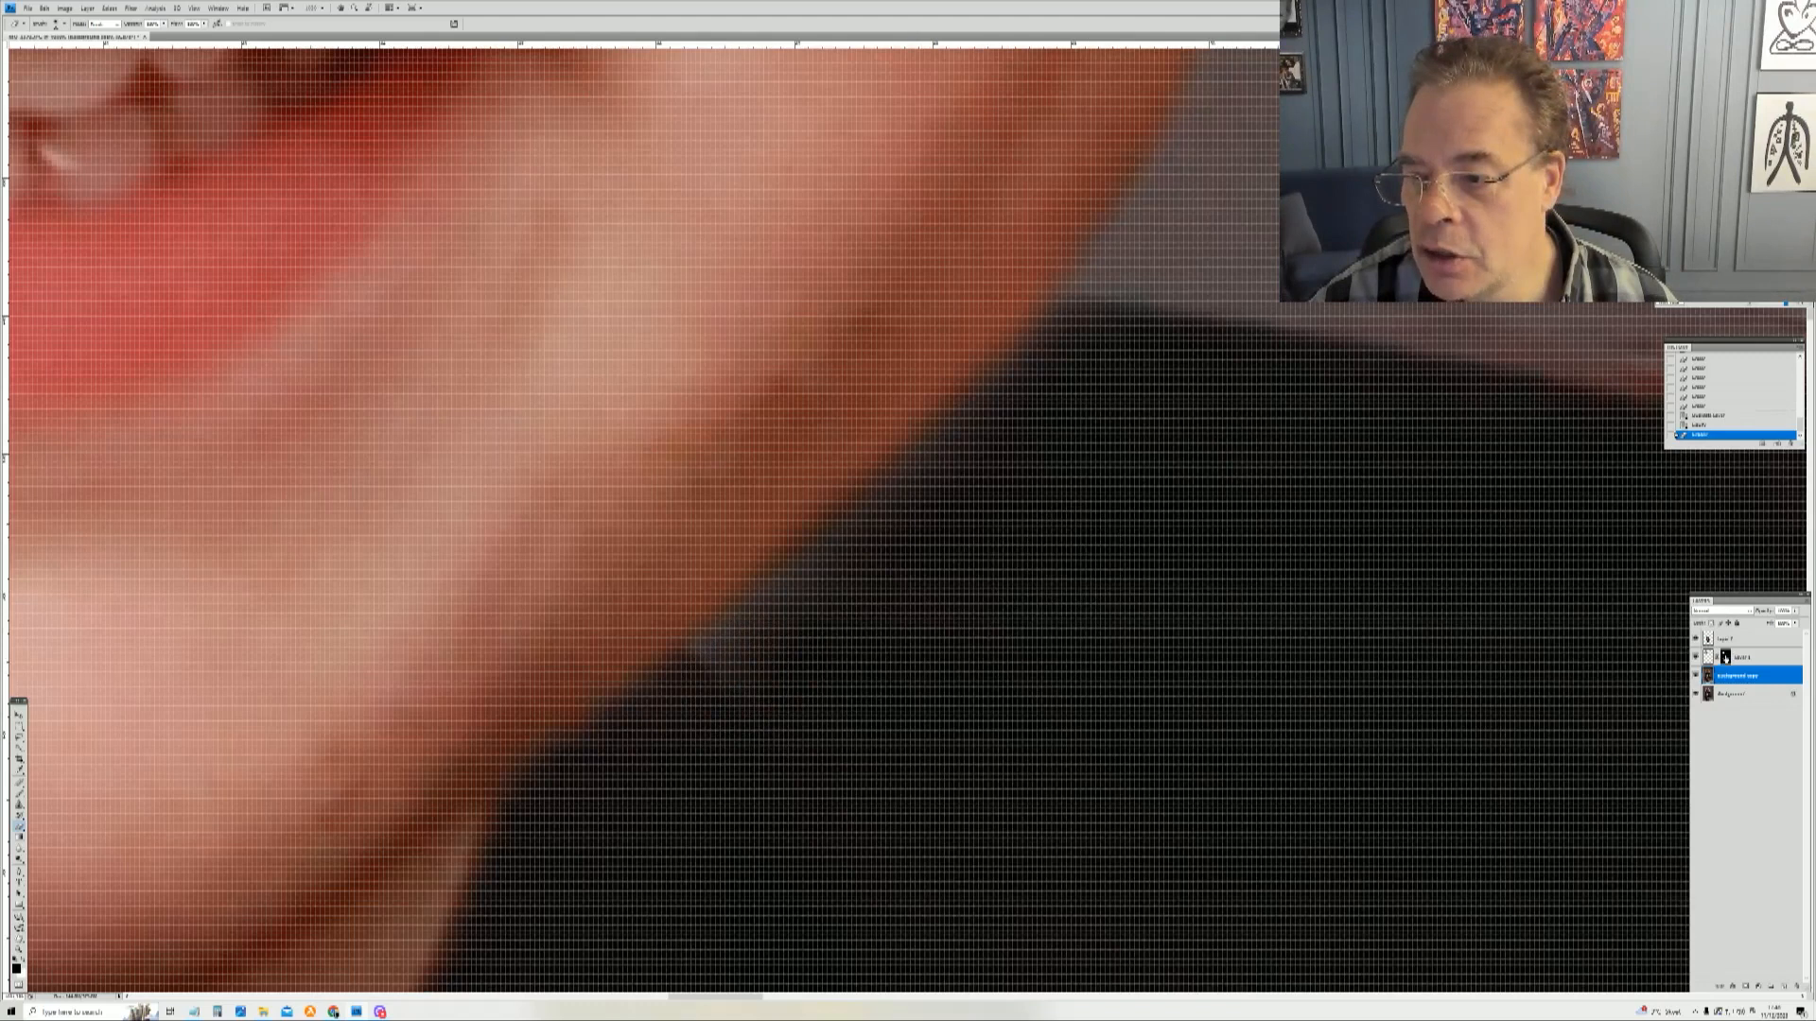
Step: Try painting the boy's chin edge on the head layer mask, comparing layer visibility, then revert history to the Liquify state
click(1725, 657)
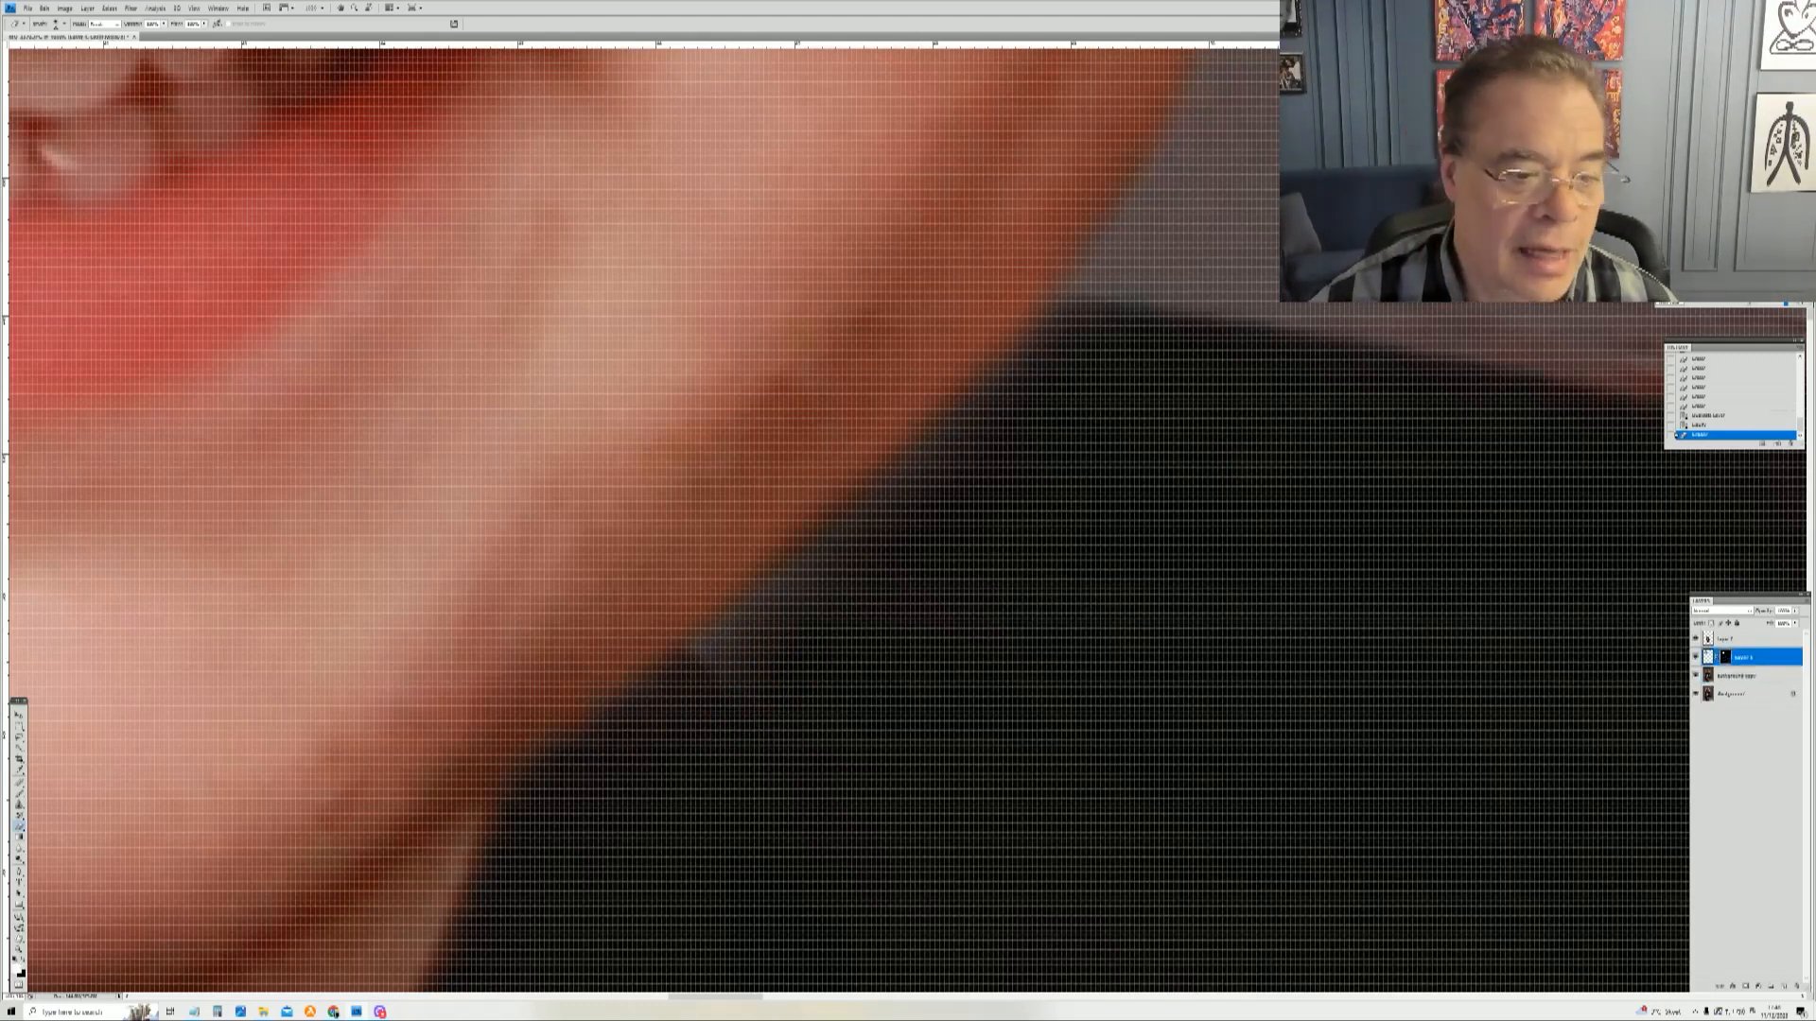
click(23, 961)
drag(878, 543, 781, 624)
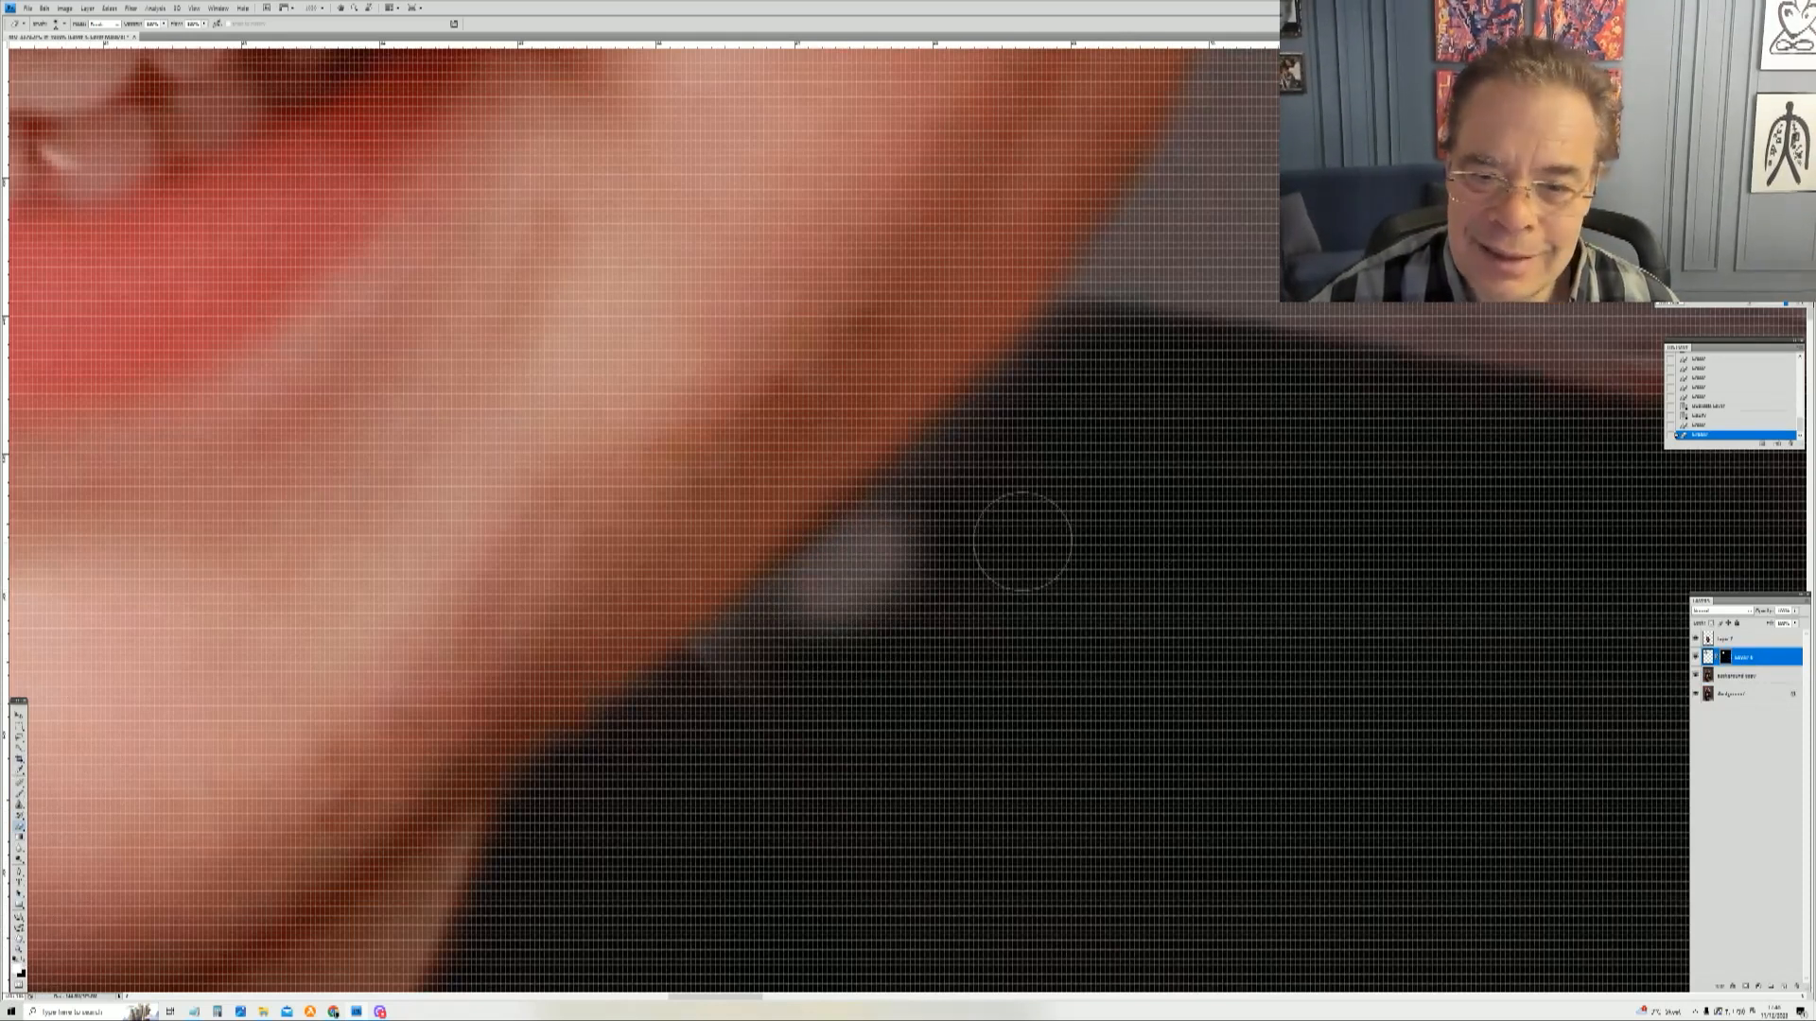
mouse_move(925, 564)
mouse_down()
mouse_move(851, 614)
mouse_move(842, 577)
mouse_move(937, 549)
mouse_move(851, 568)
mouse_move(731, 678)
mouse_move(1066, 367)
mouse_move(1004, 424)
mouse_up()
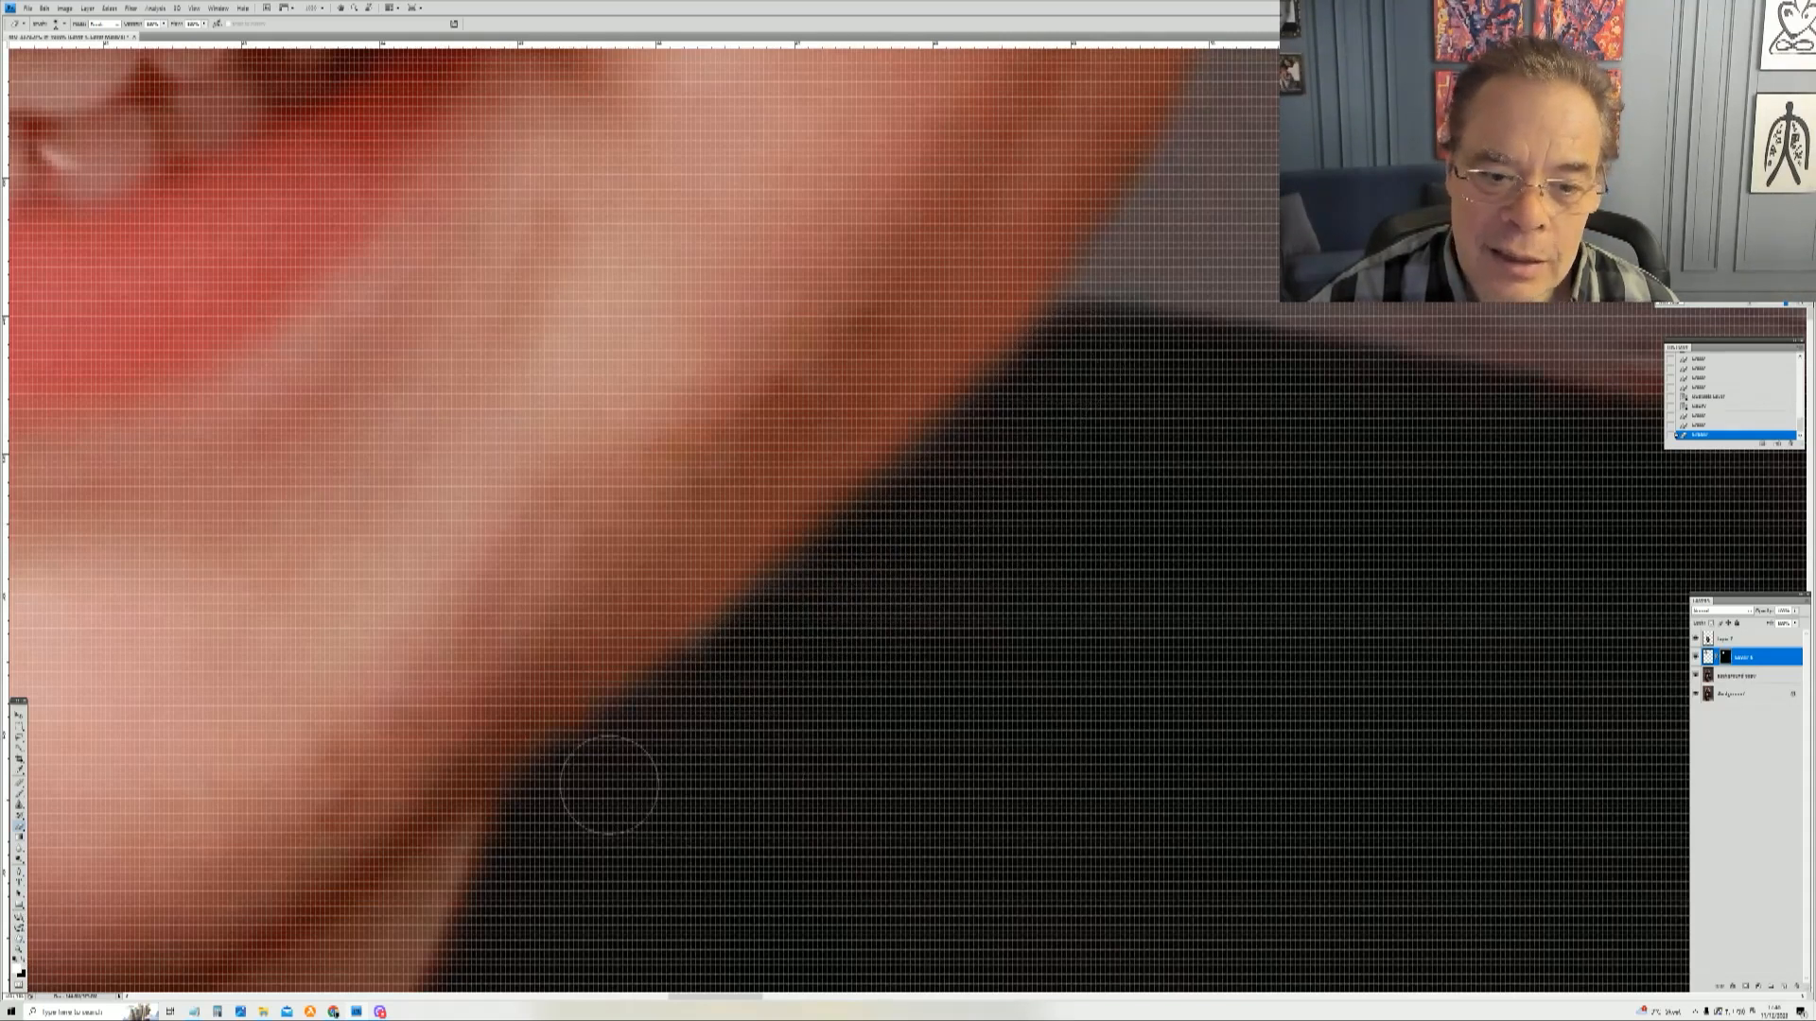
mouse_move(644, 748)
mouse_down()
mouse_move(710, 678)
mouse_move(761, 673)
mouse_move(566, 776)
mouse_up()
click(558, 786)
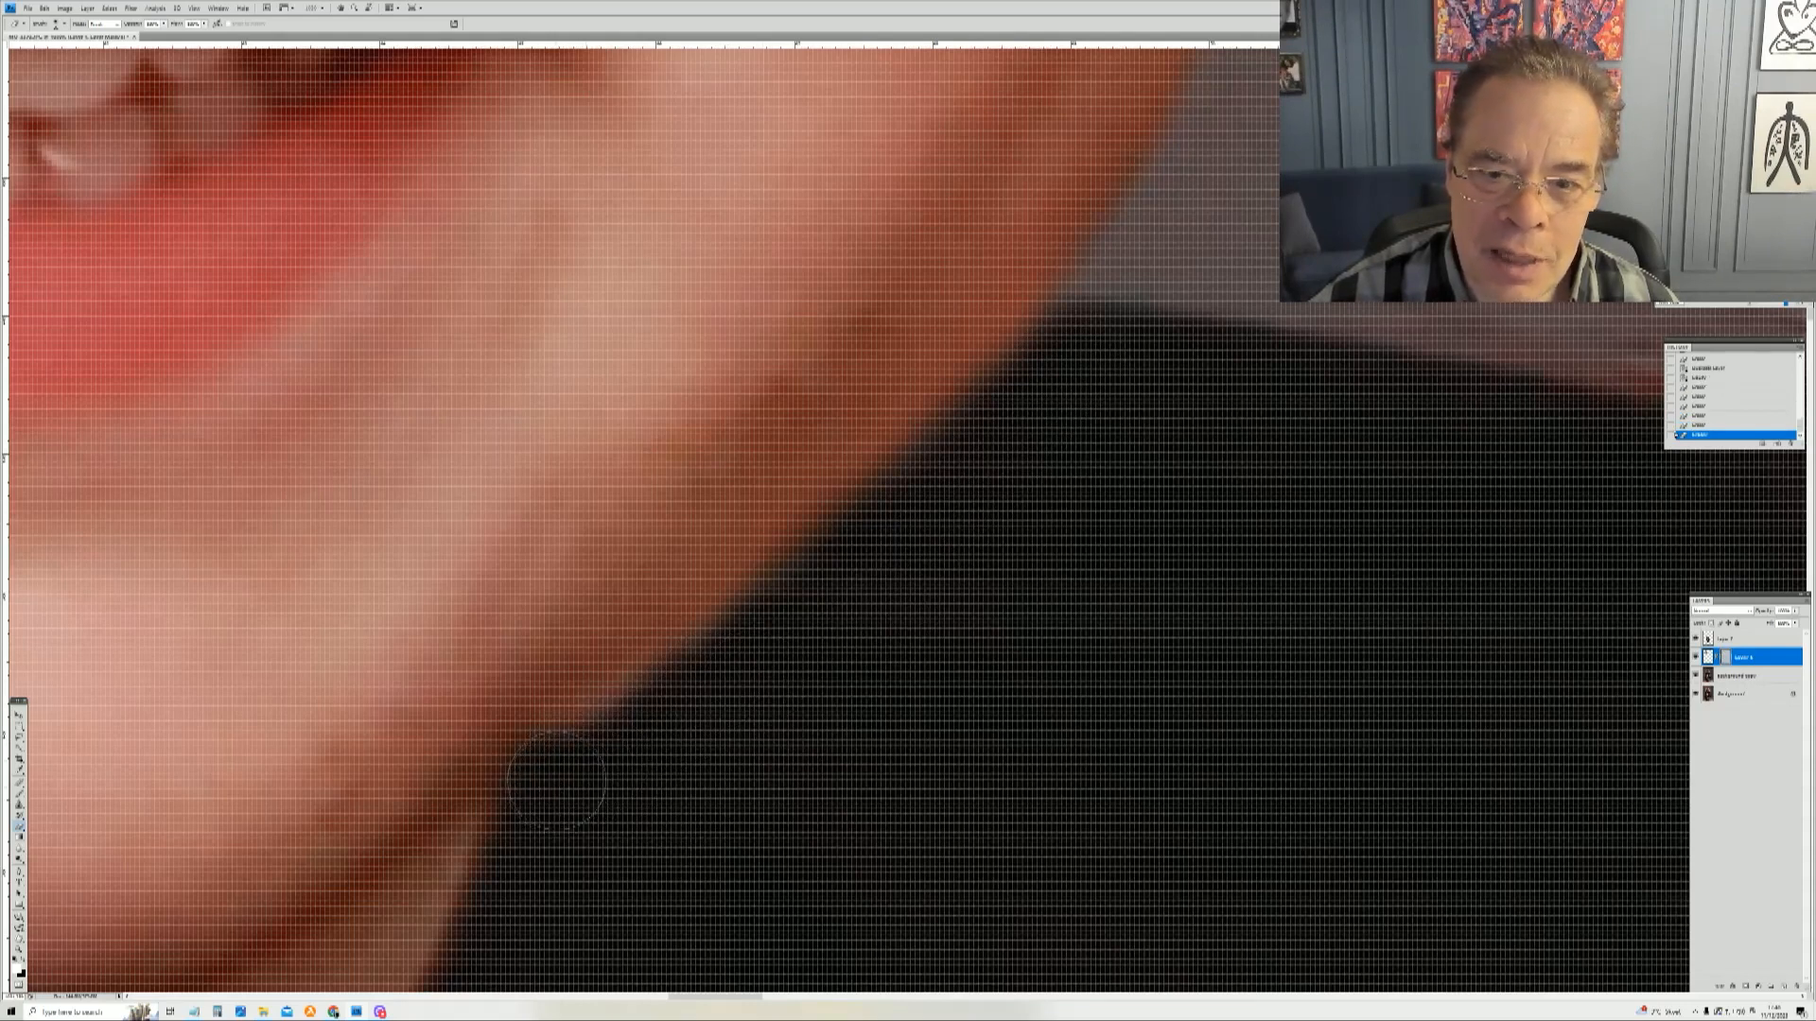
mouse_move(522, 797)
mouse_down()
mouse_move(531, 759)
mouse_move(605, 681)
mouse_move(473, 662)
mouse_move(497, 577)
mouse_move(549, 520)
mouse_up()
mouse_move(690, 569)
mouse_down()
mouse_move(615, 587)
mouse_move(653, 435)
mouse_move(586, 468)
mouse_move(795, 412)
mouse_move(847, 312)
mouse_move(975, 284)
mouse_move(965, 180)
mouse_move(1069, 208)
mouse_up()
mouse_move(1055, 301)
mouse_down()
mouse_move(969, 473)
mouse_move(1140, 165)
mouse_move(615, 402)
mouse_move(851, 104)
mouse_up()
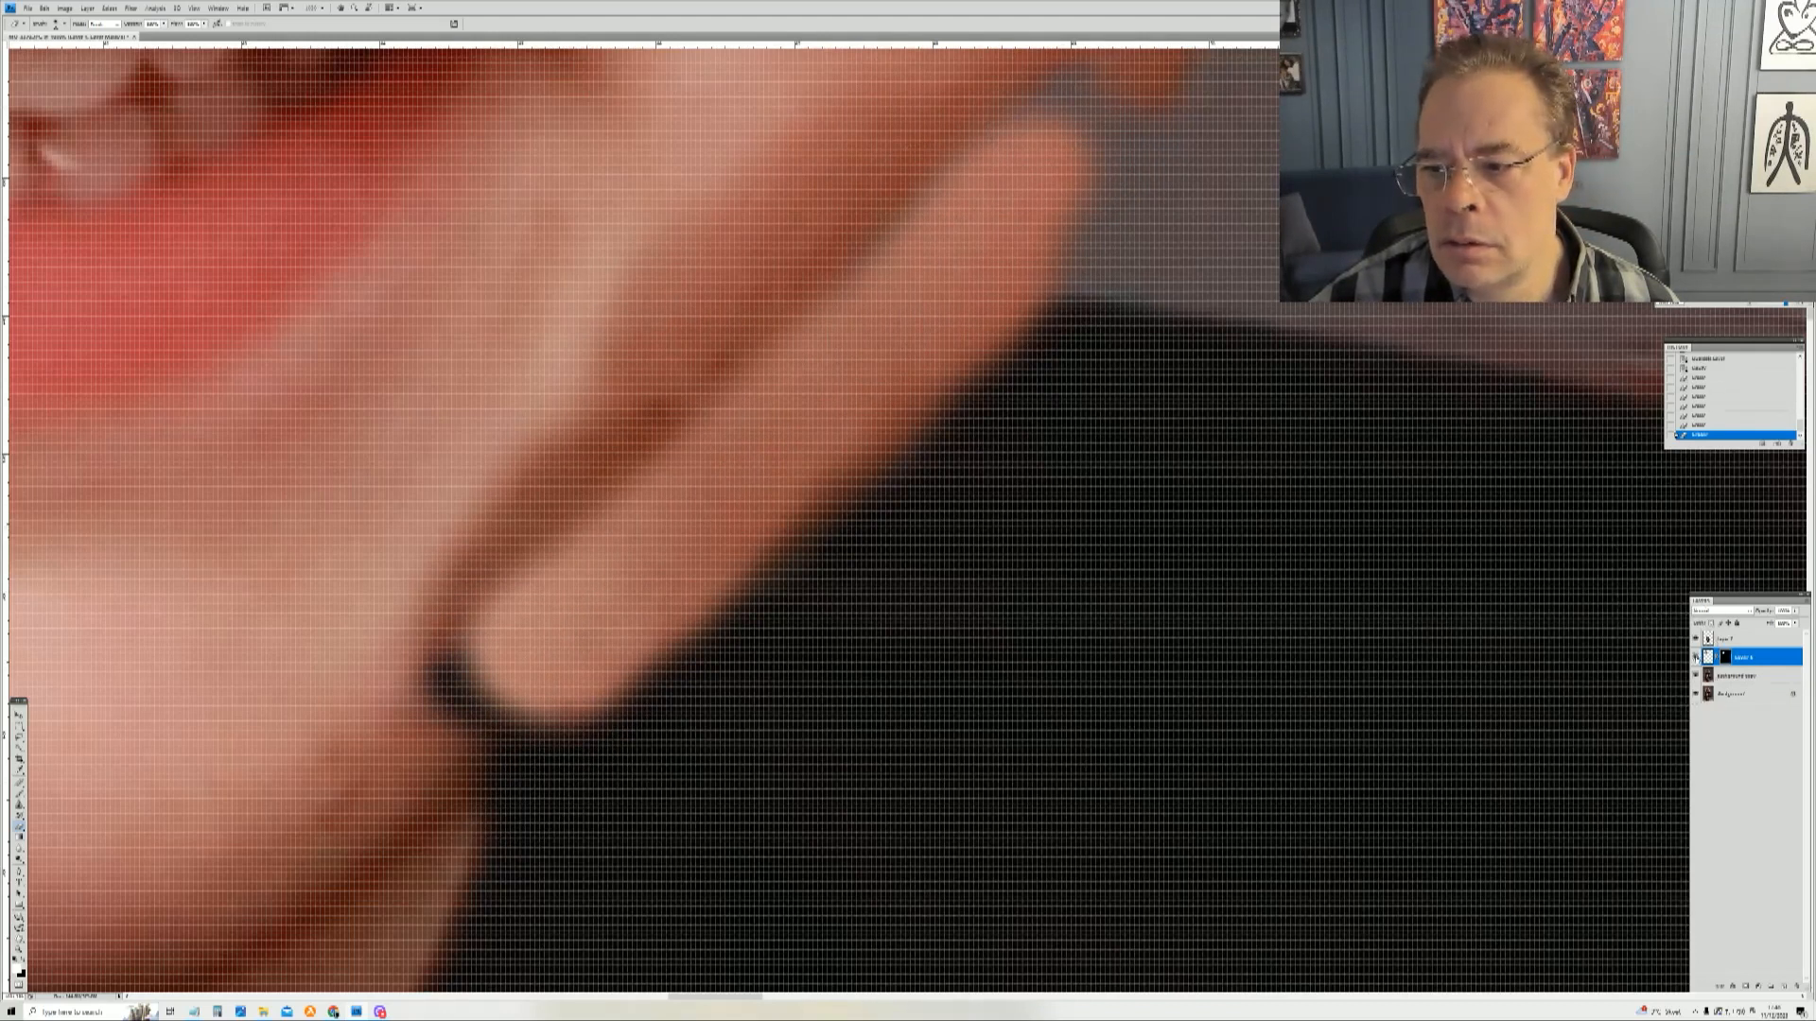
click(1696, 657)
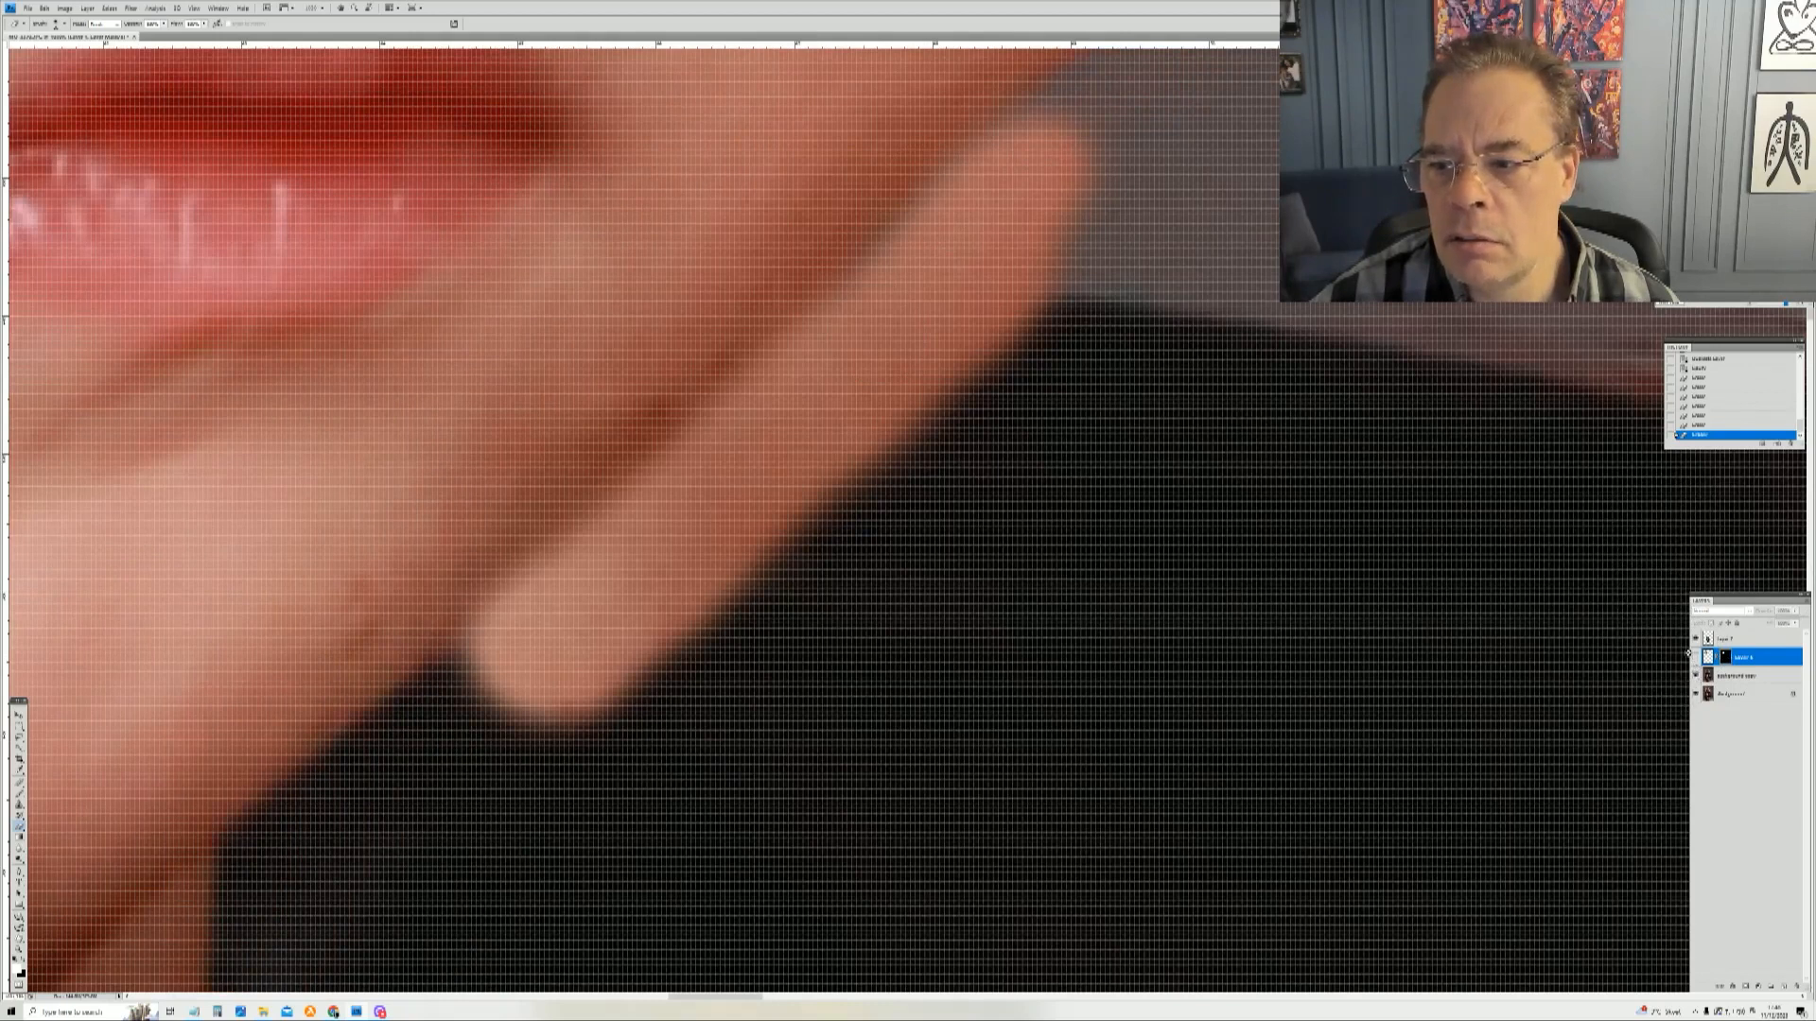
click(1696, 675)
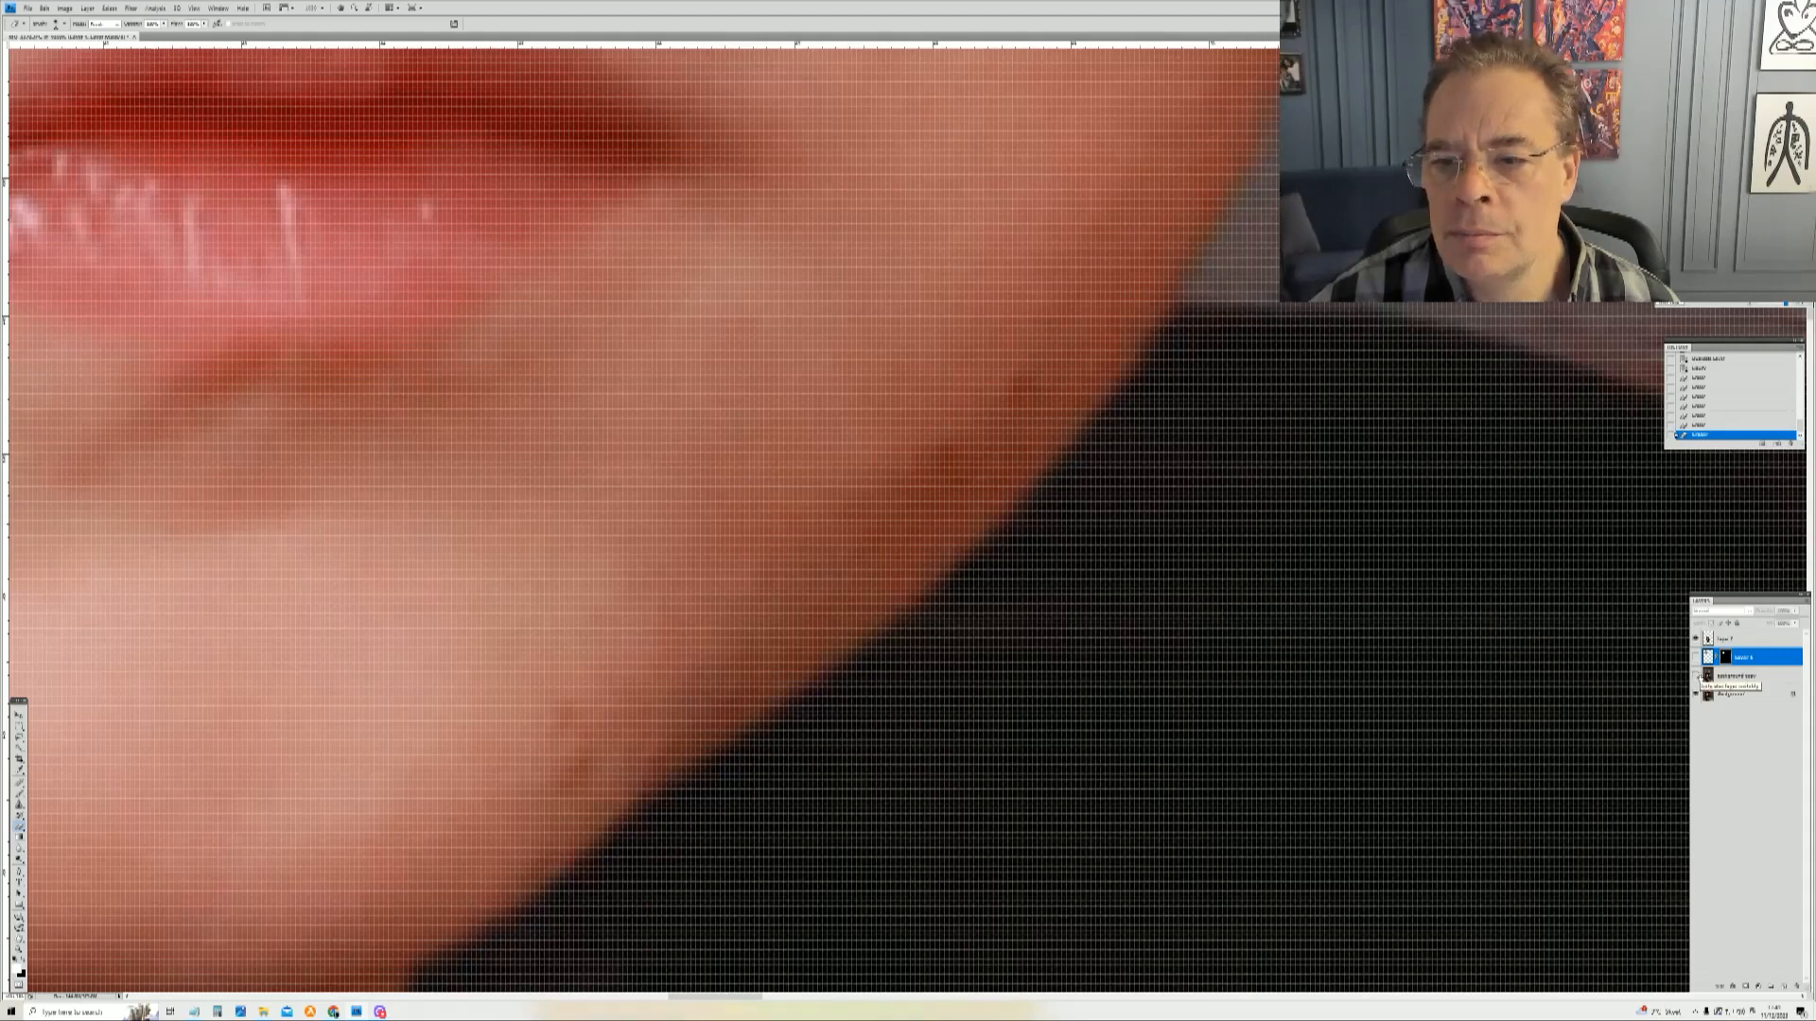
click(1696, 675)
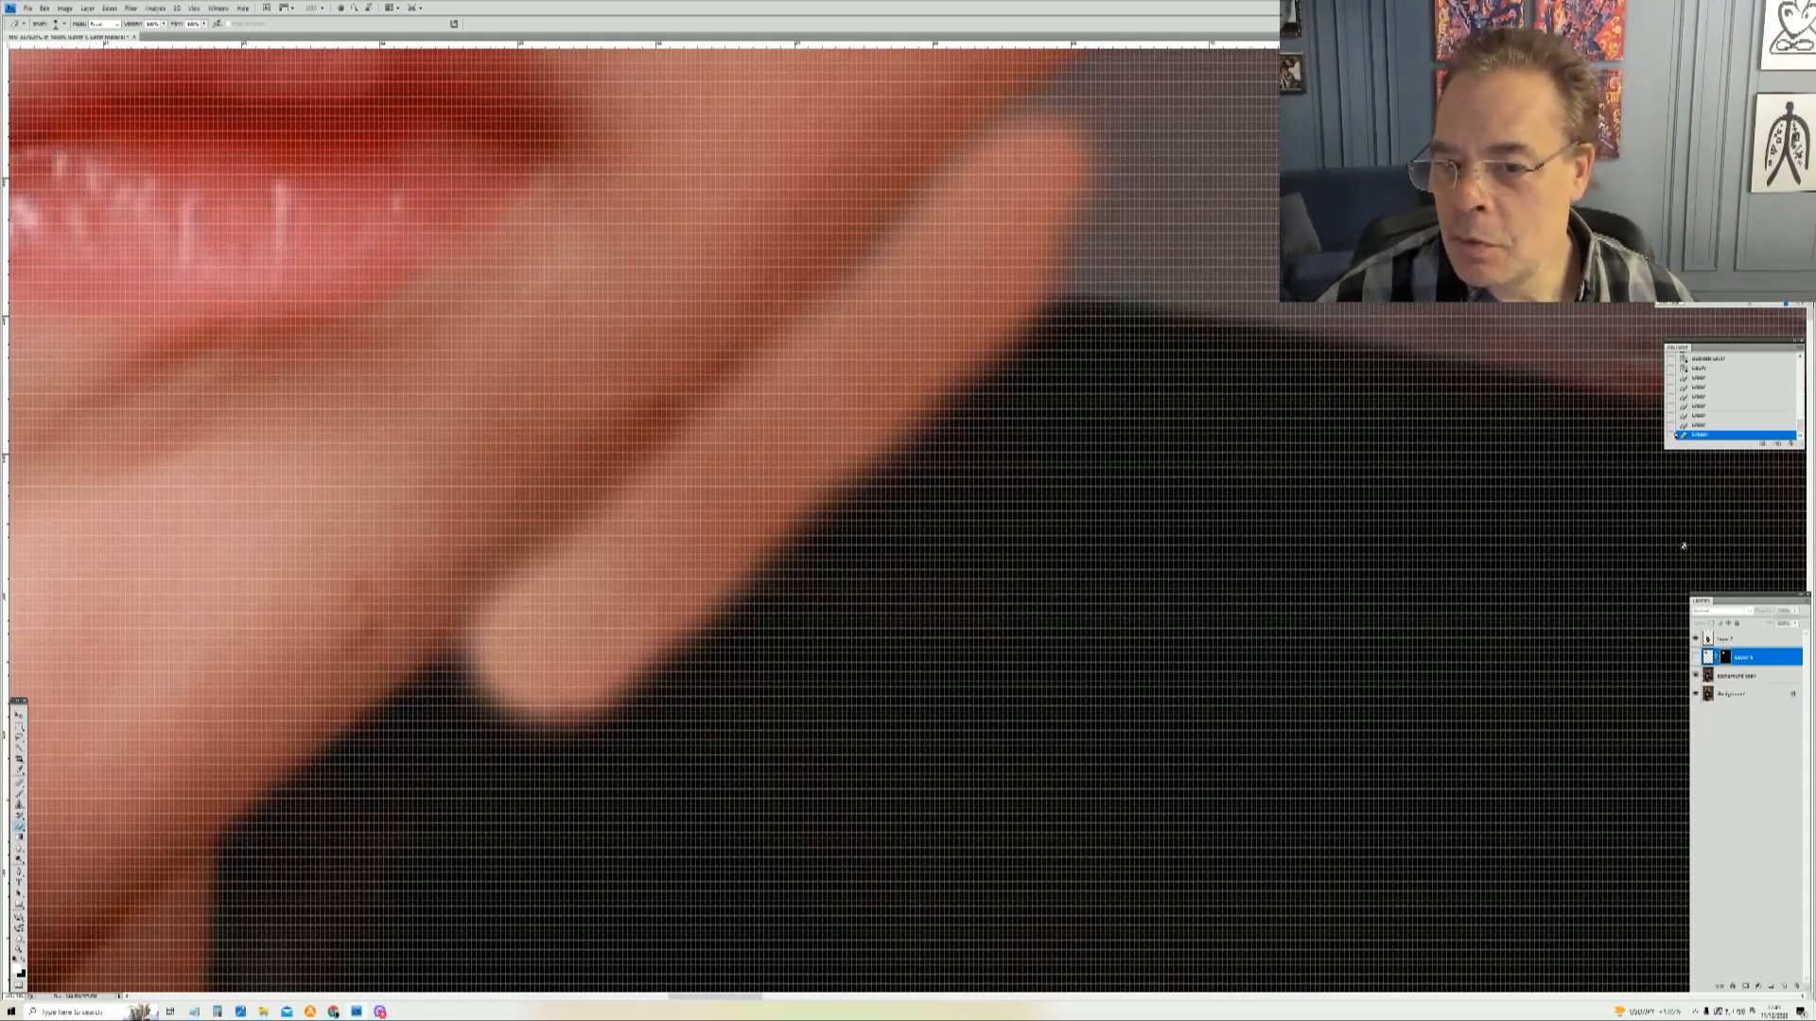
click(1710, 425)
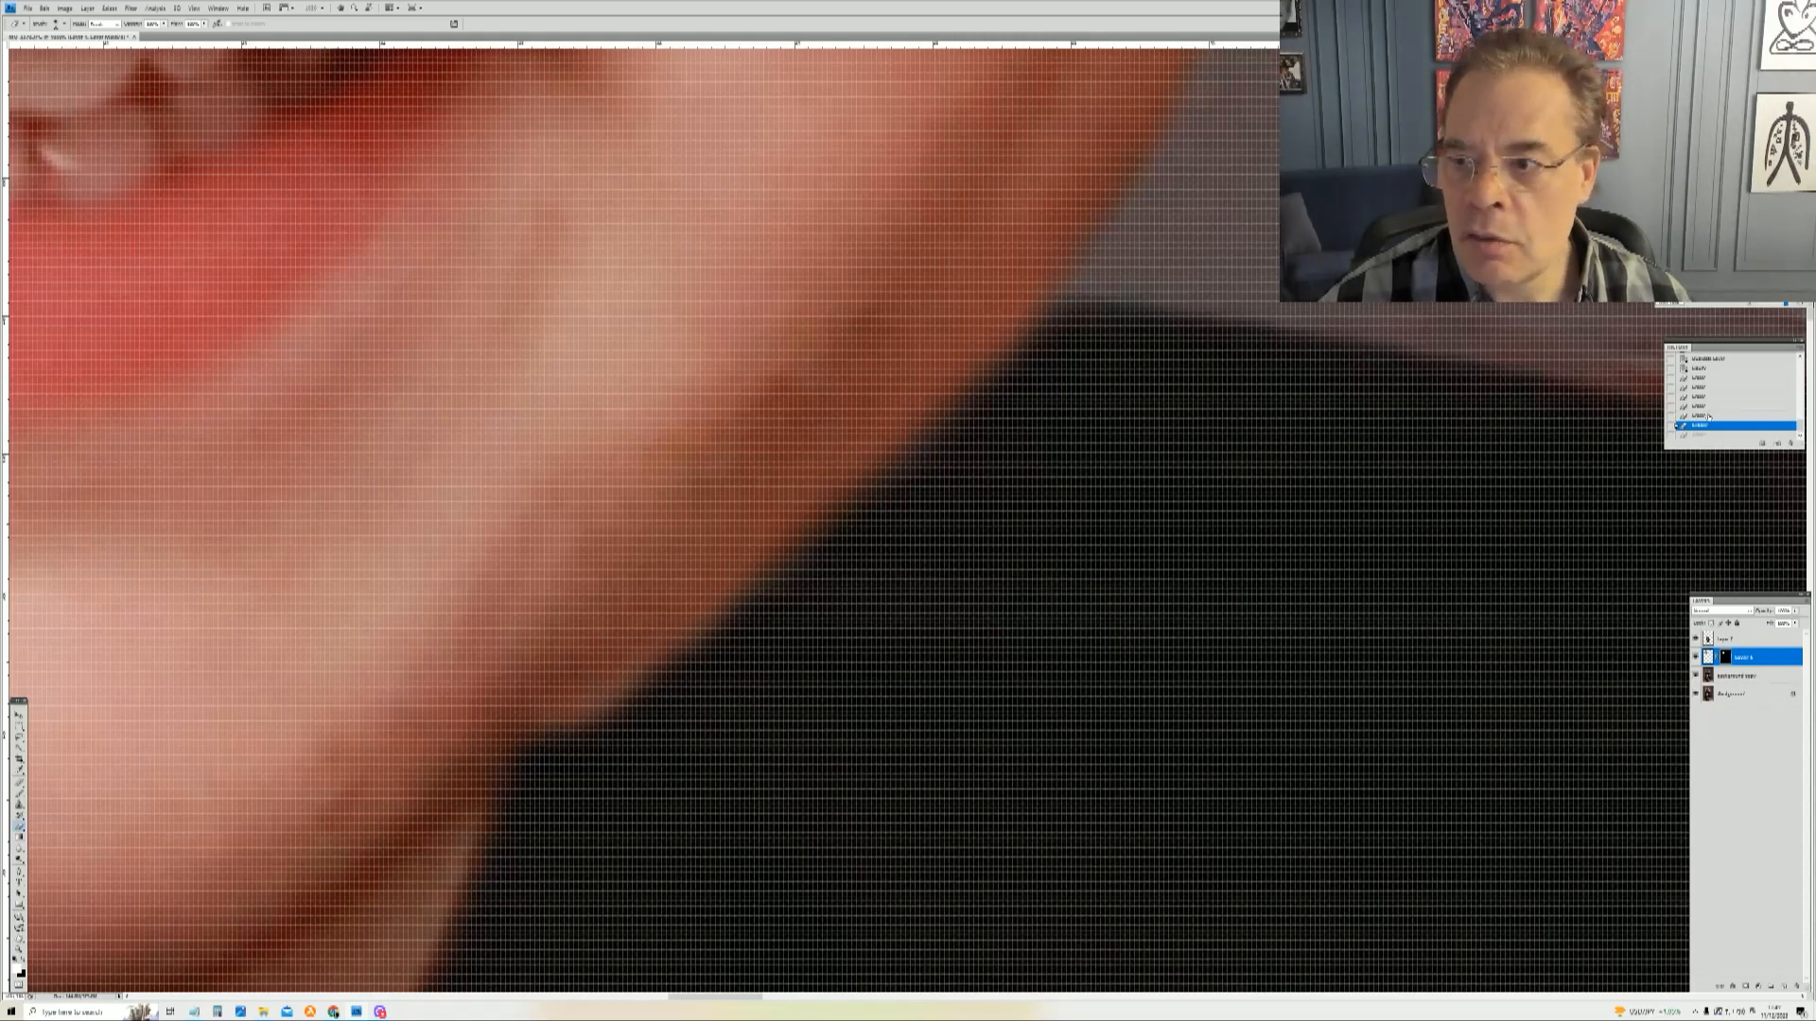
click(1709, 416)
click(1700, 369)
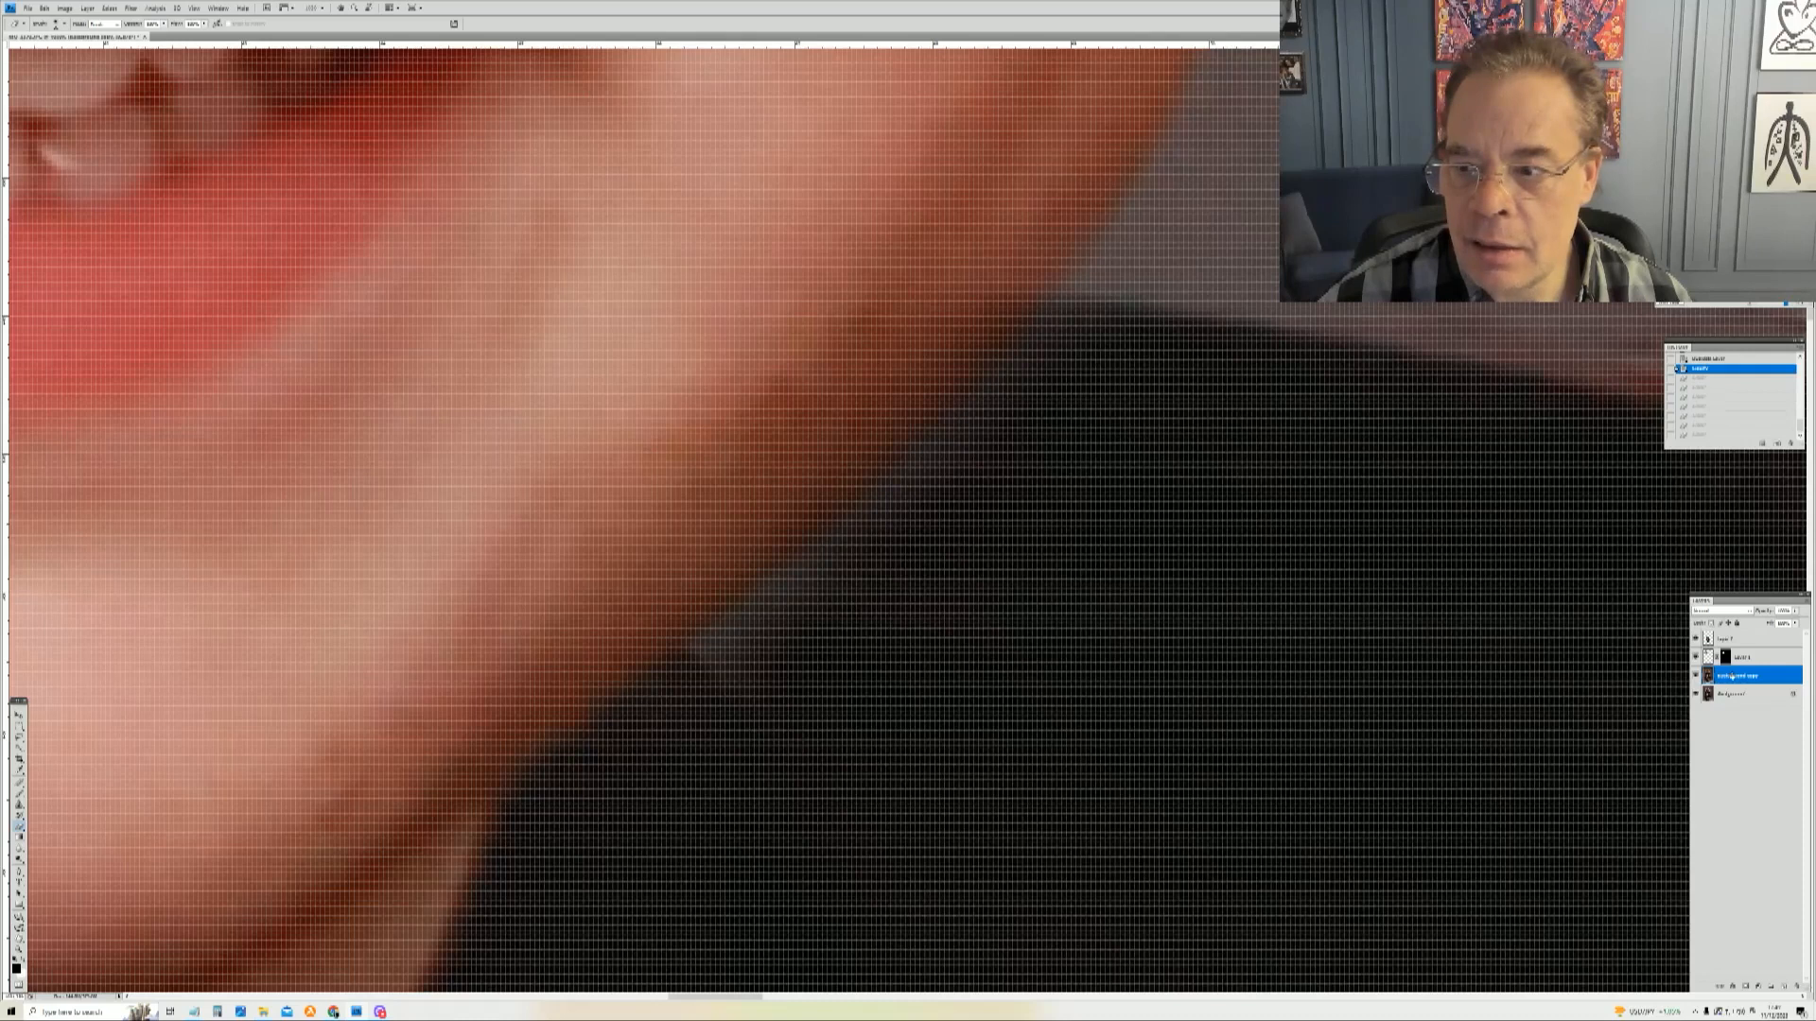
Step: Paint along the boy's chin and jaw edge on the head layer mask to blend it into the liquified background
click(1725, 657)
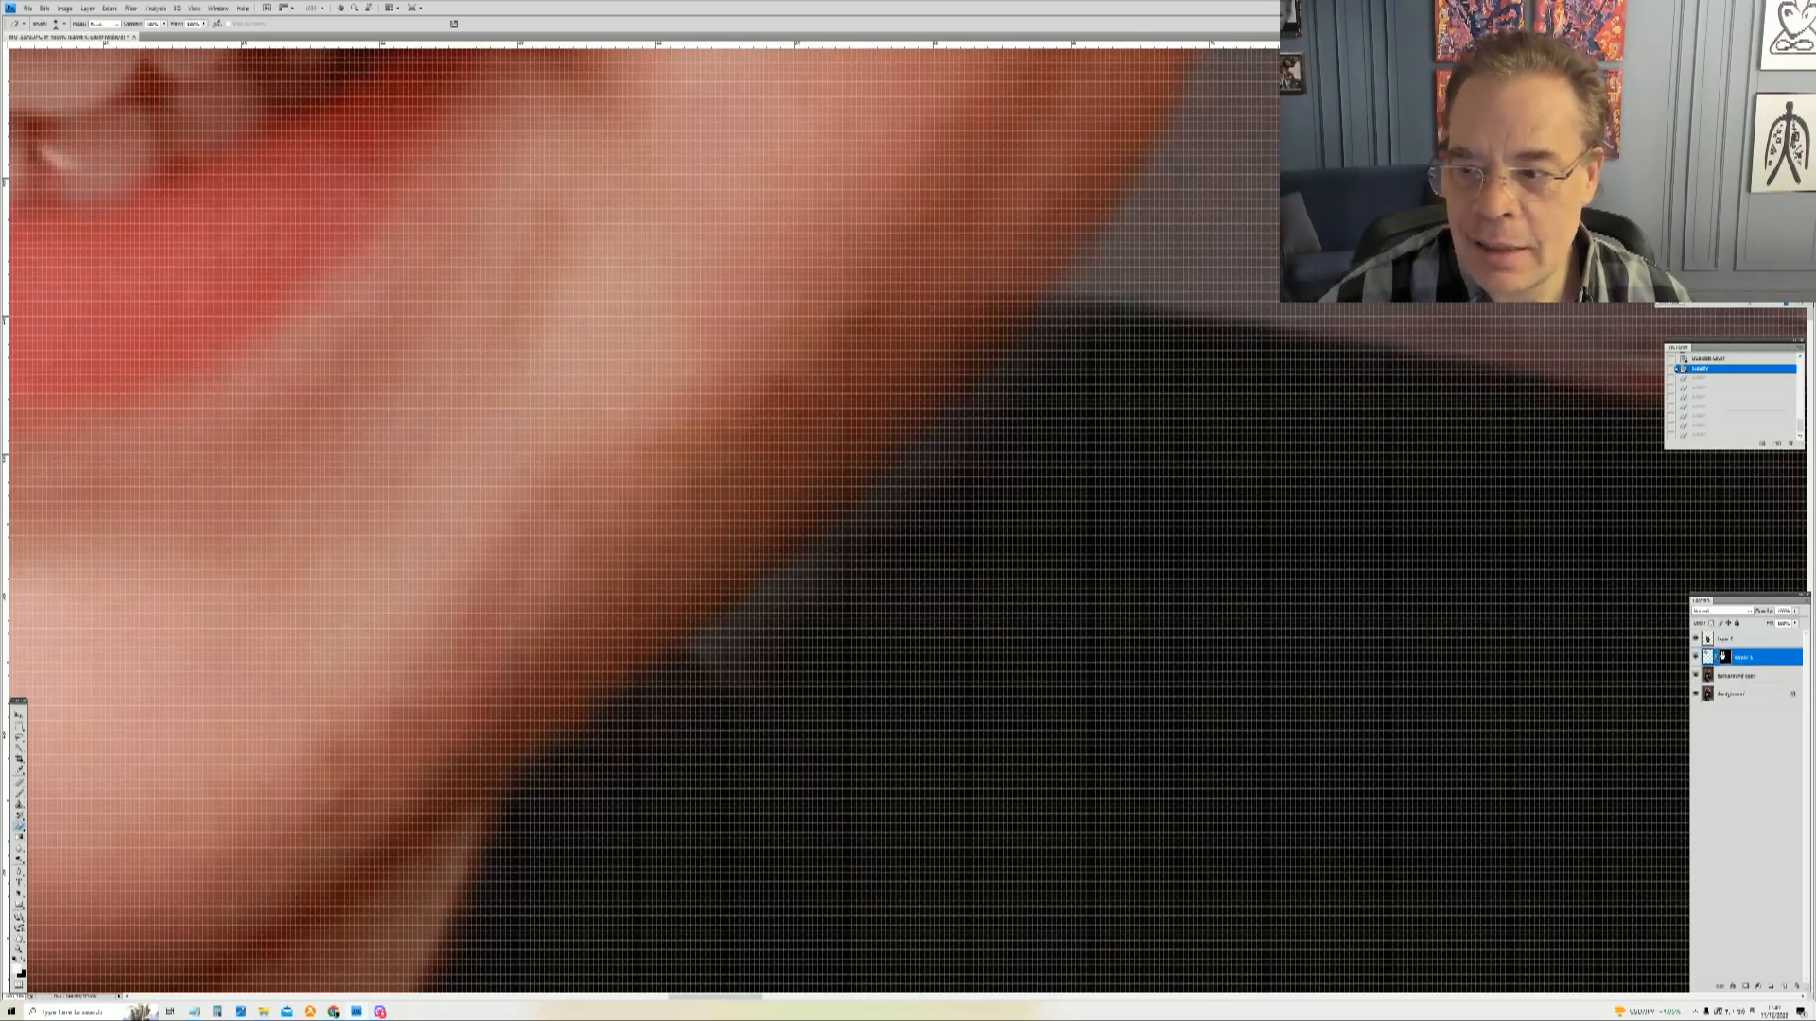
mouse_move(734, 705)
mouse_down()
mouse_move(754, 665)
mouse_move(718, 692)
mouse_move(1041, 454)
mouse_move(1050, 417)
mouse_move(891, 577)
mouse_move(776, 644)
mouse_move(1034, 406)
mouse_move(997, 495)
mouse_move(826, 718)
mouse_move(649, 758)
mouse_up()
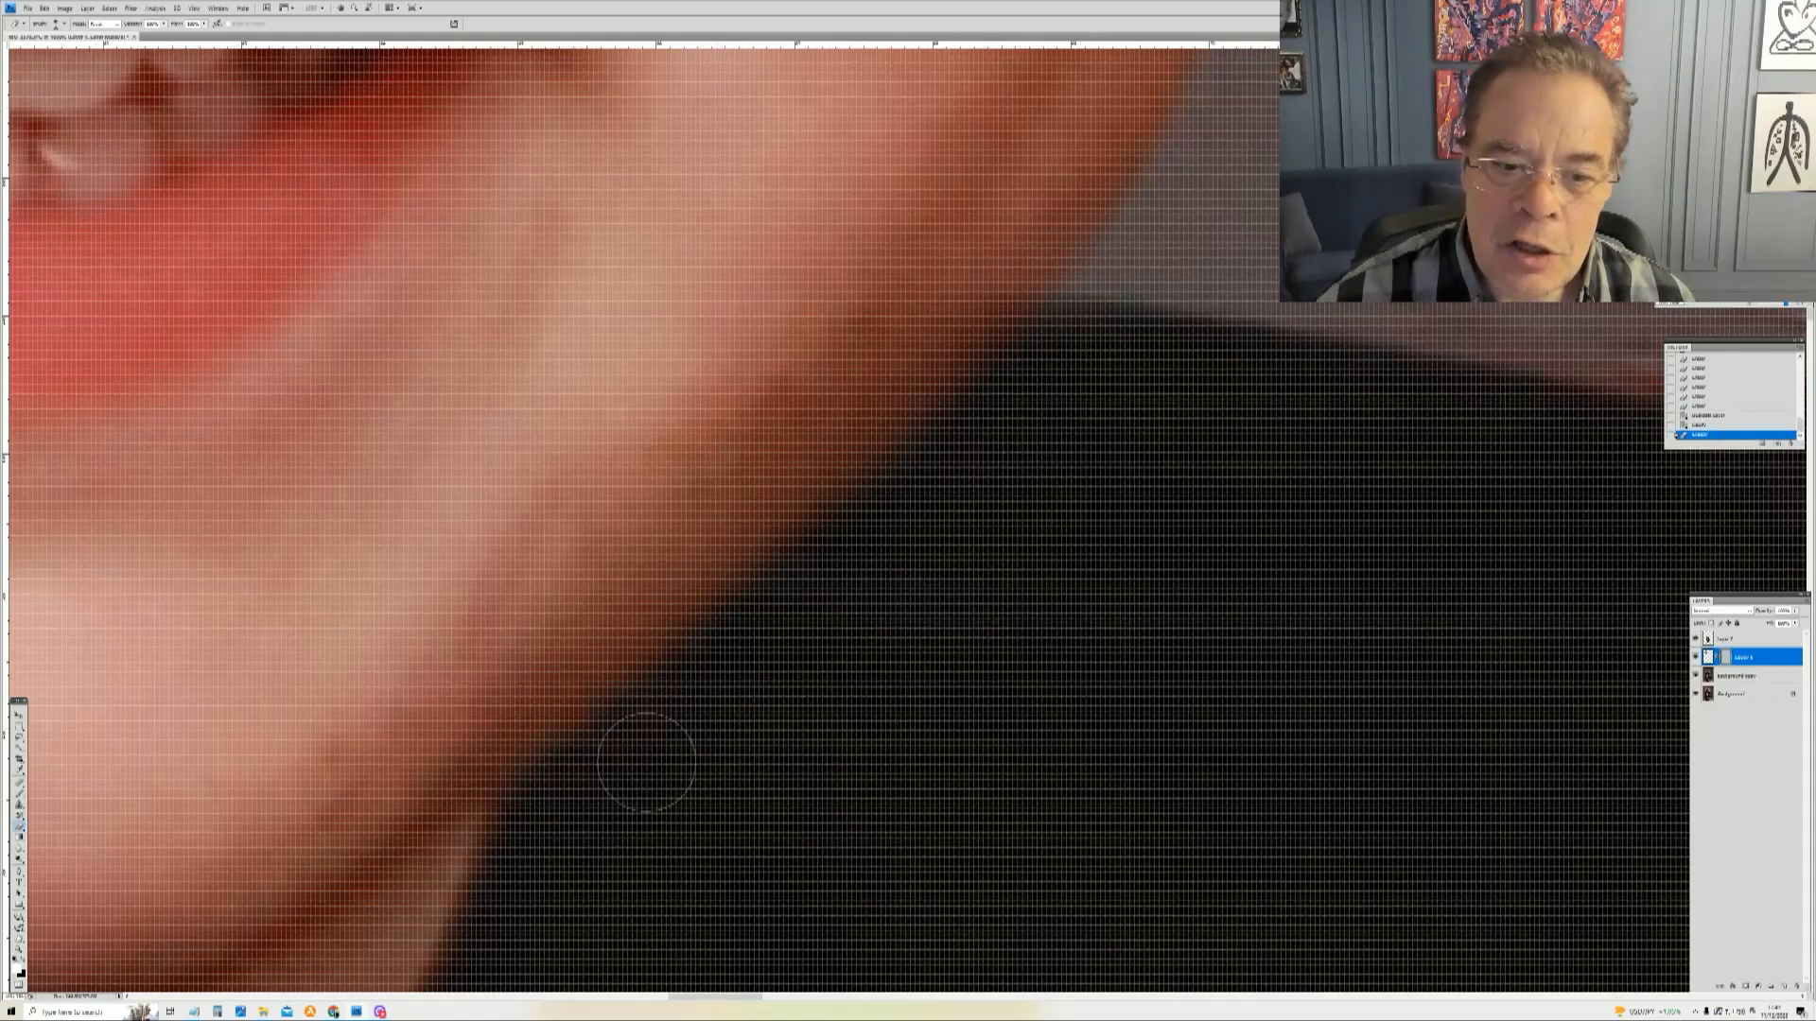
drag(817, 629, 1051, 364)
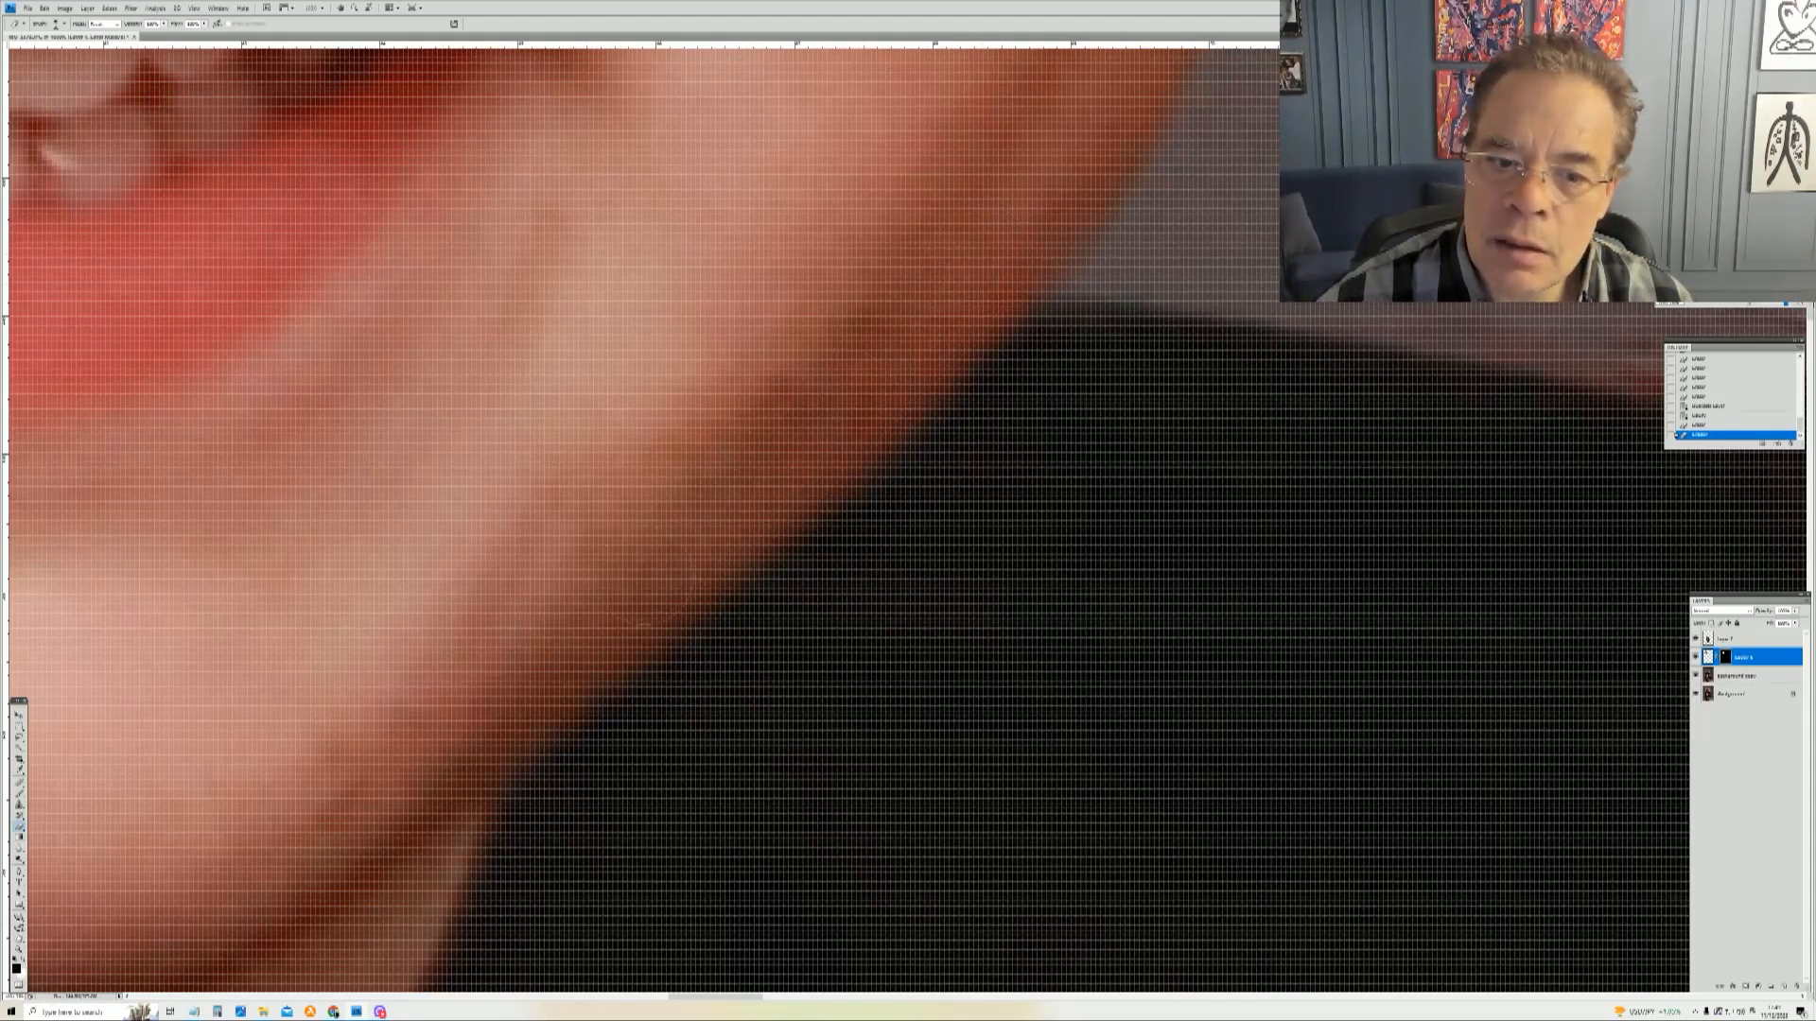
click(496, 698)
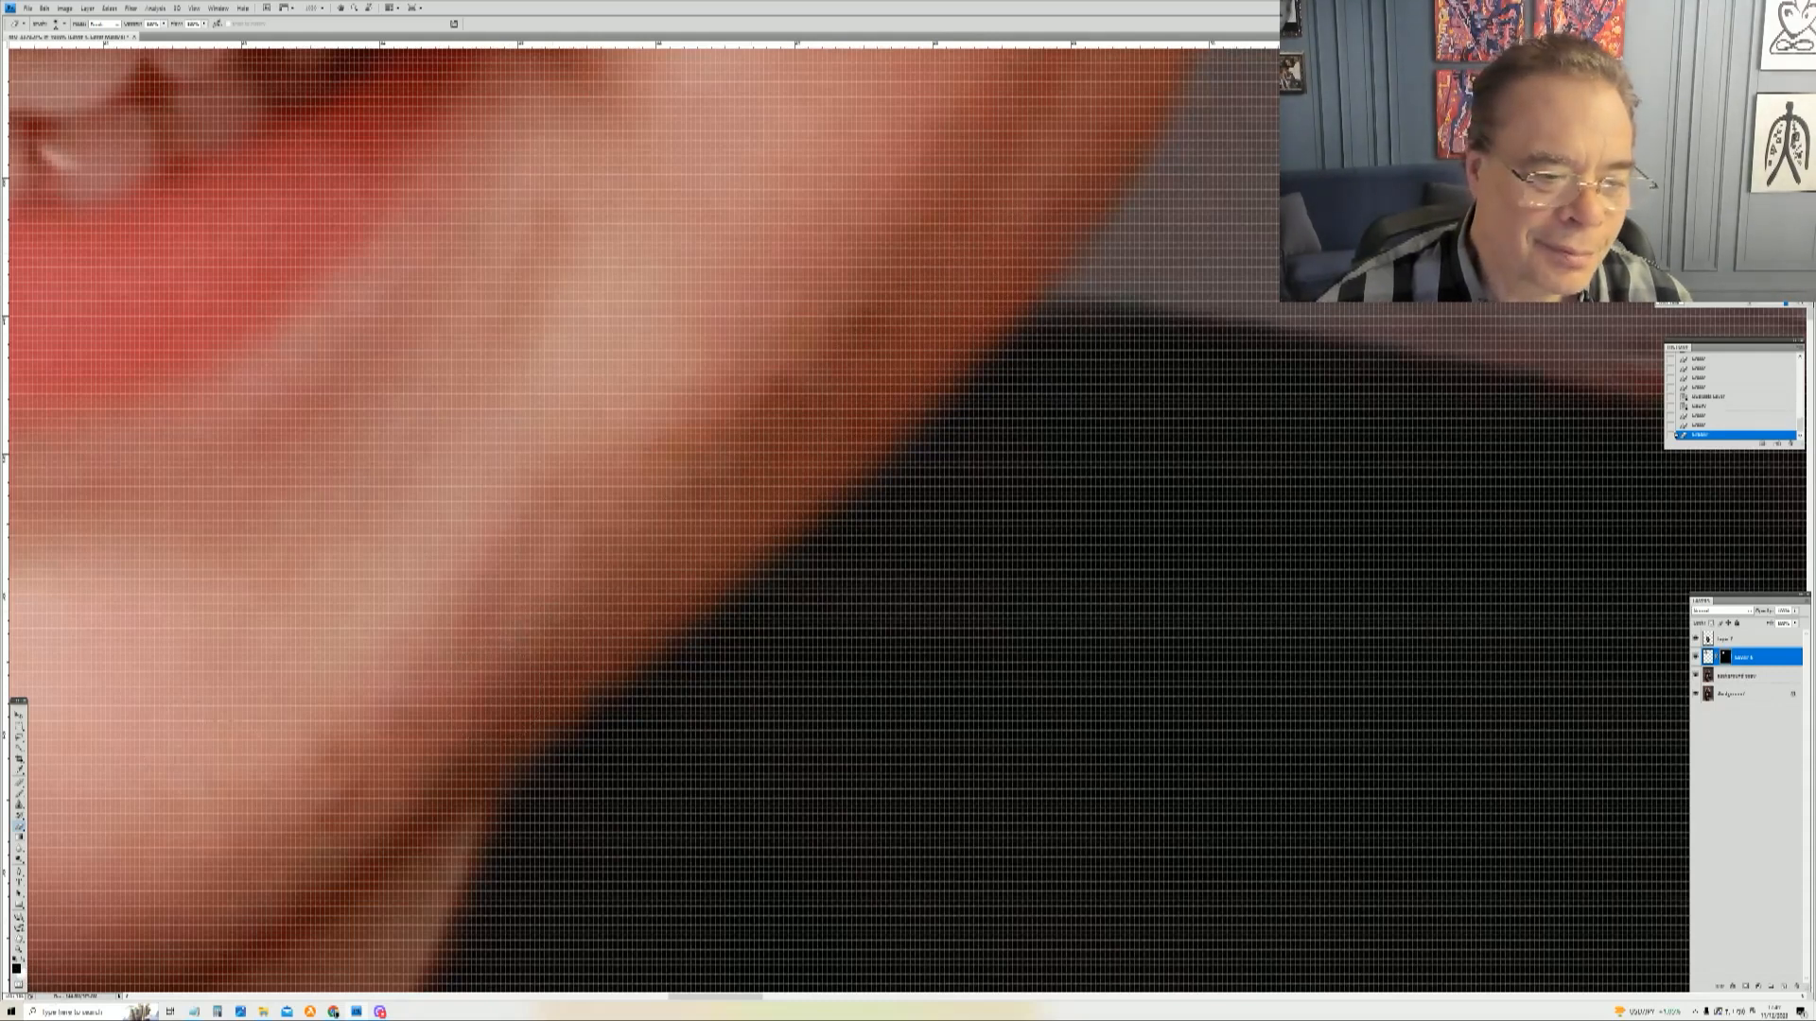
Step: Hide the background copy and Background layers to inspect the boy's masked head layer on its own
key(z)
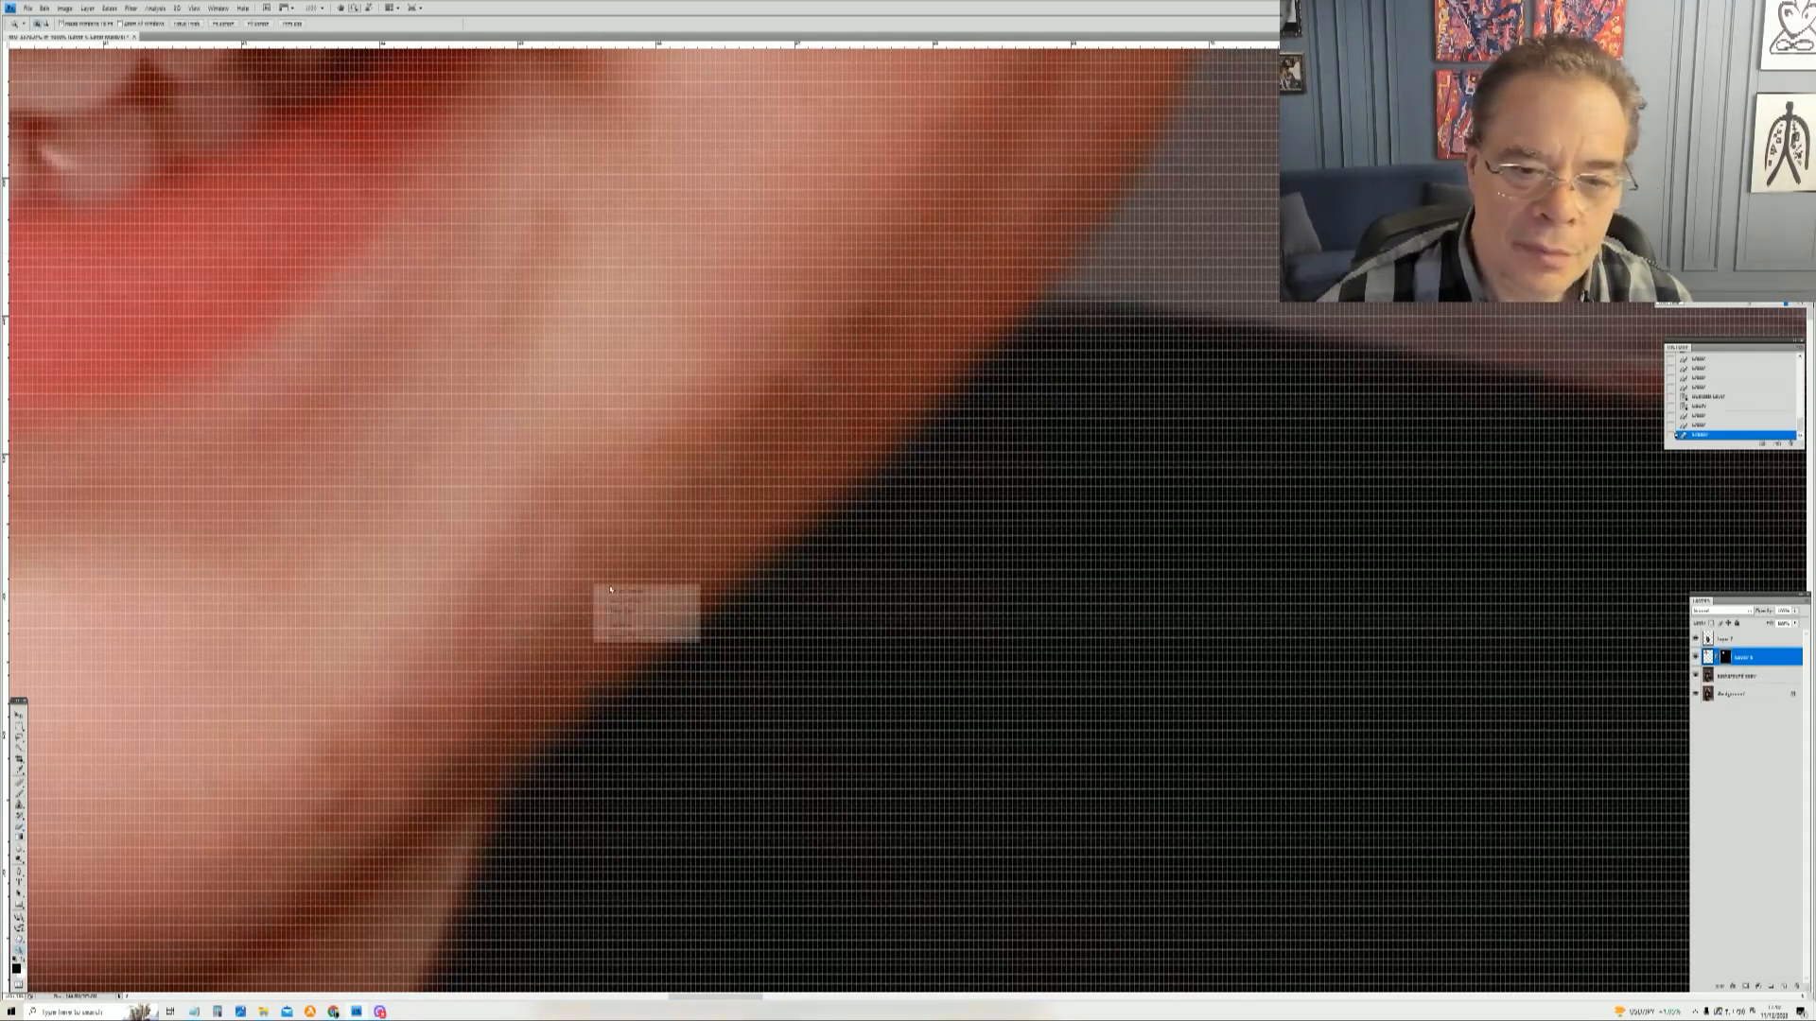
click(626, 596)
drag(786, 356, 1128, 553)
right_click(713, 386)
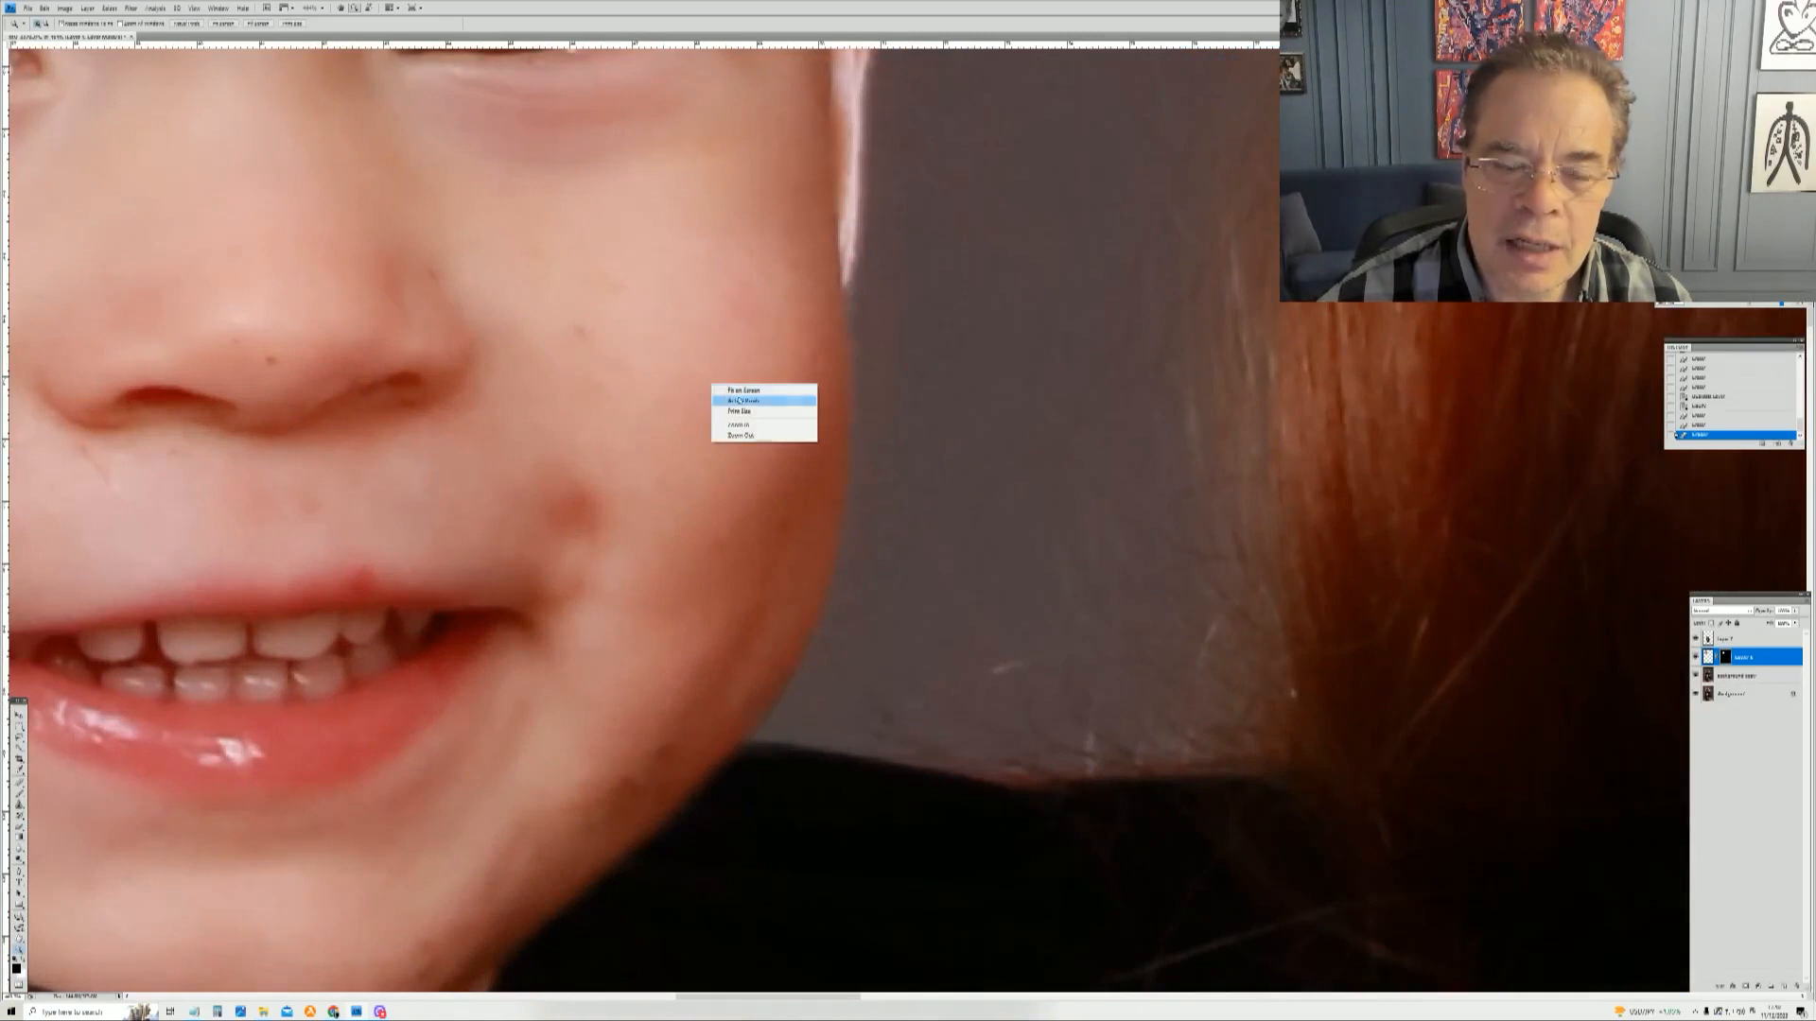
click(741, 401)
drag(933, 322, 933, 322)
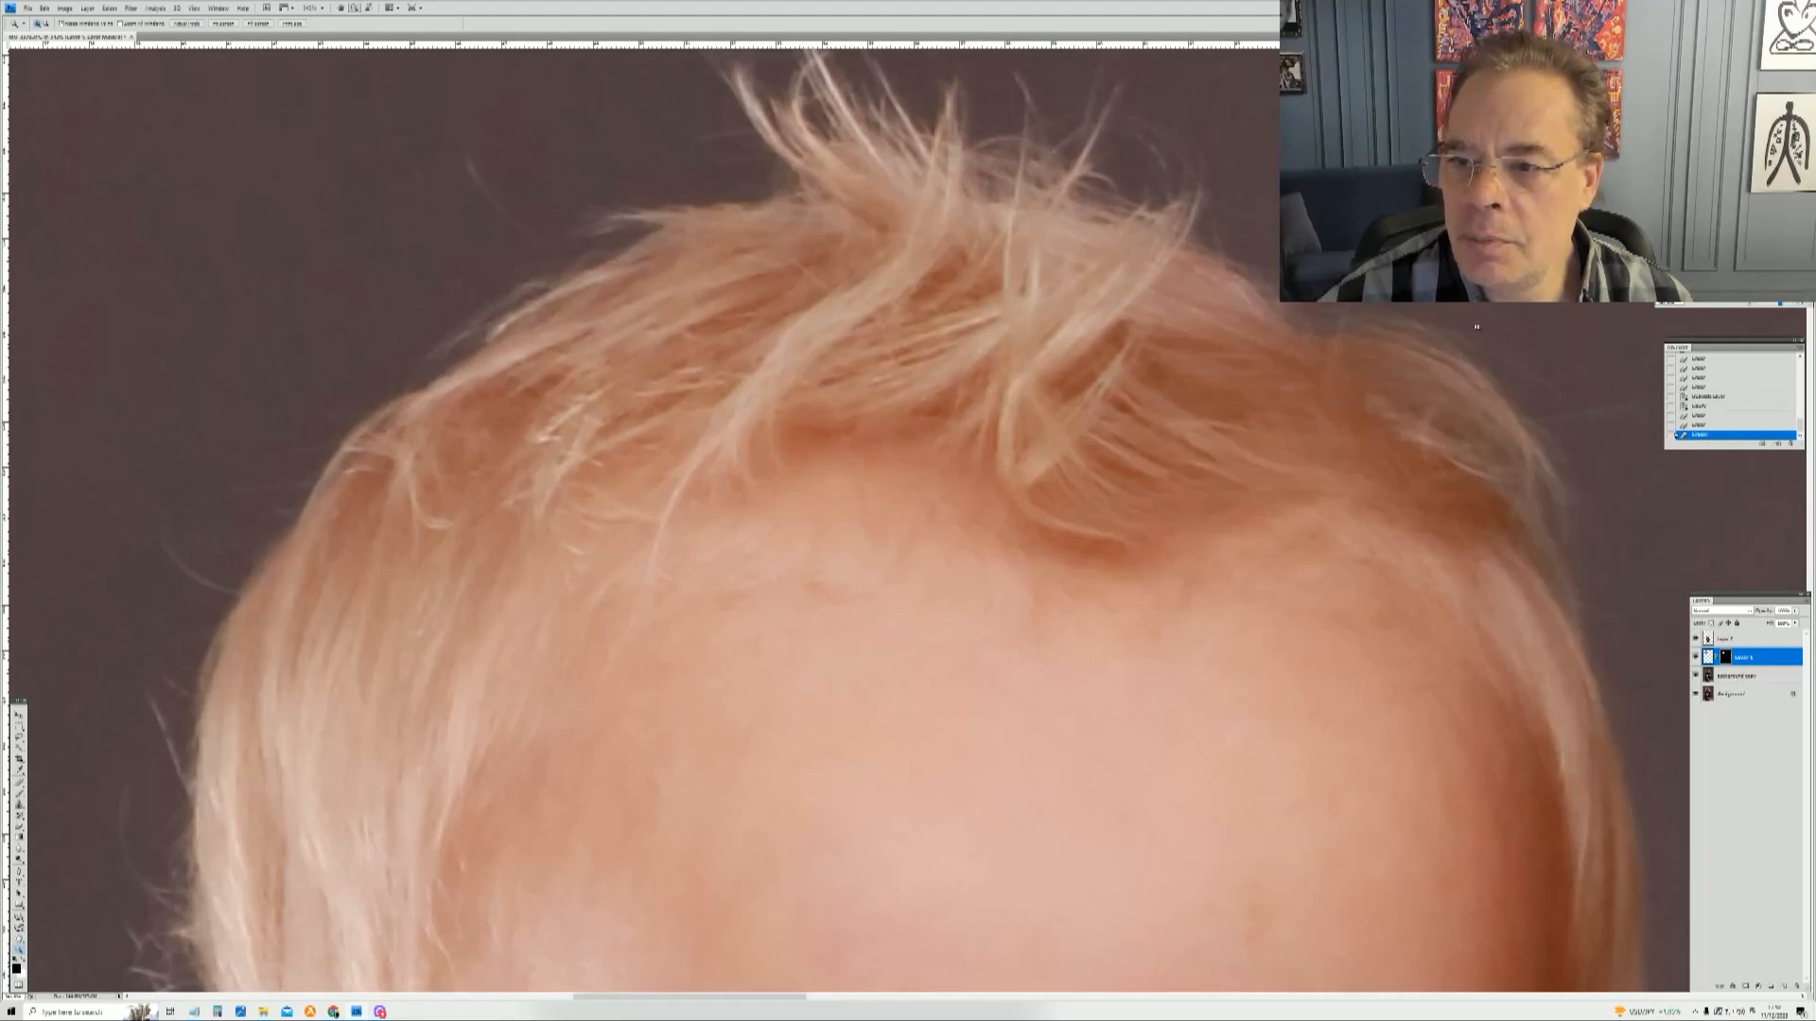
right_click(1327, 367)
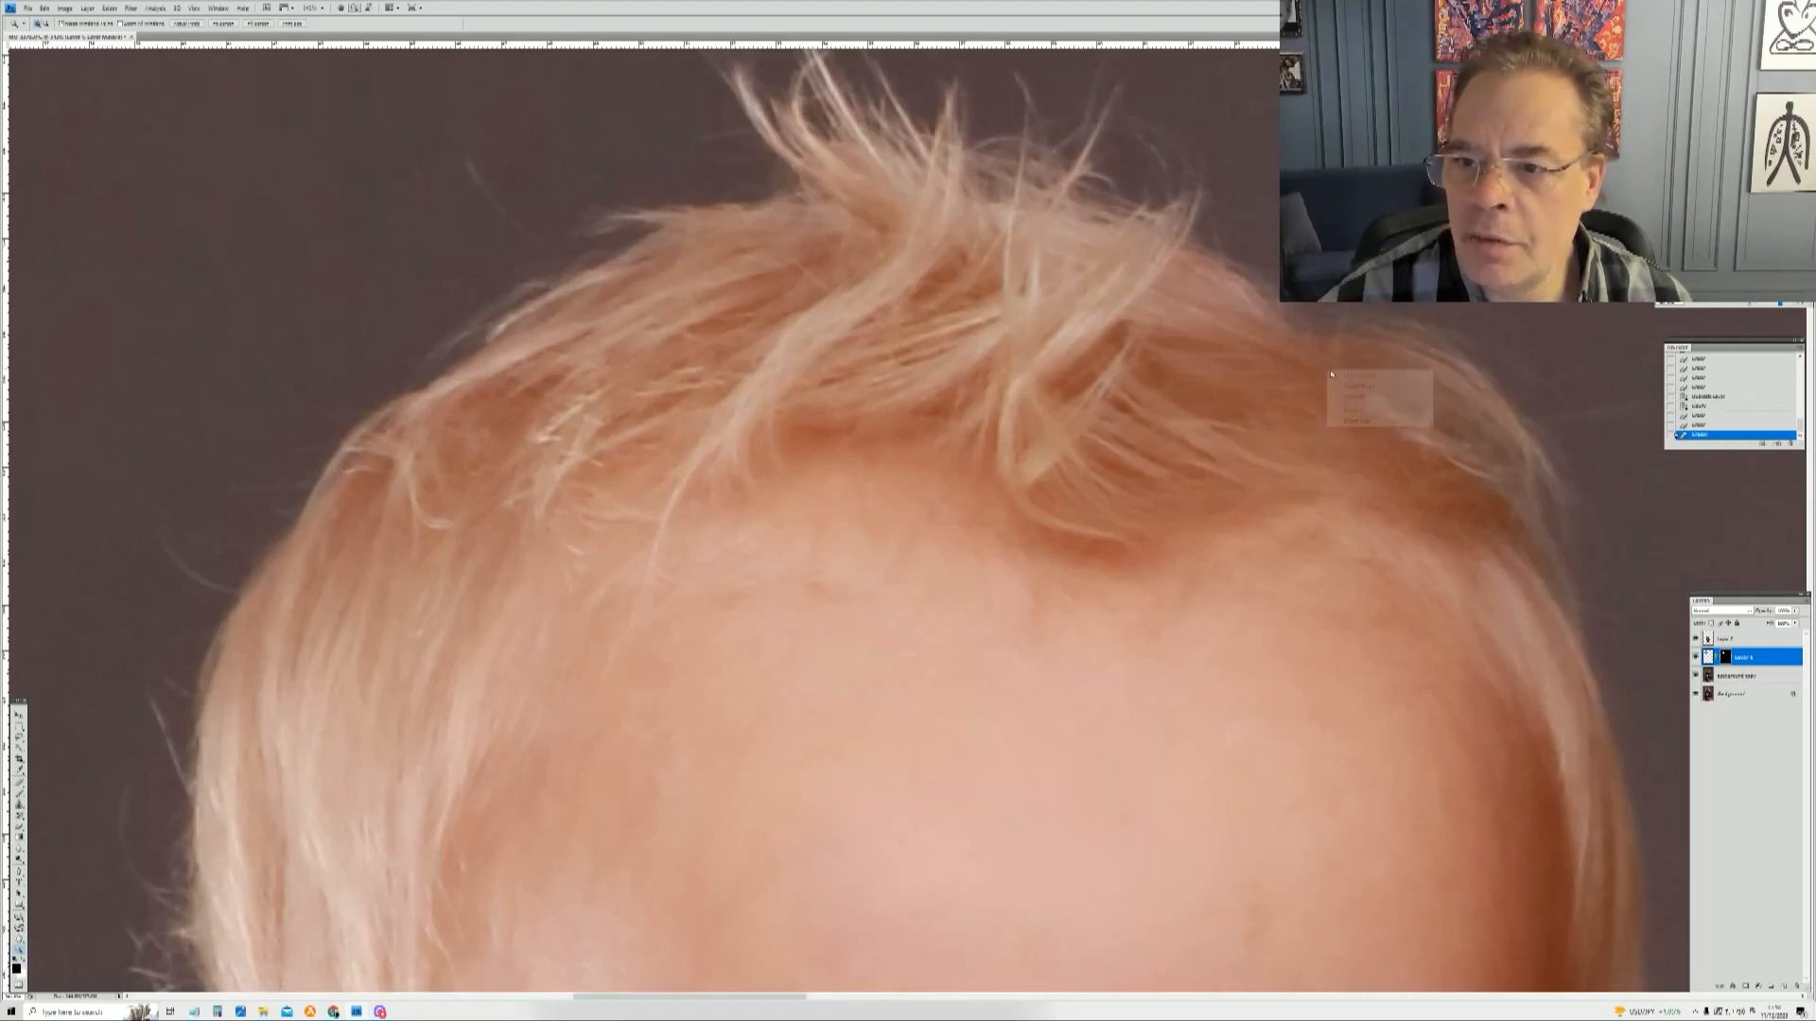
click(1341, 375)
drag(633, 145, 852, 411)
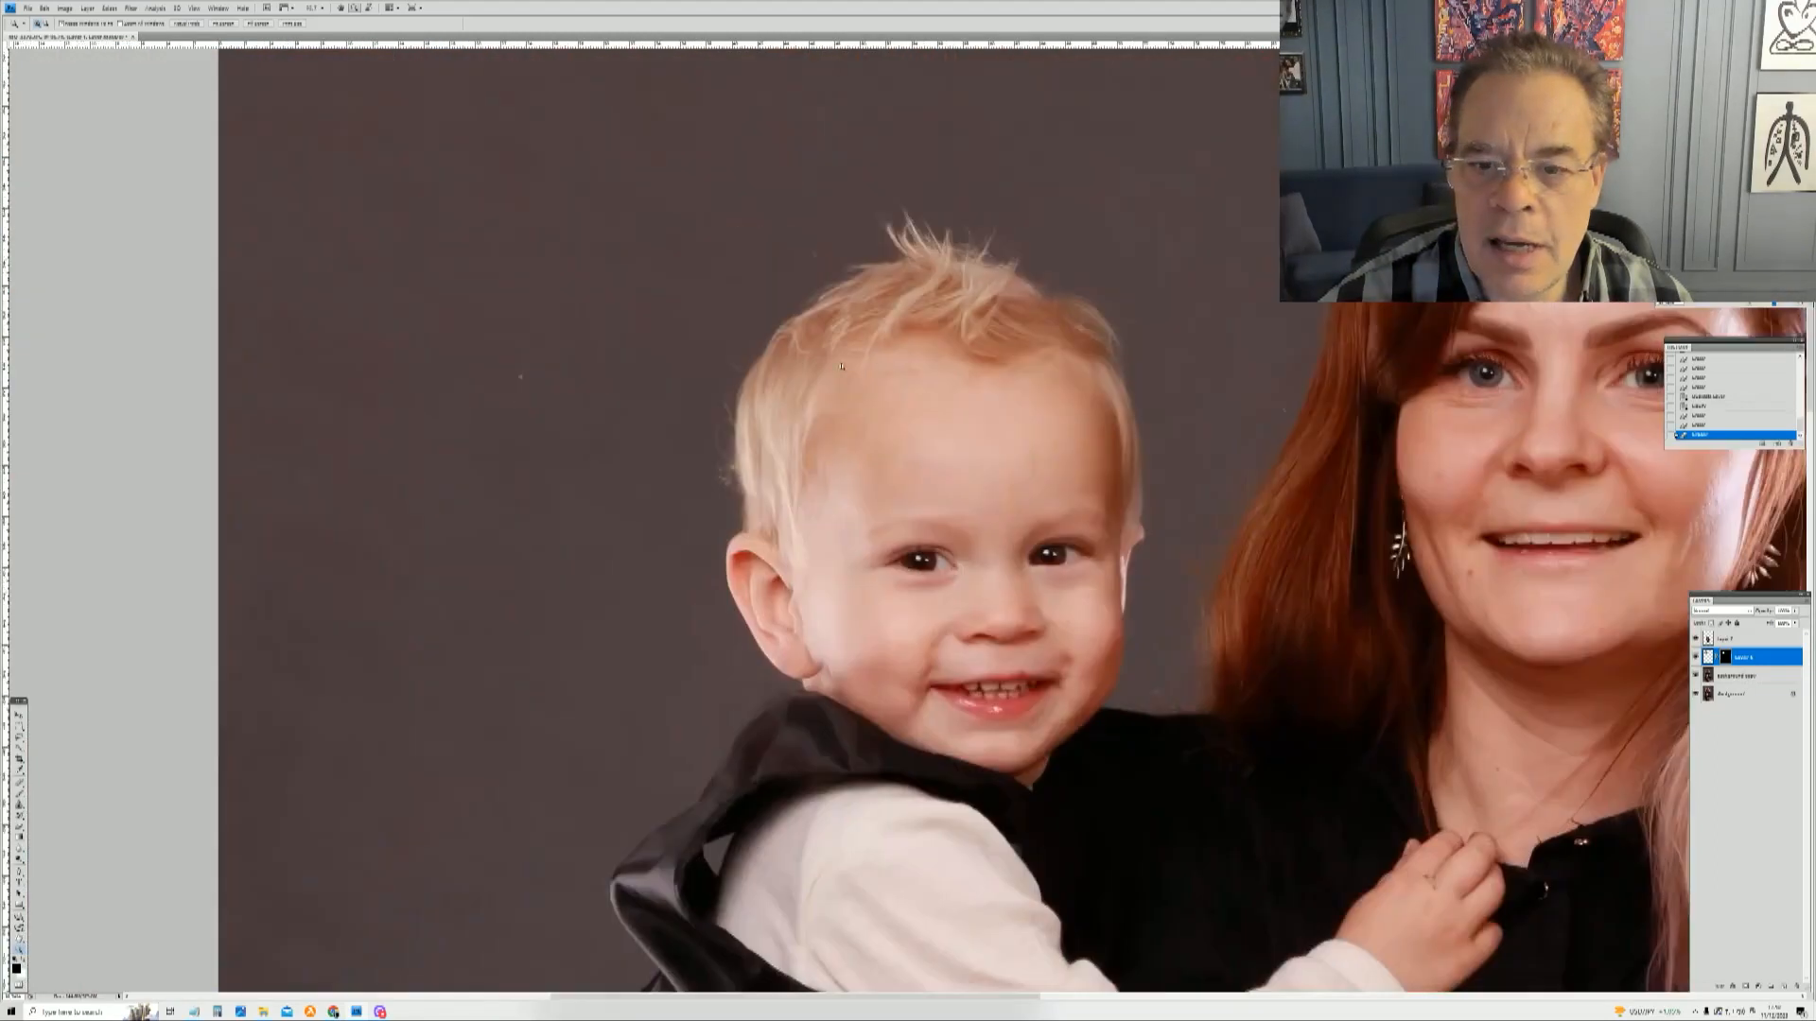
drag(720, 182, 1231, 911)
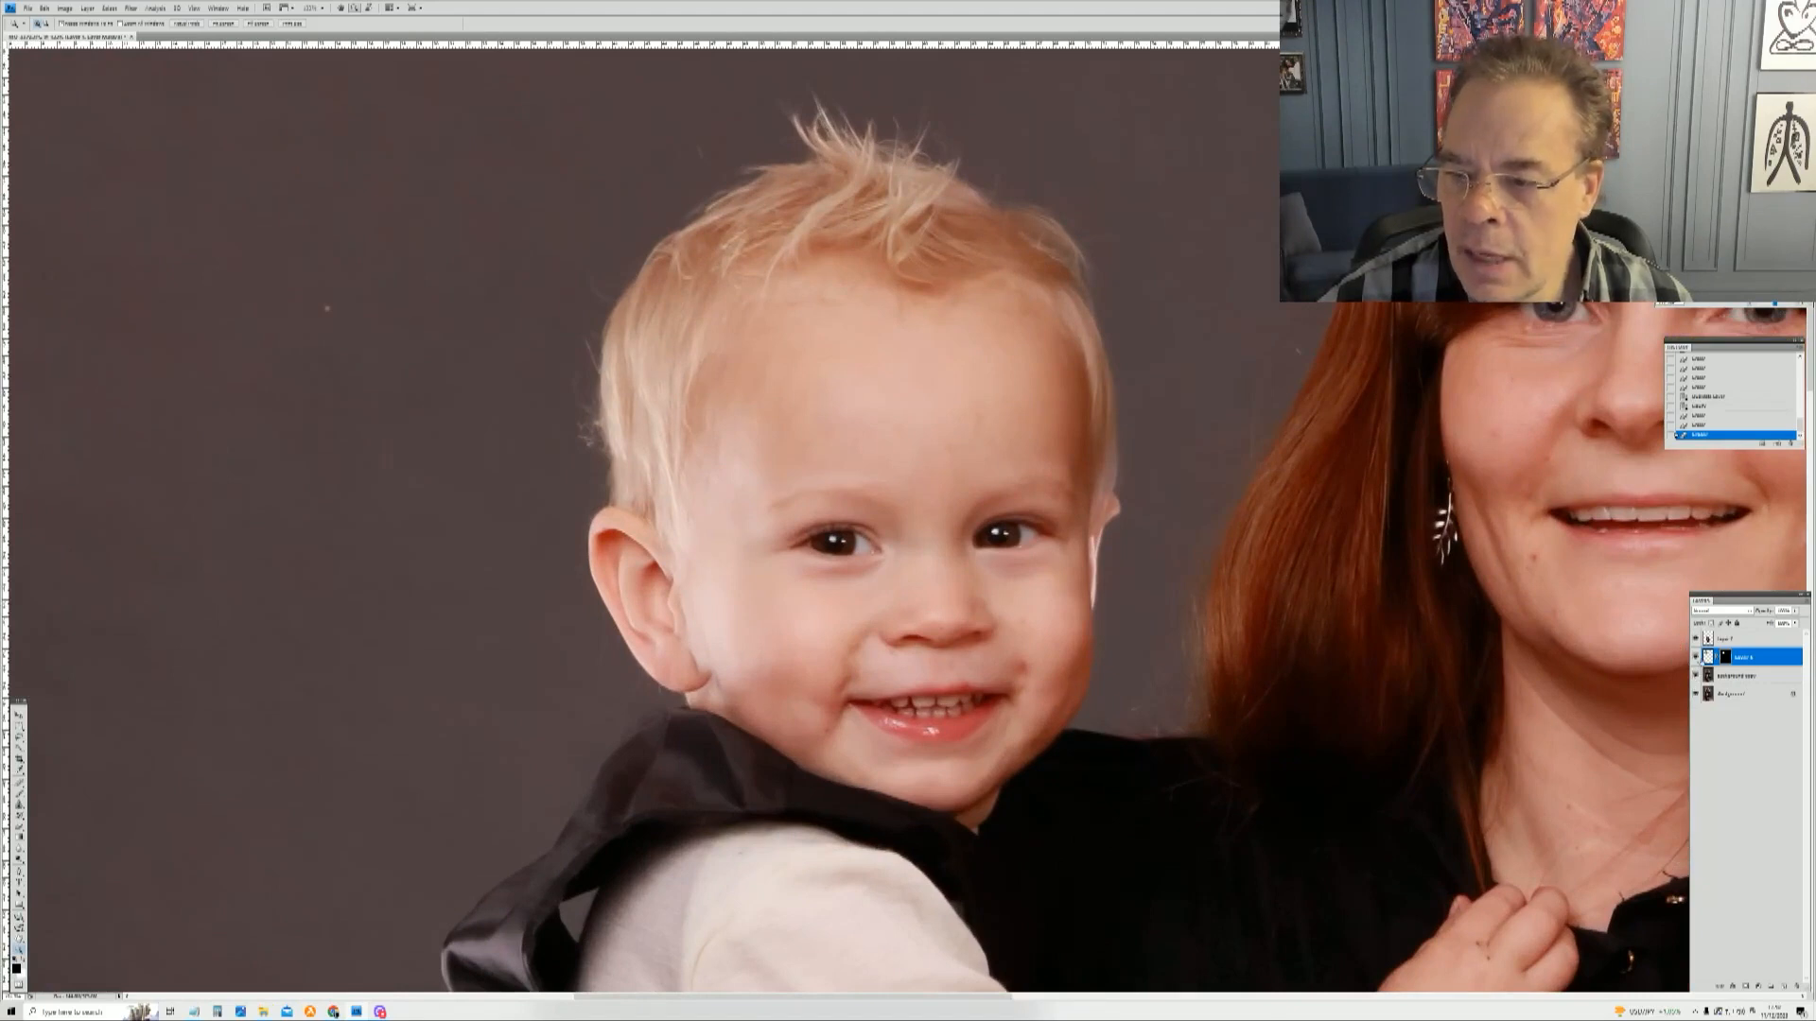
click(1696, 678)
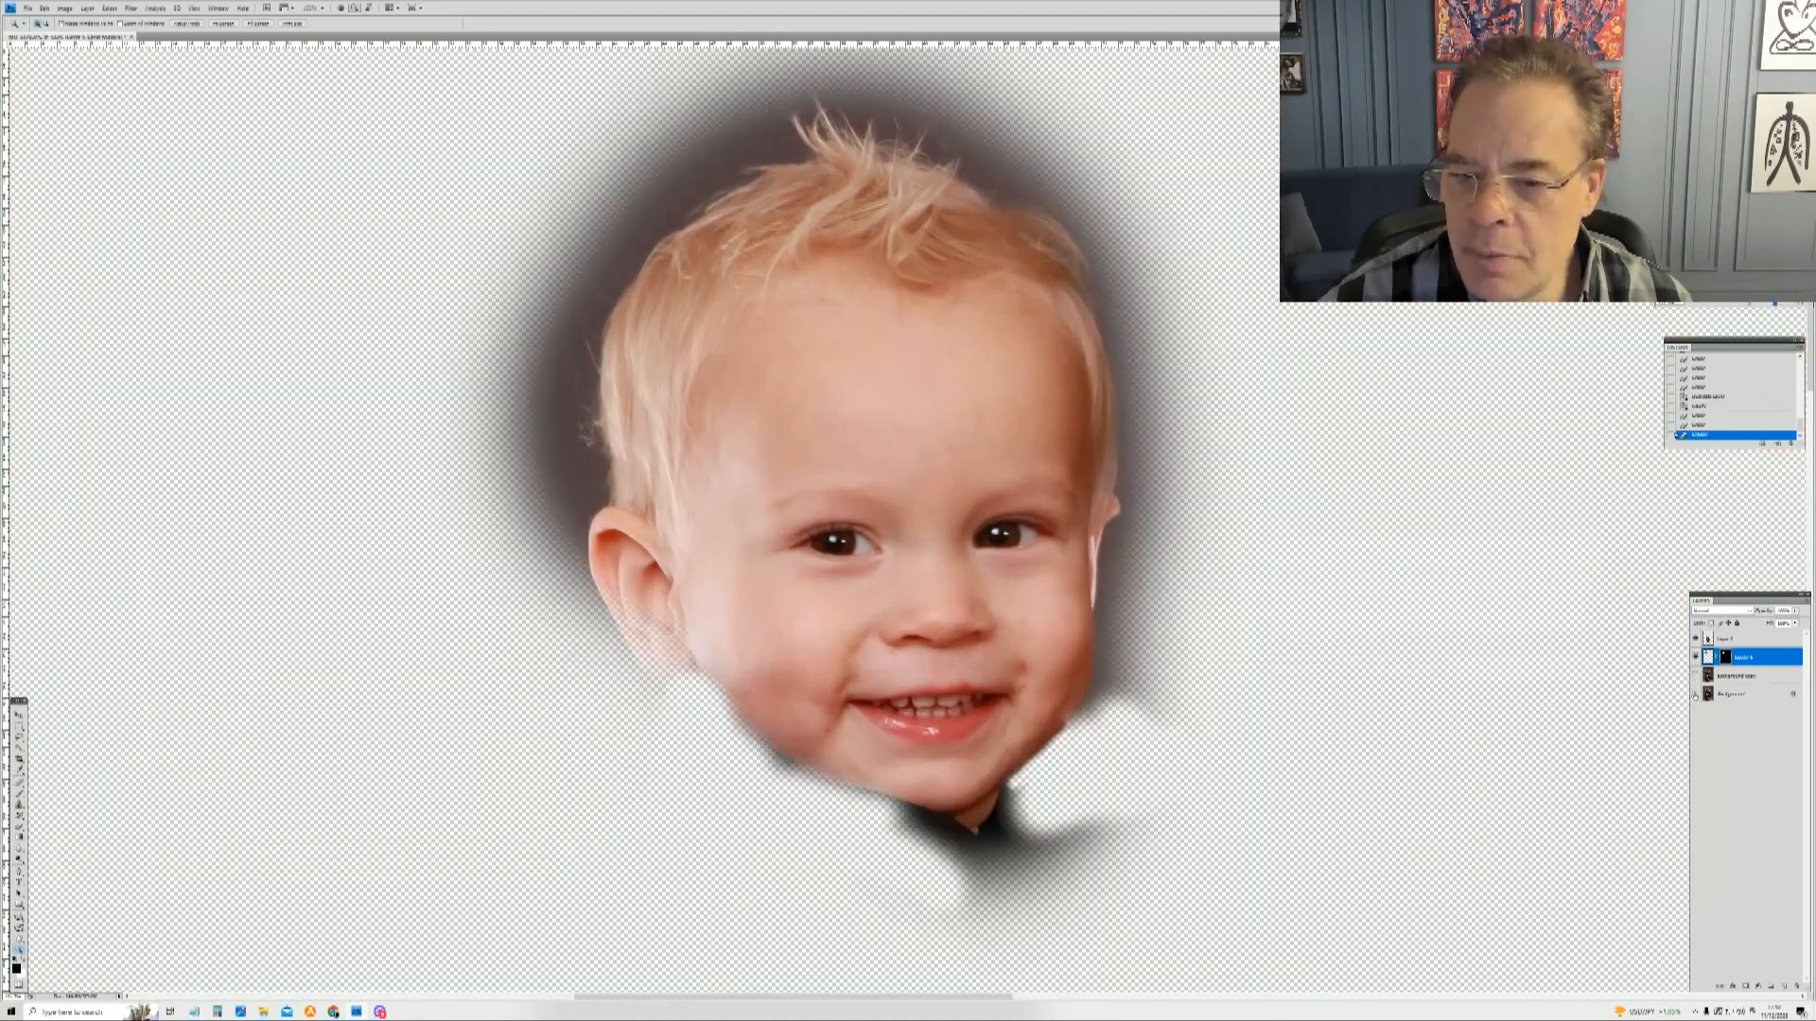
click(1695, 693)
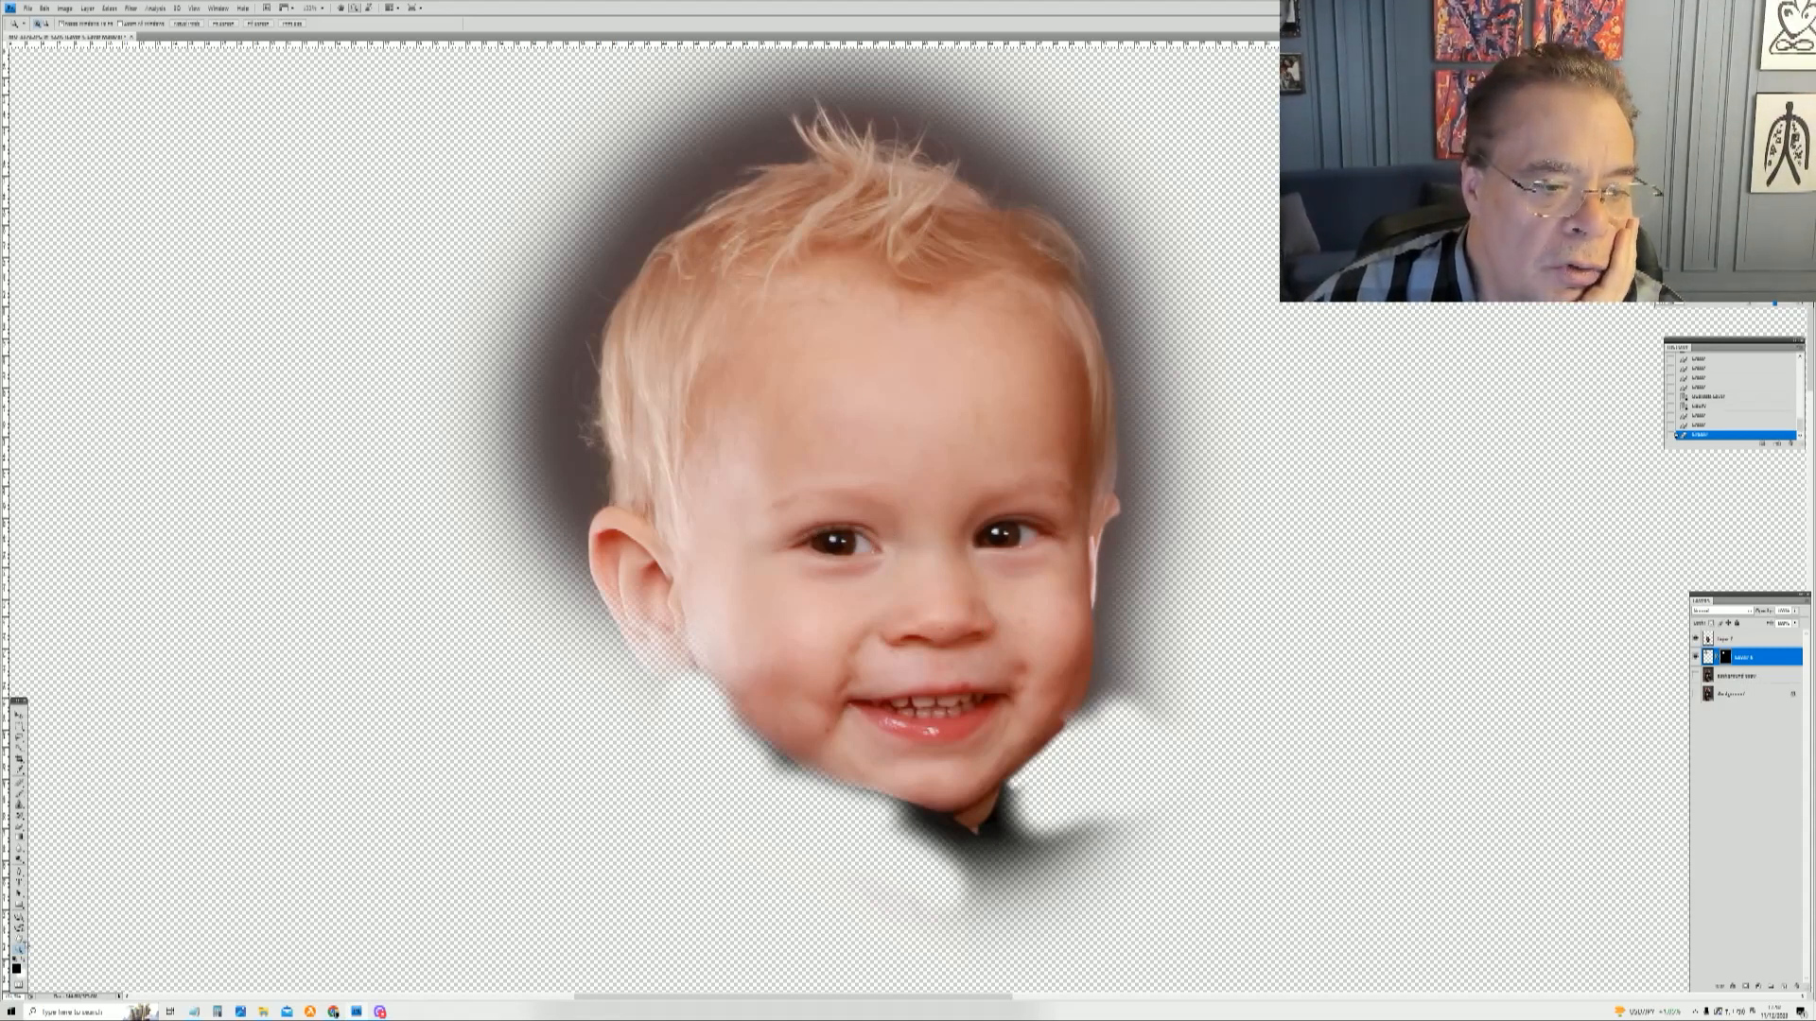
click(20, 830)
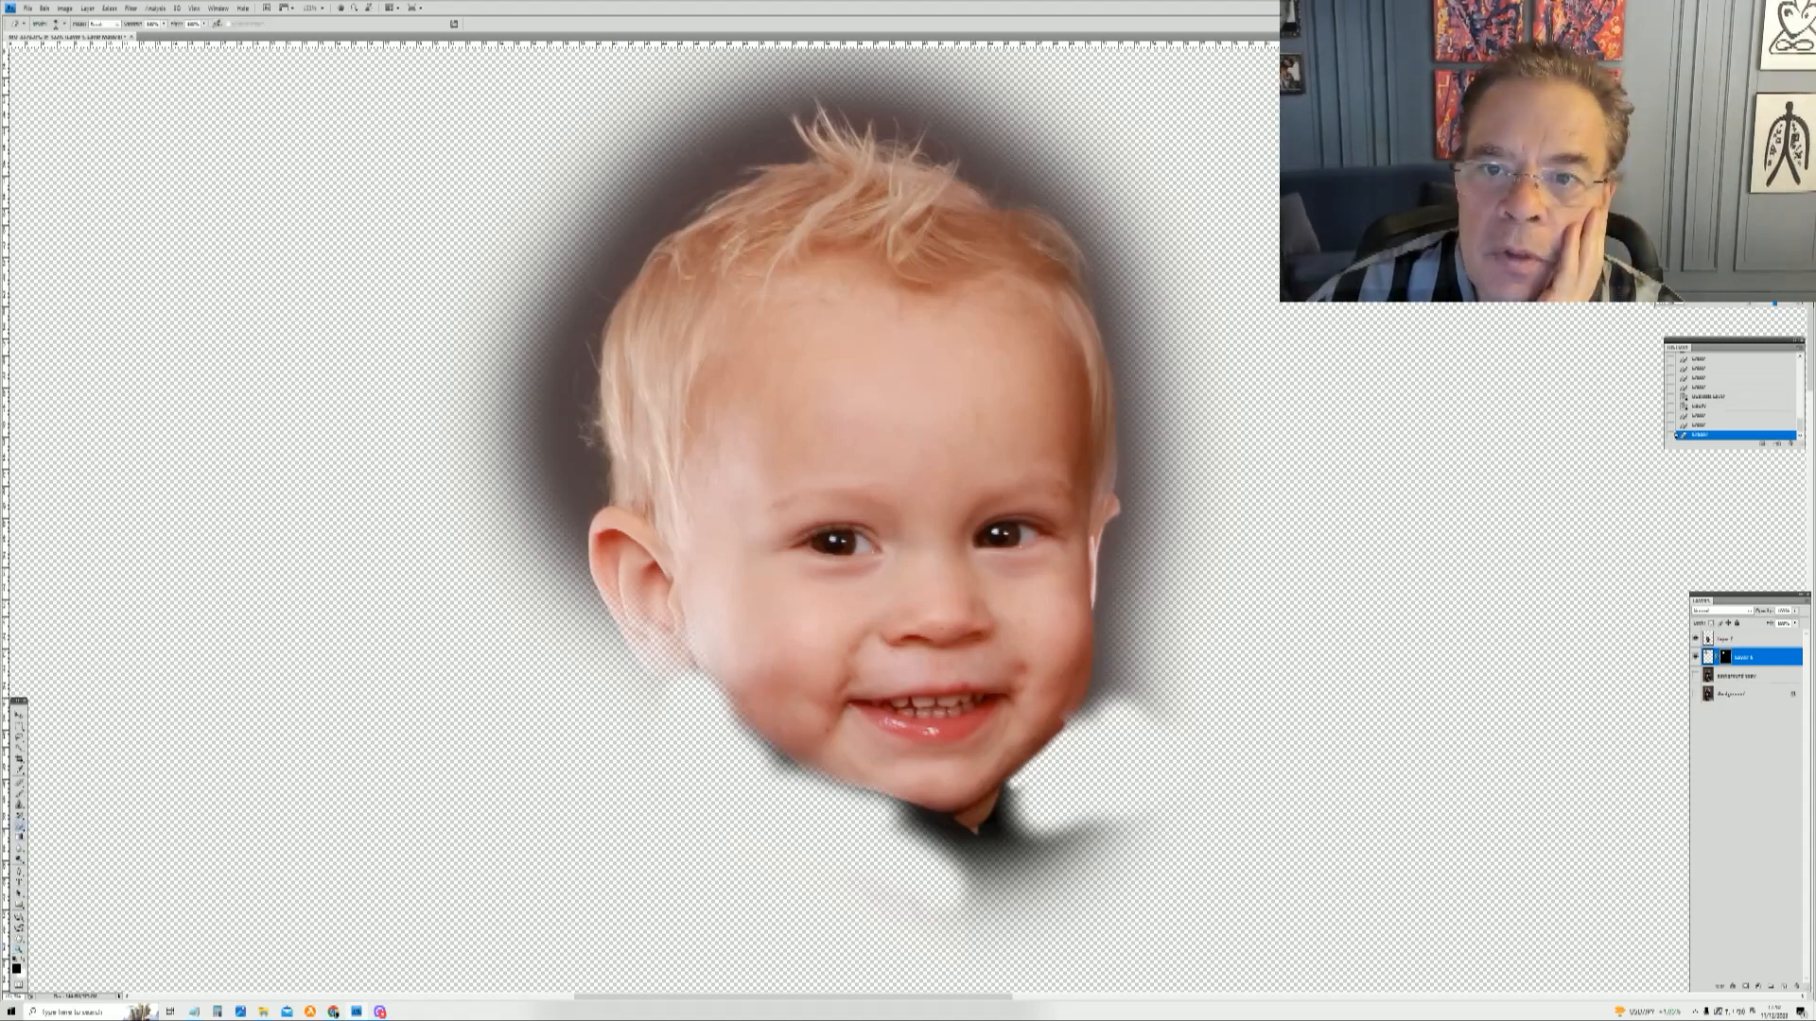
Step: Resize the brush and paint along the boy's cheek and jaw edges on the head layer mask
right_click(1050, 285)
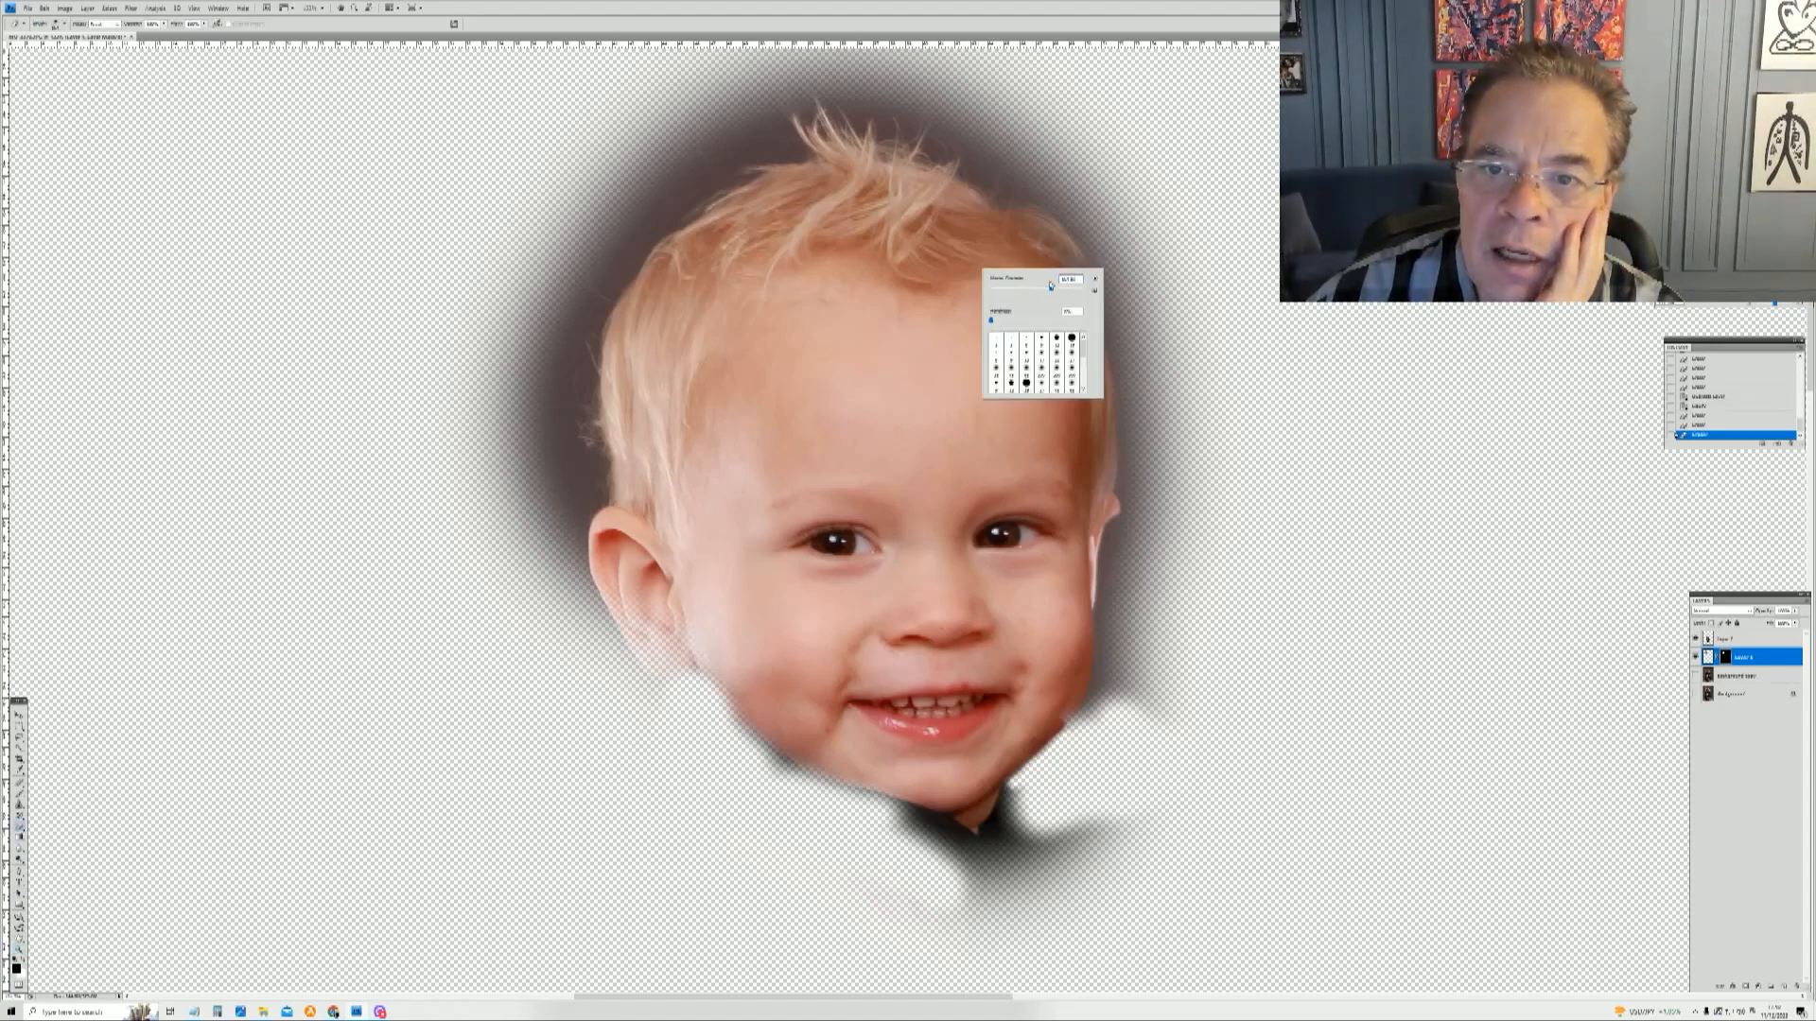
click(1030, 229)
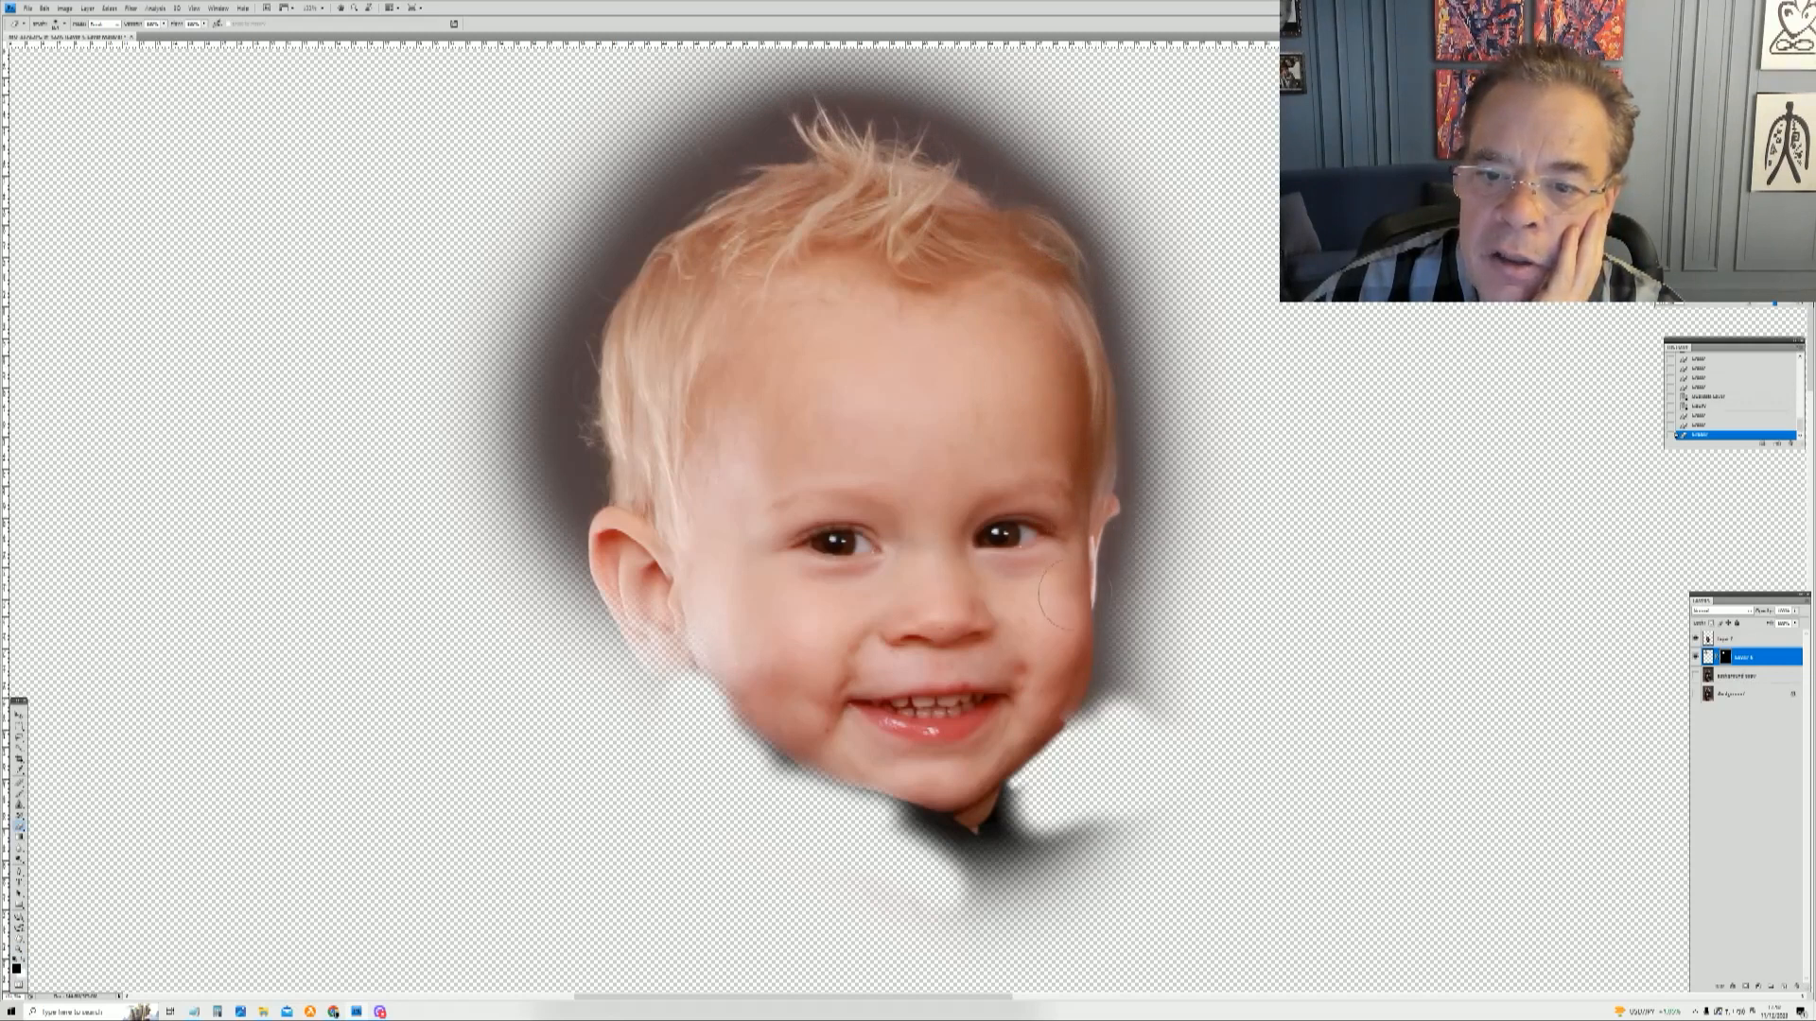
drag(1057, 681, 1054, 657)
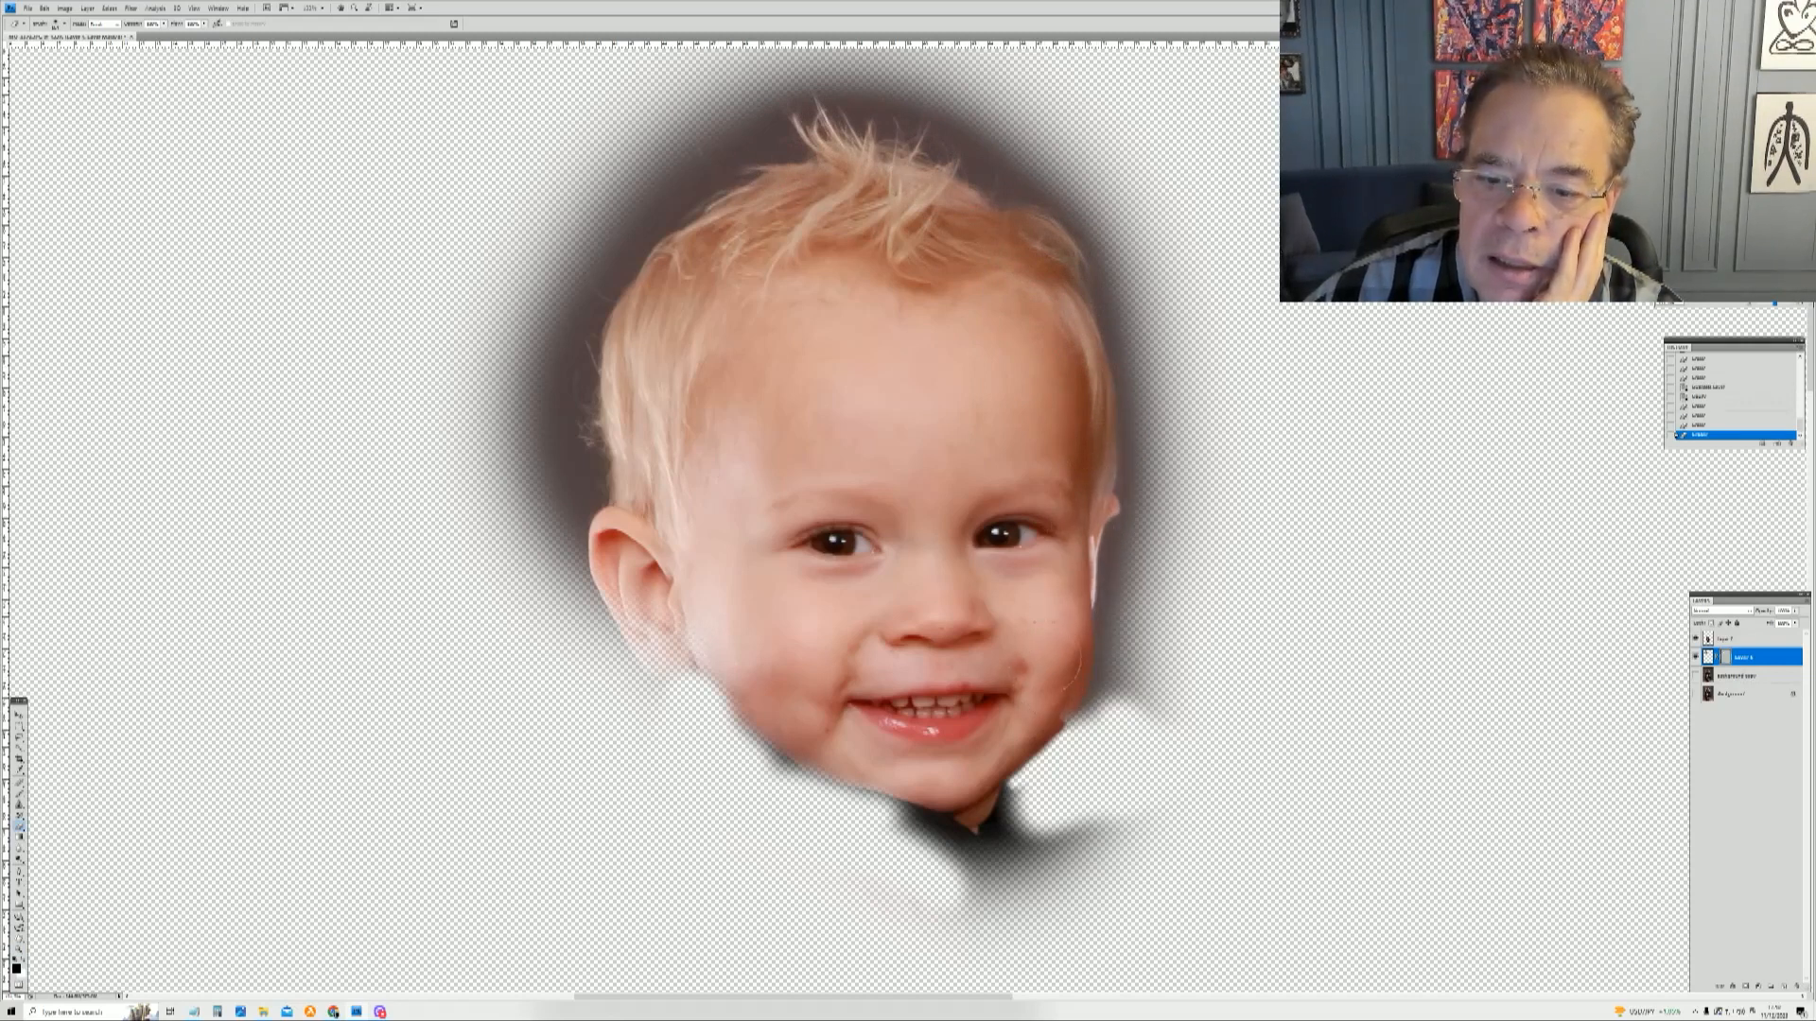
right_click(1058, 649)
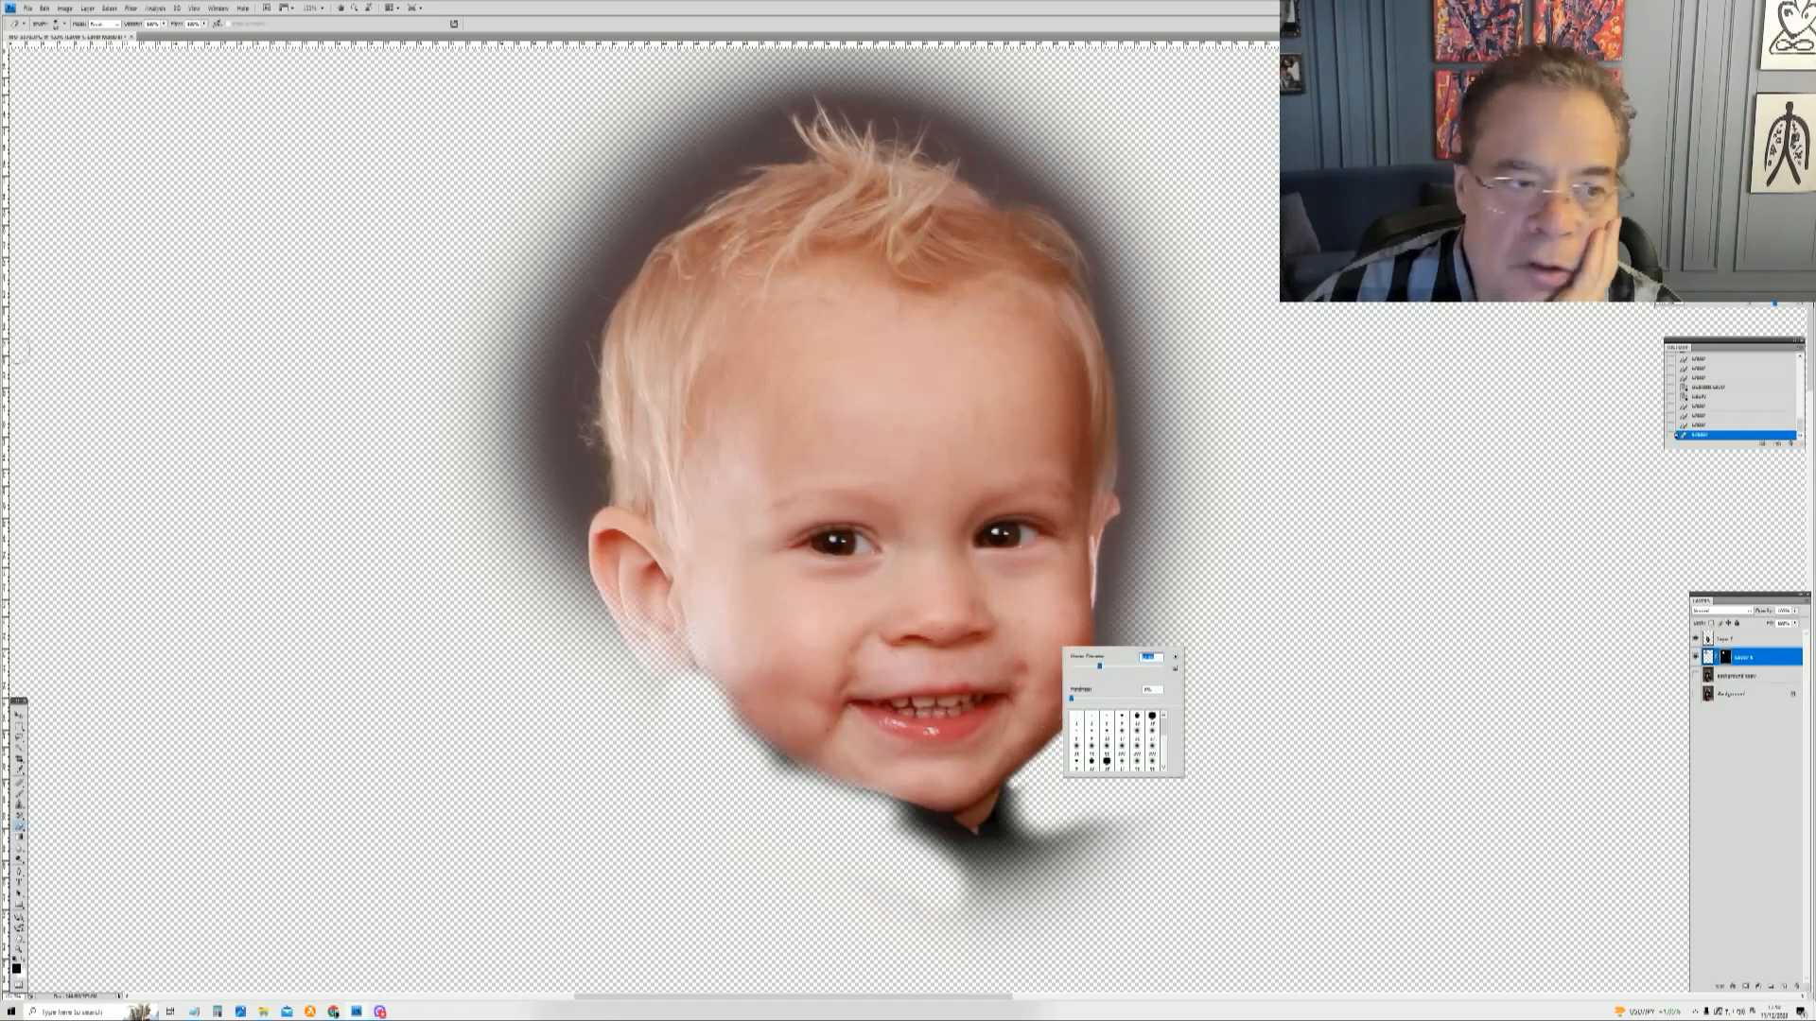
click(1069, 640)
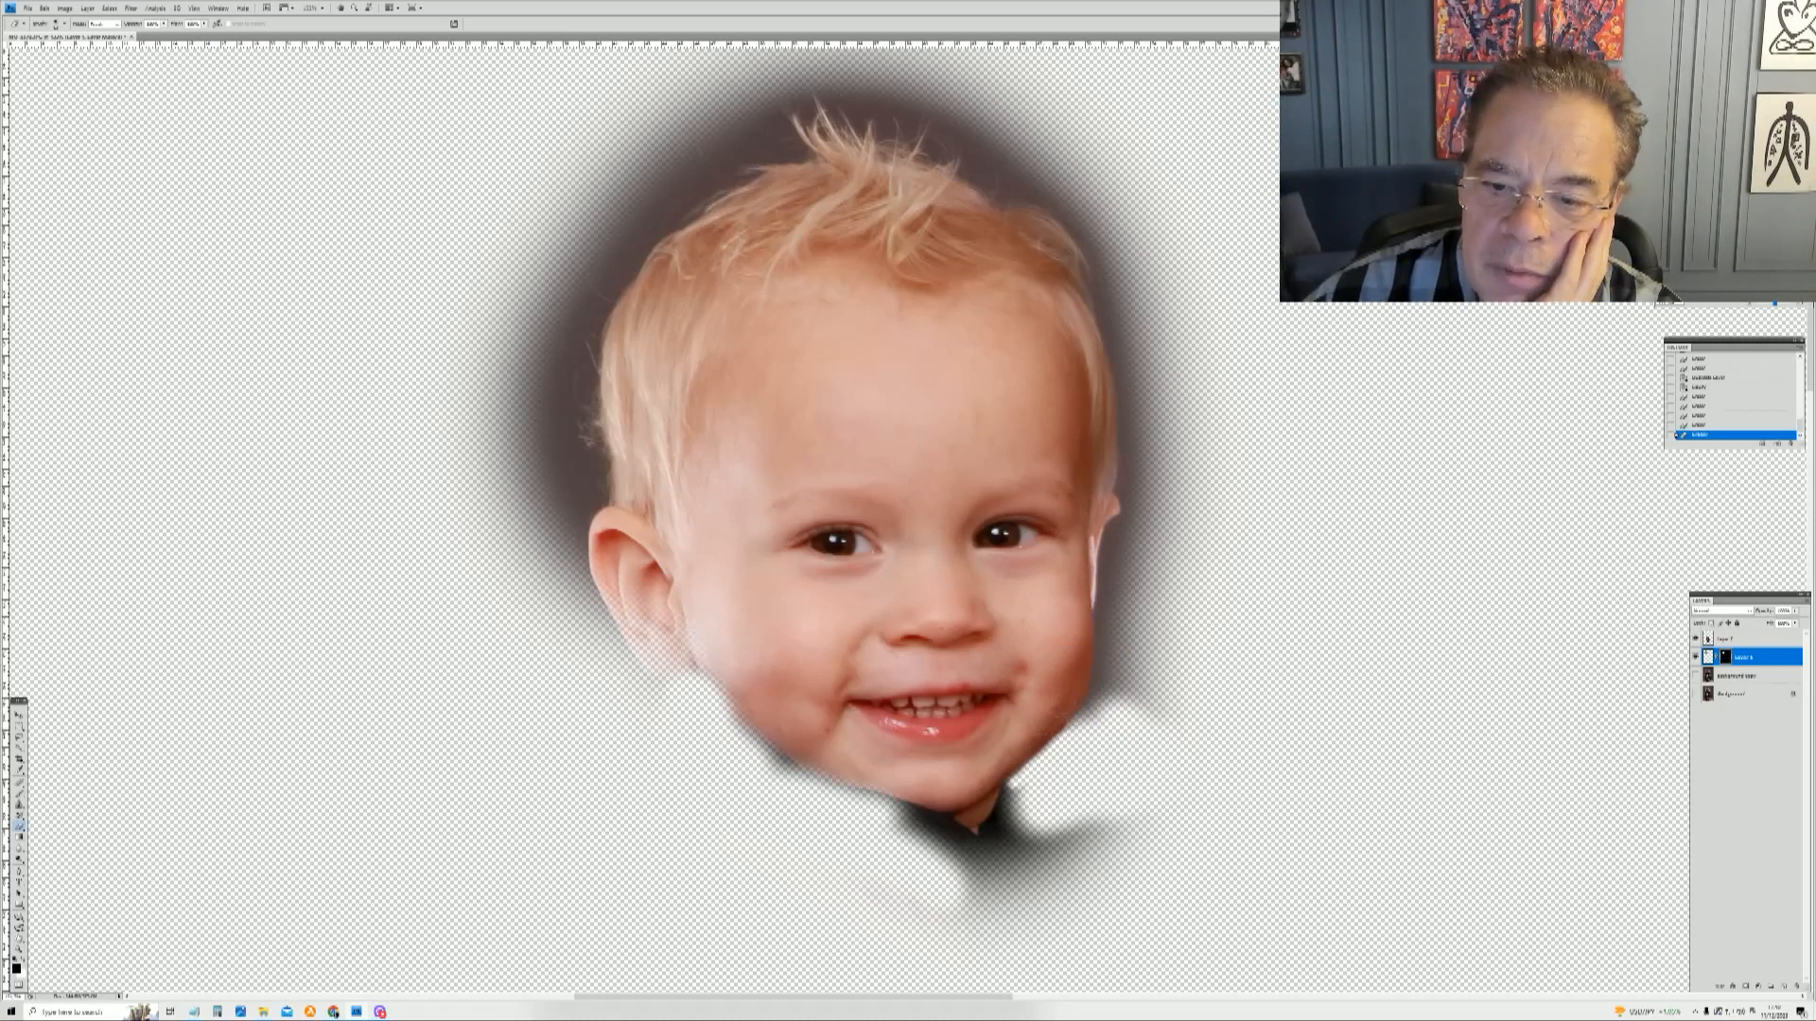
click(836, 754)
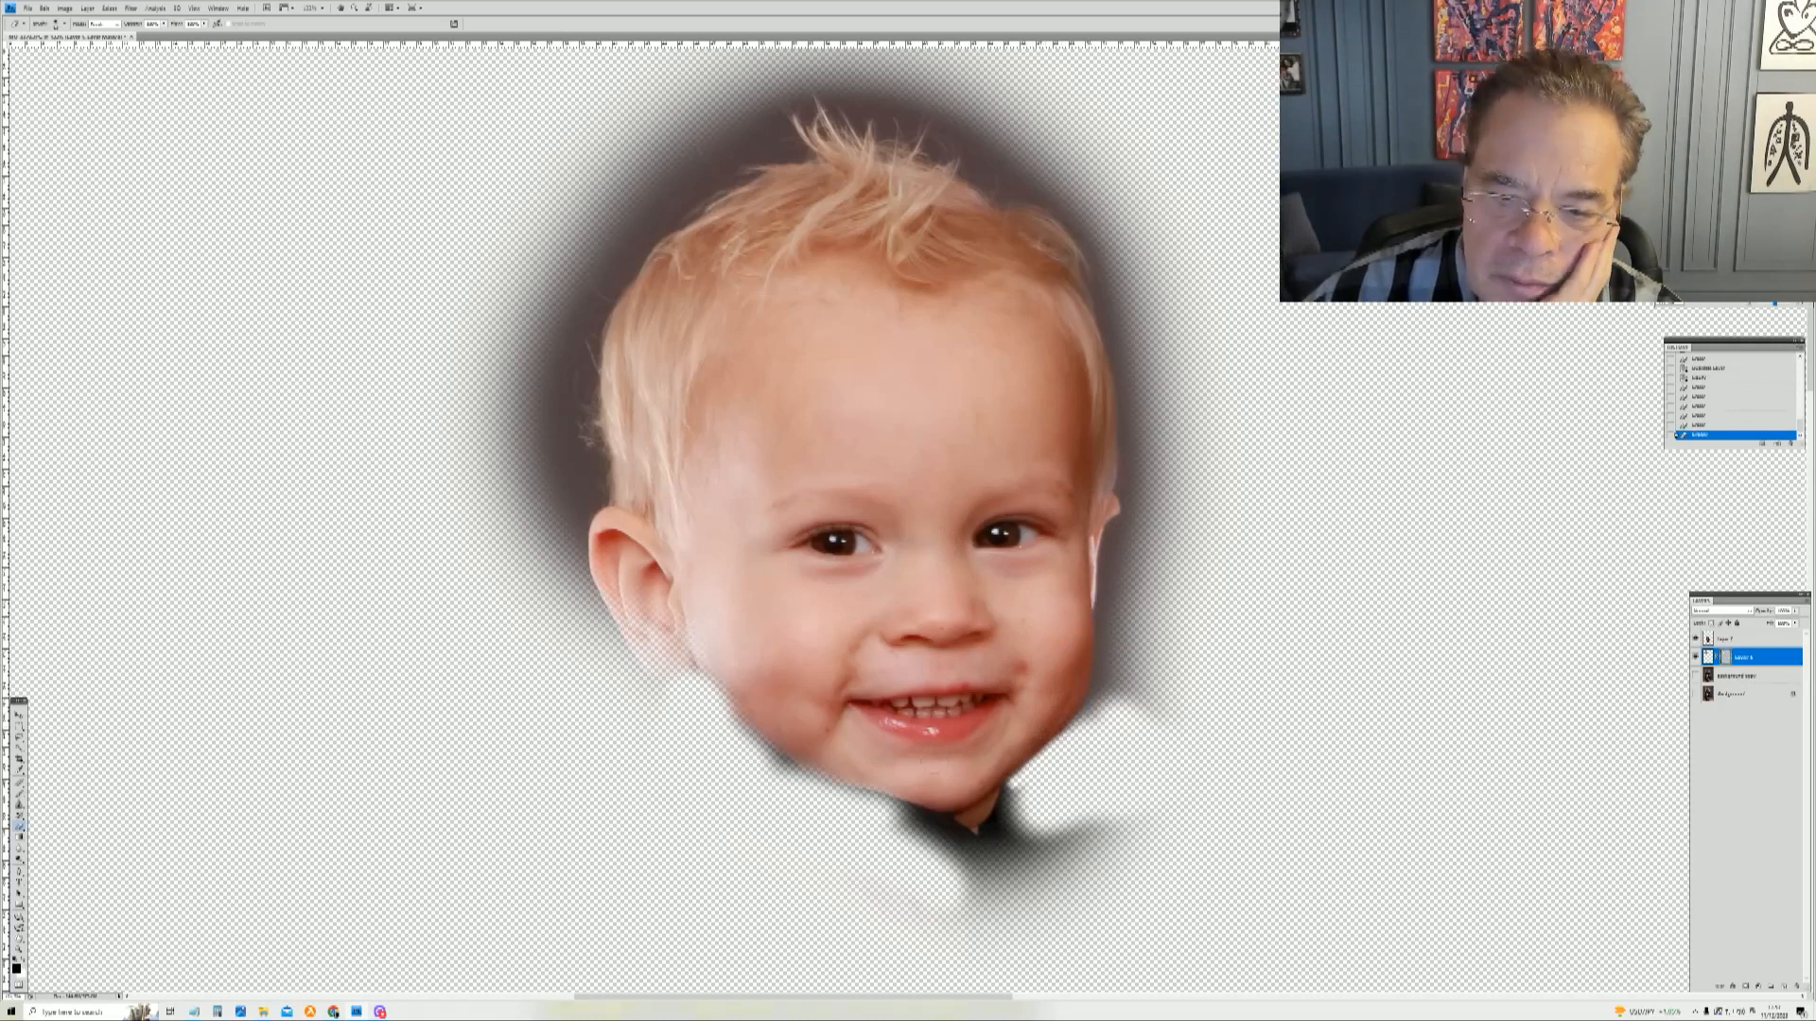
click(762, 727)
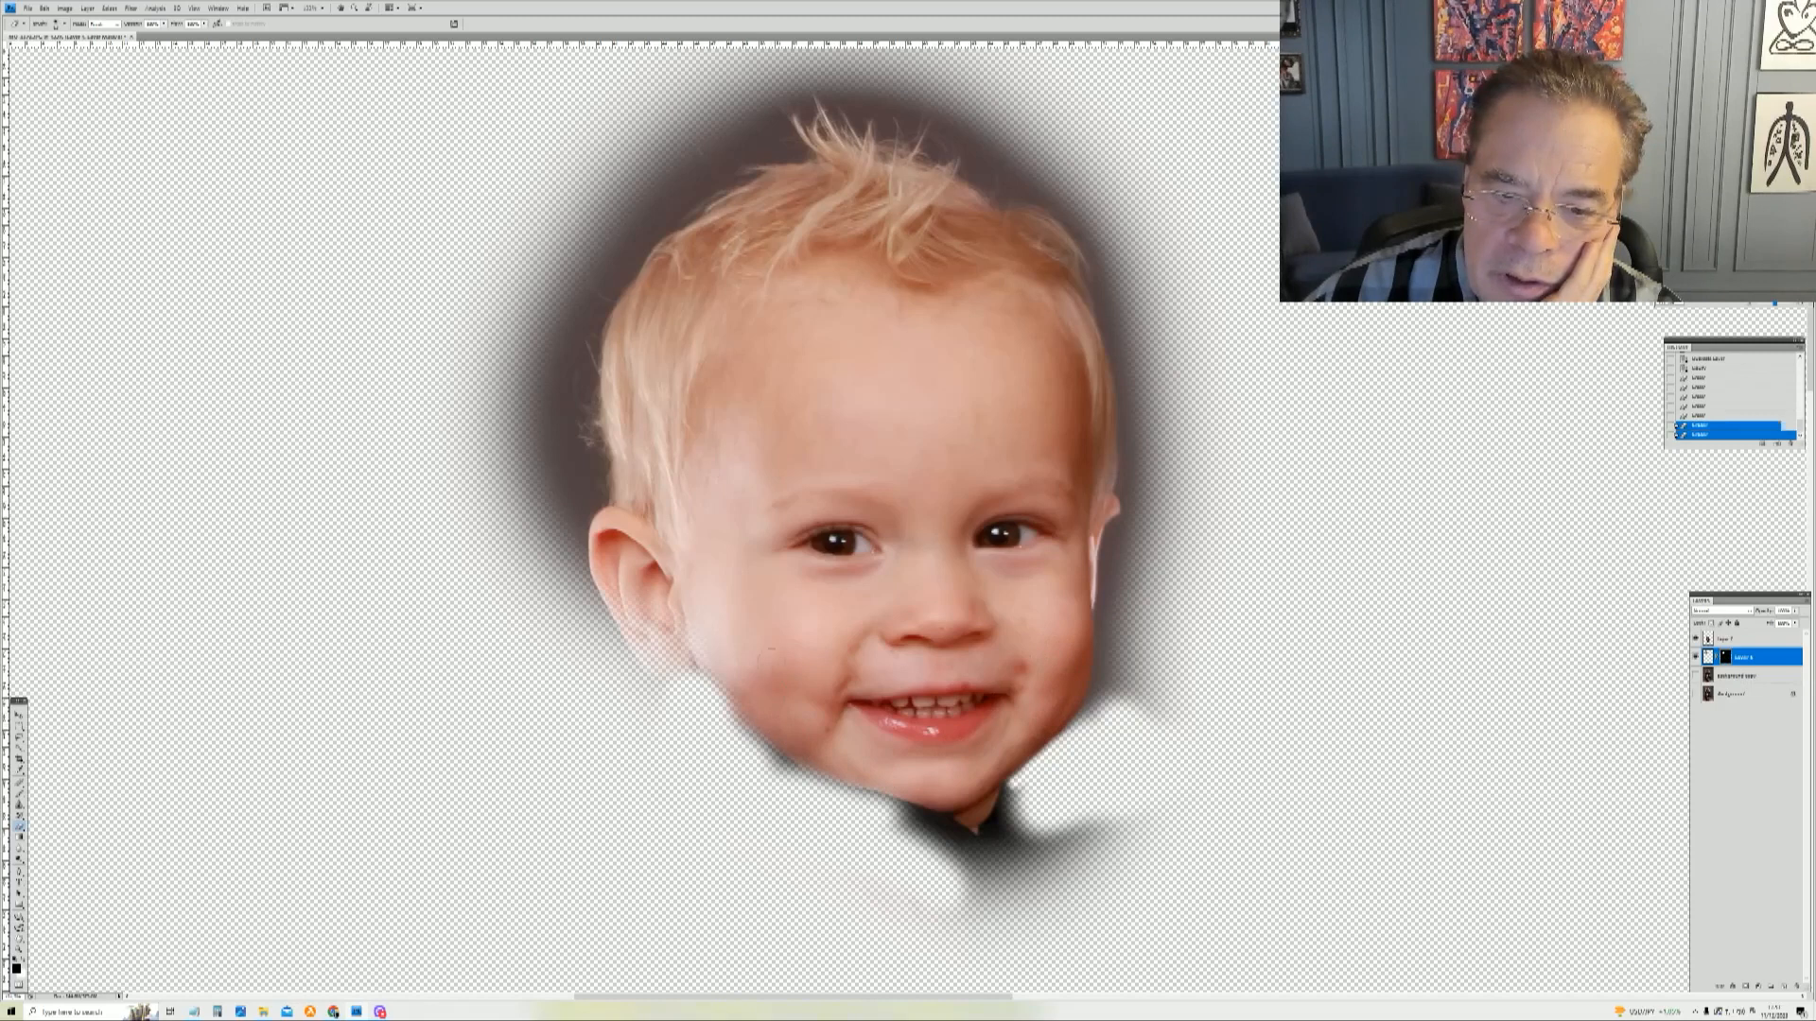
mouse_move(704, 658)
mouse_down()
mouse_move(688, 601)
mouse_move(674, 648)
mouse_move(631, 578)
mouse_move(670, 654)
mouse_move(632, 608)
mouse_move(654, 650)
mouse_move(623, 569)
mouse_move(635, 630)
mouse_move(619, 608)
mouse_move(602, 568)
mouse_move(645, 536)
mouse_up()
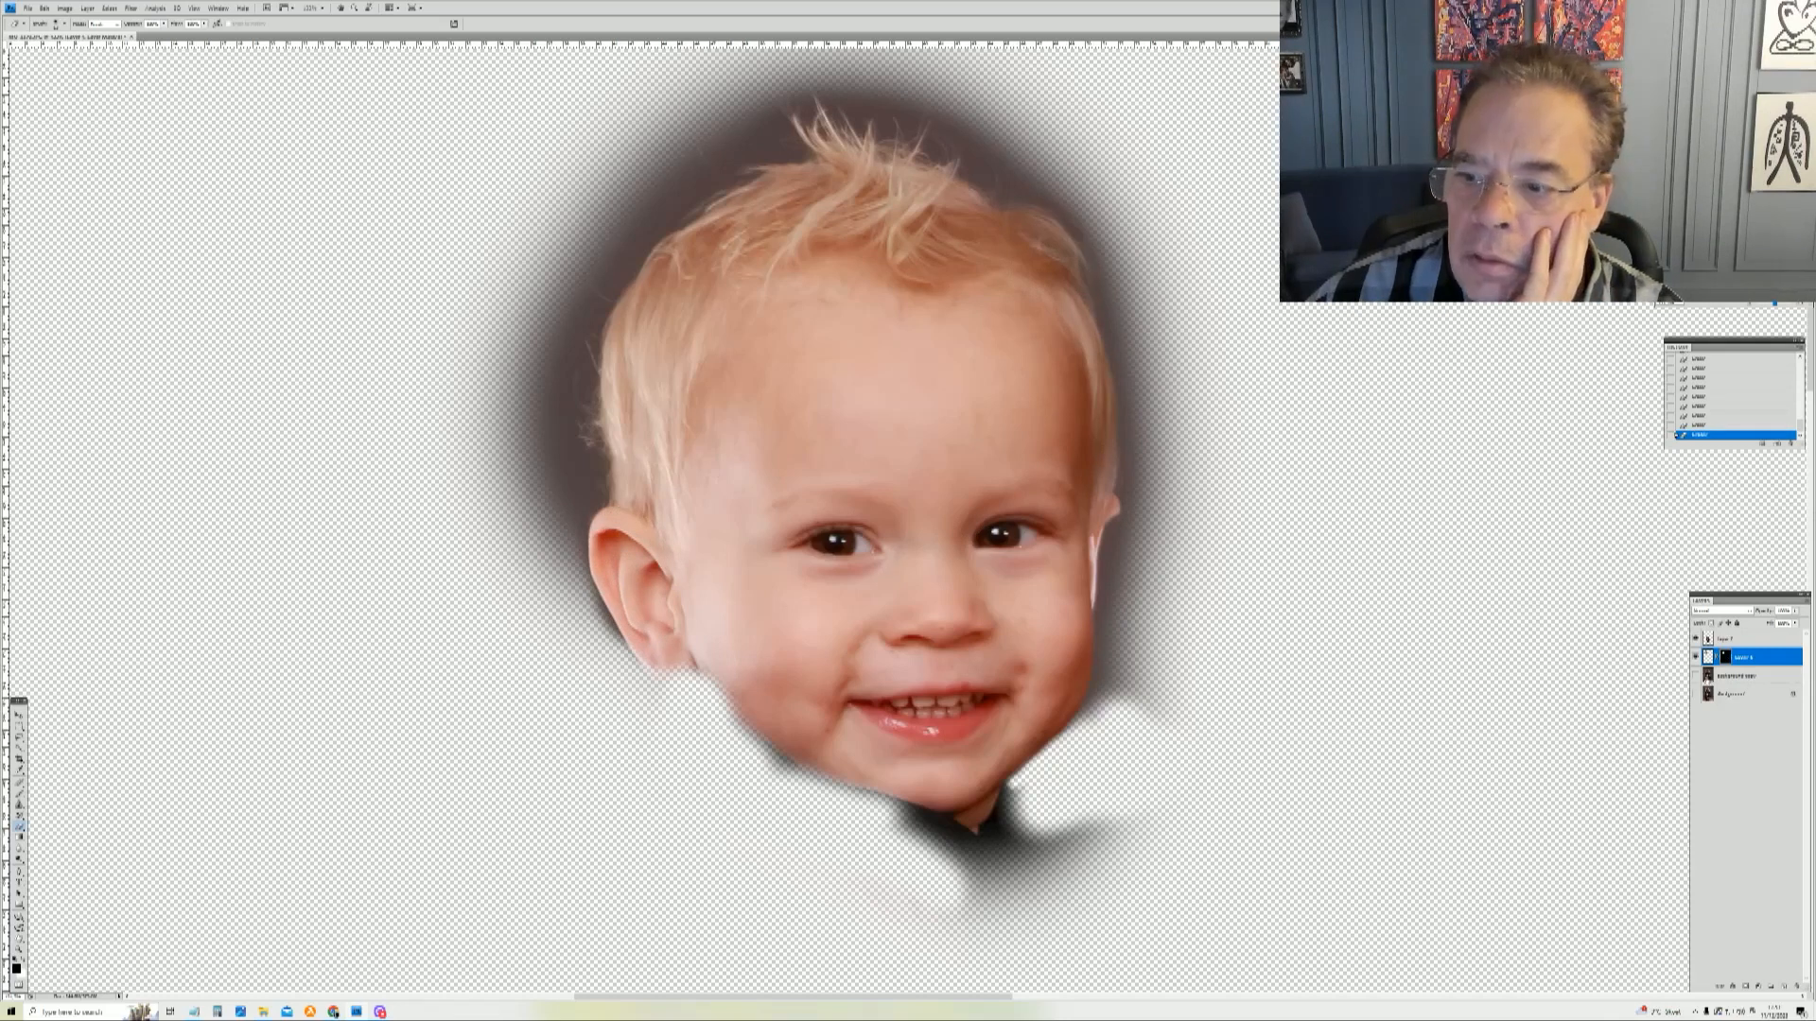
Step: Show the background layer again, fit the image on screen and zoom in on the man's face
click(1696, 675)
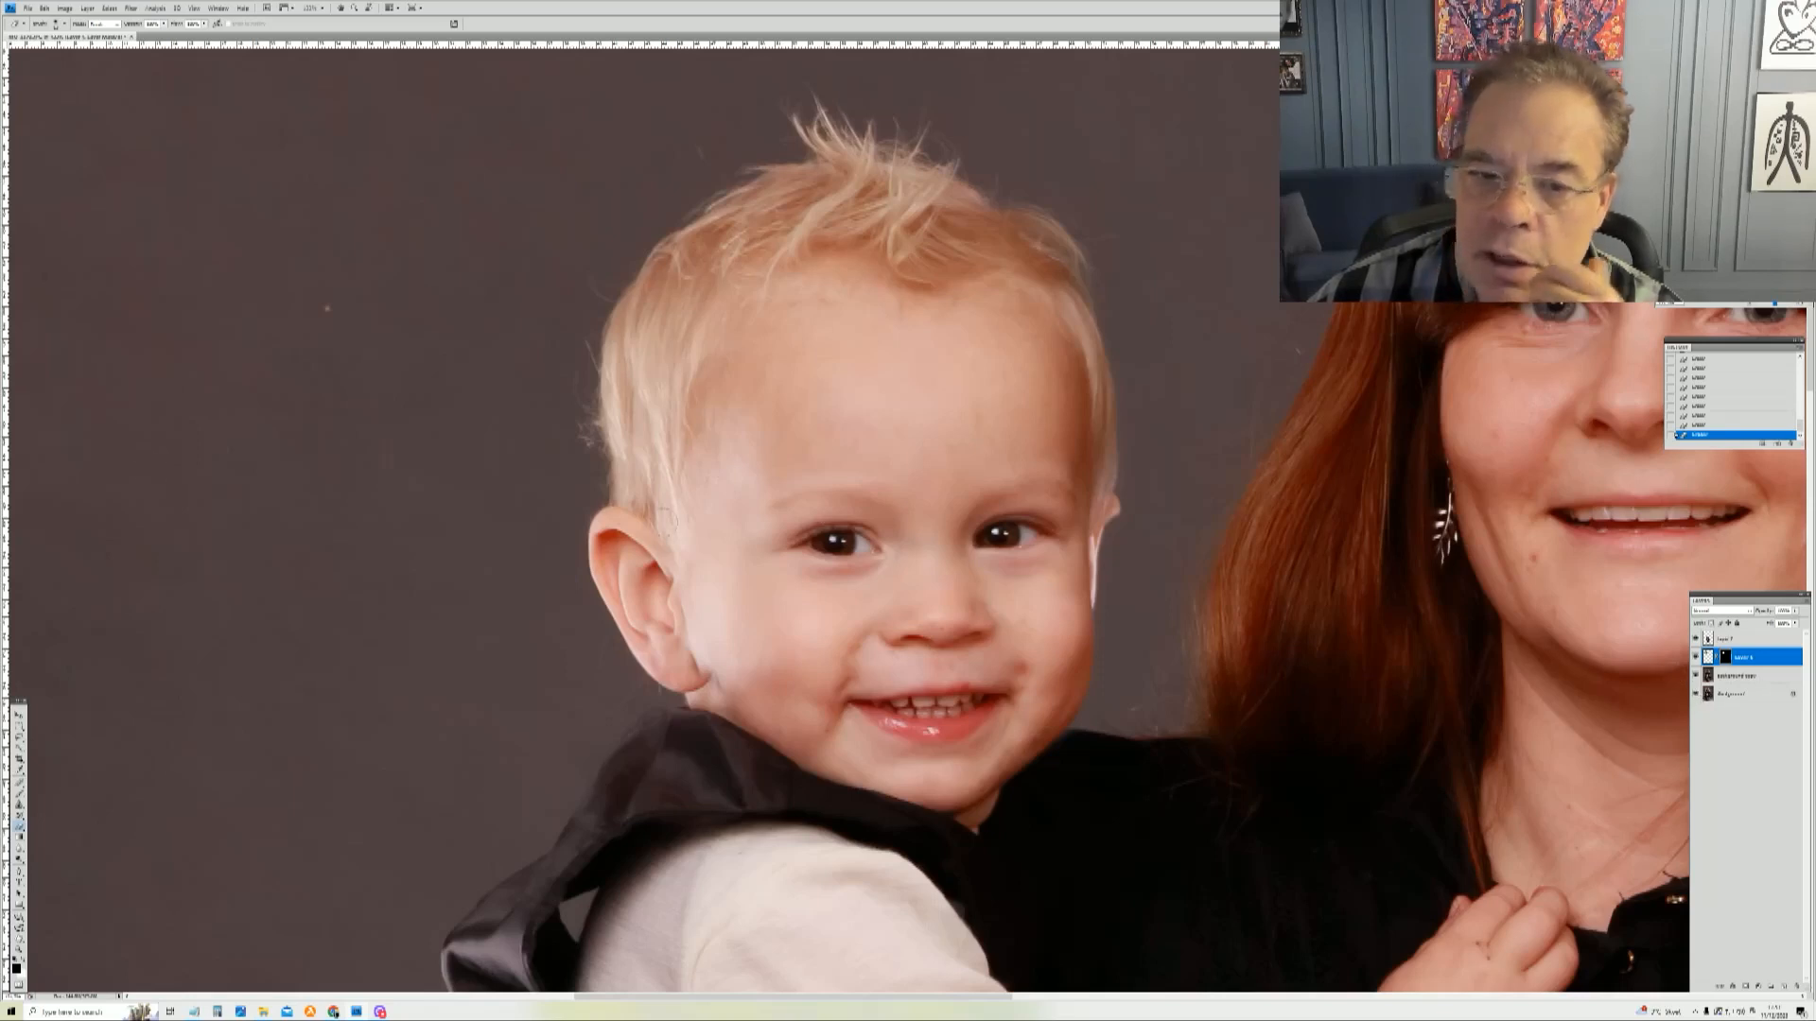
click(20, 950)
right_click(971, 640)
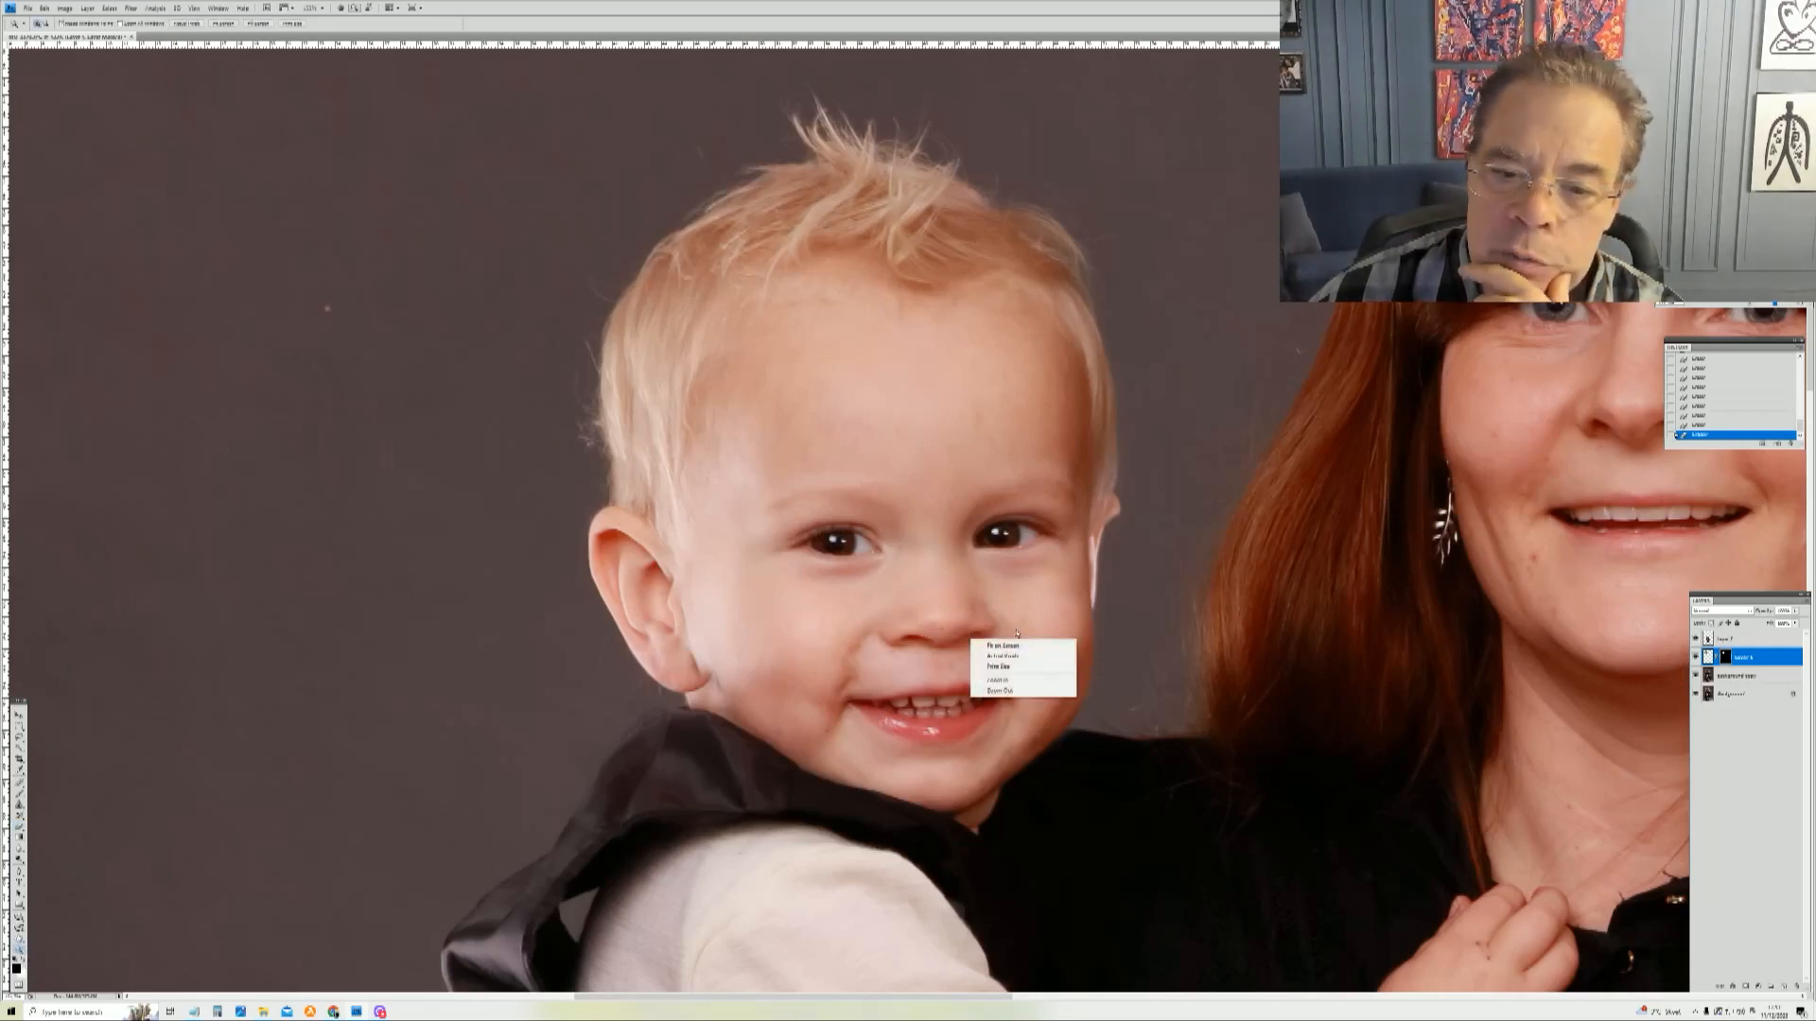
click(1003, 647)
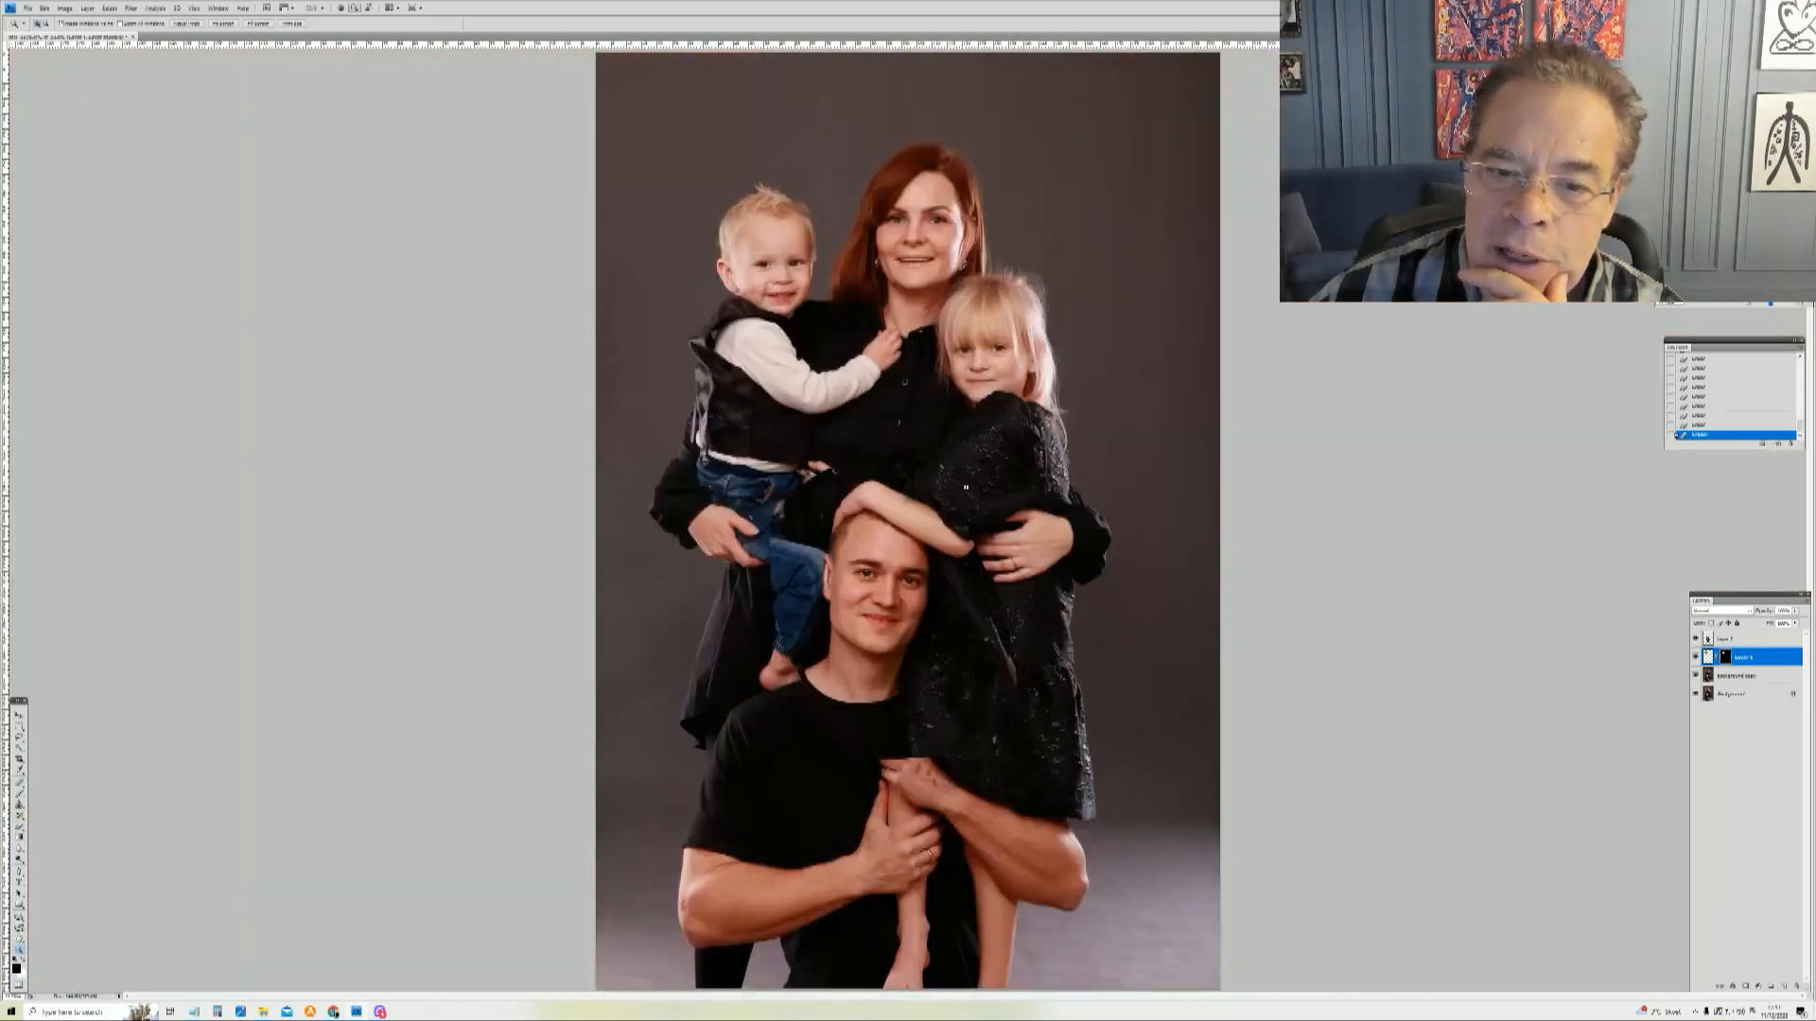
drag(743, 445, 1014, 815)
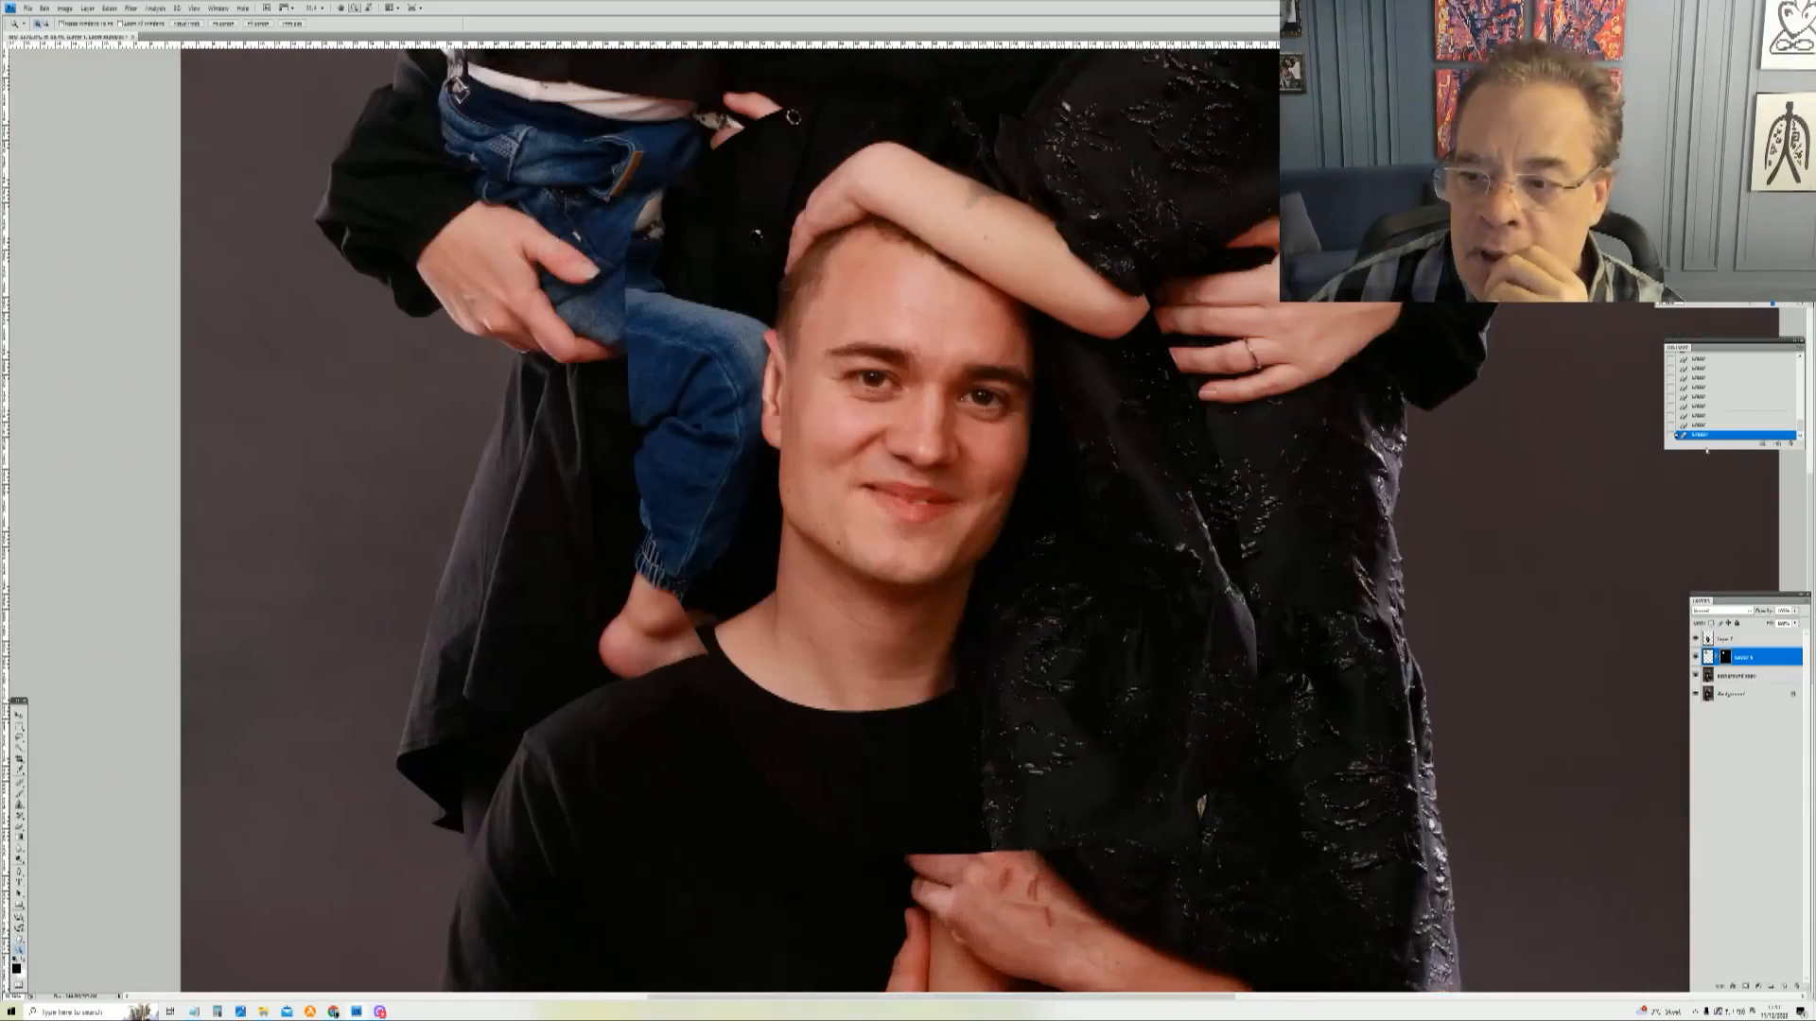
Step: Select the man's replacement head layer and lower its opacity in Blending Options to see the face beneath
click(1729, 677)
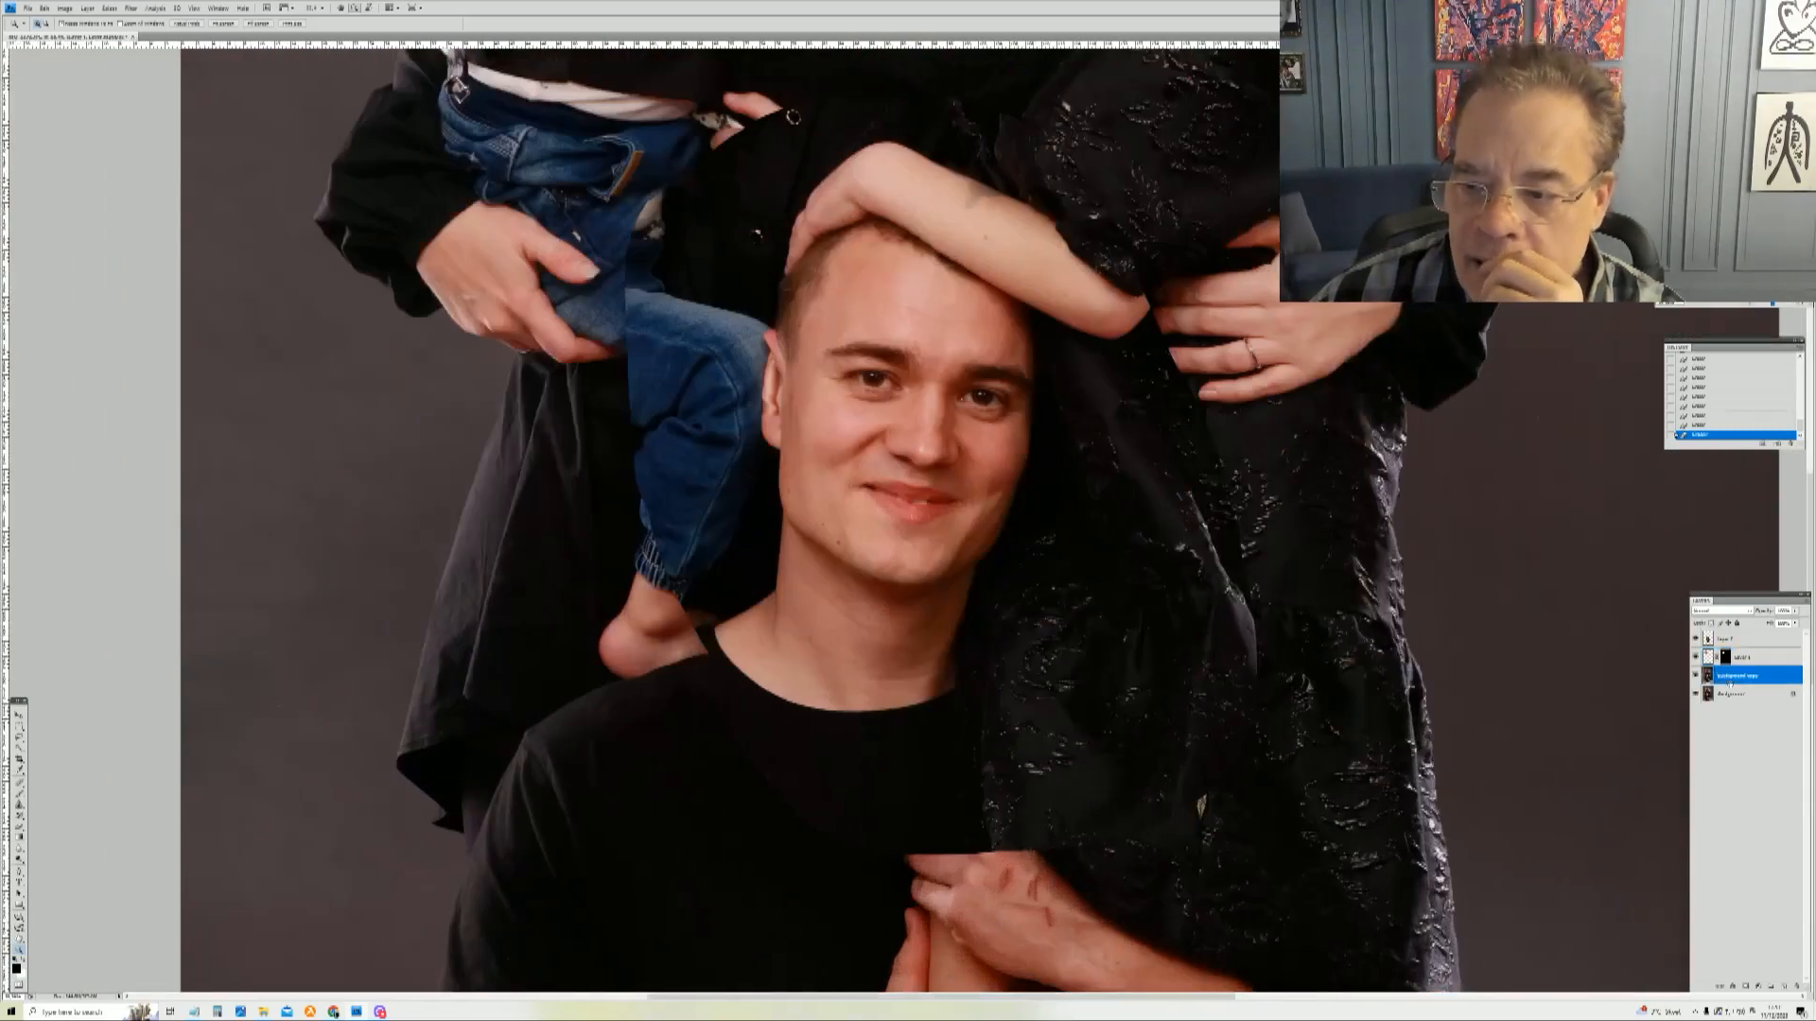
click(1731, 639)
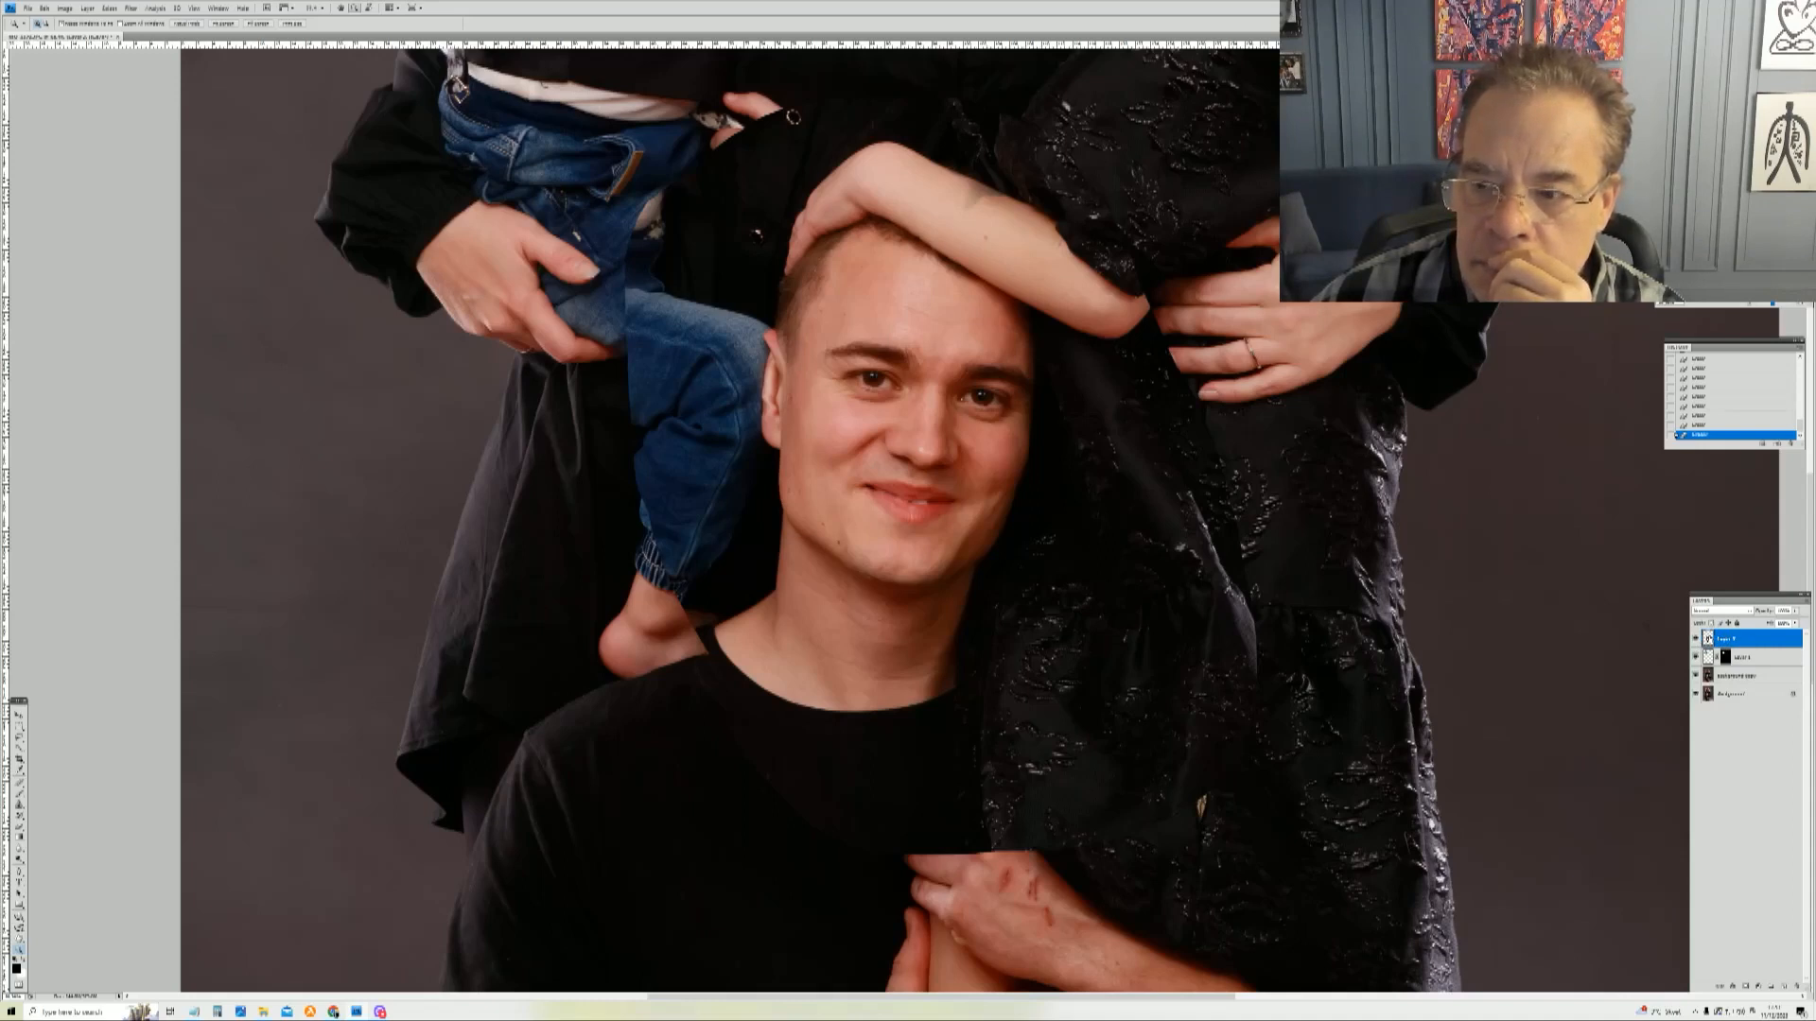
right_click(1716, 643)
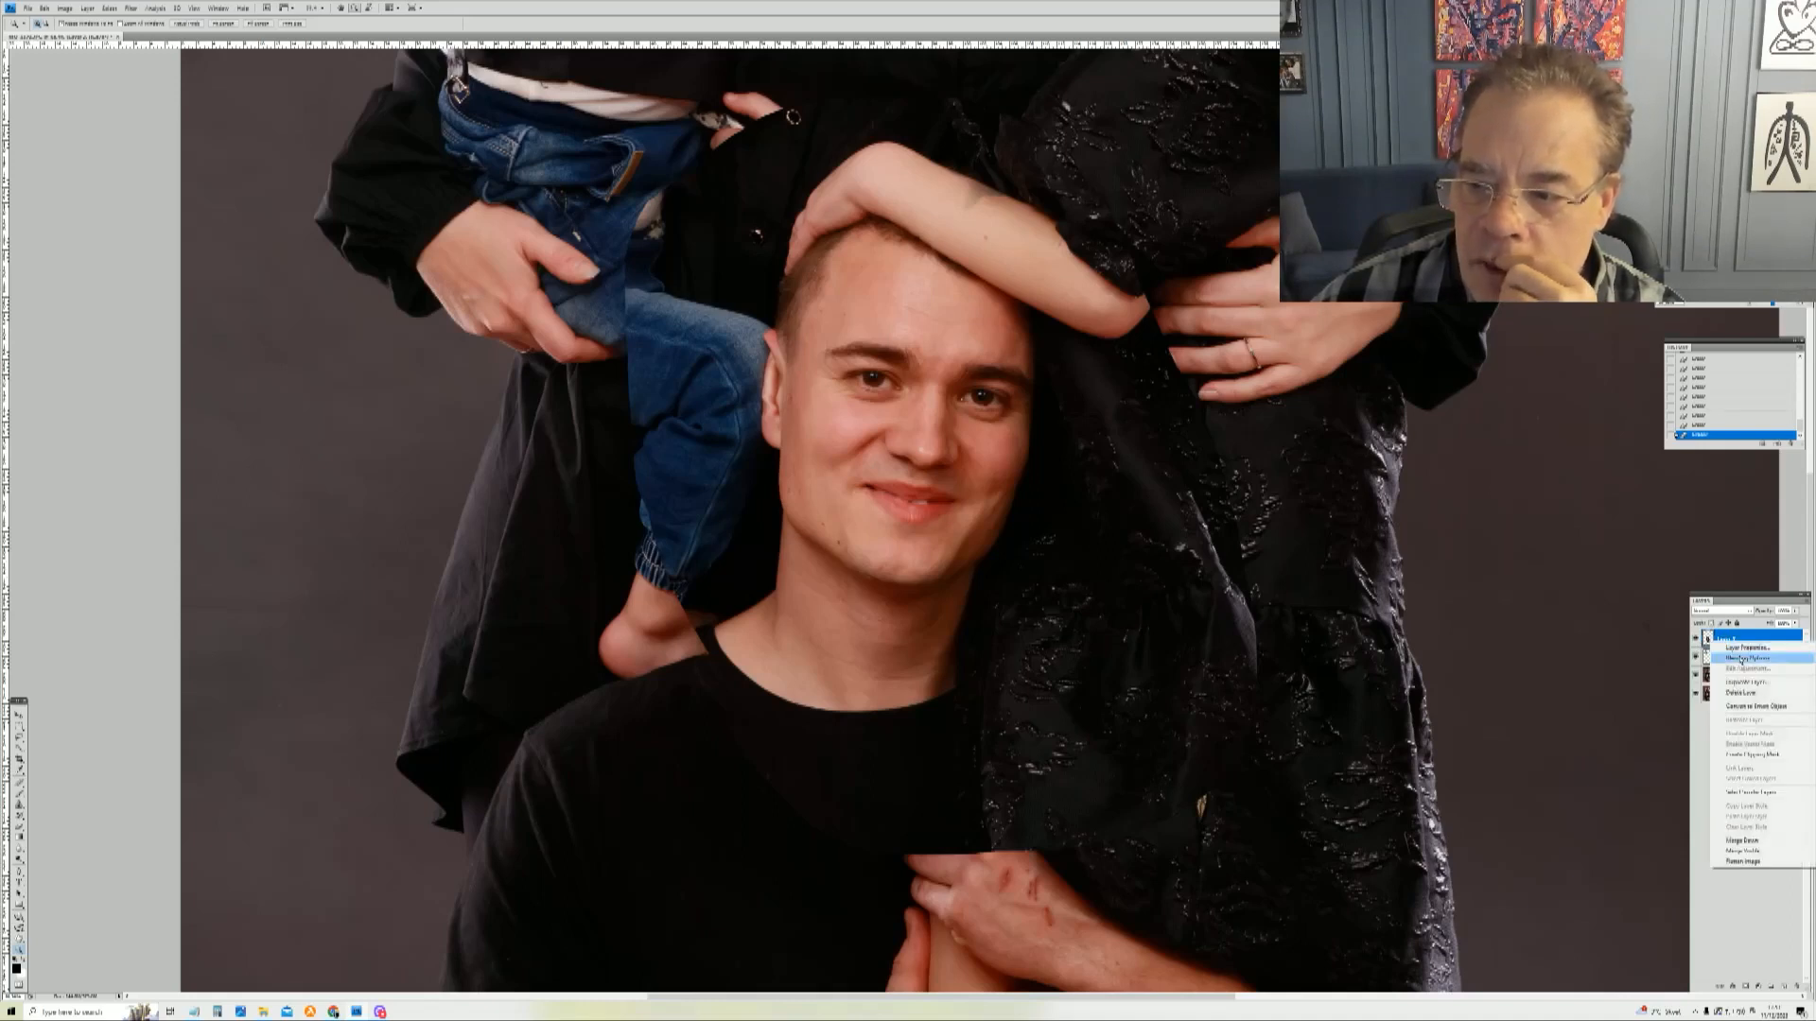
click(1742, 660)
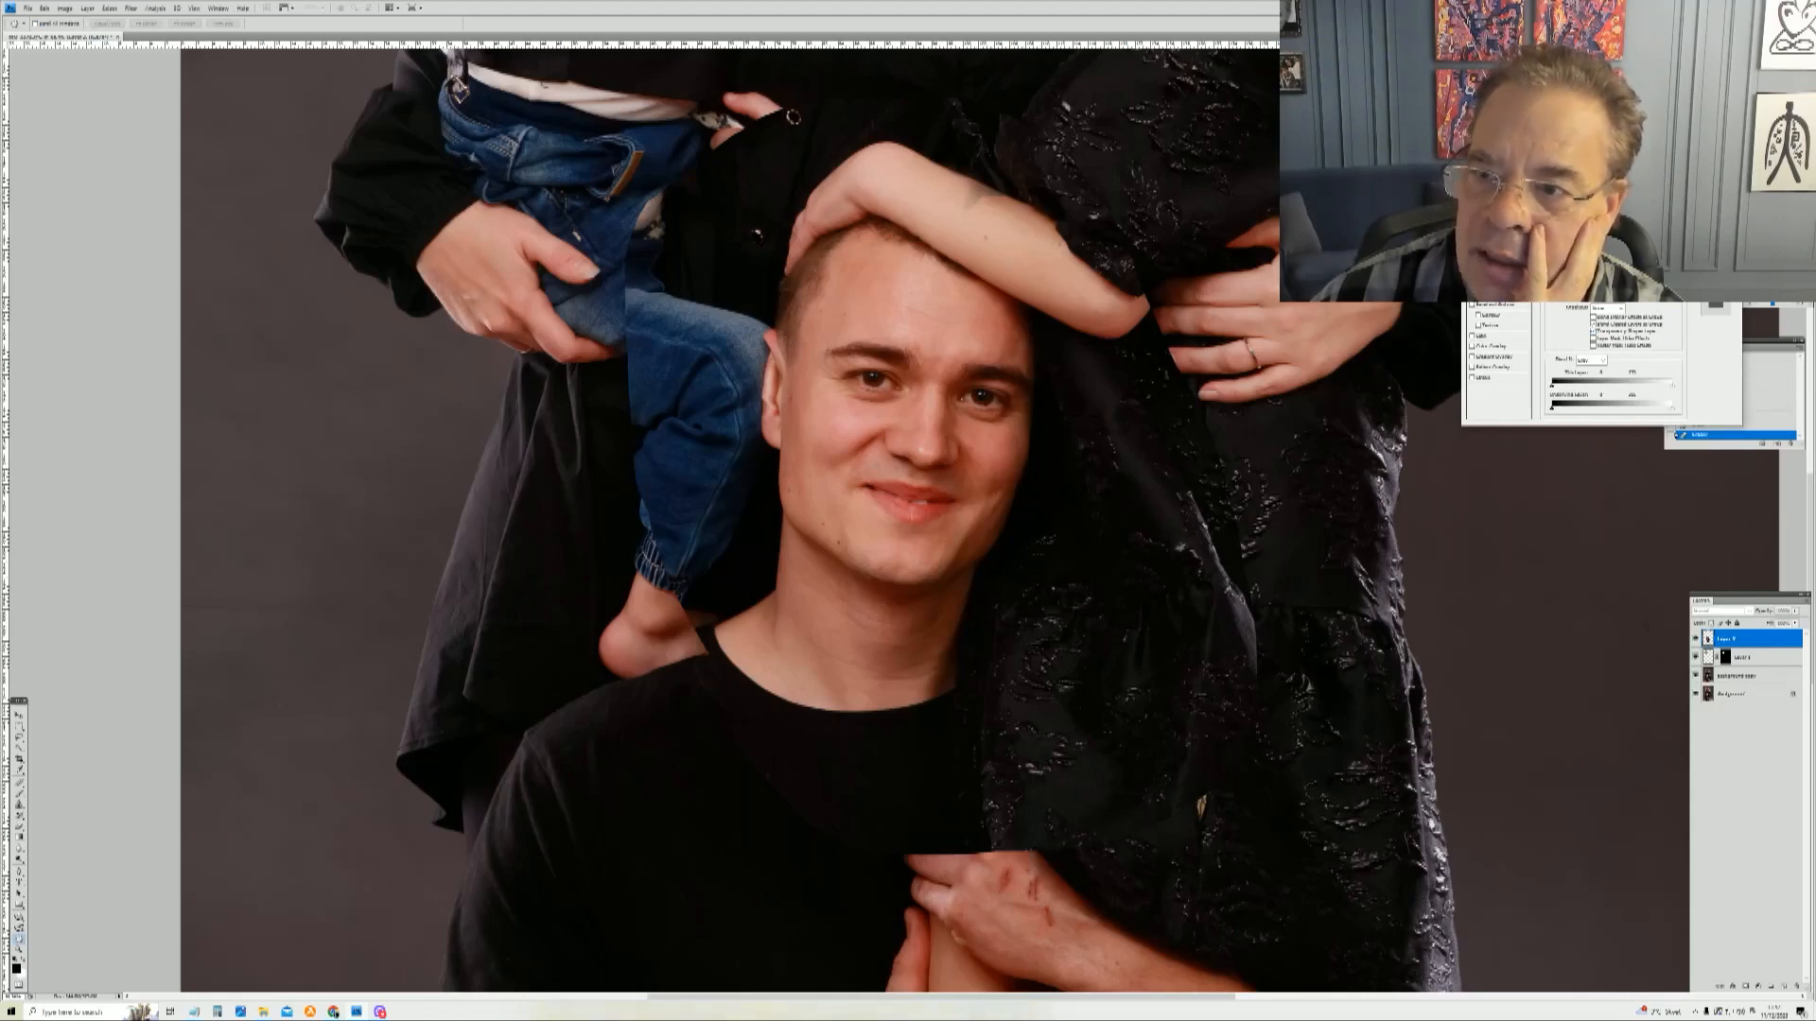
drag(1649, 263, 1621, 263)
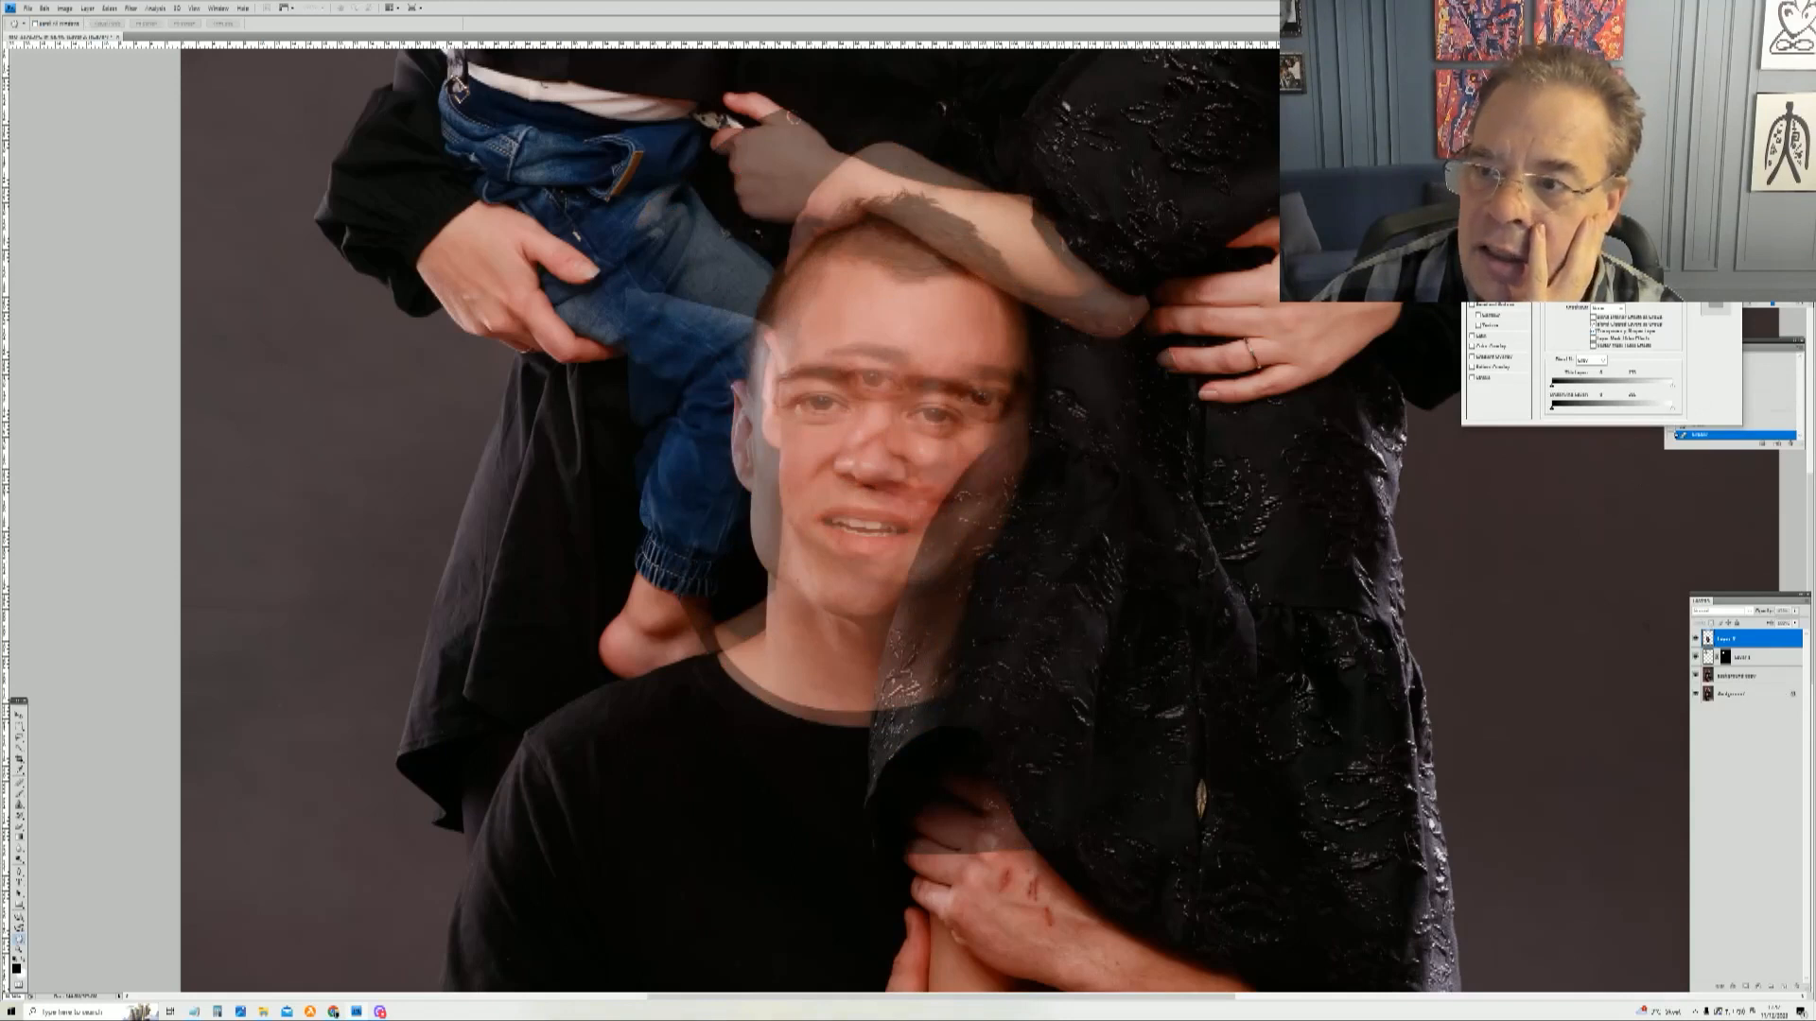
mouse_move(1622, 263)
mouse_down()
mouse_move(1593, 263)
mouse_move(1625, 262)
mouse_up()
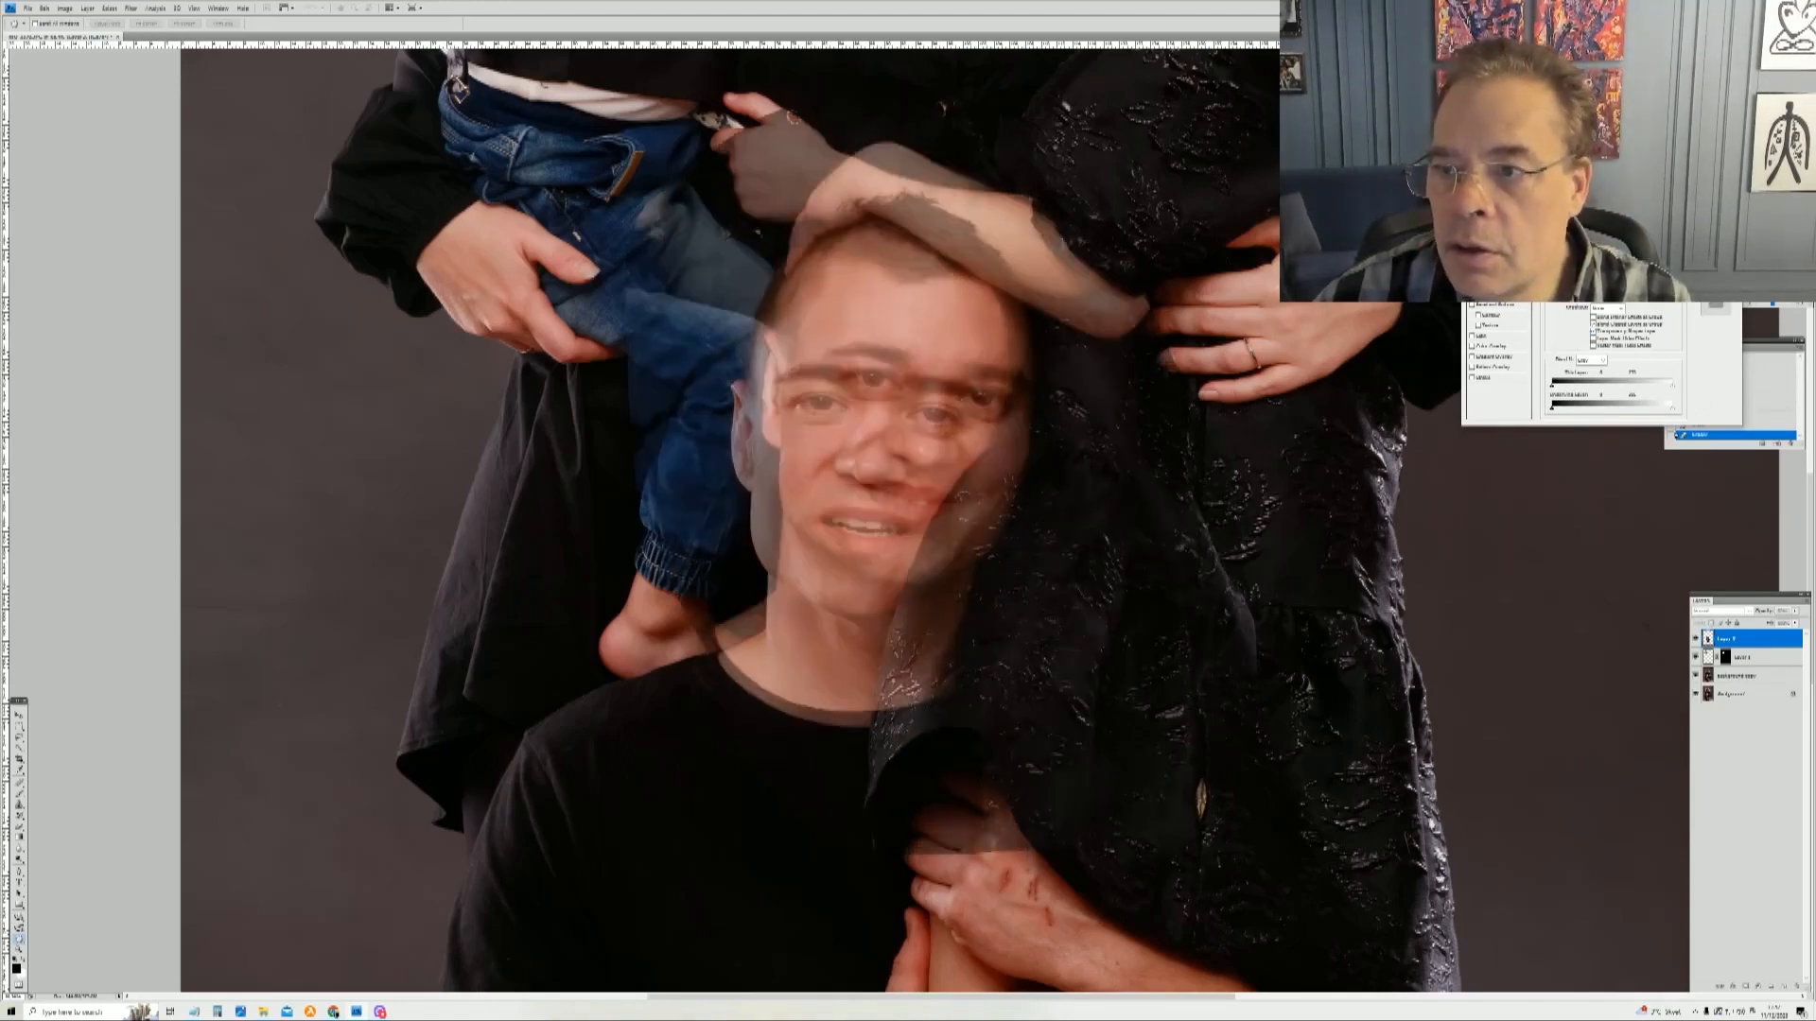
key(Return)
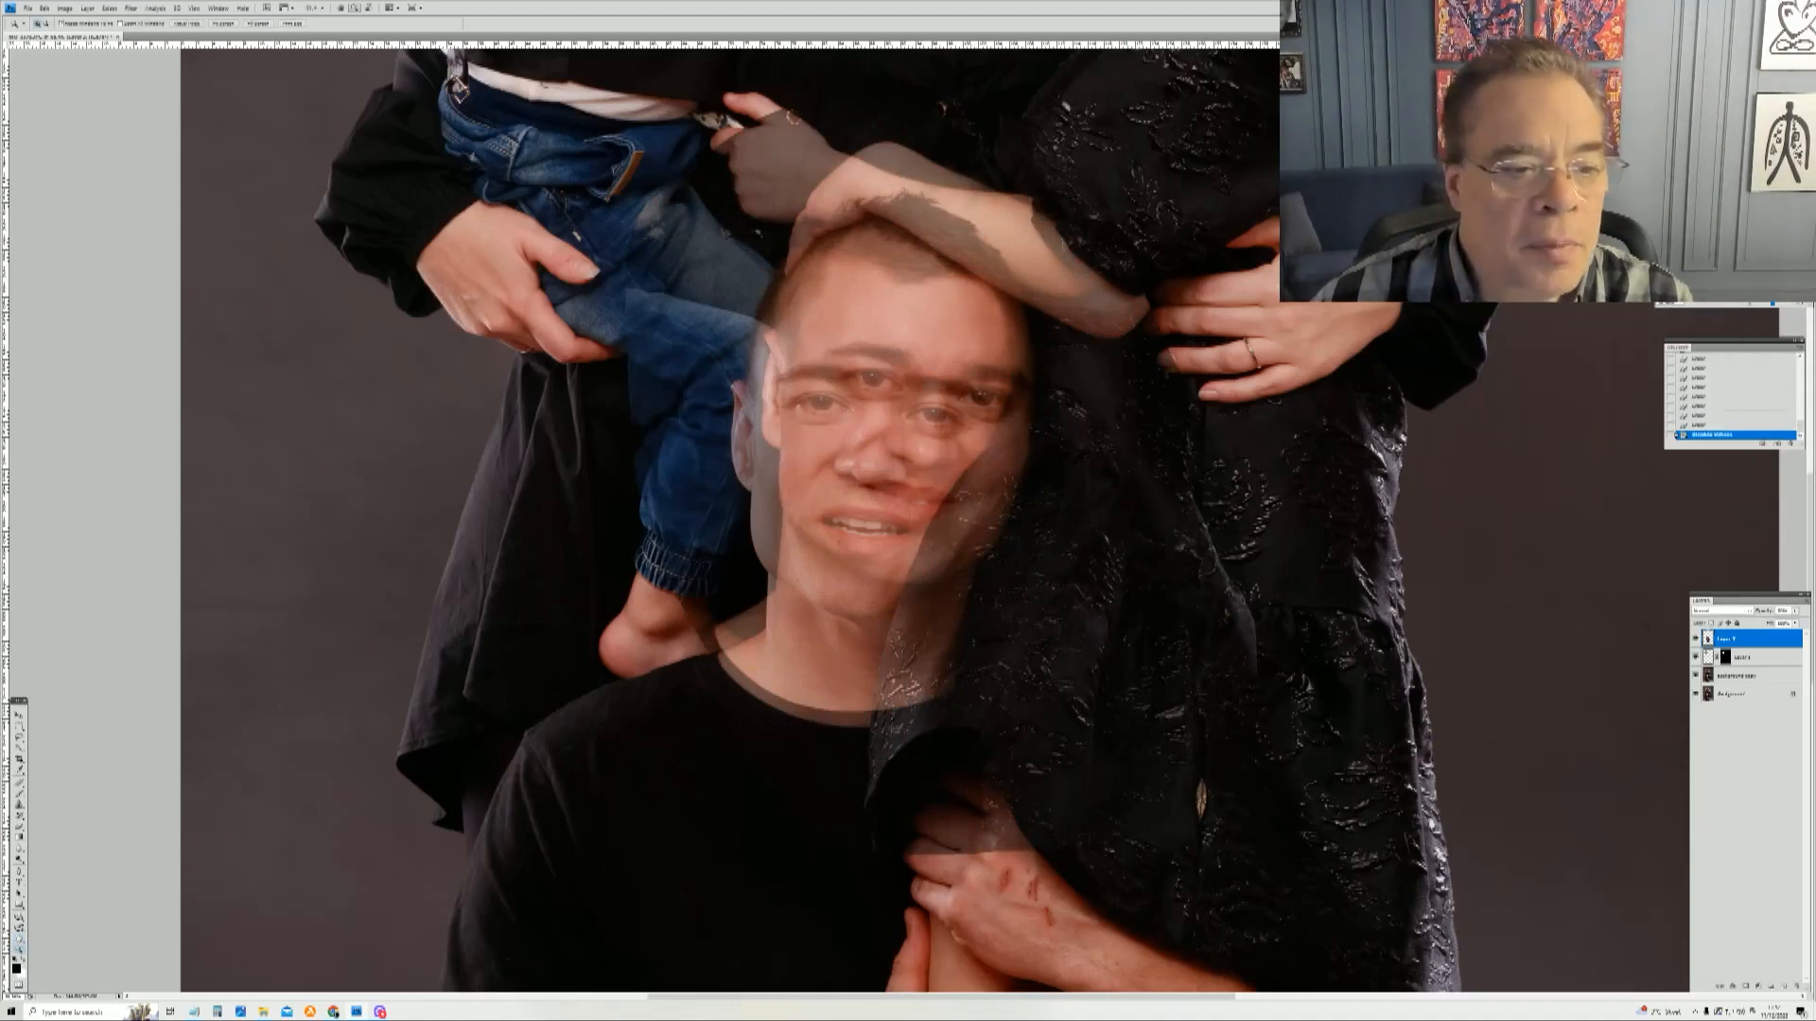
Step: Free Transform the man's replacement head, moving, scaling and rotating it to line up with the original face
key(m)
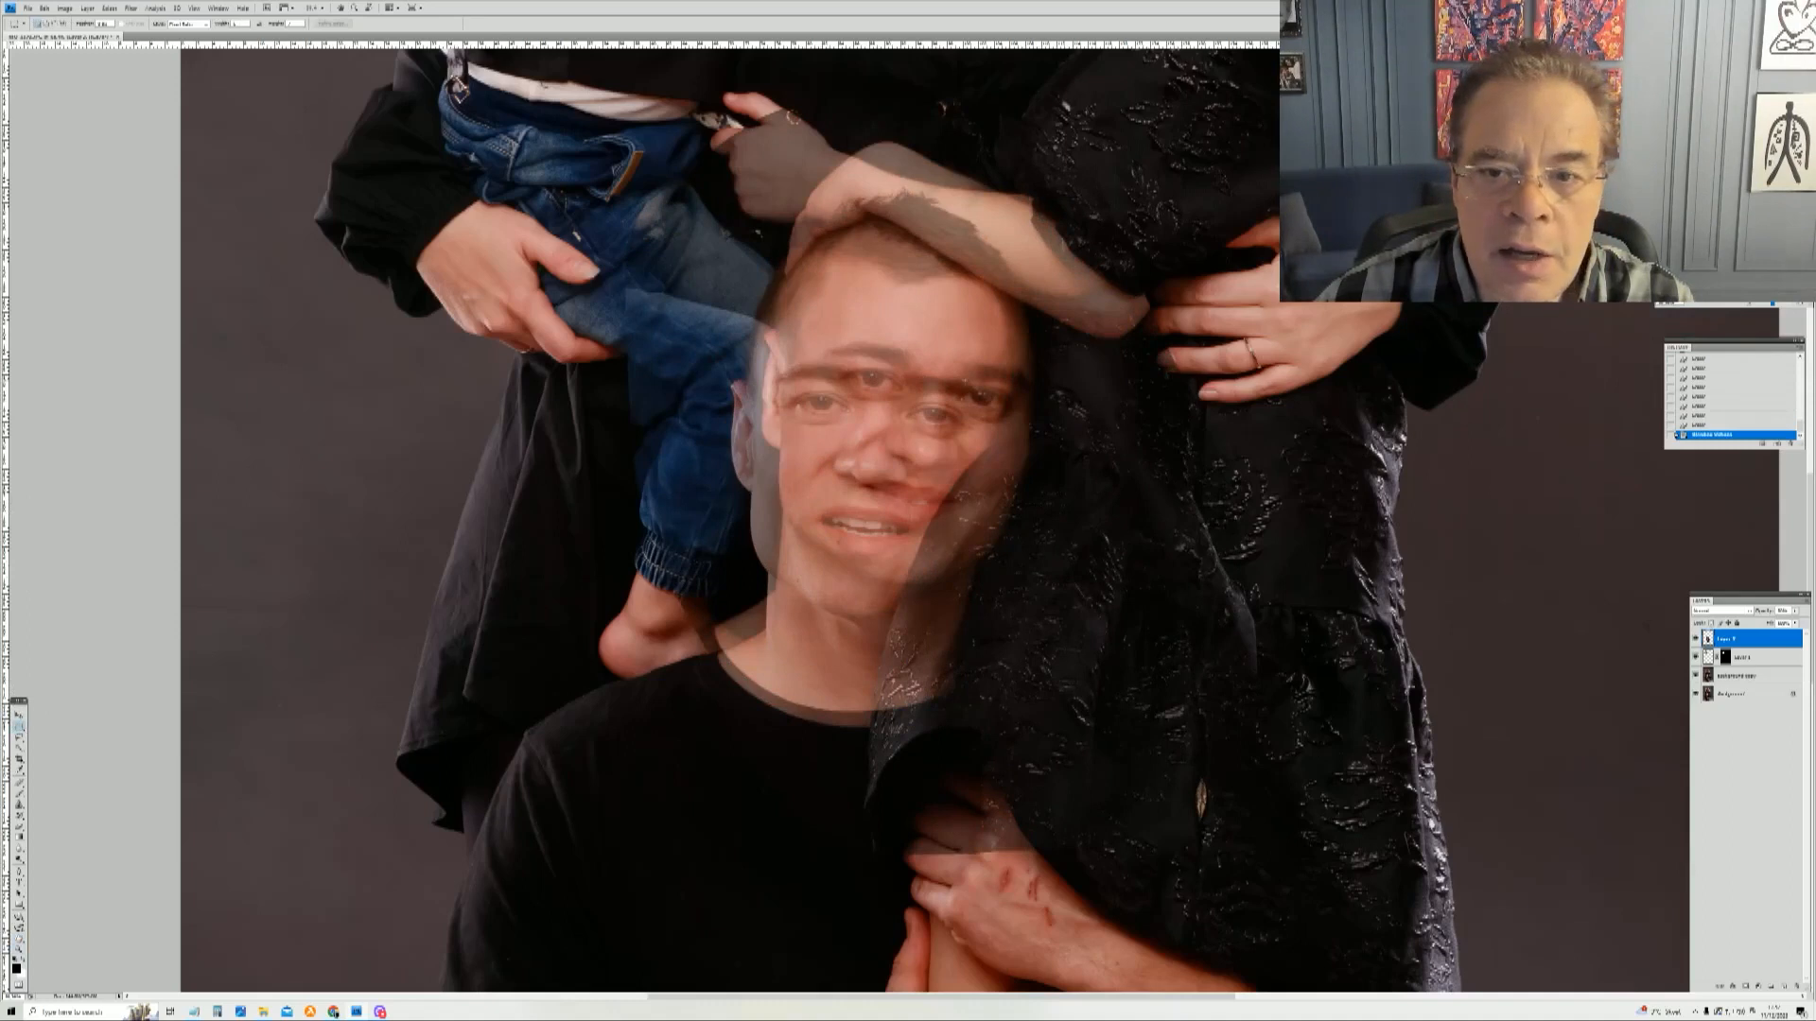
right_click(965, 382)
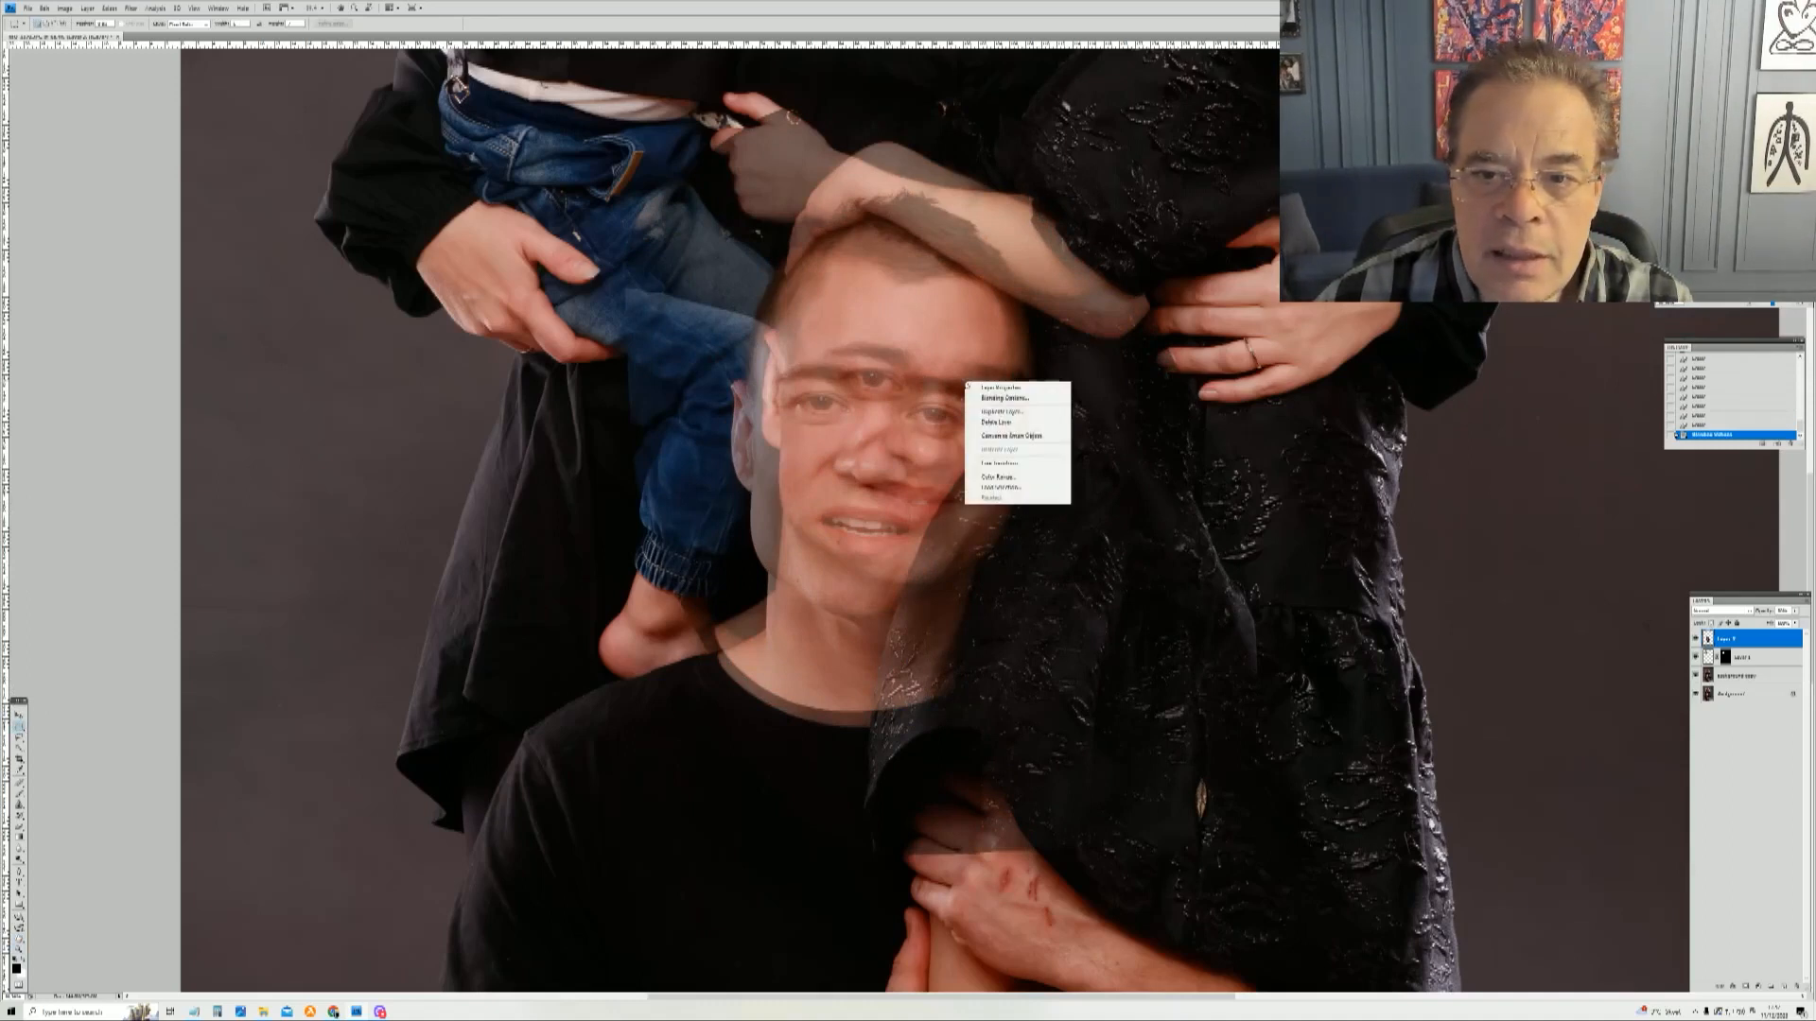
click(1017, 463)
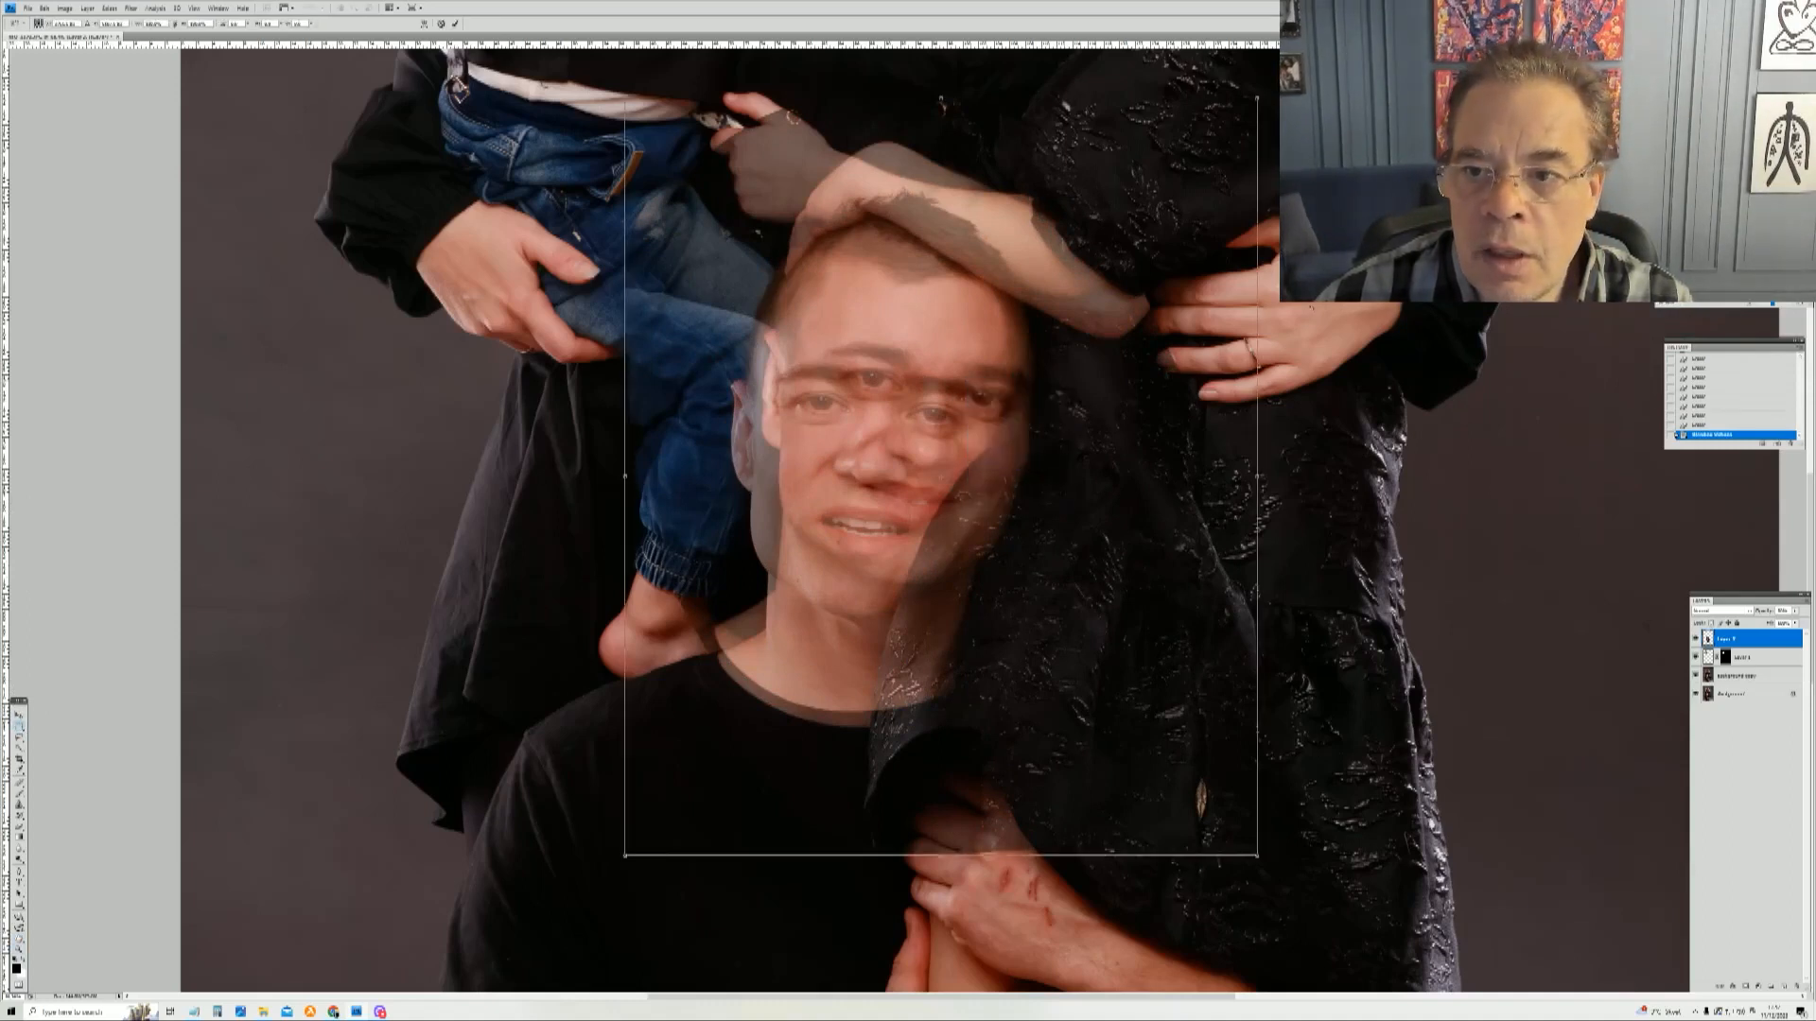
drag(792, 117, 754, 362)
drag(1136, 507, 1127, 335)
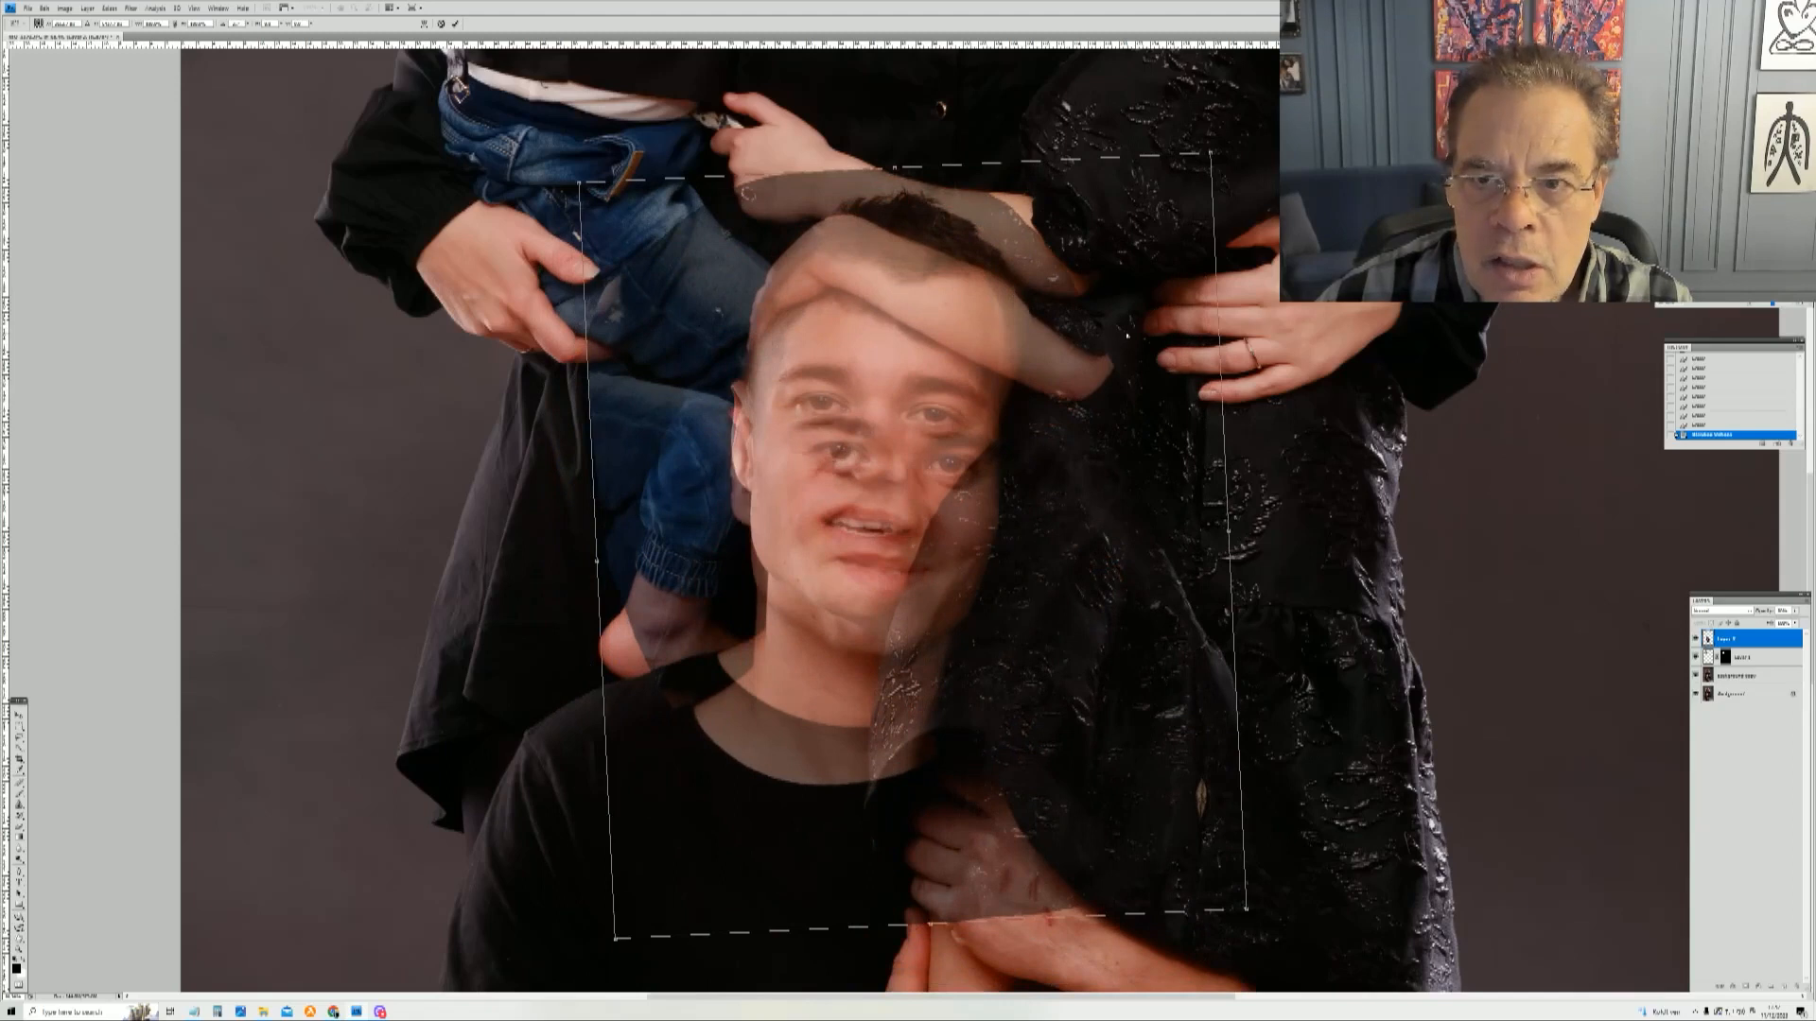
drag(1315, 454, 1320, 485)
drag(1213, 315, 1200, 306)
drag(1310, 398, 1300, 368)
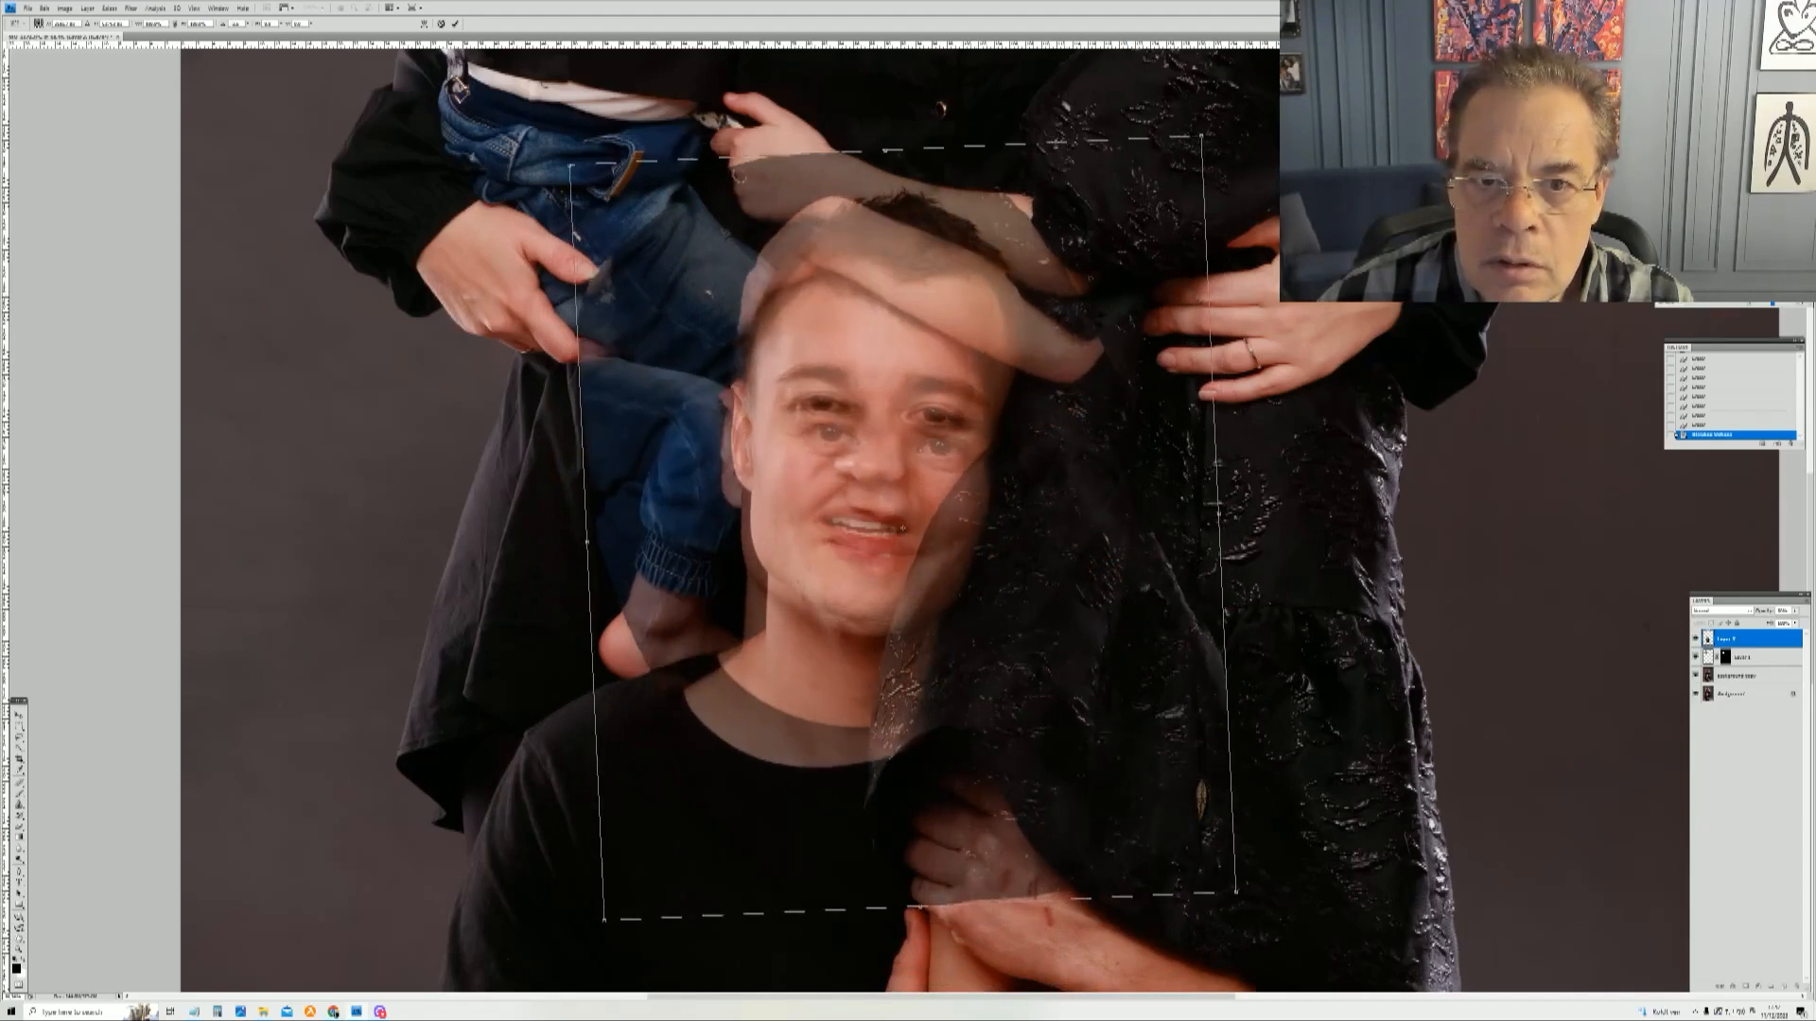
mouse_move(1068, 272)
mouse_down()
mouse_move(1062, 413)
mouse_move(1060, 234)
mouse_move(1077, 243)
mouse_up()
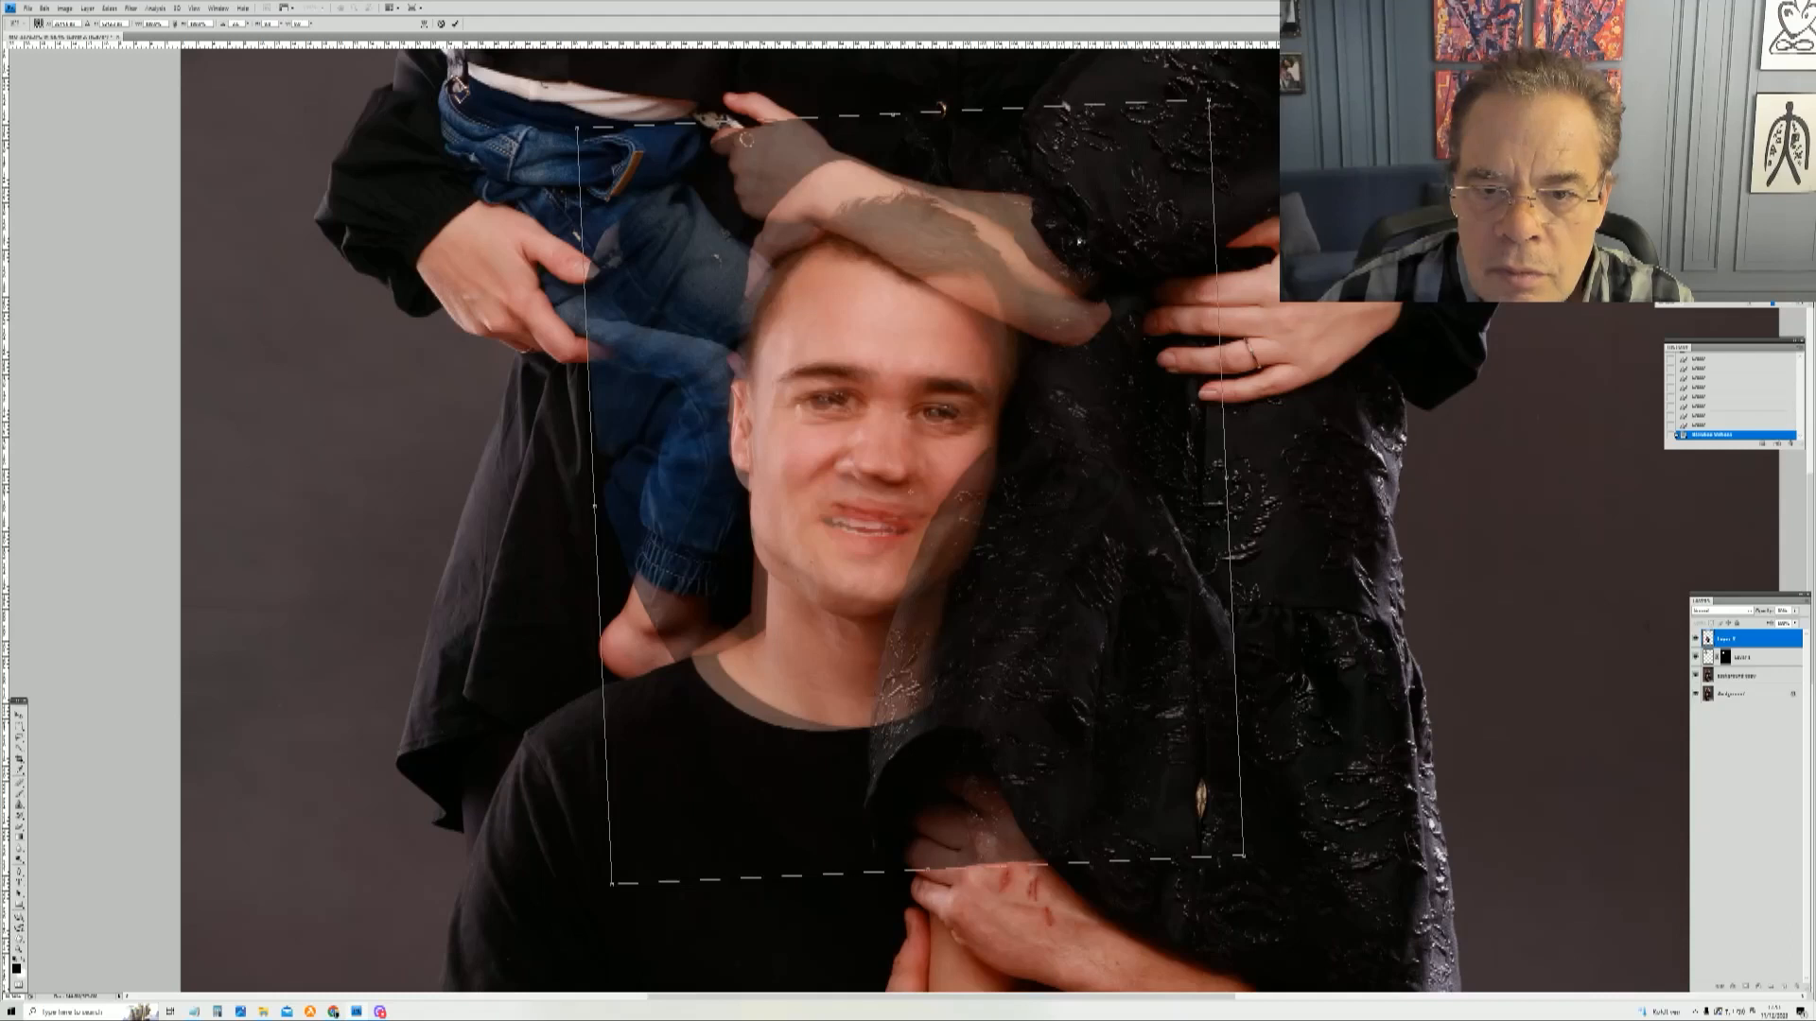
drag(1079, 578, 1136, 179)
drag(1019, 282, 1060, 236)
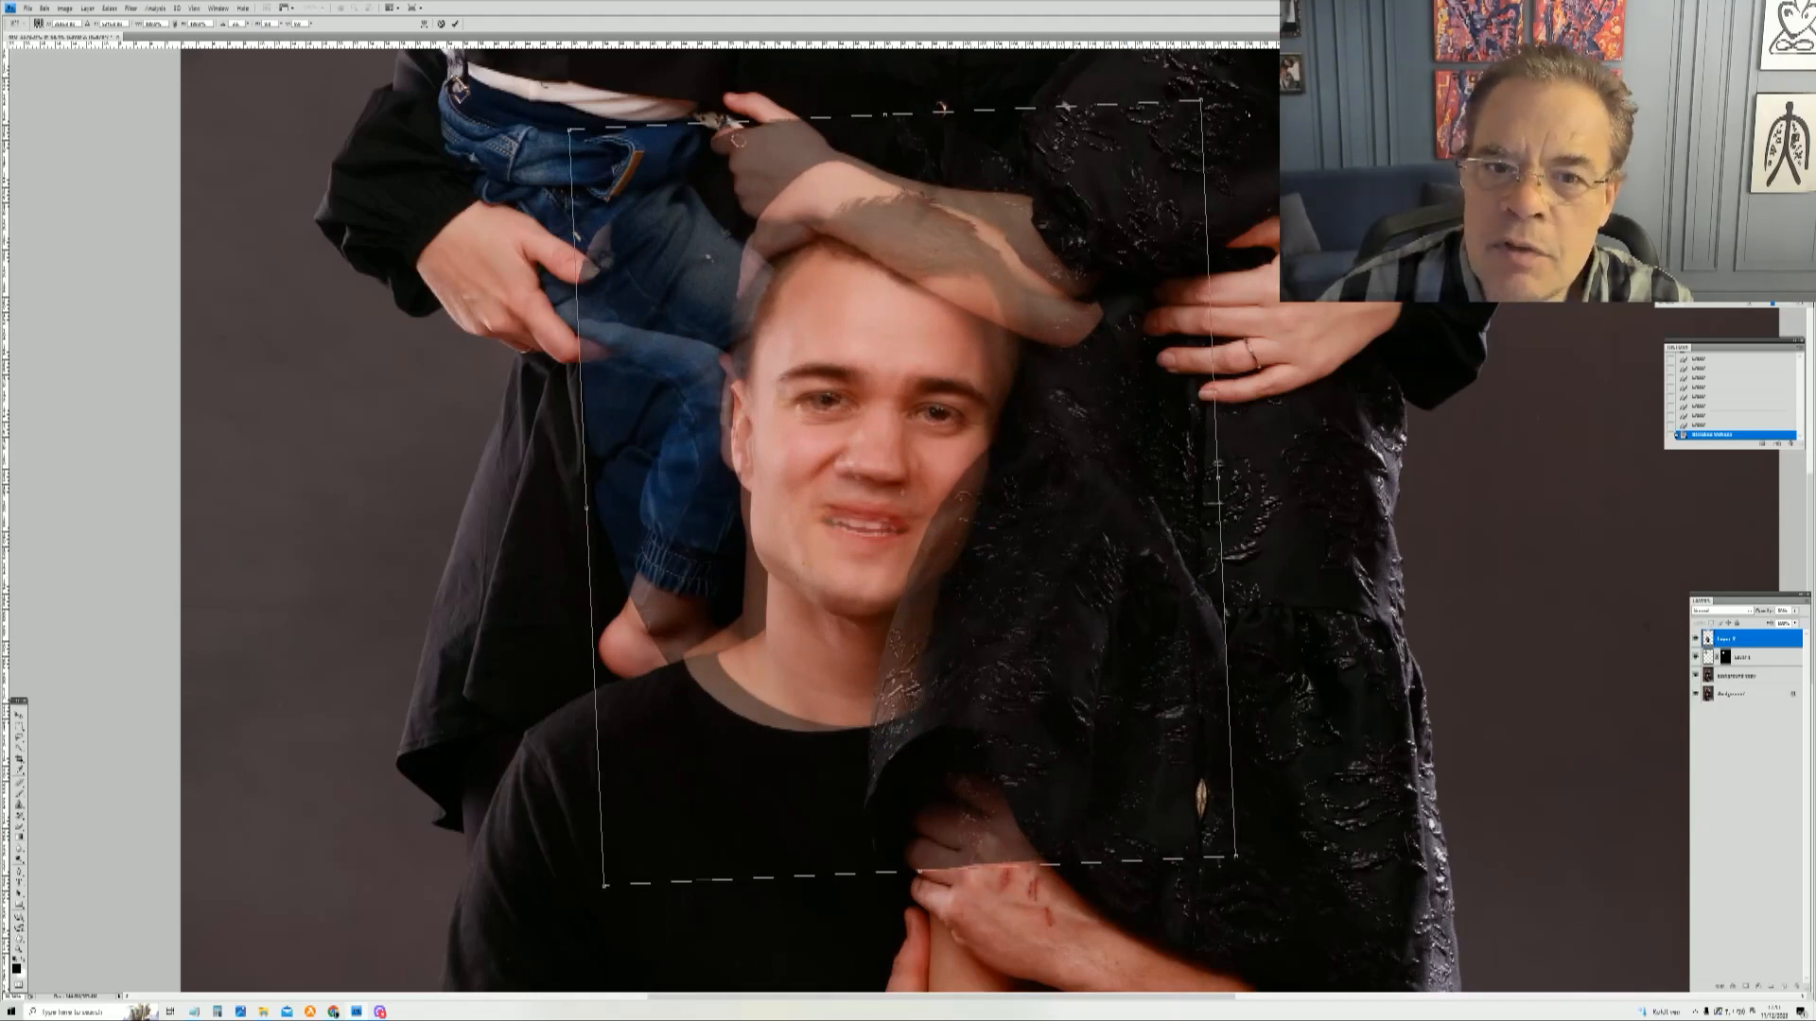
drag(1244, 106, 1237, 89)
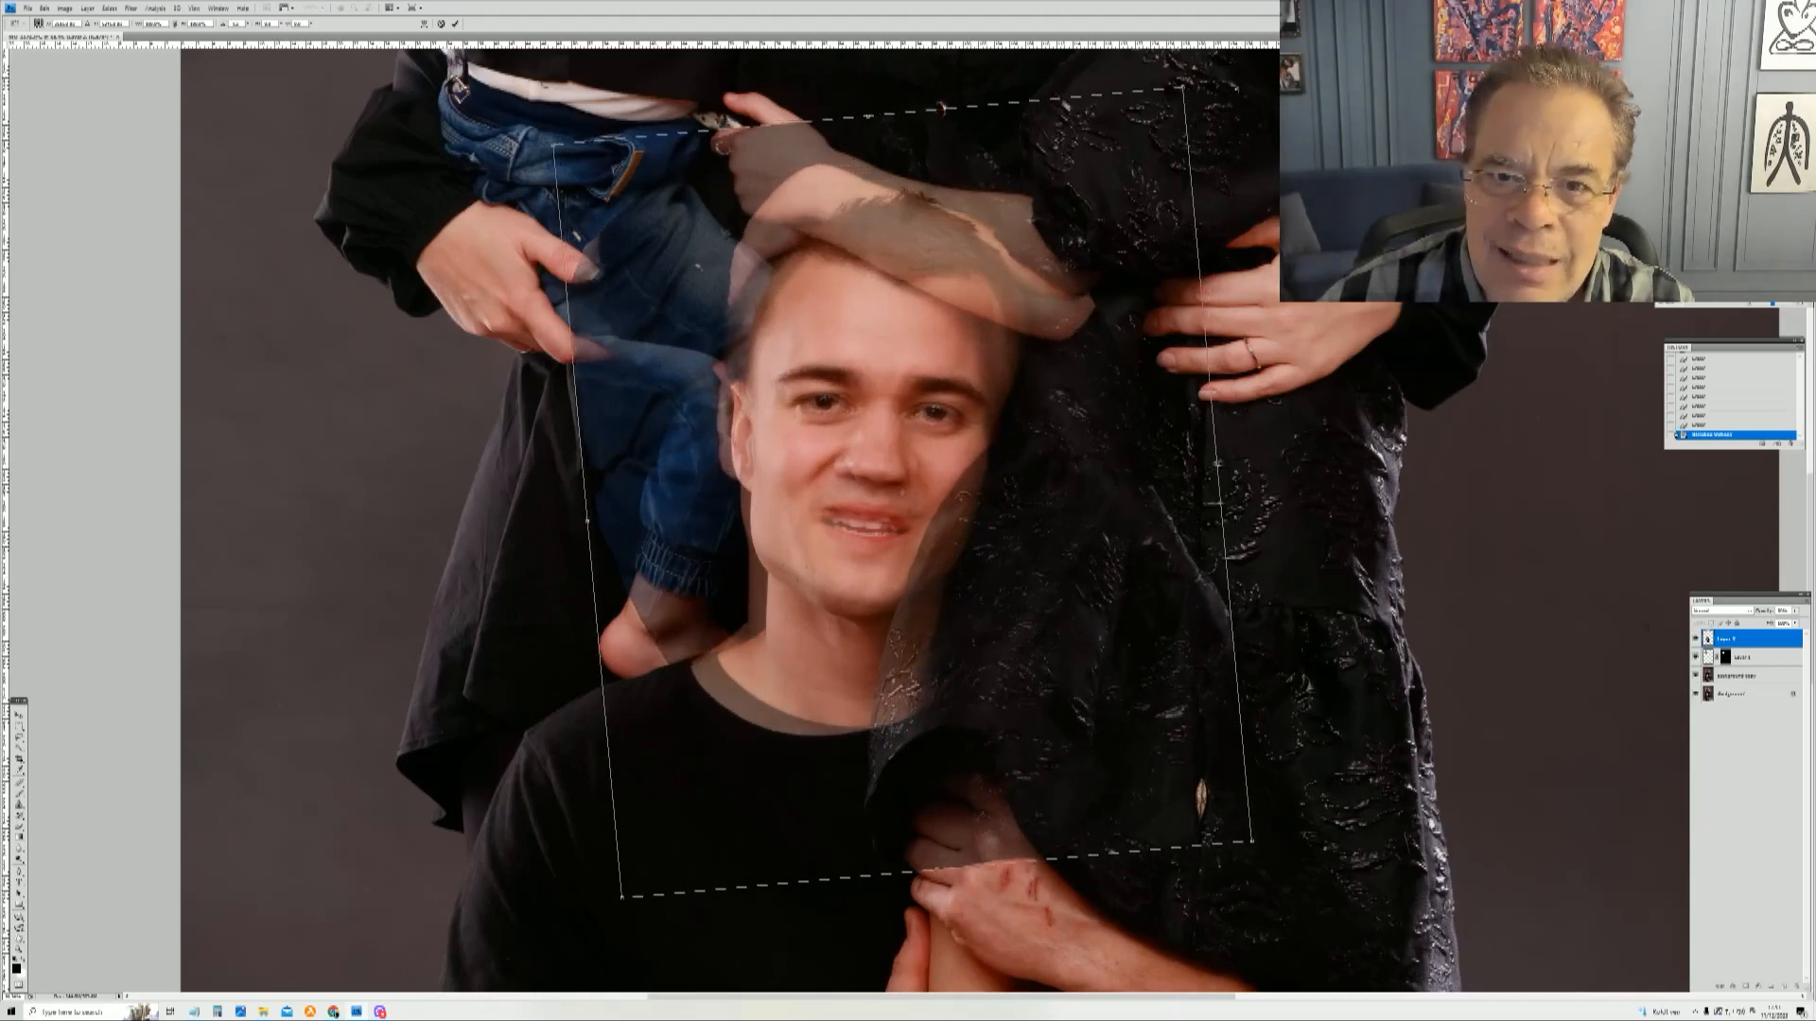
drag(914, 218, 929, 227)
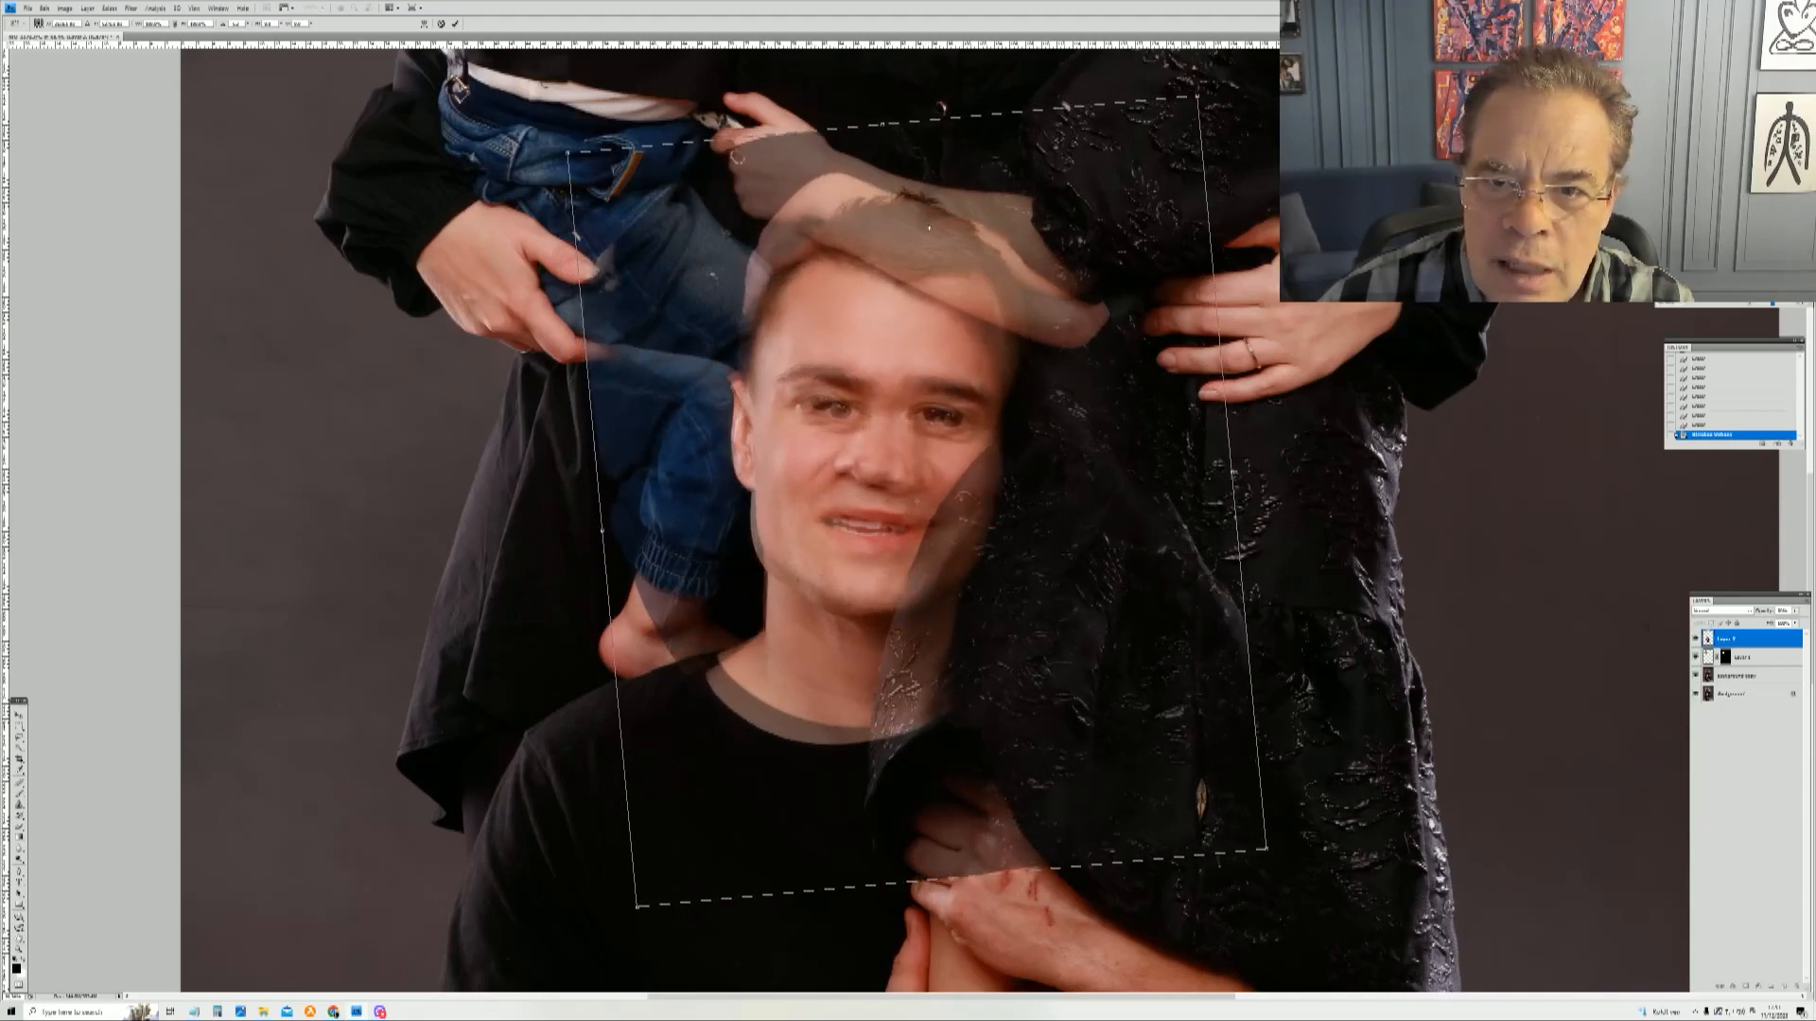
drag(930, 227, 931, 227)
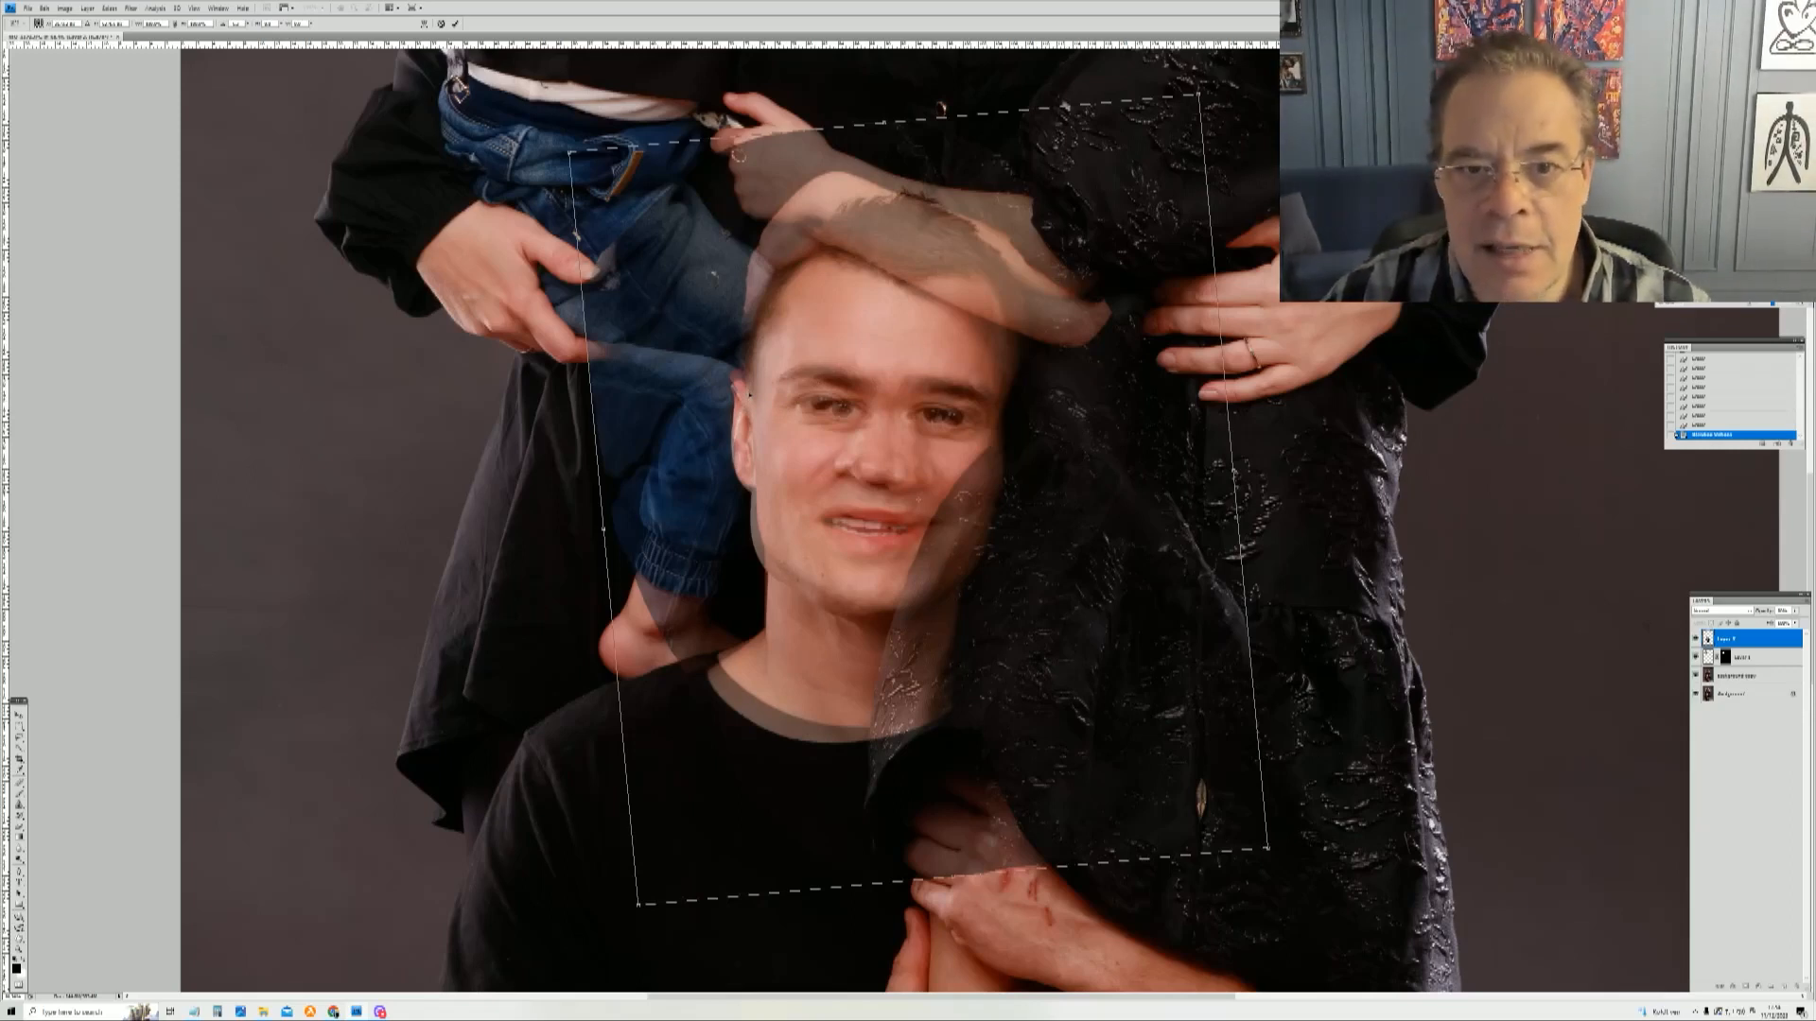
key(Return)
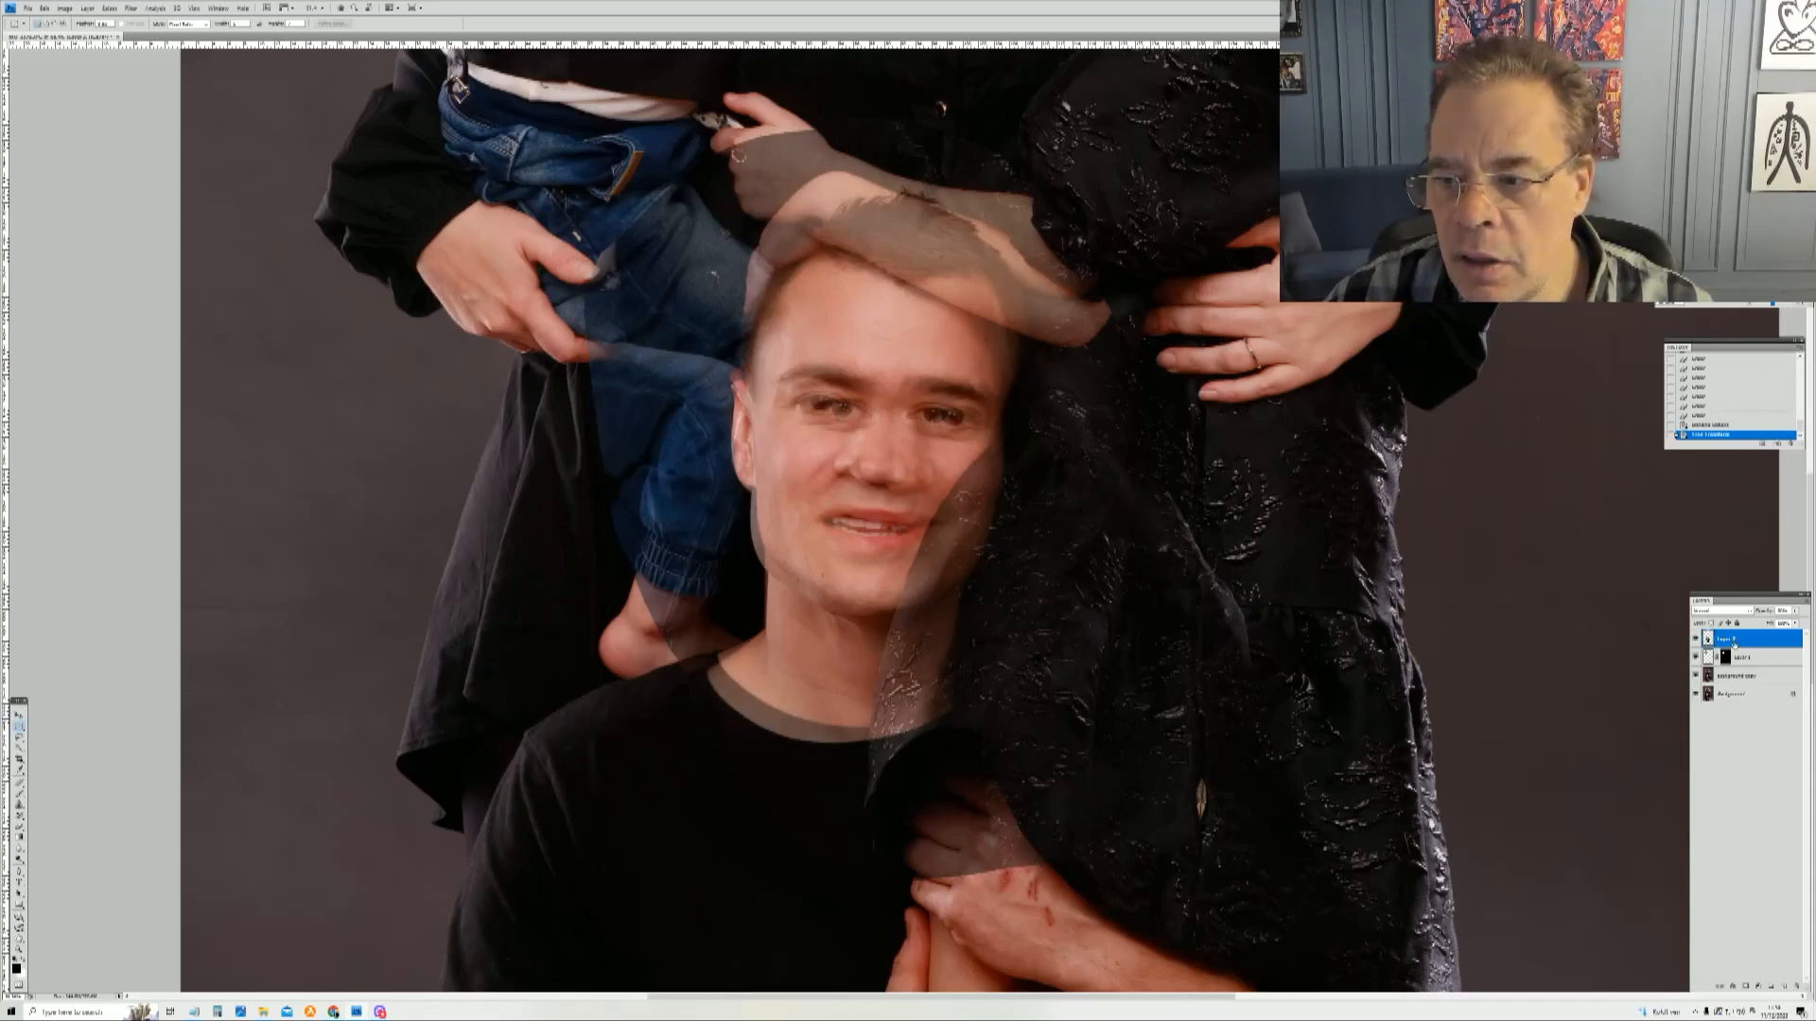
Step: Restore the head layer to full opacity in Blending Options and add a layer mask to it for brushing
right_click(1735, 646)
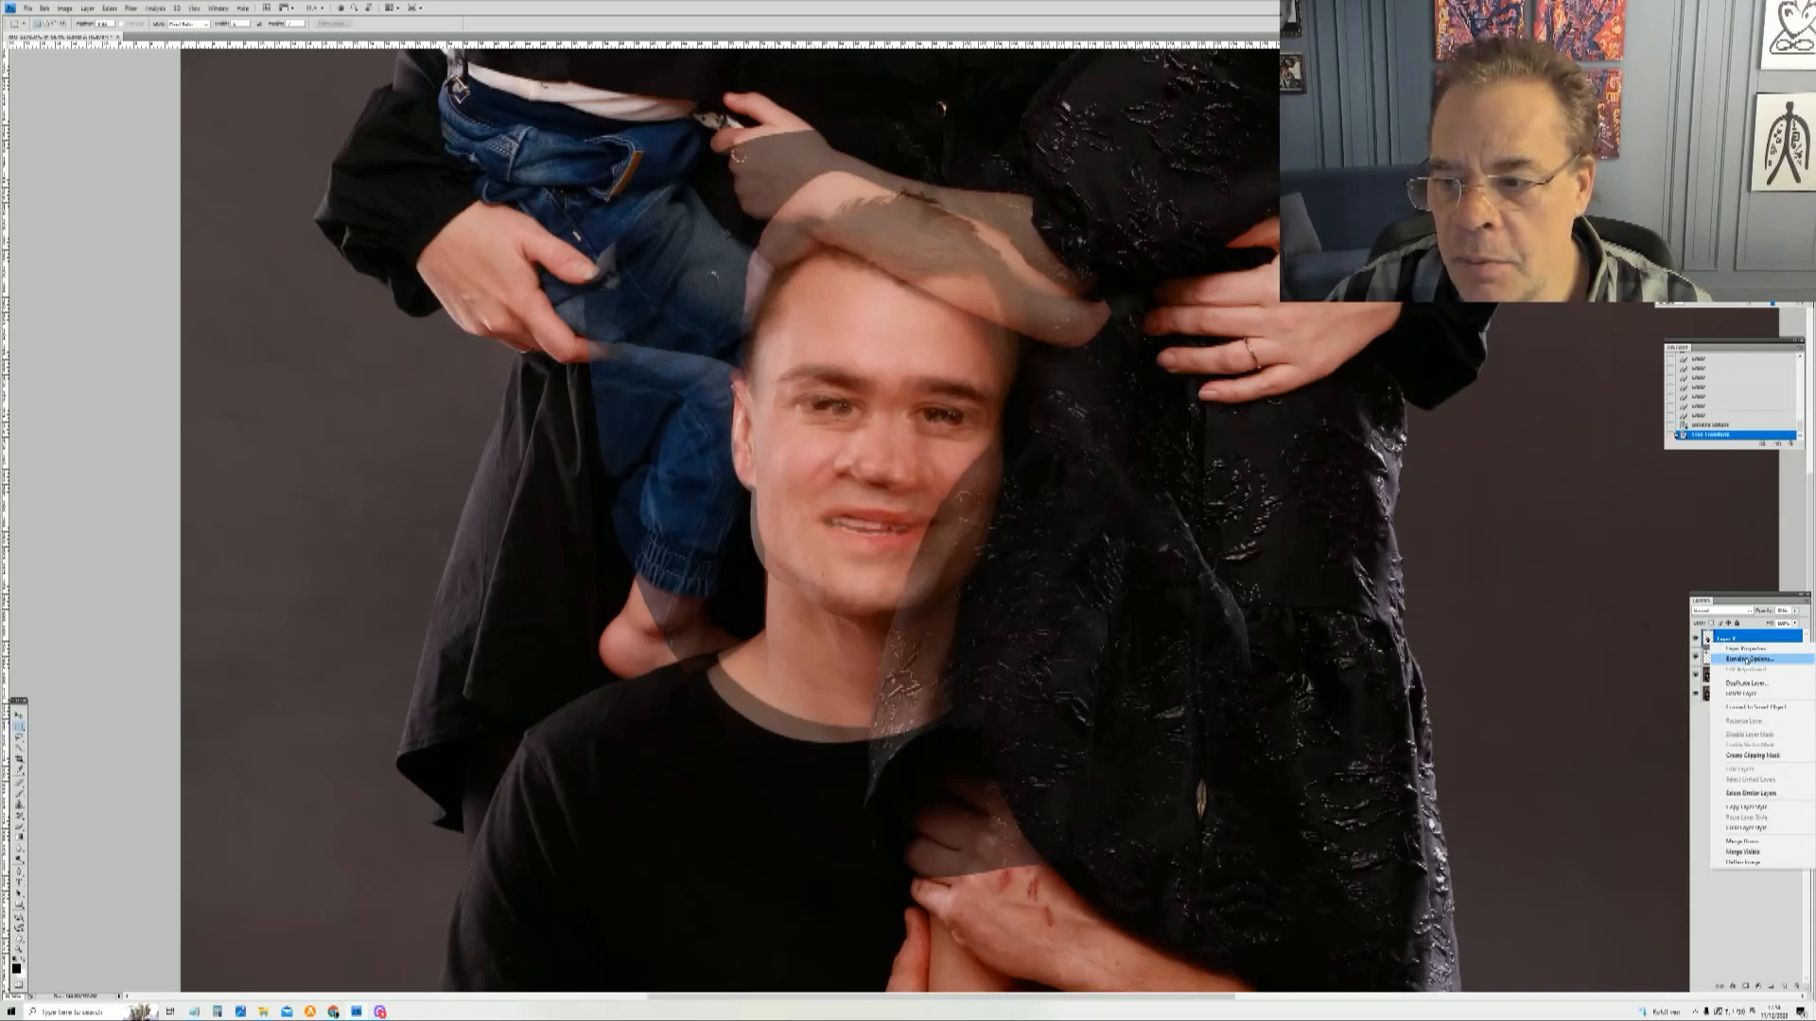
click(1747, 660)
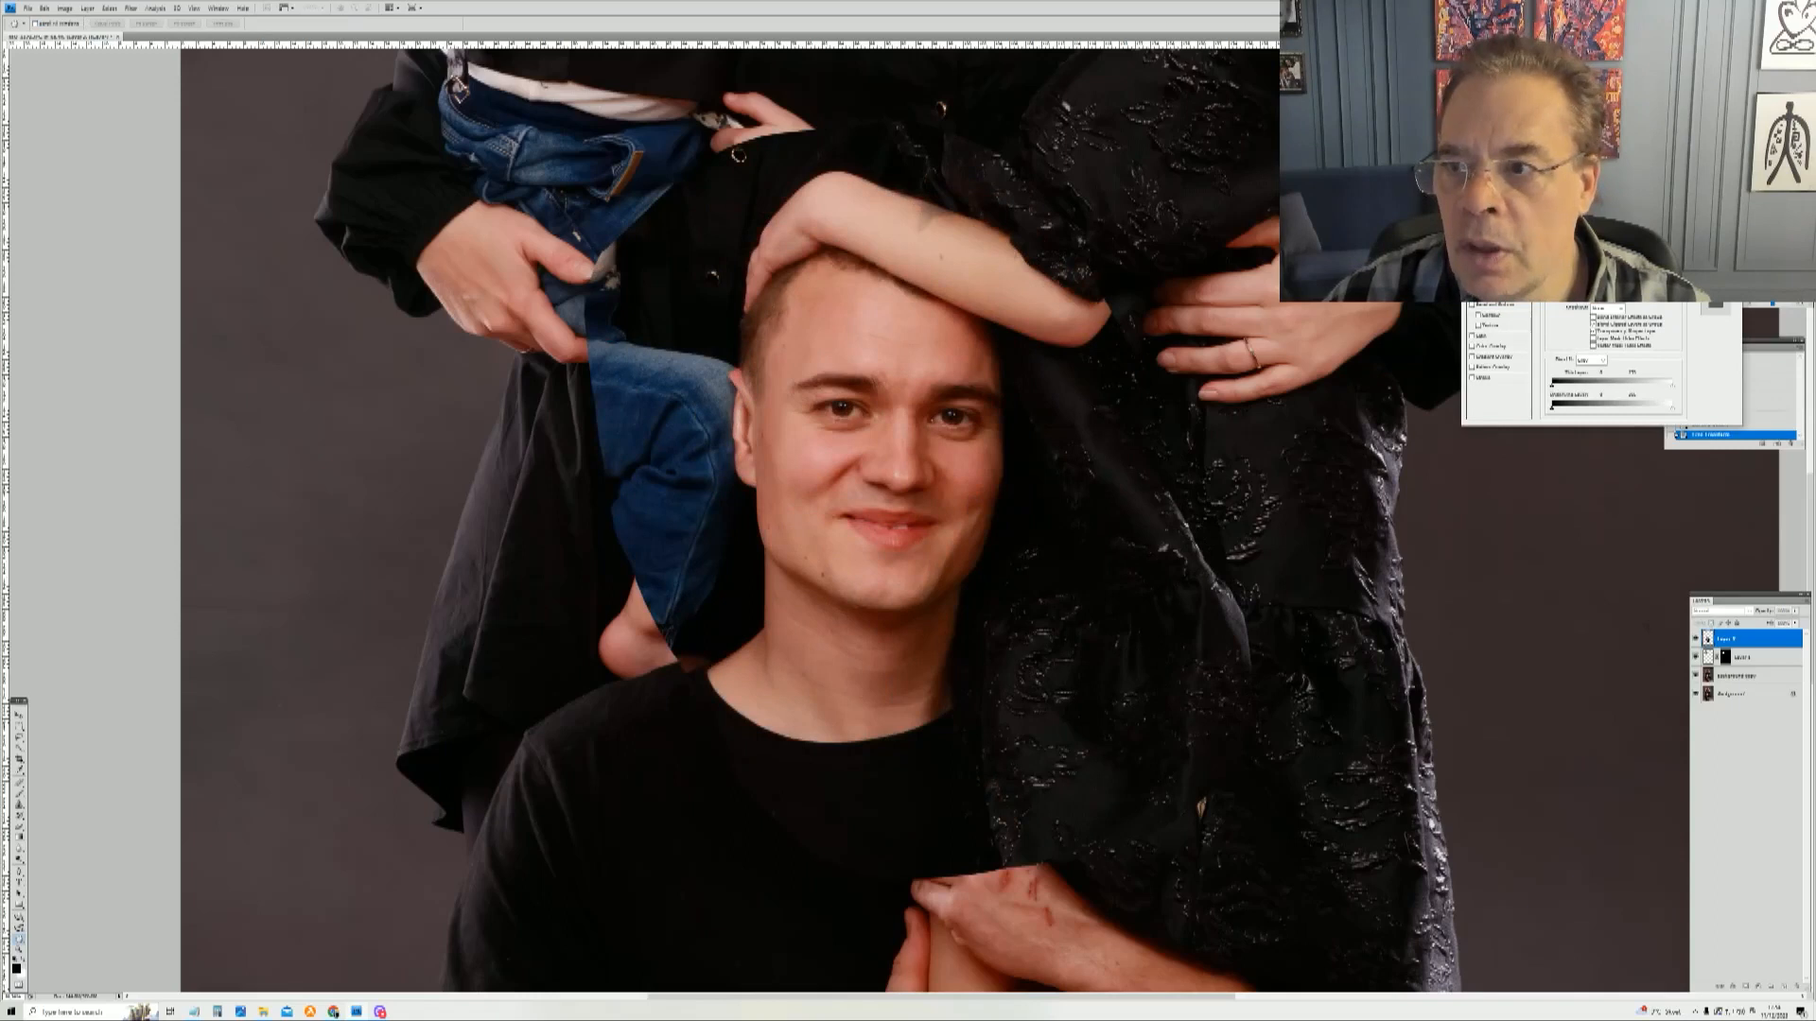
key(Return)
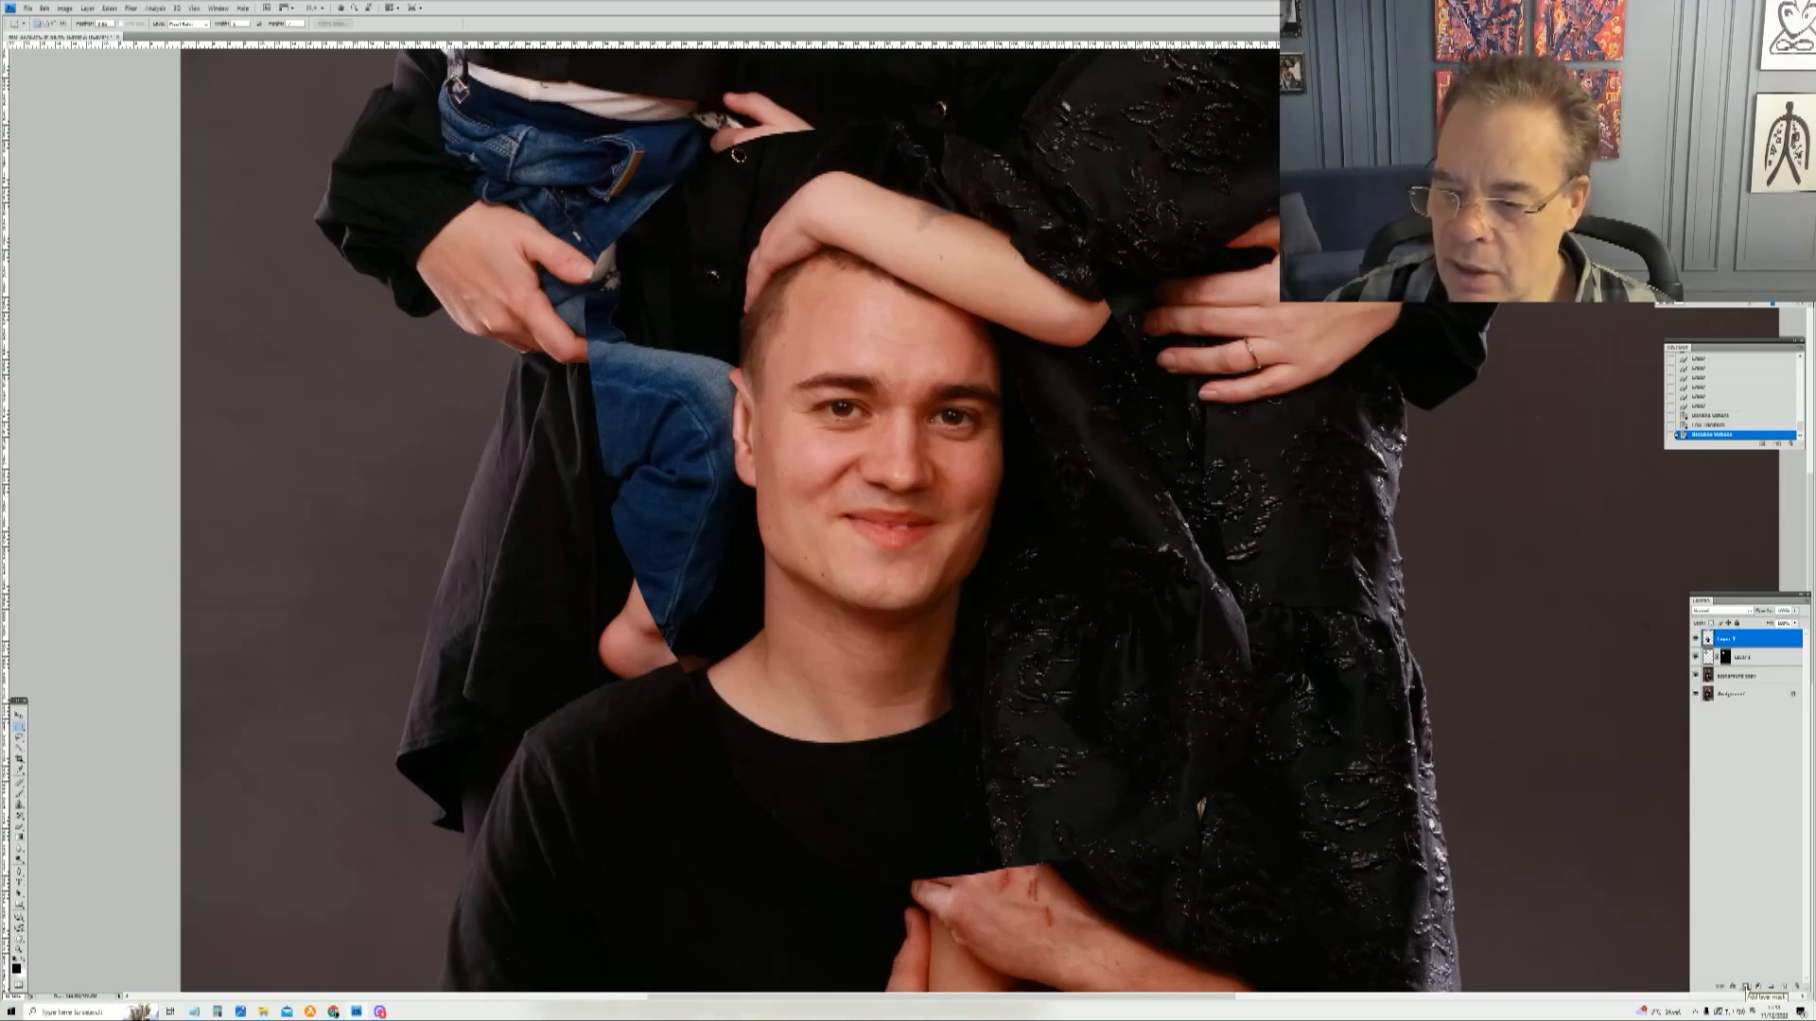
click(1746, 987)
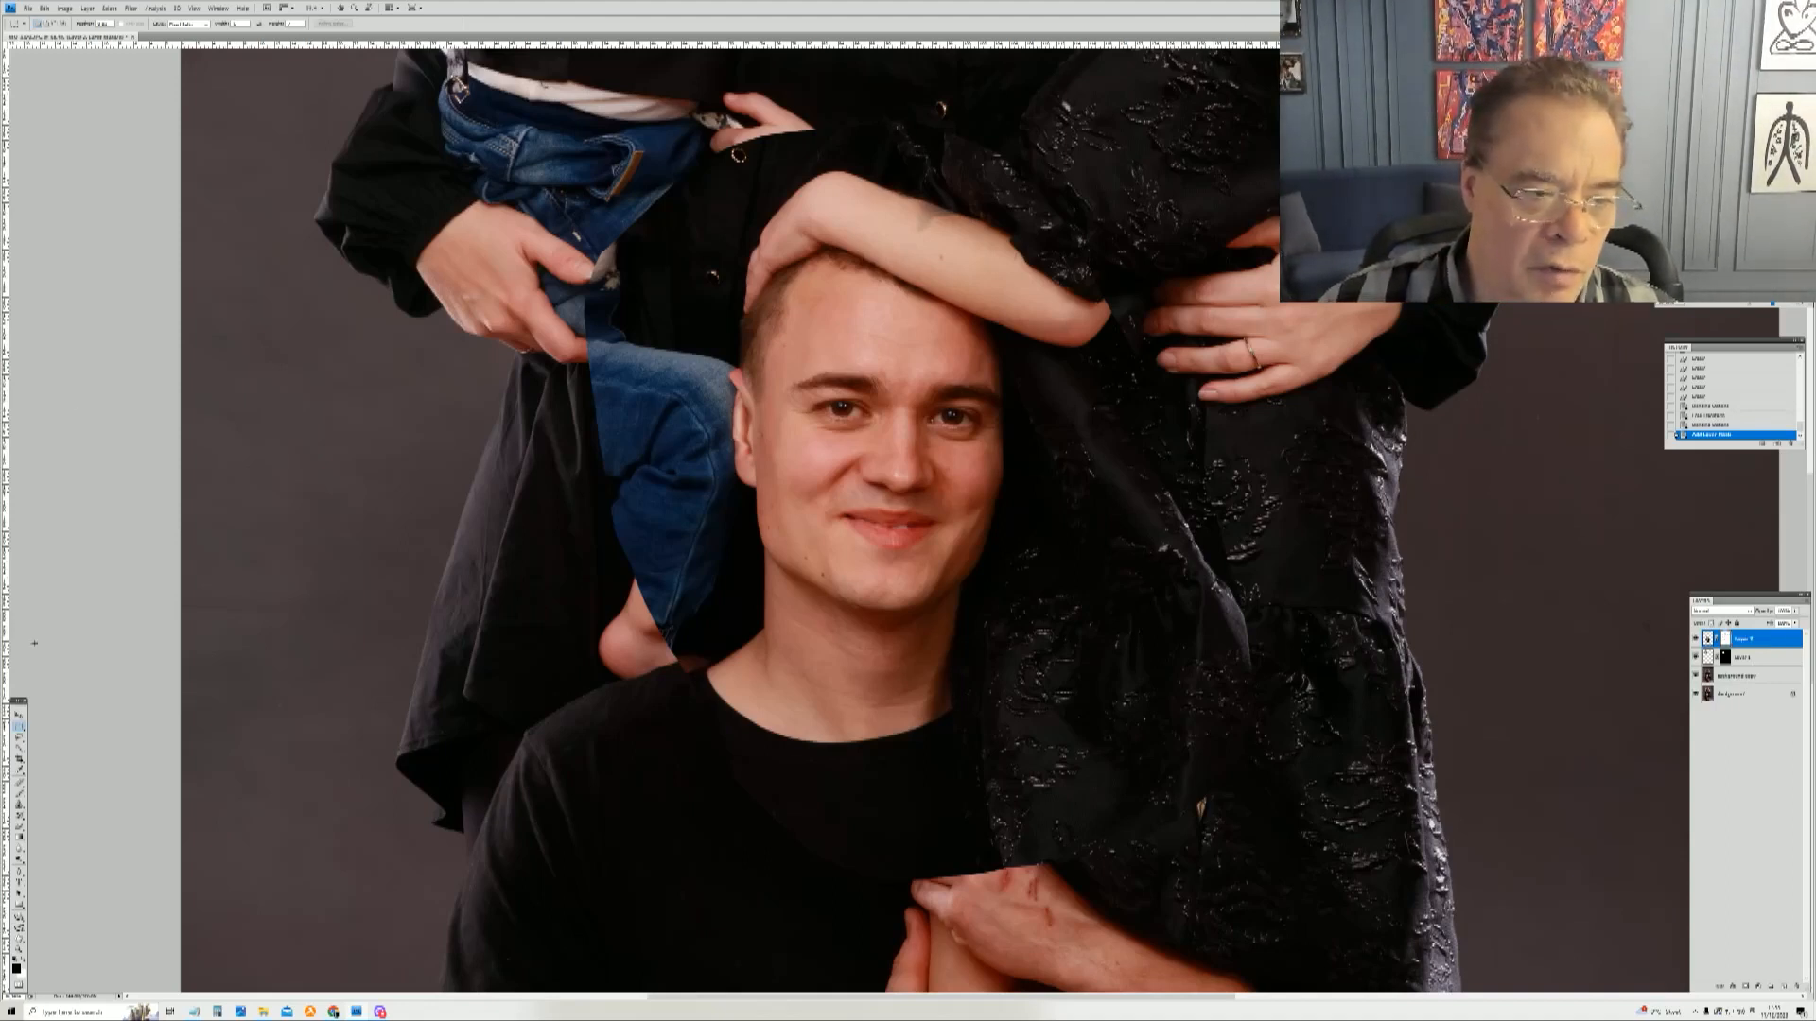
key(b)
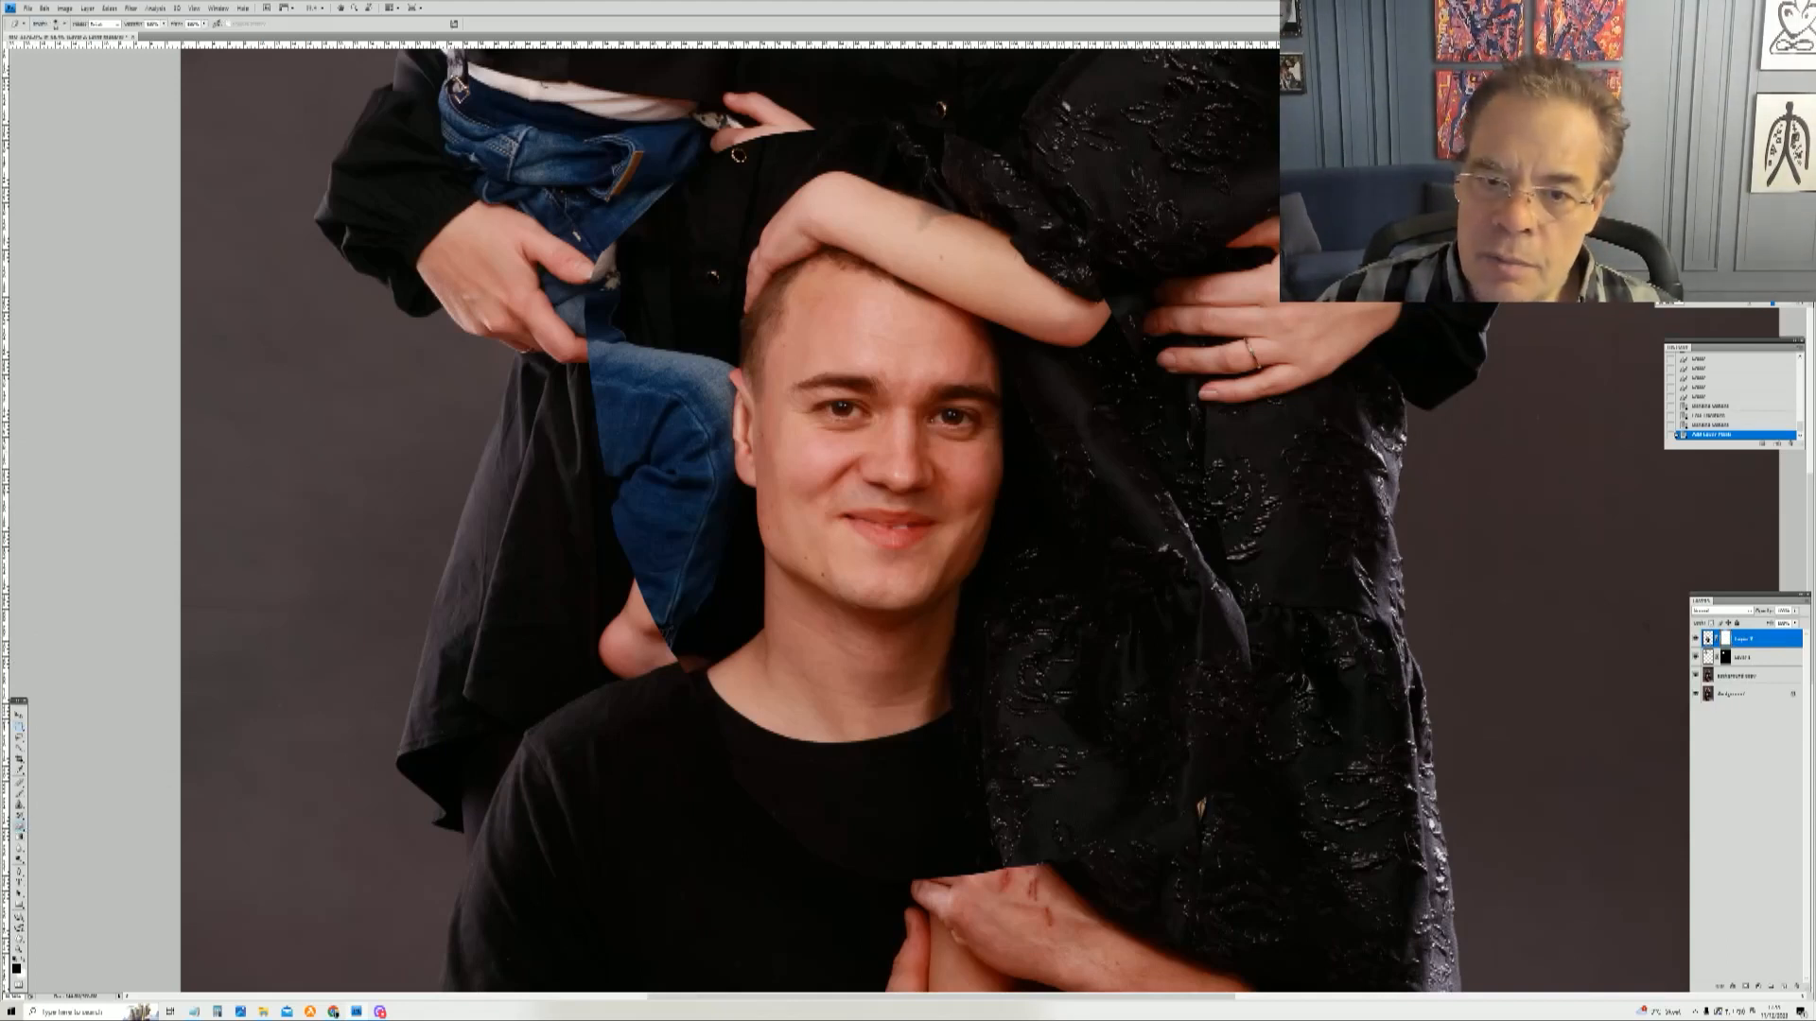
Step: Try painting the head layer's mask with a soft brush and undo the stroke
right_click(904, 447)
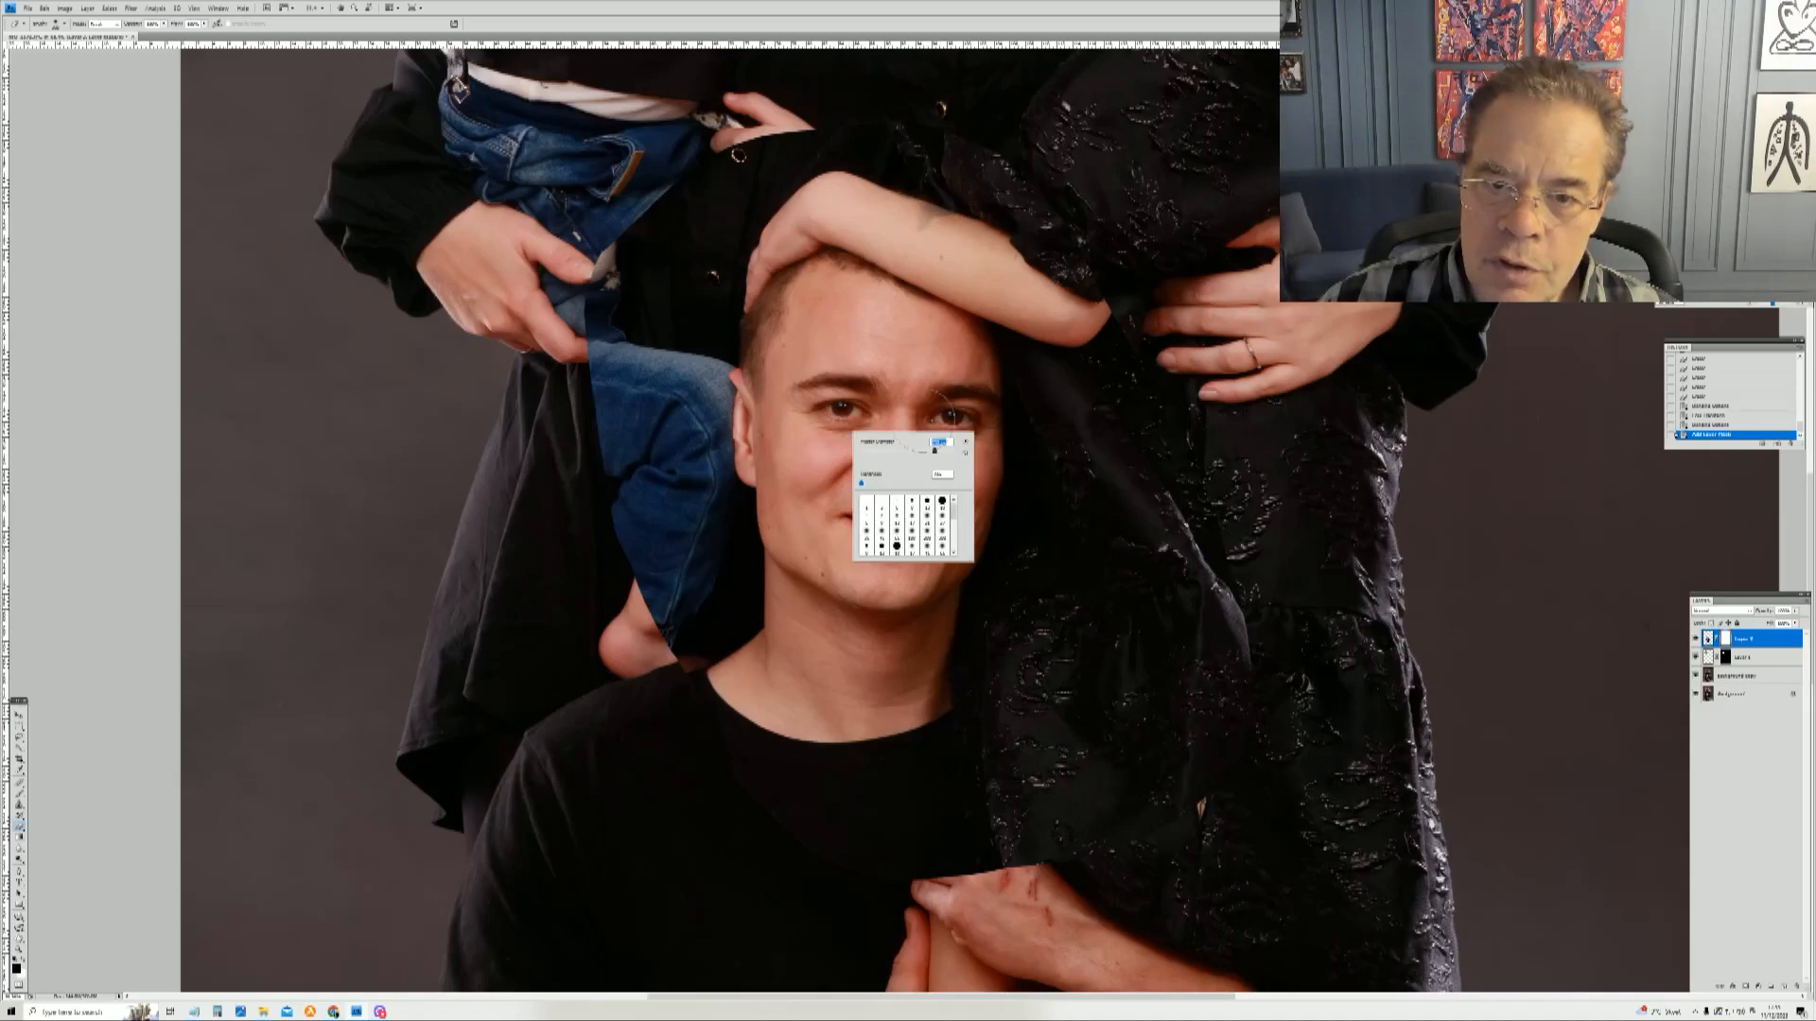
click(338, 759)
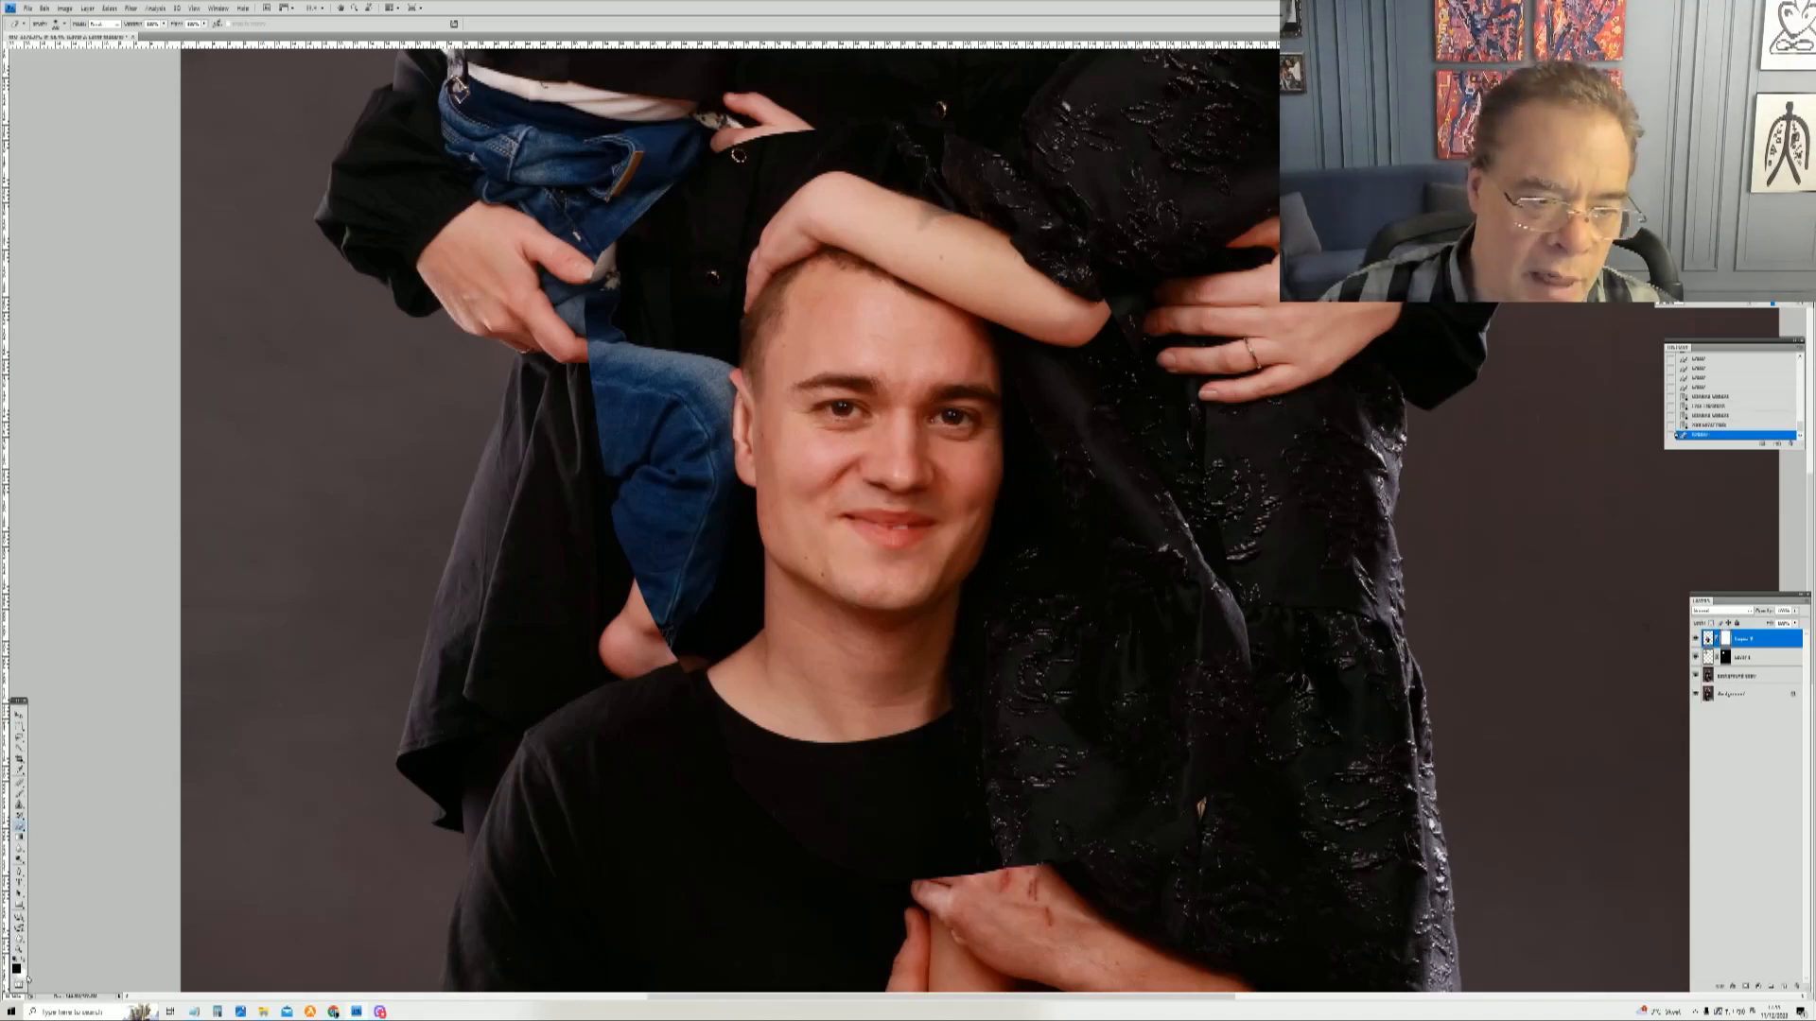
key(x)
mouse_move(747, 528)
mouse_down()
mouse_move(927, 567)
mouse_move(988, 510)
mouse_move(1027, 551)
mouse_up()
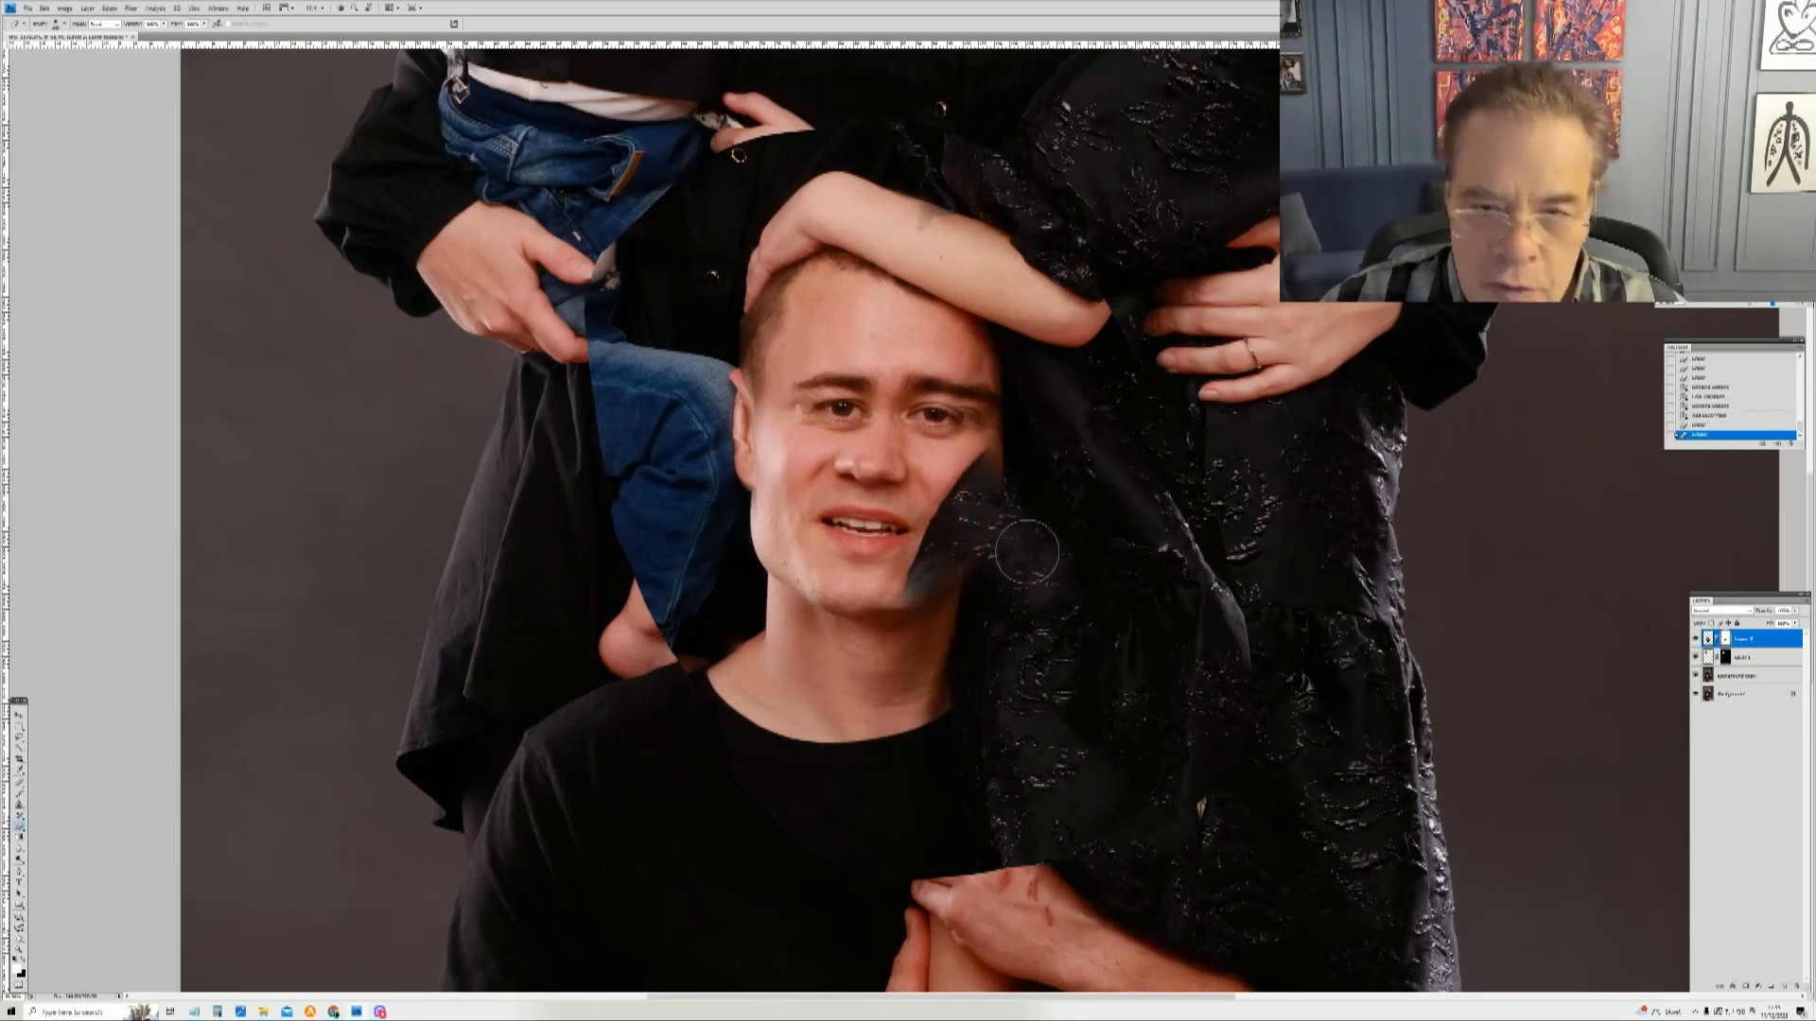
key(ctrl+z)
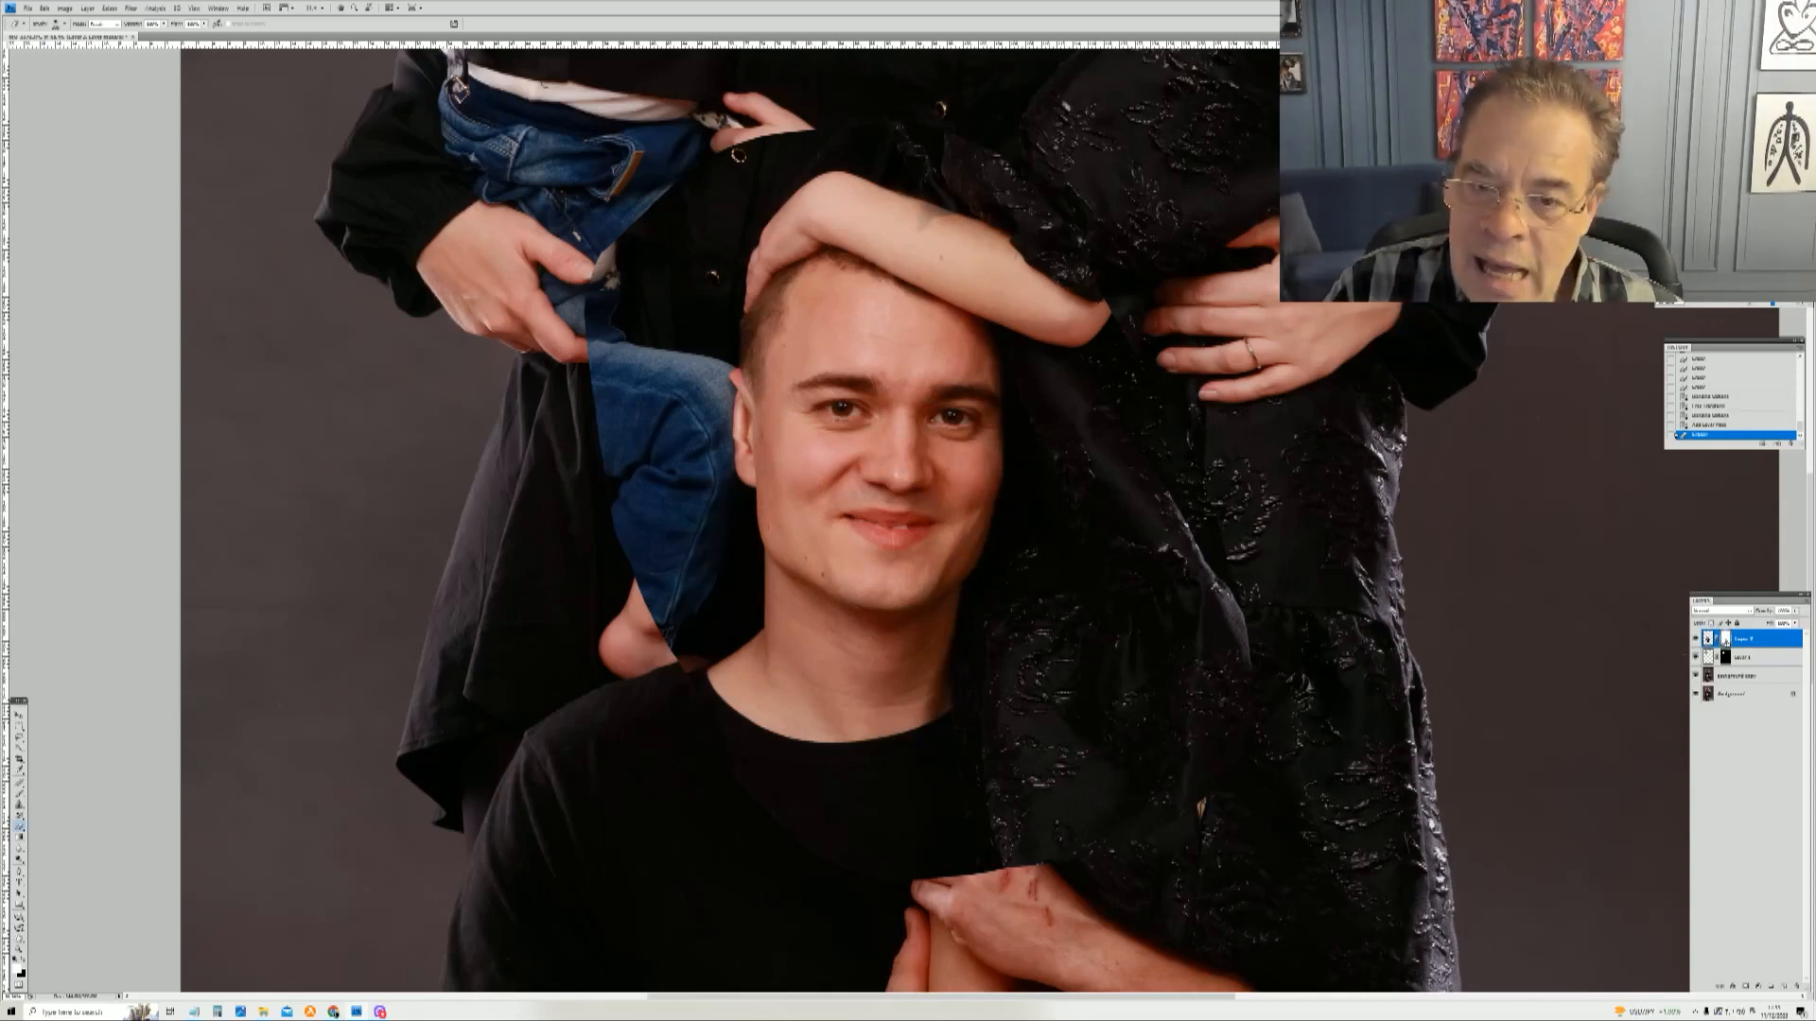
Step: Invert the head layer's mask to reveal the whole replacement head
key(ctrl+i)
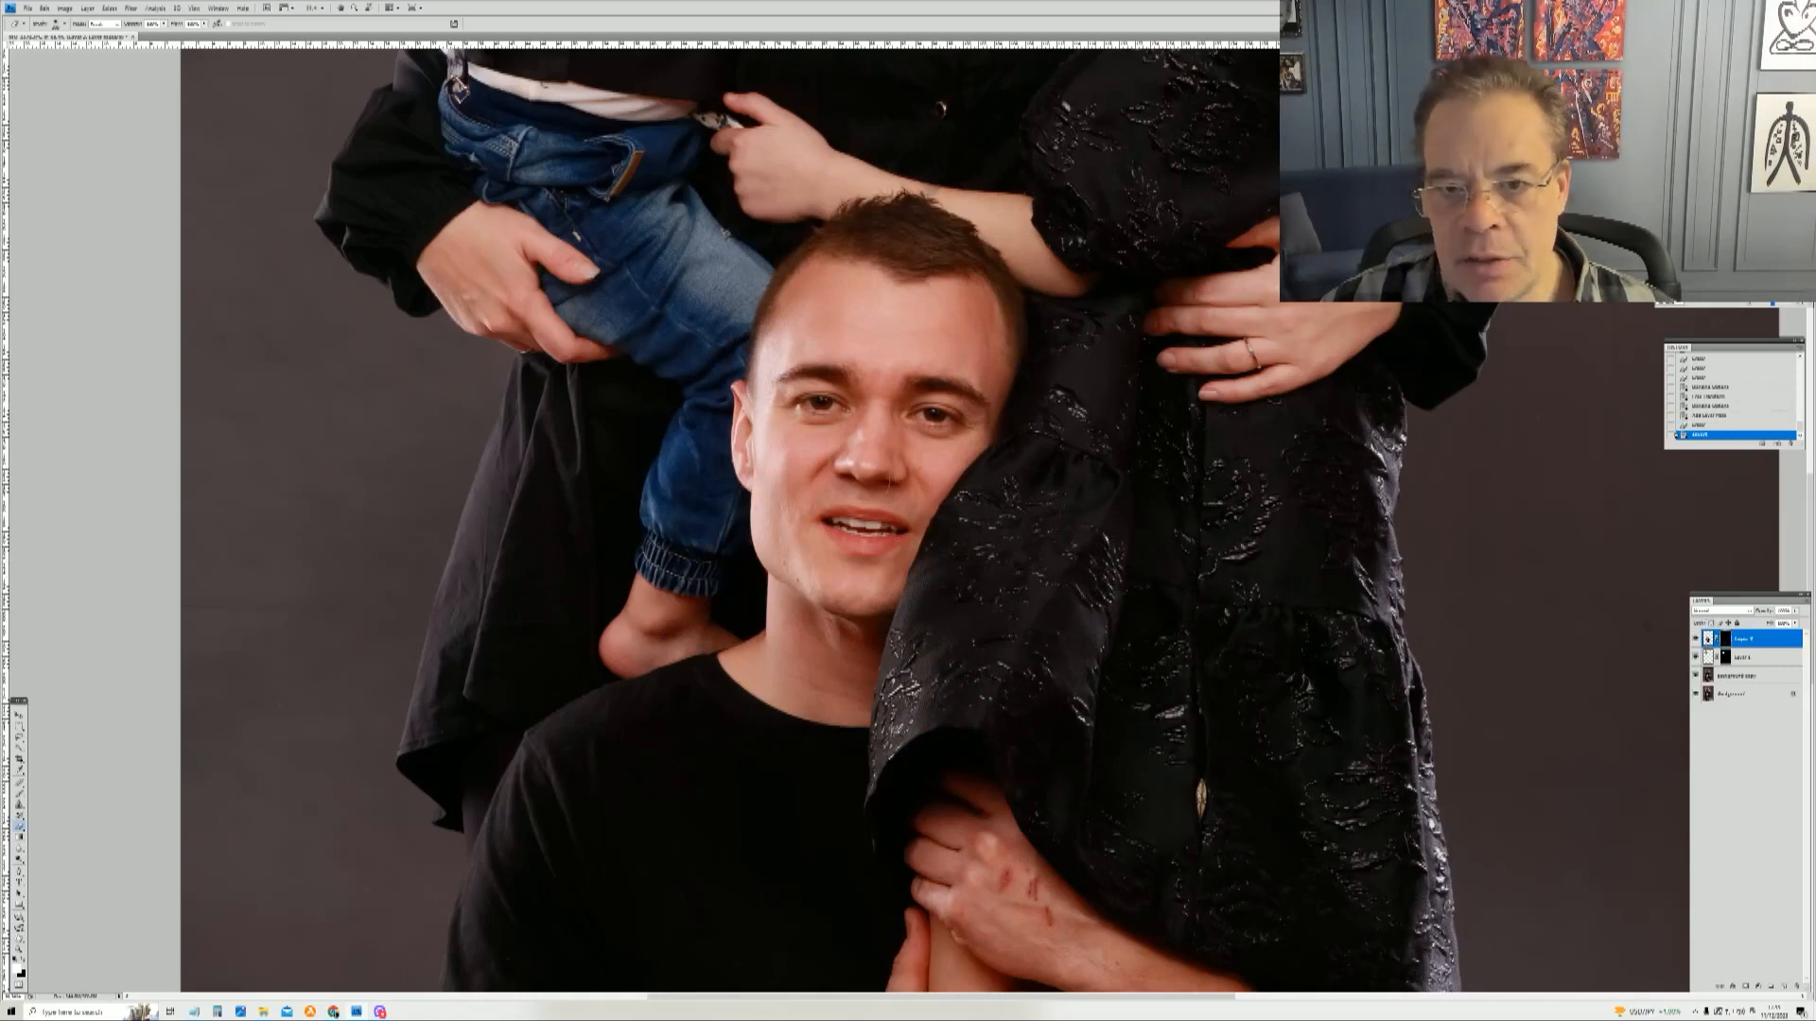
drag(959, 496, 948, 541)
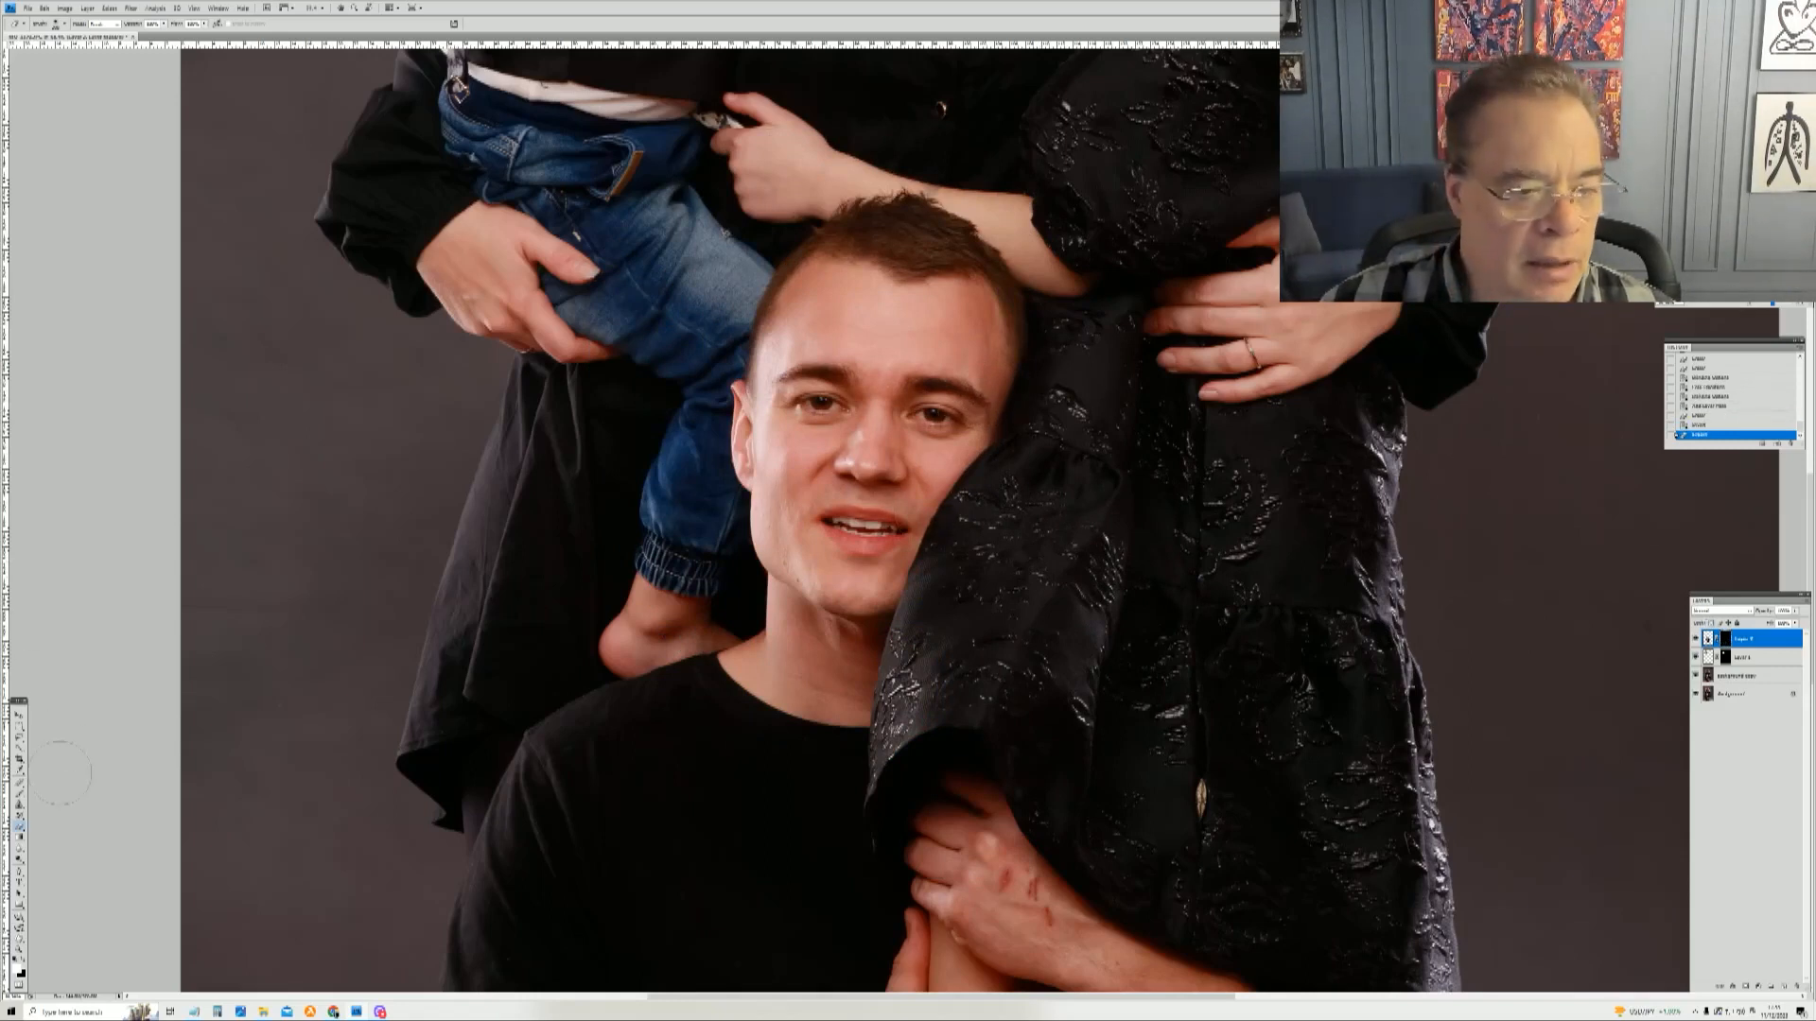
Step: Paint the mask over the face and neck with black to bring back the man's original smiling face
click(22, 962)
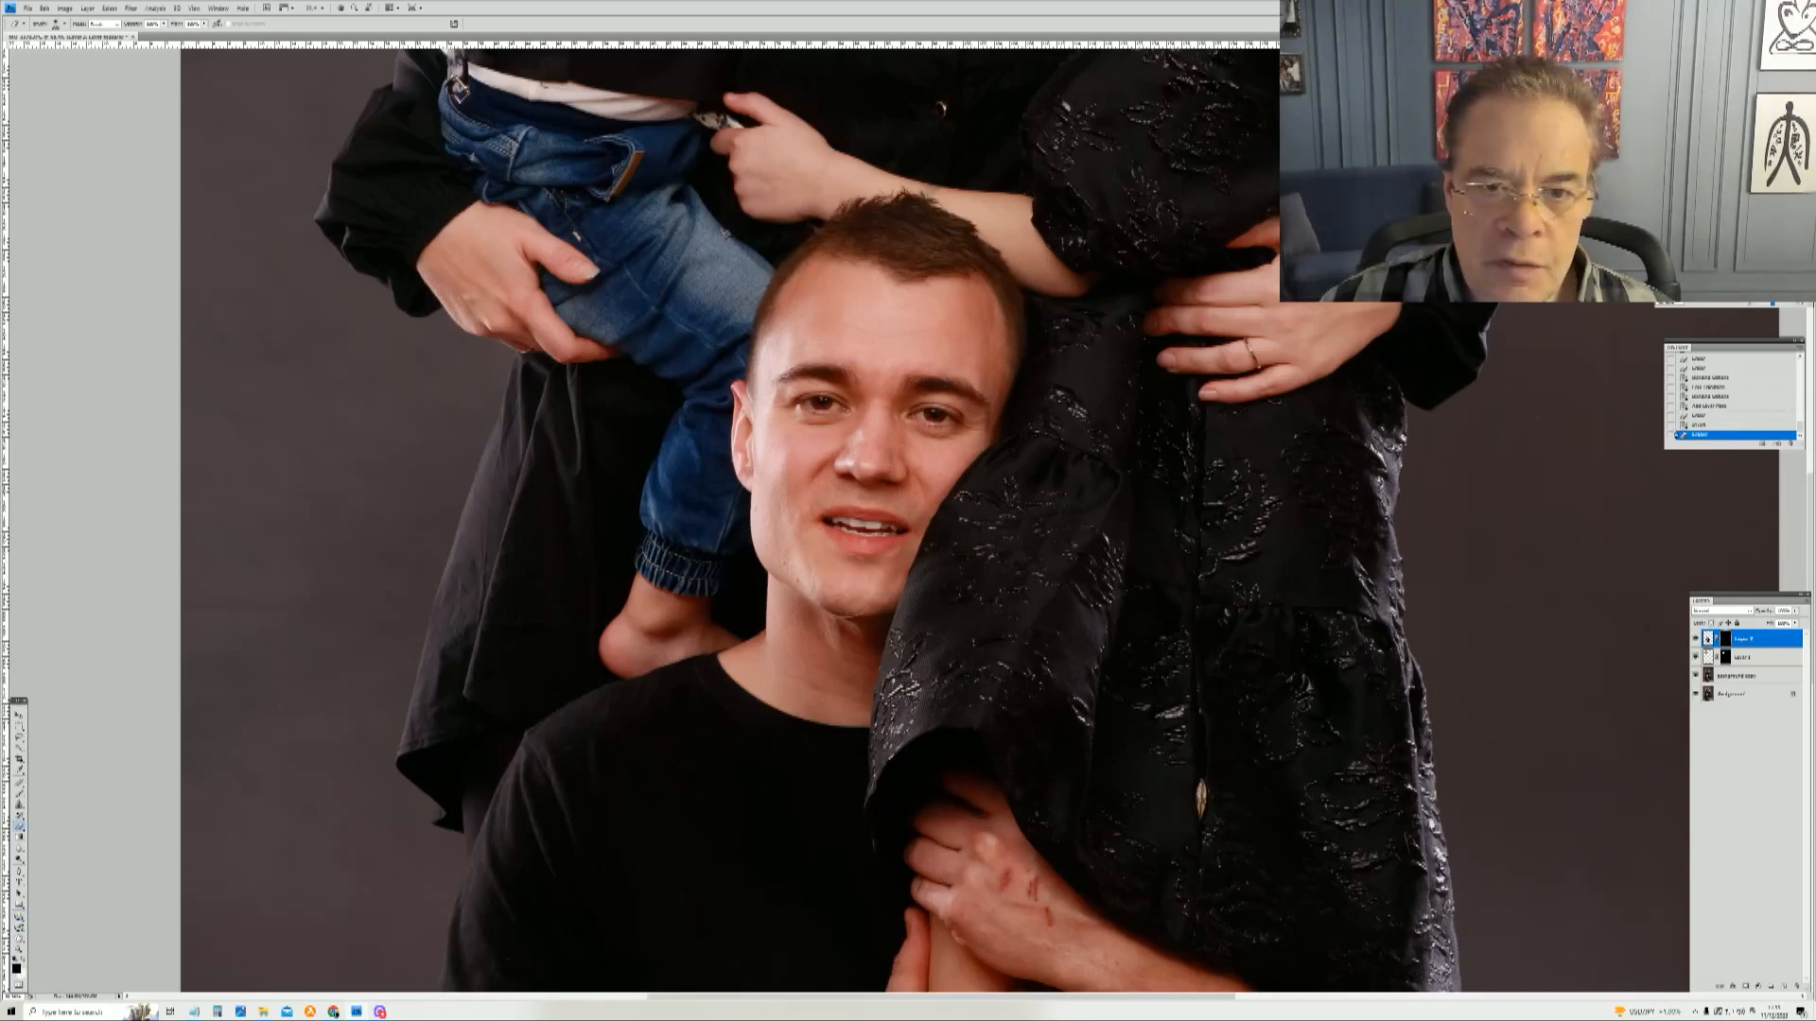
mouse_move(887, 493)
mouse_down()
mouse_move(905, 588)
mouse_move(927, 505)
mouse_move(963, 496)
mouse_move(978, 449)
mouse_move(984, 523)
mouse_up()
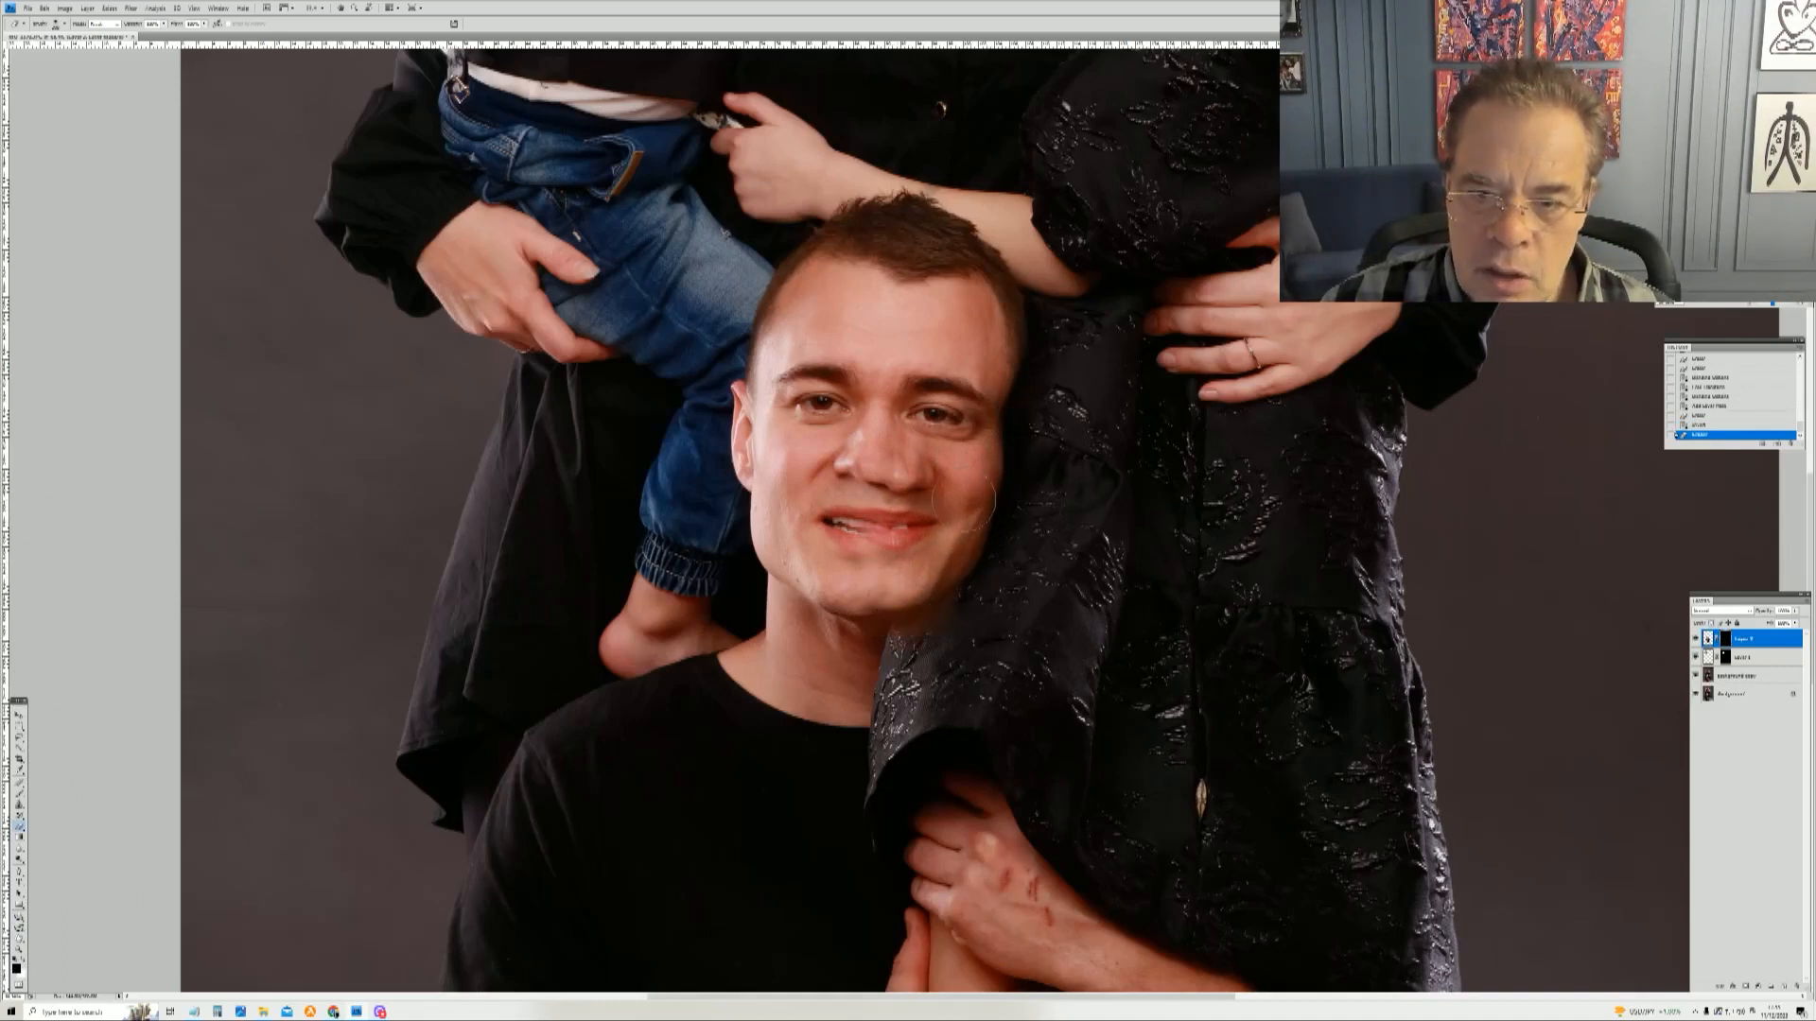
mouse_move(871, 642)
mouse_down()
mouse_move(905, 750)
mouse_move(859, 806)
mouse_move(910, 650)
mouse_move(936, 720)
mouse_move(952, 539)
mouse_move(905, 691)
mouse_move(919, 585)
mouse_move(927, 622)
mouse_up()
mouse_move(955, 388)
mouse_down()
mouse_move(865, 402)
mouse_move(799, 371)
mouse_move(853, 589)
mouse_move(762, 560)
mouse_move(757, 618)
mouse_move(834, 669)
mouse_move(842, 643)
mouse_up()
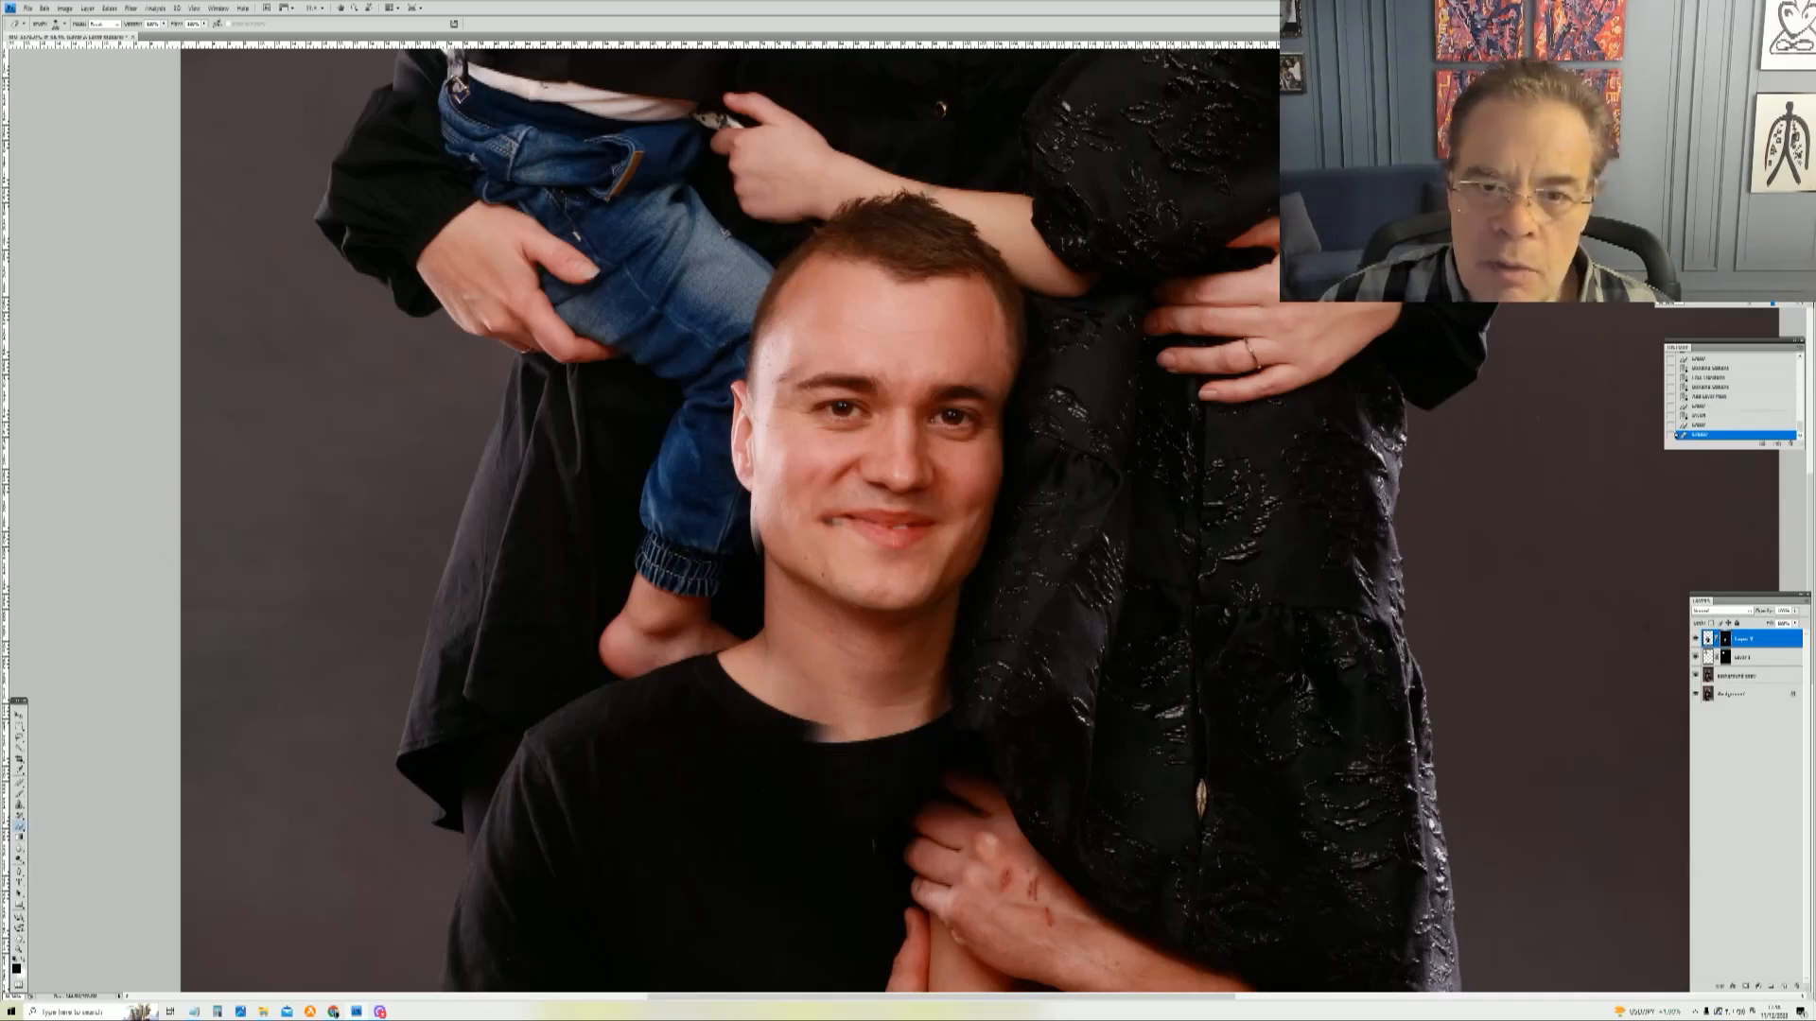
mouse_move(785, 518)
mouse_down()
mouse_move(774, 536)
mouse_move(747, 426)
mouse_move(765, 386)
mouse_up()
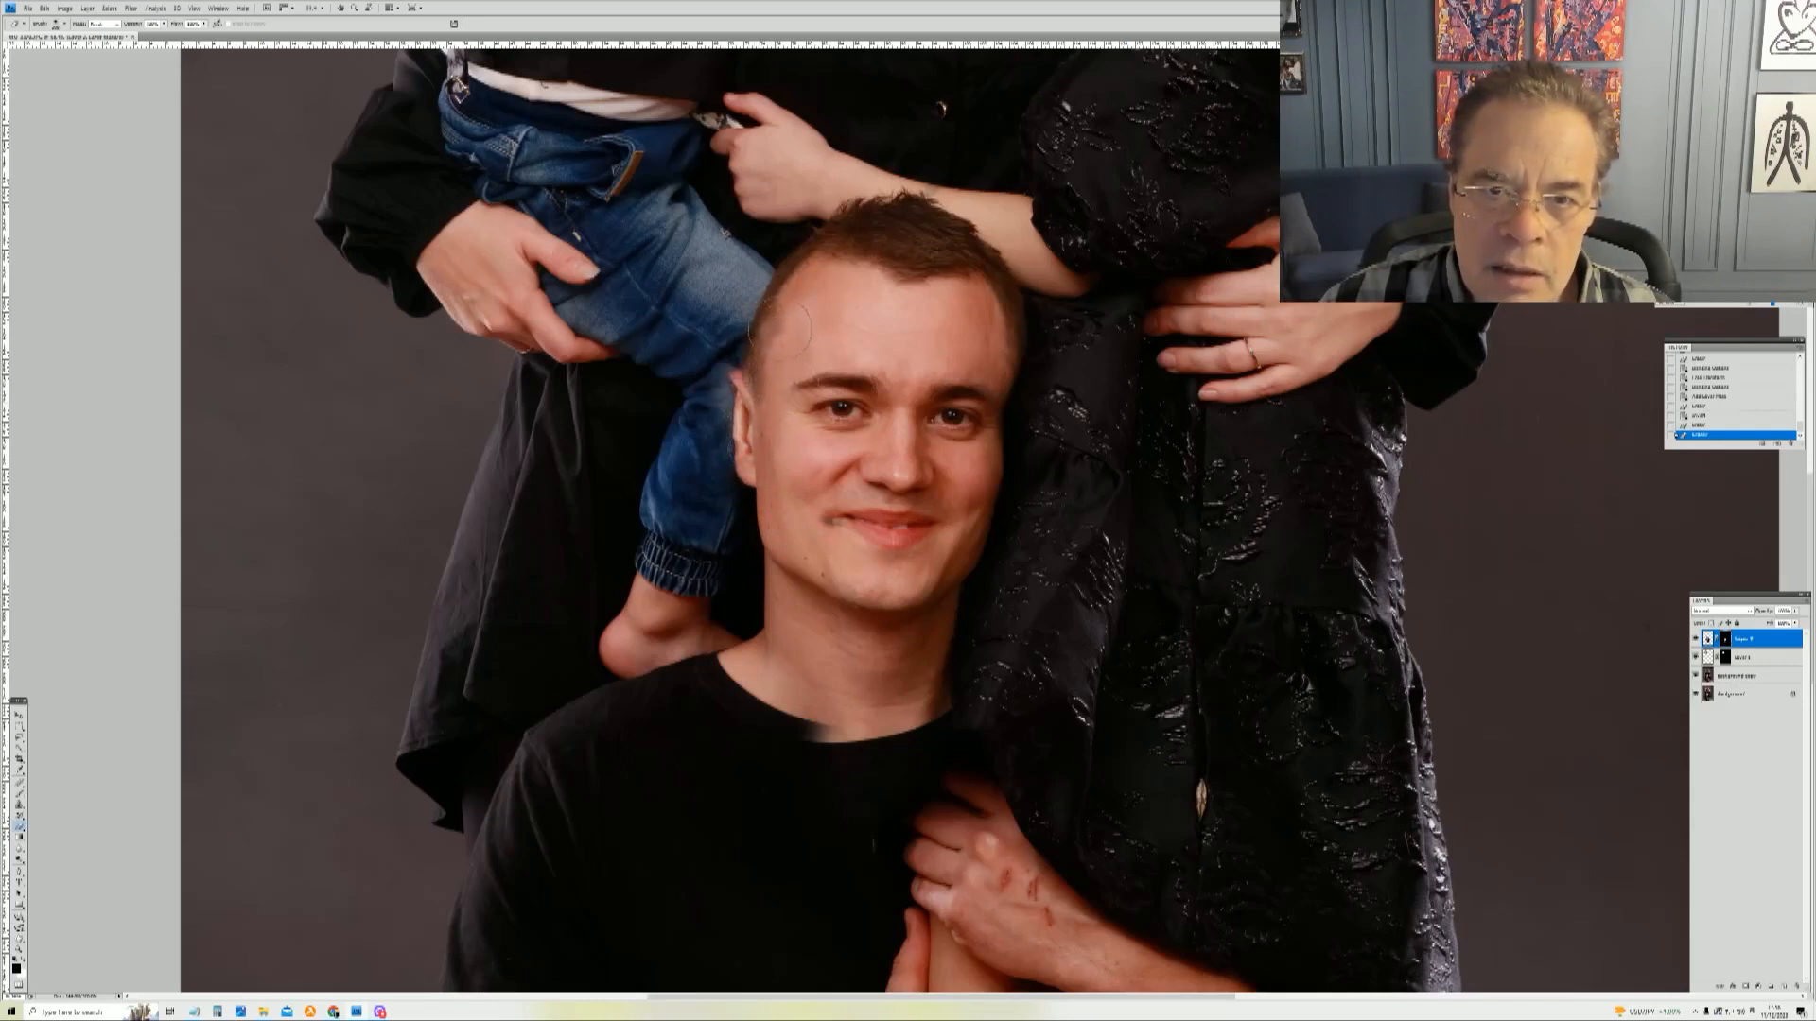
Step: Touch up the mask along the top of the head so the replacement hair covers the hand
mouse_move(811, 297)
mouse_down()
mouse_move(917, 282)
mouse_move(997, 323)
mouse_up()
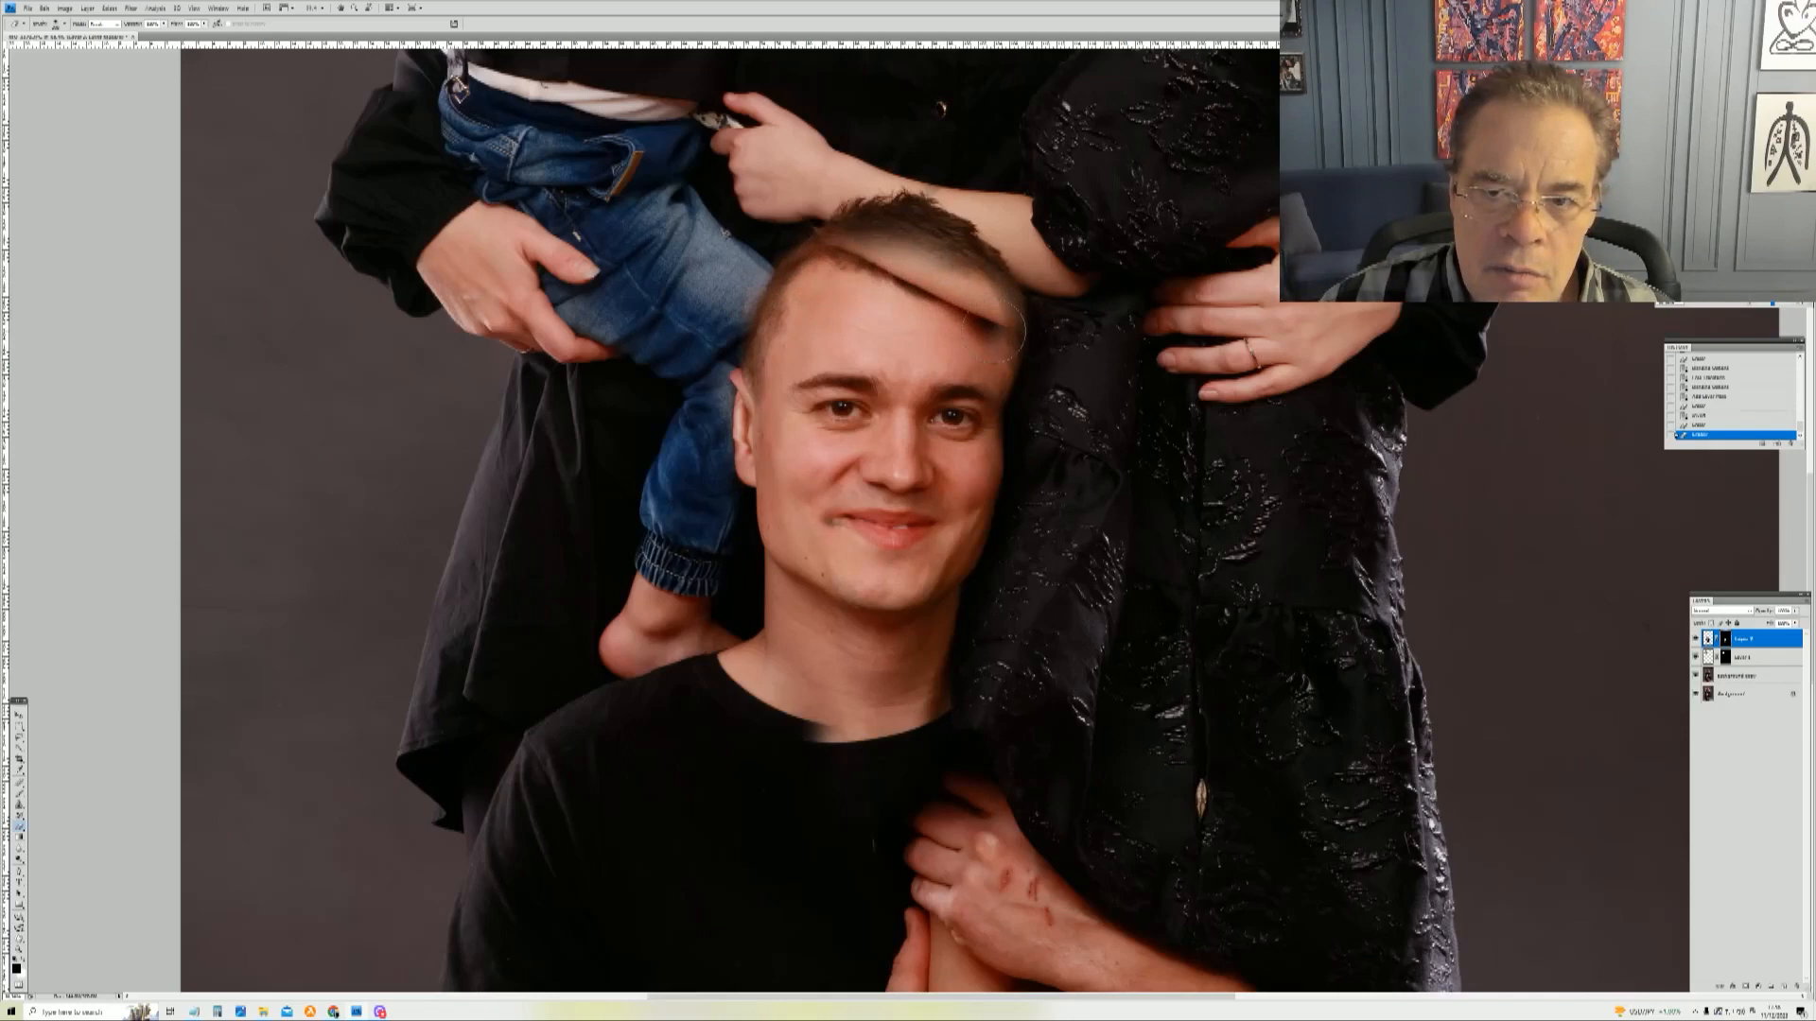
drag(998, 323, 1004, 327)
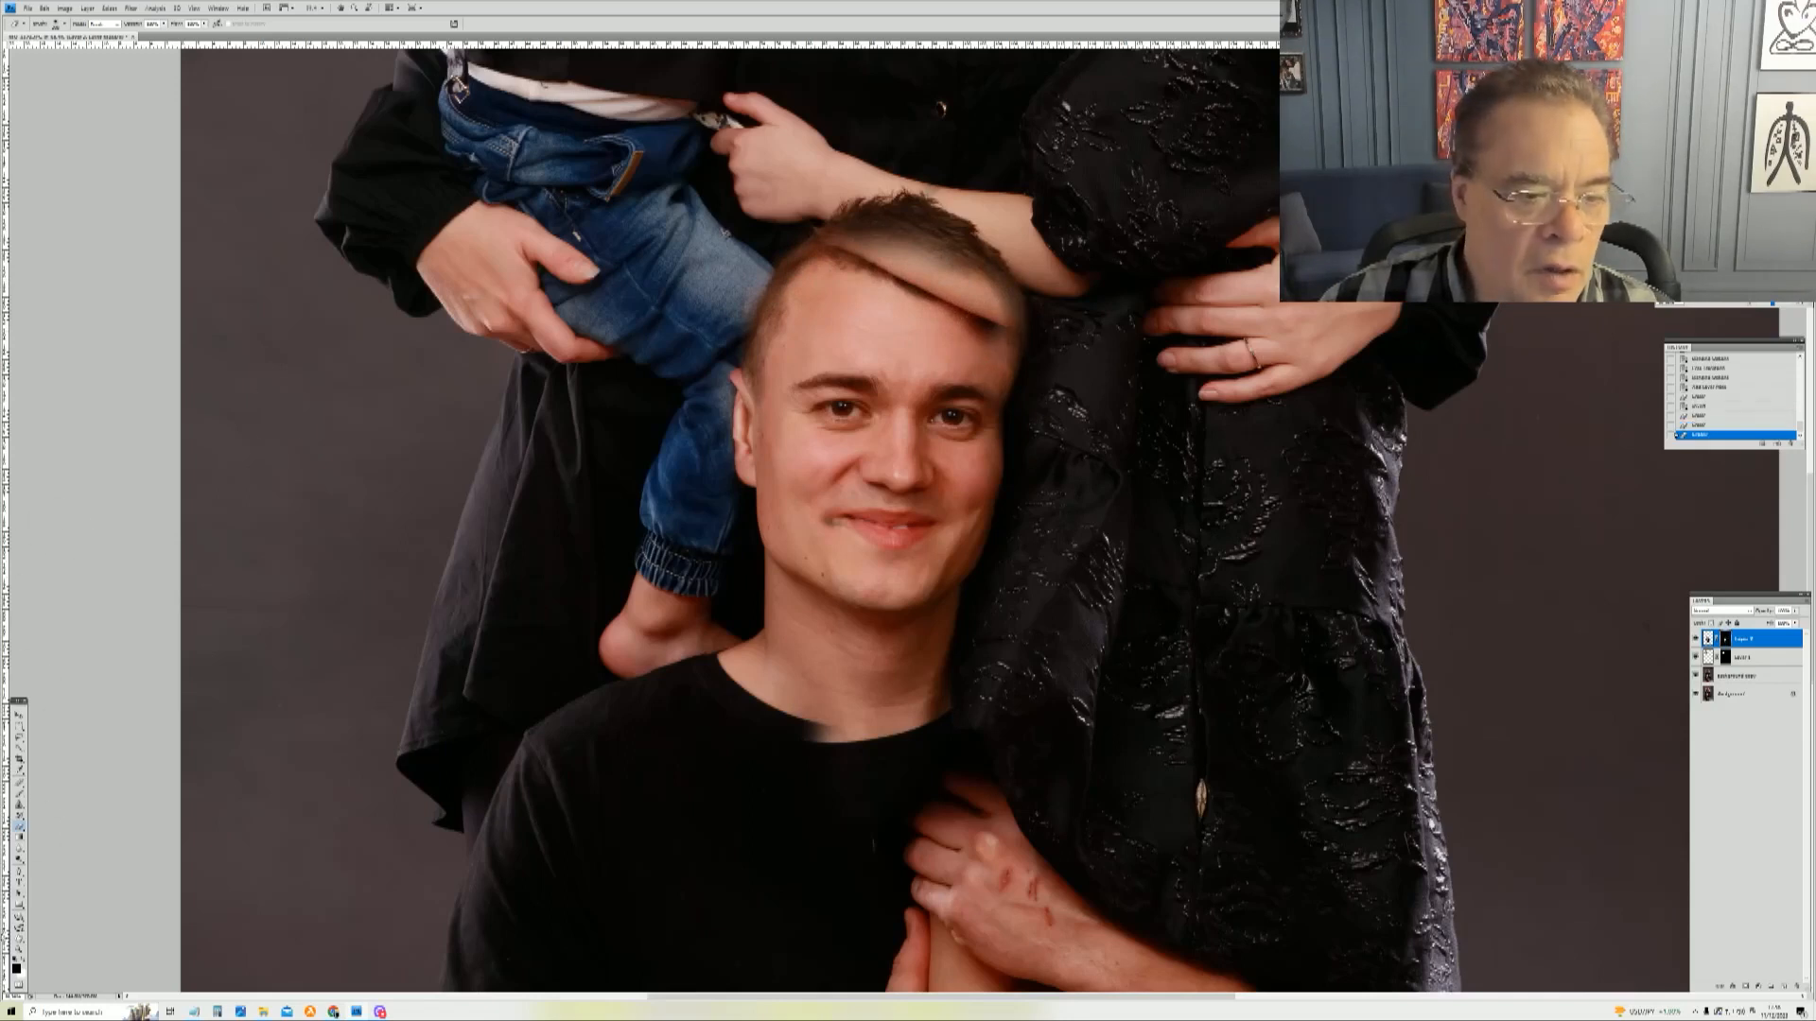
click(24, 962)
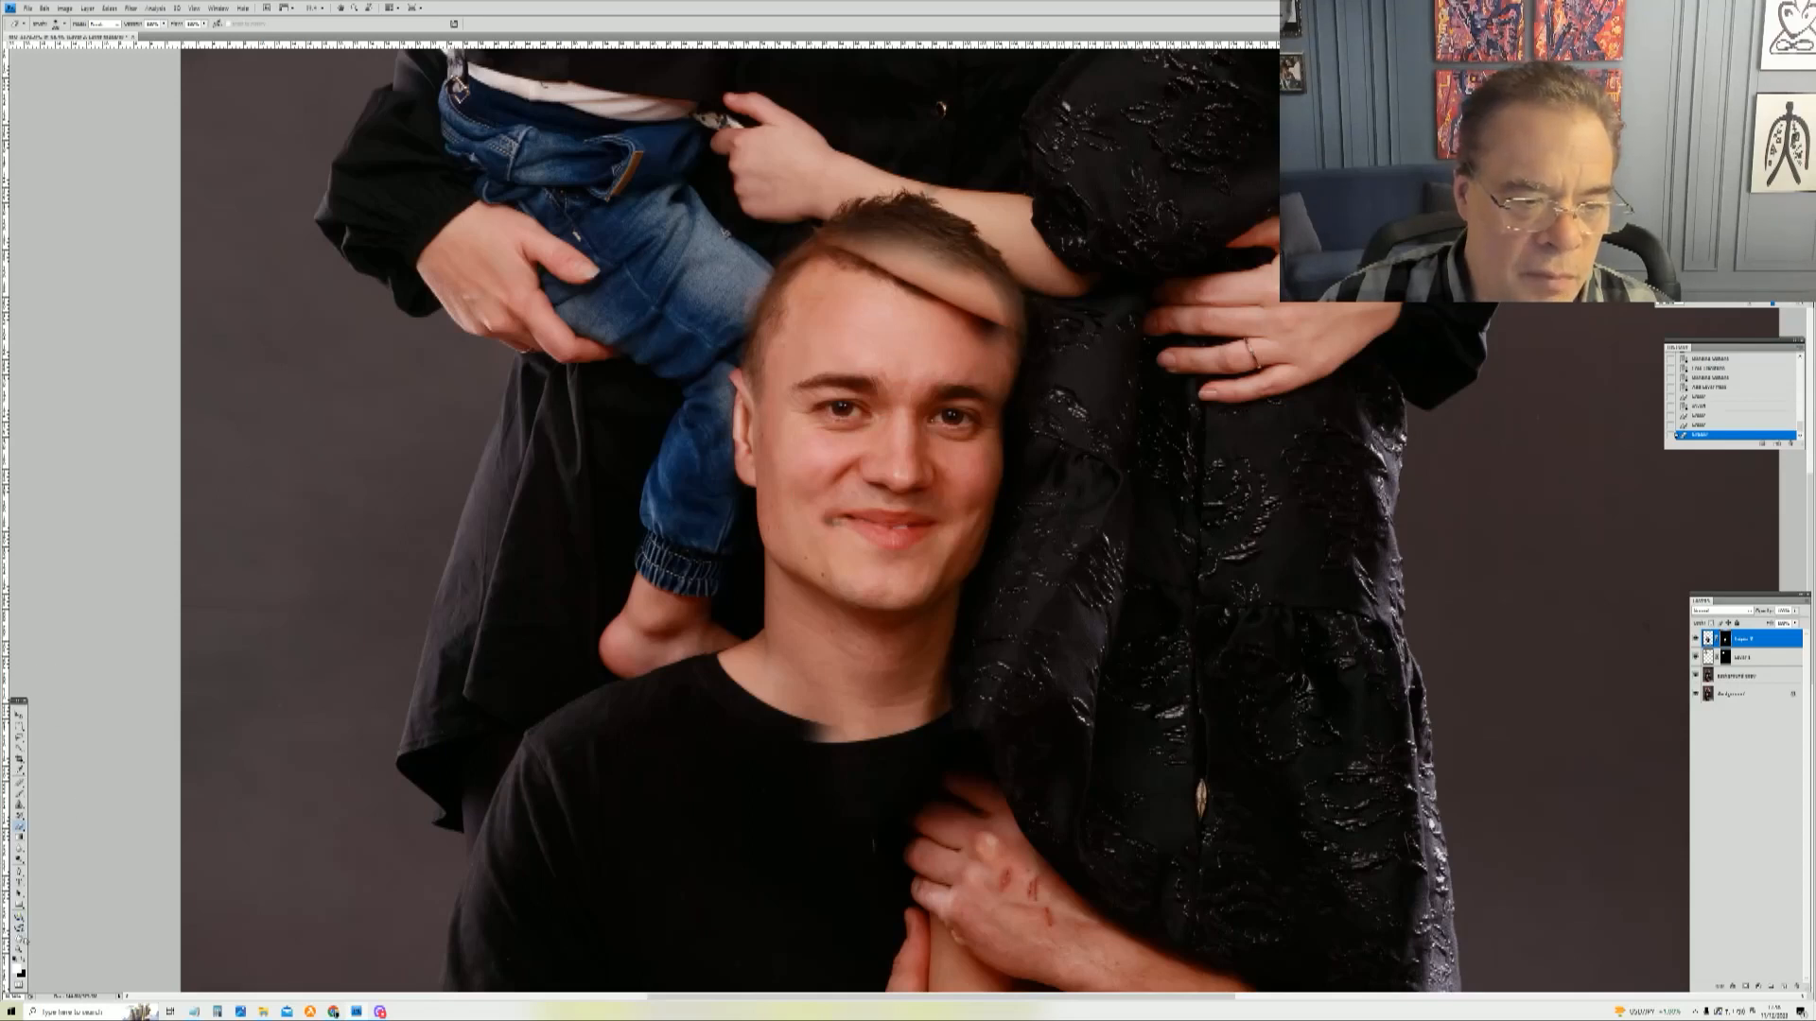
drag(984, 339, 856, 270)
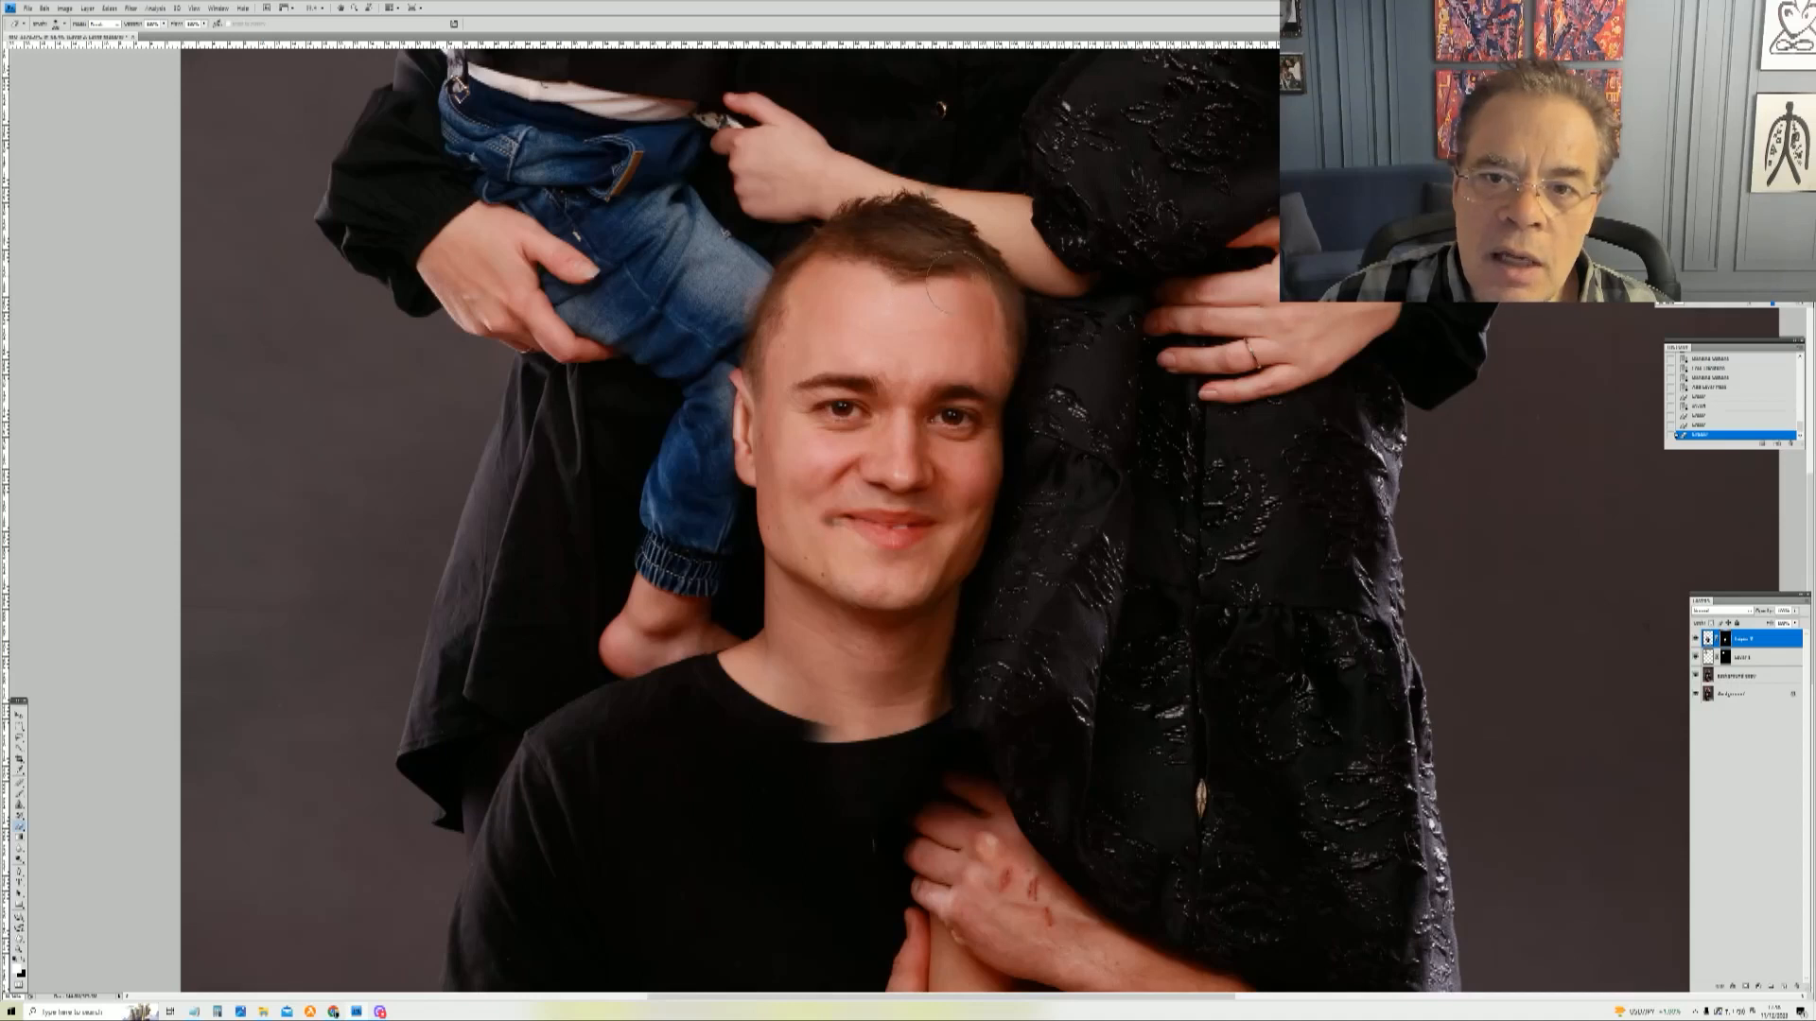
drag(979, 327, 777, 322)
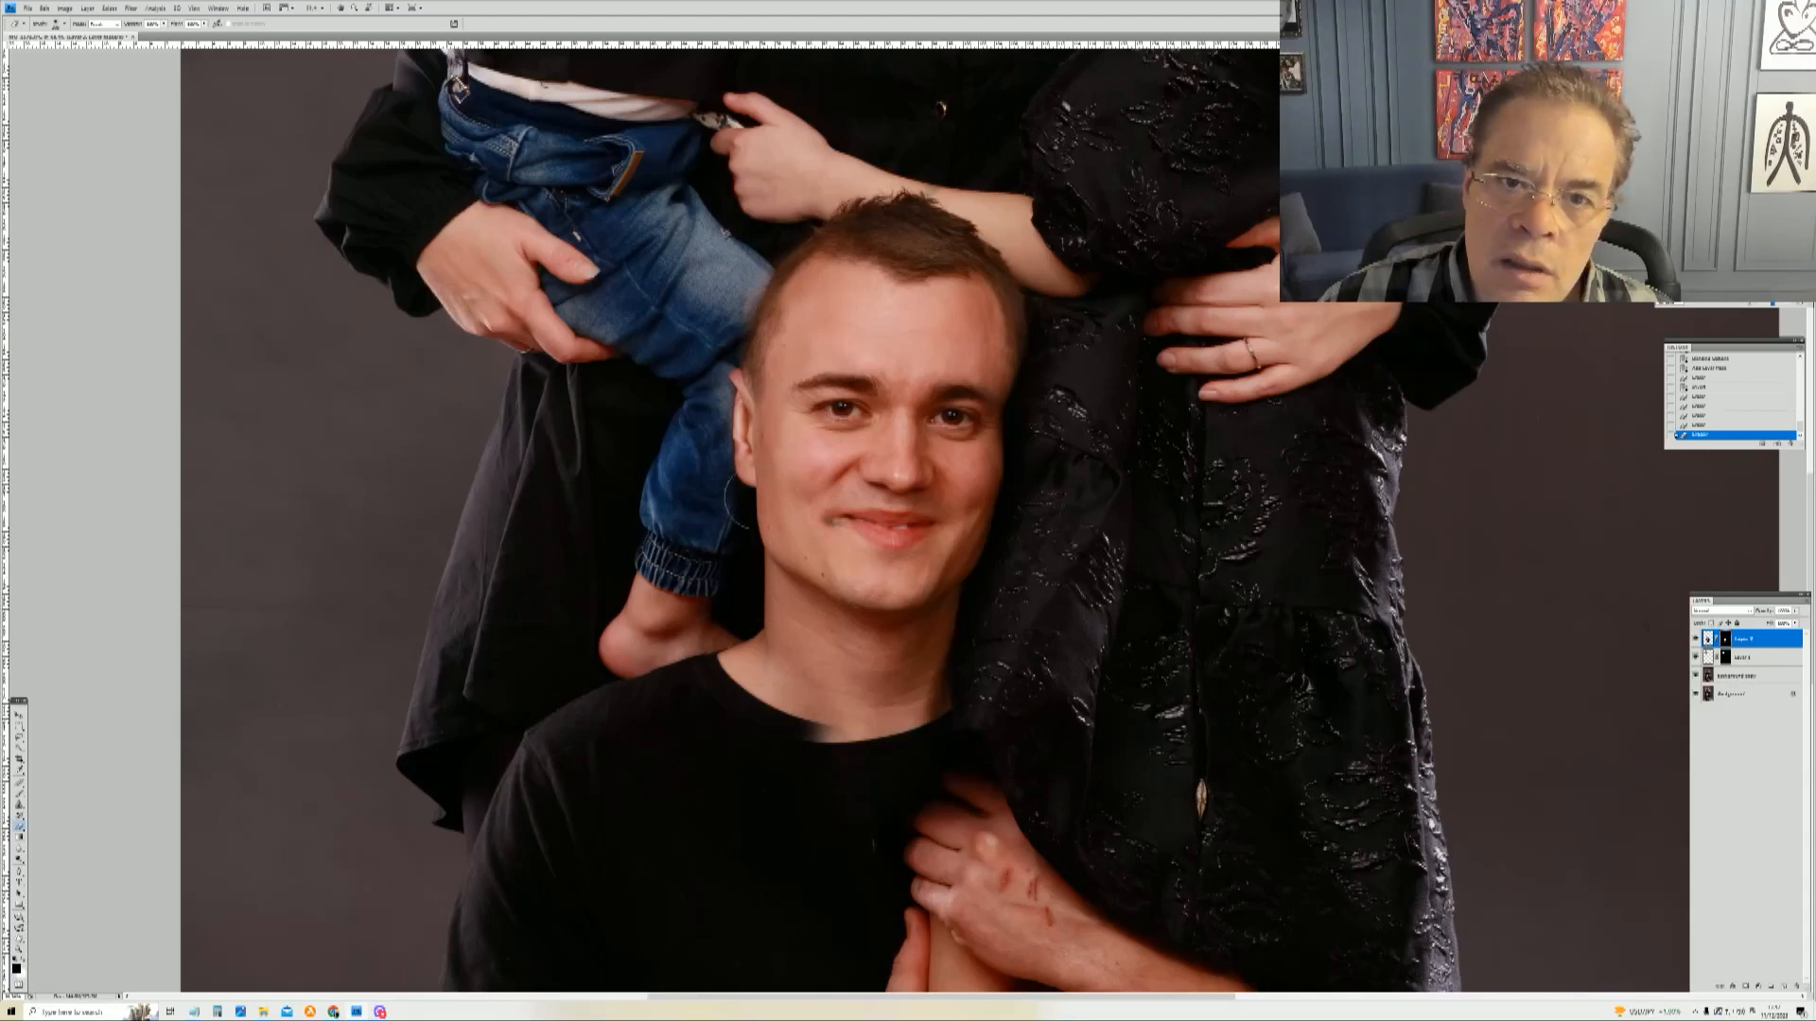
click(804, 309)
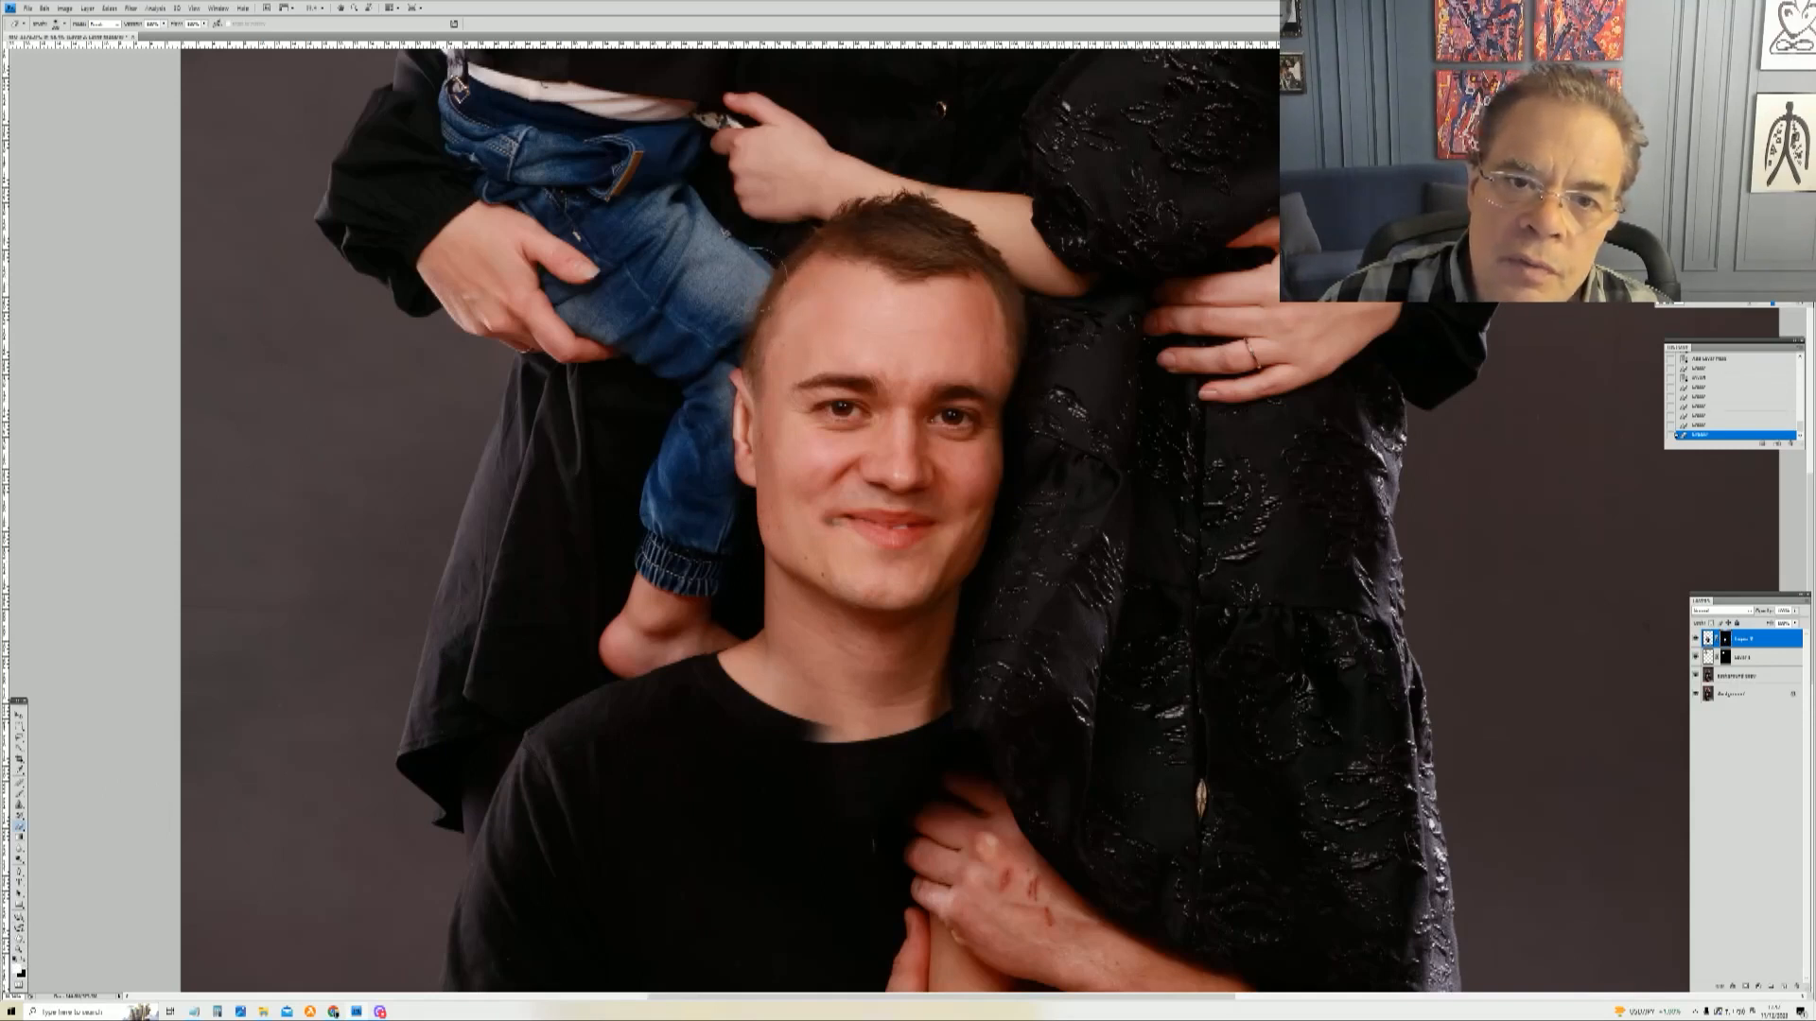
click(752, 242)
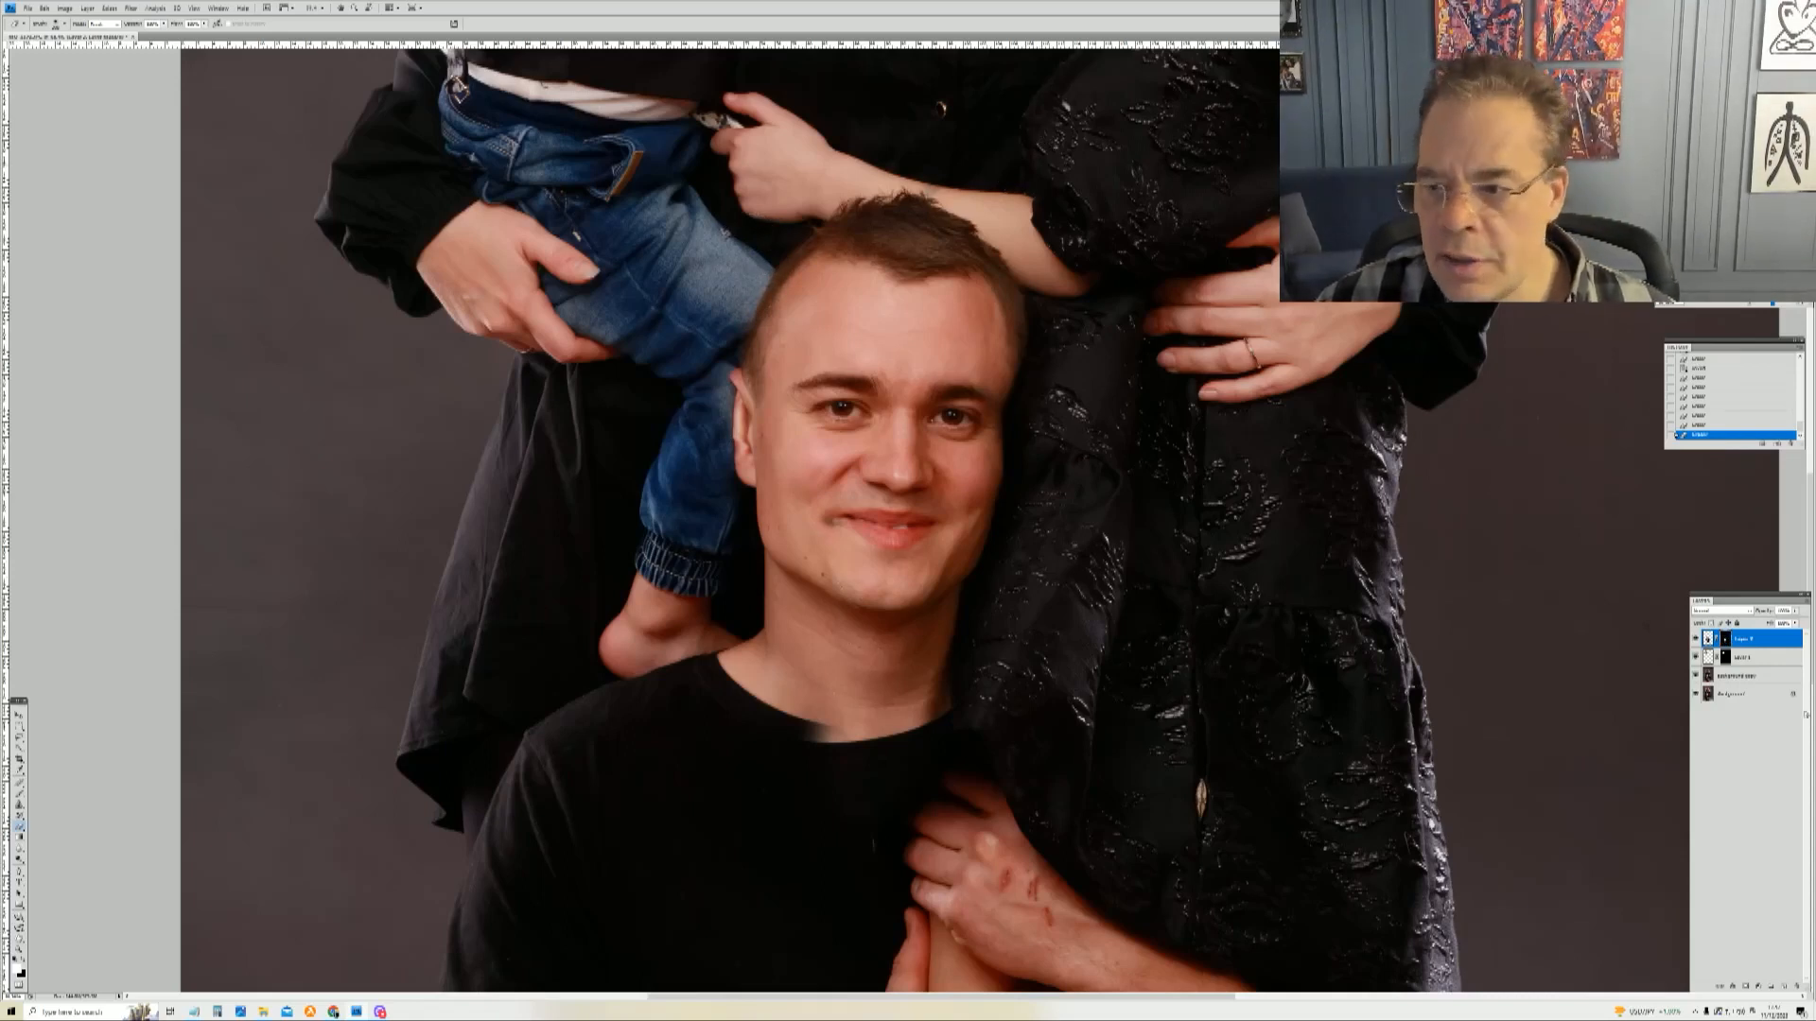
Step: View the head layer on its own, touch up its mask around the cheek, and show all layers again
click(1696, 696)
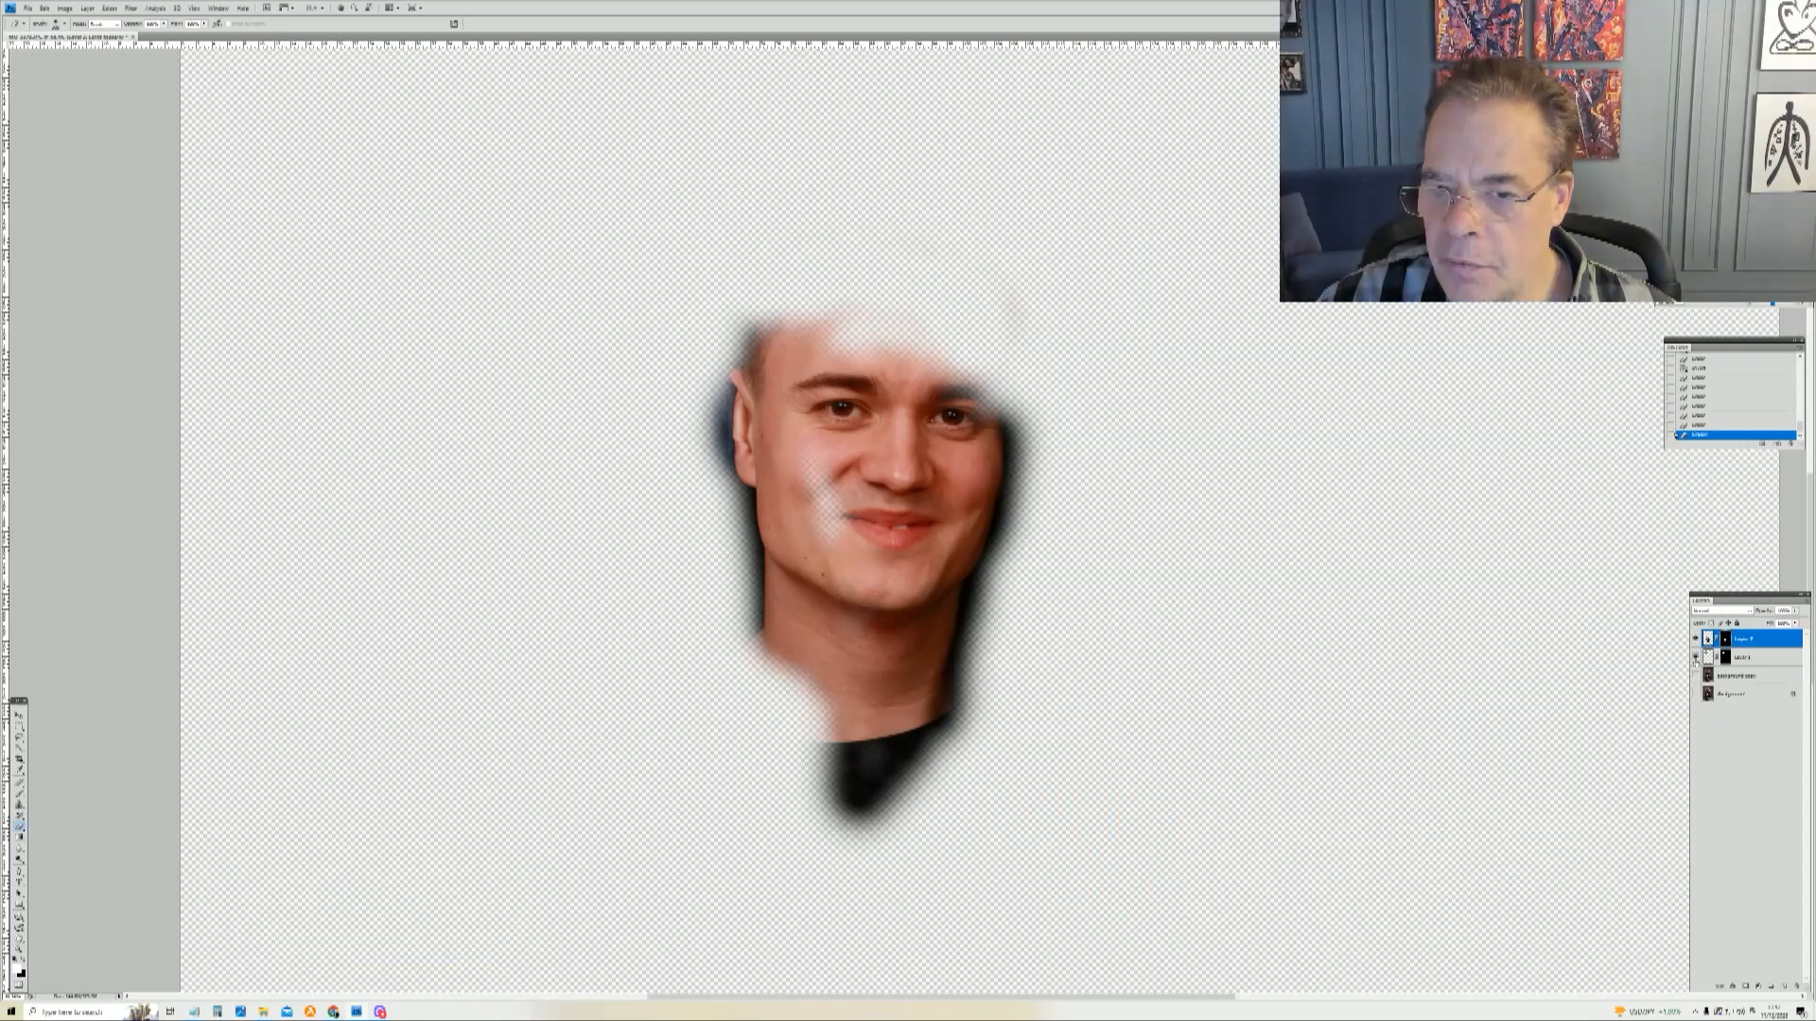
drag(818, 426, 837, 539)
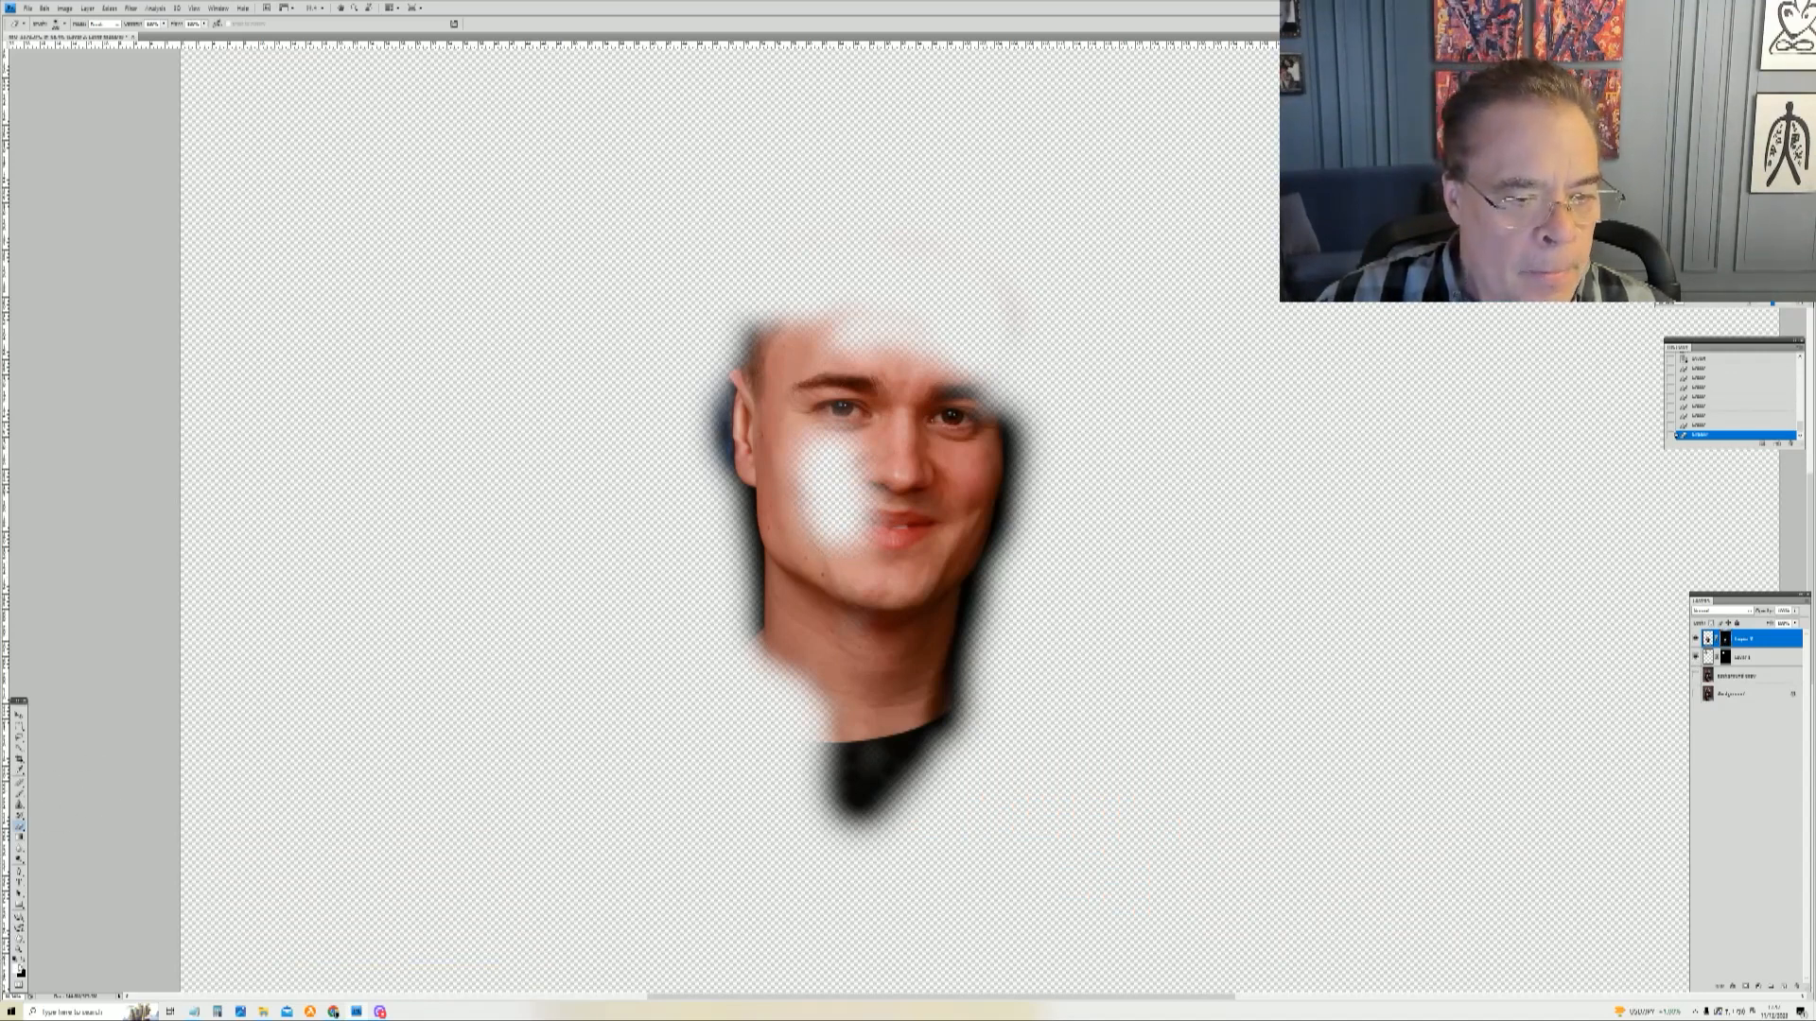
mouse_move(823, 502)
mouse_down()
mouse_move(842, 558)
mouse_move(856, 464)
mouse_move(818, 436)
mouse_move(804, 492)
mouse_move(846, 516)
mouse_up()
mouse_move(897, 438)
mouse_down()
mouse_move(846, 370)
mouse_move(882, 395)
mouse_up()
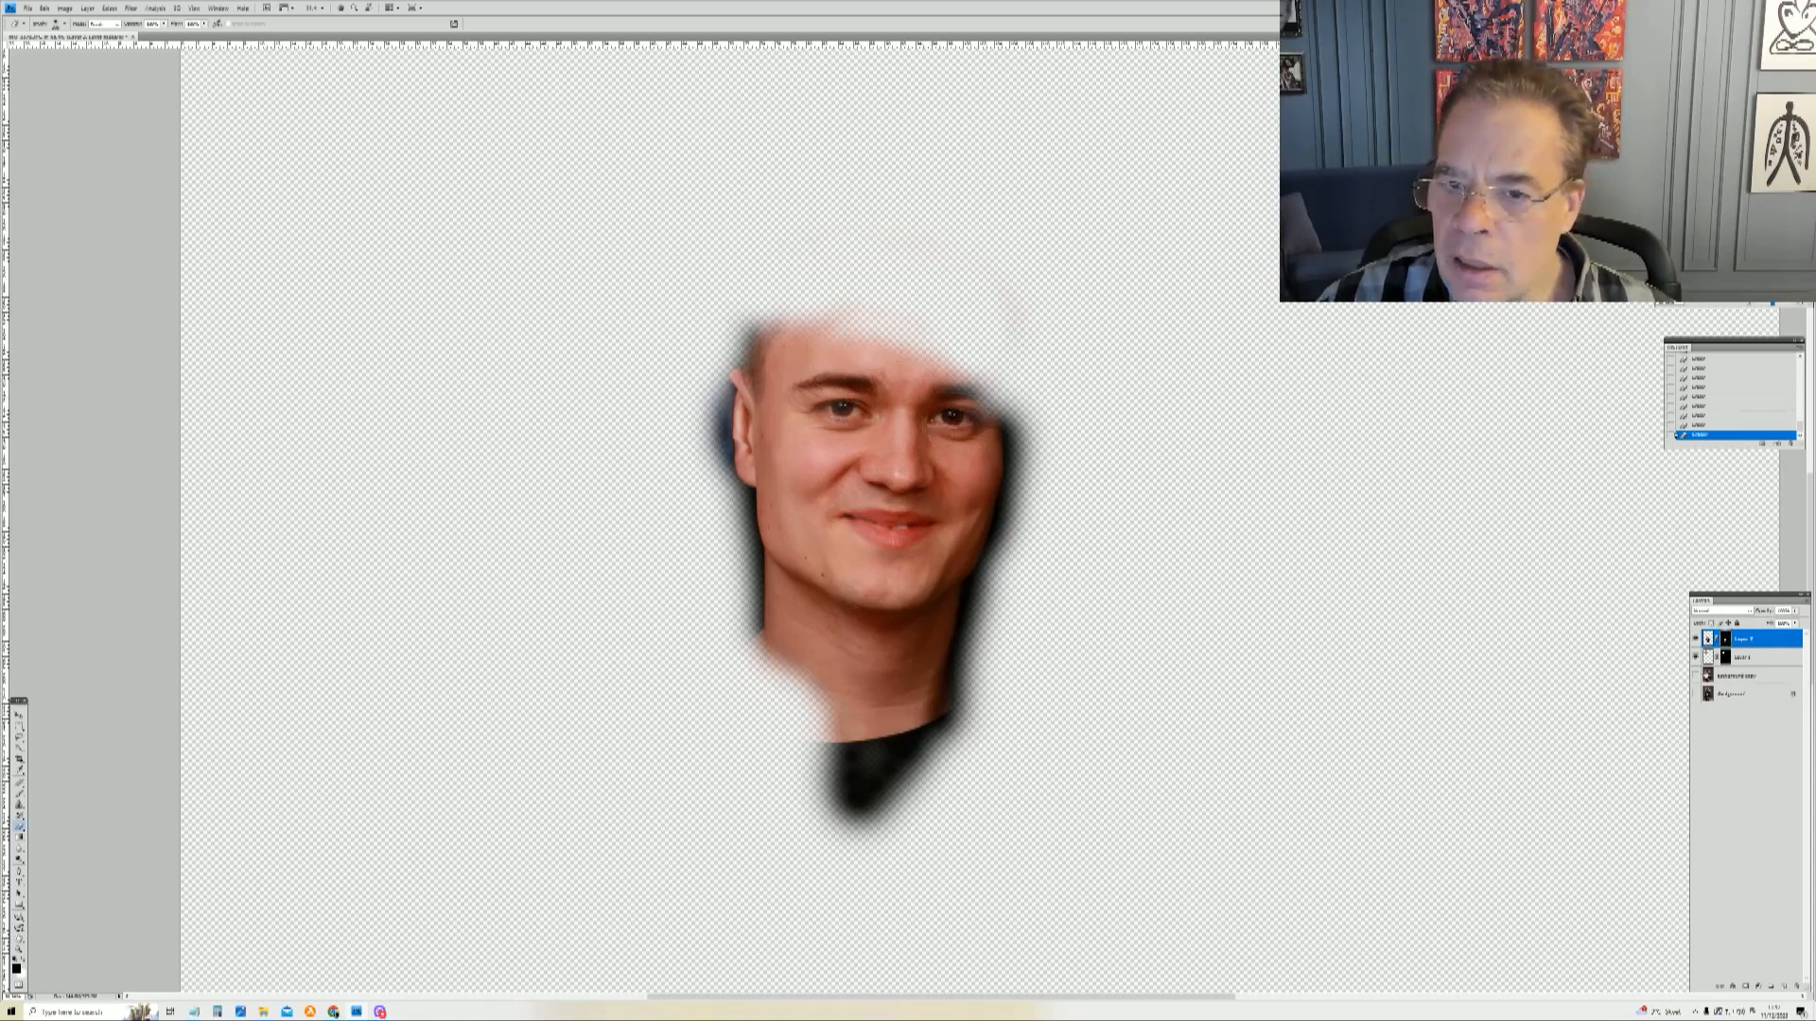
click(1695, 675)
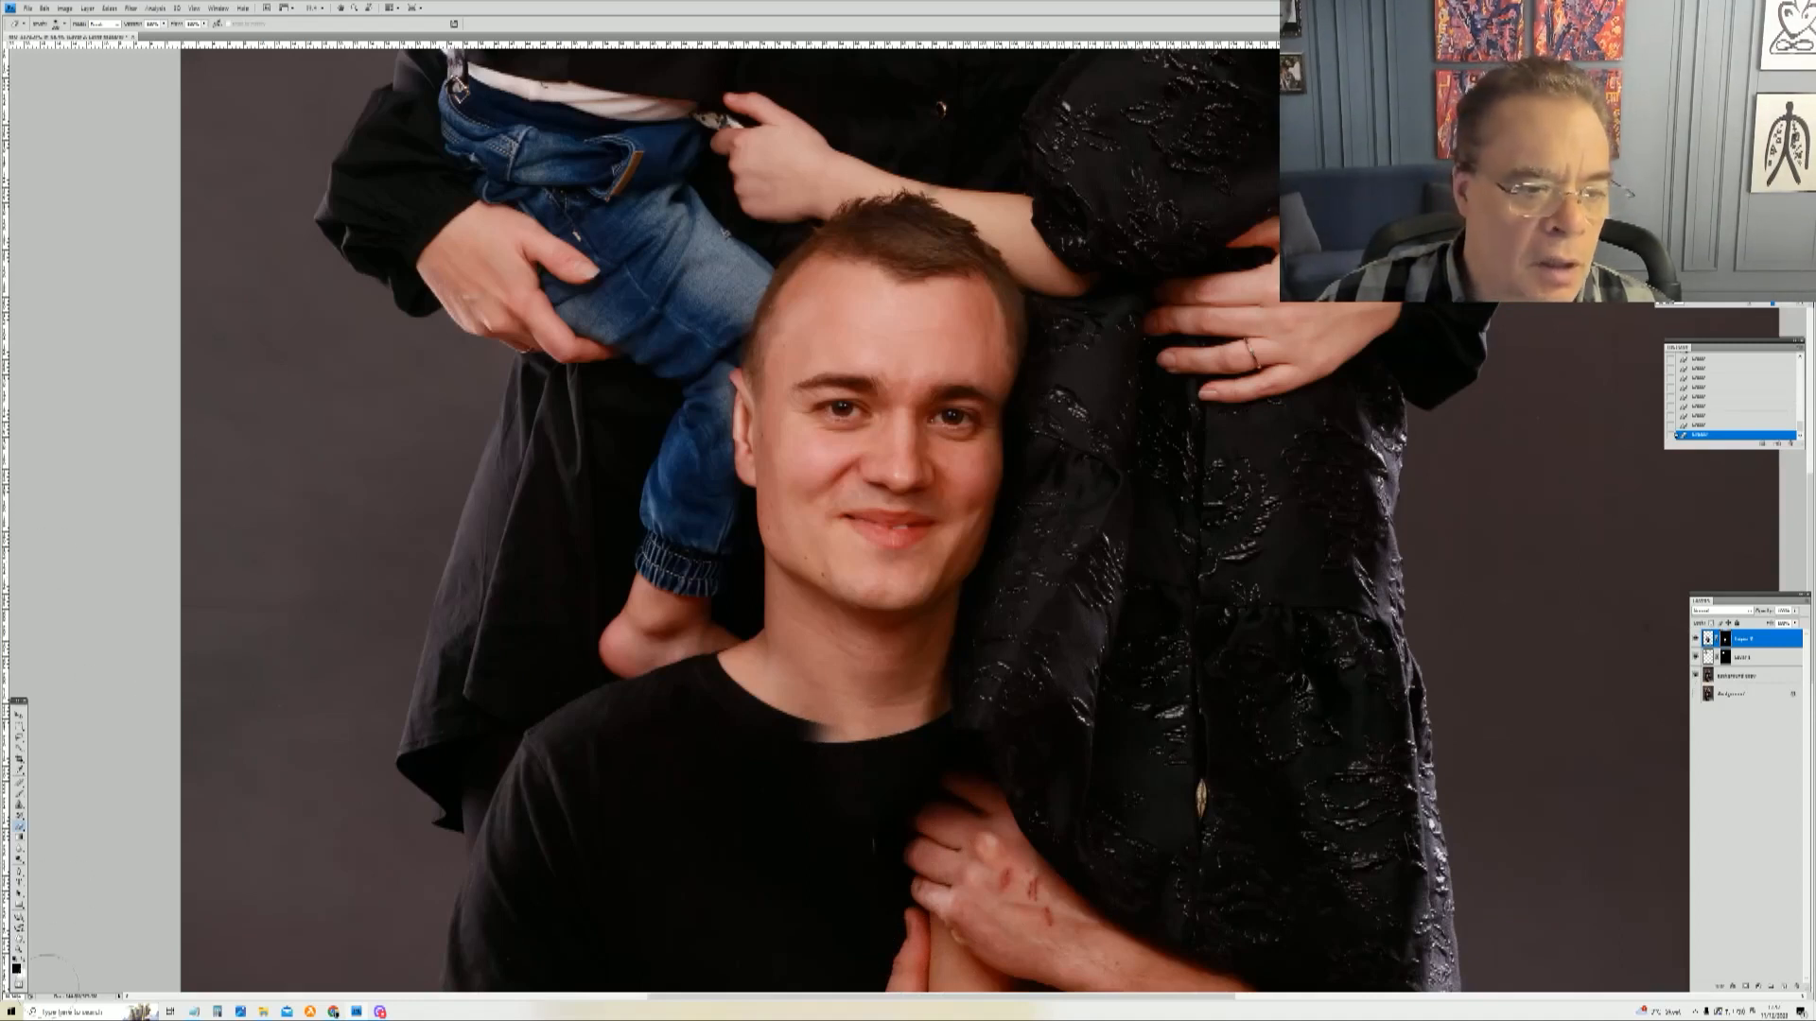
Step: Zoom in on the man's ear and paint the mask along the jeans beside it with a smaller brush
click(19, 951)
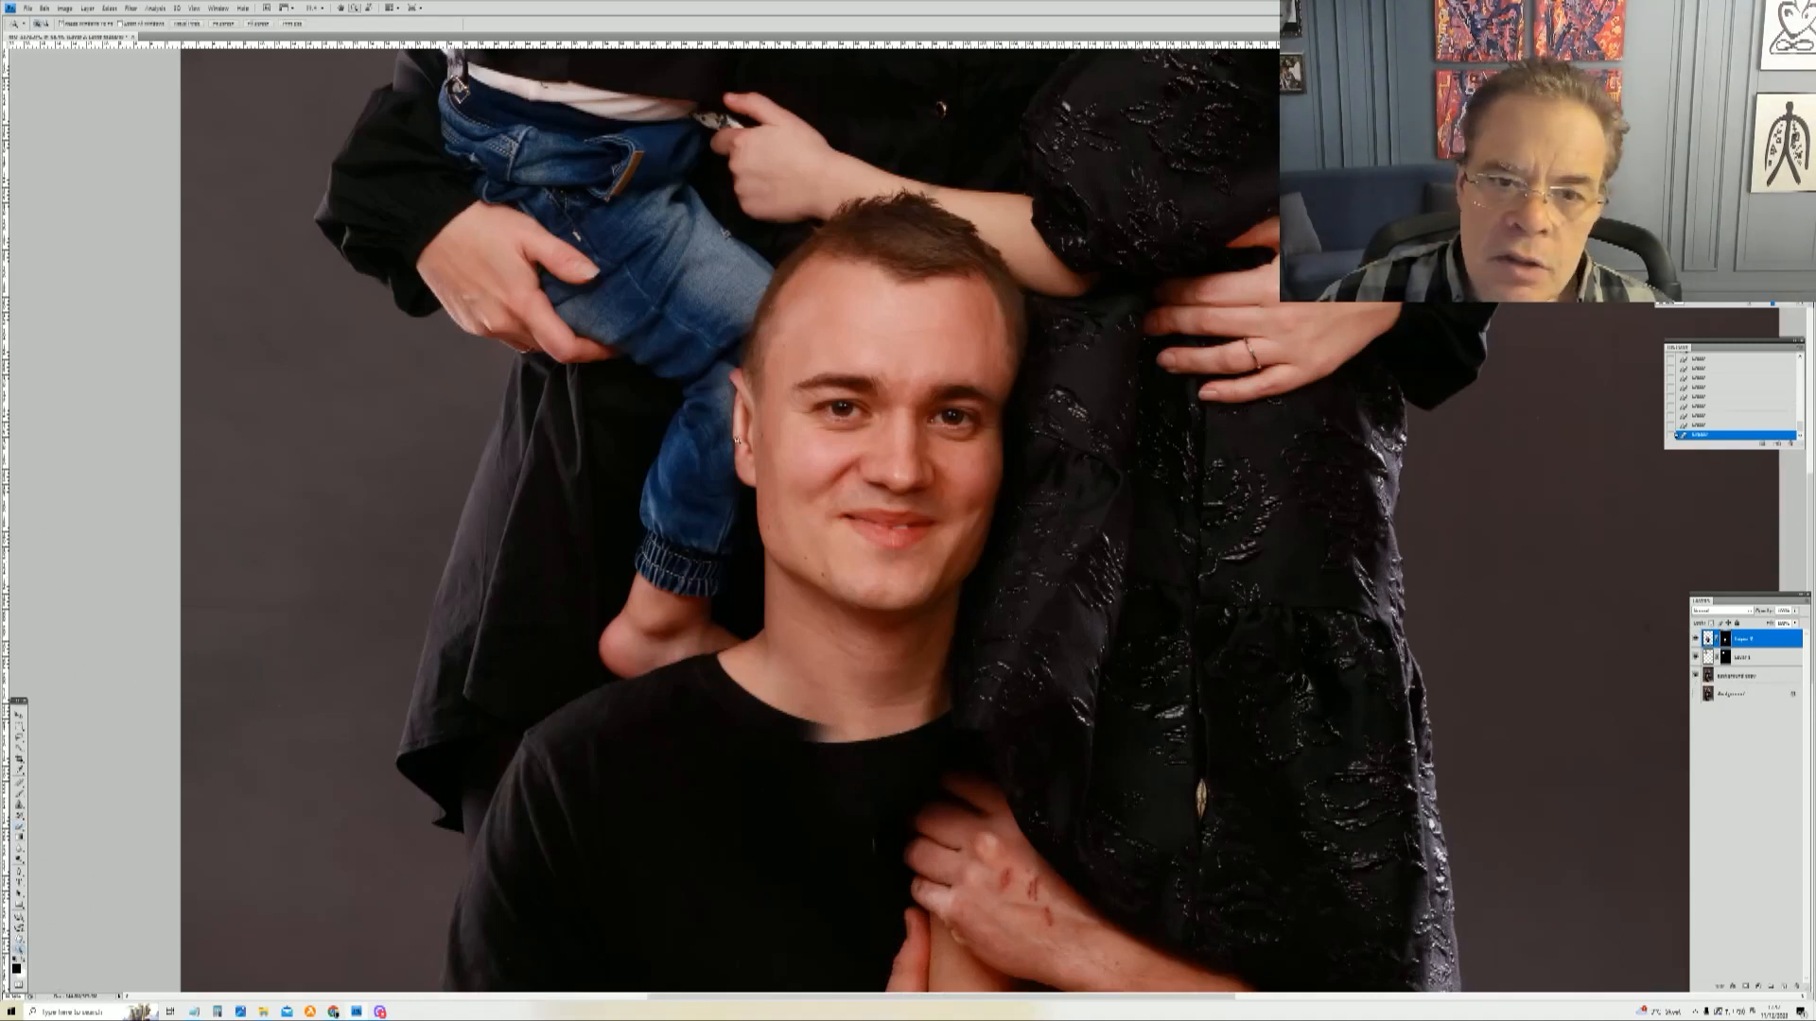
drag(682, 316, 828, 579)
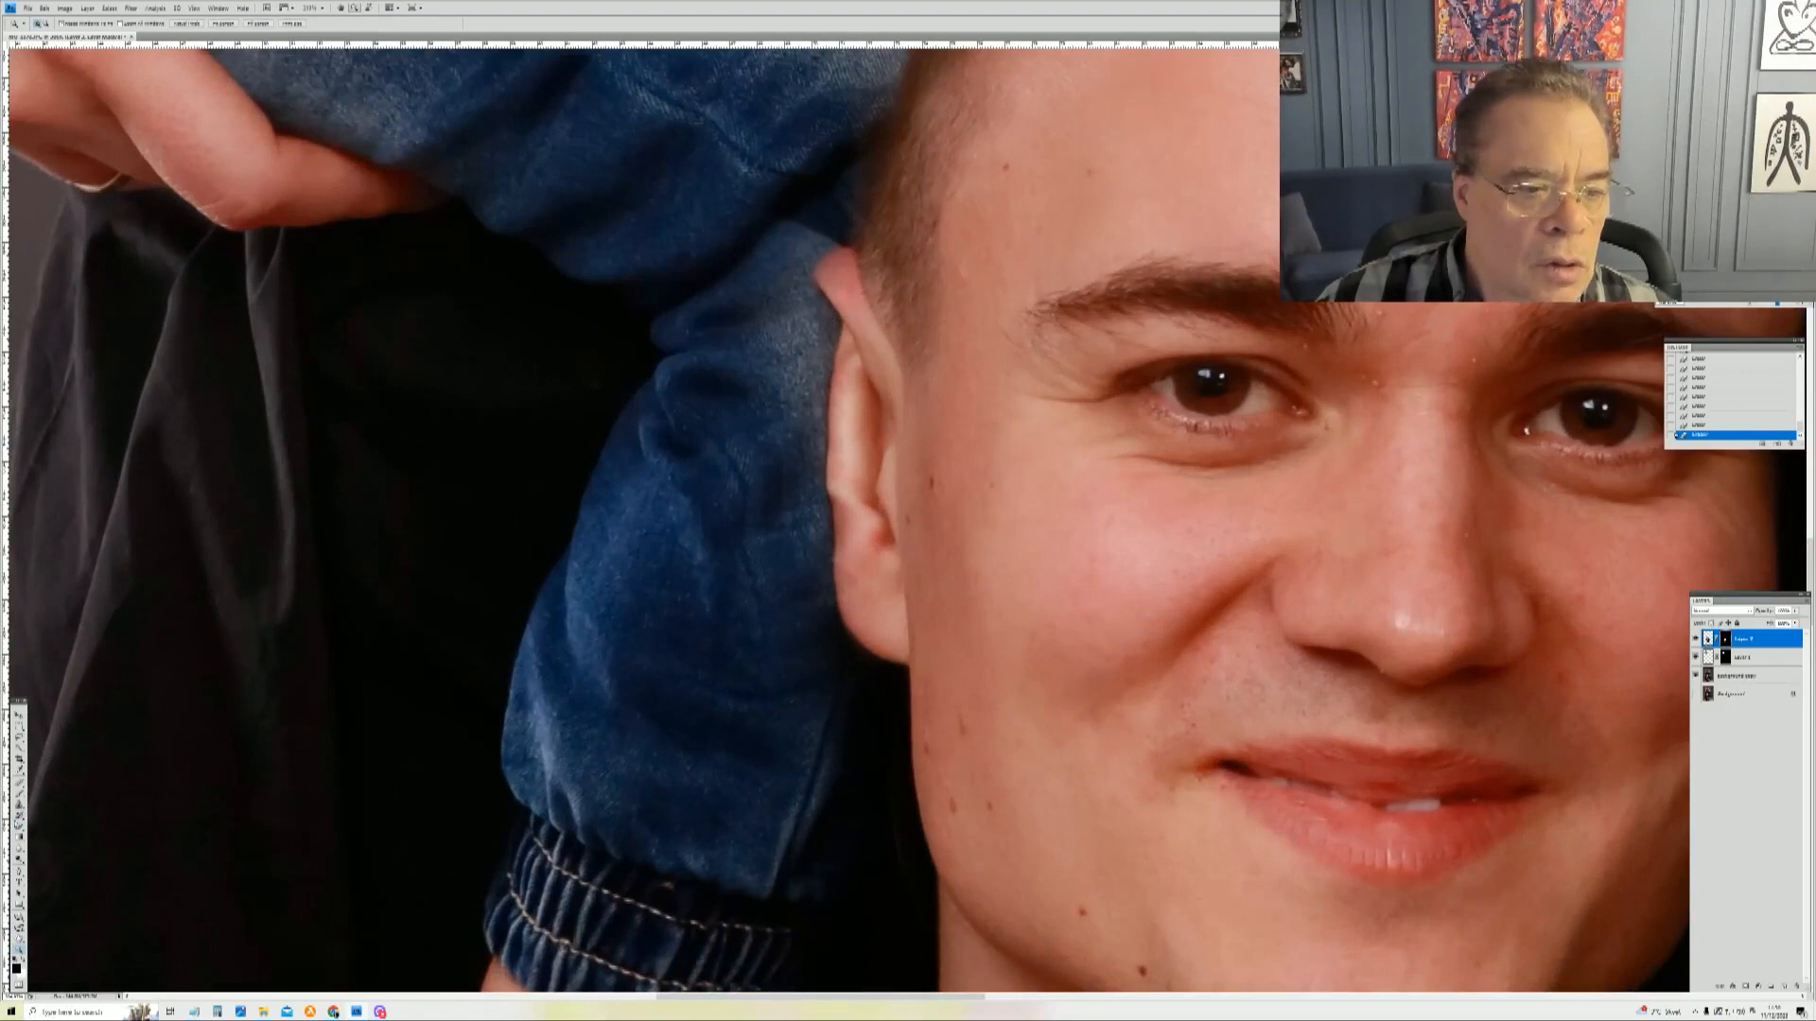
key(b)
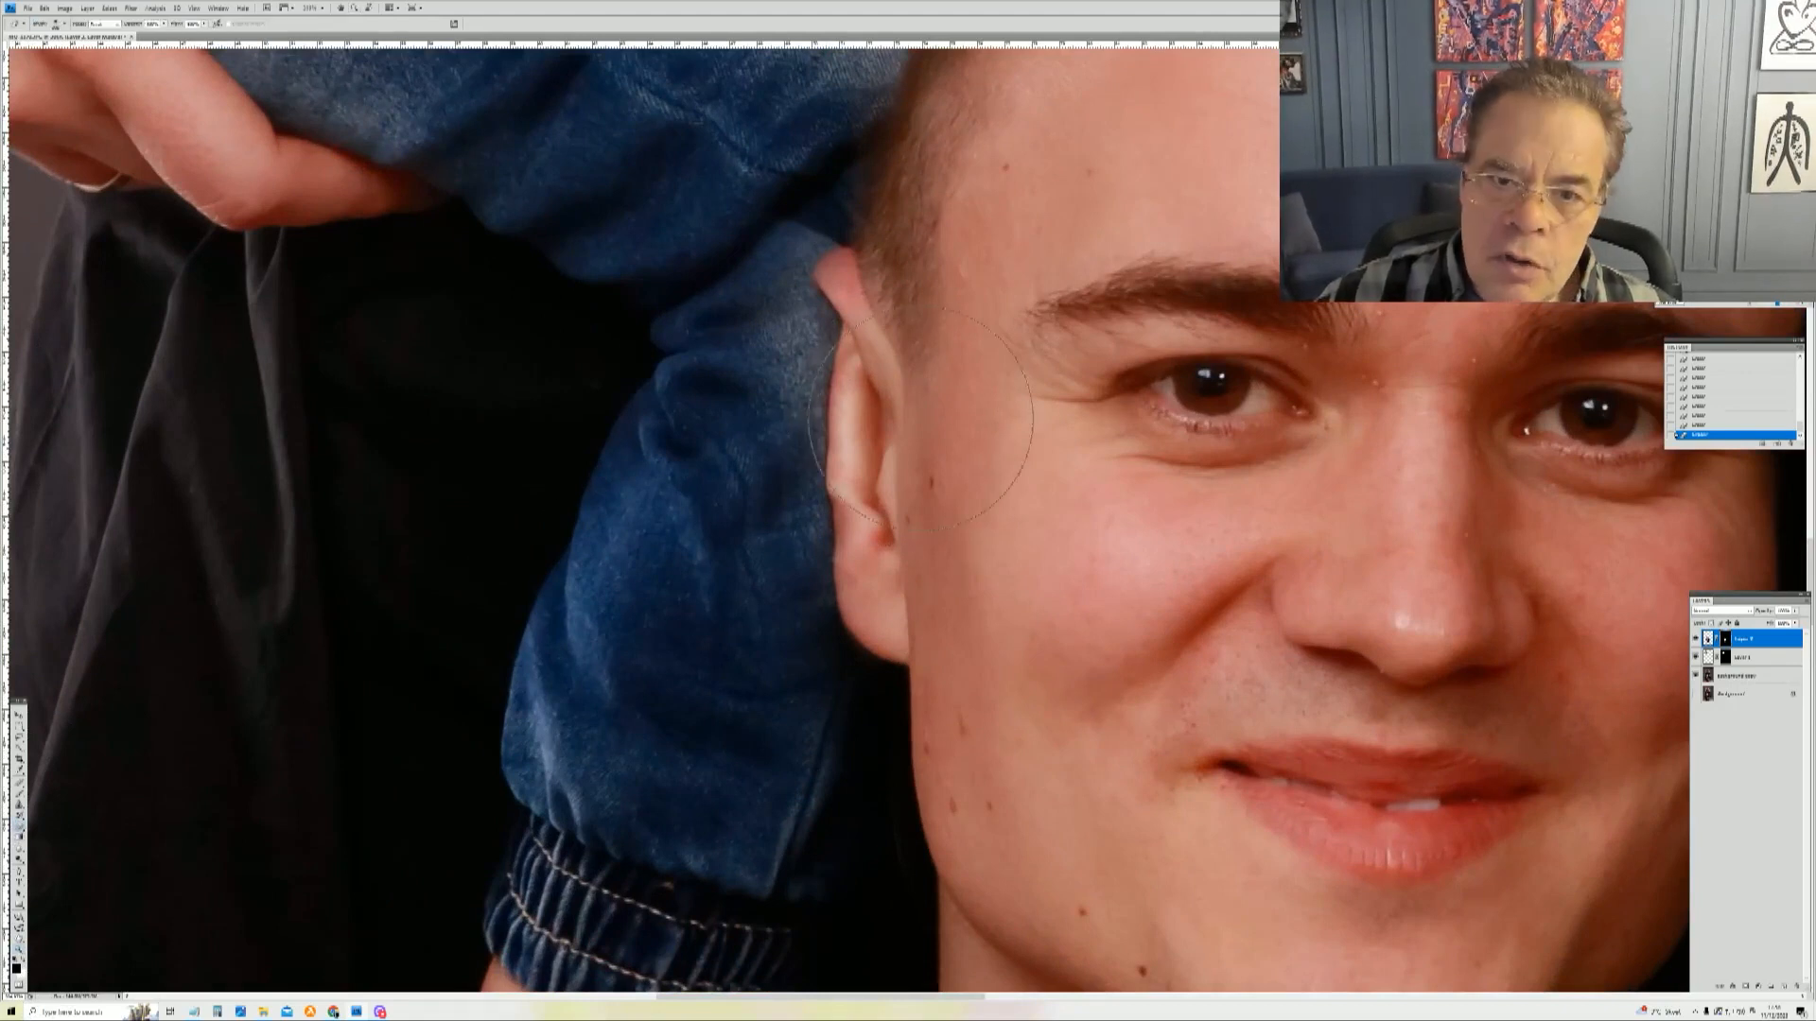
right_click(950, 445)
click(961, 439)
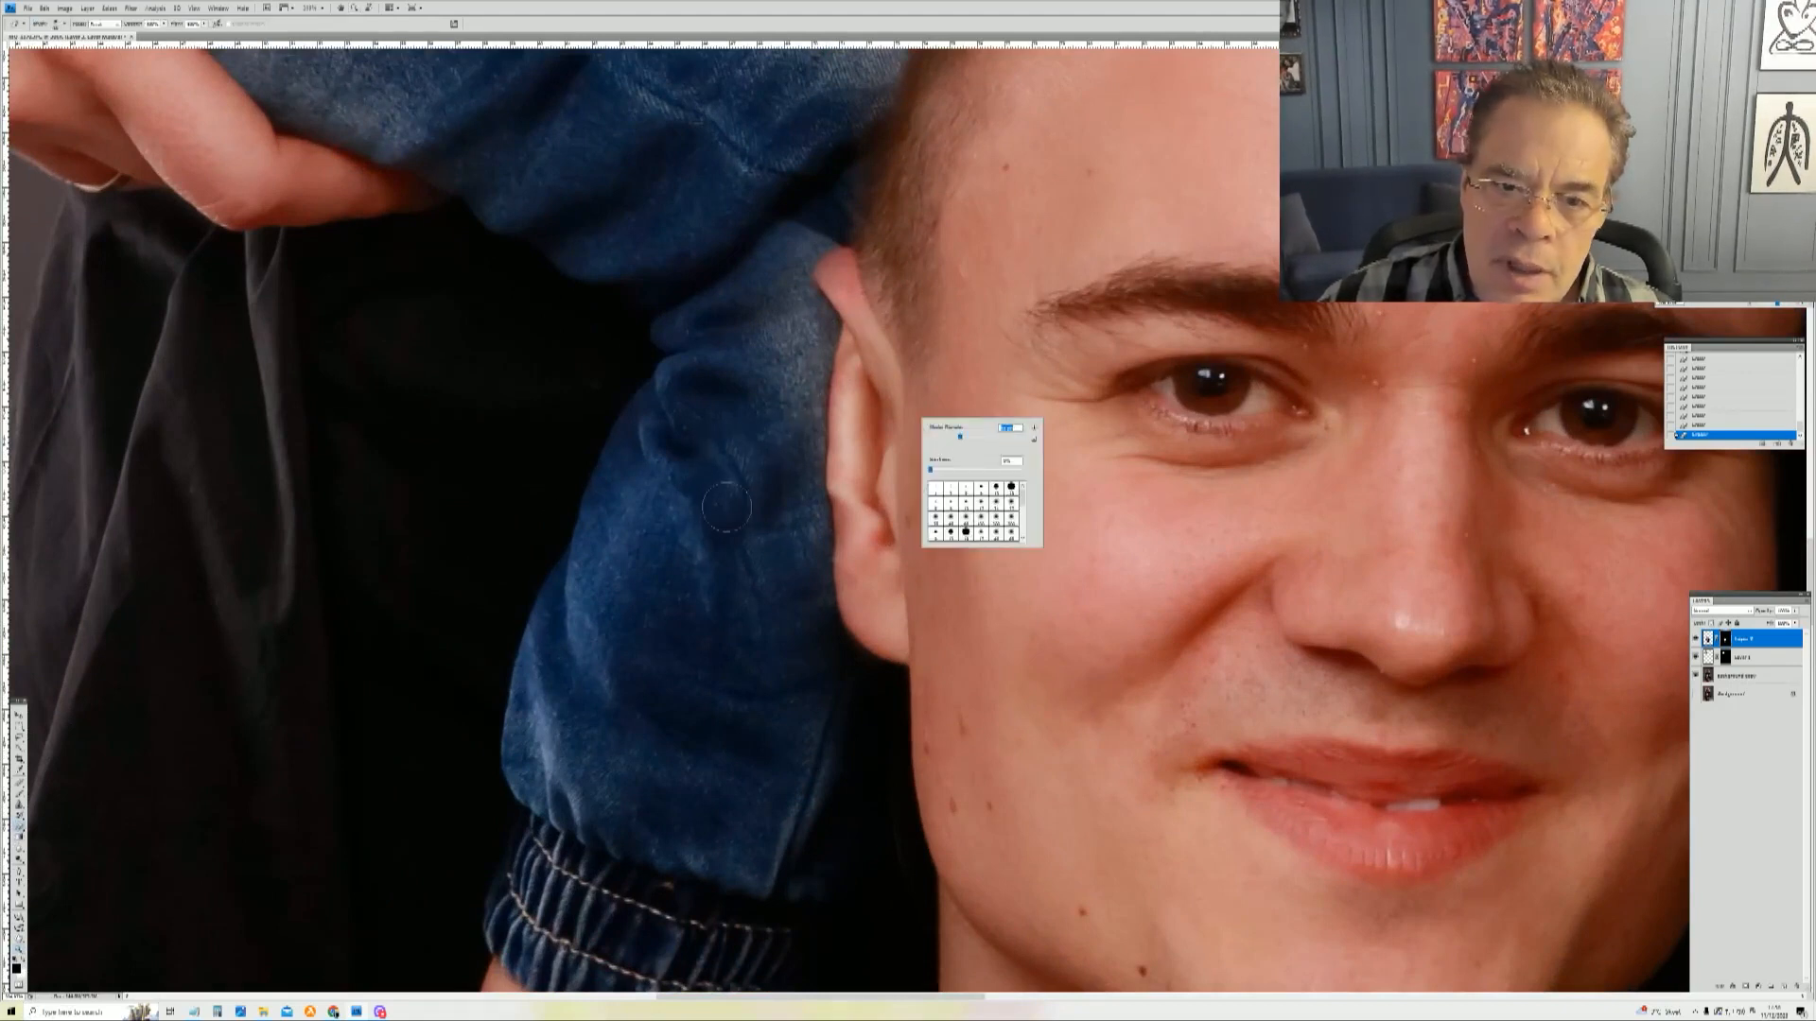
click(718, 473)
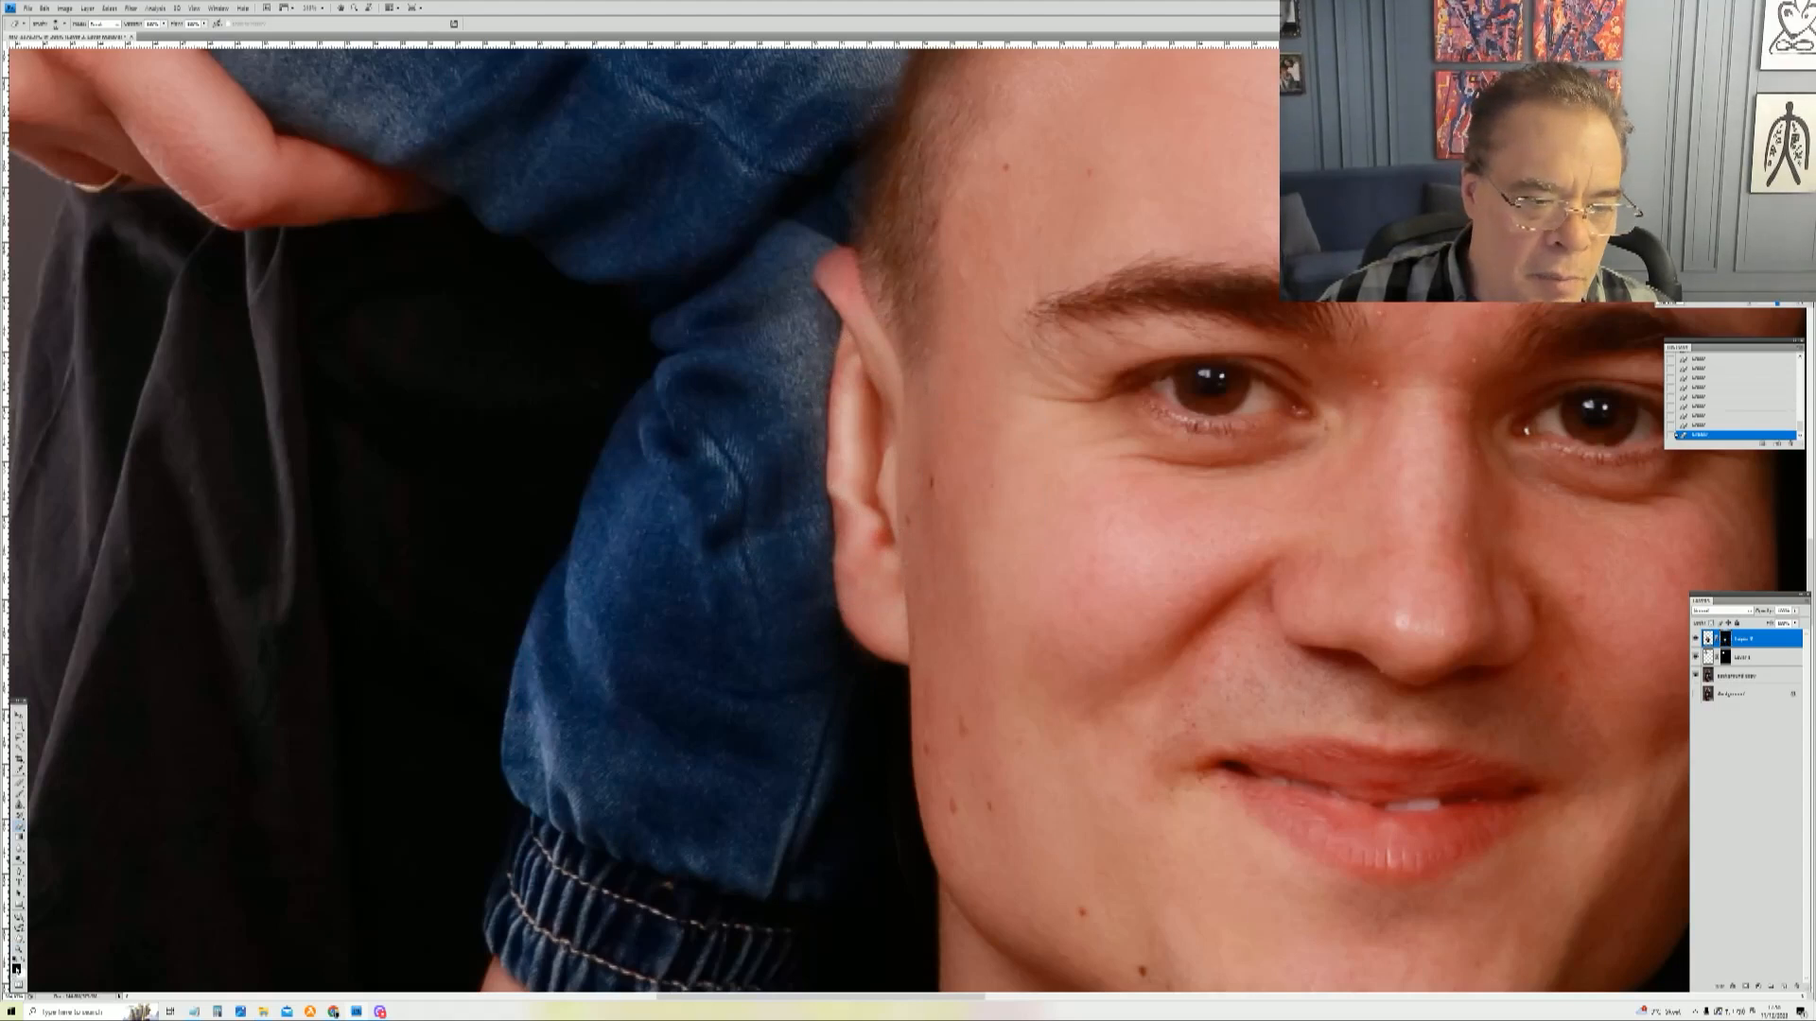
mouse_move(726, 407)
mouse_down()
mouse_move(734, 602)
mouse_move(743, 445)
mouse_move(758, 566)
mouse_up()
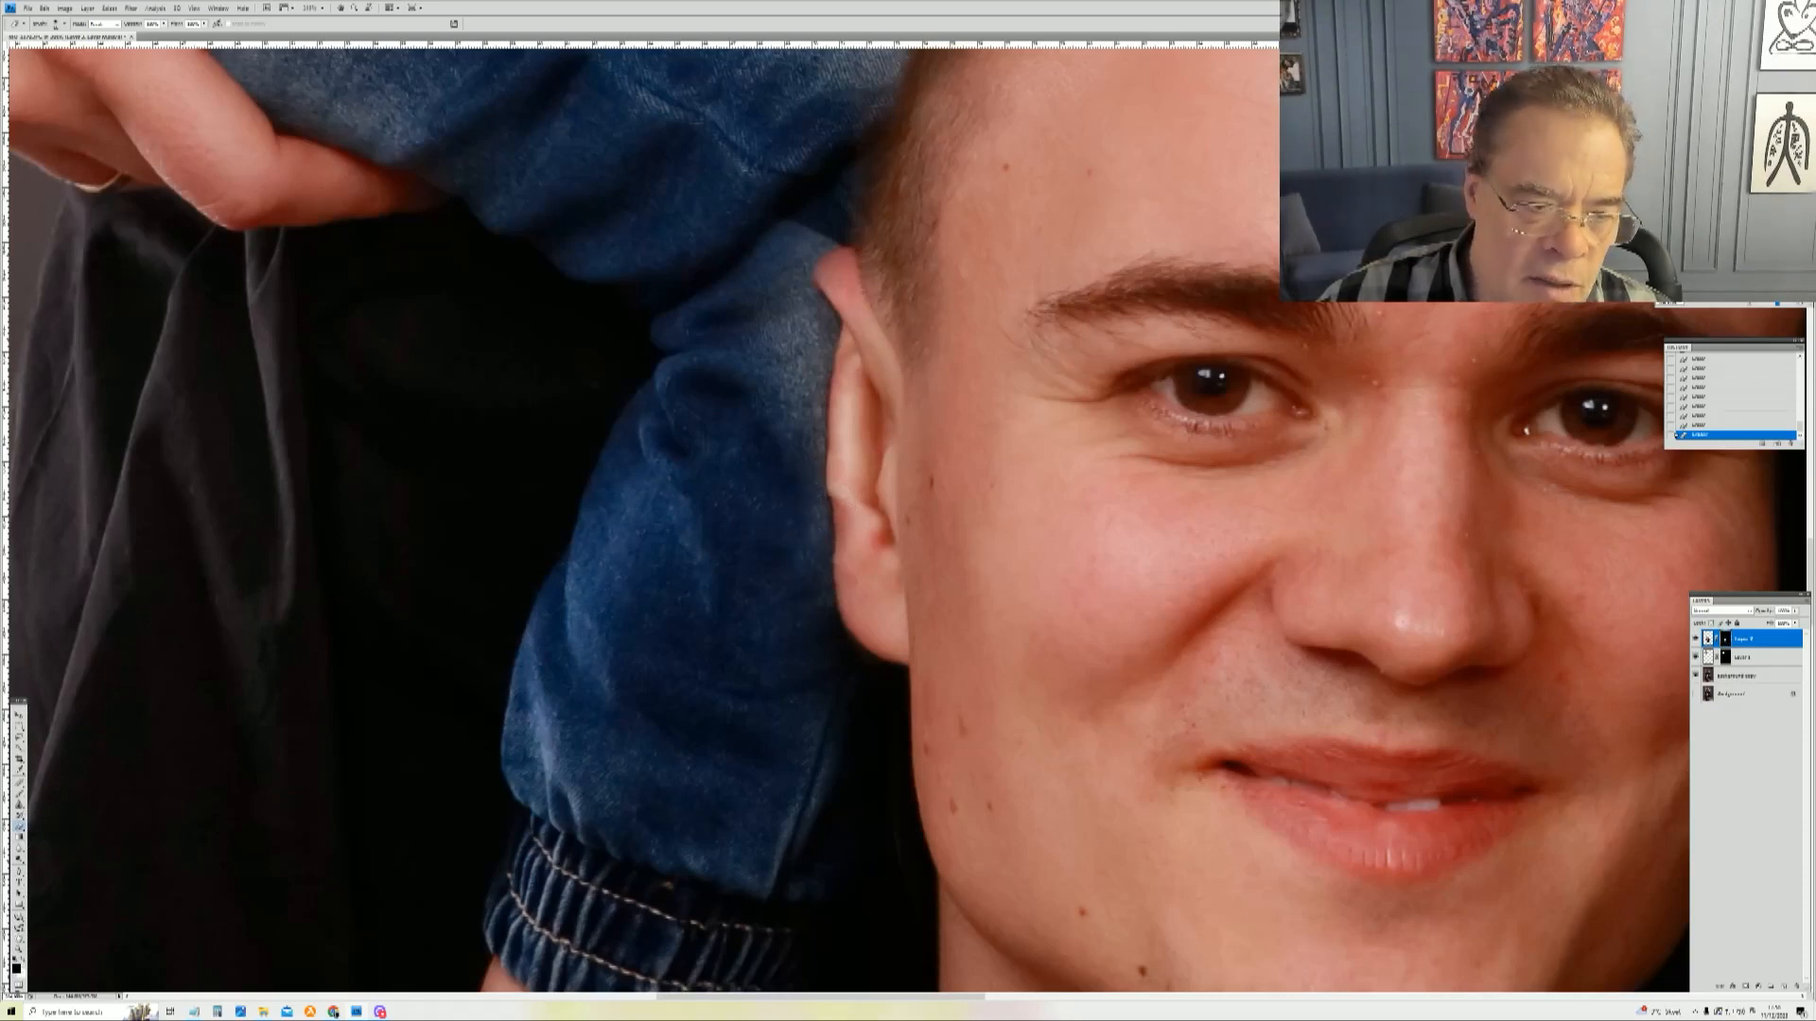
Step: Refine the mask edge at the top of the ear, alternating between black and white paint
click(23, 963)
mouse_move(761, 418)
mouse_down()
mouse_move(764, 329)
mouse_move(769, 349)
mouse_move(773, 317)
mouse_move(794, 343)
mouse_move(787, 264)
mouse_move(871, 118)
mouse_move(803, 232)
mouse_up()
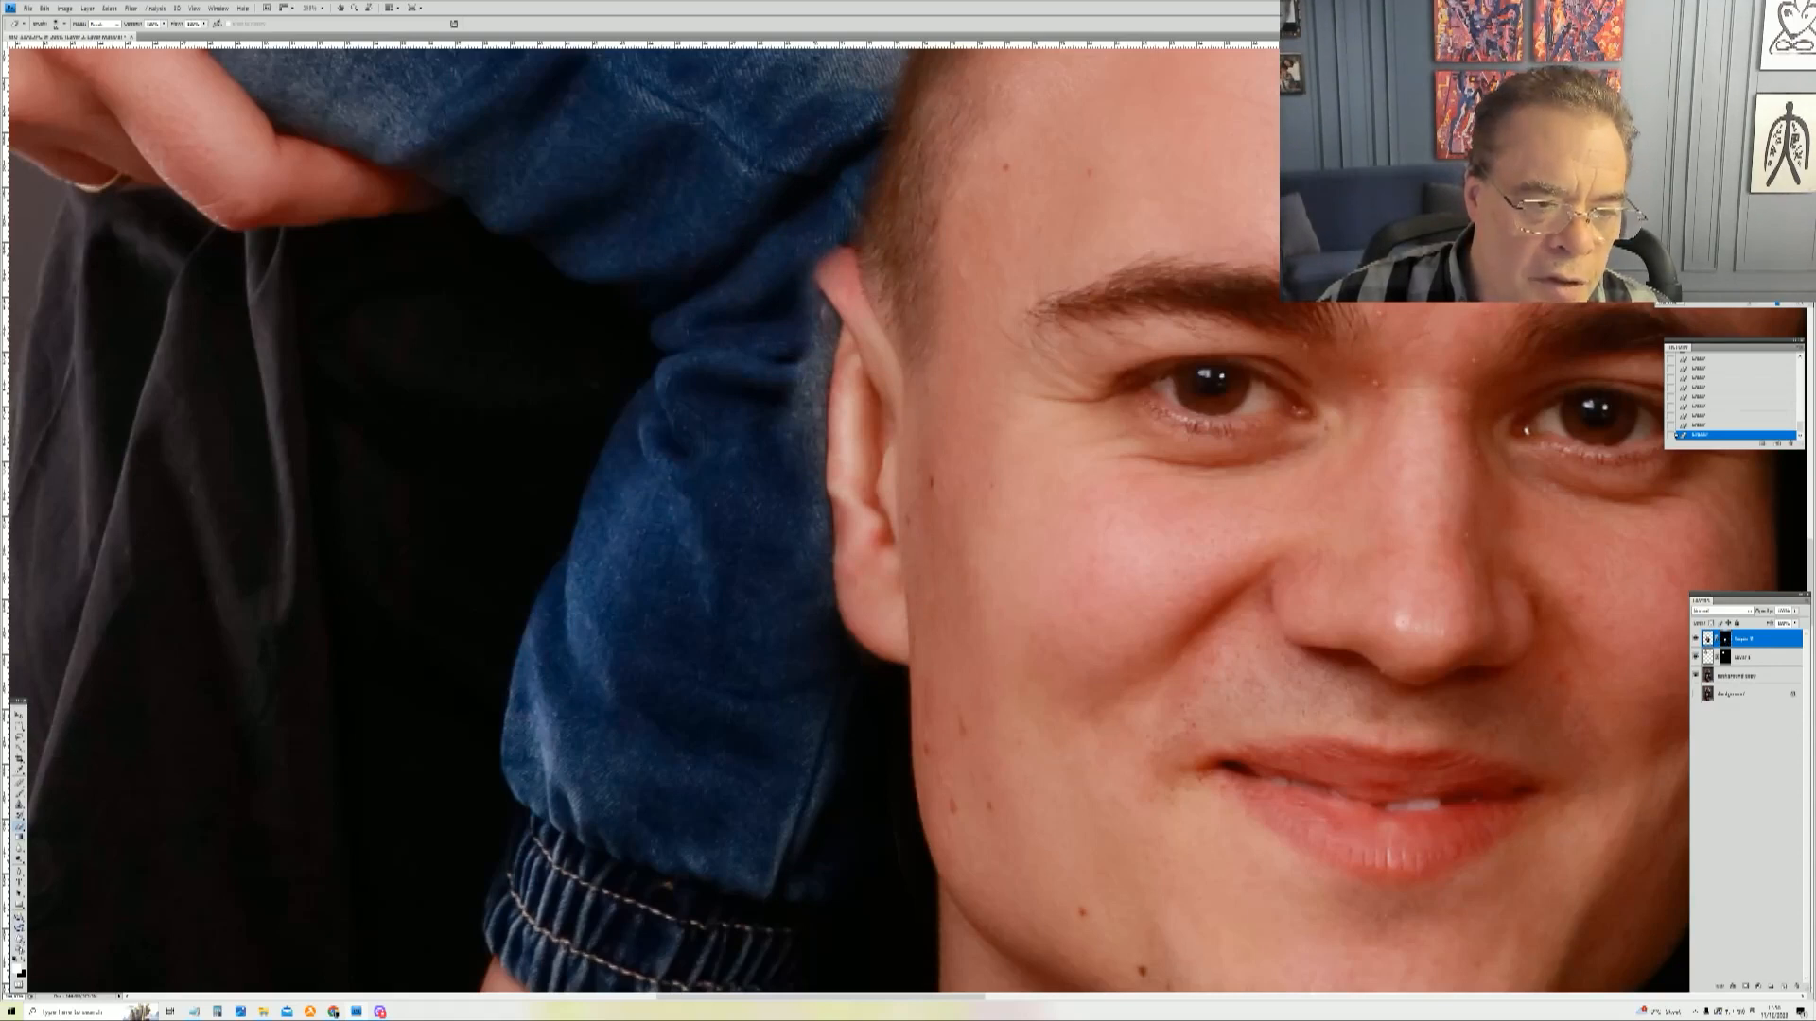
click(21, 961)
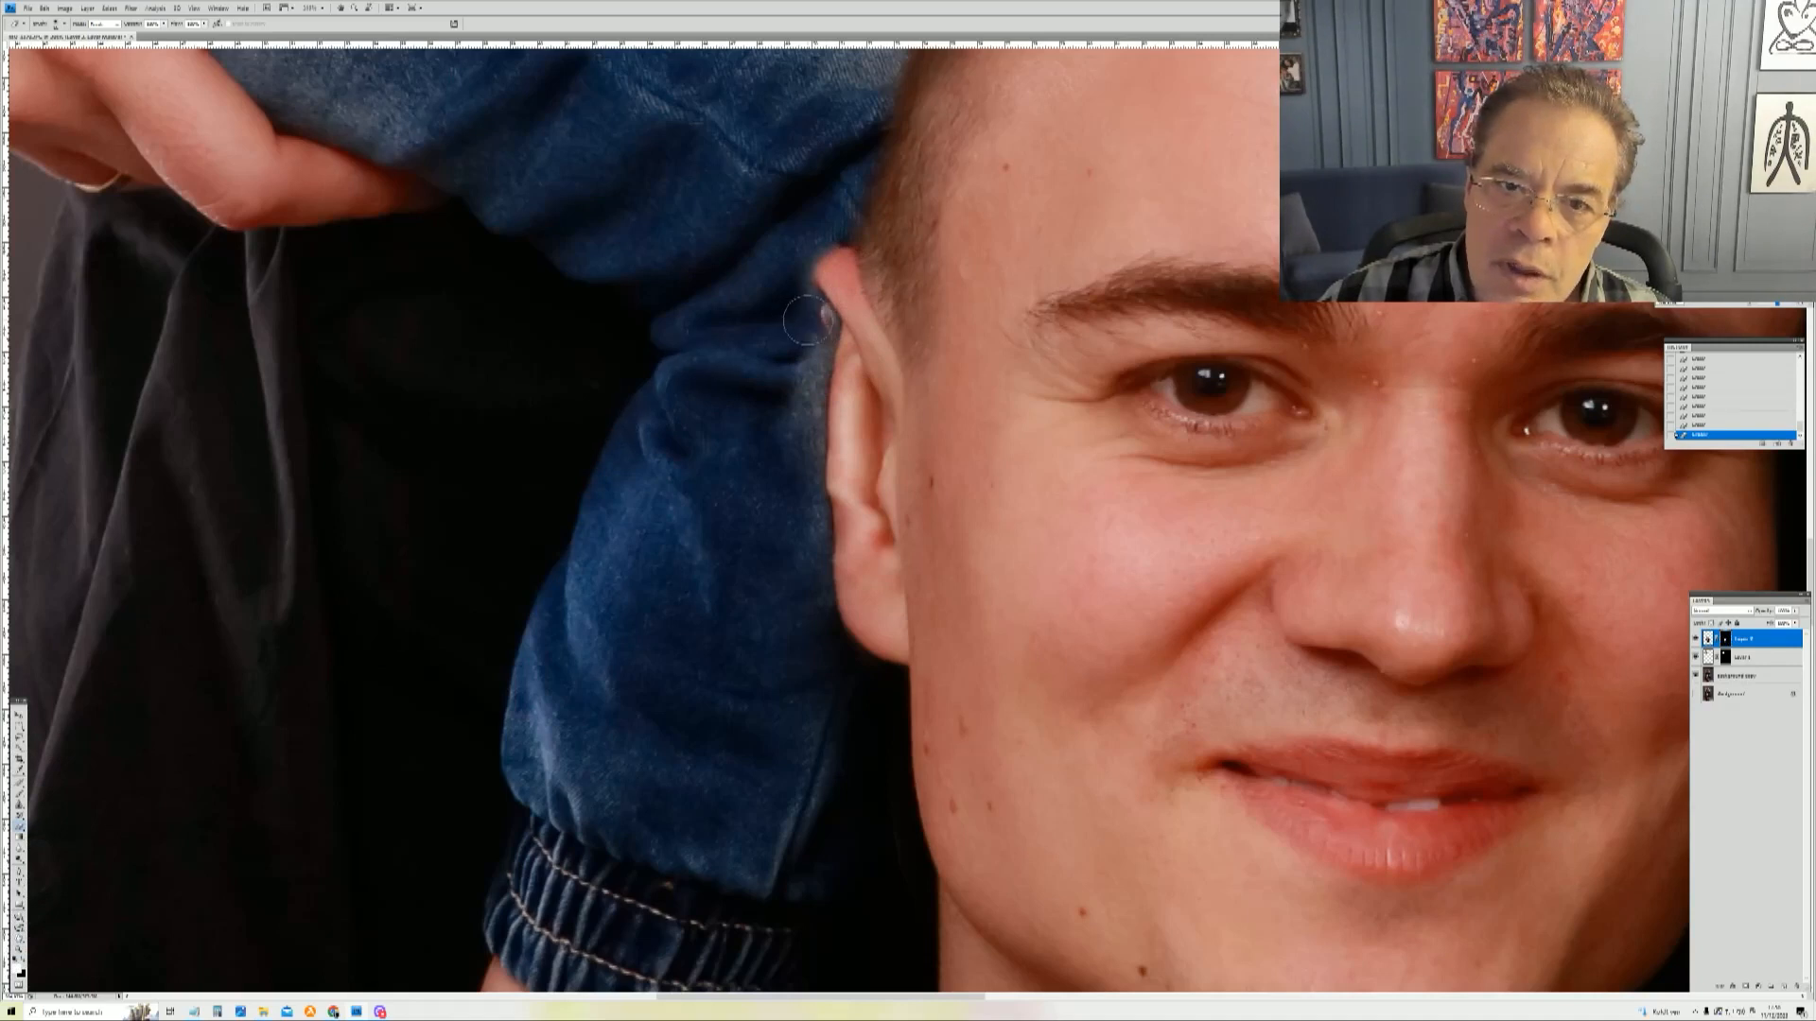
mouse_move(806, 327)
mouse_down()
mouse_move(829, 348)
mouse_move(824, 327)
mouse_up()
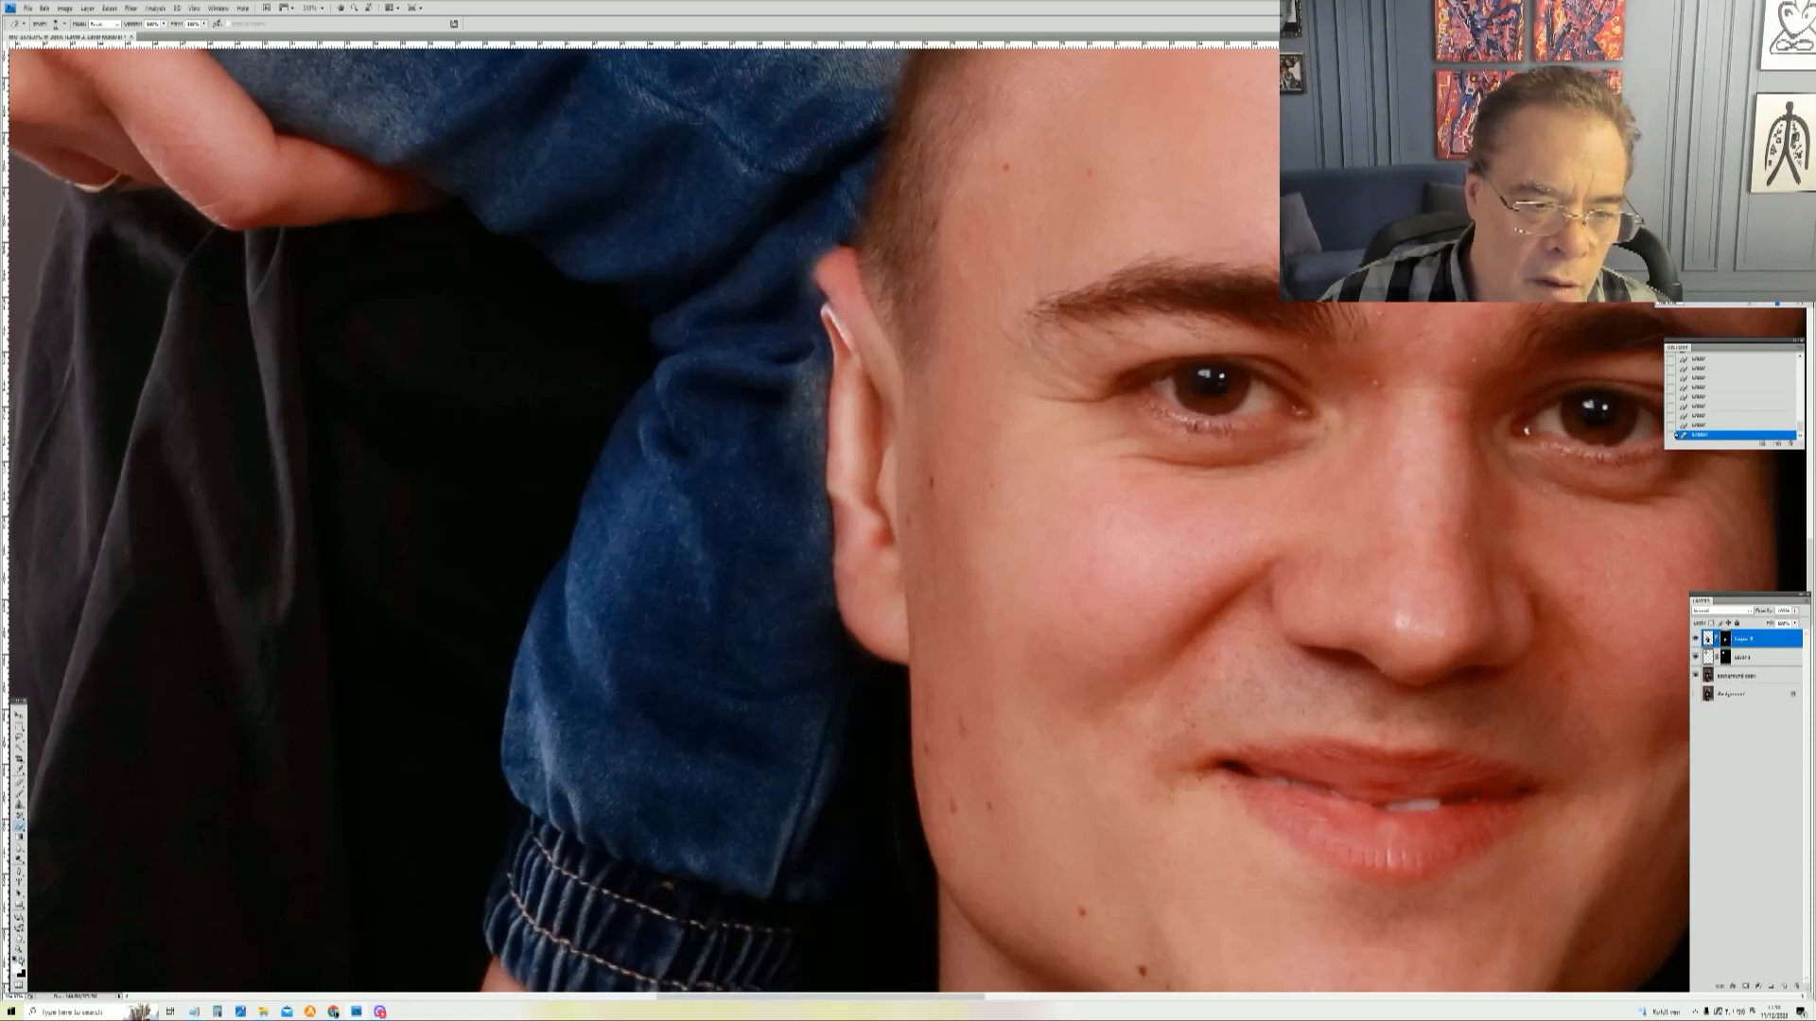
click(20, 962)
mouse_move(789, 324)
mouse_down()
mouse_move(821, 323)
mouse_move(816, 344)
mouse_up()
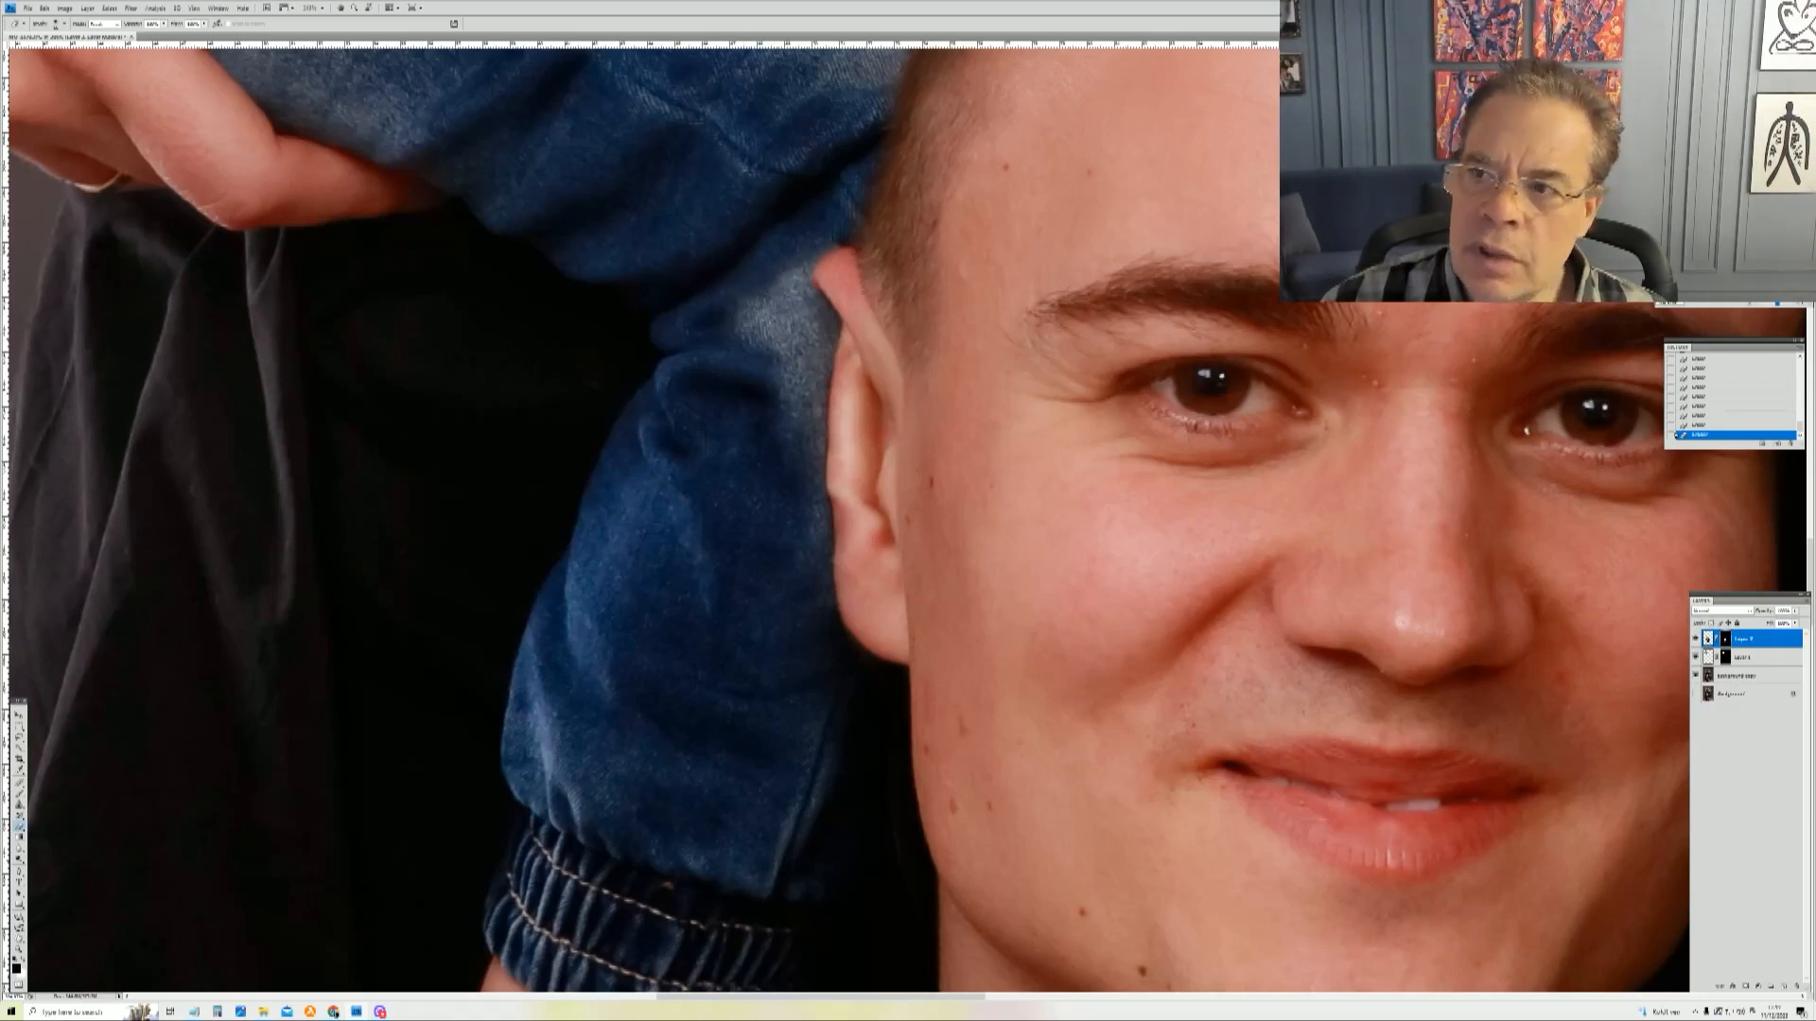
Step: Paint the head layer's mask along the man's T-shirt collar below his chin, undoing one stray stroke
drag(1719, 219, 1726, 231)
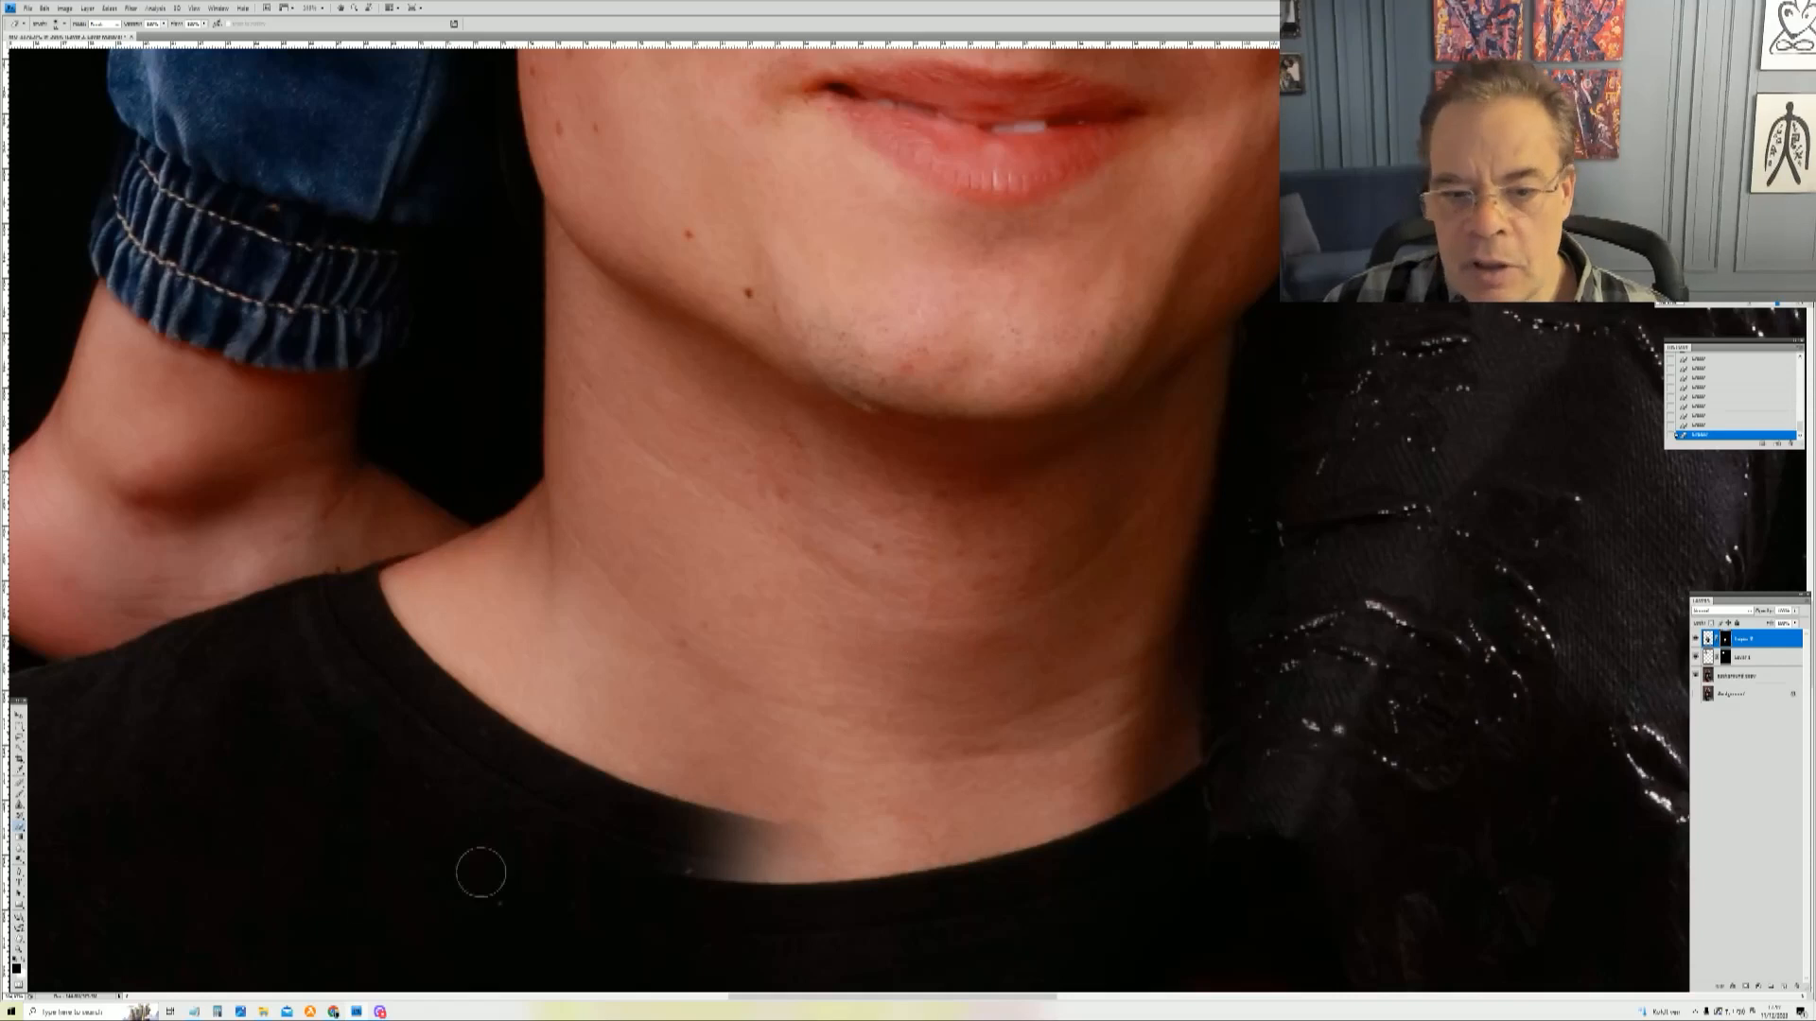
drag(707, 831, 736, 844)
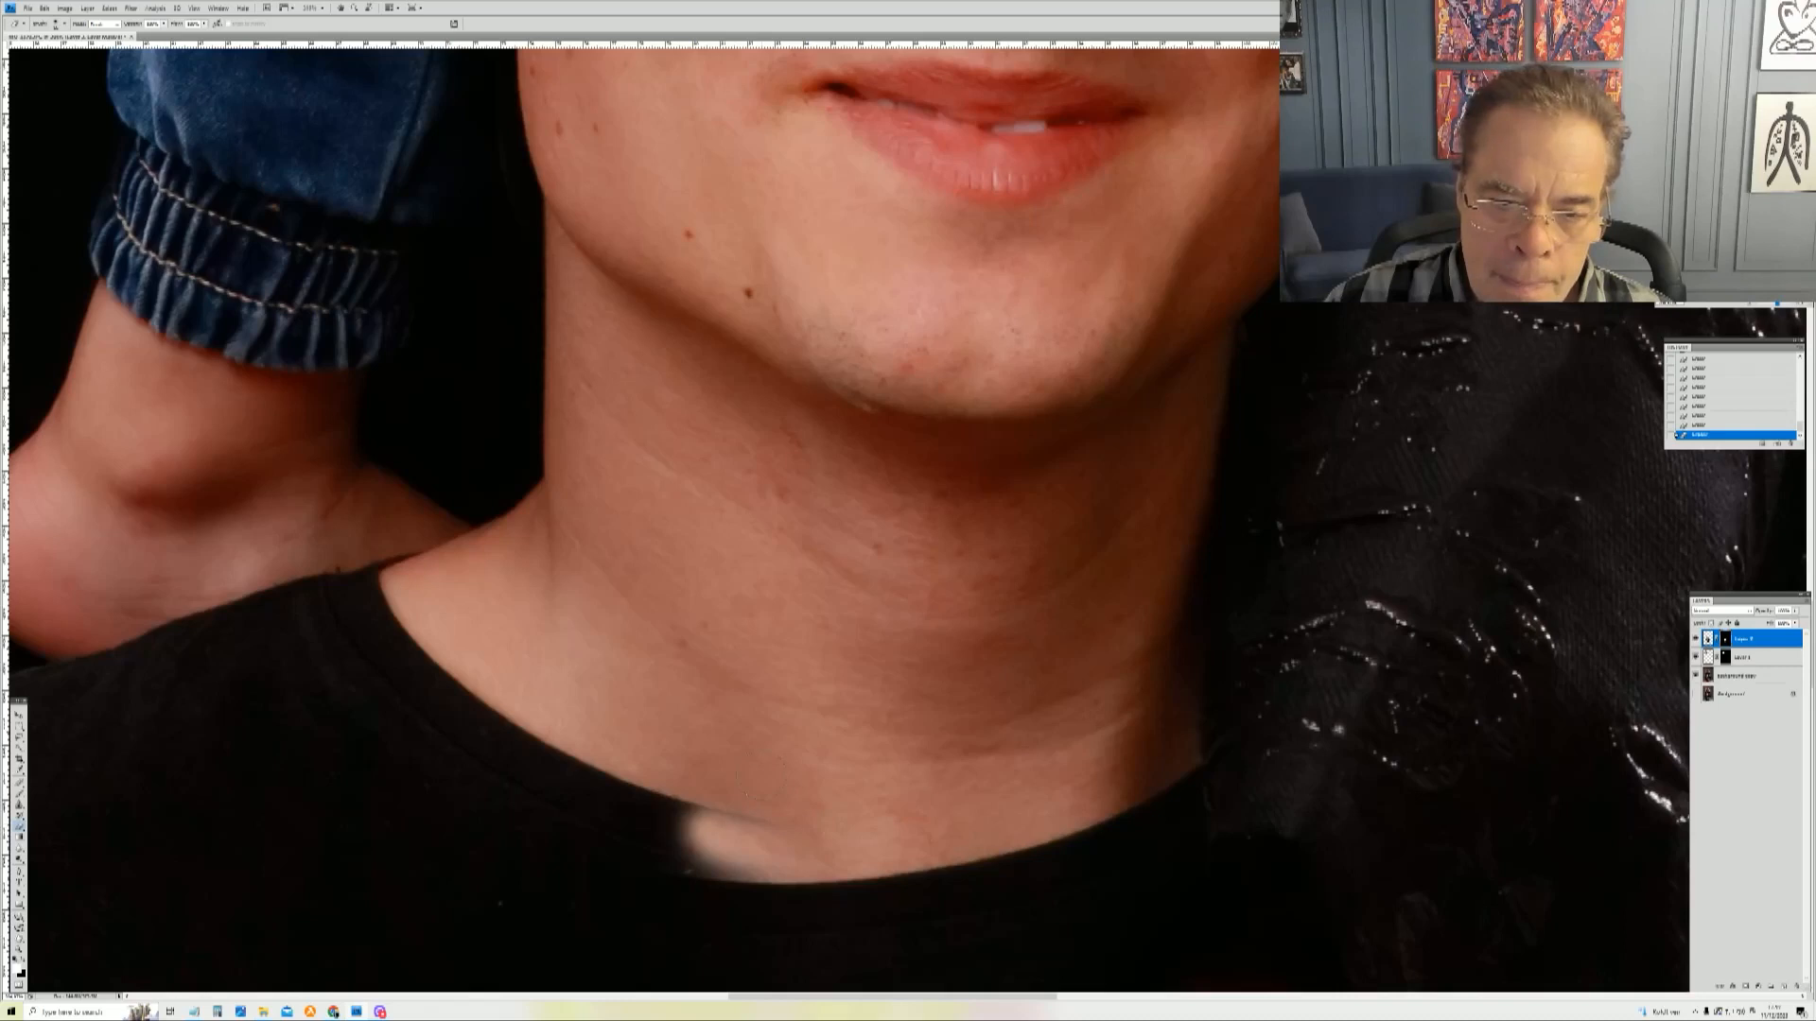
right_click(766, 777)
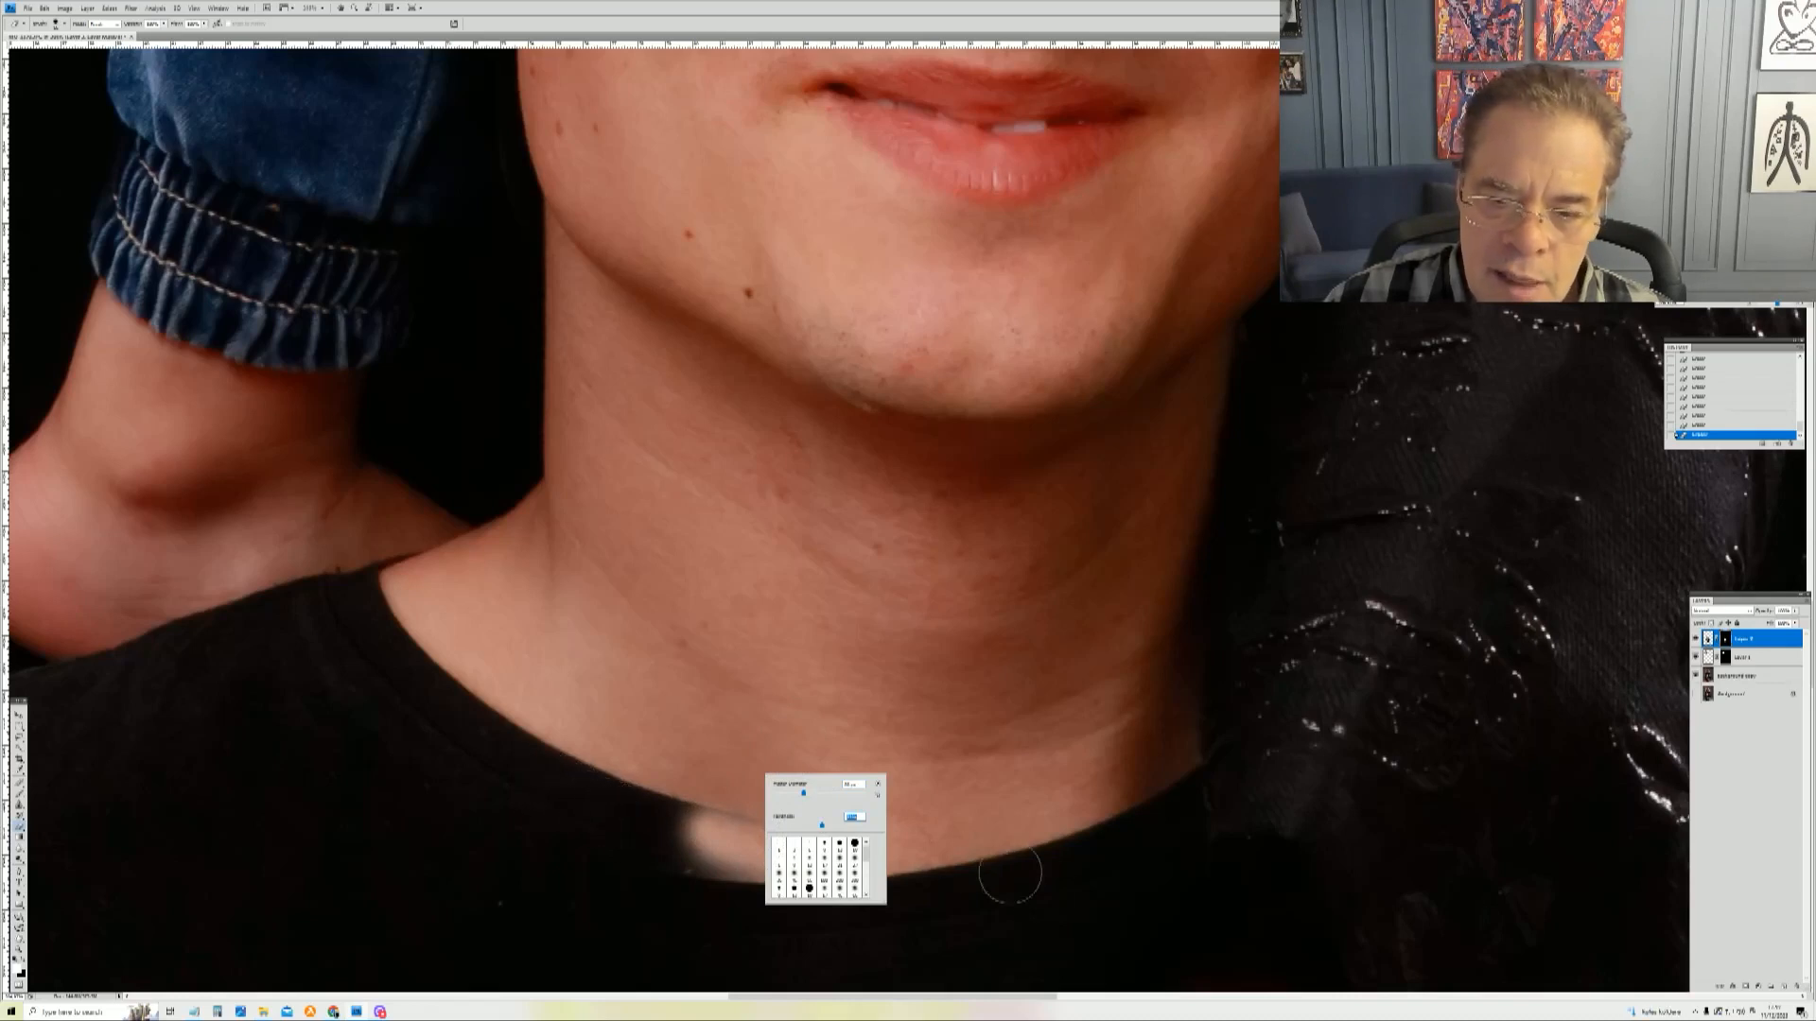
click(1057, 876)
mouse_move(1058, 876)
mouse_down()
mouse_move(923, 877)
mouse_move(668, 834)
mouse_move(886, 886)
mouse_up()
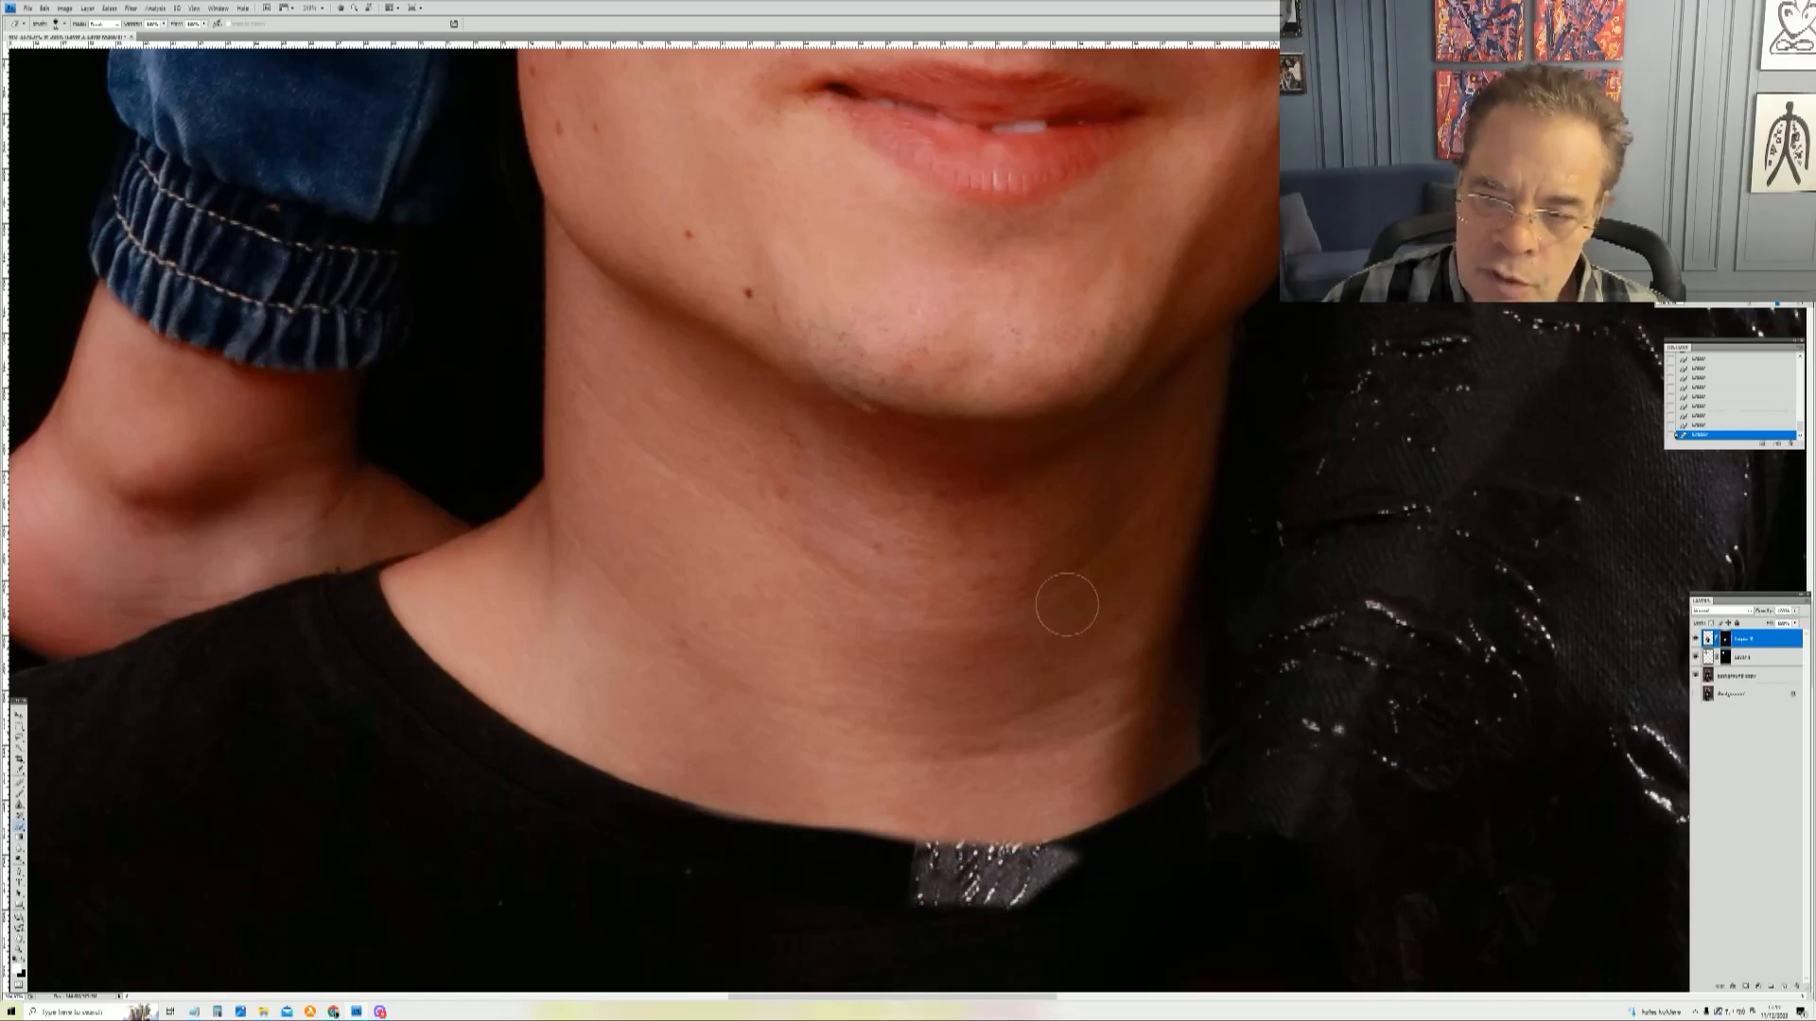
drag(927, 865, 988, 658)
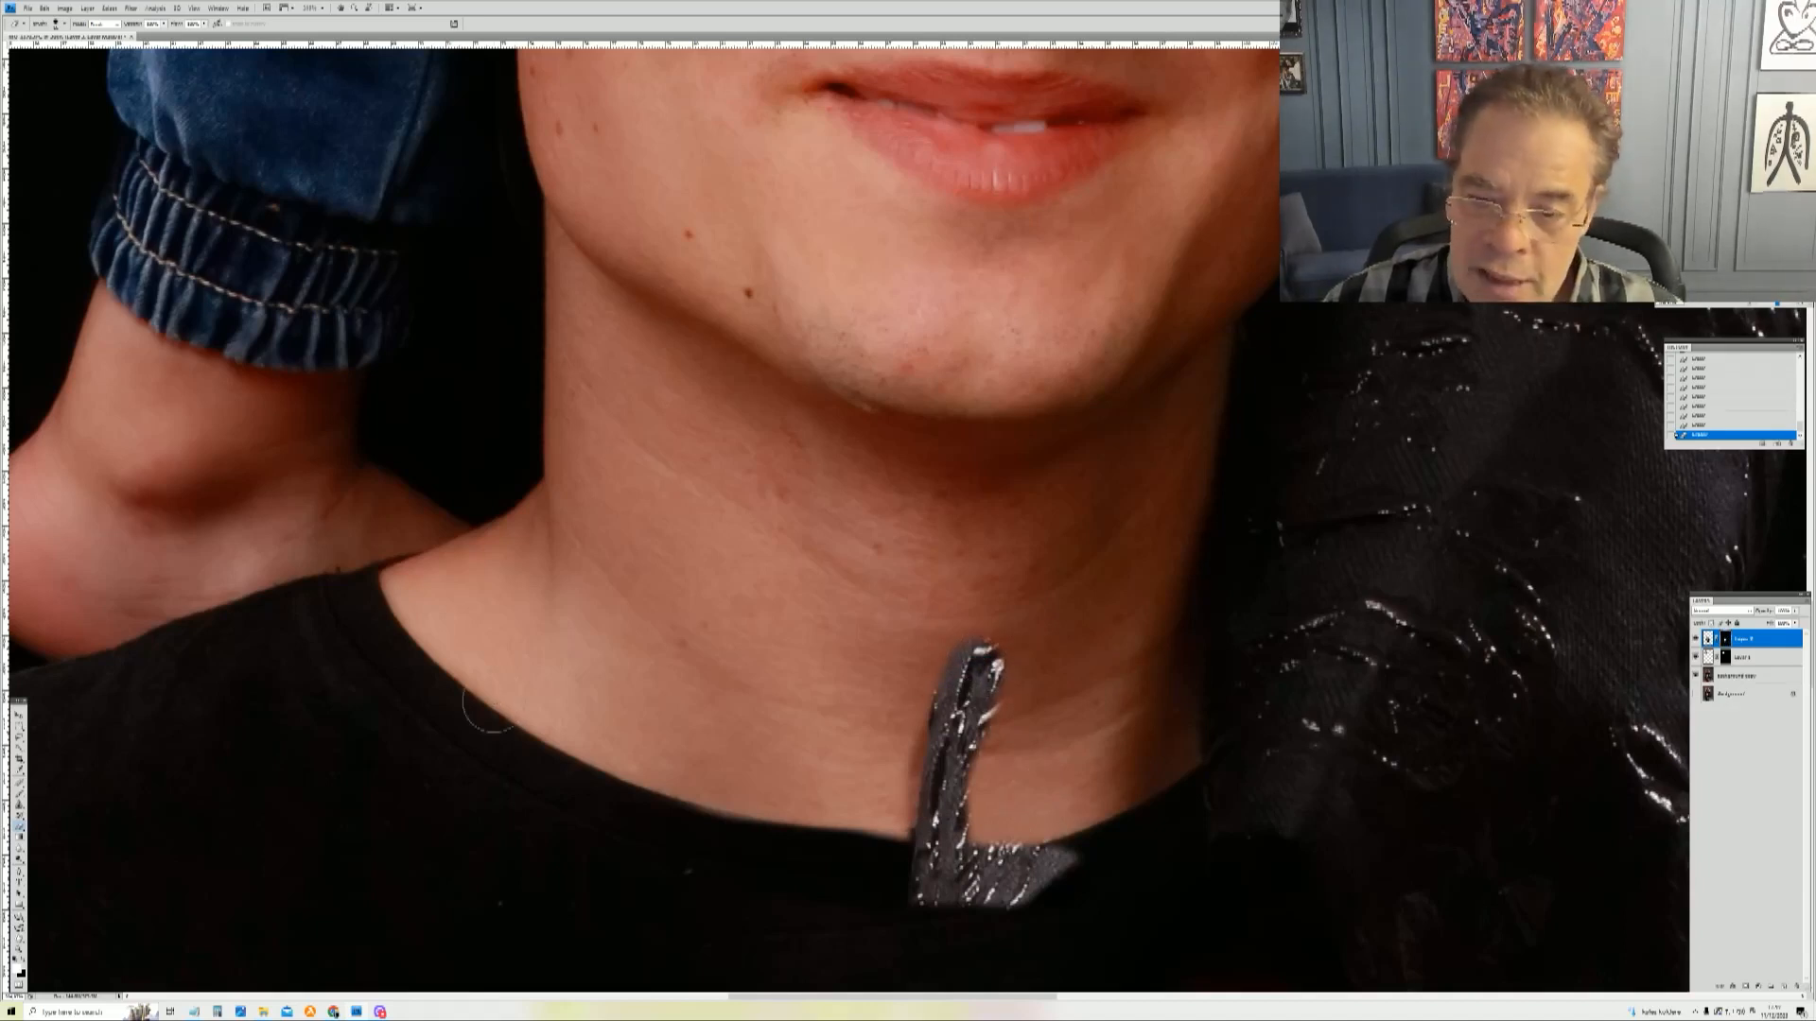
key(ctrl+z)
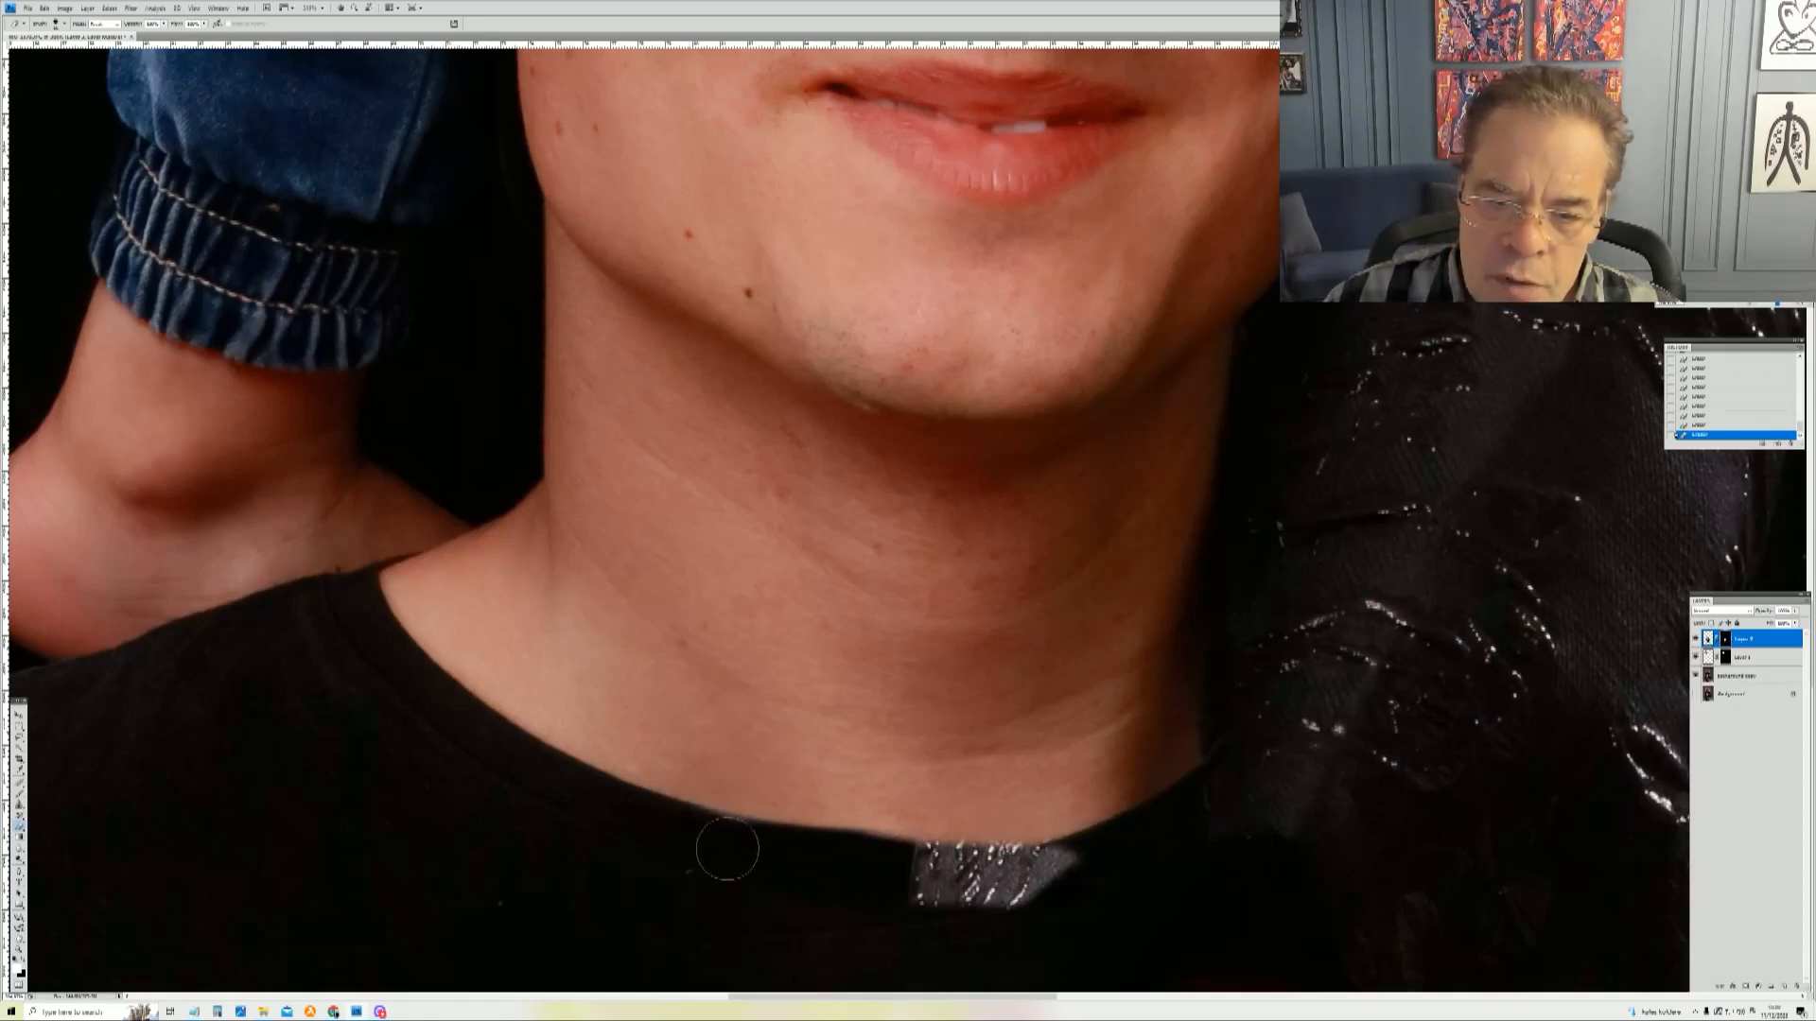
drag(785, 852, 937, 850)
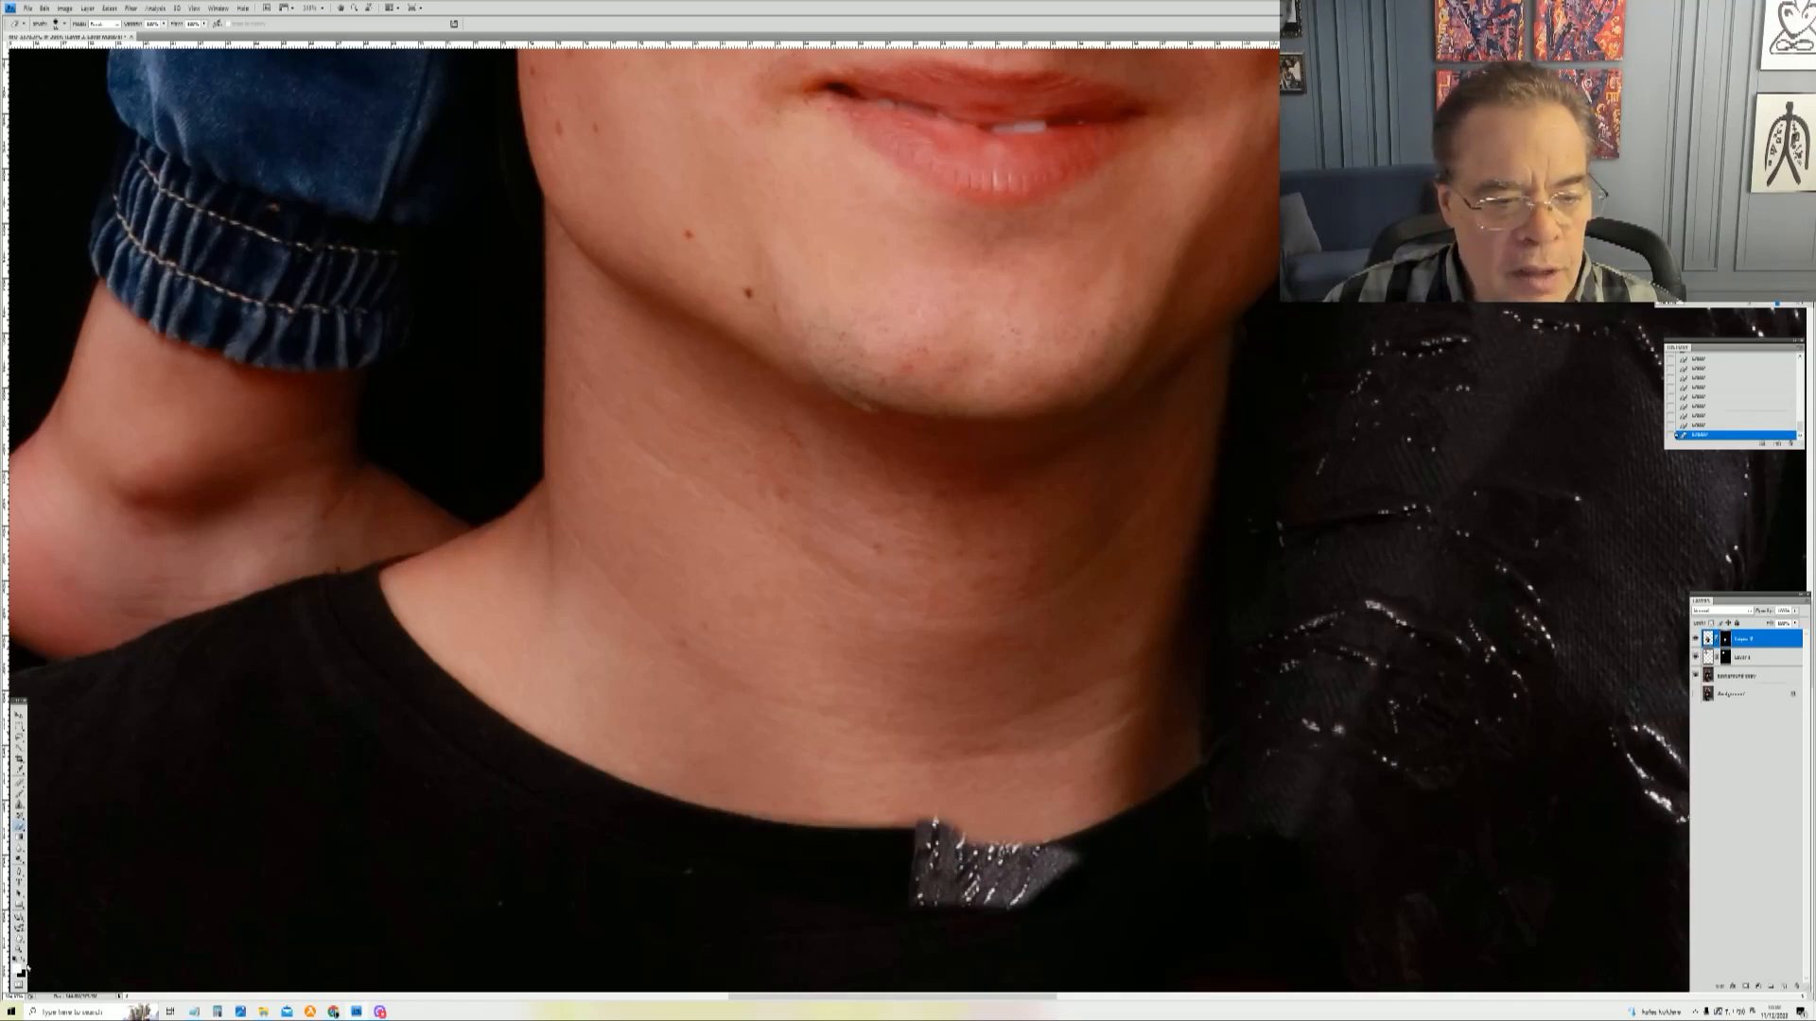
mouse_move(1103, 864)
mouse_down()
mouse_move(932, 899)
mouse_move(1058, 896)
mouse_move(1112, 878)
mouse_move(903, 899)
mouse_move(1010, 856)
mouse_move(881, 845)
mouse_up()
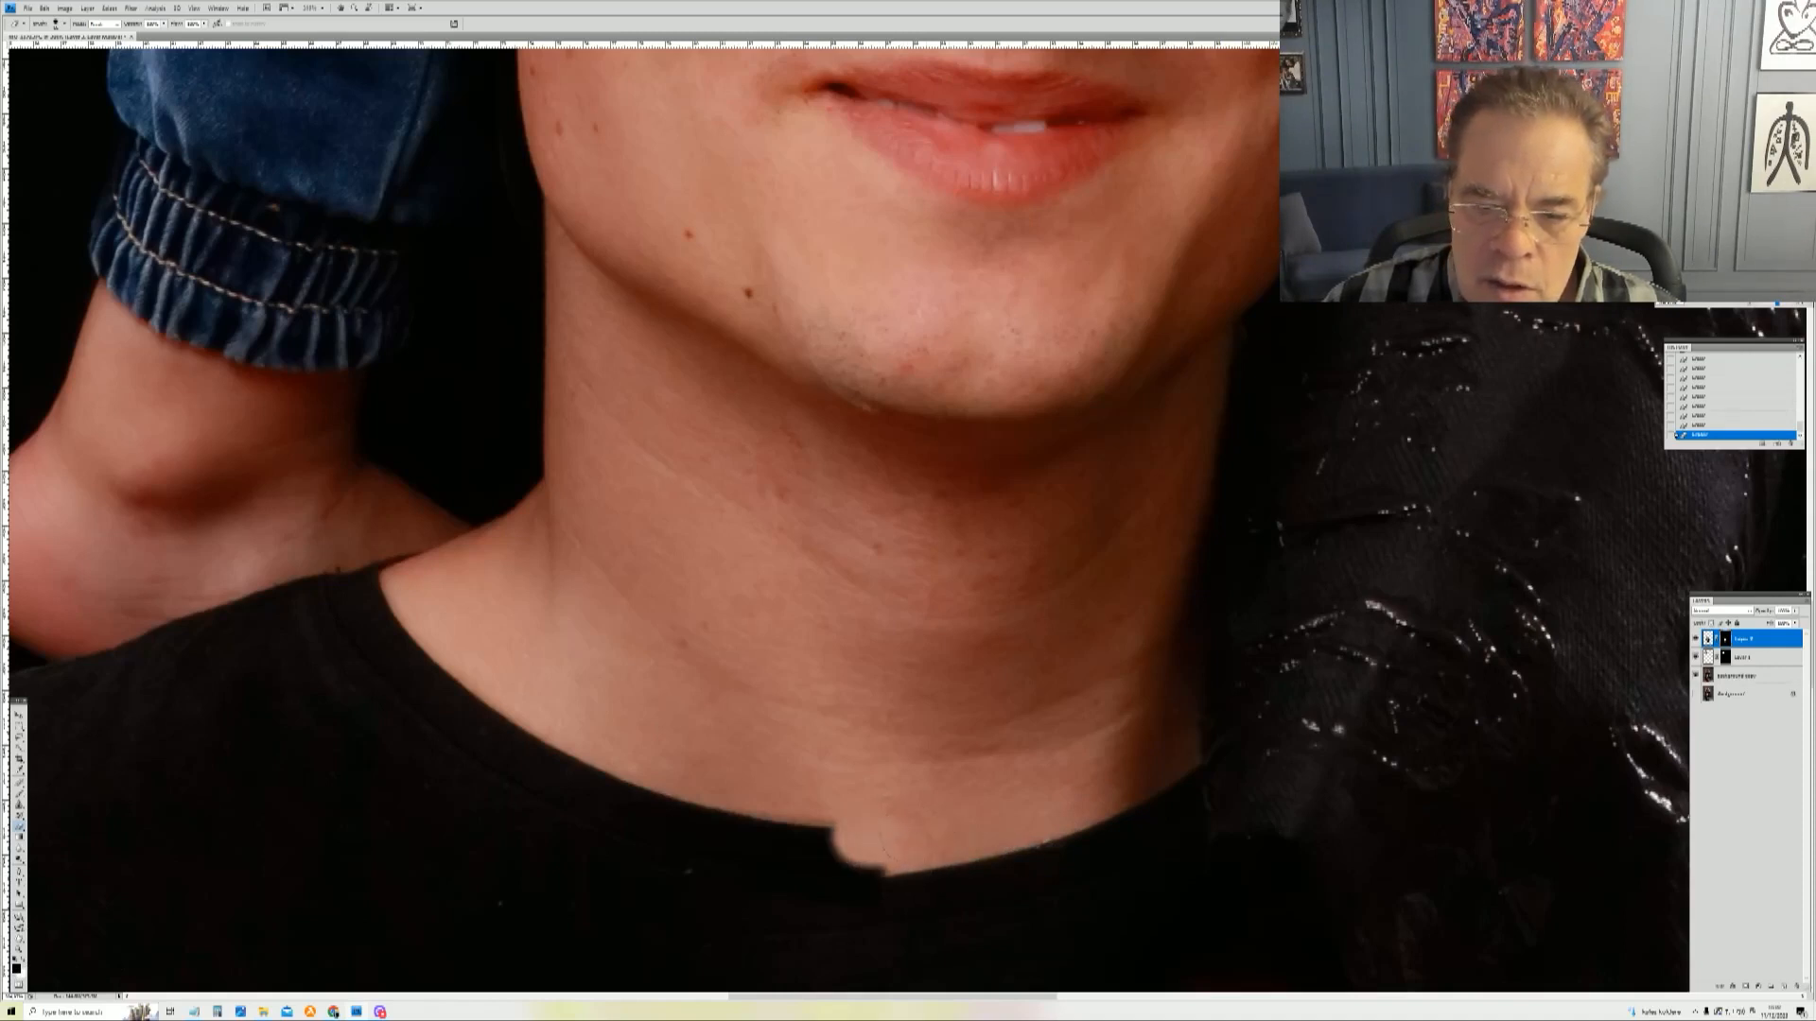
Step: Resize the brush and refine the mask at the collar notch and on the neck skin just above it
right_click(962, 840)
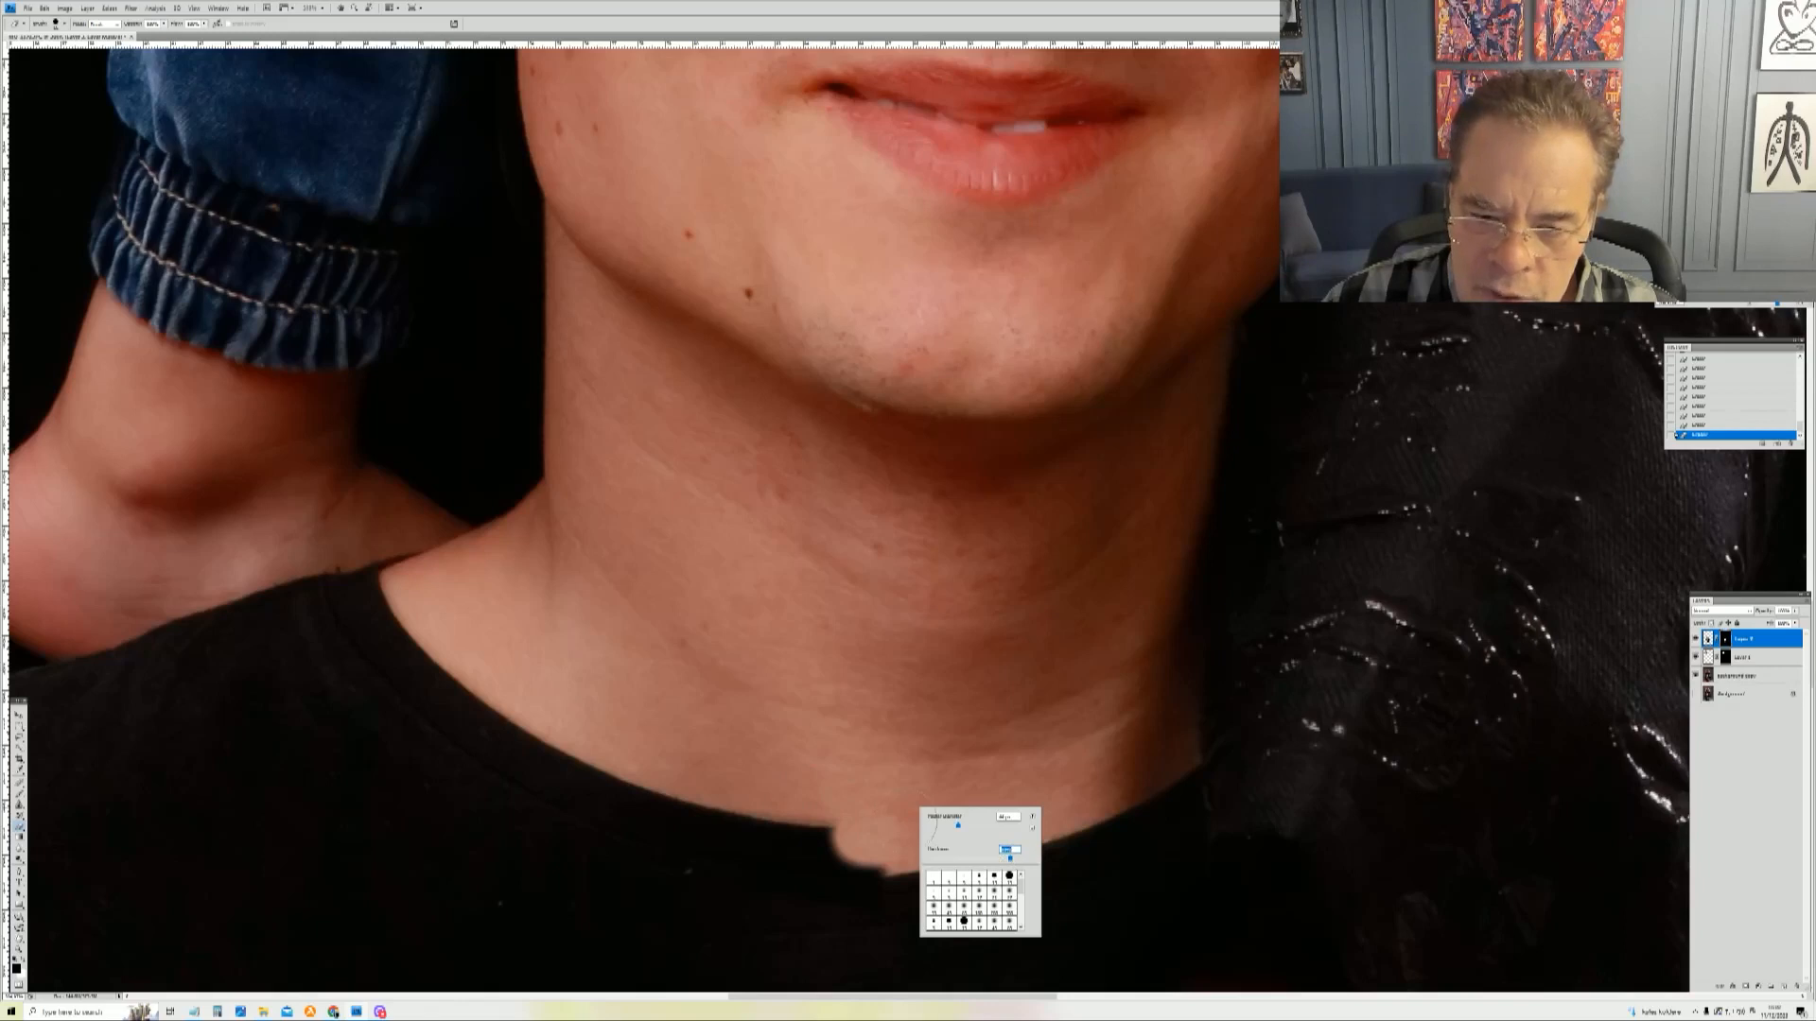
click(903, 823)
drag(836, 837, 875, 870)
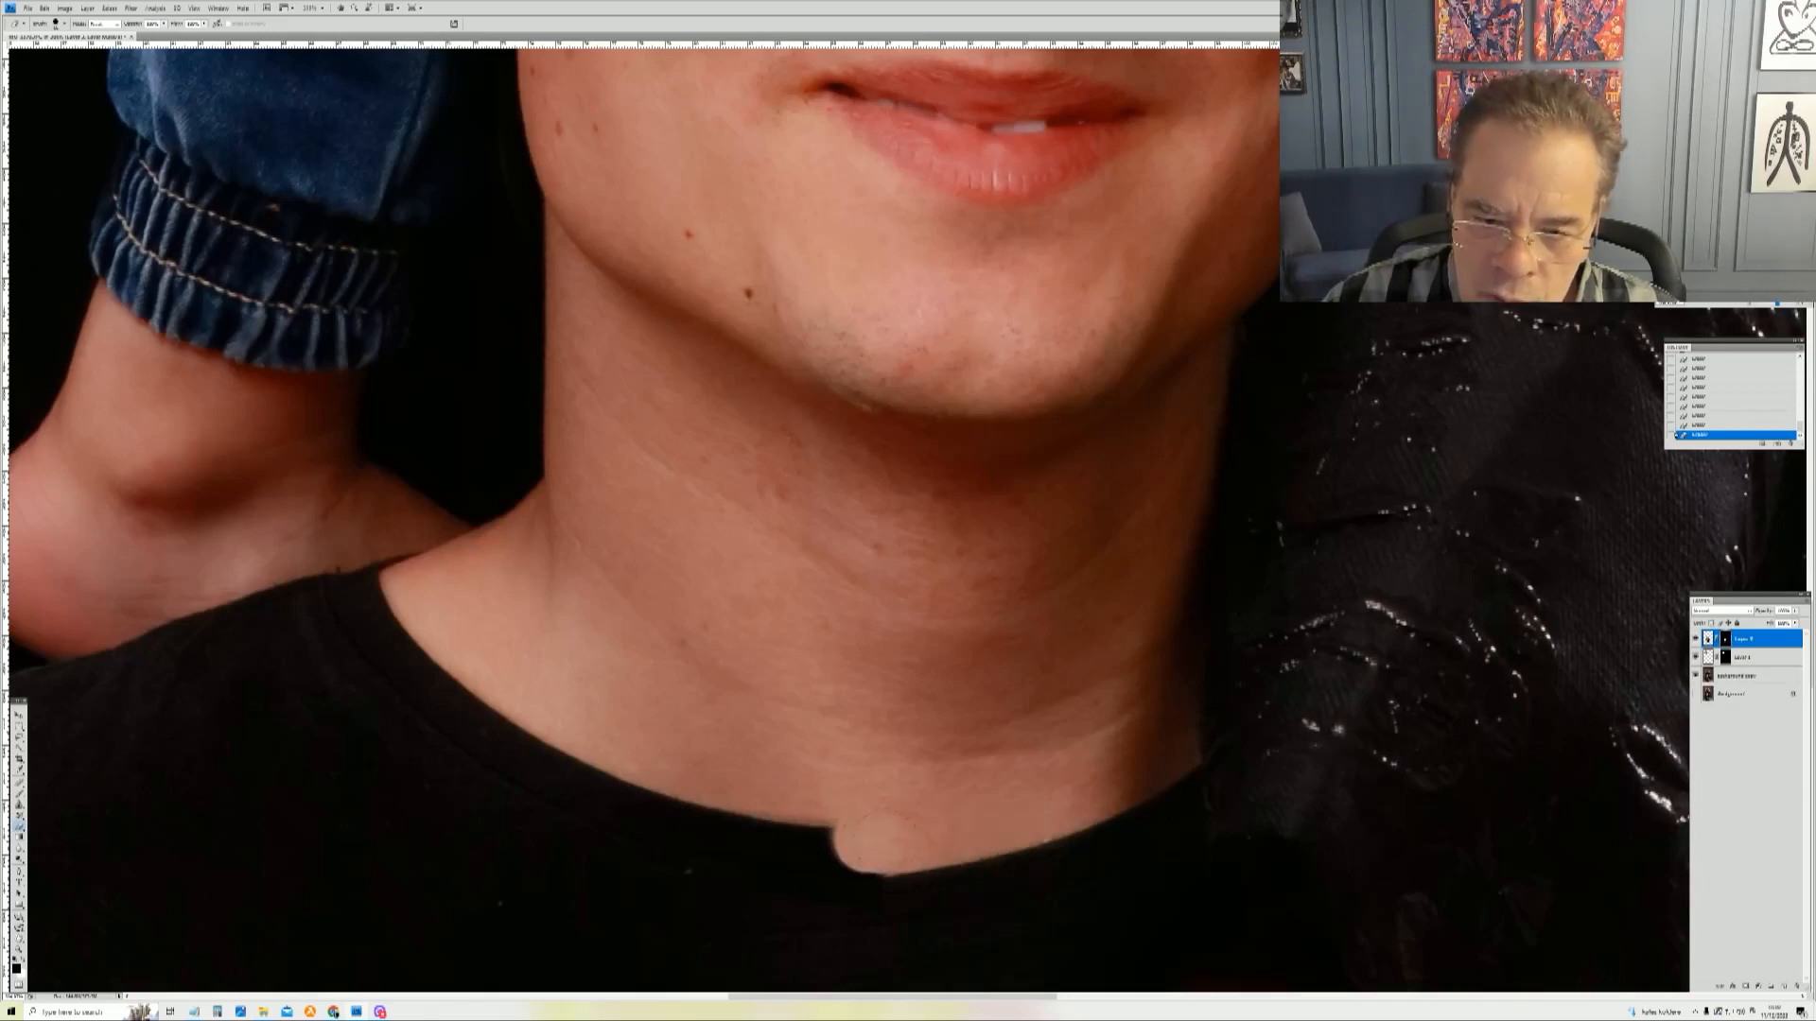
mouse_move(827, 842)
mouse_down()
mouse_move(665, 752)
mouse_move(695, 809)
mouse_up()
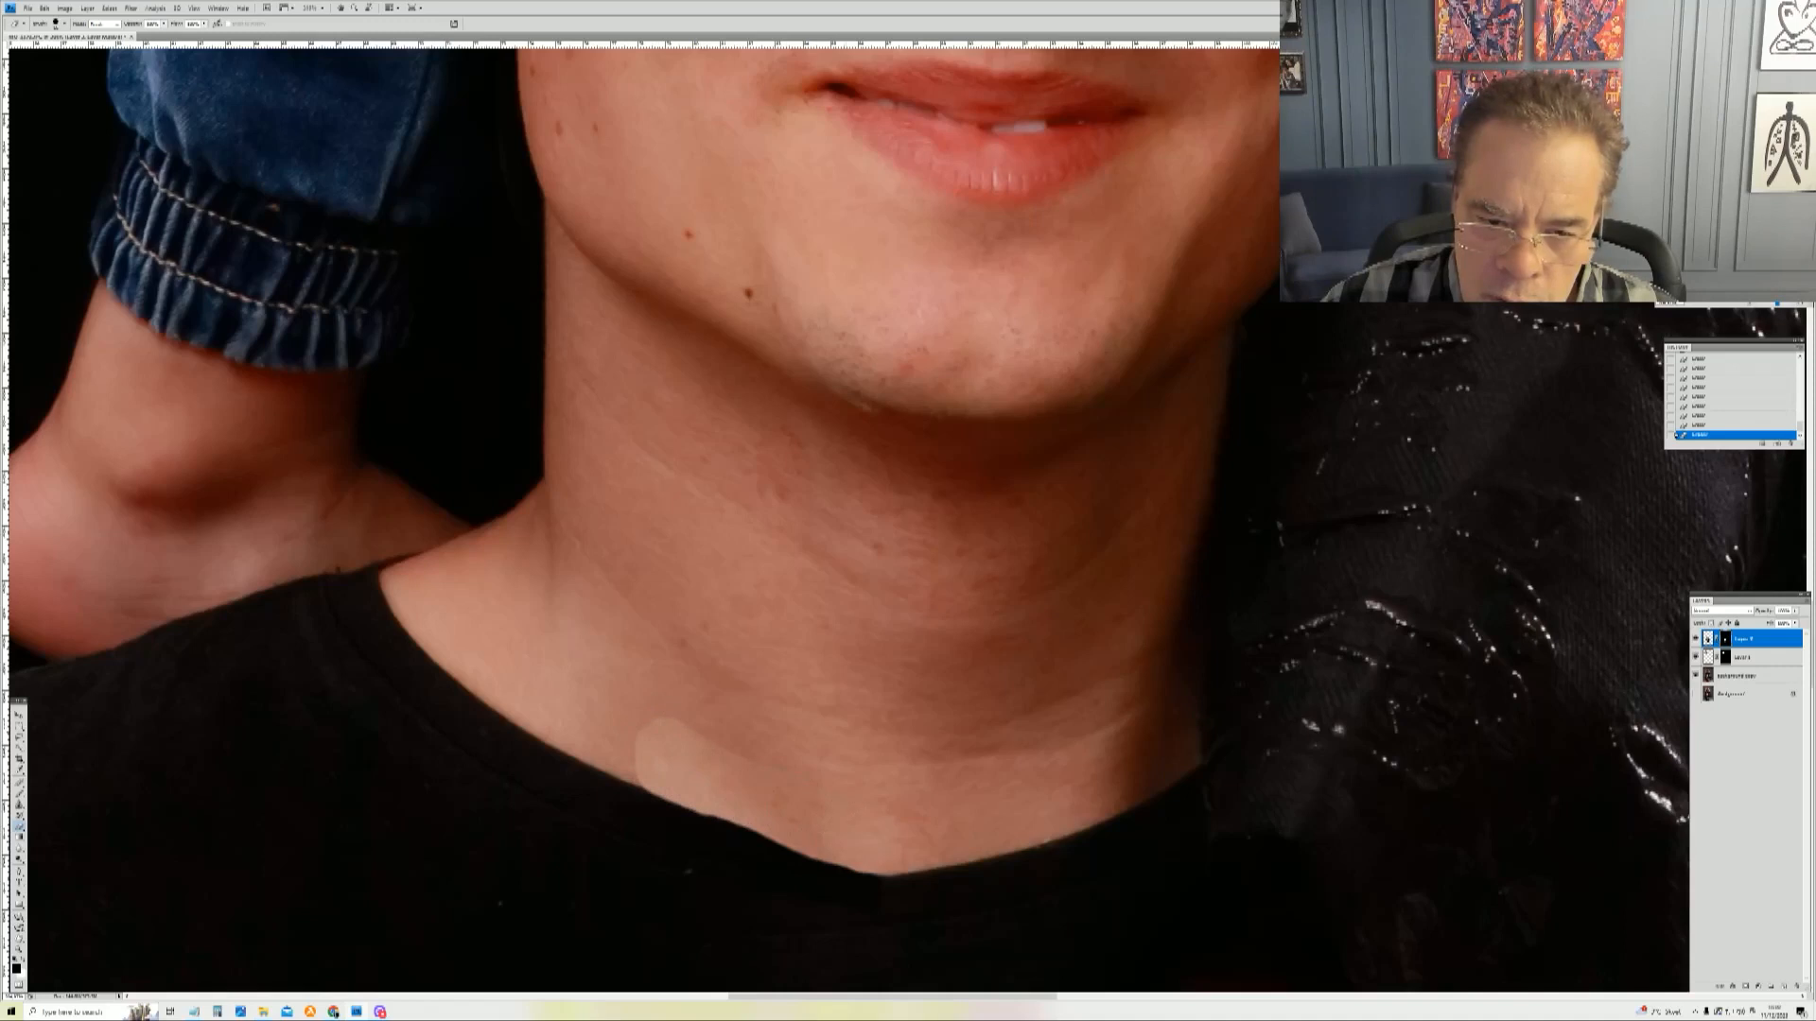
drag(847, 868, 747, 833)
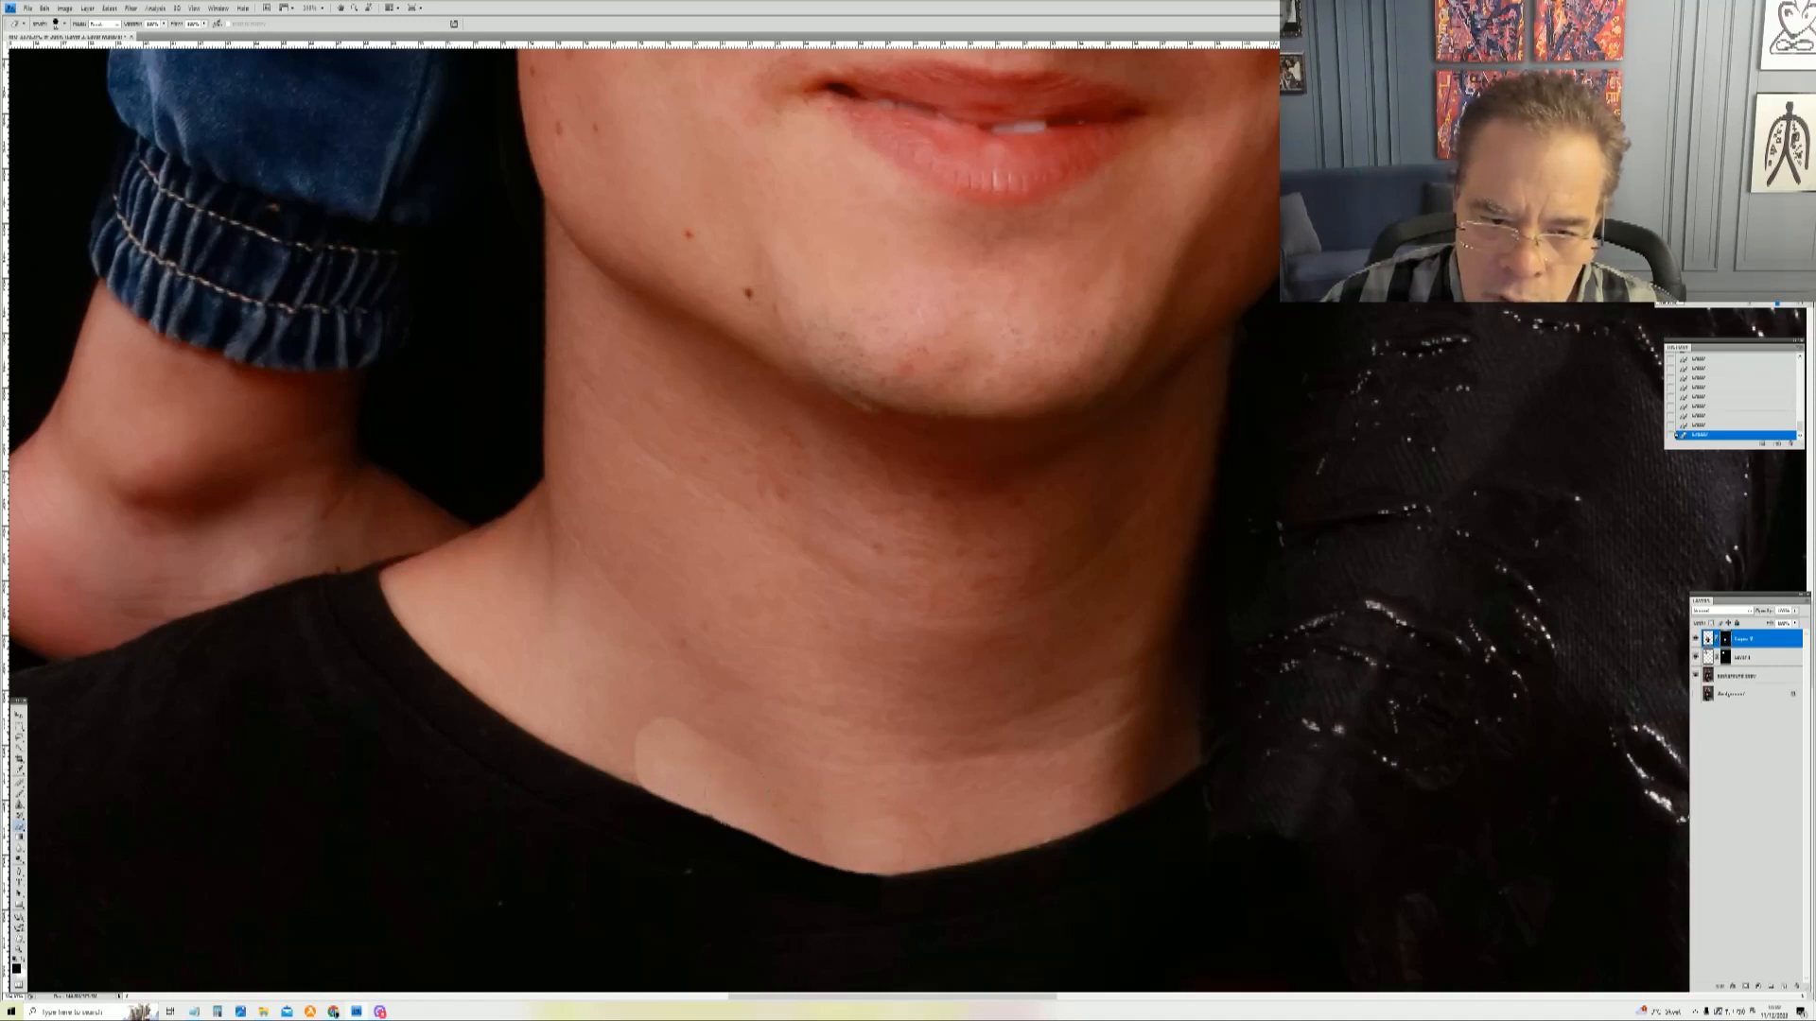
mouse_move(730, 828)
mouse_down()
mouse_move(778, 848)
mouse_move(785, 821)
mouse_up()
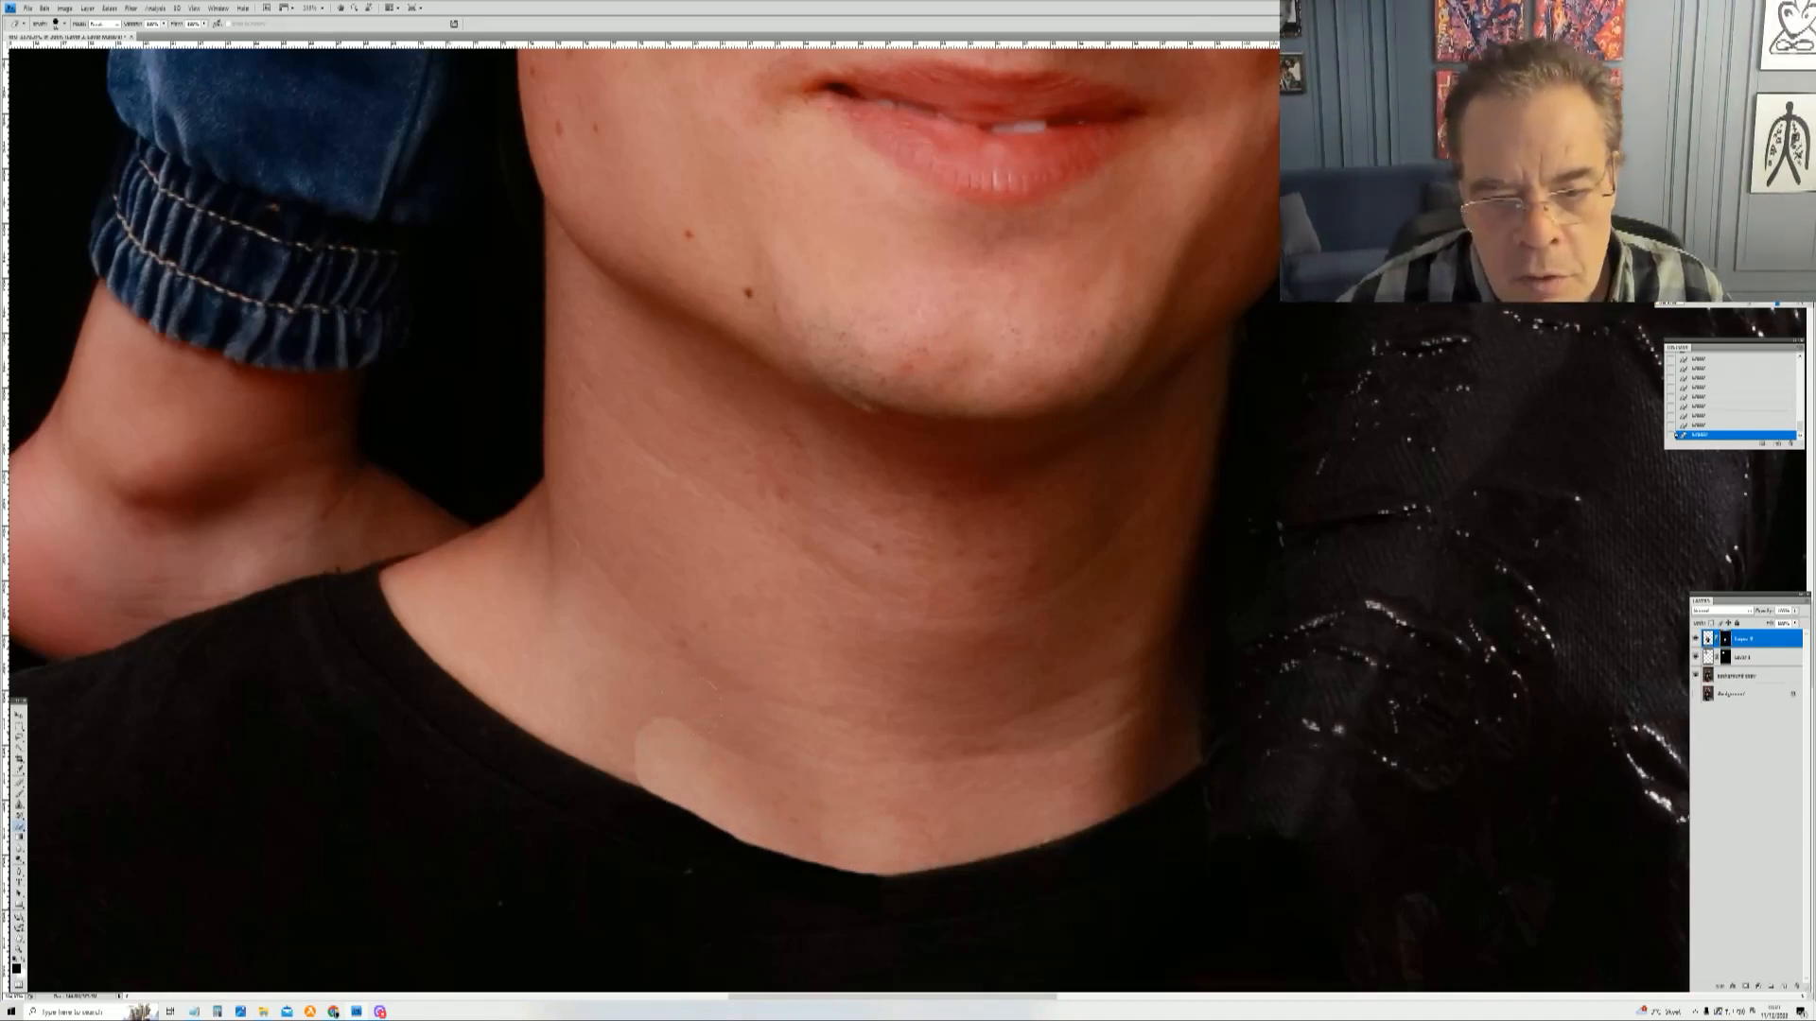
Step: Soften the brush and blend the lighter patch on the neck into the surrounding skin
right_click(848, 744)
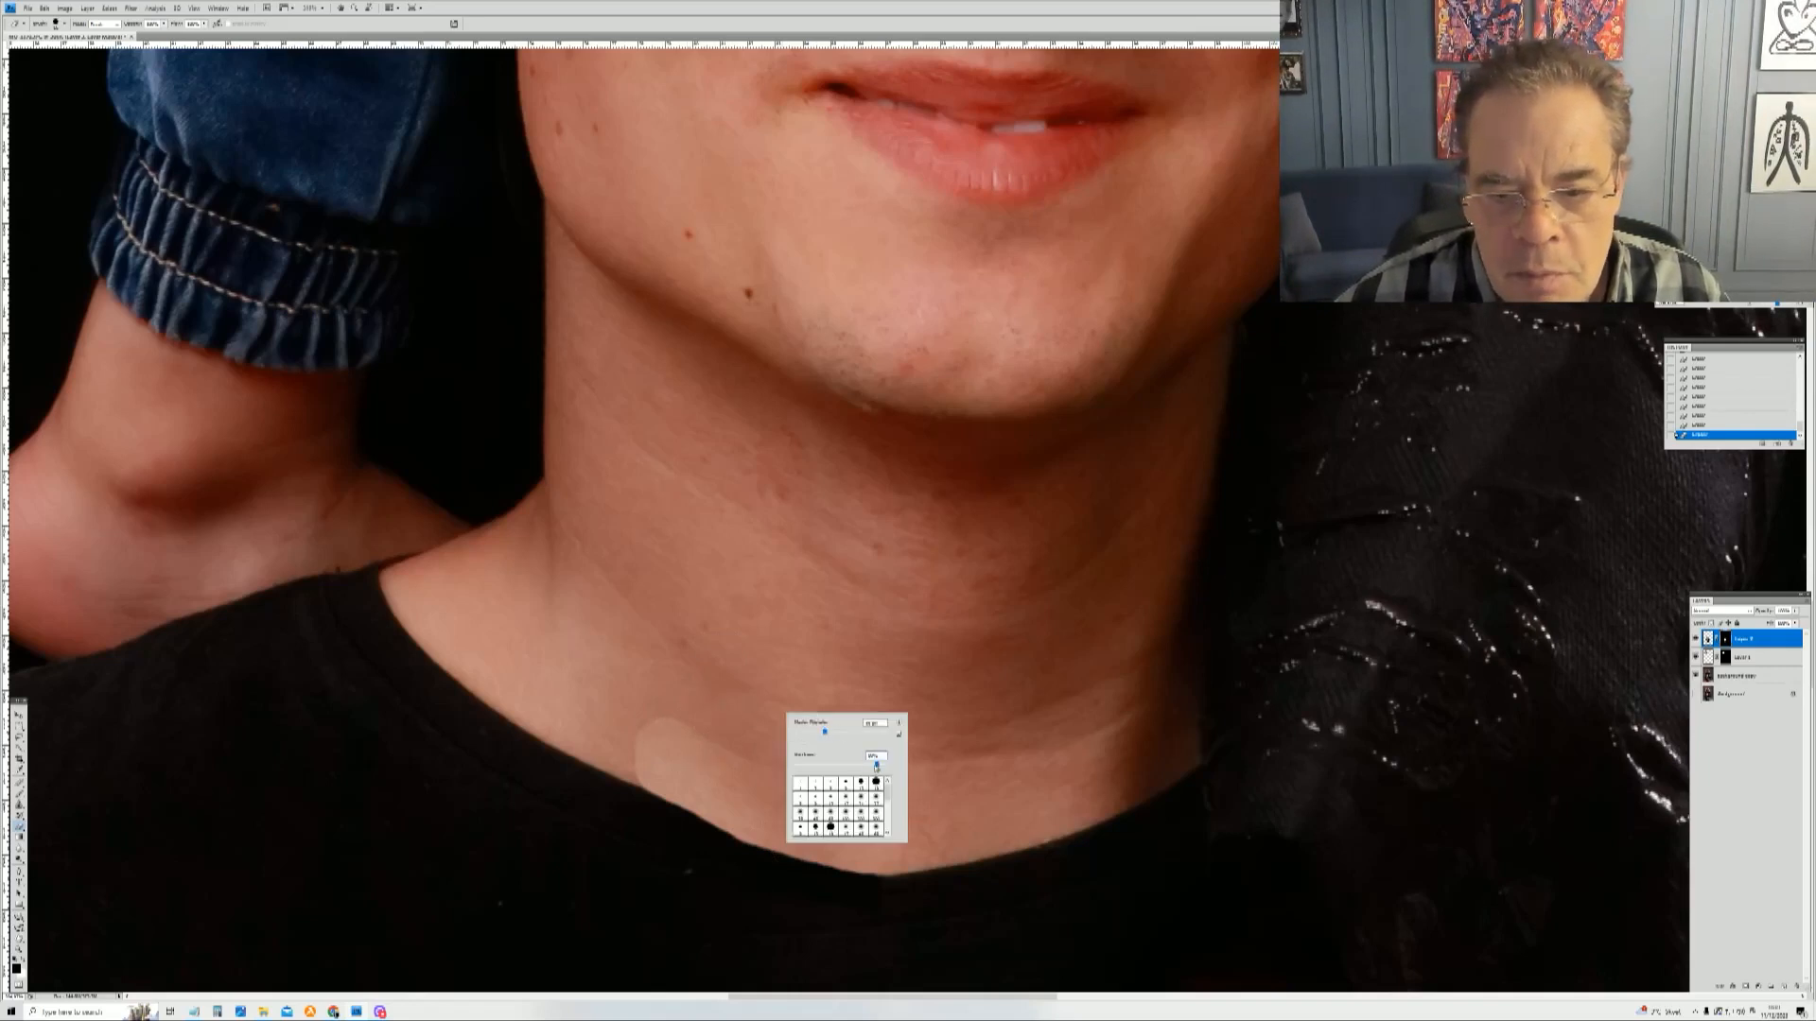
key(Return)
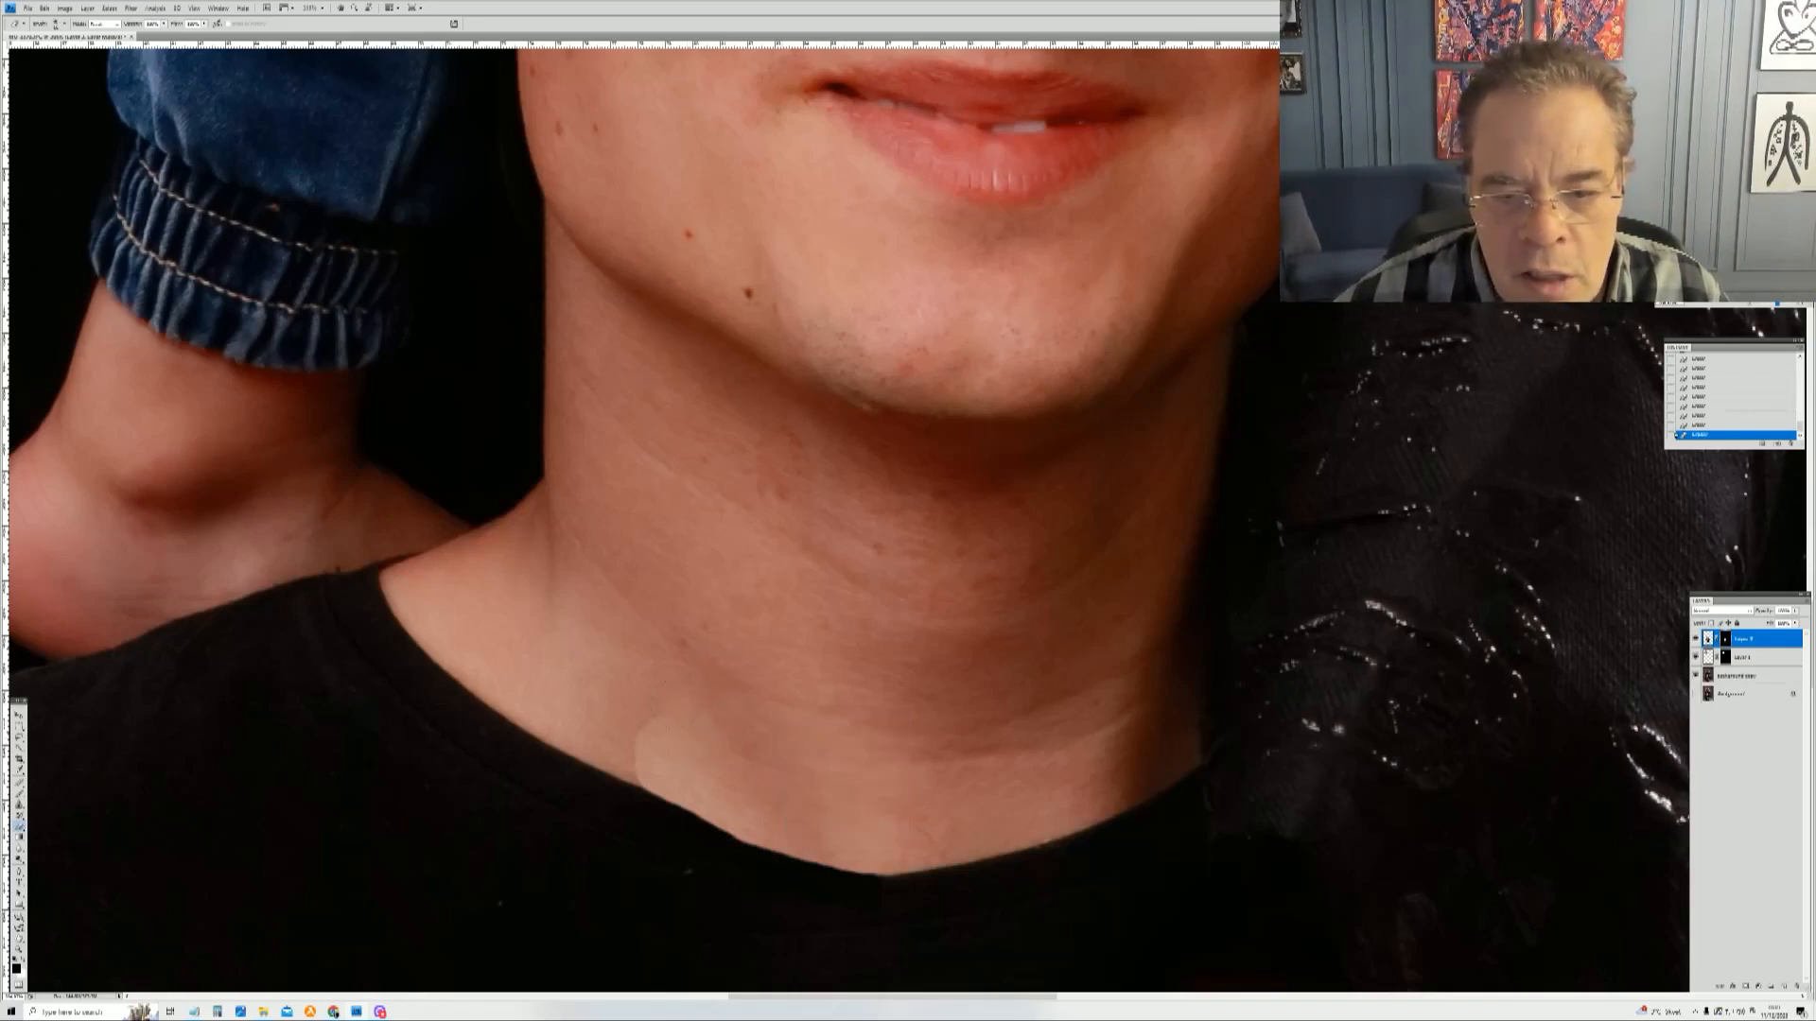
drag(679, 750, 639, 778)
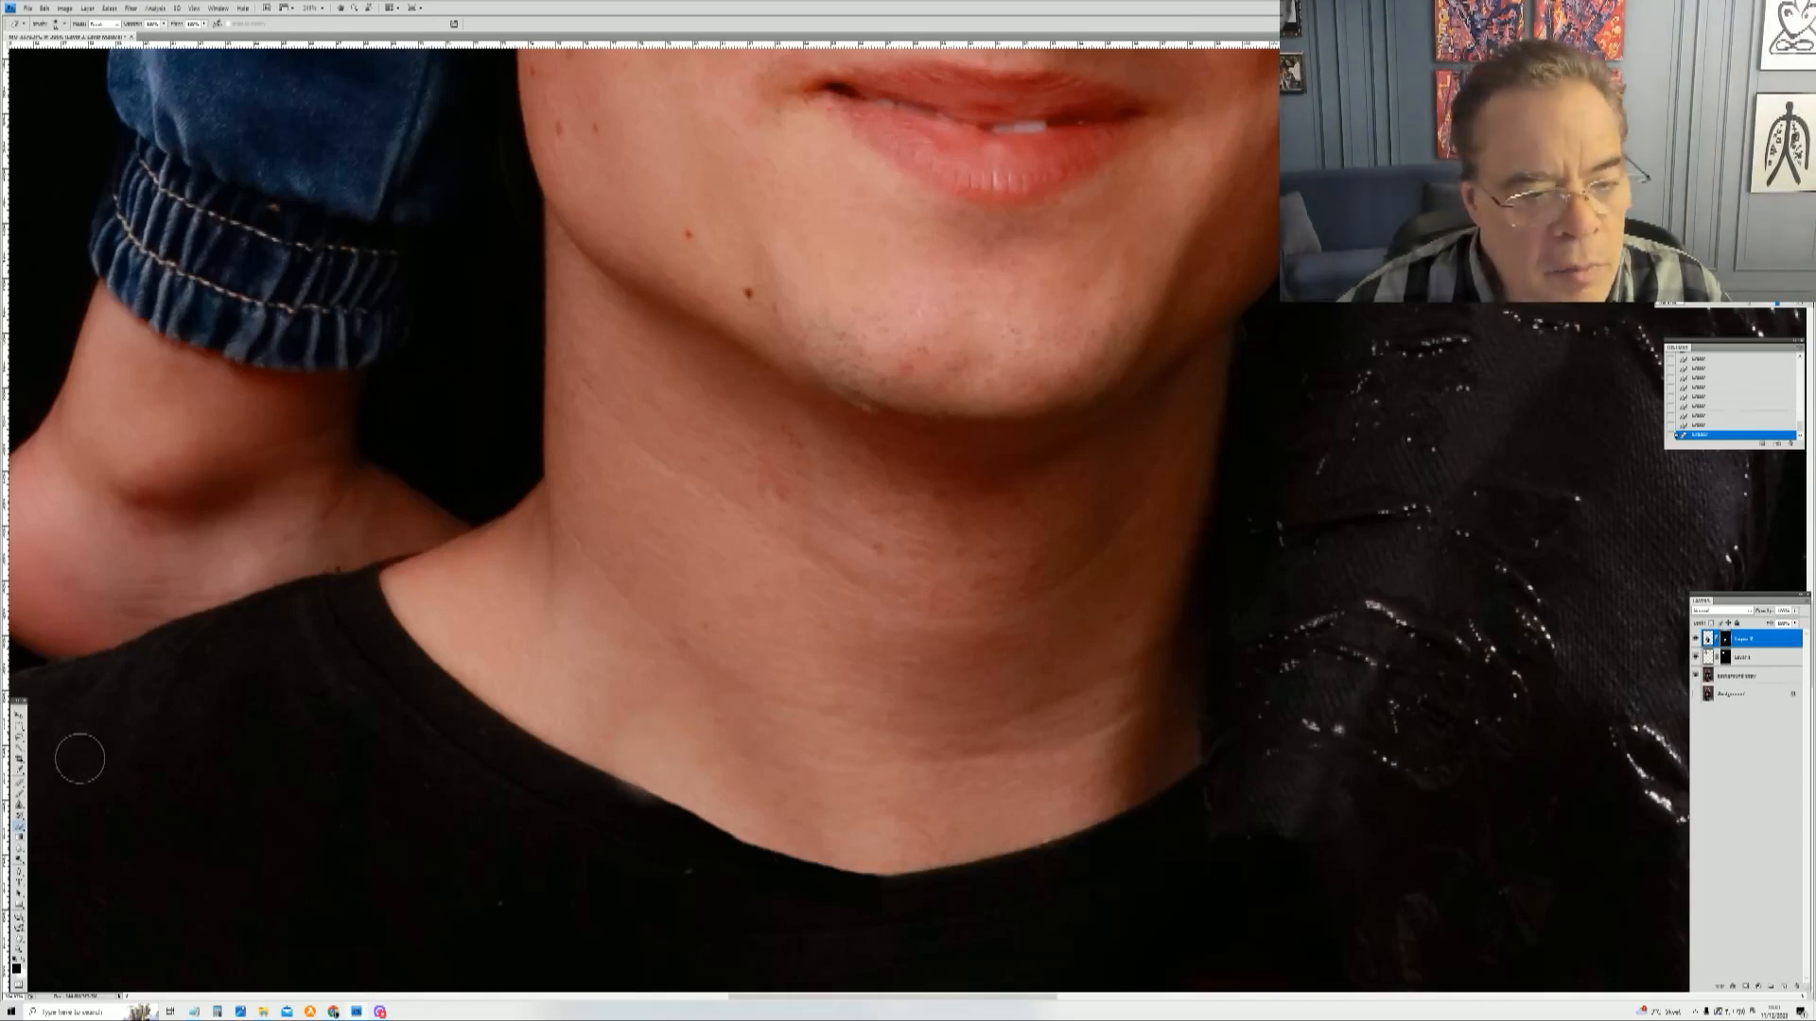
click(23, 963)
drag(621, 820, 627, 810)
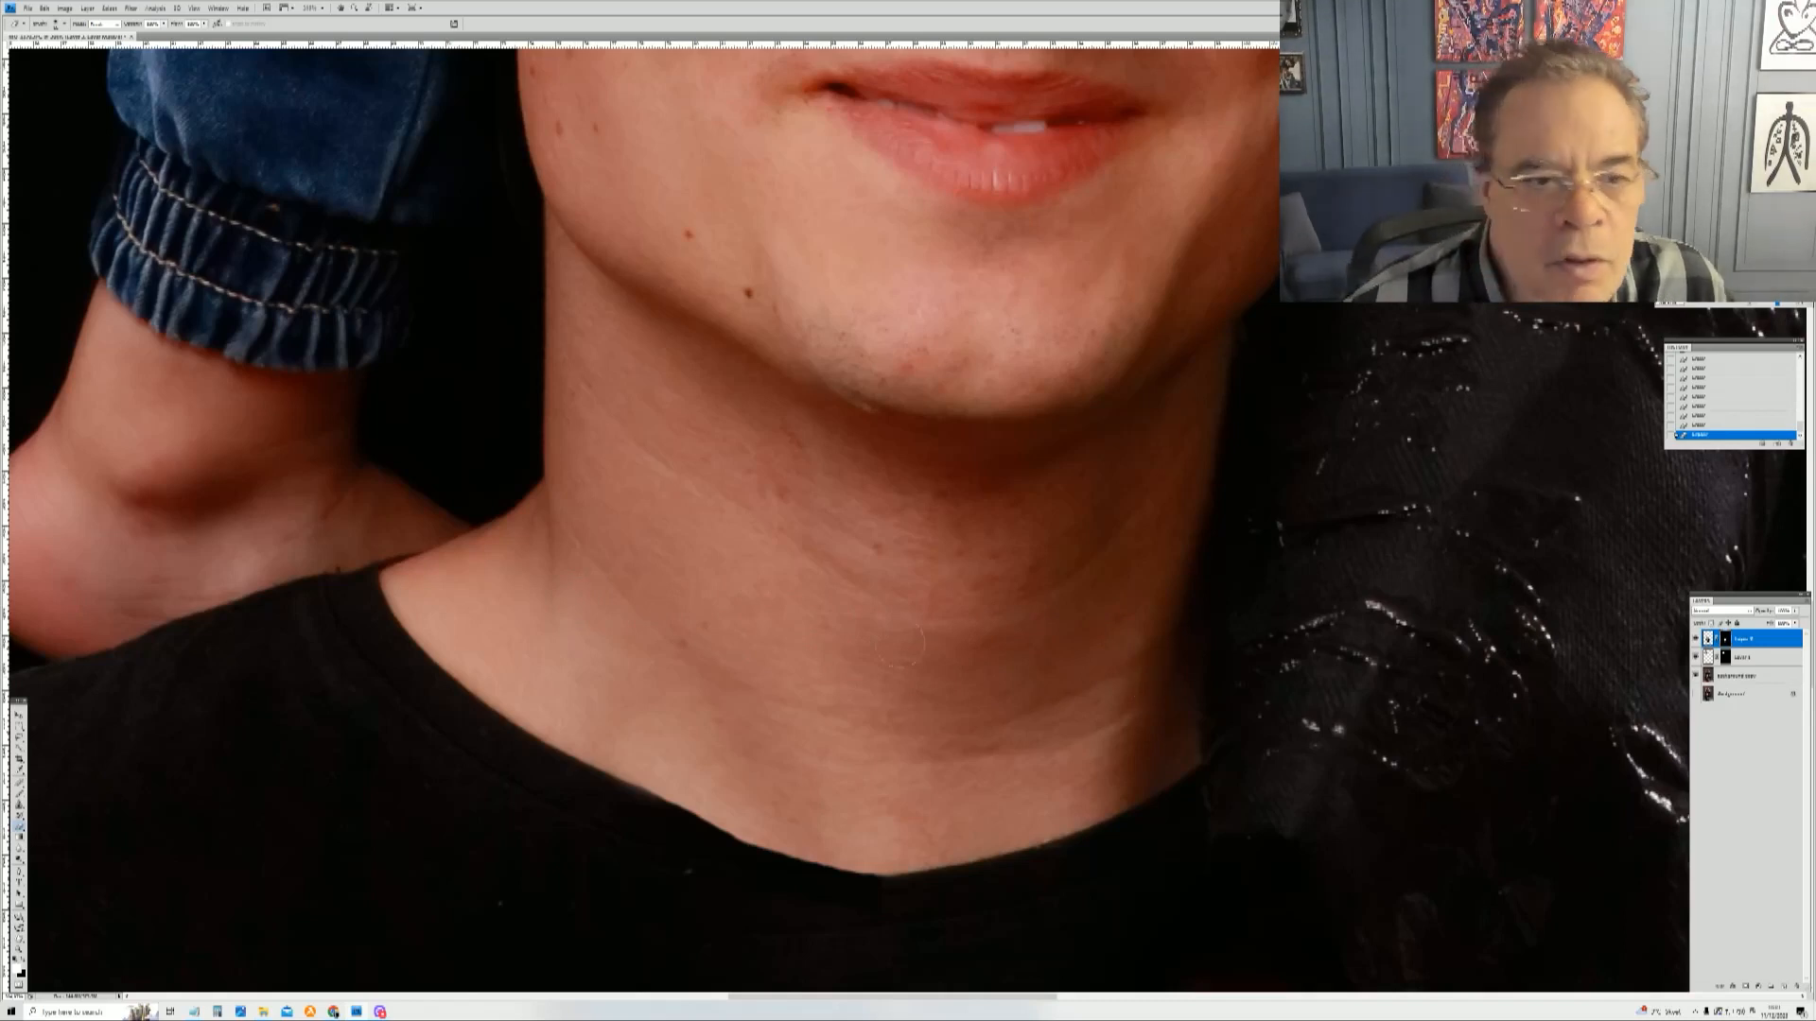
Step: Fit the whole image on screen and zoom in to inspect the man's hands and forearm
key(z)
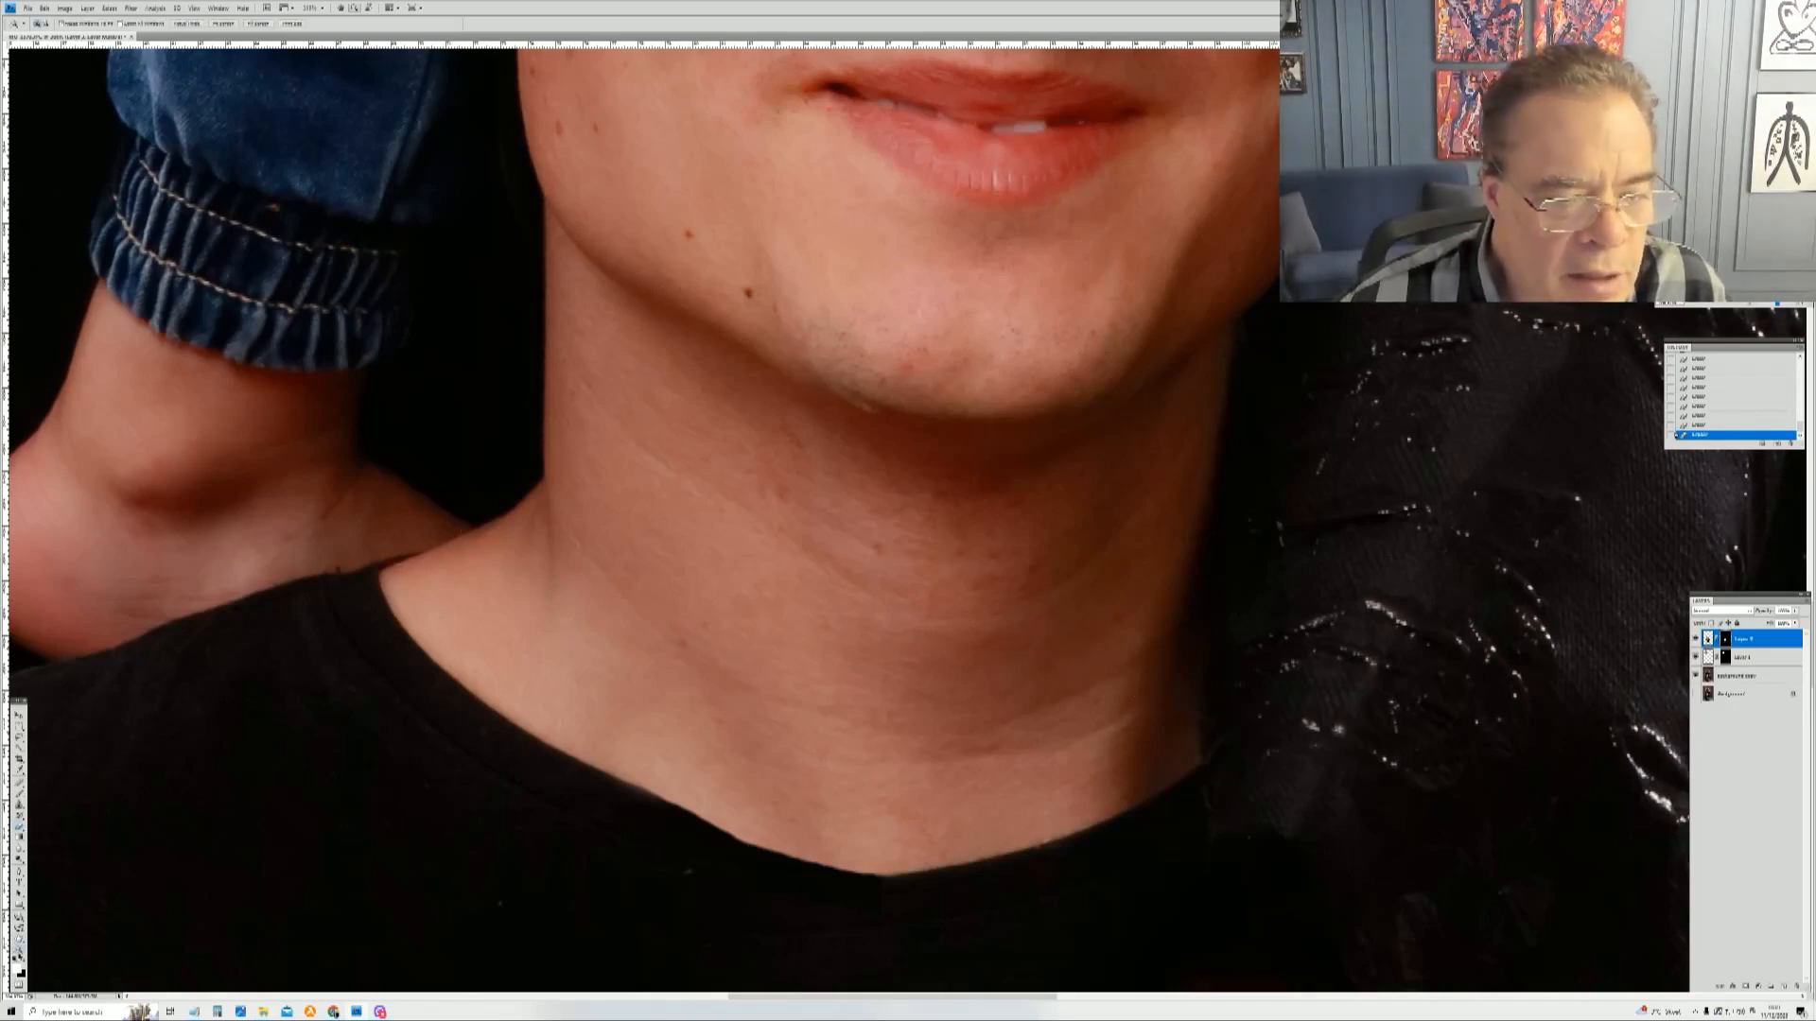
right_click(944, 430)
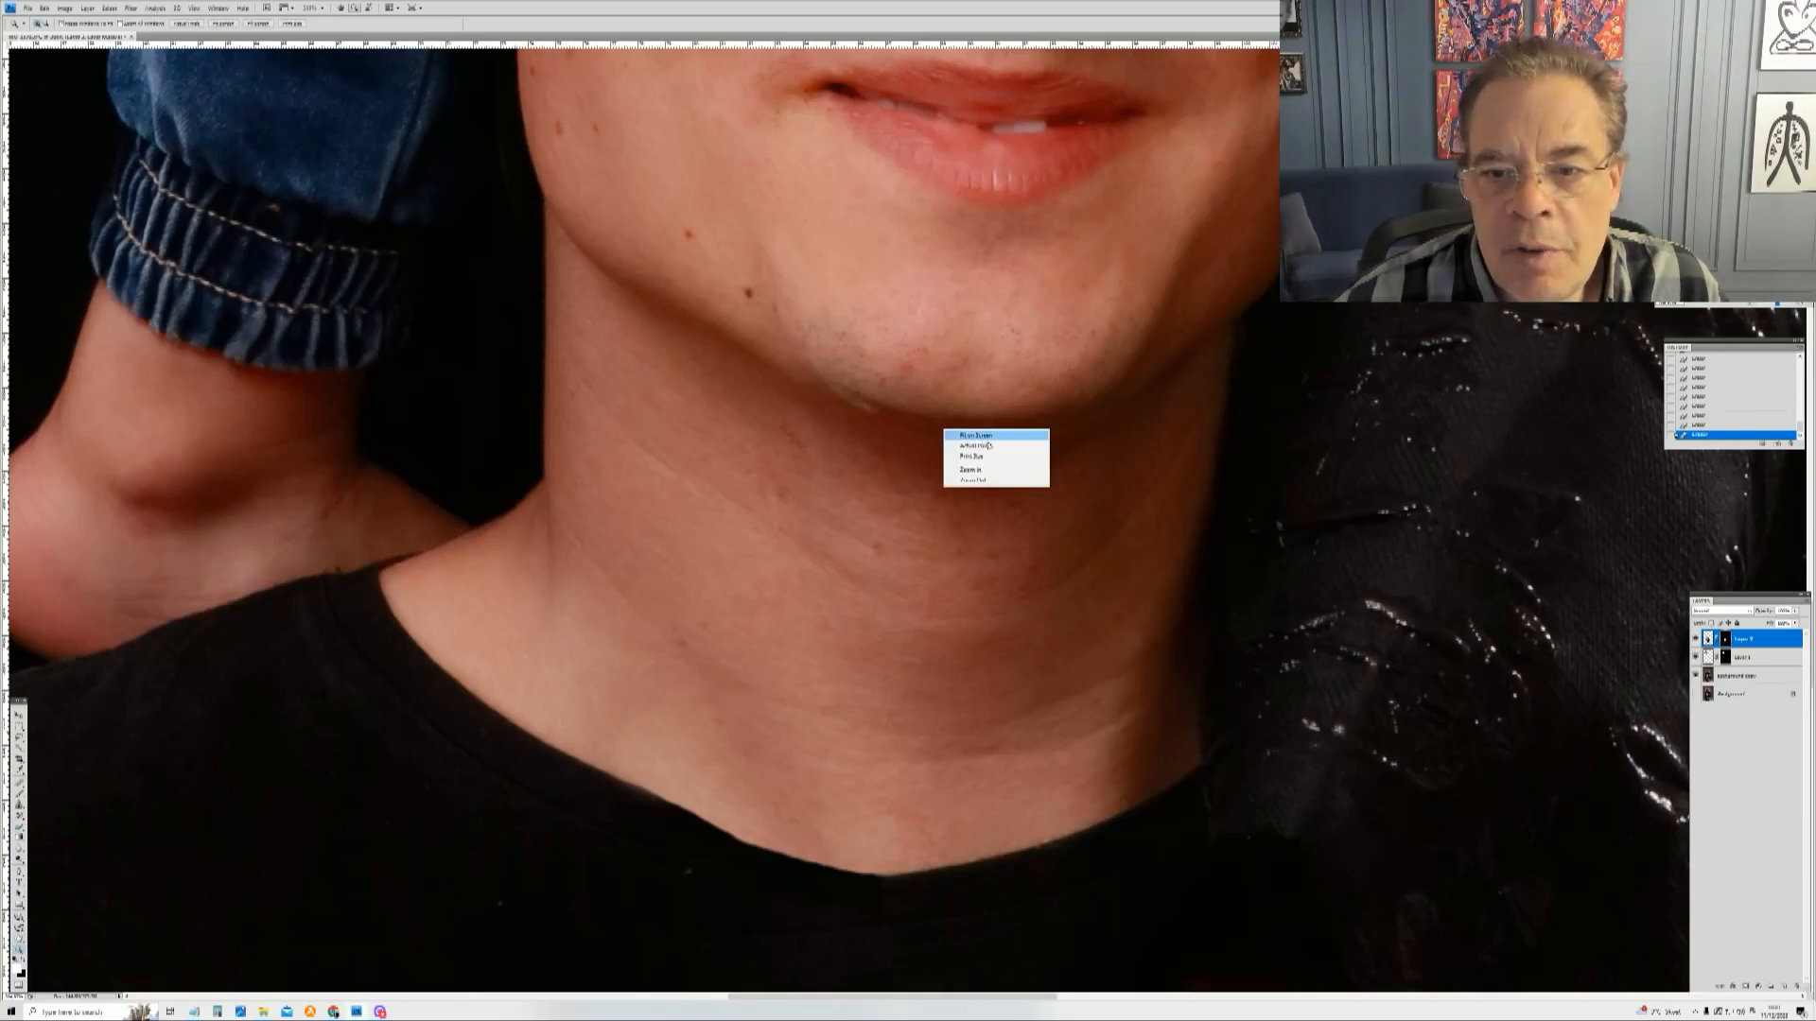
click(990, 444)
right_click(1026, 377)
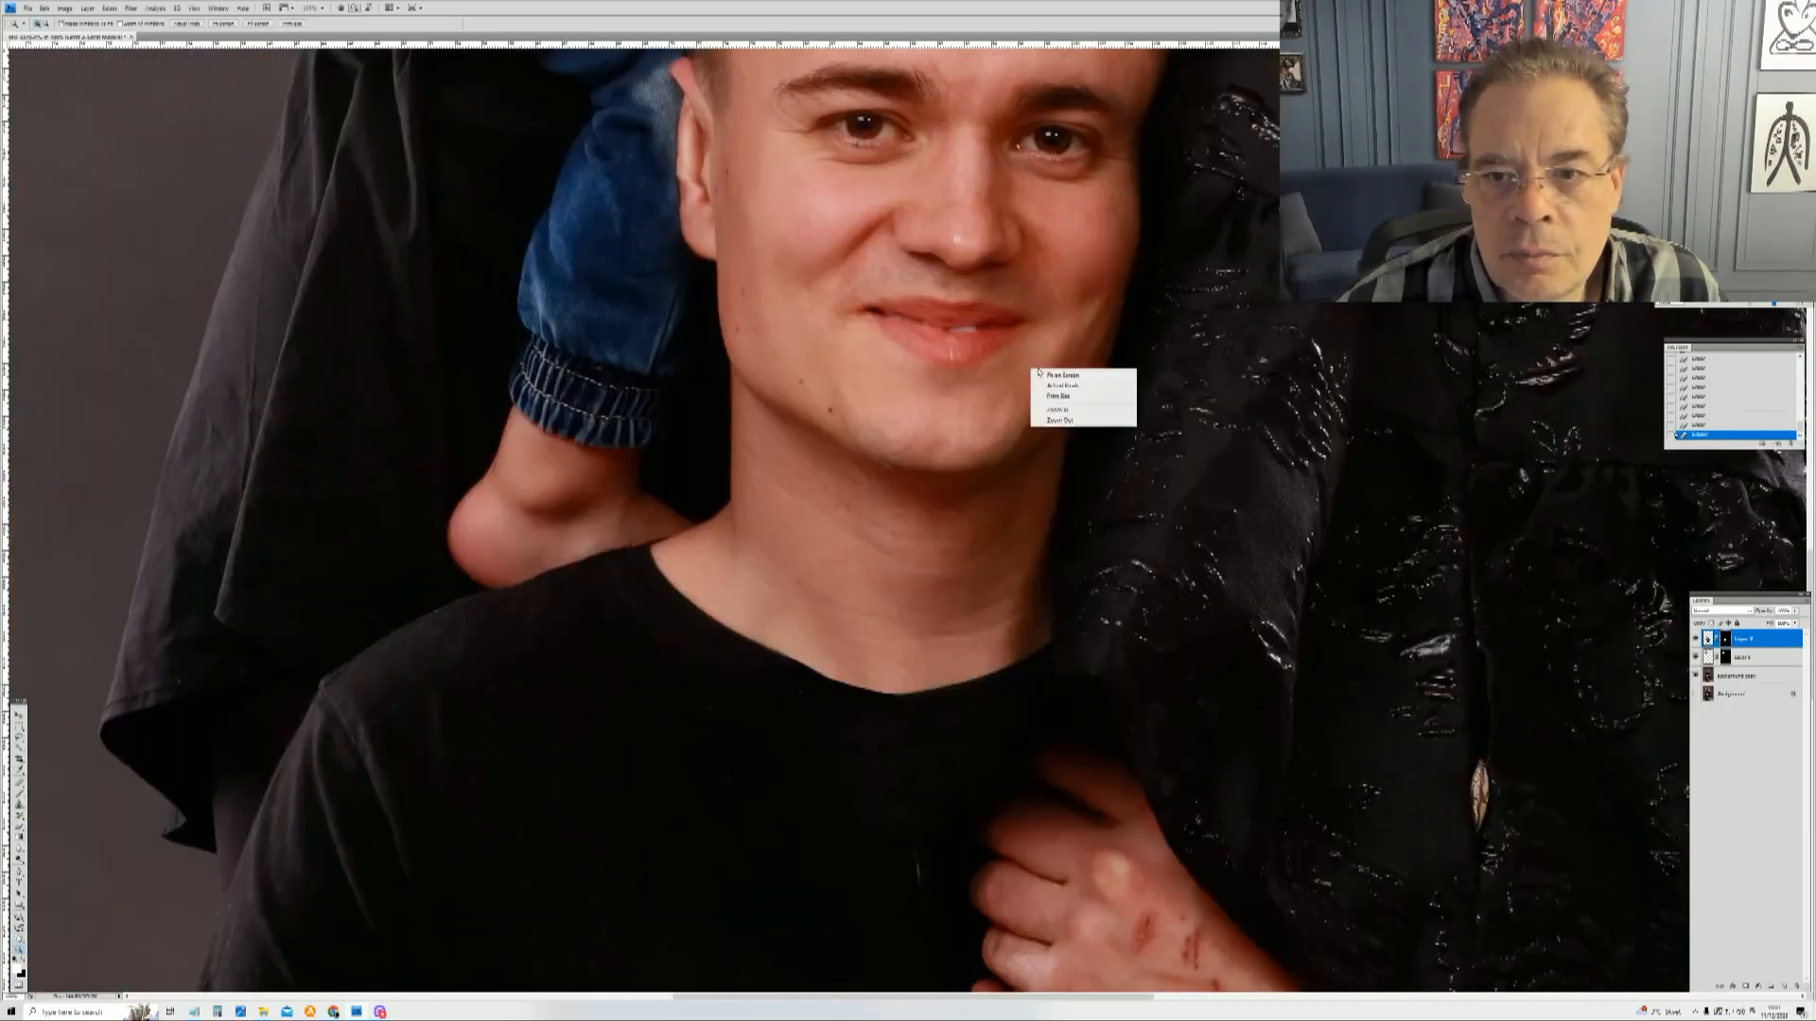
click(1052, 375)
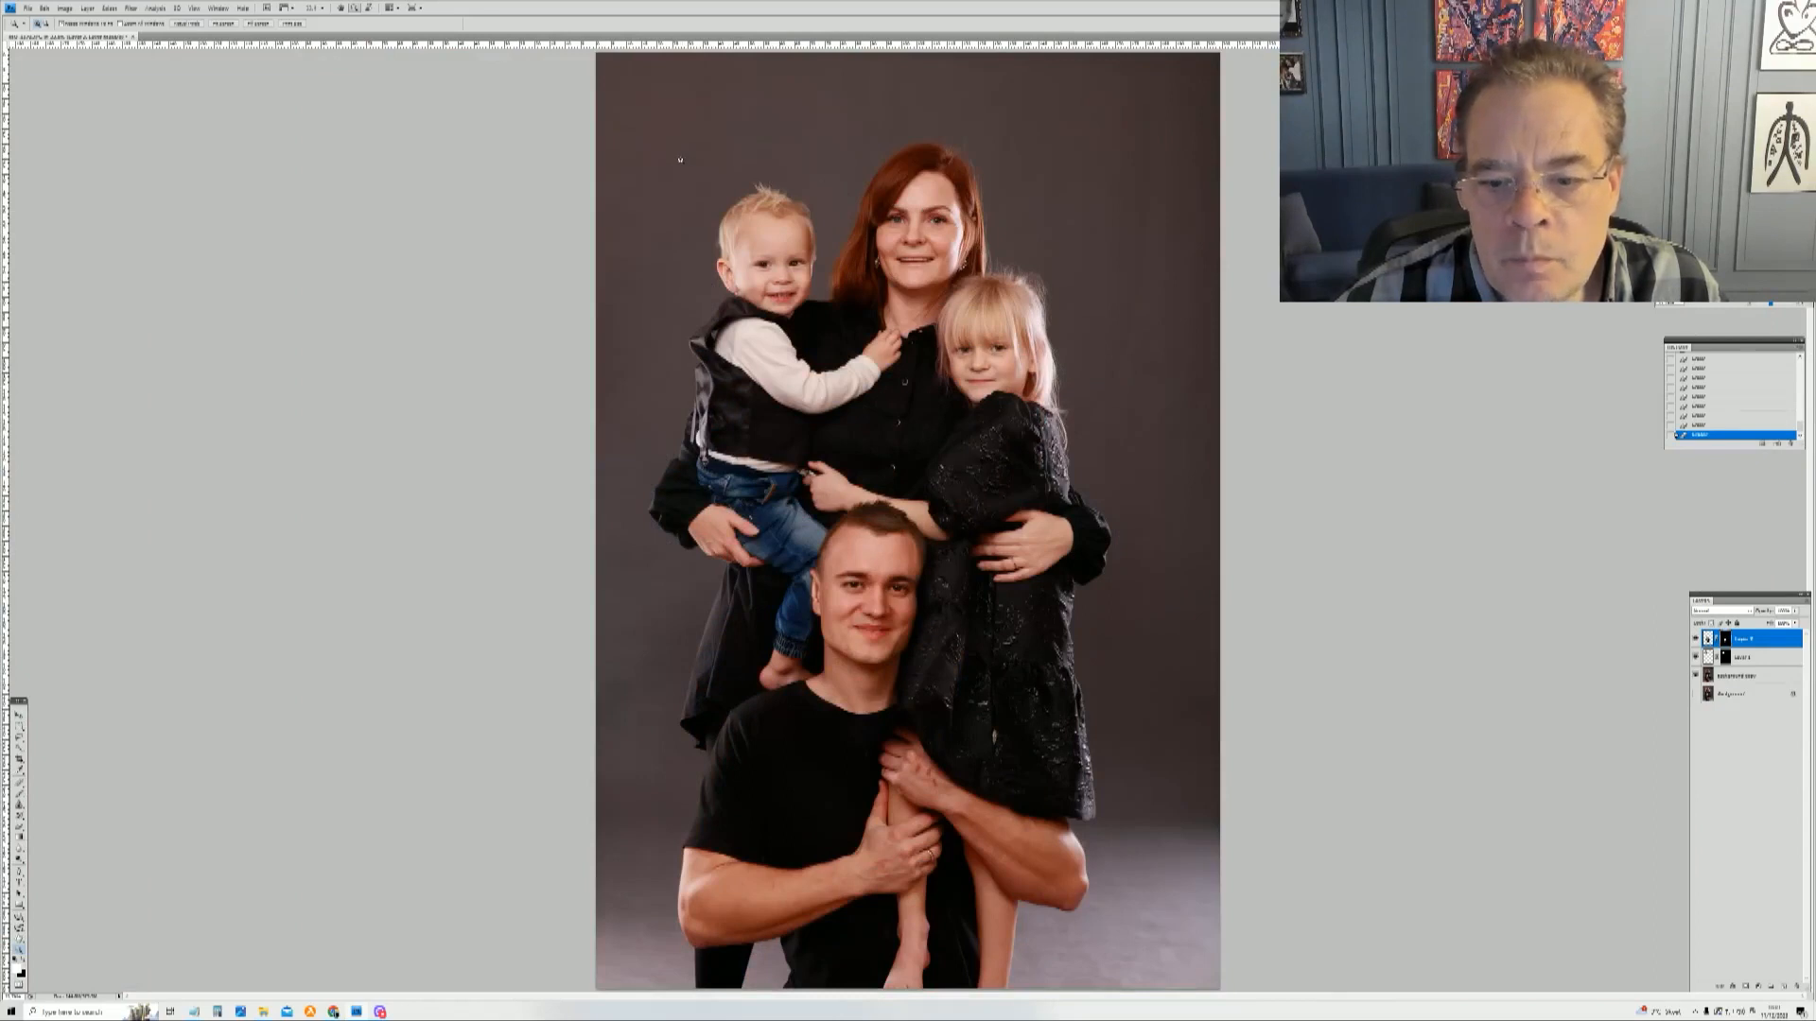
drag(666, 167, 1157, 842)
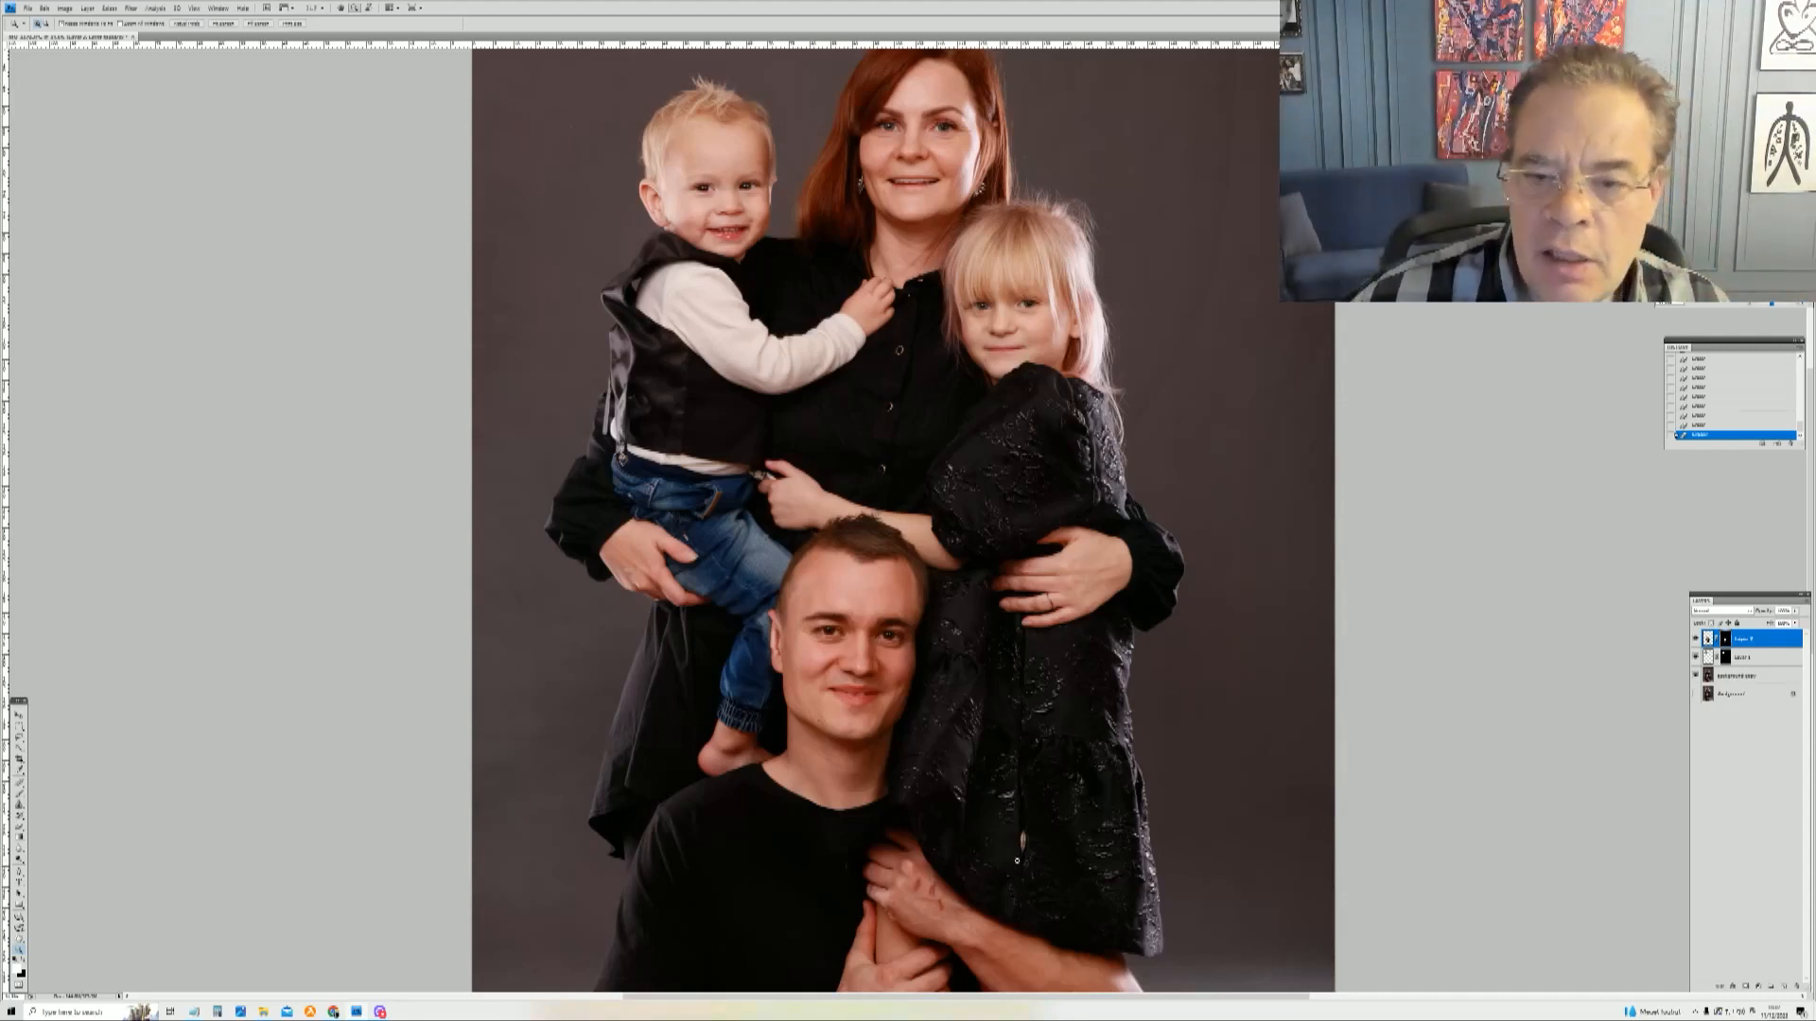
drag(840, 820, 1000, 983)
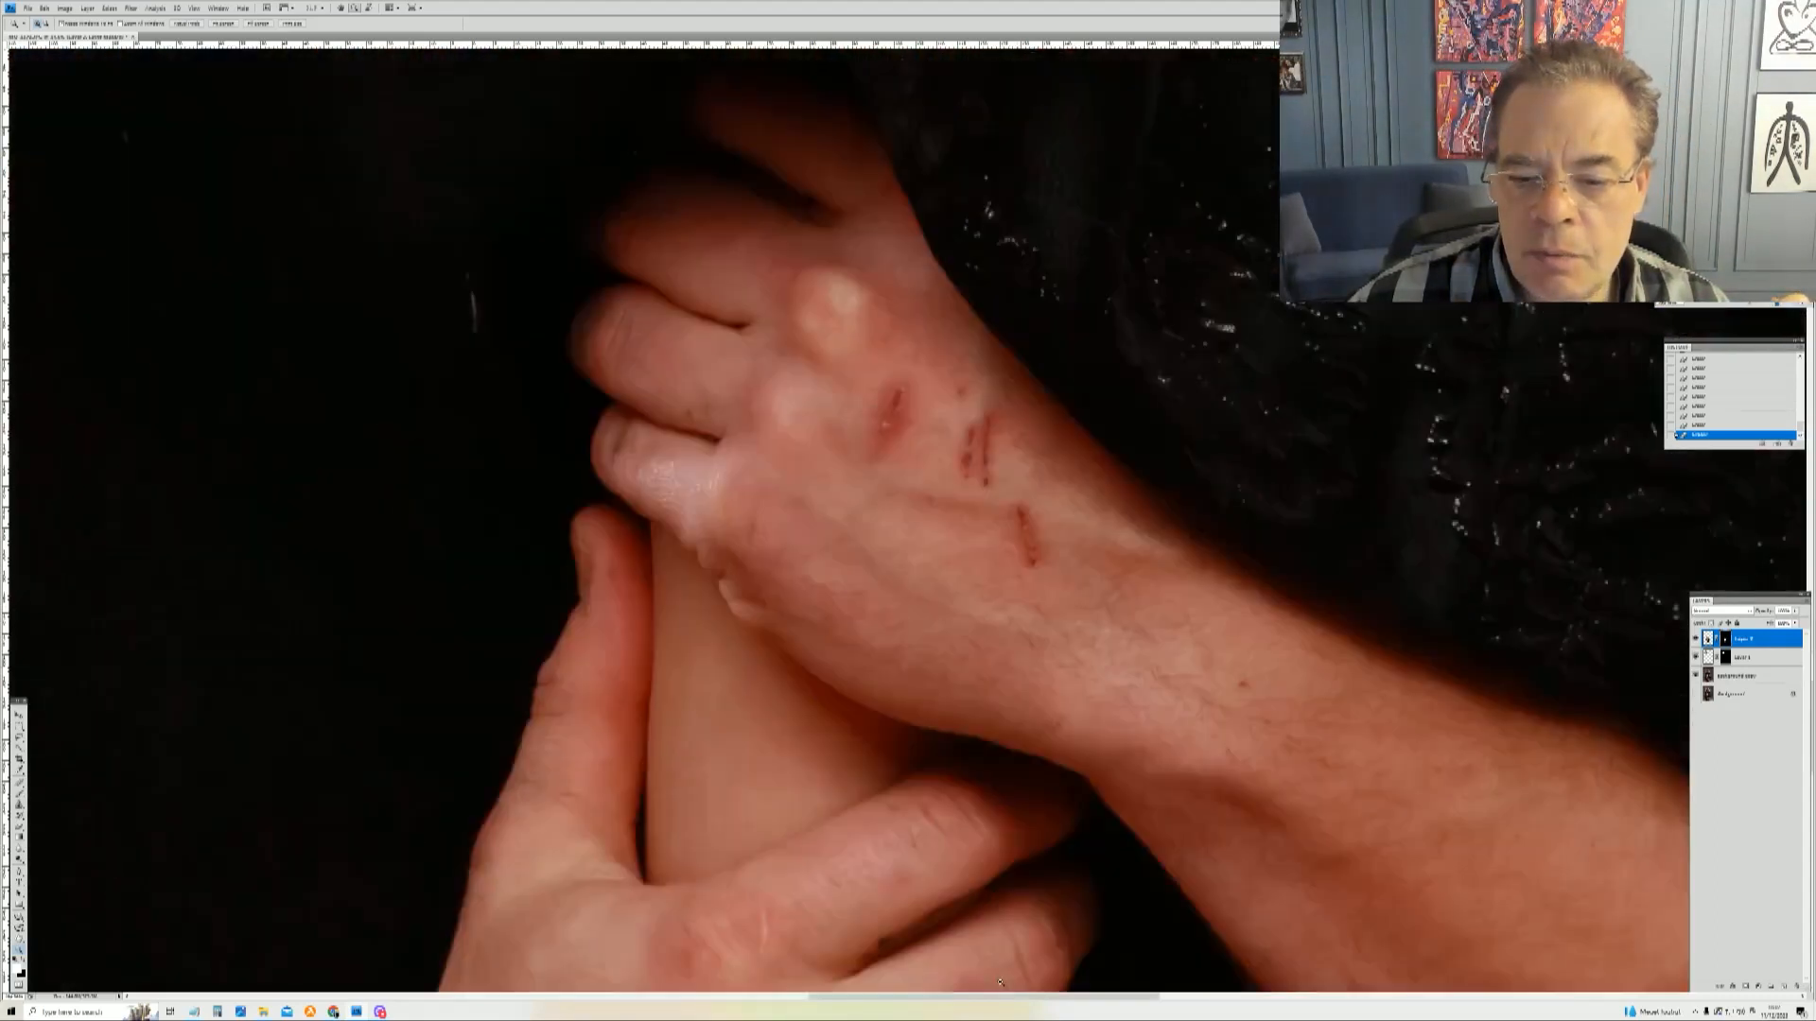
right_click(887, 320)
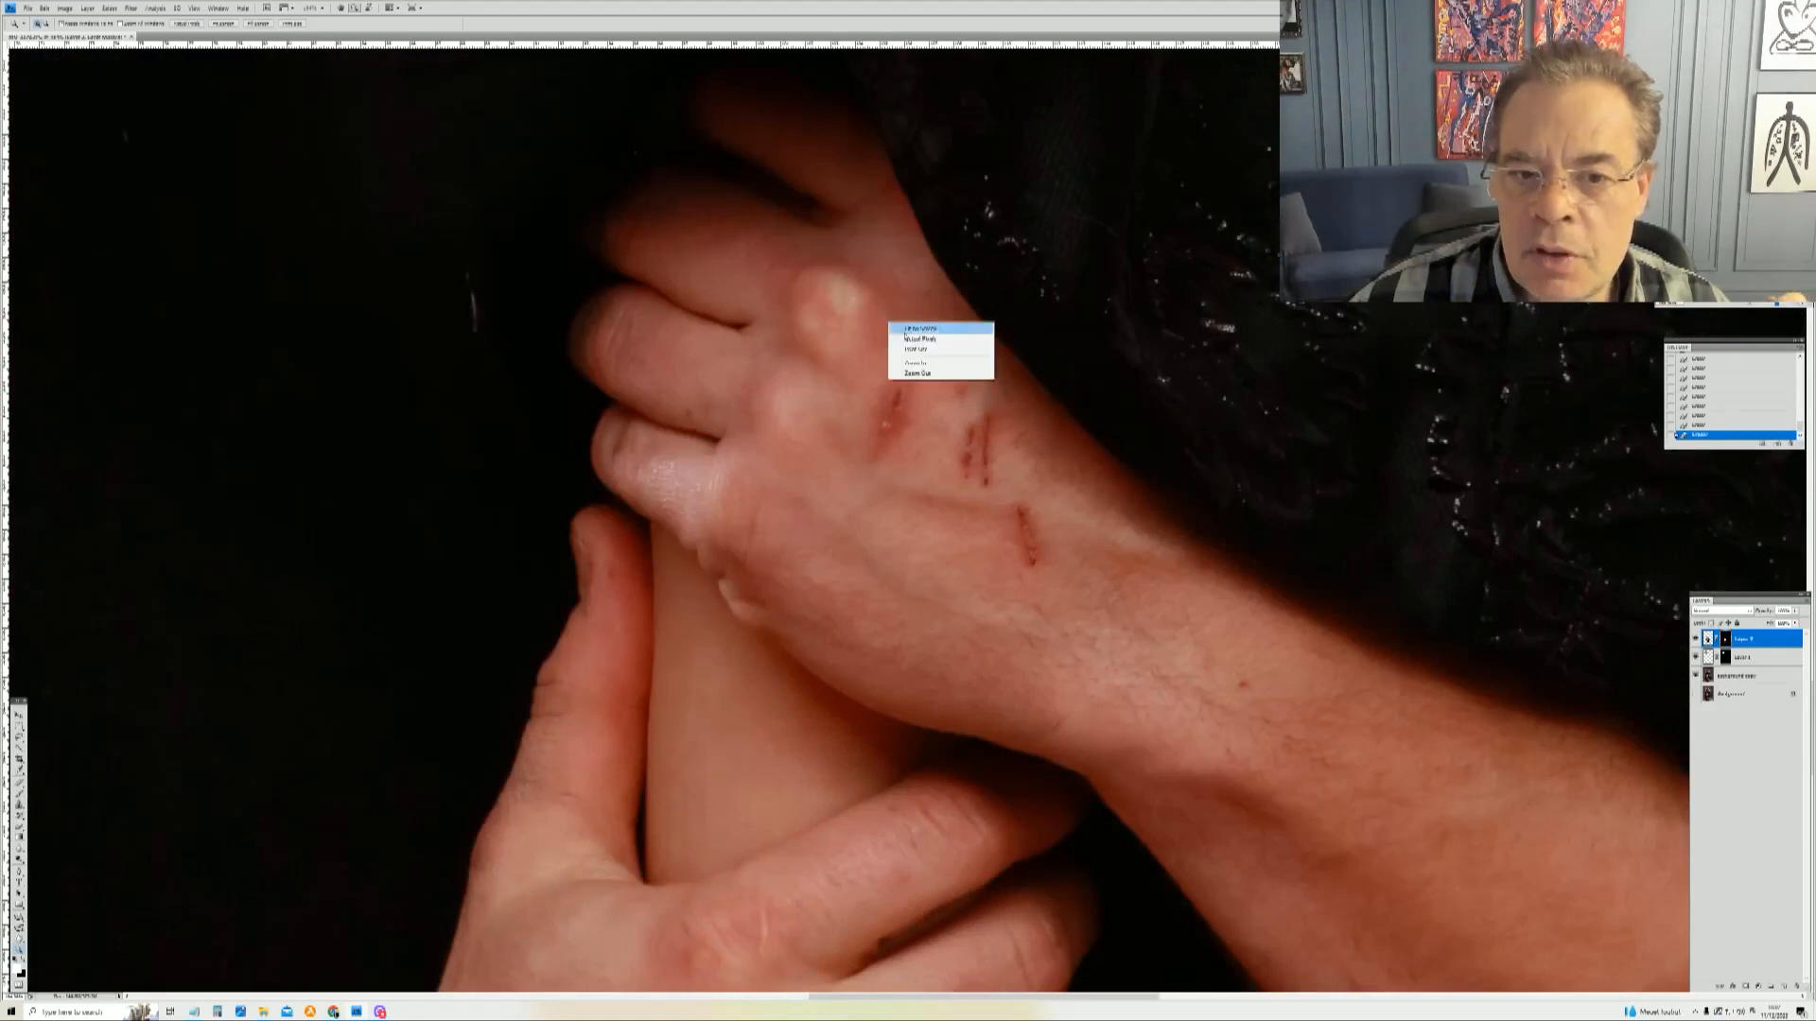
click(915, 336)
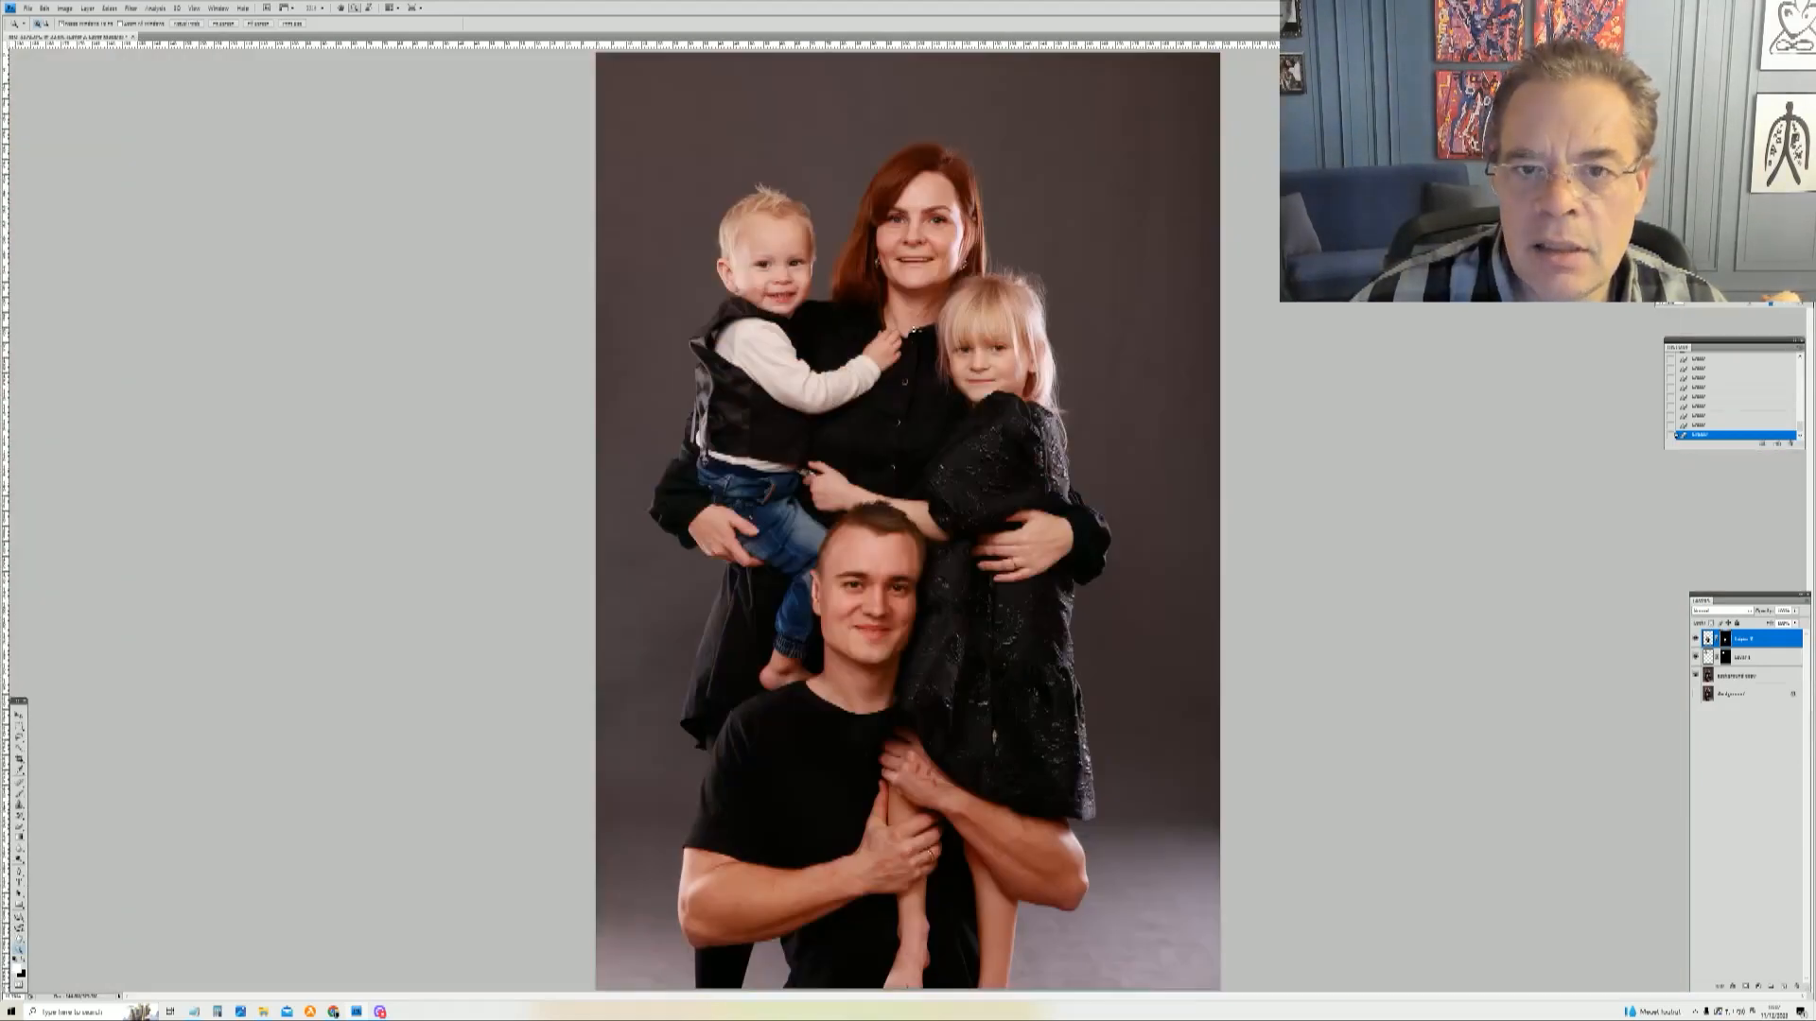
Step: Zoom in to inspect the boy's, the mother's and the girl's faces, fitting the image between views
drag(796, 354, 795, 355)
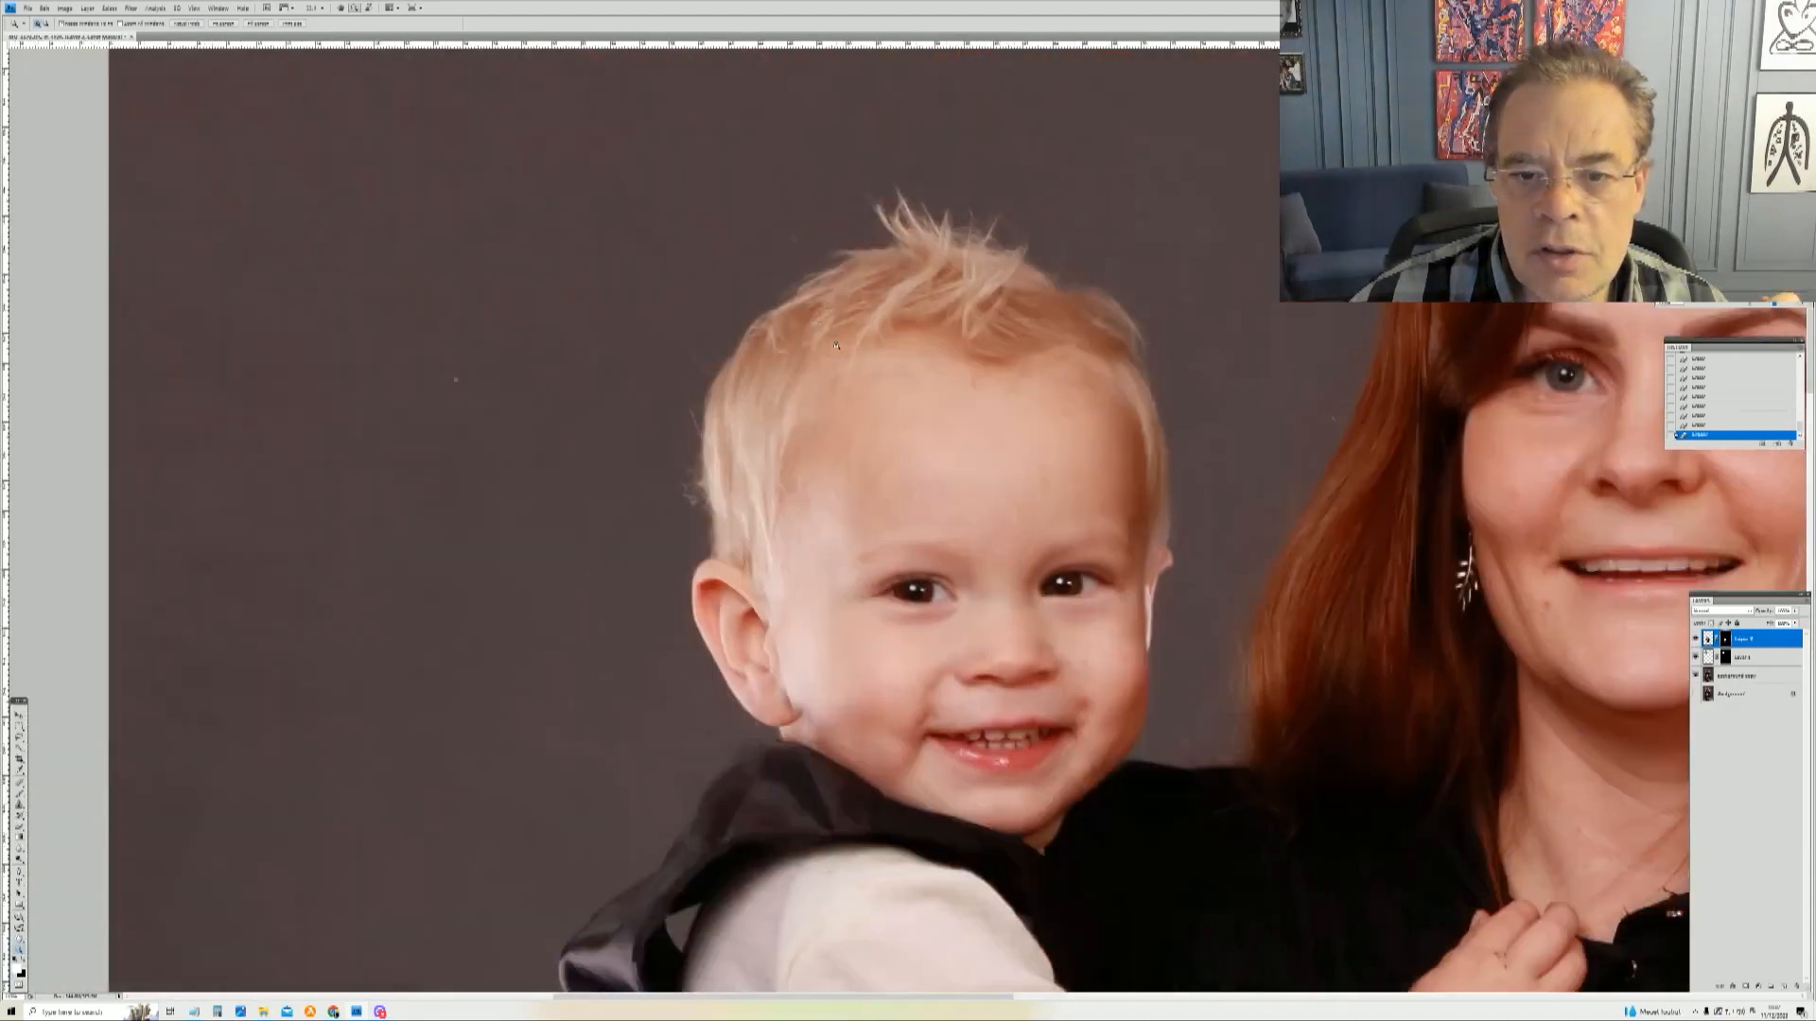
drag(850, 557, 1213, 895)
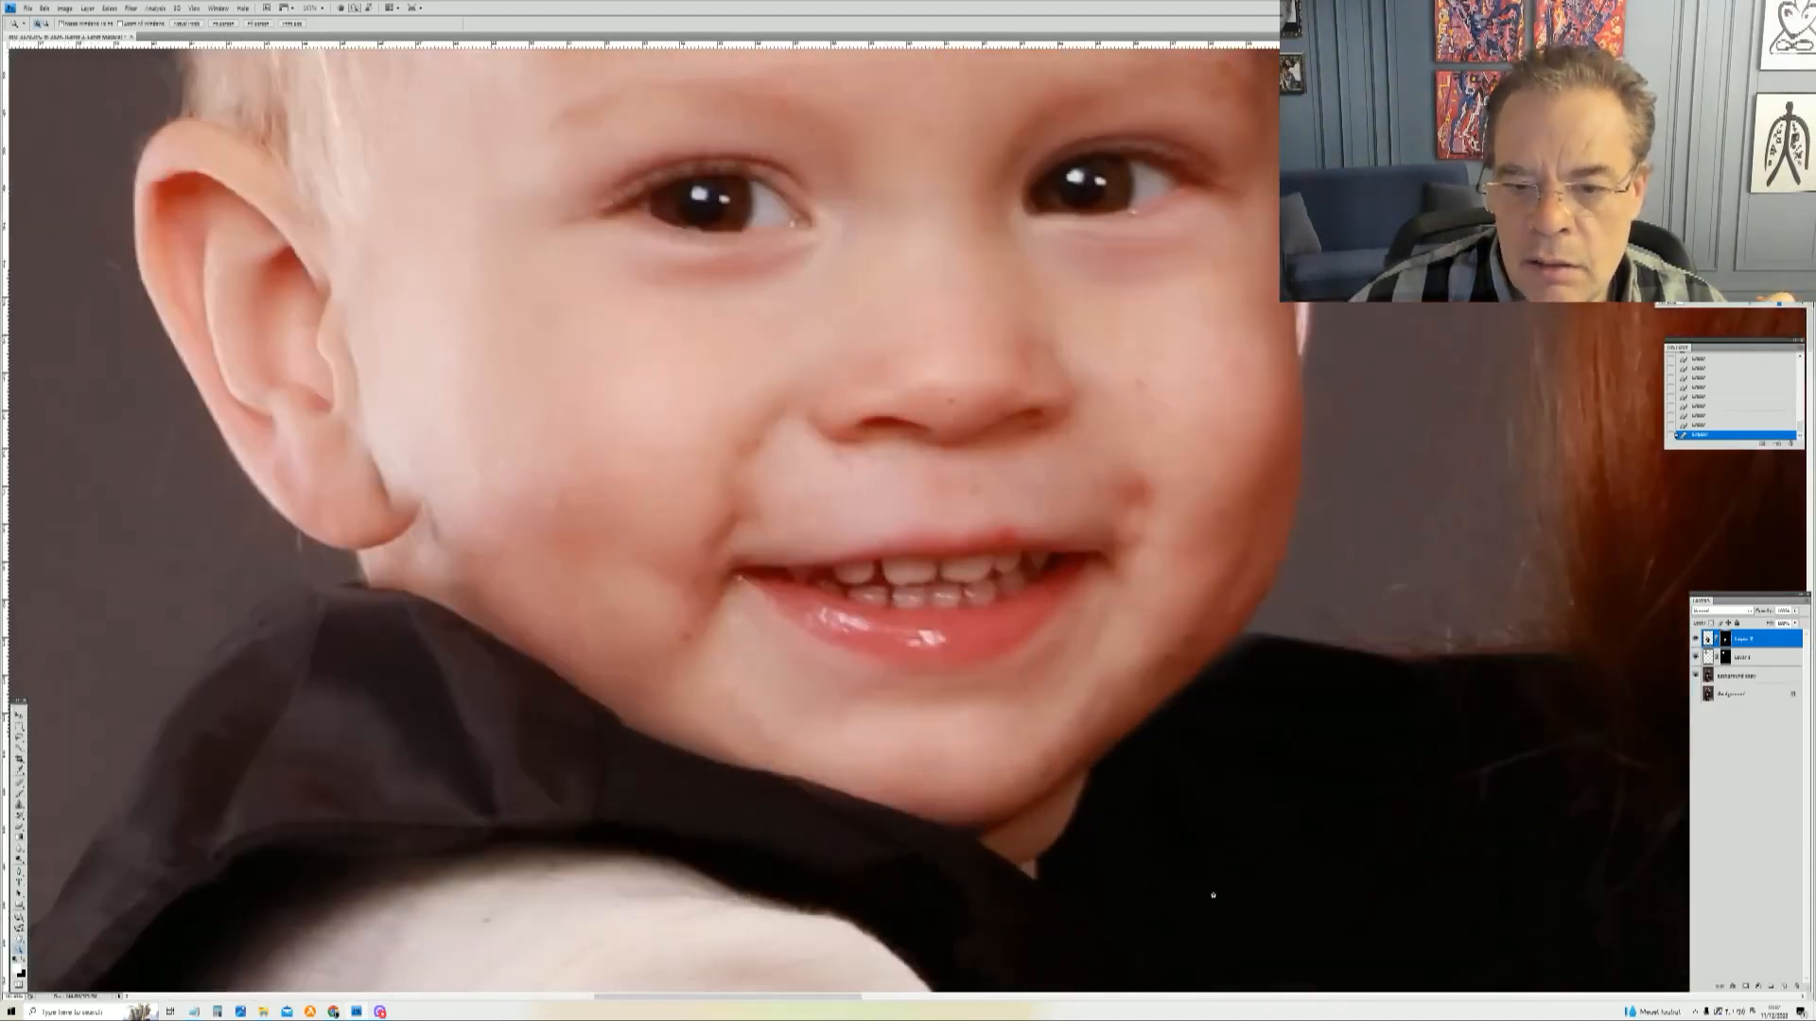
right_click(1189, 560)
click(1211, 565)
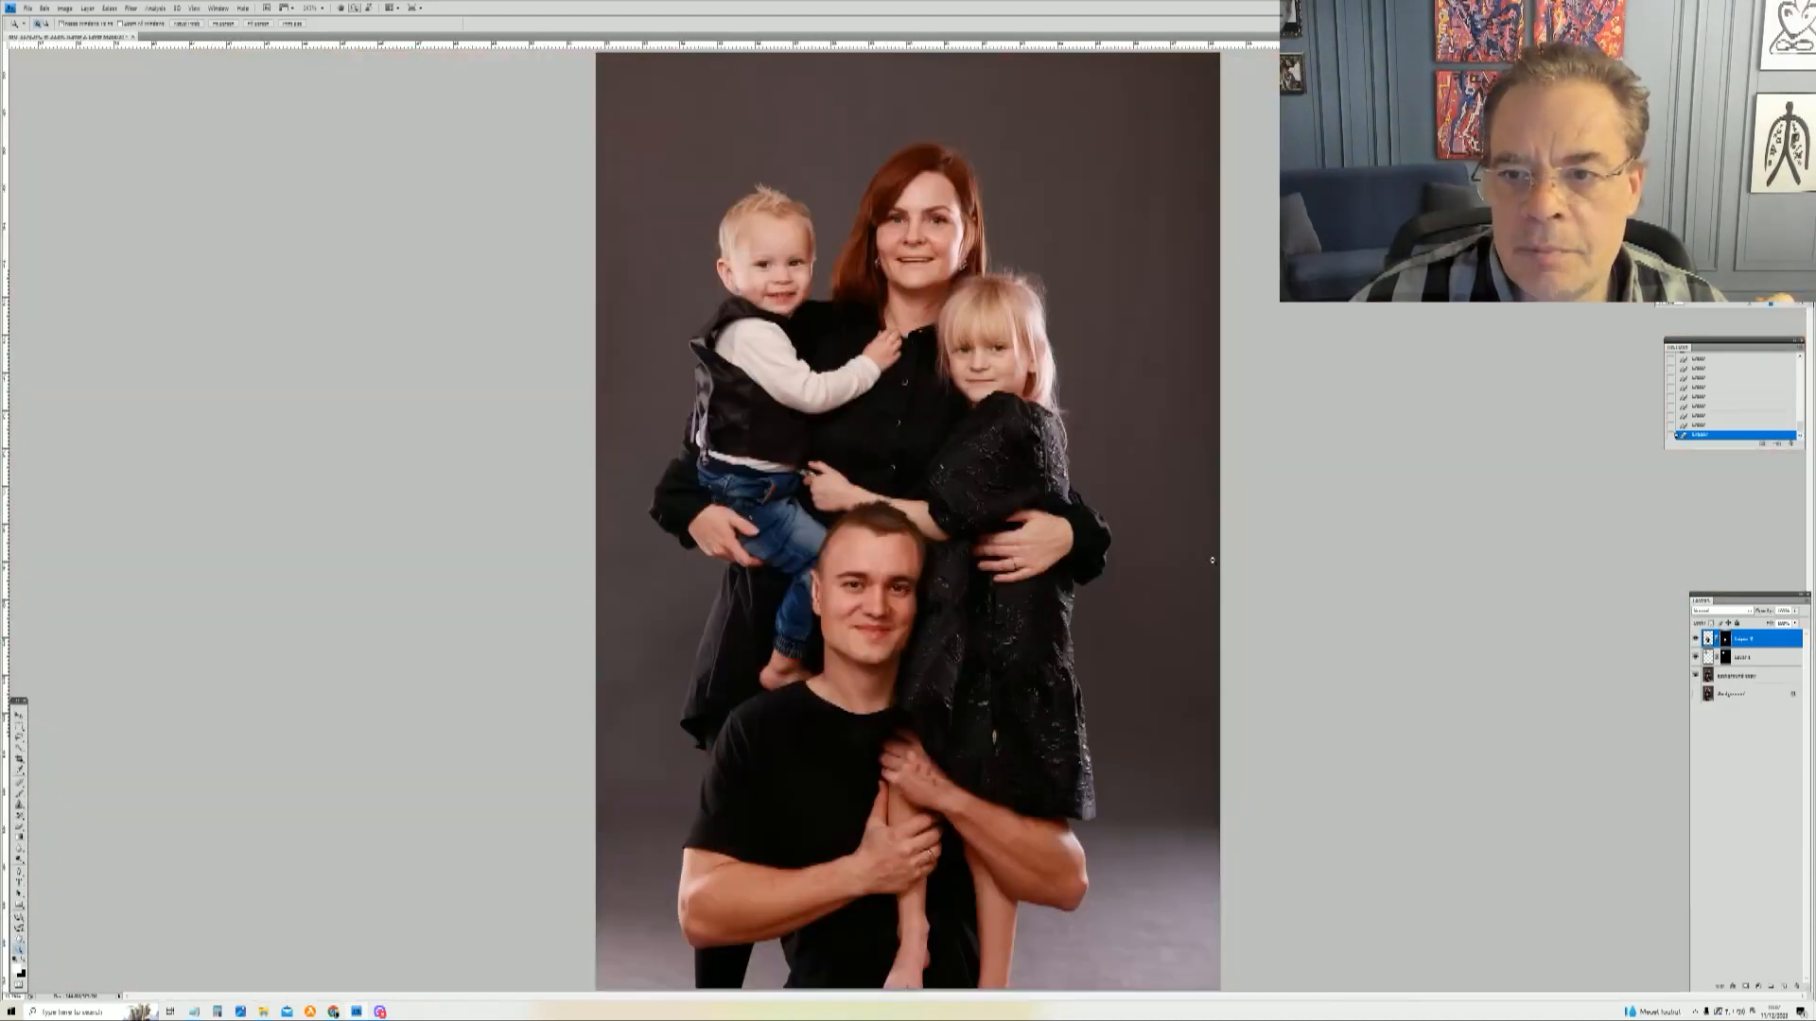
drag(1012, 272, 1030, 337)
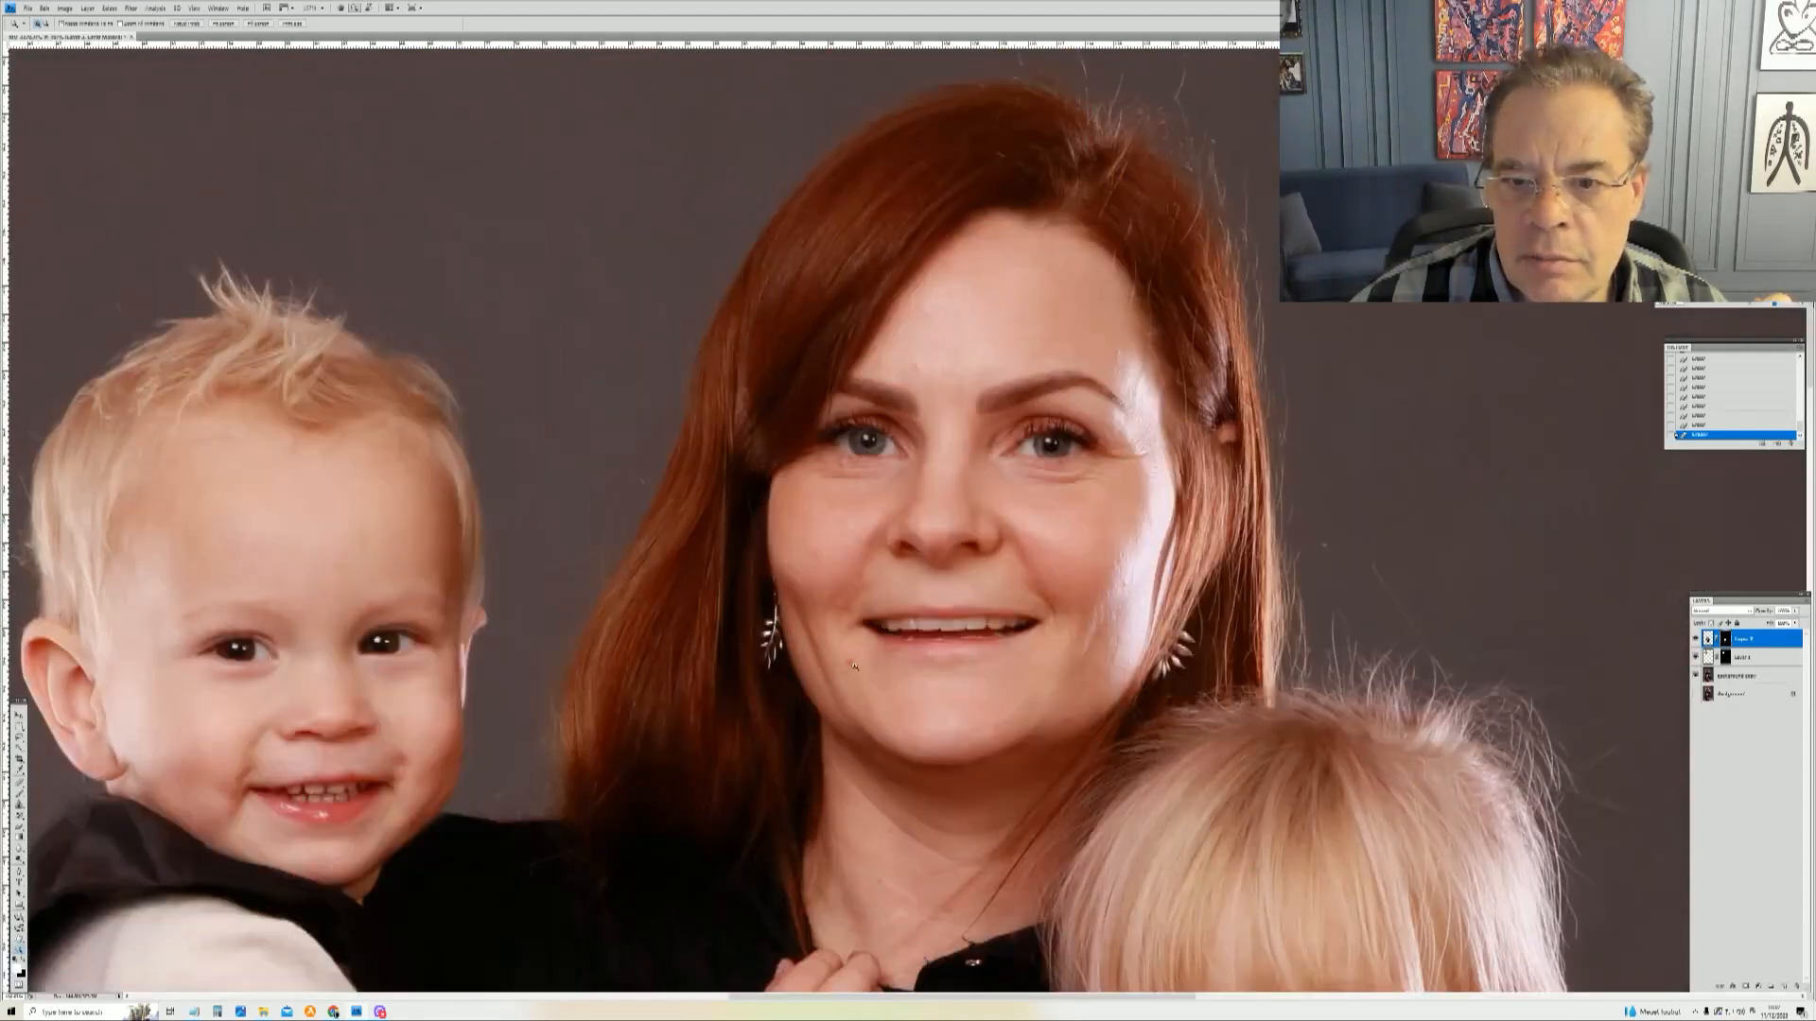
right_click(1020, 310)
click(1045, 314)
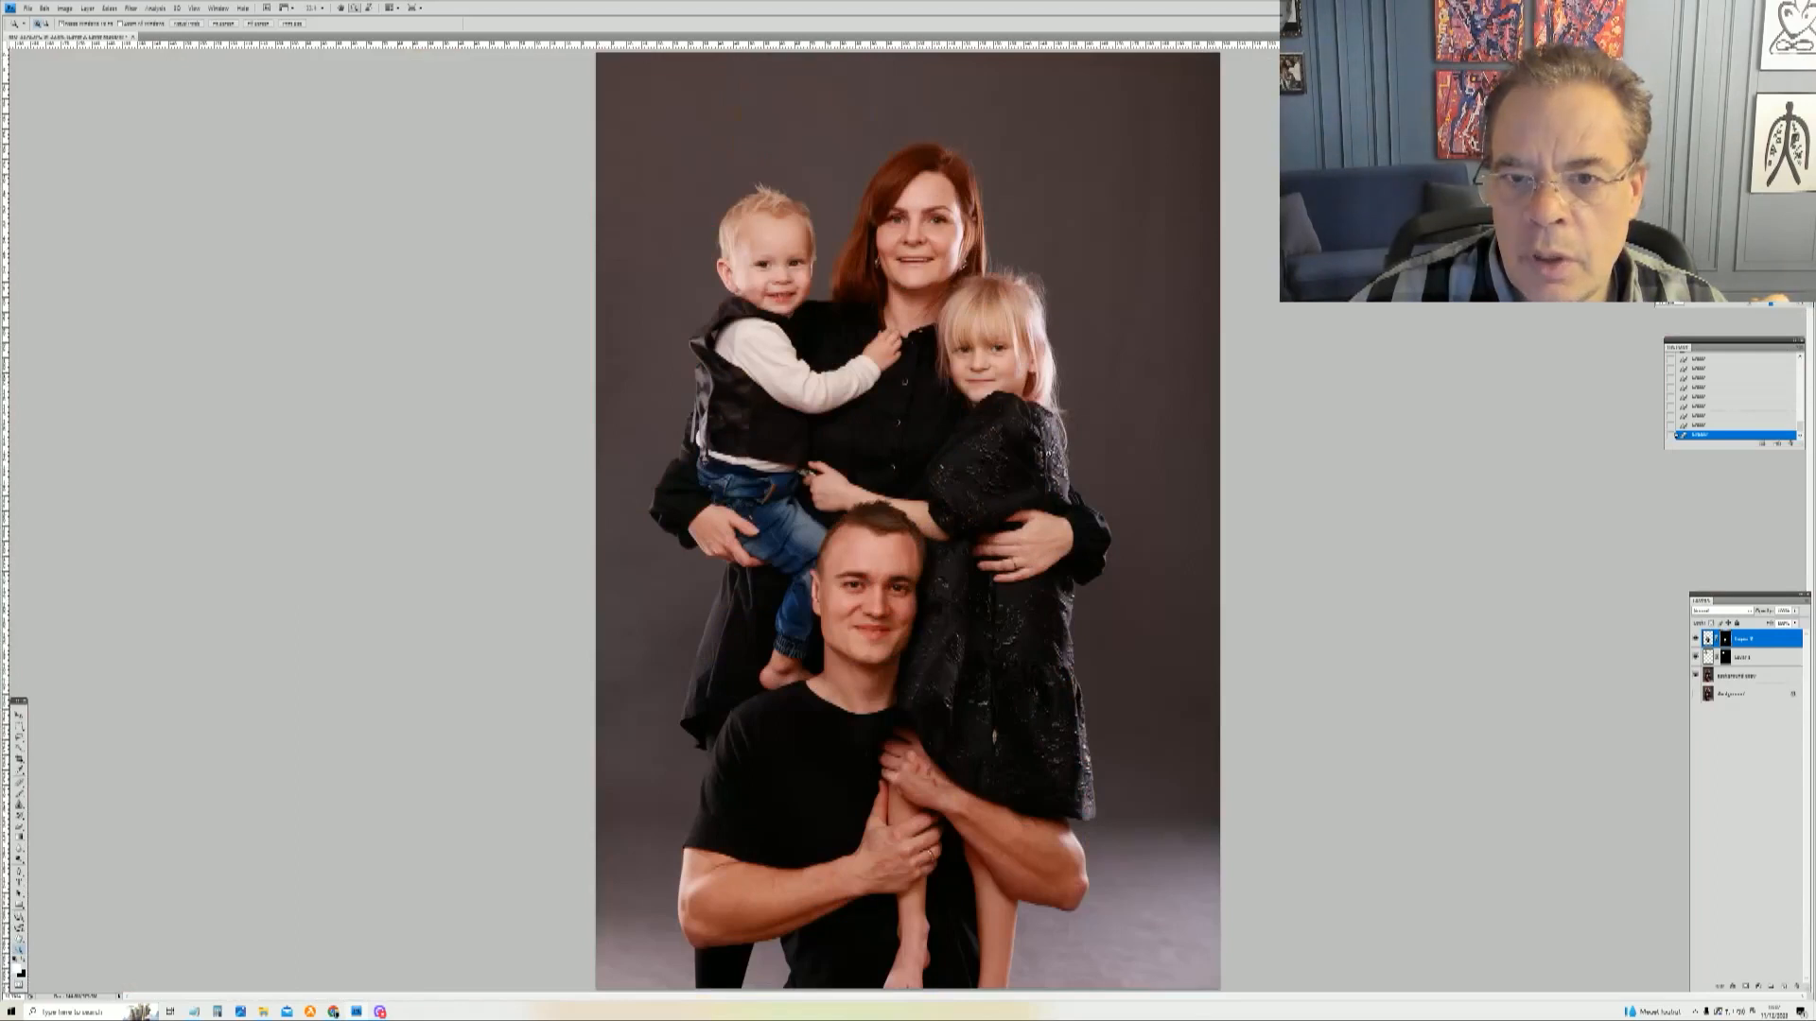
drag(959, 305, 1040, 428)
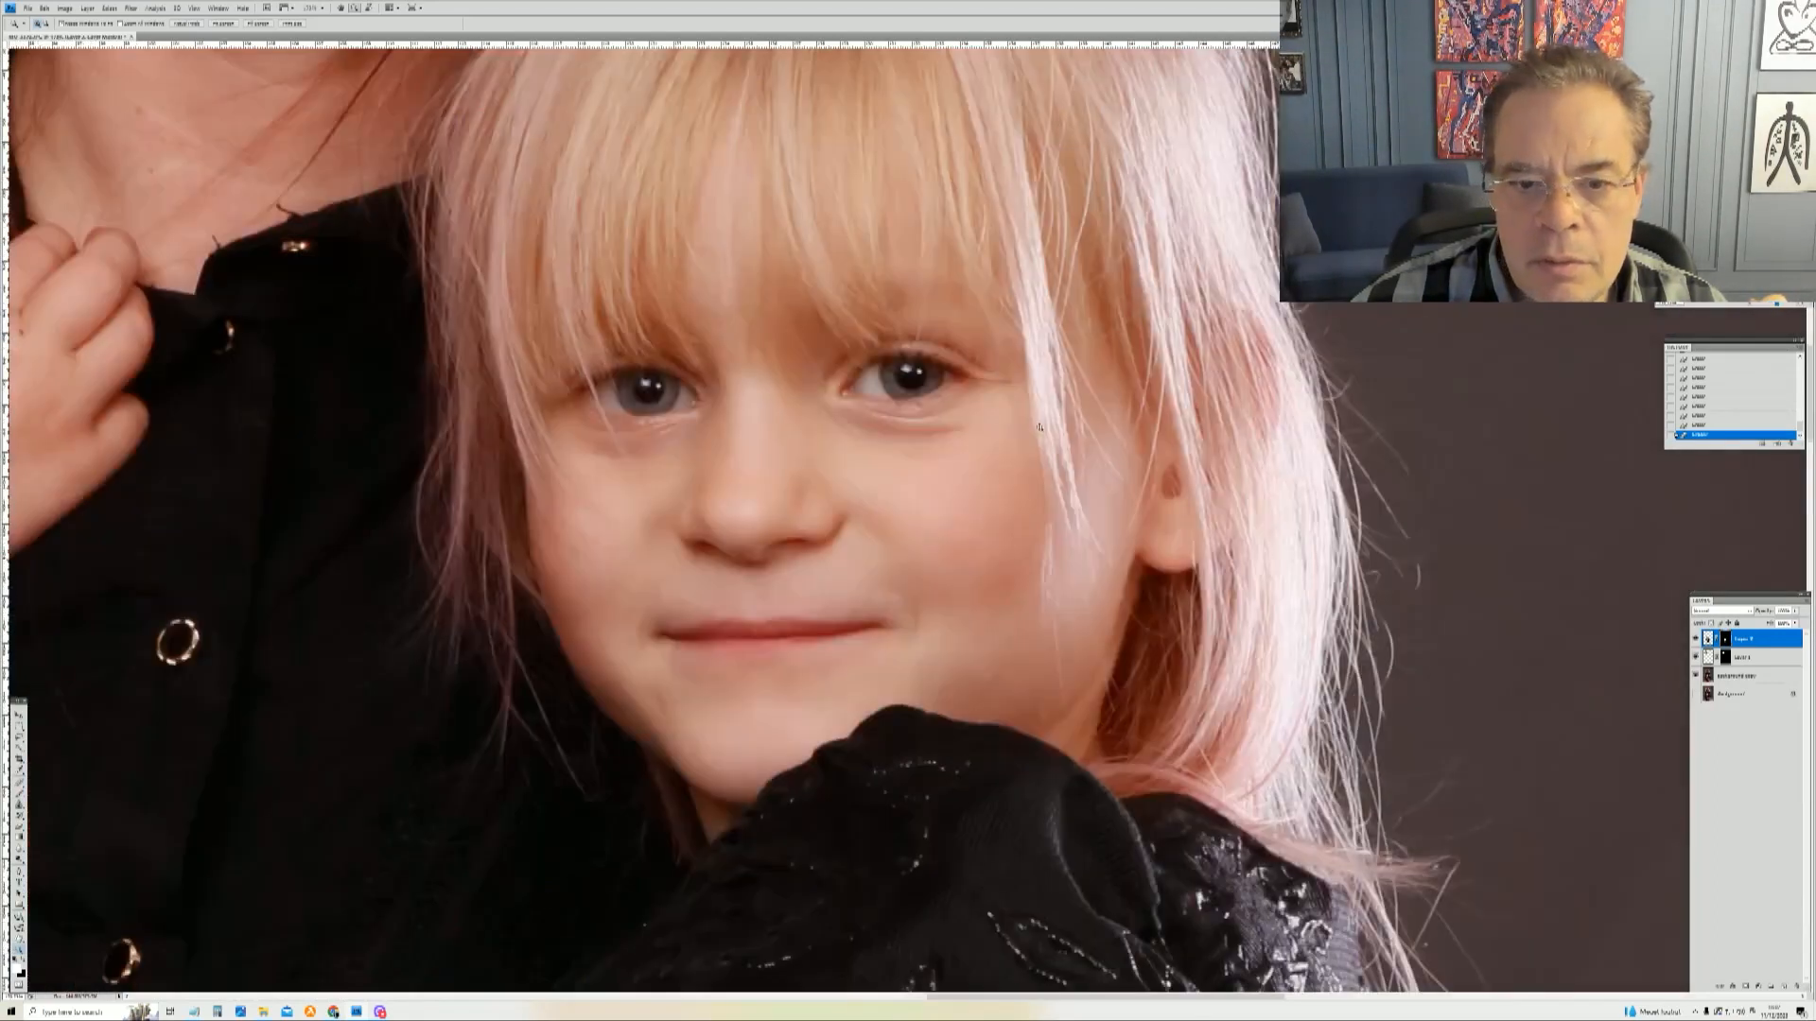
right_click(979, 364)
click(997, 369)
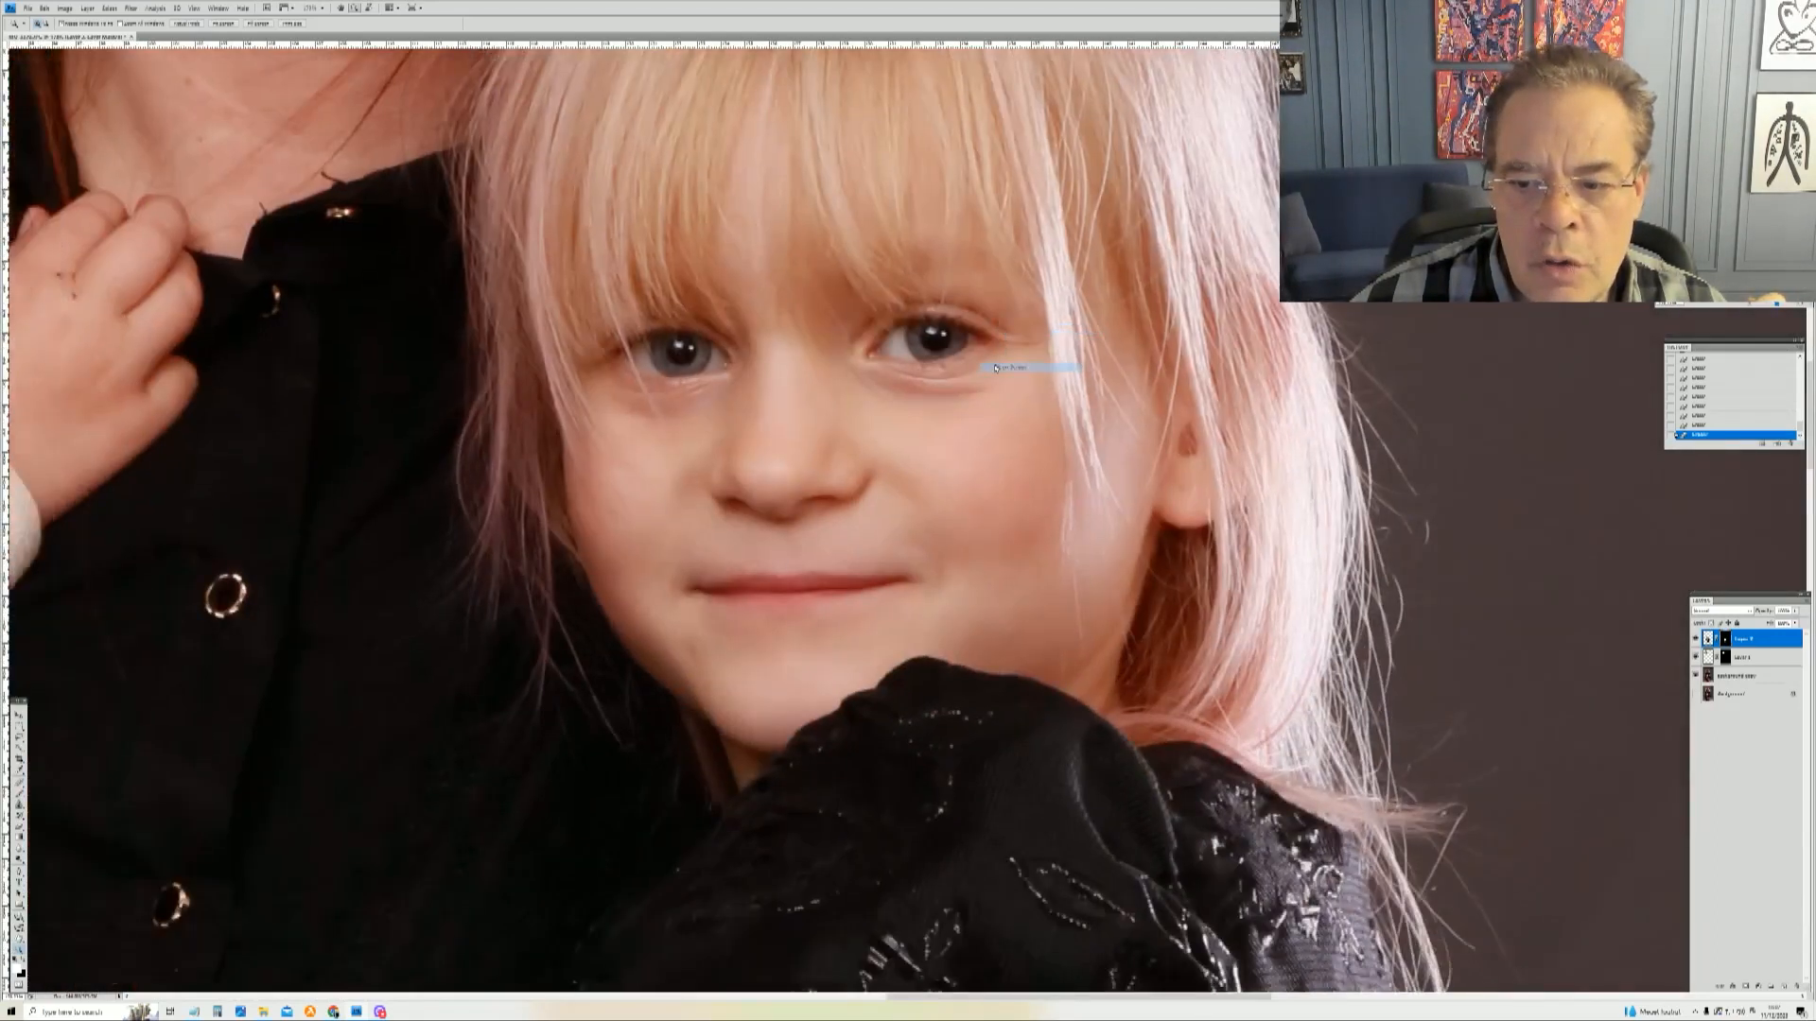
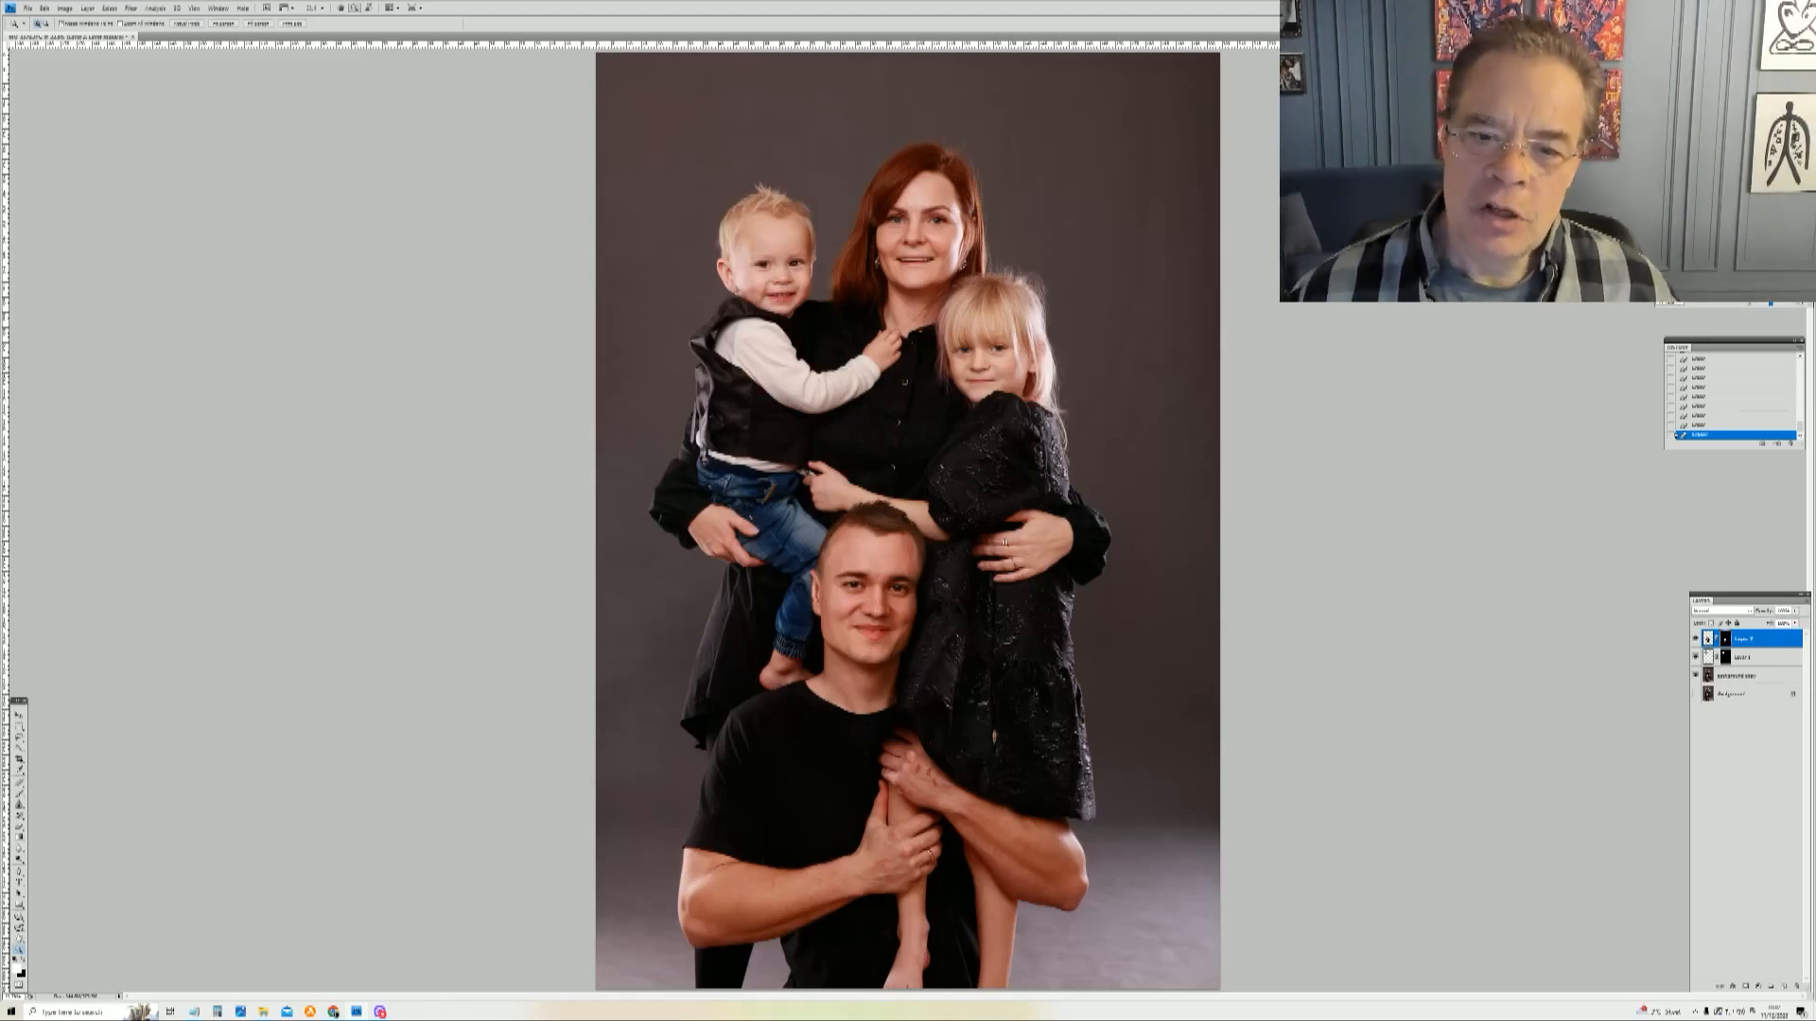
Step: Zoom in on the boy's face and toggle his replacement head layer to compare it with the original, then fit the image on screen
drag(654, 152, 842, 368)
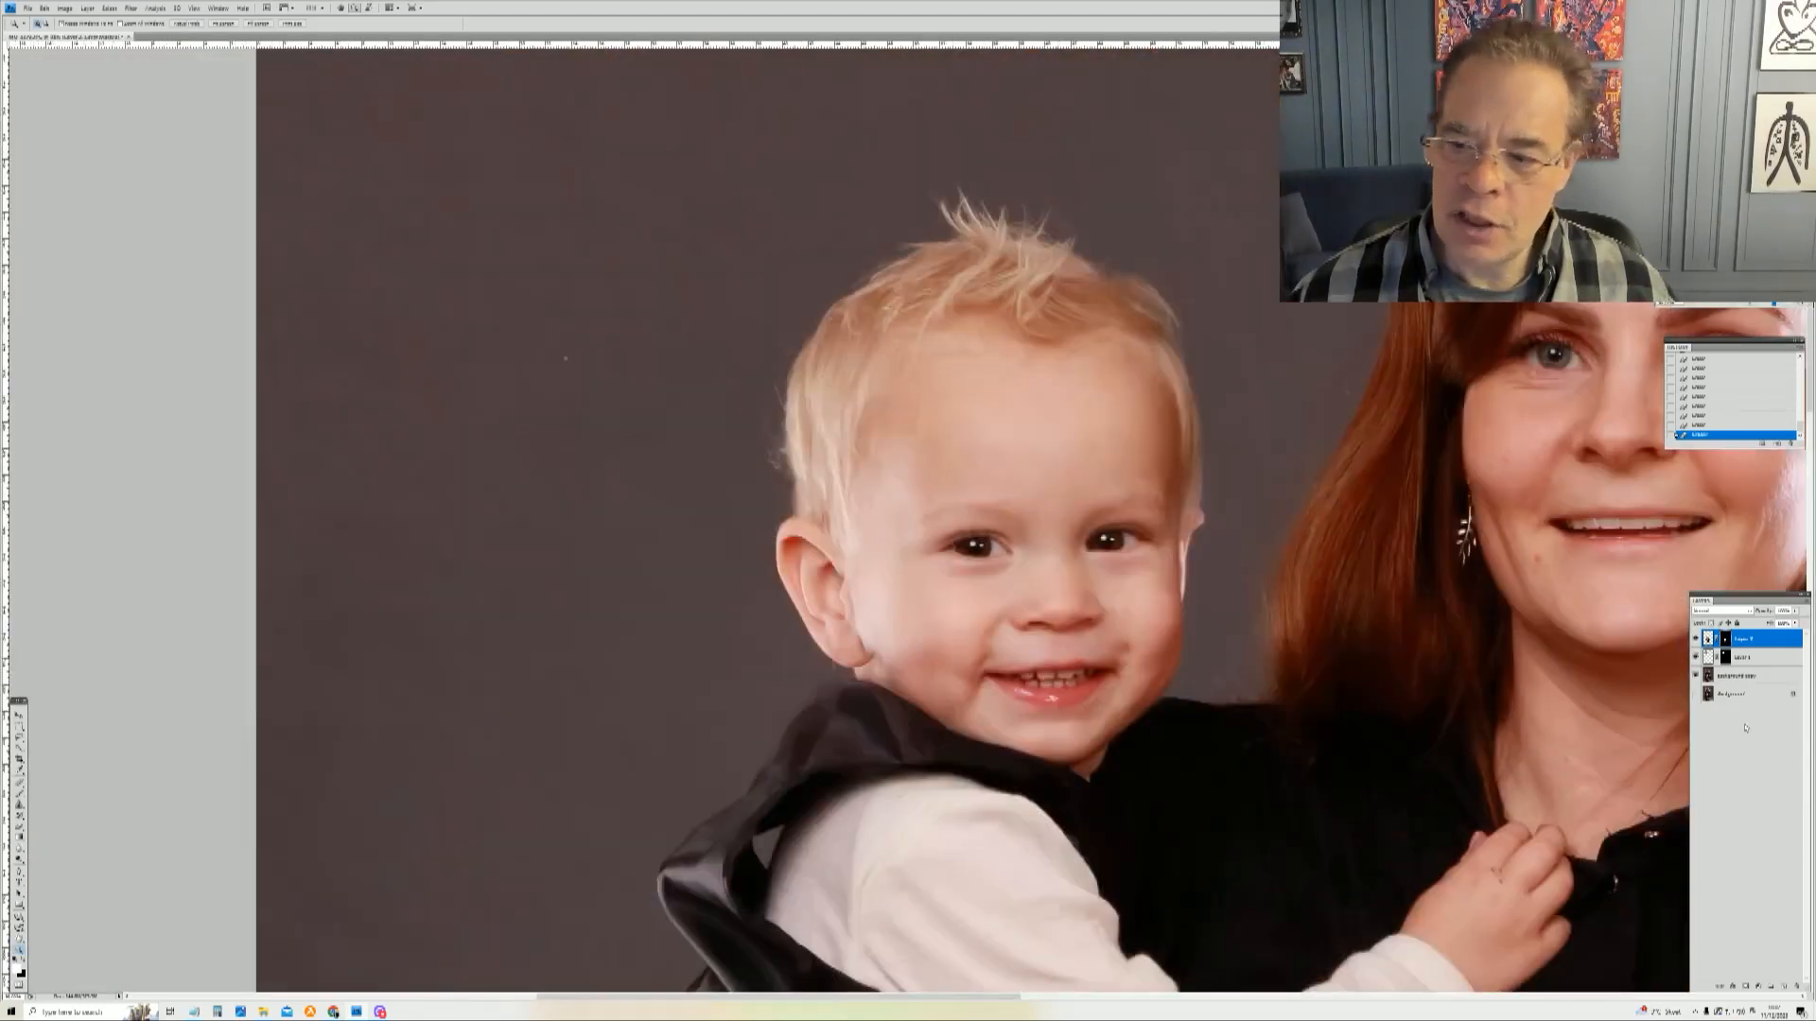
click(1696, 656)
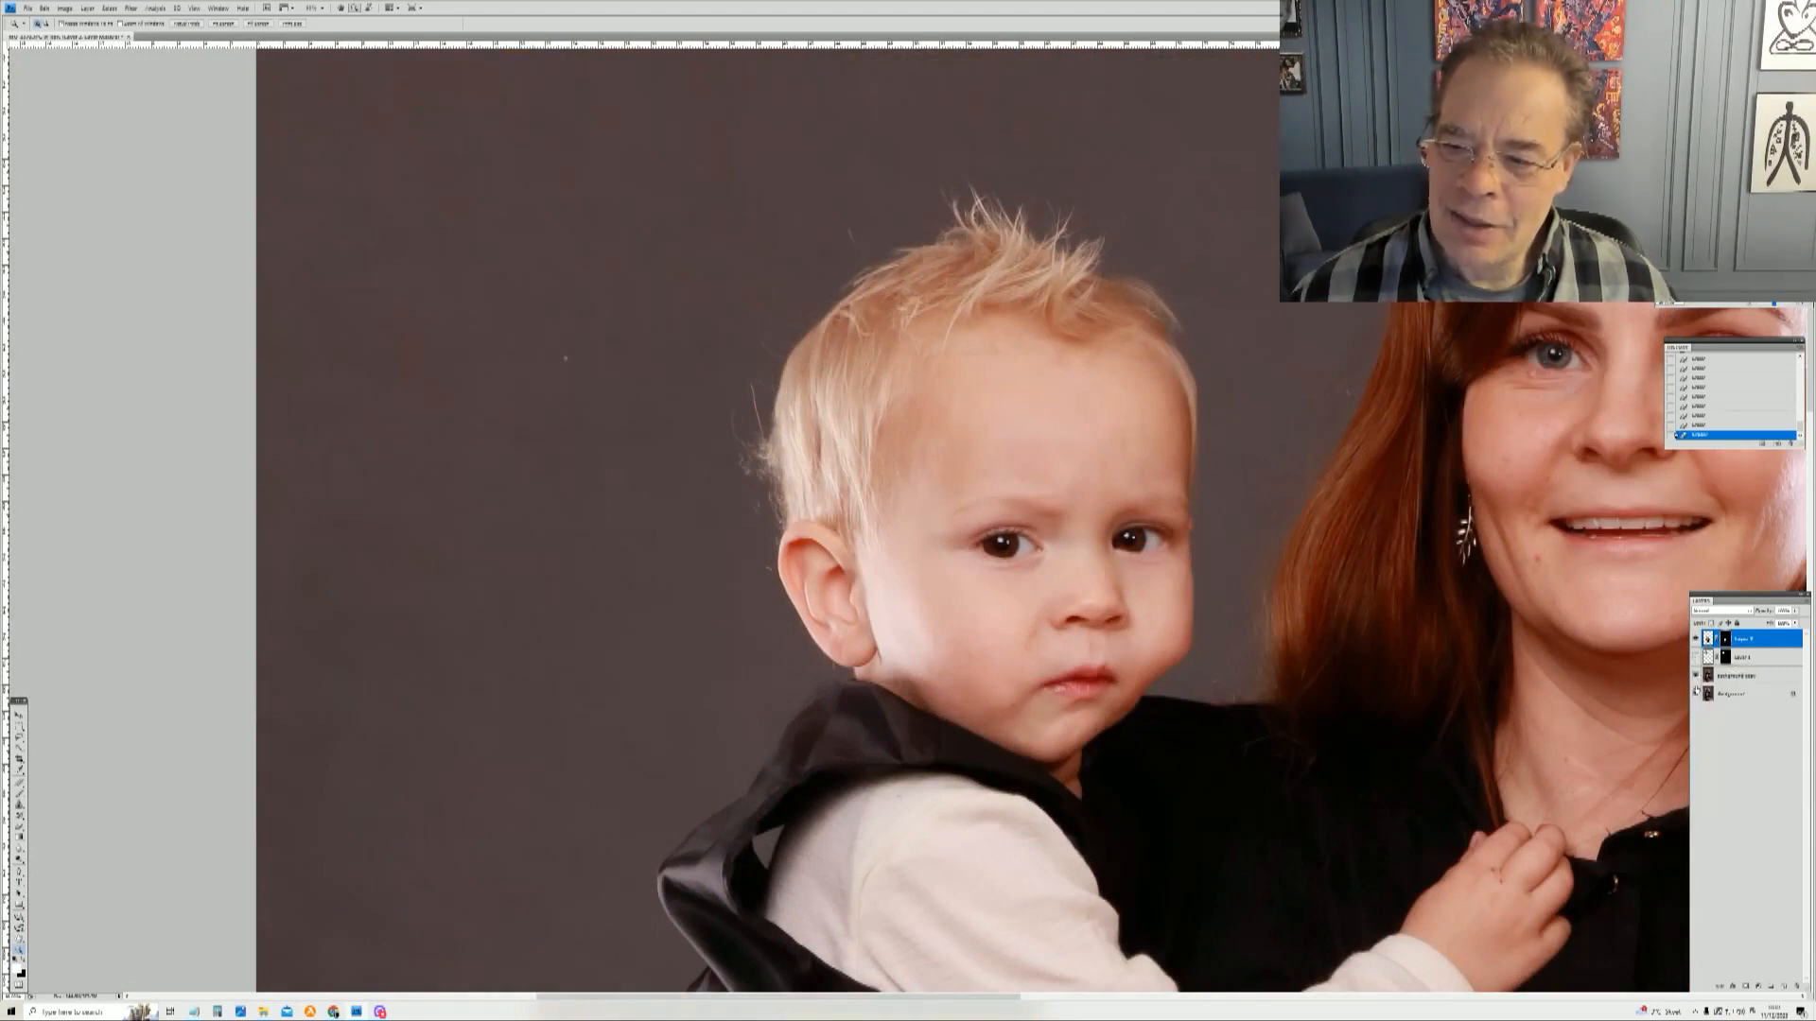
click(1696, 677)
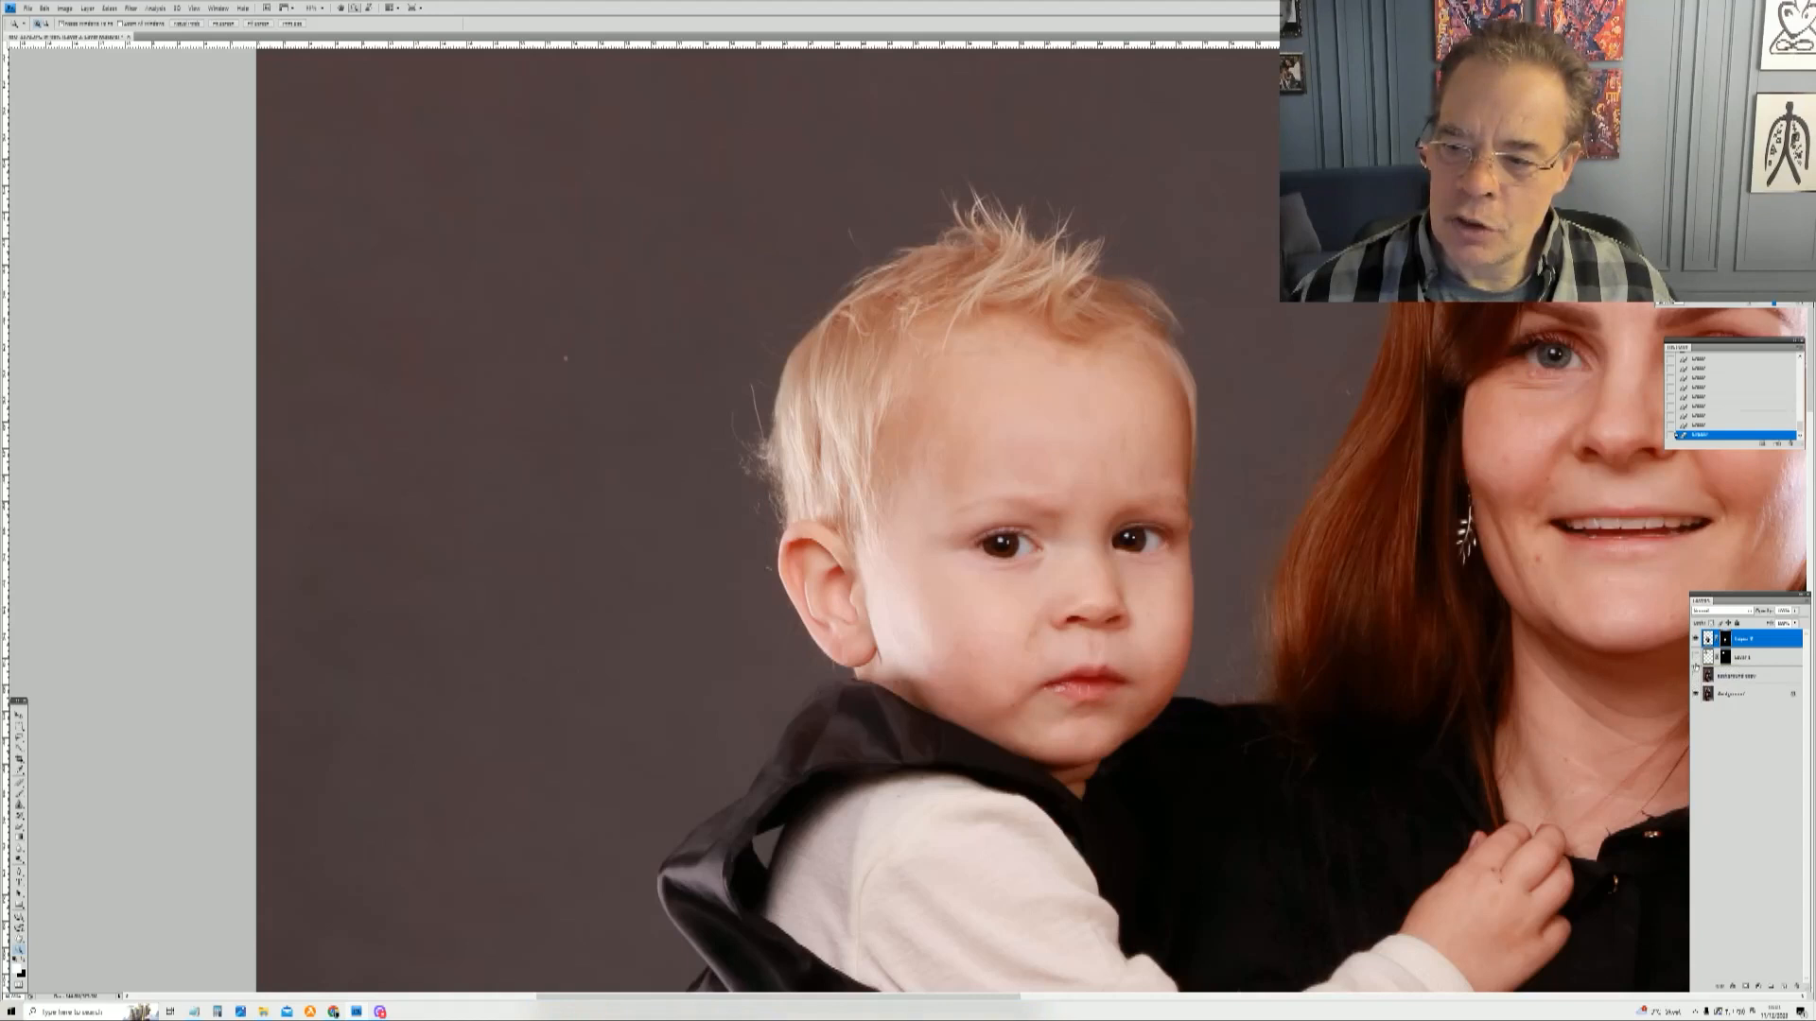
click(1696, 658)
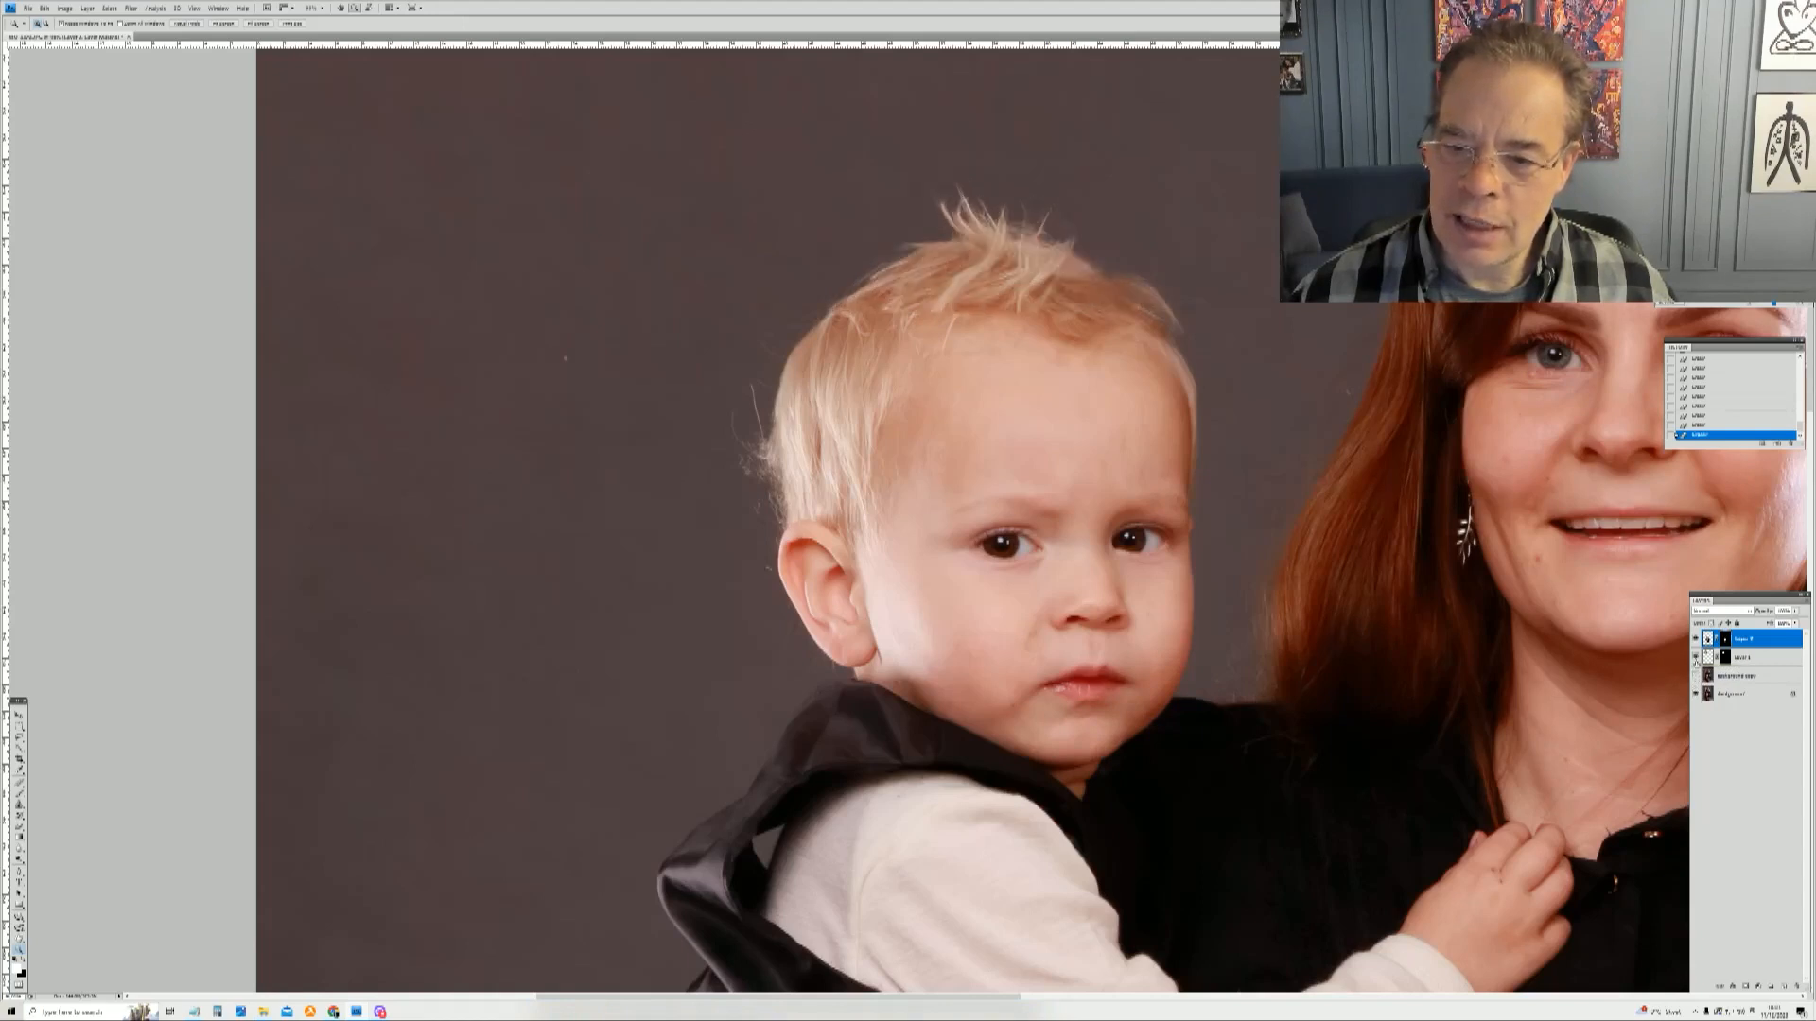
click(1696, 657)
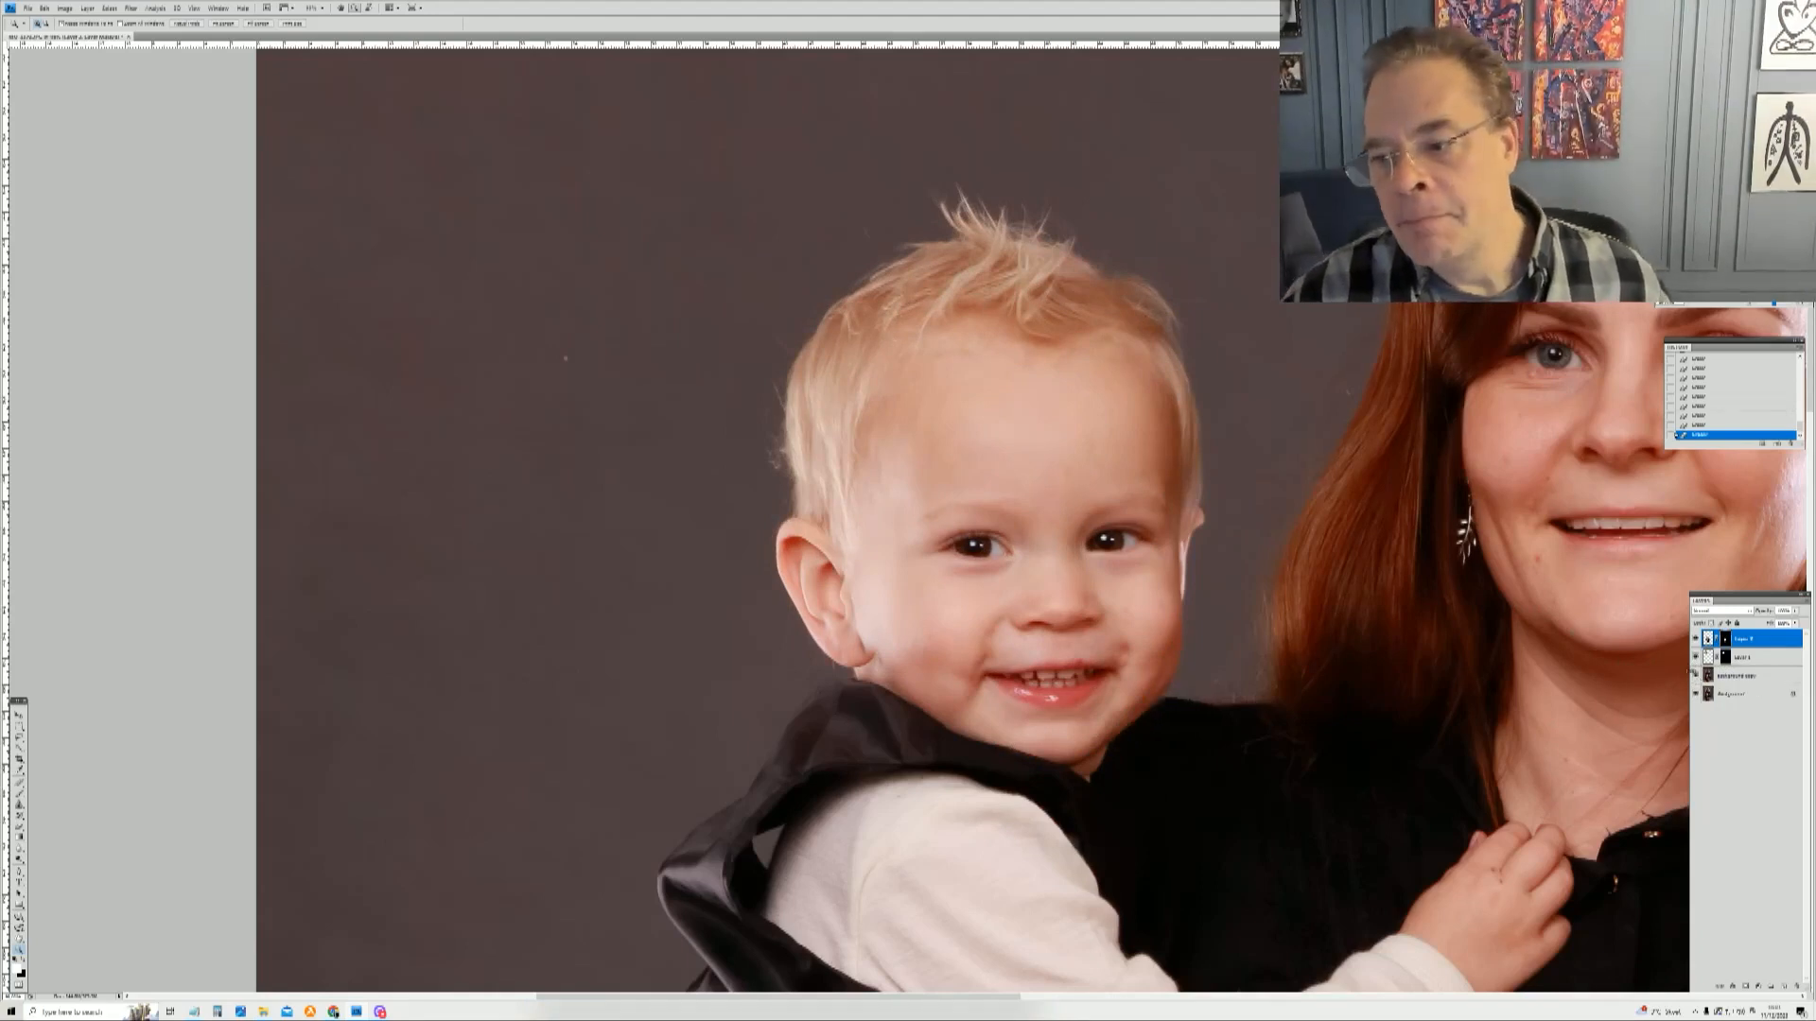
right_click(1090, 500)
click(1121, 512)
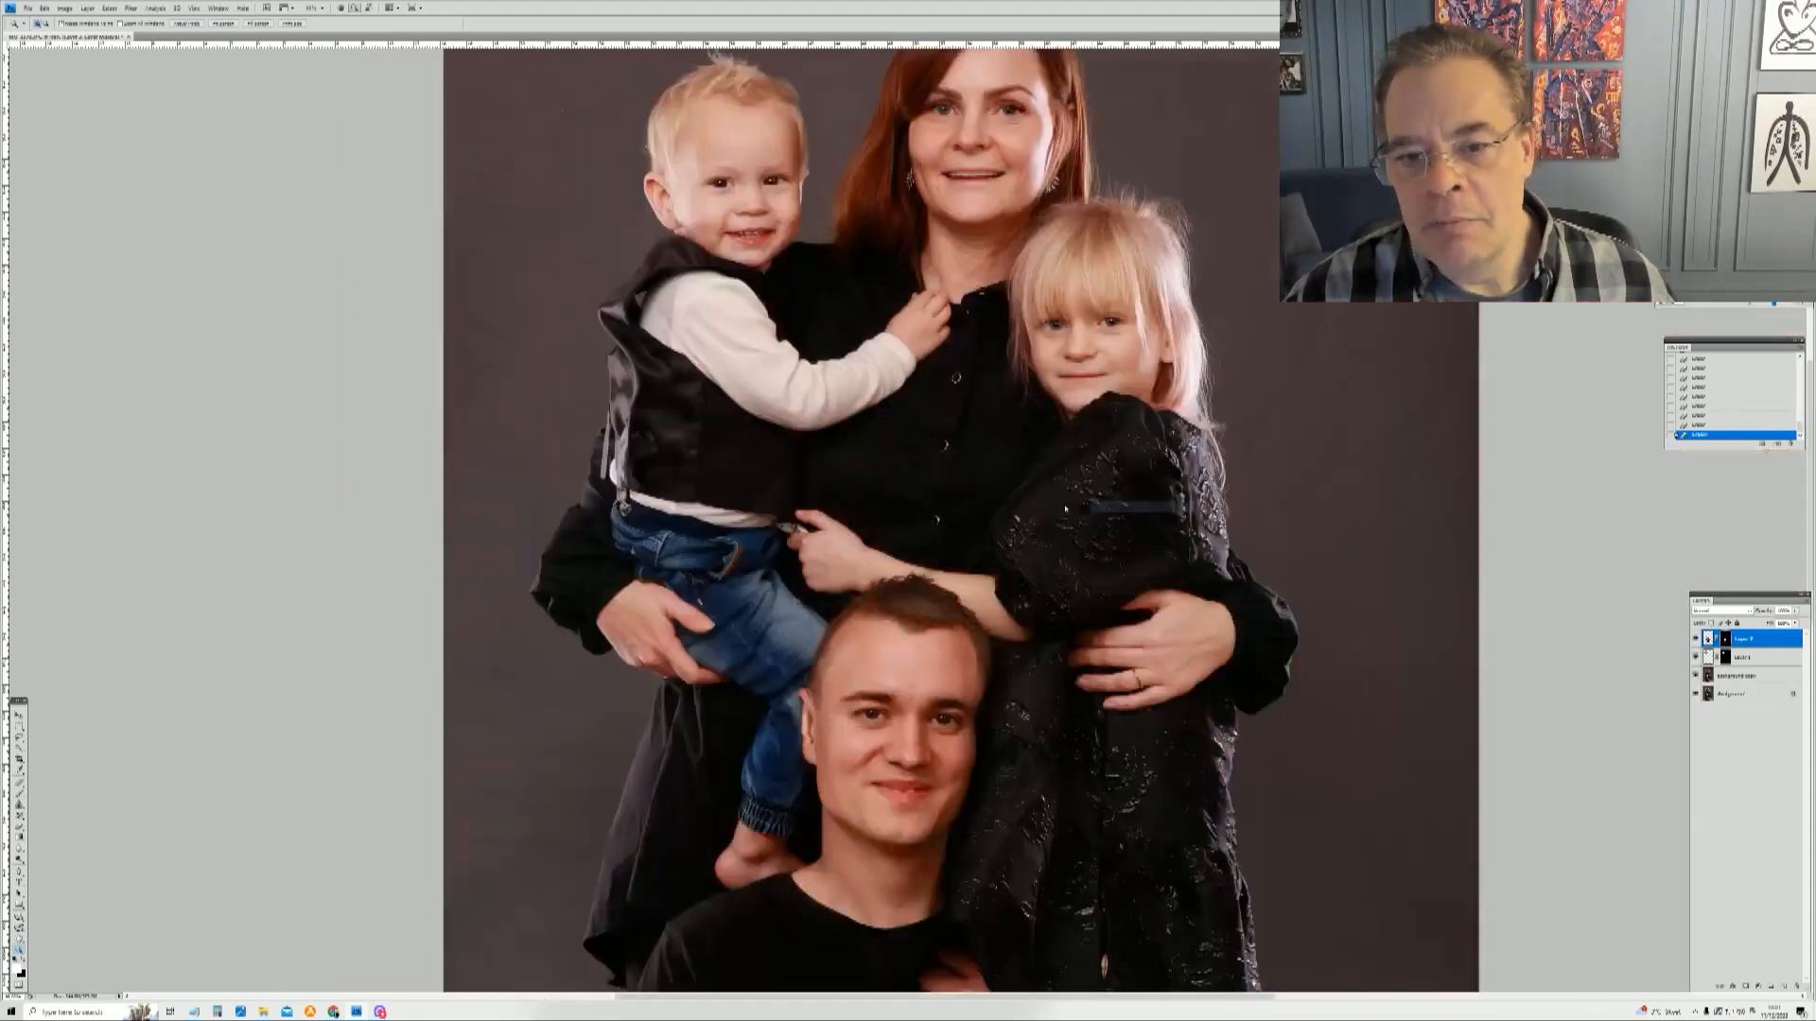
Step: Zoom in on the man's face and toggle his replacement head layer to compare it with the original, then fit the image on screen
drag(761, 468, 962, 723)
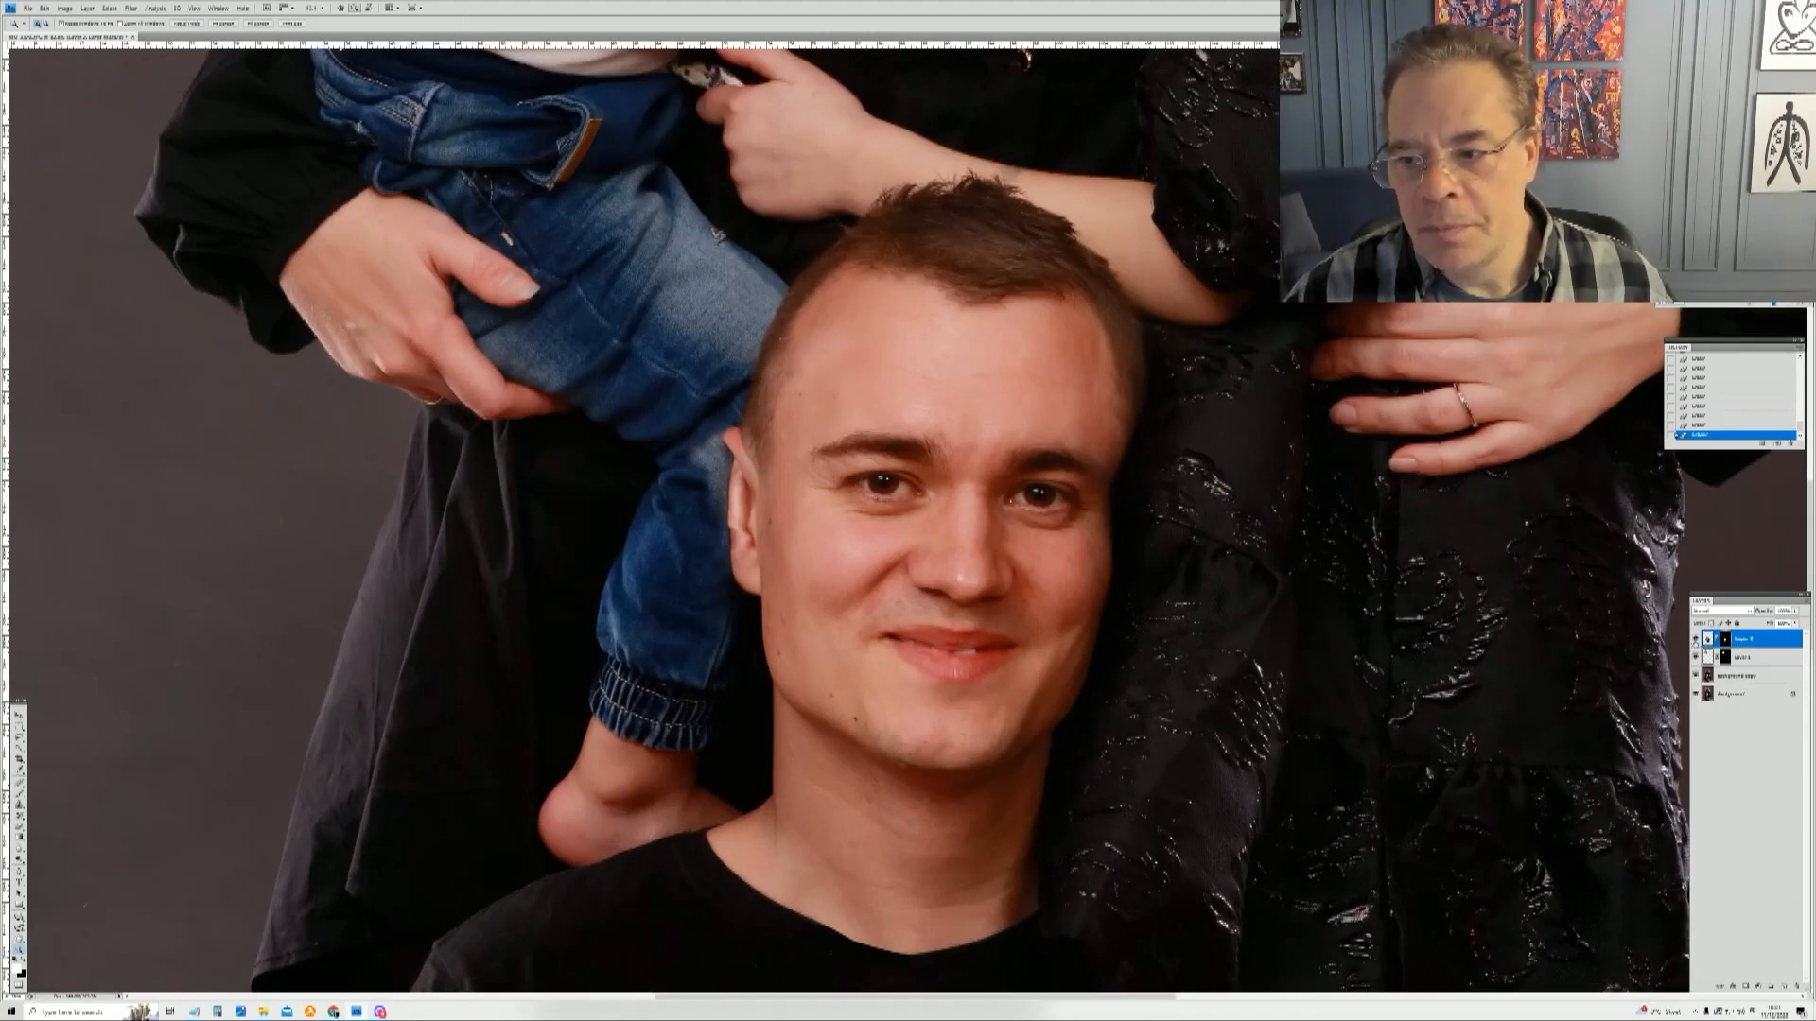
click(1696, 639)
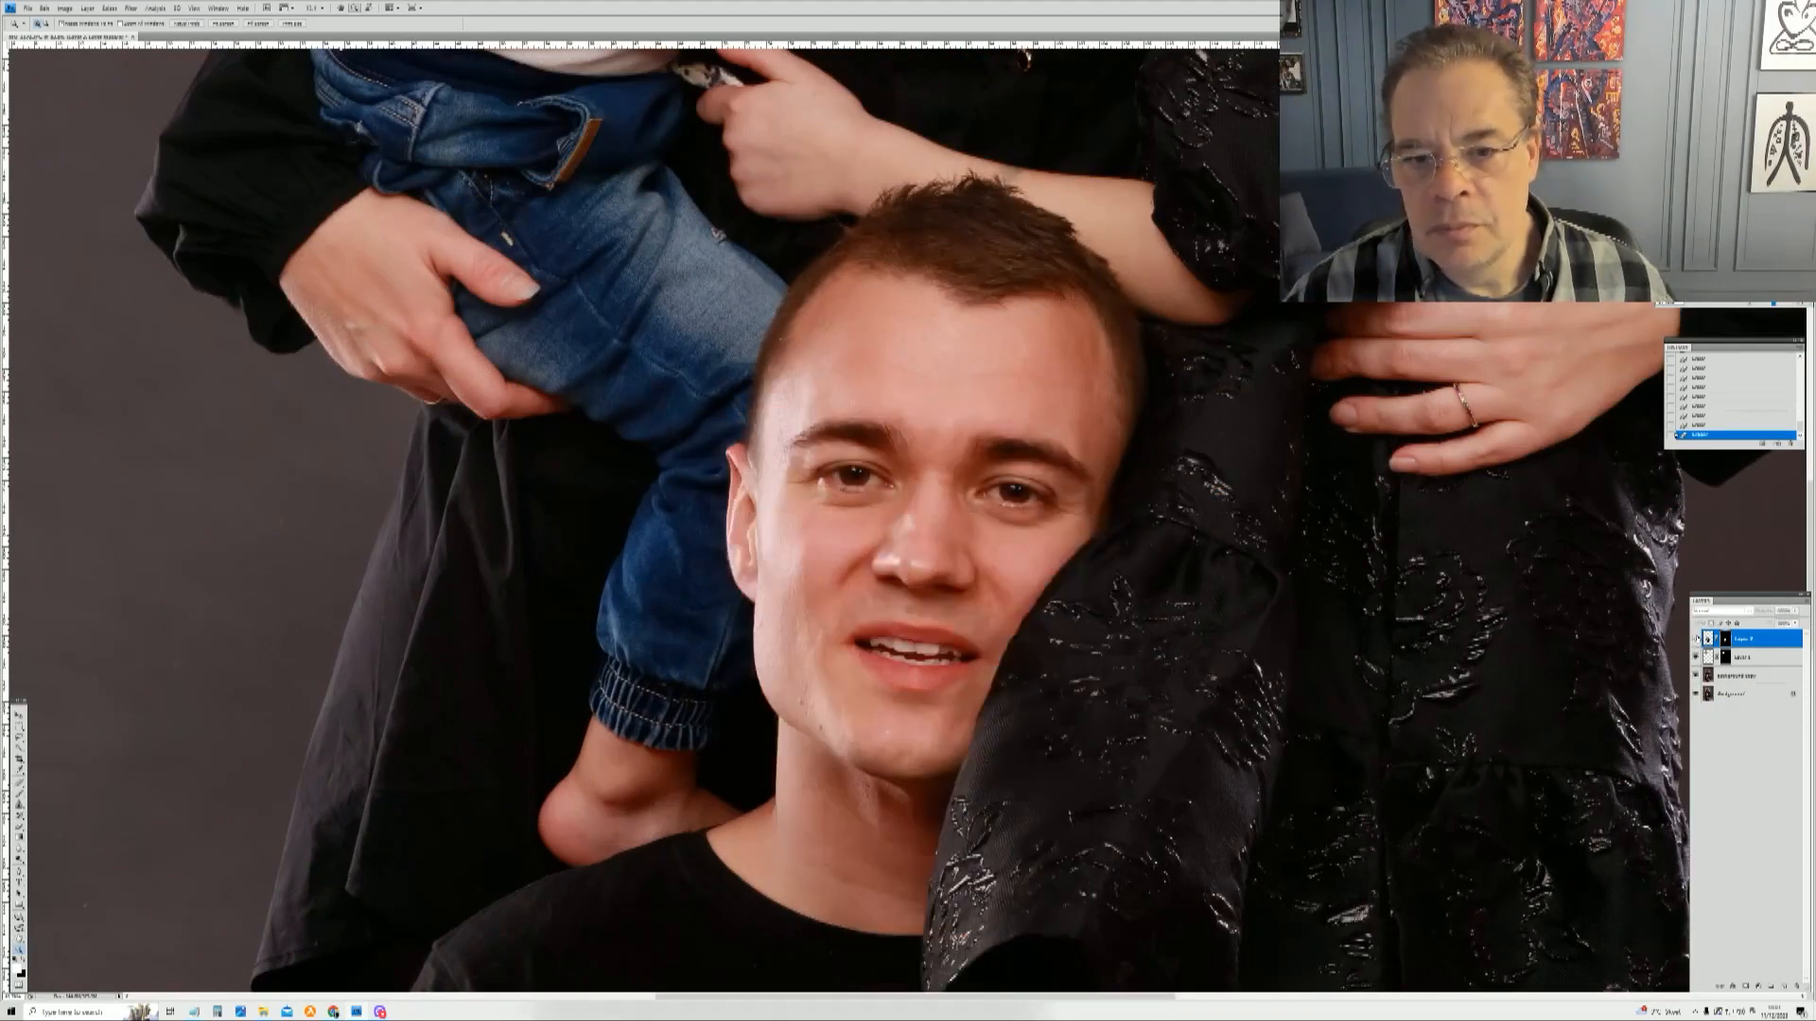
click(1696, 640)
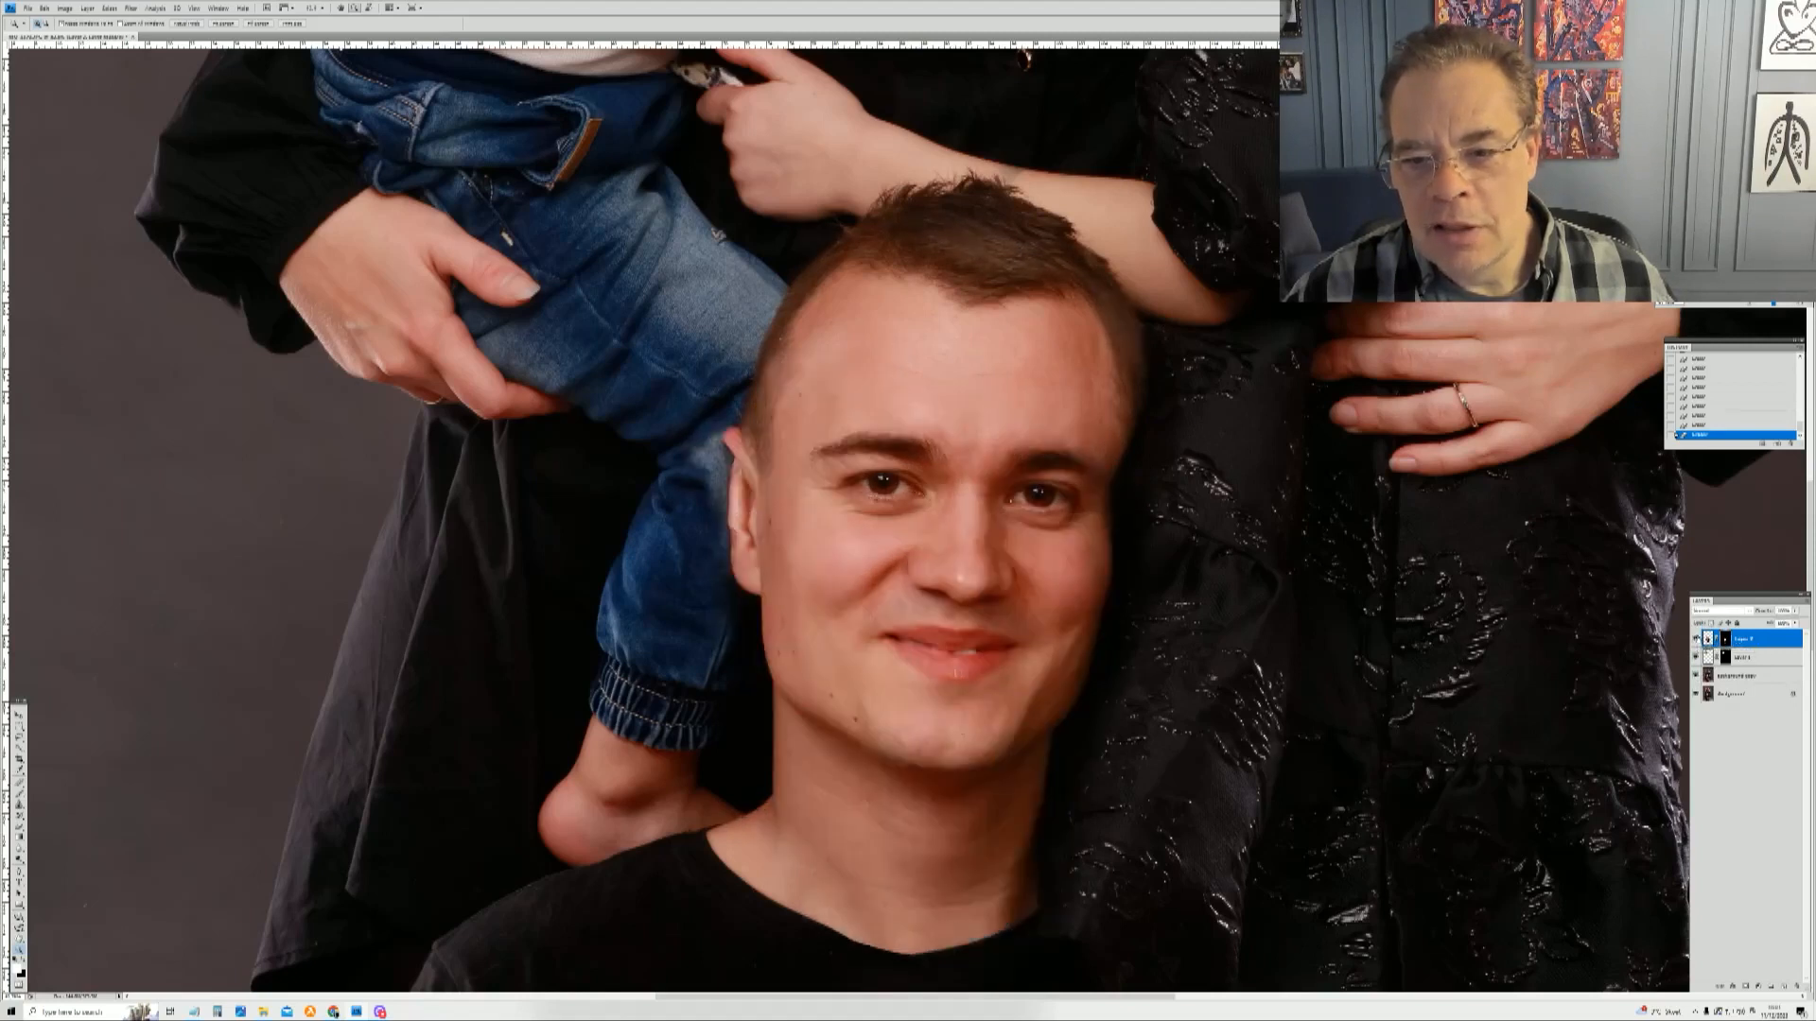
click(1696, 640)
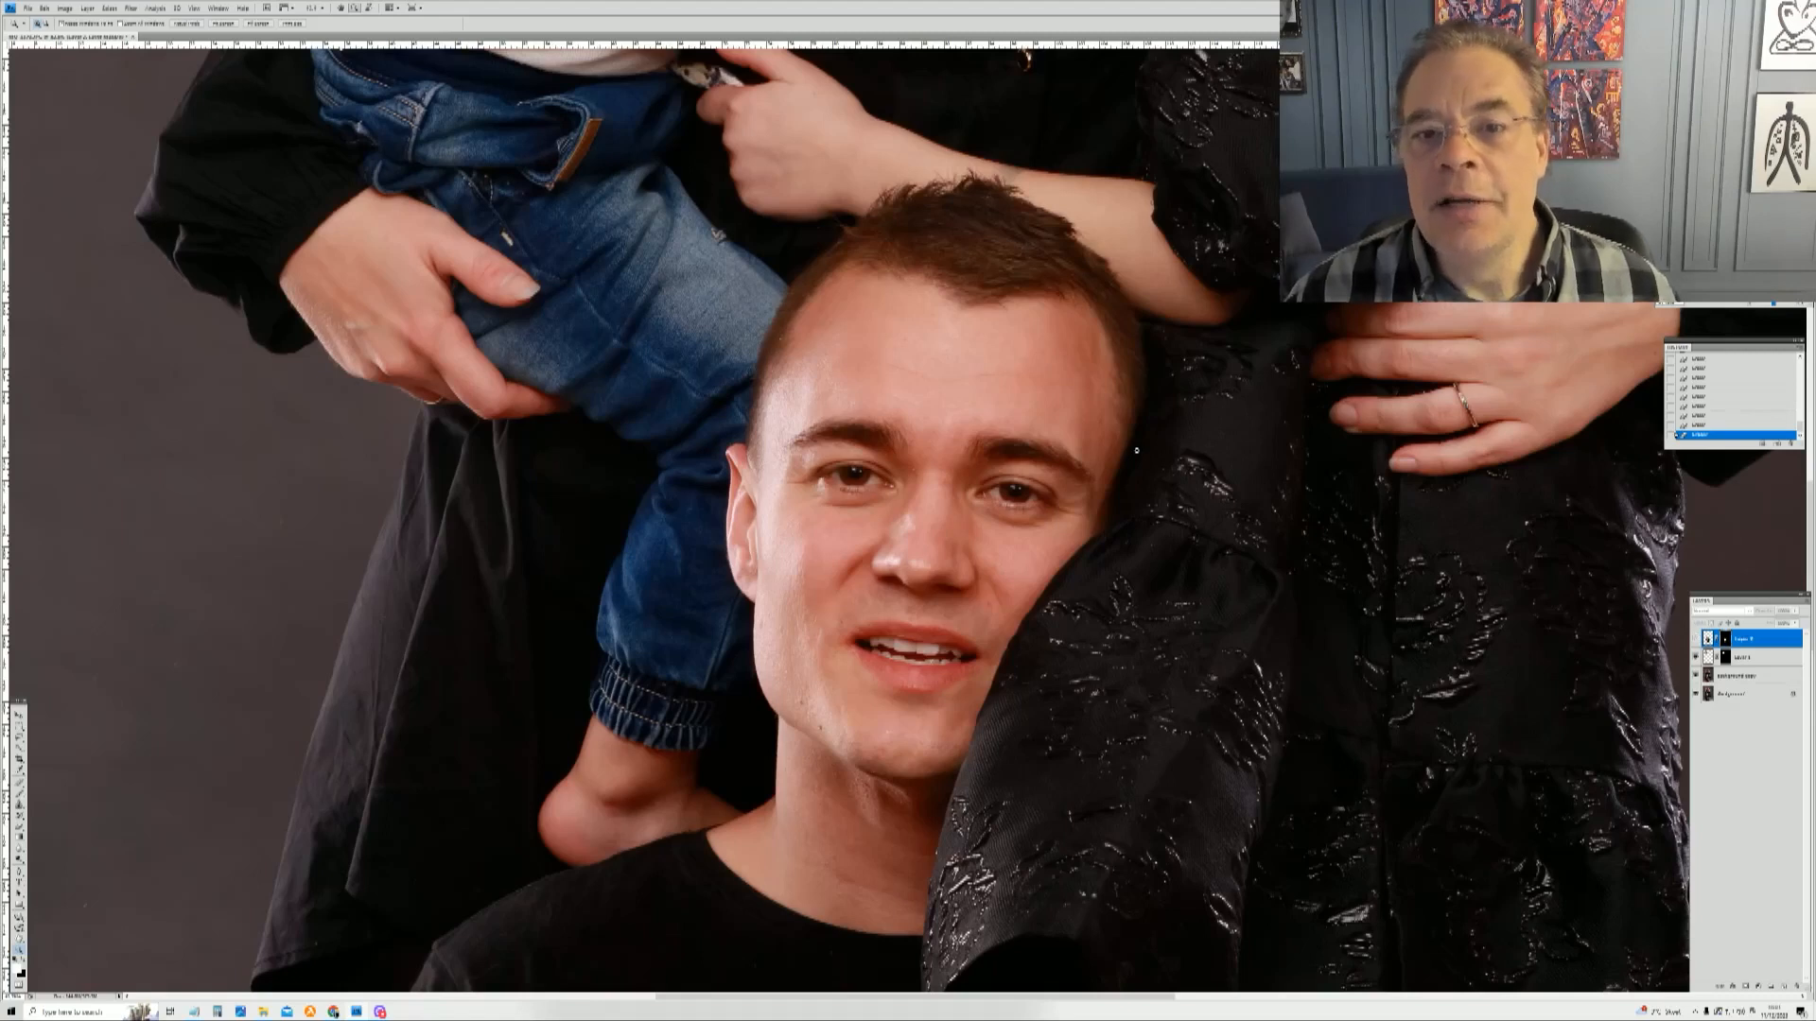
right_click(916, 338)
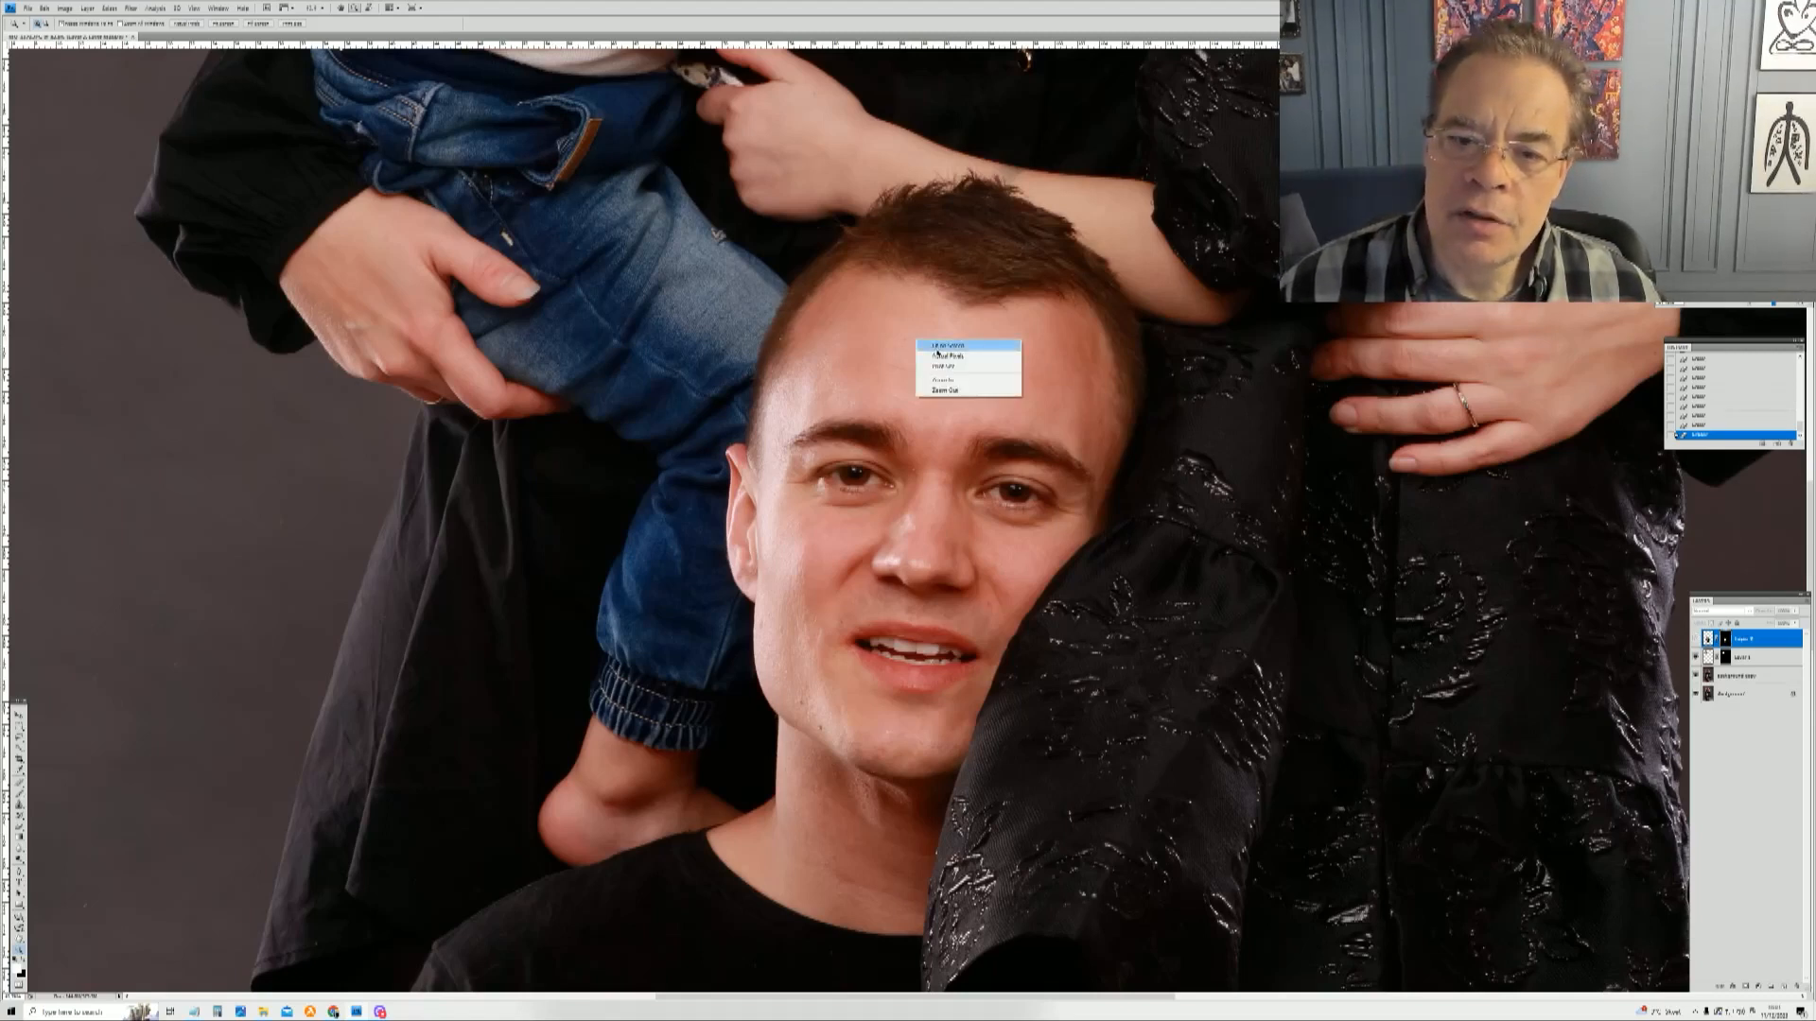
click(939, 346)
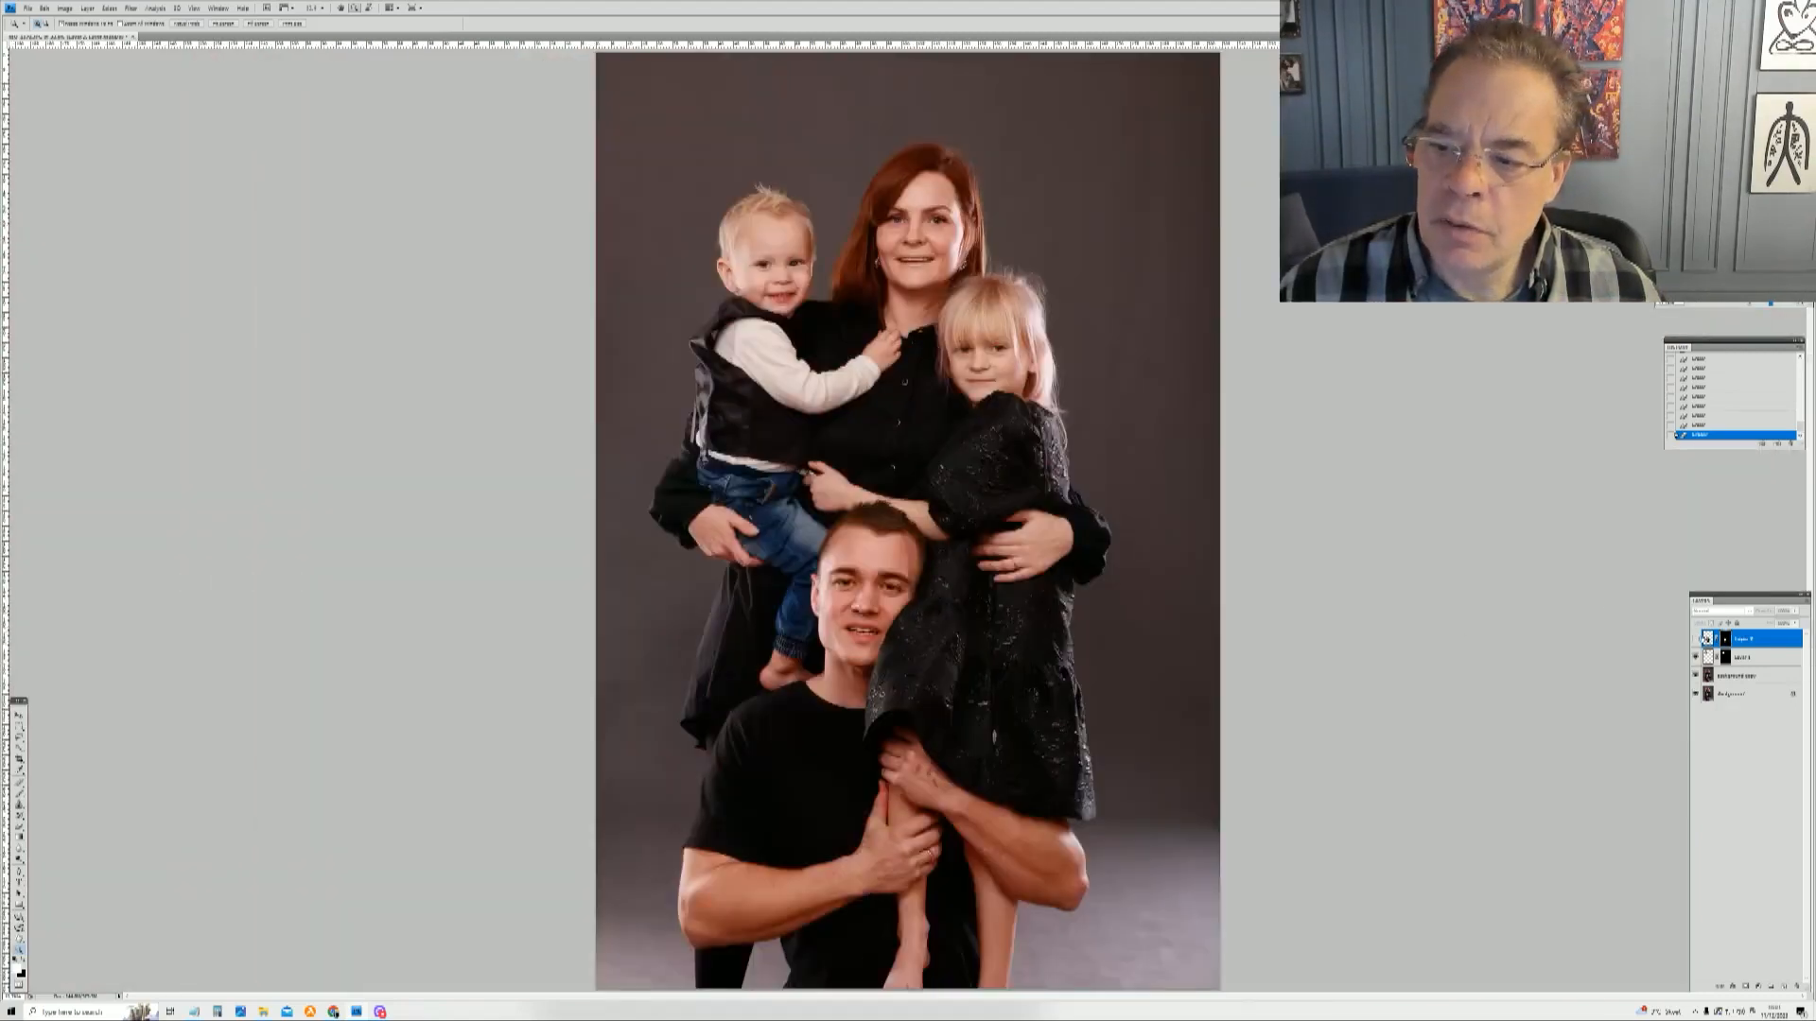
click(1707, 639)
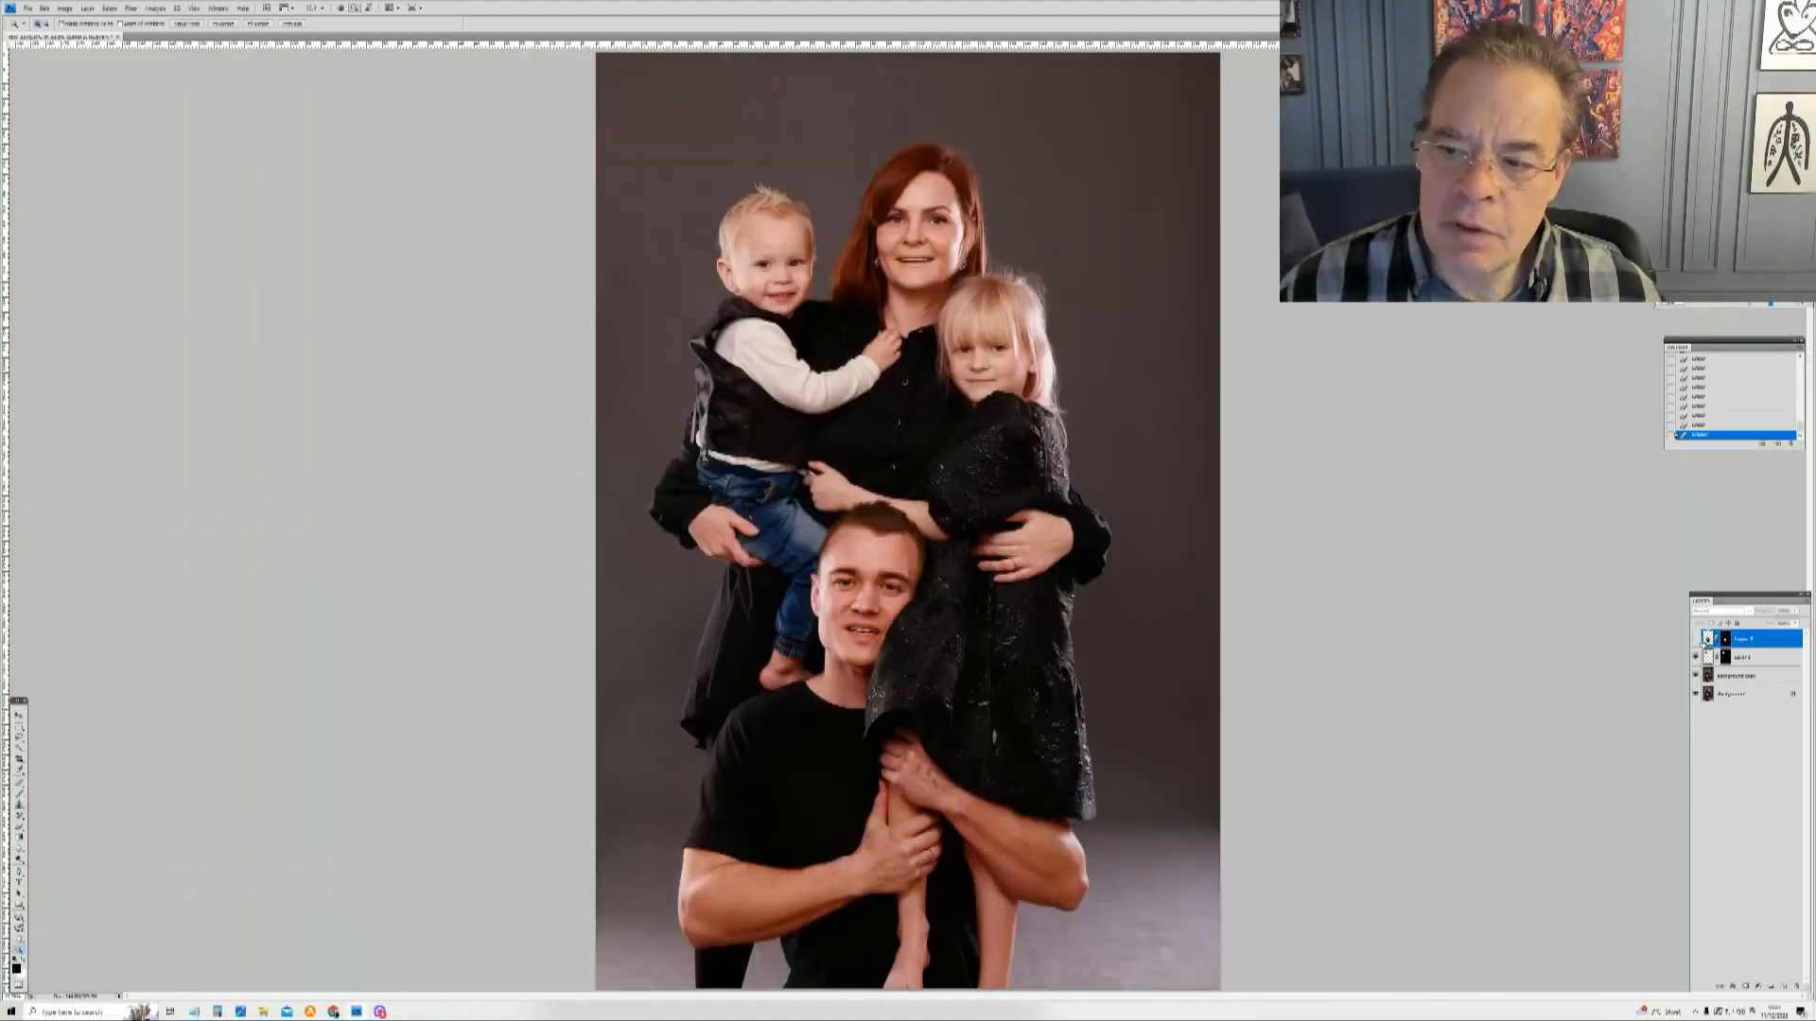
click(1695, 641)
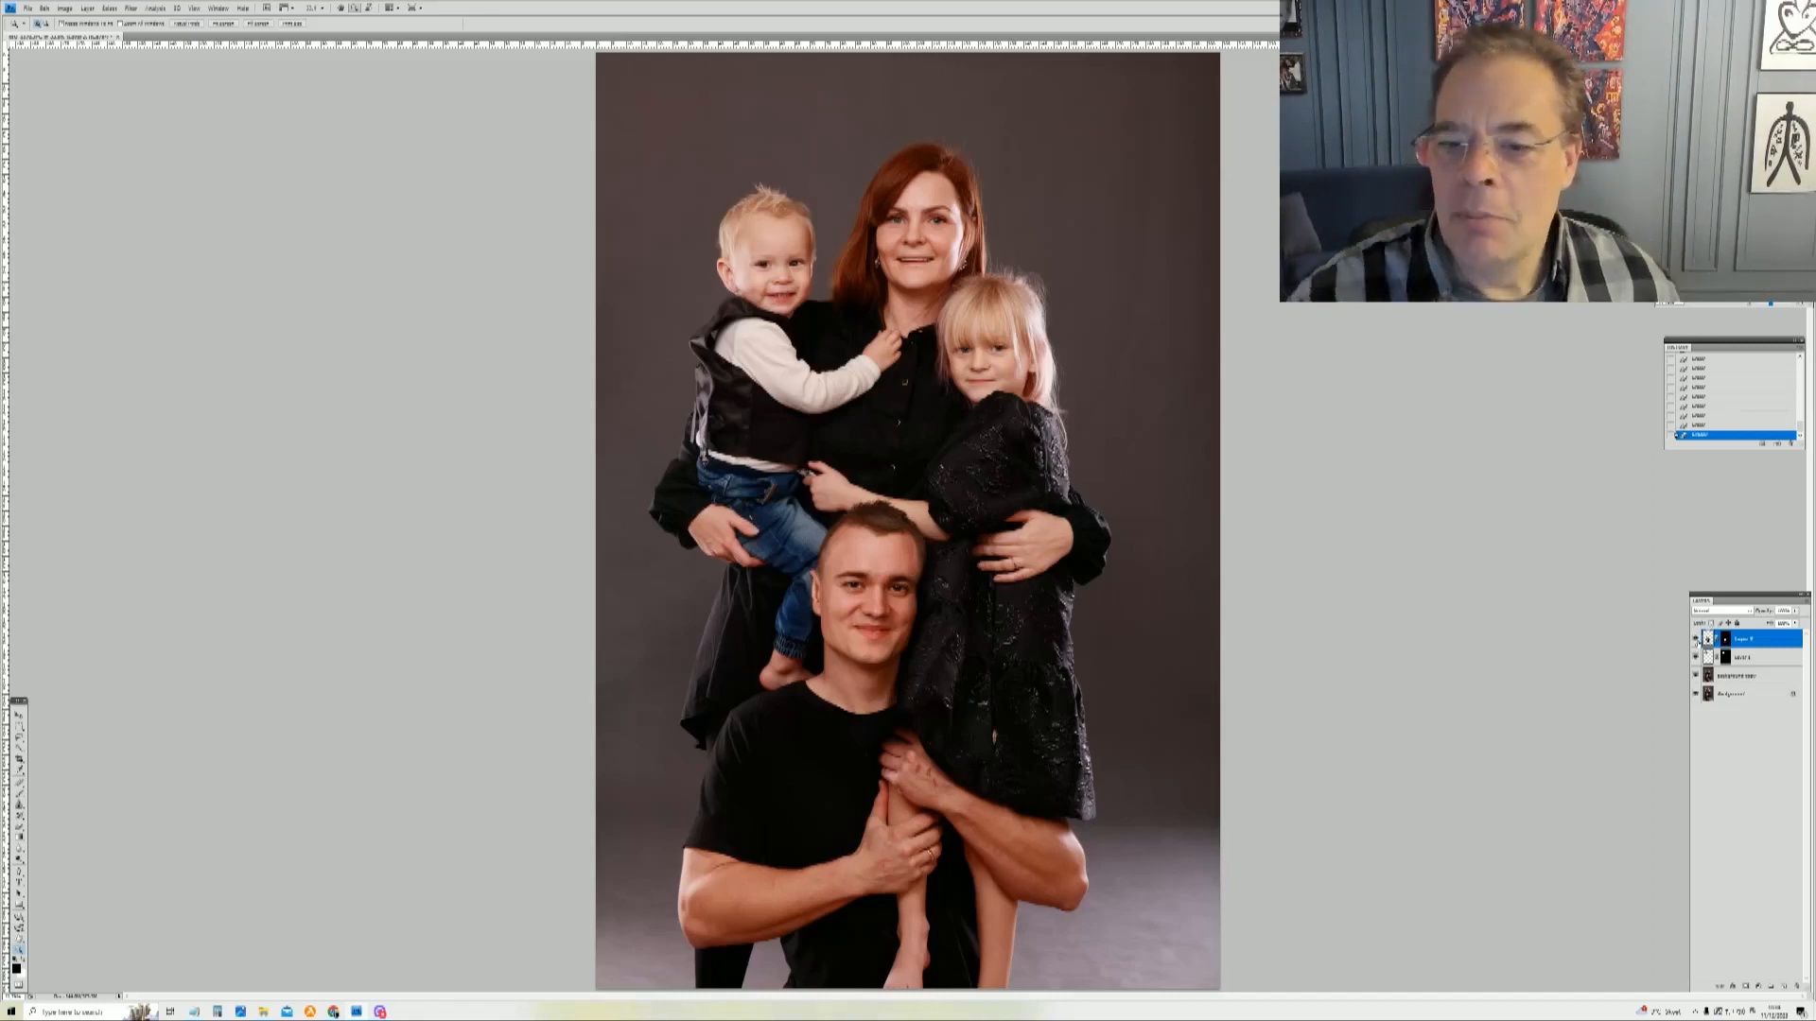
Step: Create a merged copy of all visible layers as a new layer on top of the layer stack
click(1743, 677)
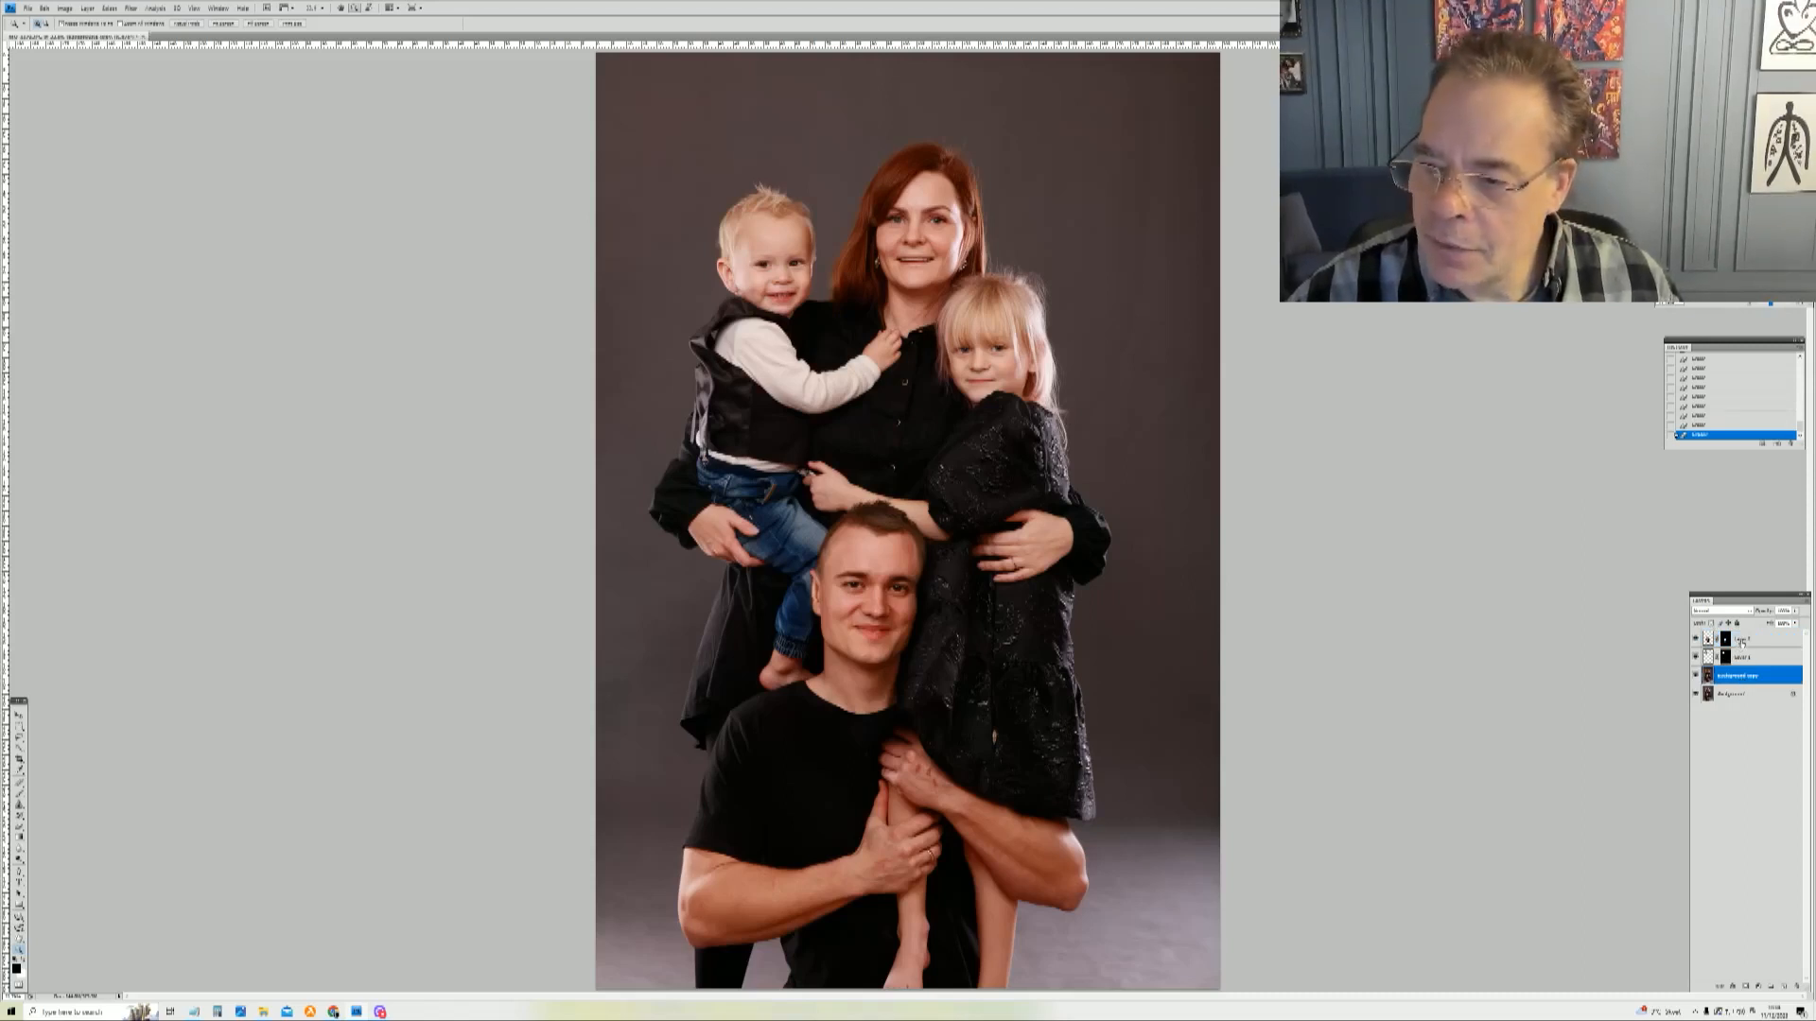
shift+click(1741, 643)
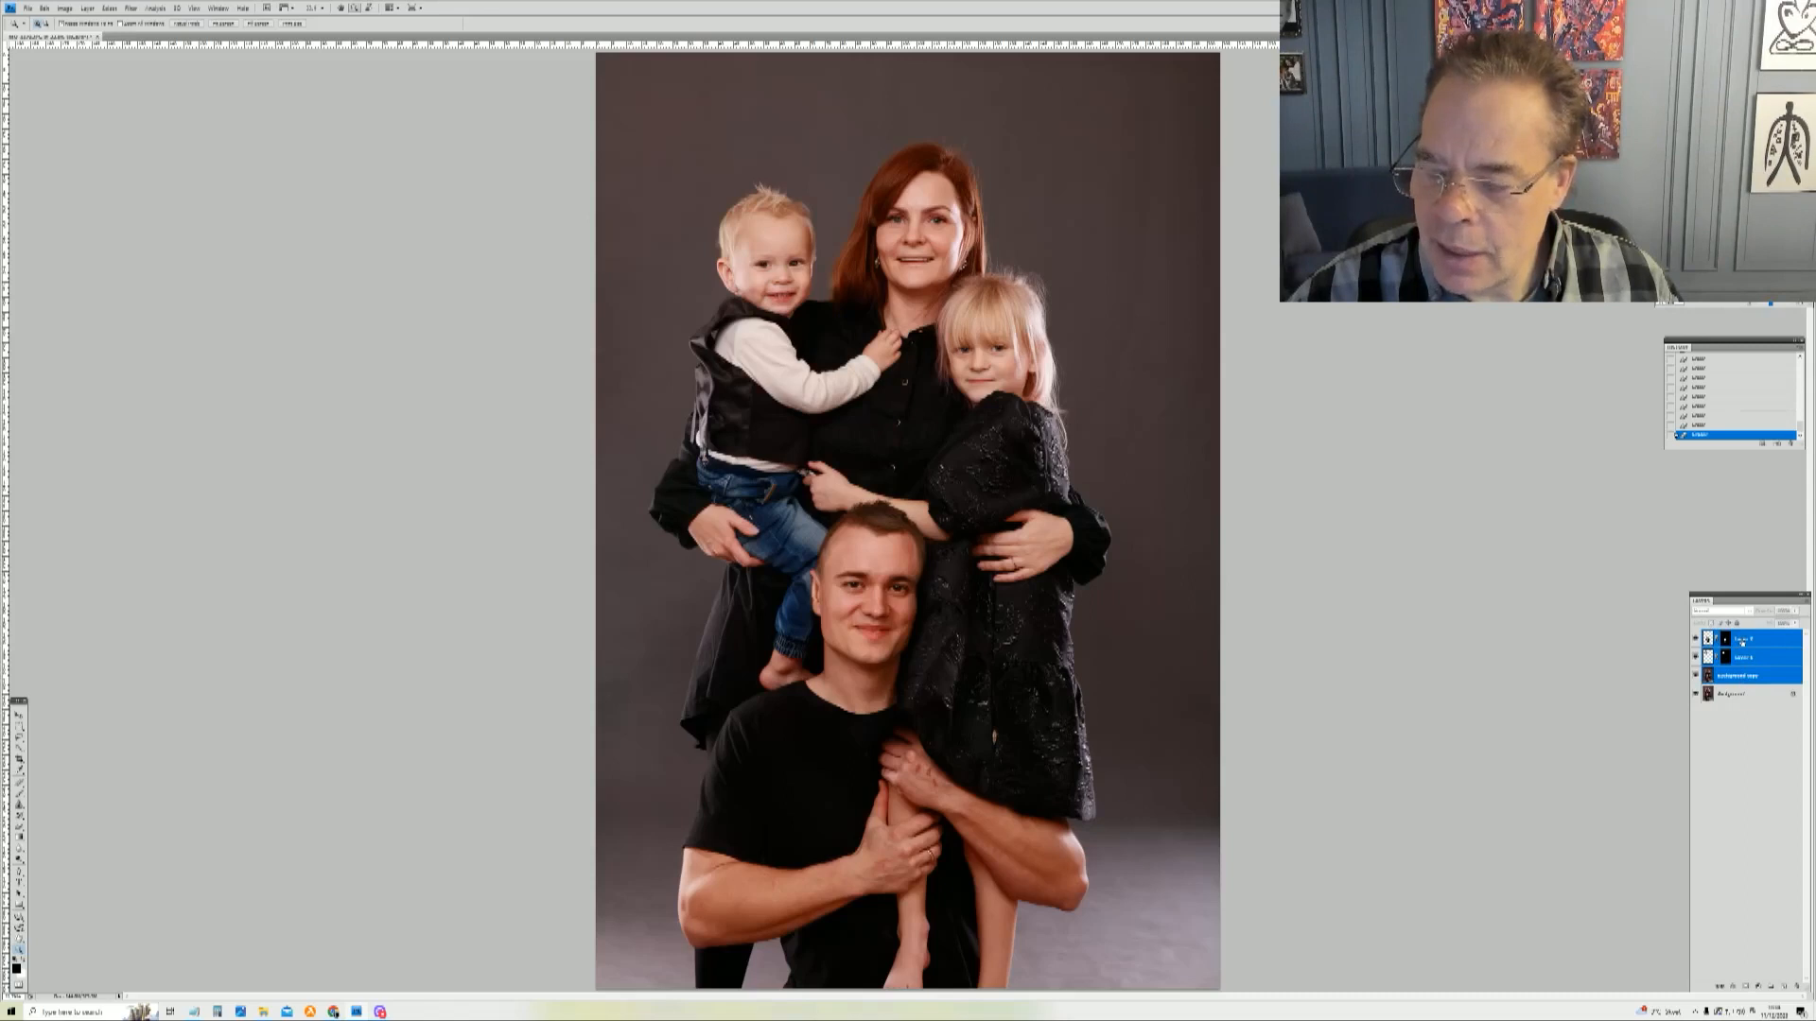
click(1753, 676)
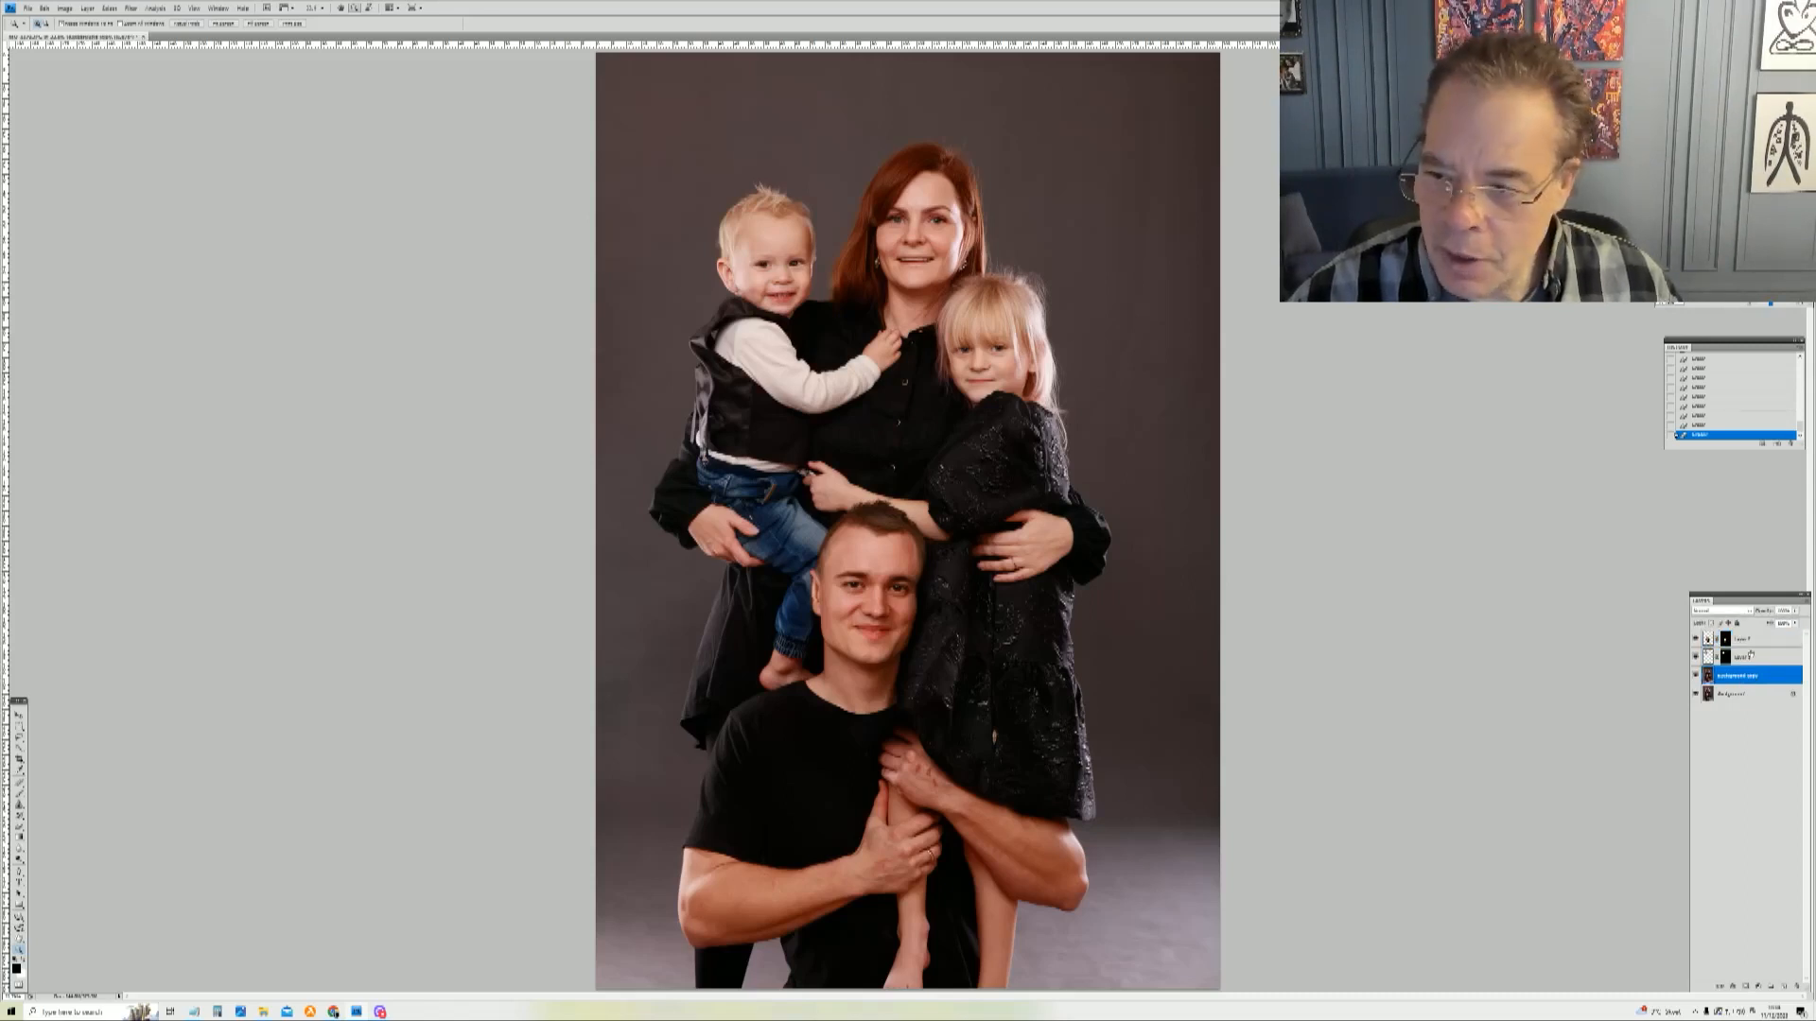
shift+click(1753, 643)
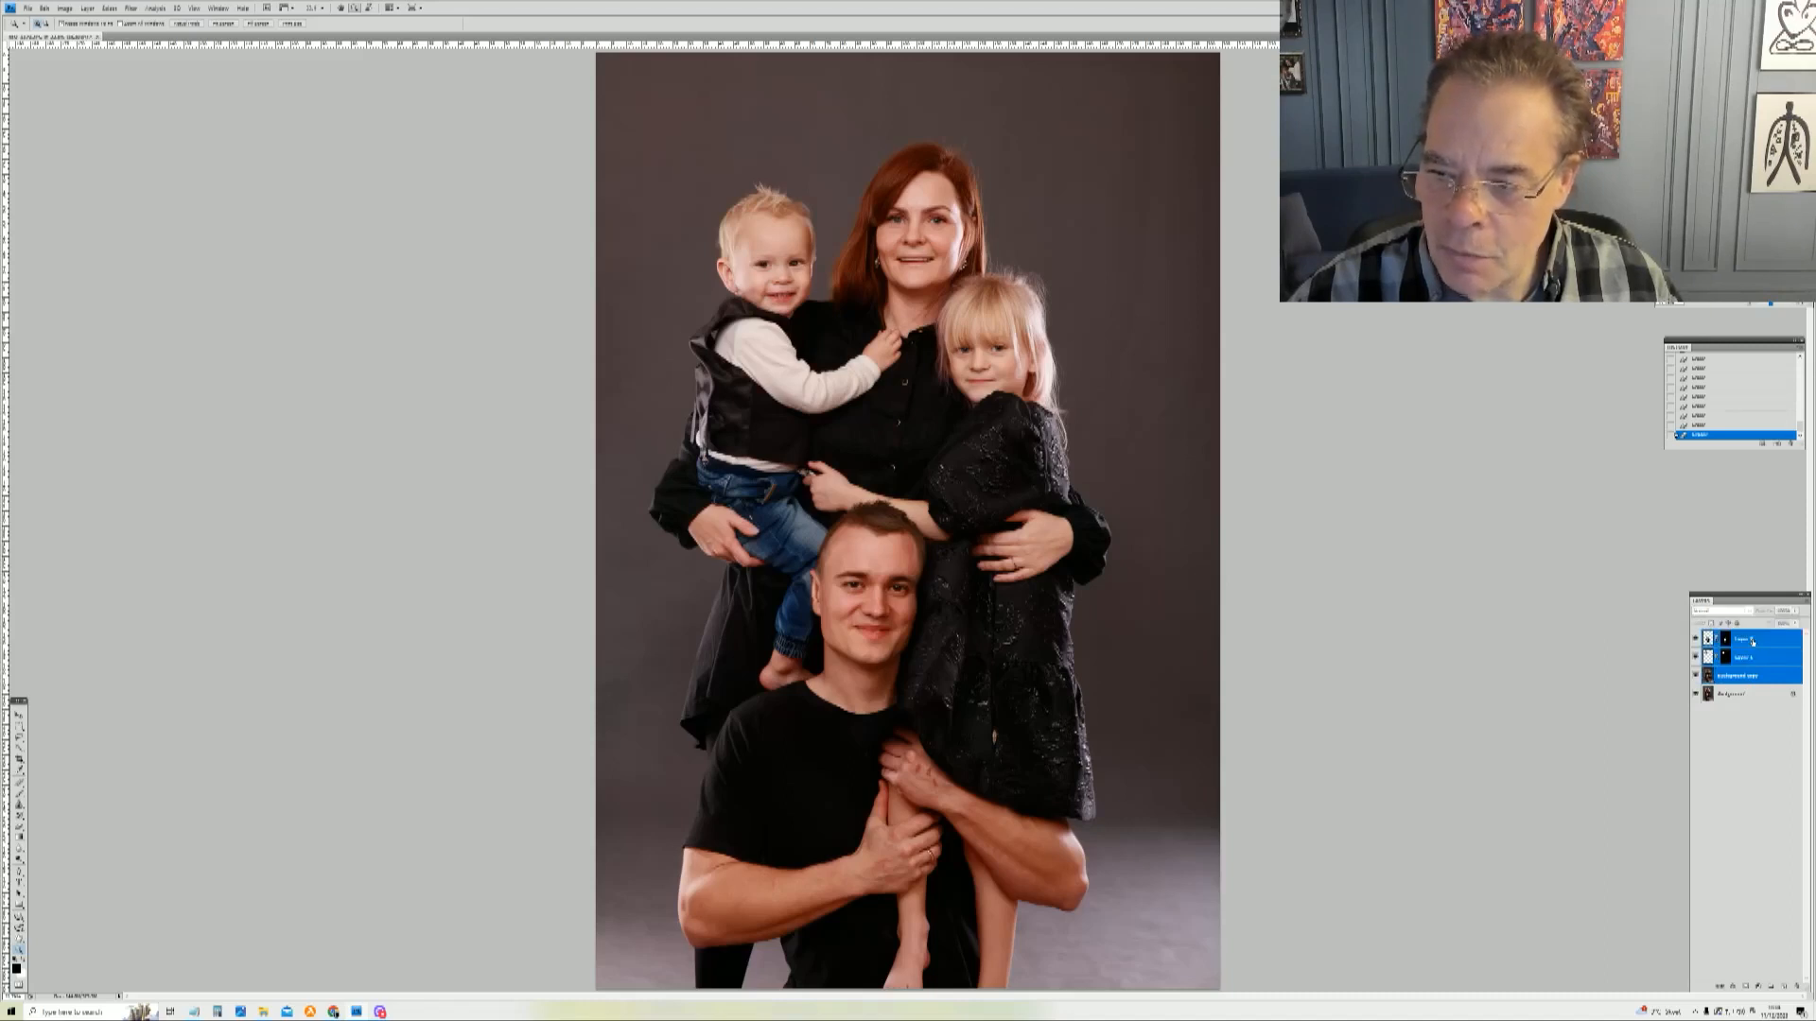
right_click(1752, 641)
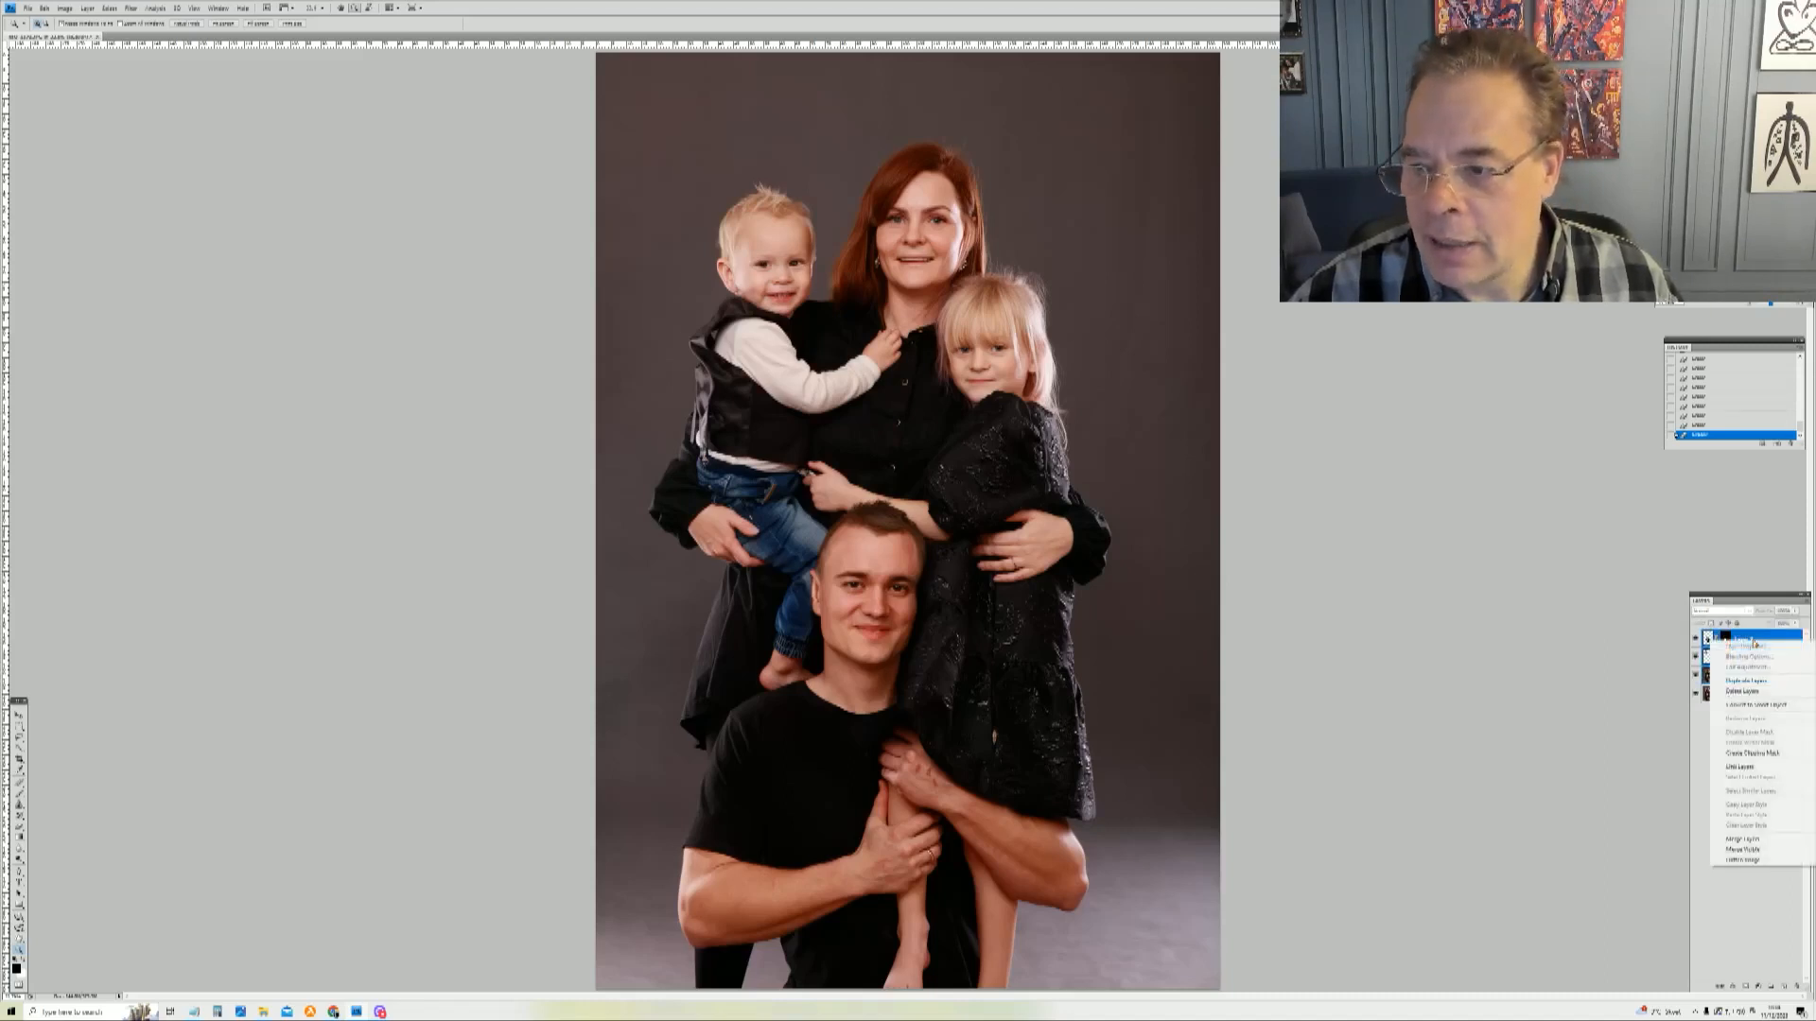
click(1760, 839)
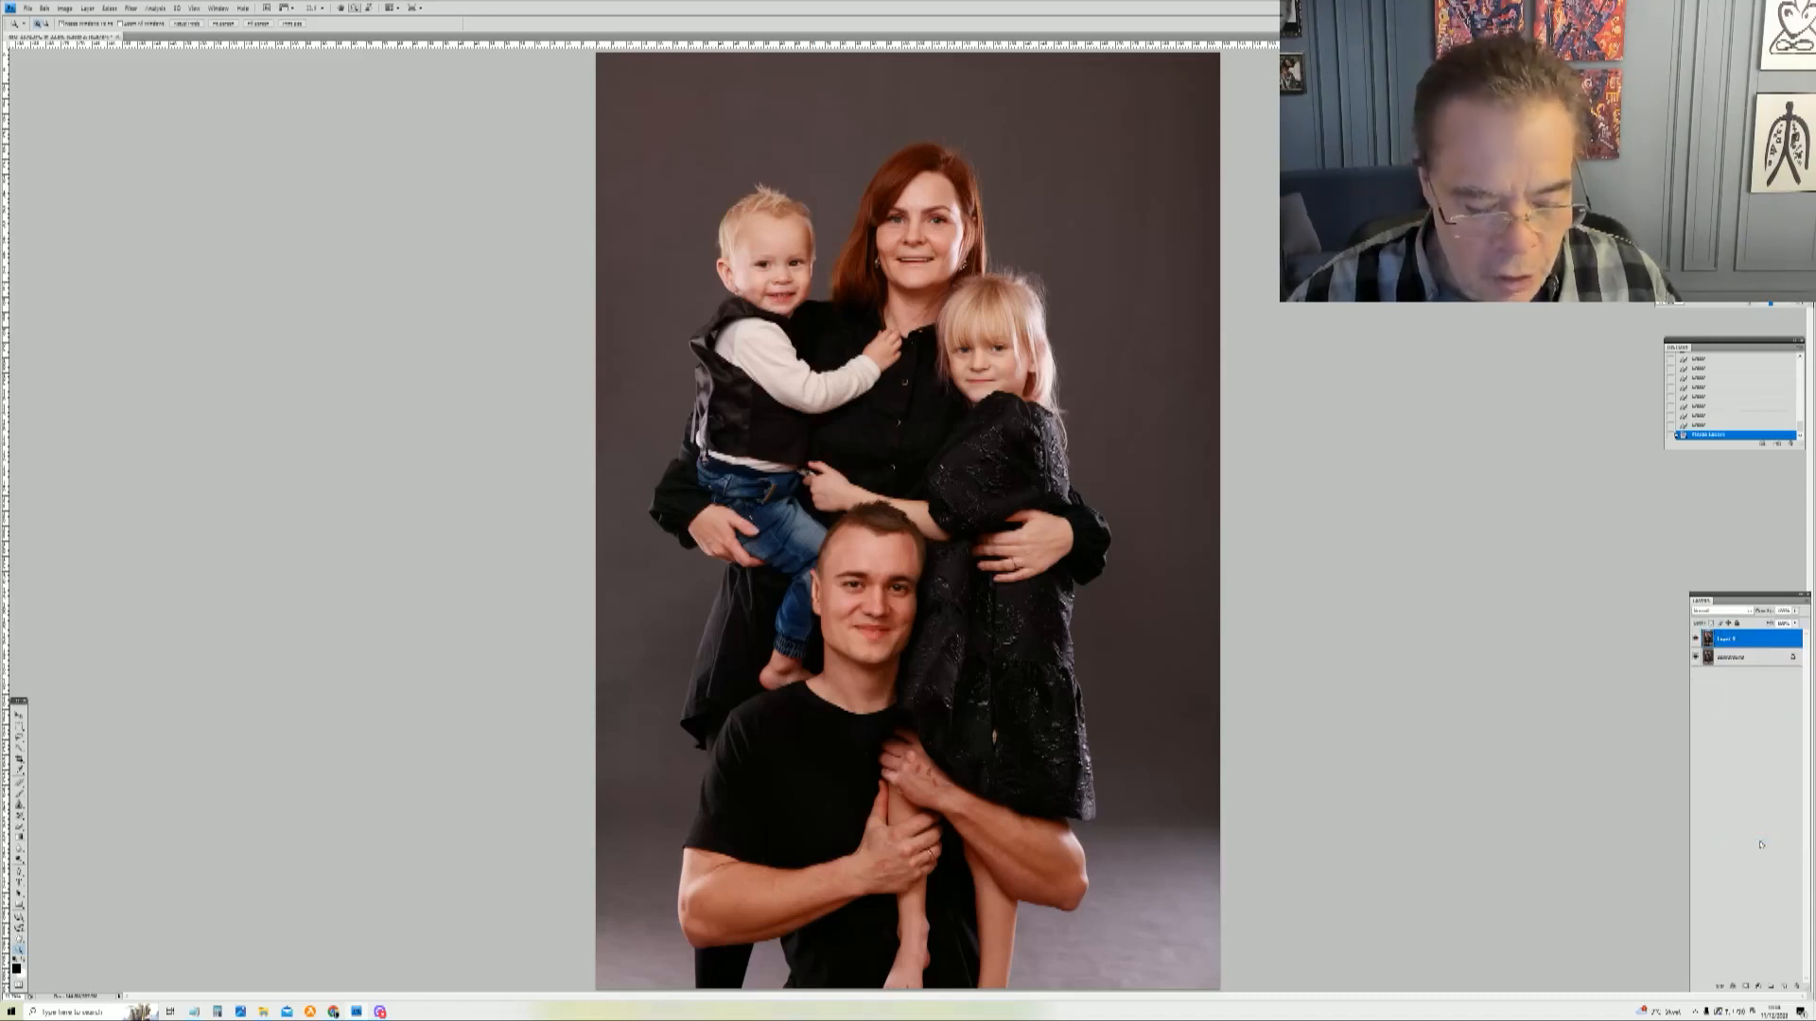
key(ctrl+a)
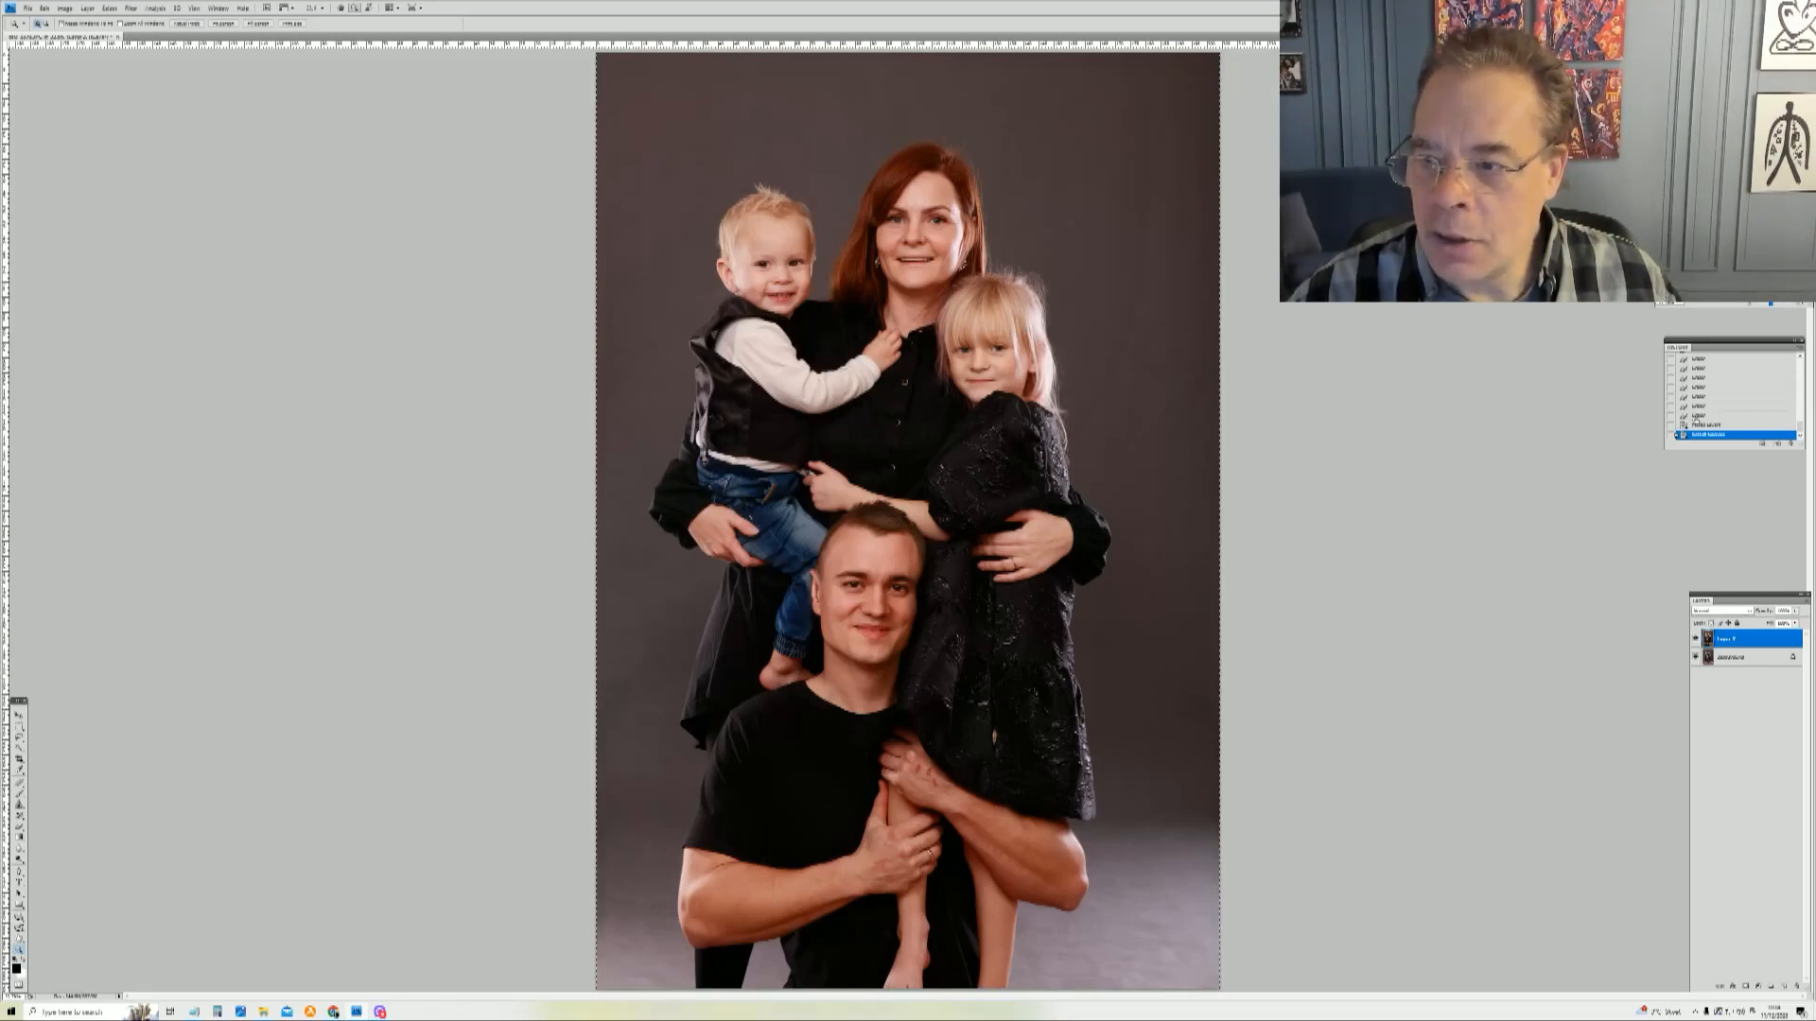
click(1697, 417)
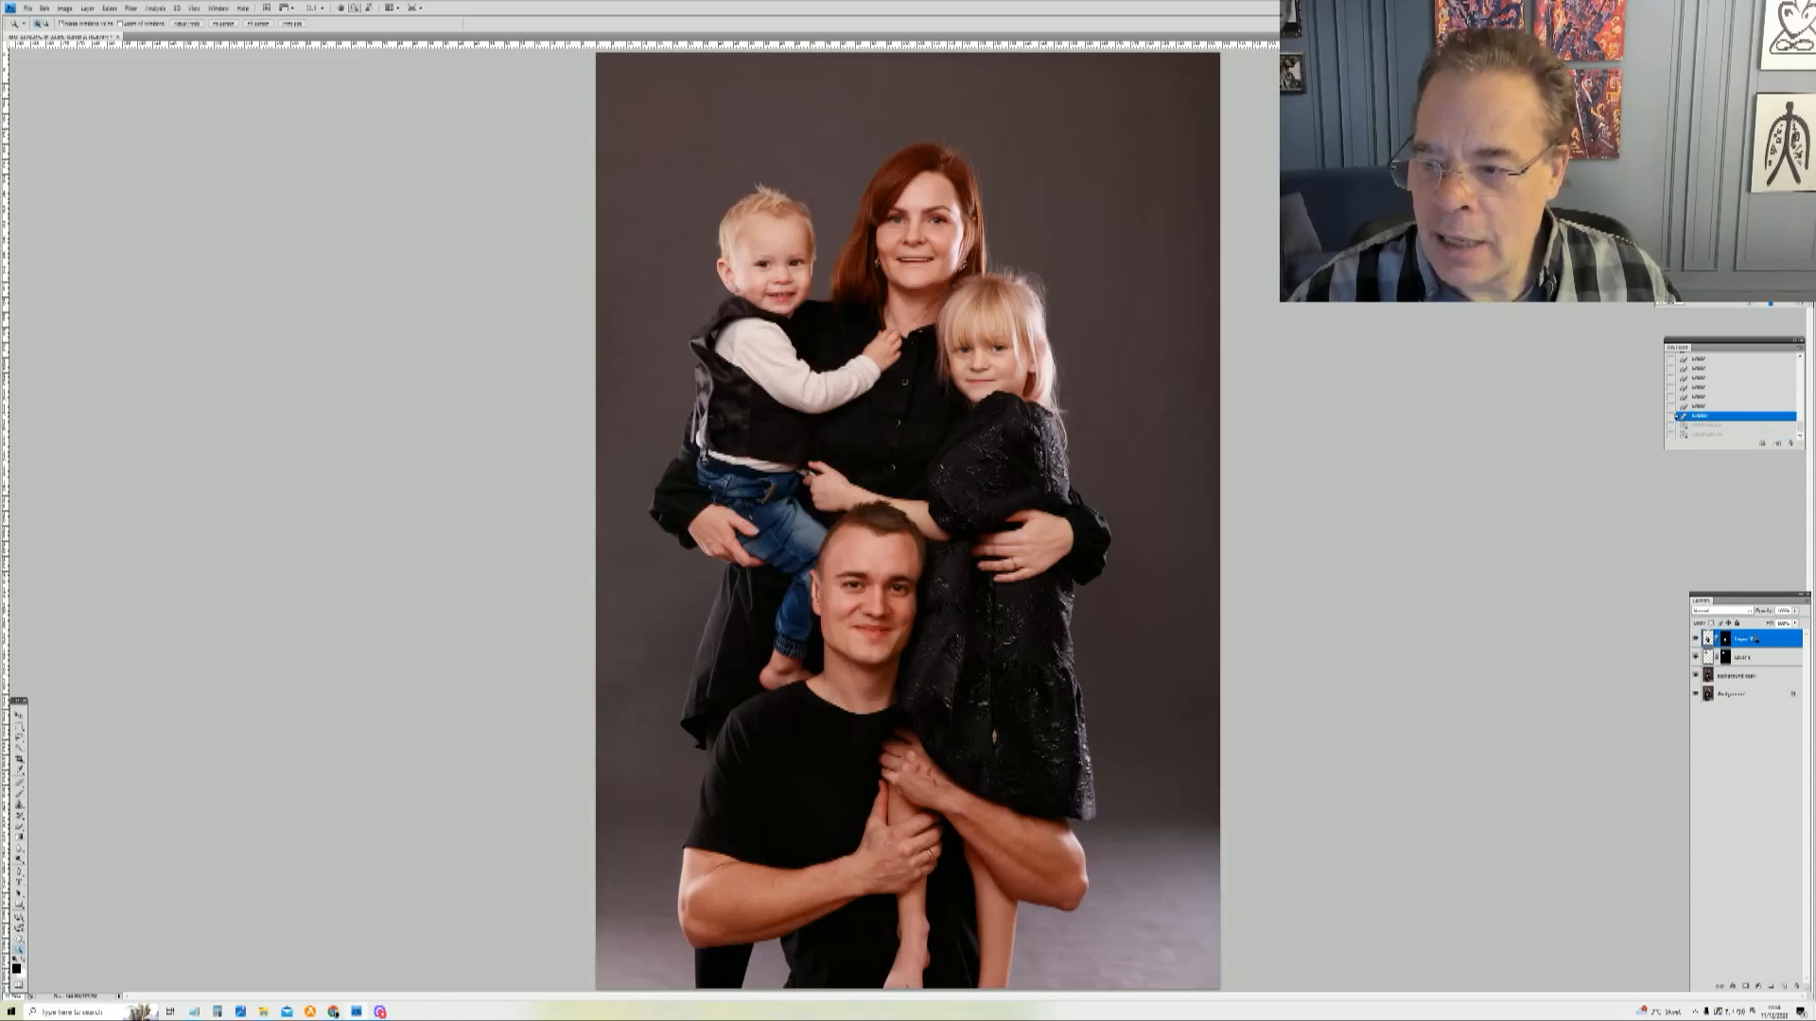
key(ctrl+v)
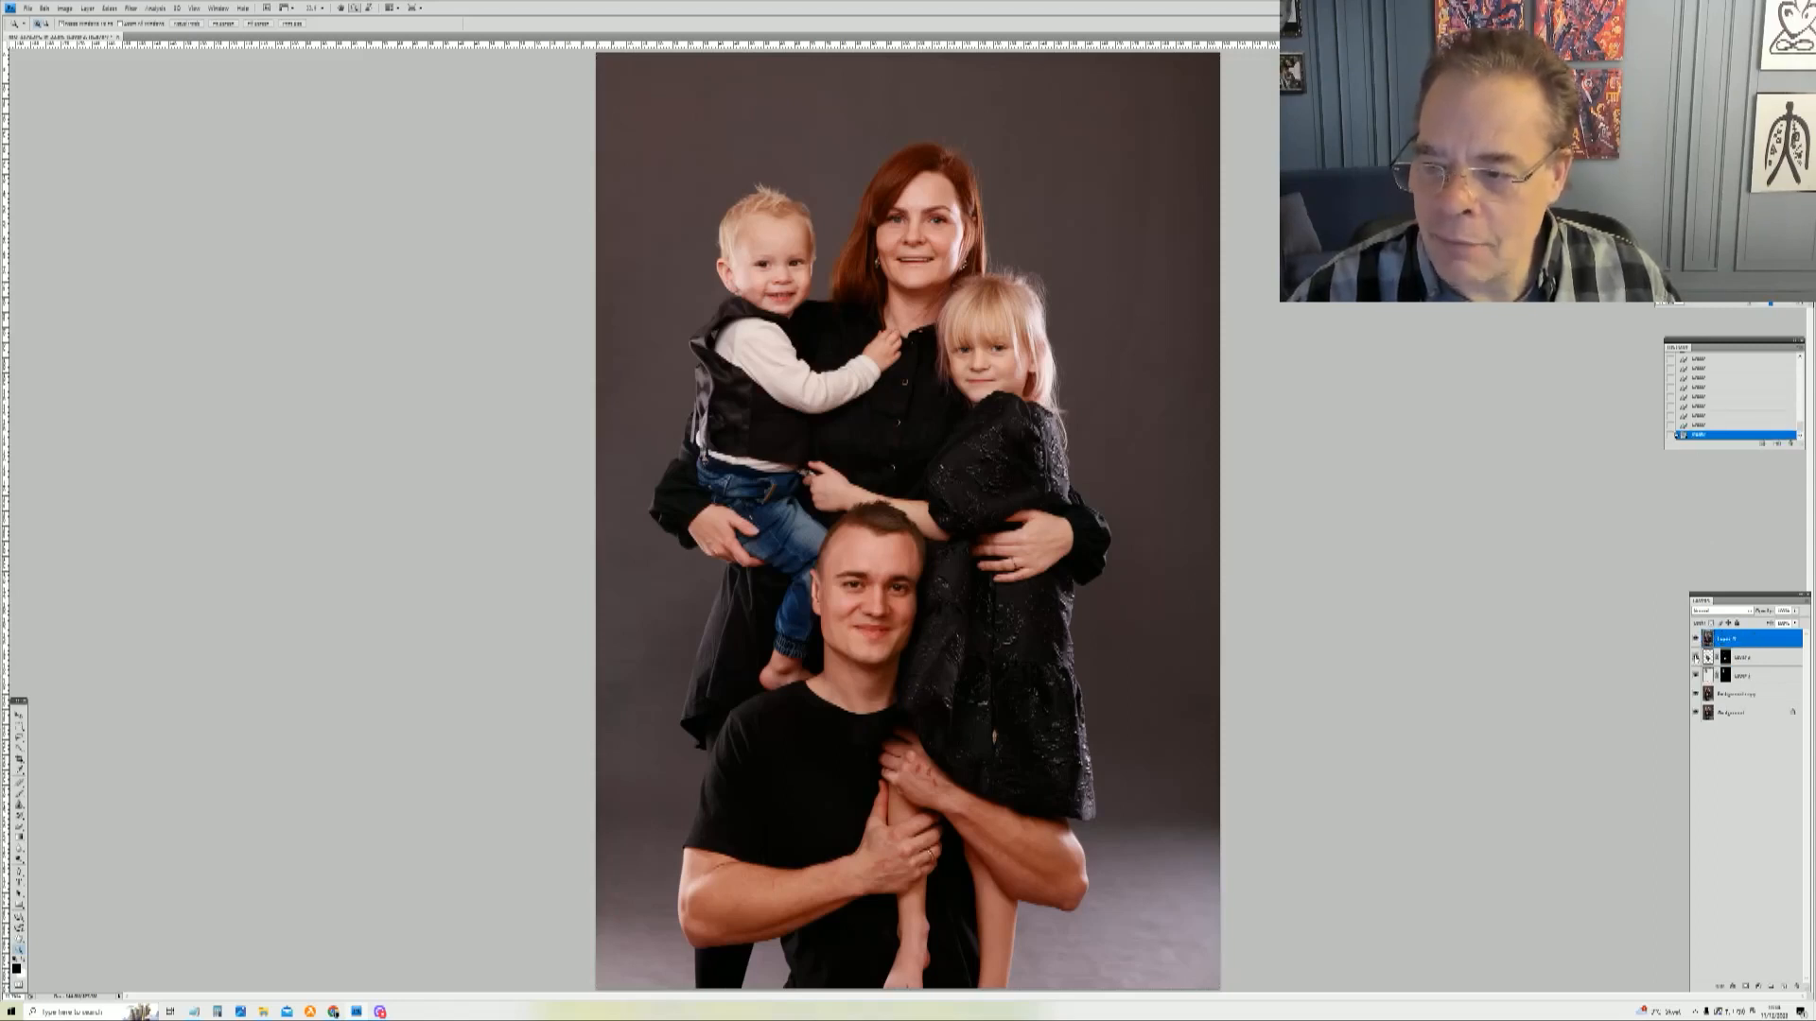
Step: Hide the underlying head layers and toggle the merged layer to compare the composite with the original photo
click(1695, 657)
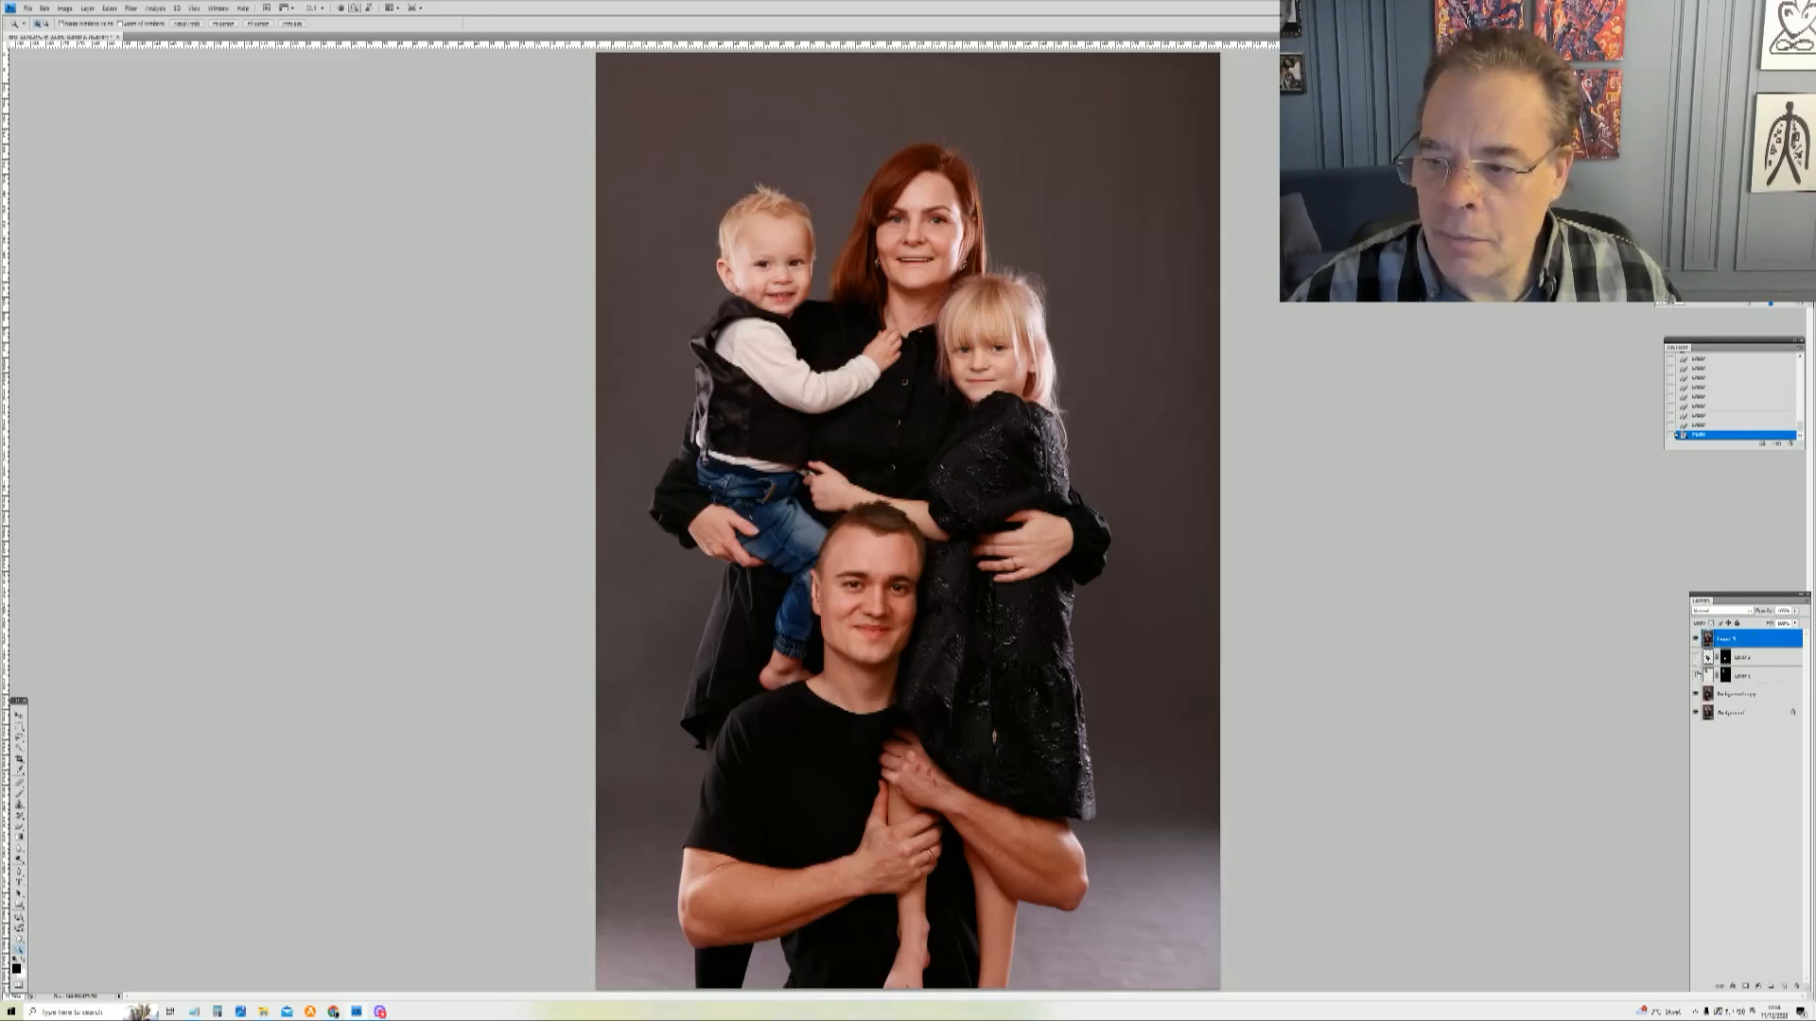
click(1696, 695)
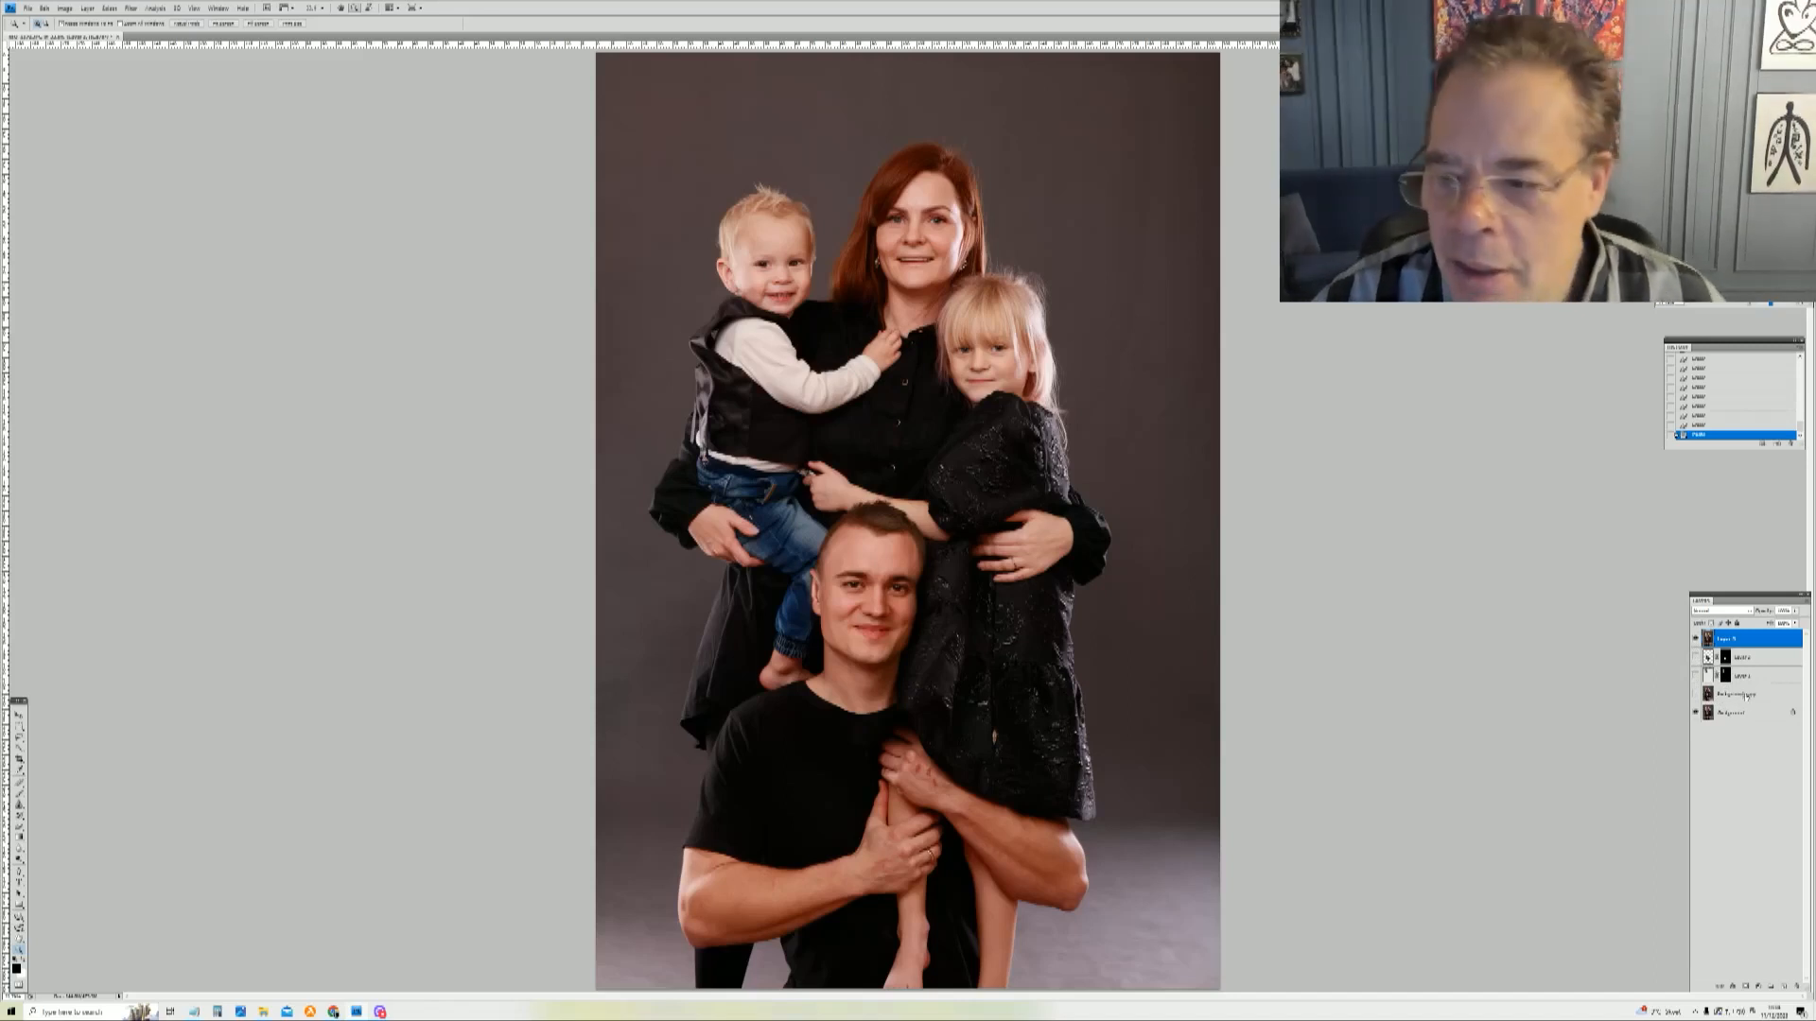
click(1696, 639)
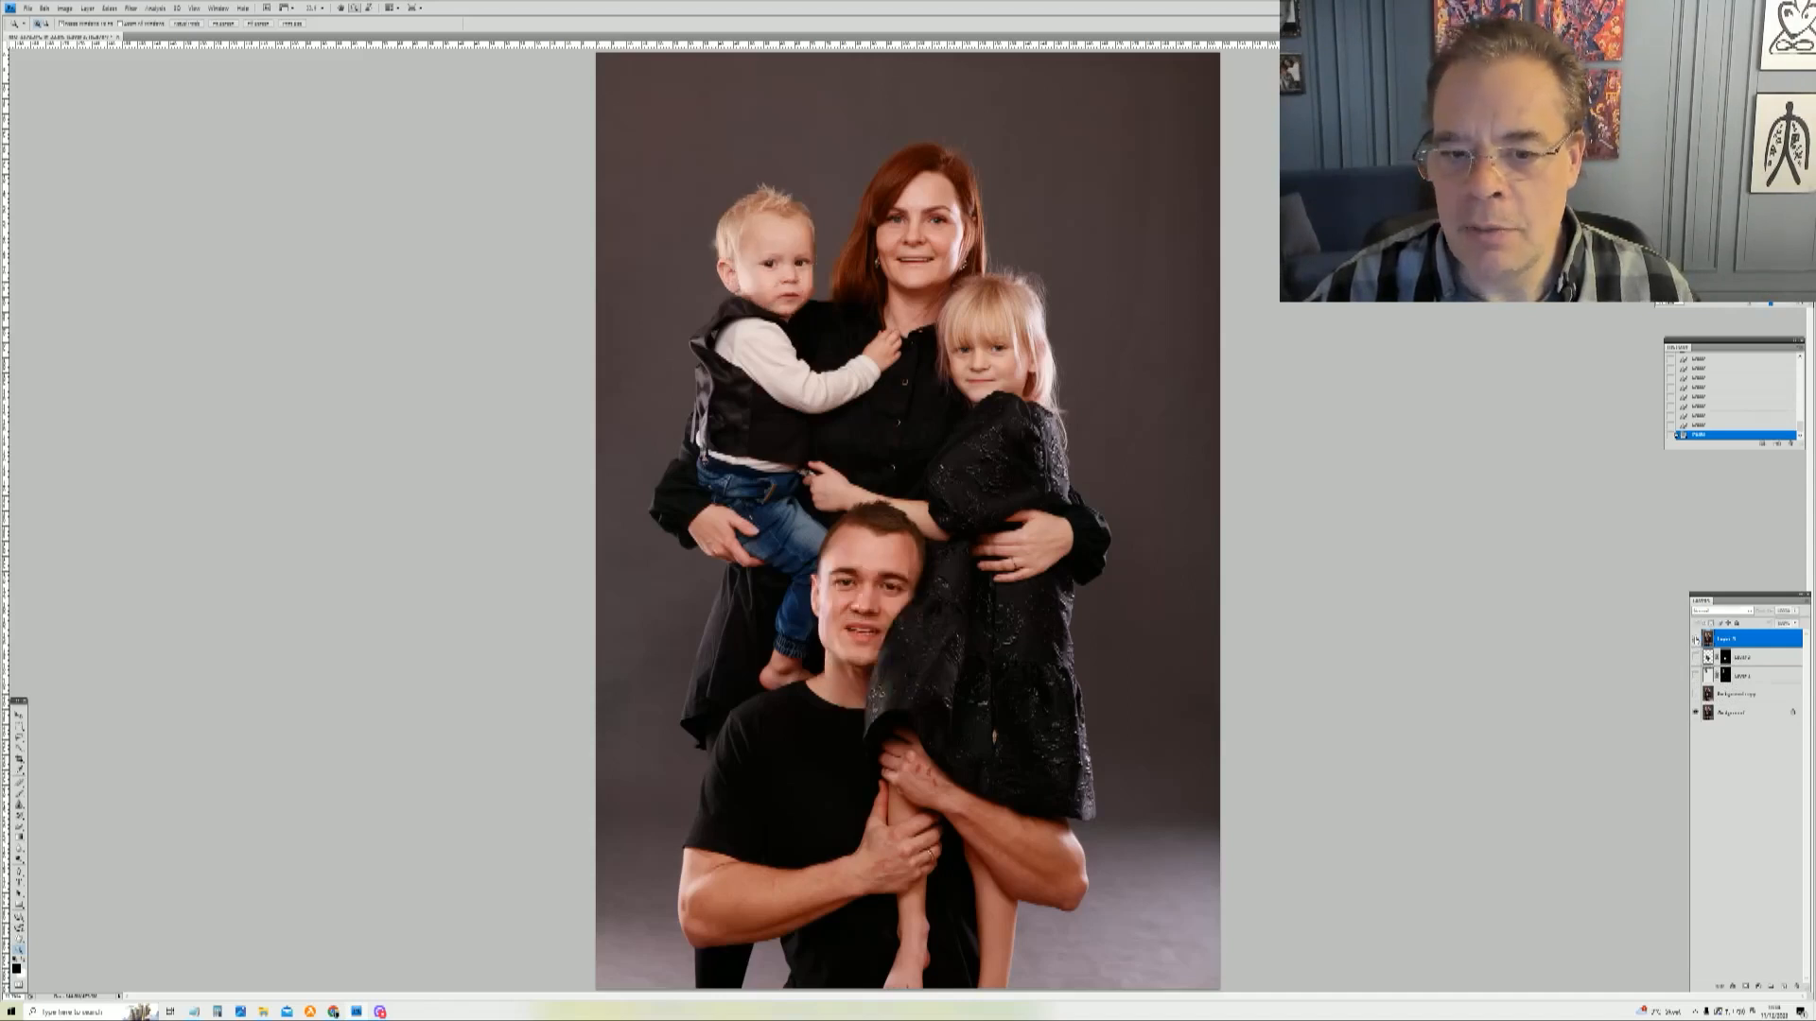
click(1695, 639)
click(1696, 639)
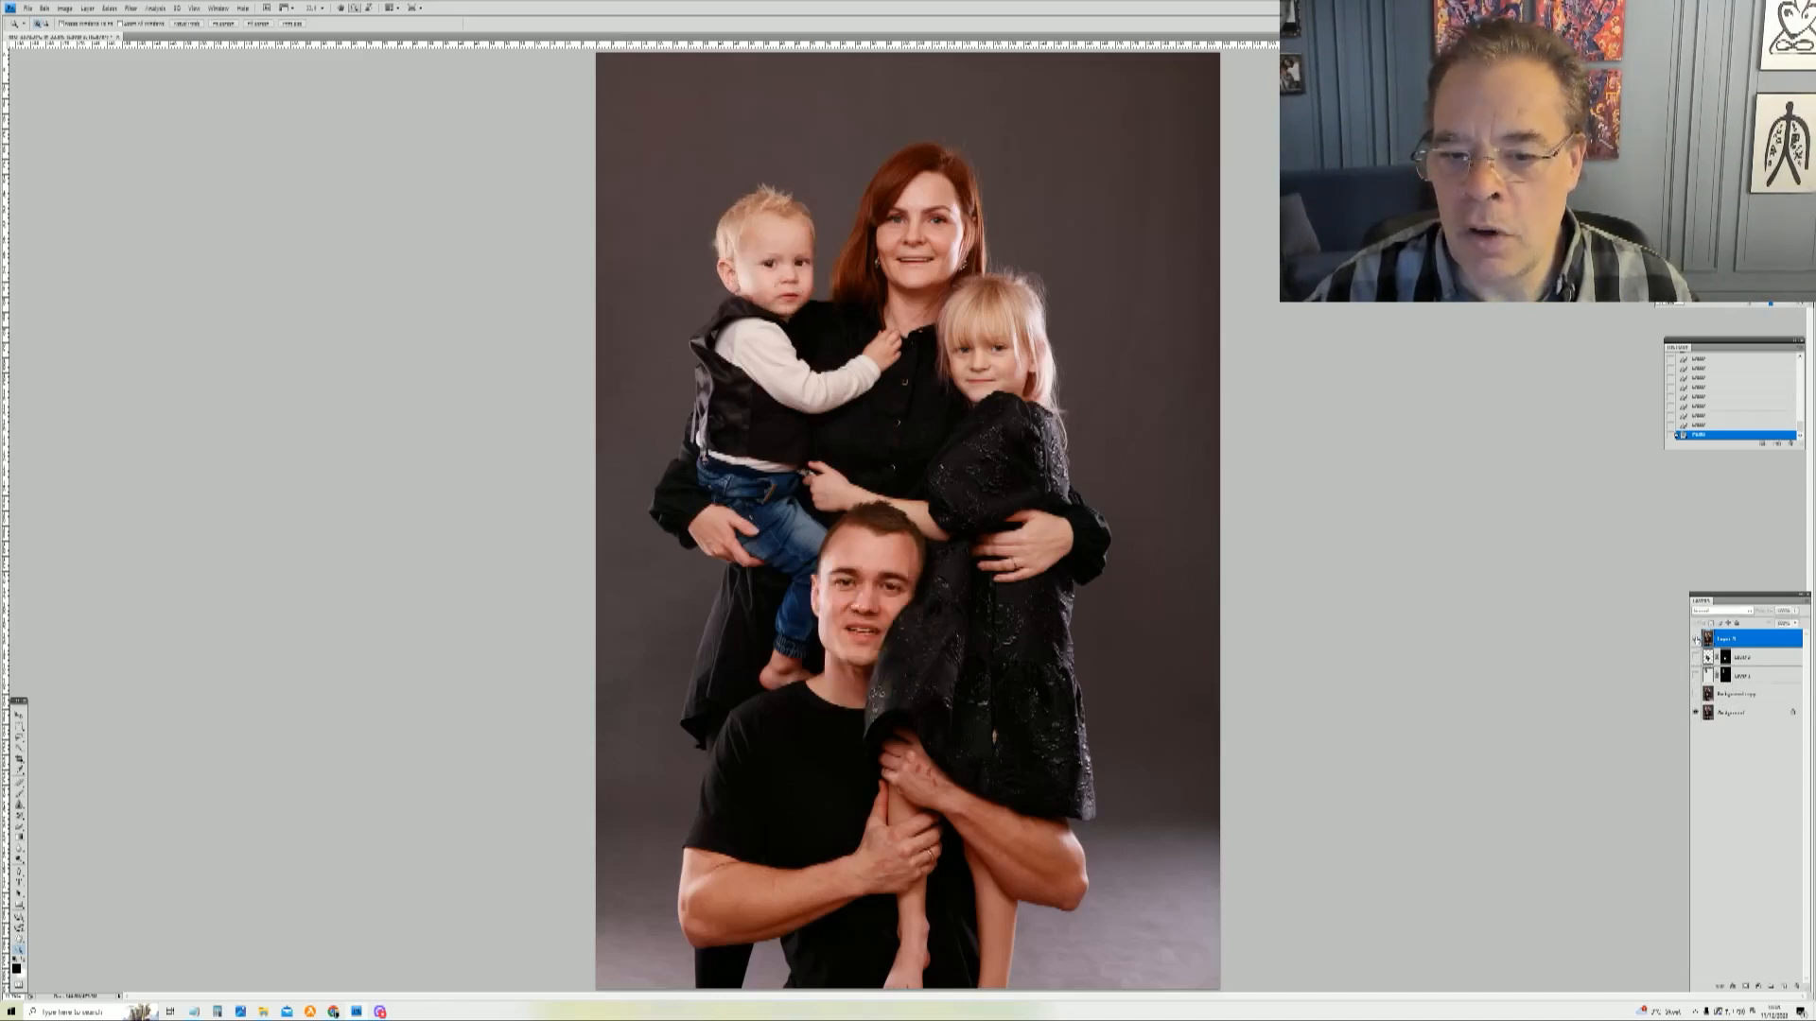
click(1696, 639)
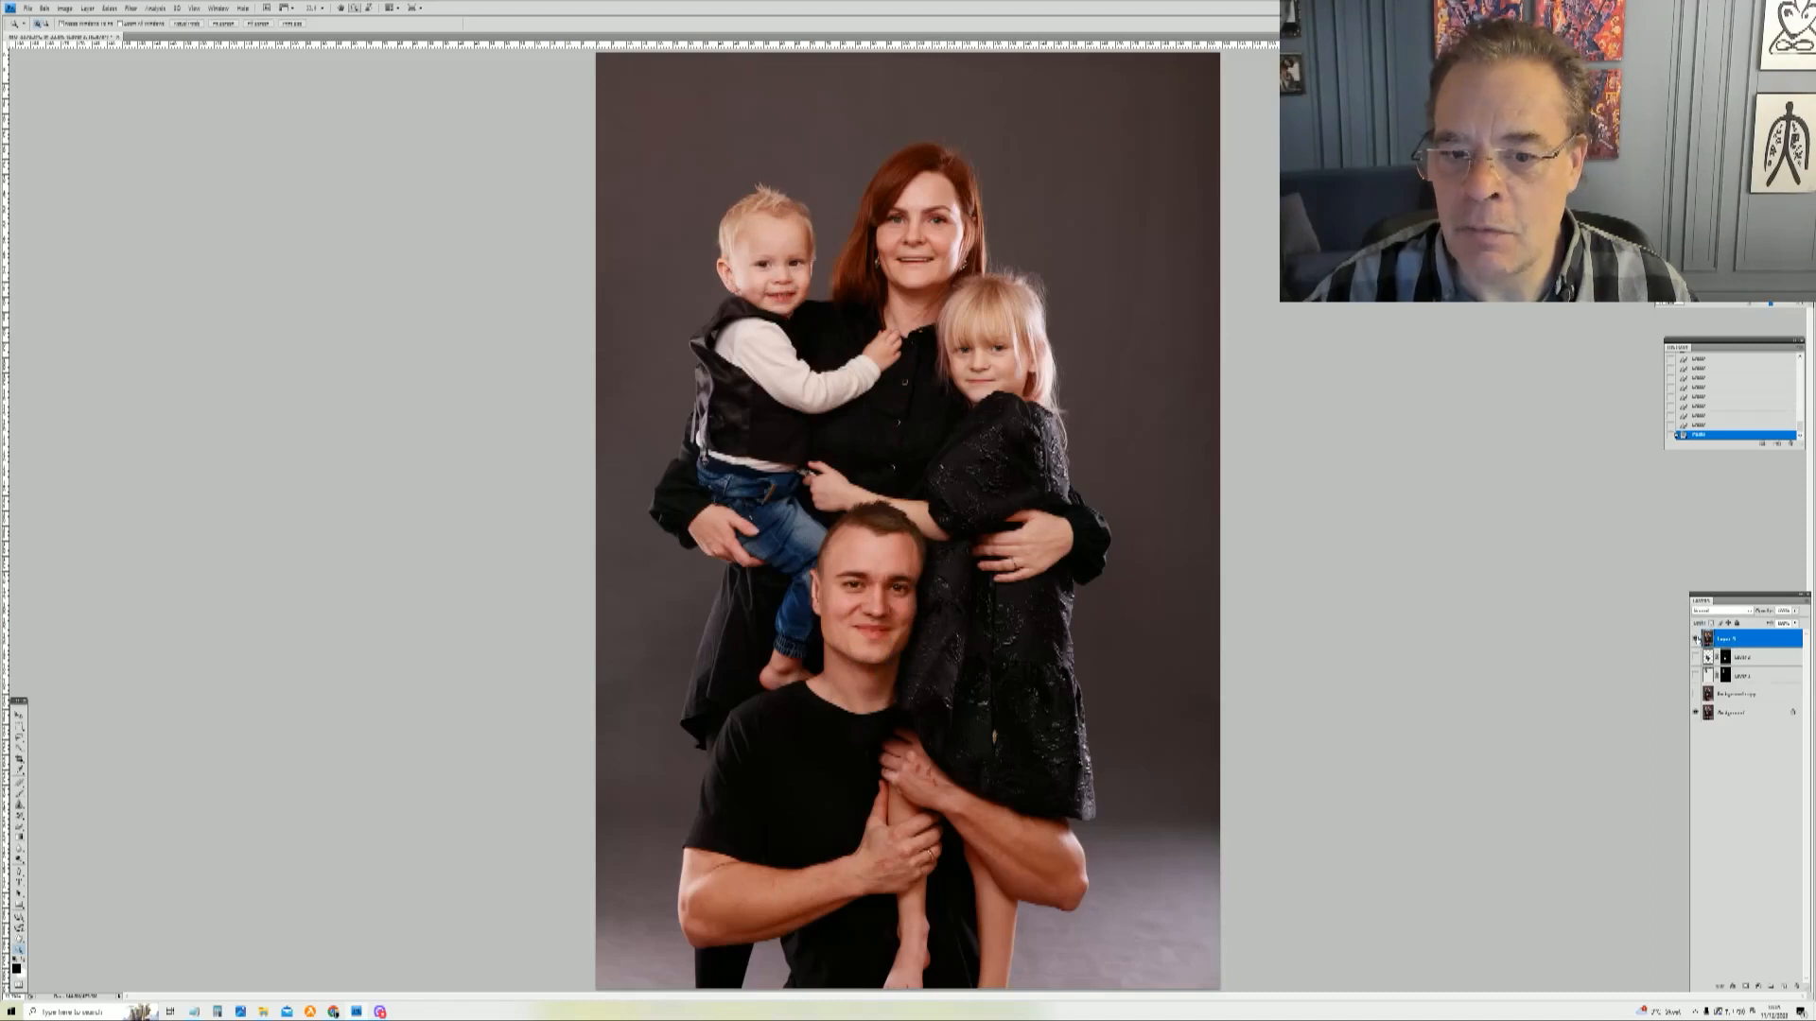
click(1695, 640)
click(1696, 640)
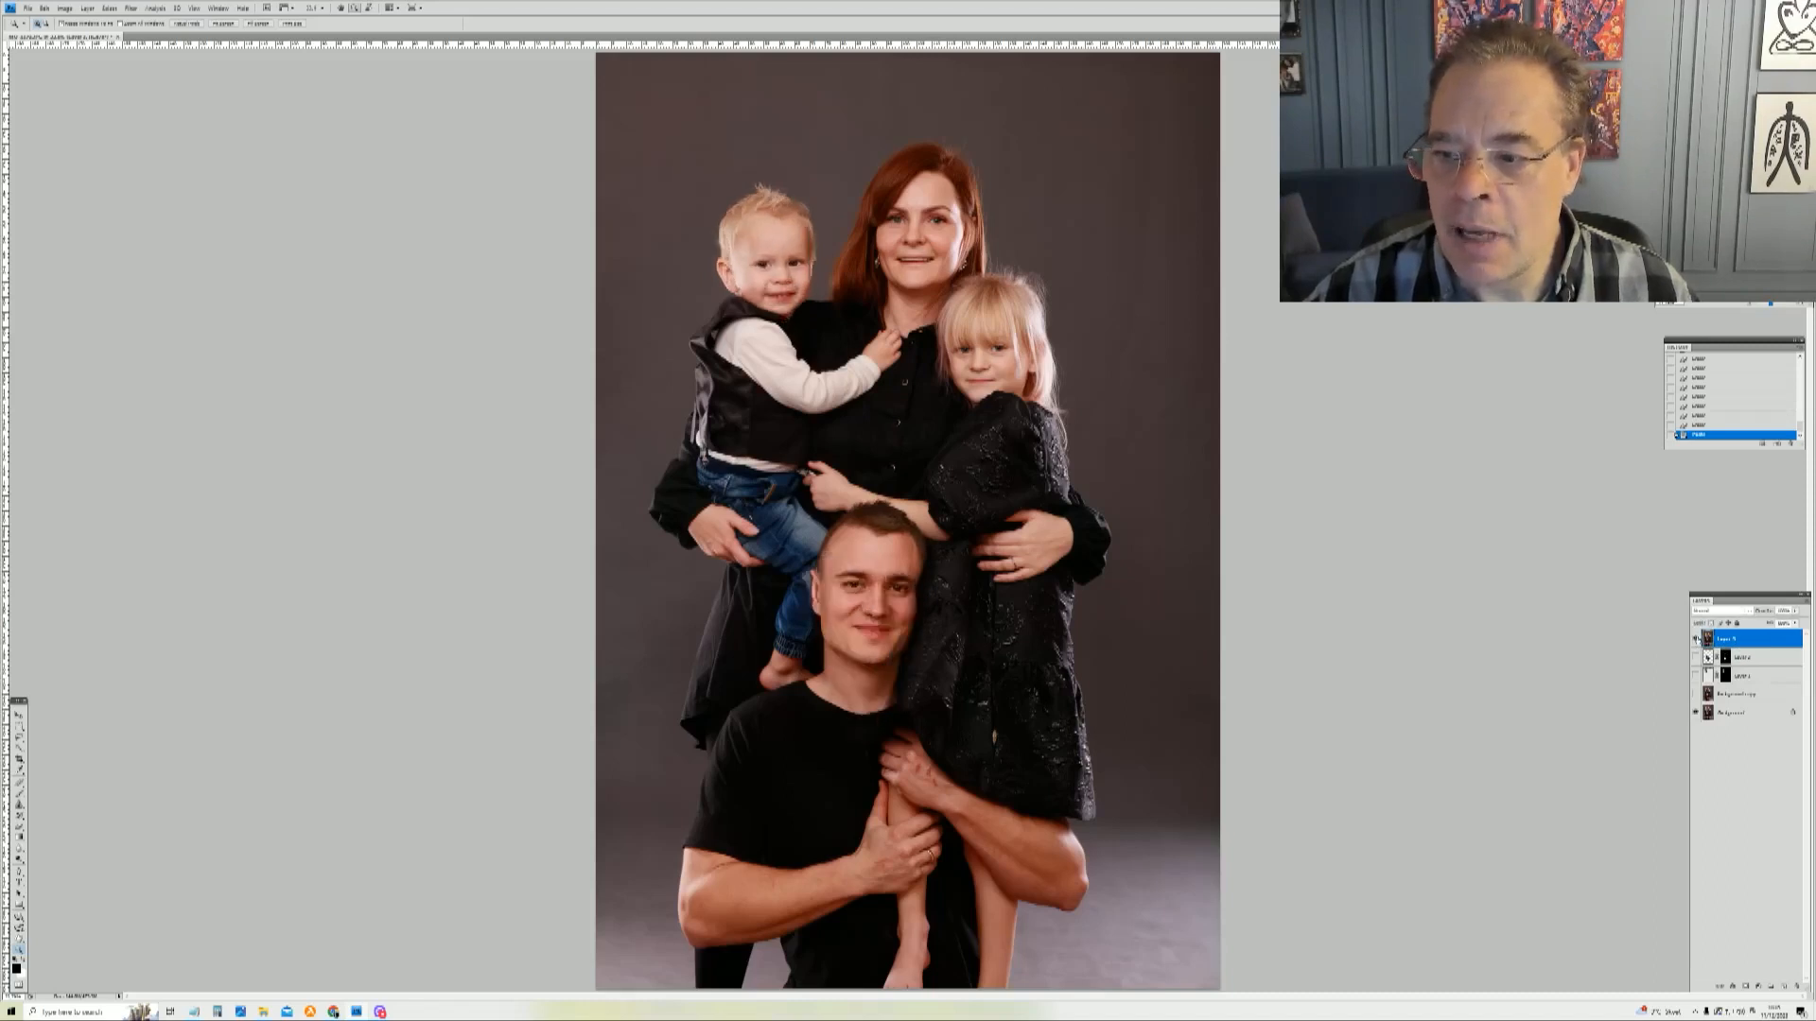
click(1696, 640)
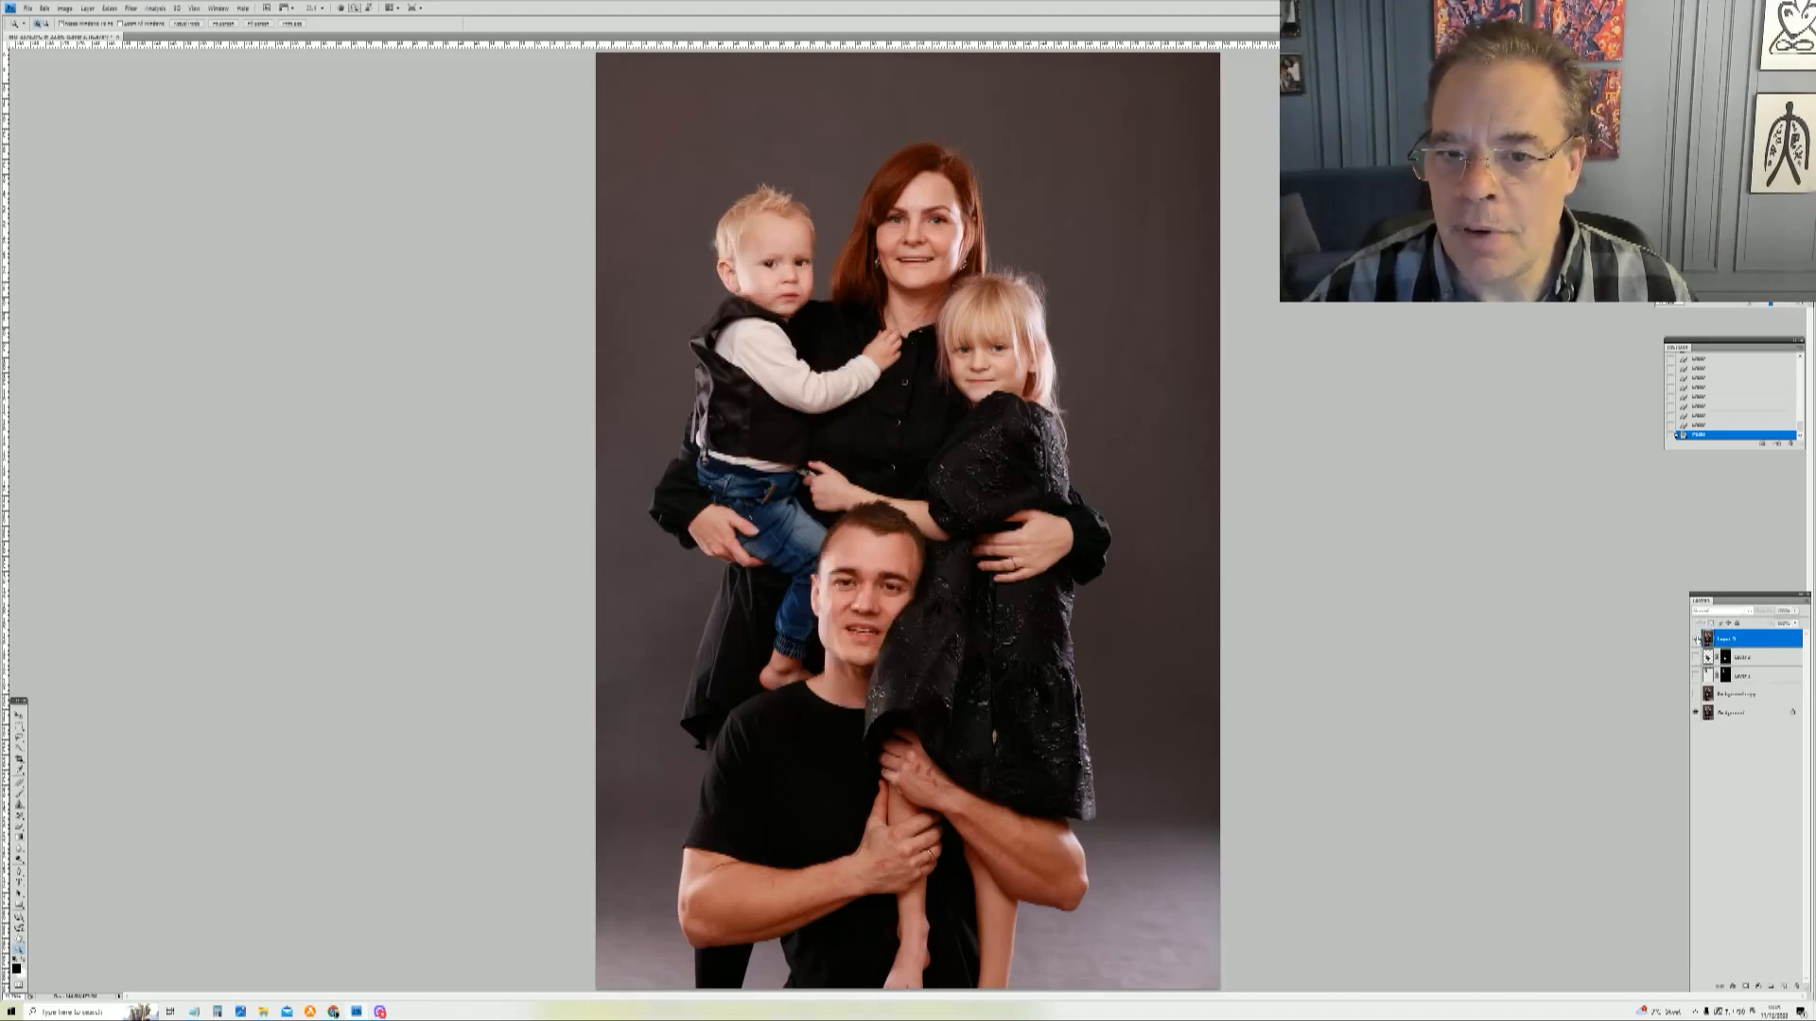
click(1696, 639)
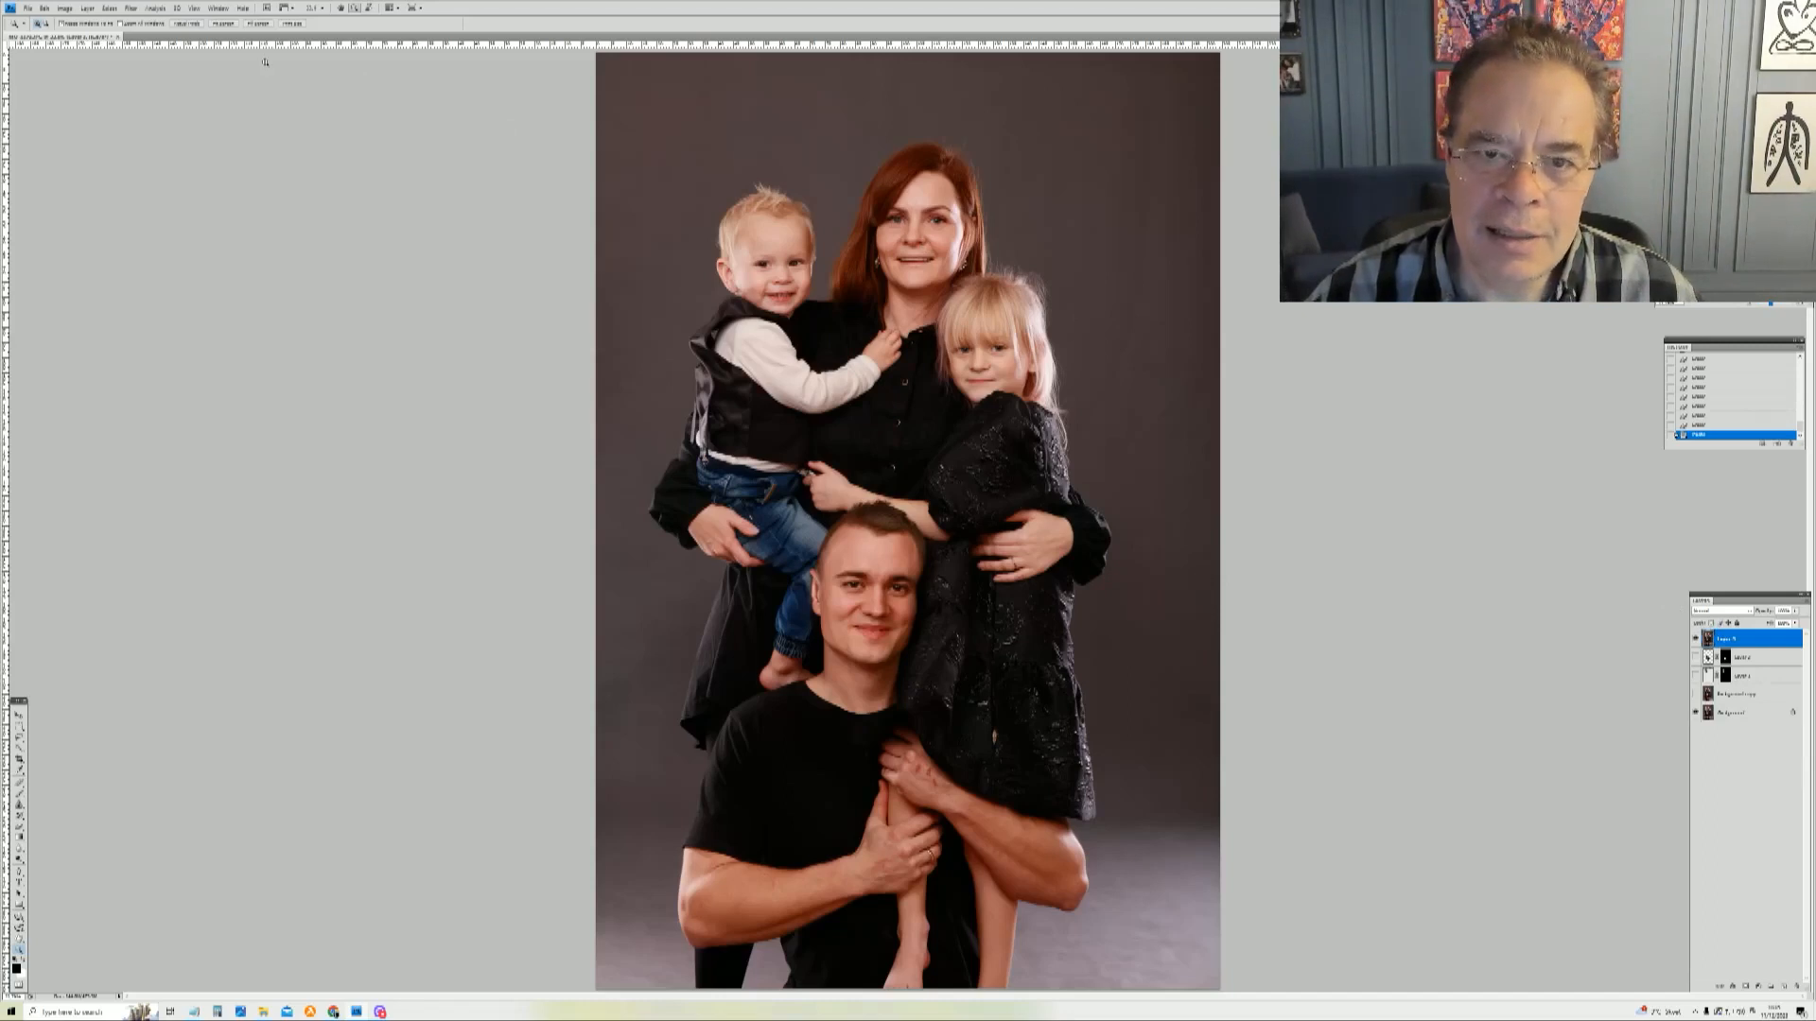
Step: Extend the canvas width to 220 with the anchor on the right side so new canvas is added on the left
click(71, 10)
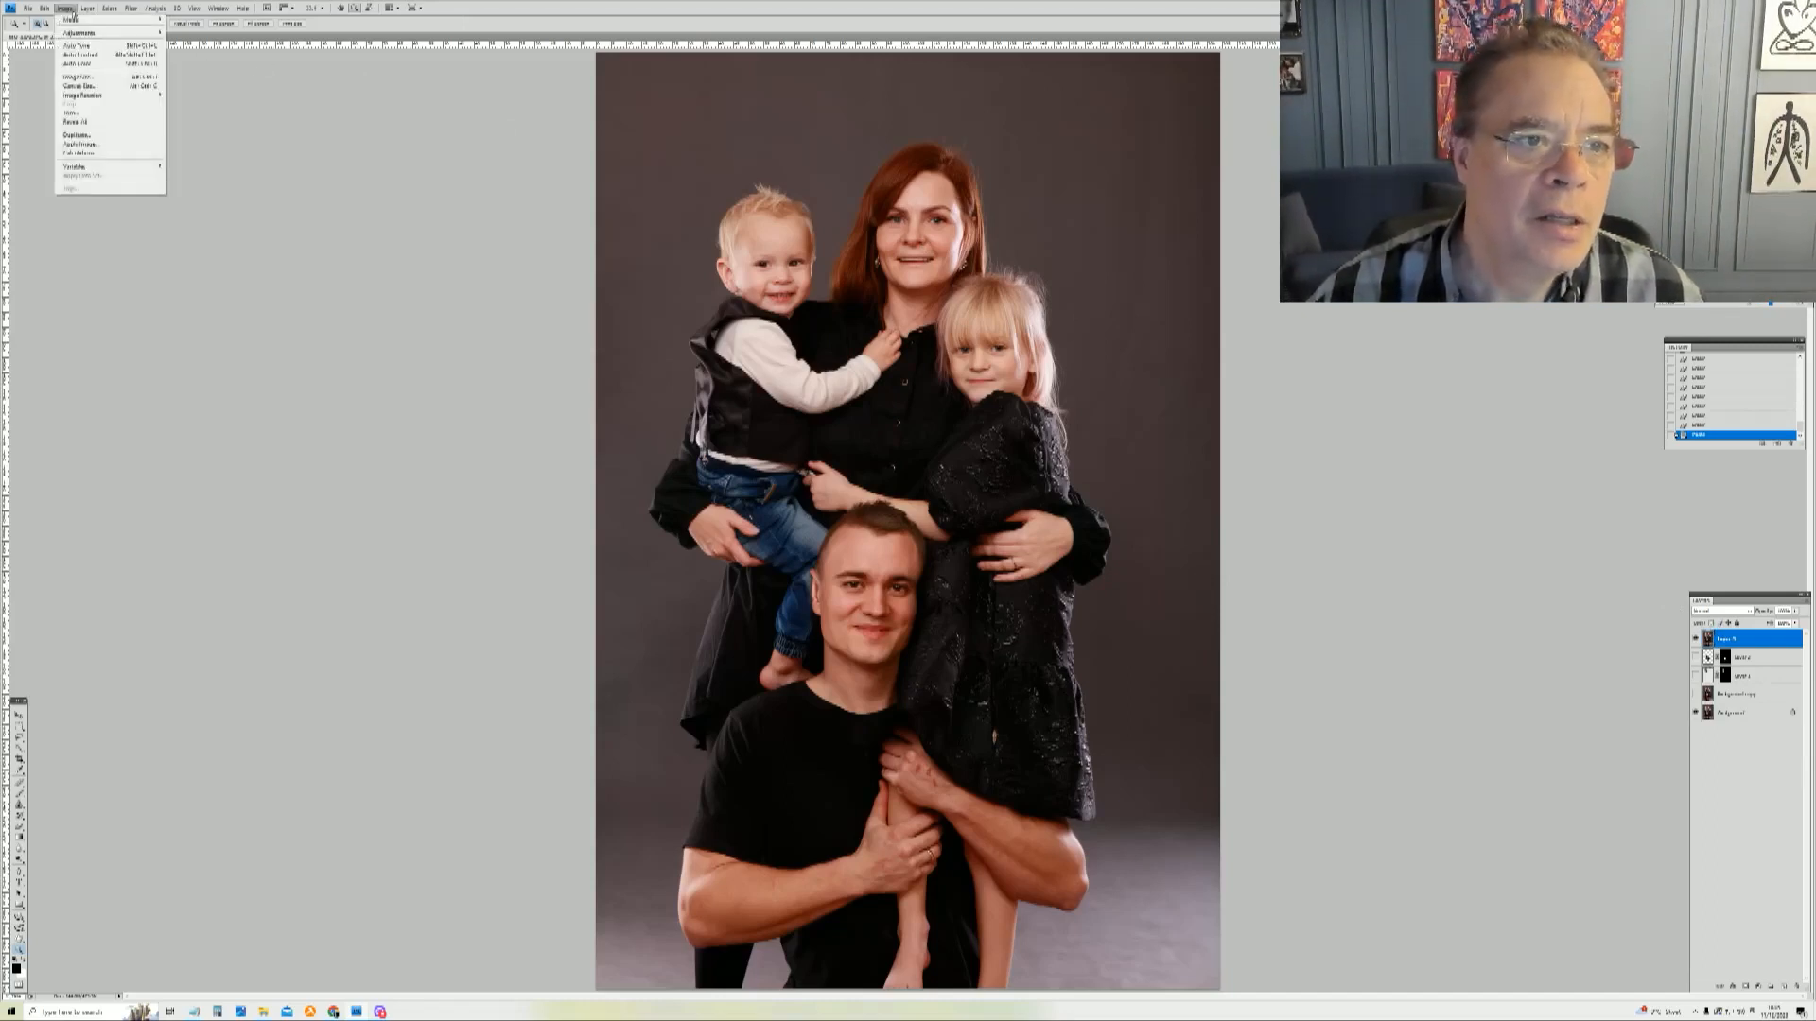
click(120, 87)
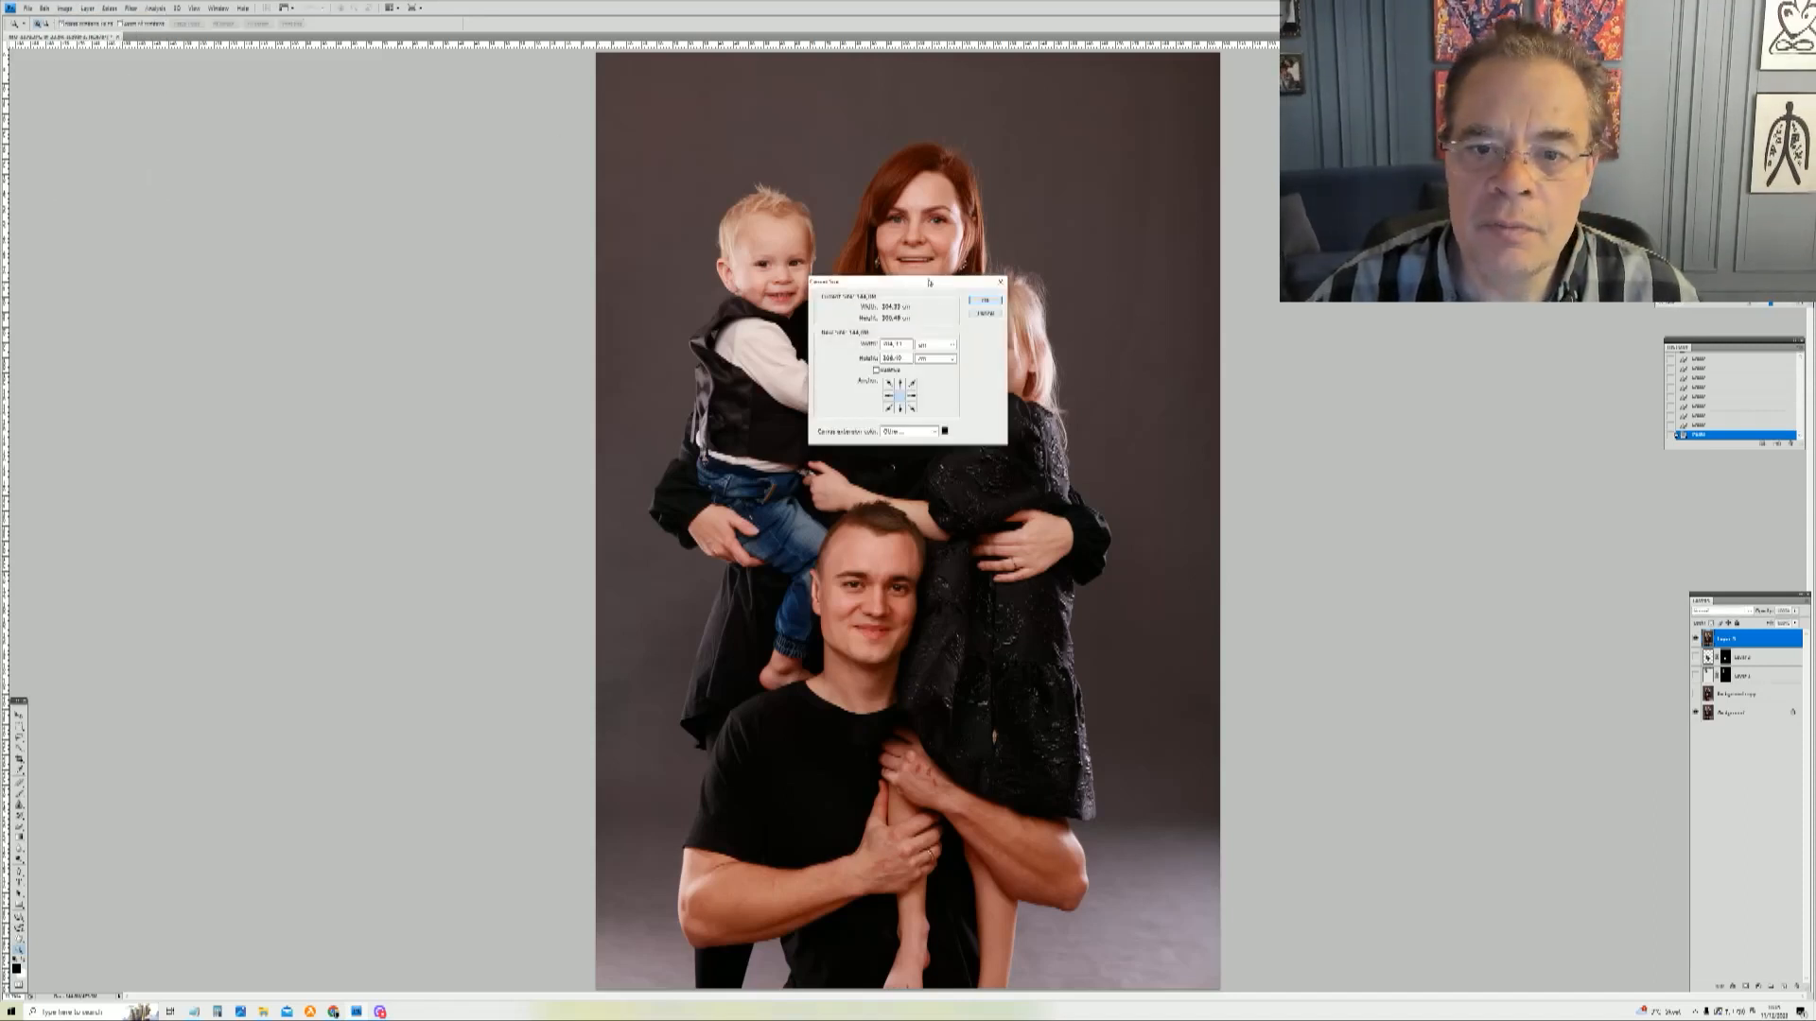
click(910, 397)
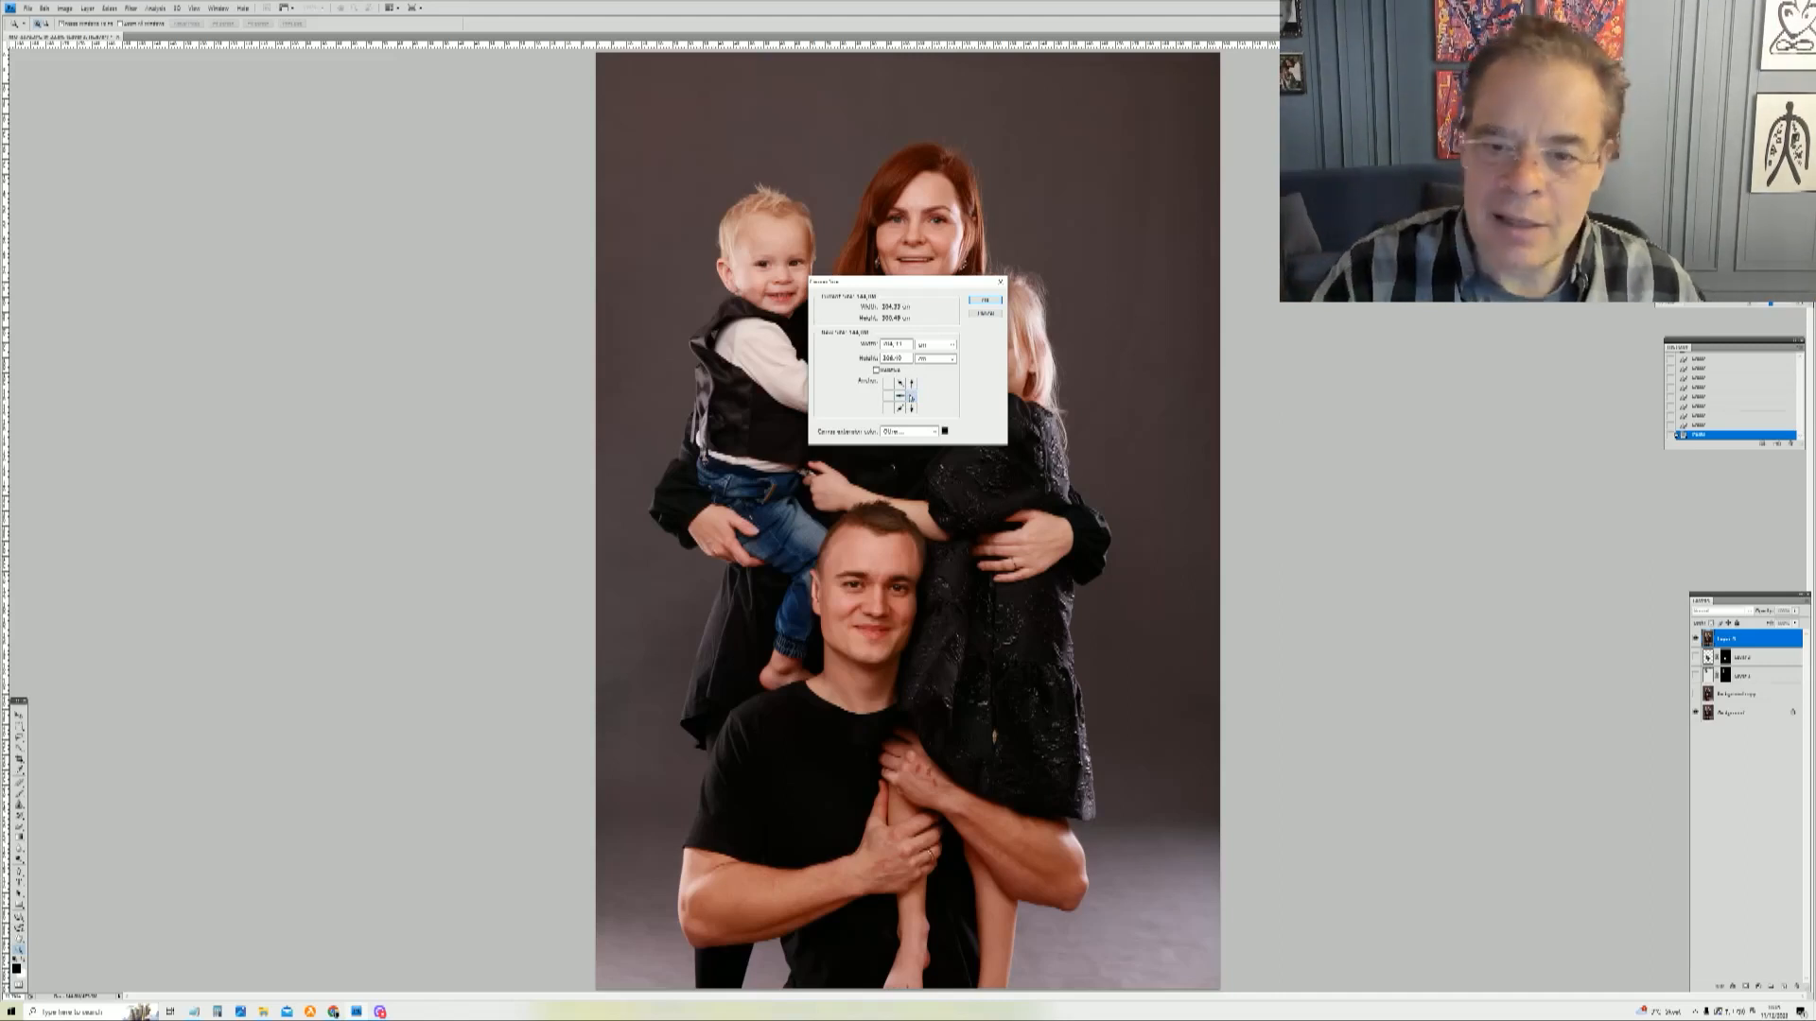
double_click(901, 344)
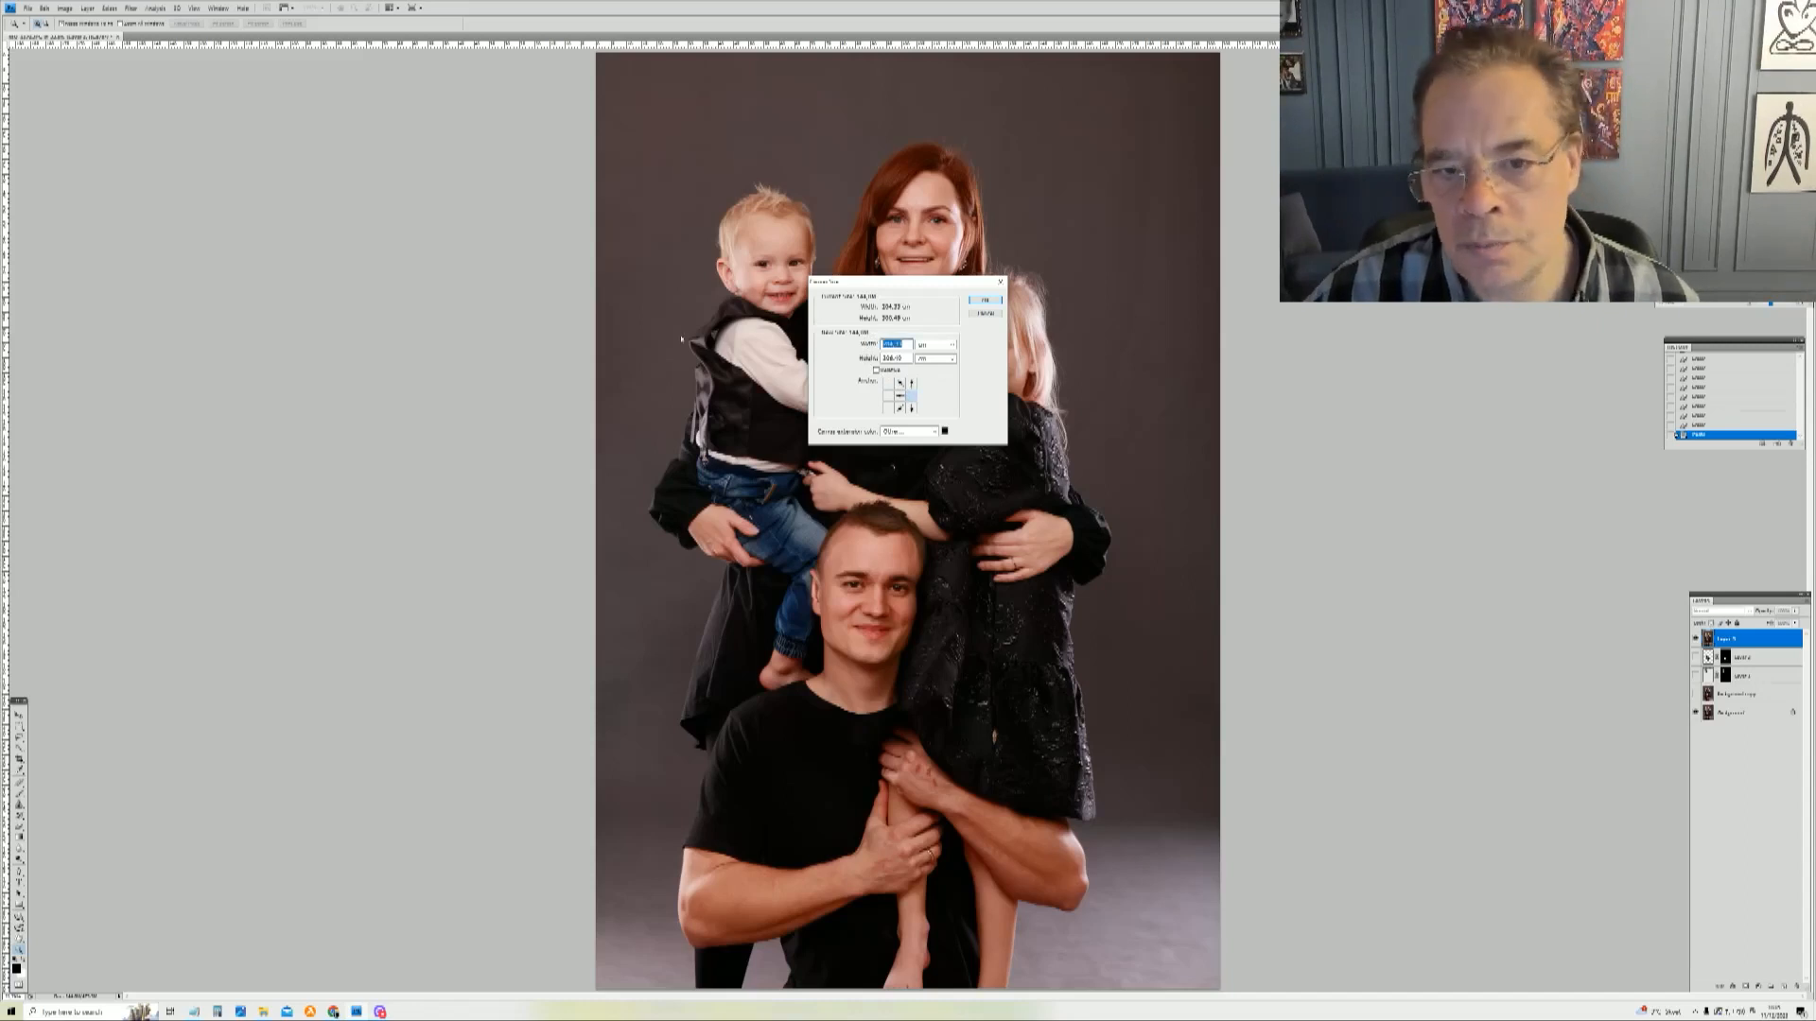
text(220)
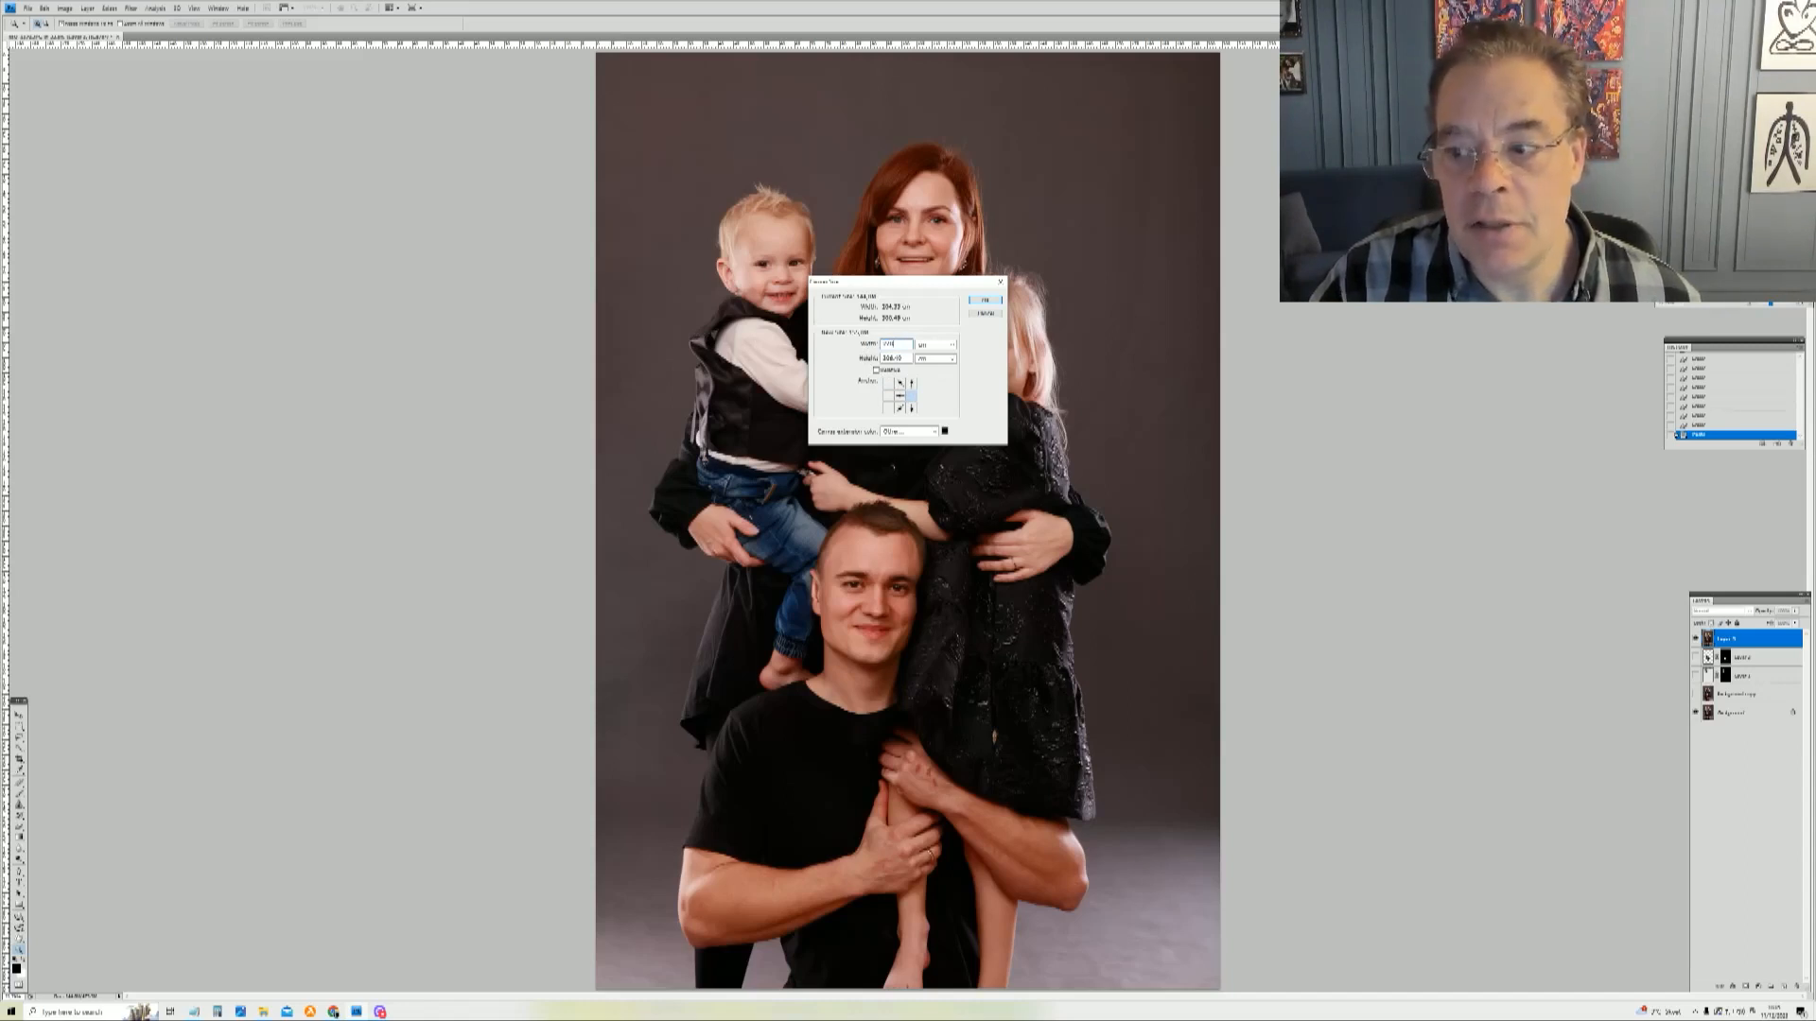
key(Return)
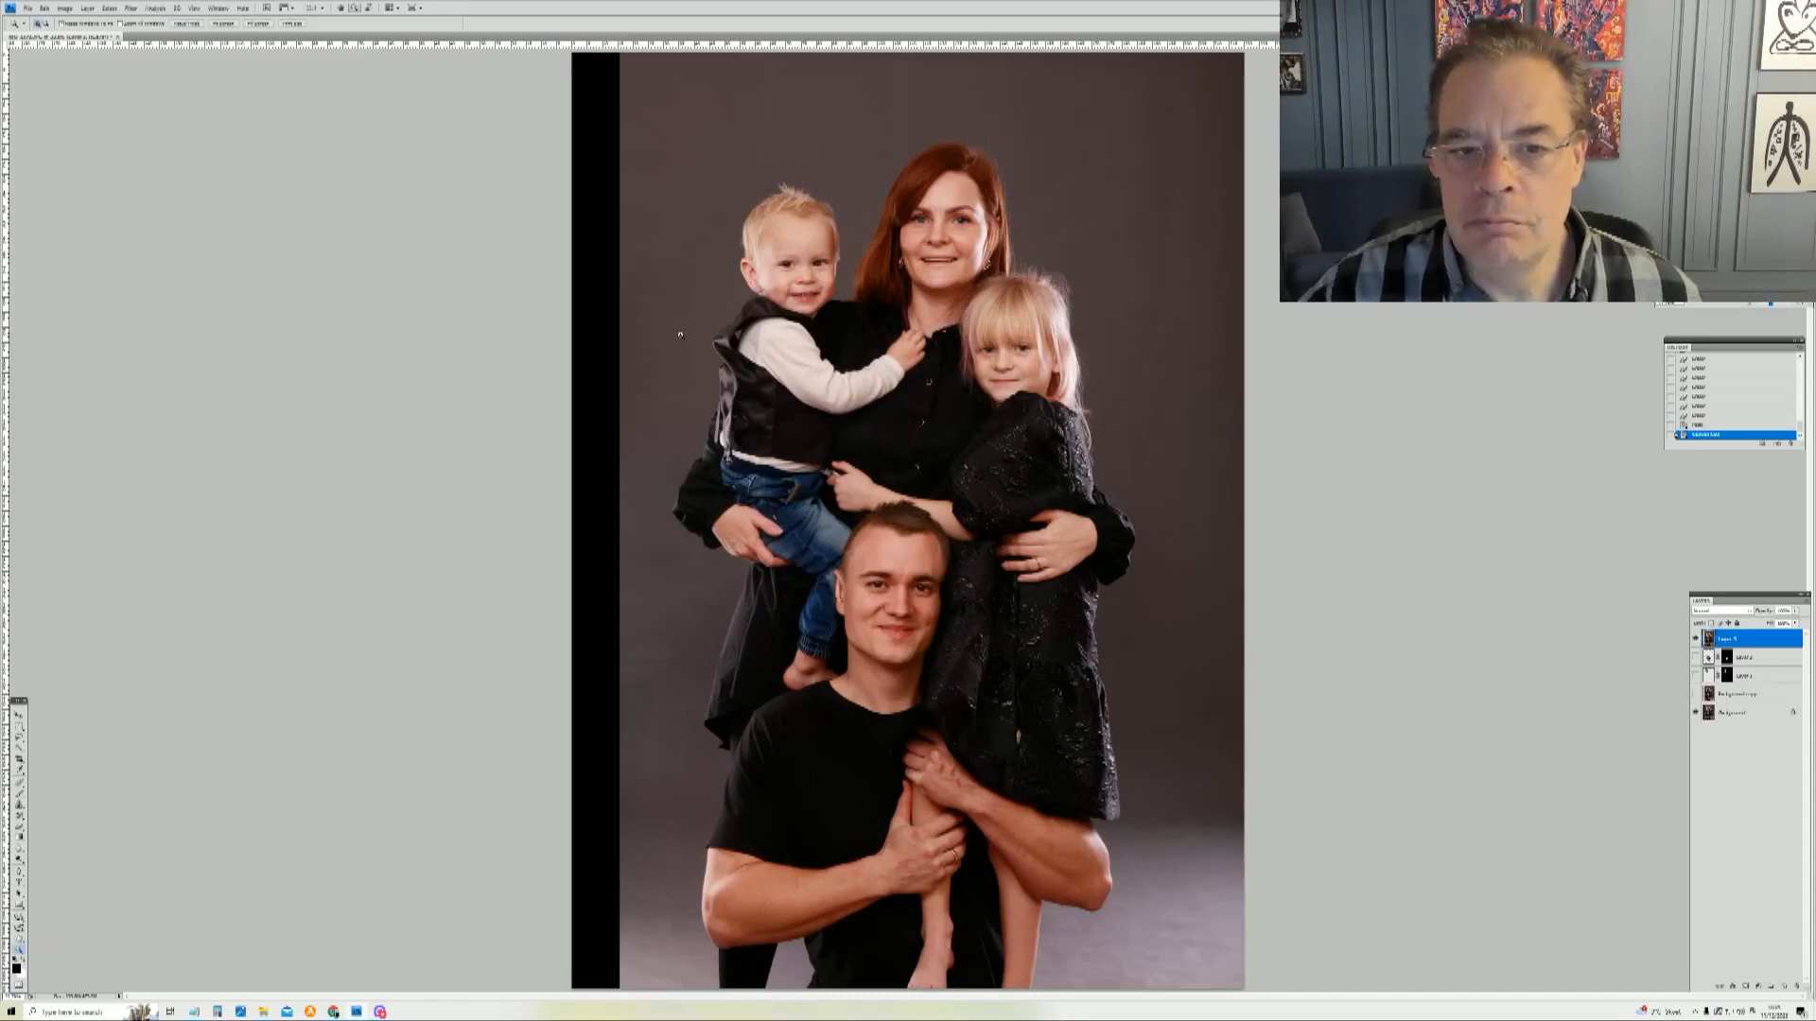
Step: Extend the canvas width to 240 with the anchor on the right side, adding more canvas on the left
click(63, 8)
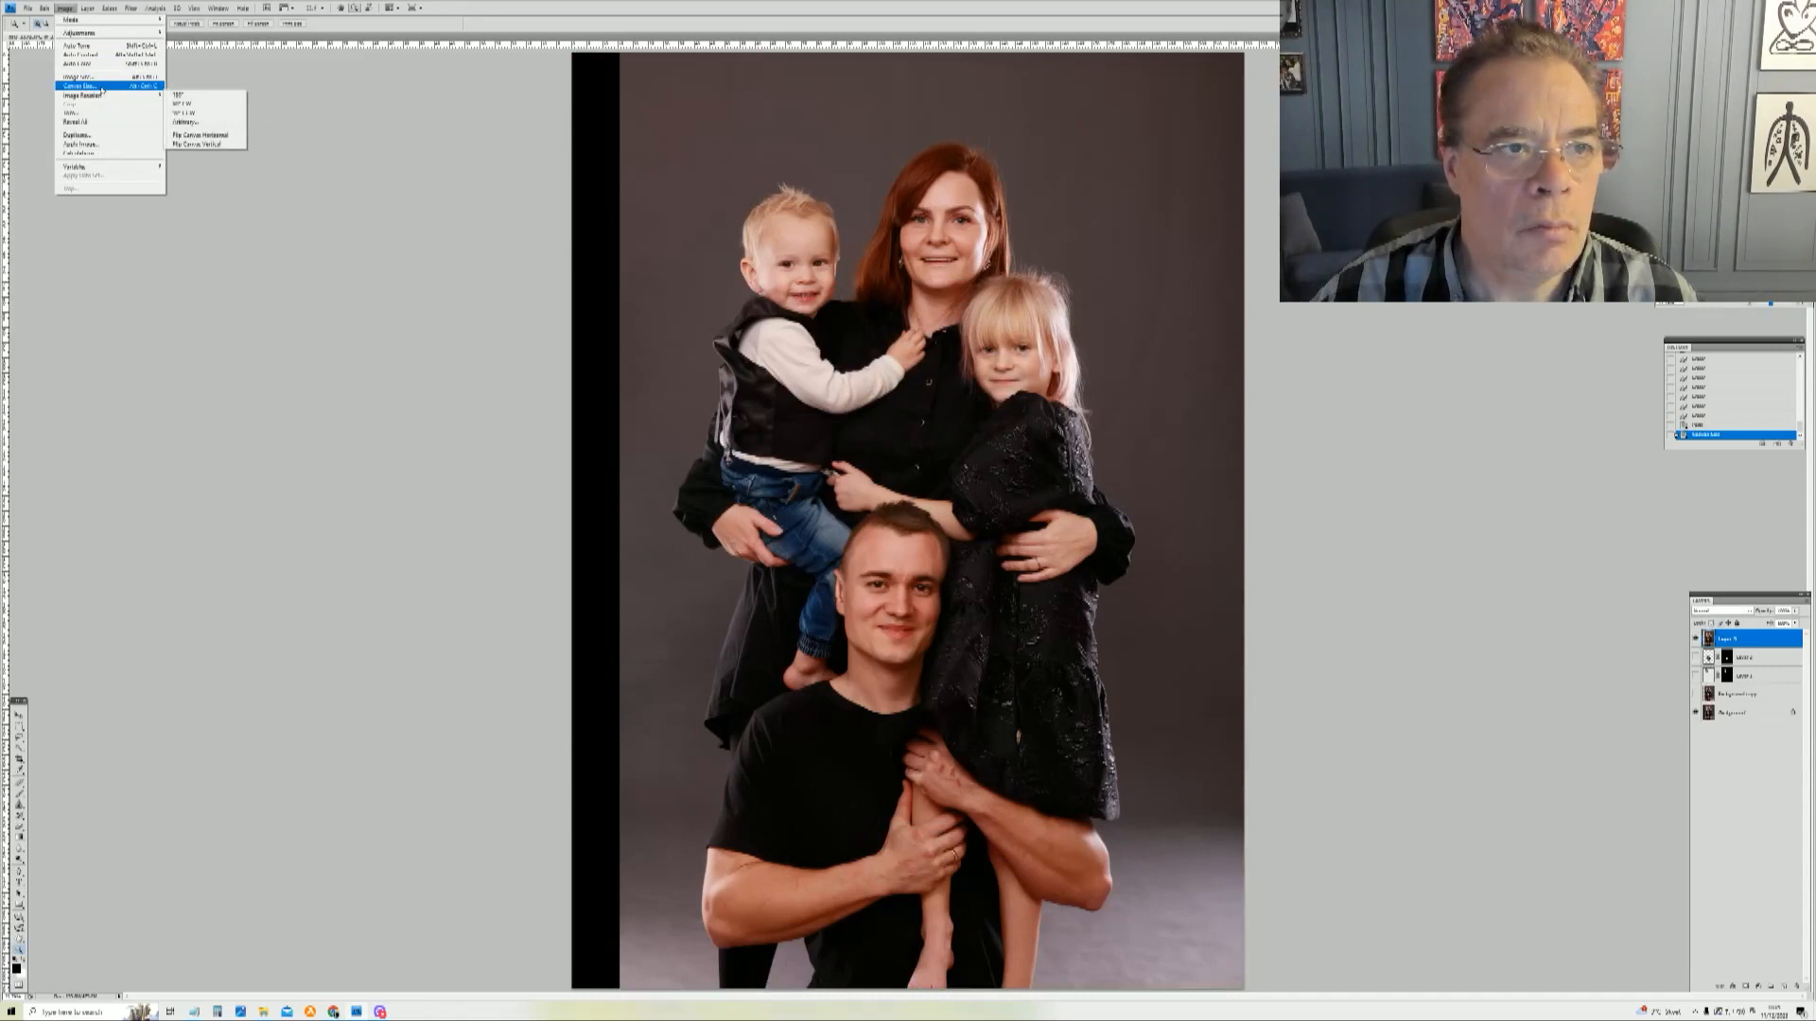
click(81, 85)
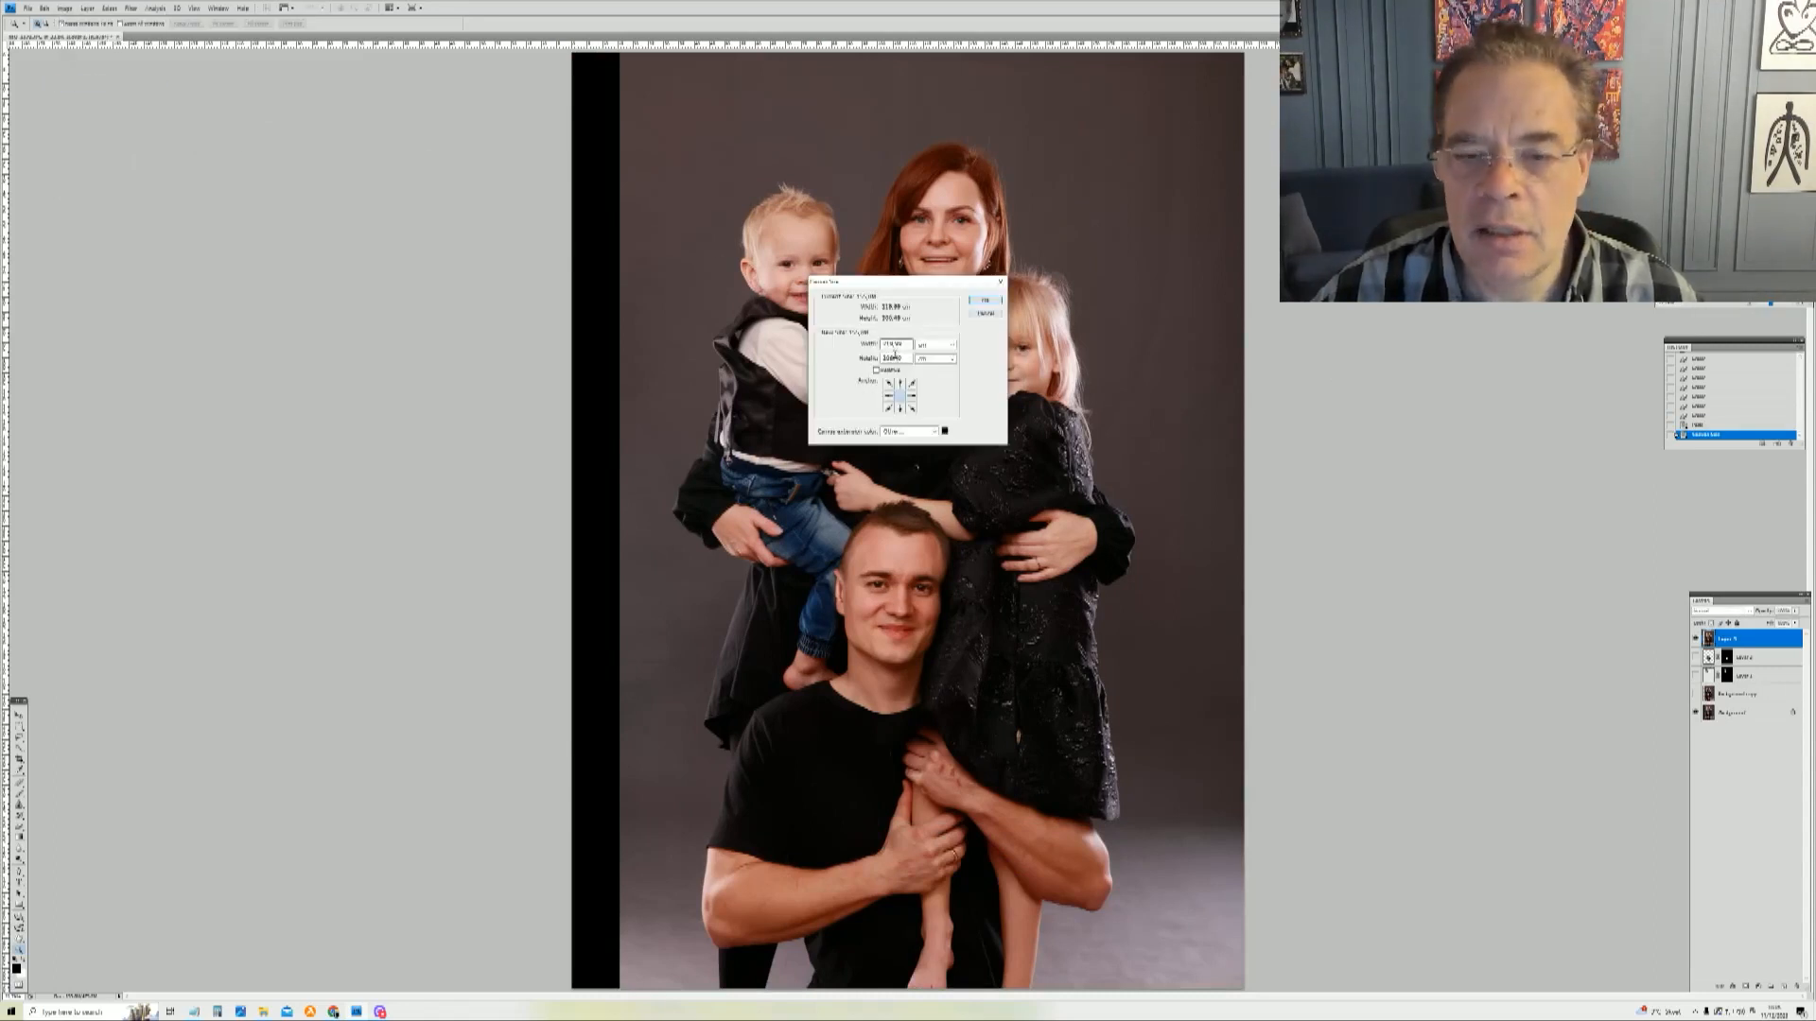
click(911, 395)
double_click(894, 344)
text(240)
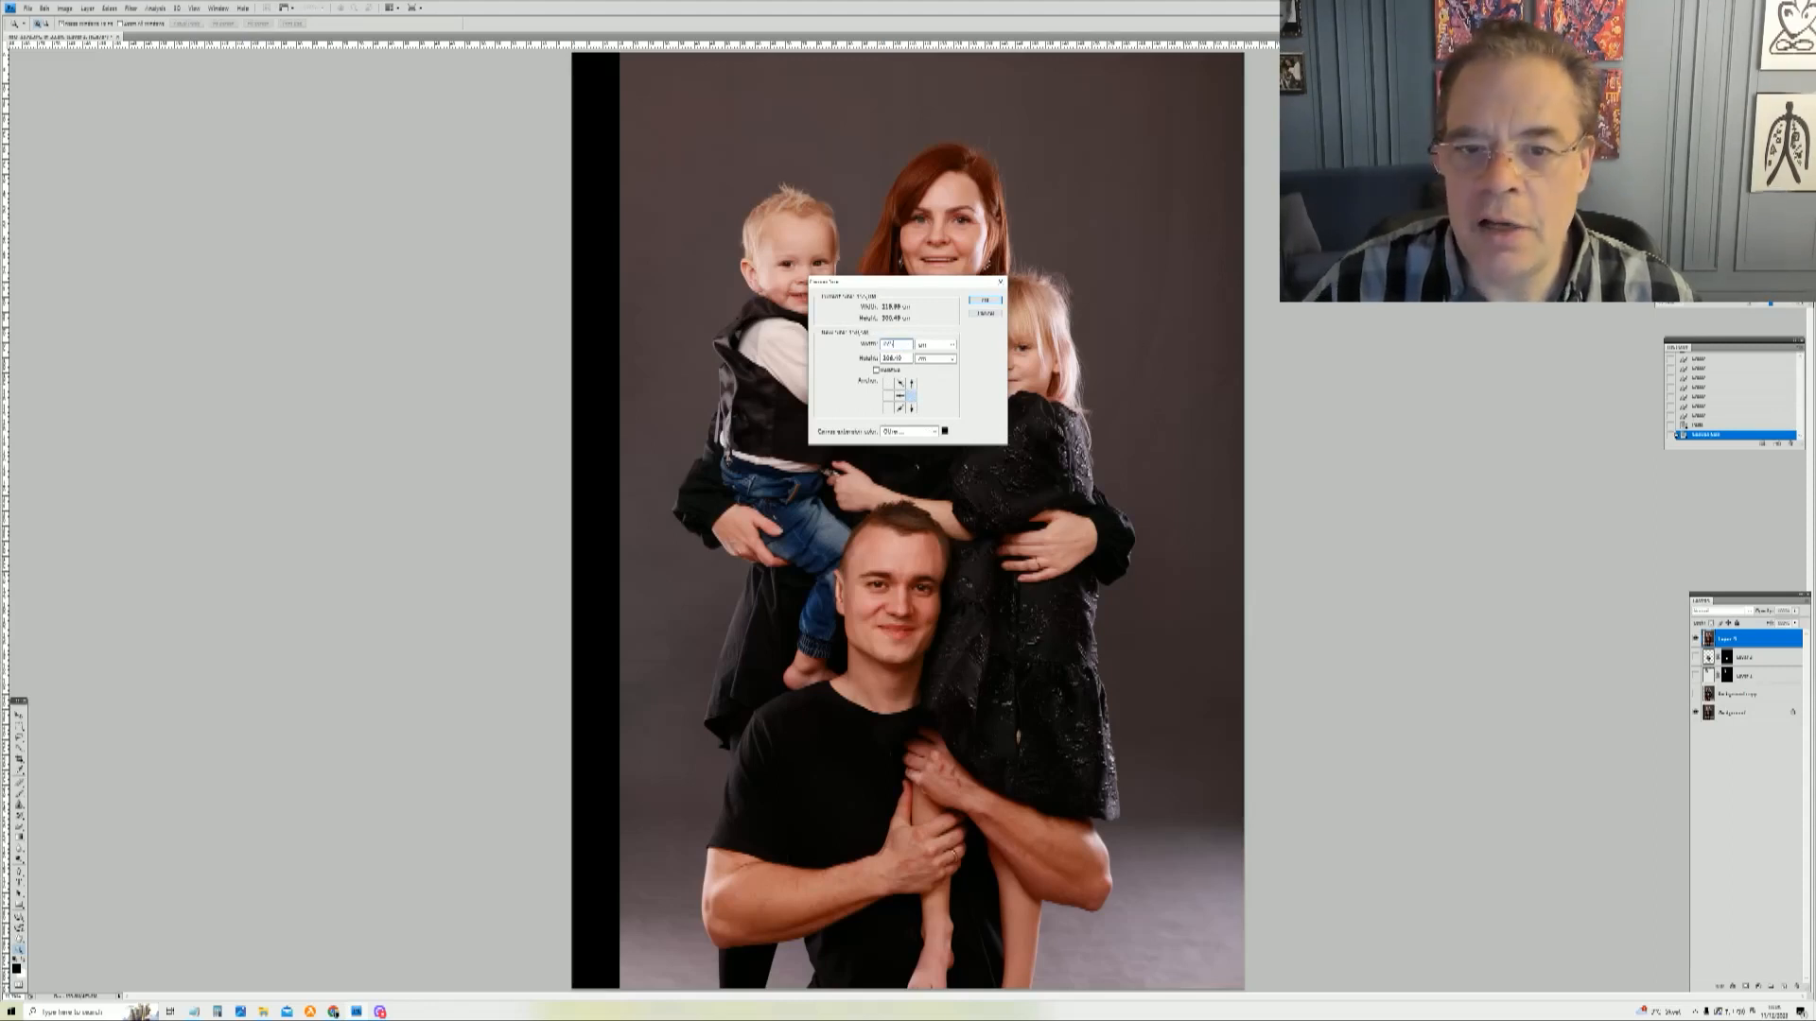
key(Return)
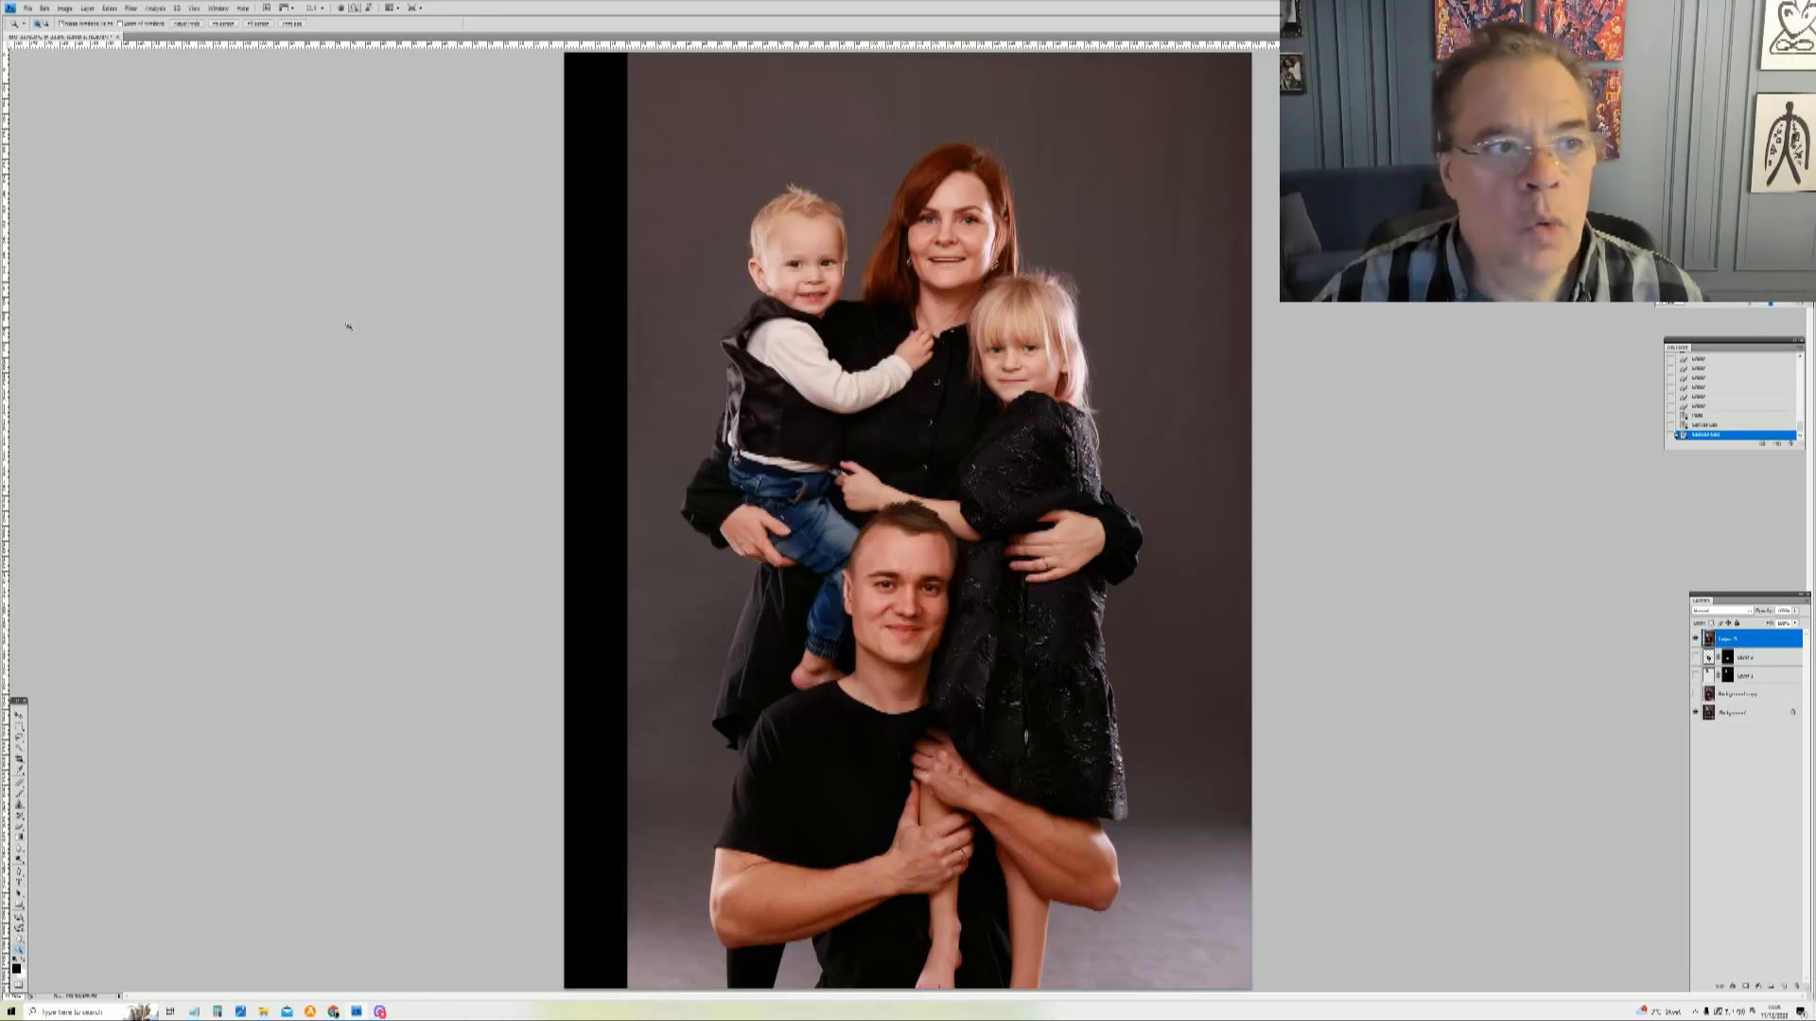
Step: Select a vertical strip of background beside the added black area and stretch it leftward with Free Transform to fill the new canvas
click(18, 727)
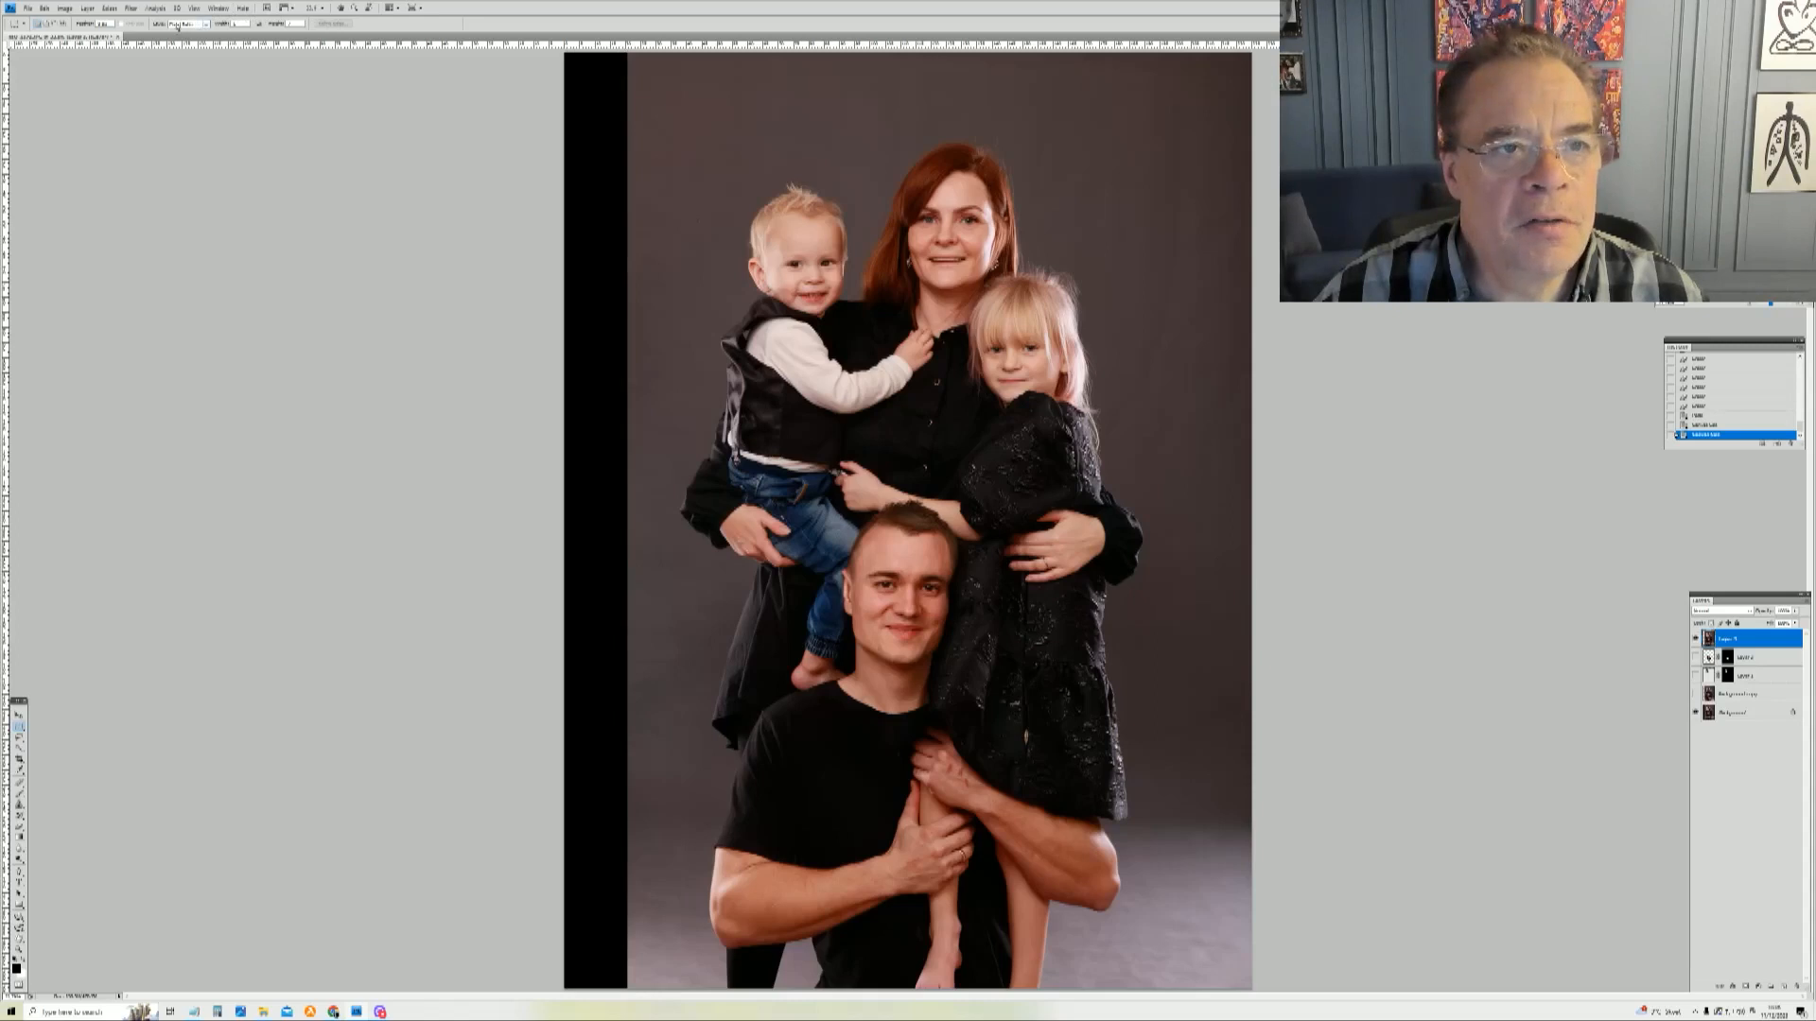
drag(1114, 711, 1227, 829)
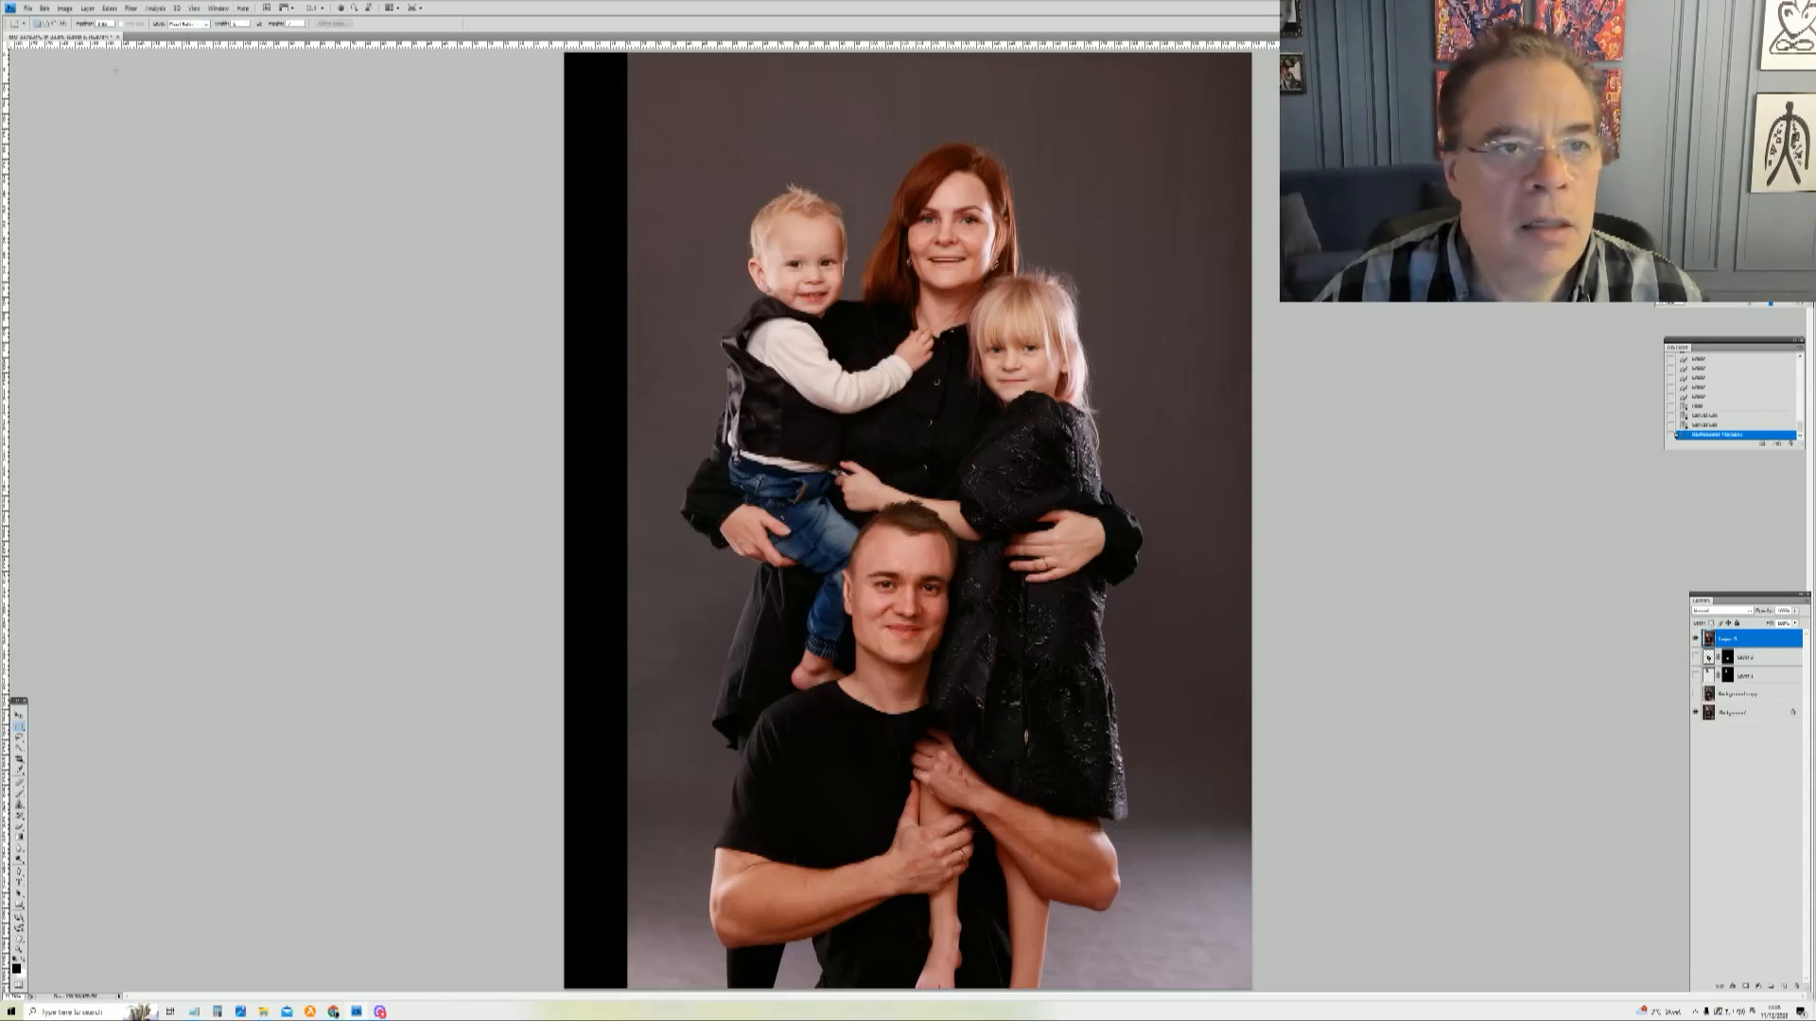
click(200, 25)
click(176, 32)
key(ctrl+d)
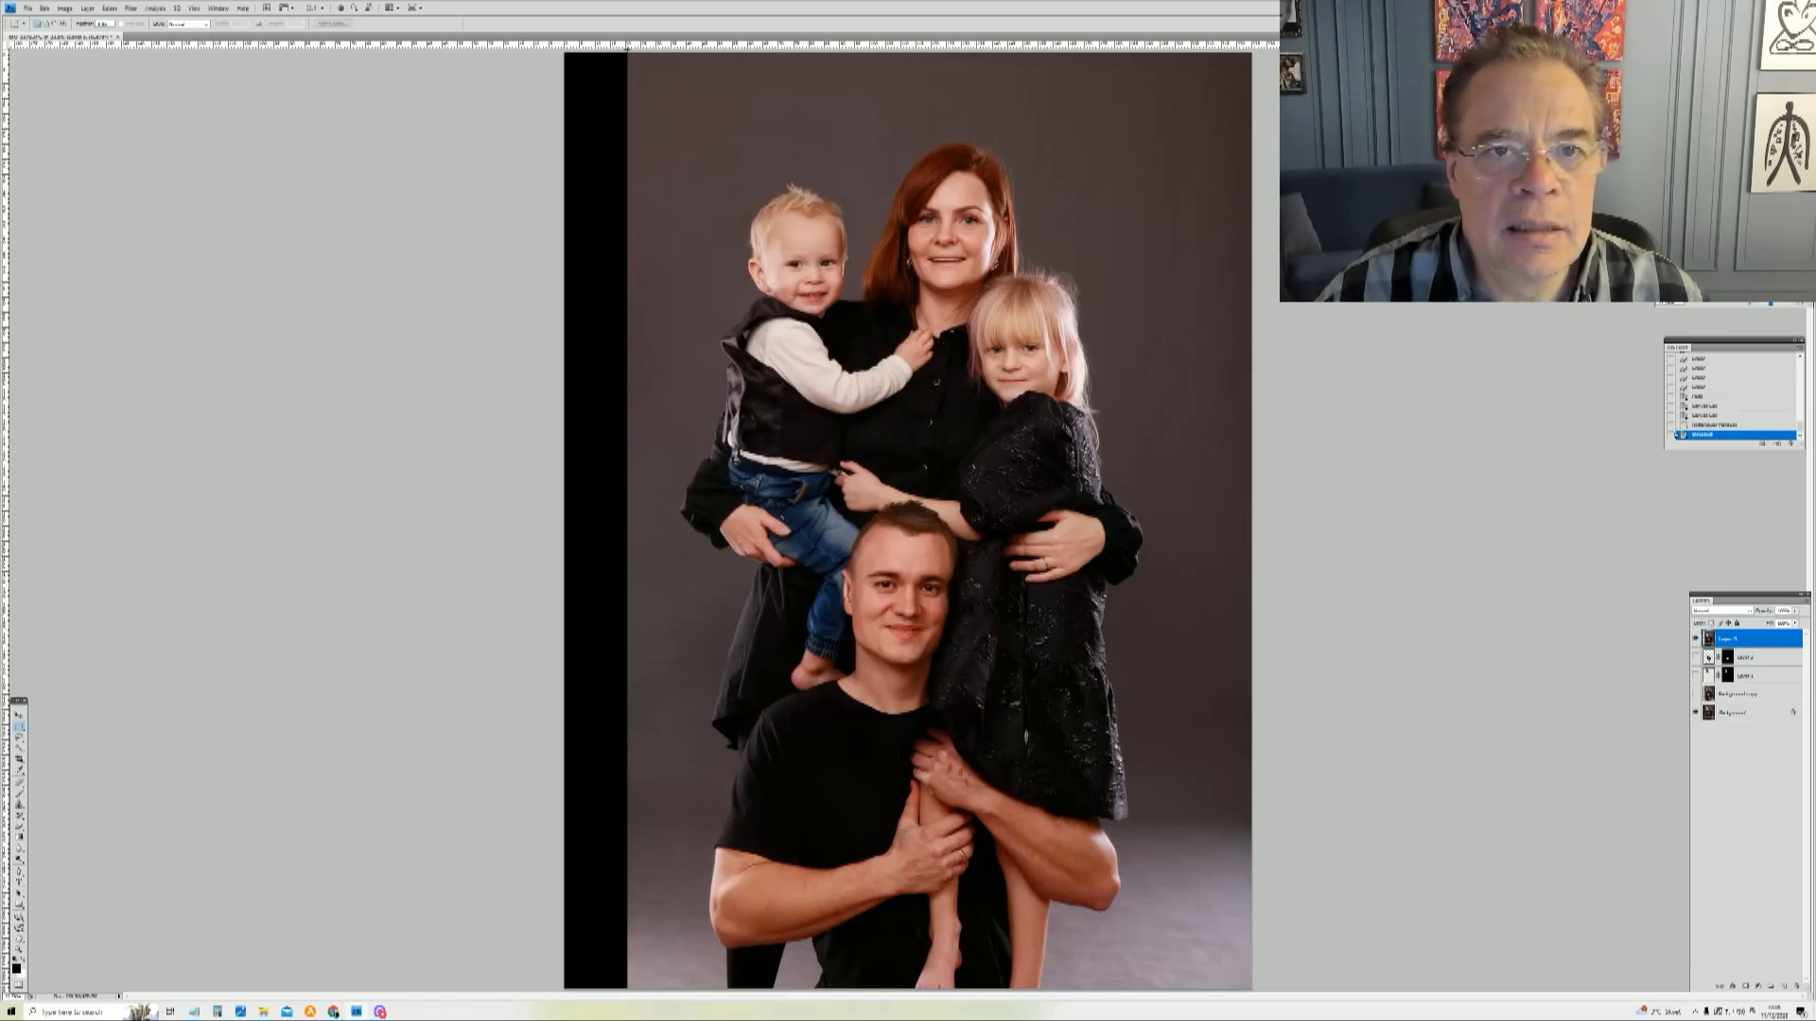
drag(627, 52, 676, 1018)
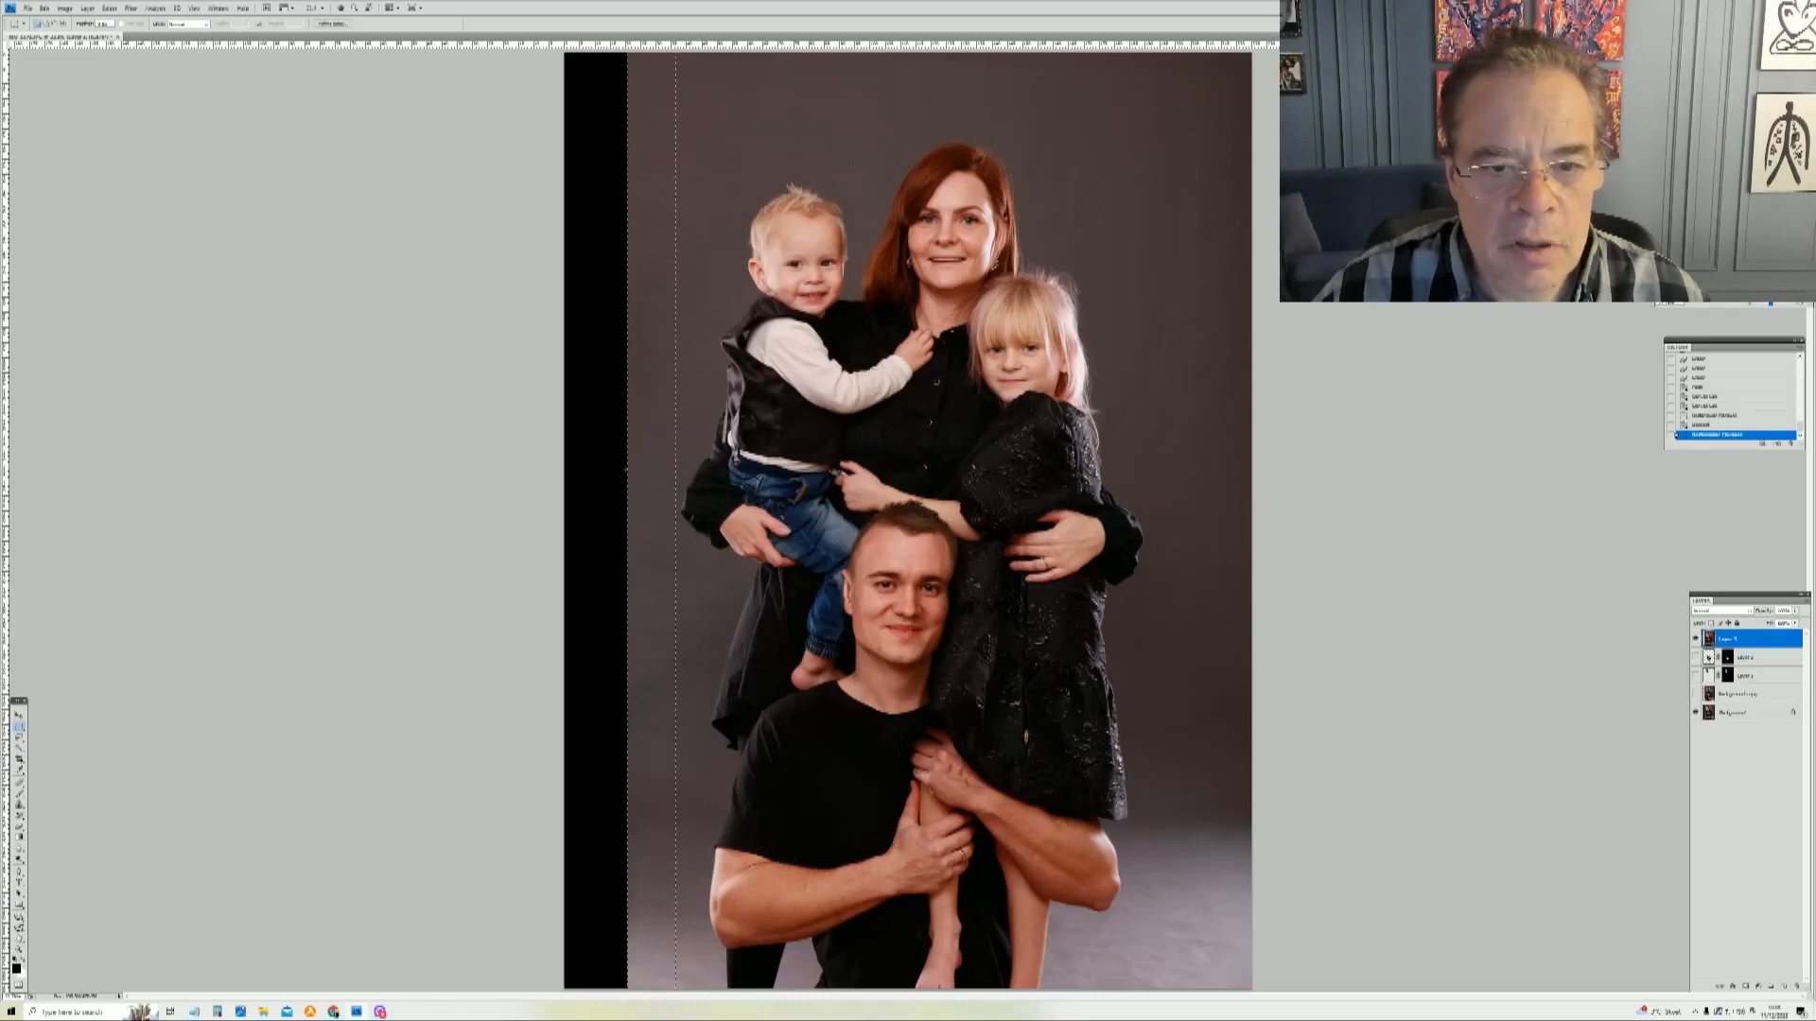
right_click(641, 460)
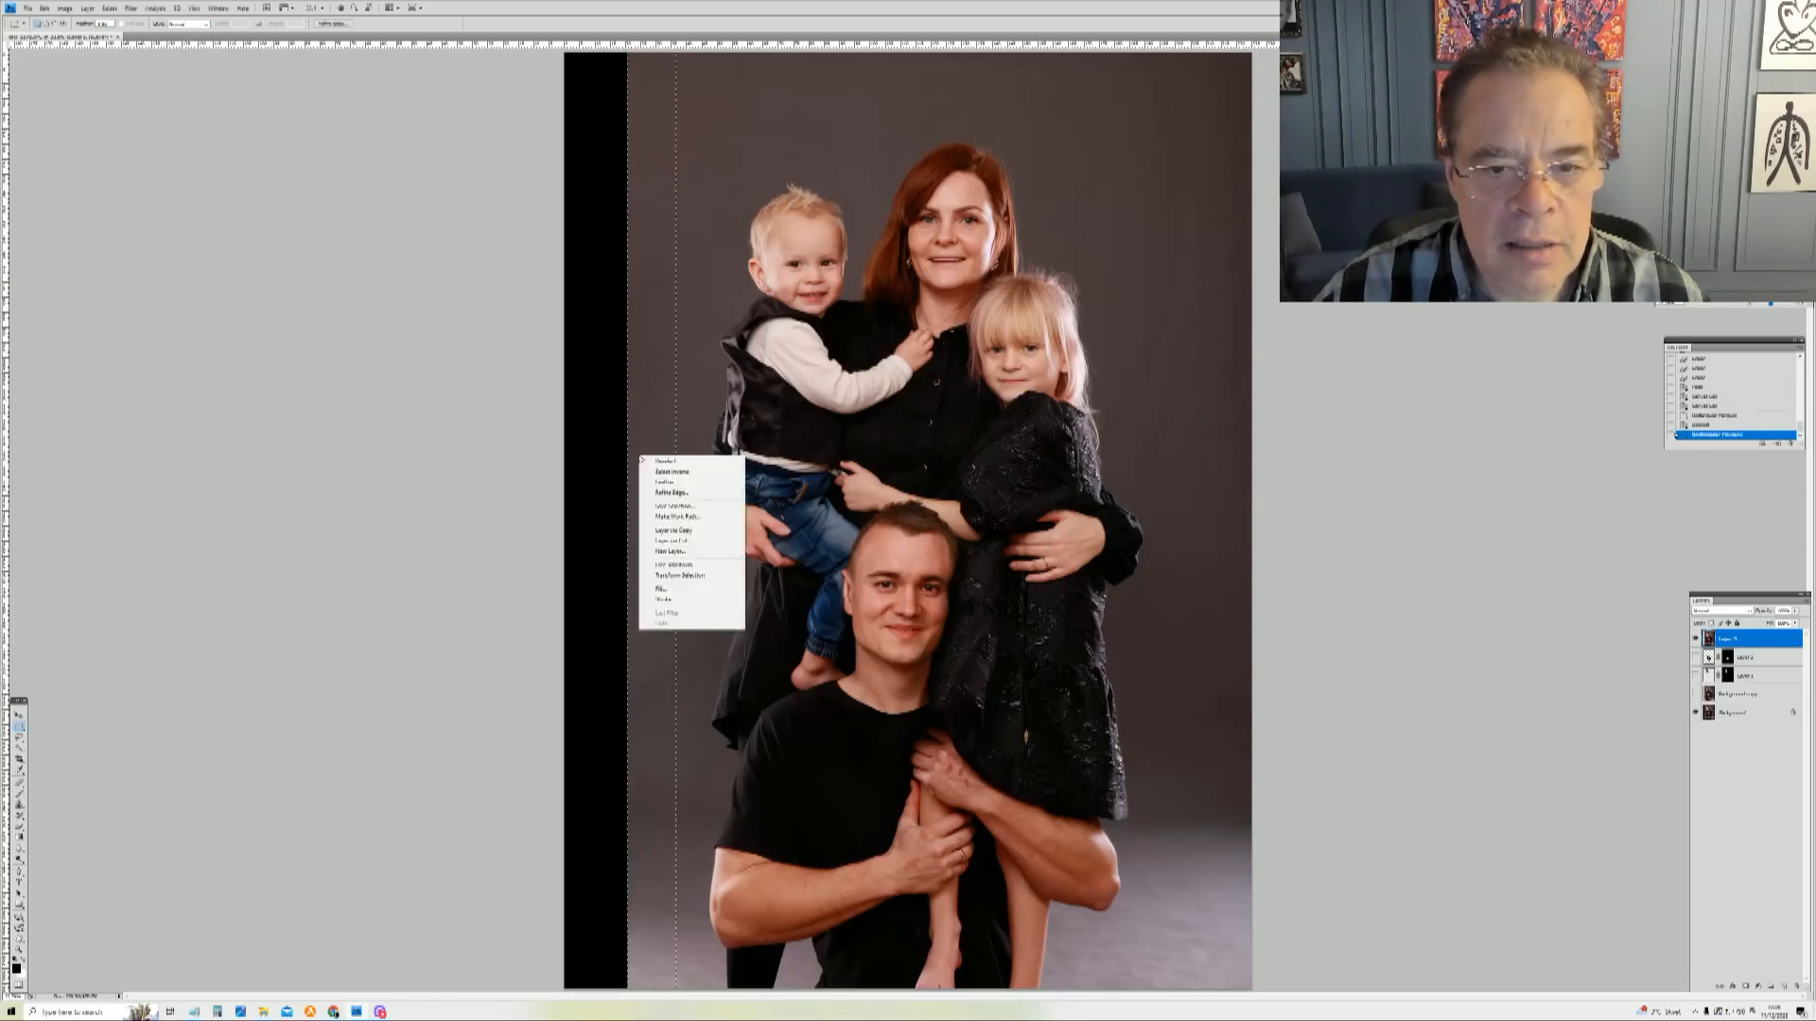
click(696, 565)
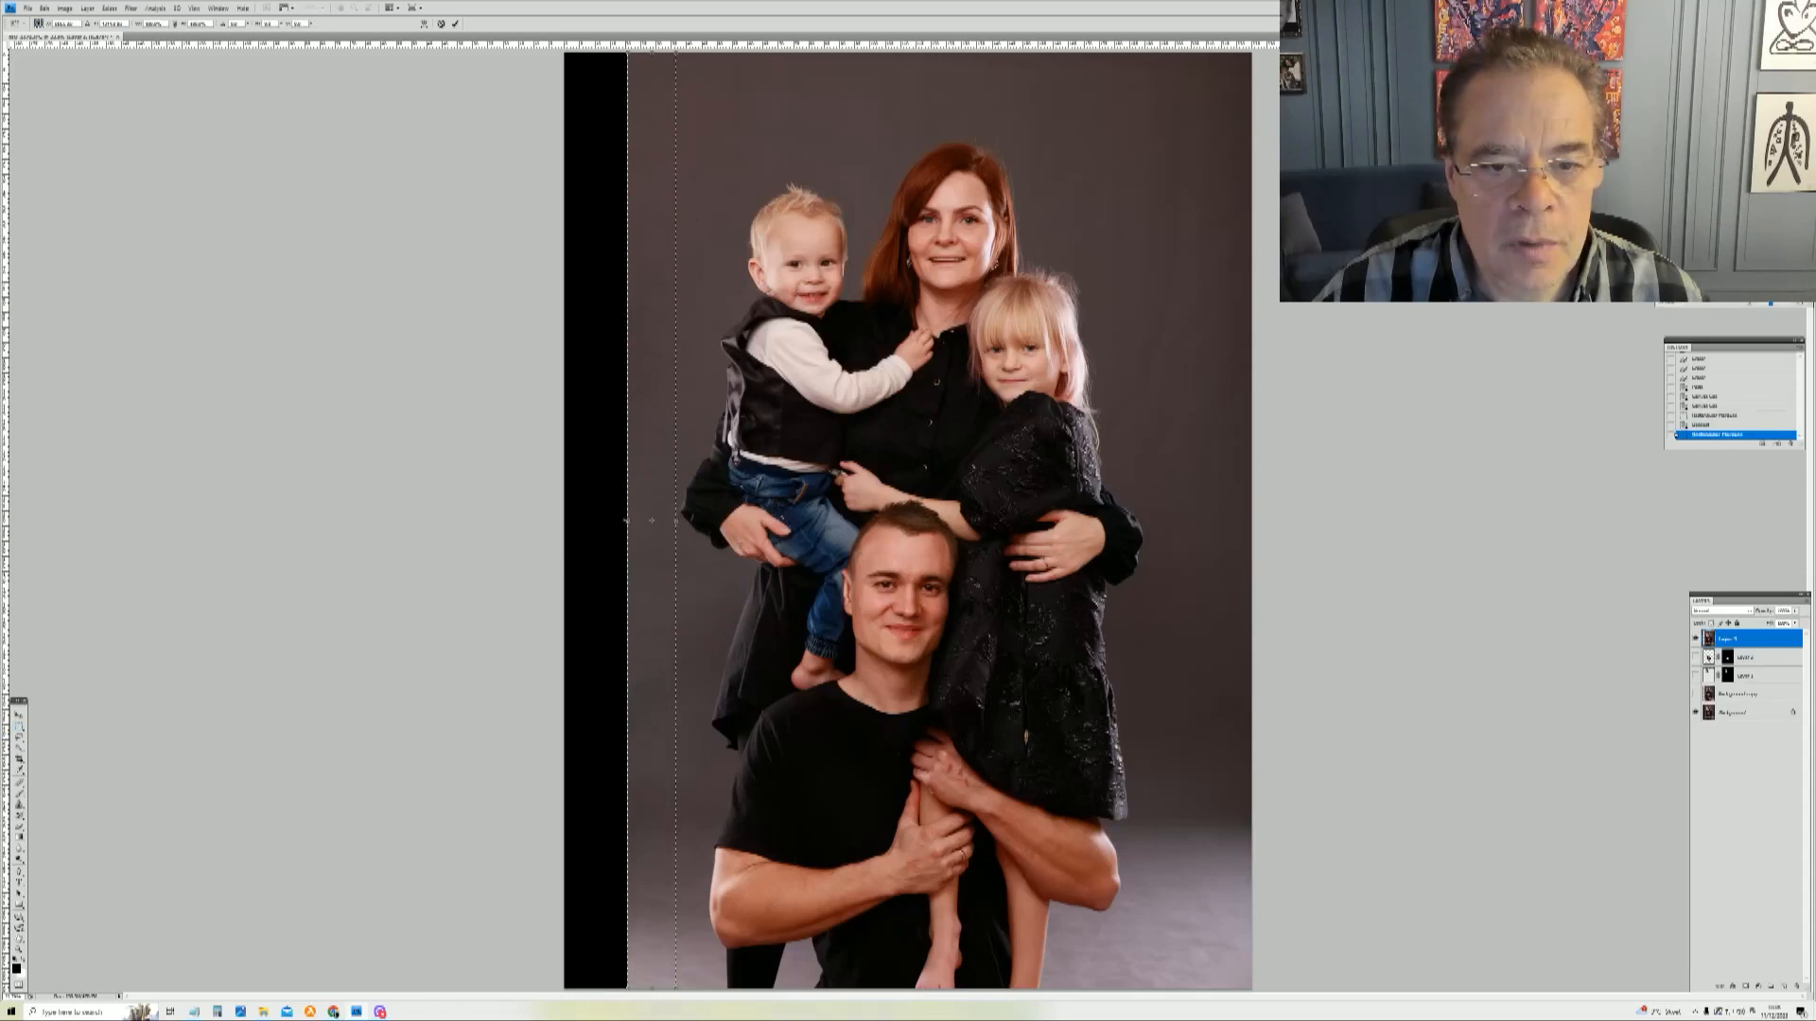
drag(627, 522, 561, 524)
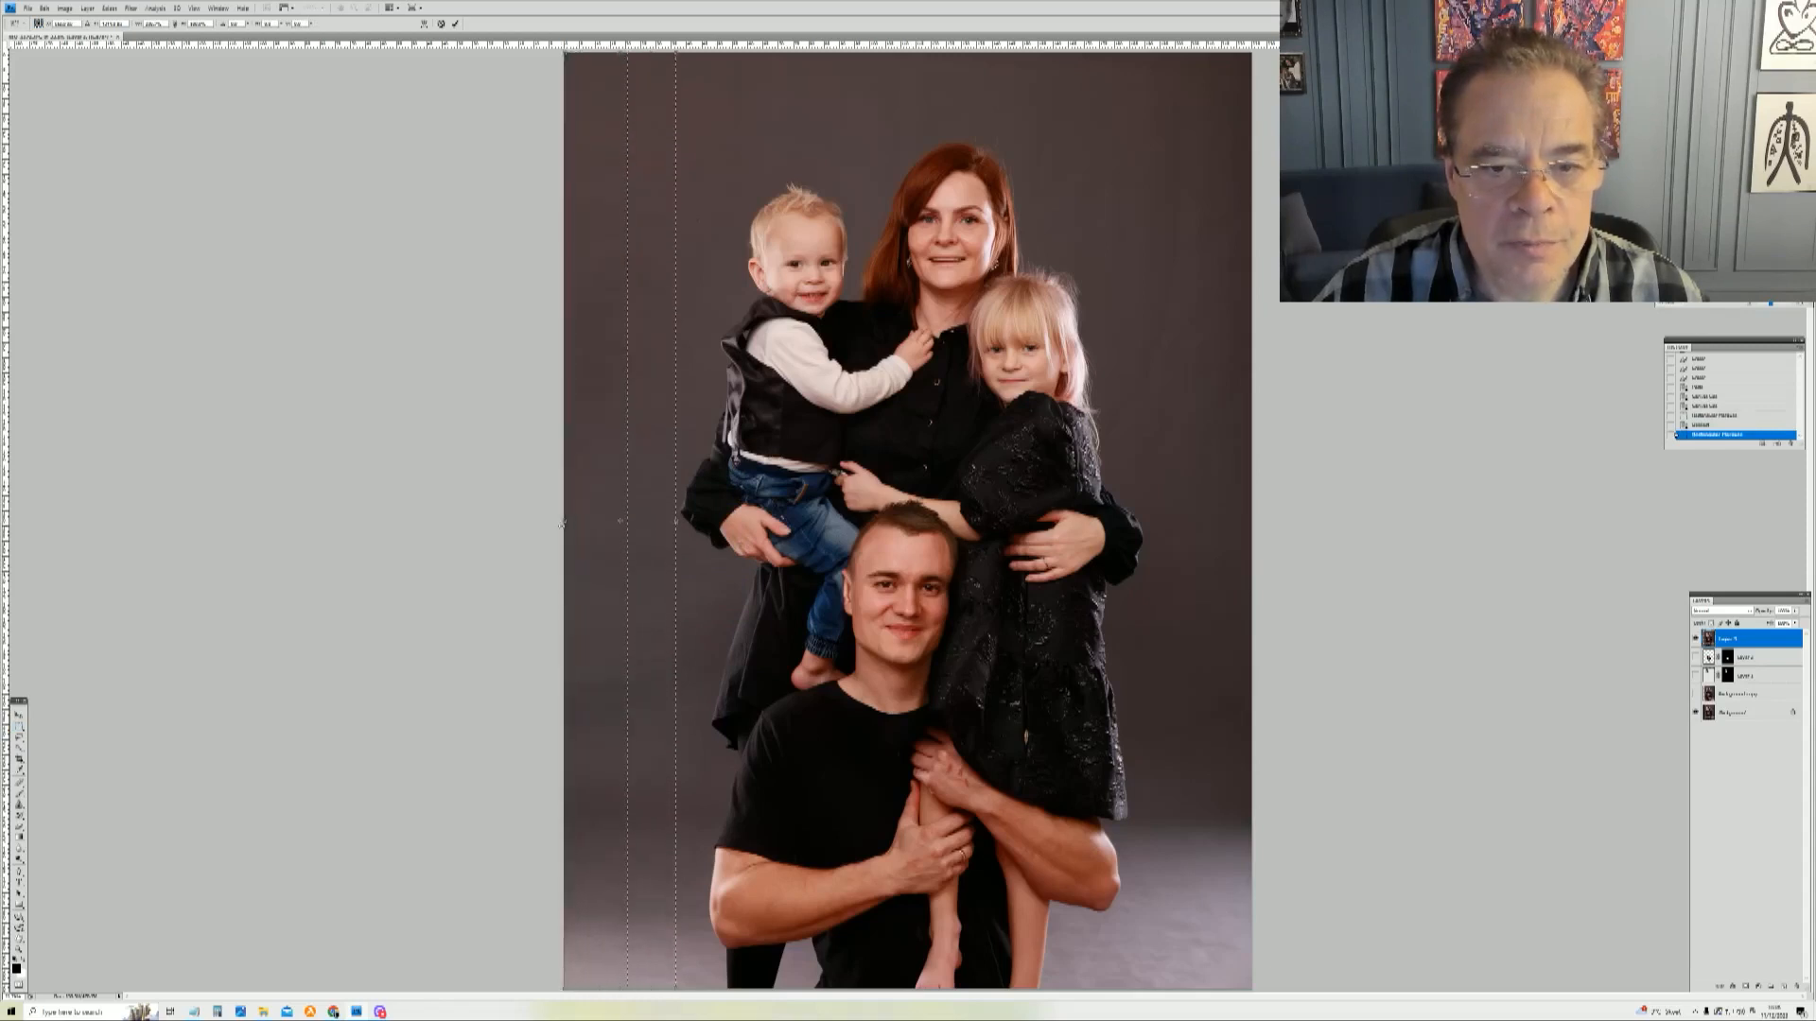
key(Return)
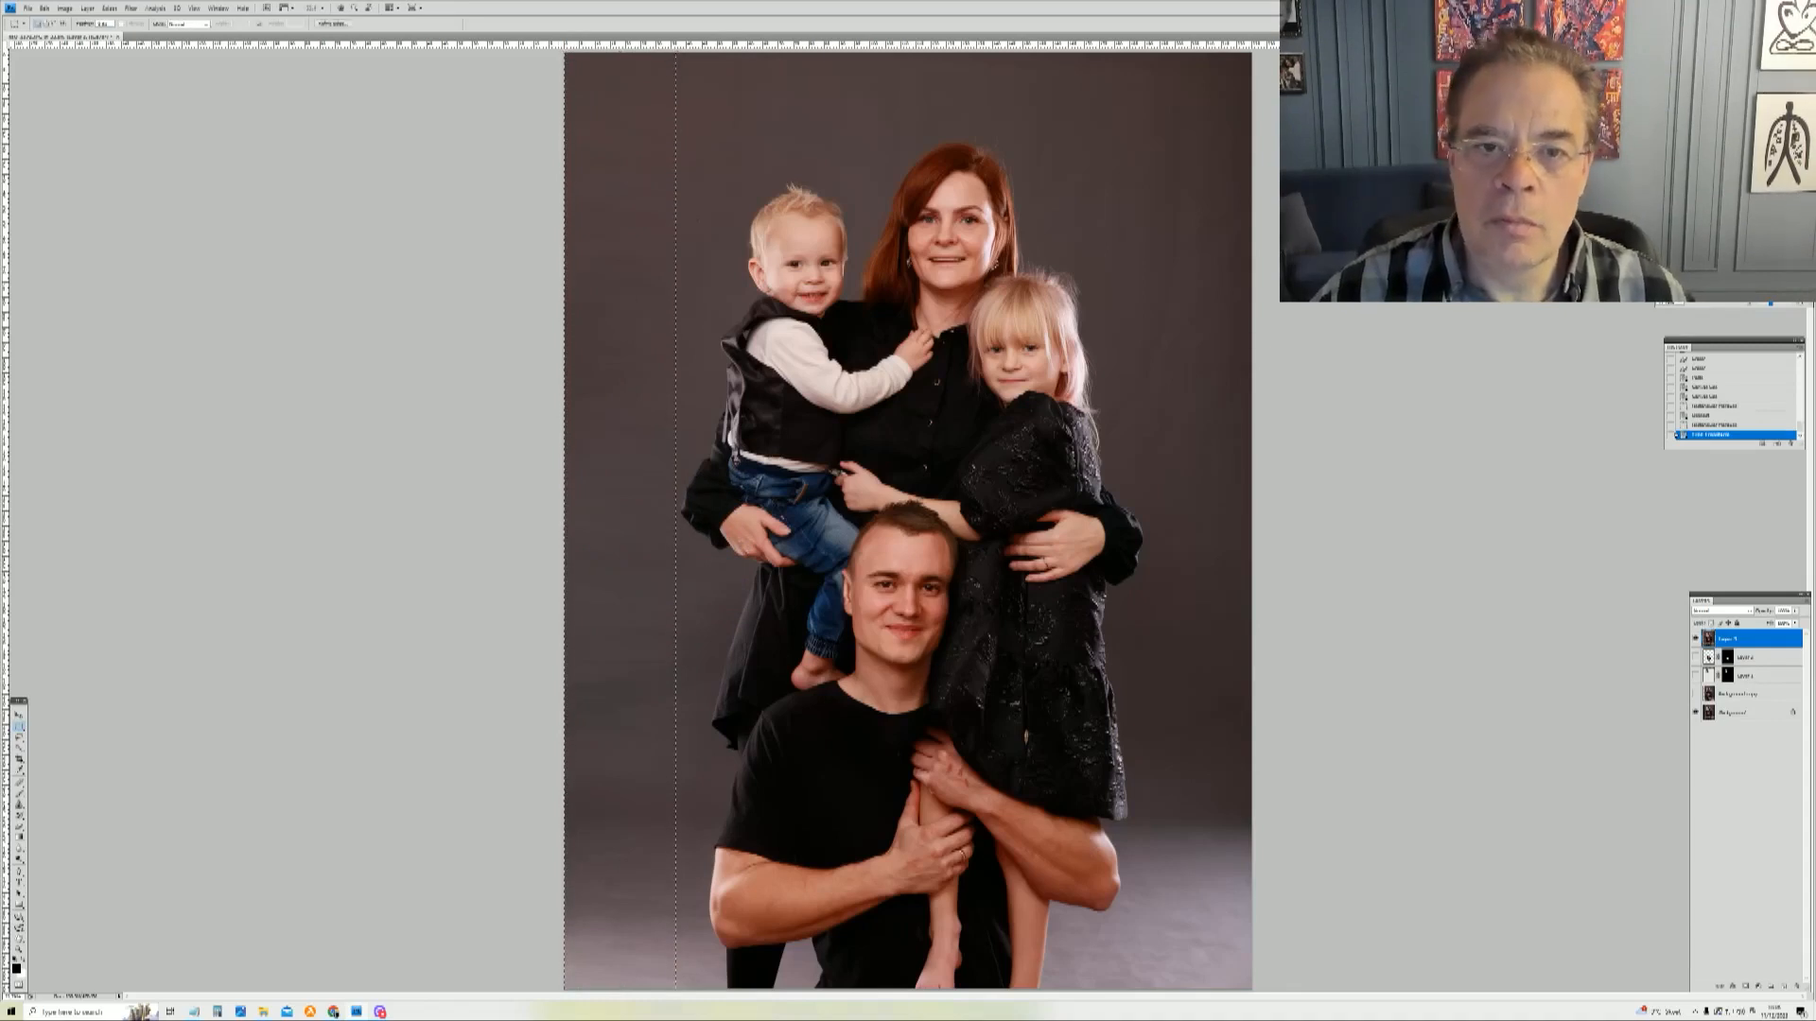
key(ctrl+d)
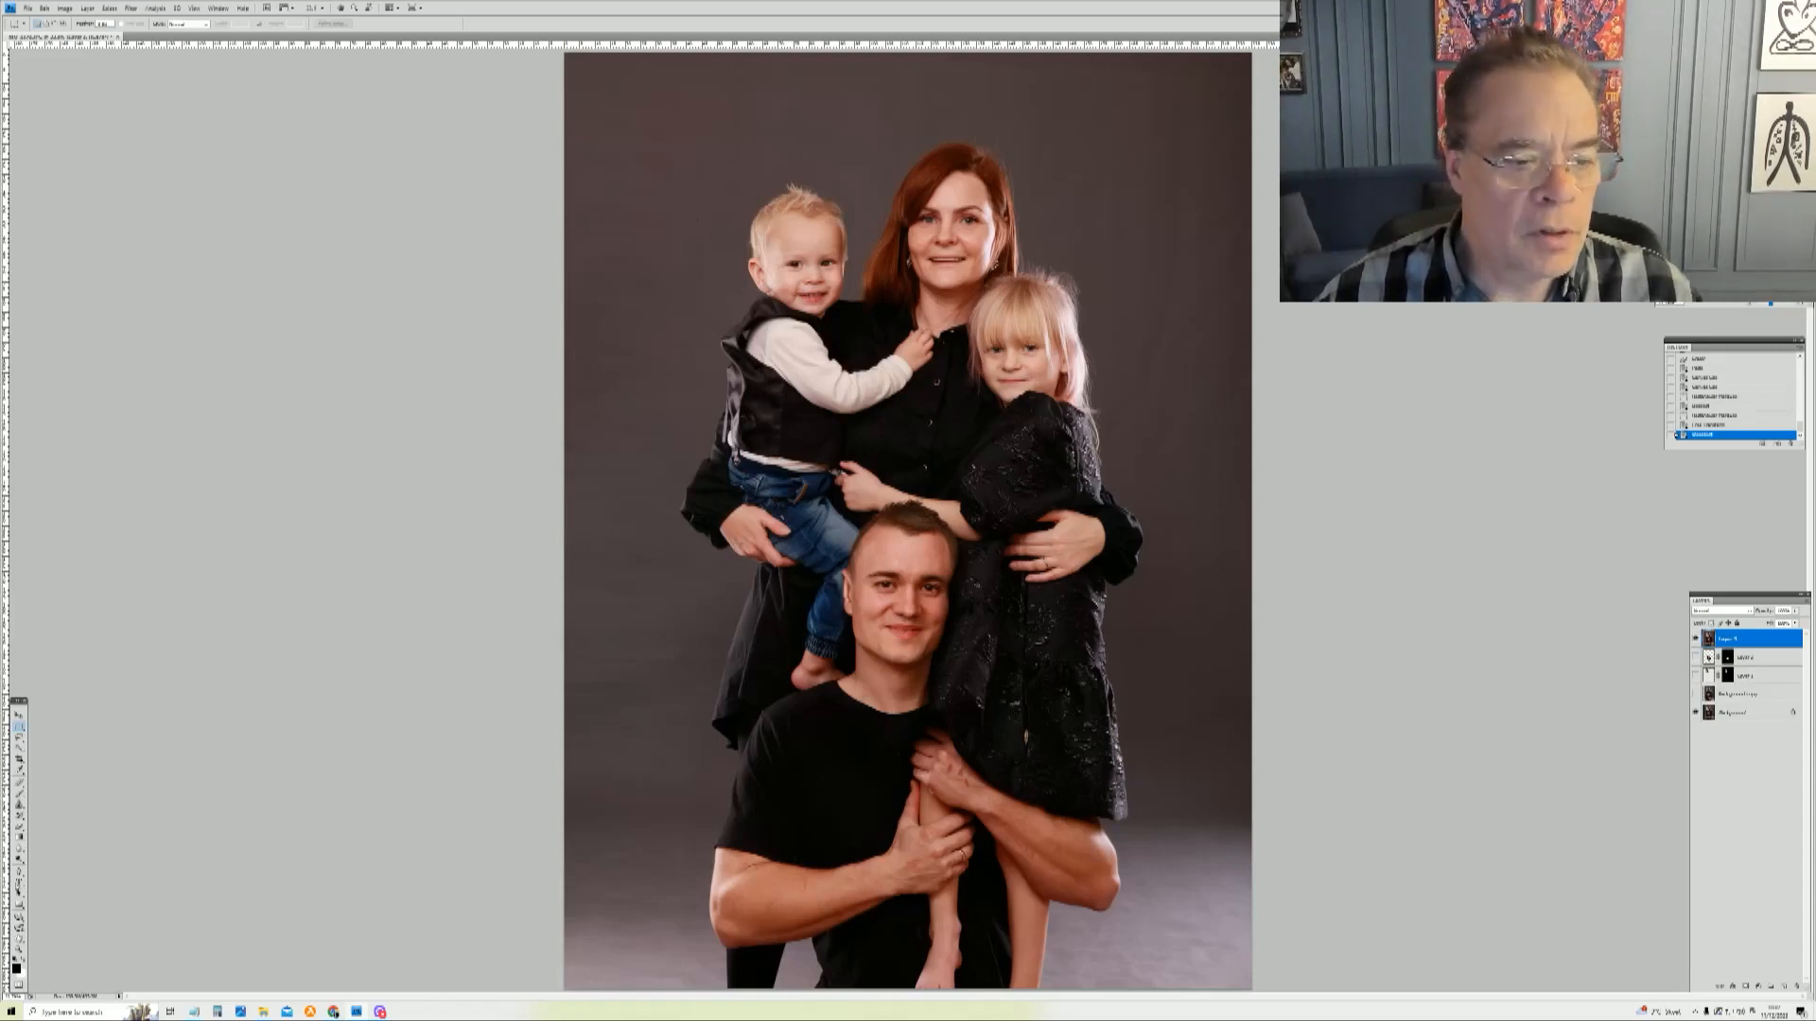
Step: Zoom in on the man's arms and remove small blemishes on his forearm with a healing brush
key(z)
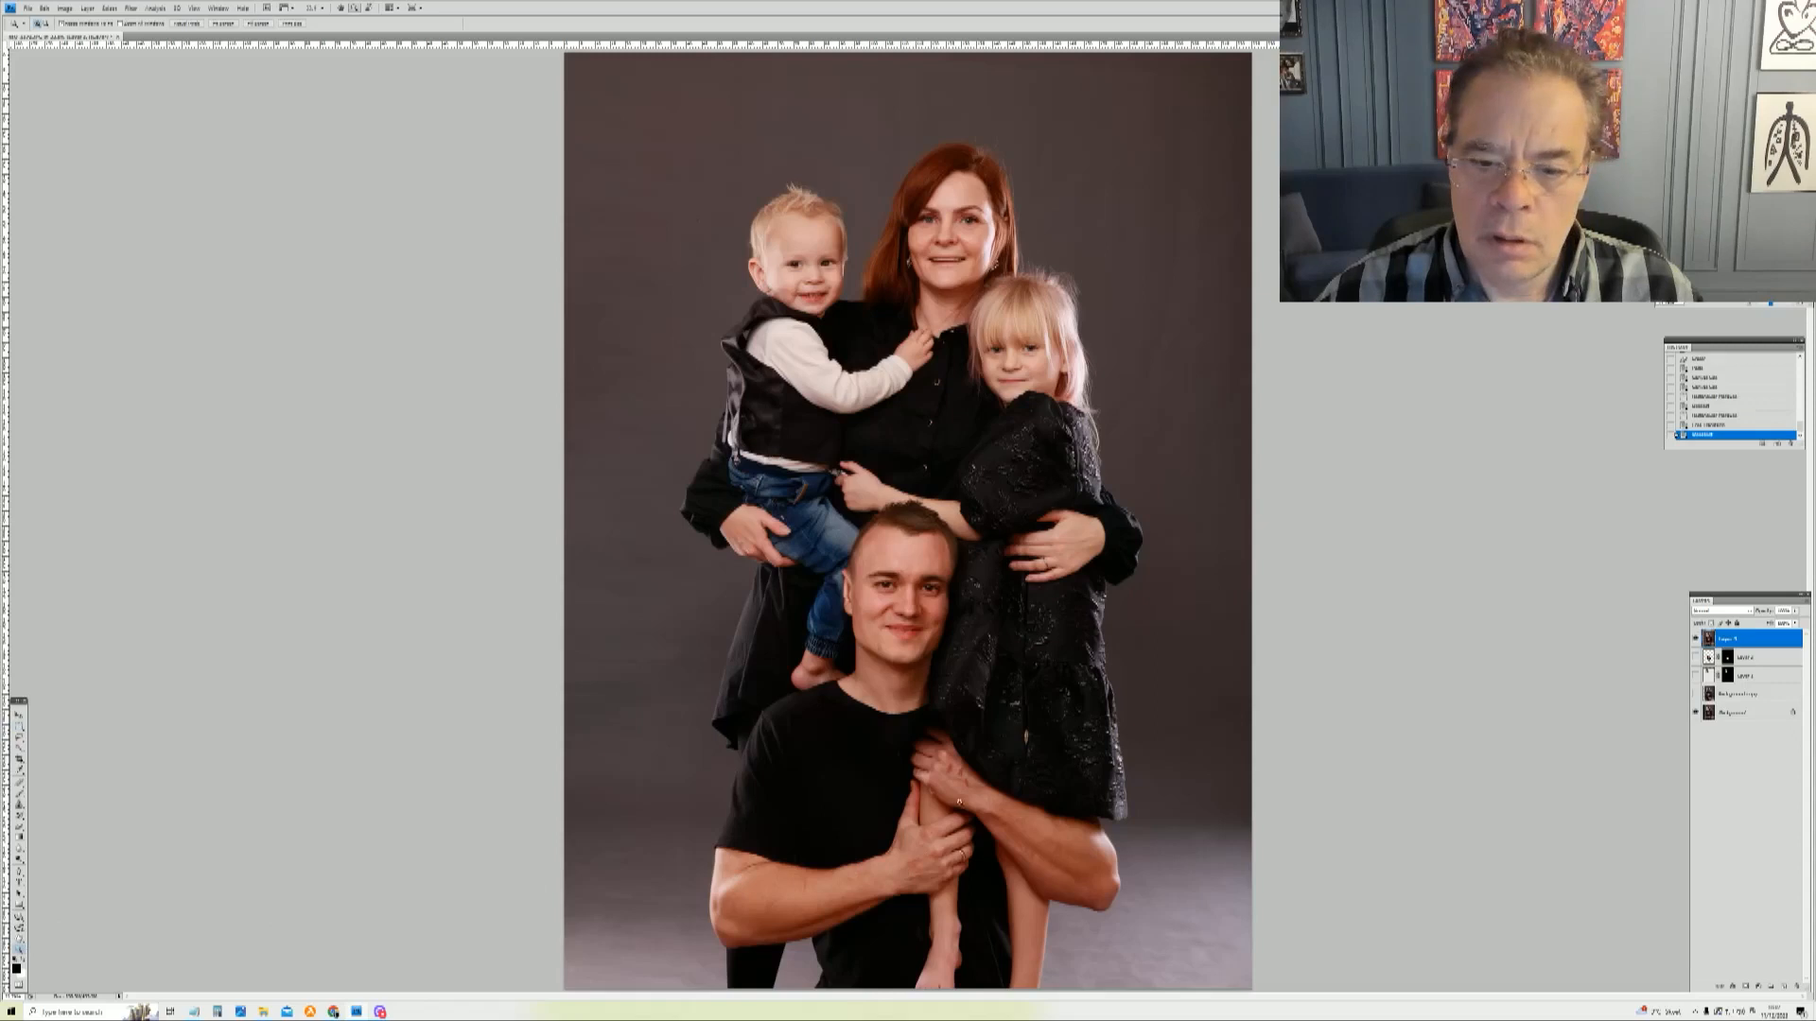
drag(895, 716, 1066, 956)
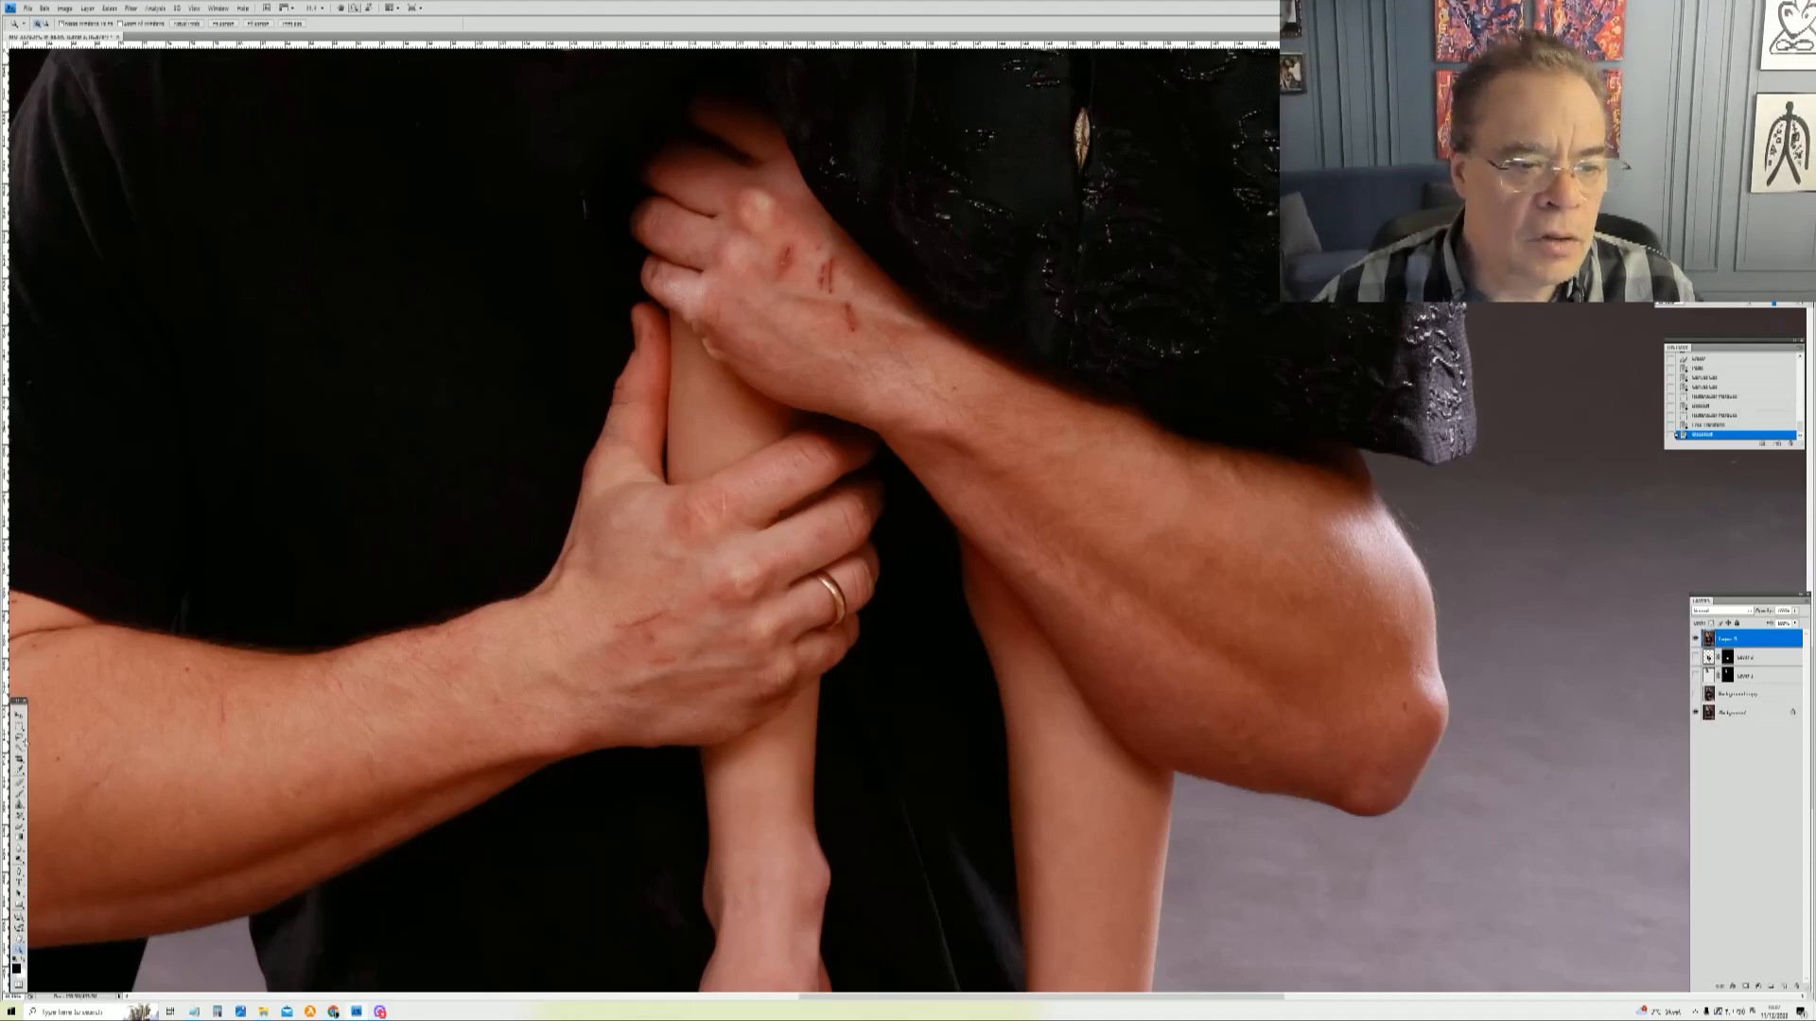
click(21, 807)
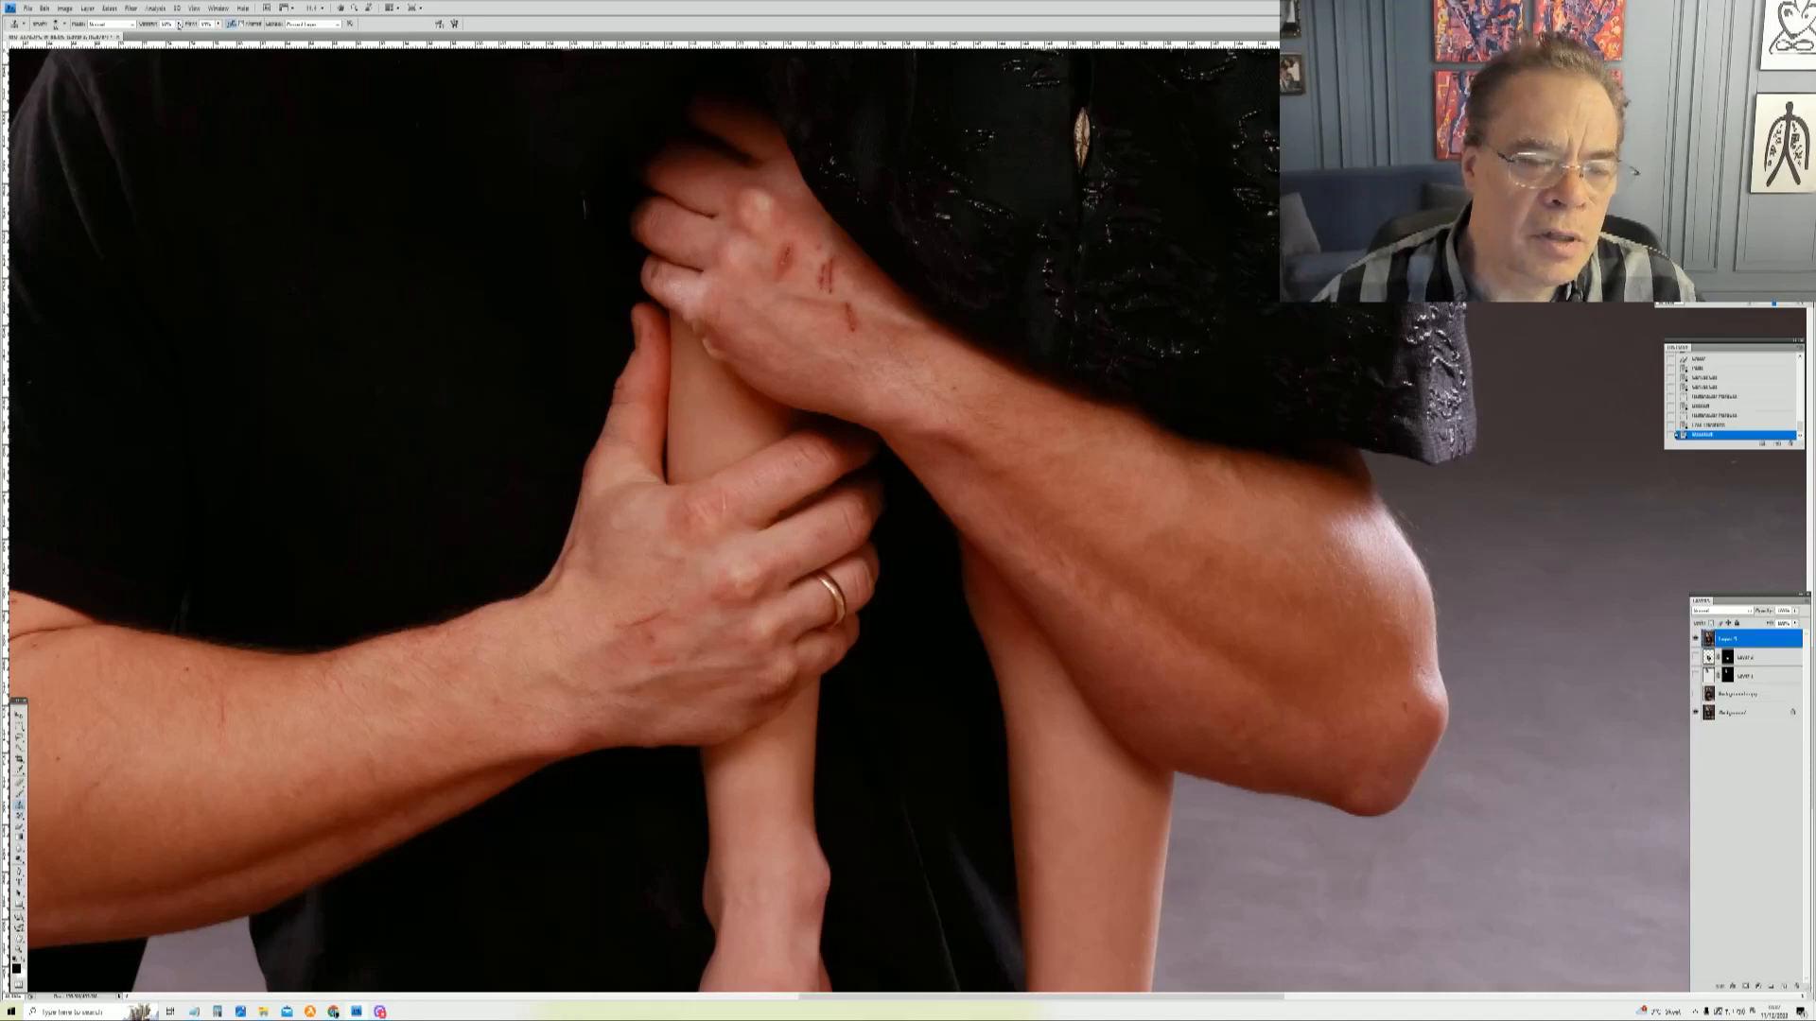
click(178, 24)
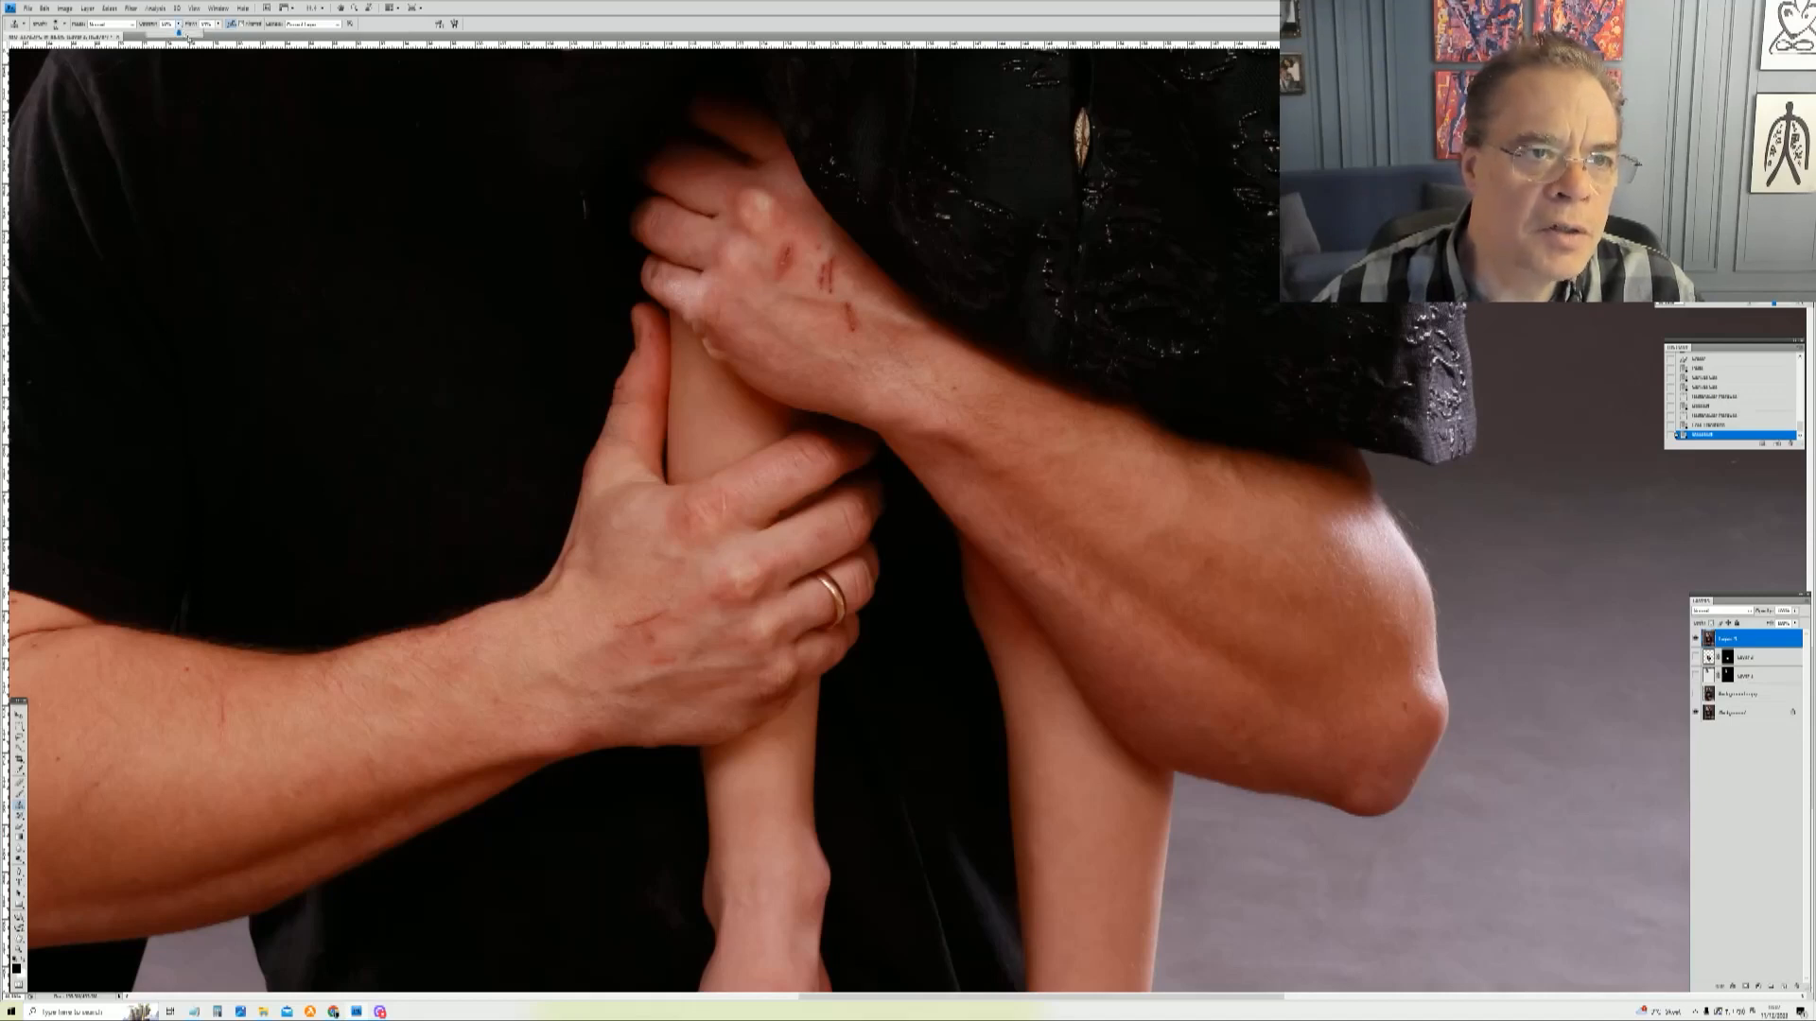
click(184, 33)
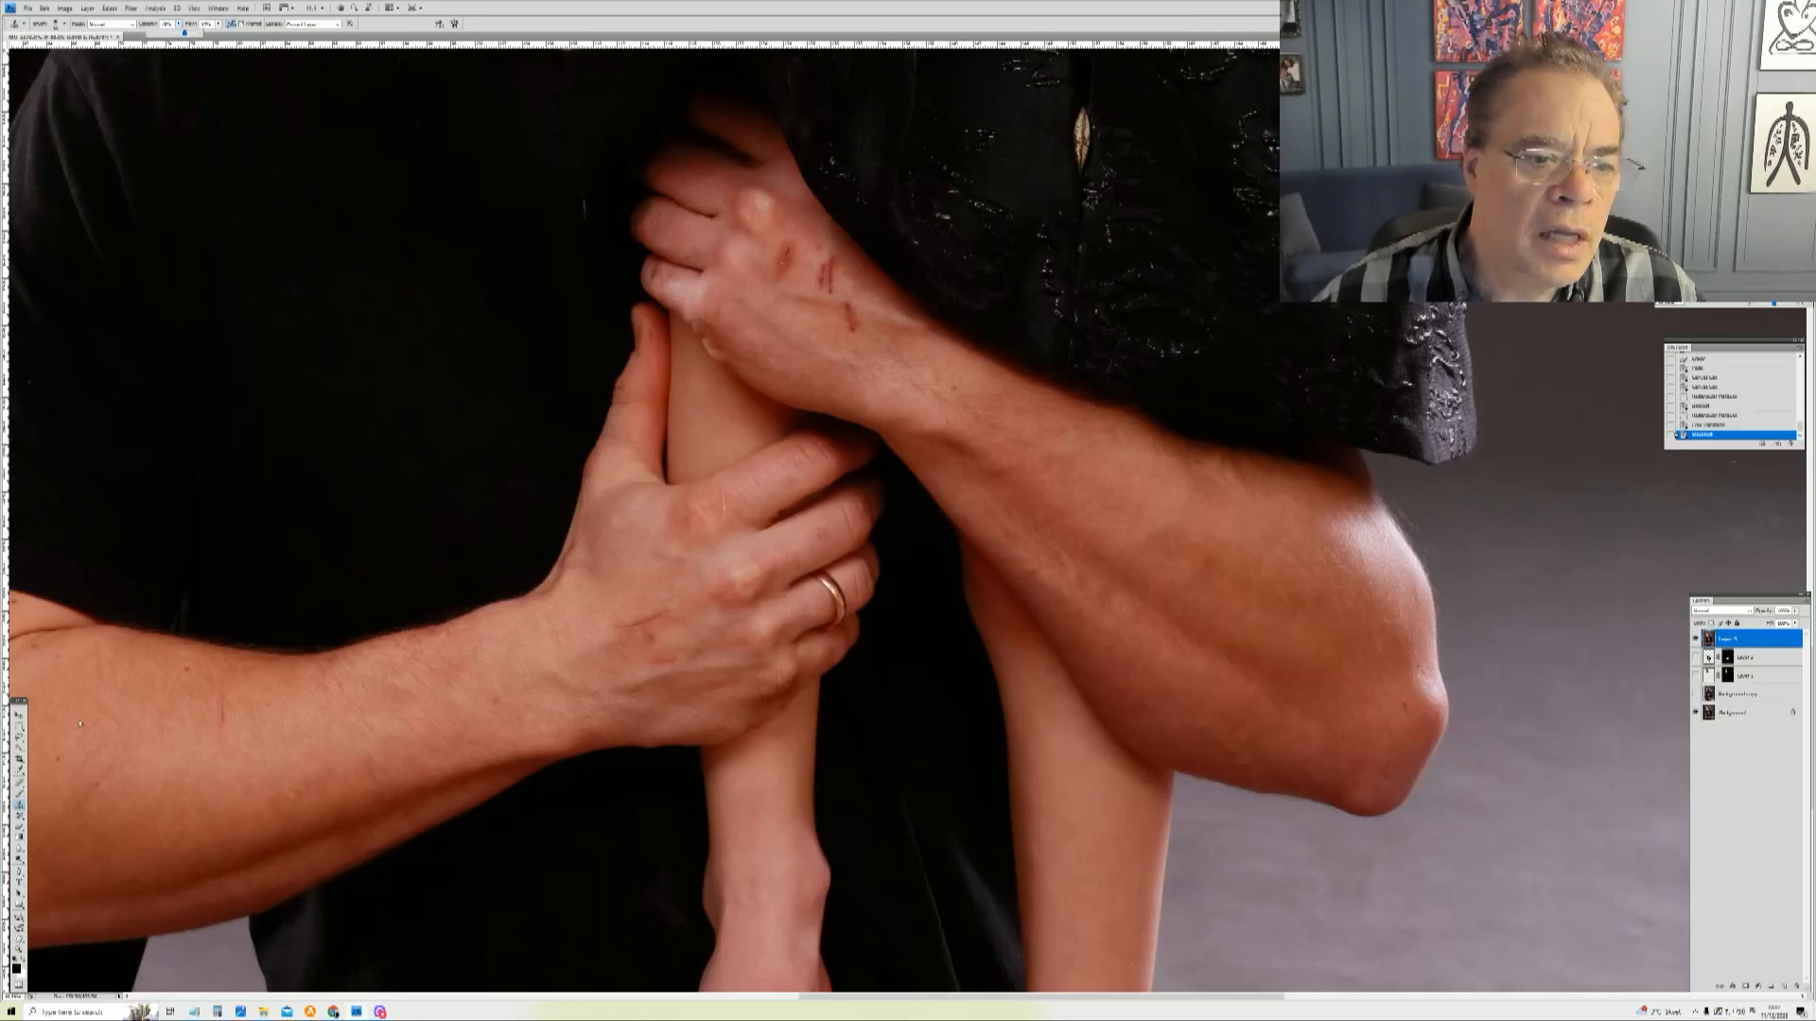
right_click(204, 716)
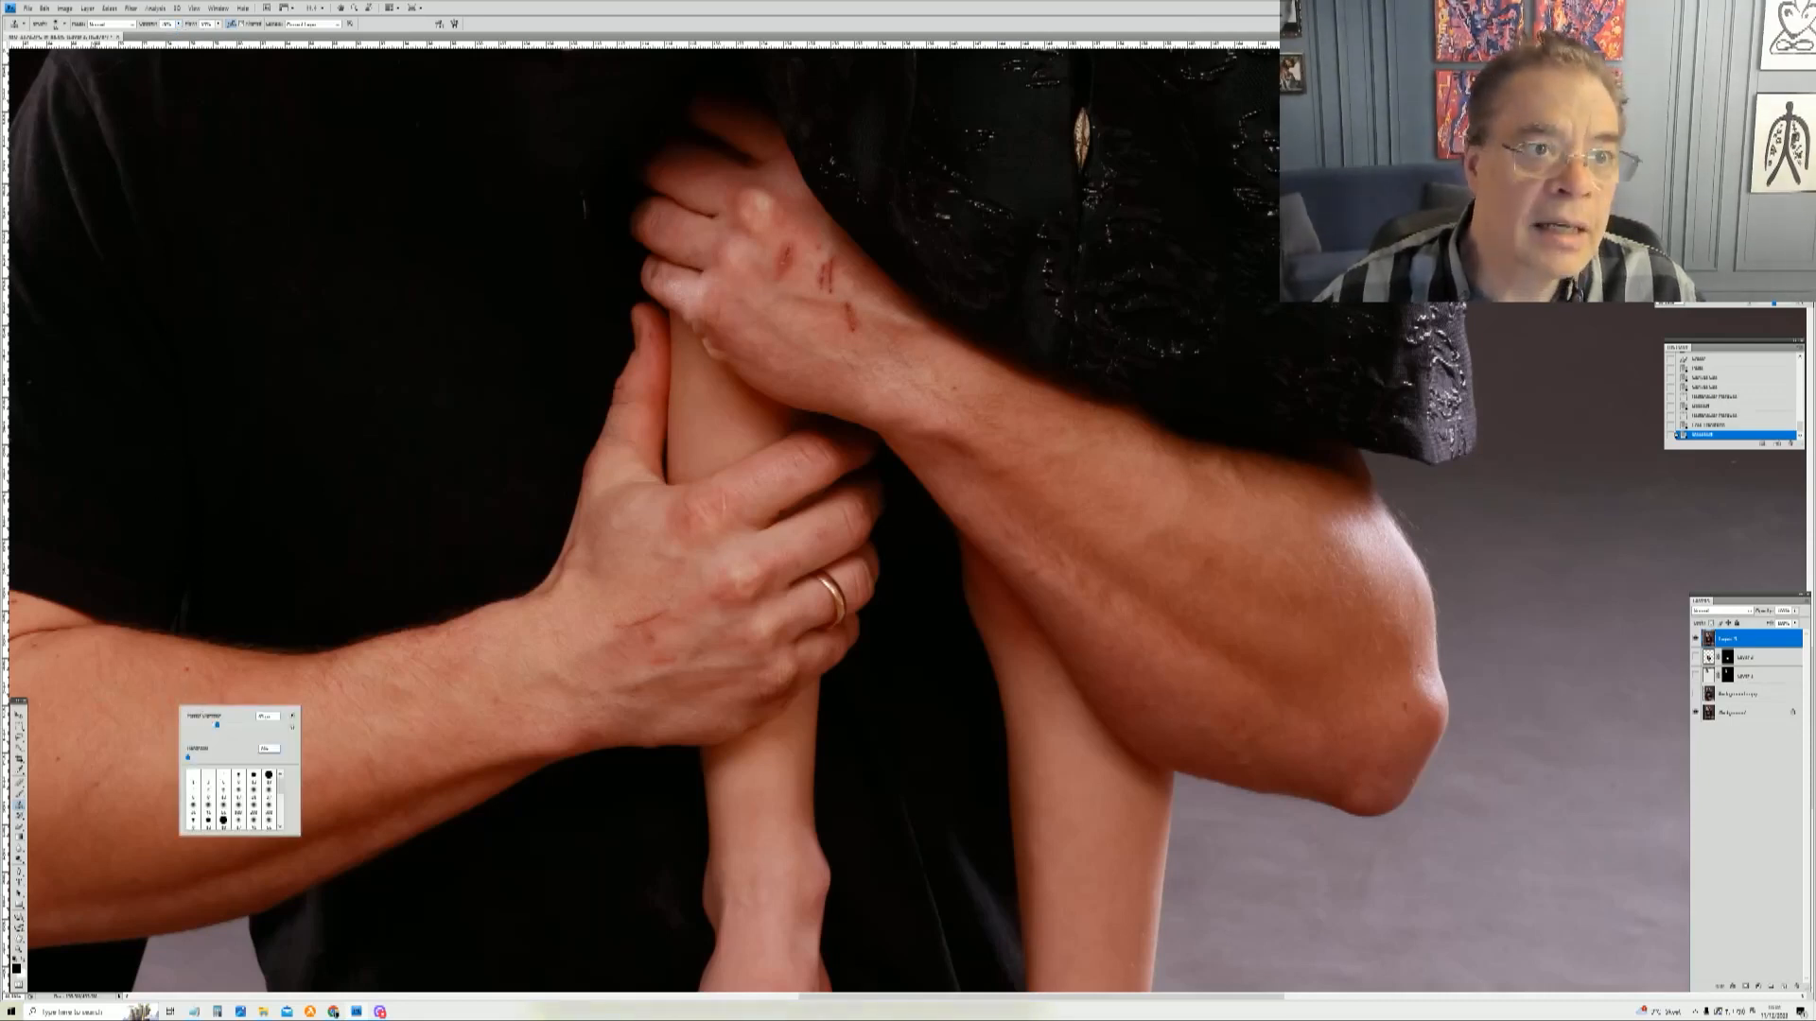
click(88, 50)
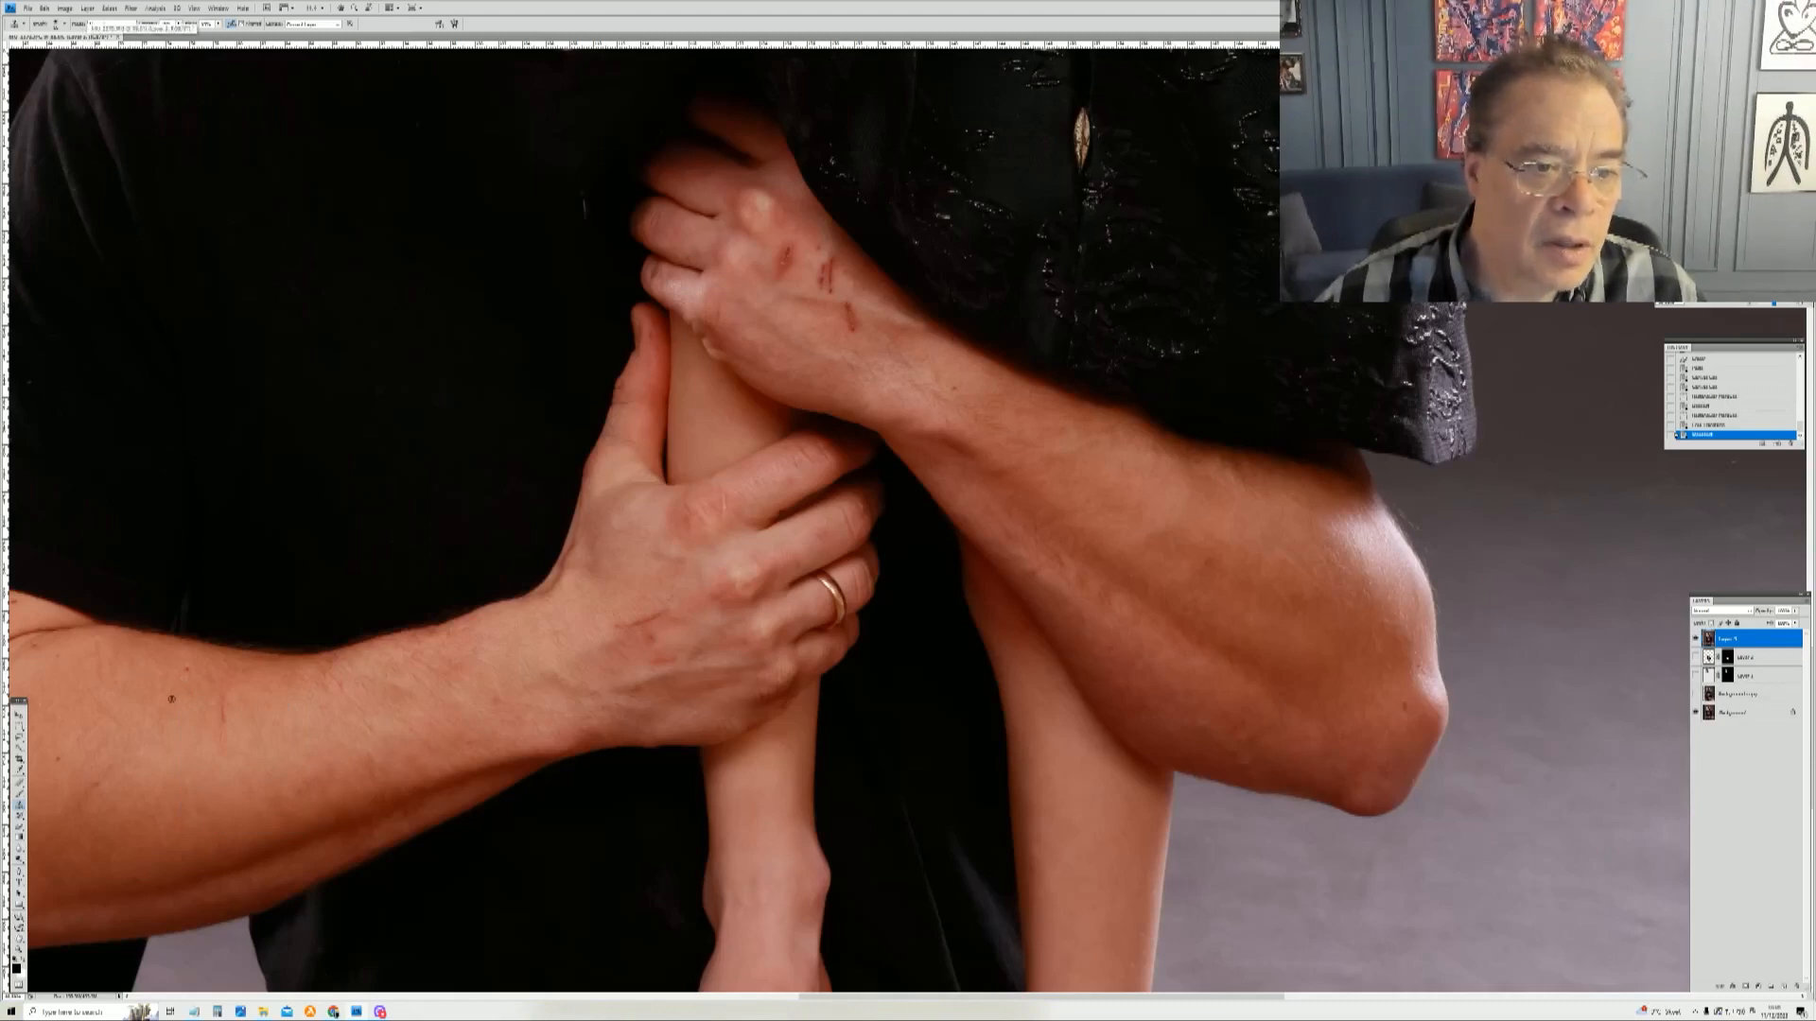
click(176, 8)
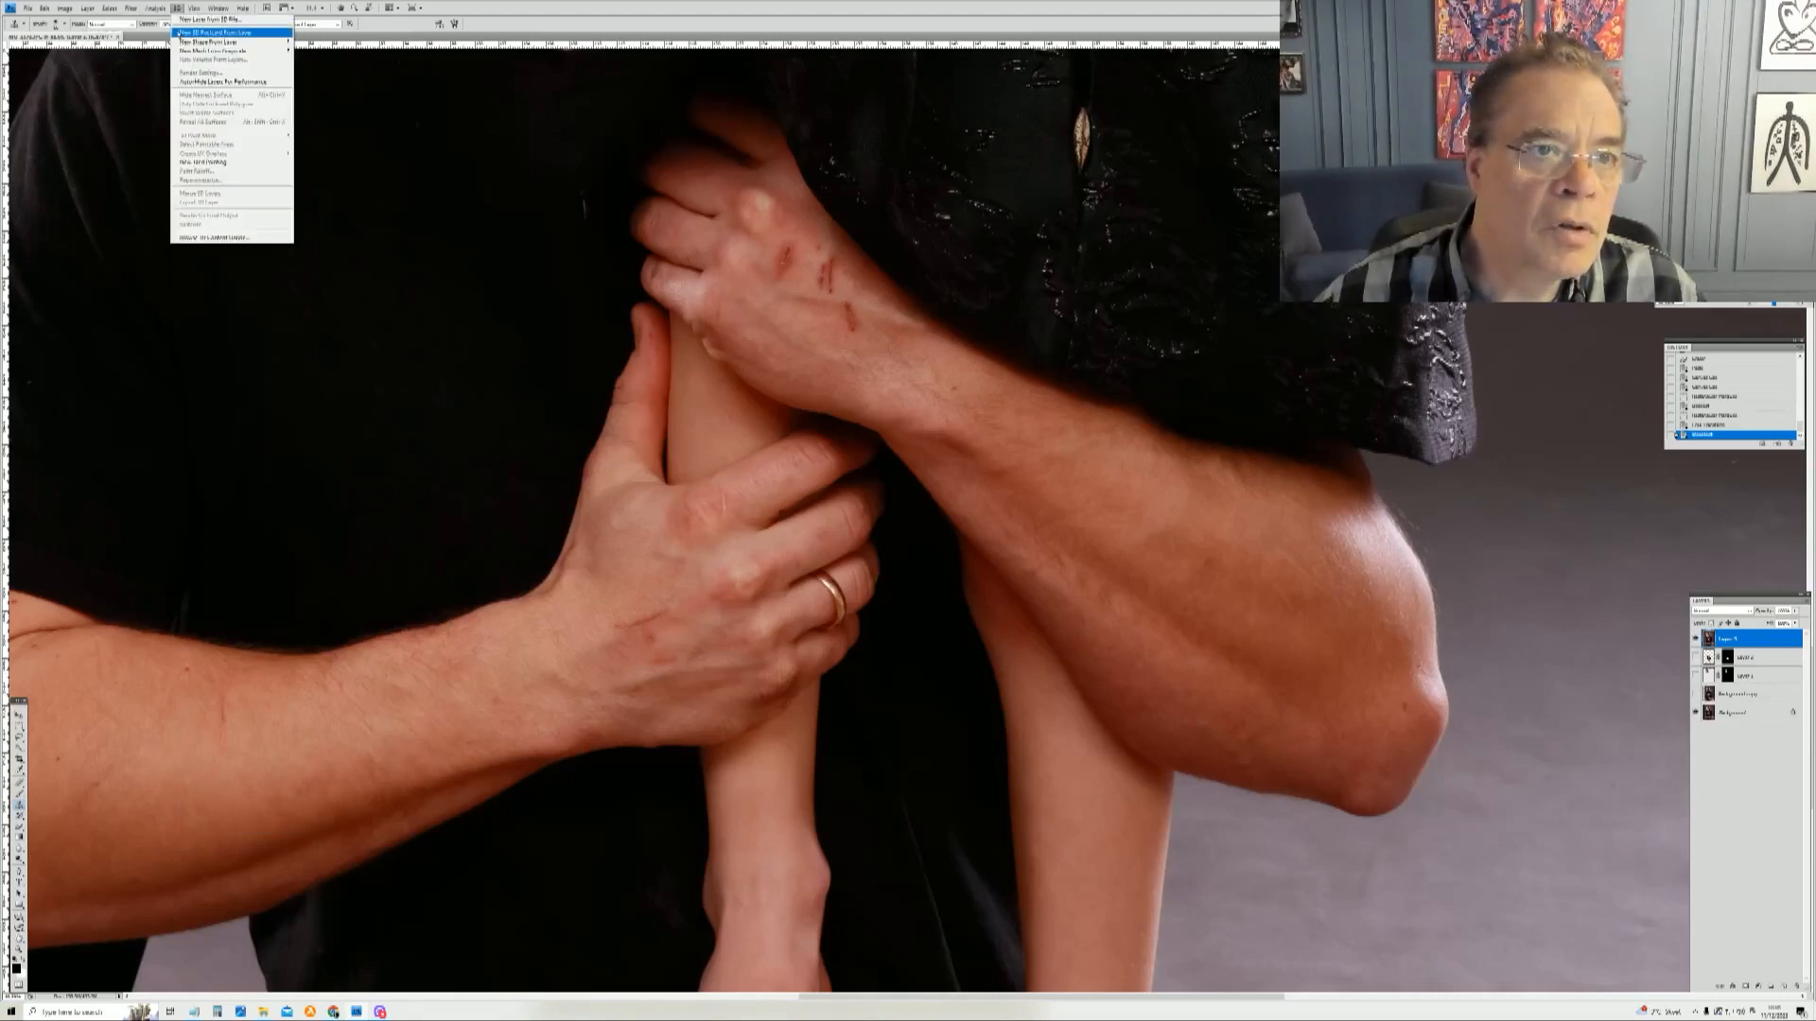
click(195, 508)
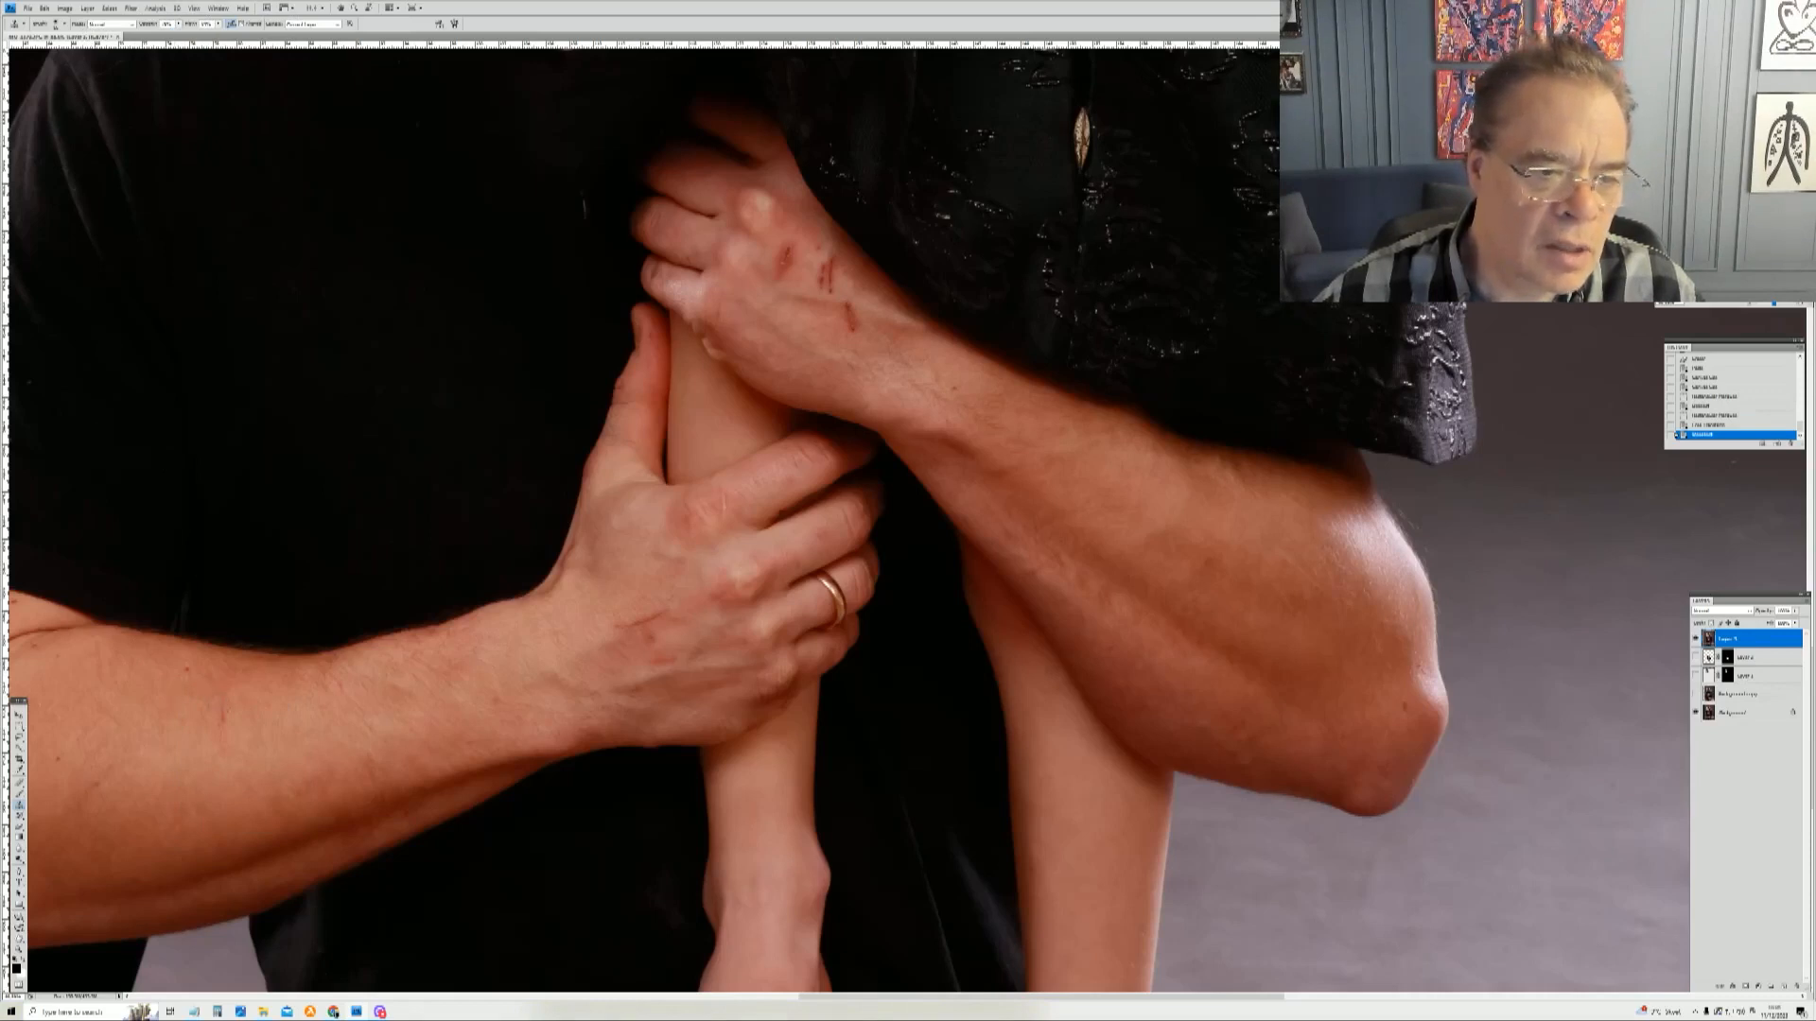
click(318, 618)
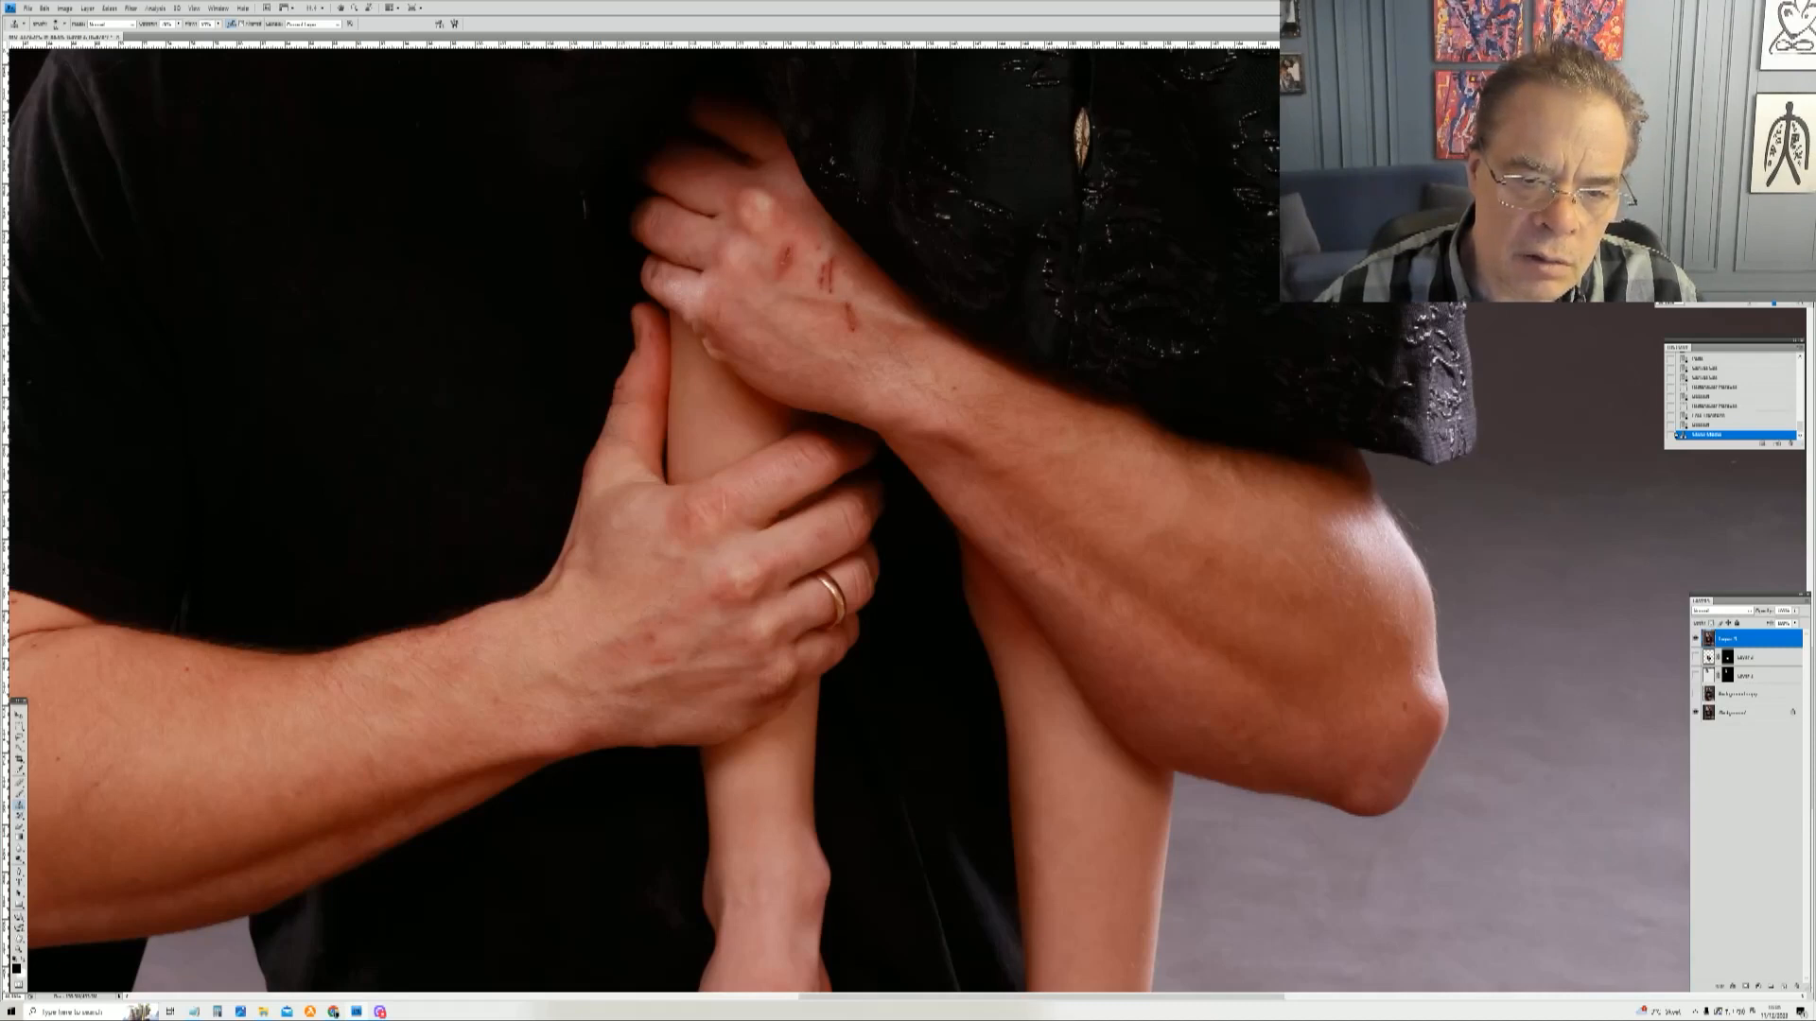
click(584, 790)
click(584, 791)
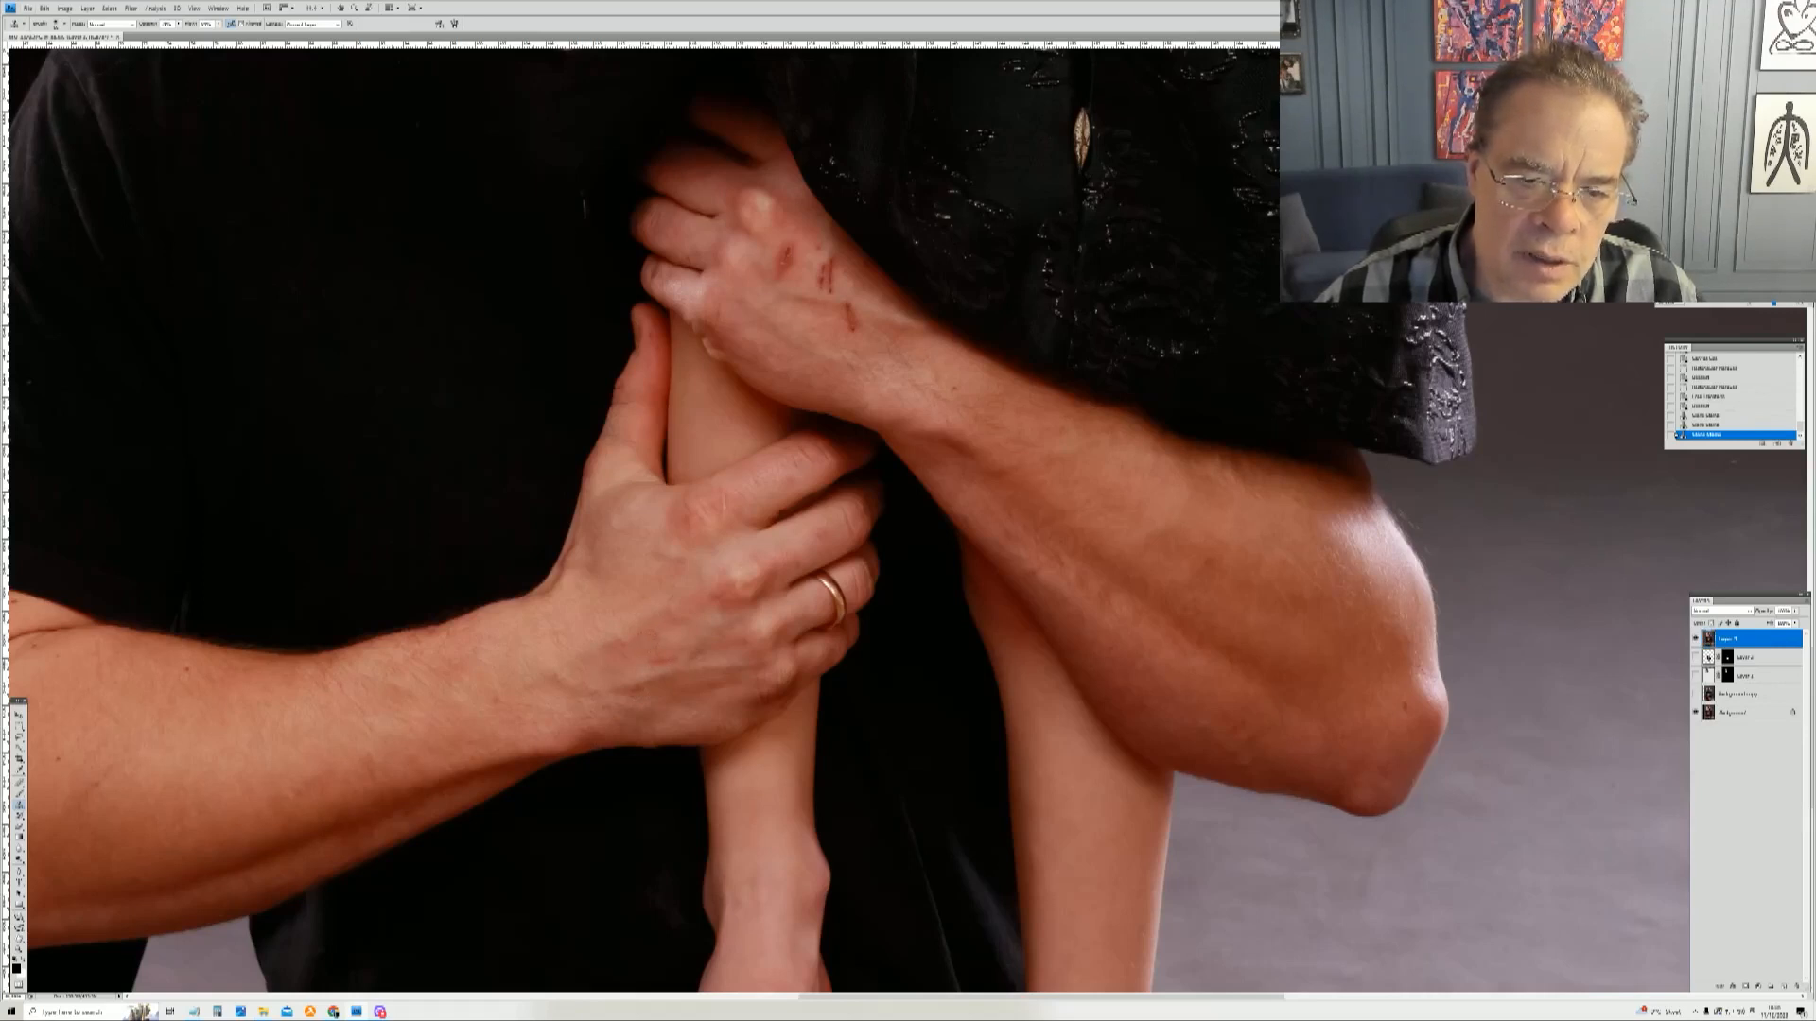
click(662, 657)
click(660, 655)
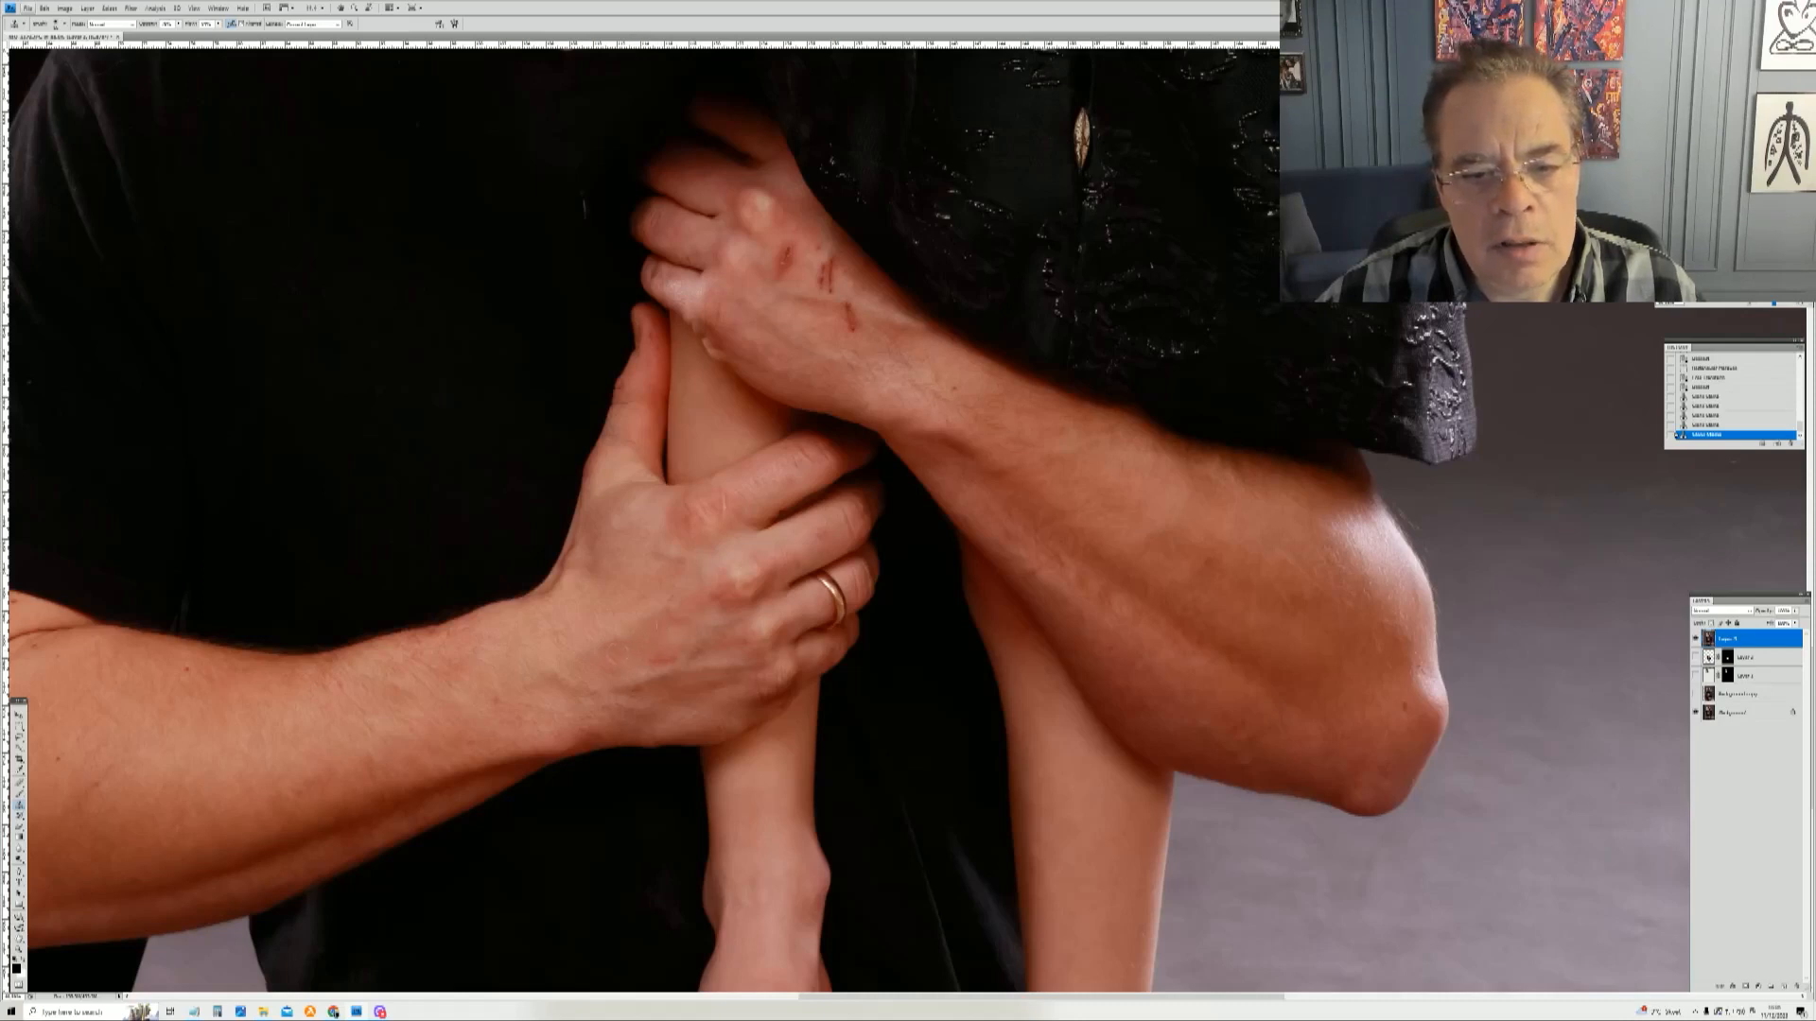
click(660, 651)
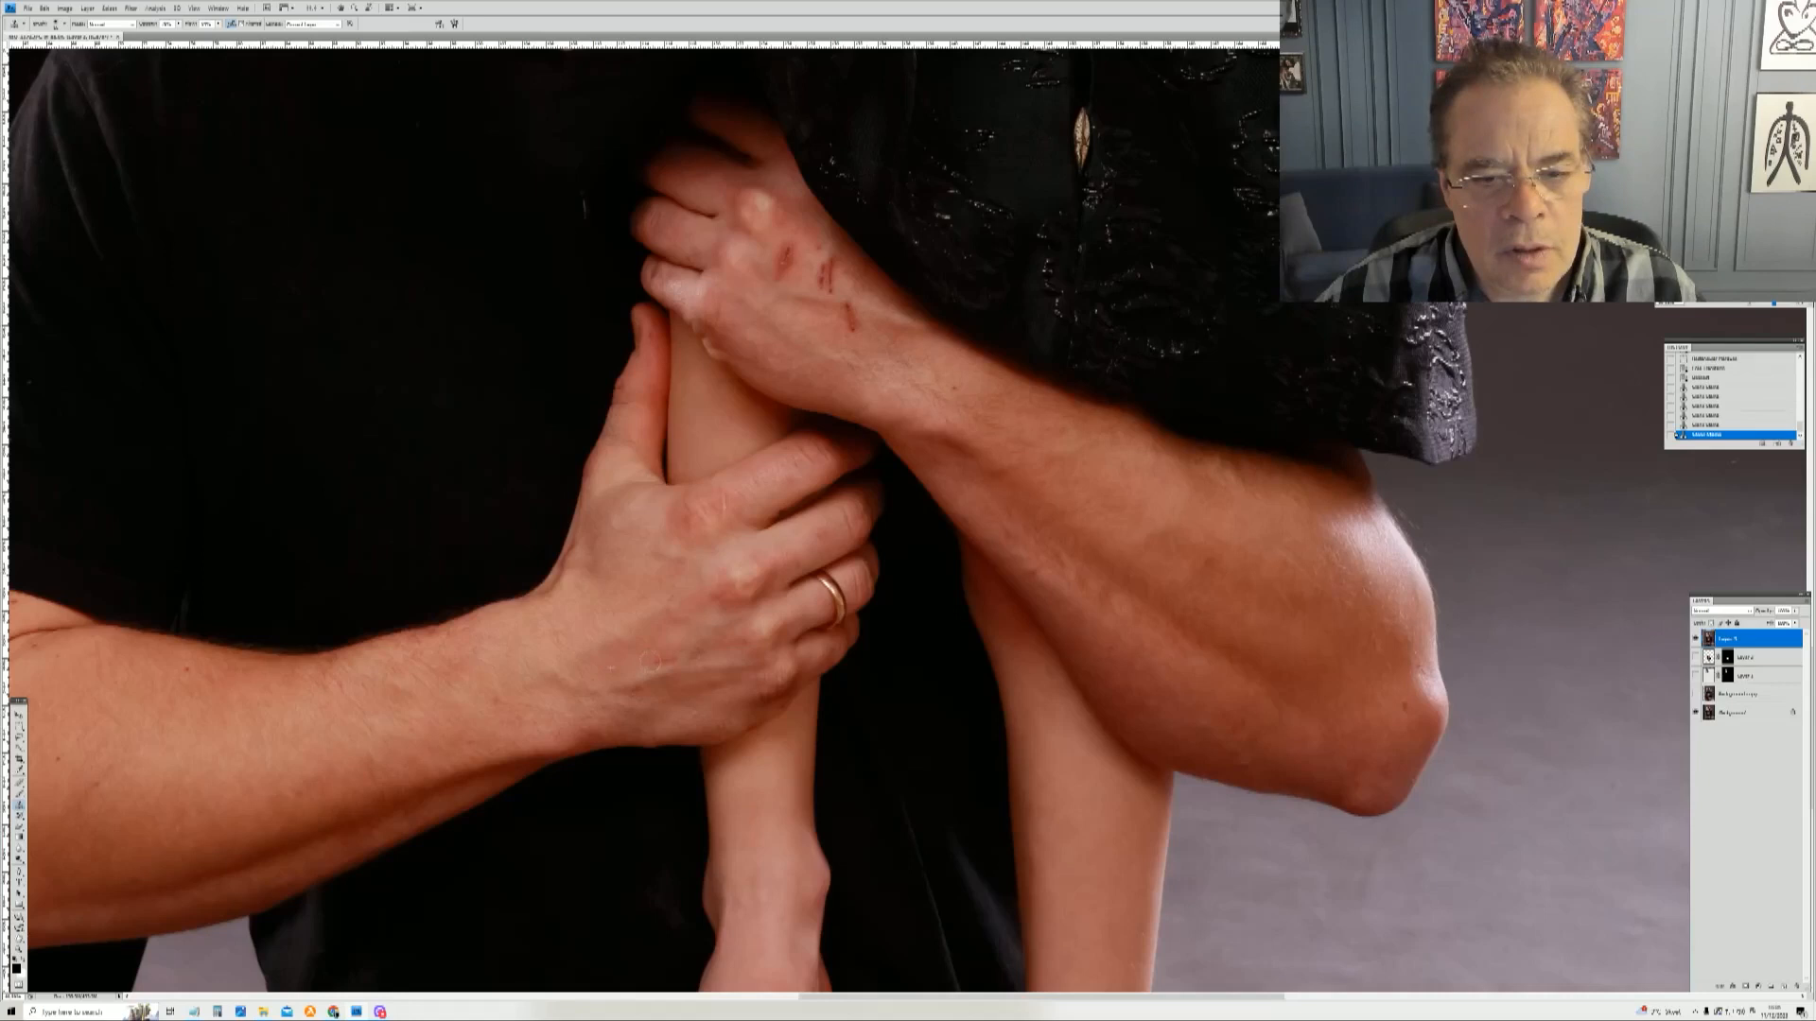
click(725, 492)
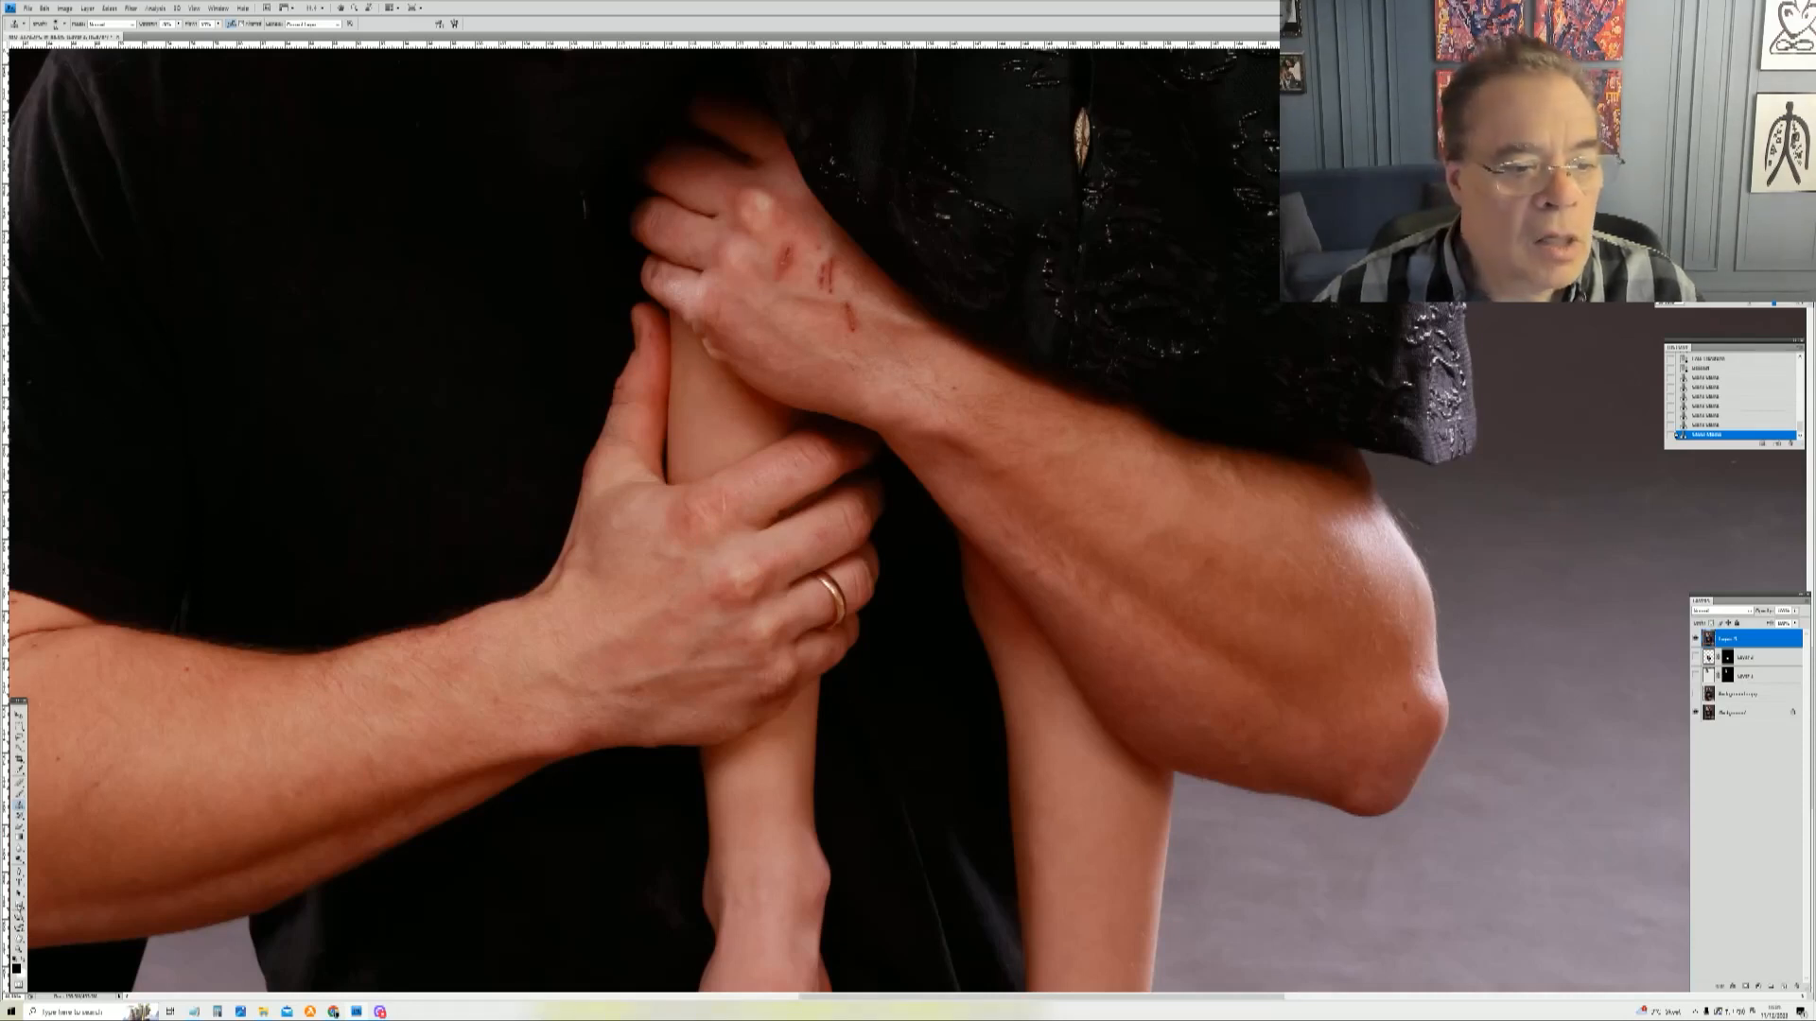
Step: Zoom in on the man's hand and remove the scratches on its back with the healing brush
key(z)
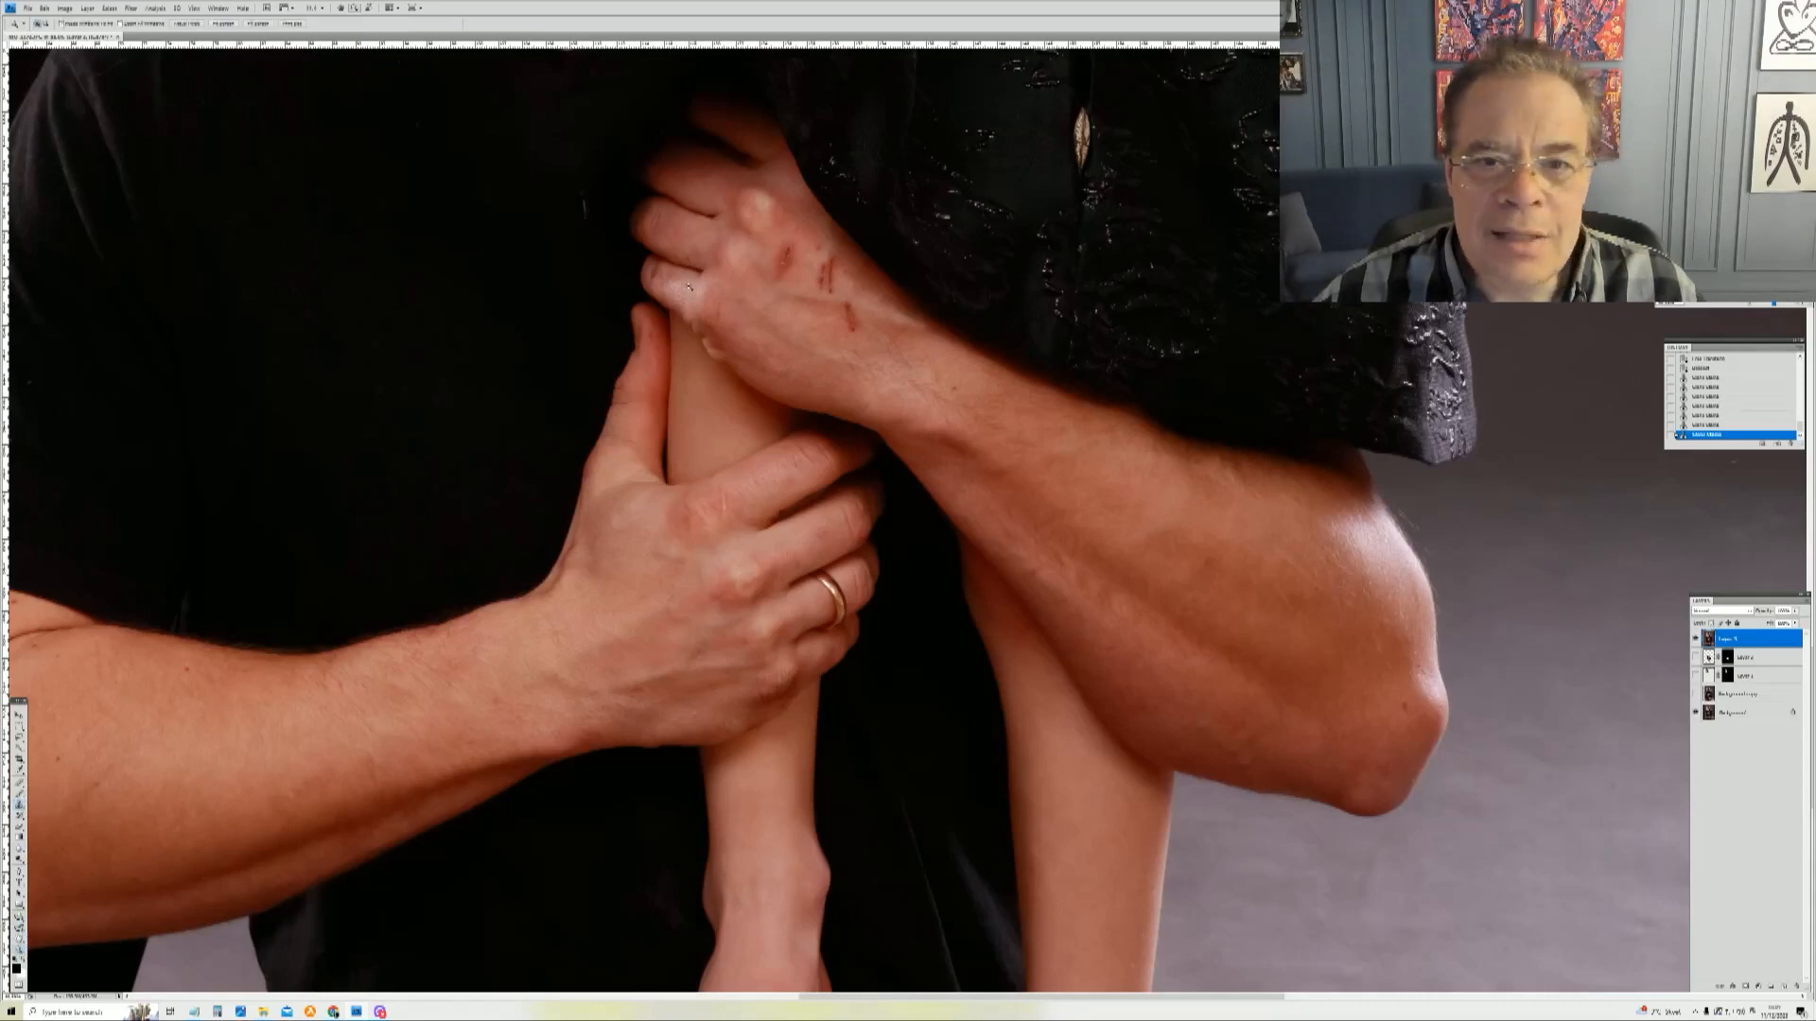
drag(943, 400, 948, 404)
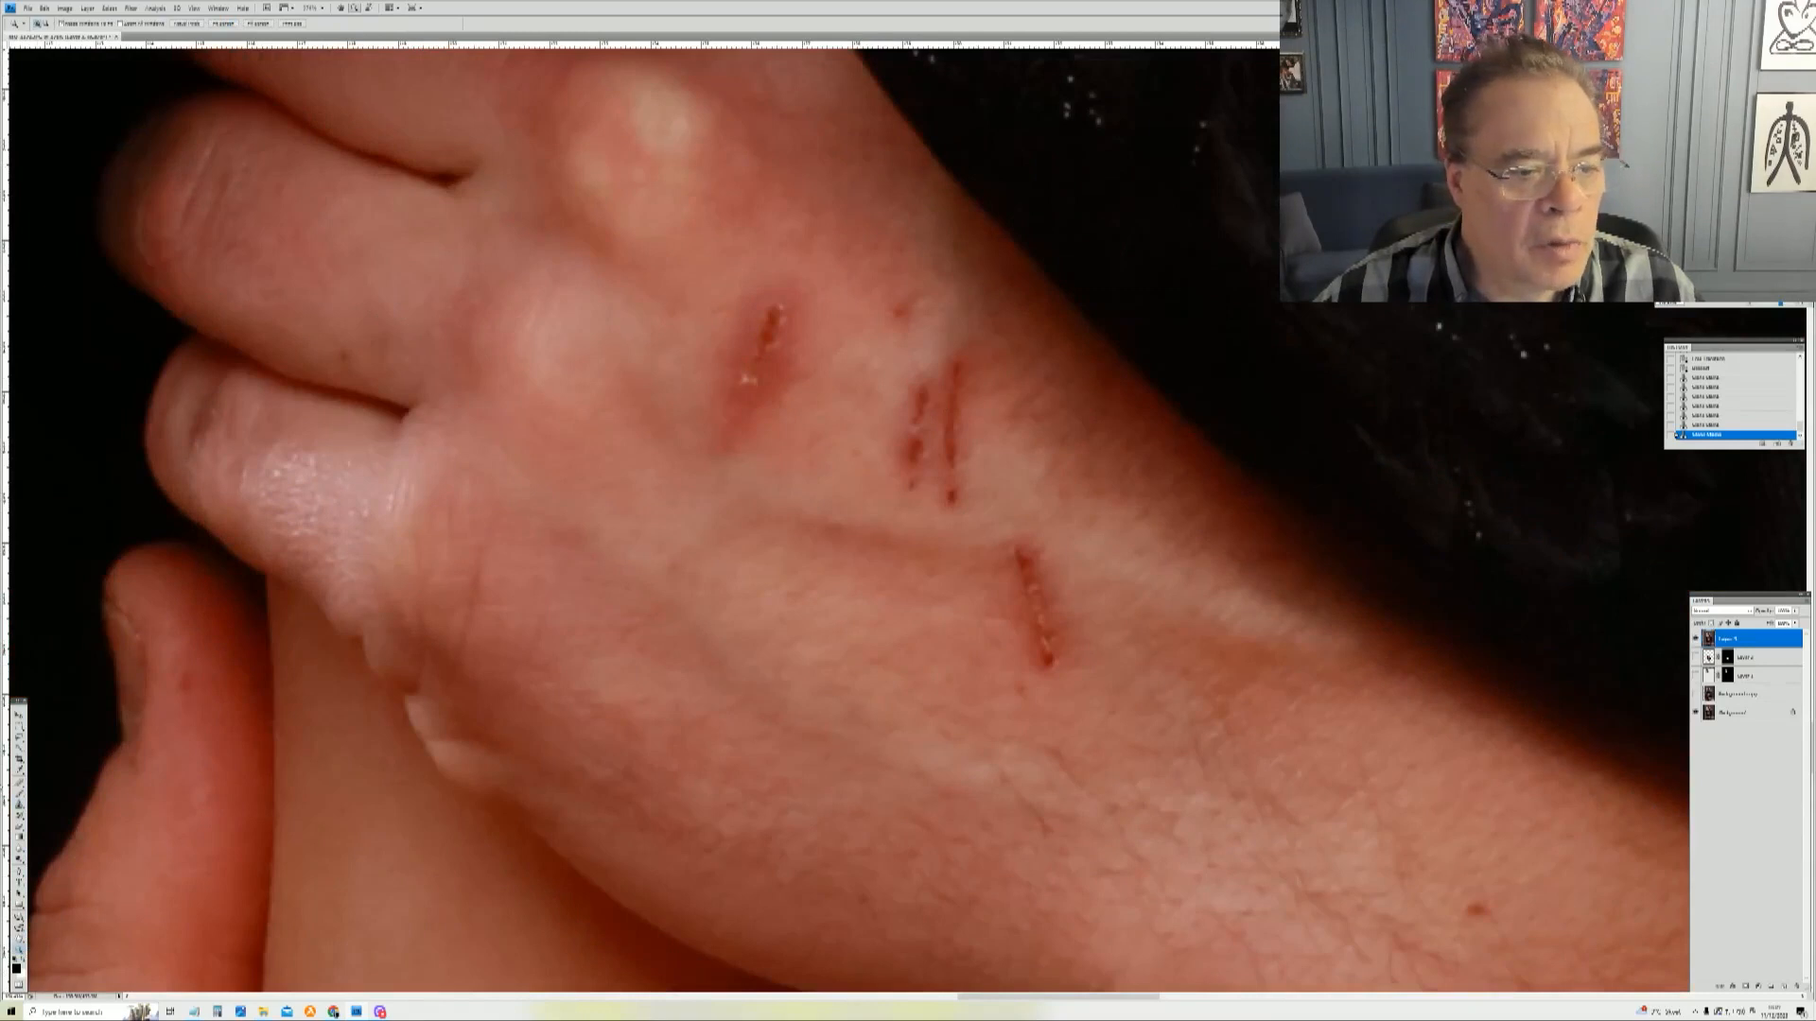
click(19, 810)
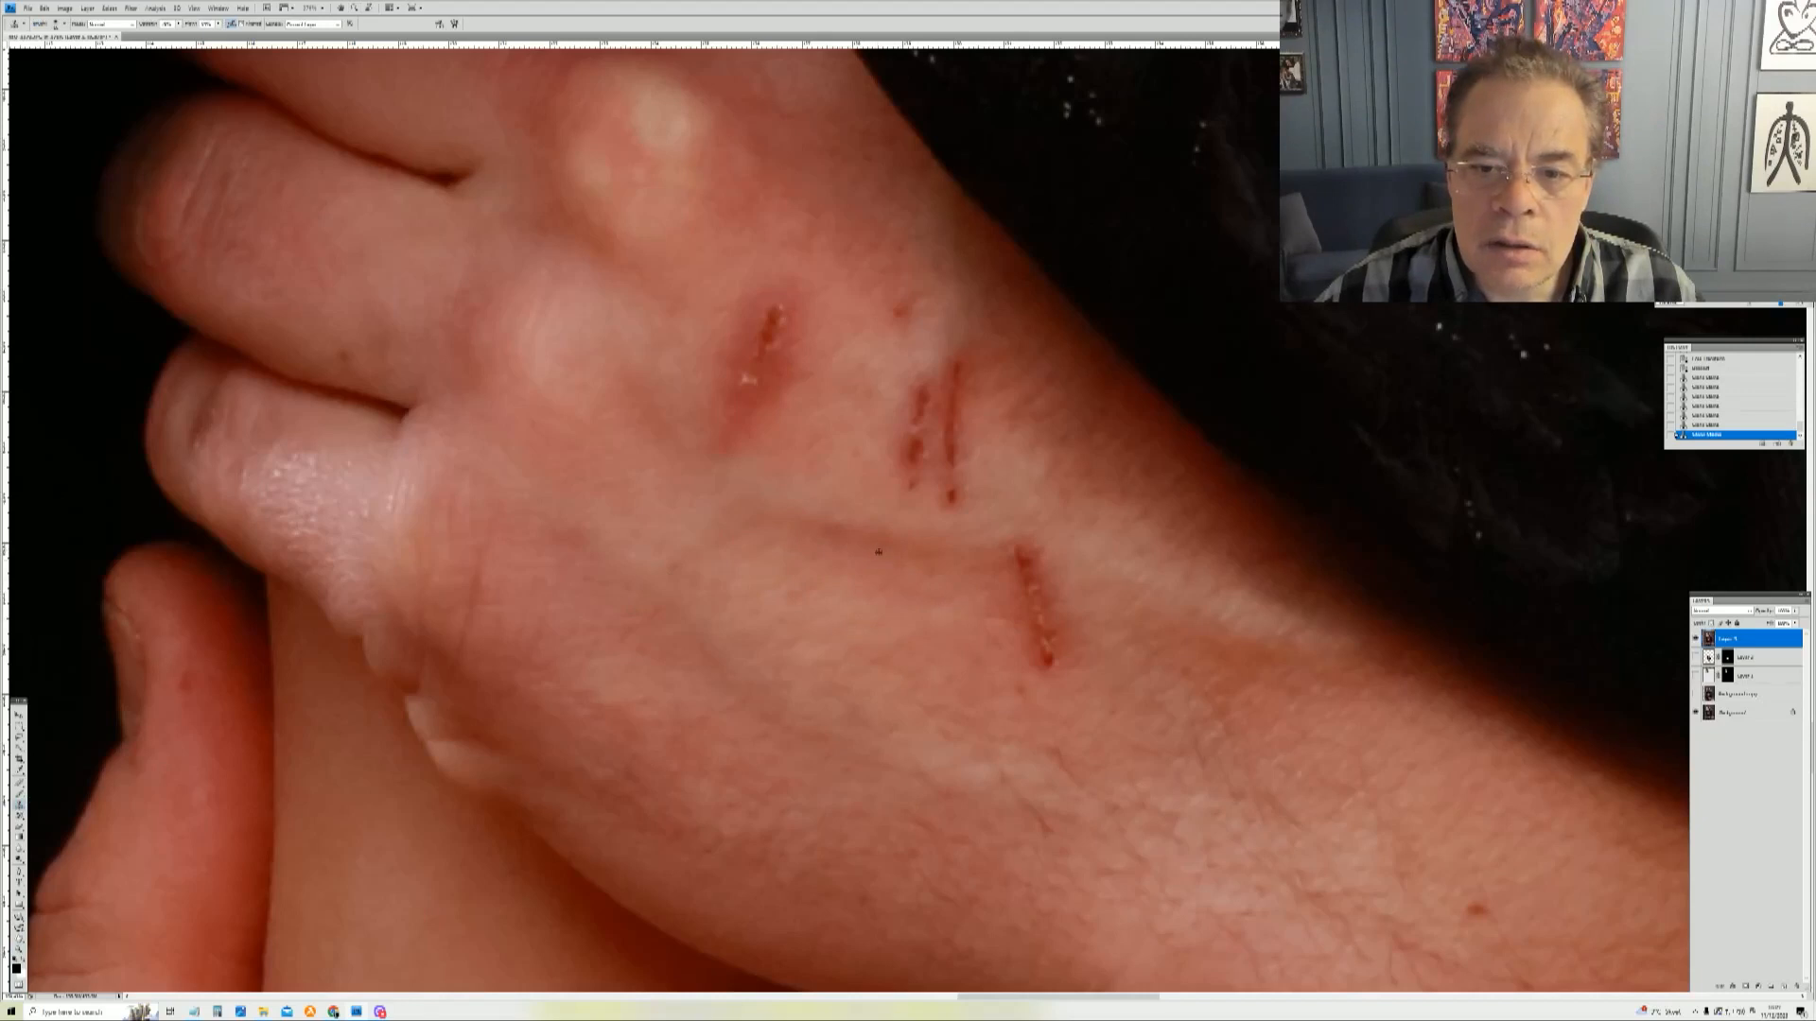
mouse_move(988, 558)
mouse_down()
mouse_move(1029, 579)
mouse_move(1045, 652)
mouse_up()
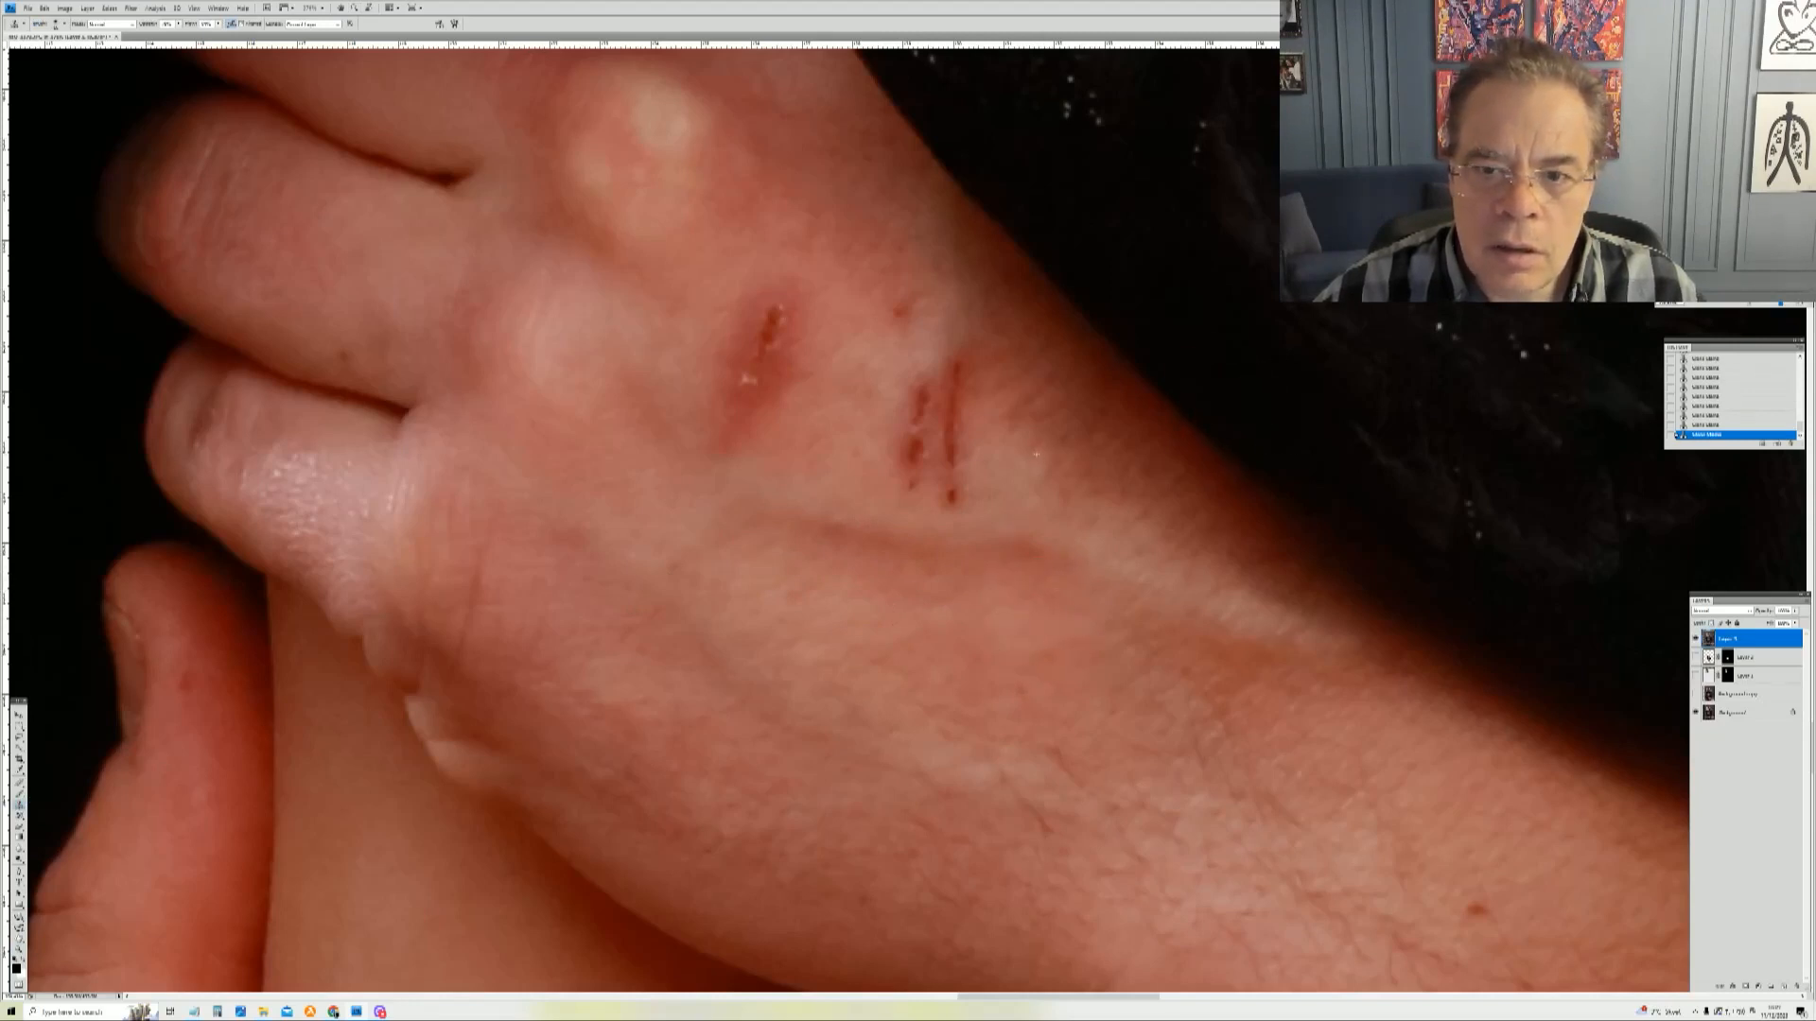
drag(956, 364, 949, 390)
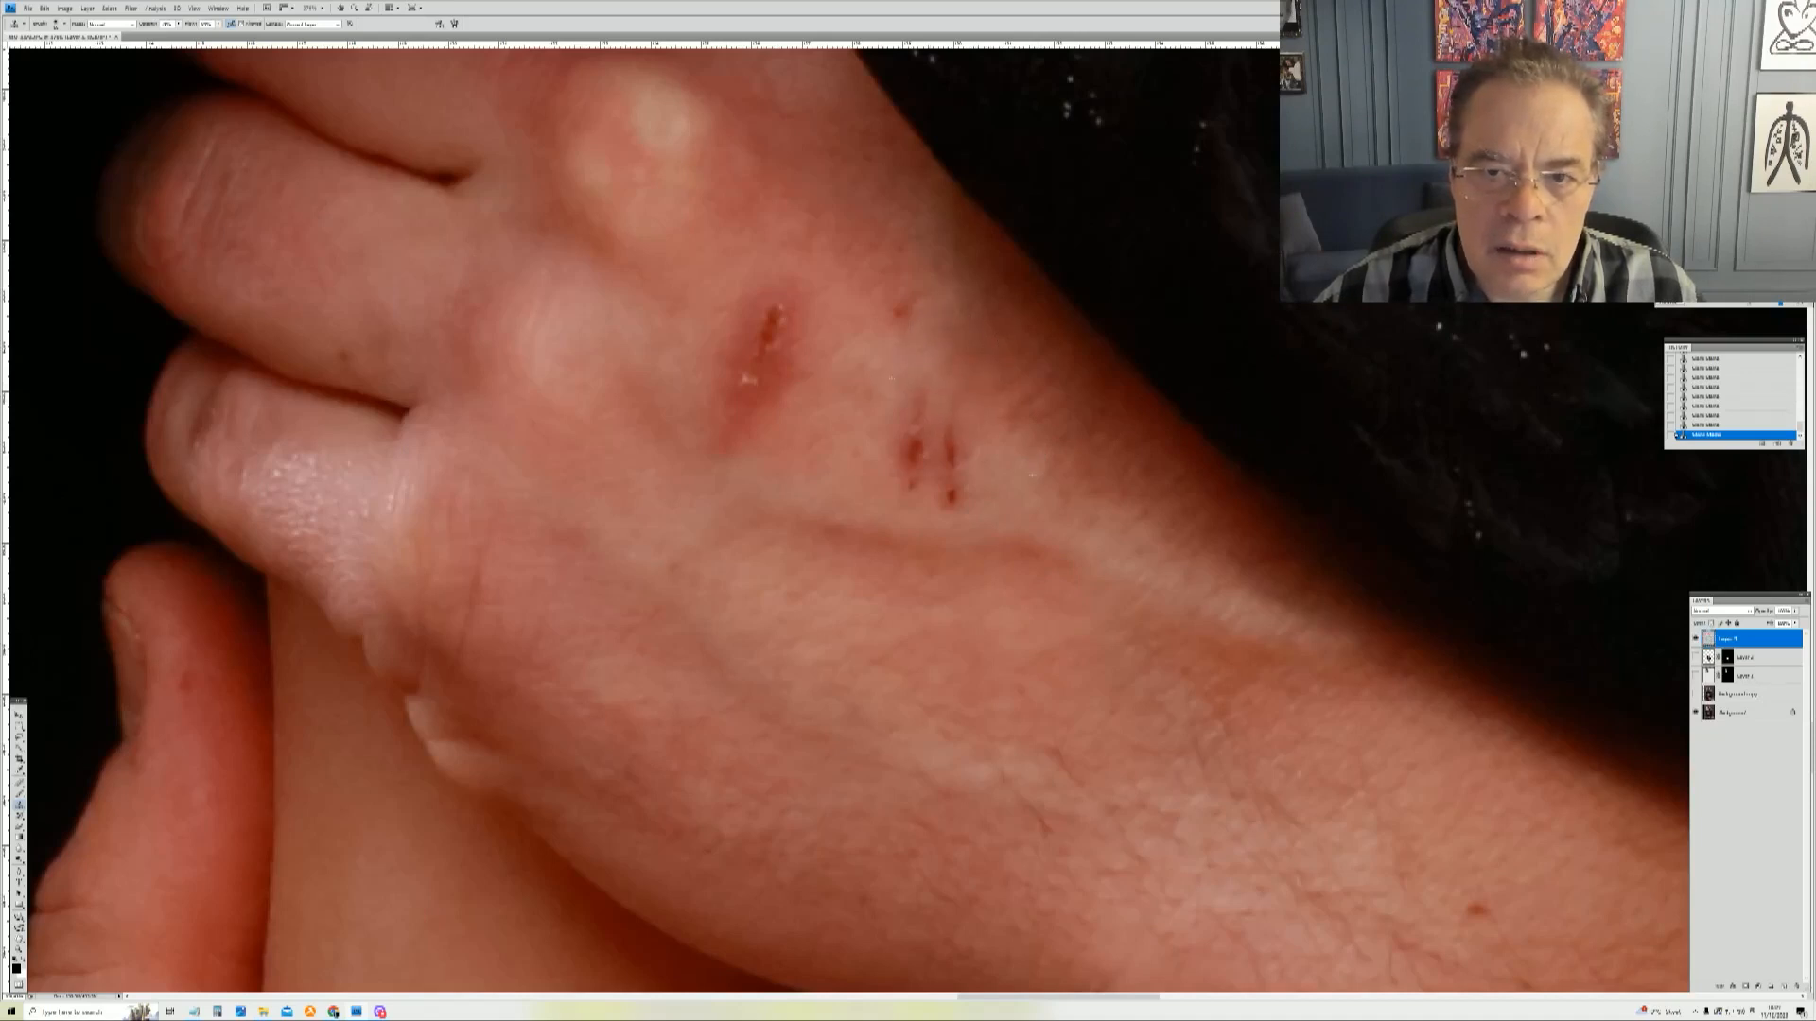
alt+click(905, 394)
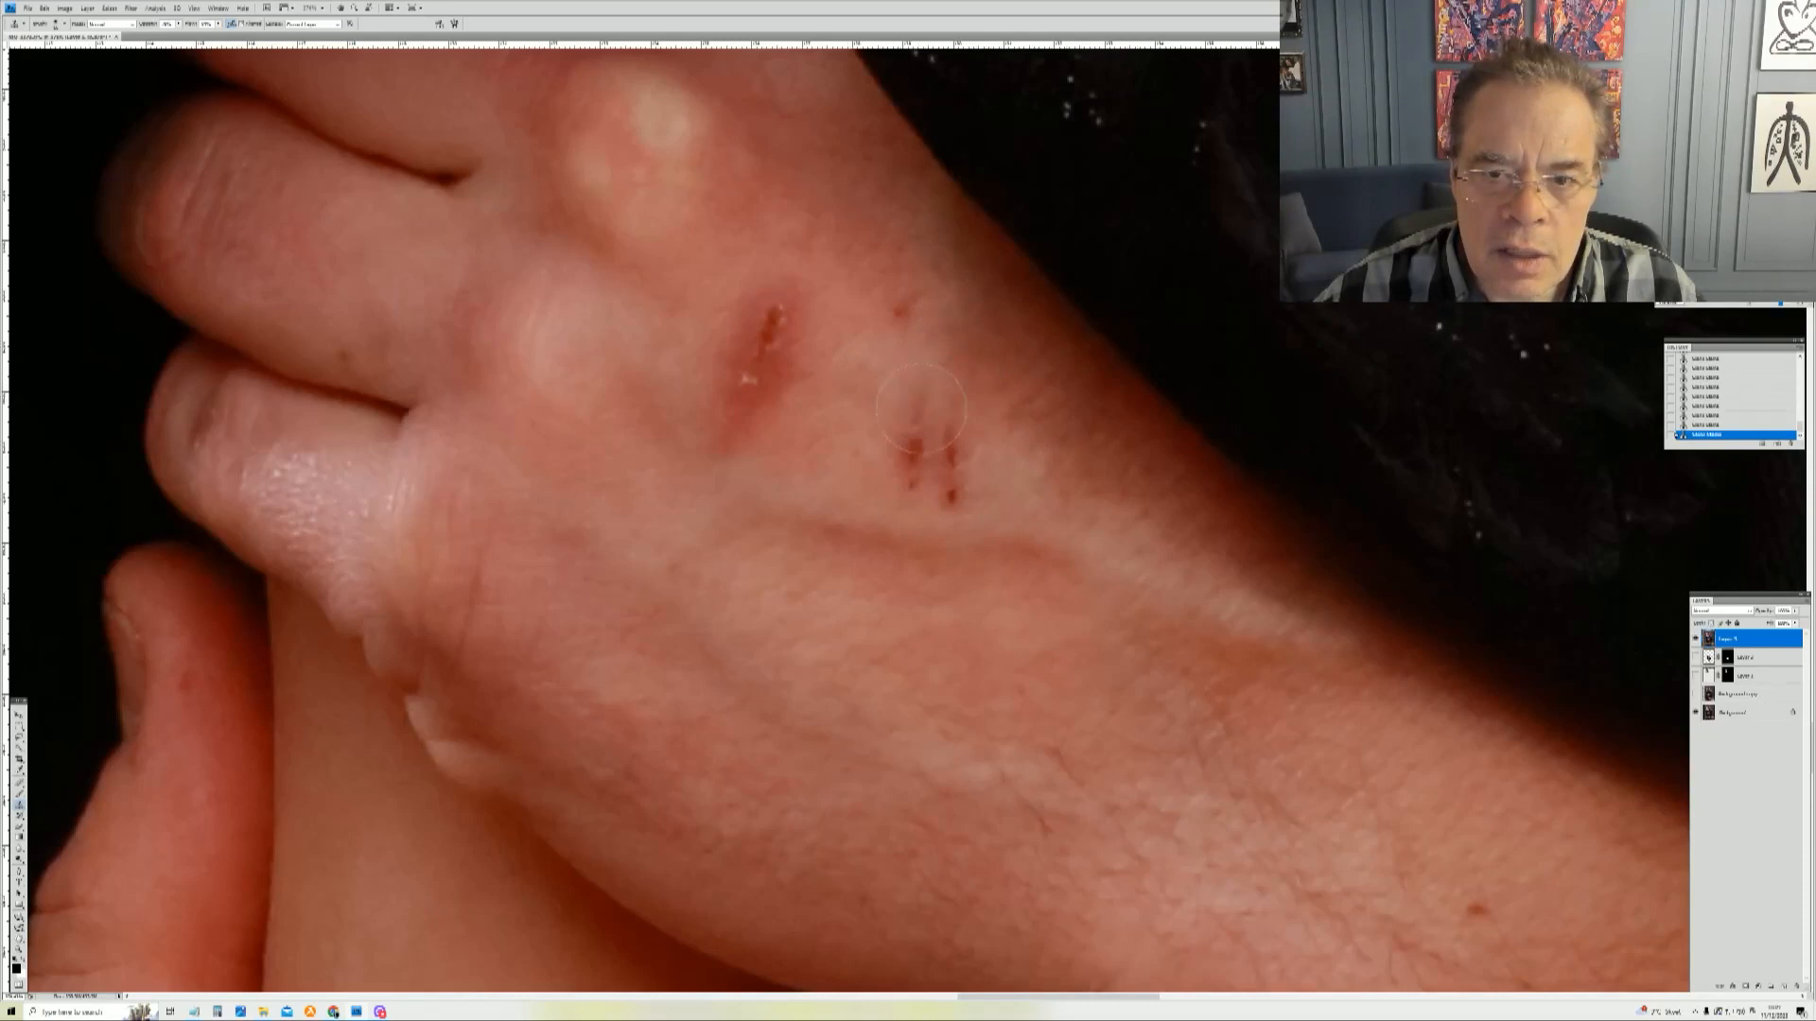
drag(951, 412, 904, 443)
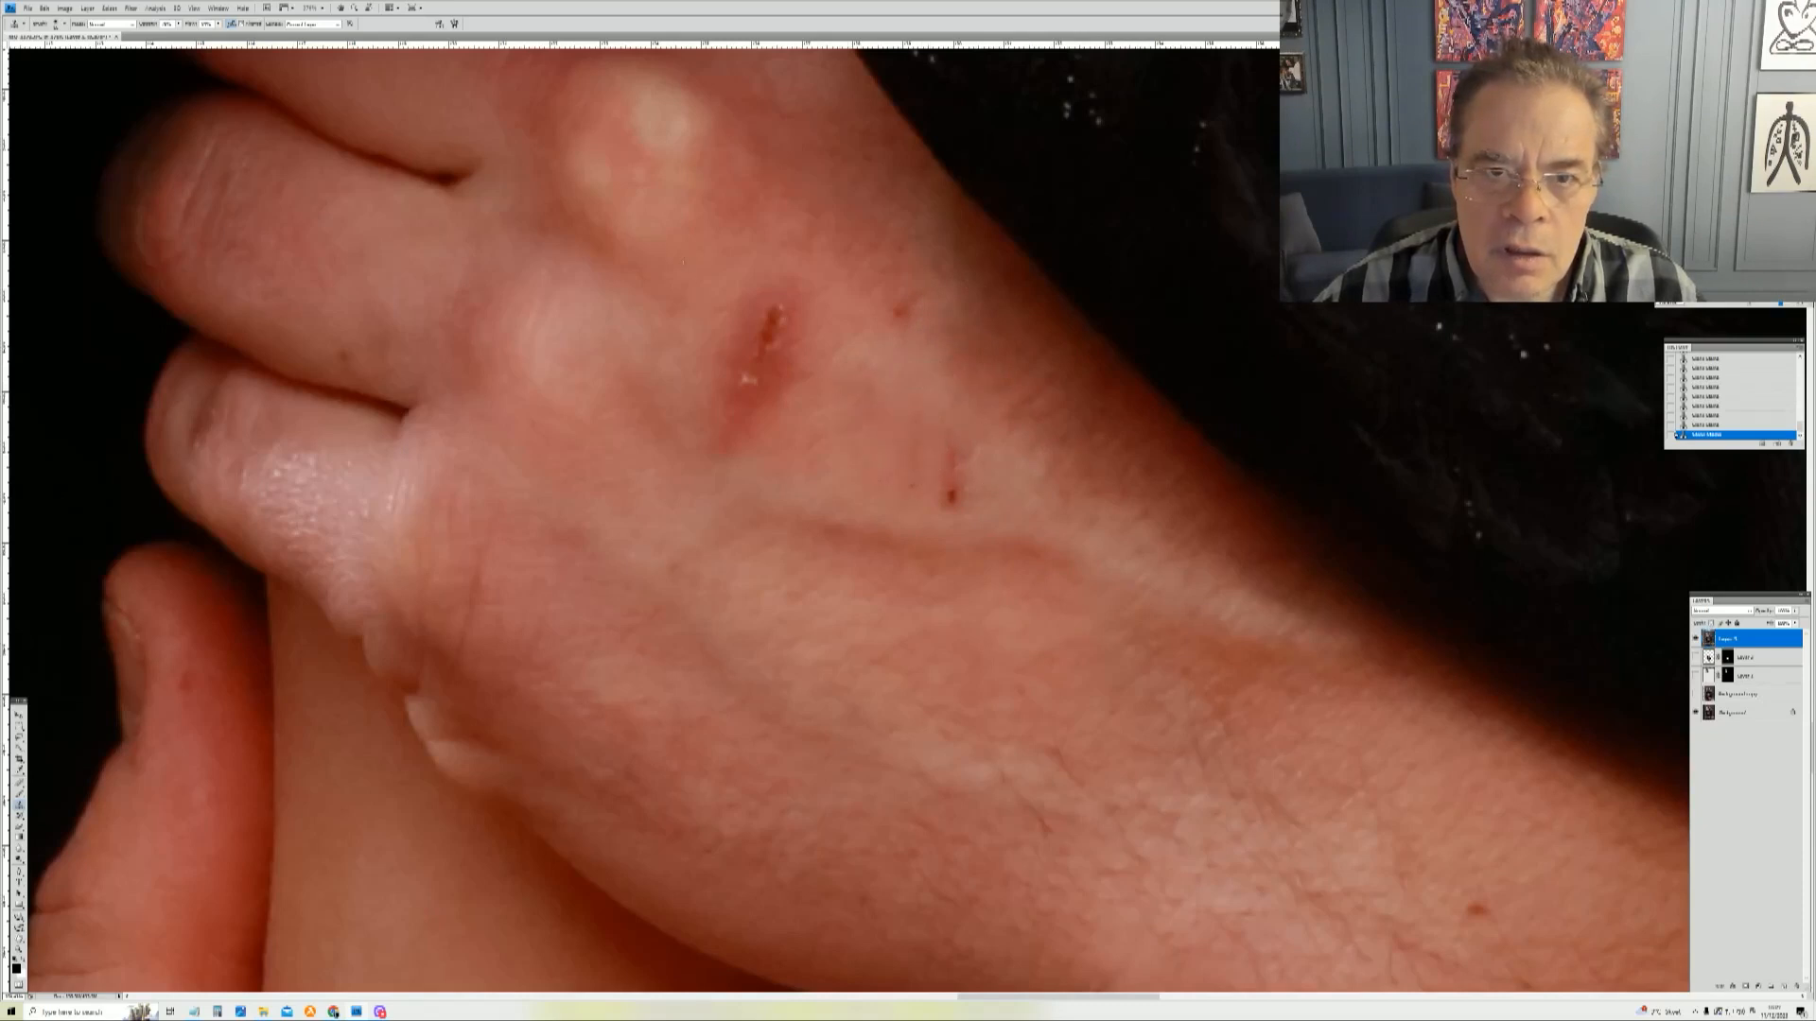
mouse_move(767, 324)
mouse_down()
mouse_move(730, 398)
mouse_move(768, 323)
mouse_up()
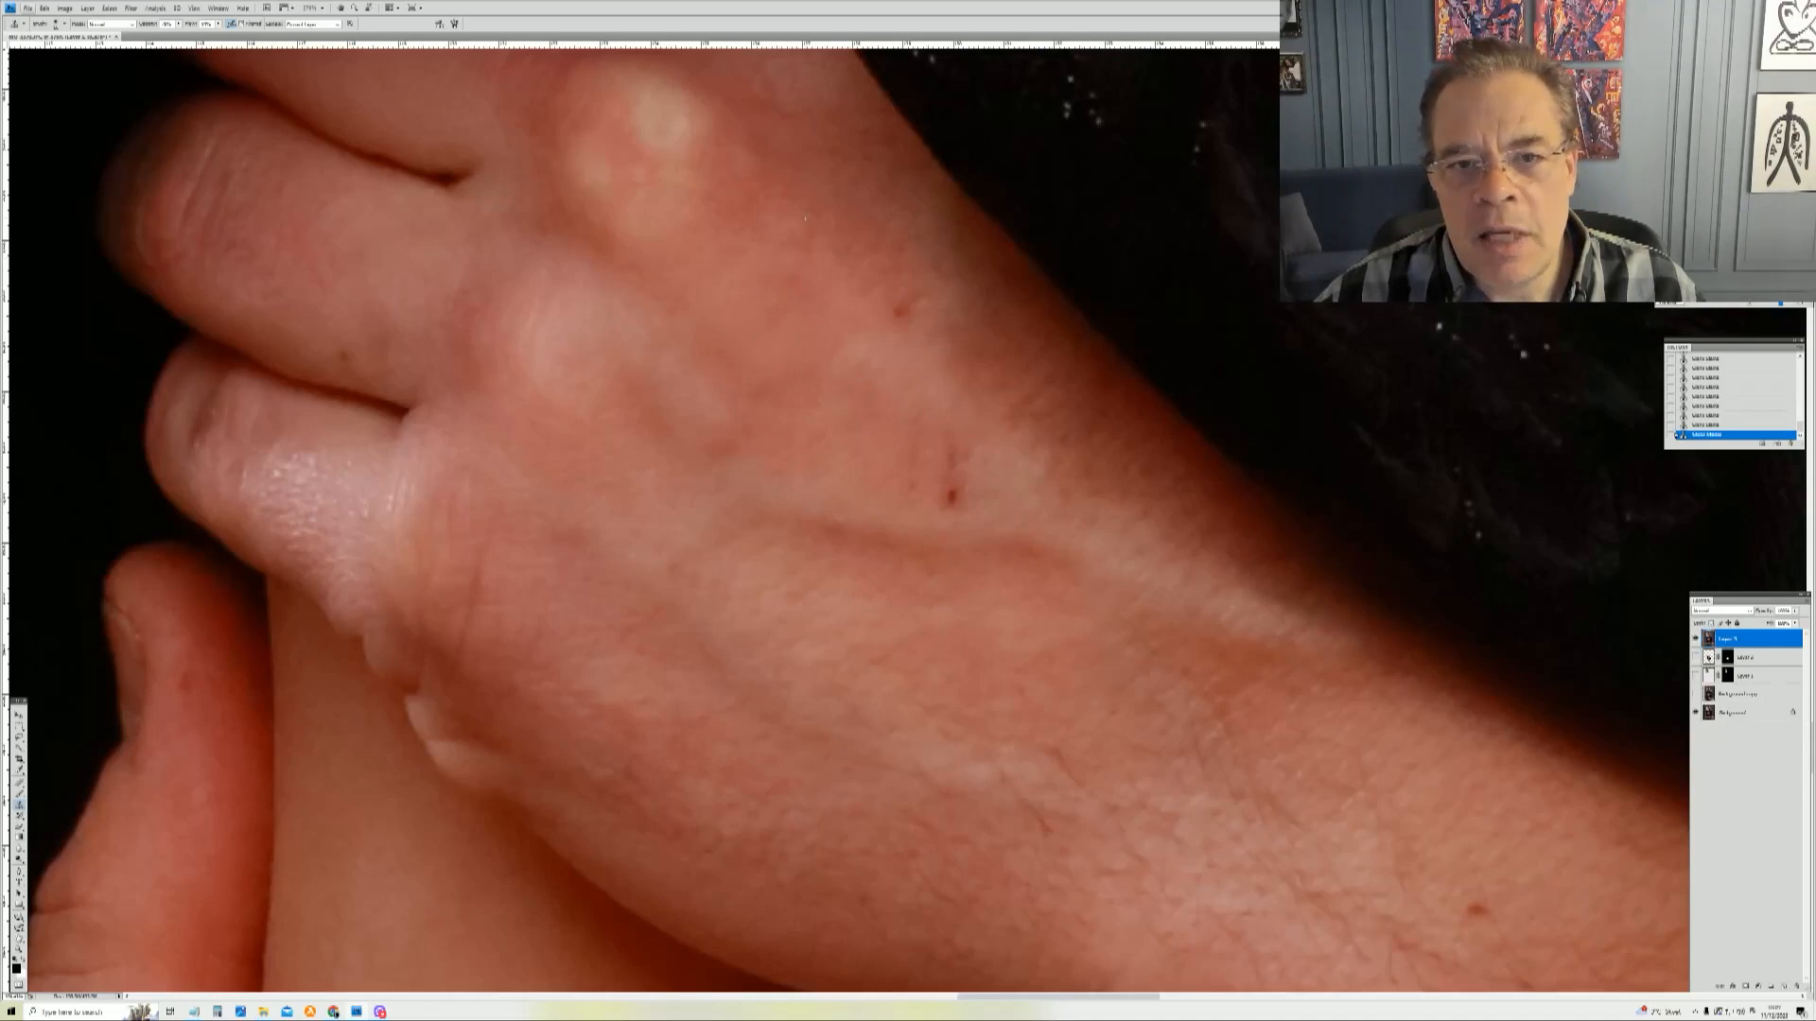
click(899, 313)
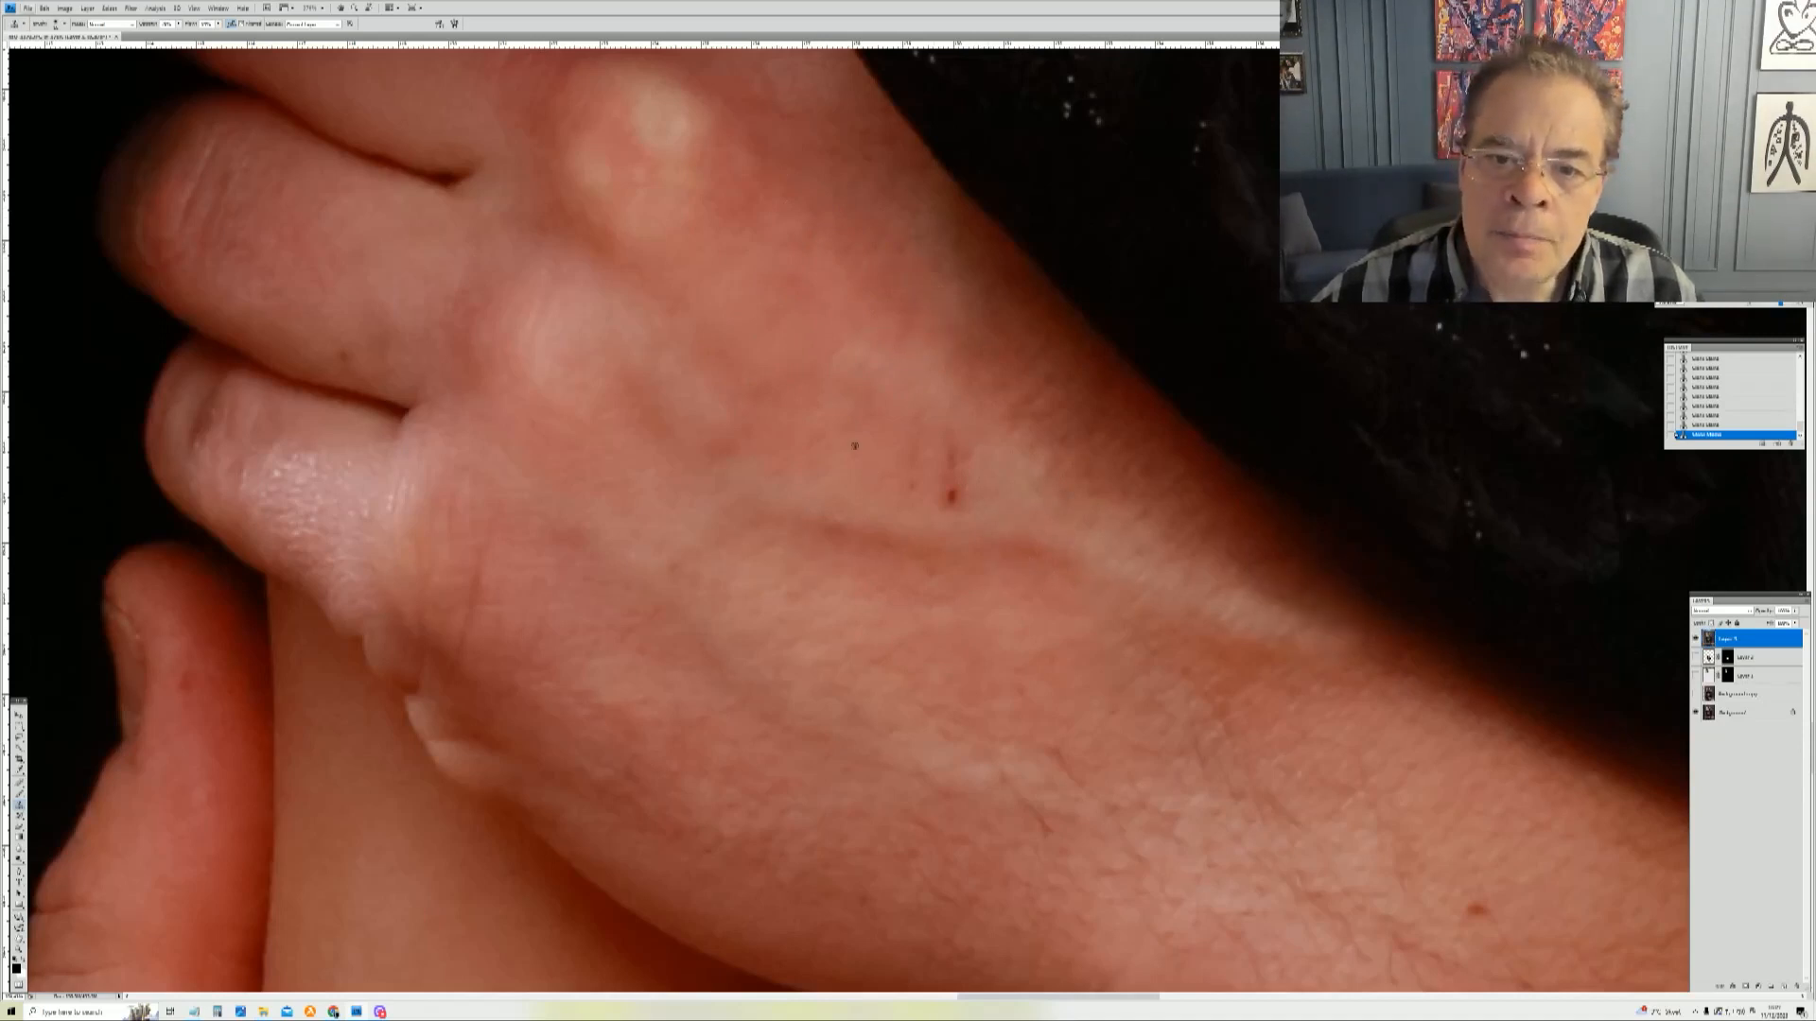
click(956, 470)
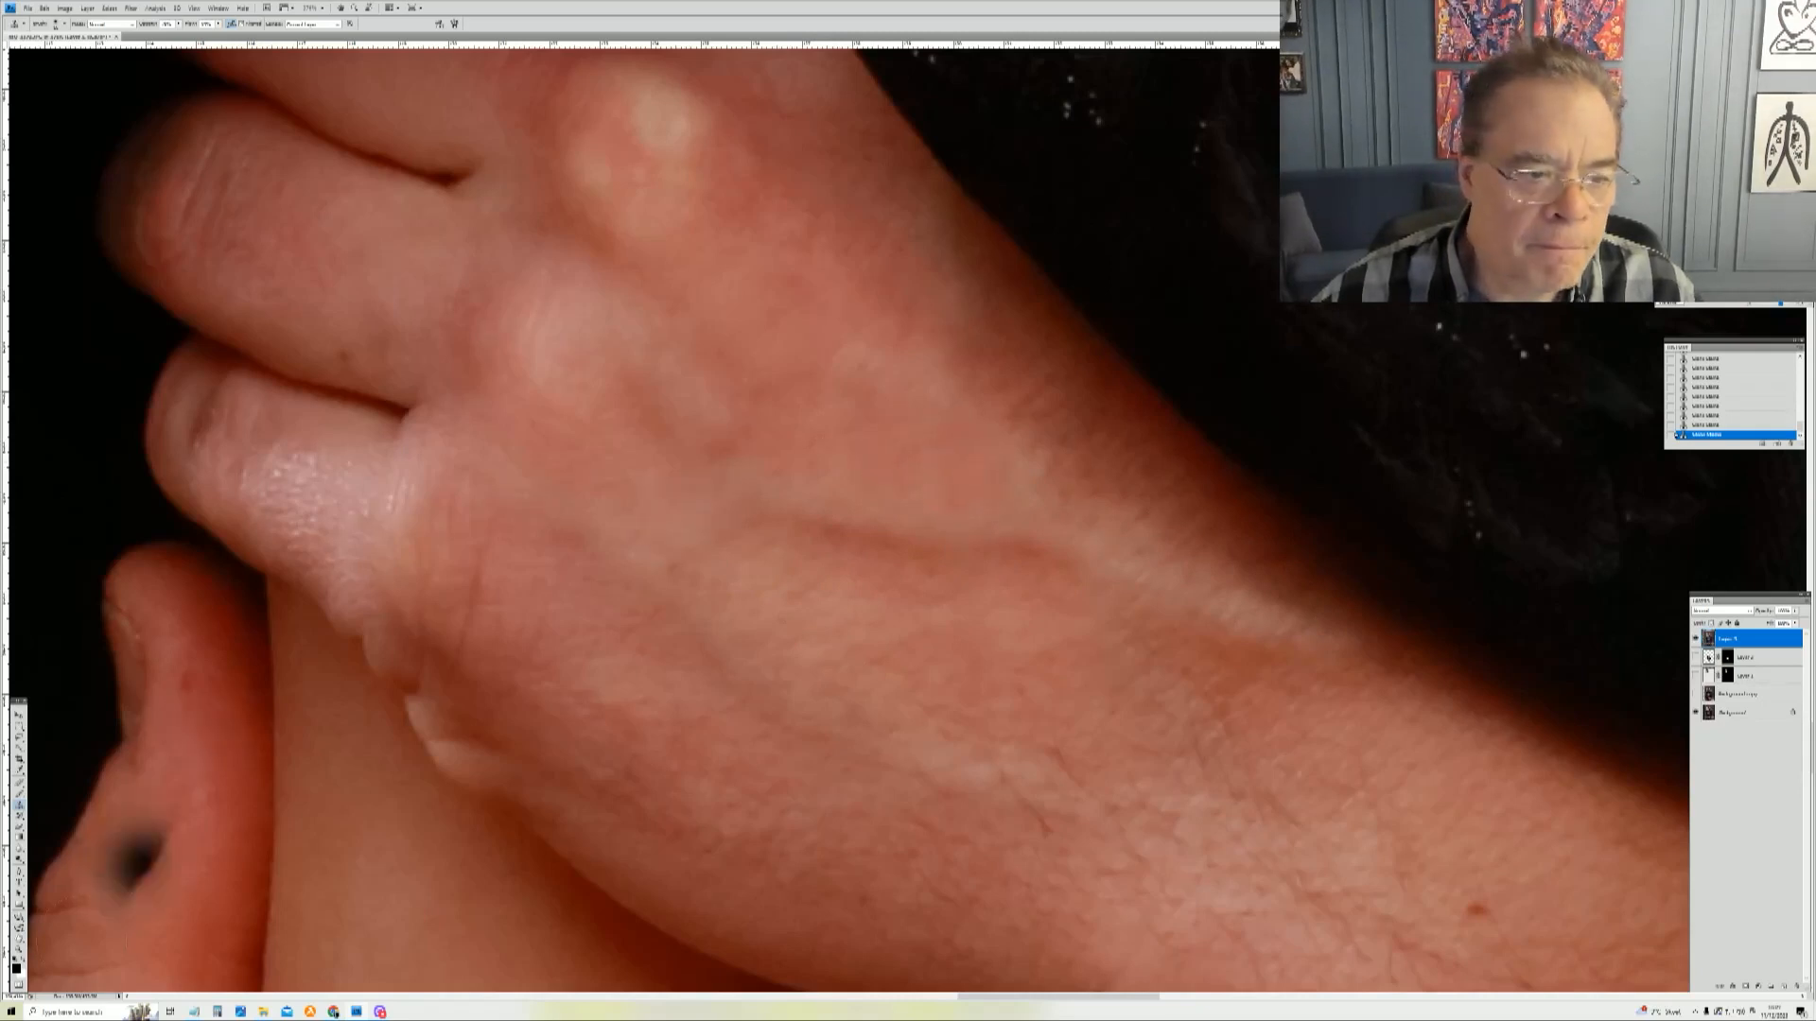
Step: Fit the image on screen, zoom in on the young man's face, and heal small spots beside it
click(19, 947)
right_click(822, 584)
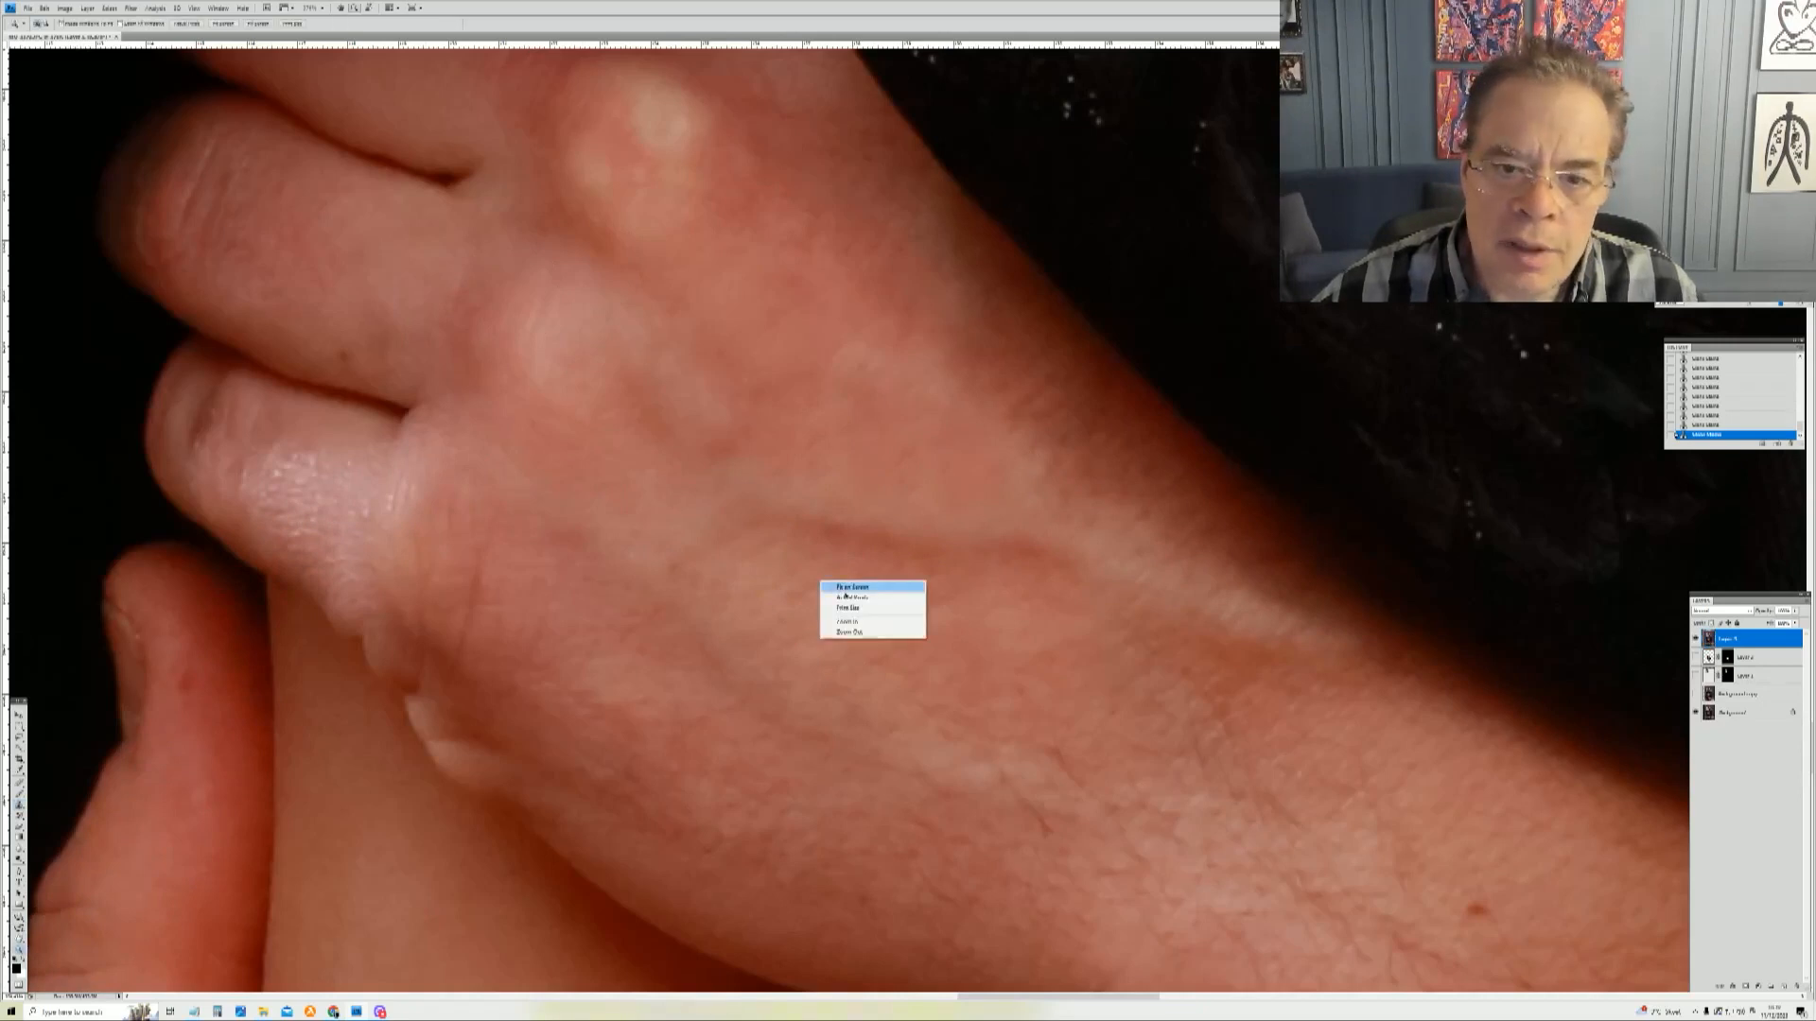
click(842, 589)
drag(823, 618, 1143, 885)
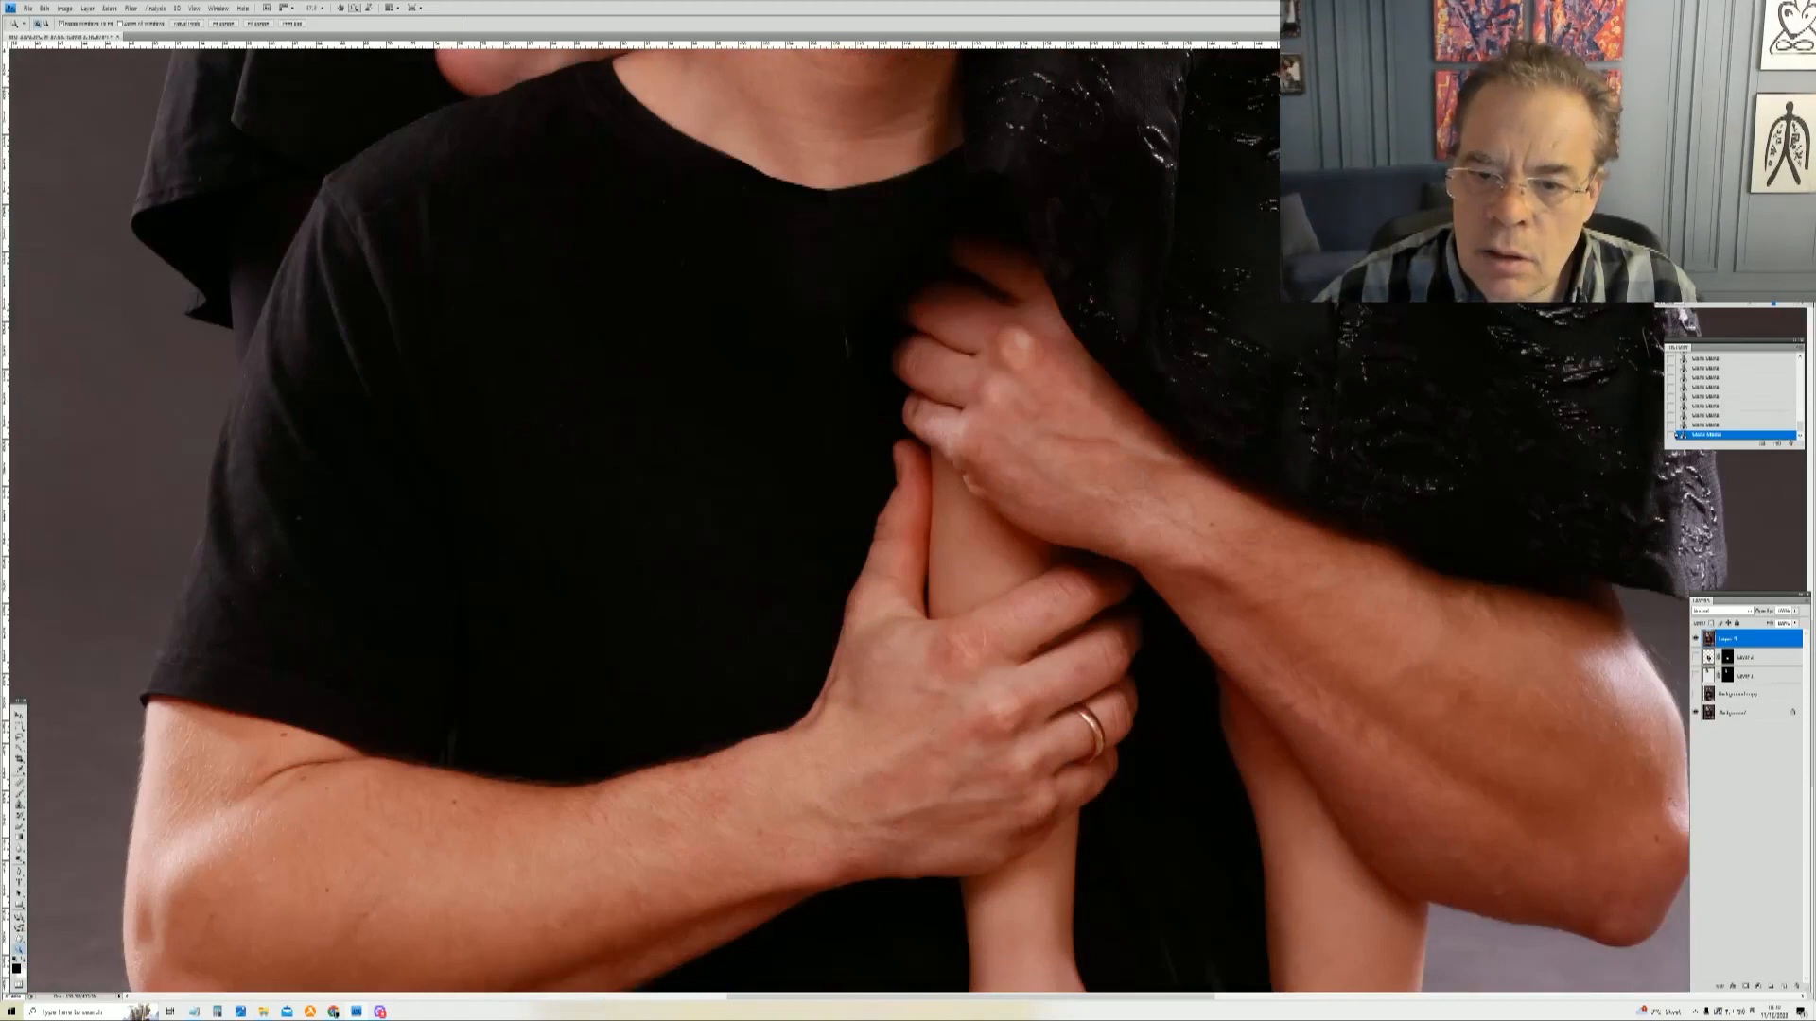
right_click(1047, 354)
click(1093, 371)
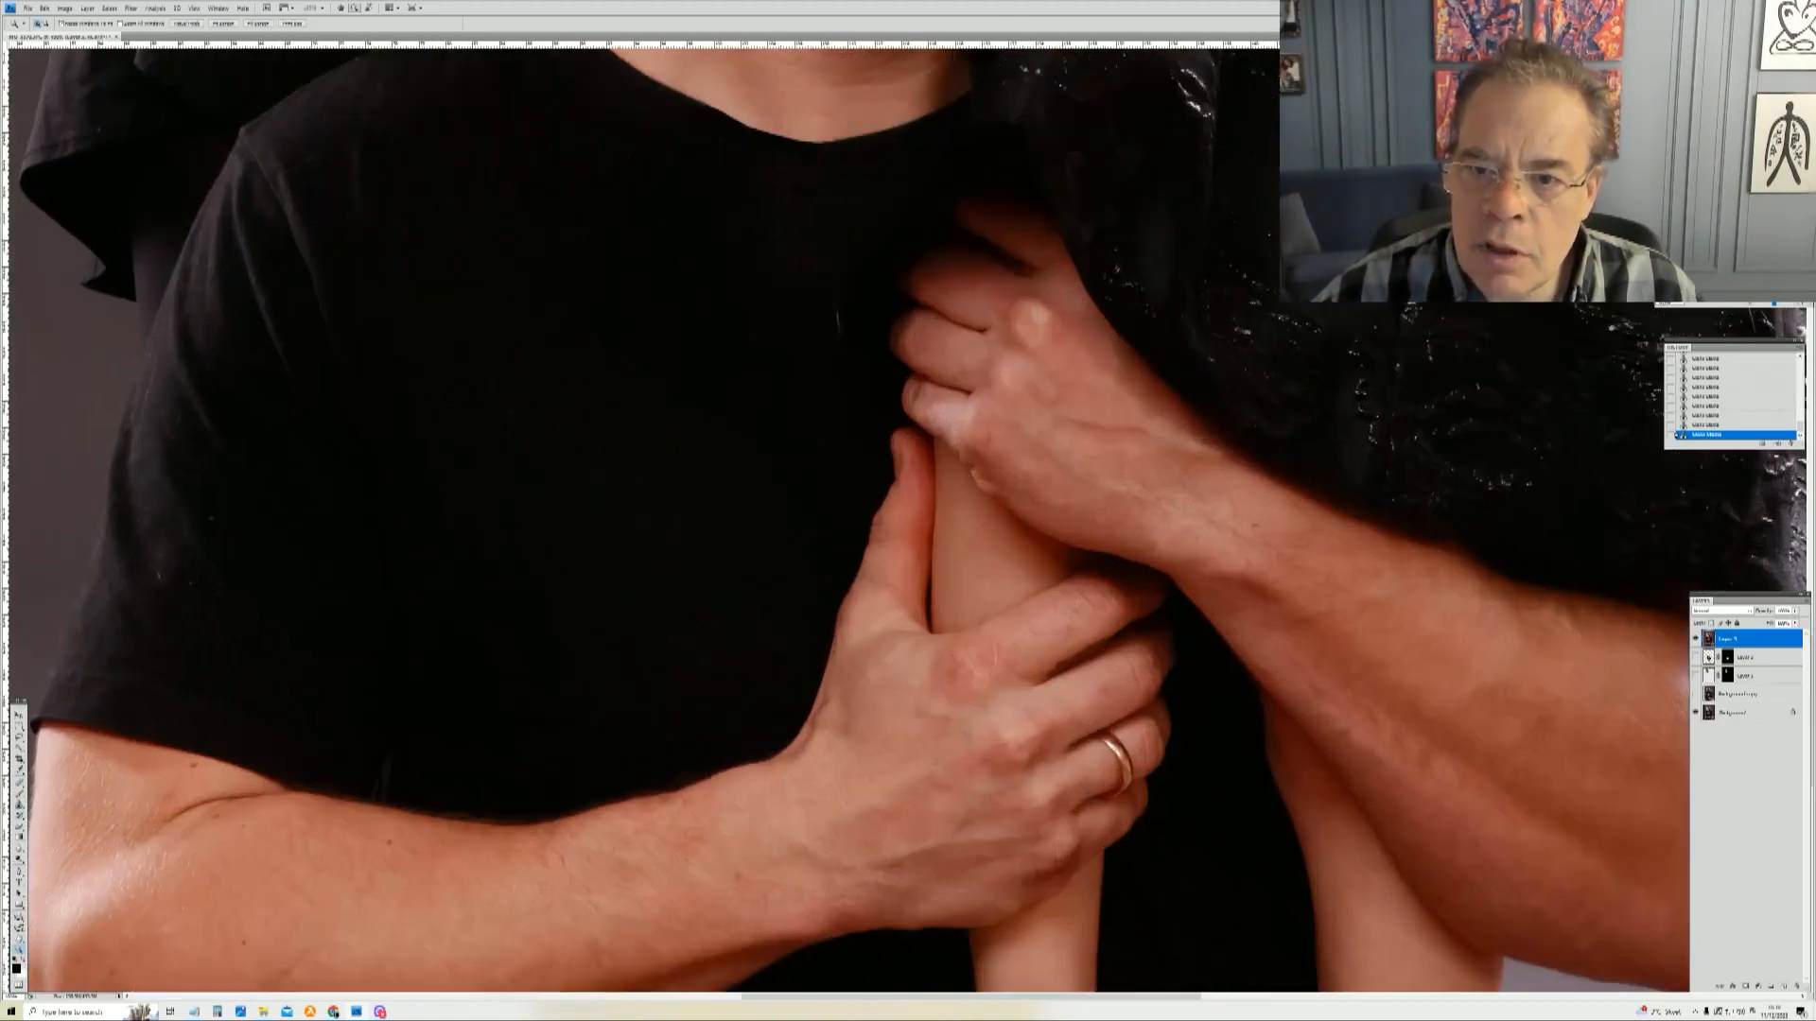
drag(1069, 113, 997, 974)
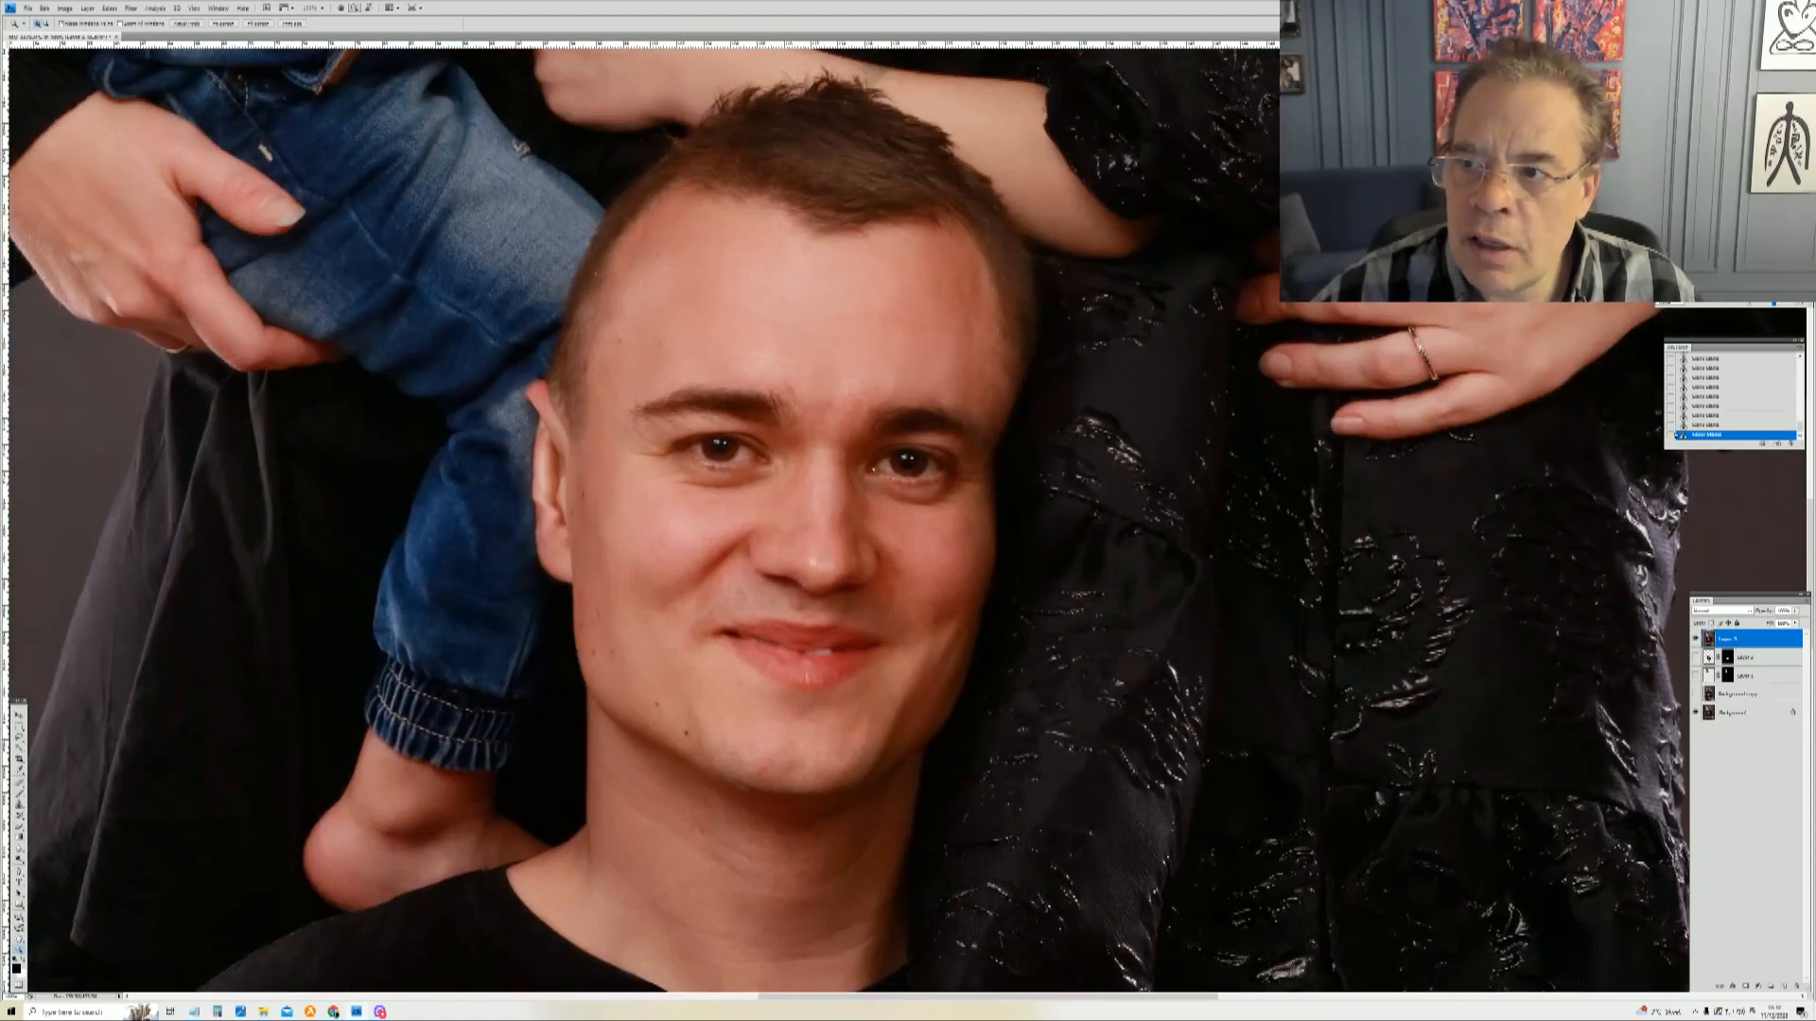
drag(847, 529, 997, 573)
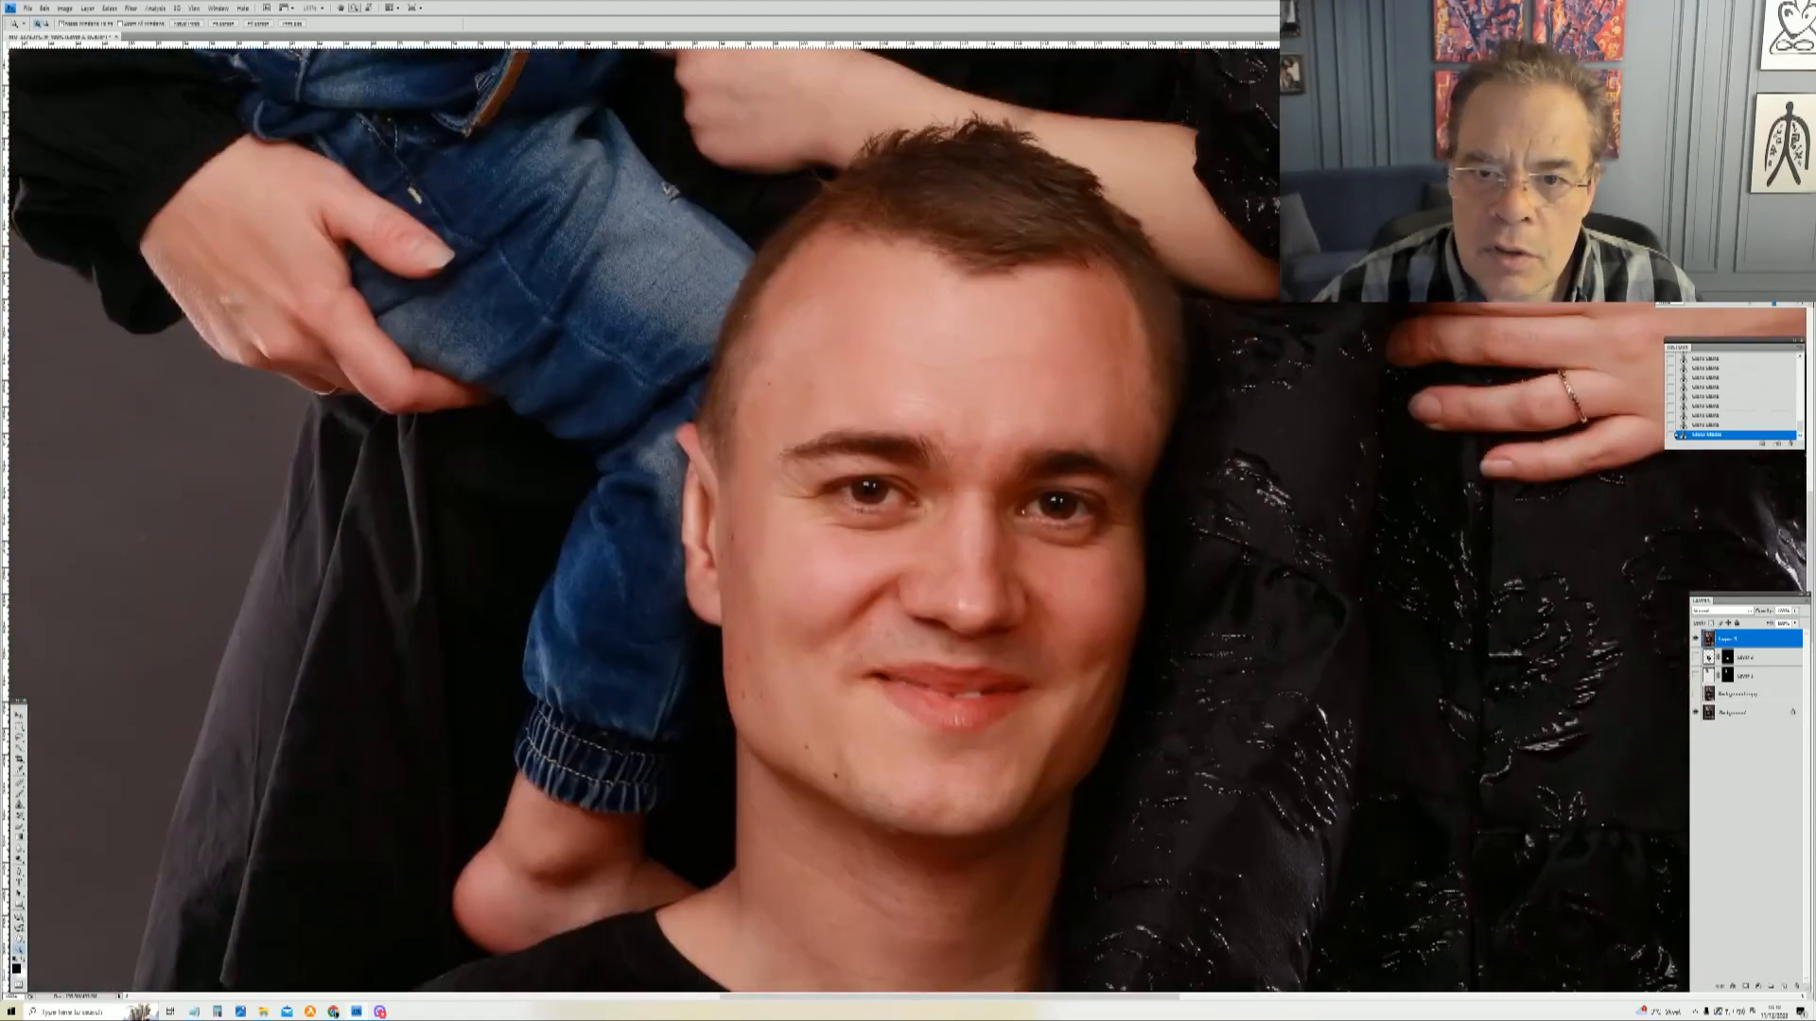
drag(785, 435, 805, 455)
drag(698, 262, 1218, 886)
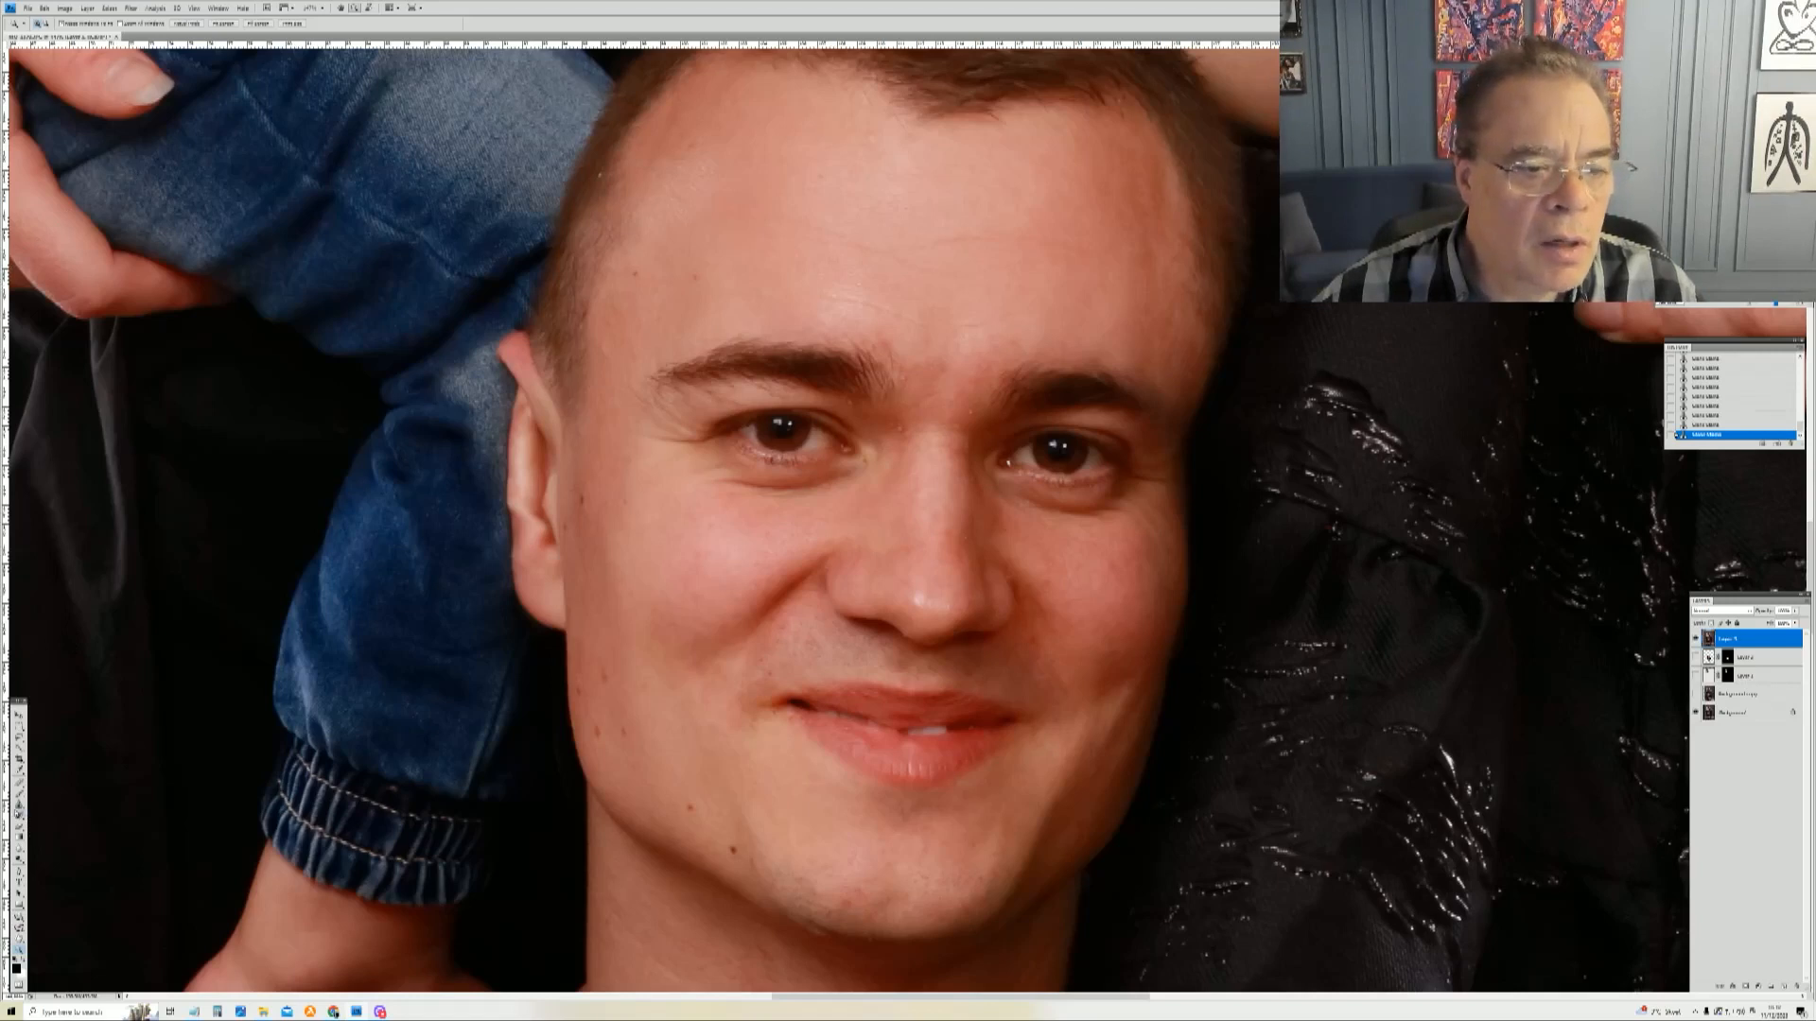
click(18, 811)
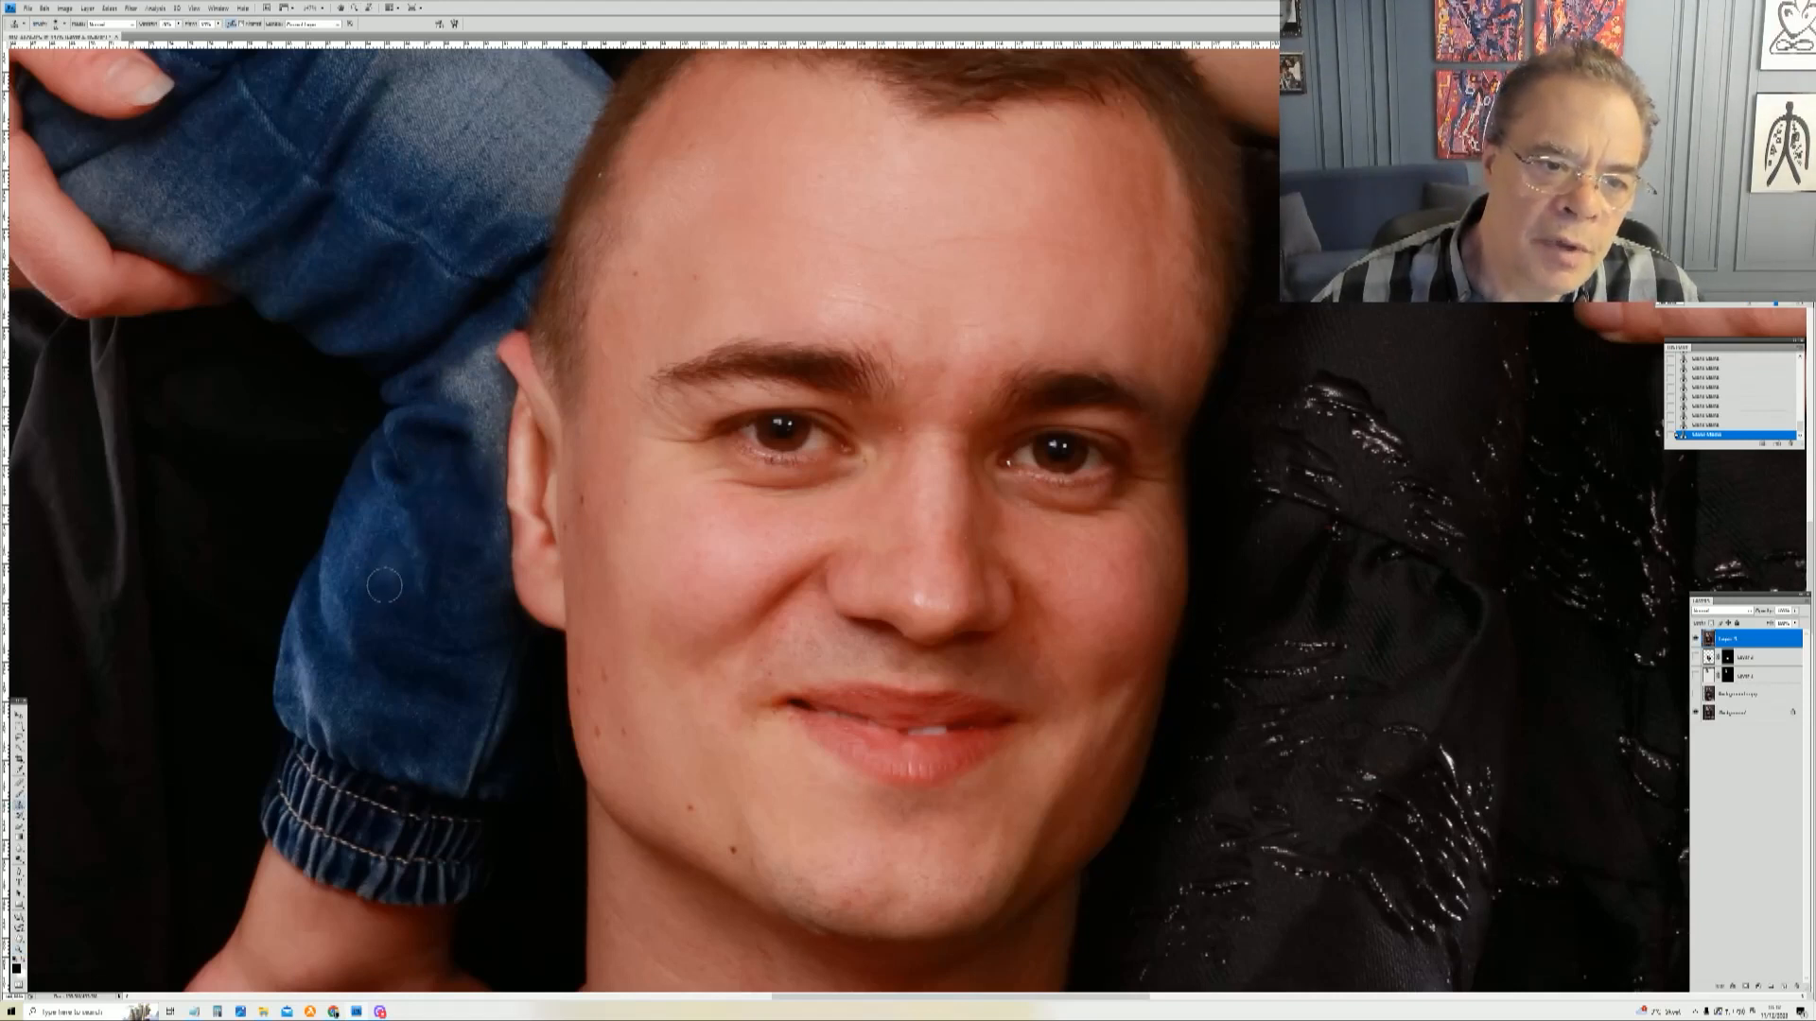
mouse_move(459, 352)
mouse_down()
mouse_move(489, 393)
mouse_move(452, 380)
mouse_move(473, 351)
mouse_up()
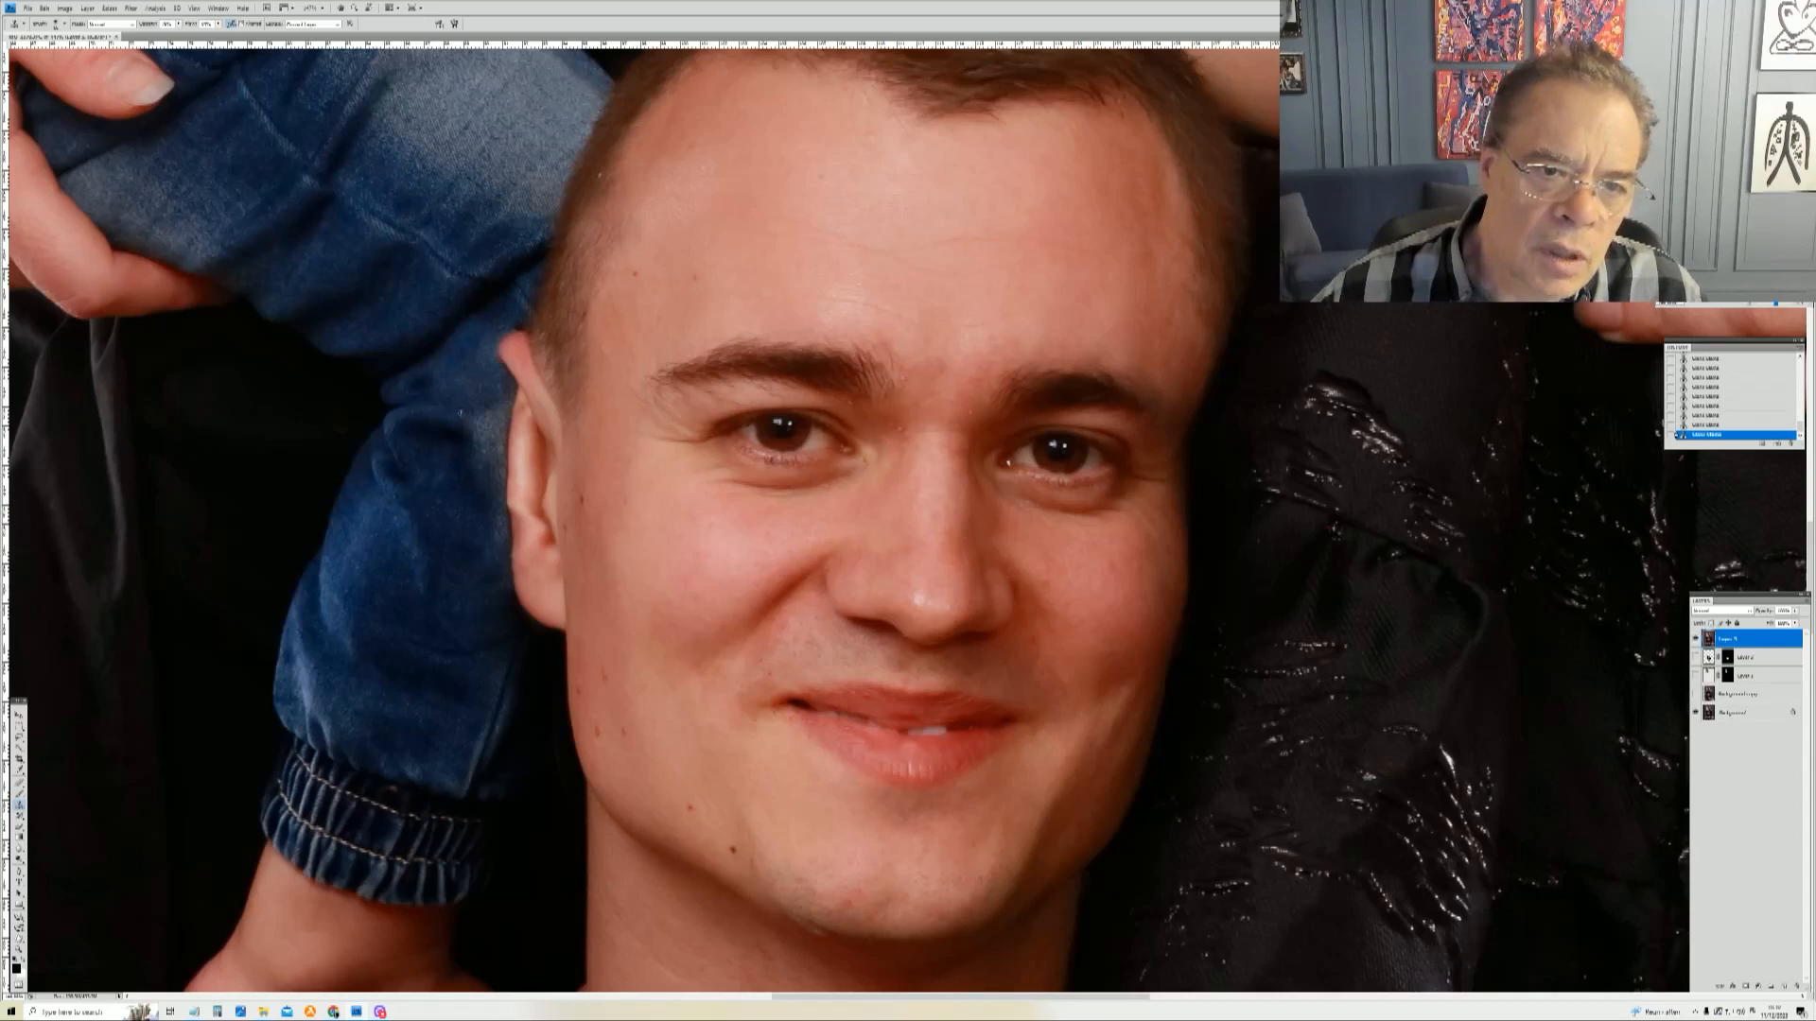
drag(487, 416, 475, 412)
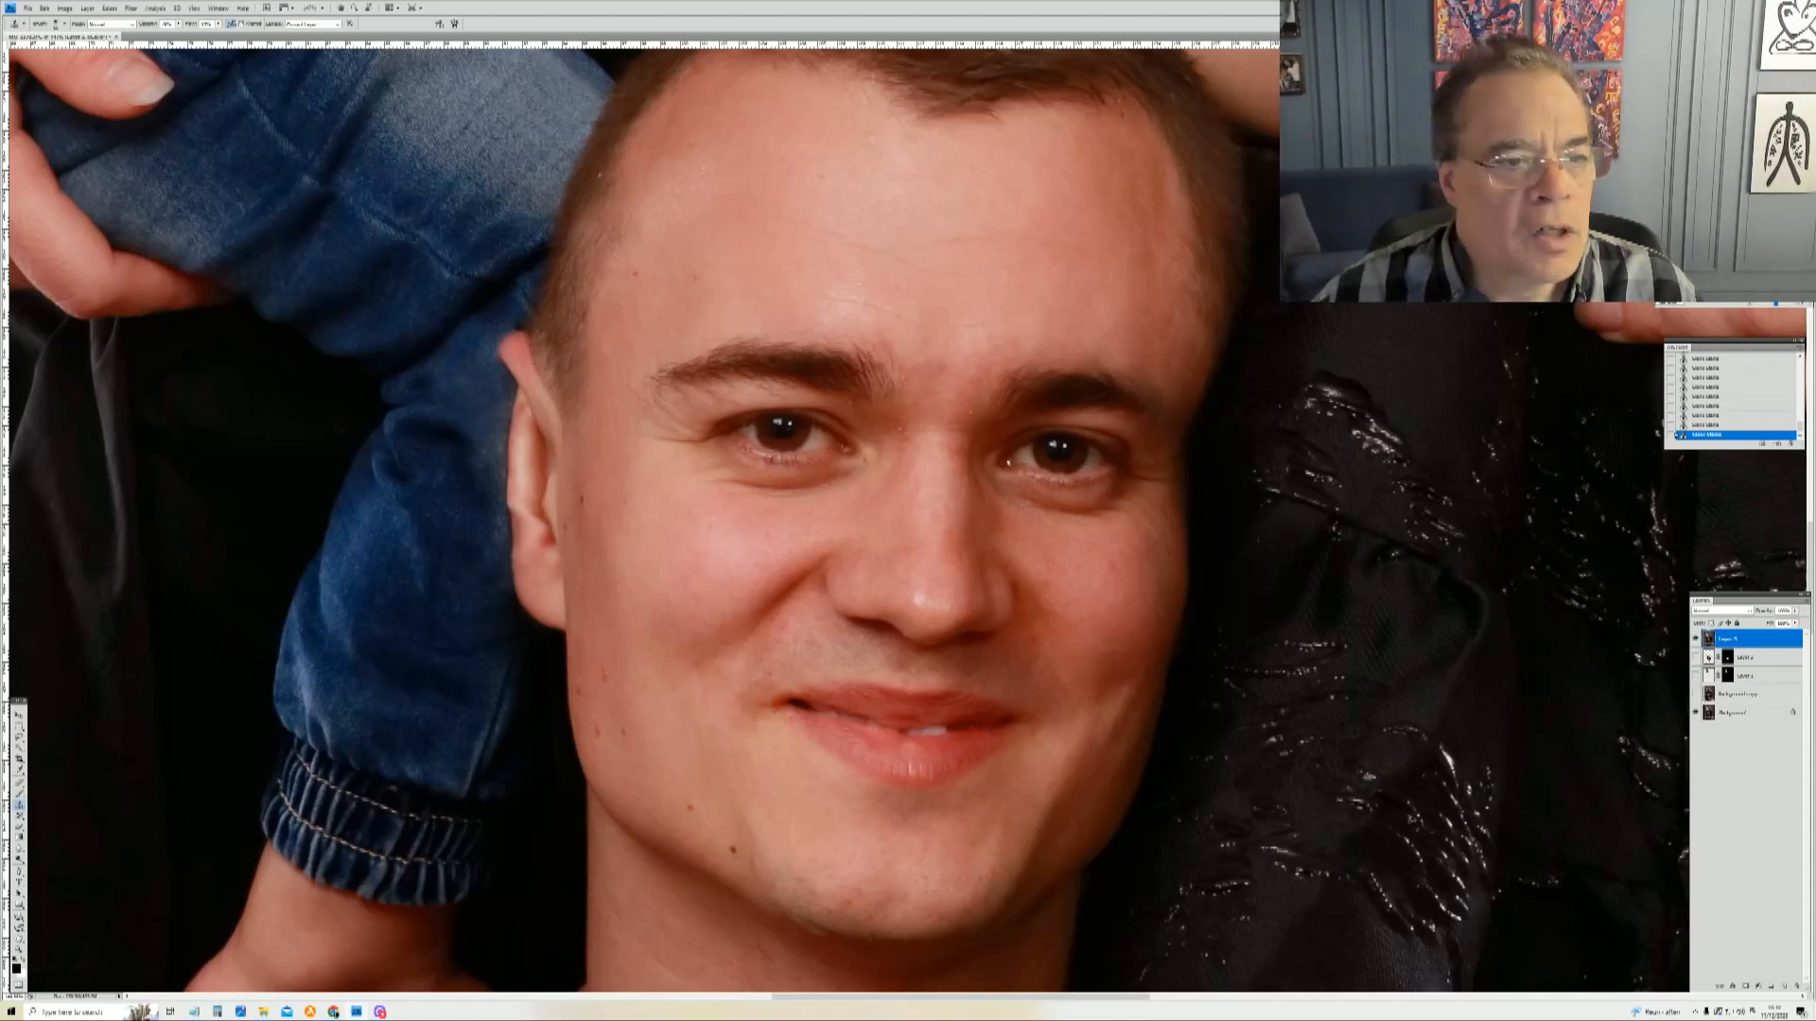
Step: Zoom closer on the eyes, resize the healing brush, and heal spots between the eyebrows, undoing the last stroke
key(z)
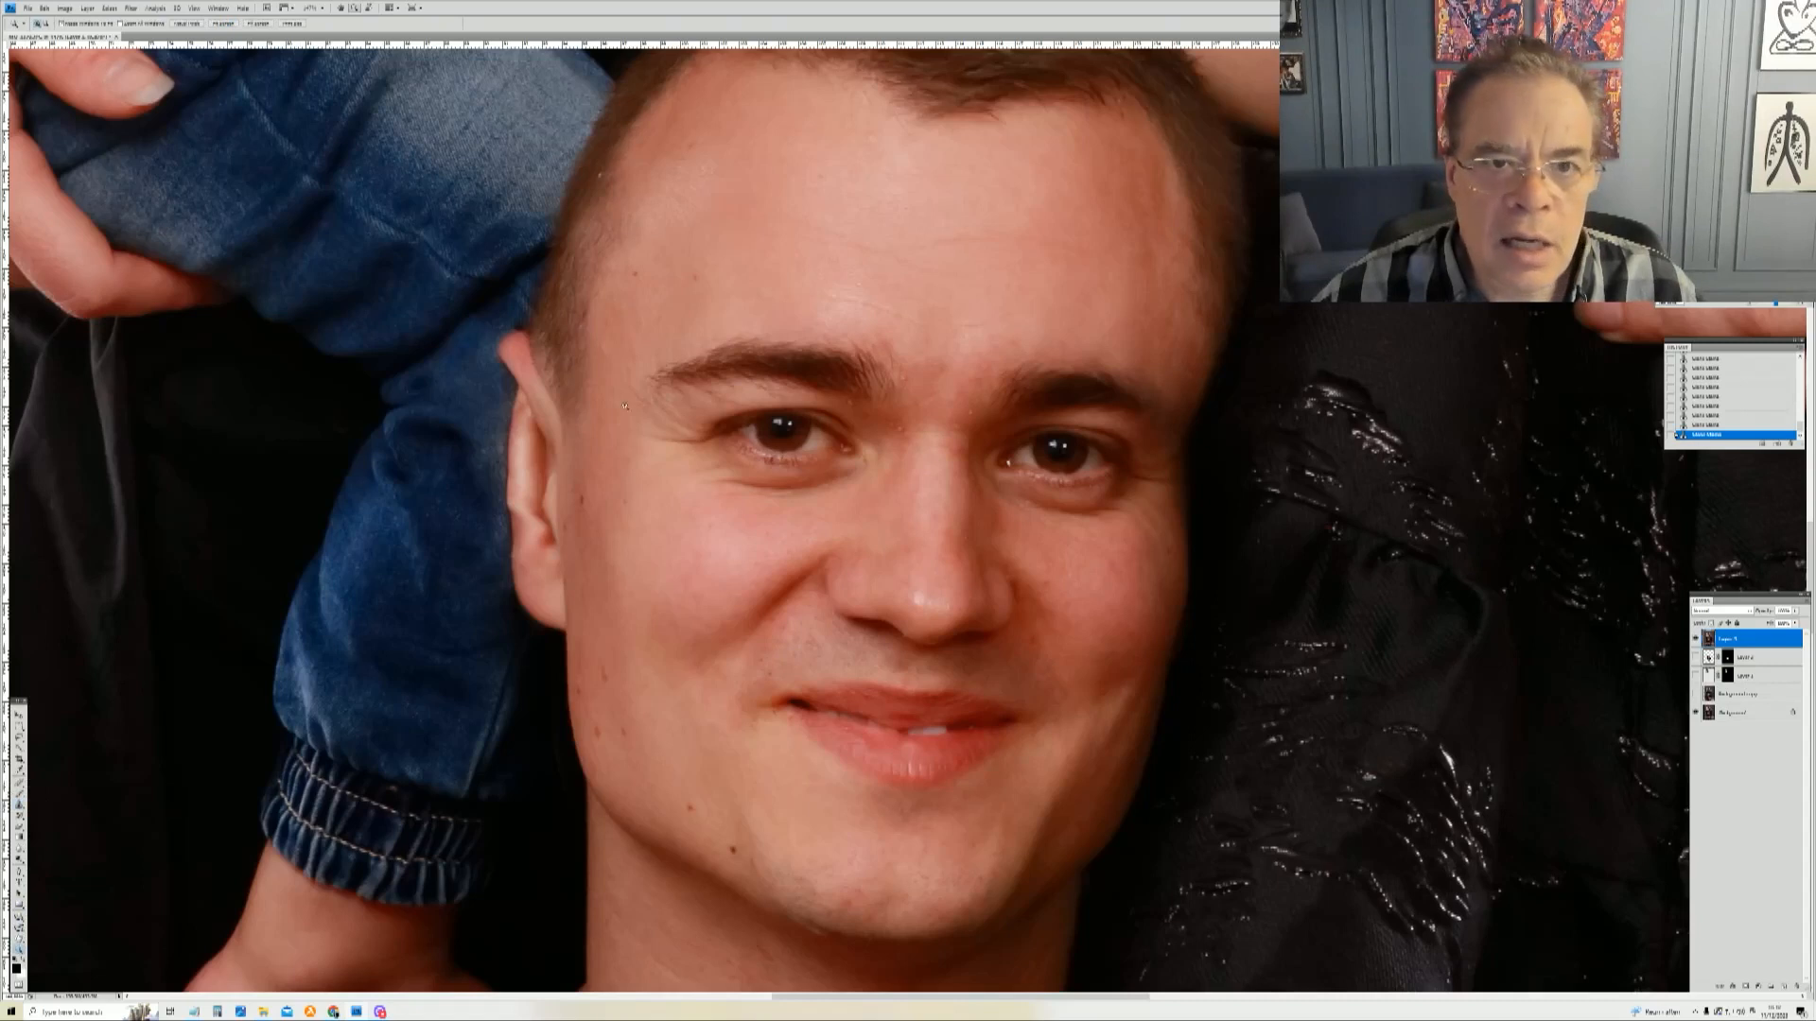
drag(507, 153, 1287, 966)
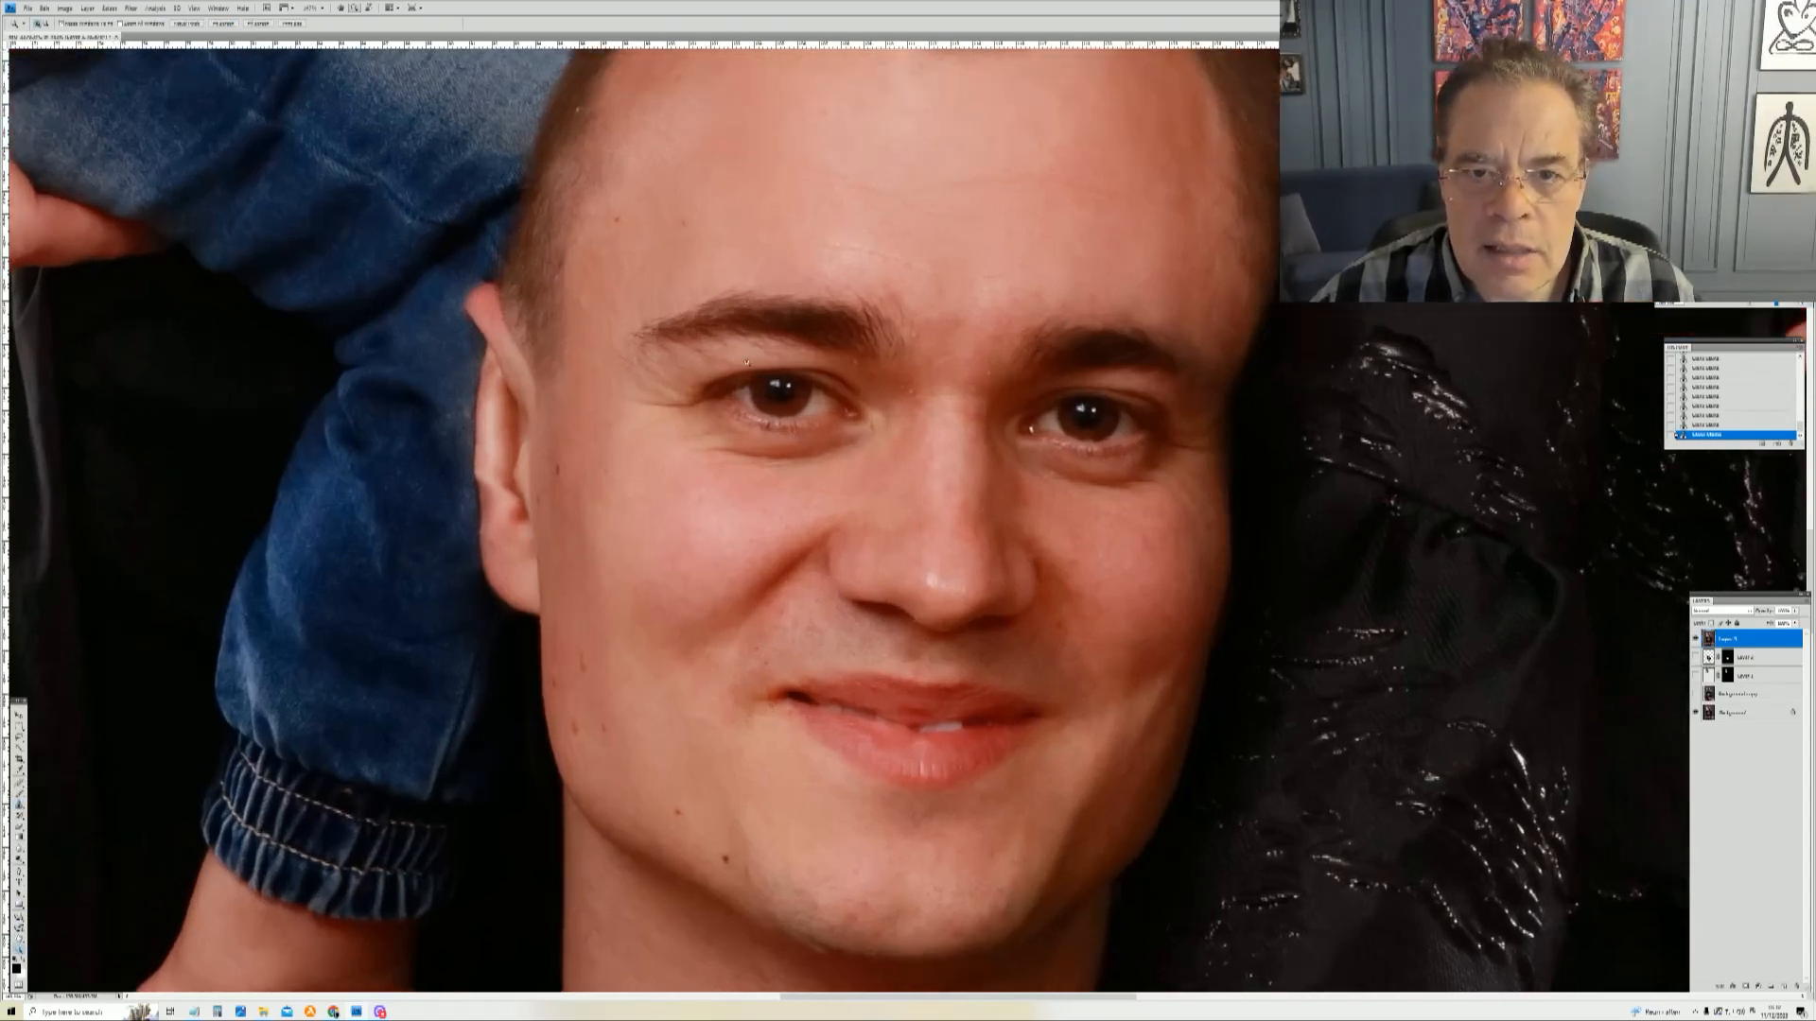
drag(472, 151, 1353, 704)
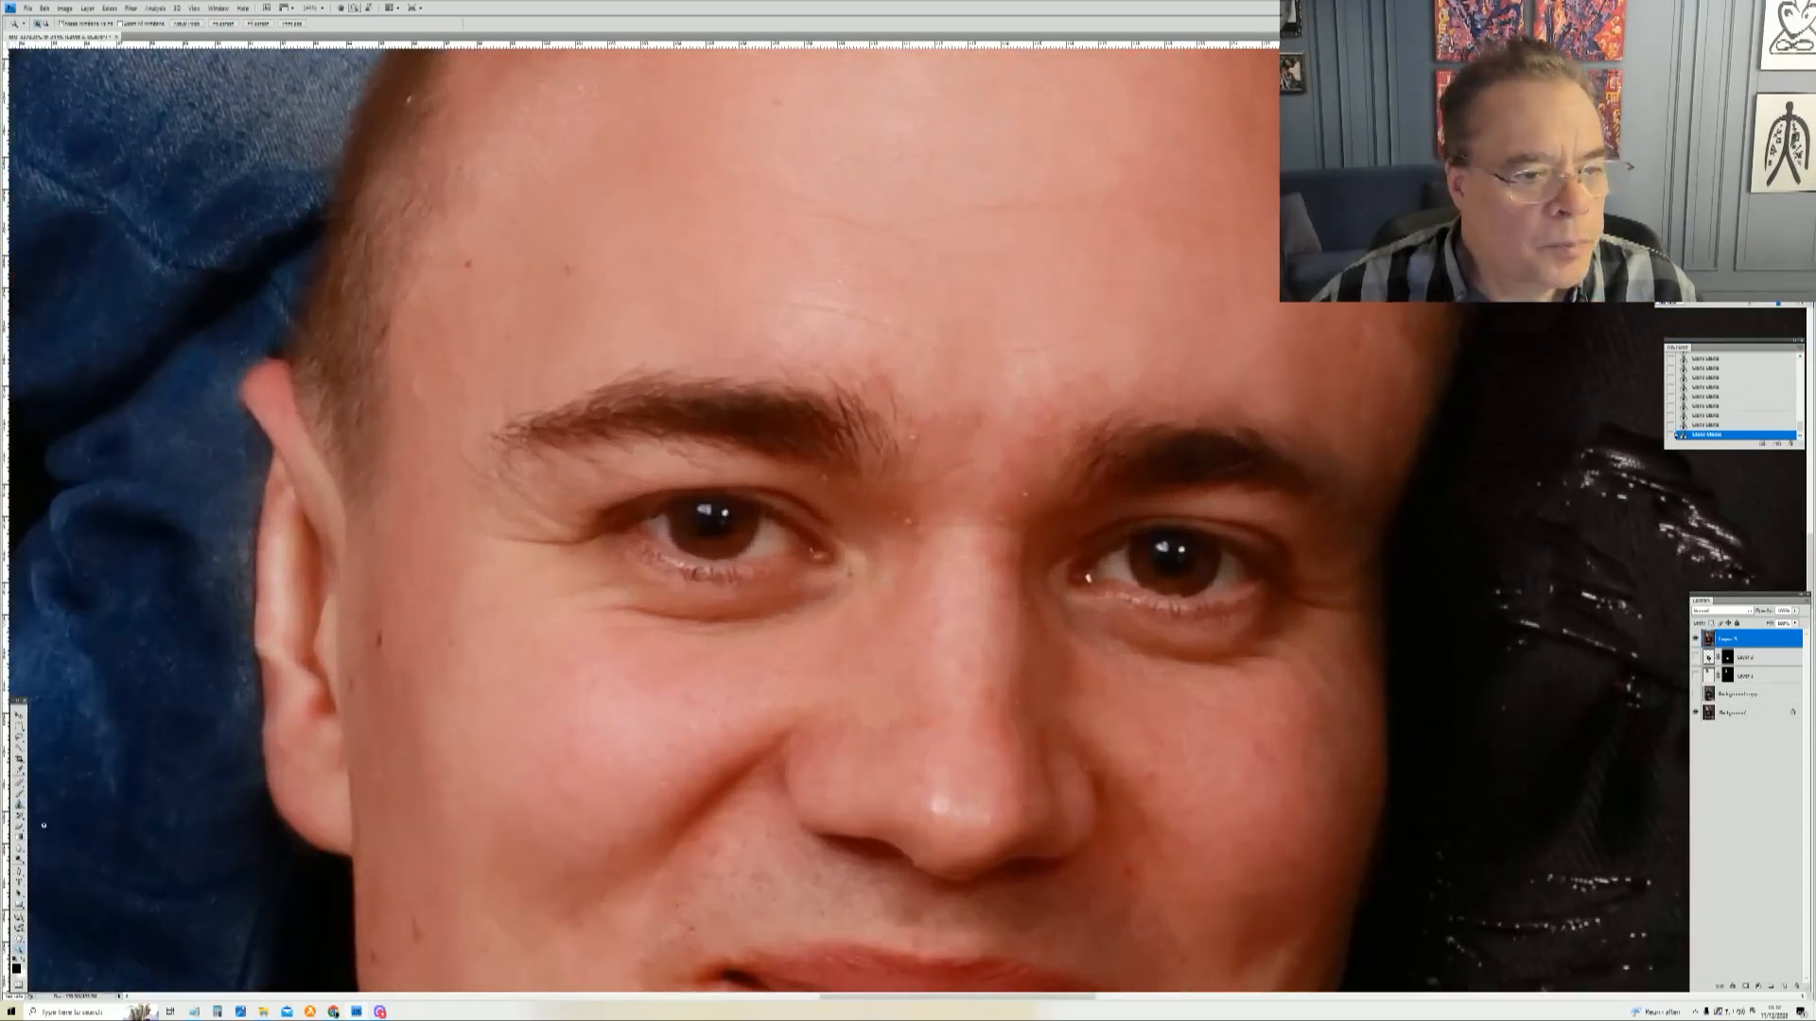
click(19, 807)
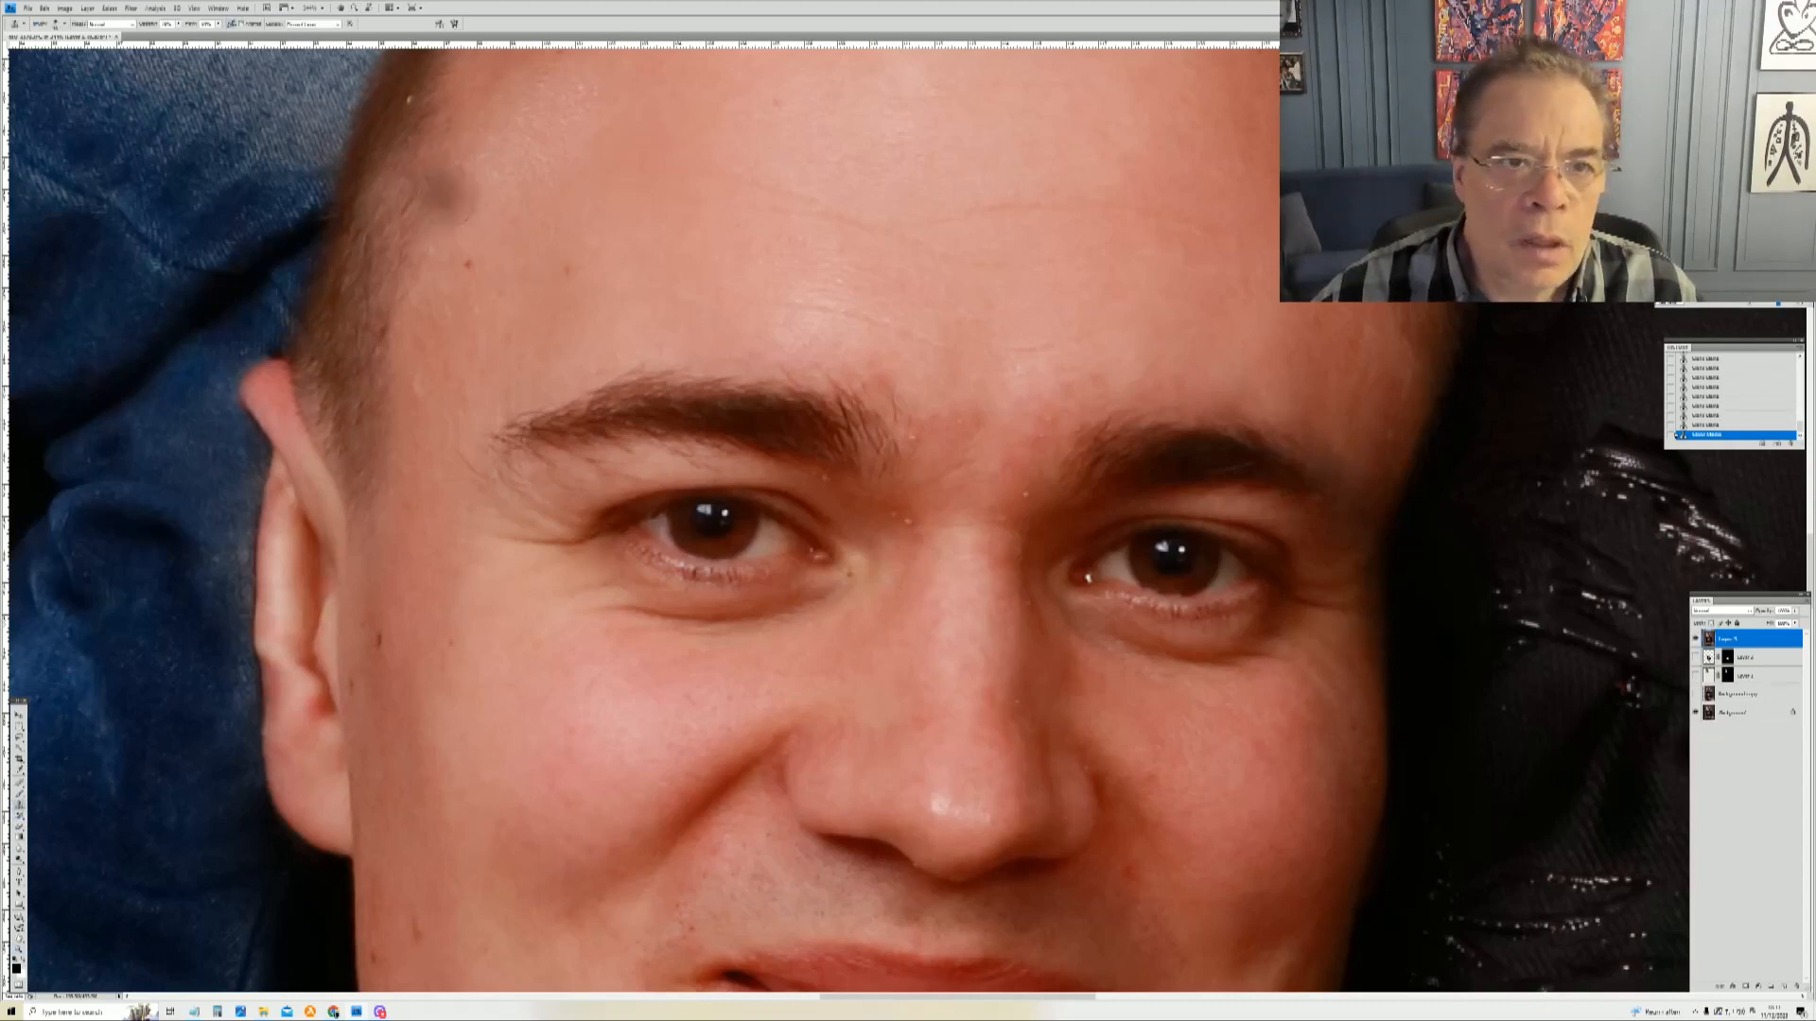
right_click(470, 220)
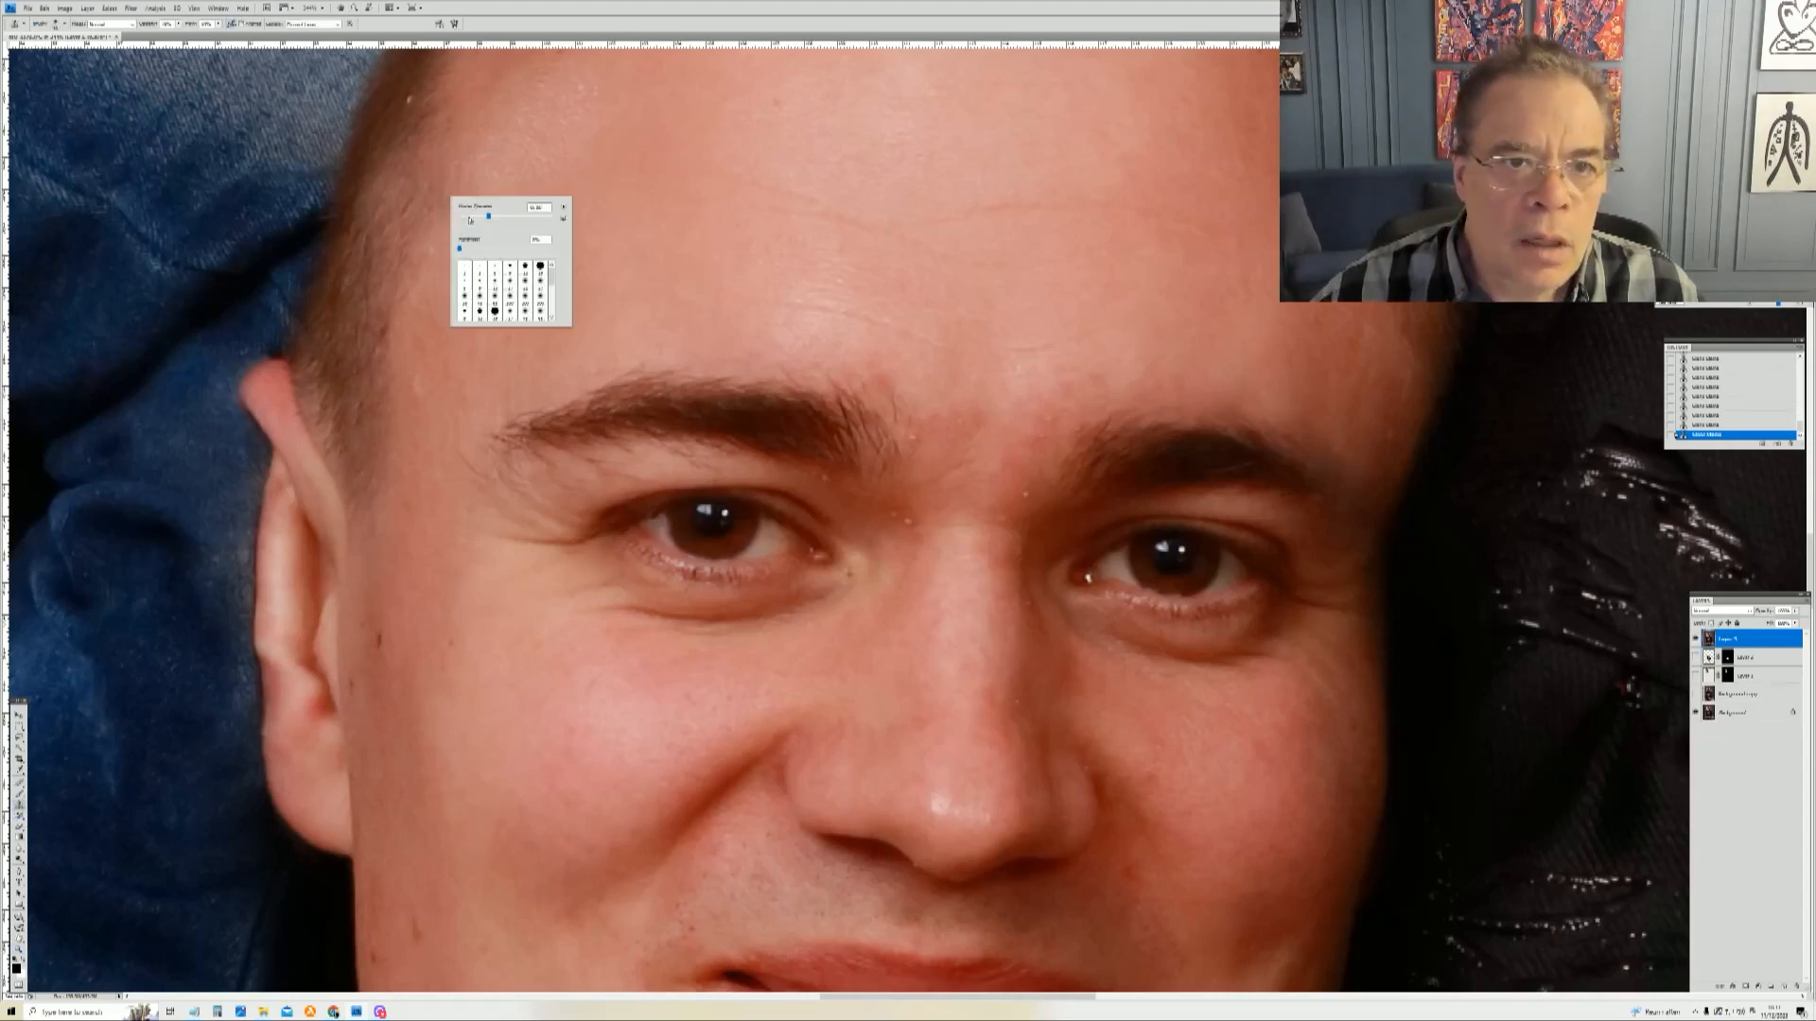
click(397, 116)
click(409, 101)
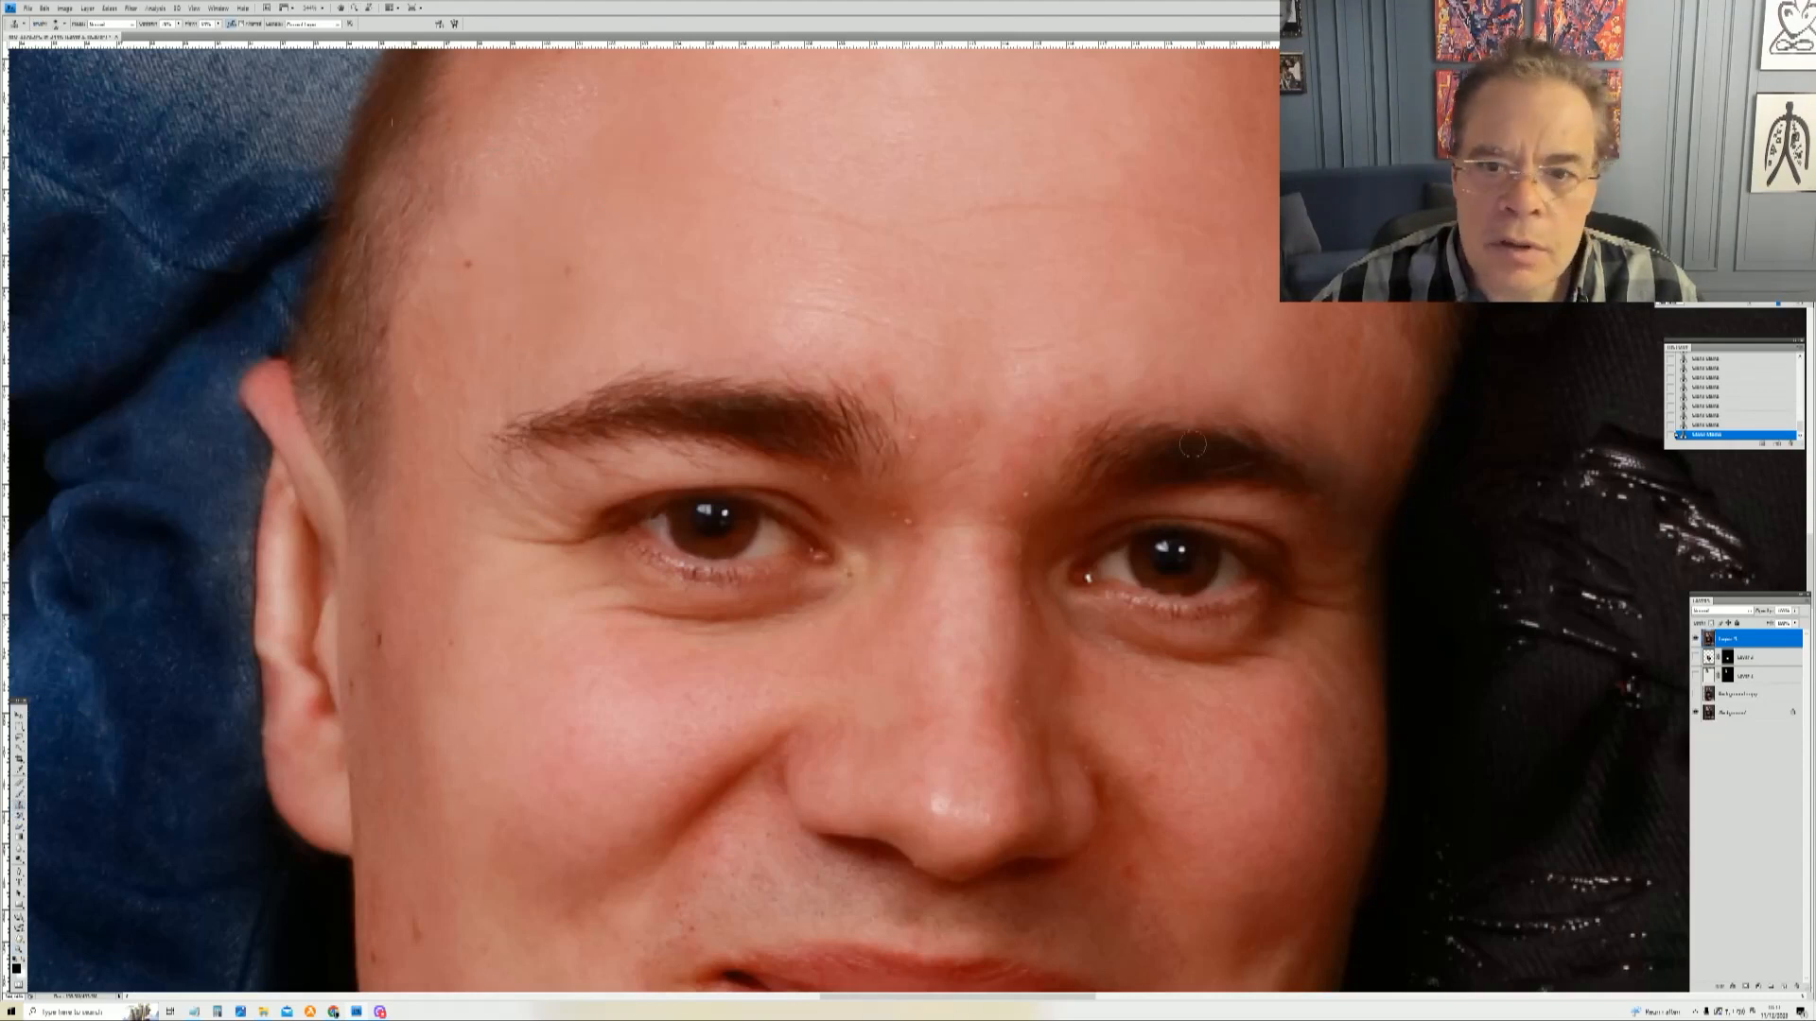
click(1022, 408)
click(1044, 413)
click(1045, 417)
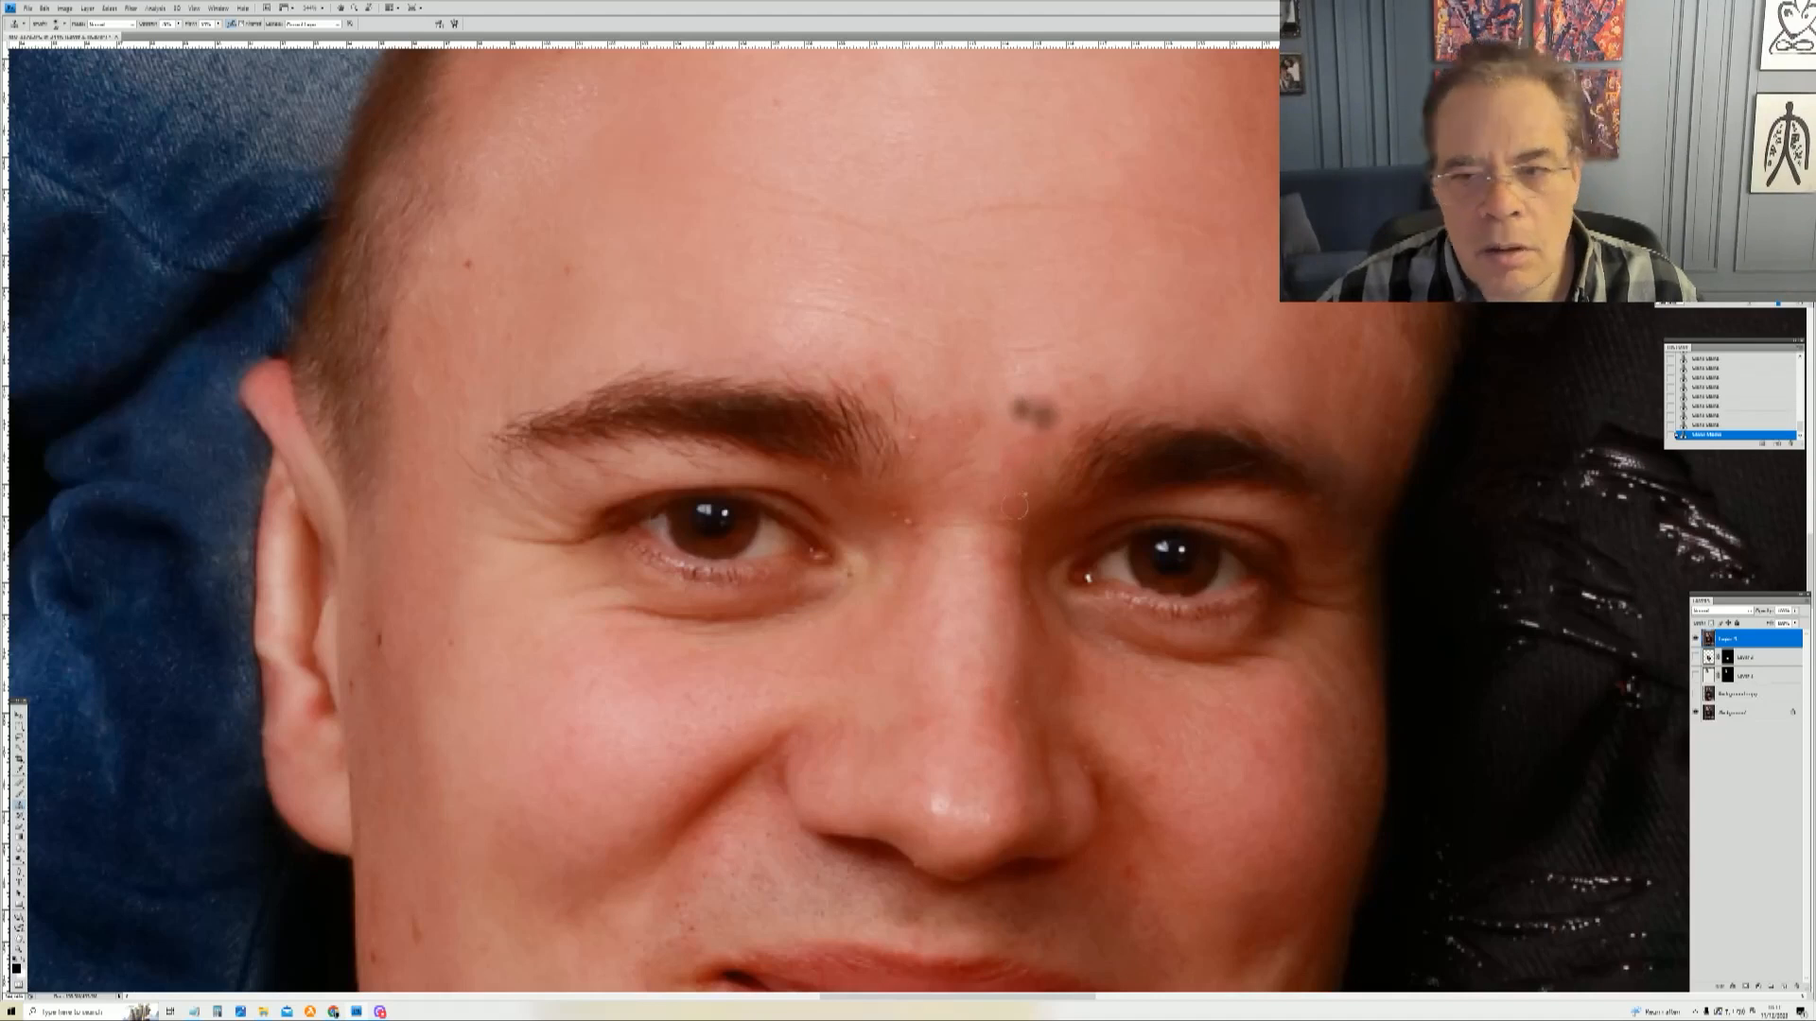
click(1067, 503)
key(ctrl+z)
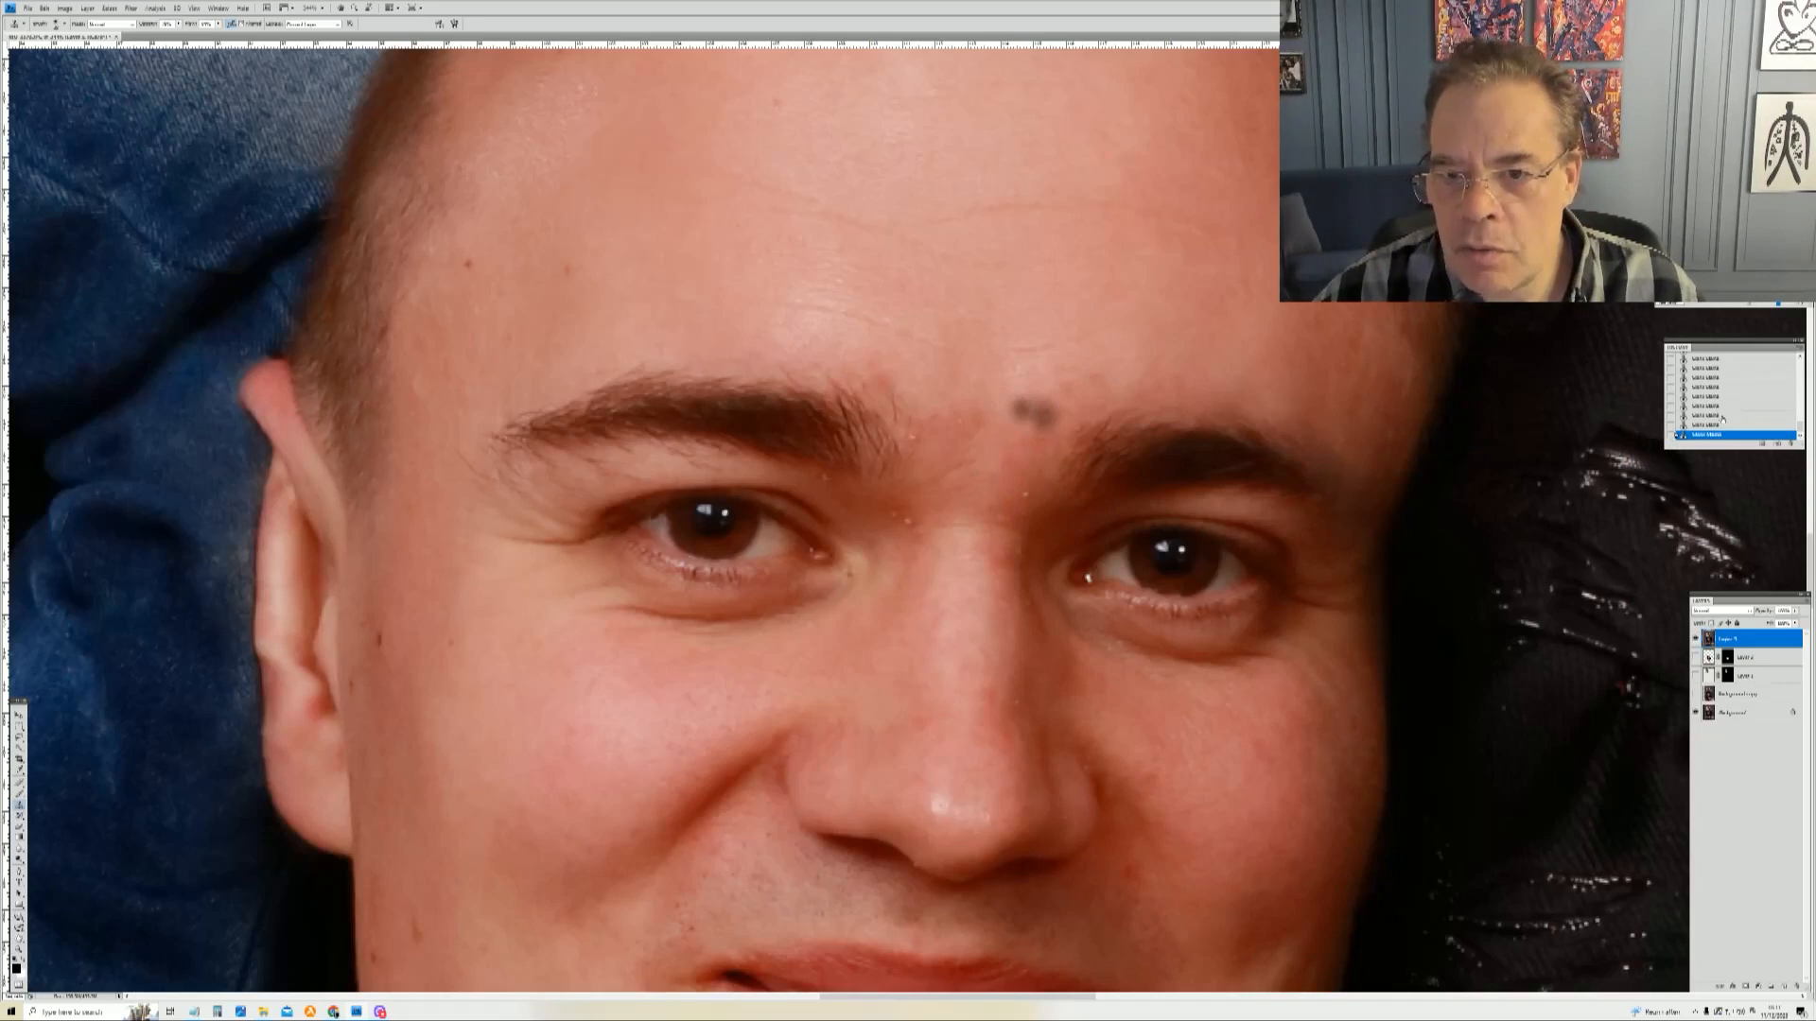
Step: Step back a few states in the history, then redo three of them
click(1722, 416)
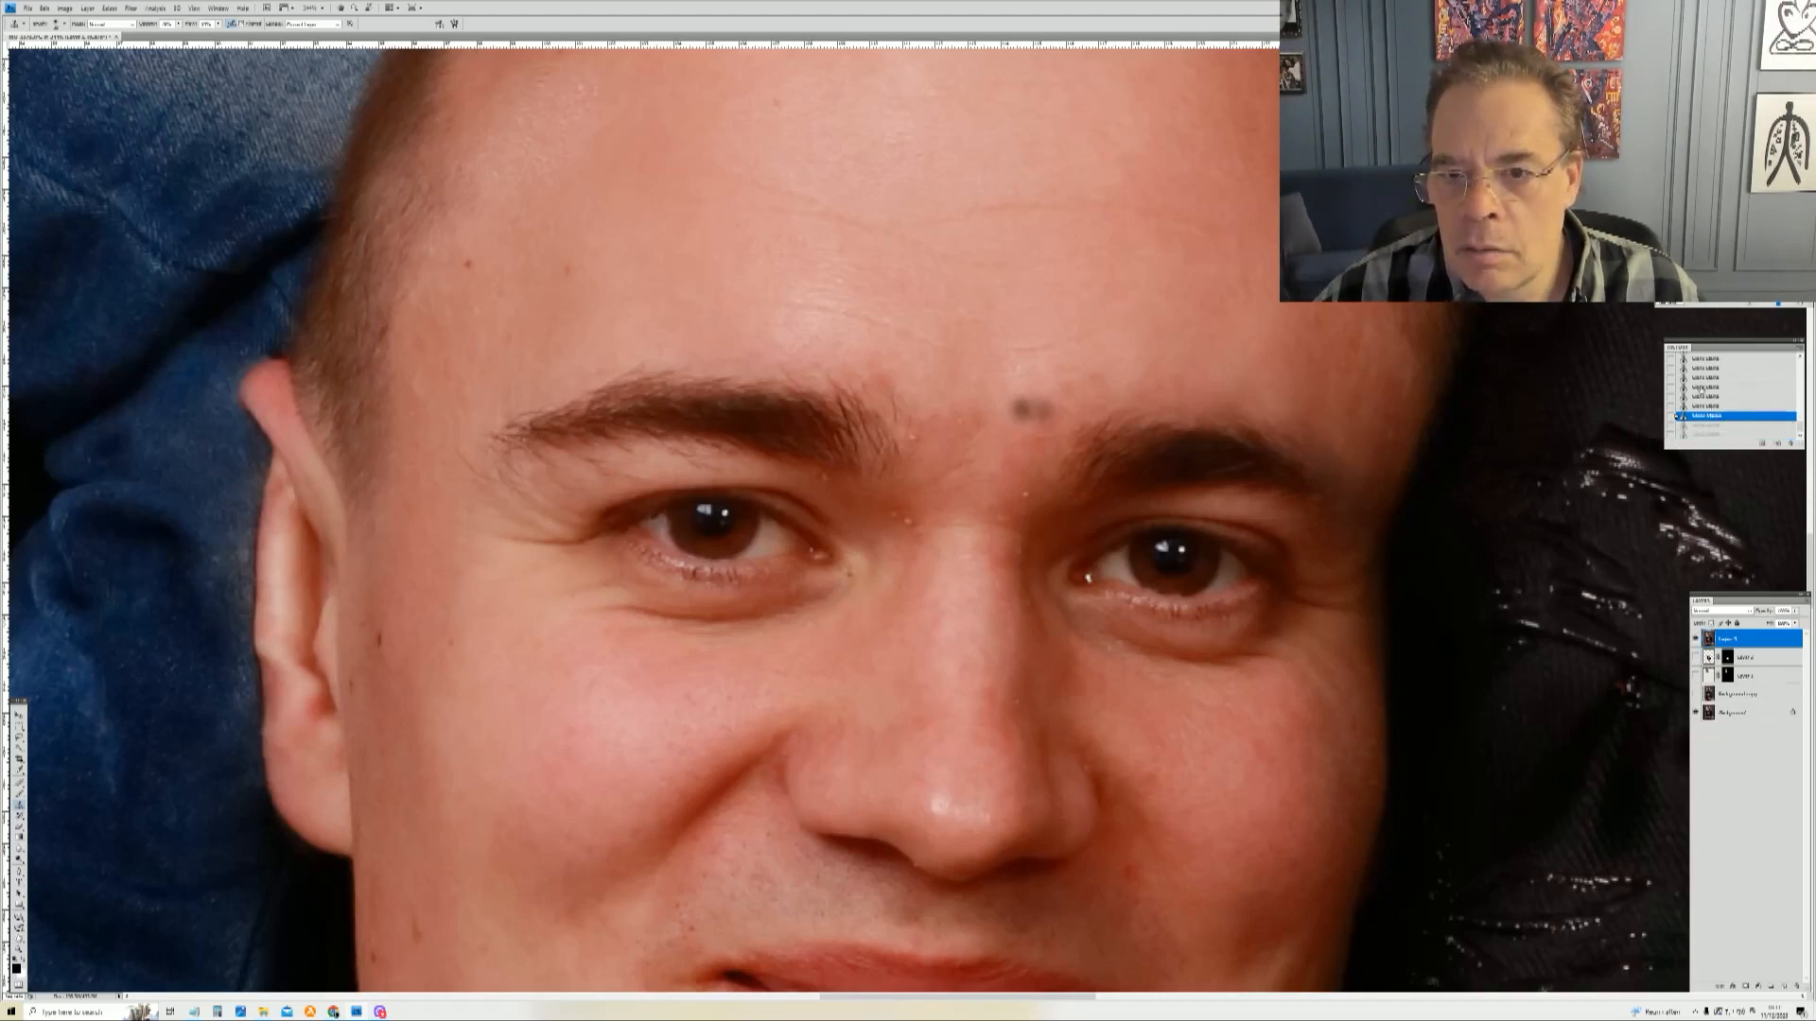
click(1703, 389)
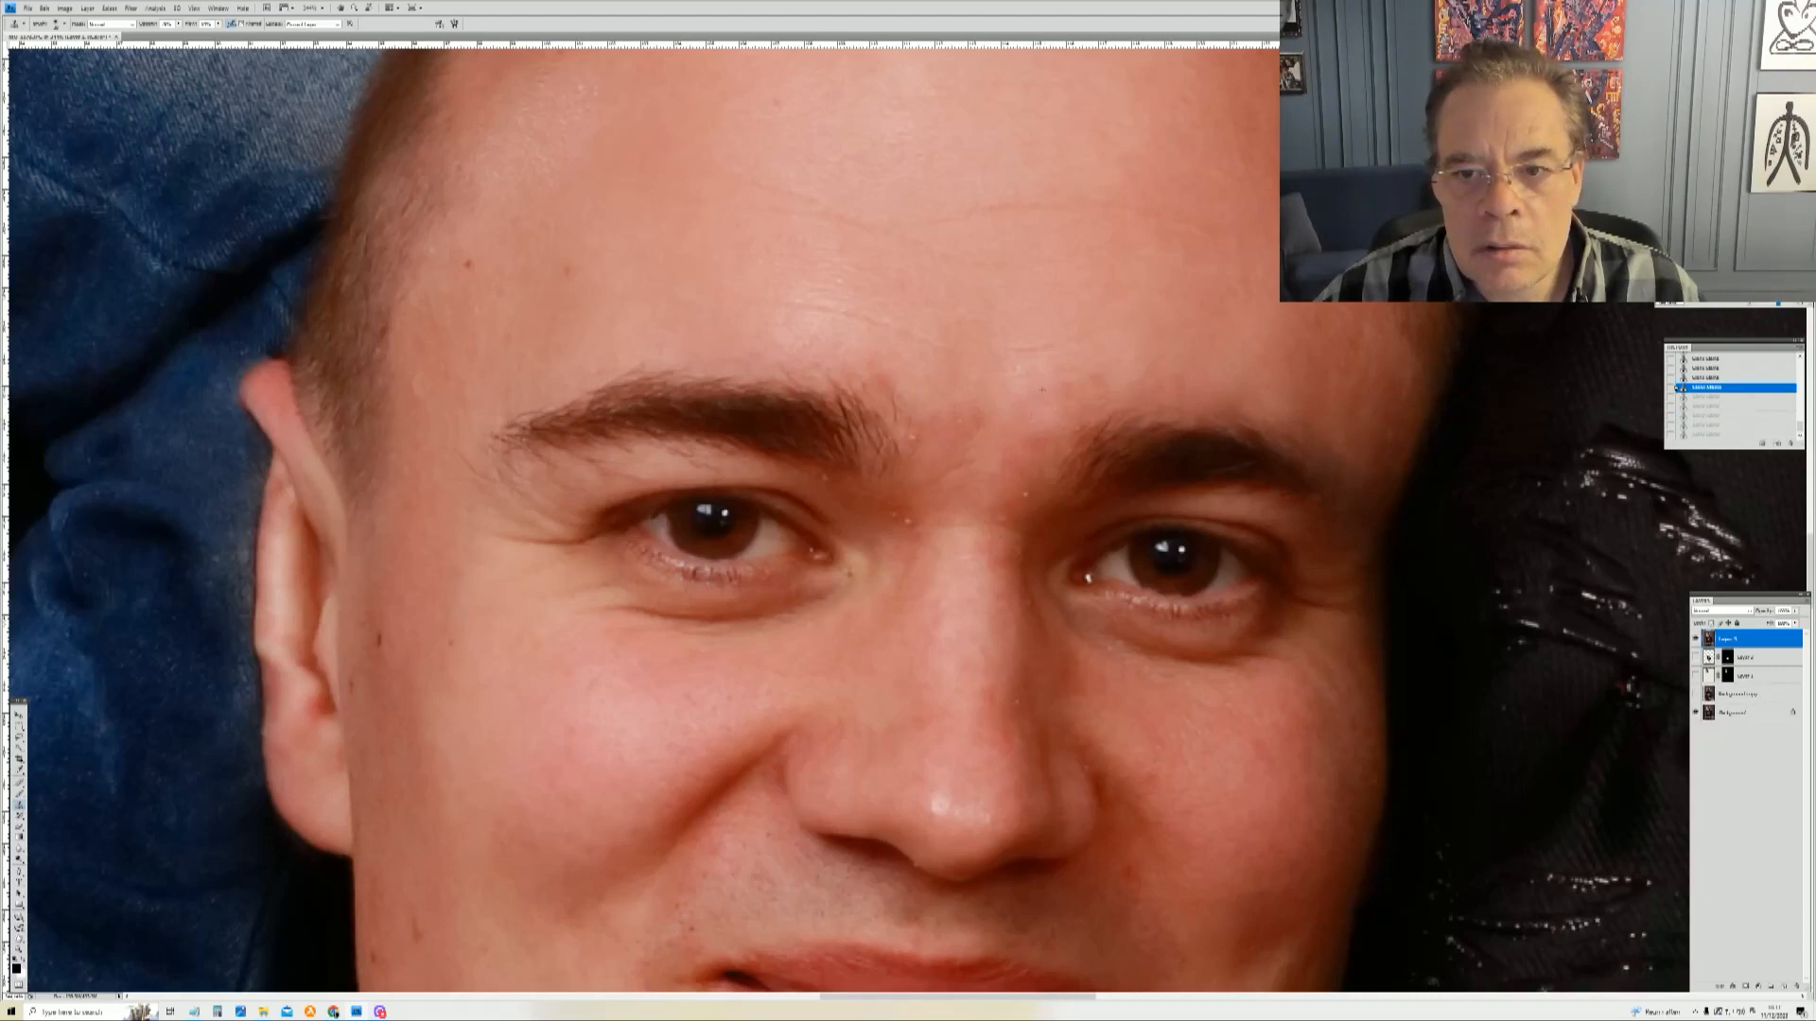
key(ctrl+shift+z)
key(ctrl+shift+z)
key(ctrl+shift+z)
key(ctrl+shift+z)
key(ctrl+shift+z)
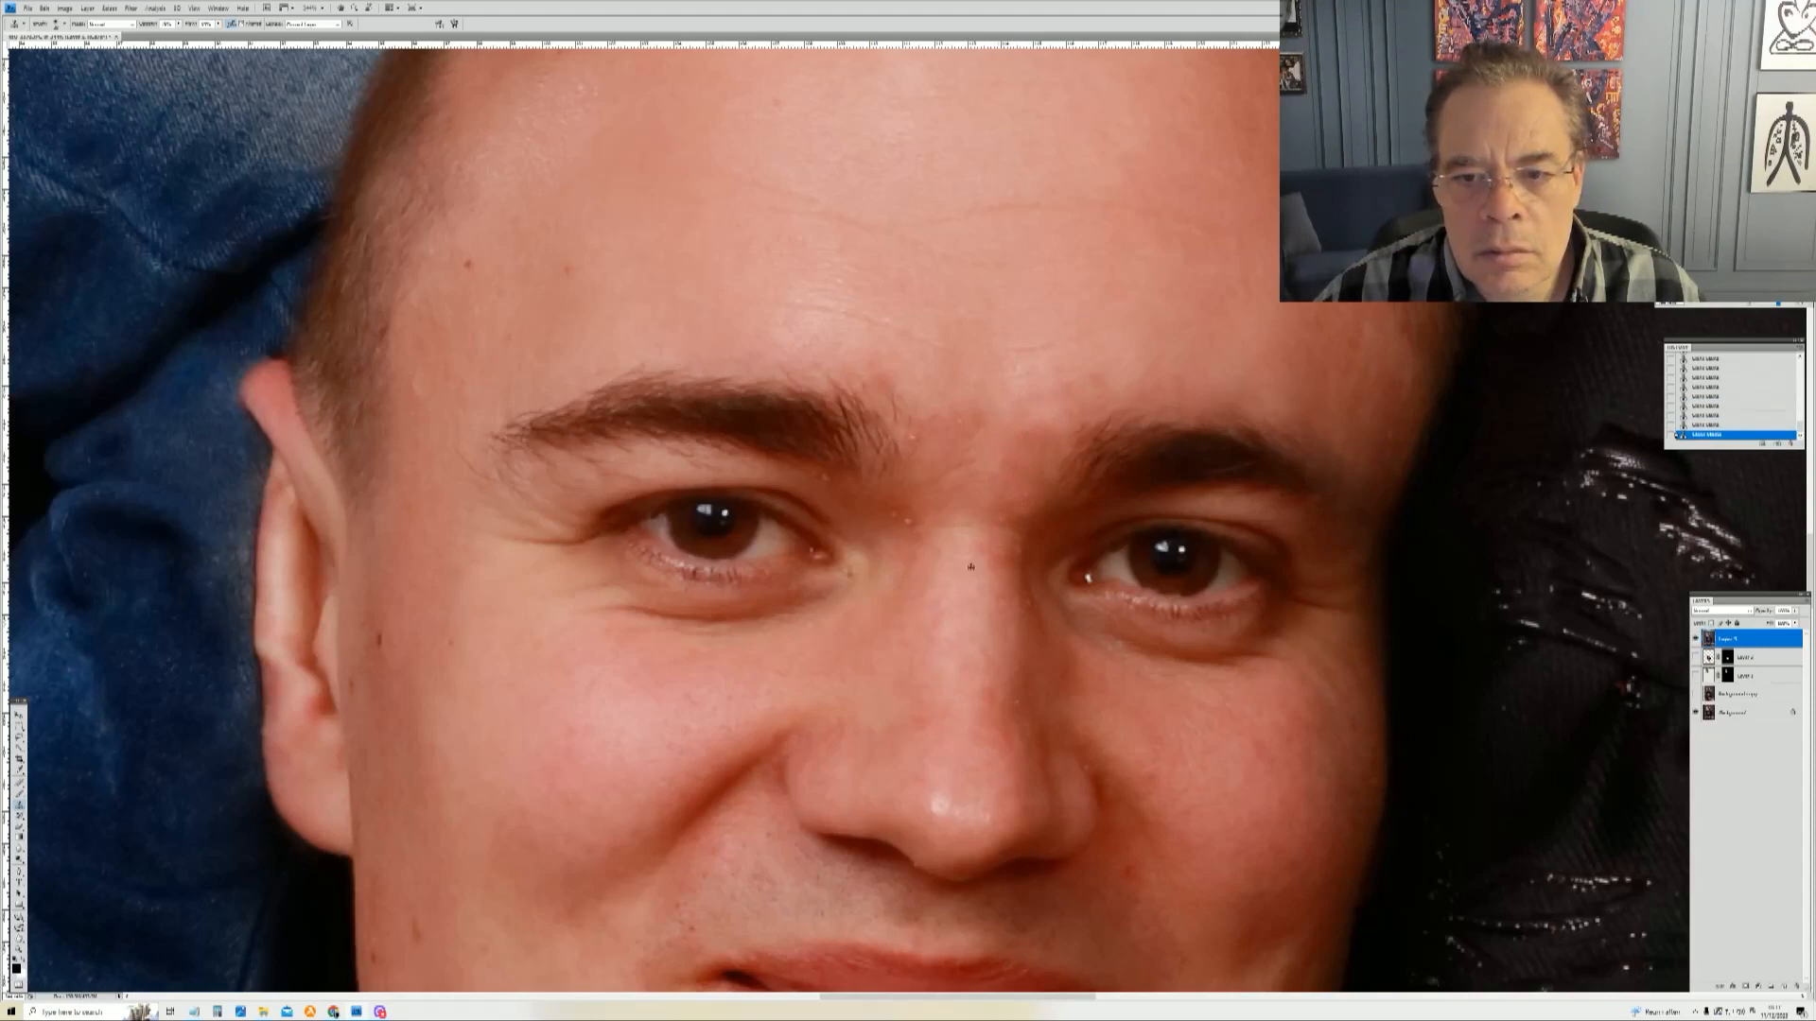
Step: Heal the small spots on the bridge of the young man's nose
alt+click(925, 536)
click(911, 523)
click(922, 533)
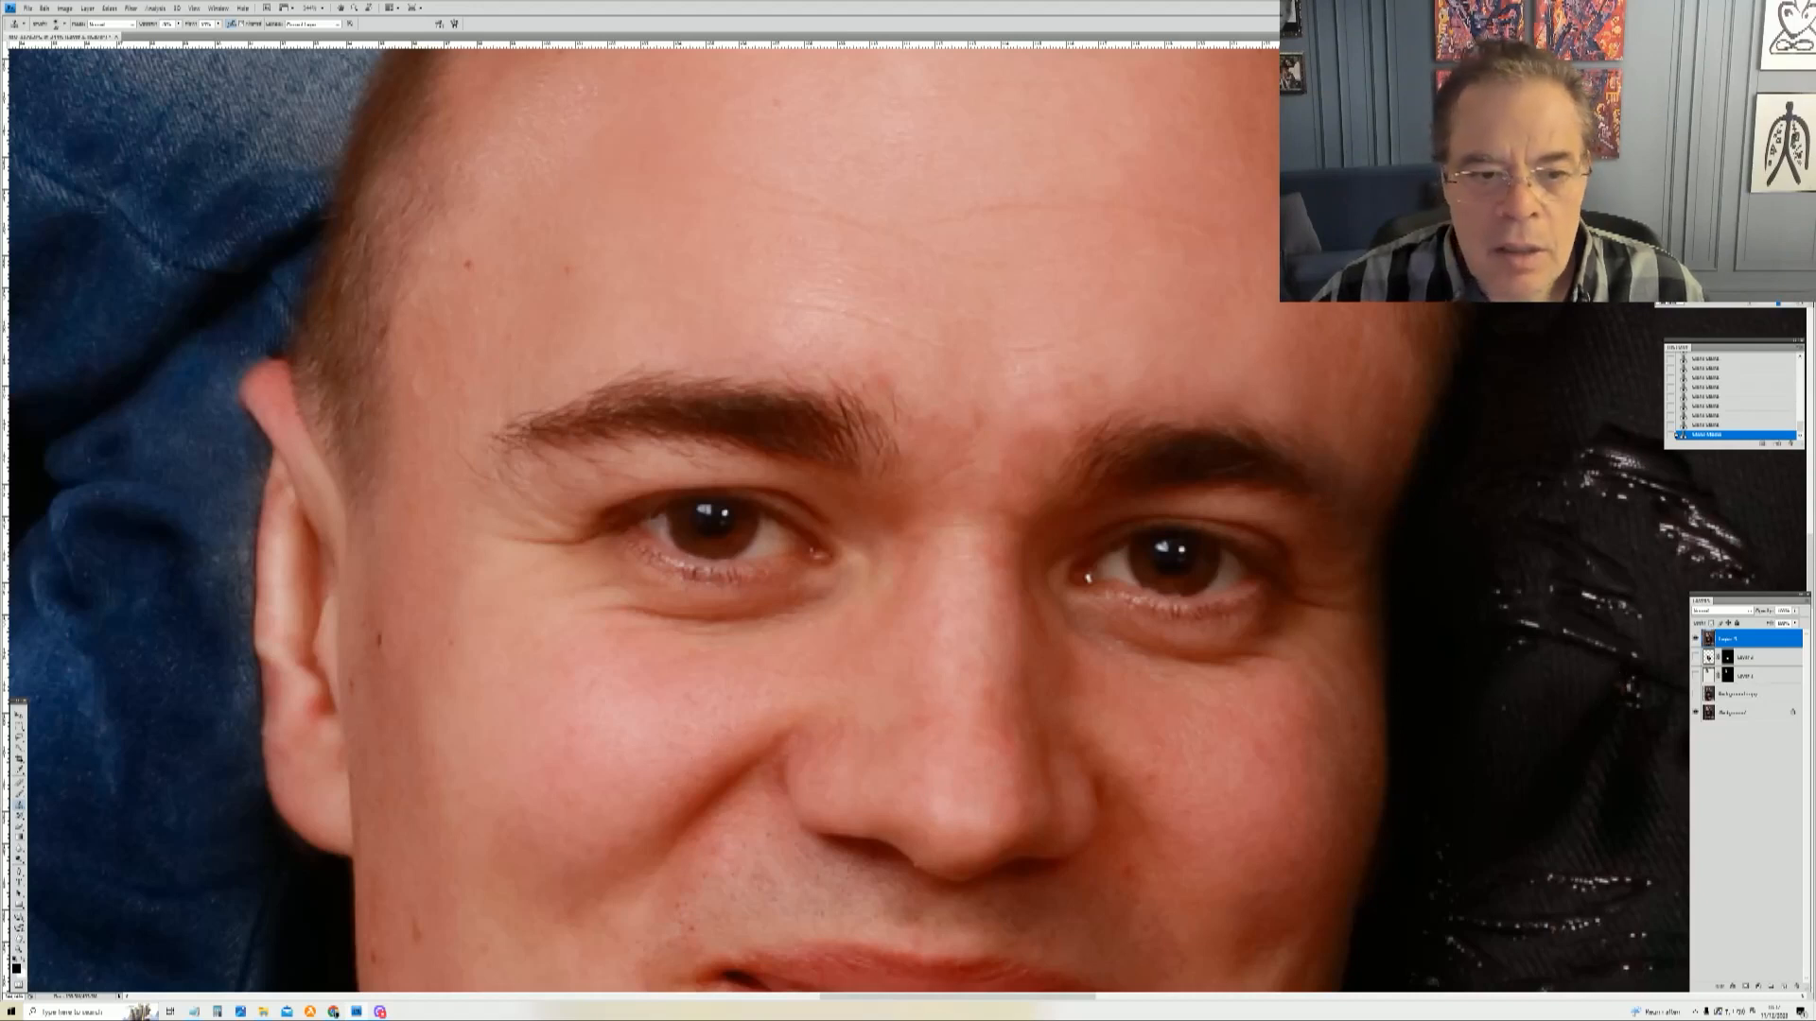
Step: Enlarge the healing brush and heal the blemish on the forehead above the eyebrows
right_click(1071, 393)
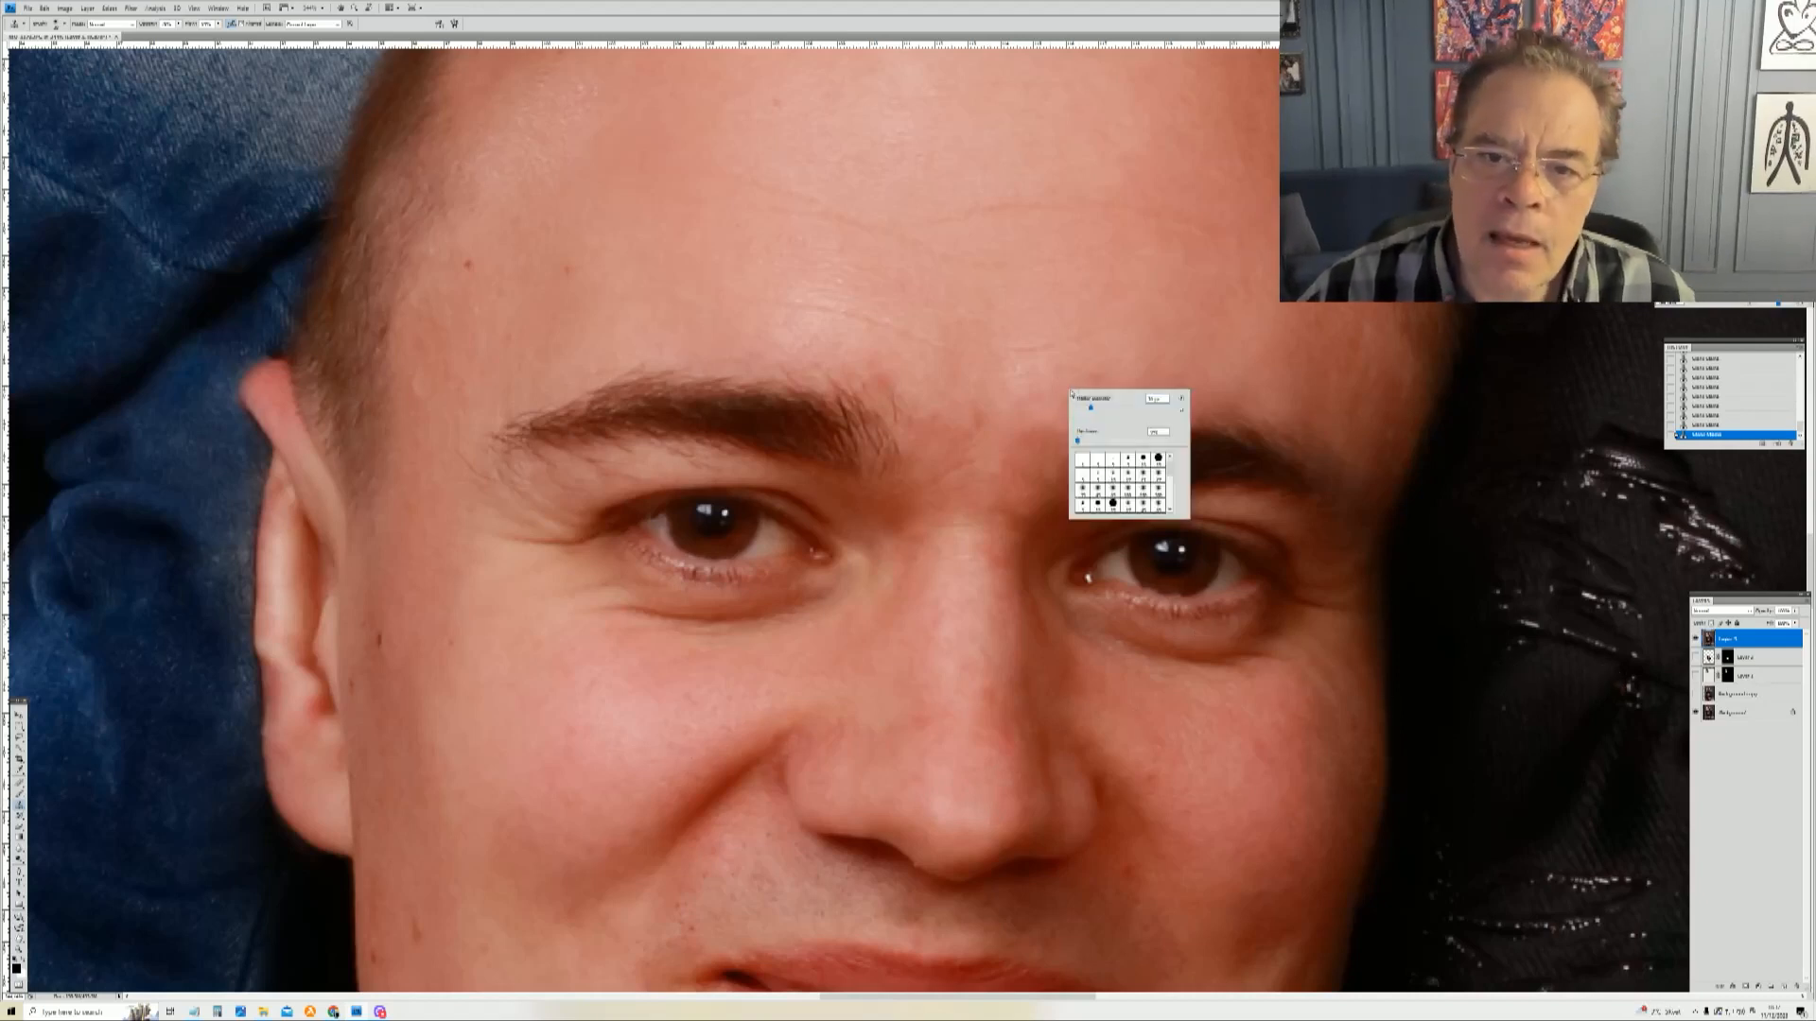
drag(1091, 407, 1099, 407)
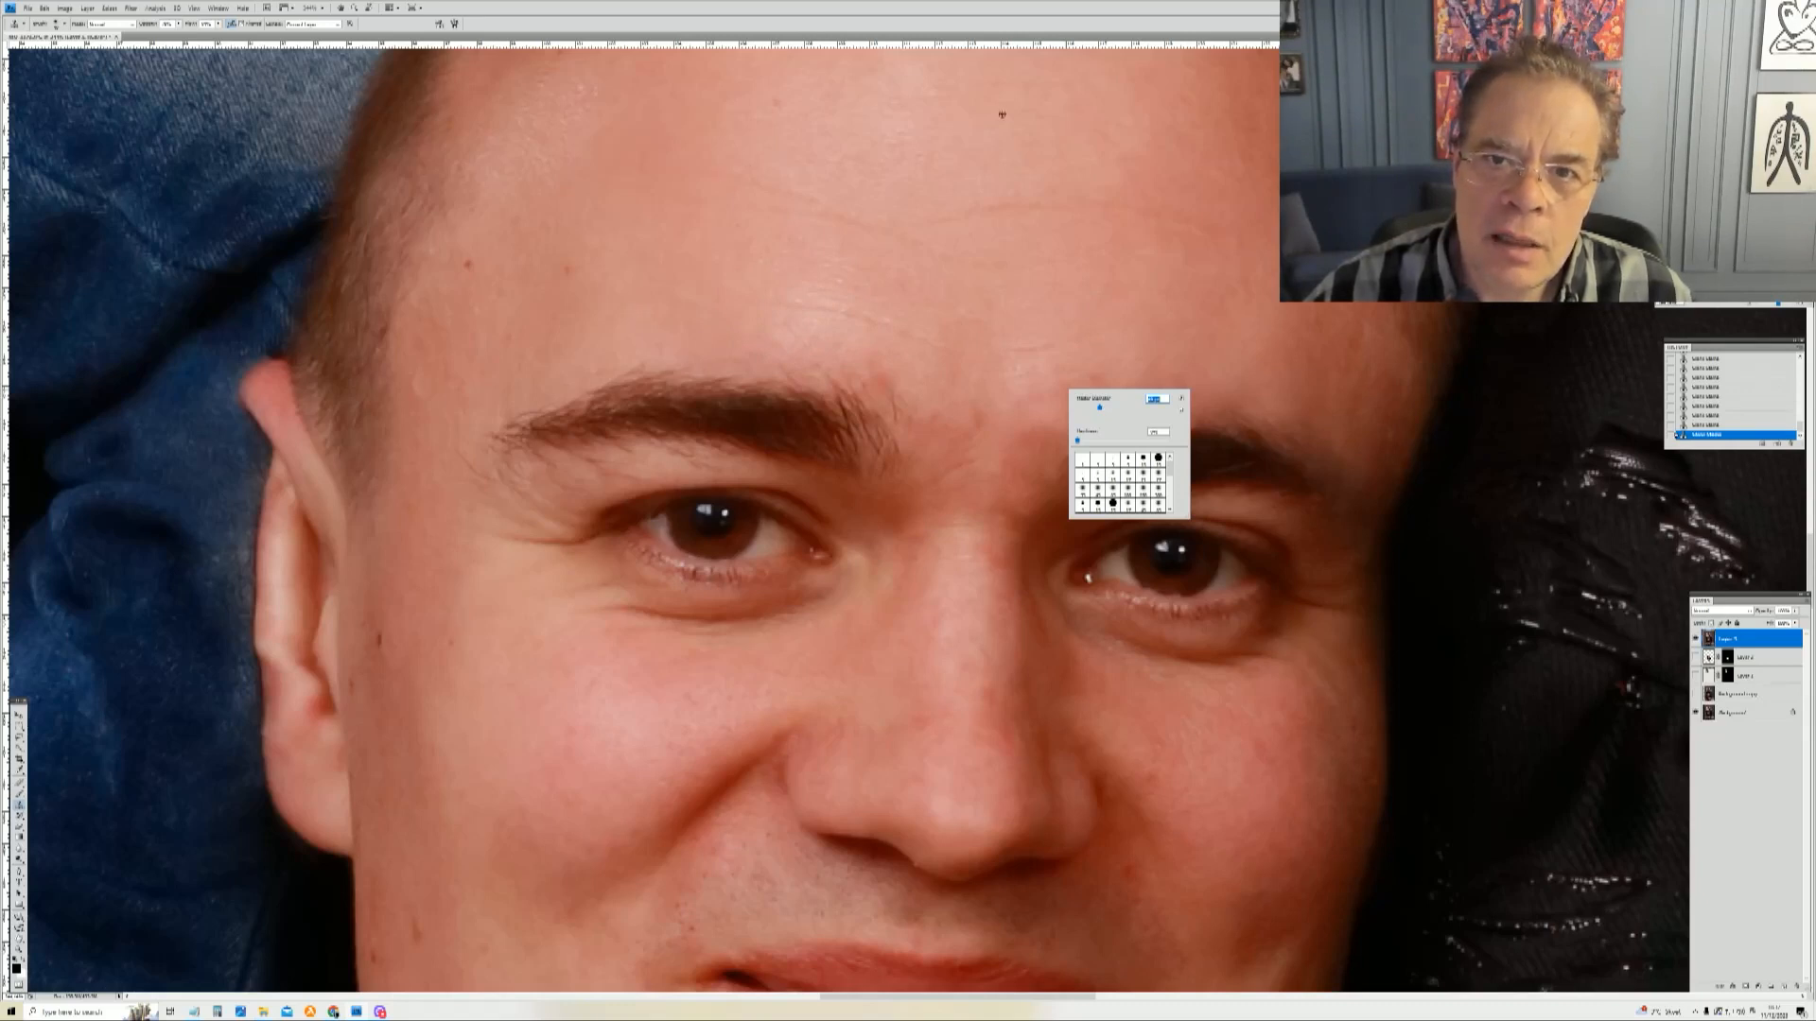
key(Return)
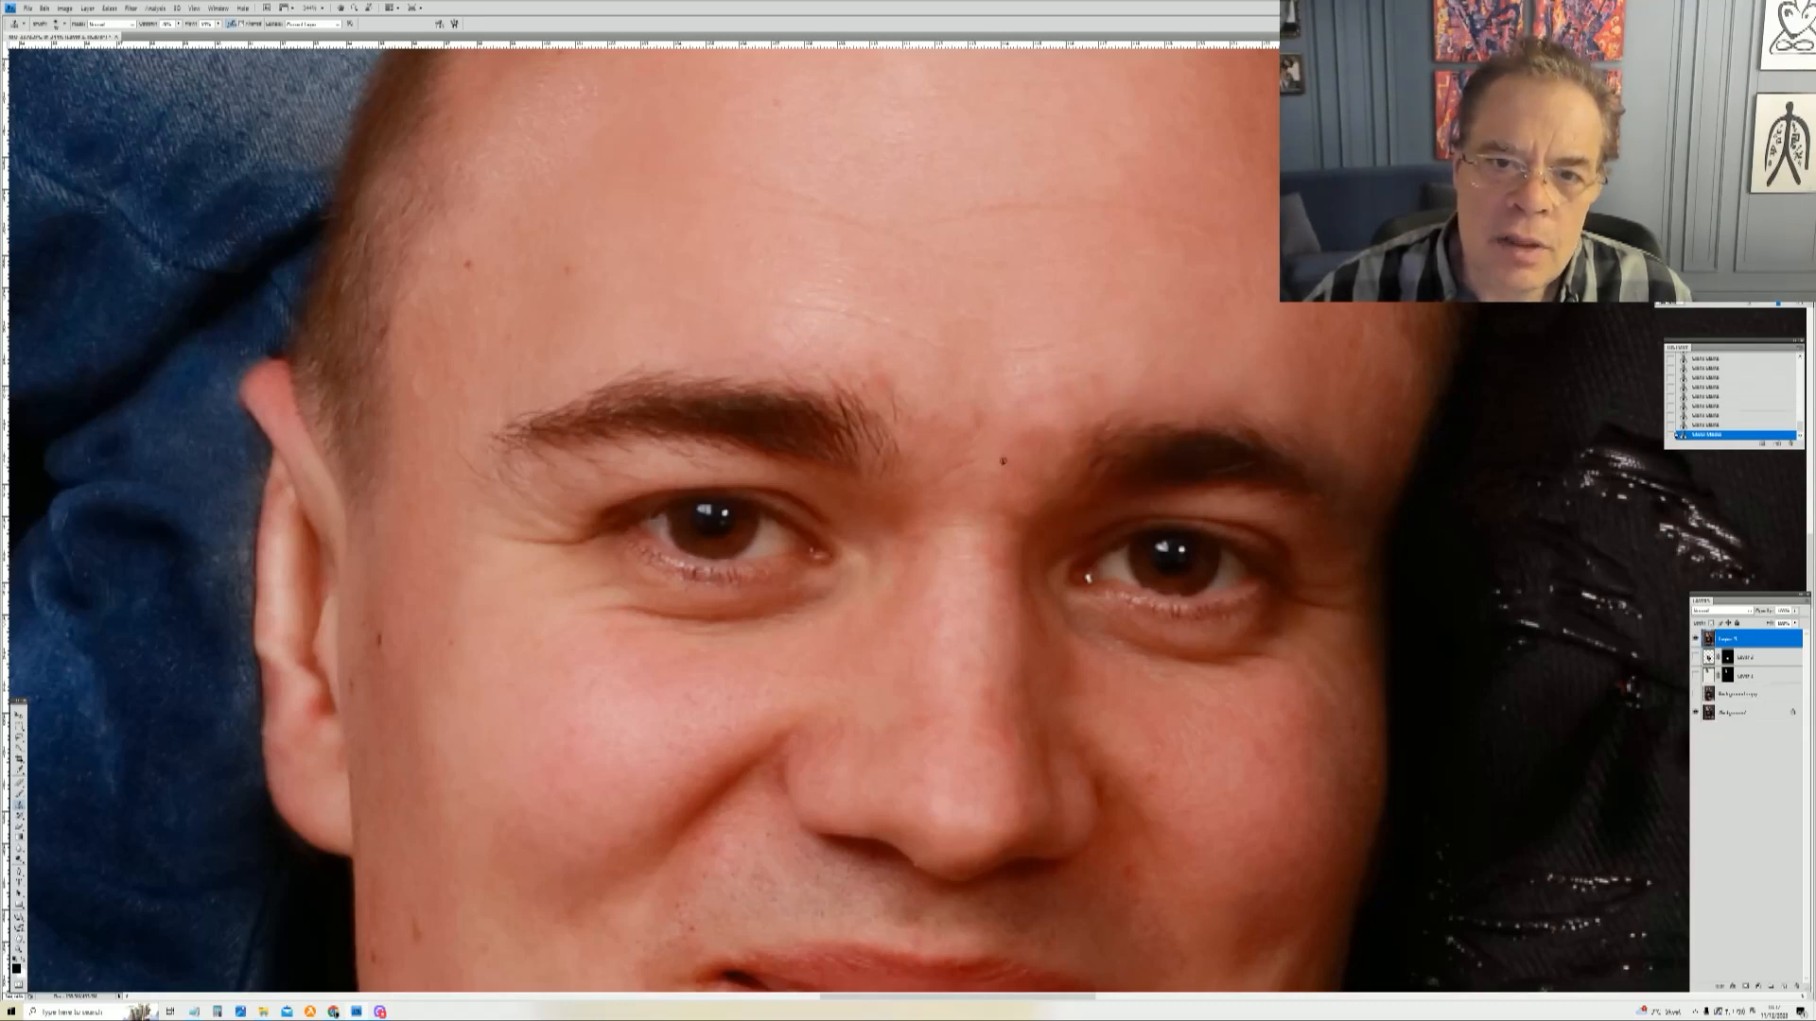
mouse_move(829, 326)
mouse_down()
mouse_move(776, 320)
mouse_move(851, 321)
mouse_move(797, 276)
mouse_up()
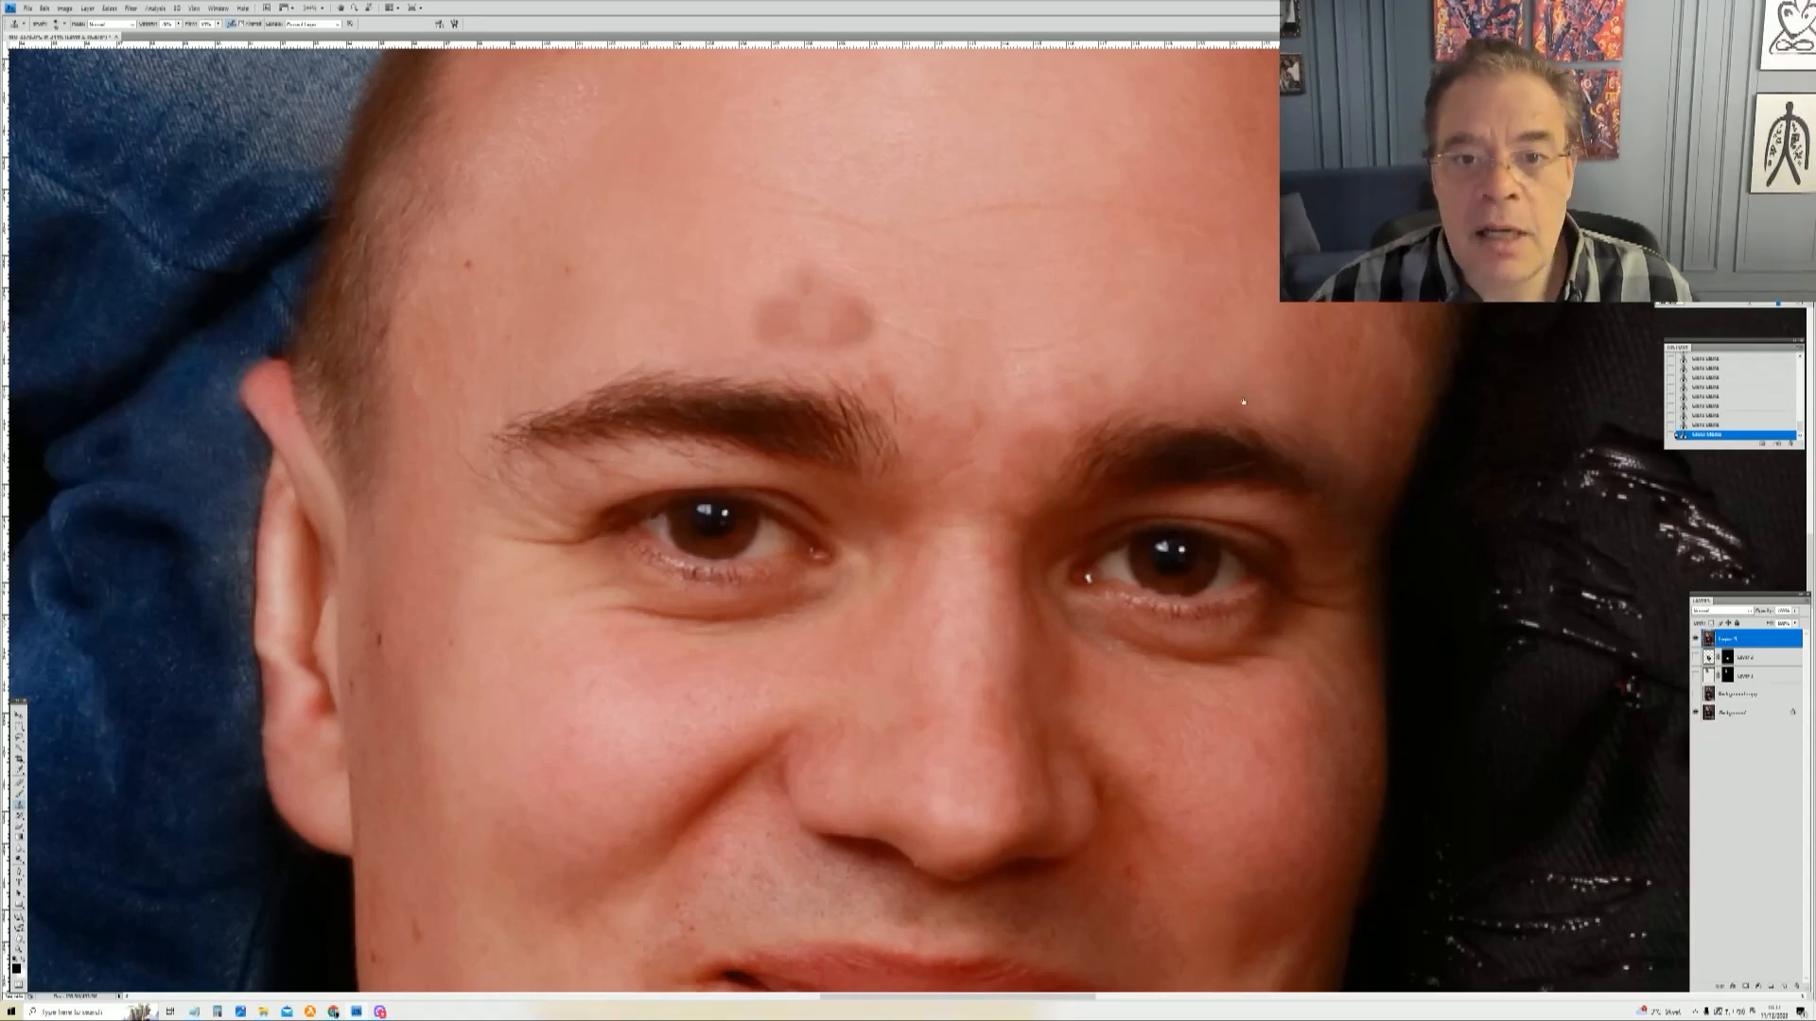
Step: Step back one history state and heal the remaining spots on the young man's forehead above the eyebrow
key(ctrl+alt+z)
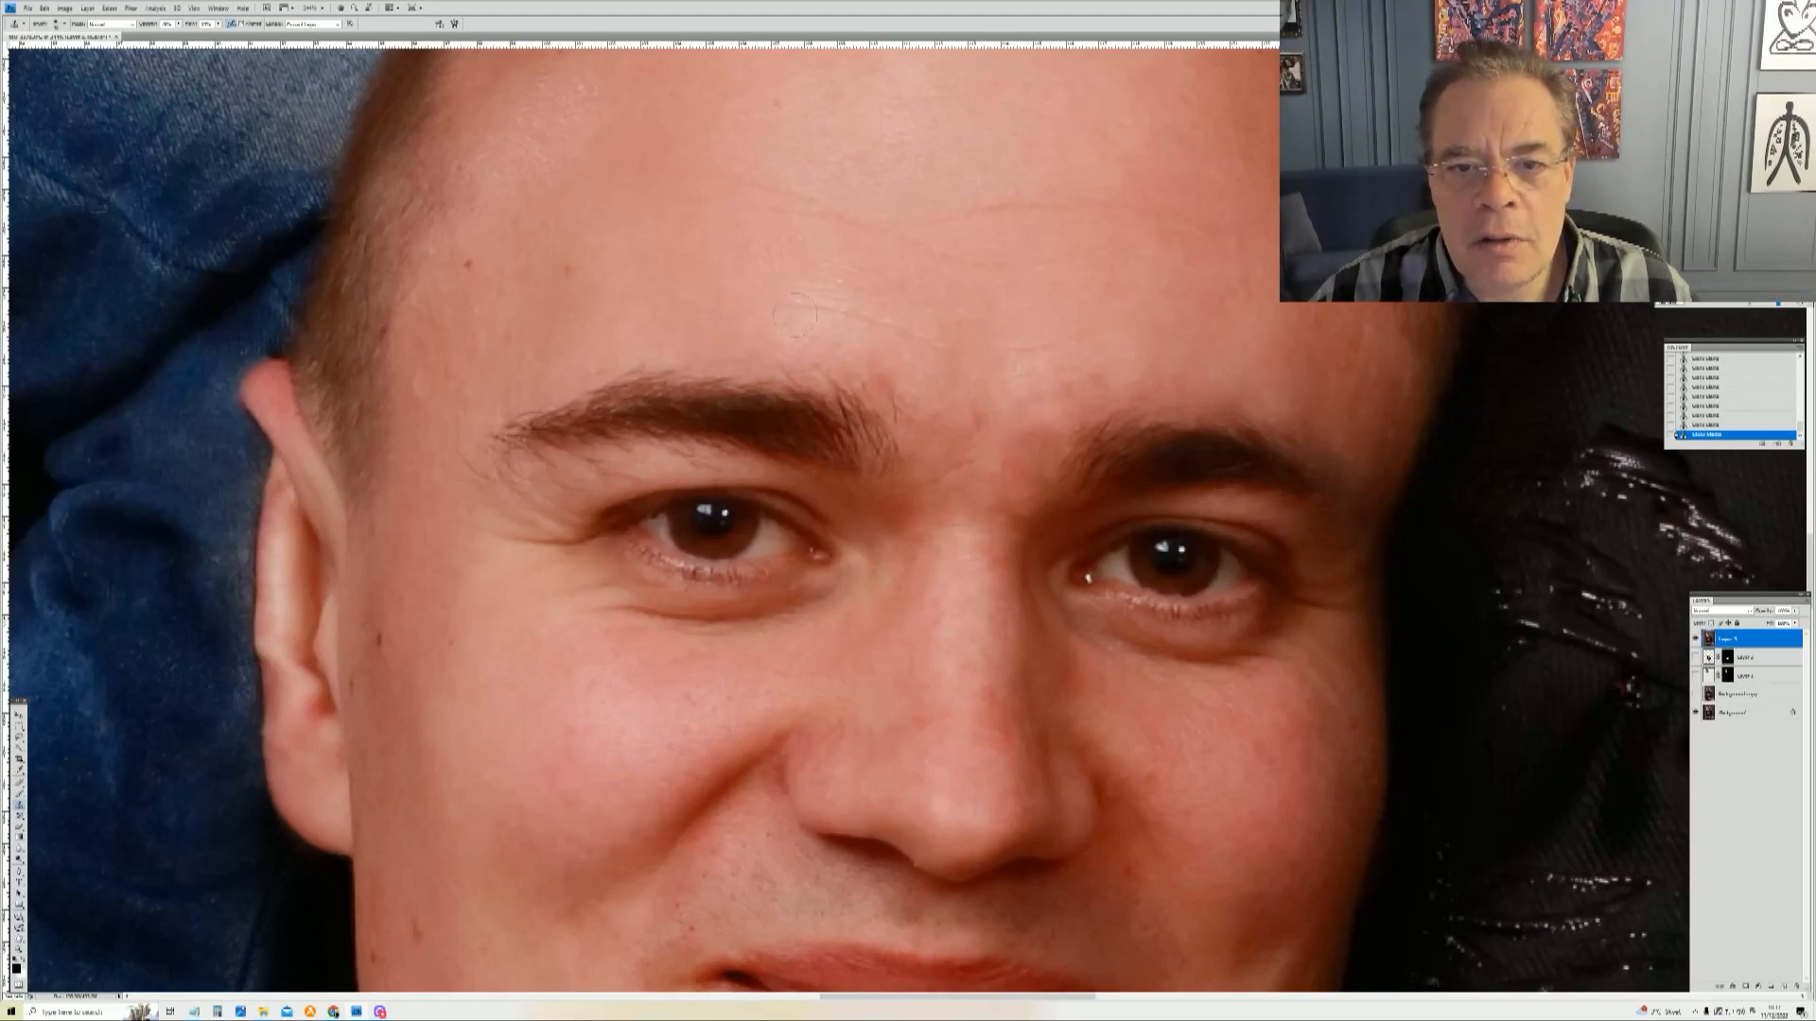
drag(805, 323, 792, 334)
alt+click(912, 287)
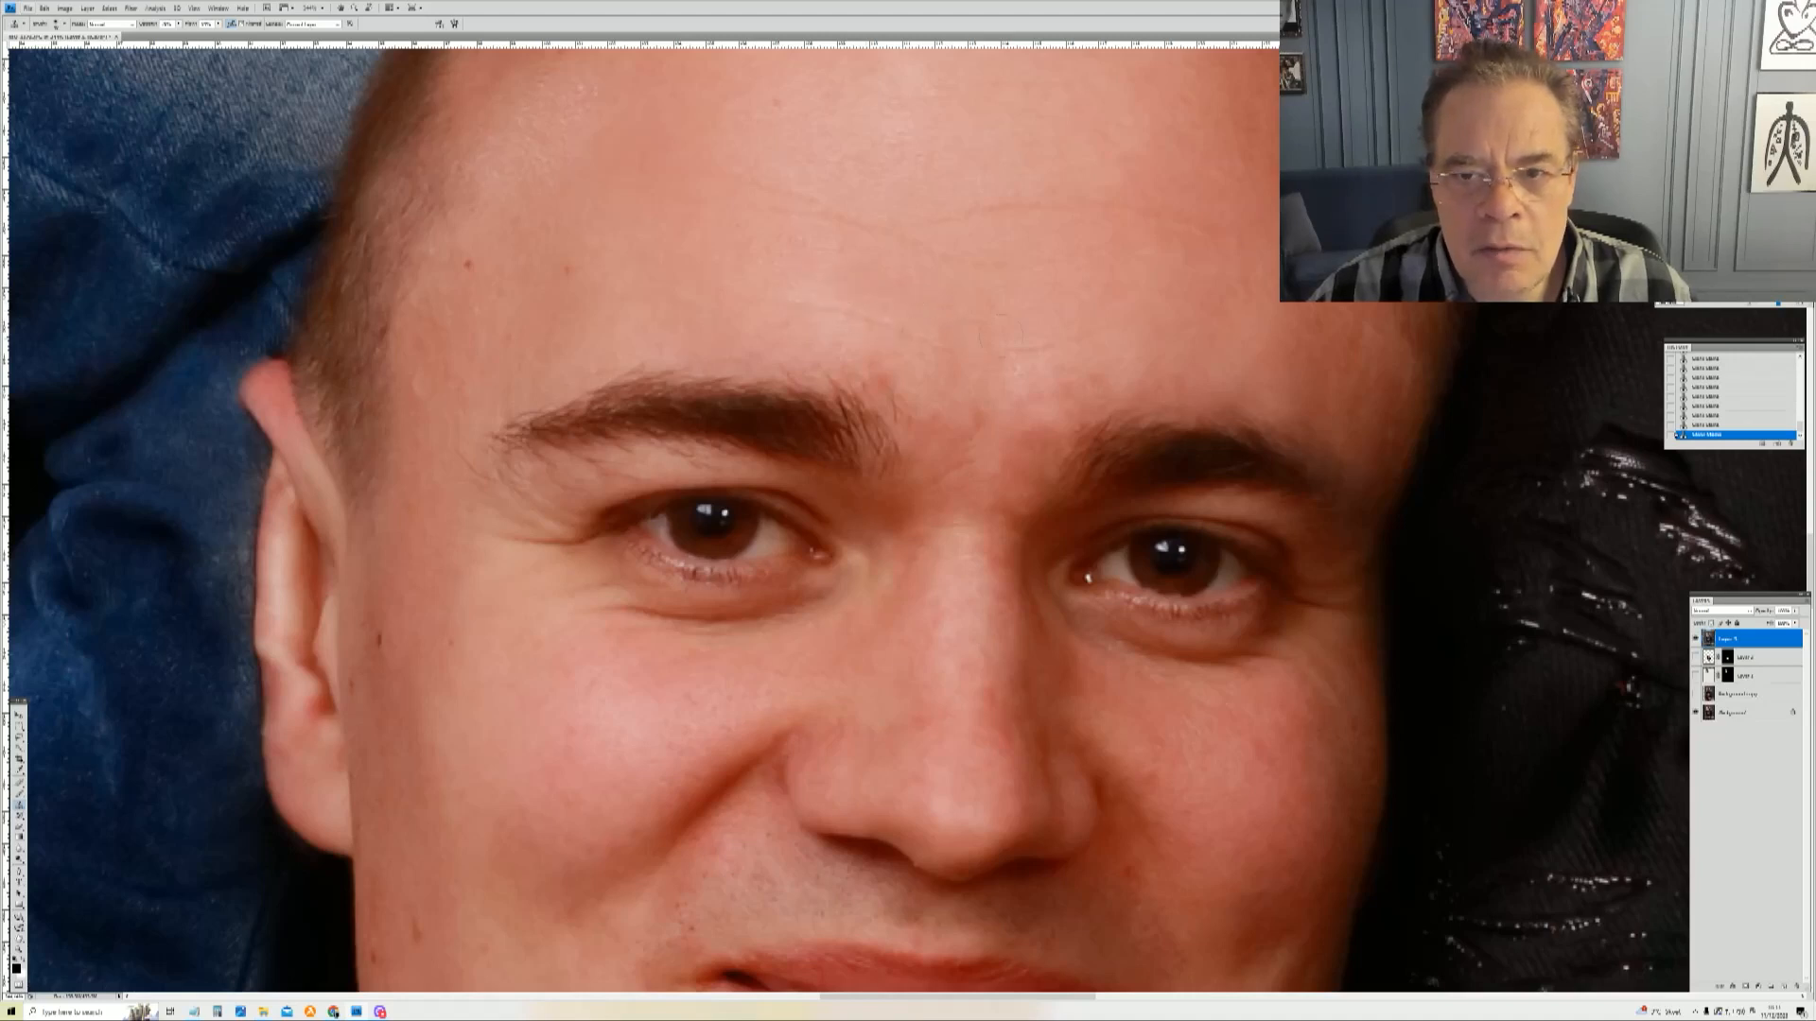
alt+click(784, 280)
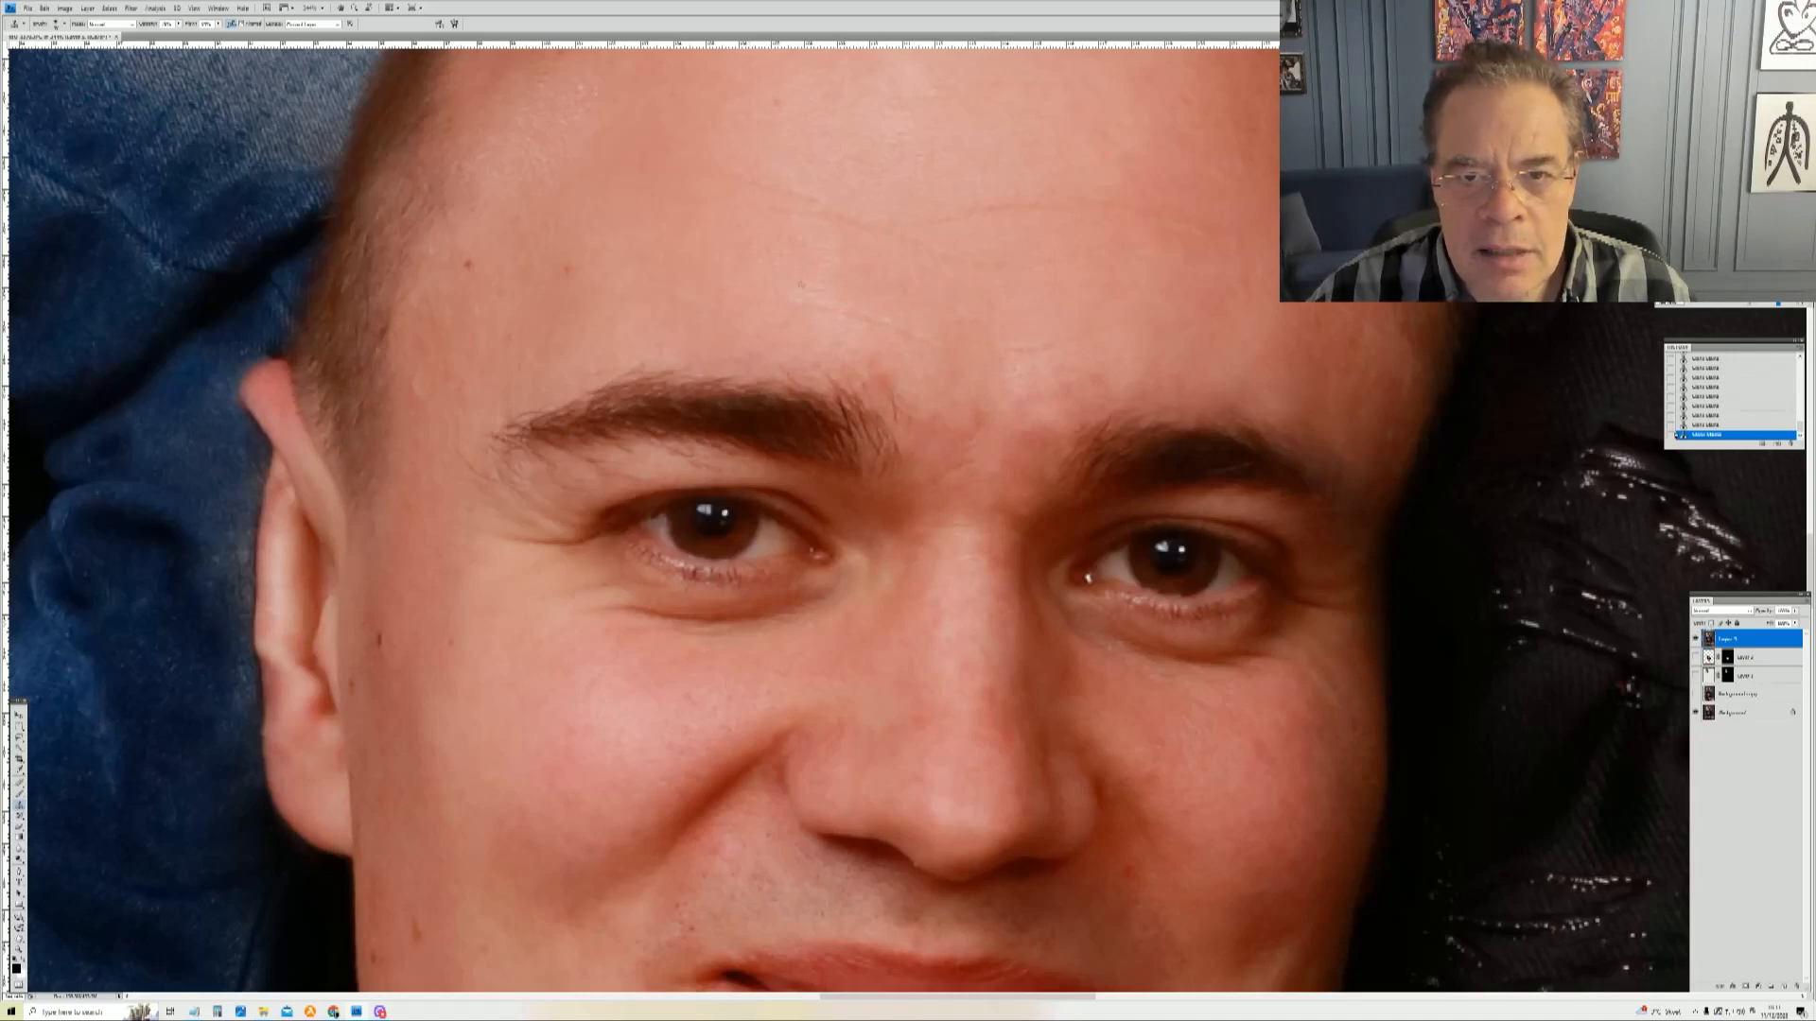
click(814, 291)
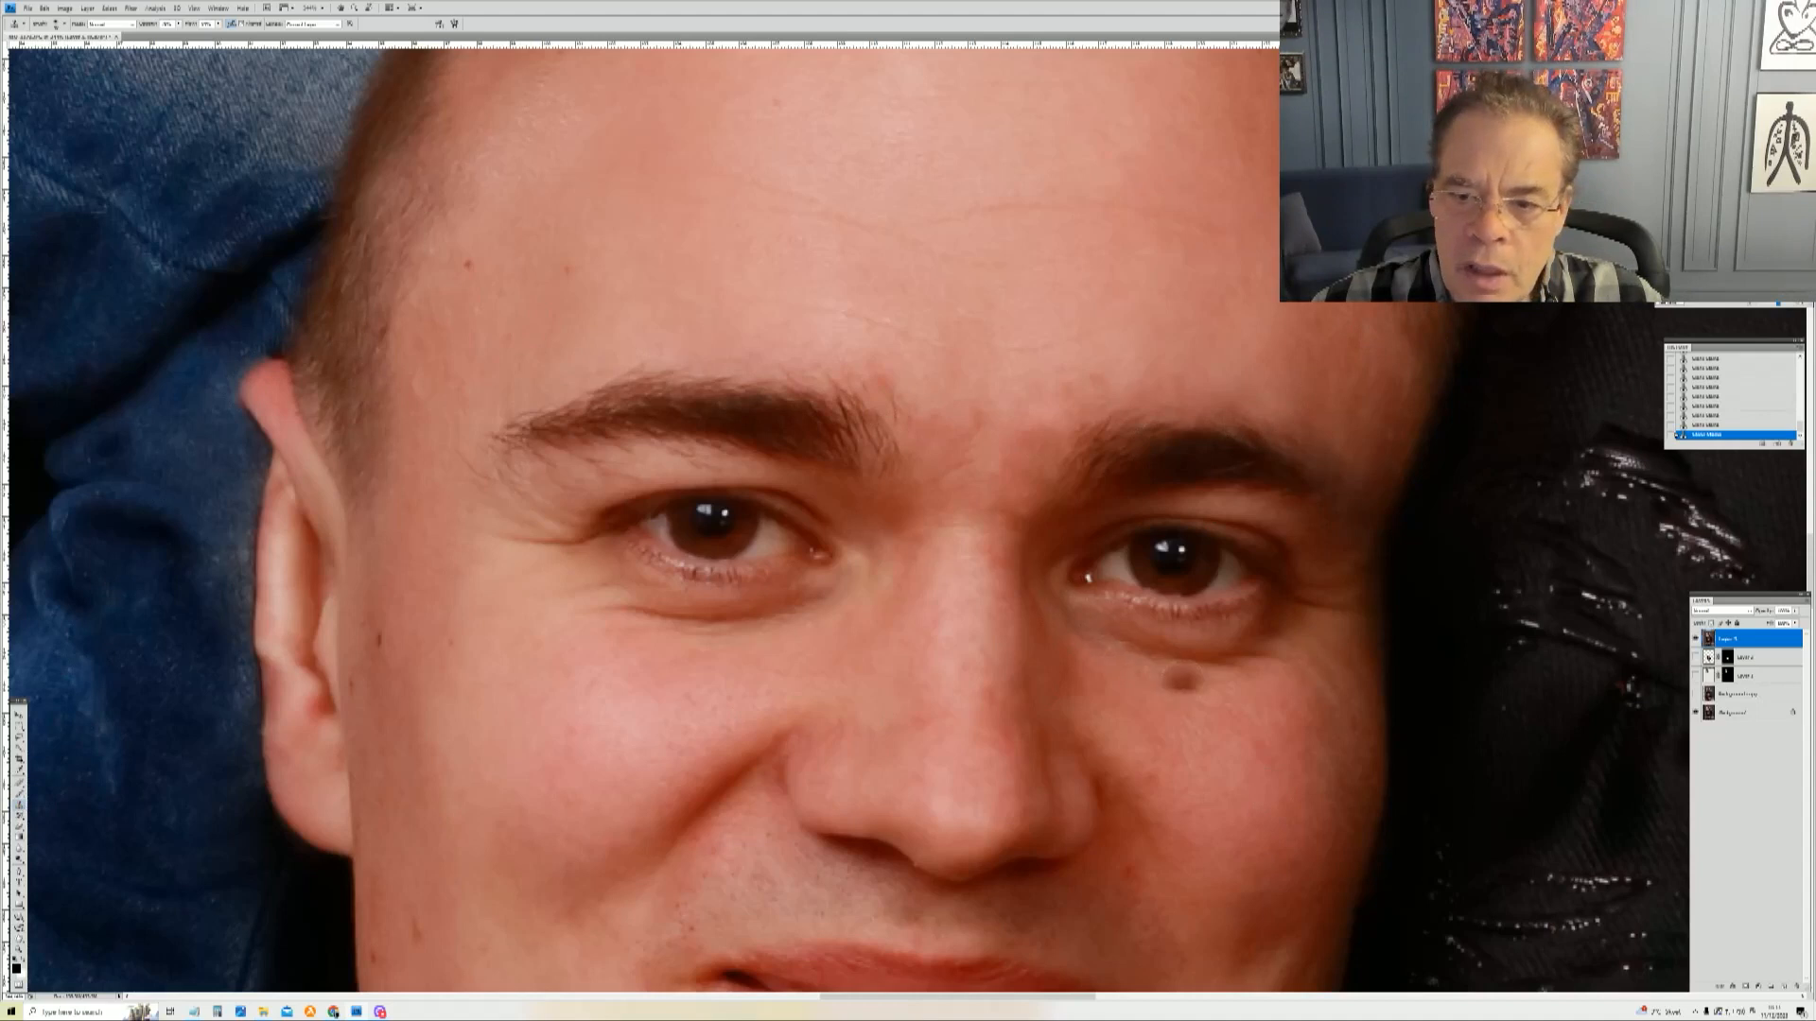
Step: Change the healing brush size and adjust its options bar settings
right_click(1208, 695)
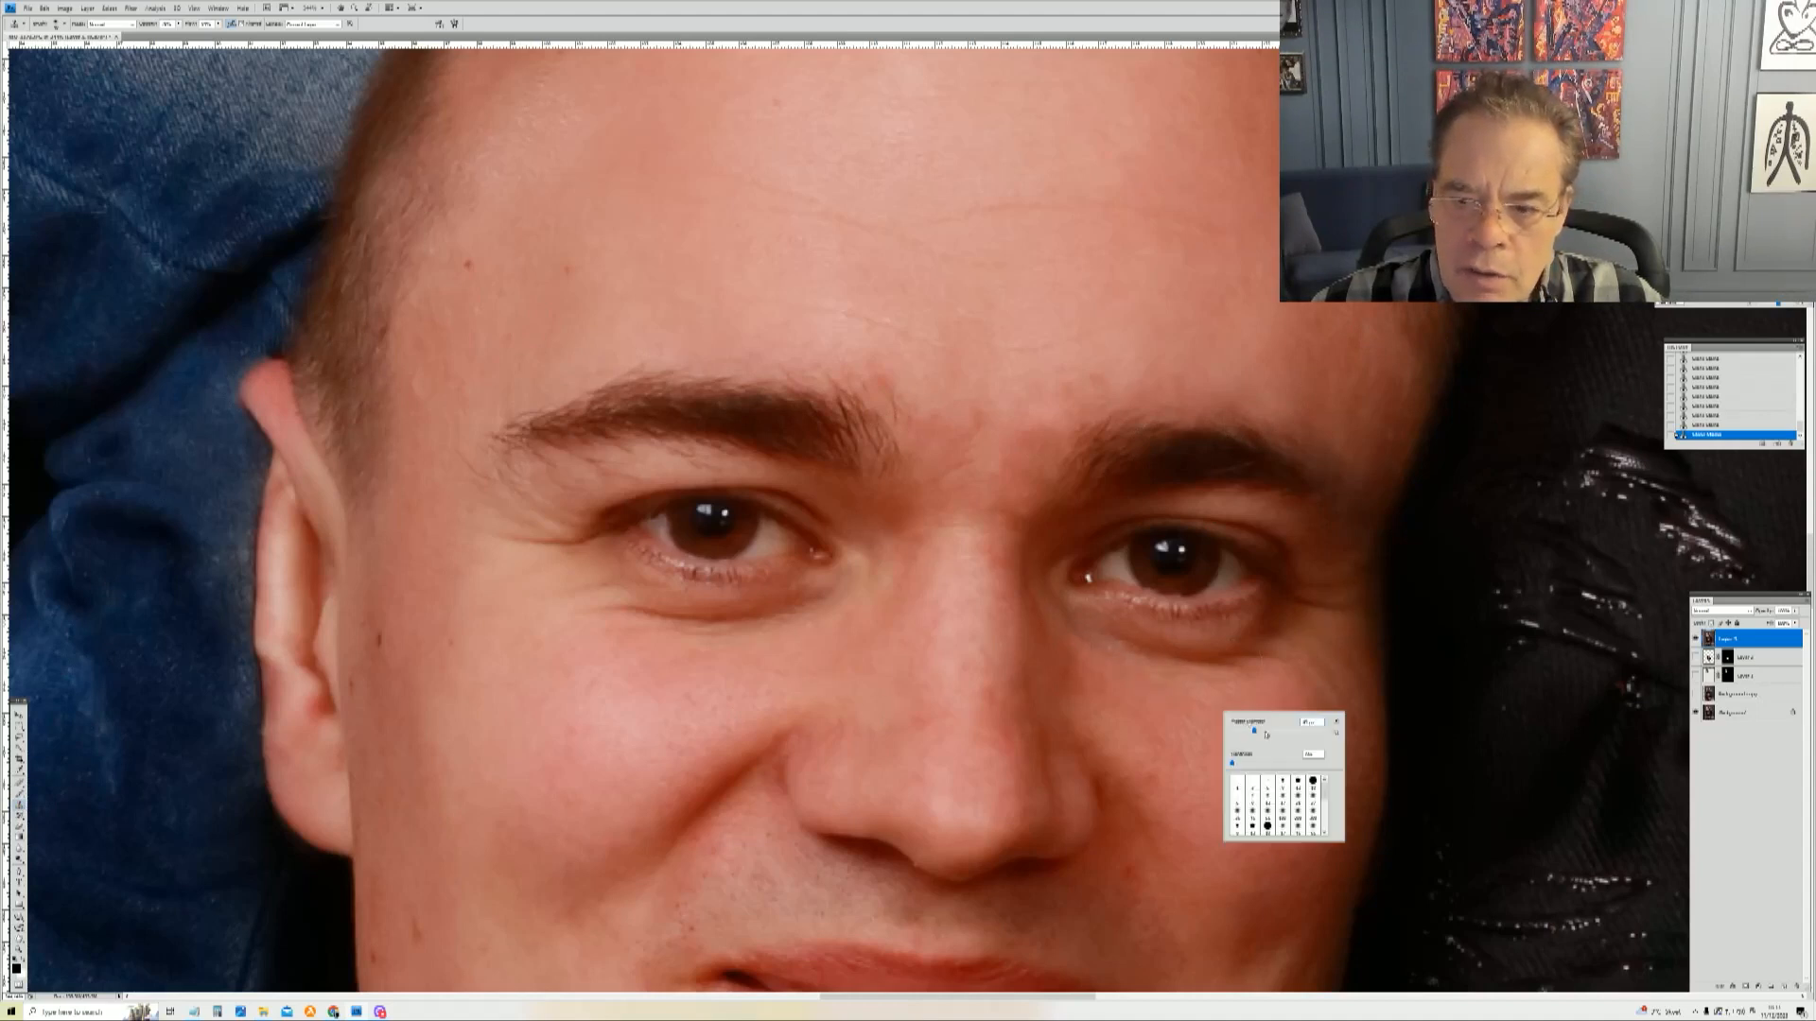
click(1274, 730)
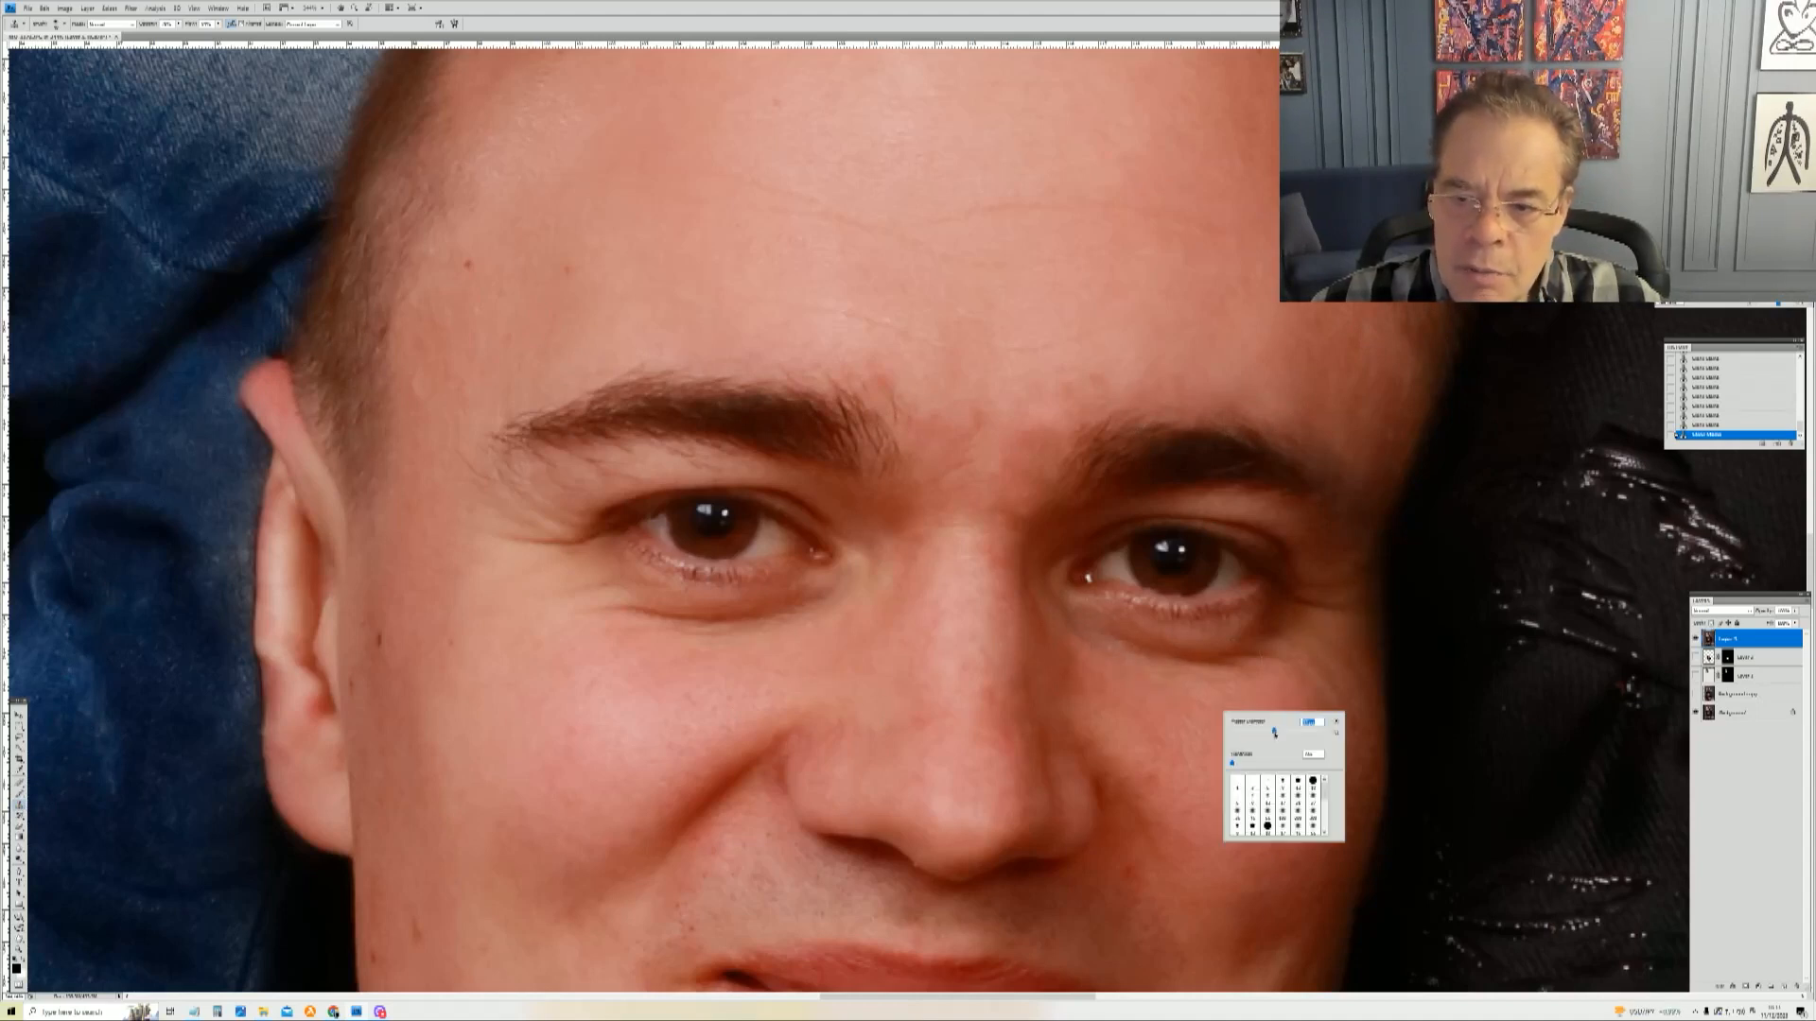
click(219, 24)
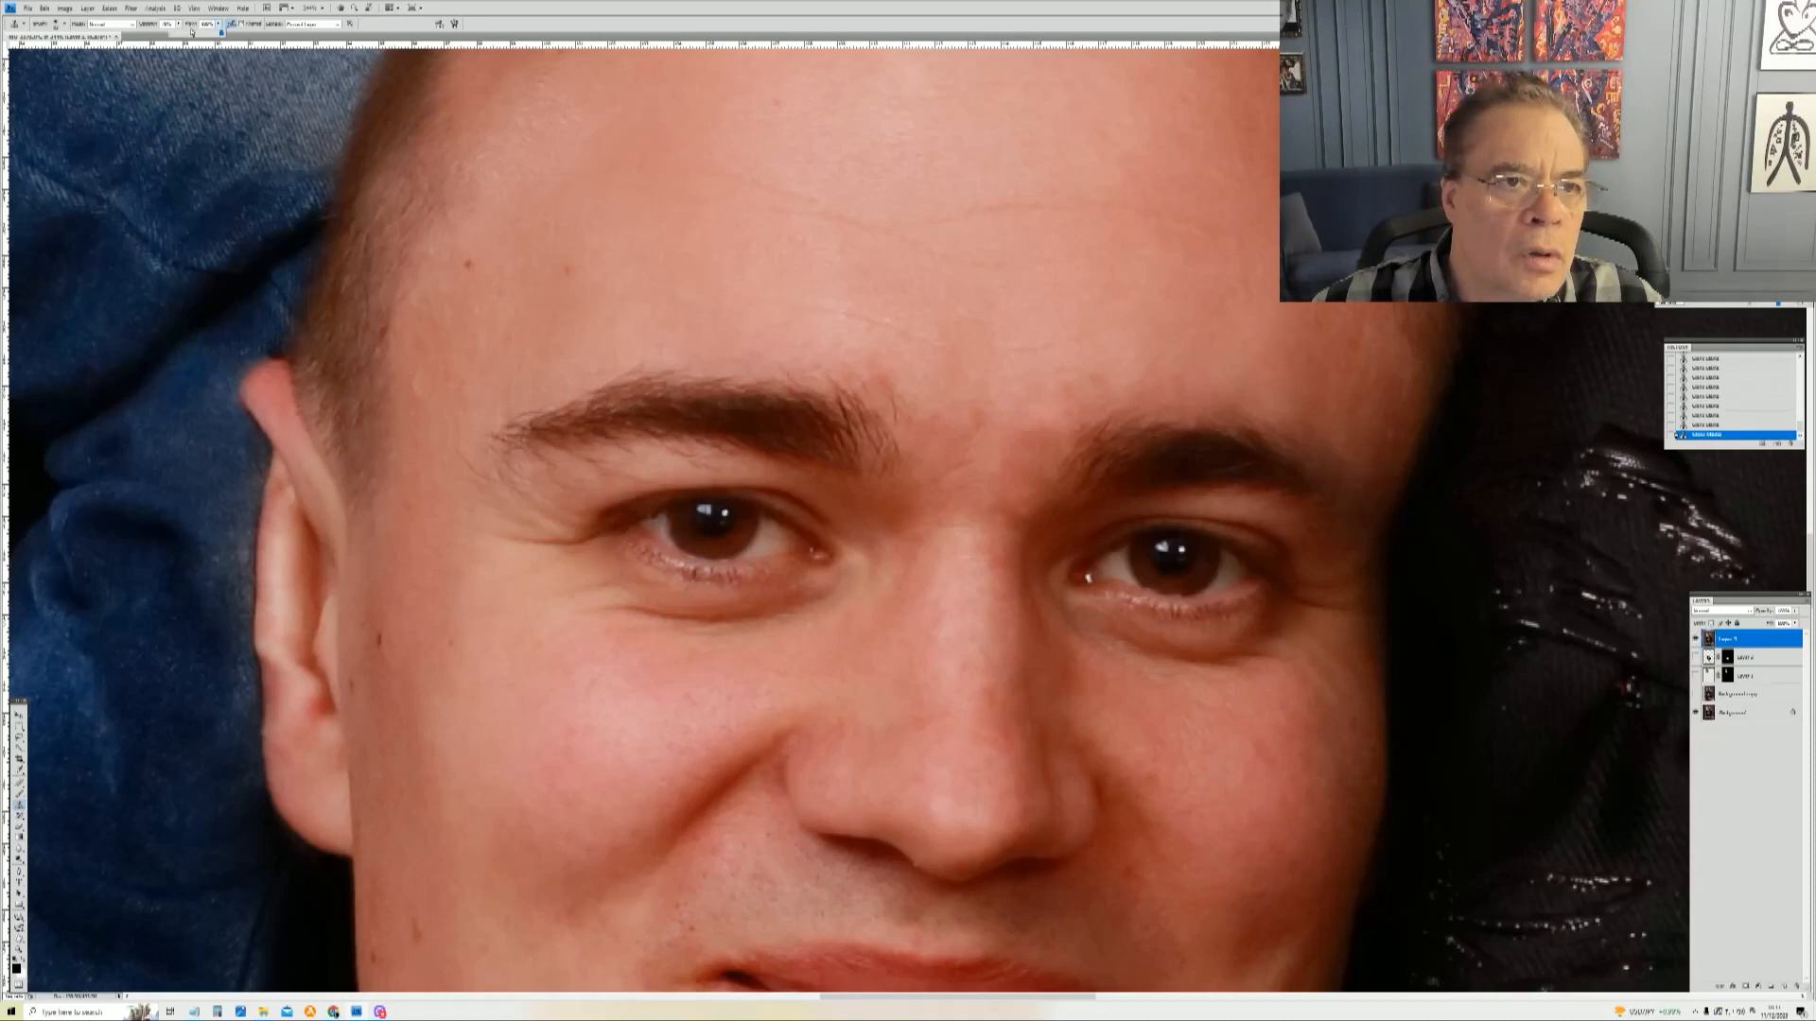
click(178, 27)
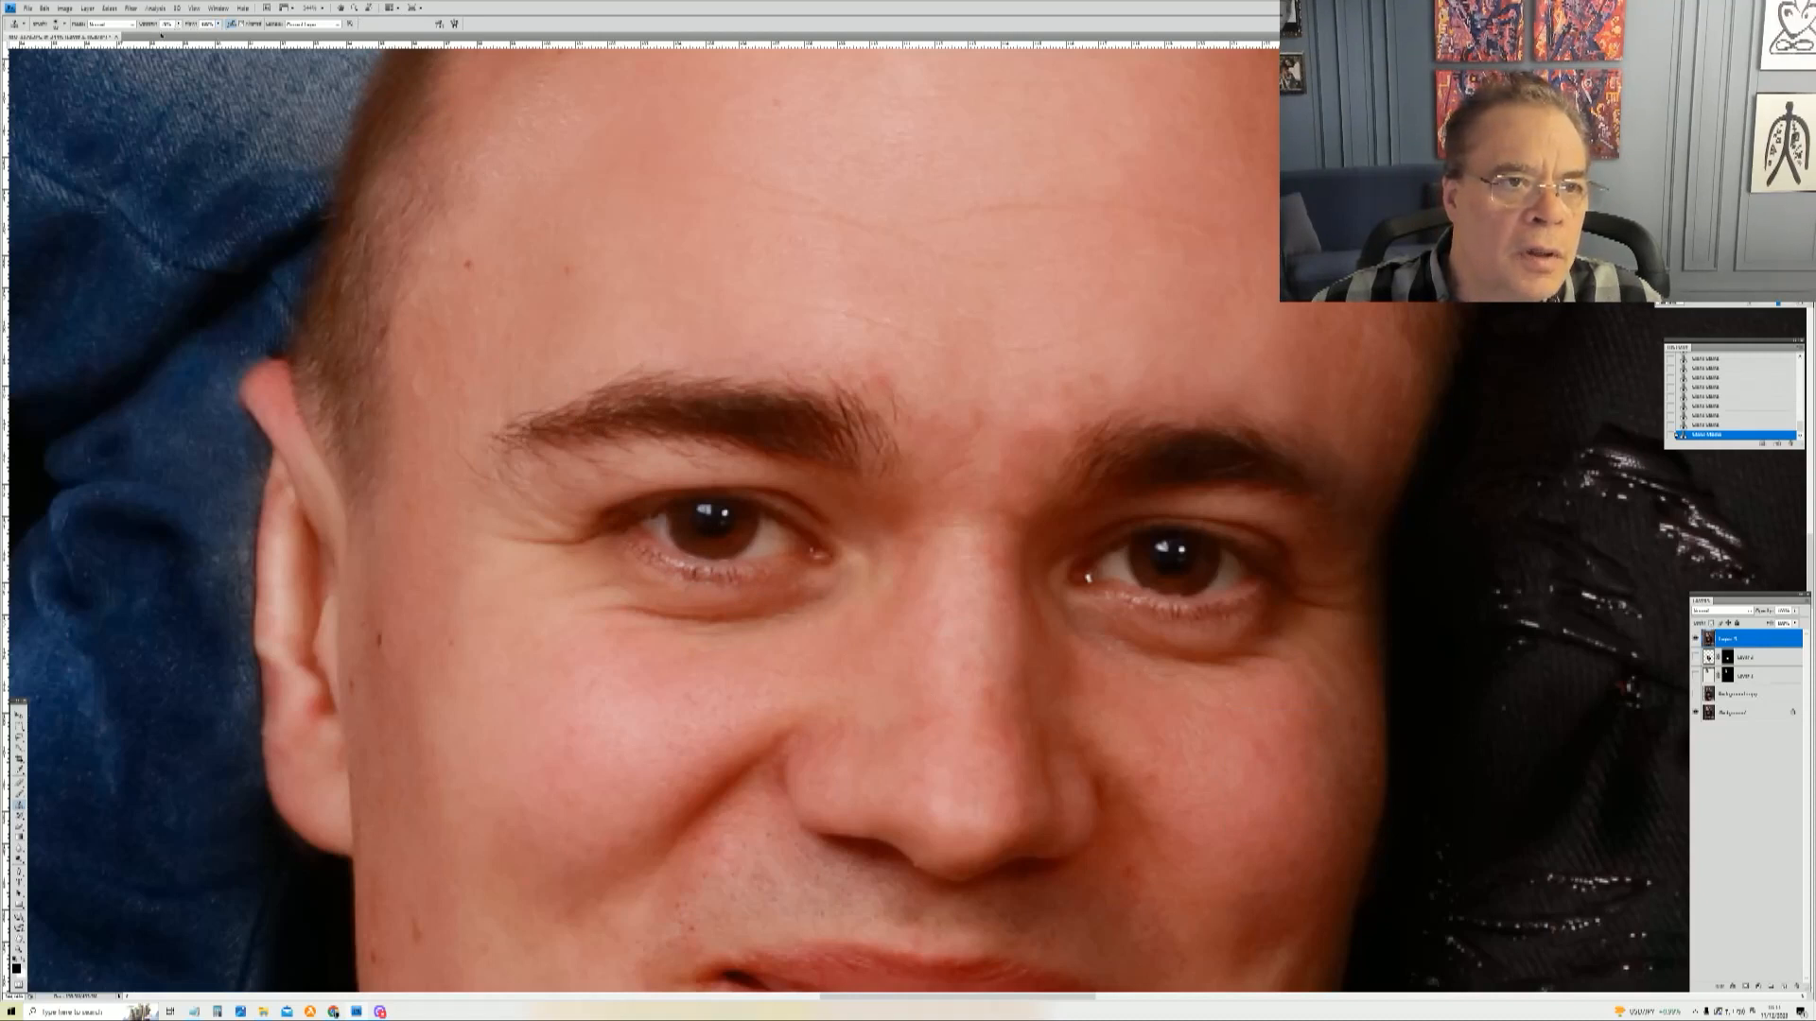
click(176, 23)
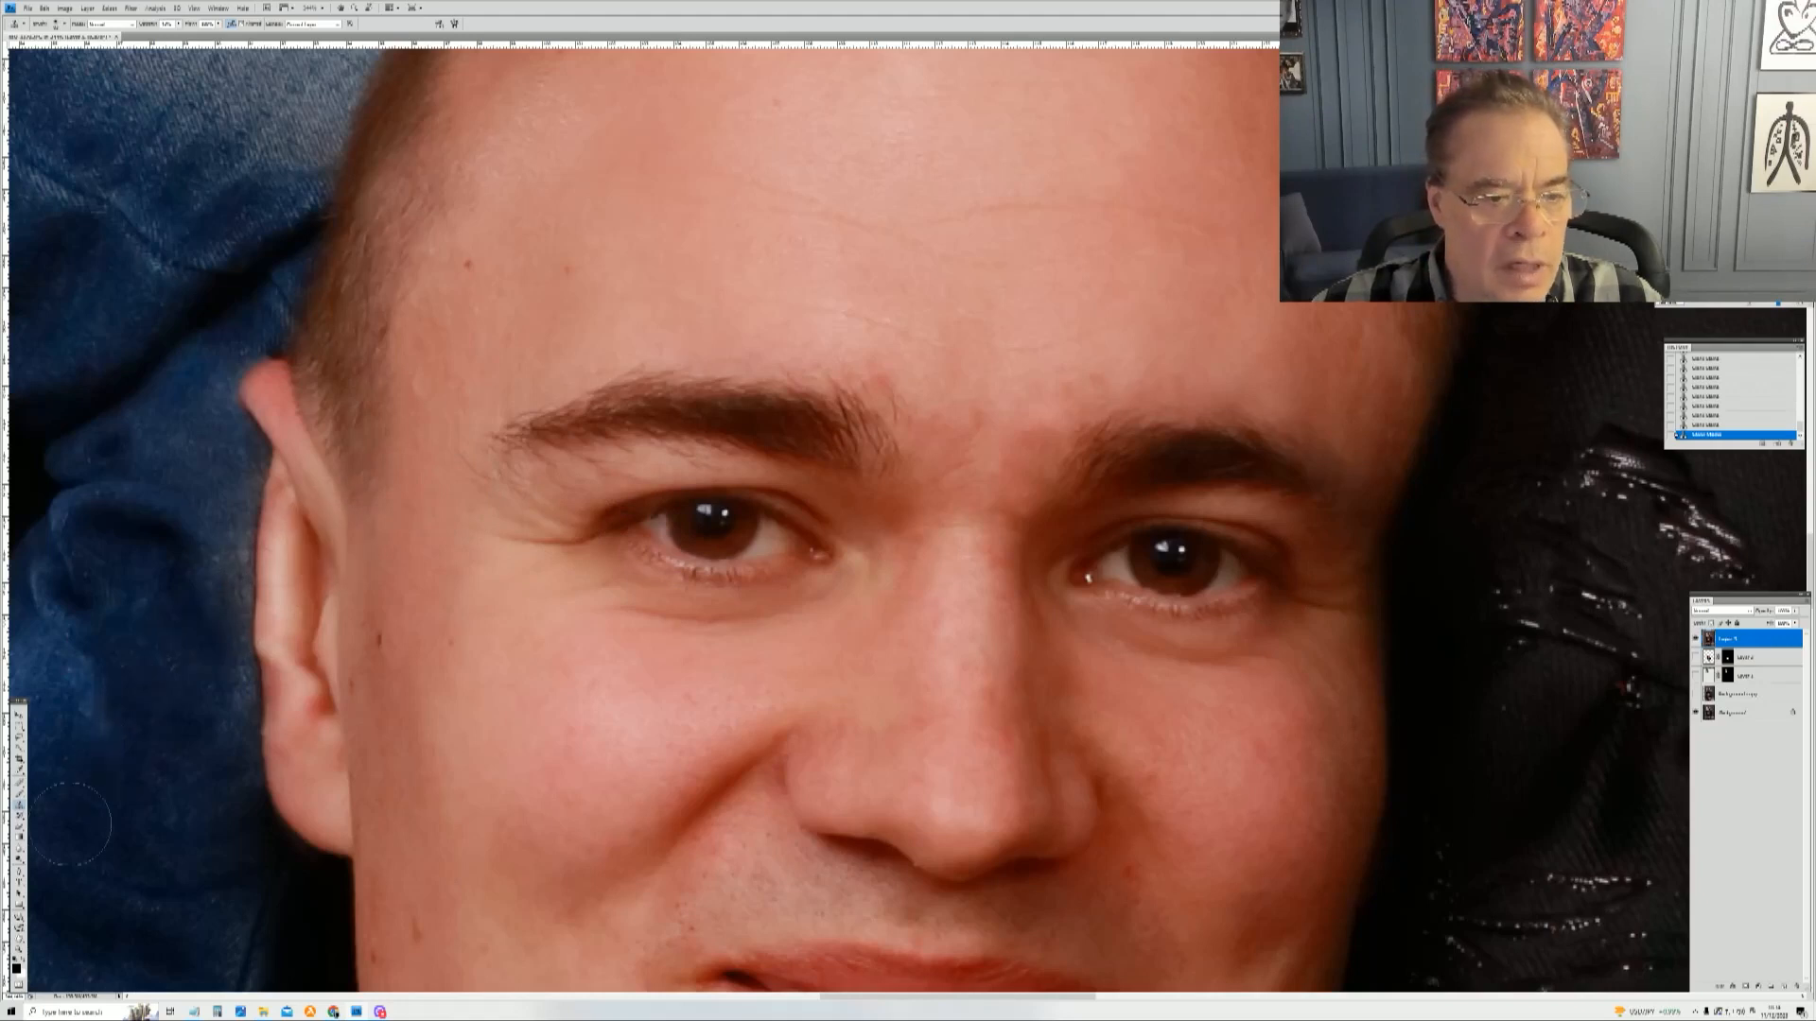
Step: Zoom out and toggle the top head layer's visibility to compare the original and swapped heads
click(19, 947)
right_click(741, 658)
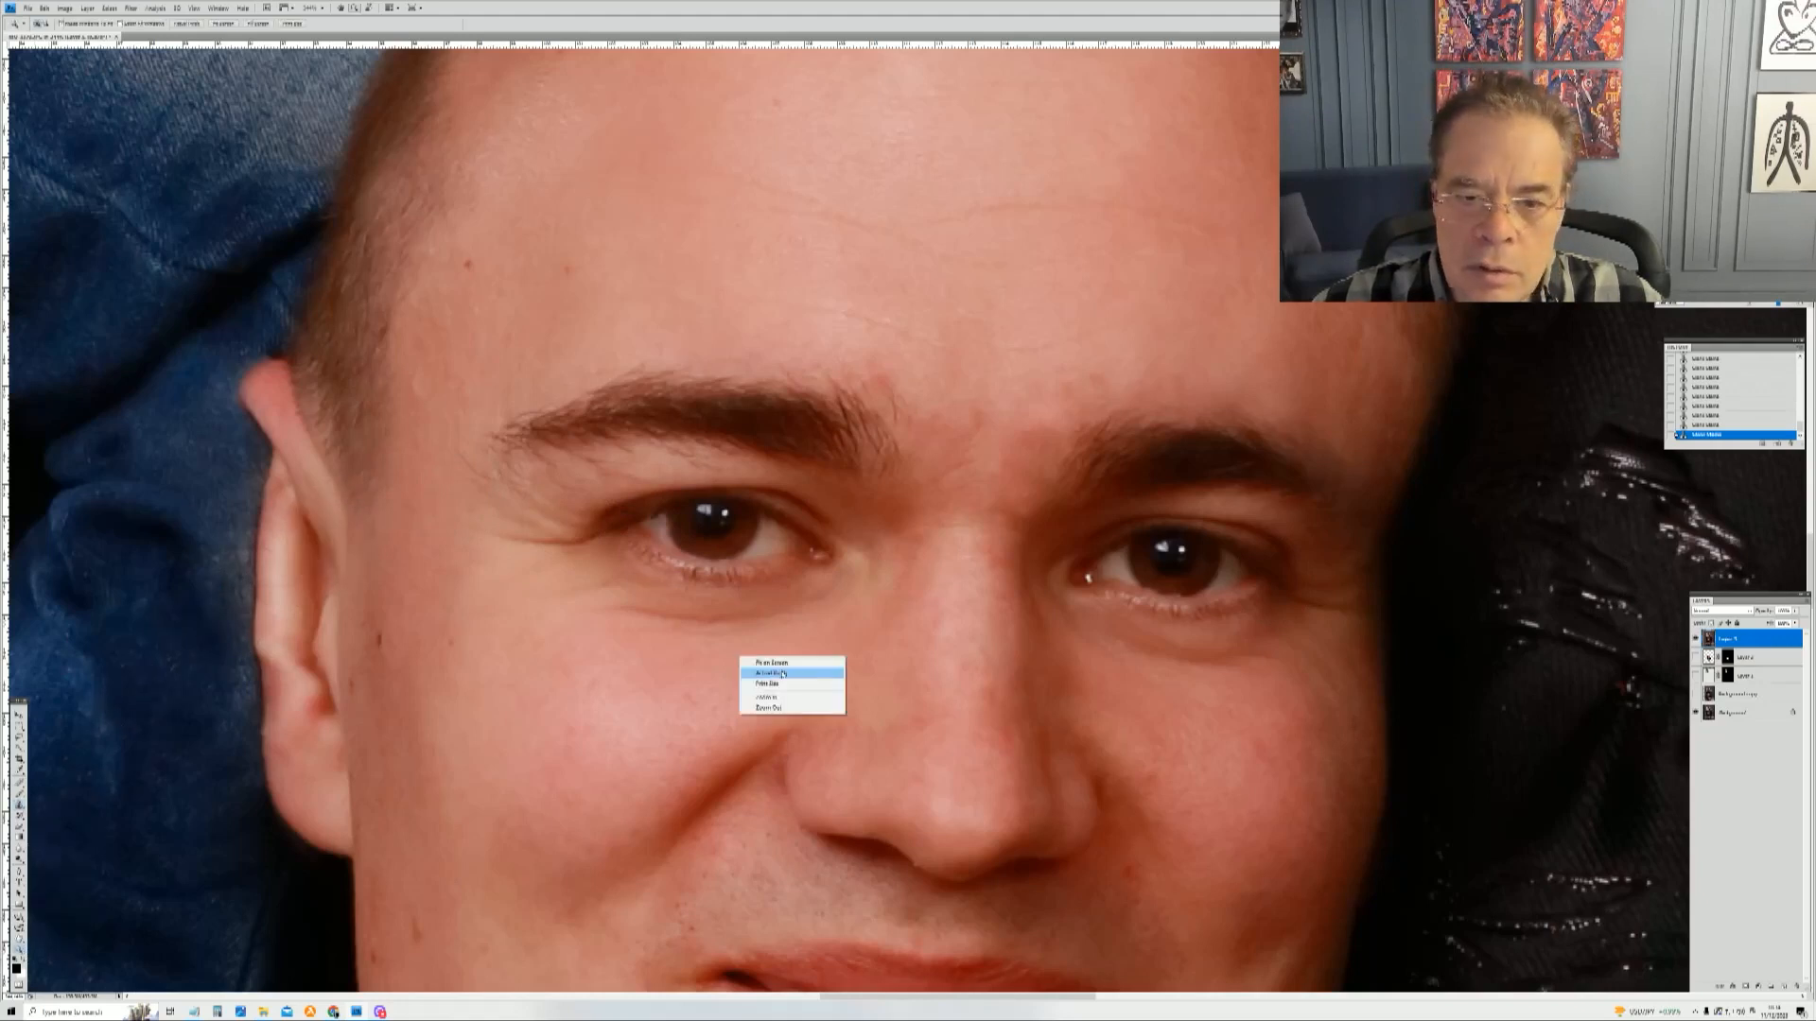
click(772, 663)
drag(790, 564, 998, 667)
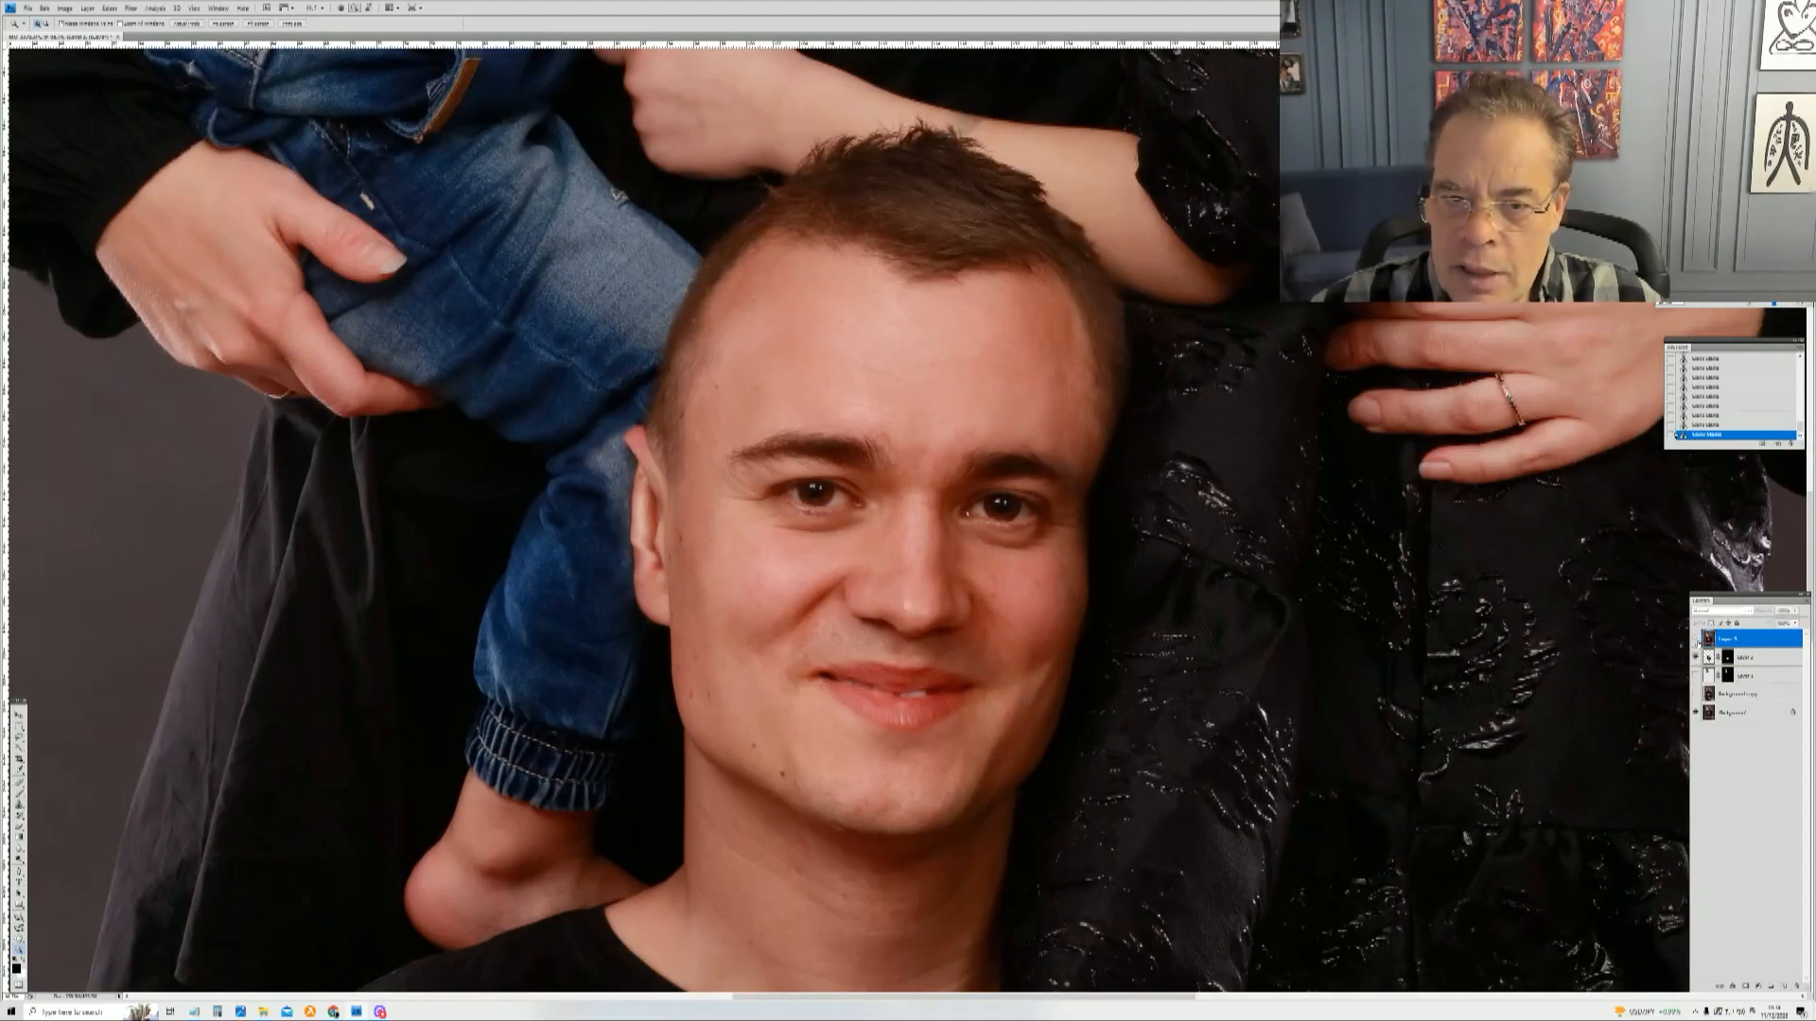
click(1698, 642)
click(1698, 642)
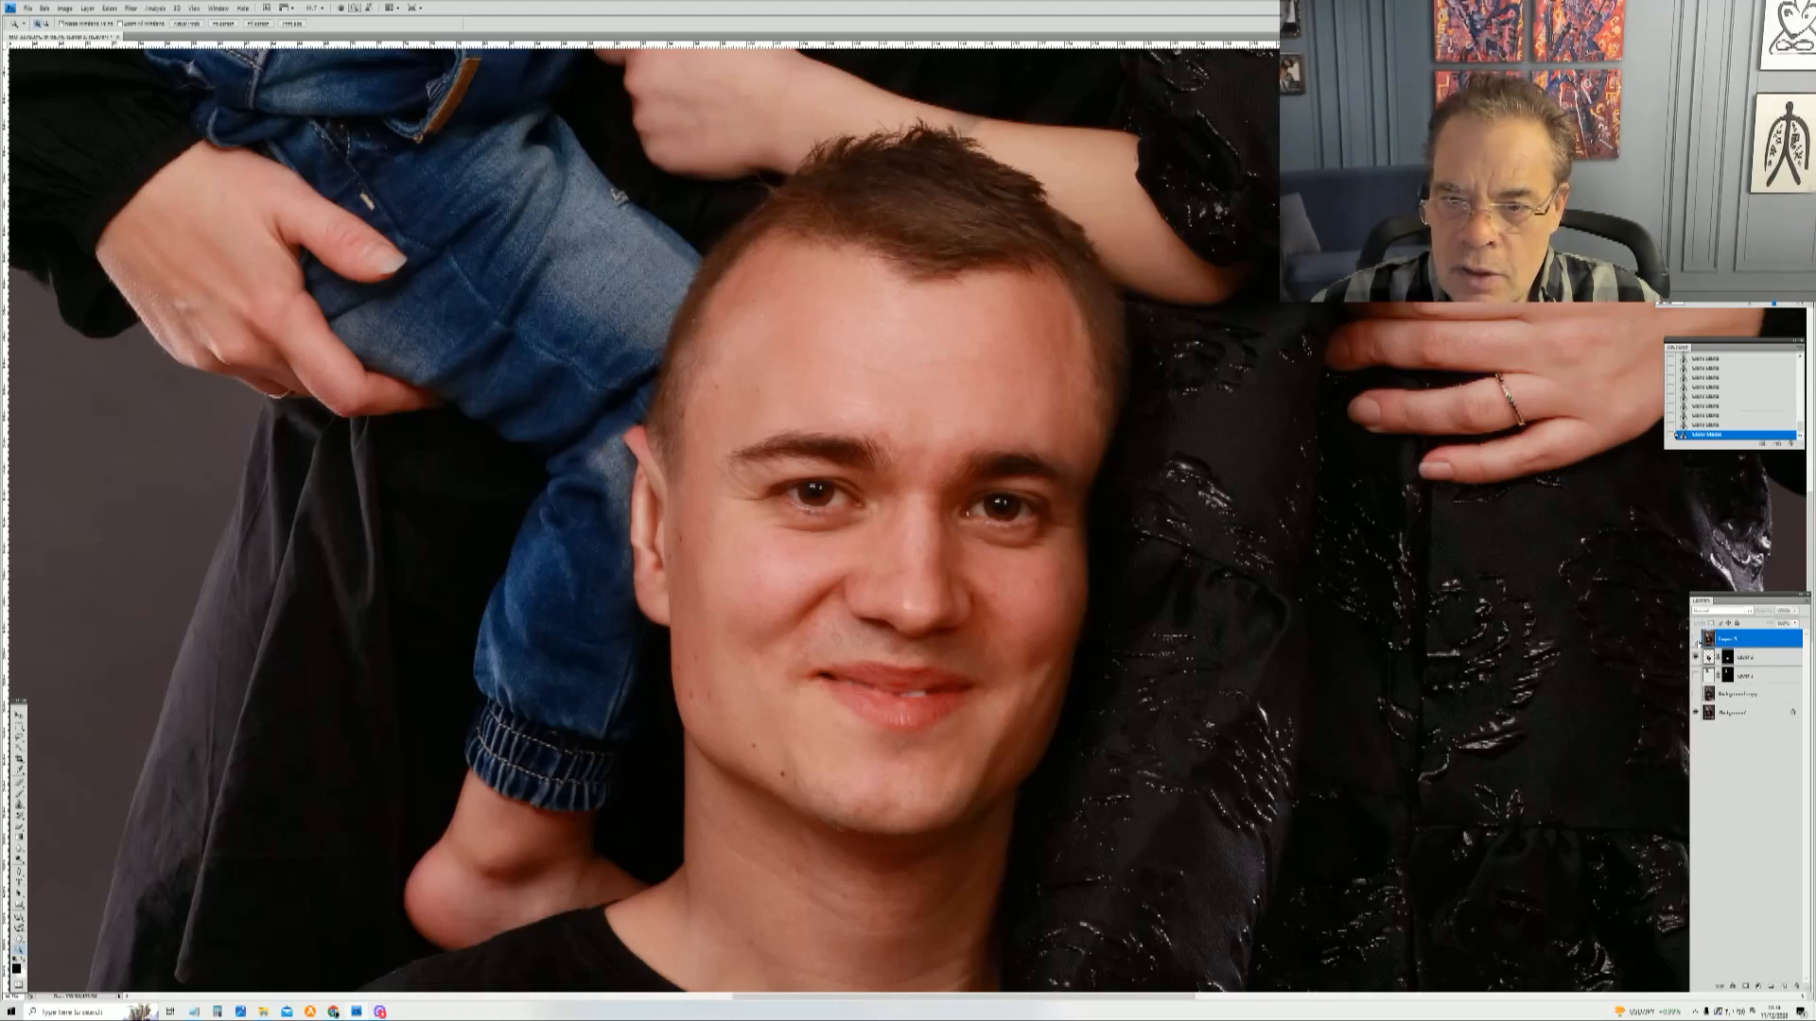
click(1699, 642)
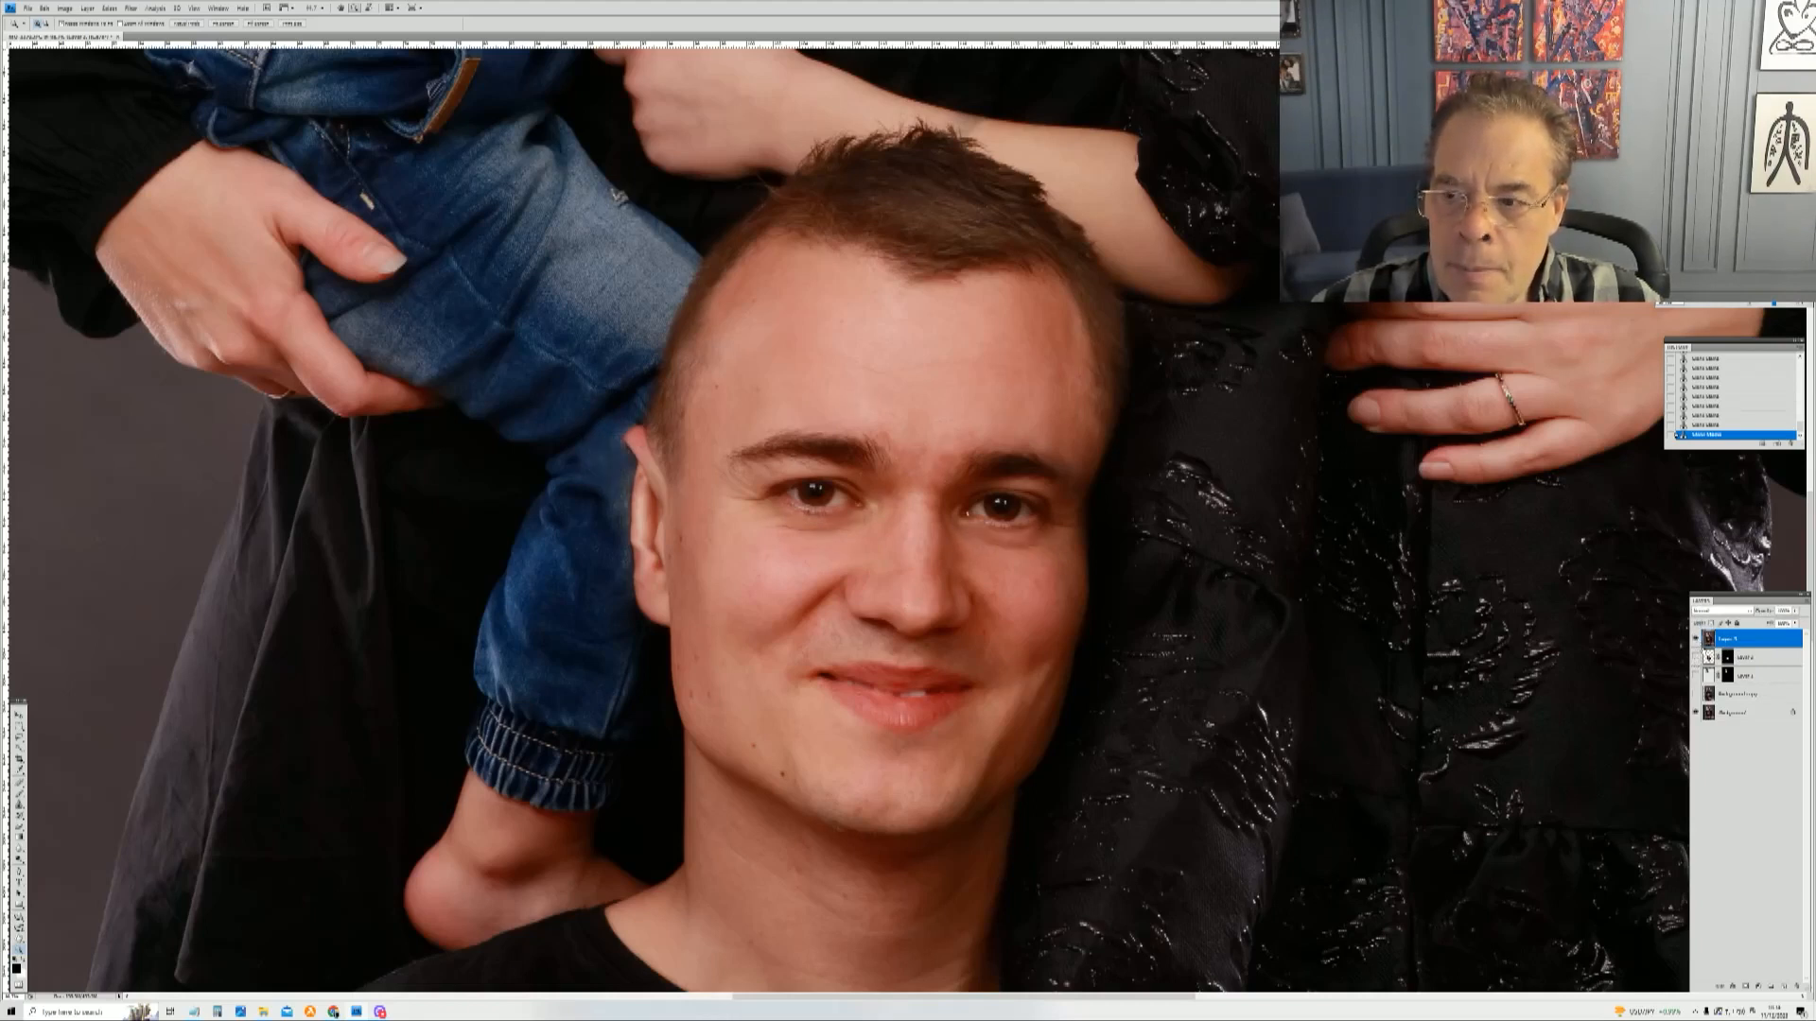
click(1695, 641)
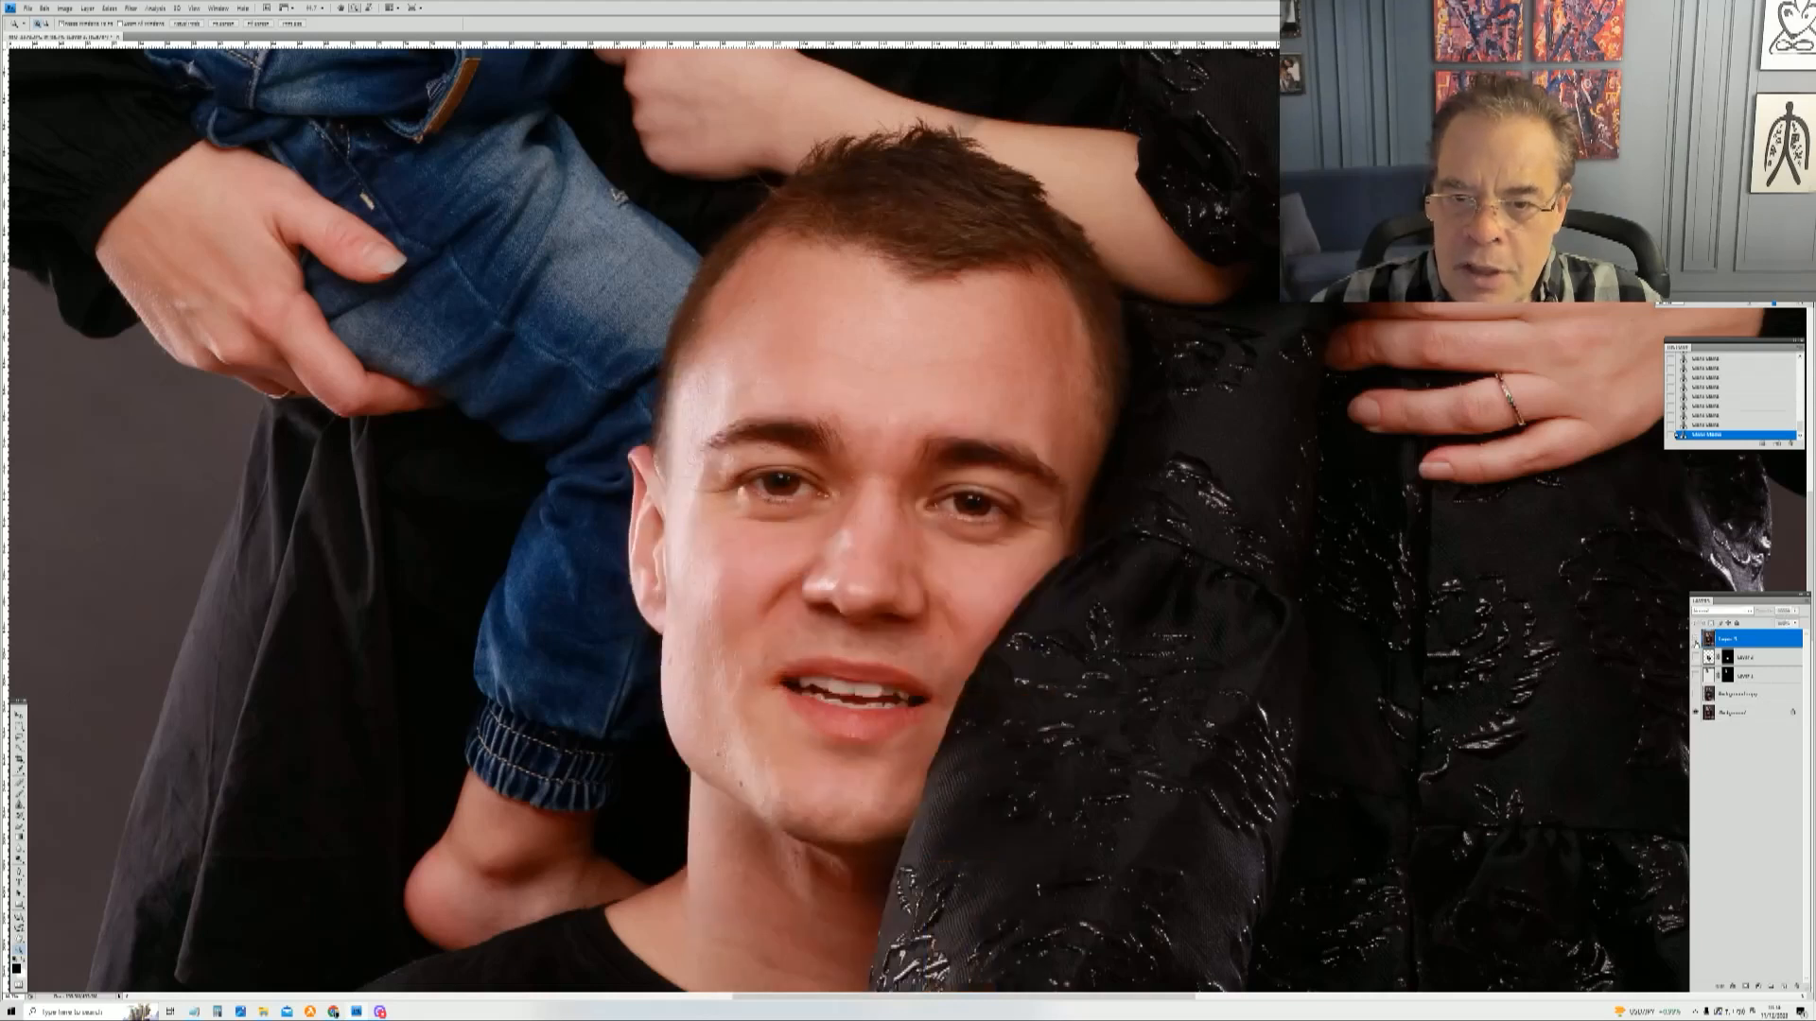
click(1696, 641)
click(1696, 641)
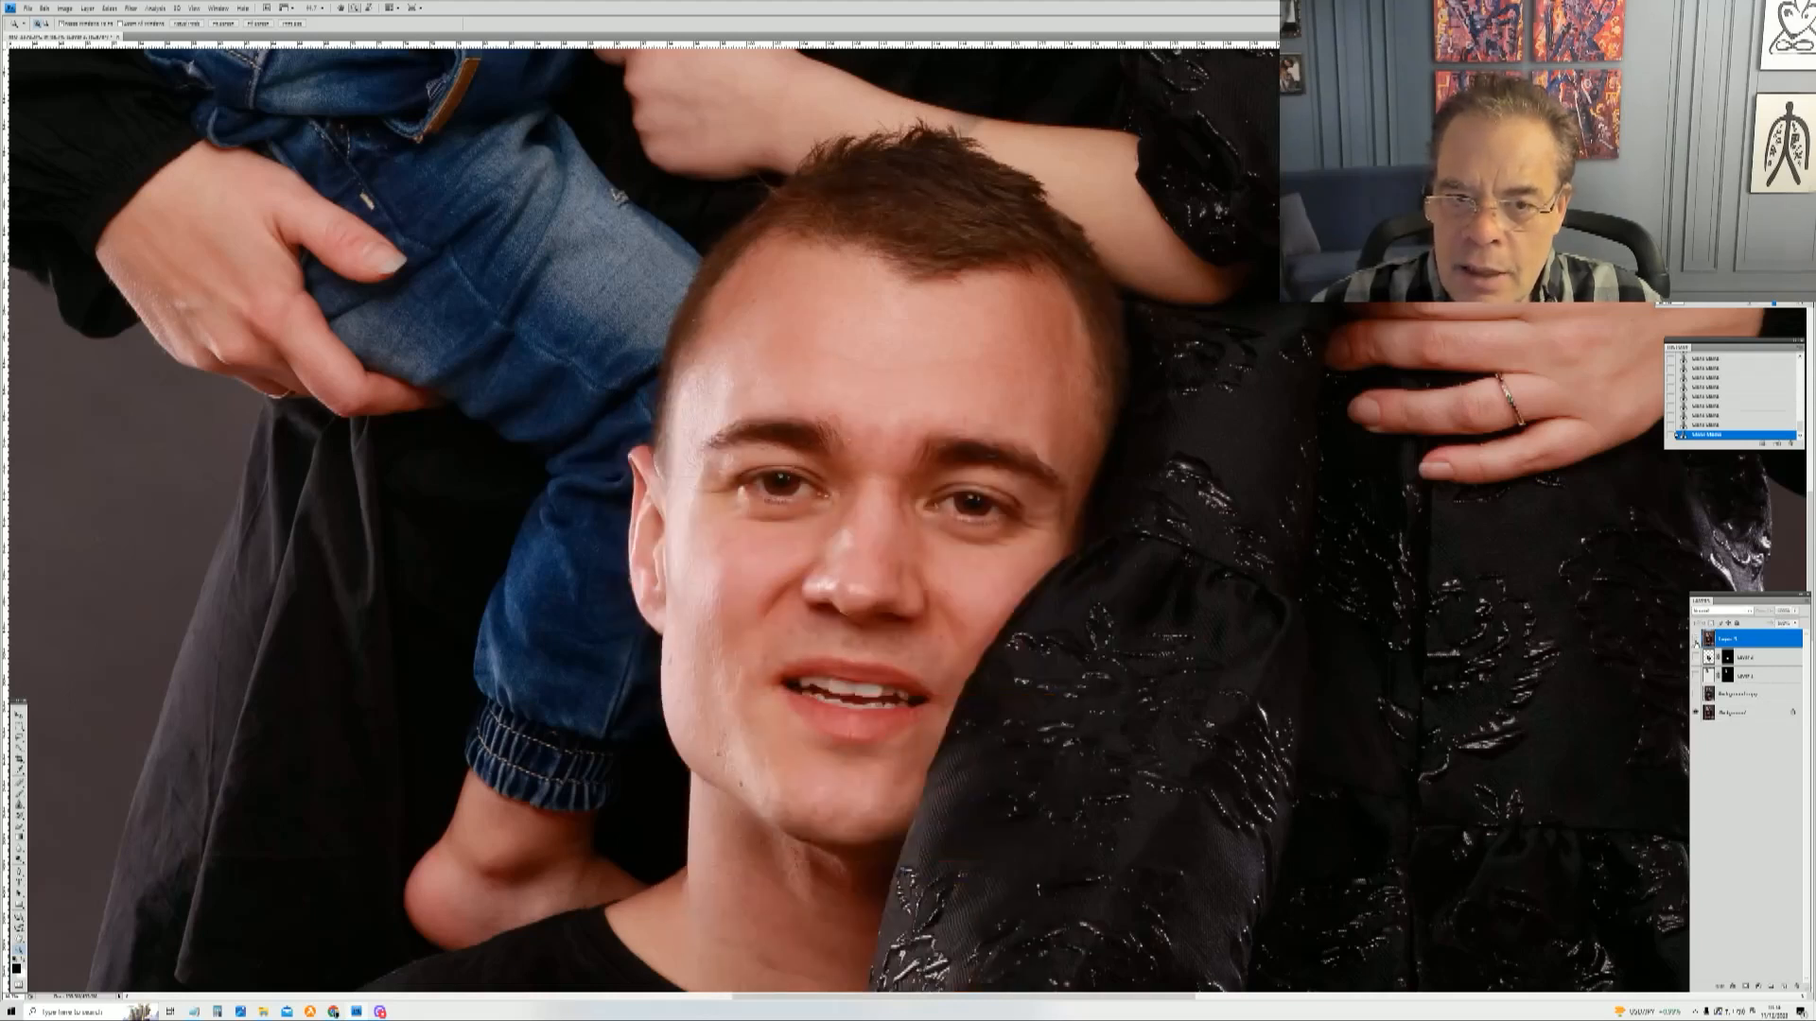
click(1696, 641)
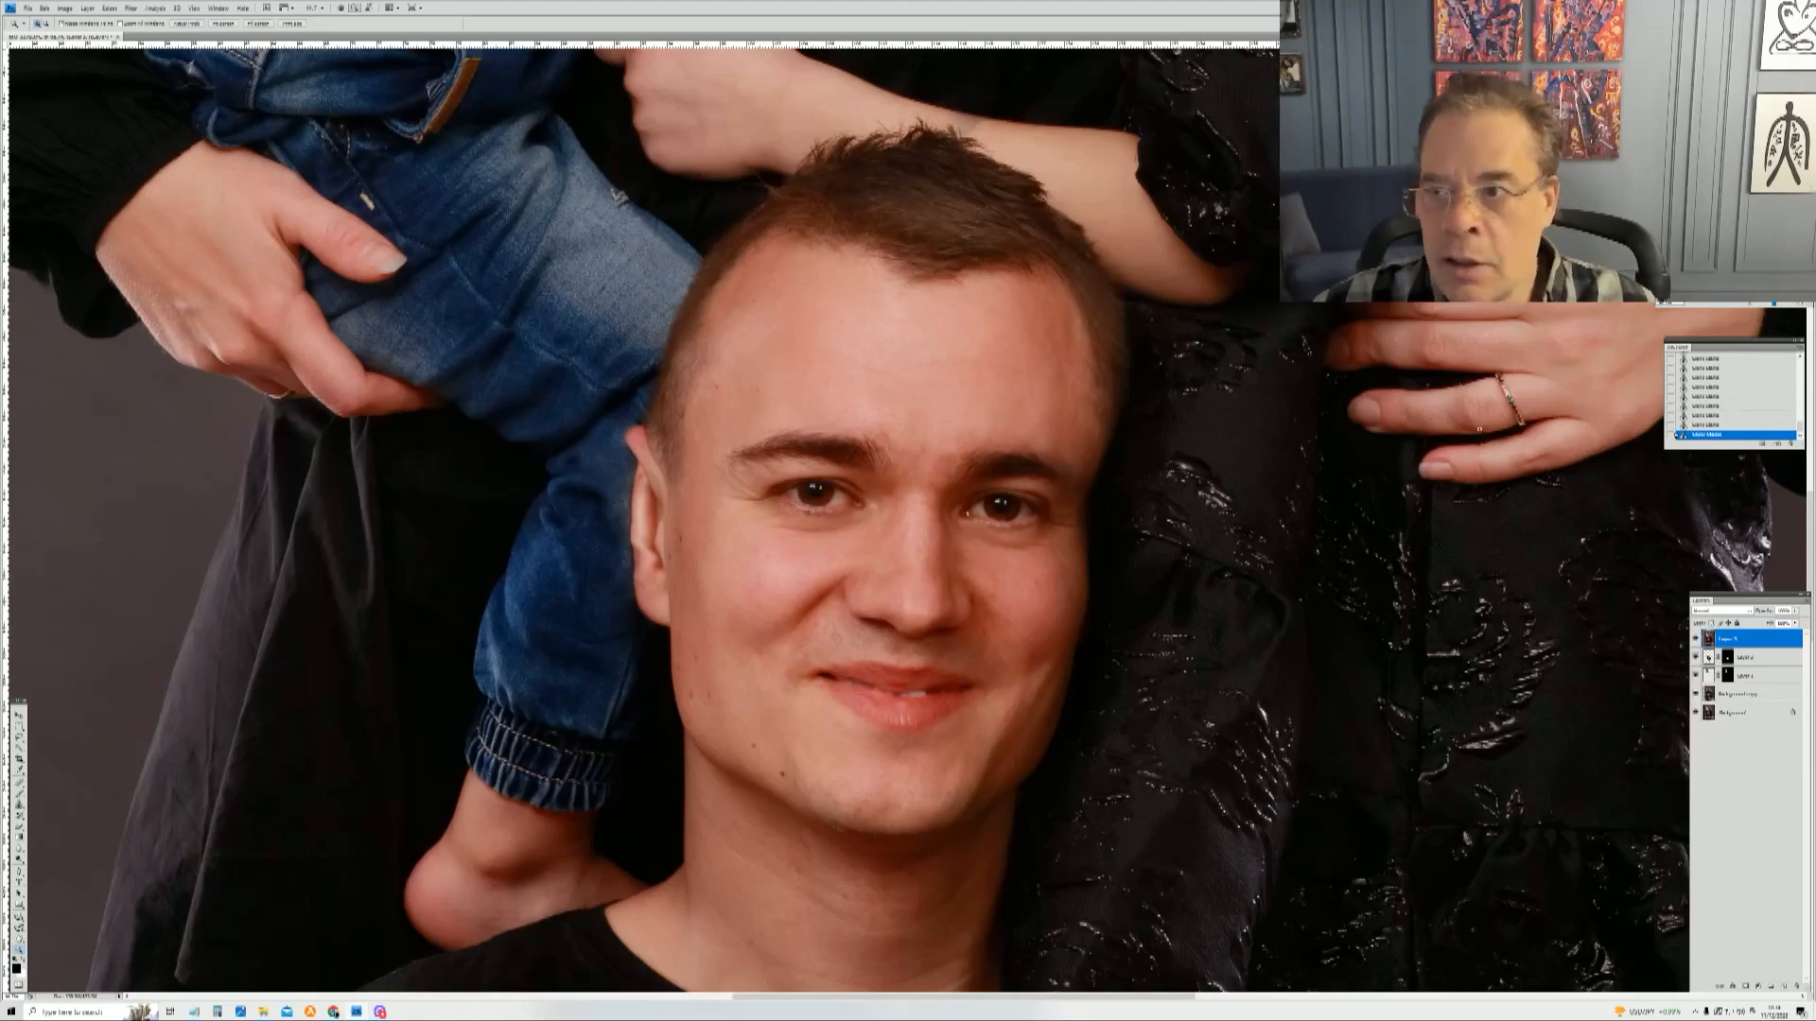
Step: Move over to the toddler and heal the small dust specks on the grey background beside his head
drag(813, 454, 930, 697)
drag(428, 186, 706, 976)
drag(425, 237, 613, 553)
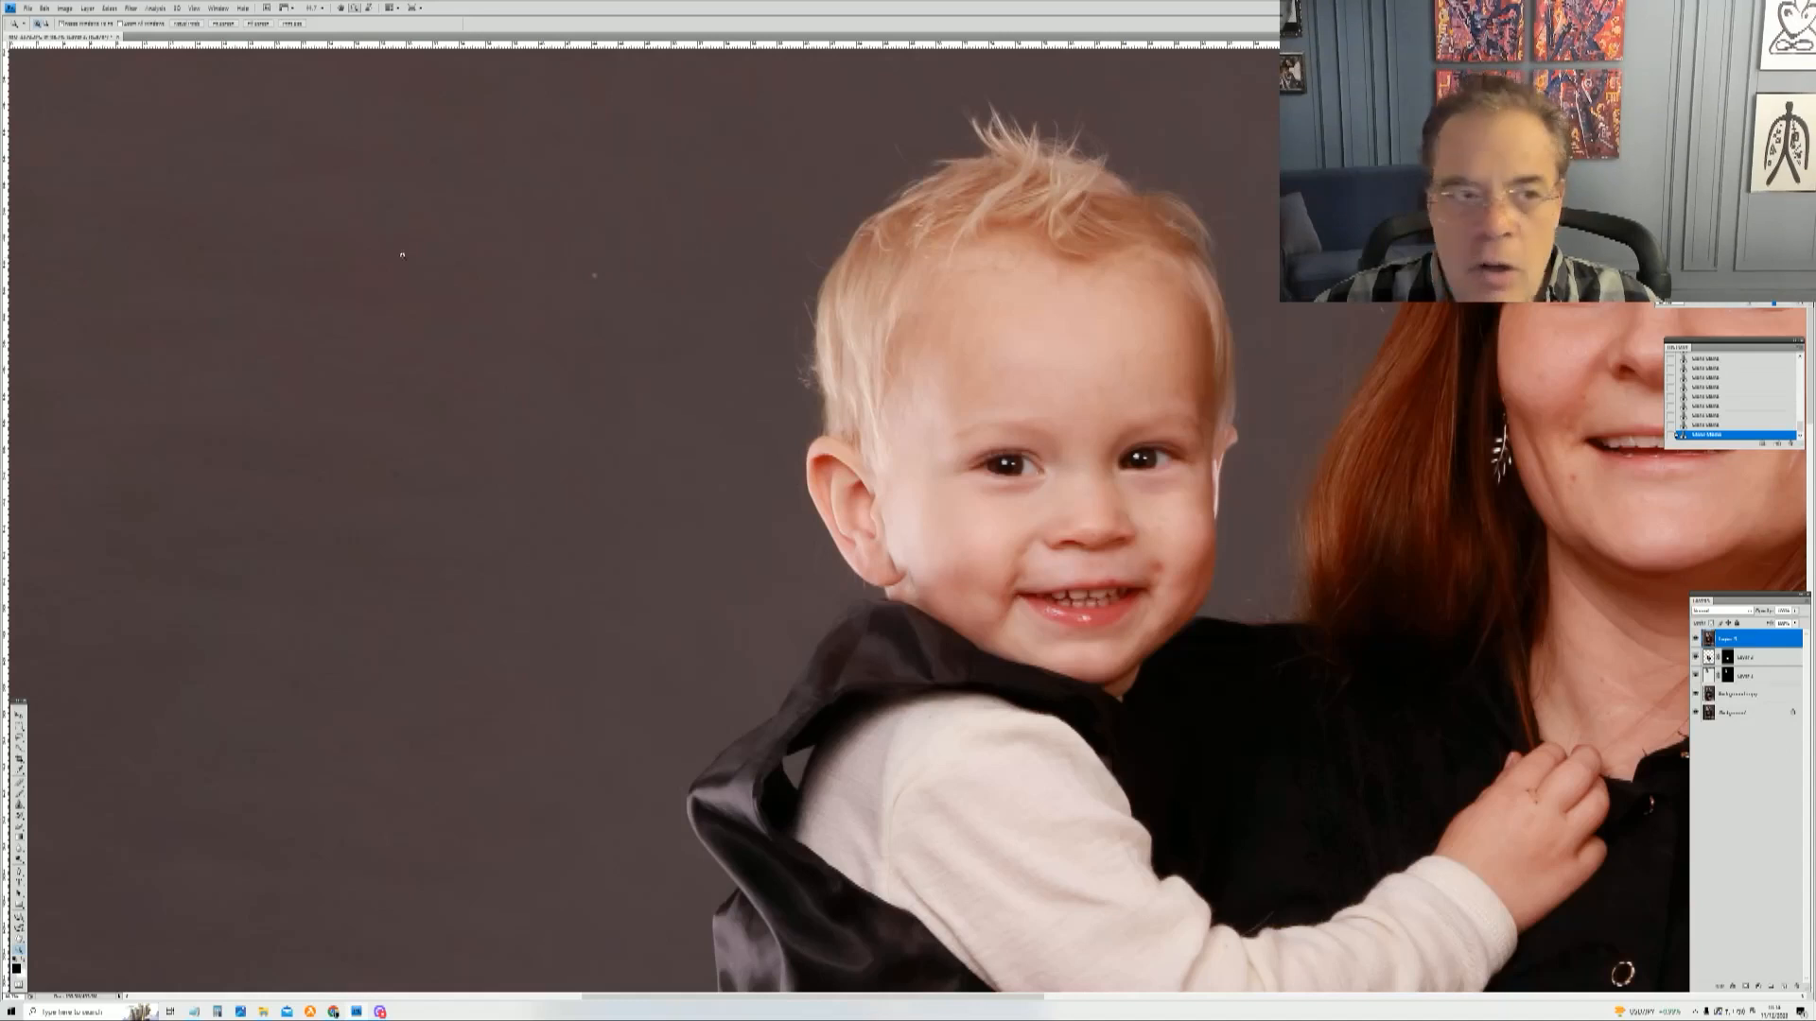
click(19, 805)
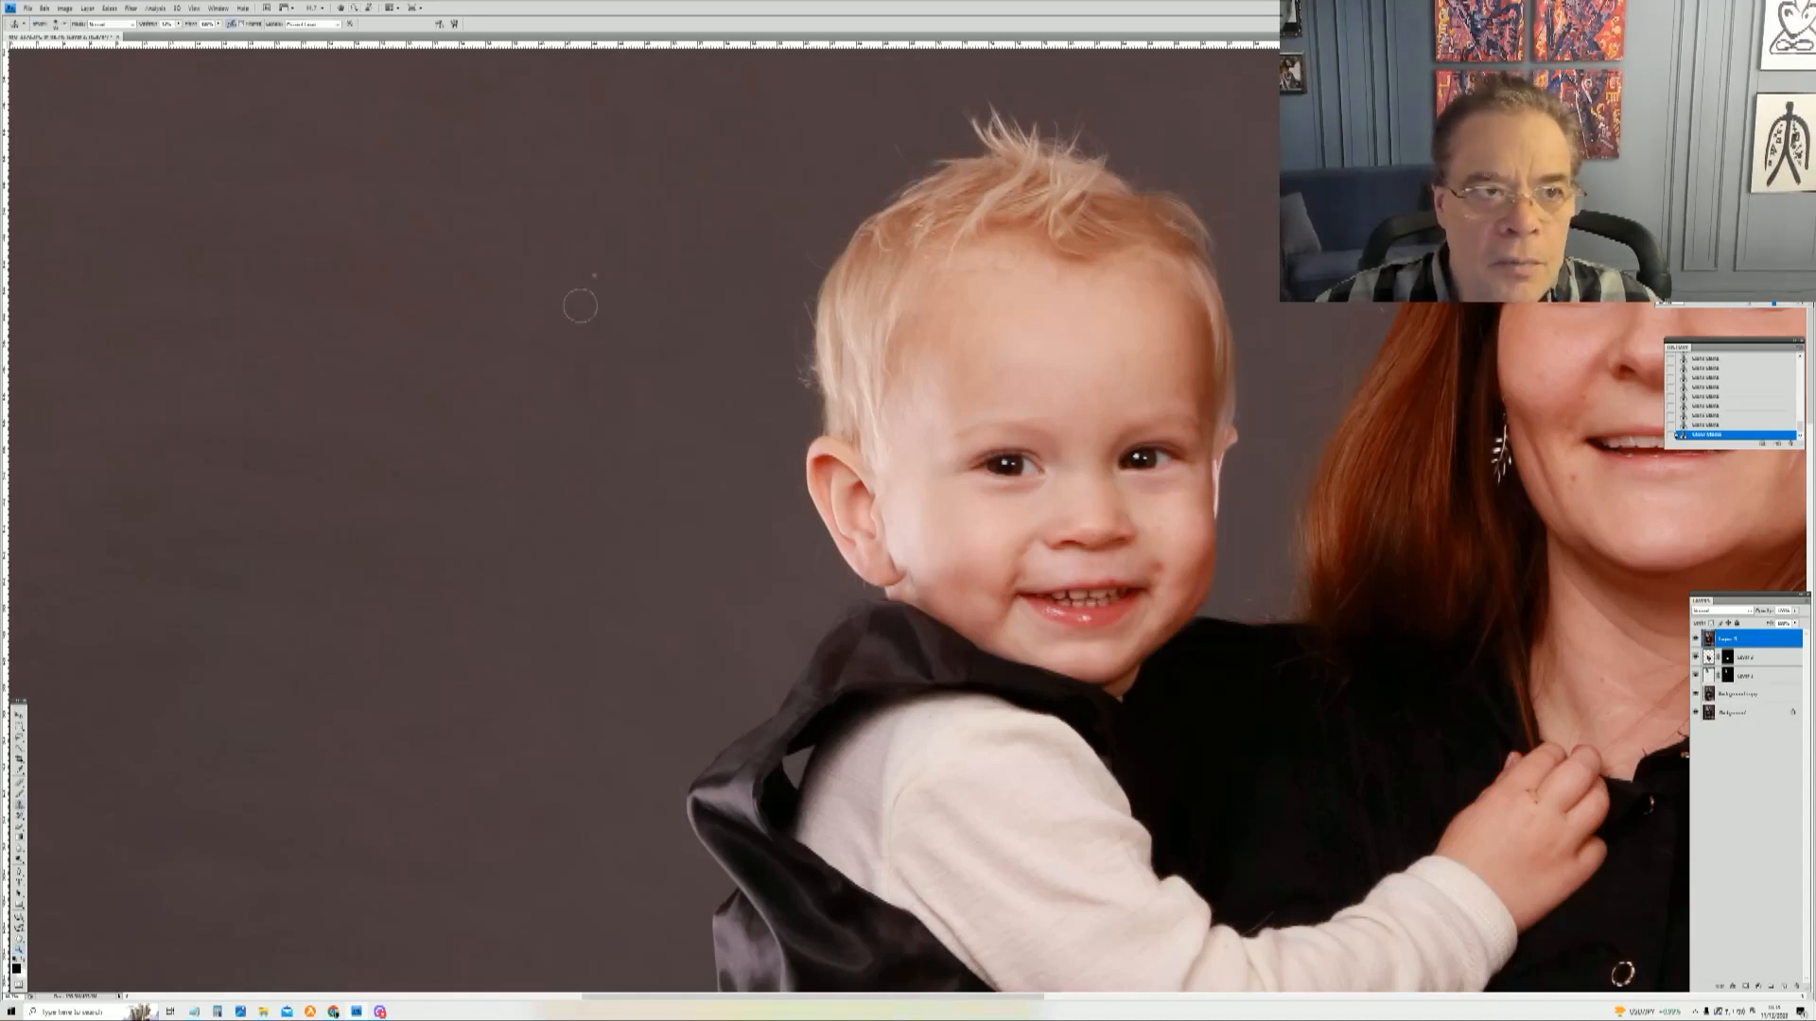
click(179, 25)
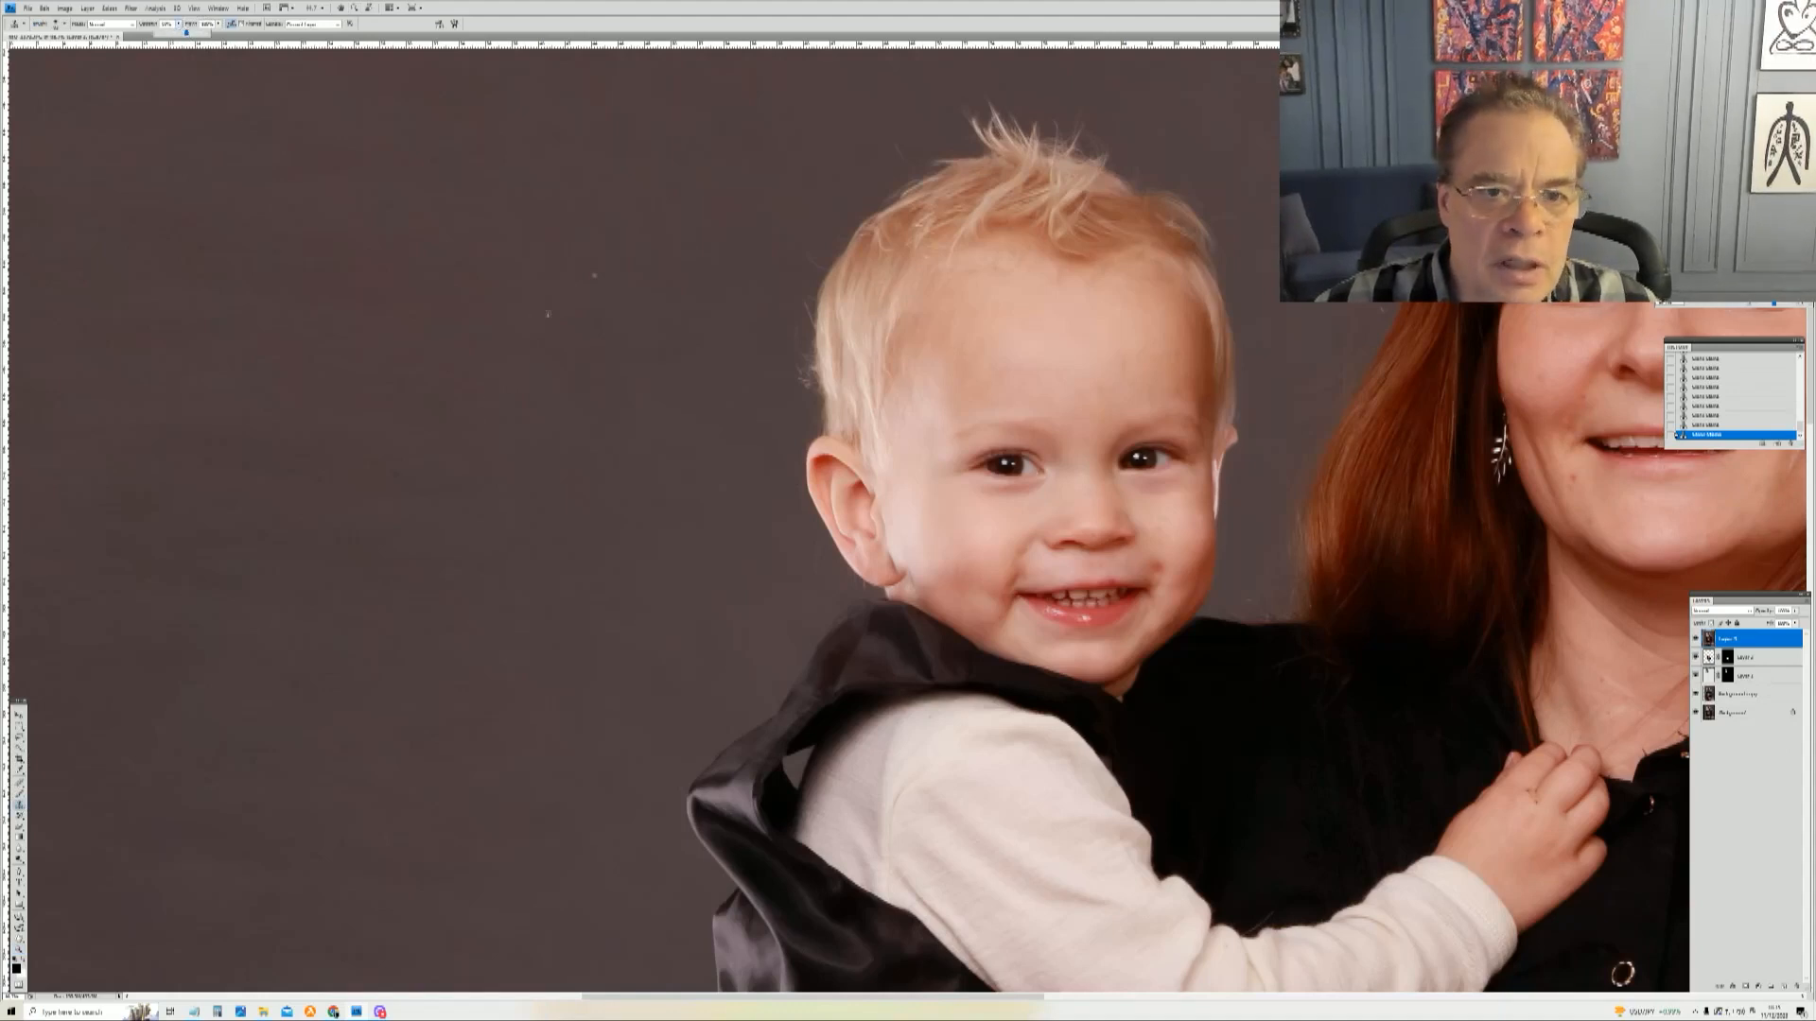
click(588, 312)
click(595, 276)
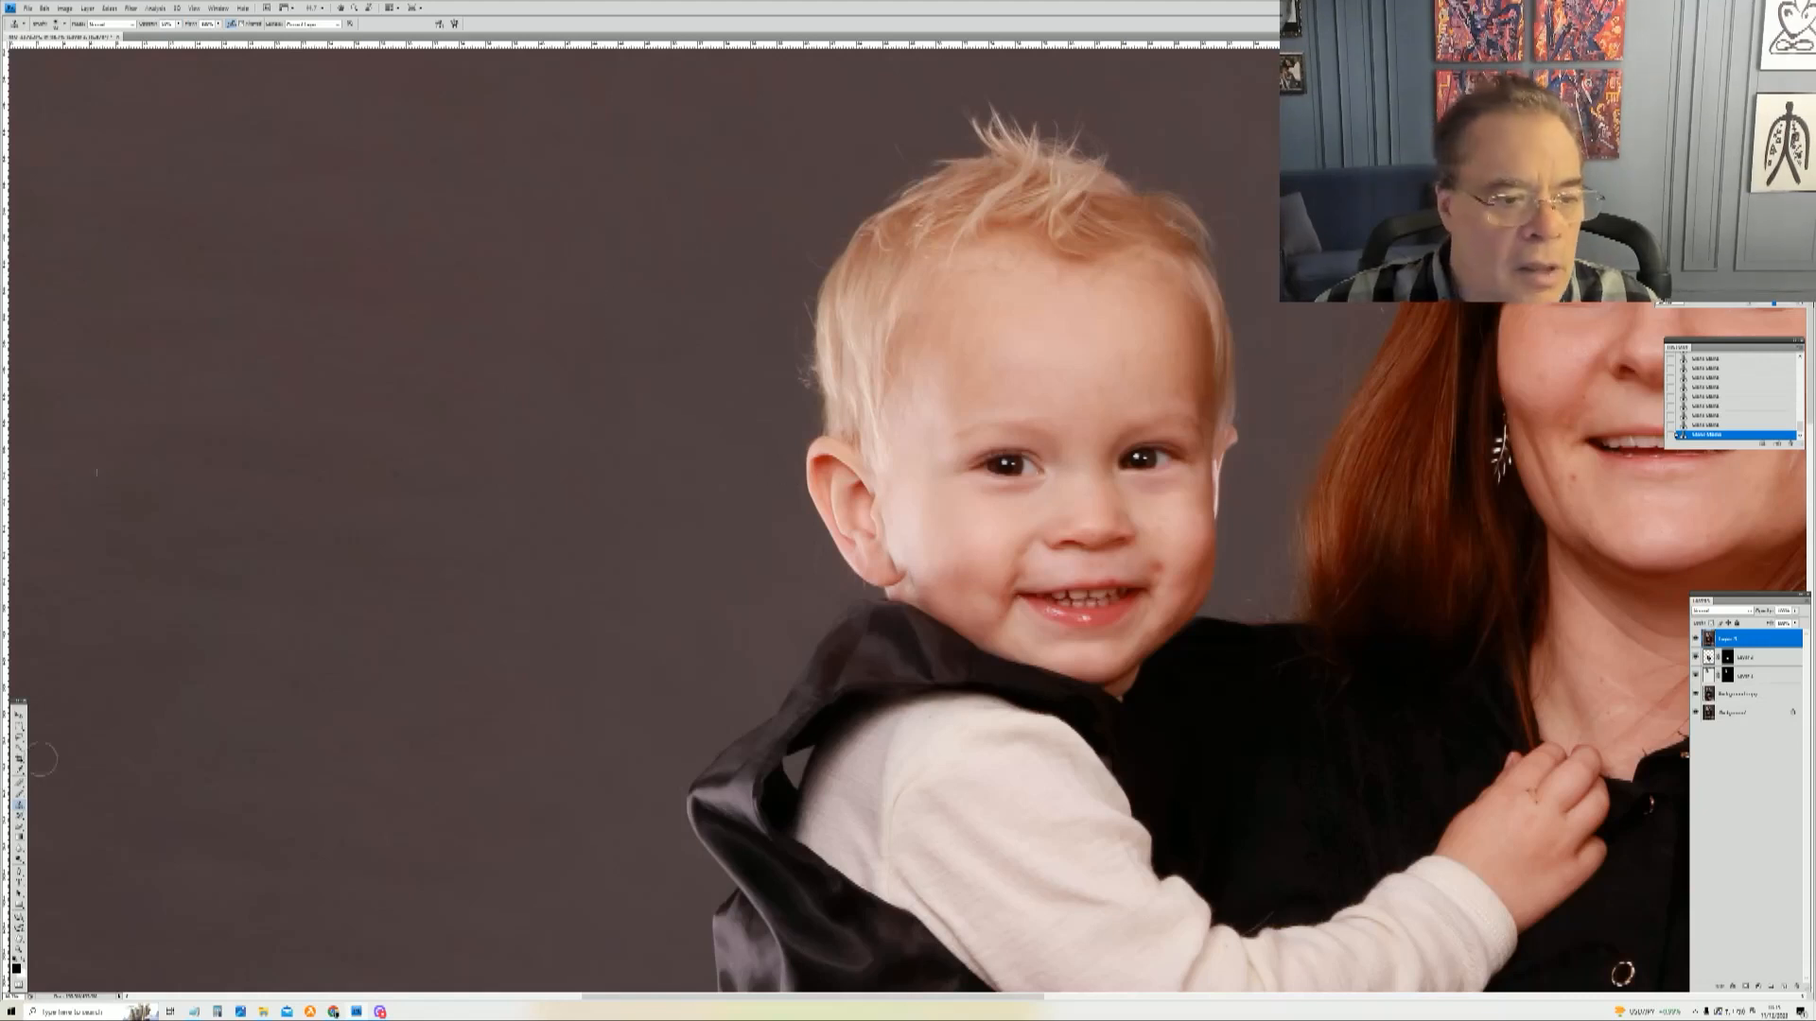
Step: Zoom in on the toddler's face, shrink the healing brush, and heal a spot on his cheek
key(z)
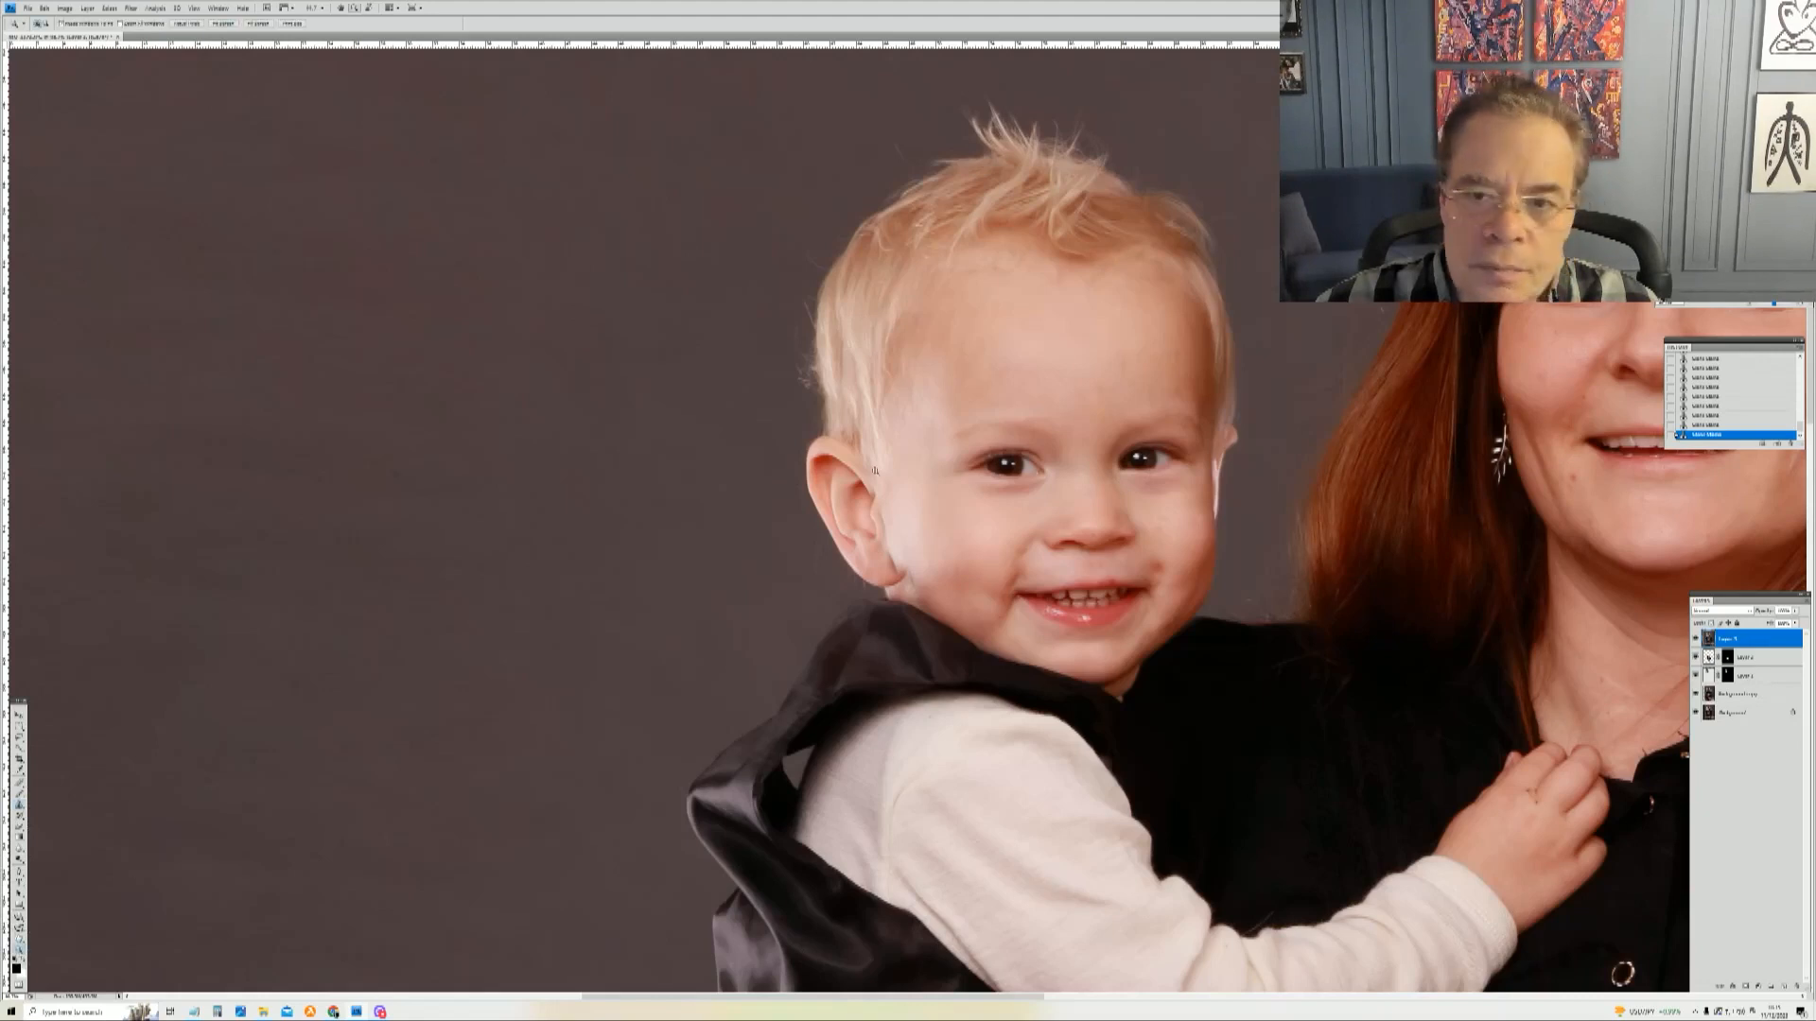
click(1308, 712)
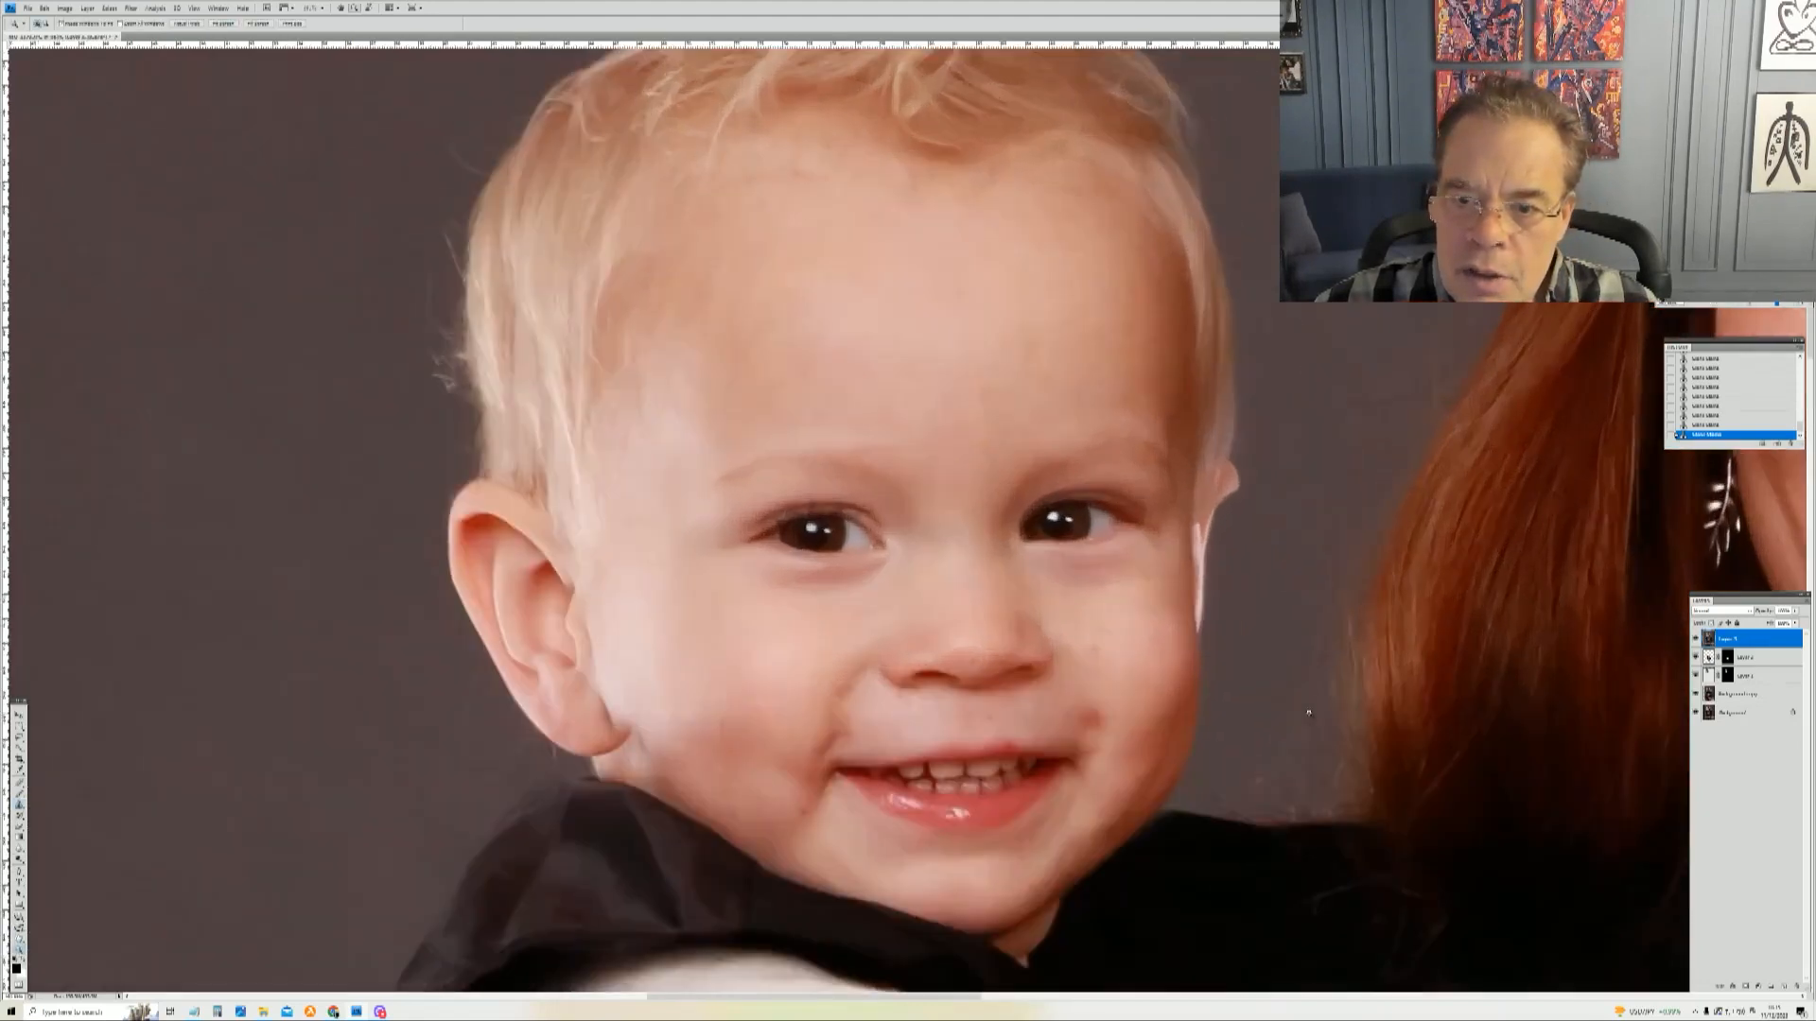
drag(528, 90, 1329, 953)
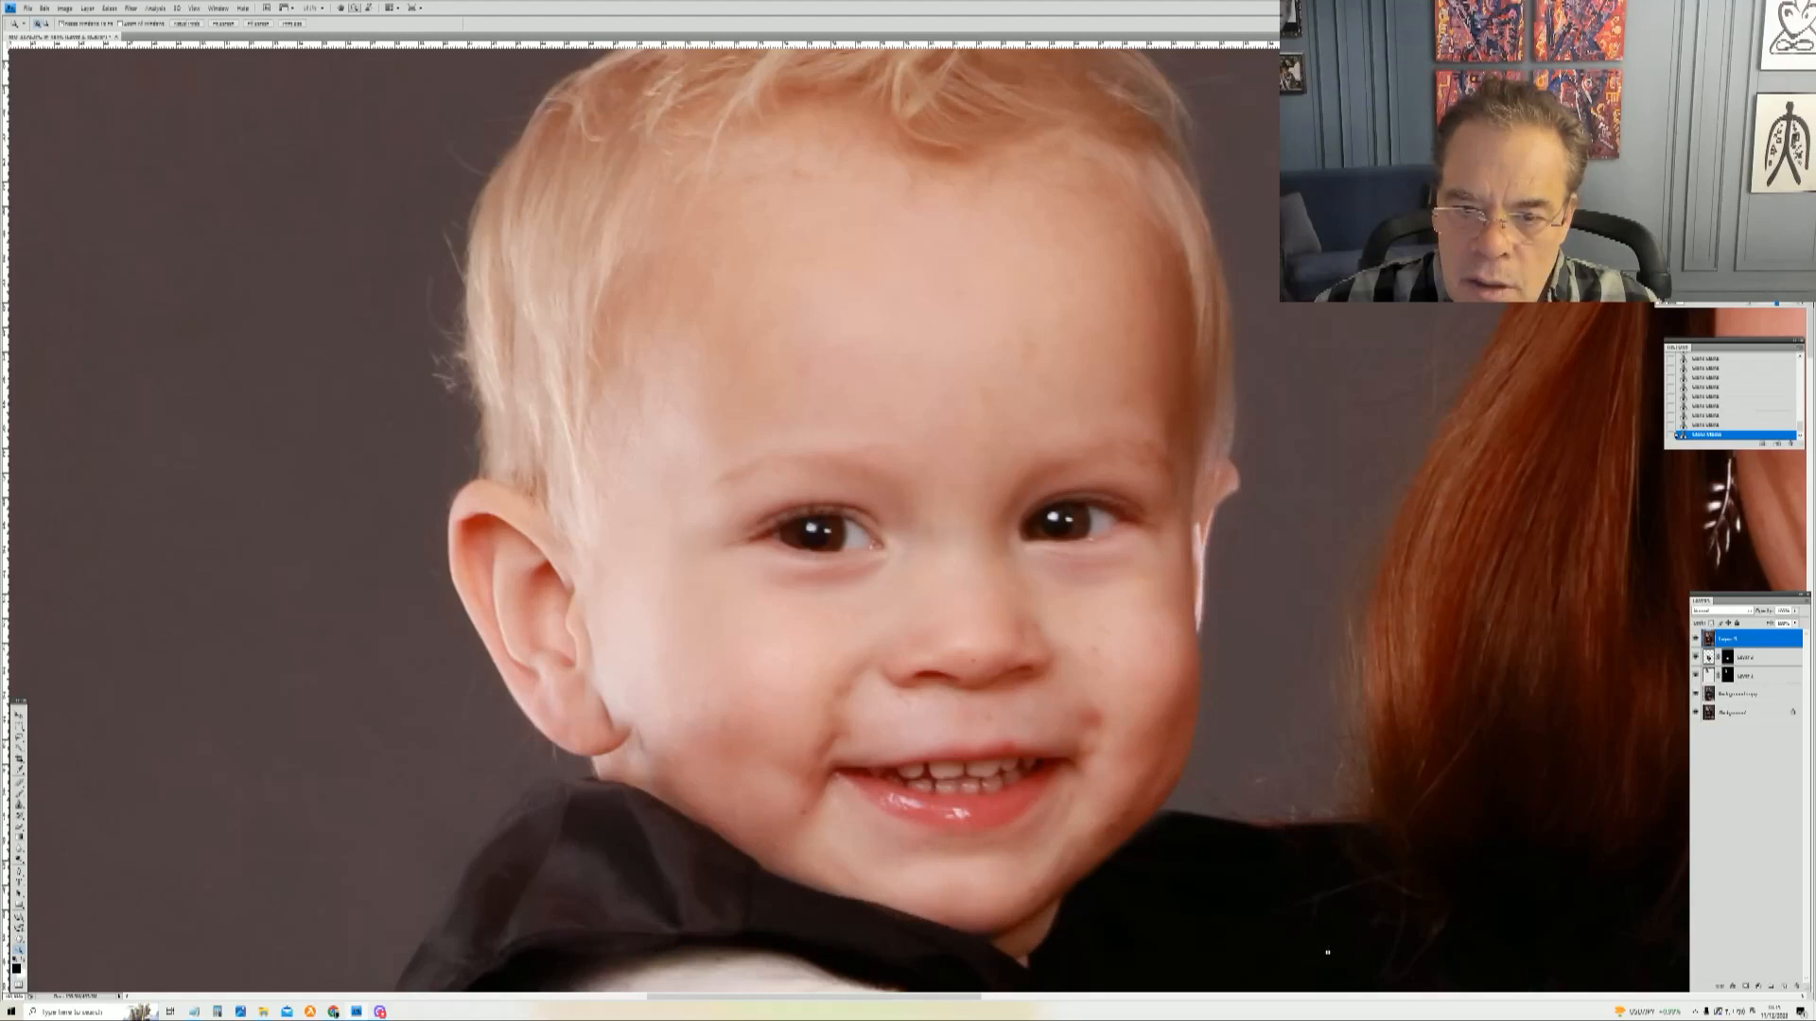
drag(521, 132, 1321, 906)
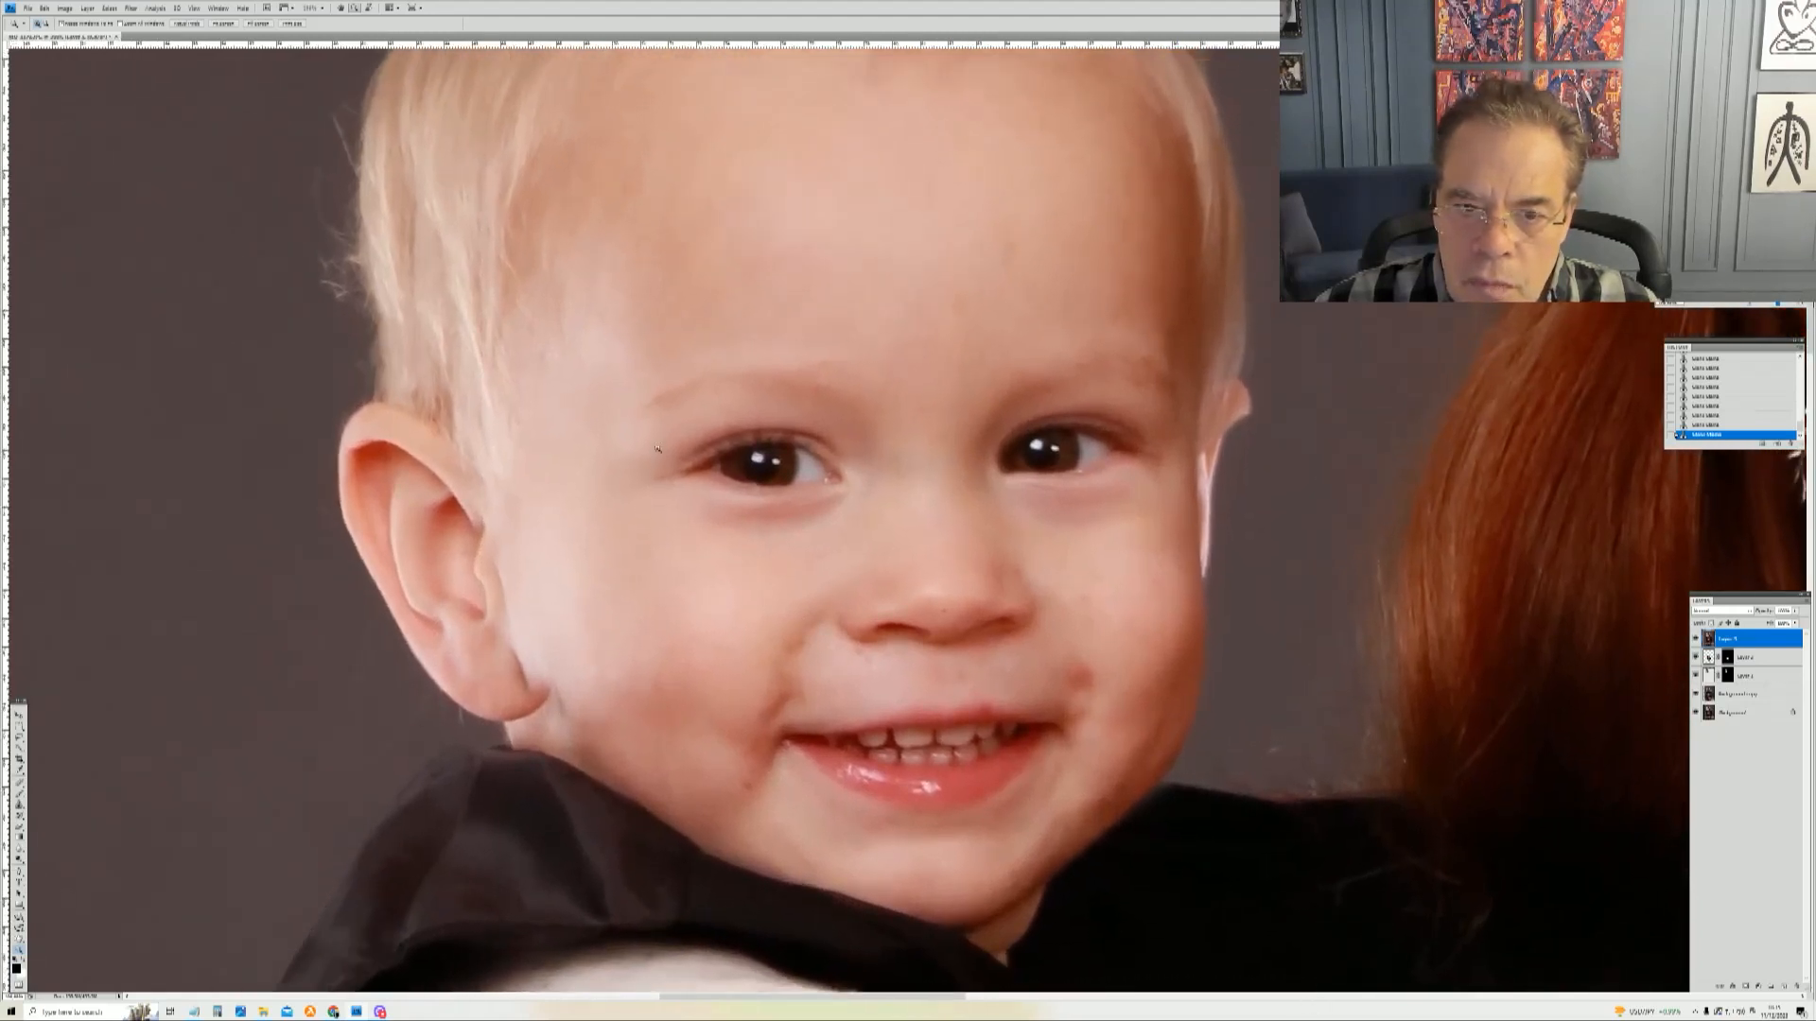
drag(894, 708, 1266, 984)
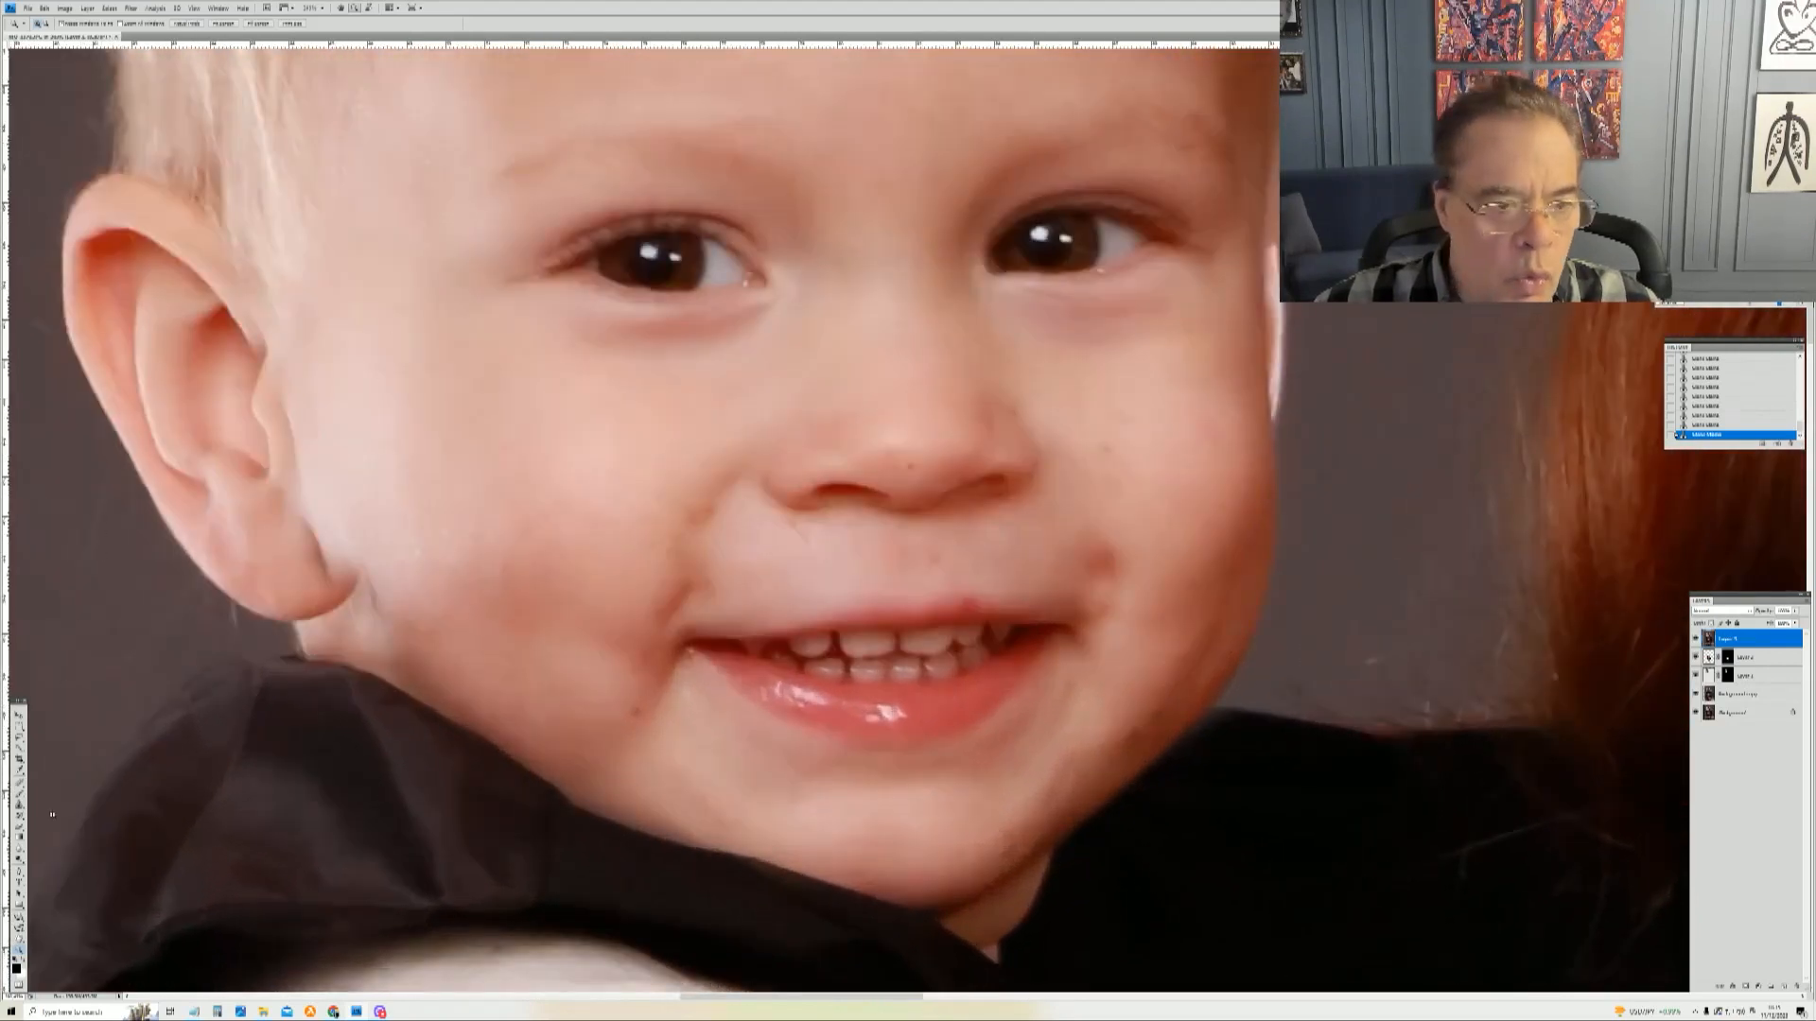
click(19, 806)
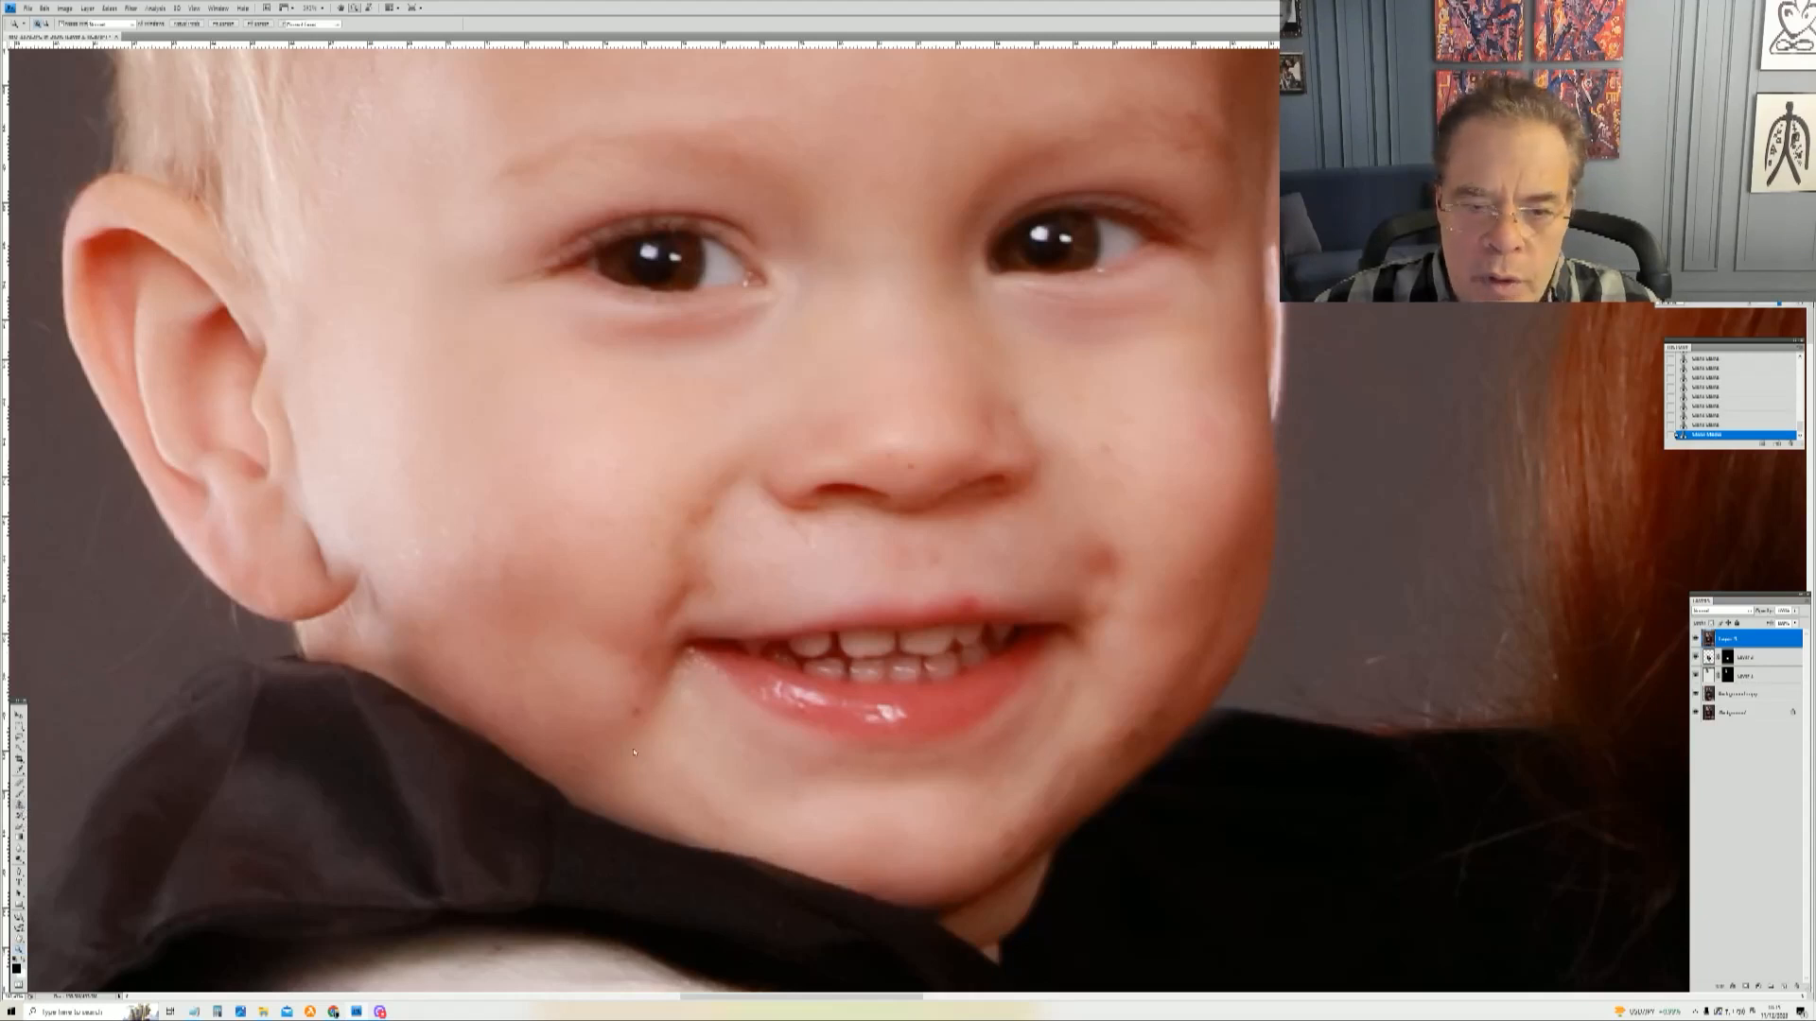
right_click(673, 726)
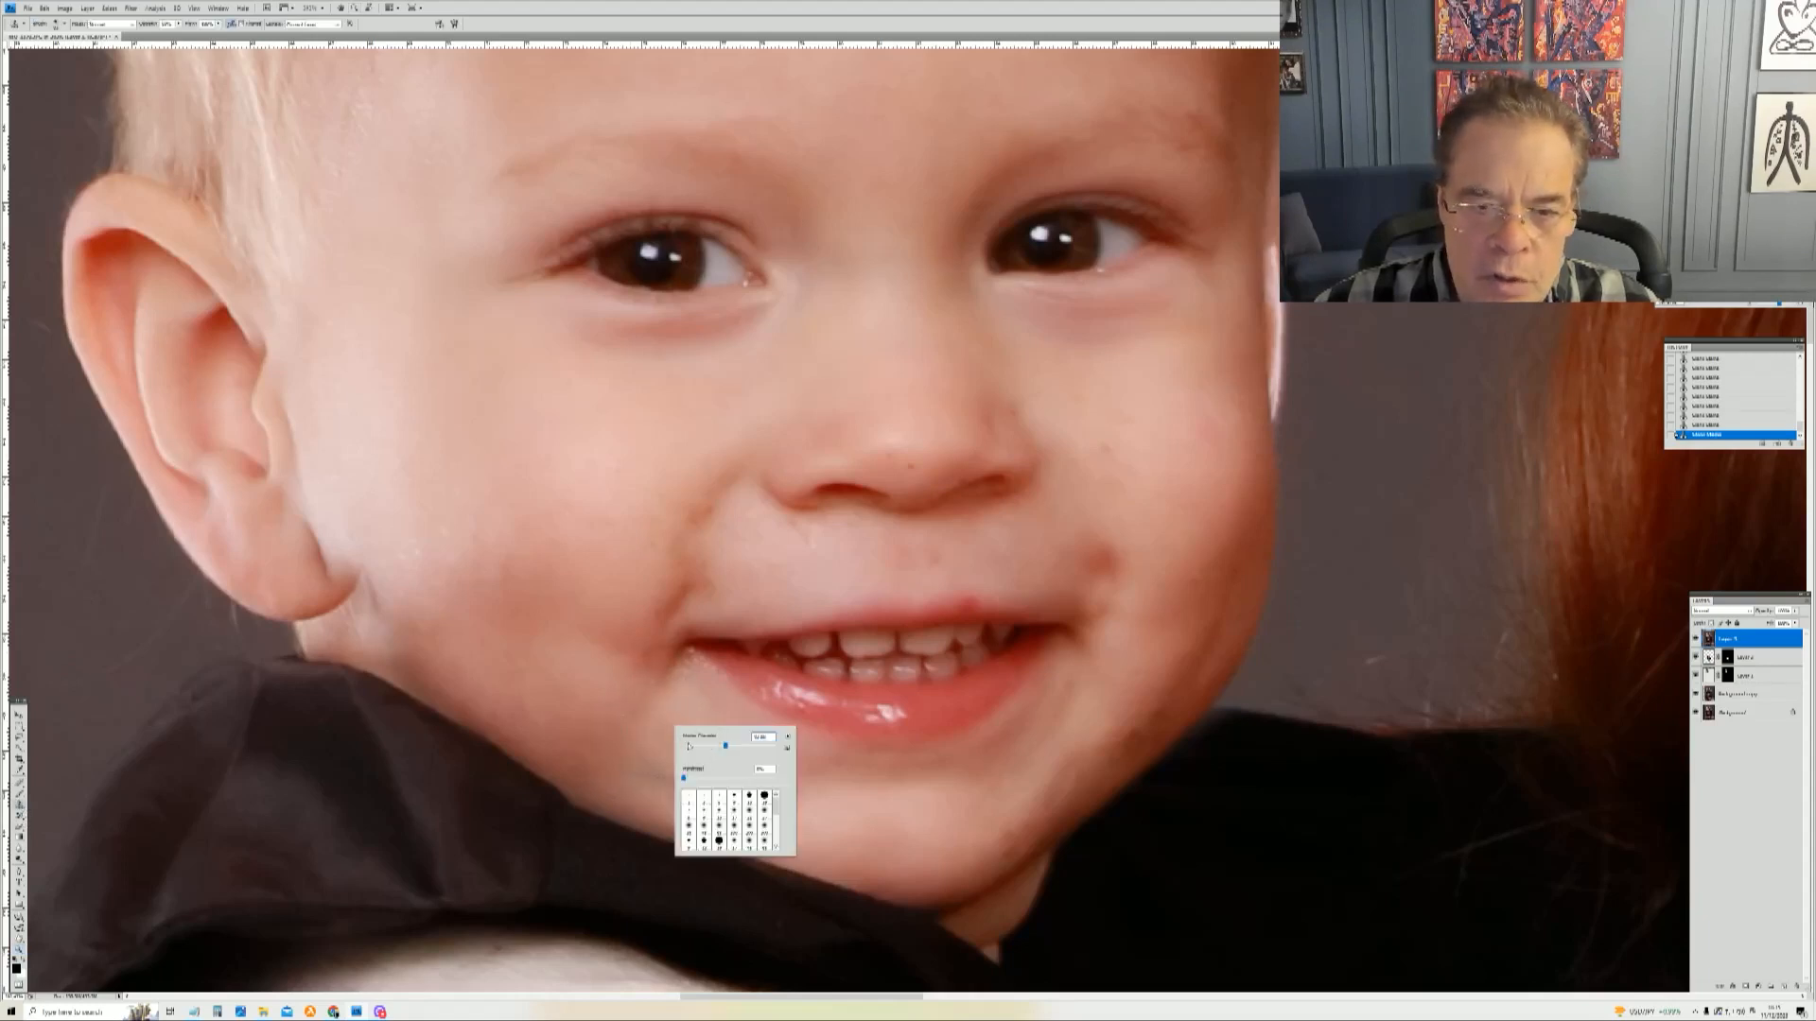
alt+click(626, 747)
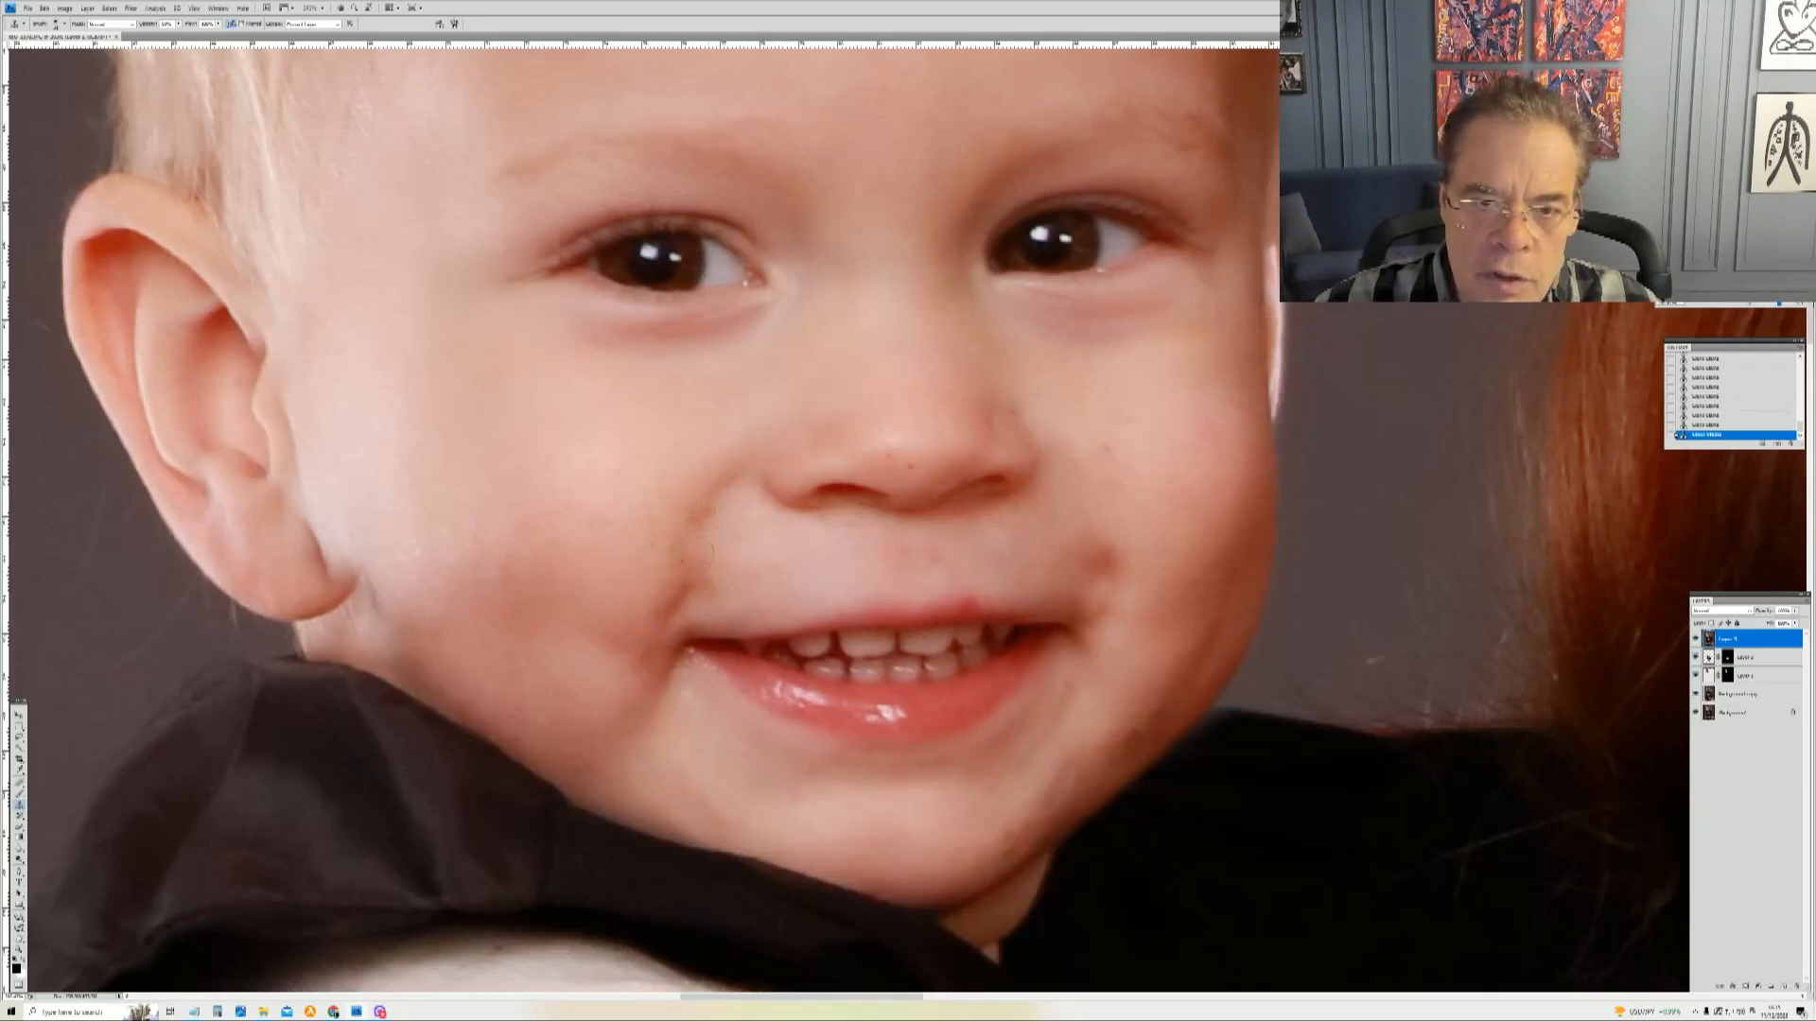
alt+click(706, 510)
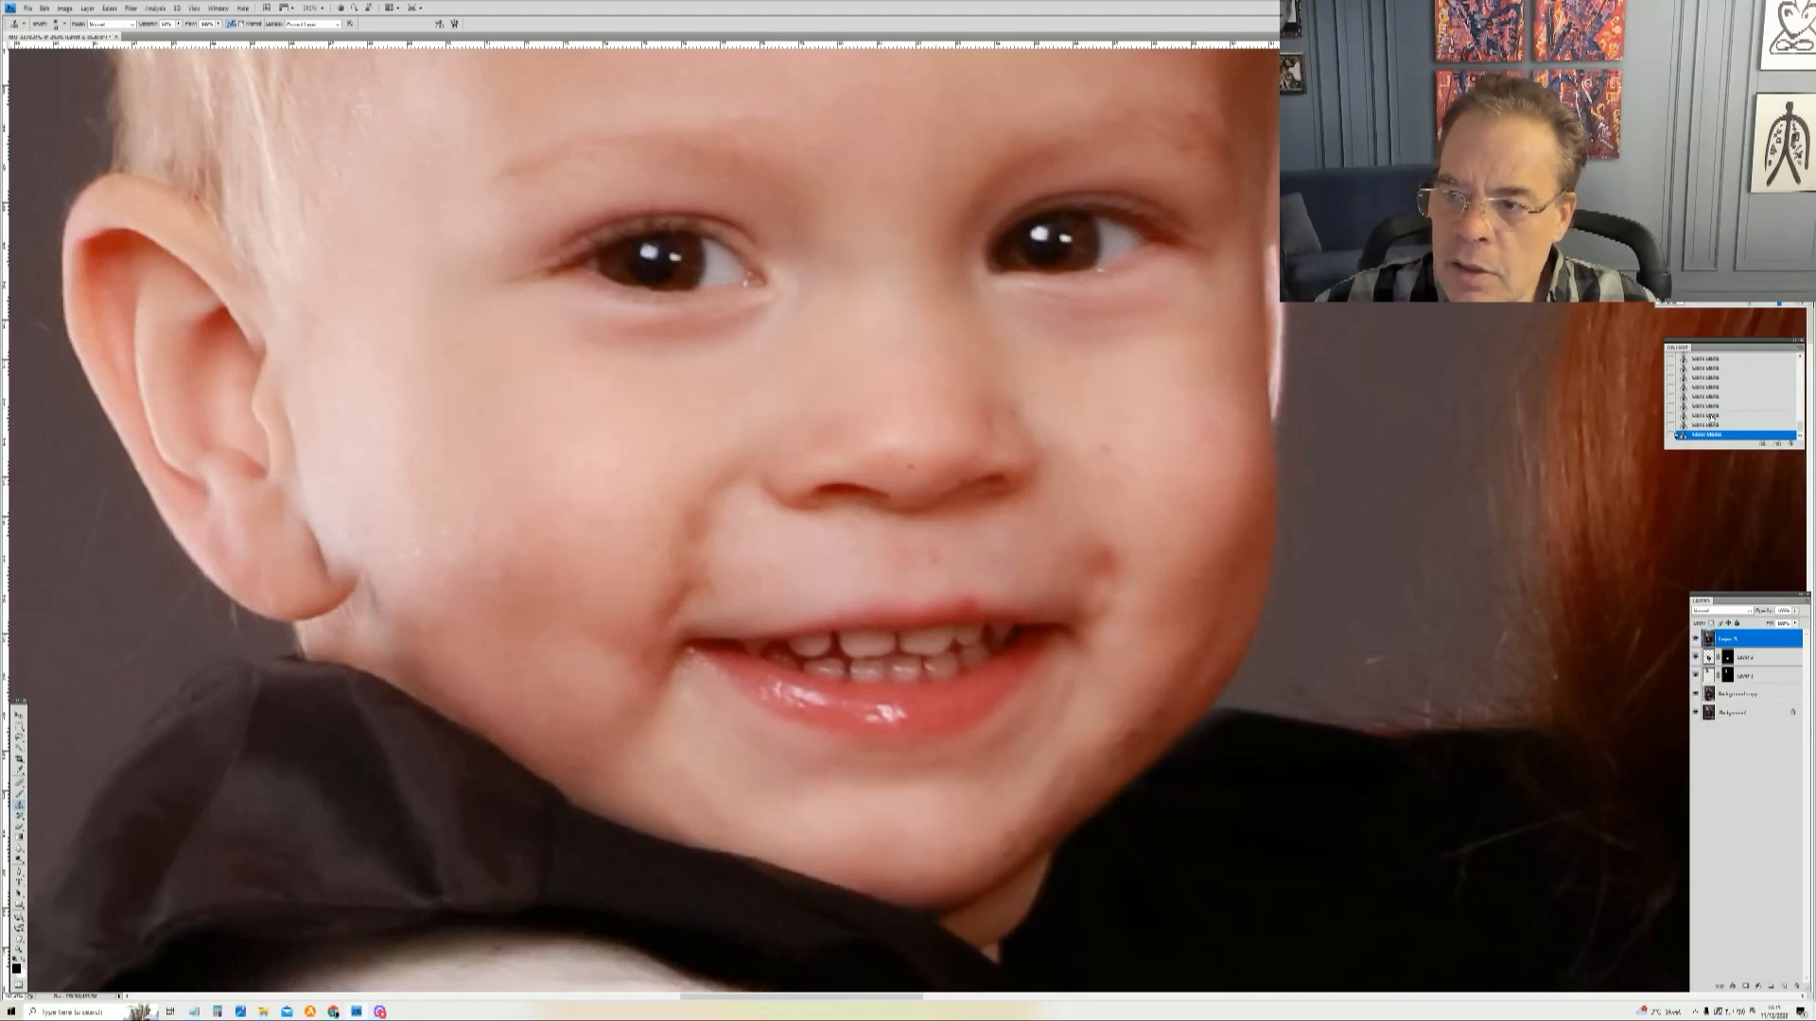
Step: Step back in the history and re-heal the spots on the toddler's cheek beside the nose
click(1710, 415)
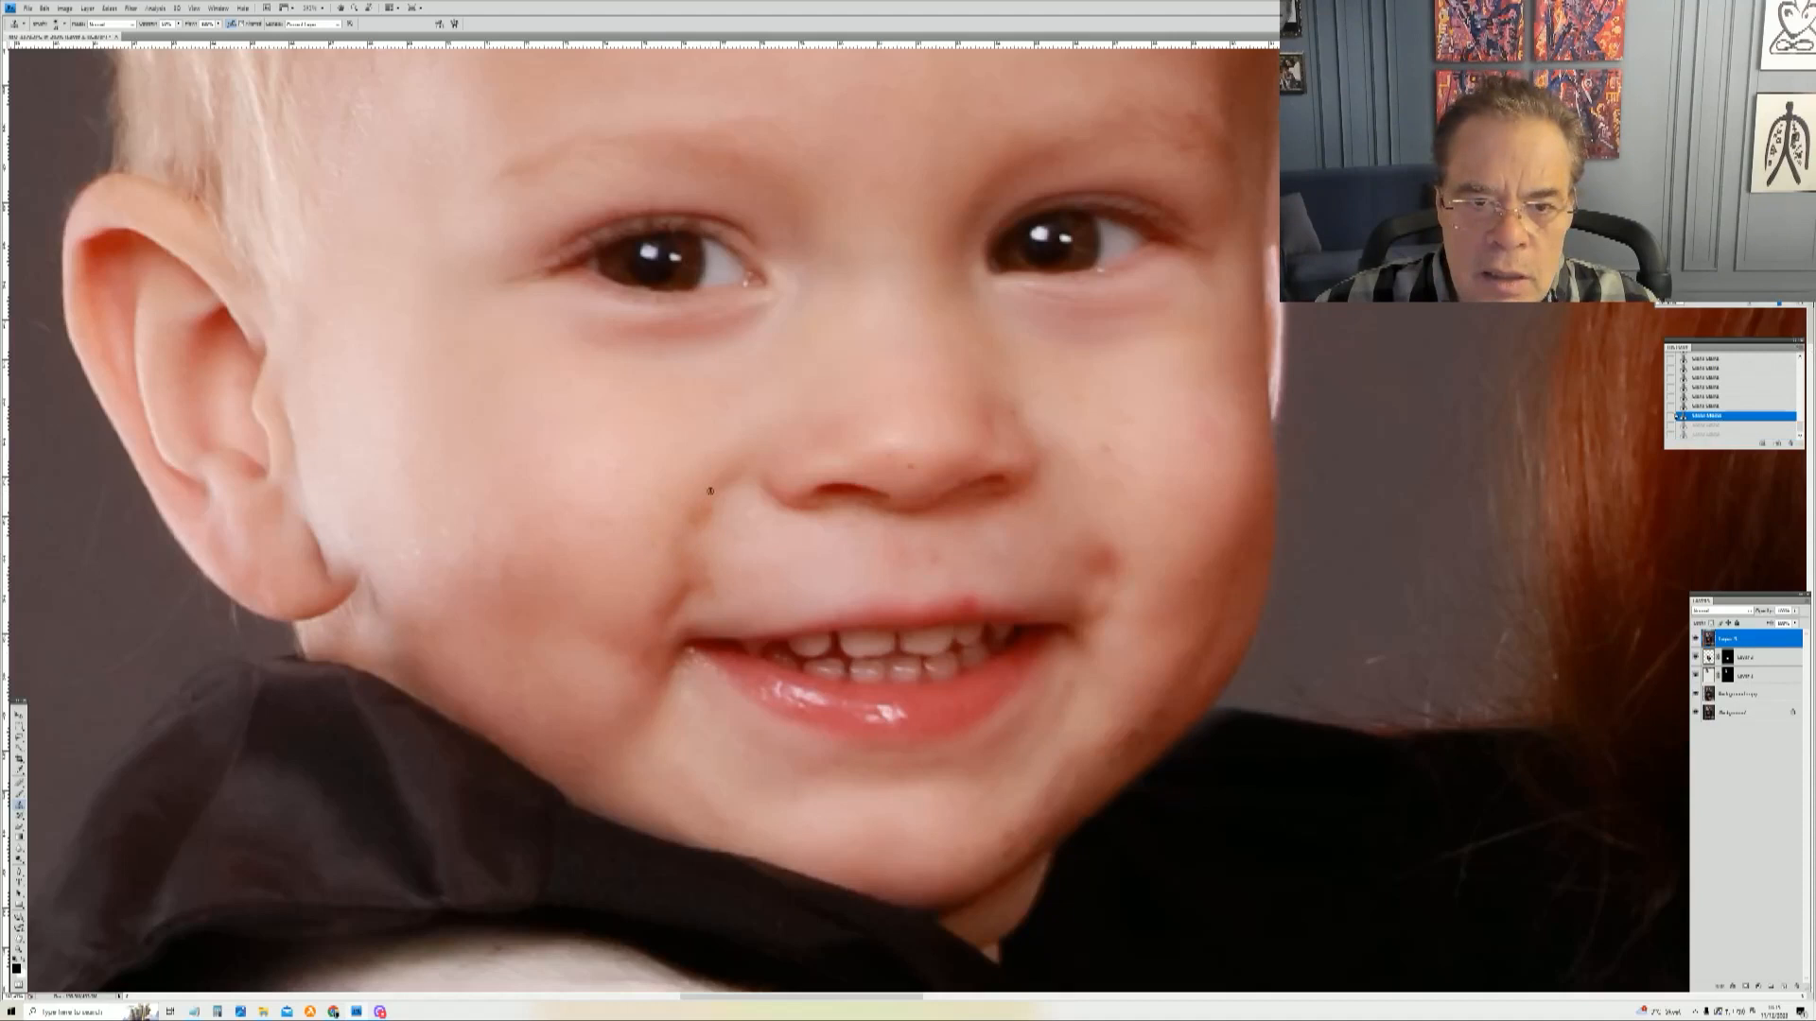
alt+click(701, 492)
click(701, 508)
click(733, 523)
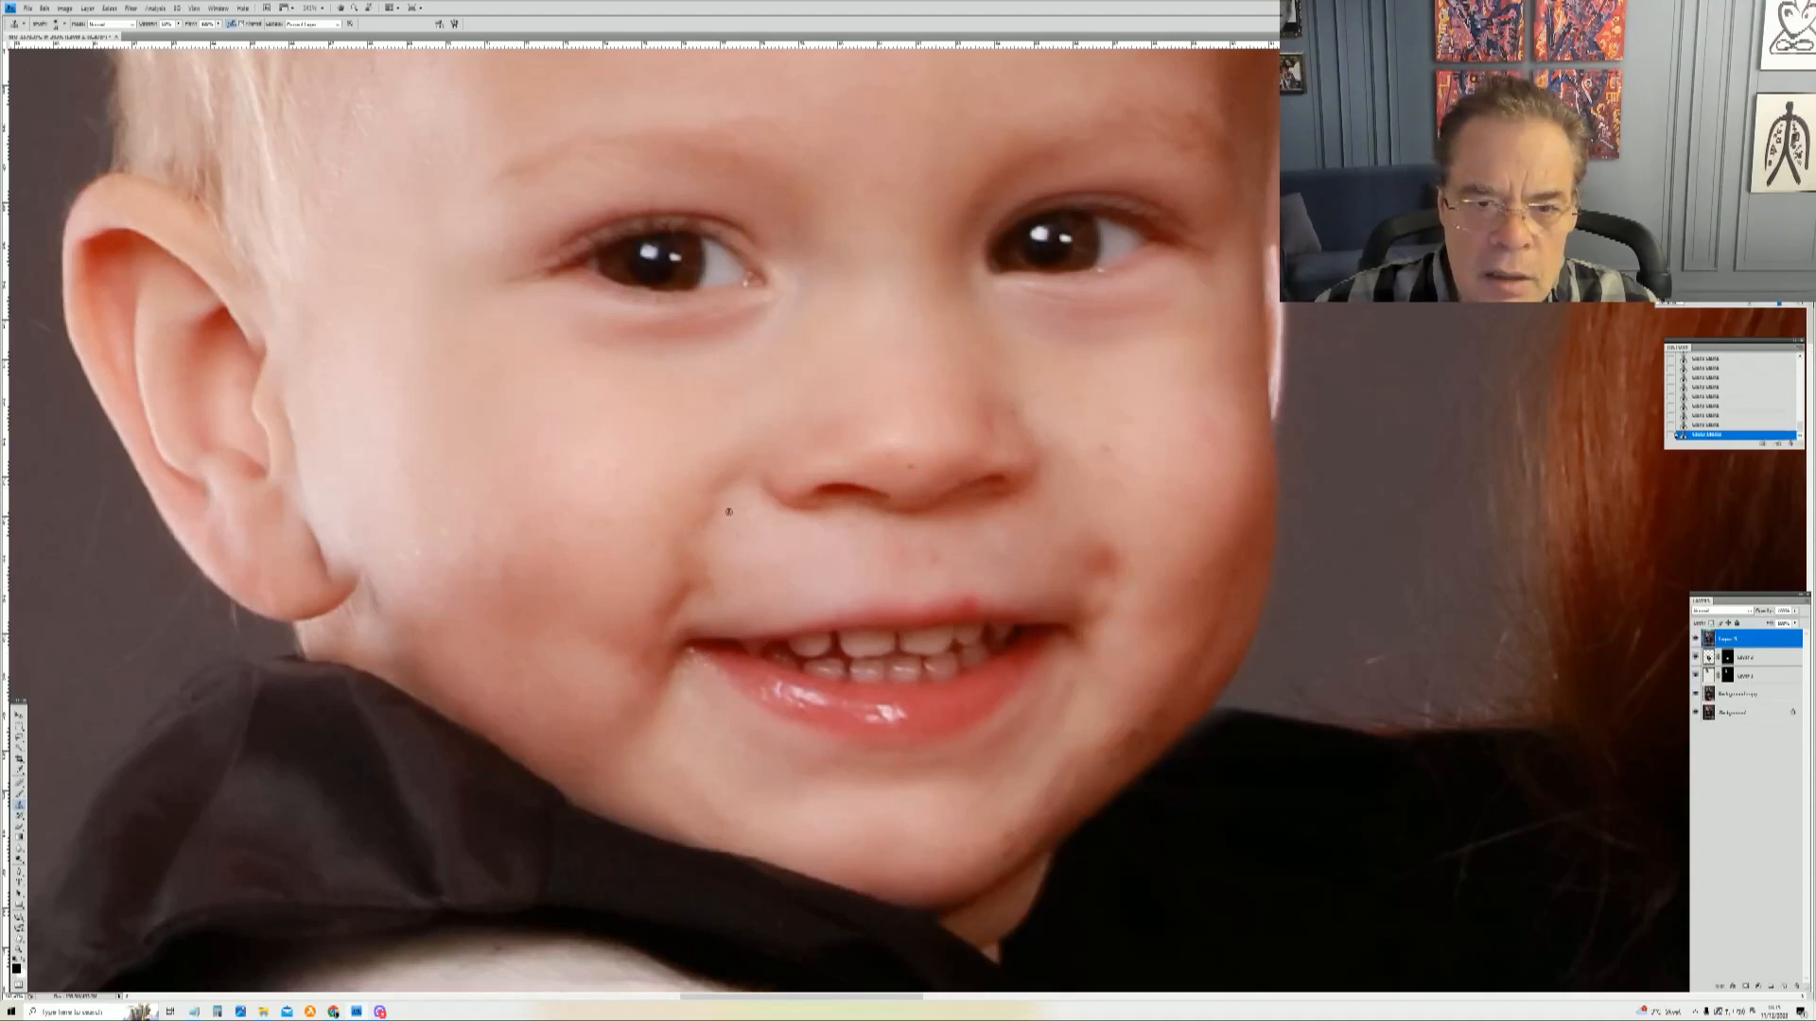
click(707, 520)
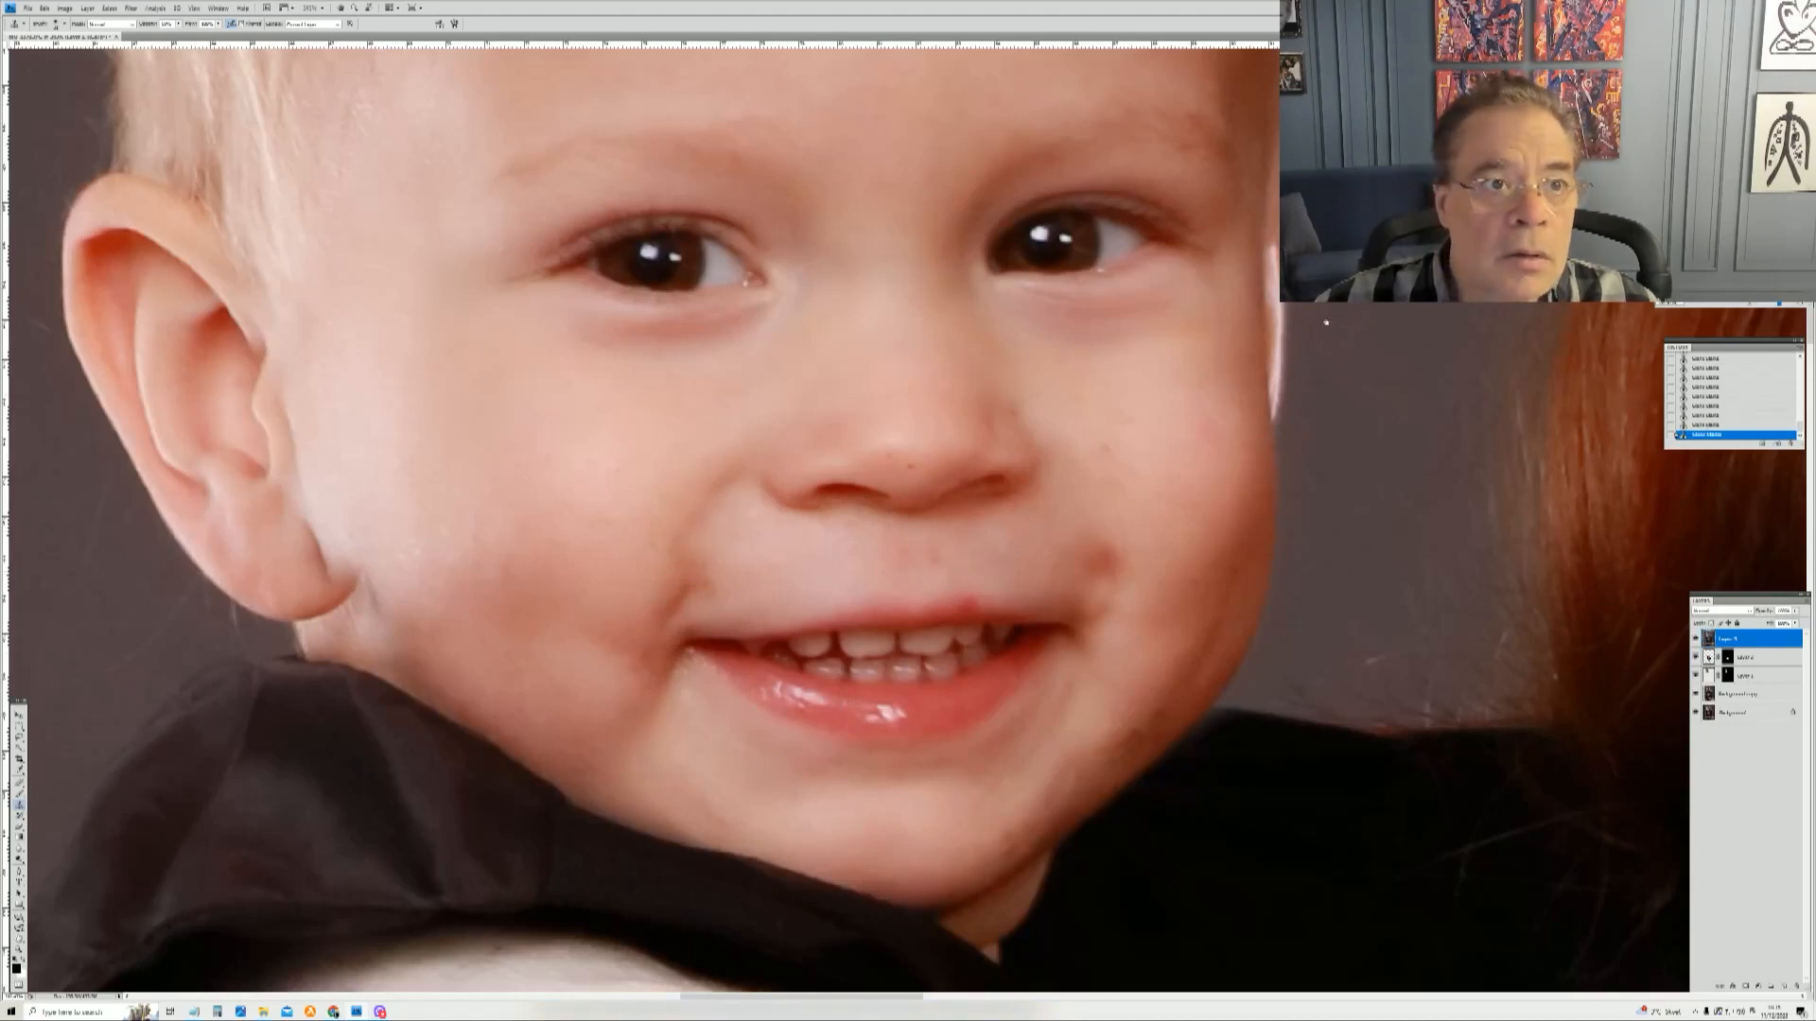
Step: Step back in the history, adjust the brush option, and heal the spots just below the toddler's nose
click(1707, 424)
click(177, 24)
drag(178, 32, 172, 32)
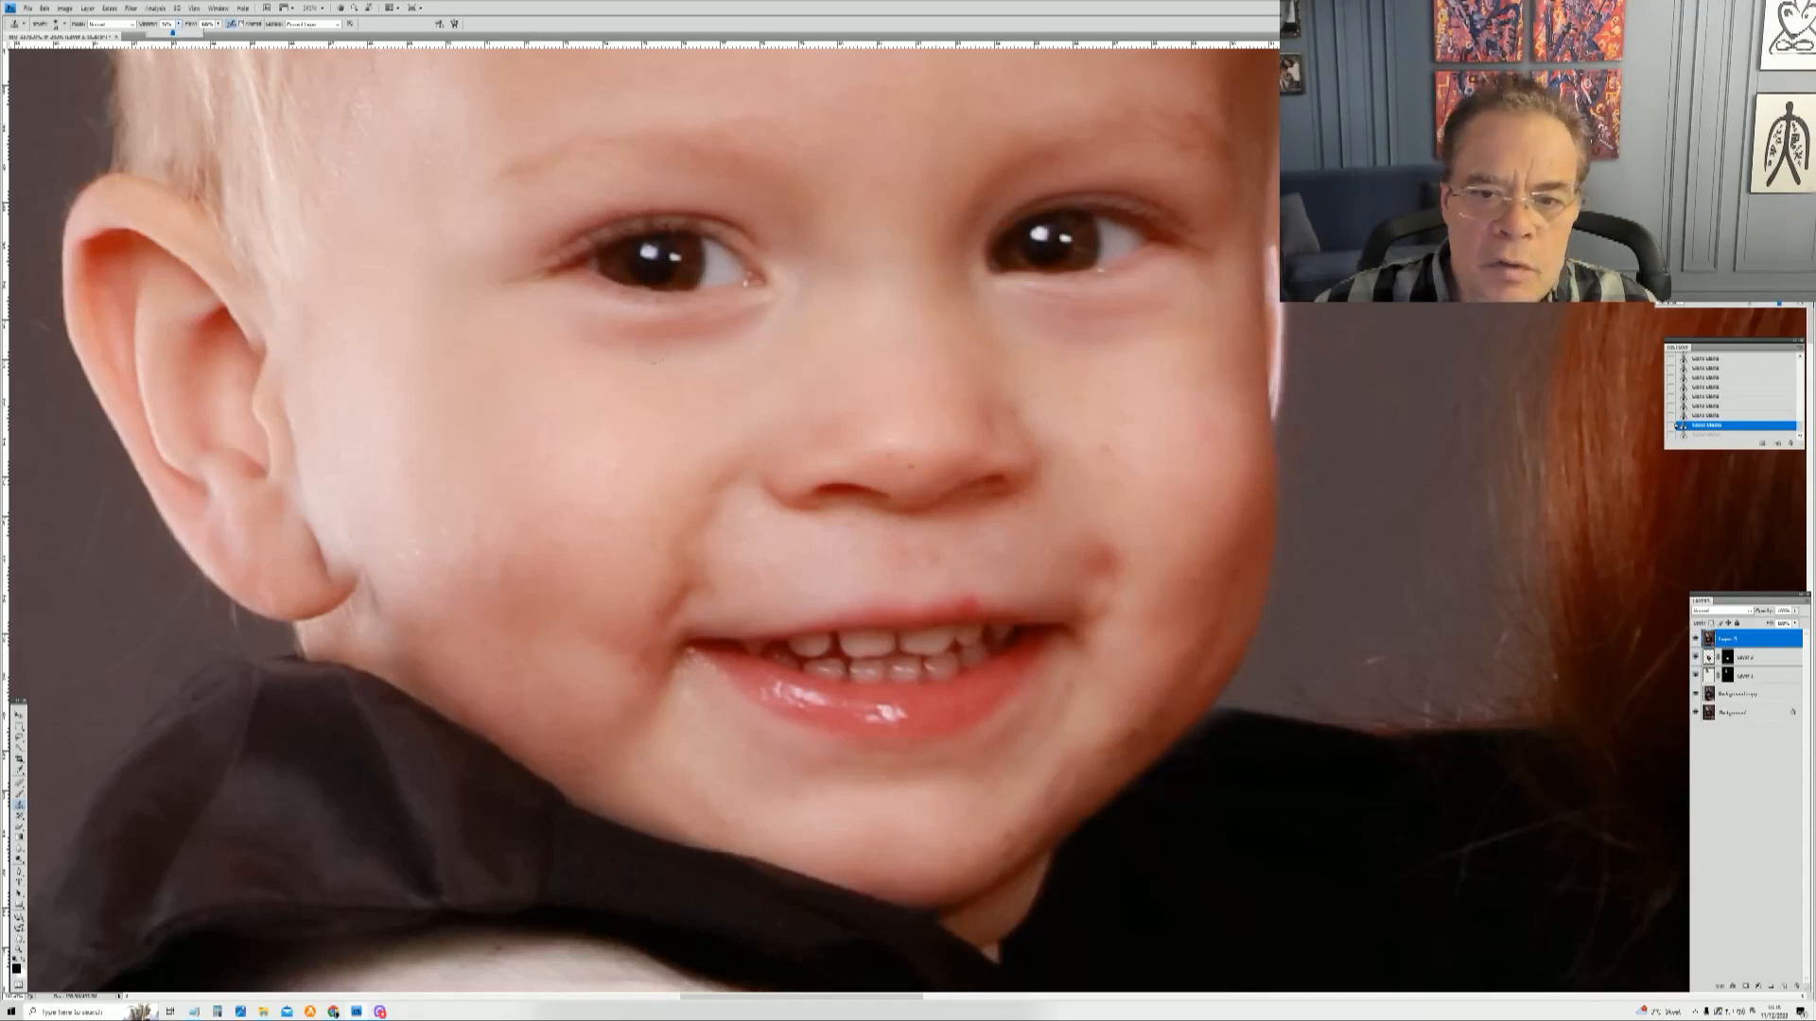
alt+click(819, 527)
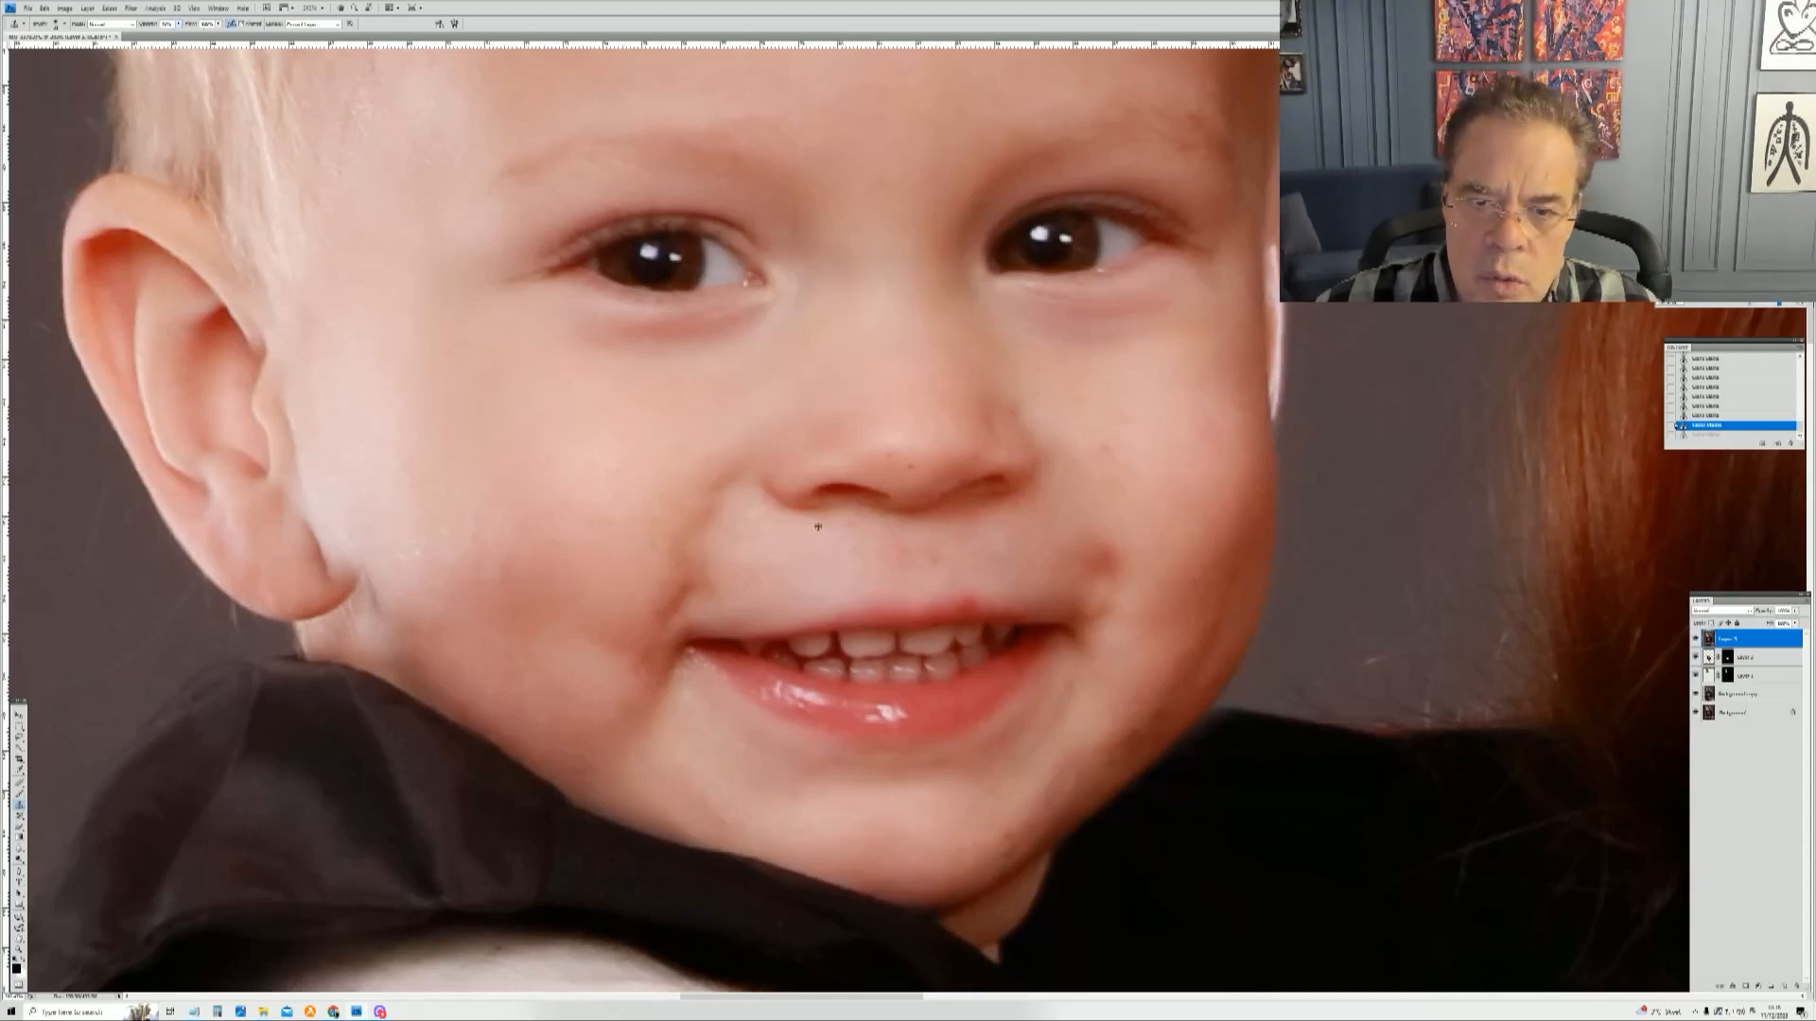
drag(936, 525, 939, 535)
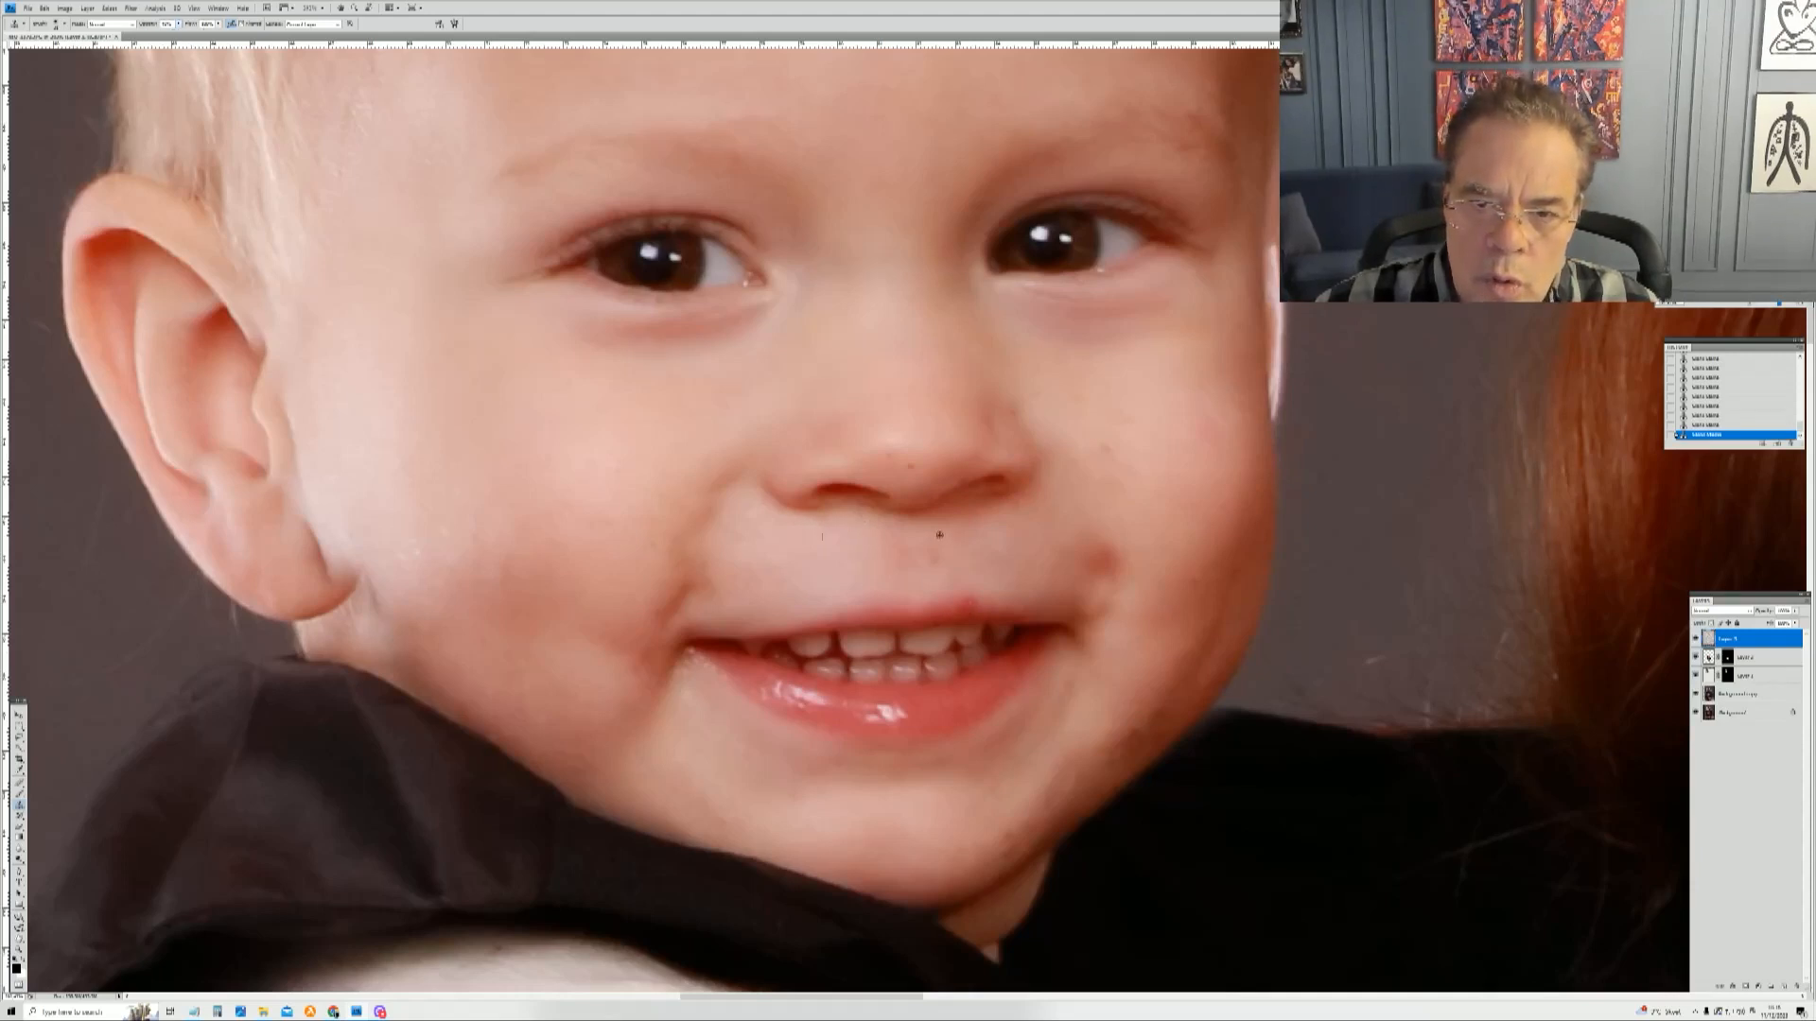
Step: Adjust the healing brush, step back in the history, and redo the last three heal strokes
right_click(1013, 597)
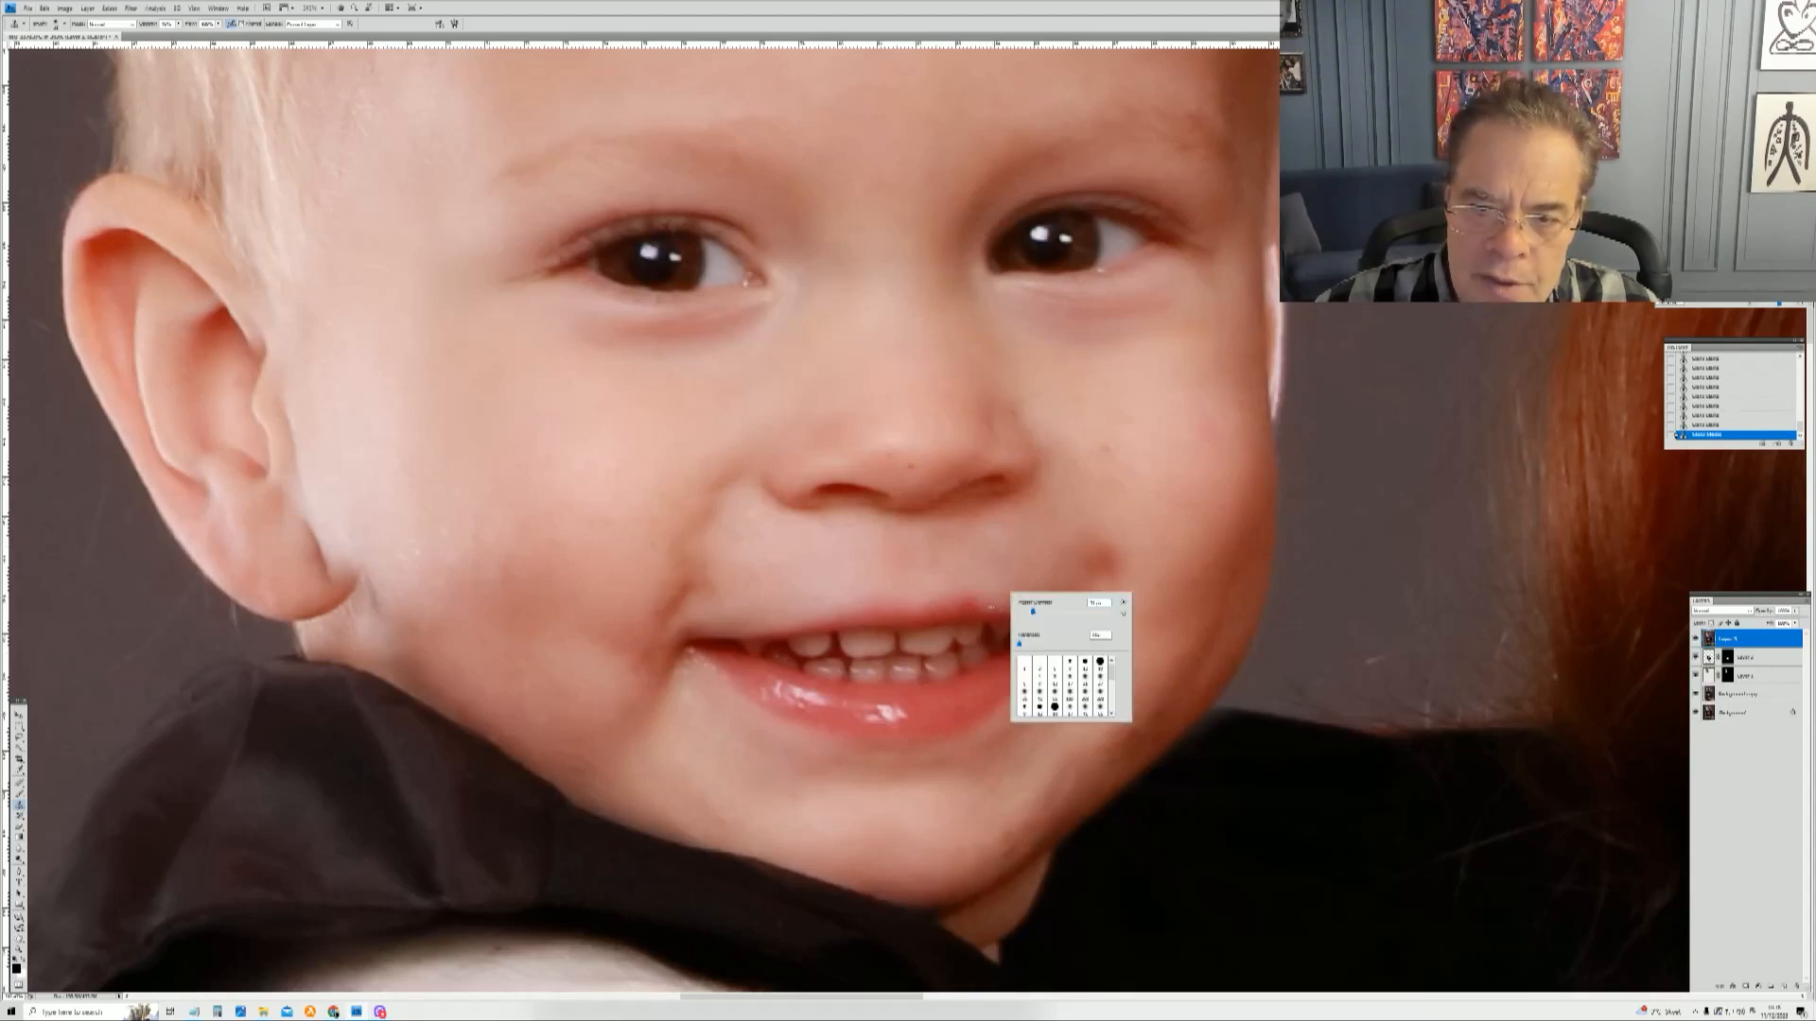
click(988, 608)
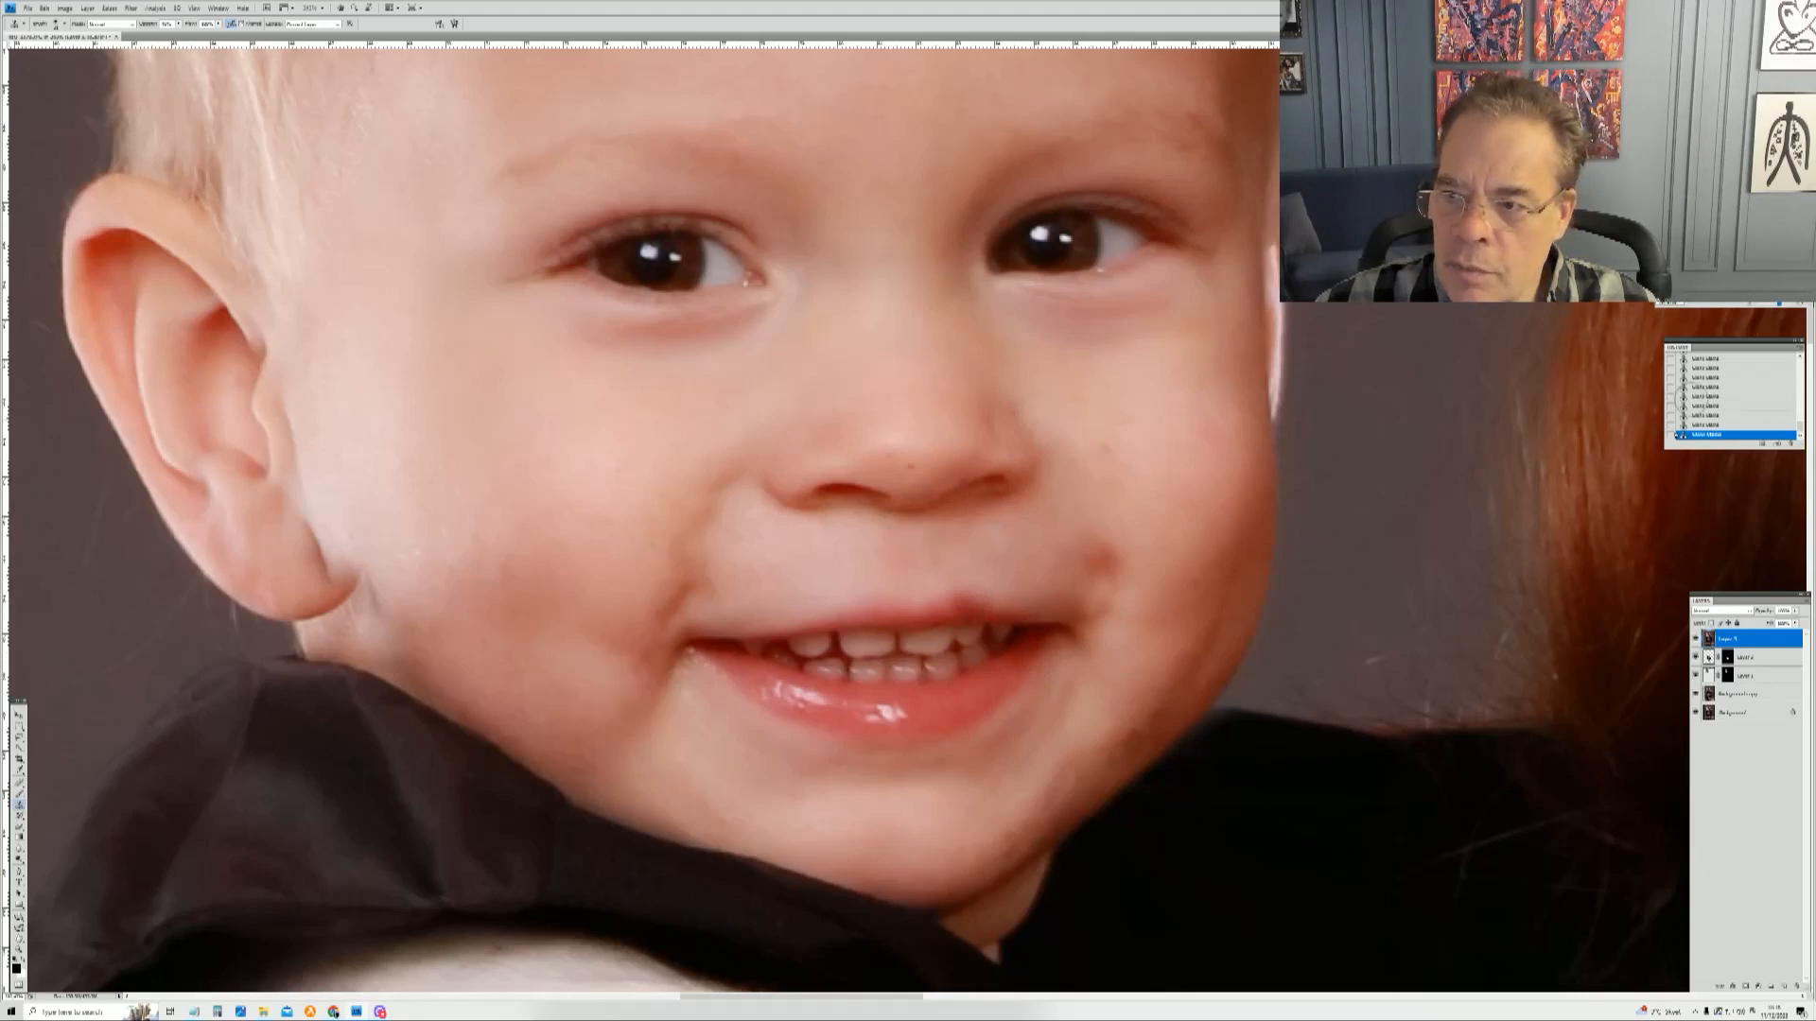
click(1701, 388)
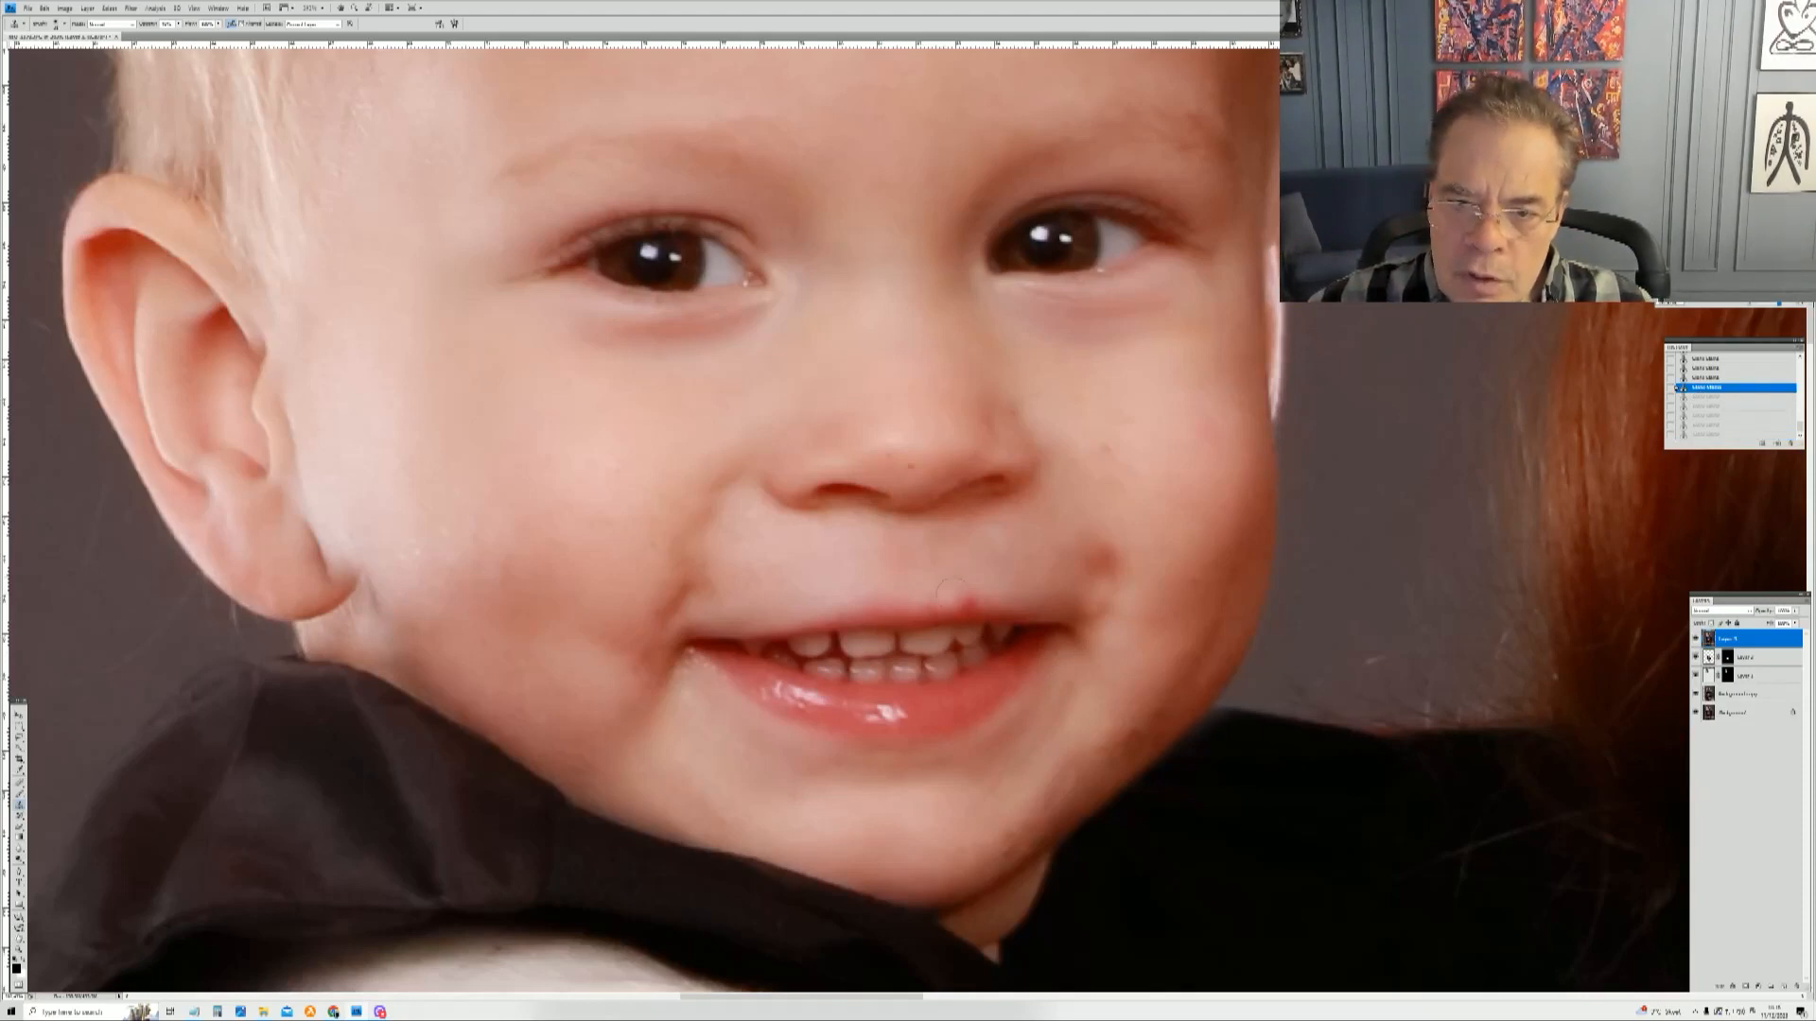
key(ctrl+shift+z)
key(ctrl+shift+z)
key(ctrl+shift+z)
key(ctrl+shift+z)
key(ctrl+shift+z)
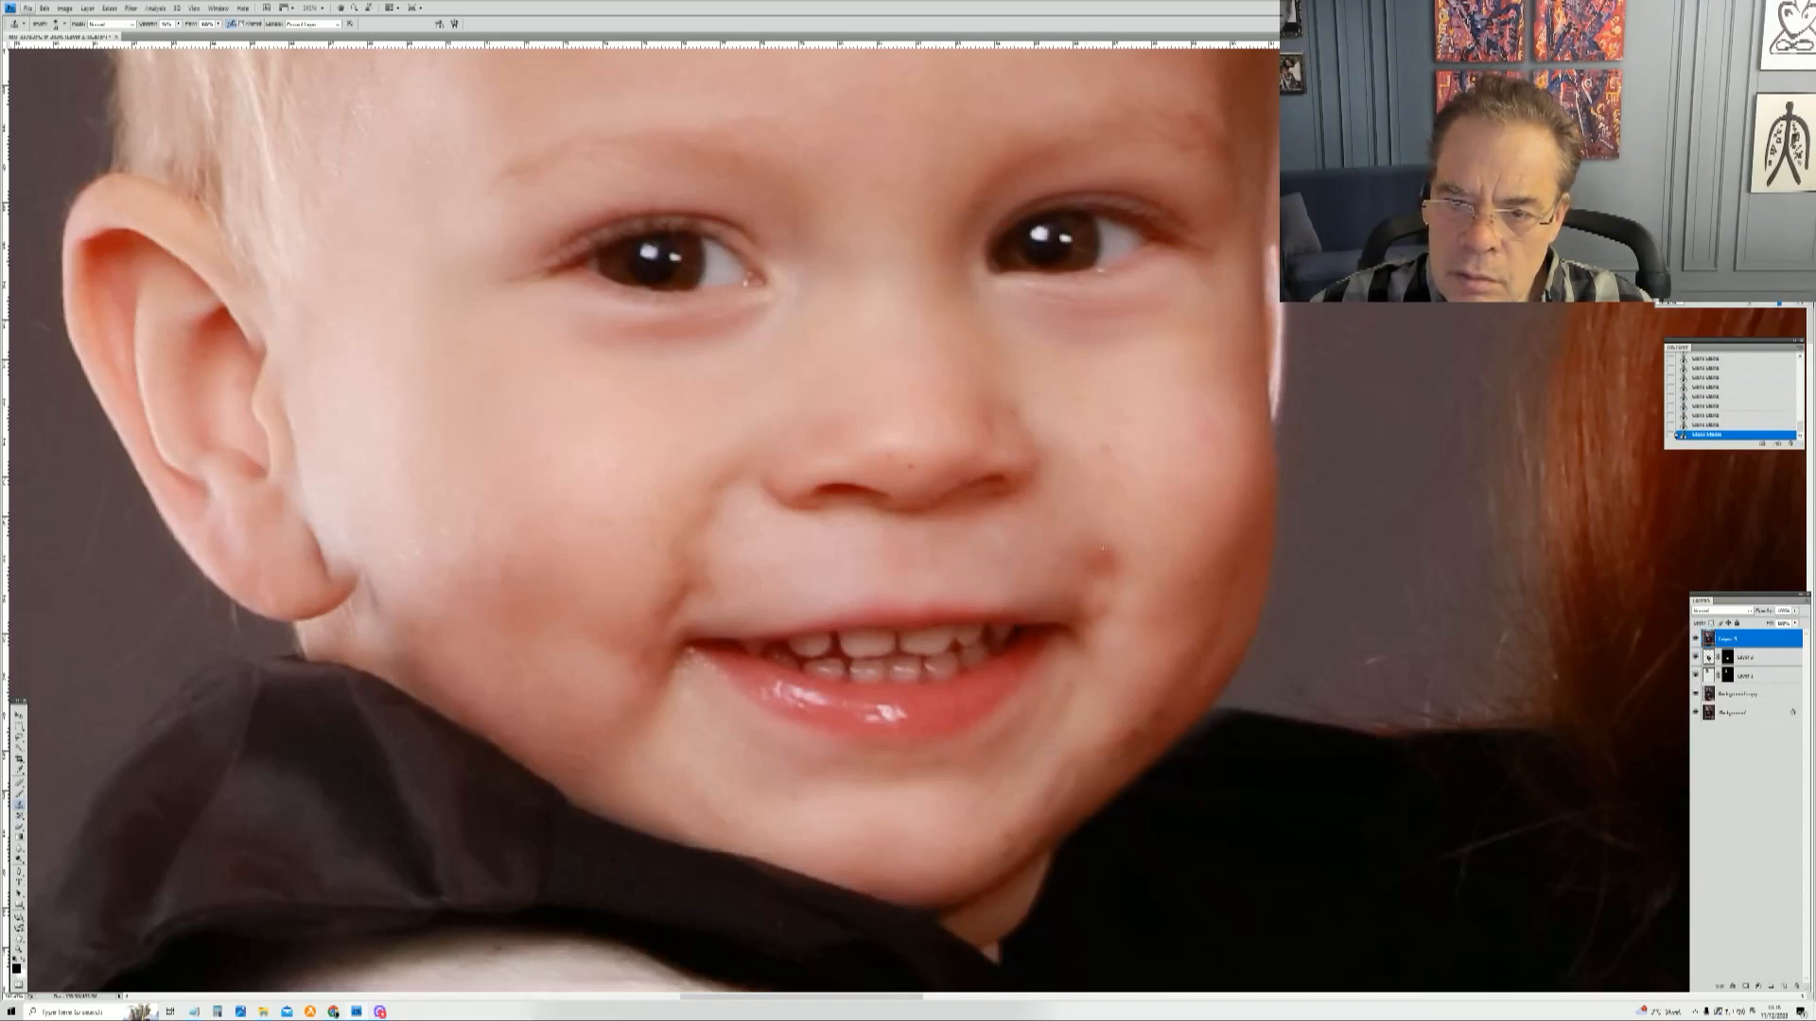
Step: Heal the dark spots on the toddler's cheek beside the mouth corner, then resize the brush and heal one near the nose
click(1108, 557)
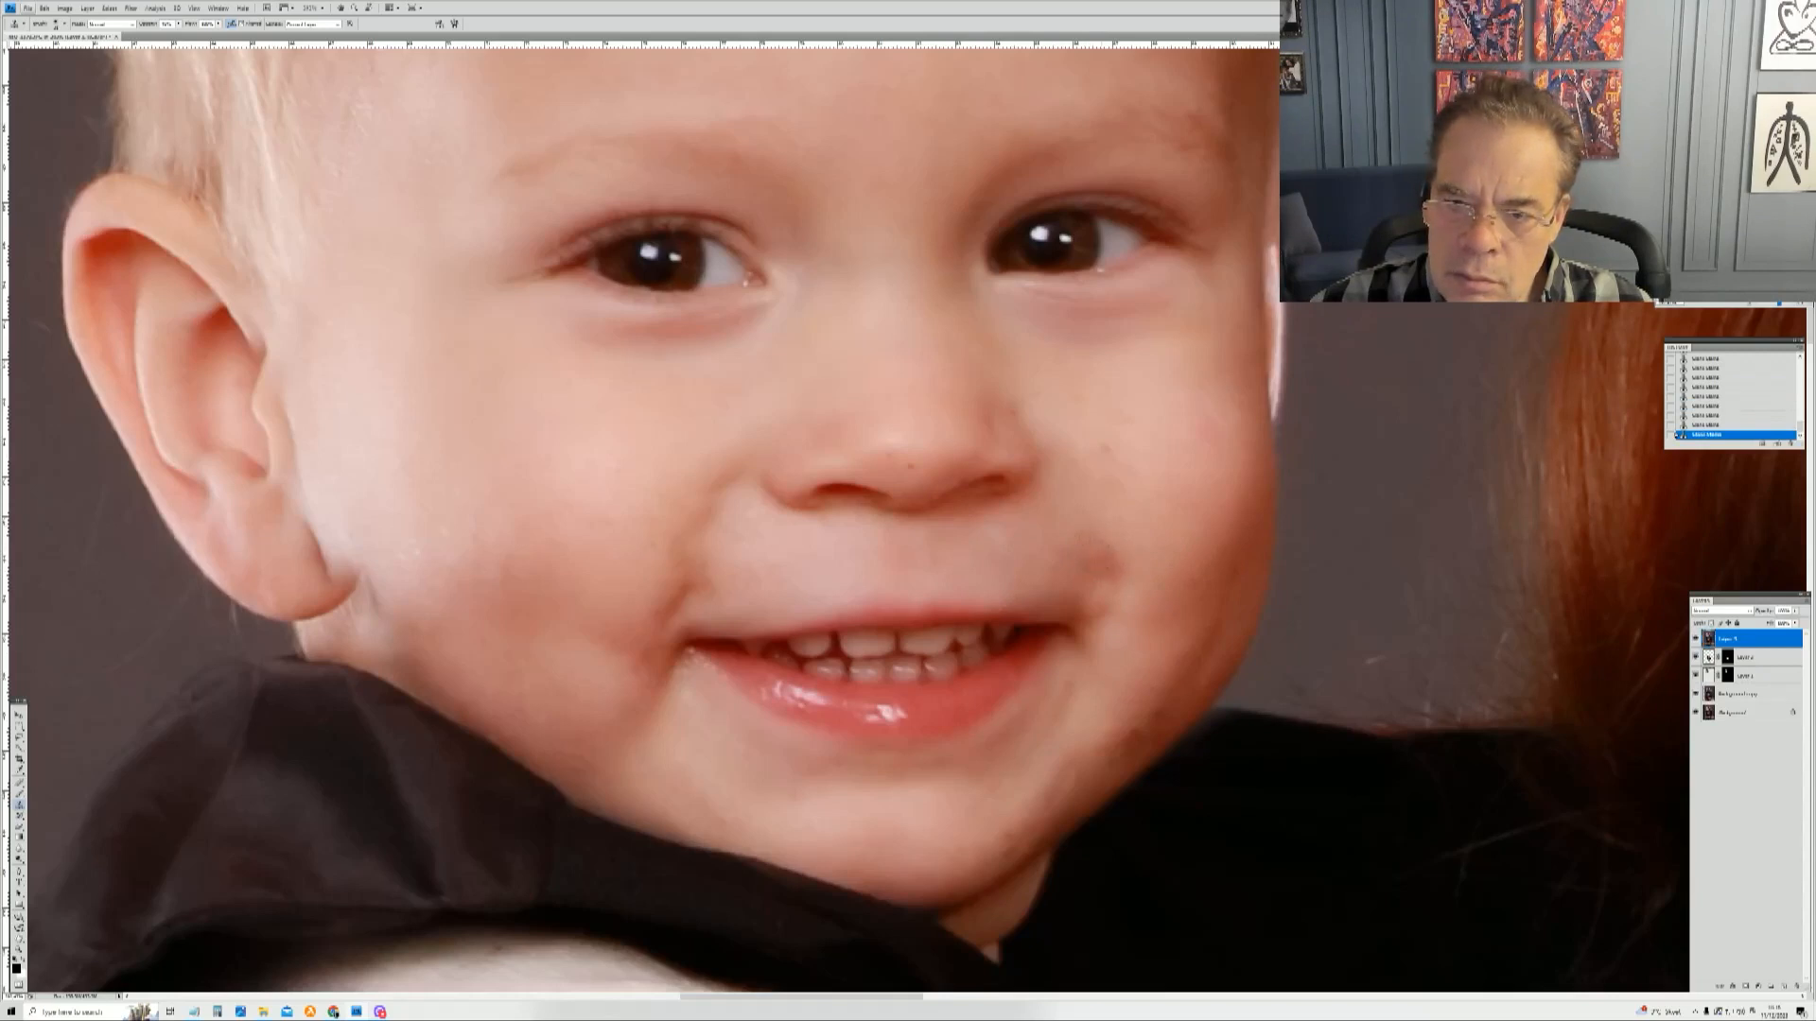
click(1120, 565)
alt+click(1119, 523)
click(1101, 566)
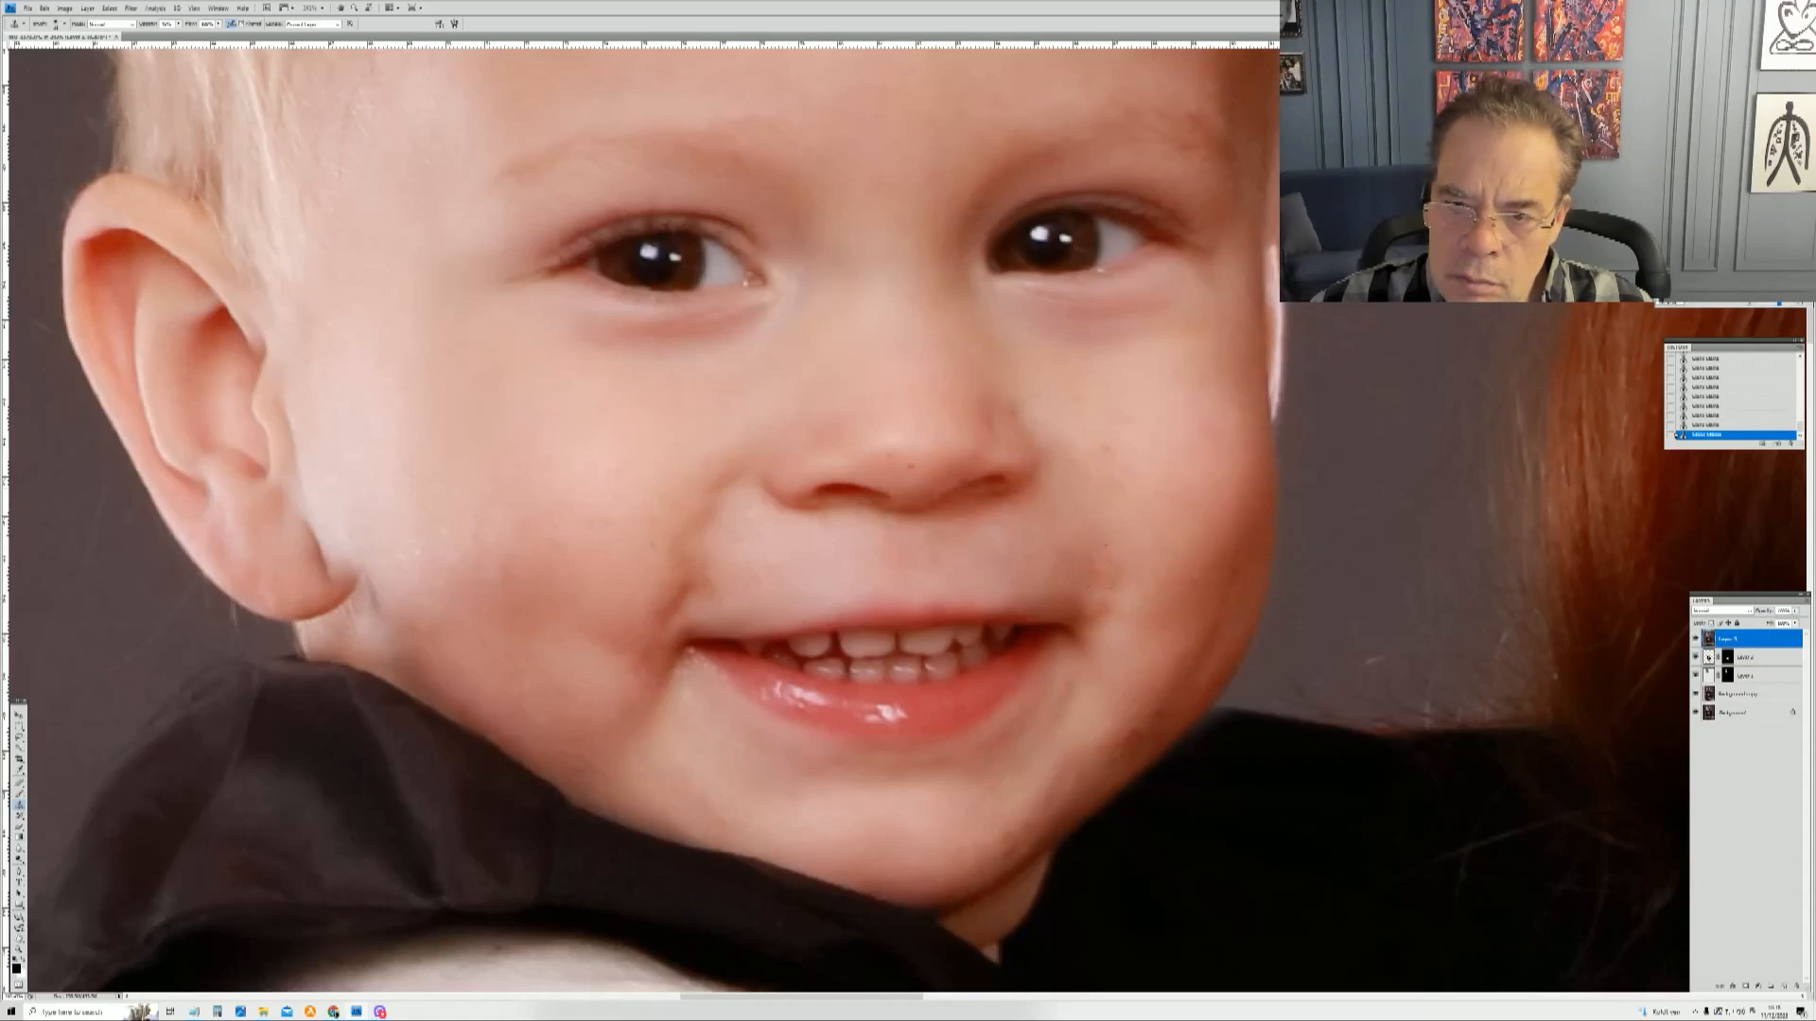
click(1105, 573)
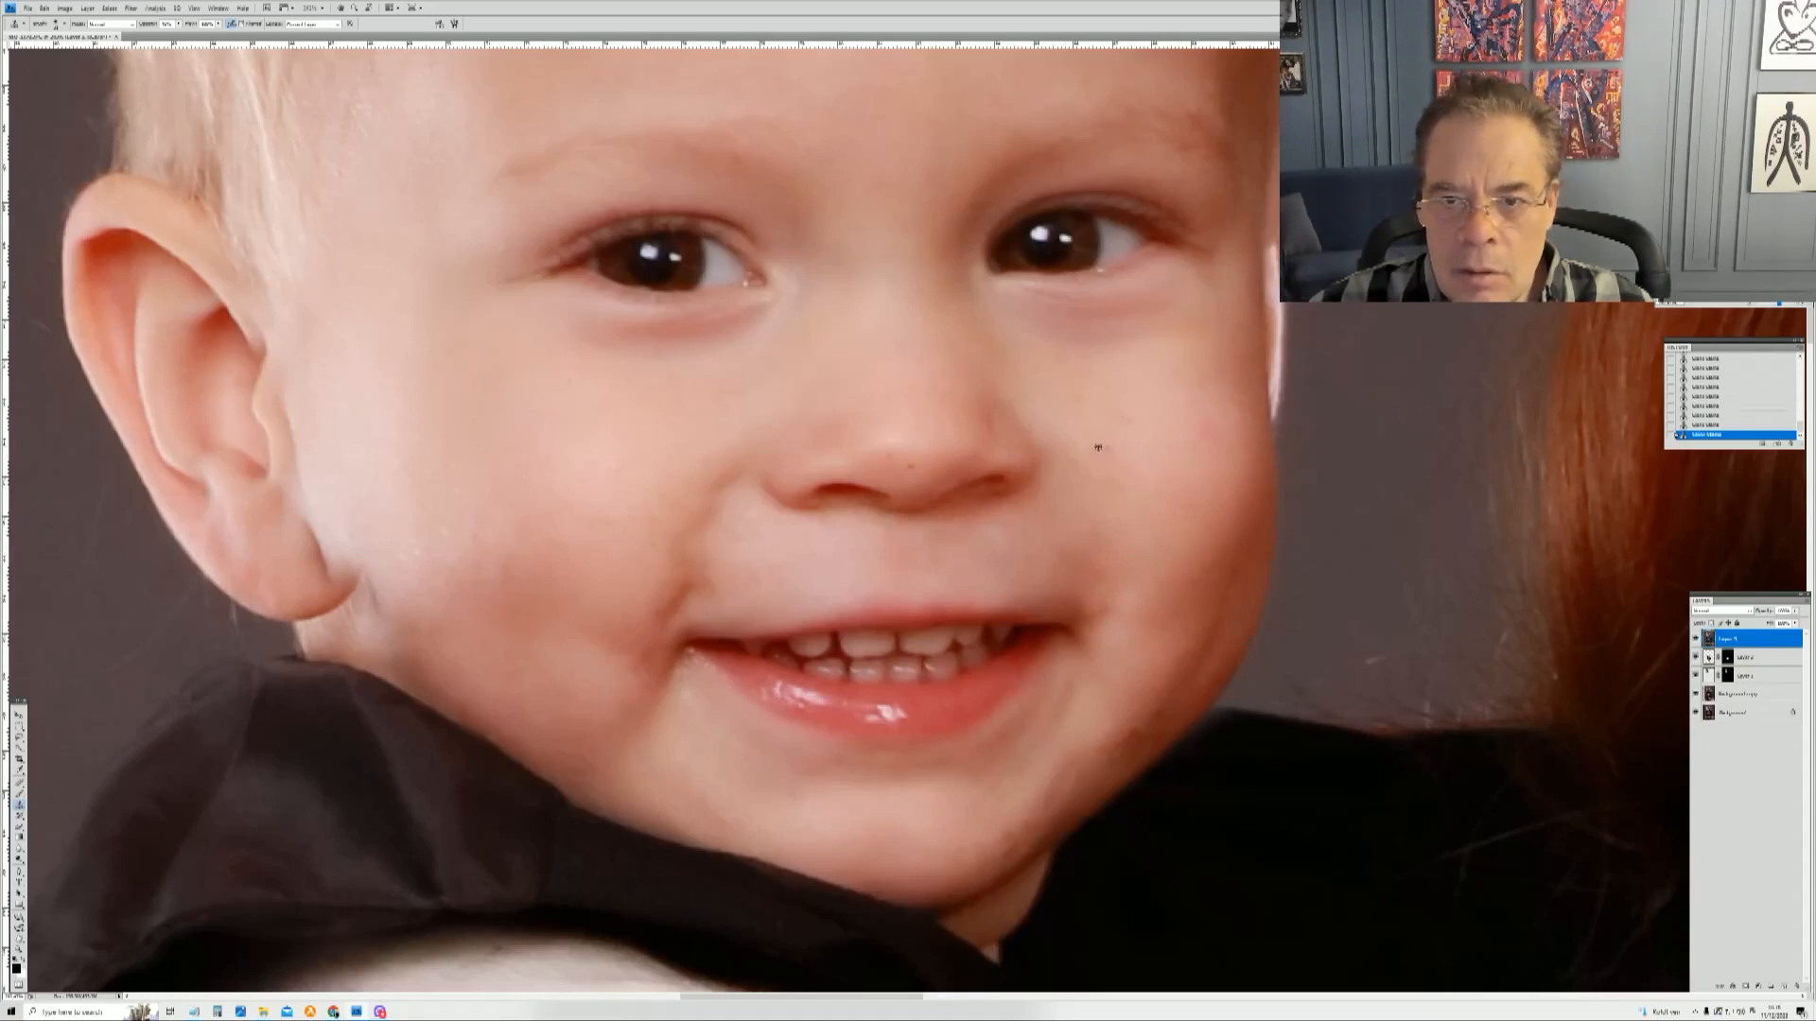
right_click(964, 440)
drag(981, 460, 979, 459)
click(927, 463)
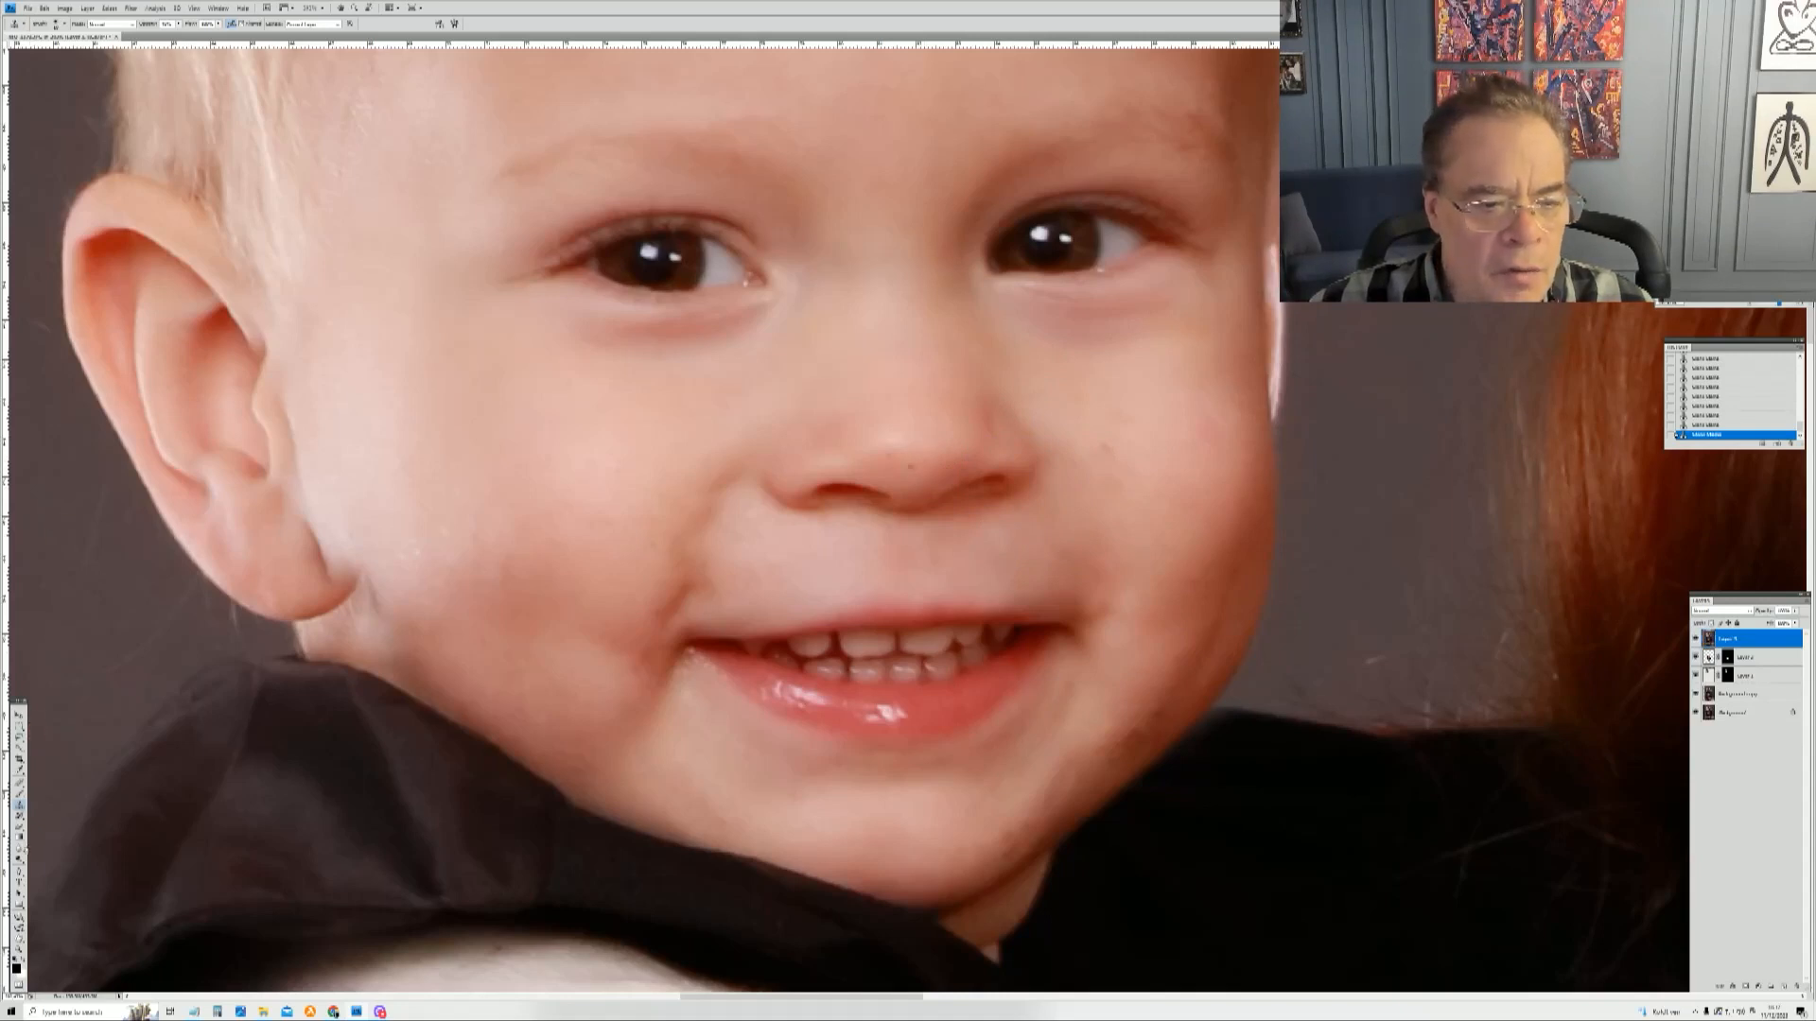
Step: Zoom in and out around the toddler's face and sleeve to inspect them for remaining blemishes
click(19, 951)
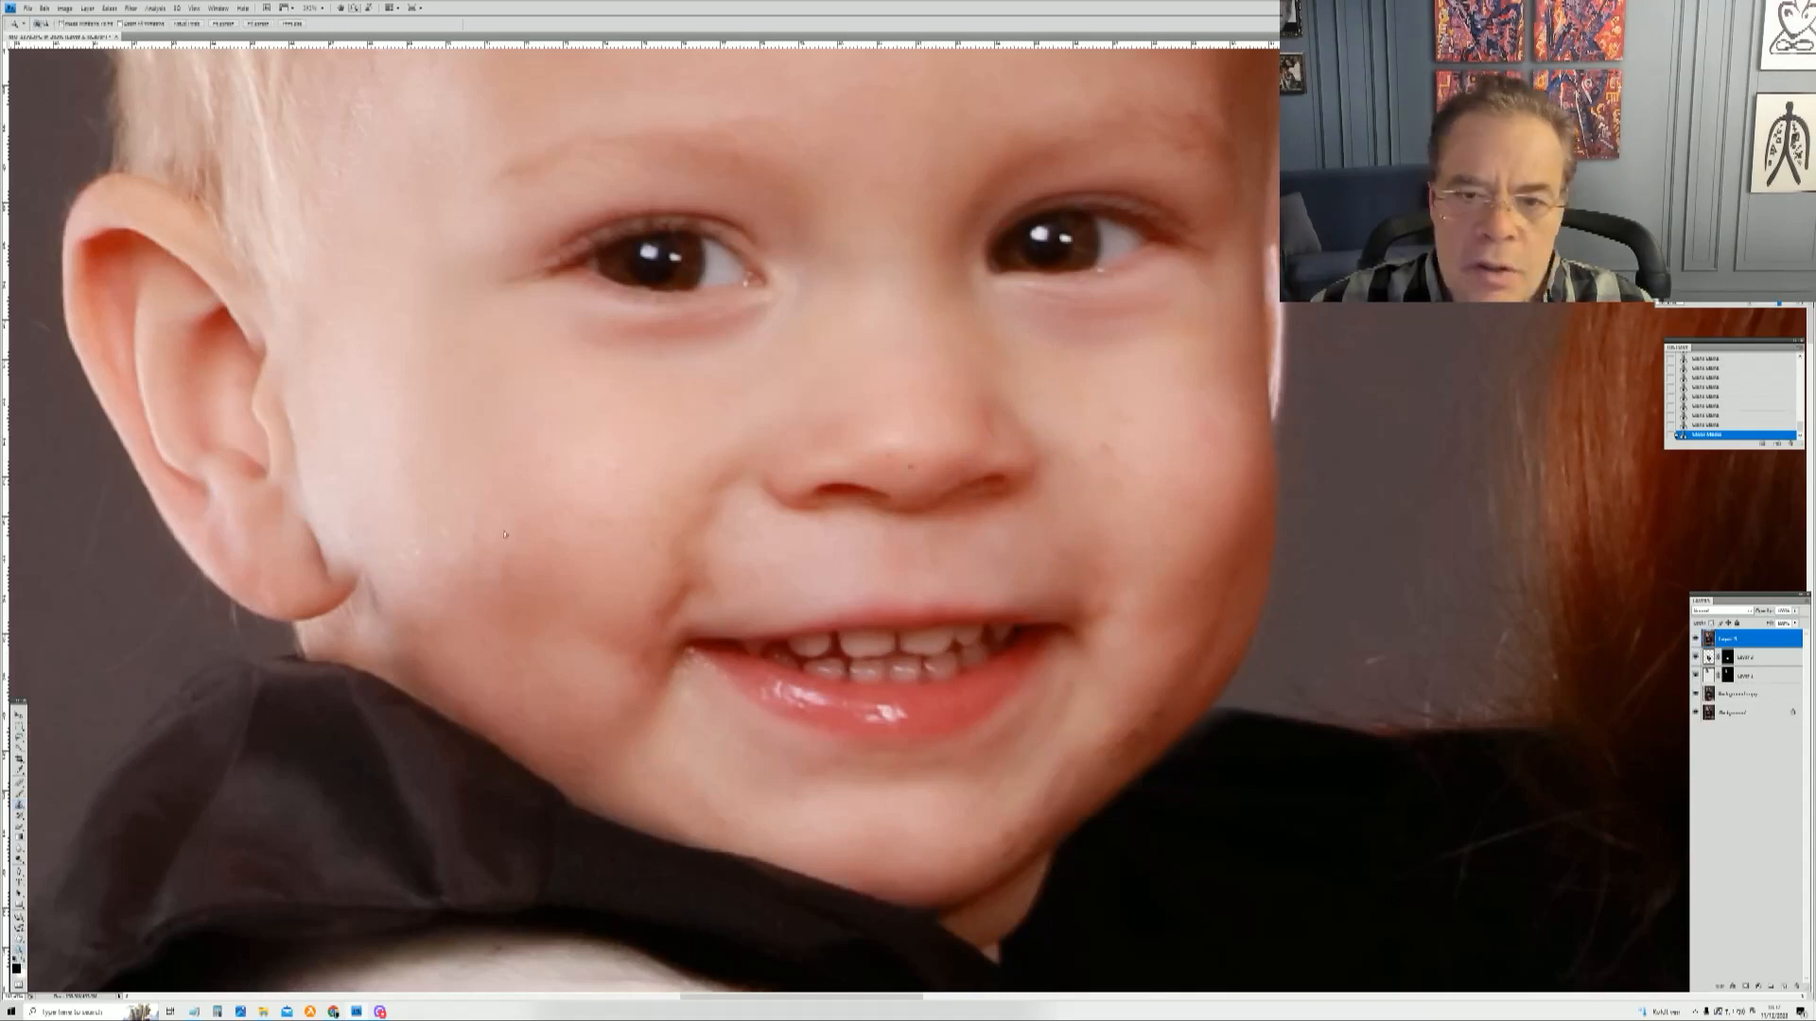
drag(1027, 528, 1028, 529)
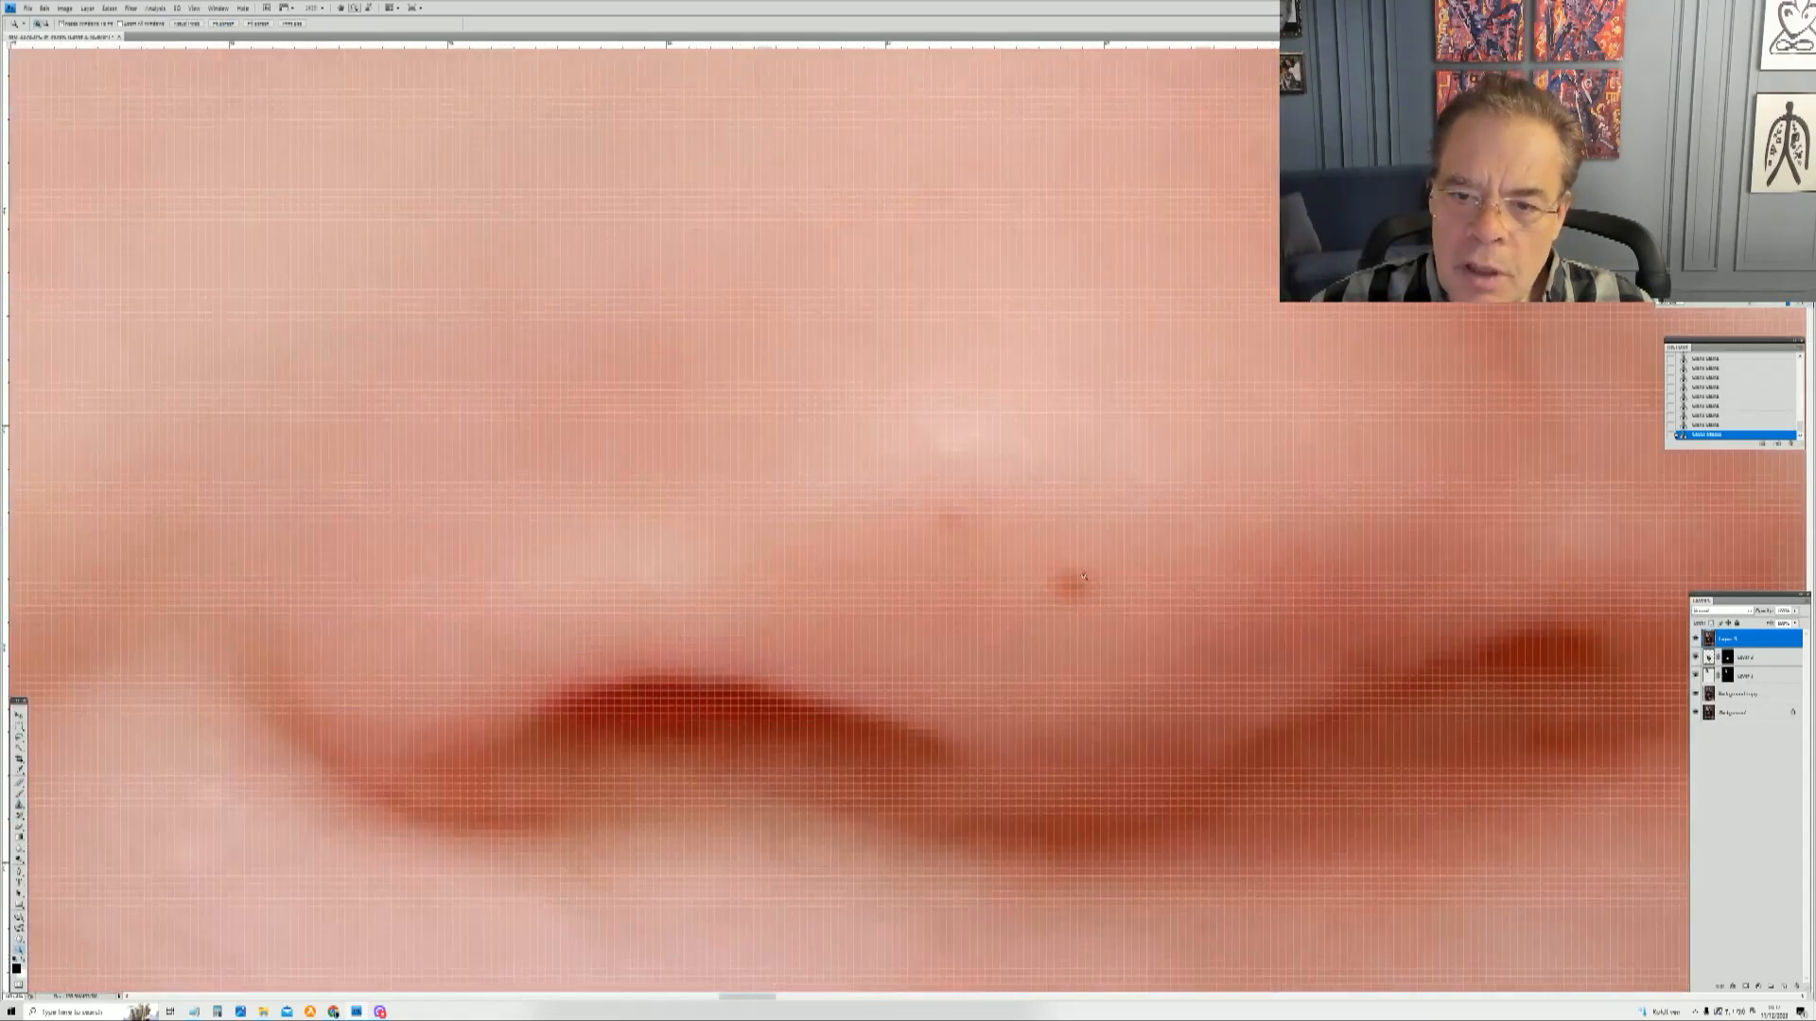
right_click(1192, 353)
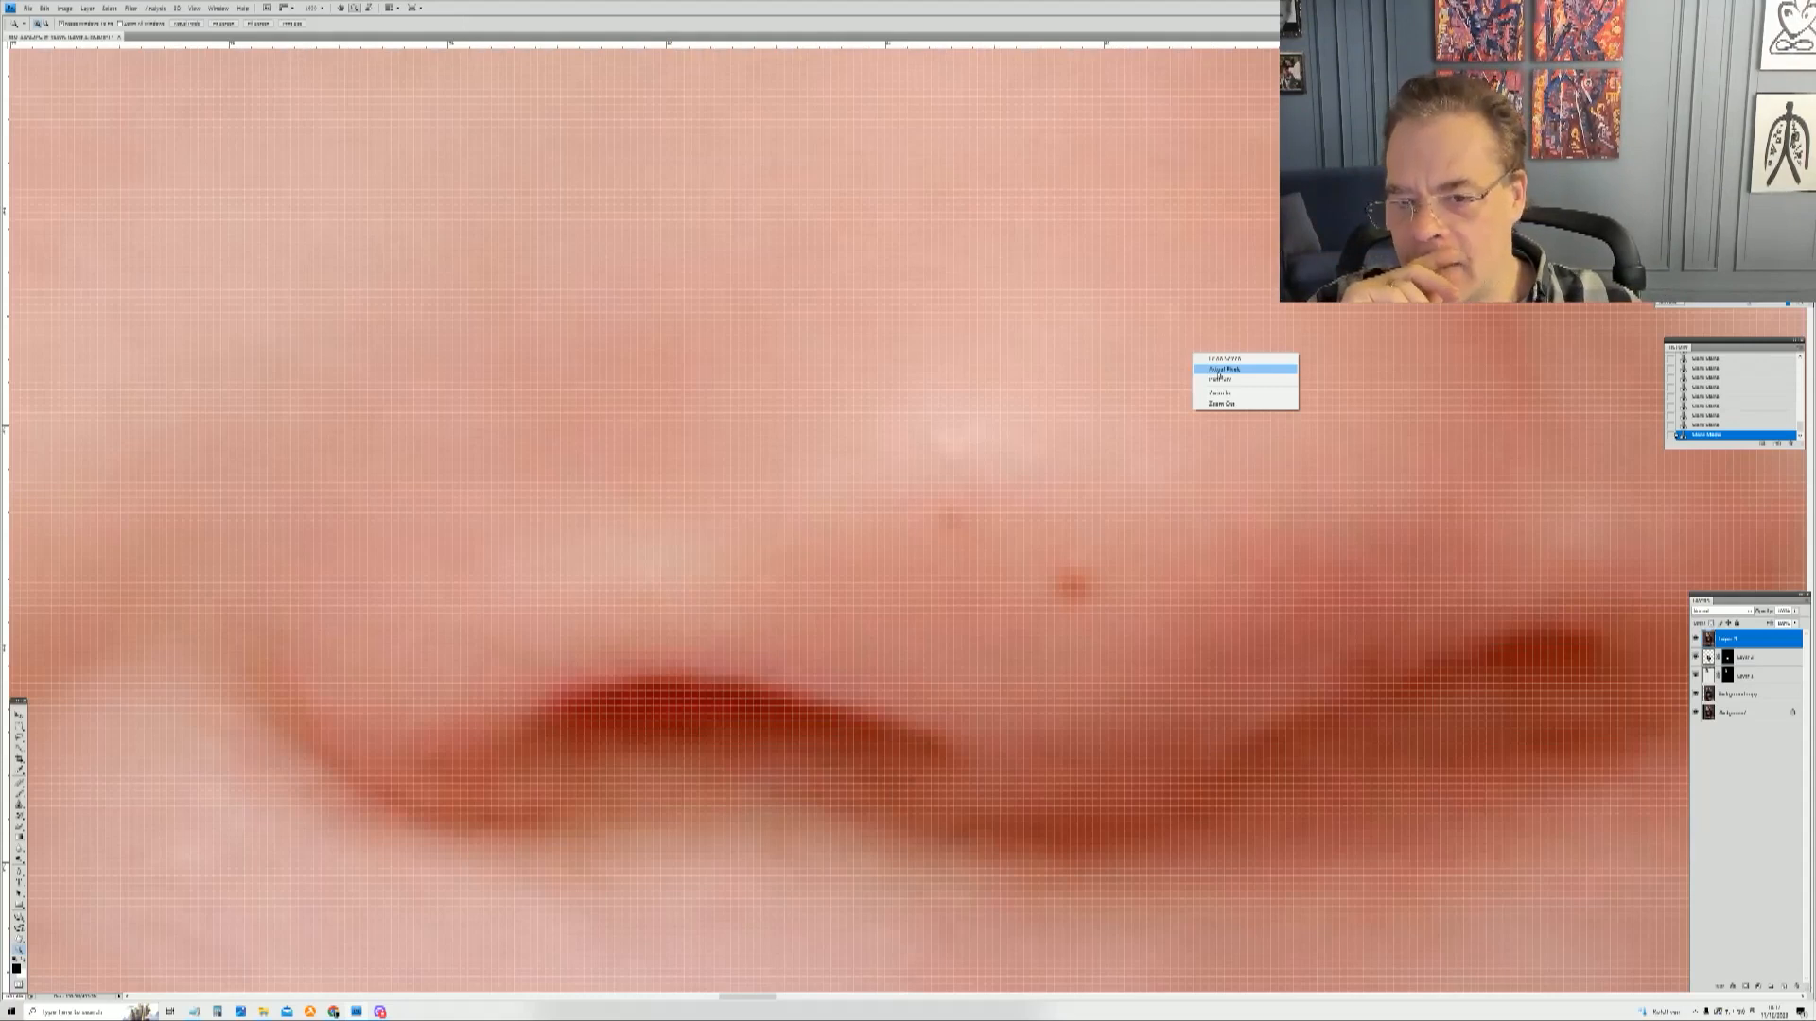
click(1221, 369)
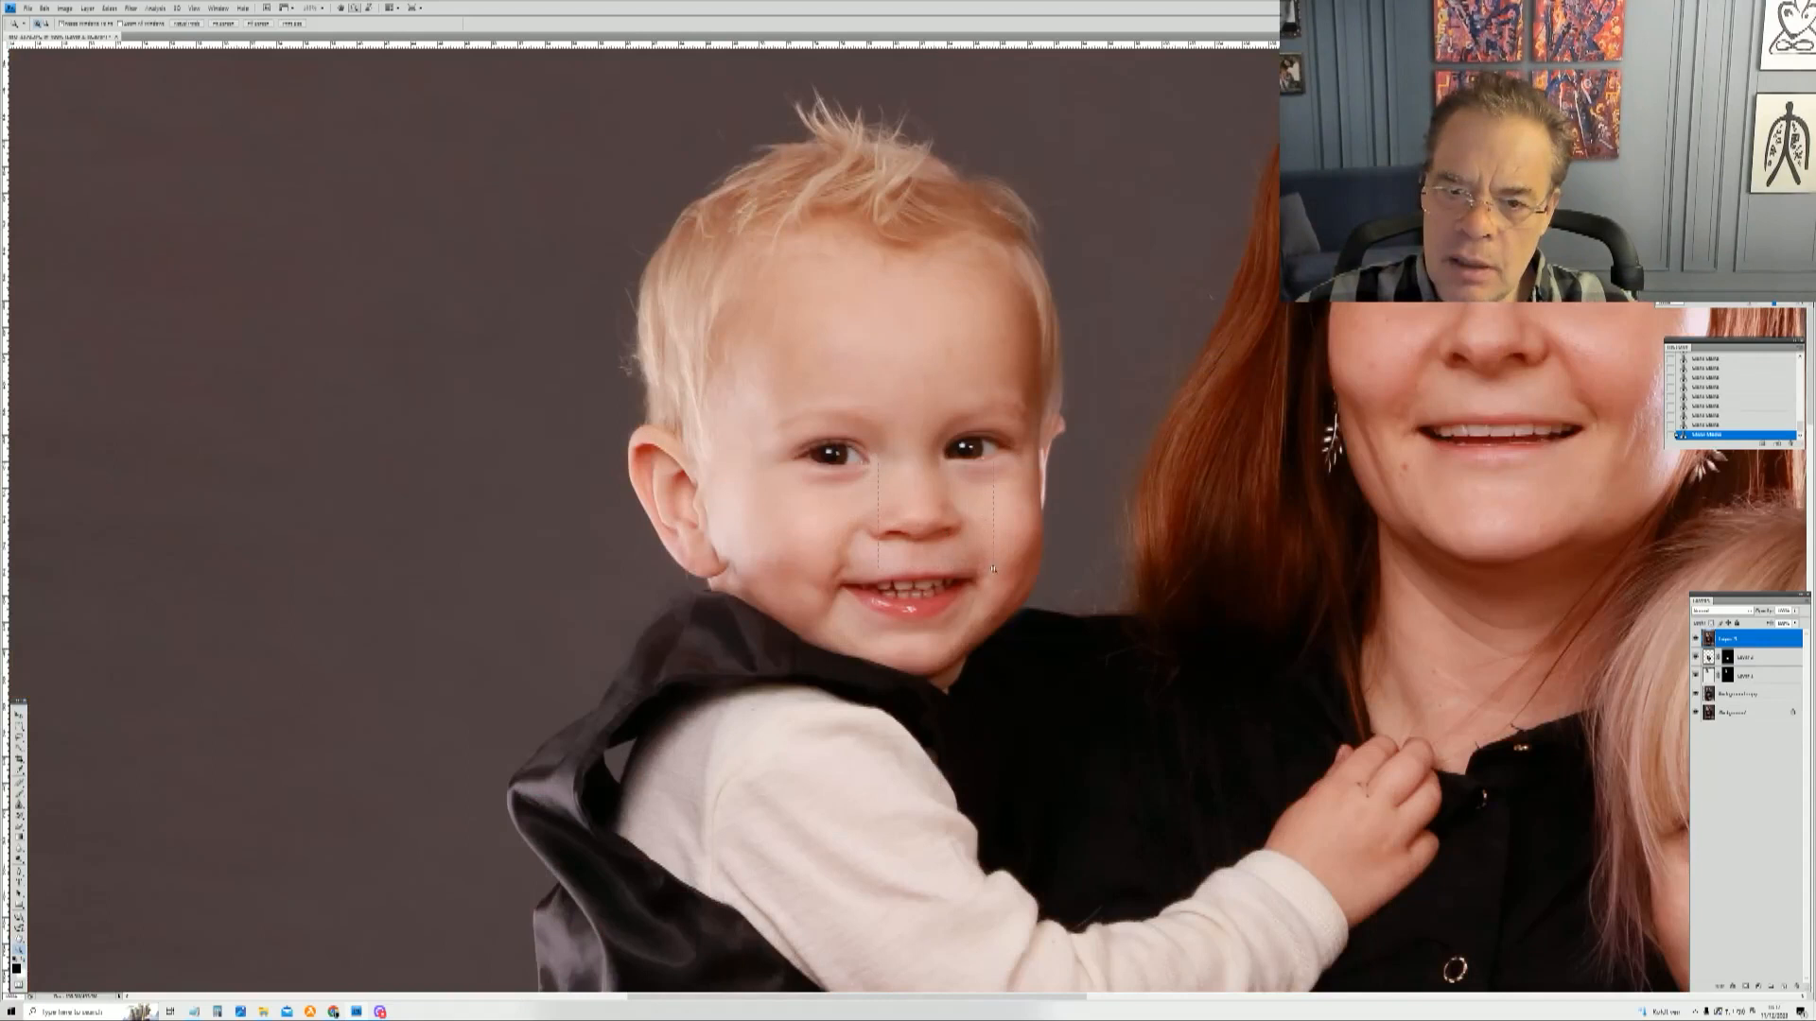
drag(993, 568, 994, 570)
right_click(974, 519)
click(995, 527)
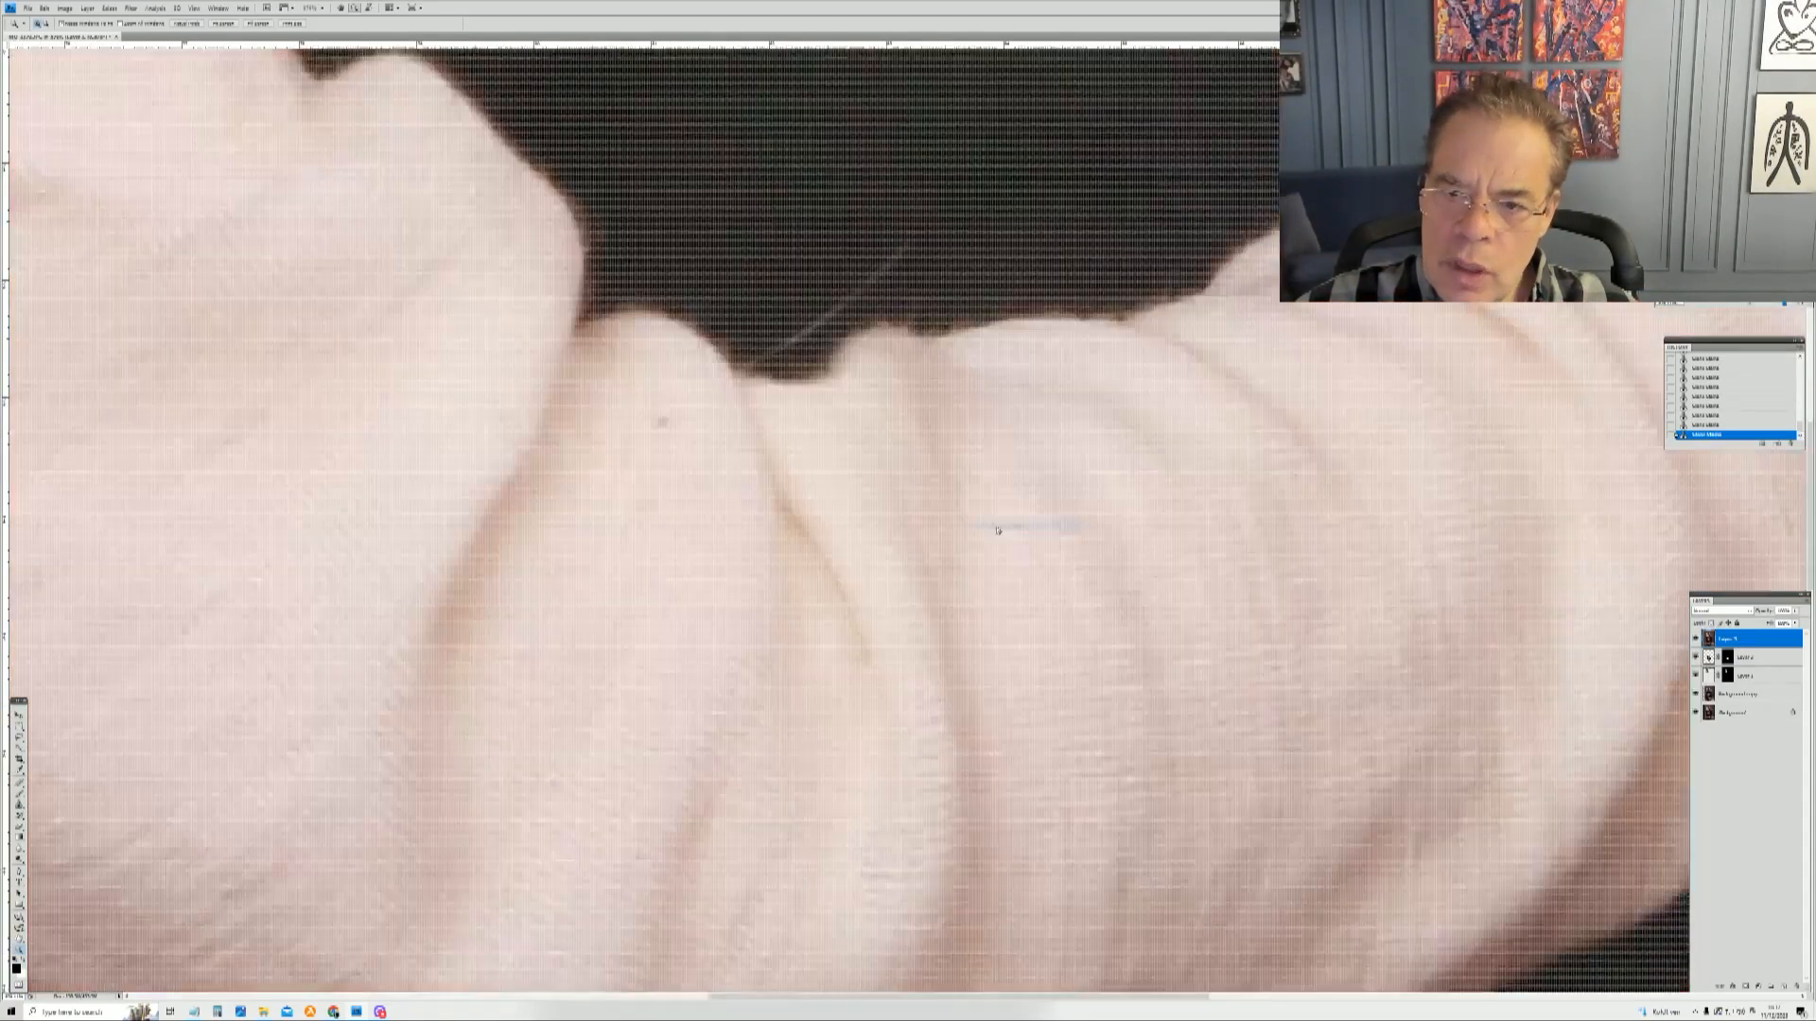
drag(747, 205, 863, 332)
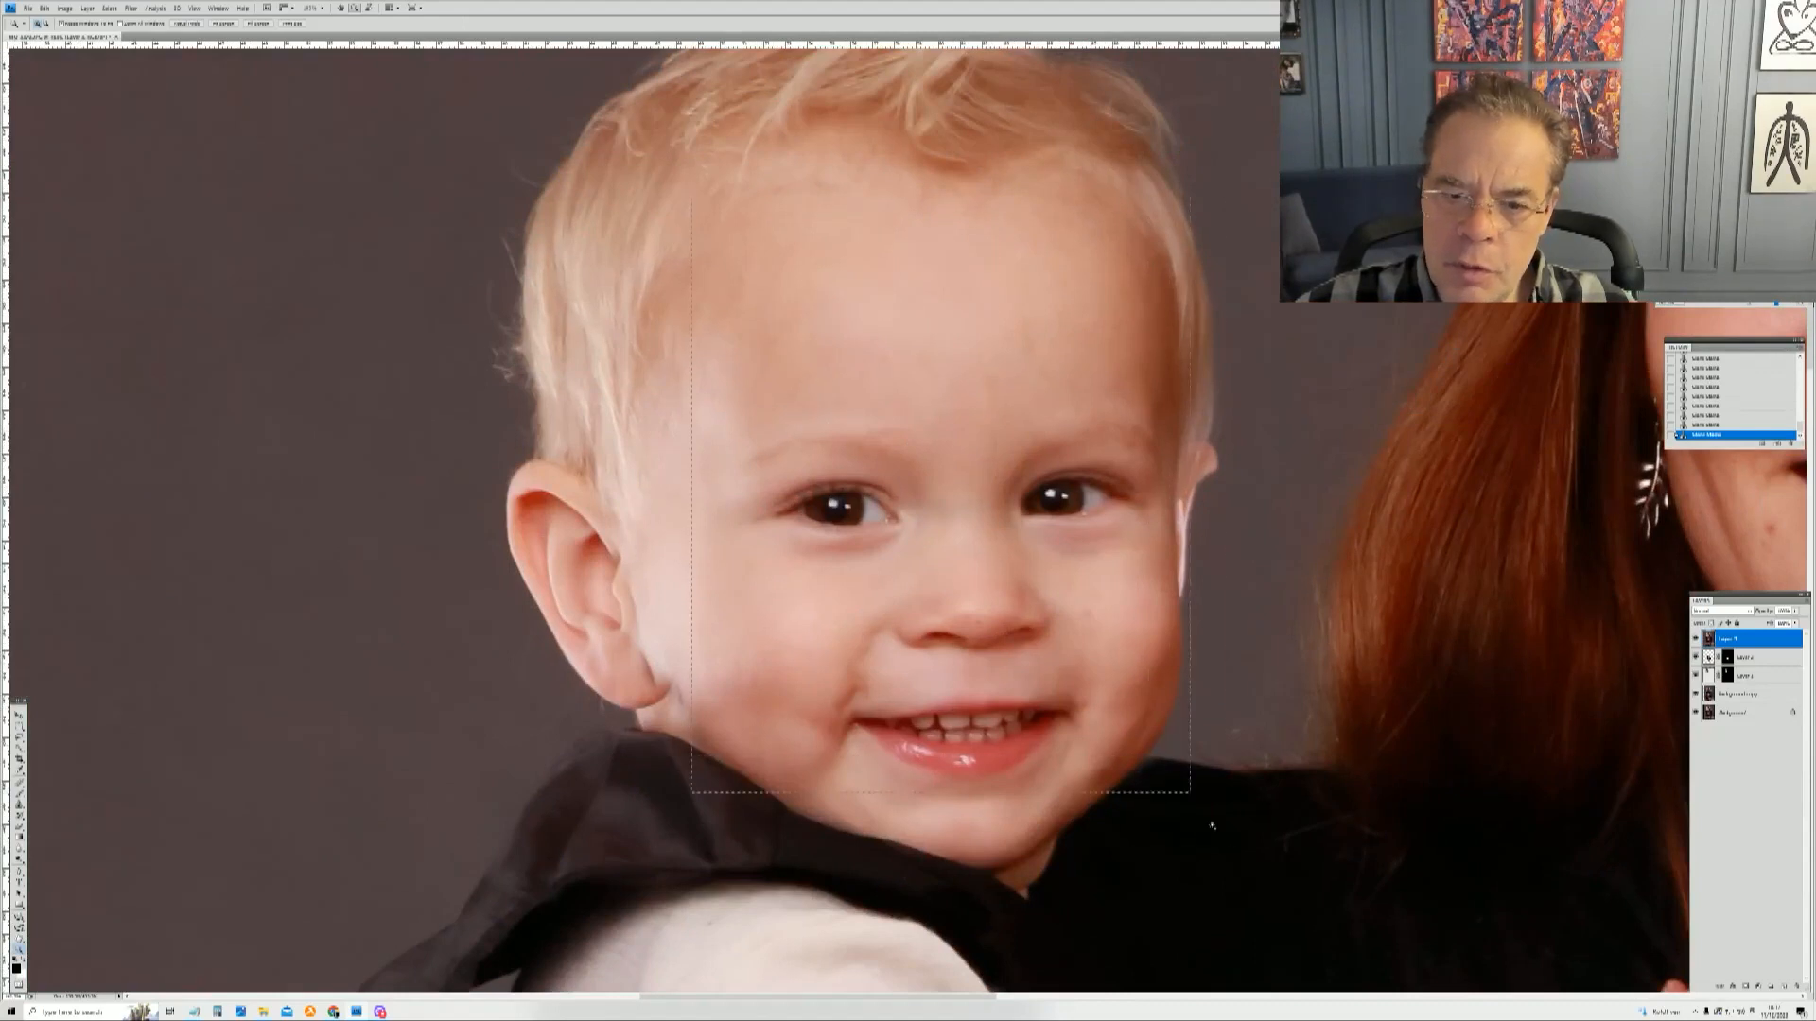
click(934, 510)
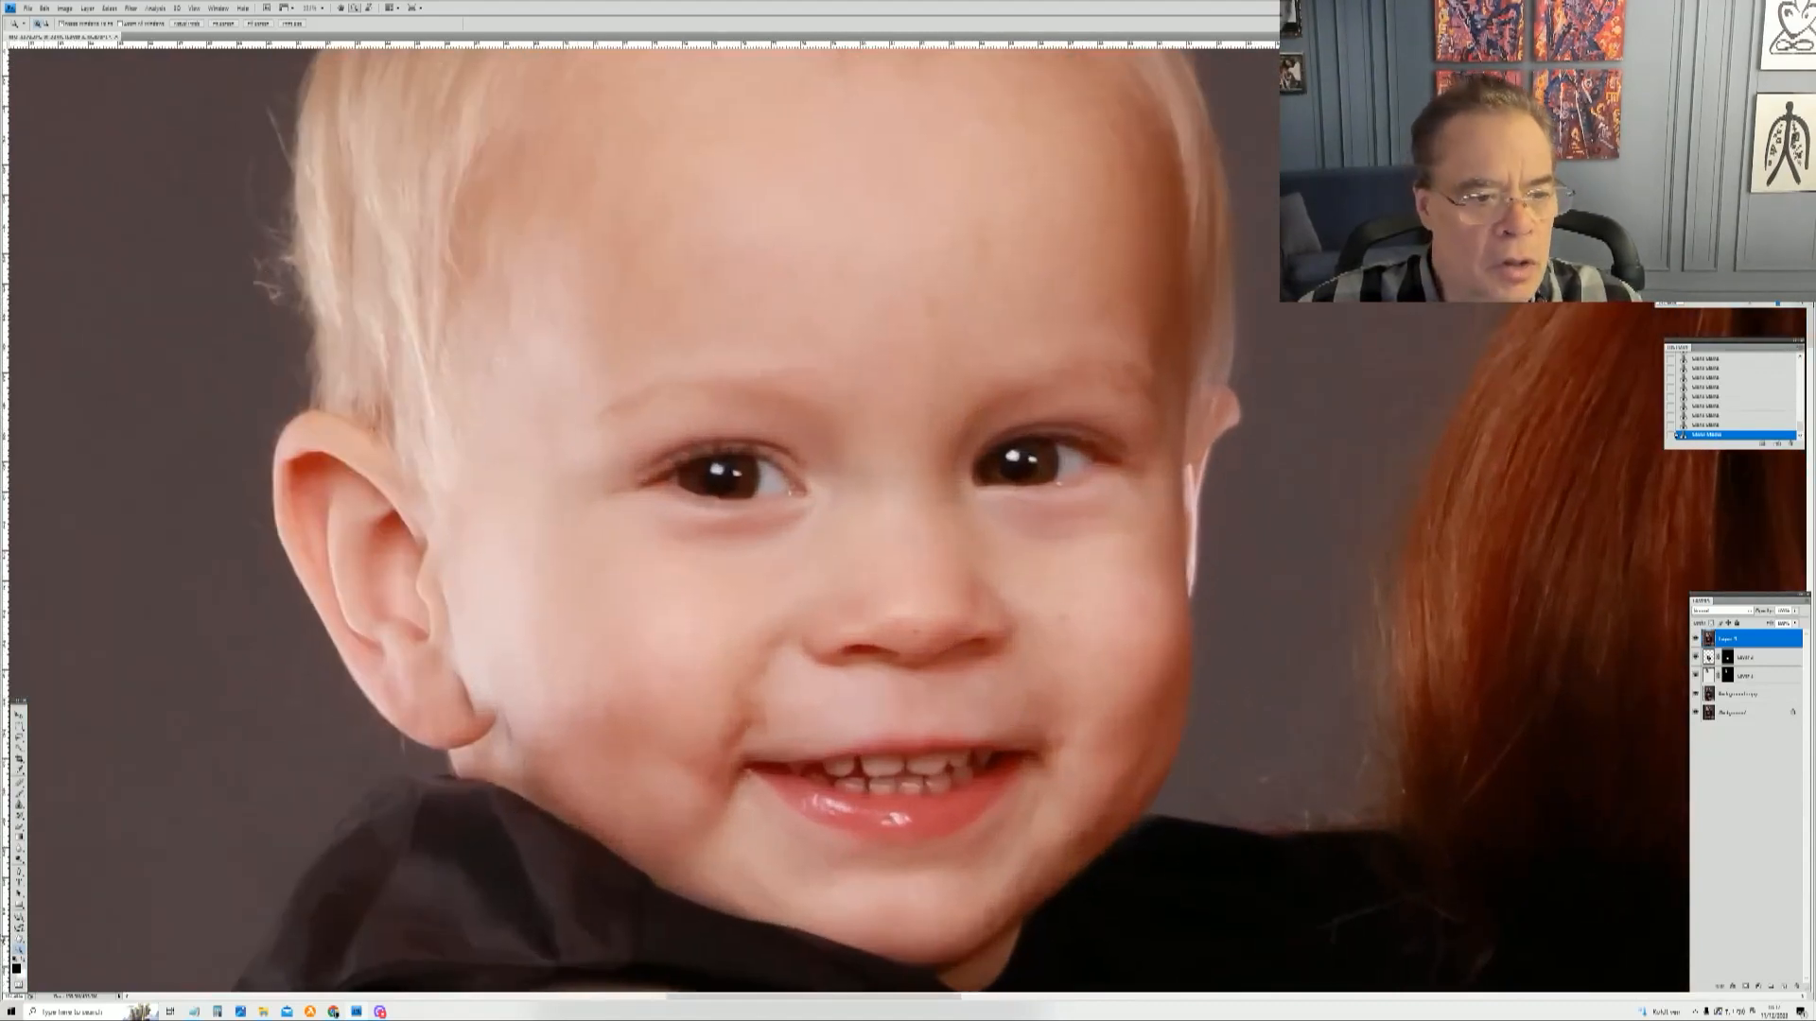
Step: Switch to the healing brush, enlarge it, and heal the spots in the middle of the toddler's forehead
click(19, 805)
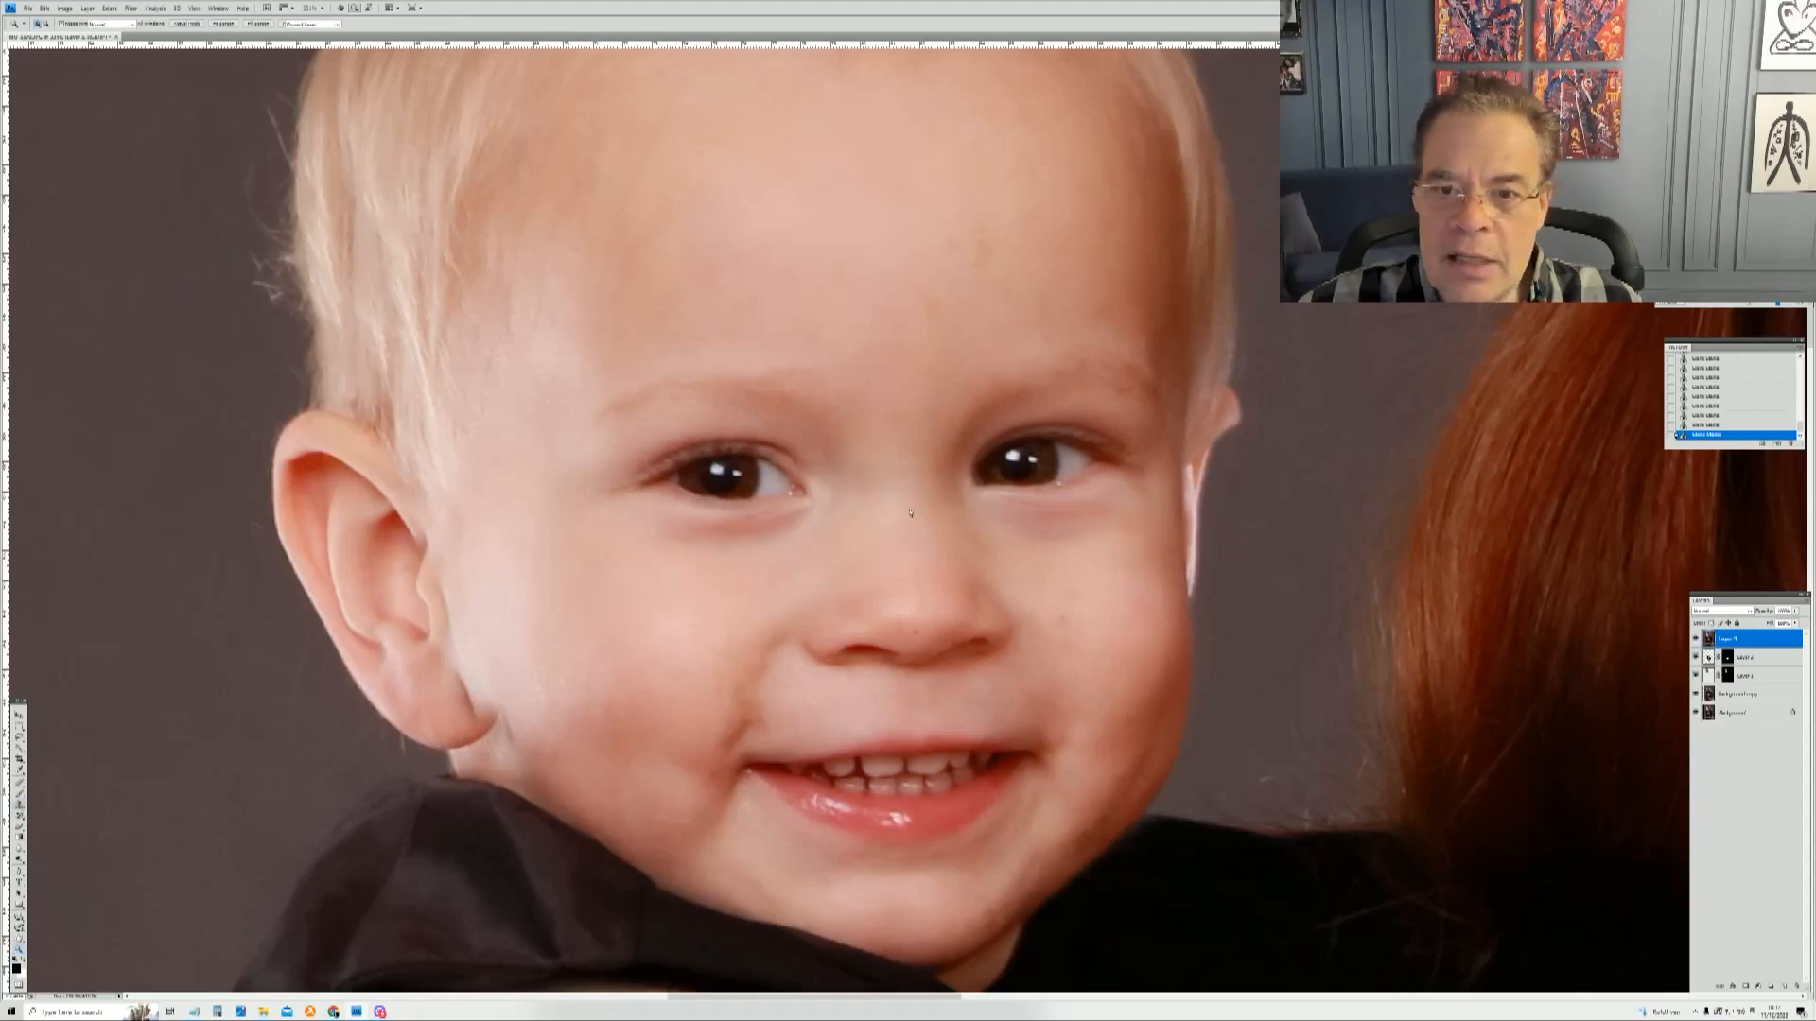
right_click(959, 382)
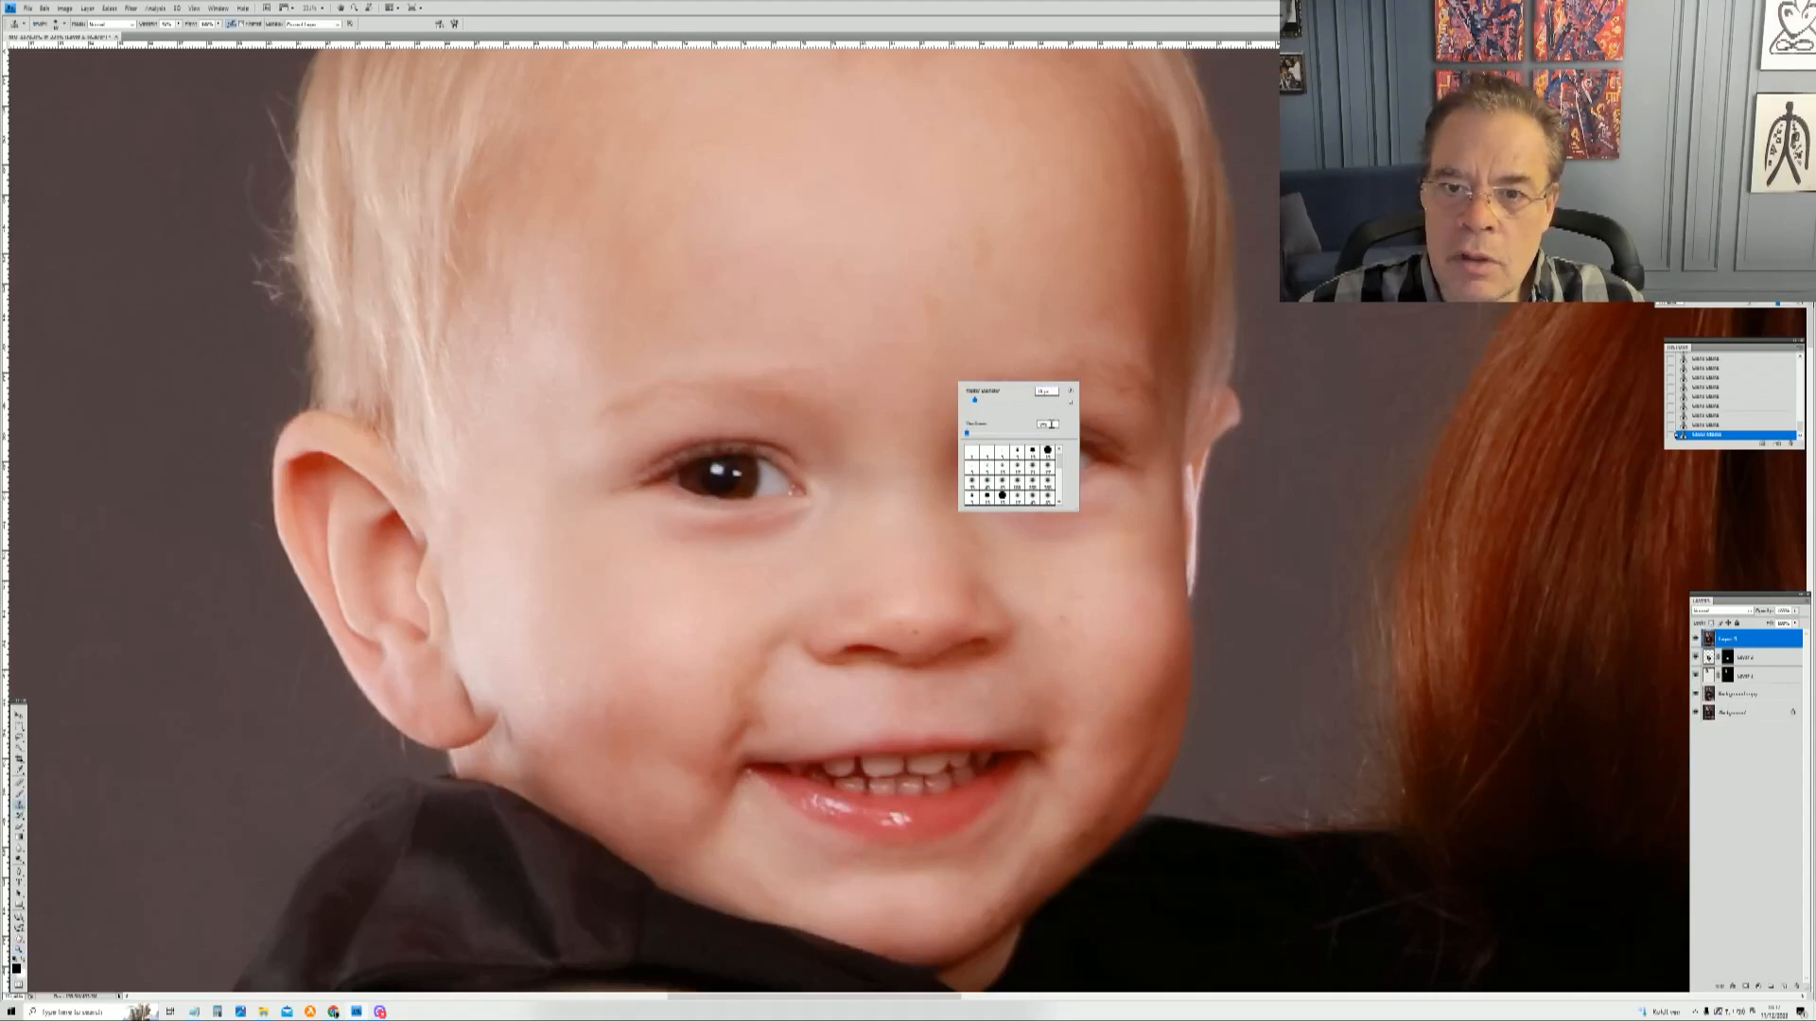
click(1018, 400)
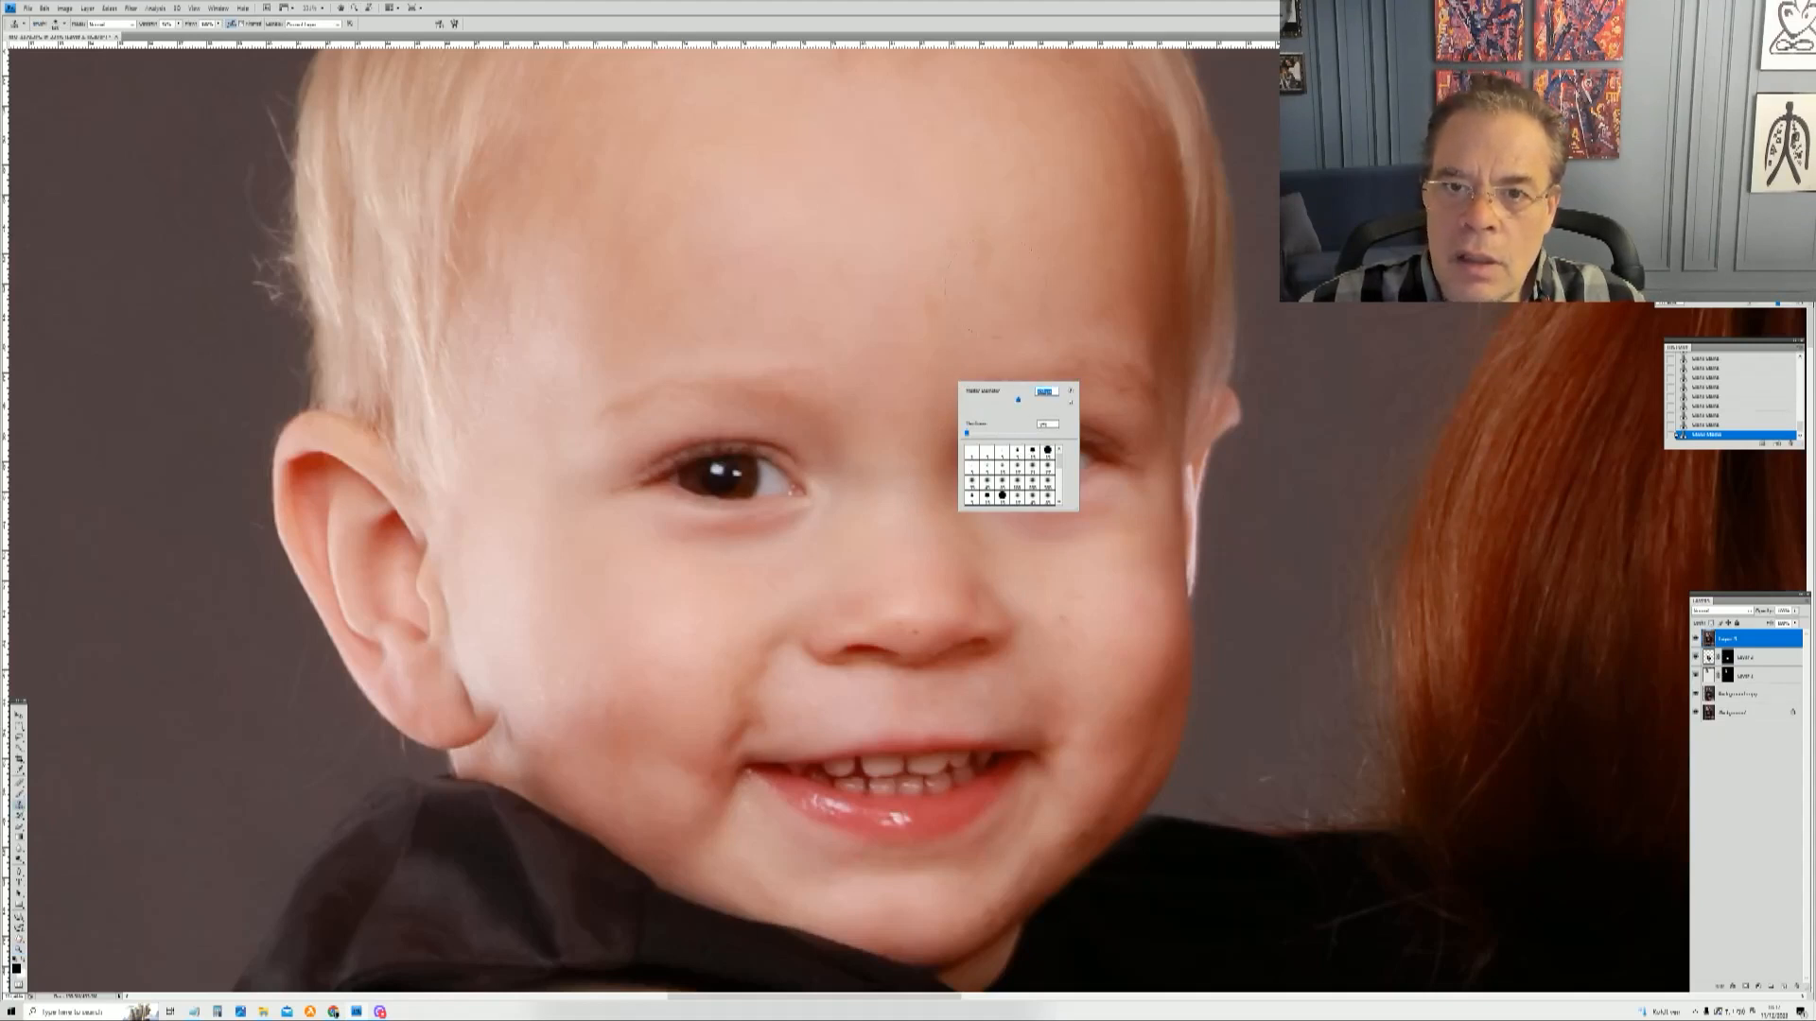
click(1009, 401)
alt+click(946, 196)
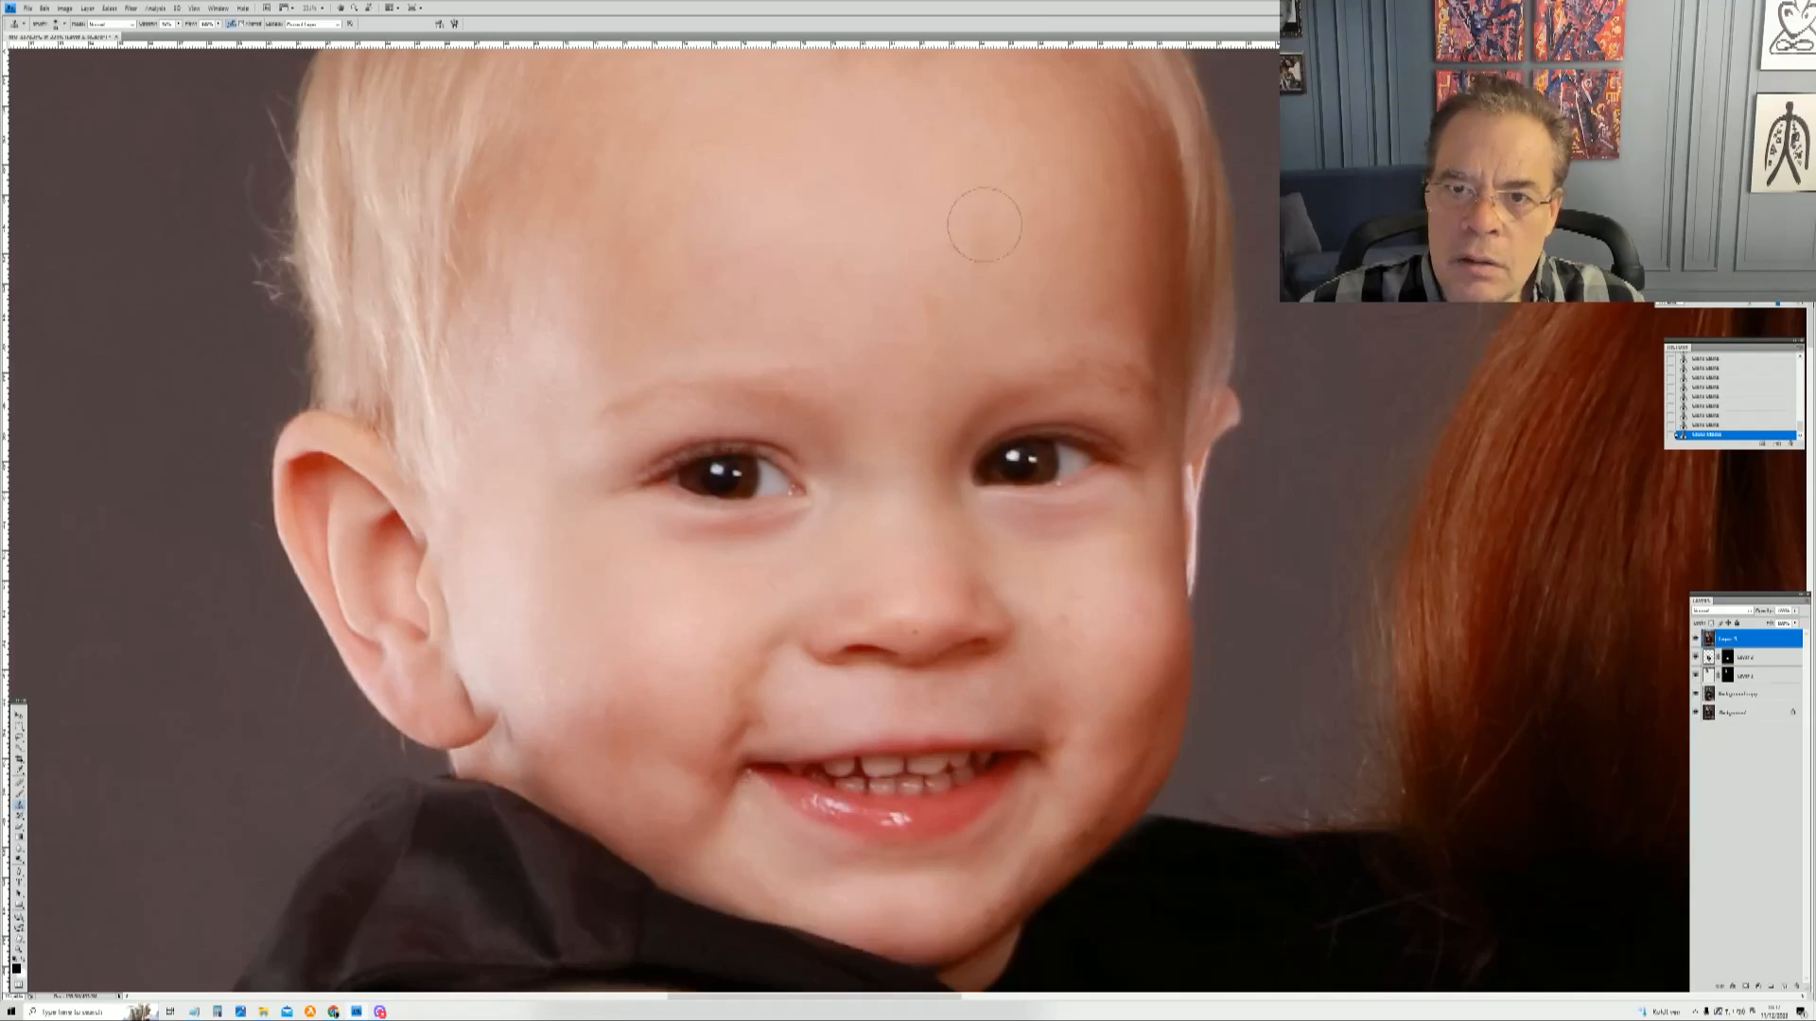
alt+click(911, 197)
click(952, 197)
alt+click(965, 221)
click(917, 279)
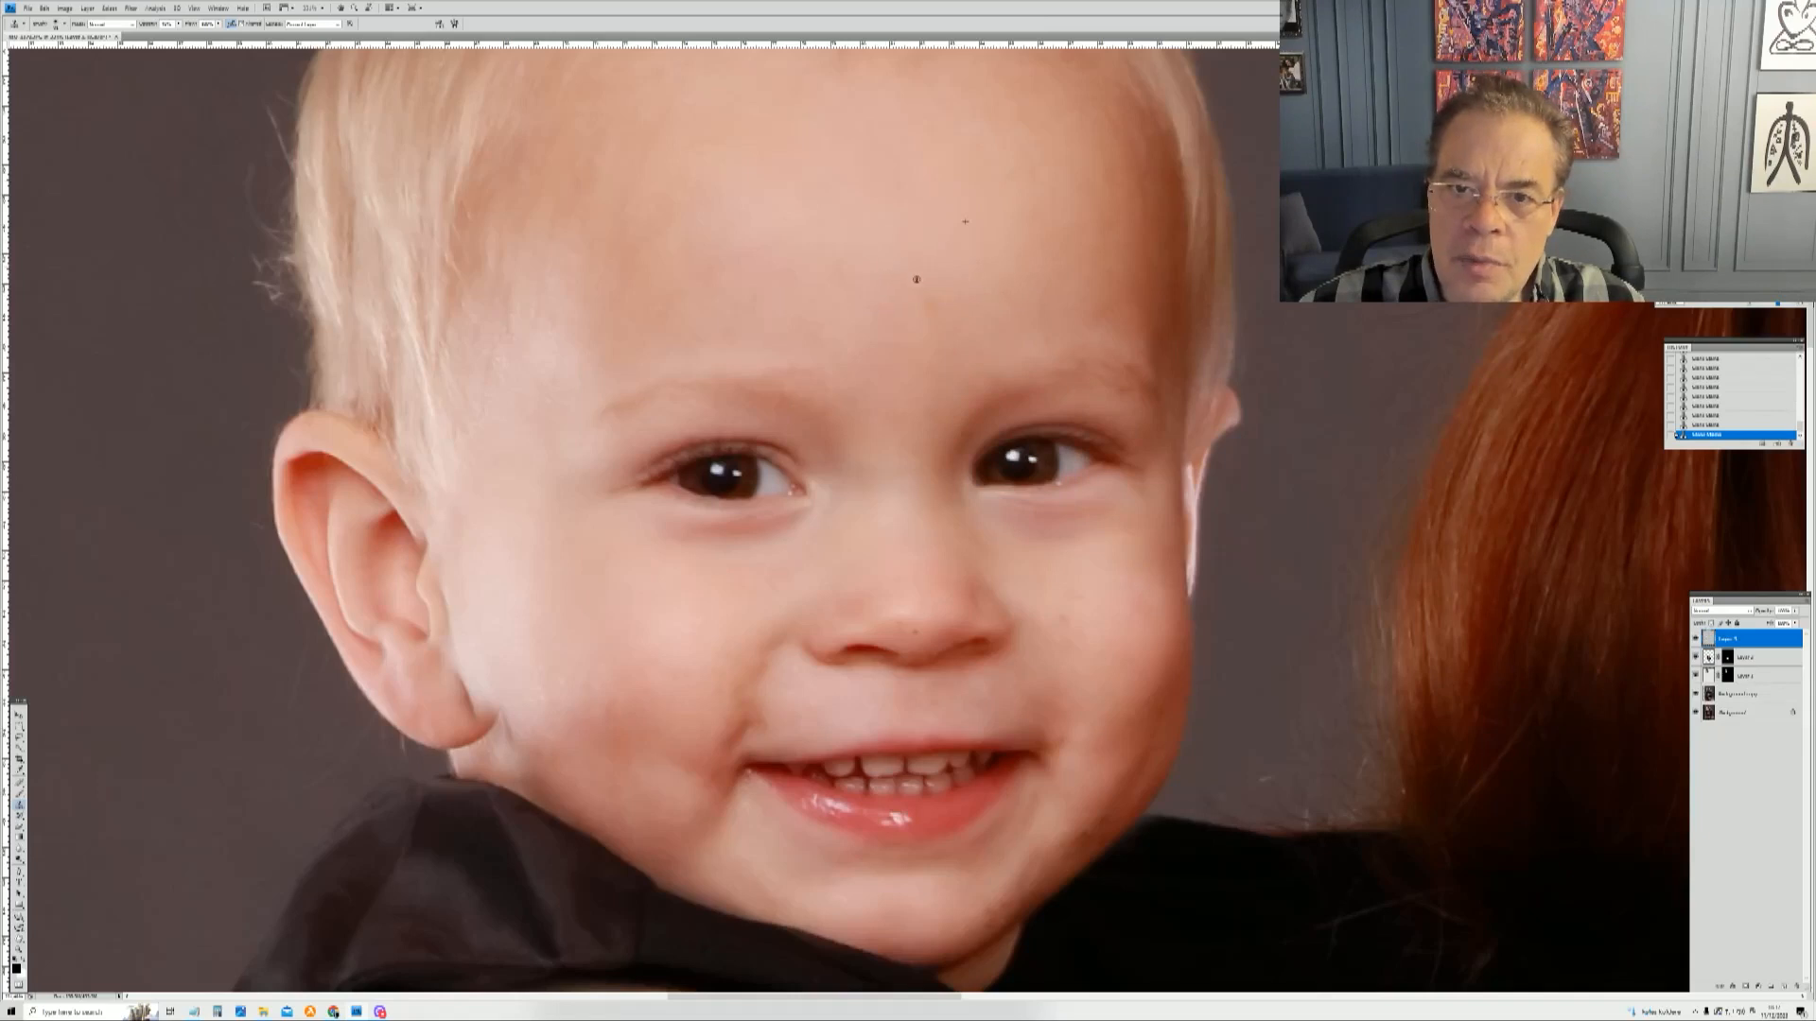
Step: Heal the remaining specks across the toddler's forehead above his eyes
alt+click(927, 302)
alt+click(816, 218)
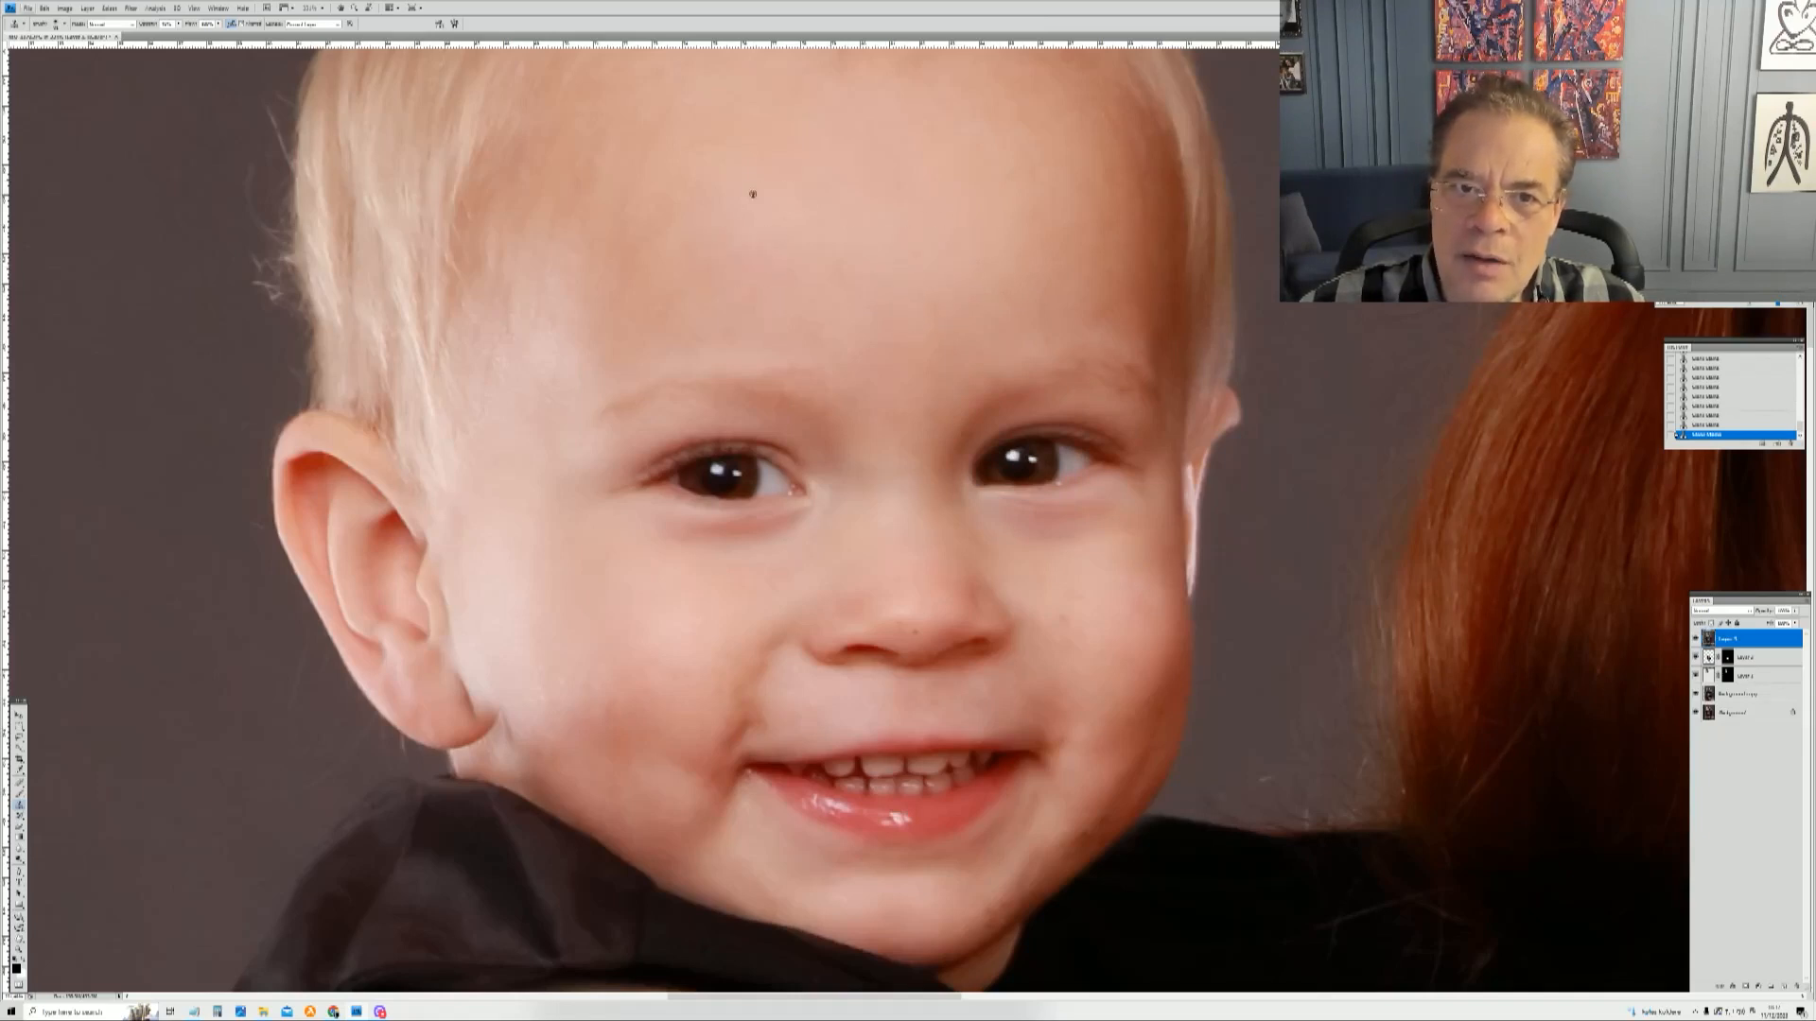
alt+click(780, 240)
drag(777, 243, 735, 259)
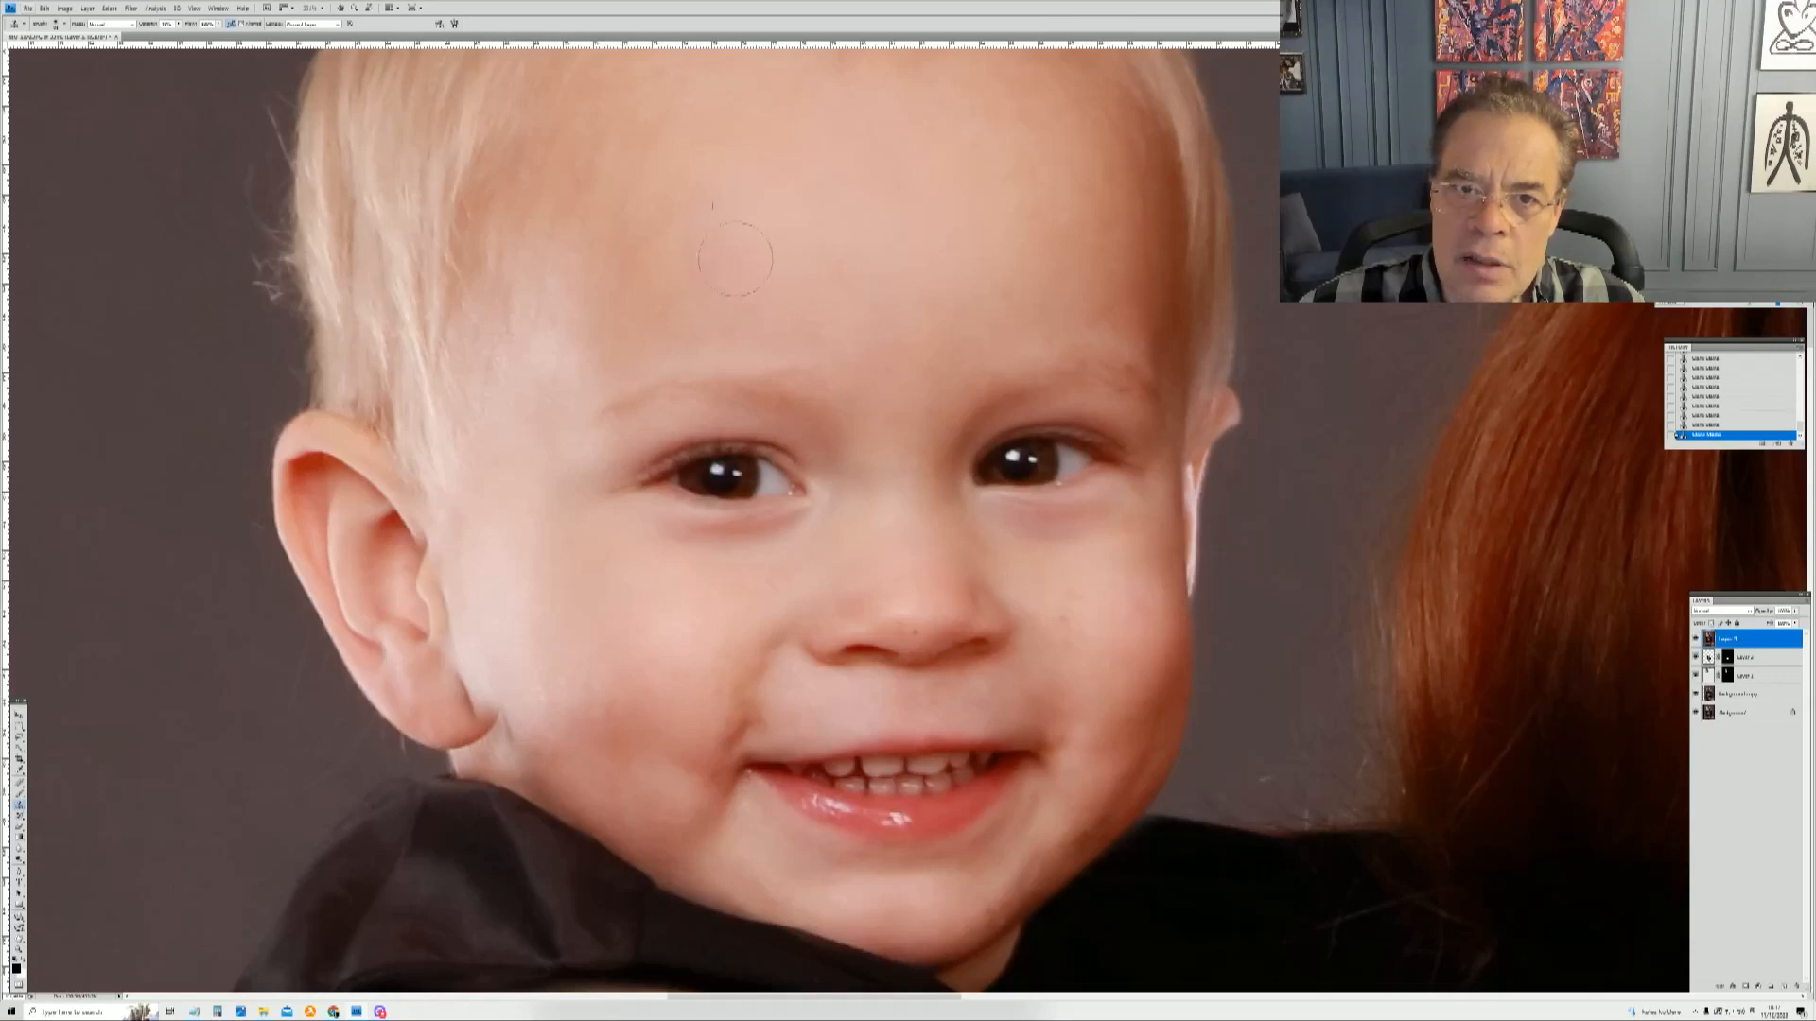
alt+click(1001, 166)
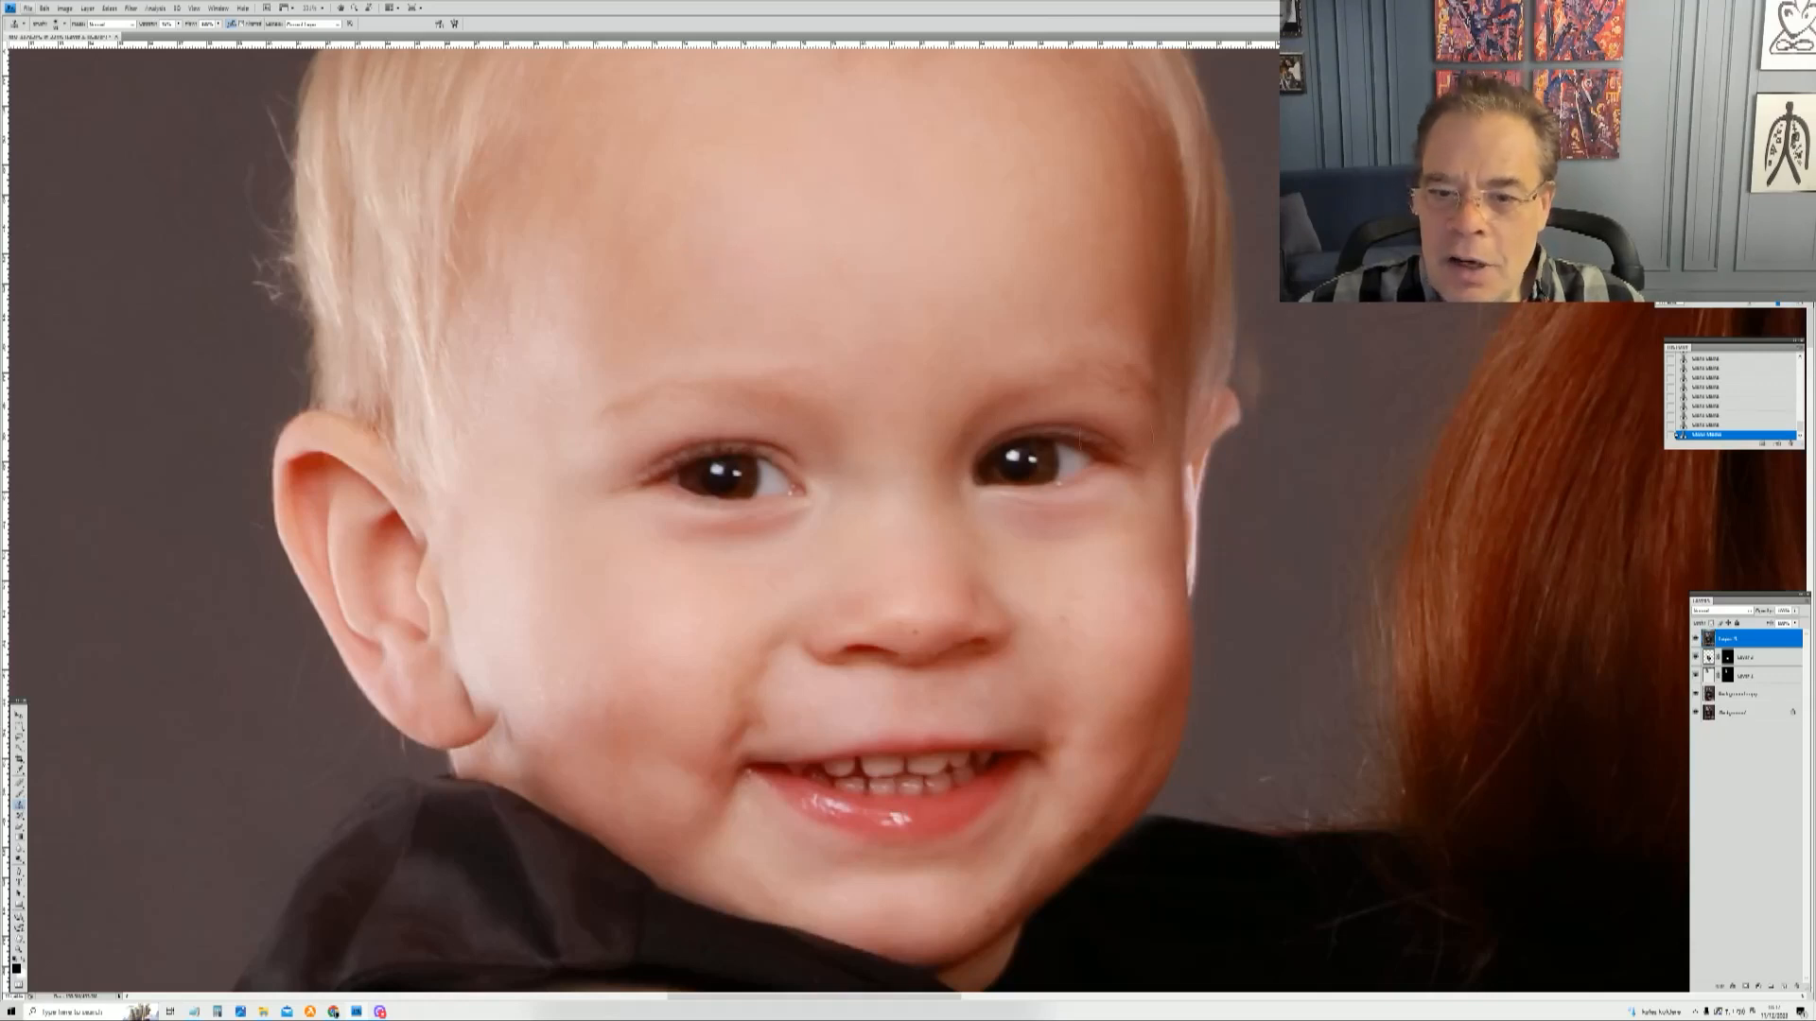
Step: Adjust the brush and heal the small spot on the toddler's cheek beside his nose
right_click(1141, 430)
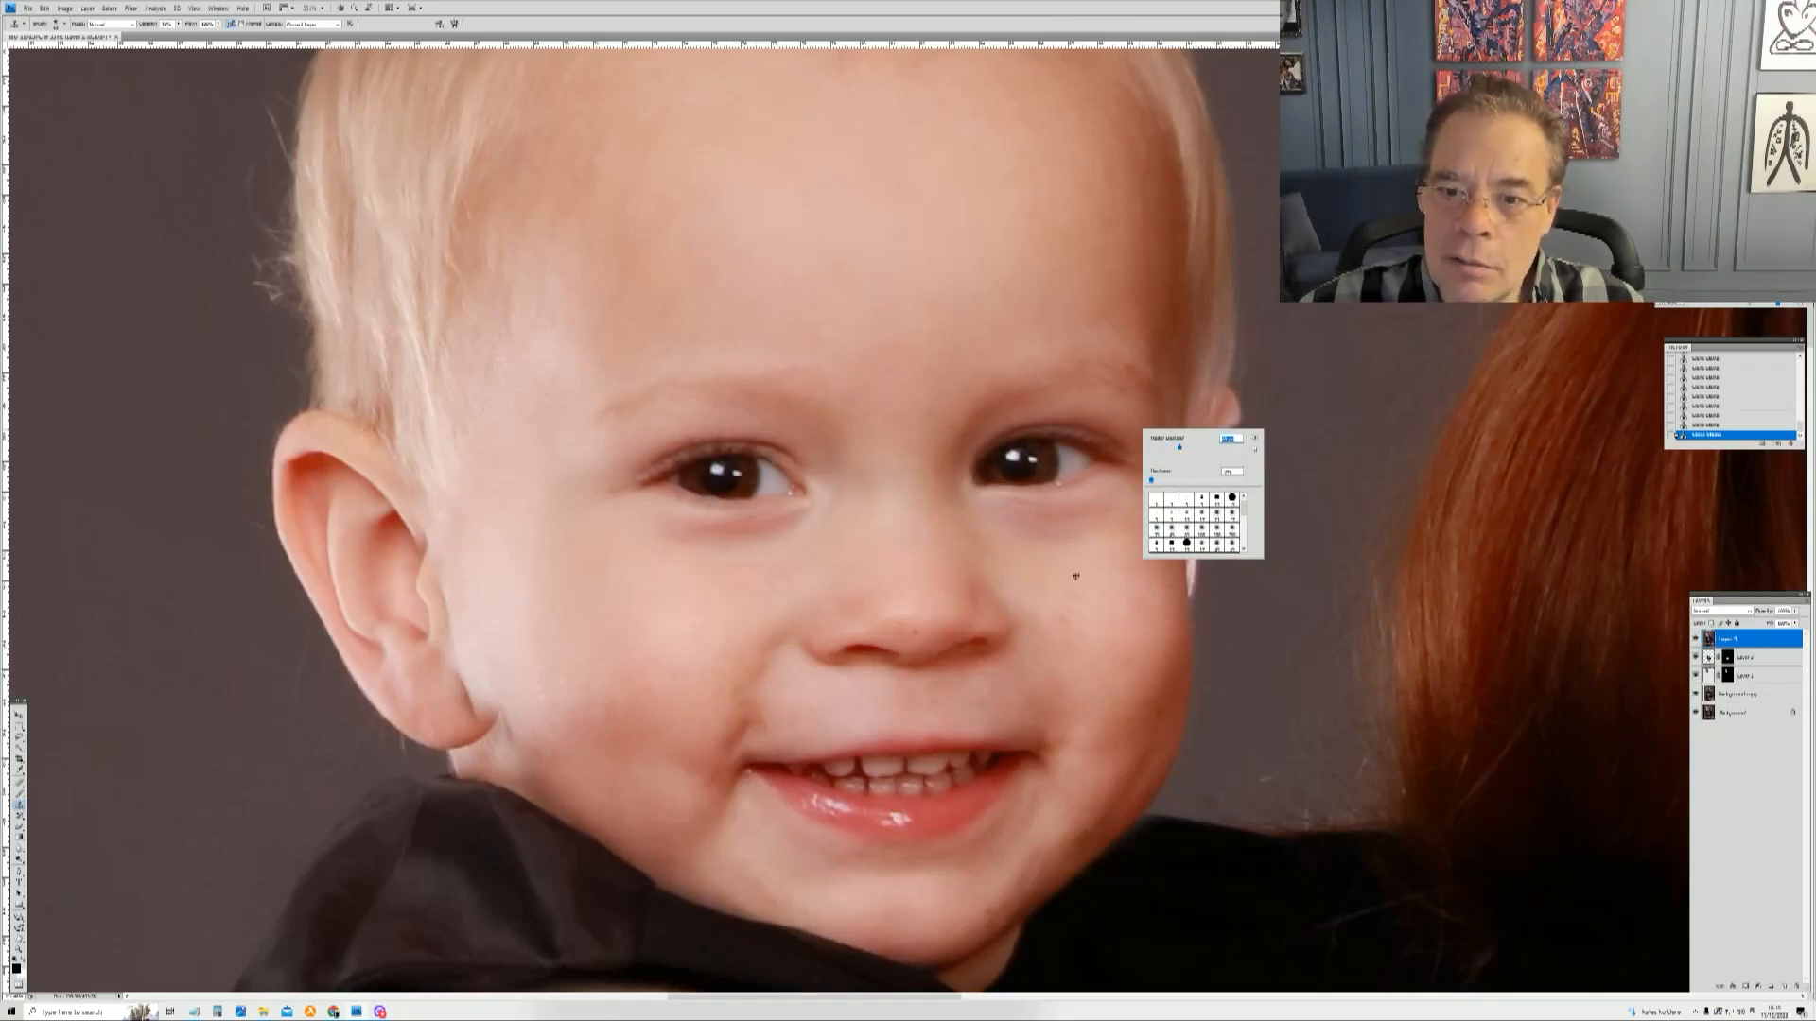
click(1124, 584)
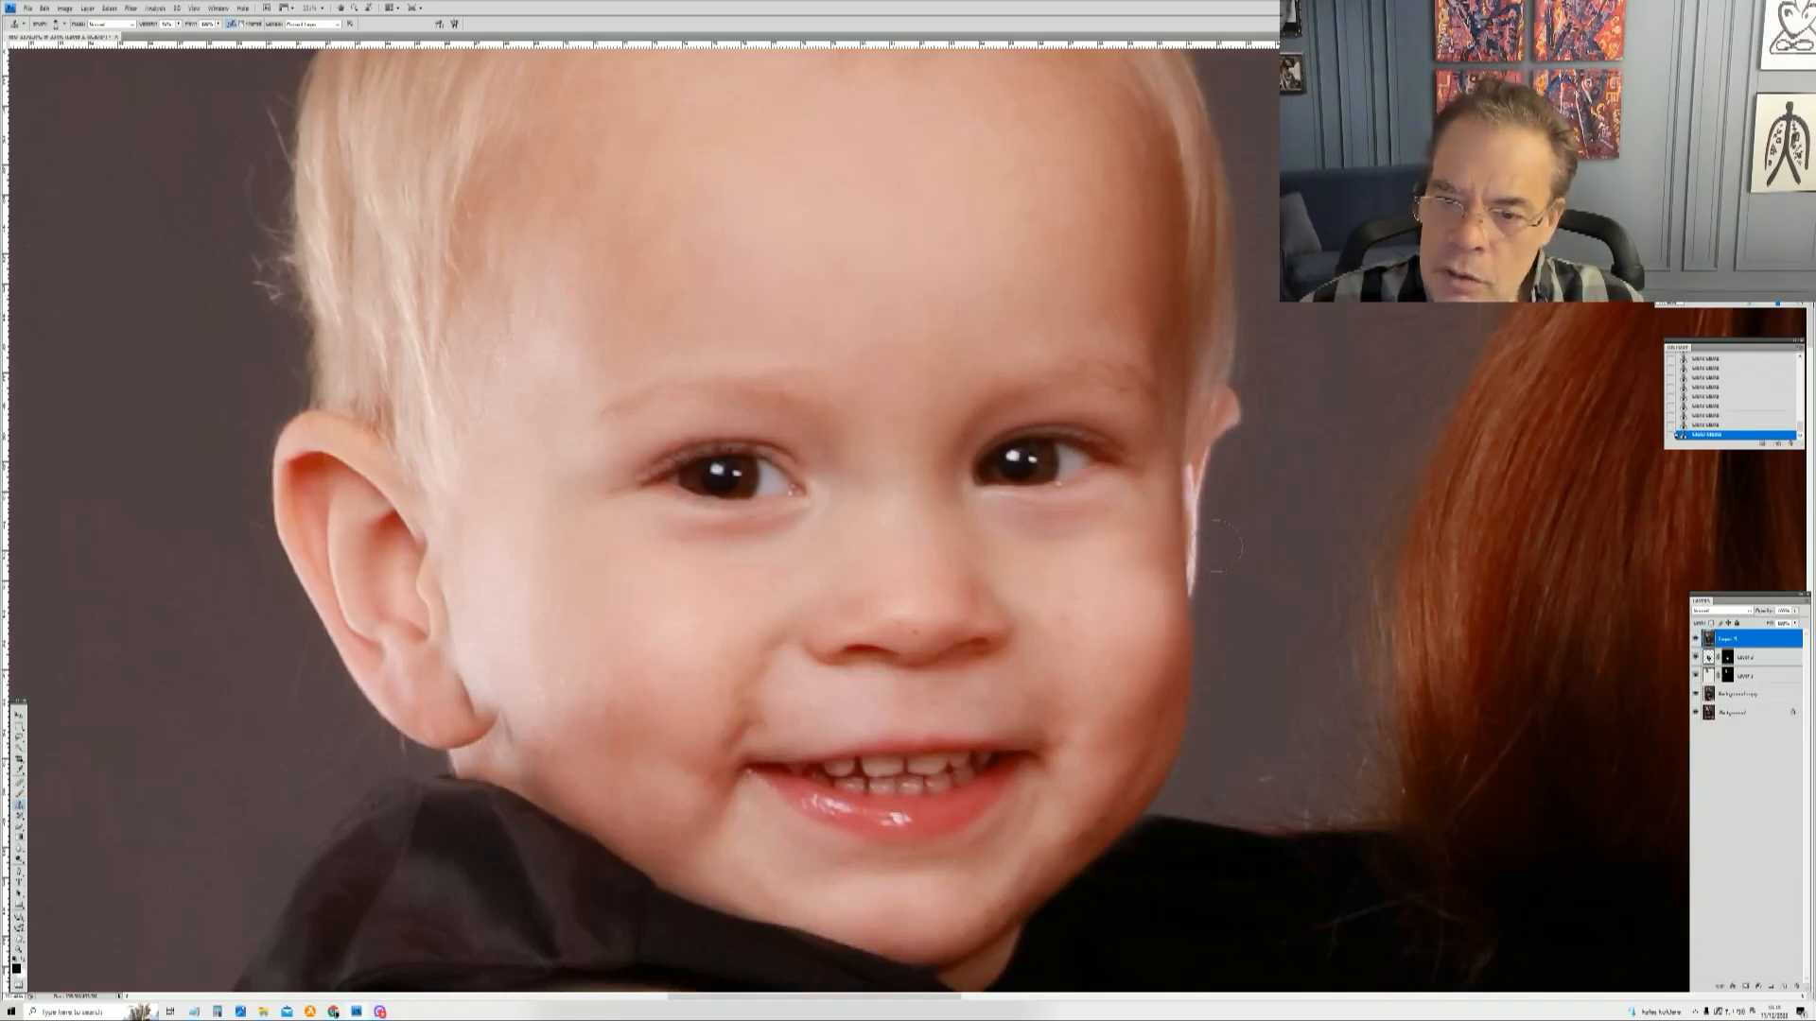
alt+click(1136, 576)
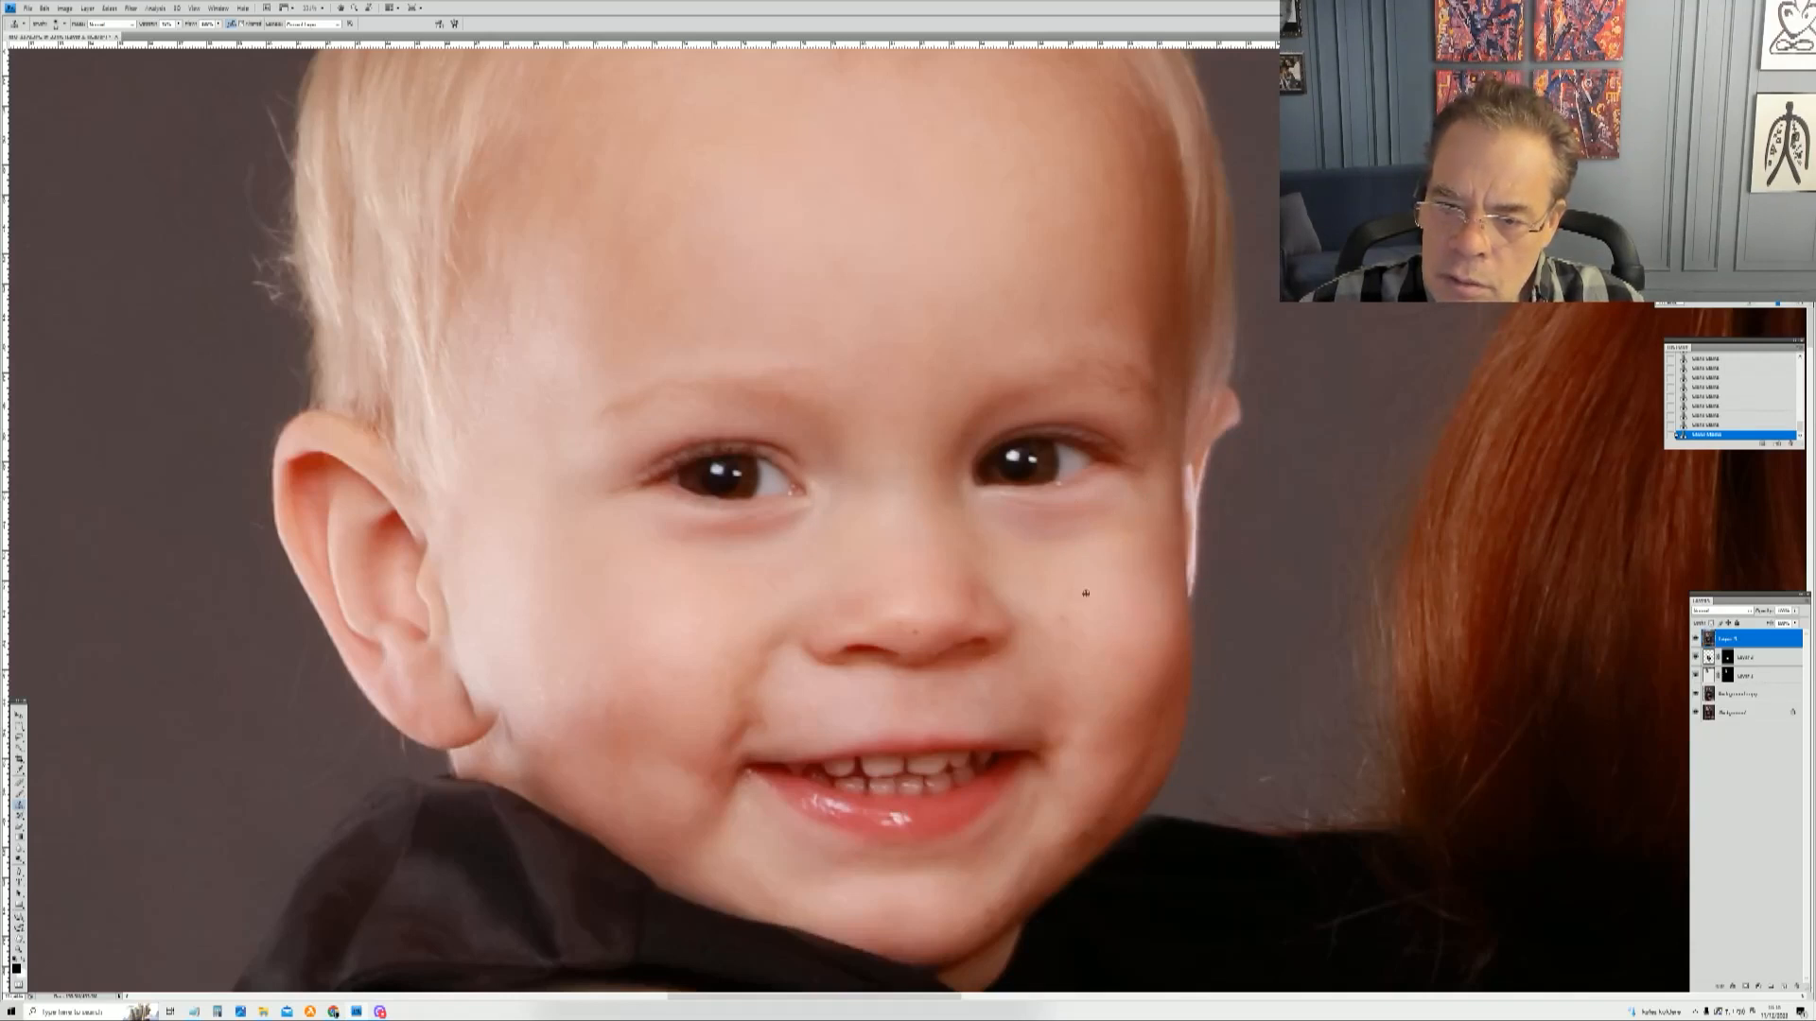
Step: Zoom in closely on the skin beside the toddler's nose, resize the healing brush, and heal the faint specks on his cheek
right_click(1099, 591)
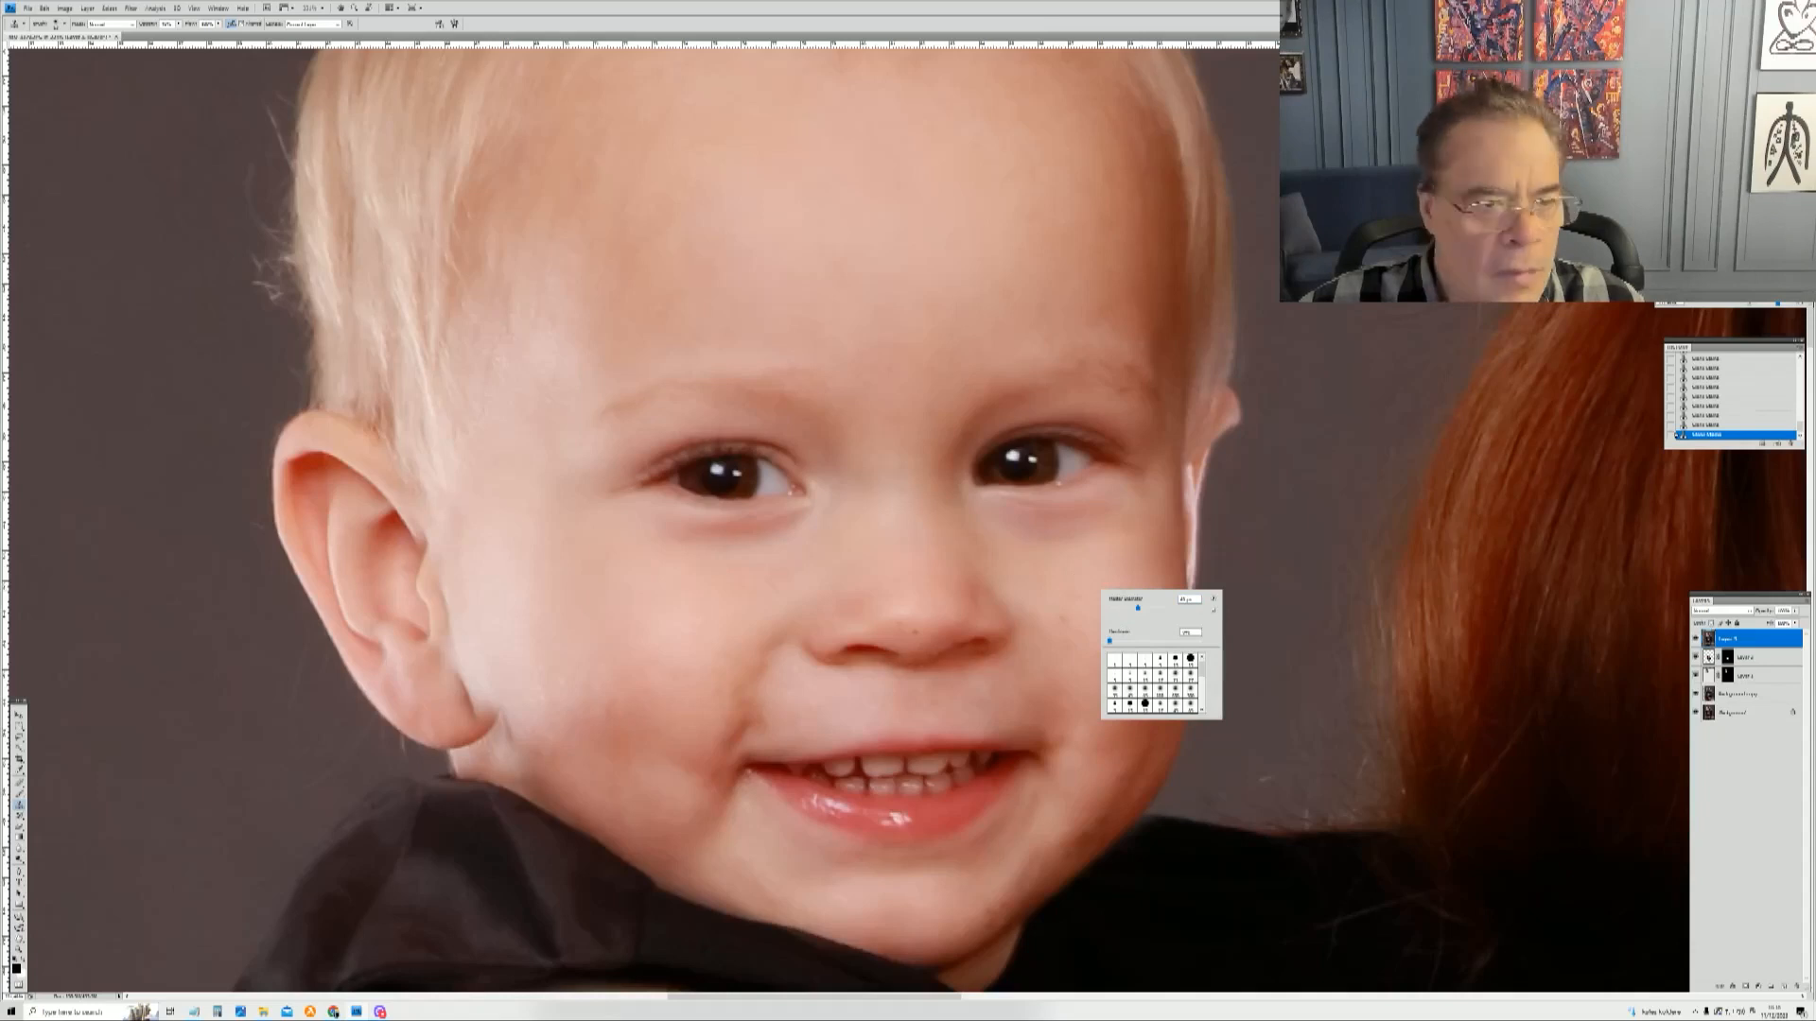
click(19, 949)
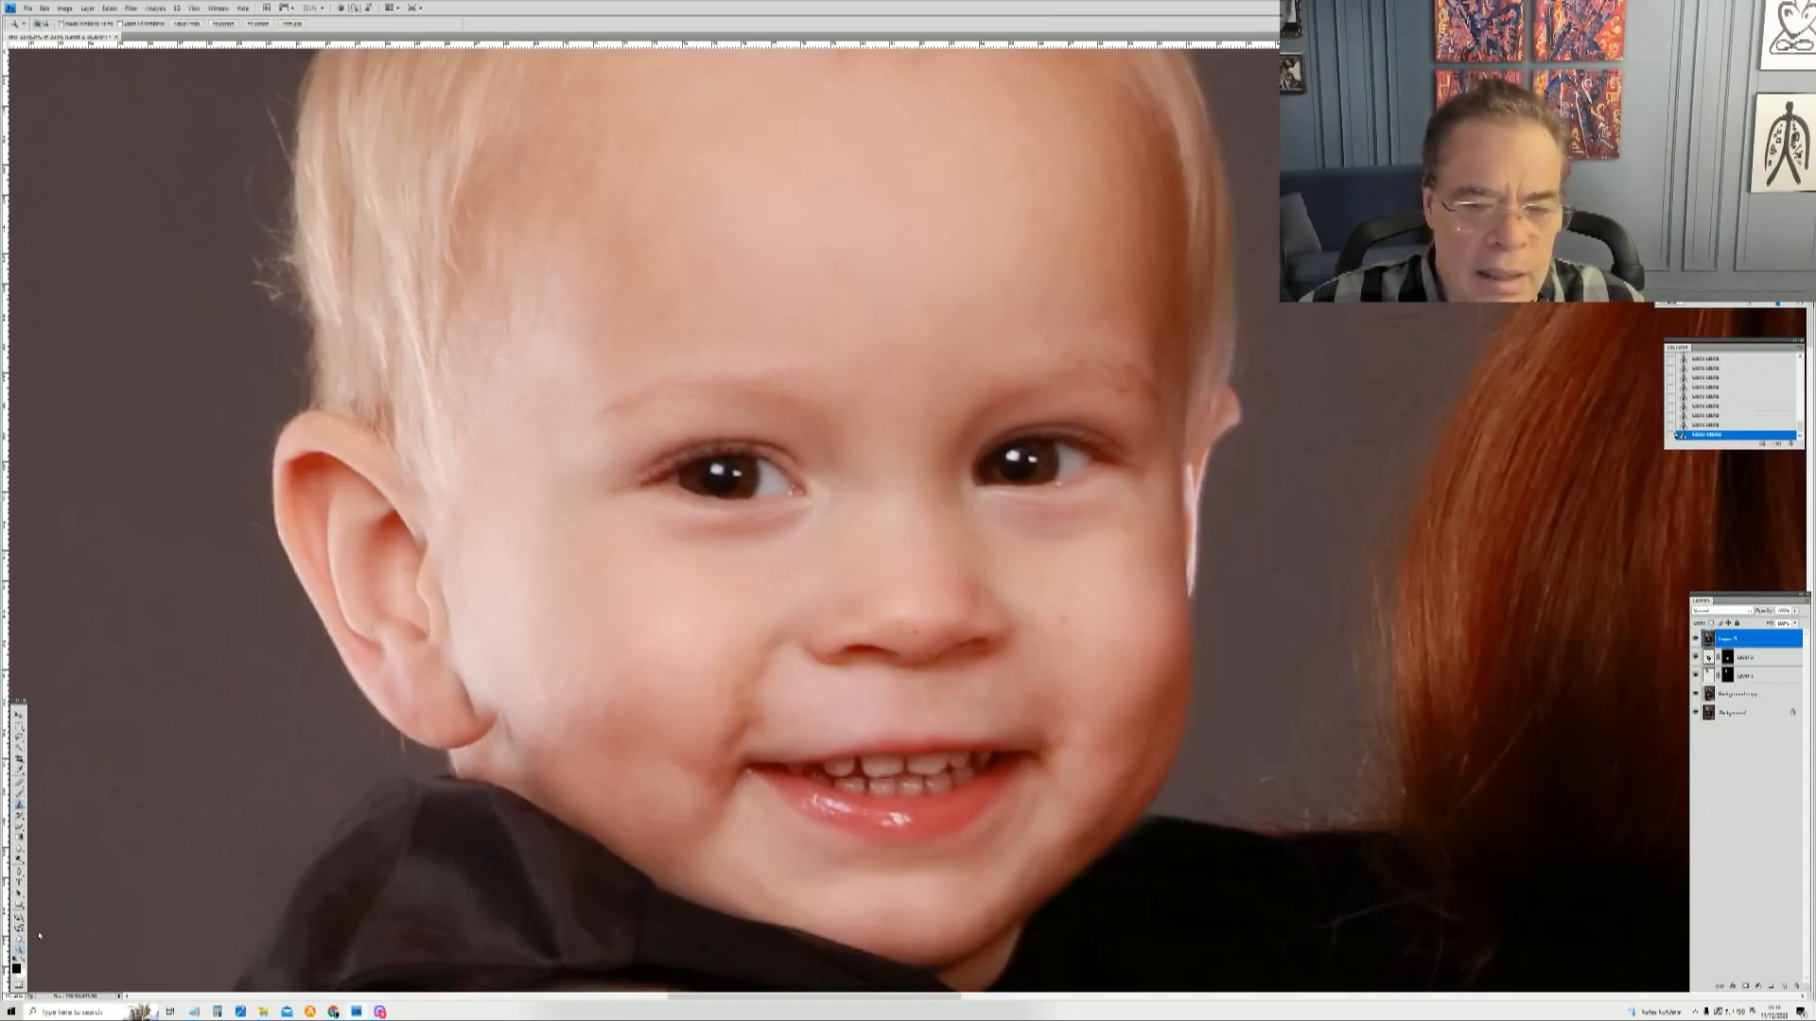
drag(1112, 662, 1114, 663)
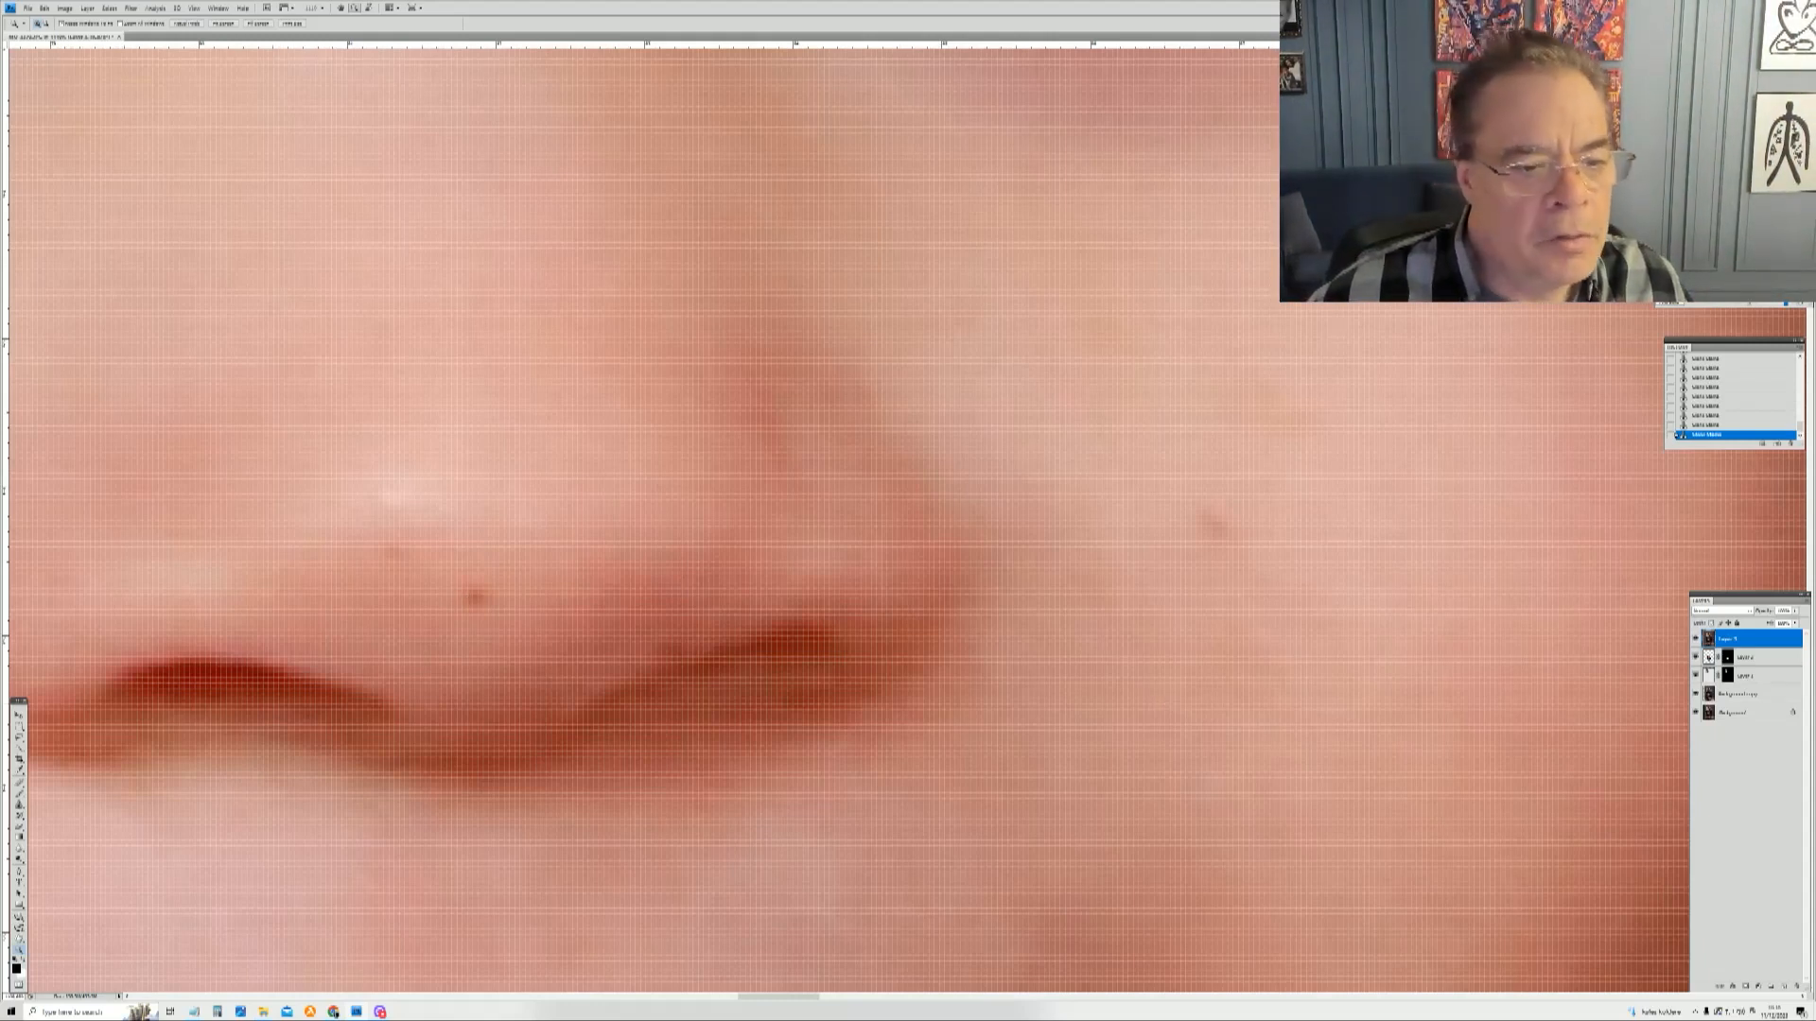
click(19, 804)
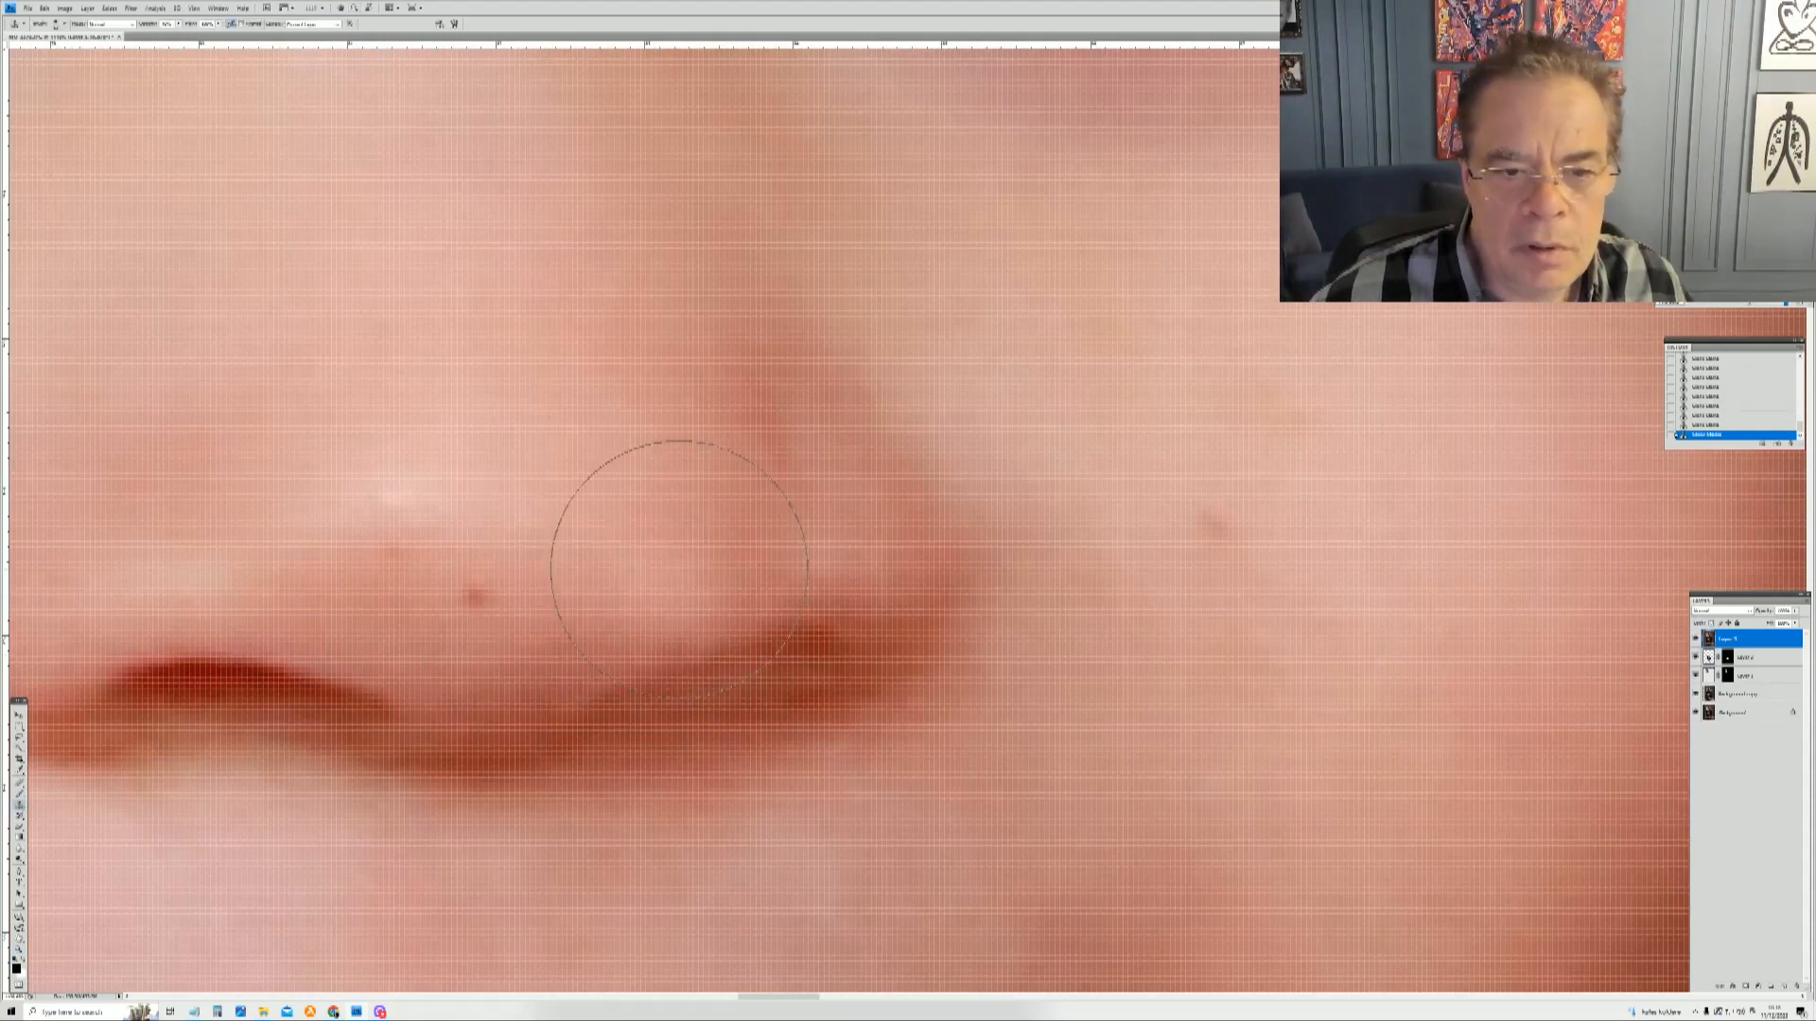
right_click(681, 570)
click(707, 589)
alt+click(1180, 454)
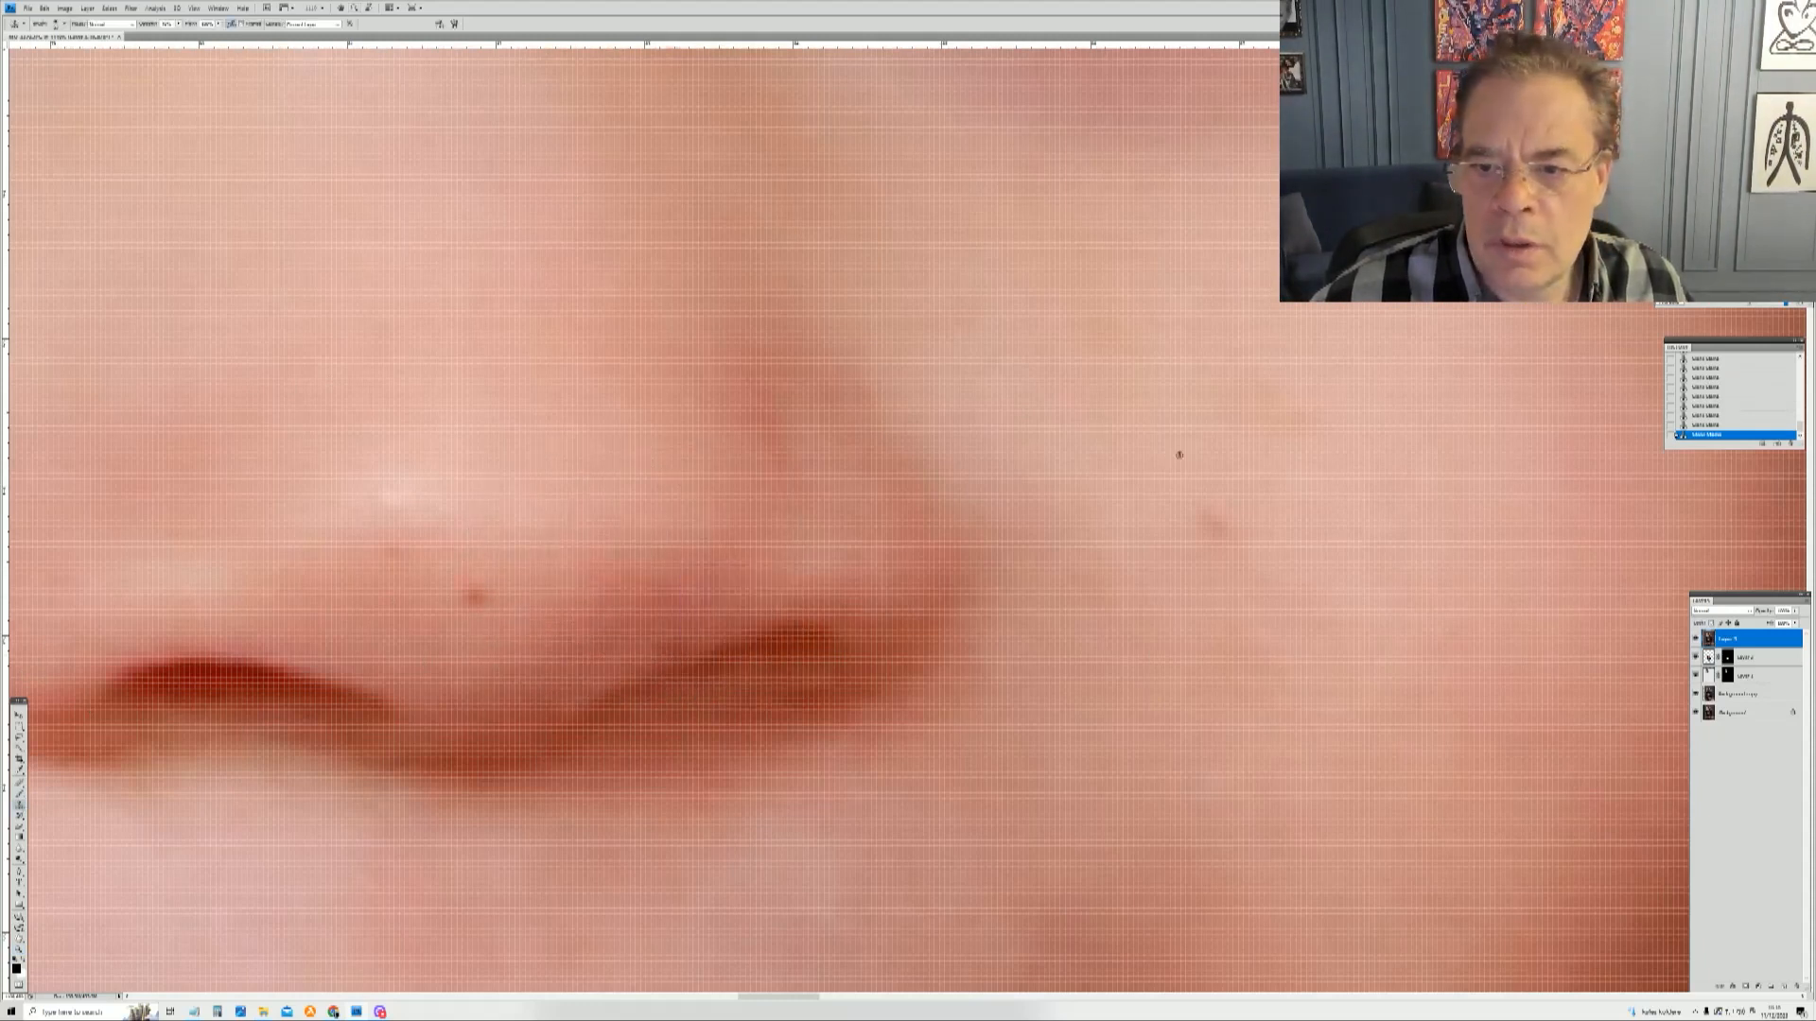
click(1211, 518)
click(1218, 521)
alt+click(1262, 371)
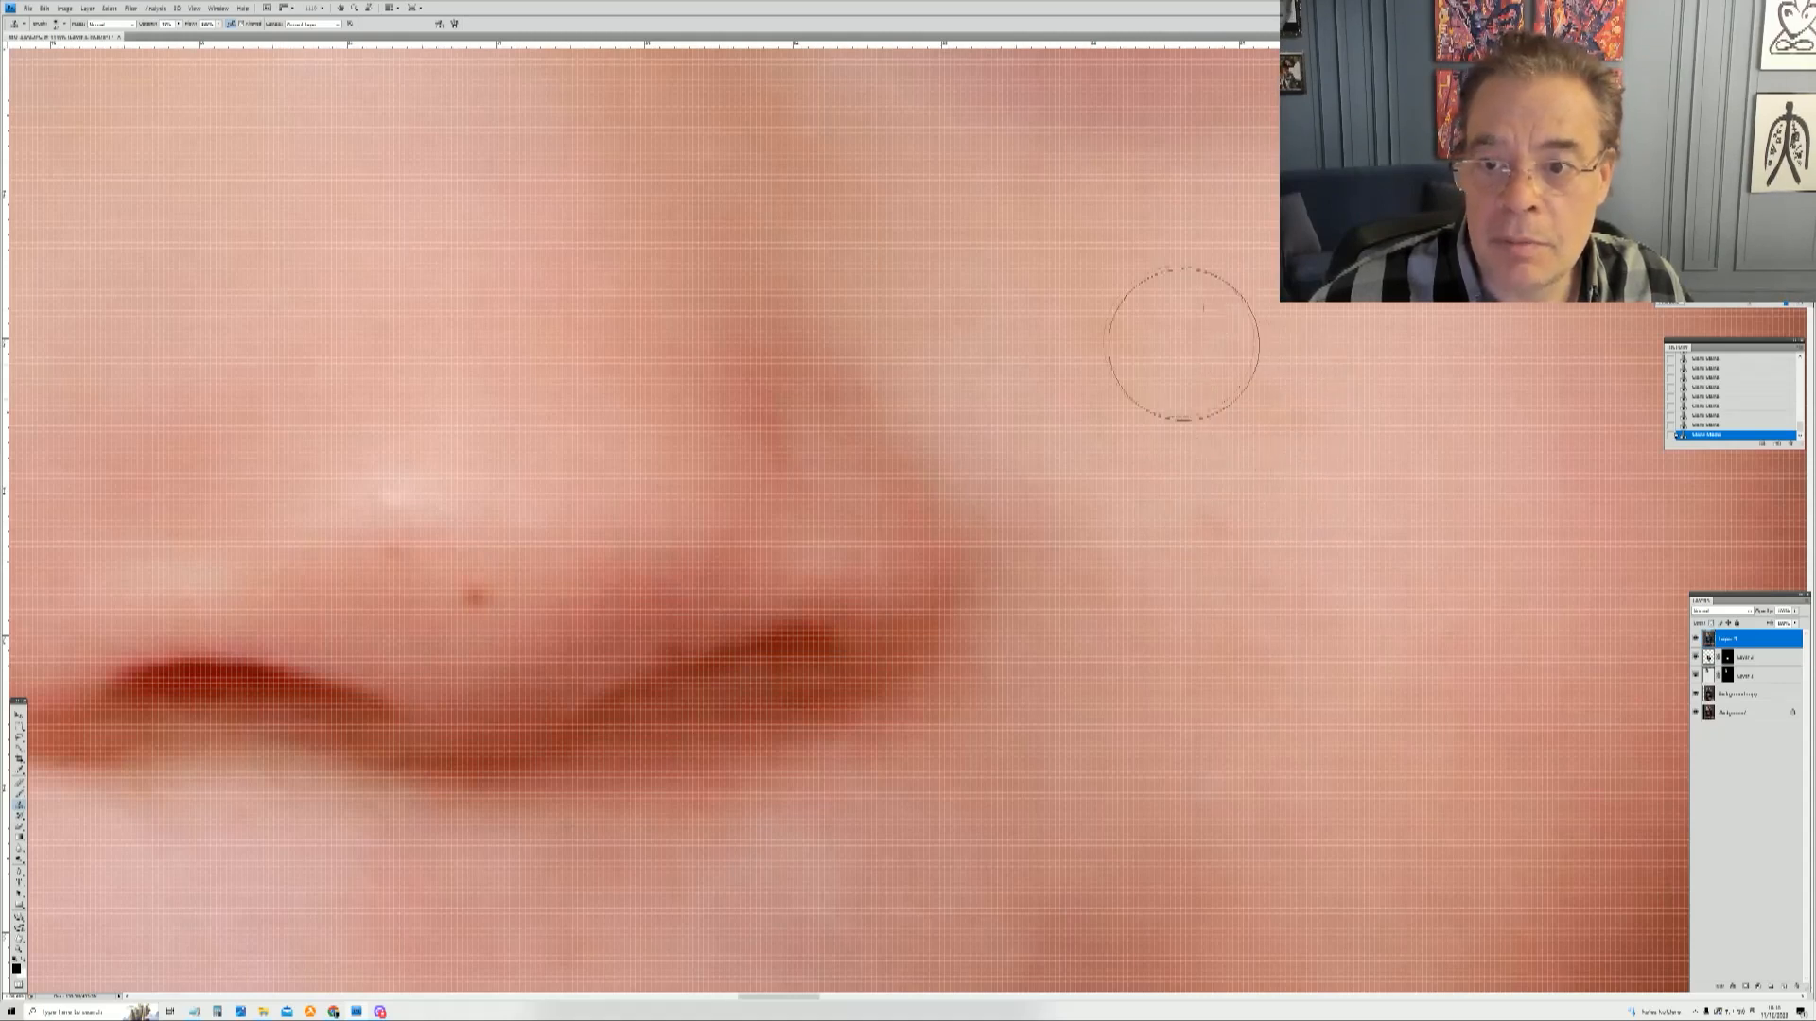
alt+click(1169, 445)
drag(1212, 568, 1210, 536)
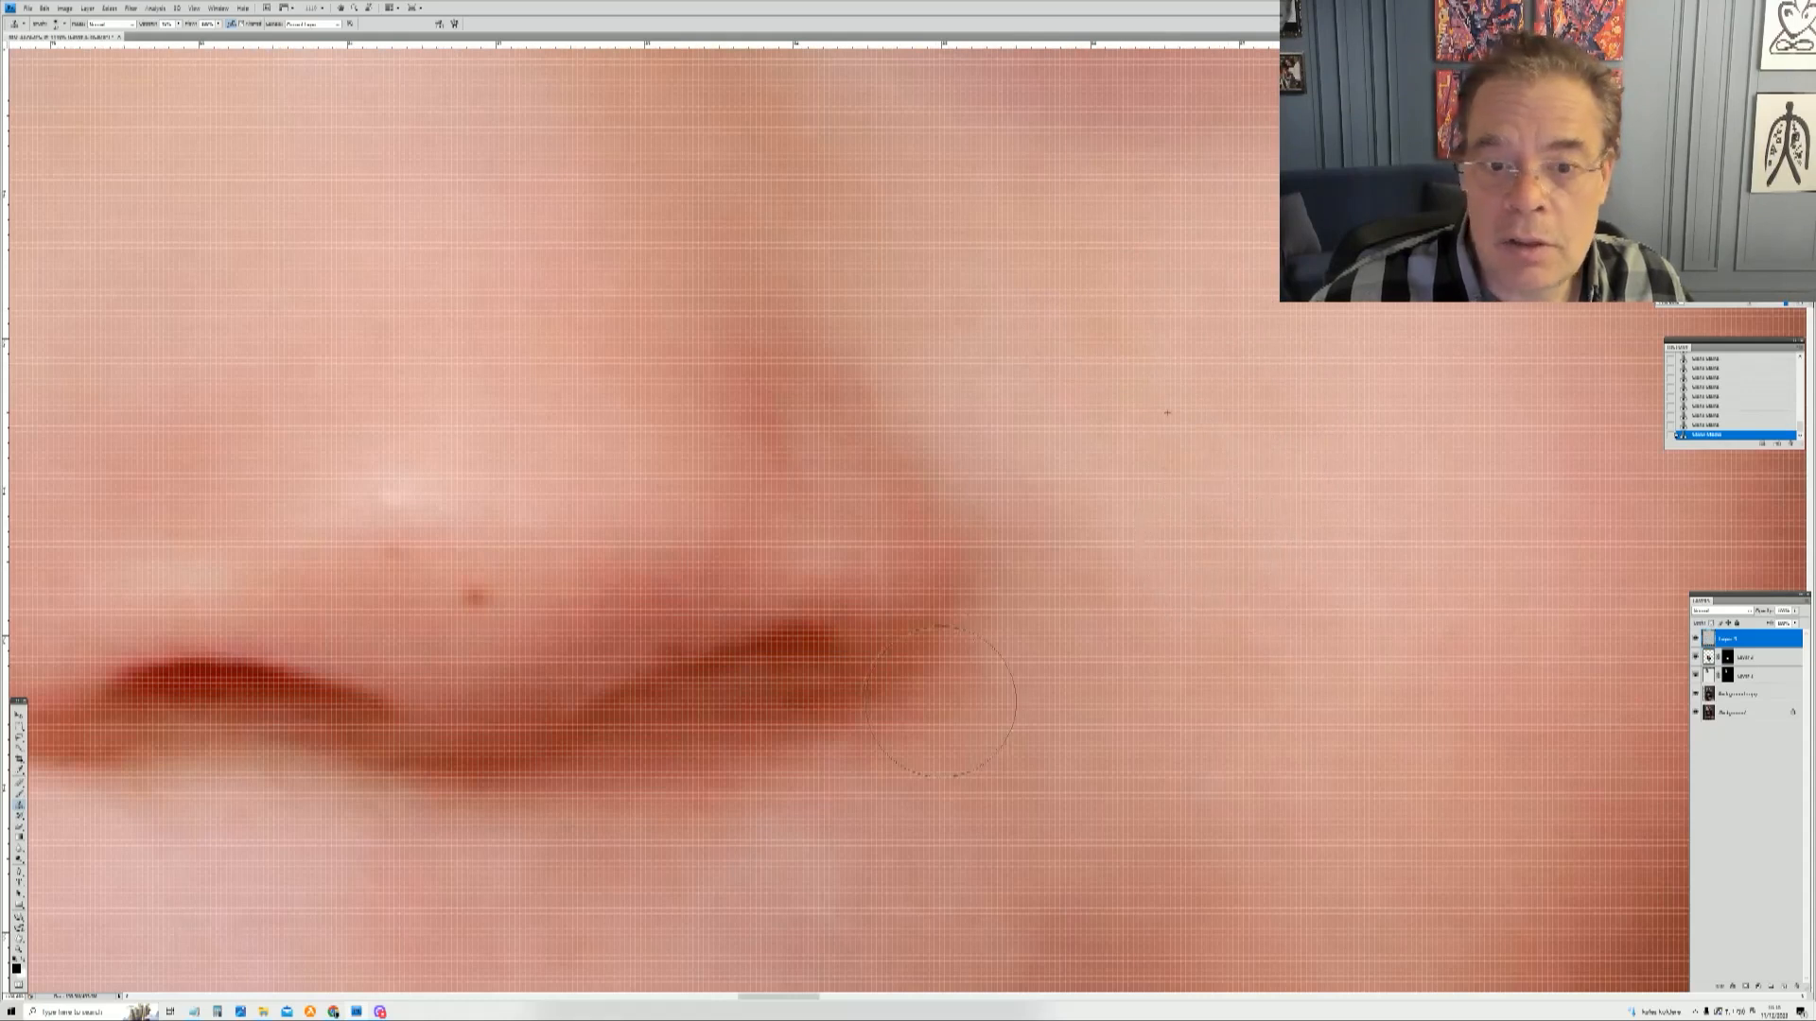
Step: Resize the brush and retouch the dark spot on the toddler's nose beside his nostril
right_click(695, 464)
drag(707, 470, 701, 470)
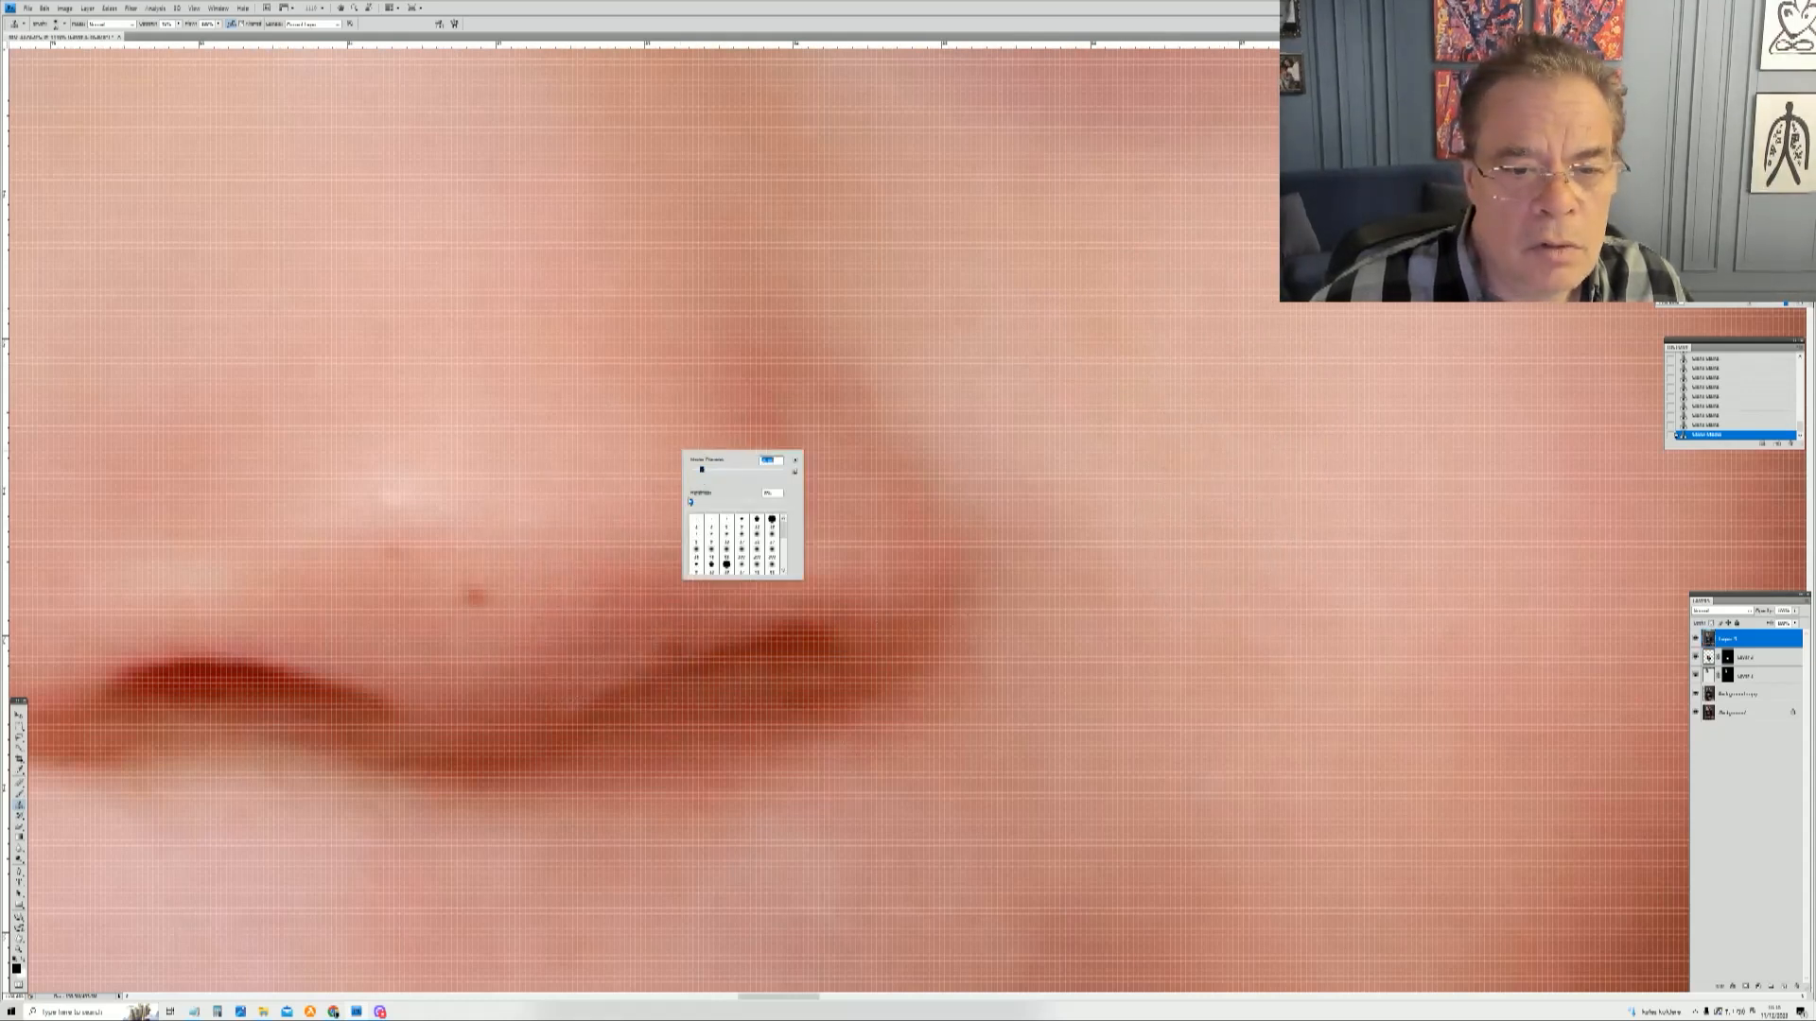
click(534, 580)
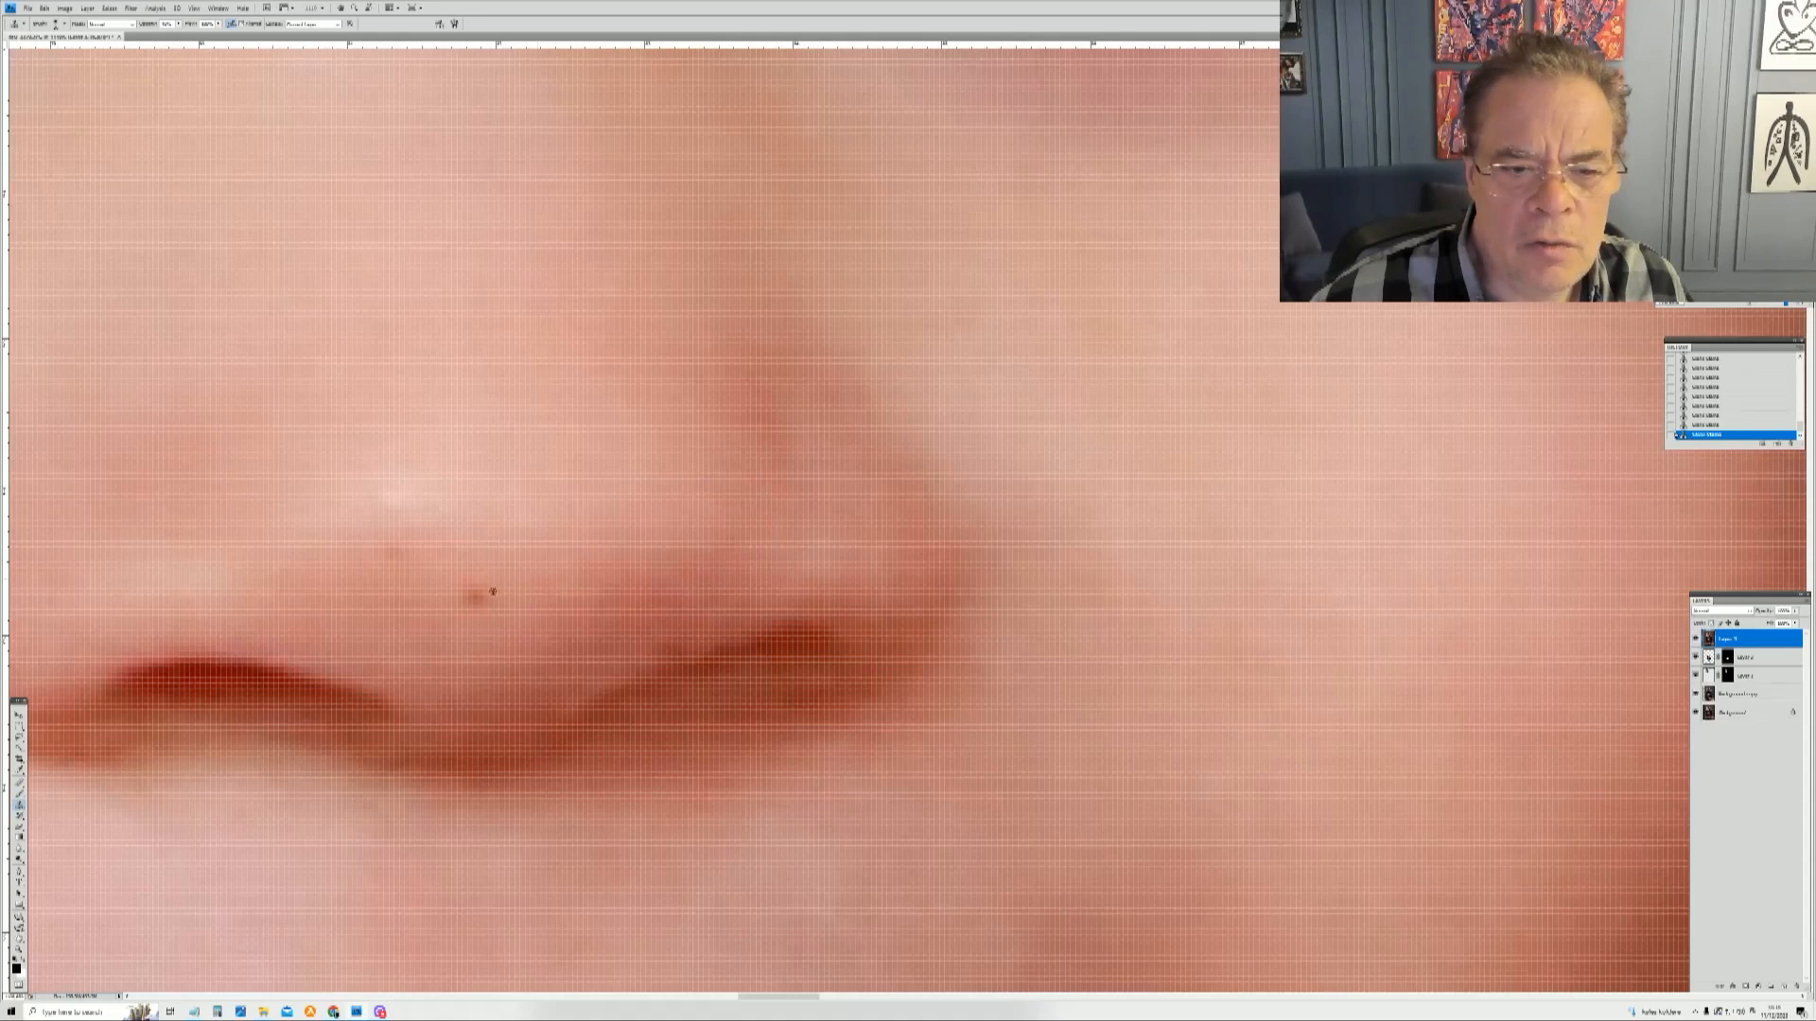
click(481, 593)
right_click(496, 575)
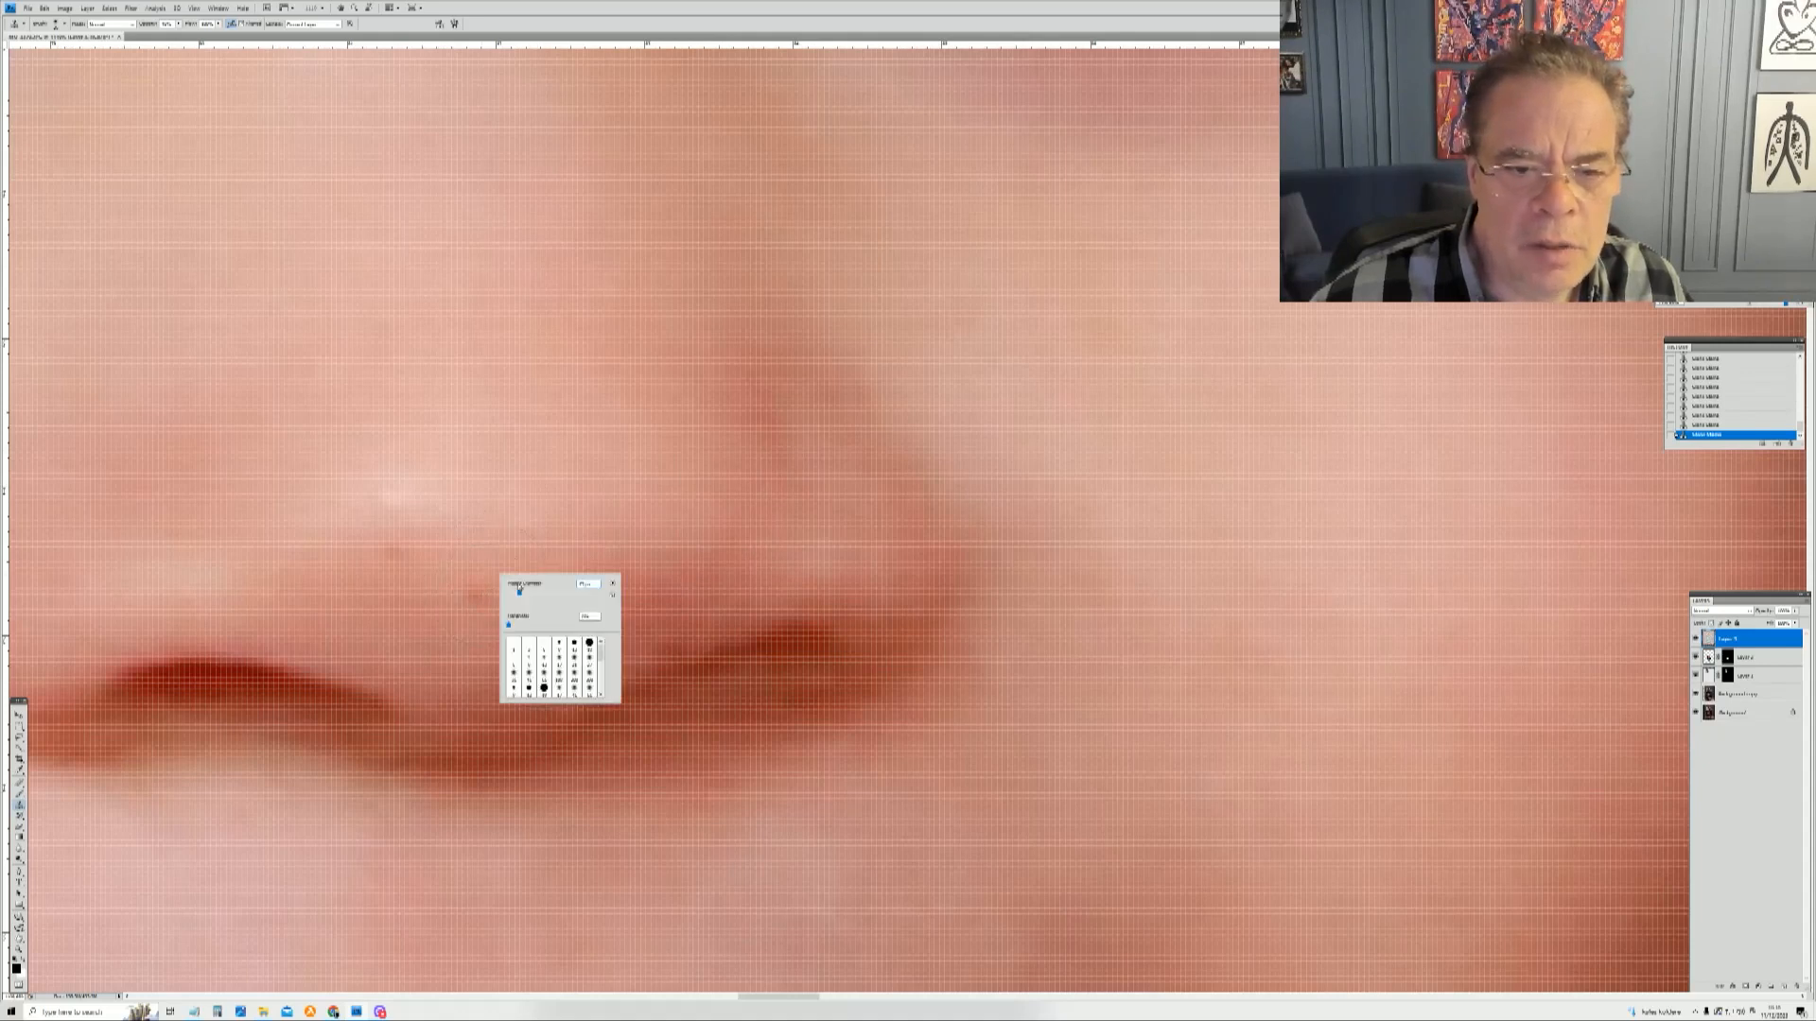
click(476, 592)
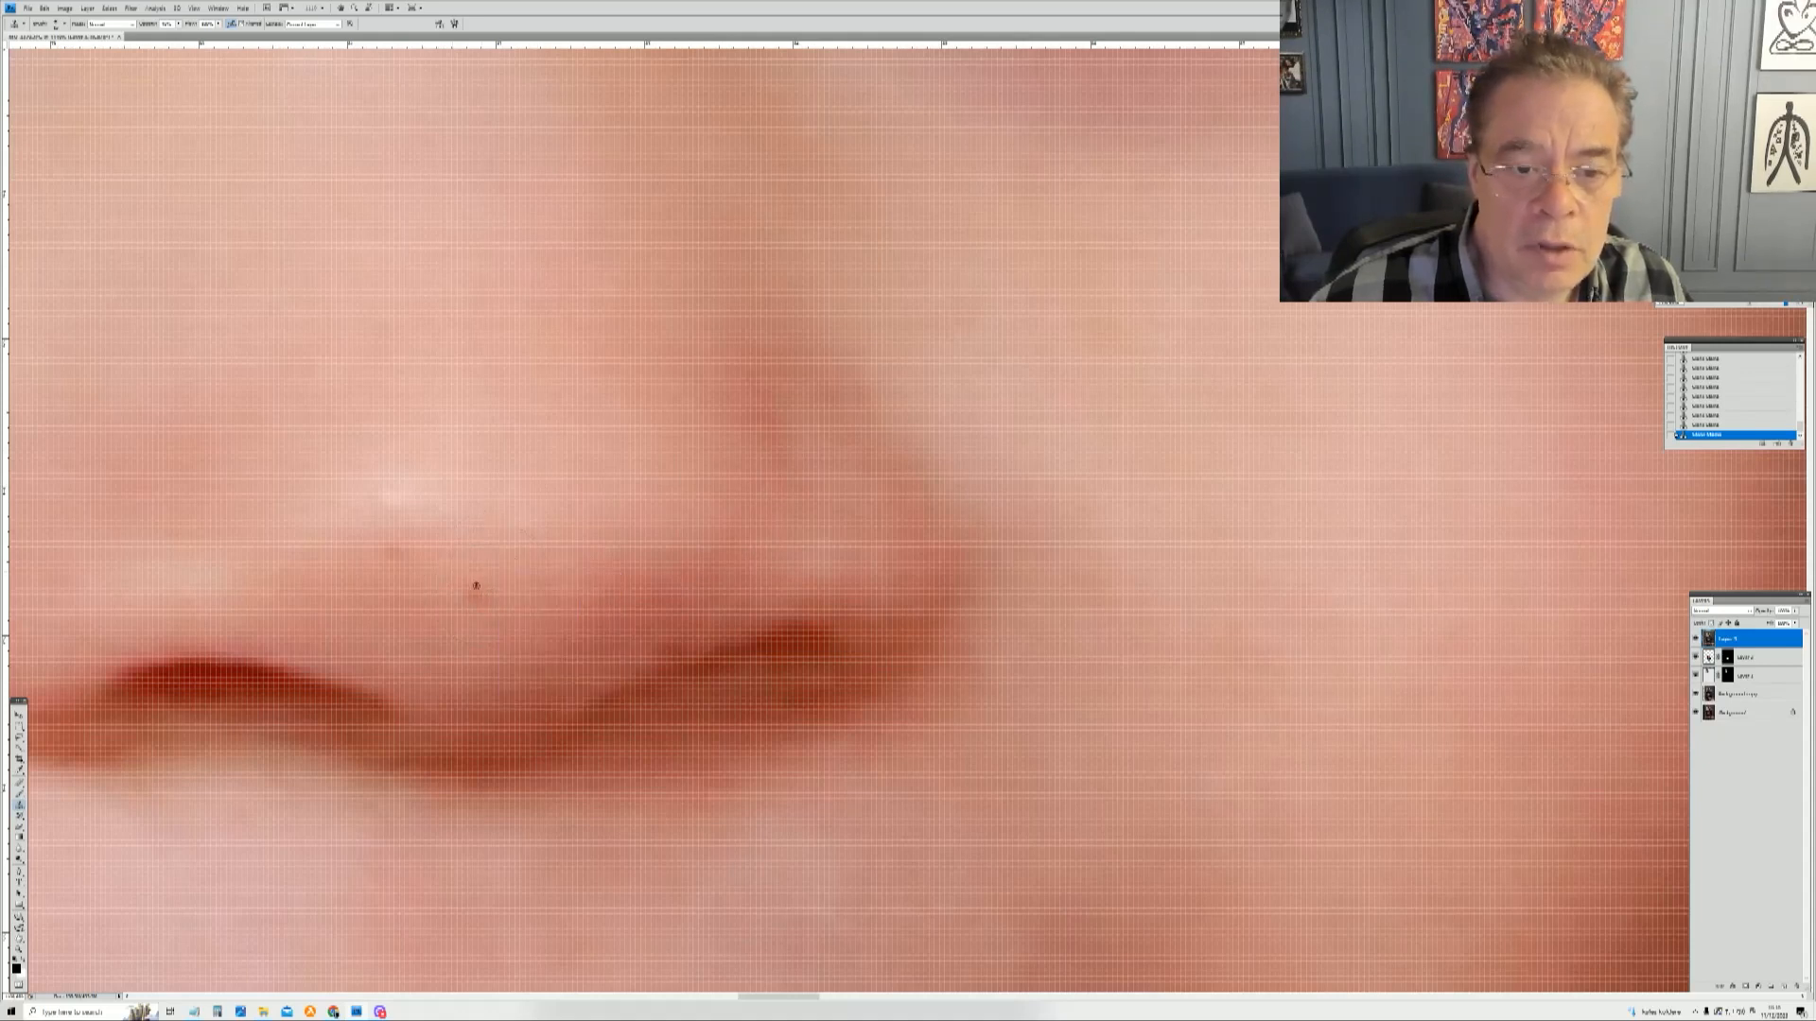
click(476, 594)
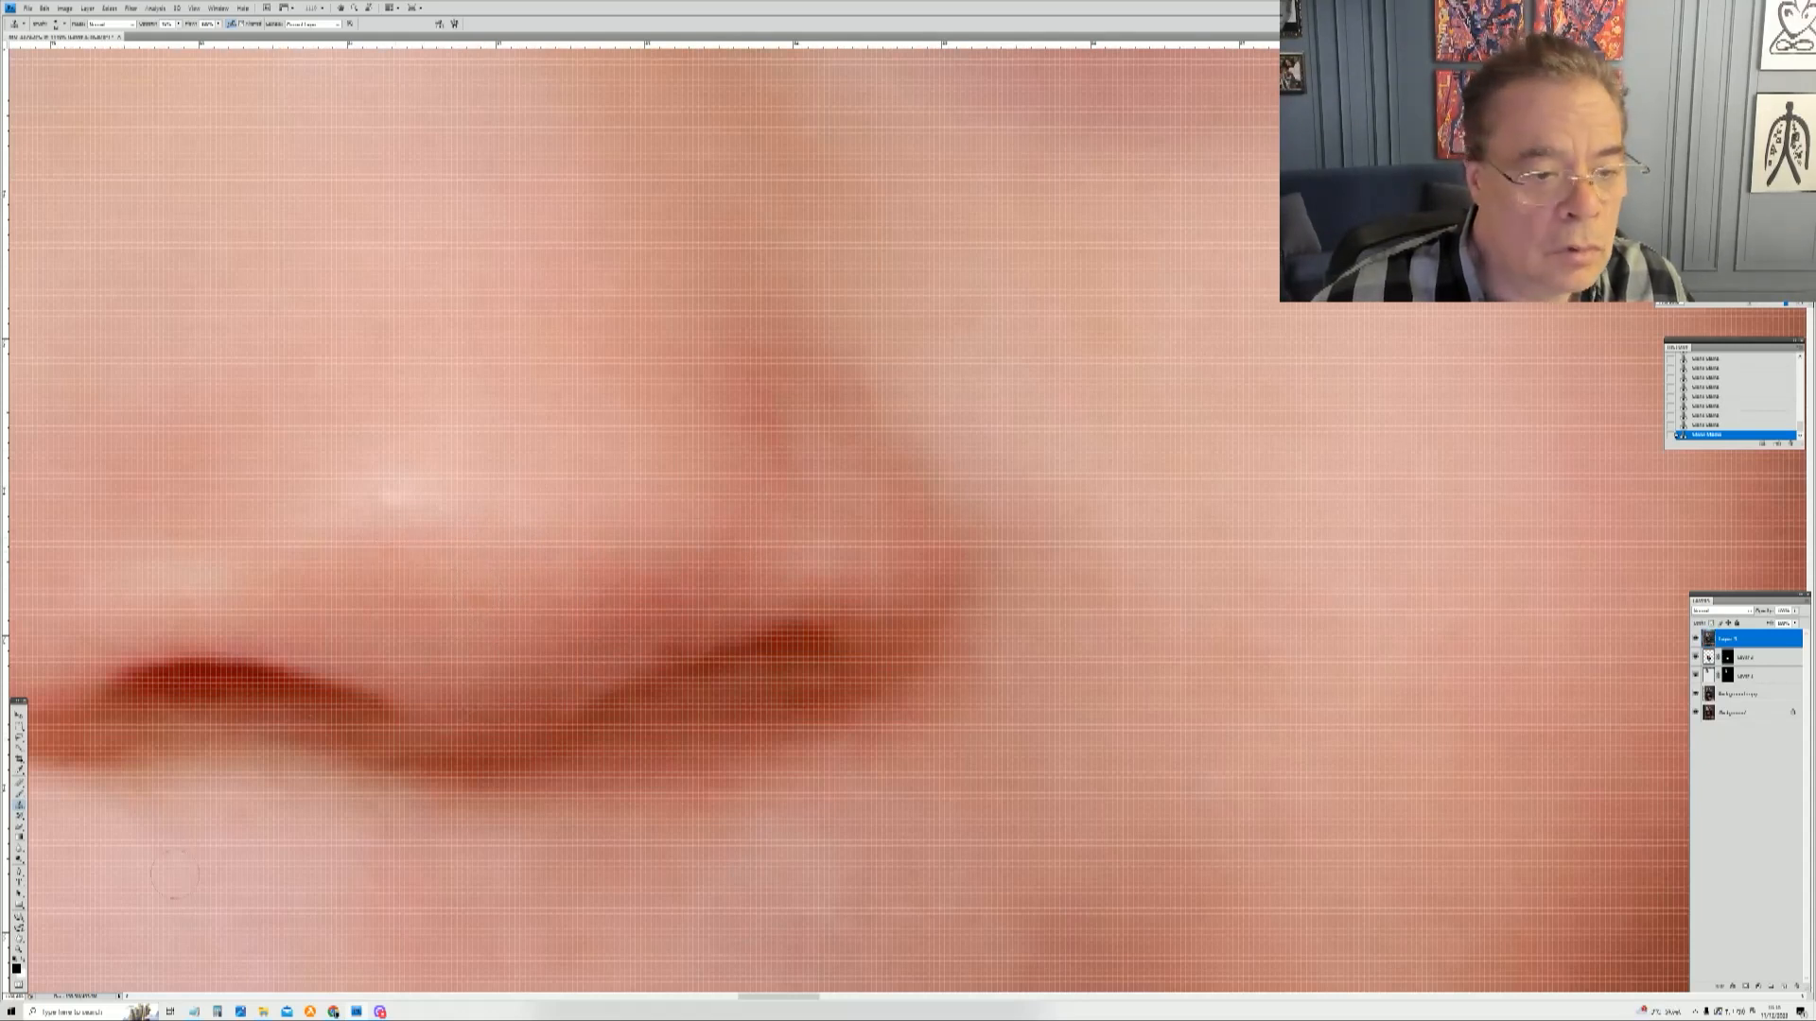
Step: Zoom in on the toddler's mouth and, with the Clone Stamp, retouch the spots on his cheeks and nose
key(z)
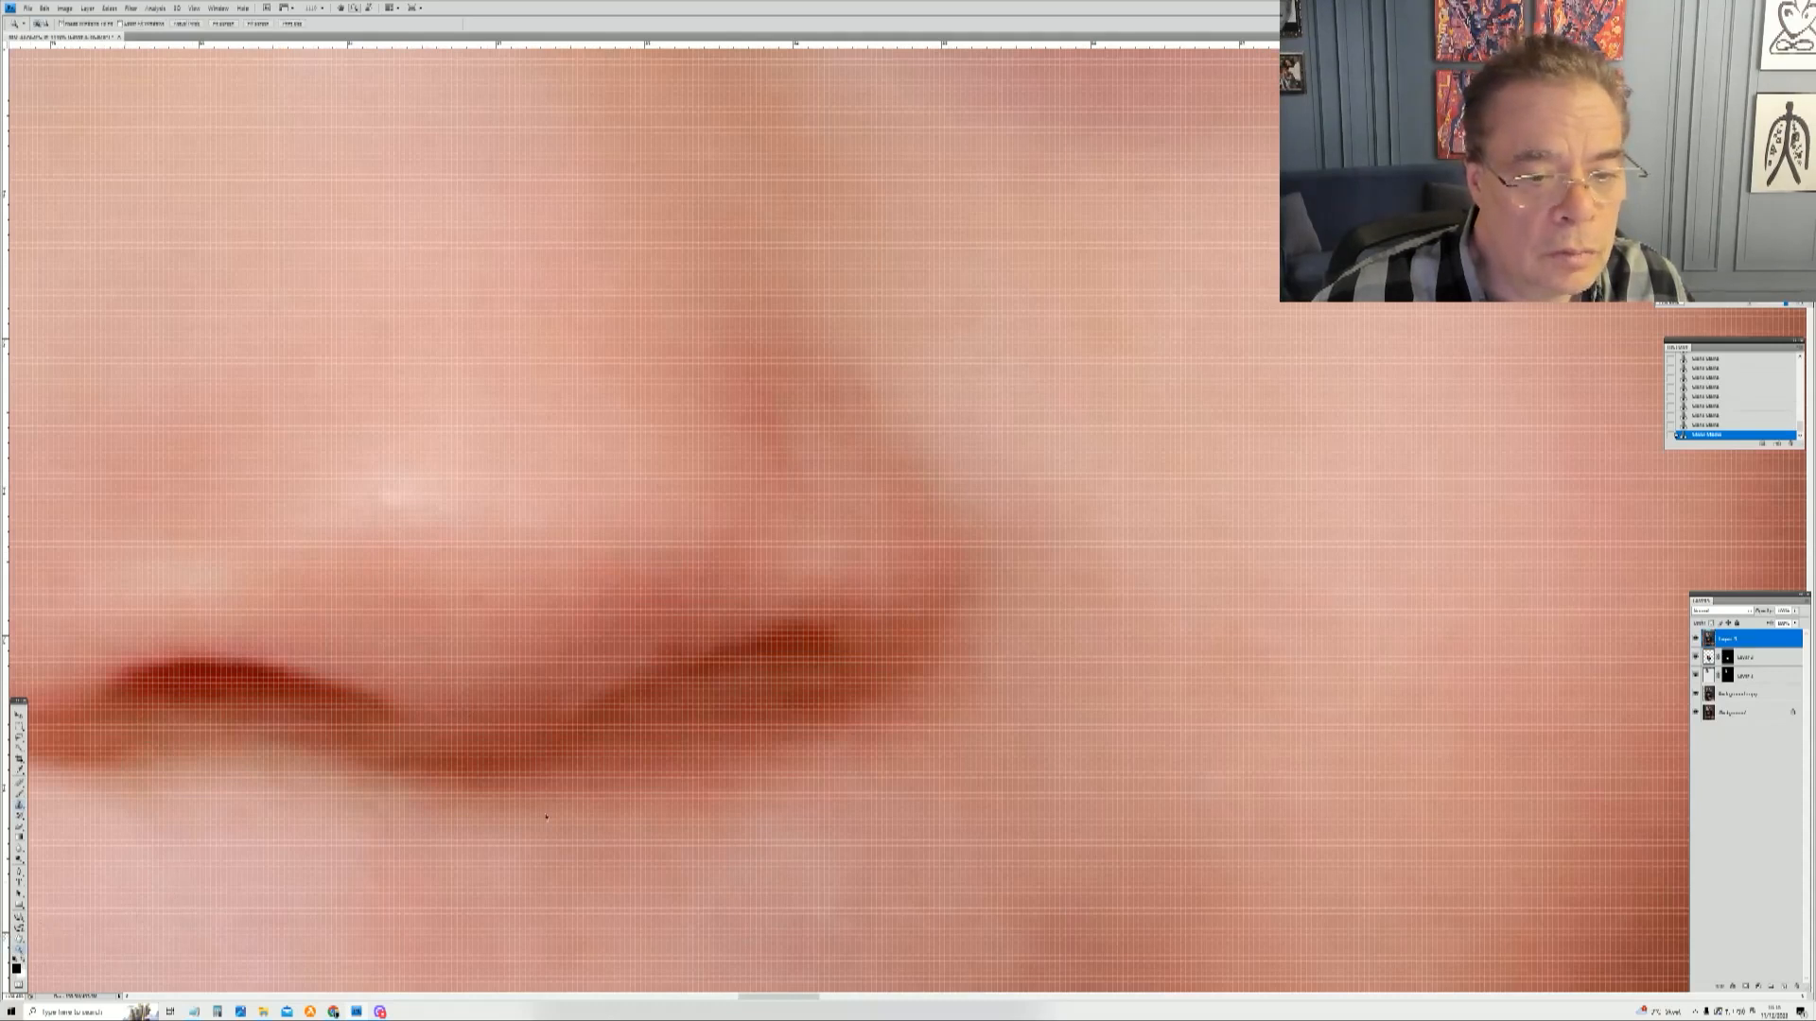
right_click(547, 813)
click(568, 821)
drag(784, 457, 1009, 698)
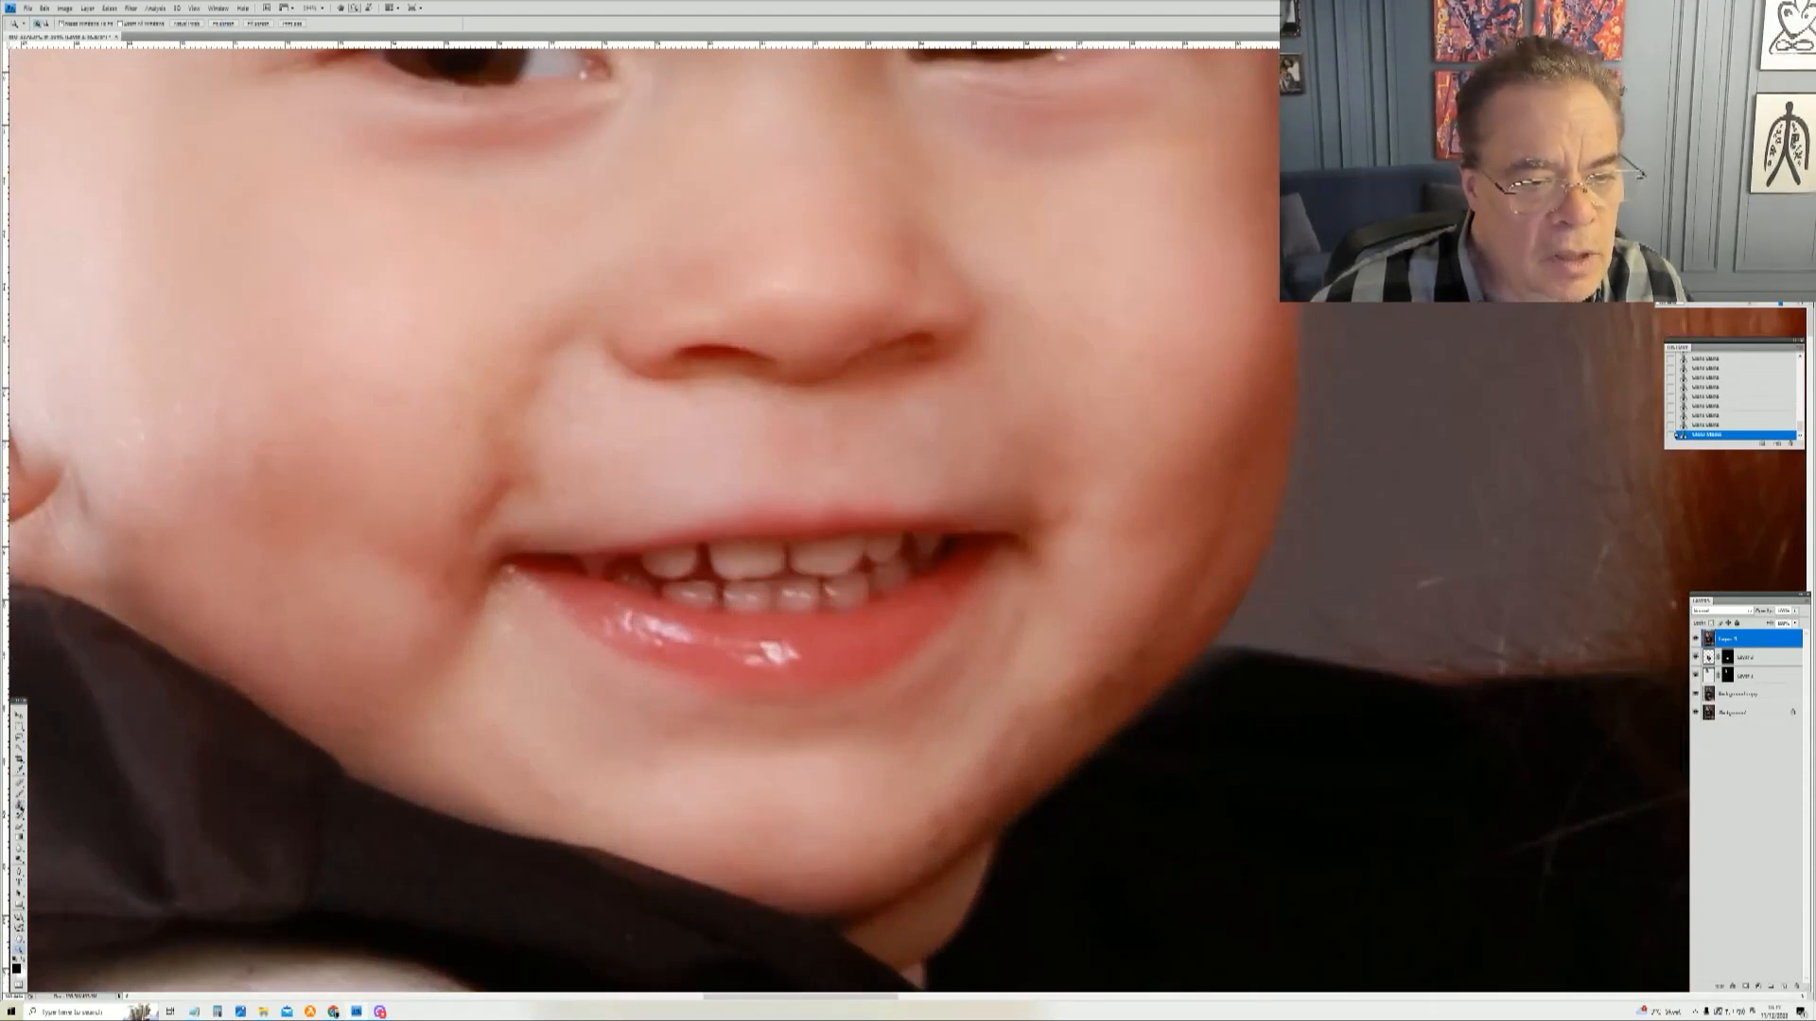
key(s)
right_click(238, 378)
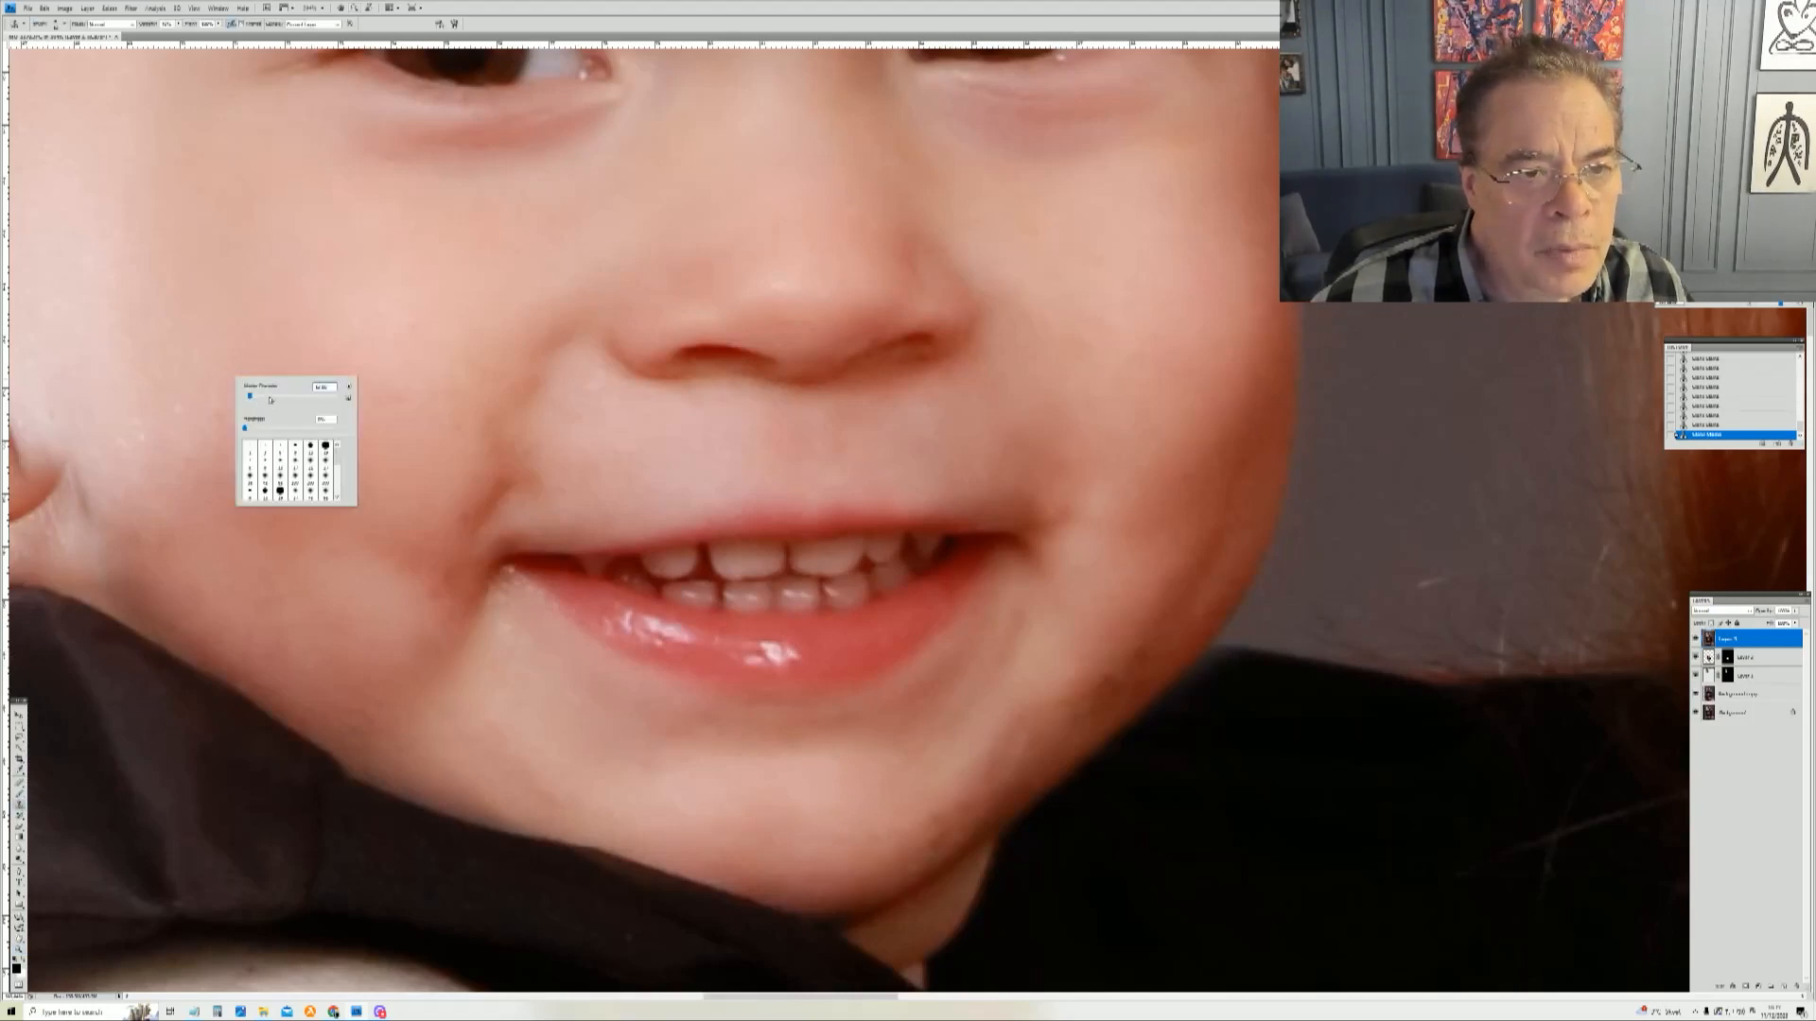
click(176, 397)
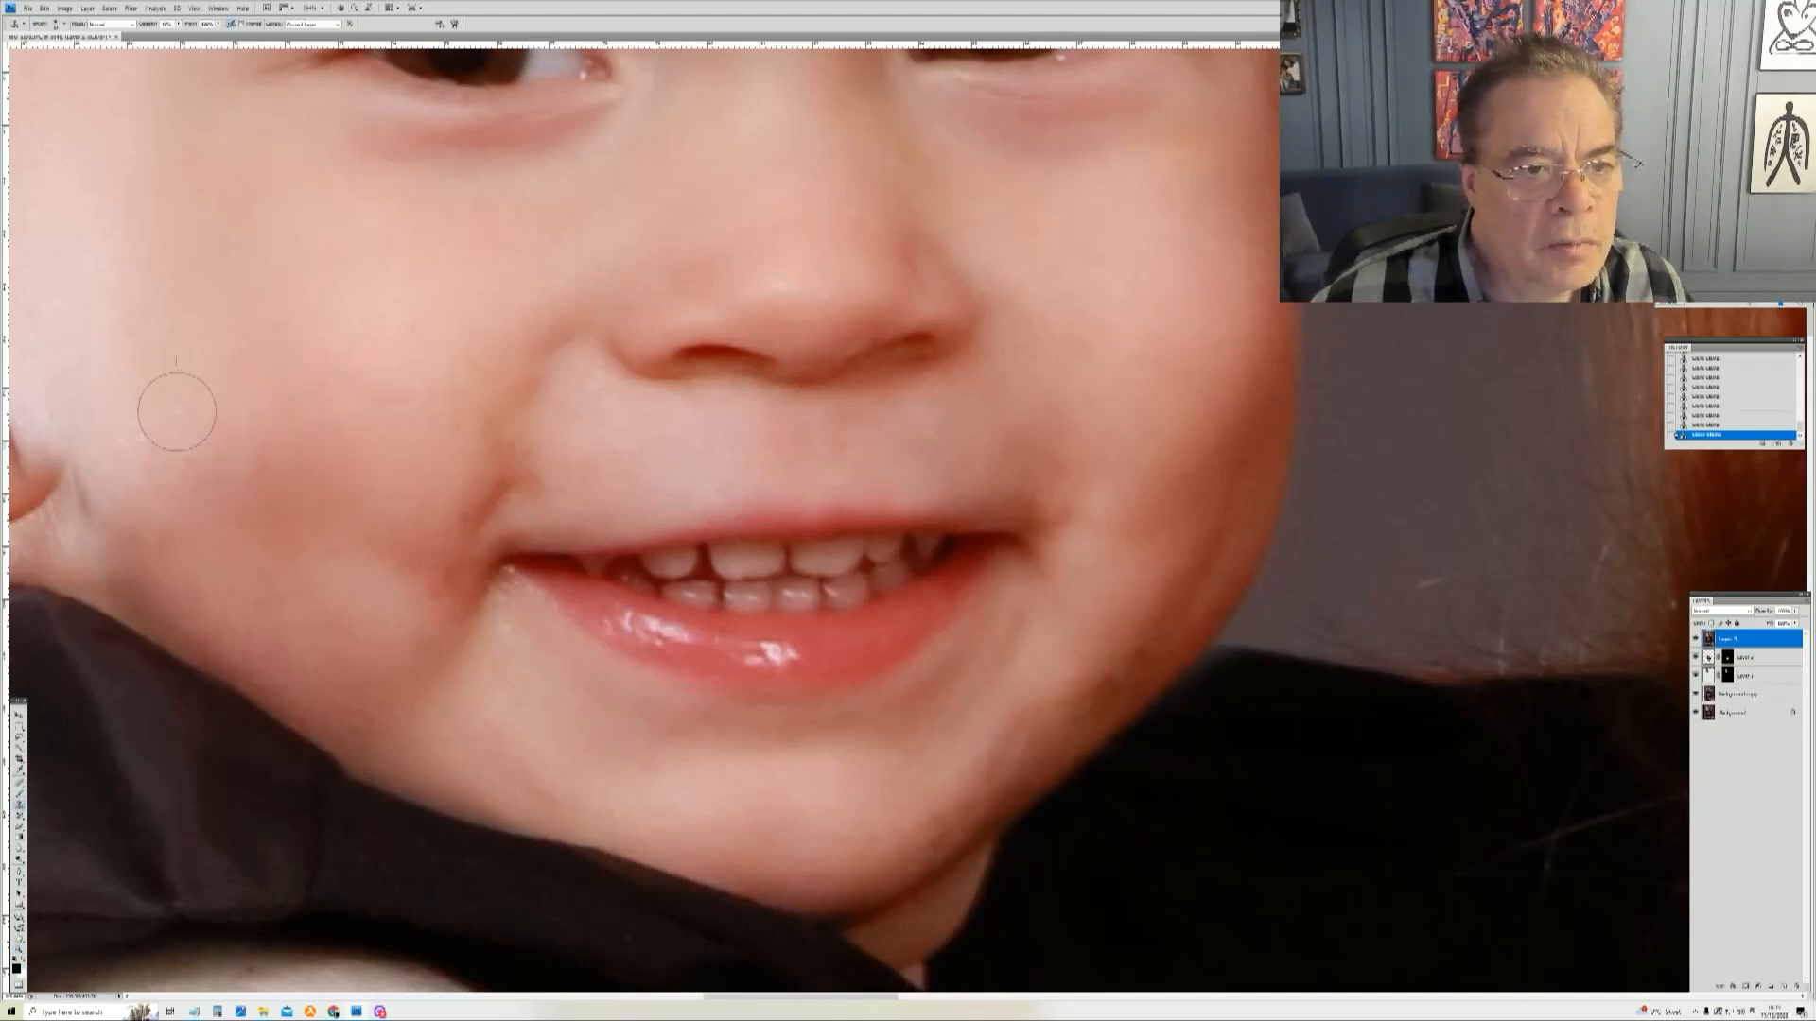
click(146, 435)
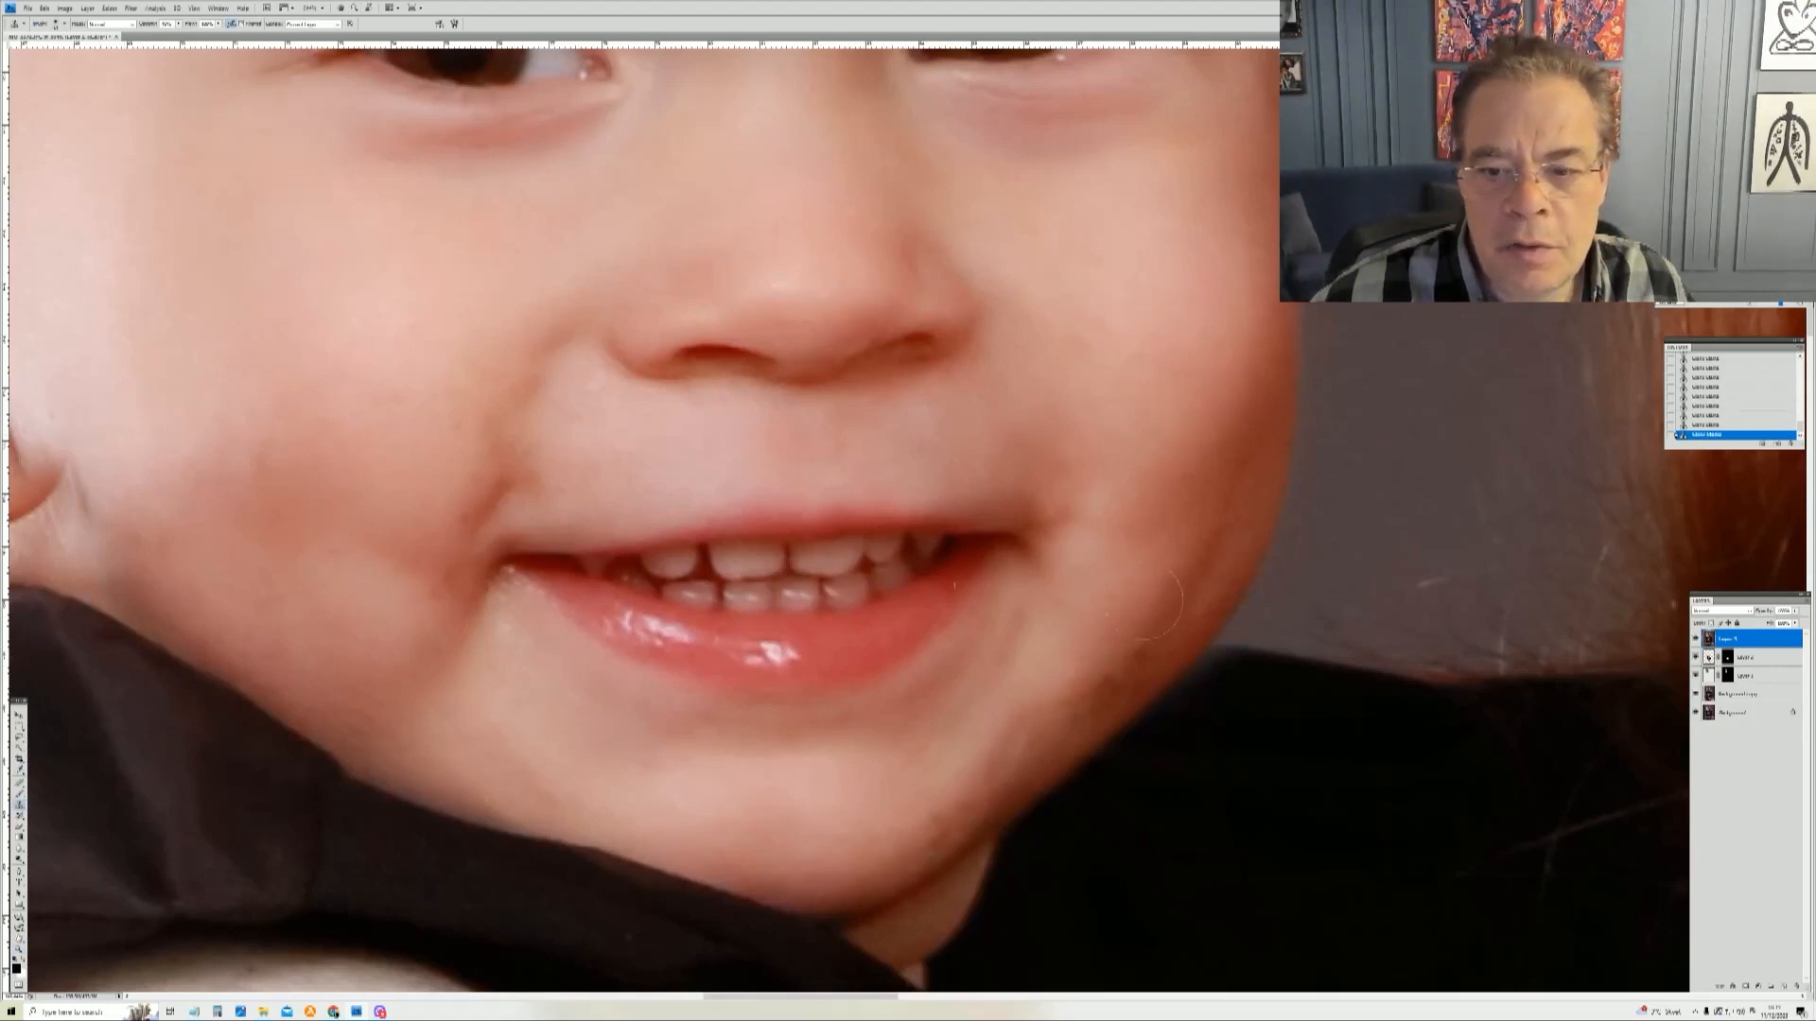
right_click(1256, 560)
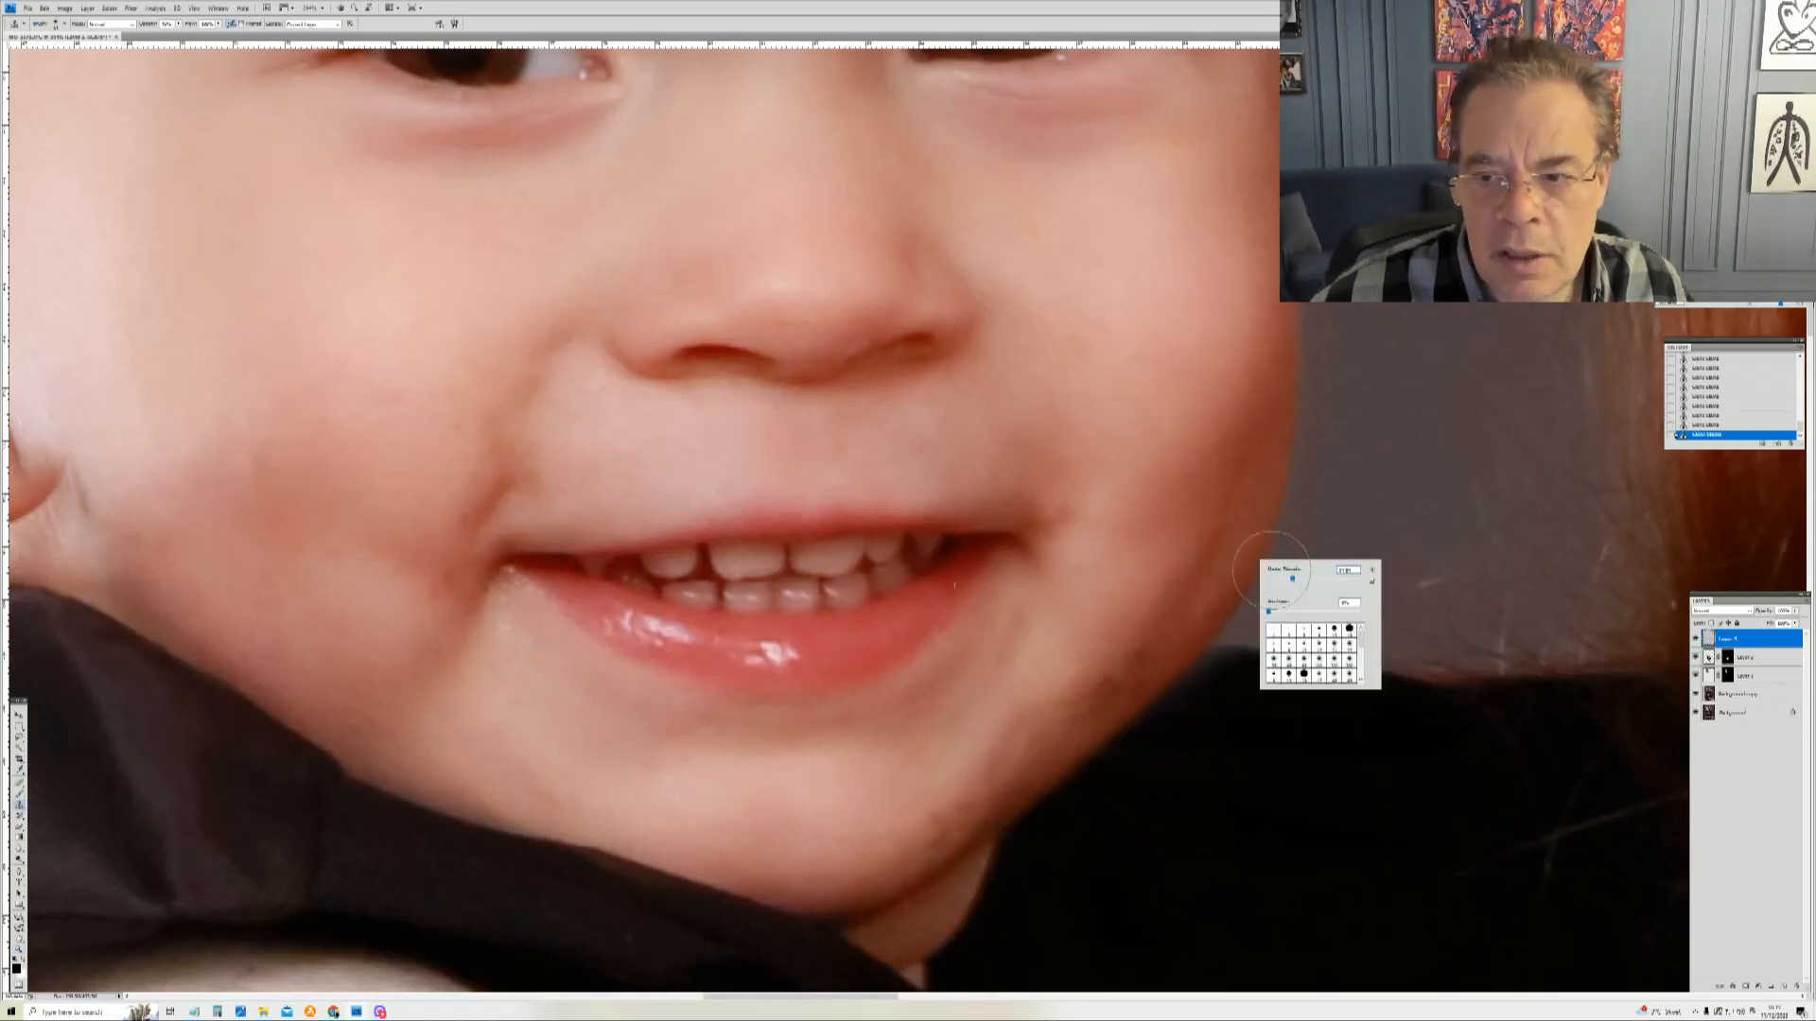
drag(1284, 580, 1290, 579)
click(1147, 629)
alt+click(1143, 654)
click(1138, 663)
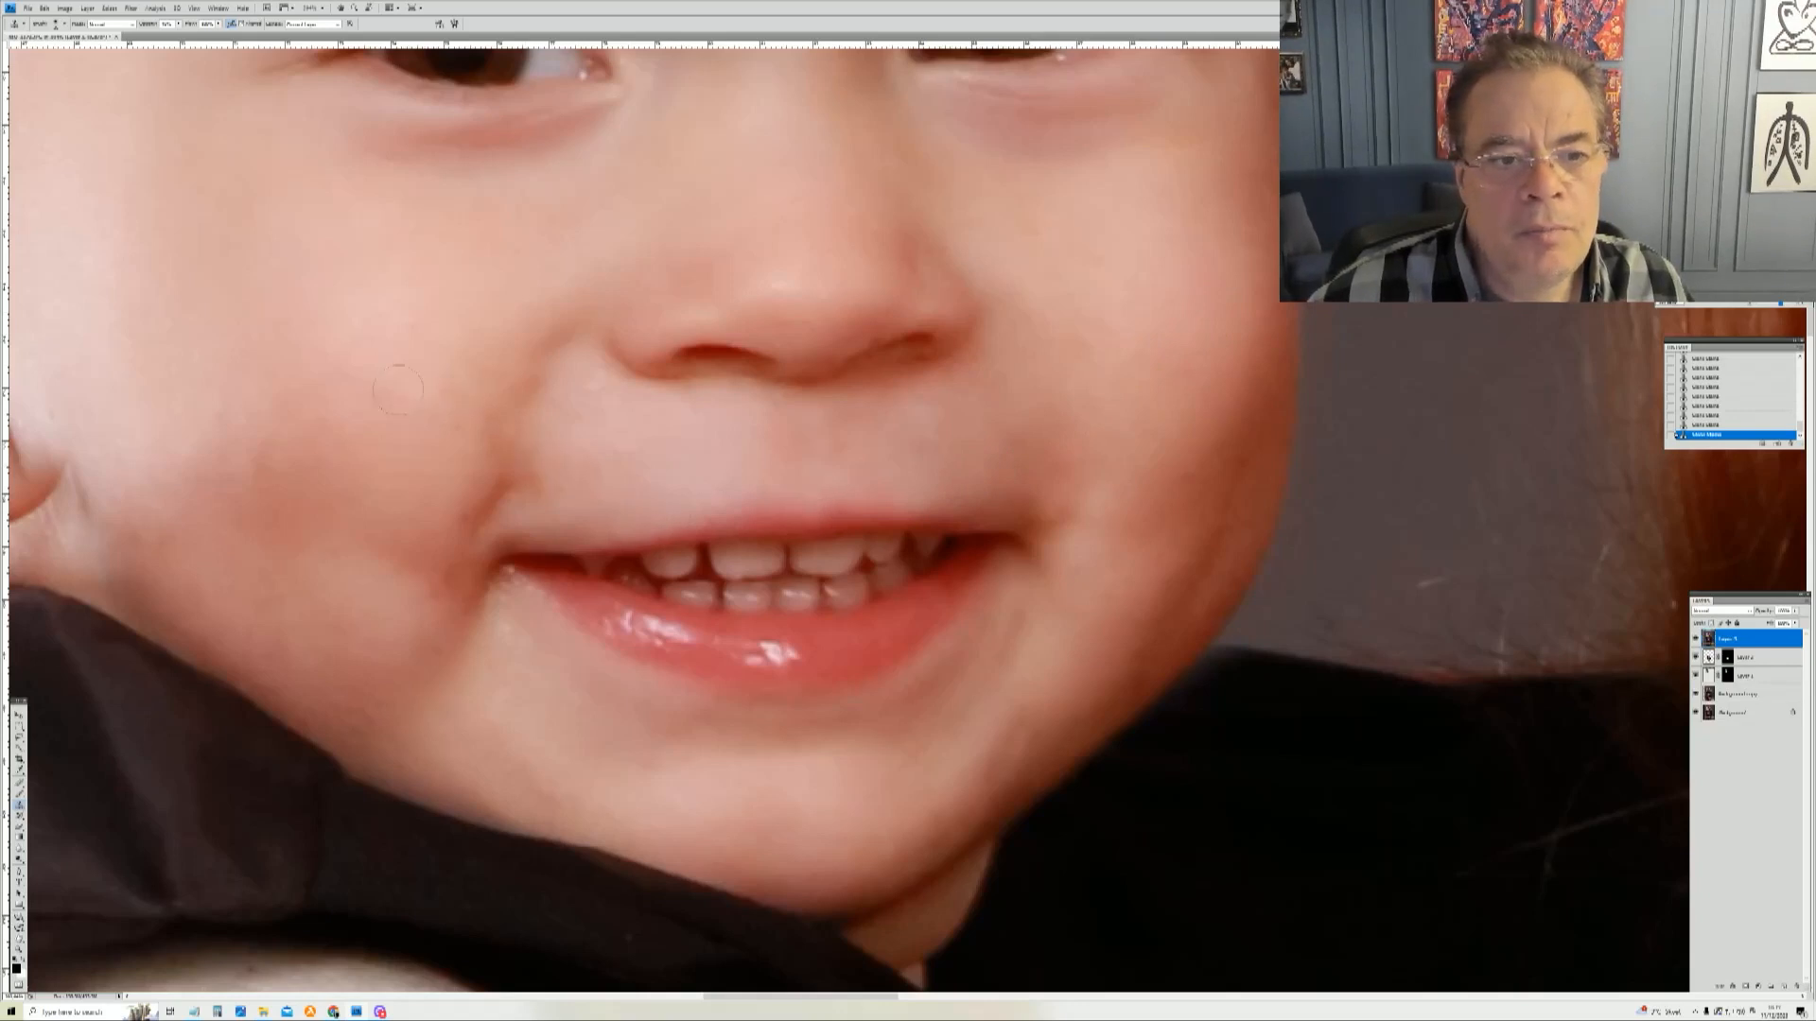
right_click(834, 242)
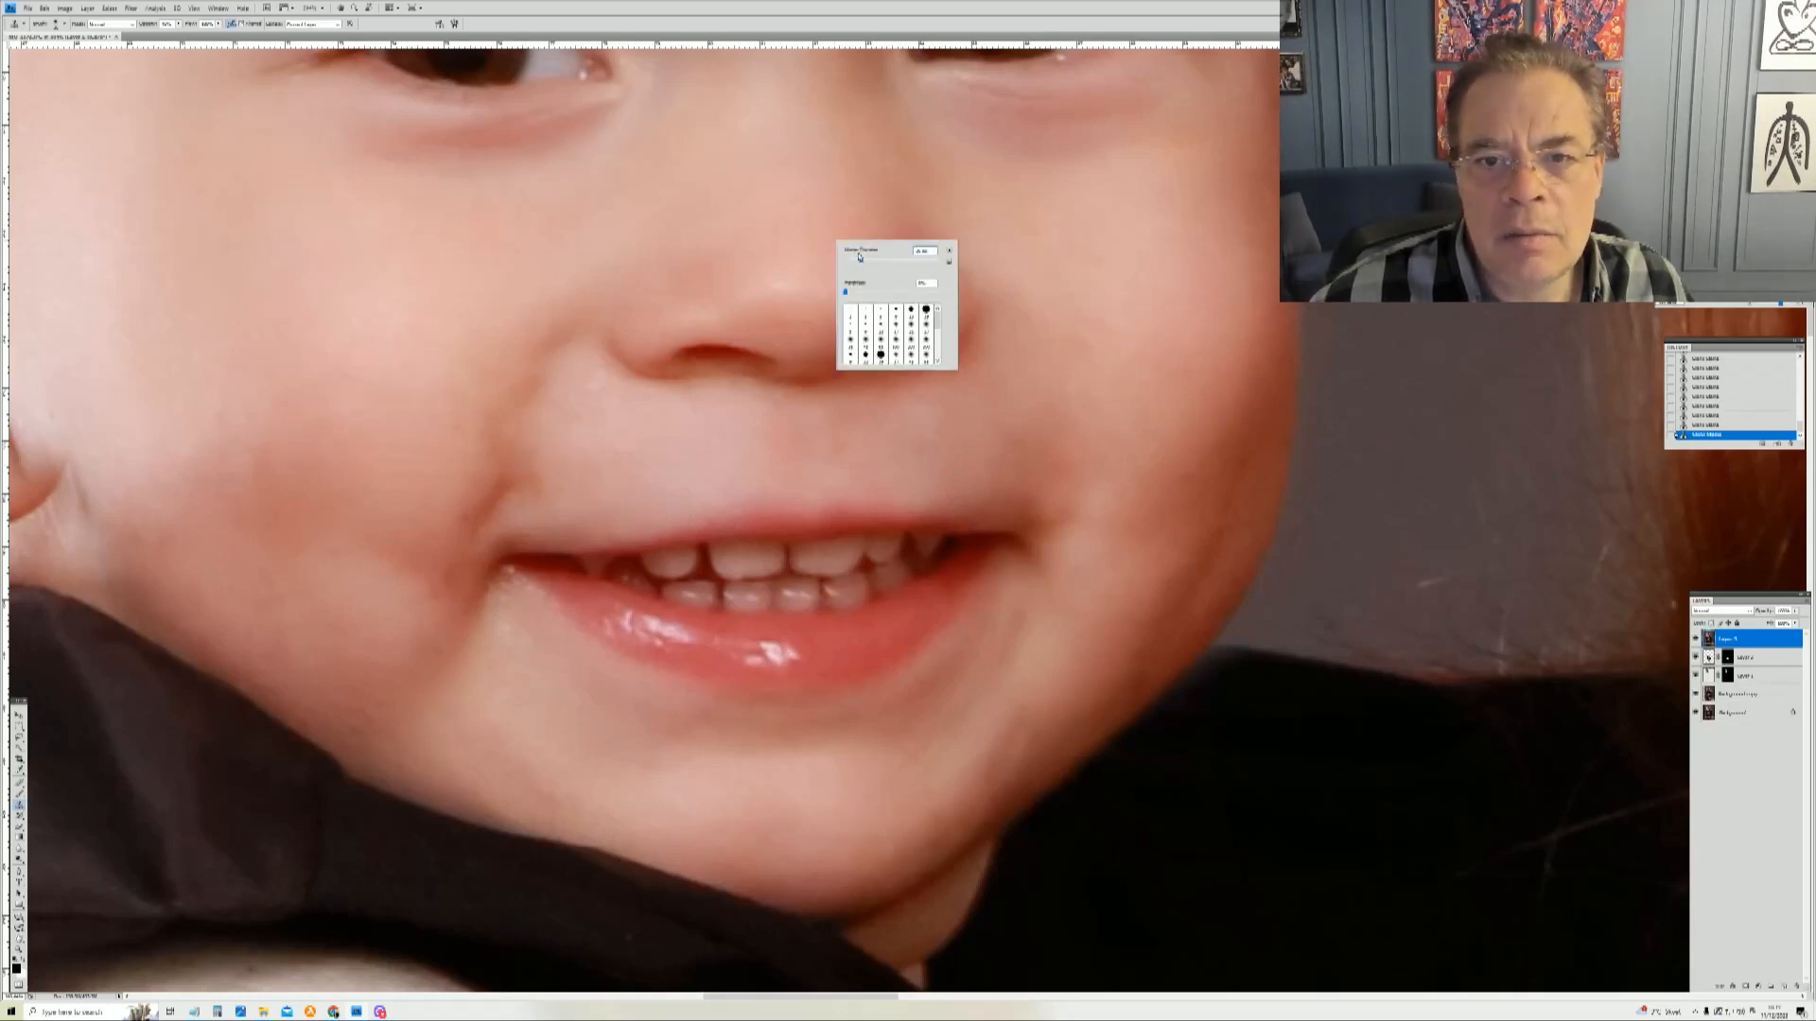
click(769, 280)
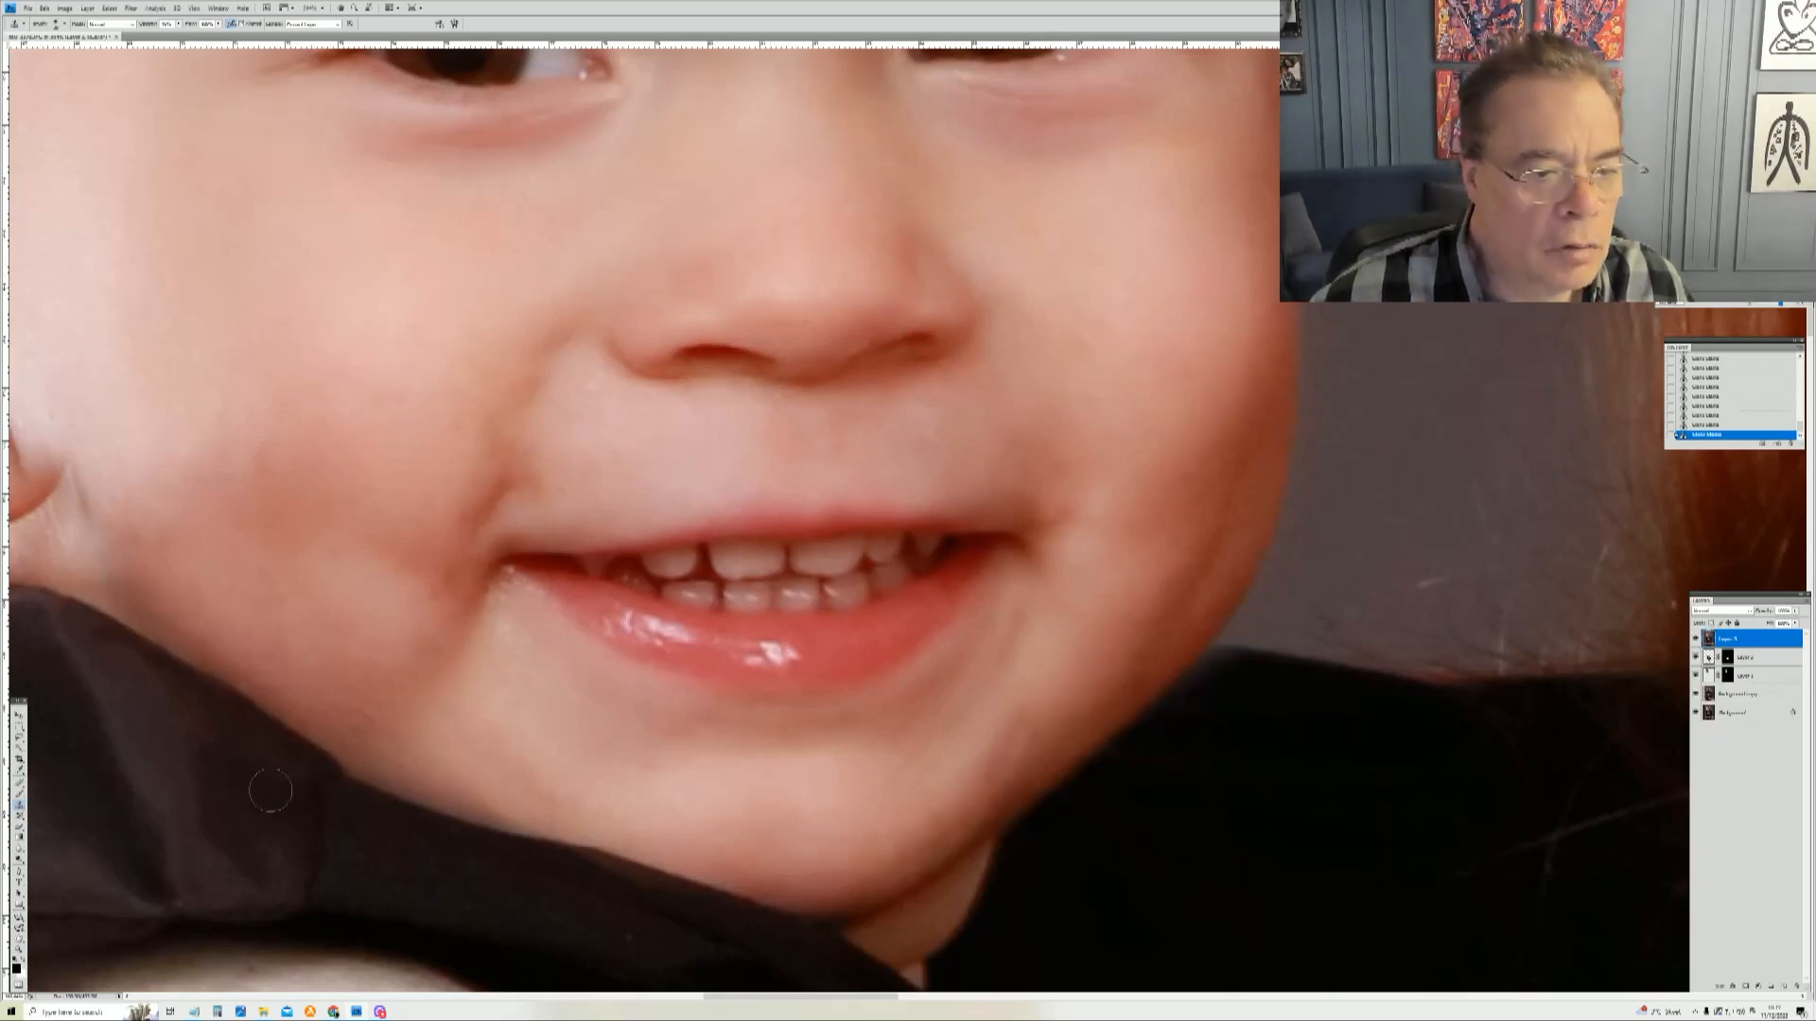
Step: Zoom in on the toddler's chin and clone out the dark spot beside the corner of his lower lip
key(z)
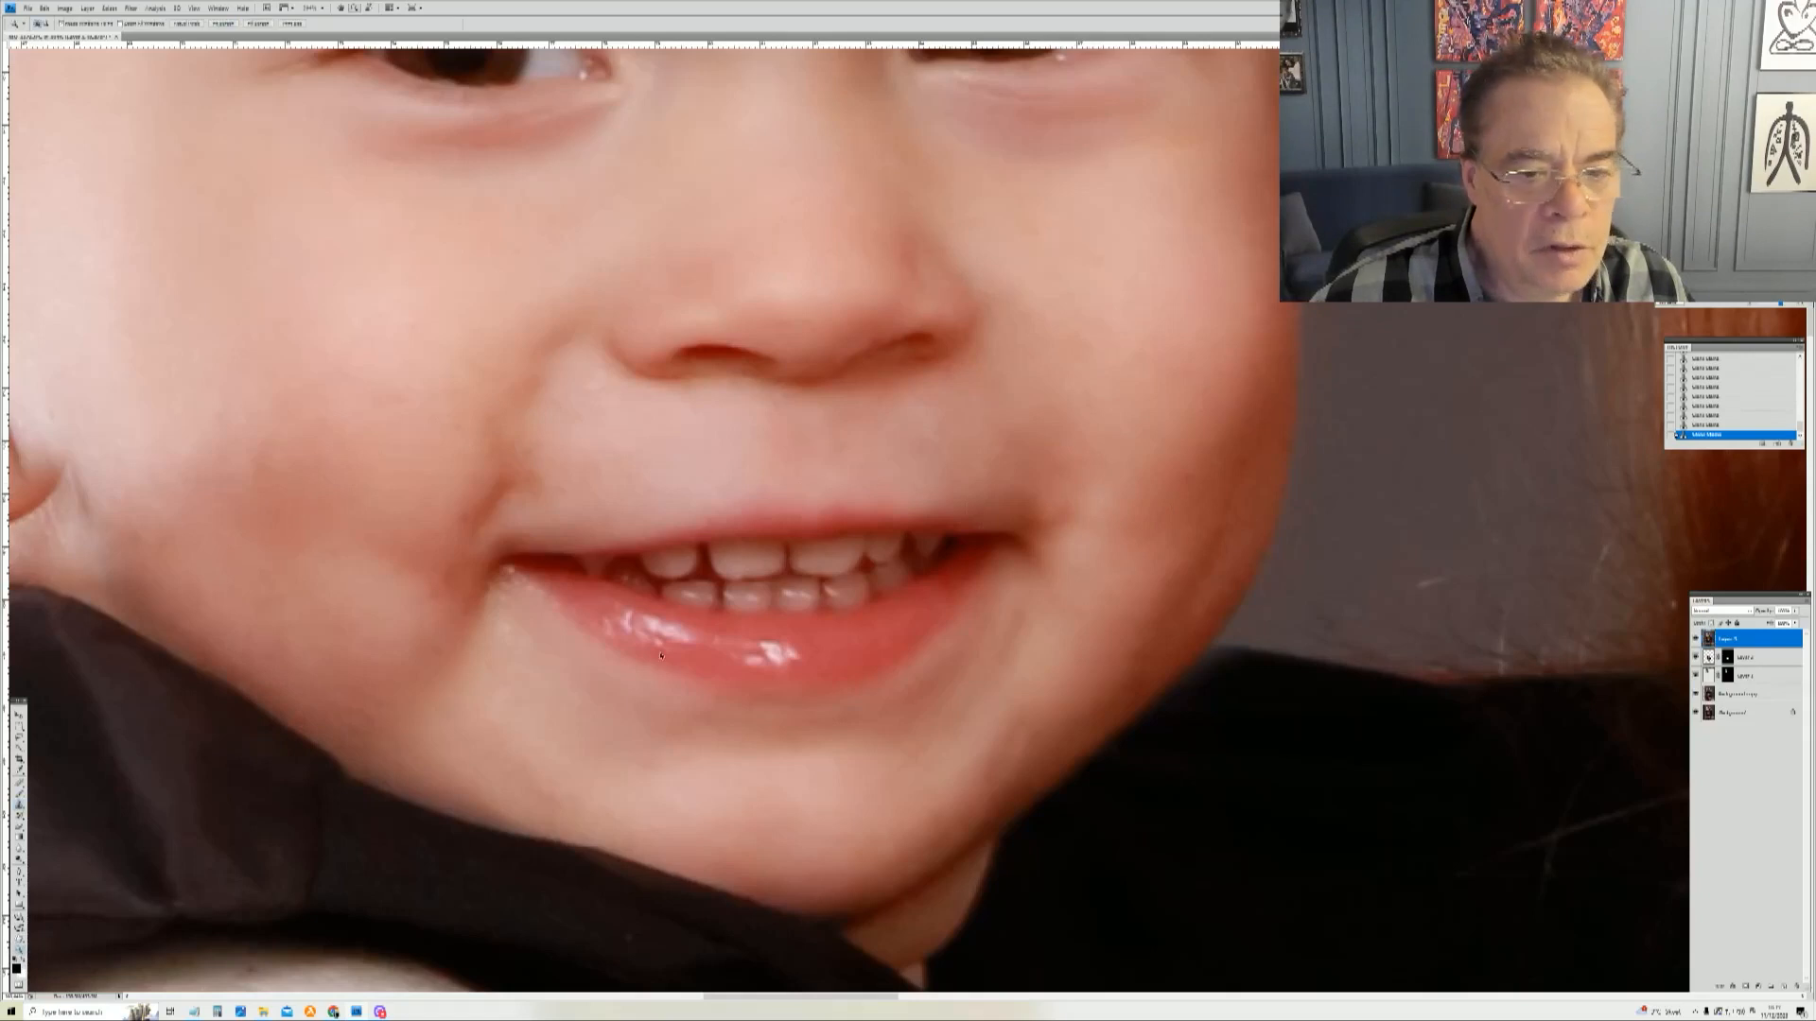
right_click(663, 652)
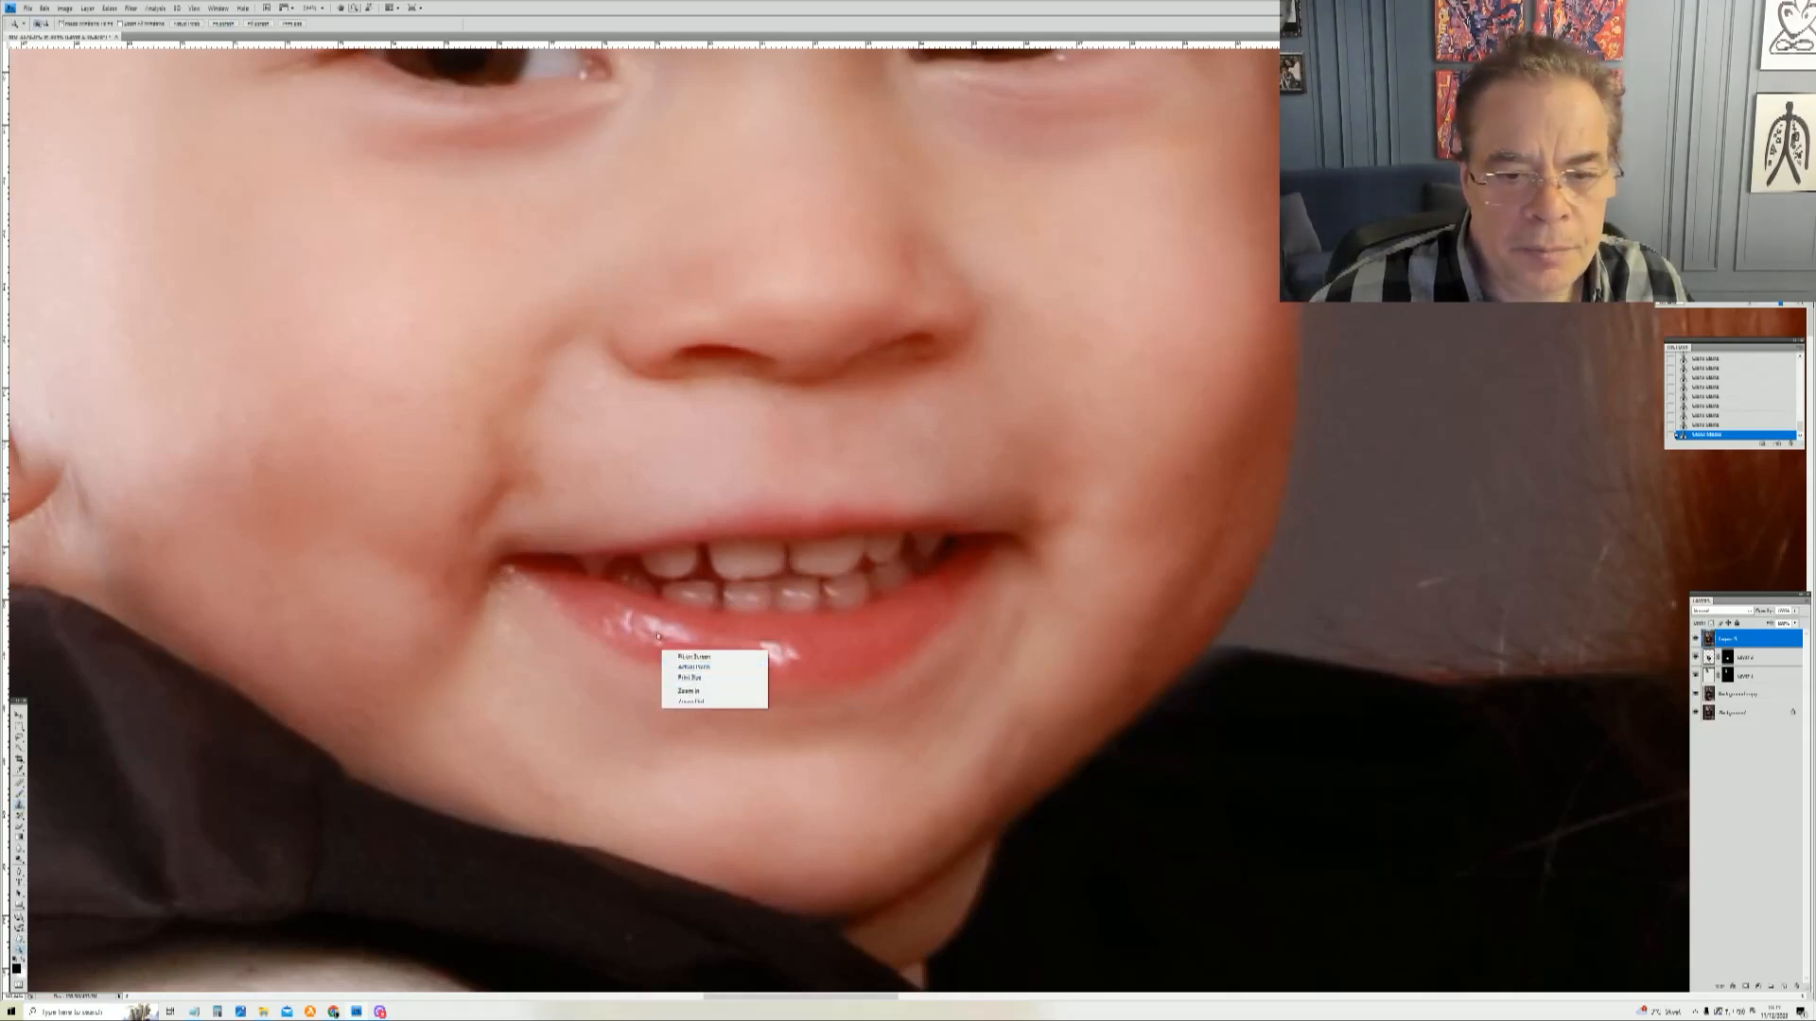
click(698, 667)
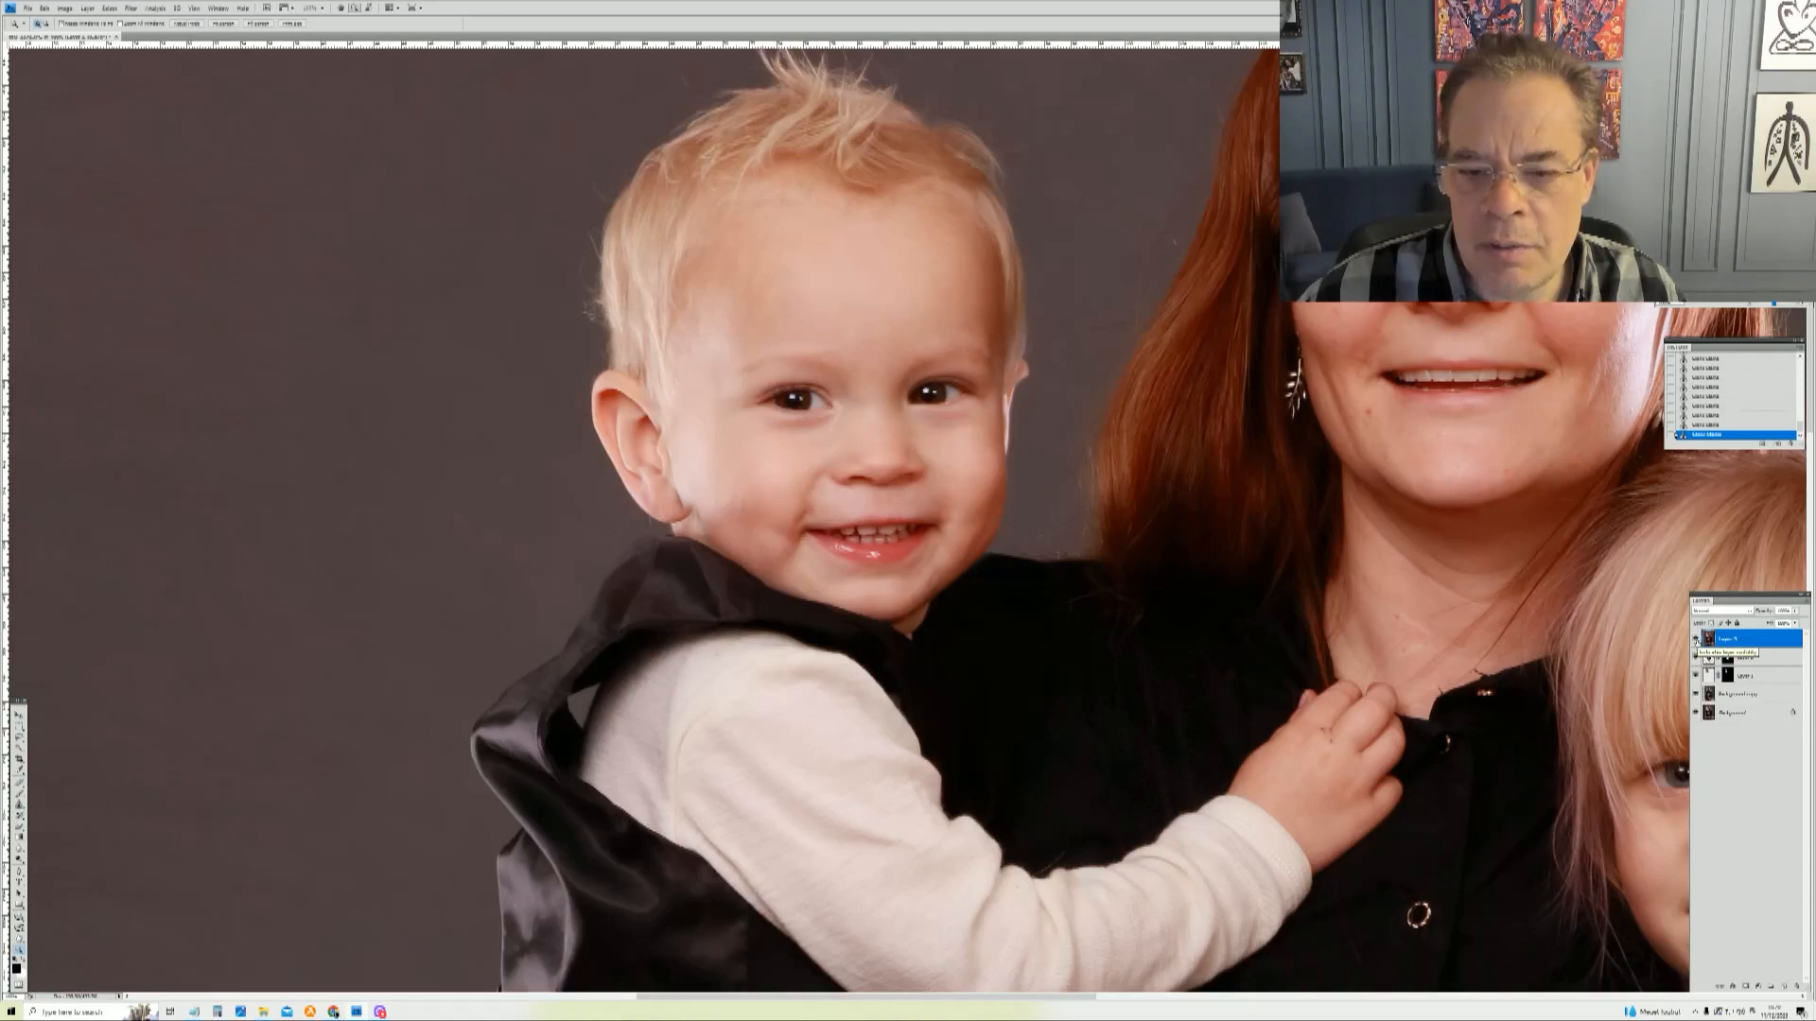
drag(853, 547, 1087, 708)
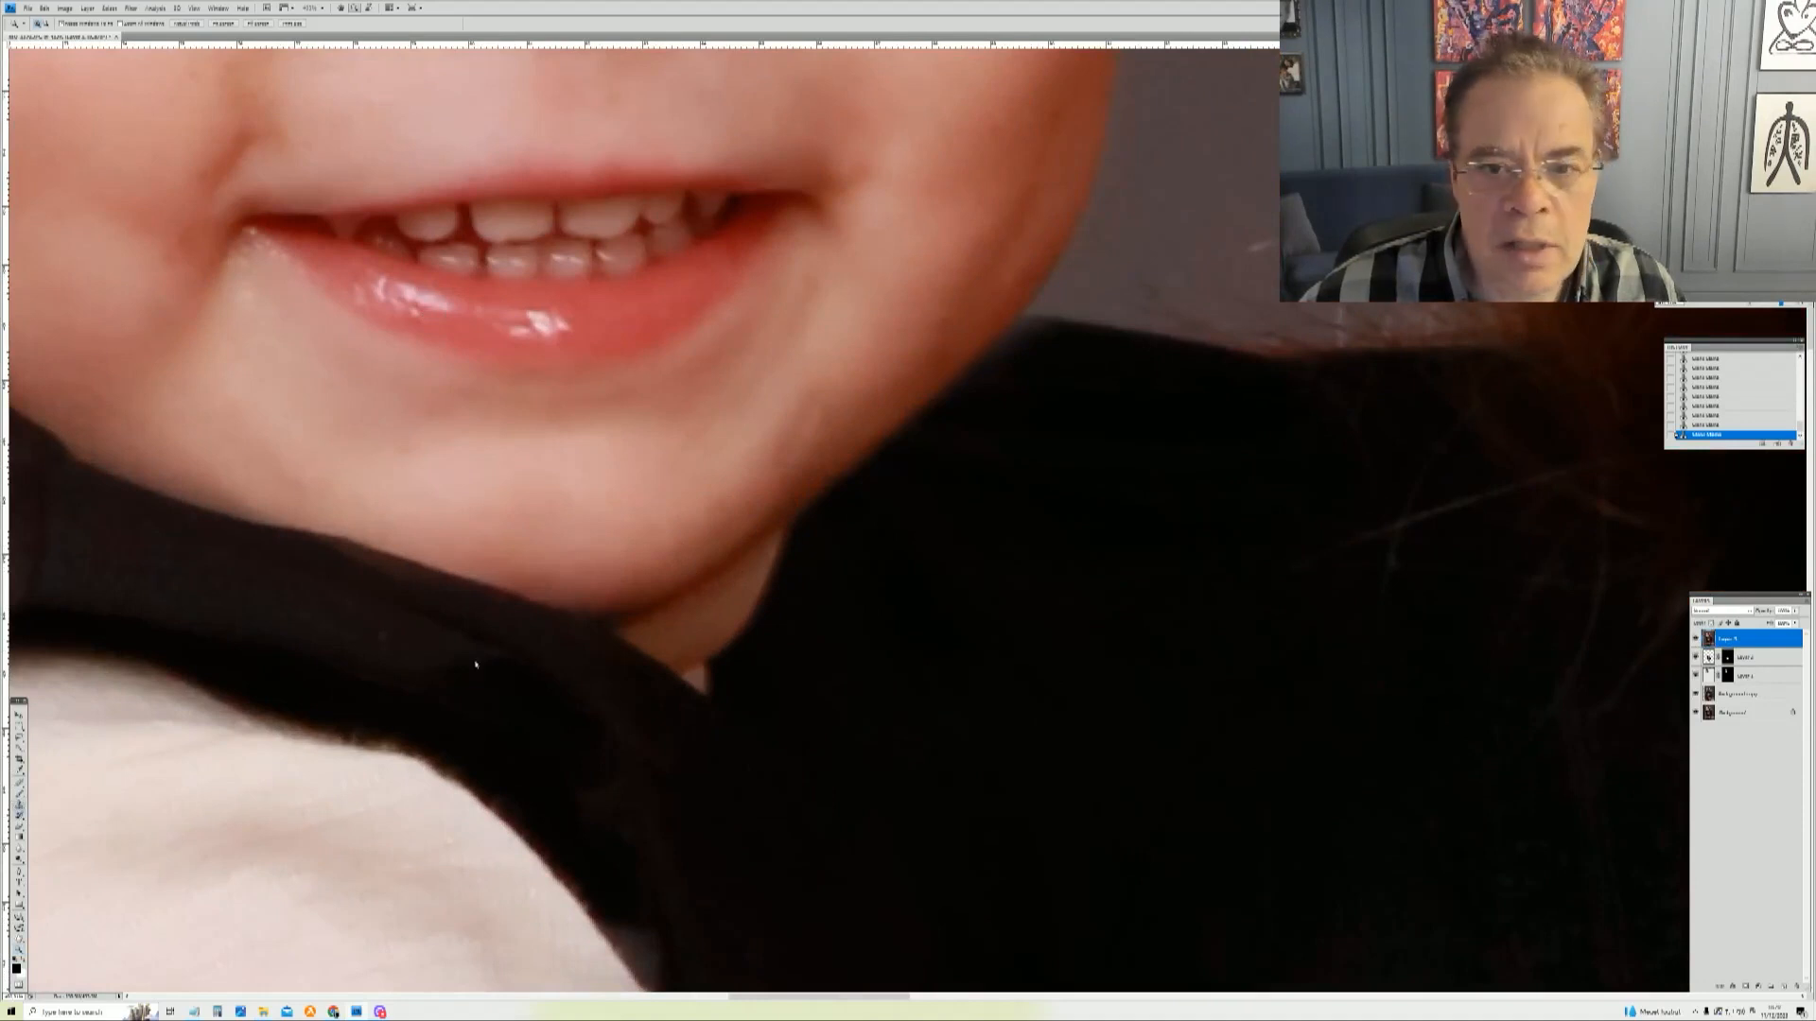
key(s)
right_click(854, 349)
drag(880, 372, 811, 437)
click(825, 393)
alt+click(822, 395)
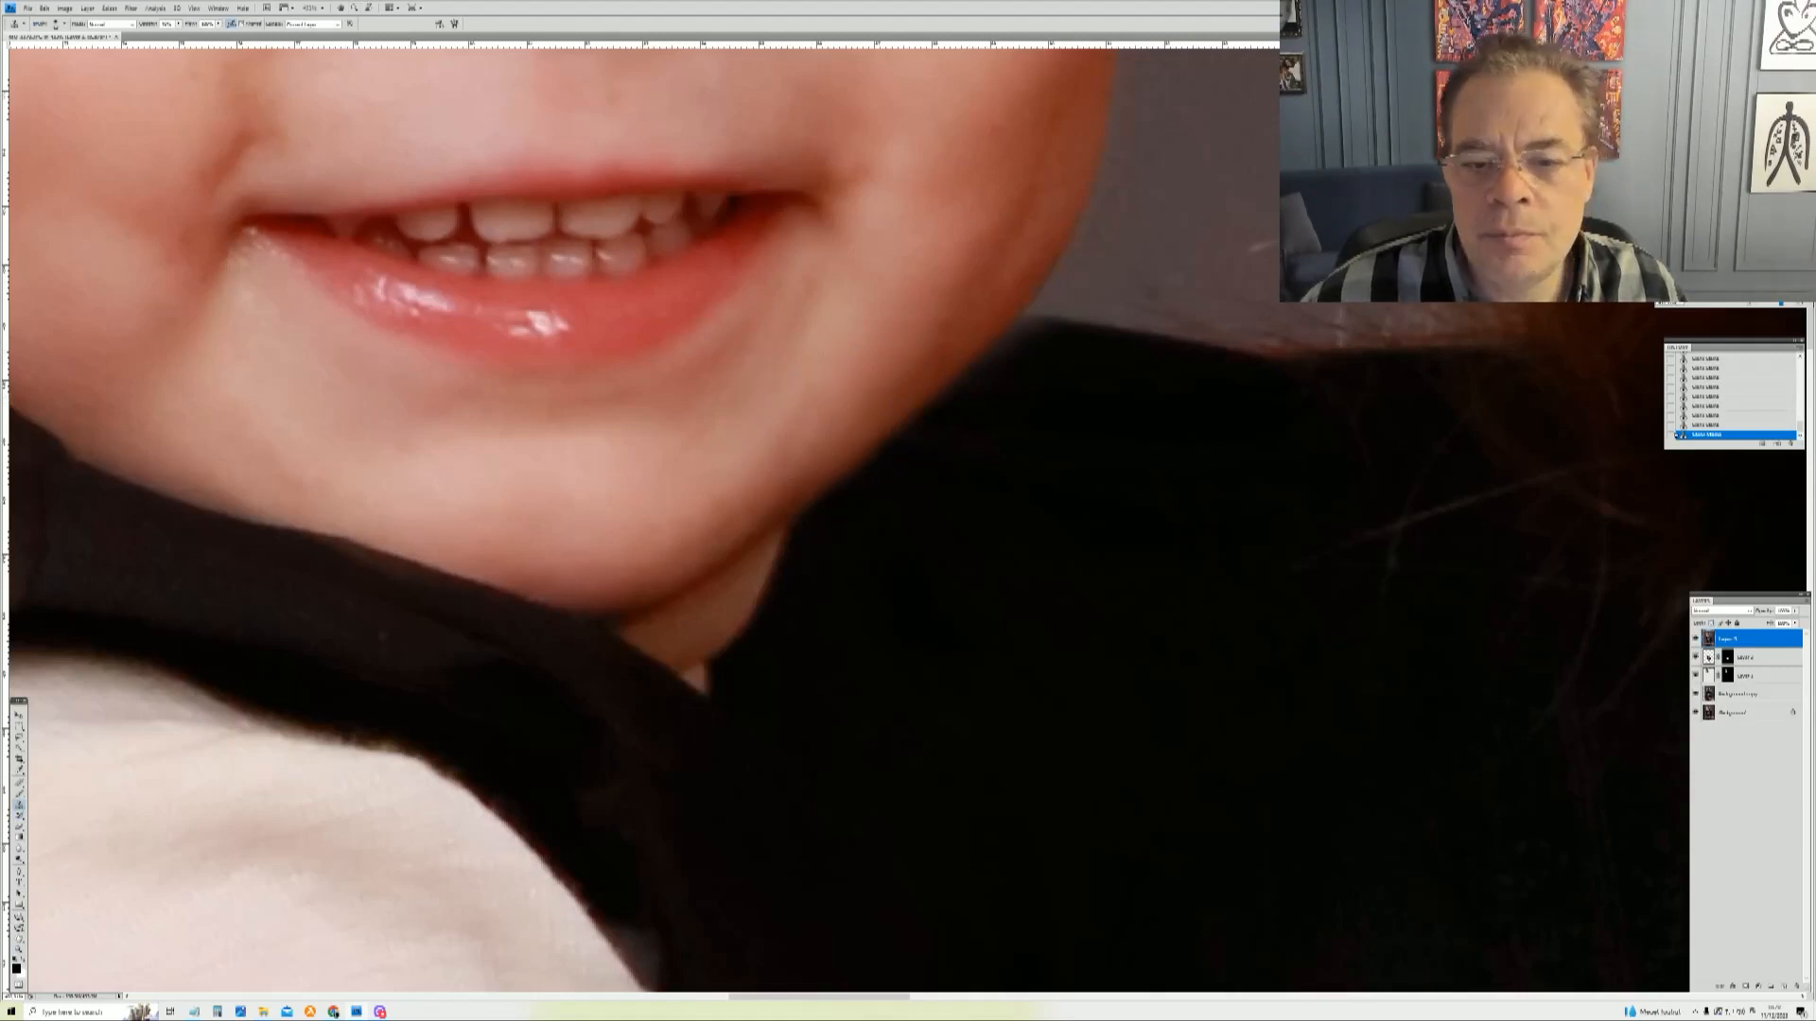
right_click(506, 373)
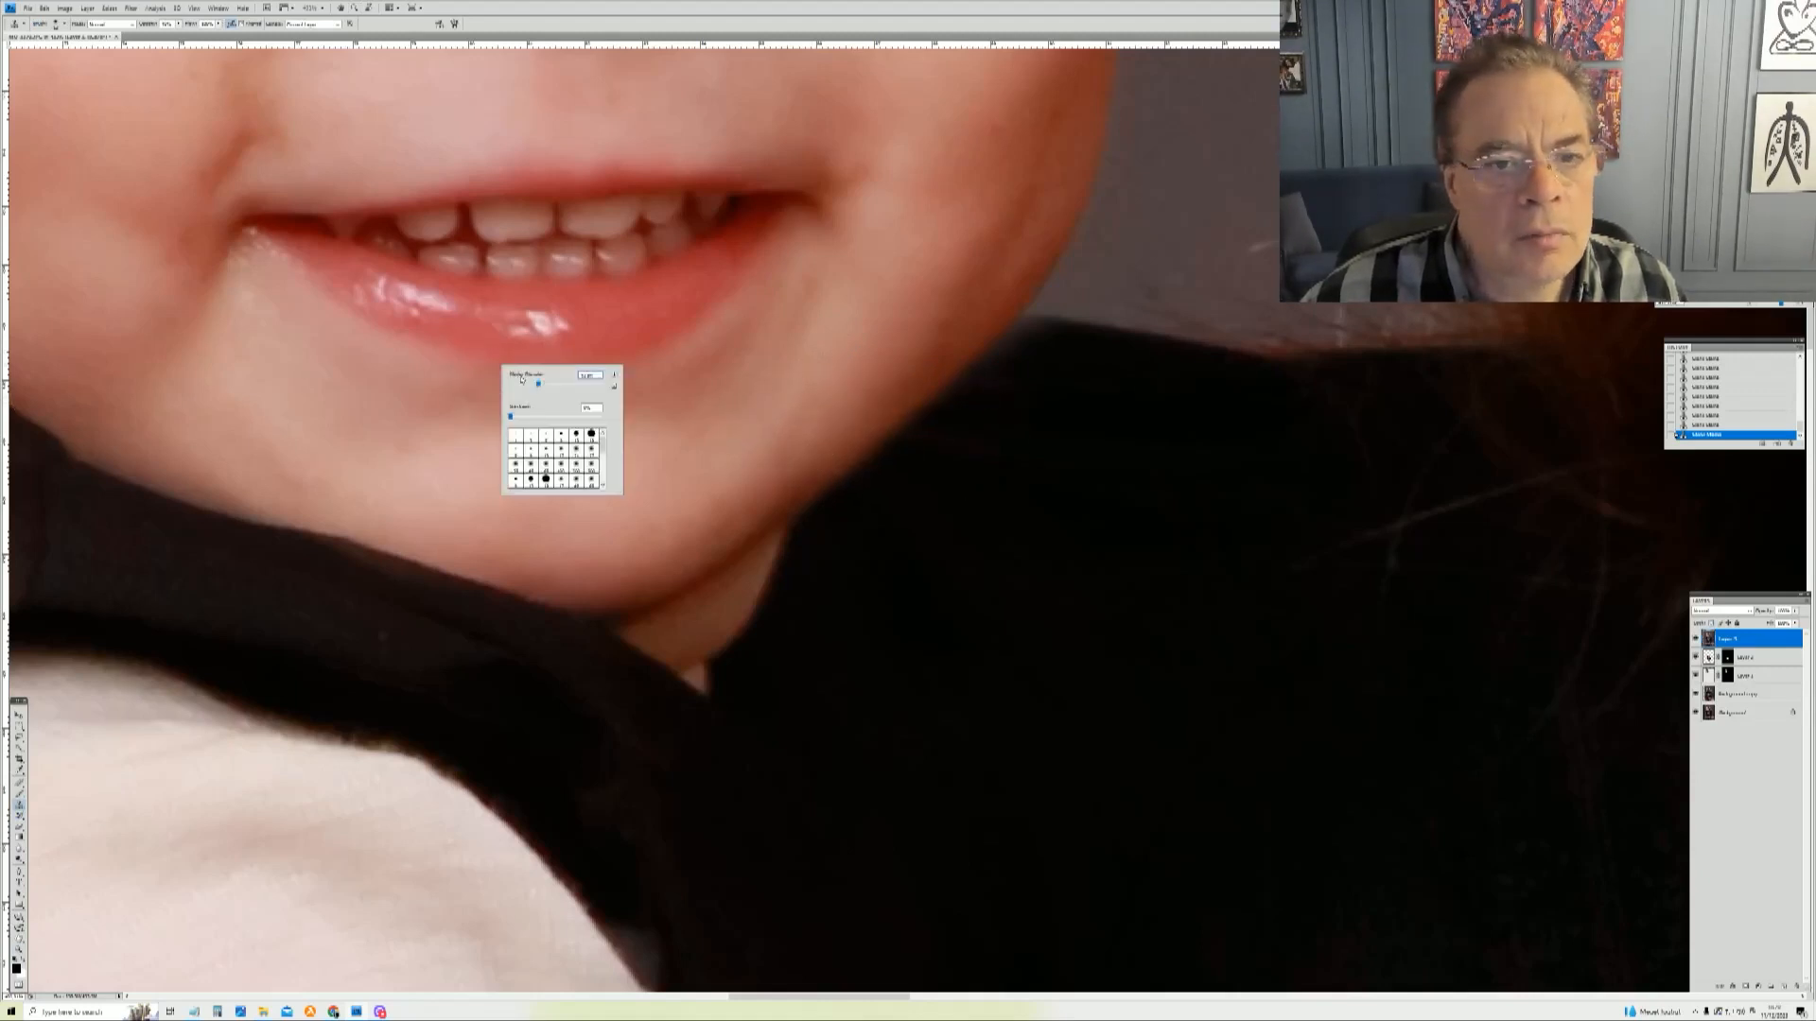
click(528, 385)
click(270, 310)
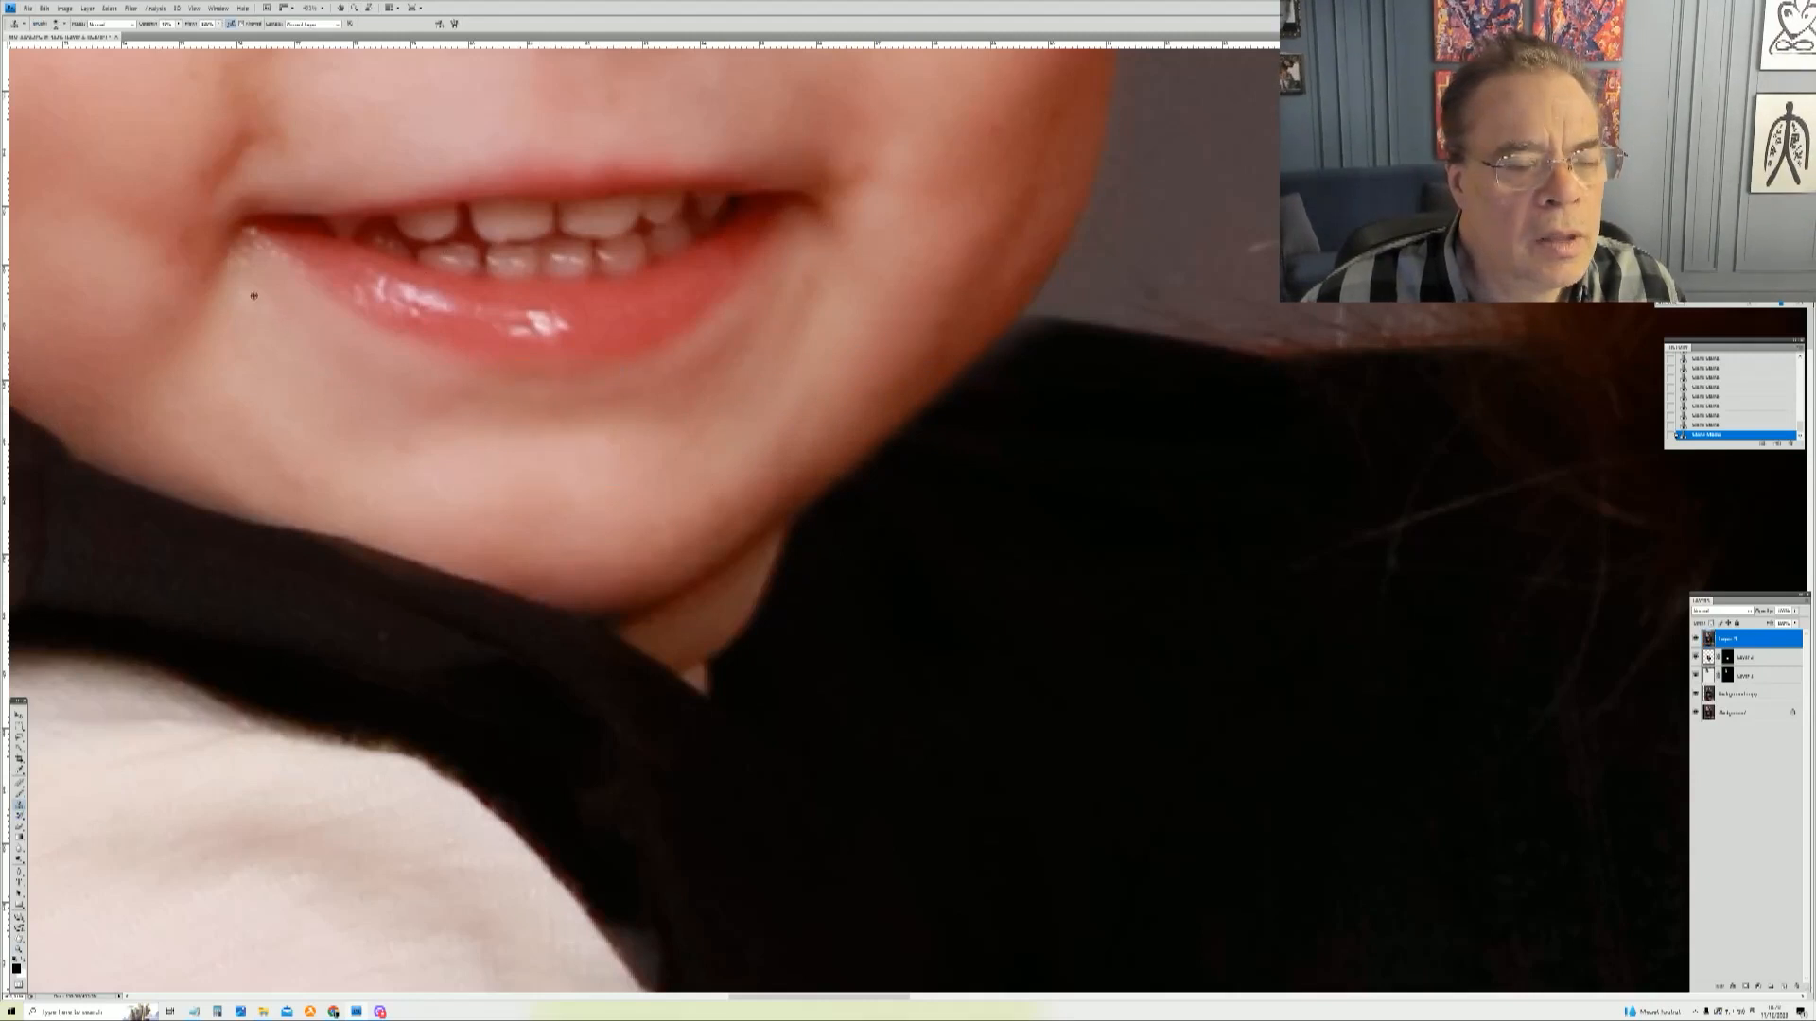
drag(251, 274, 252, 260)
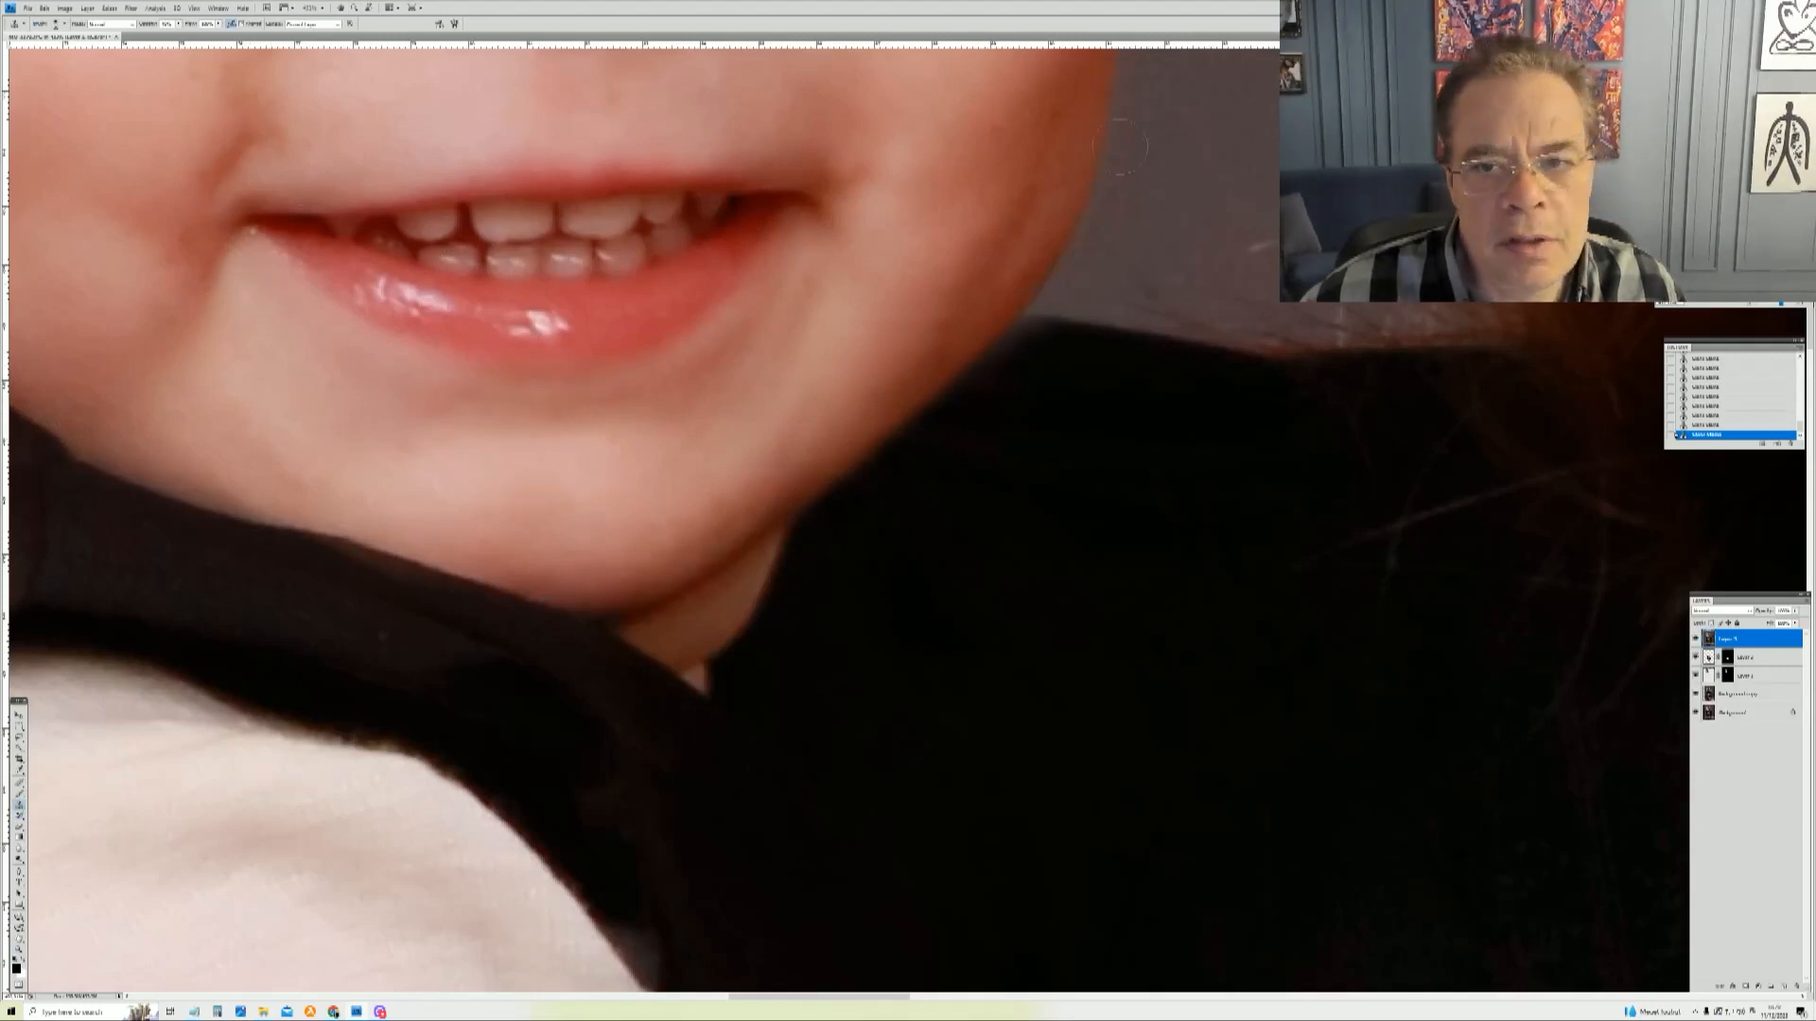
Step: Zoom in on the mother's face, switch to the Brush, resize it, and paint over the spots on her forehead
key(z)
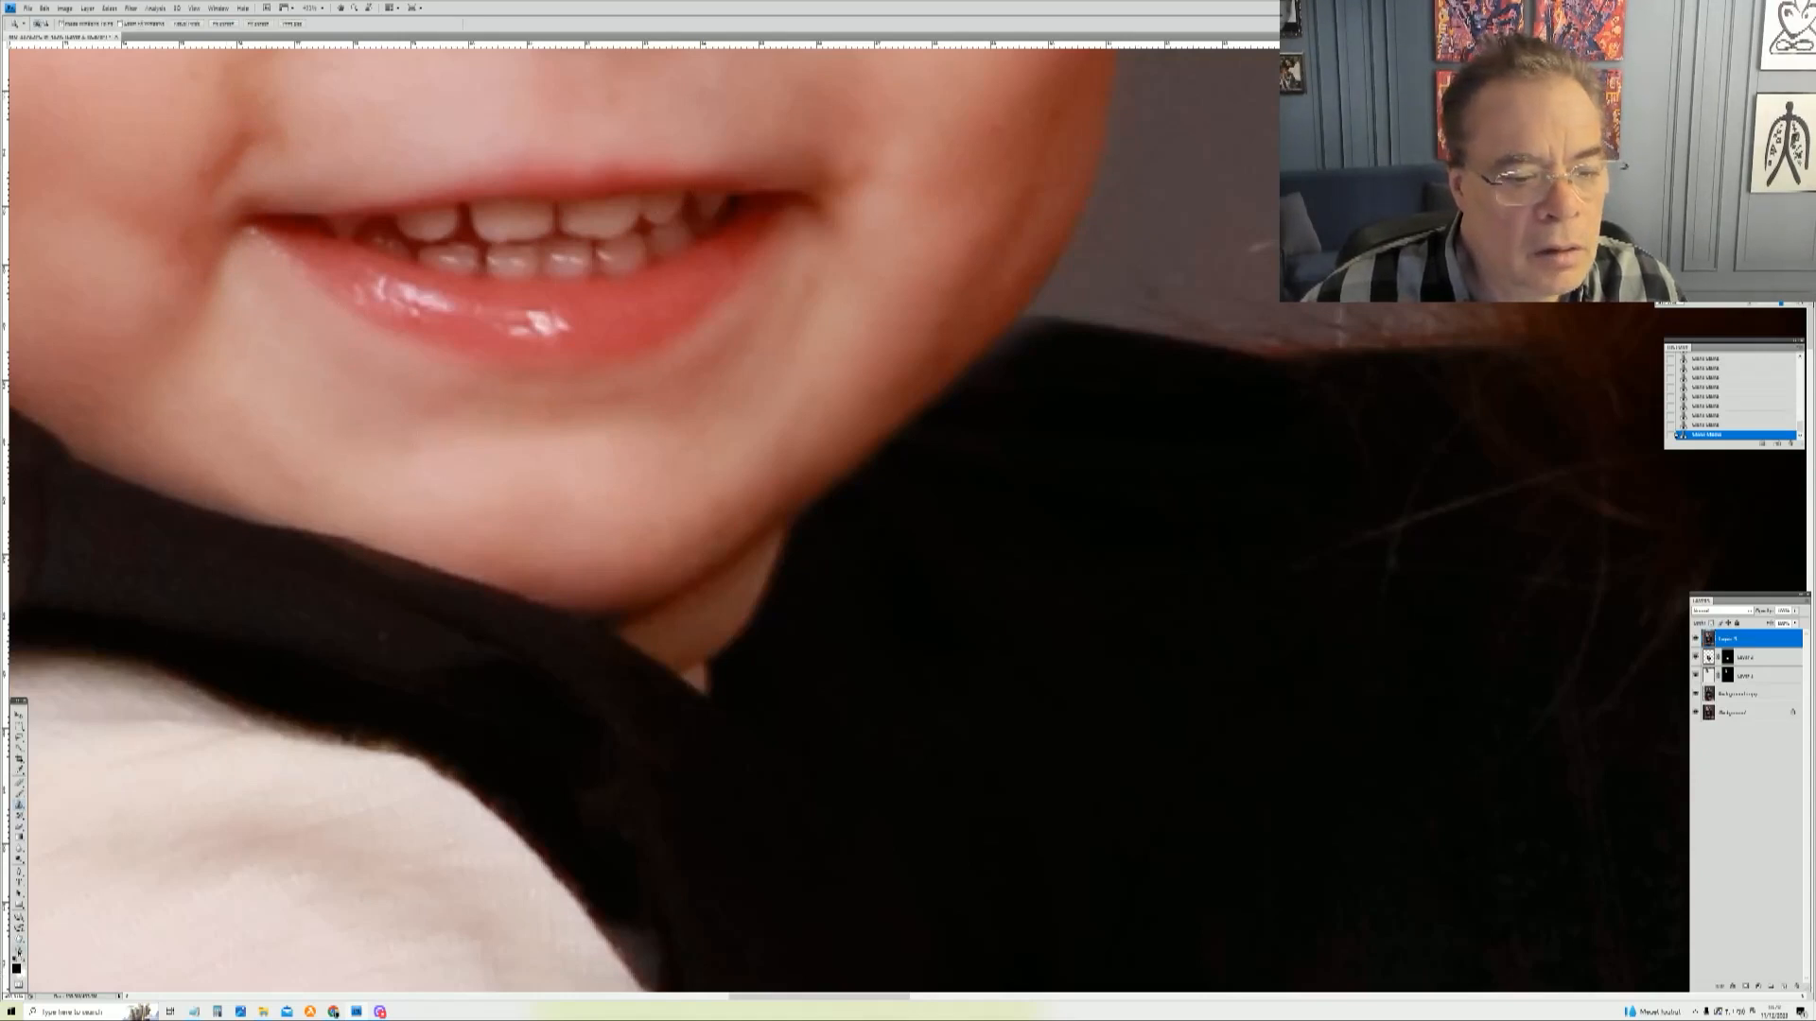
right_click(716, 464)
click(738, 484)
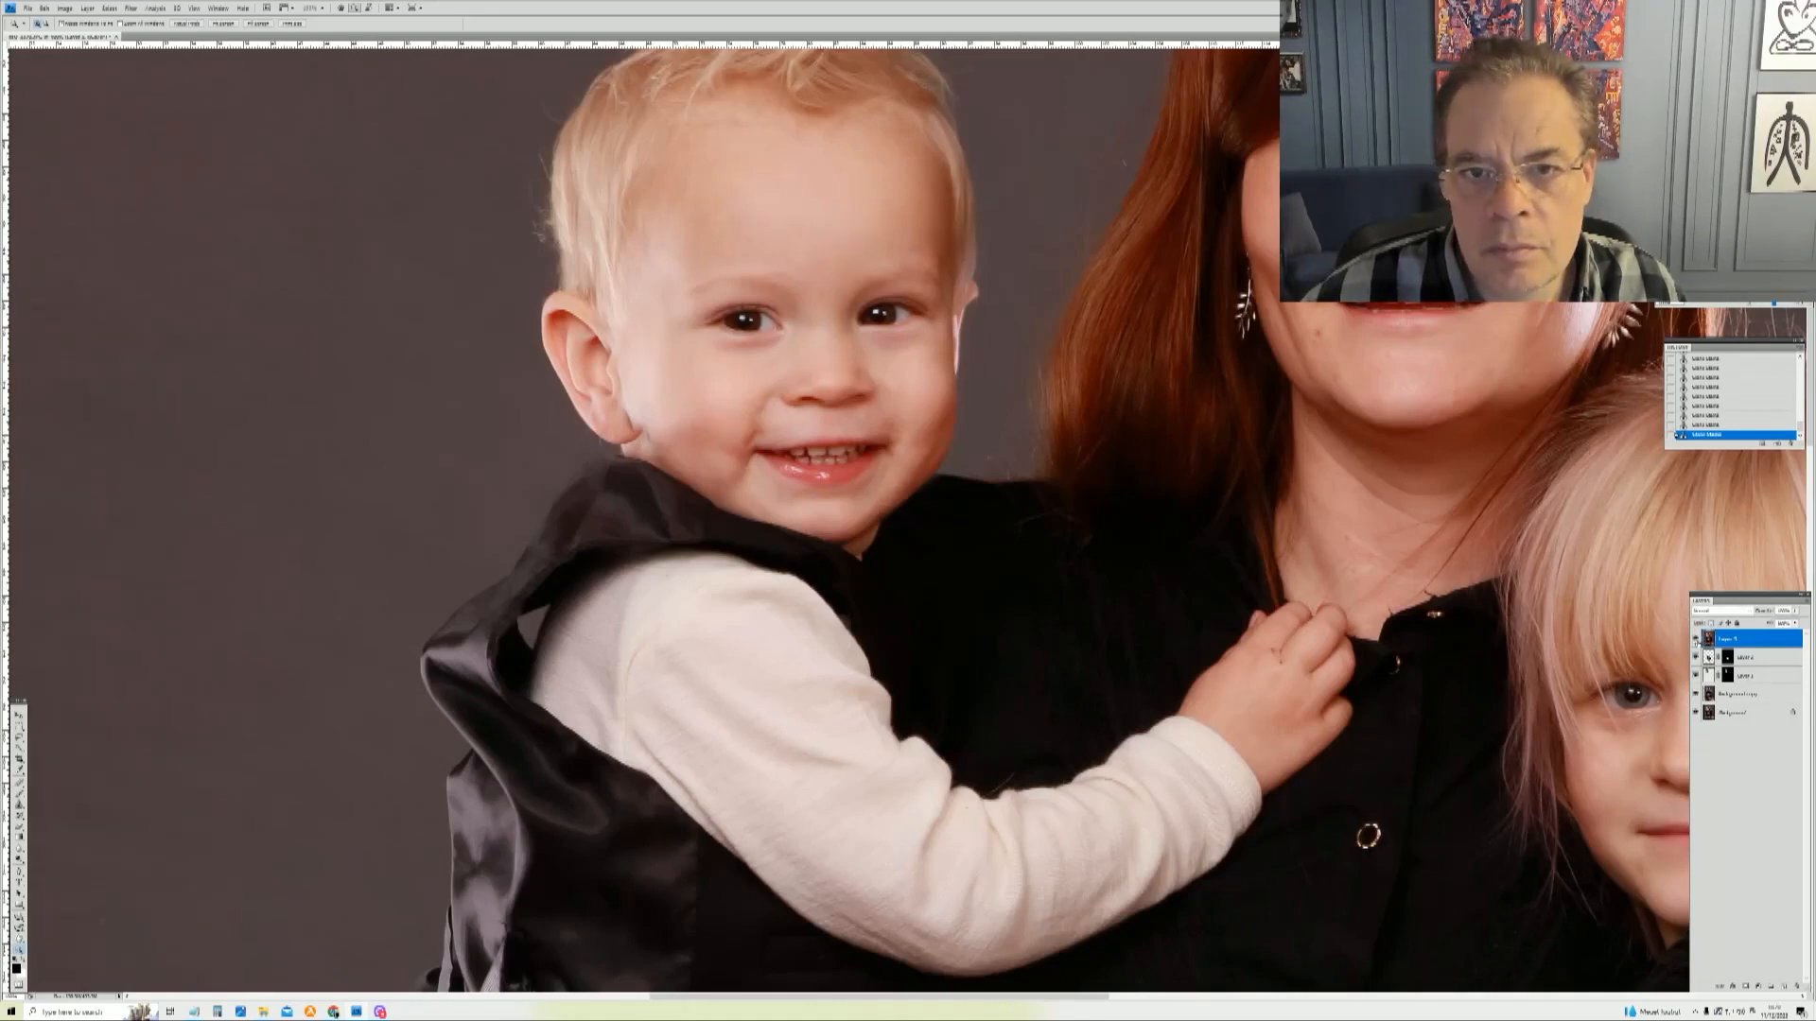
drag(1228, 485, 1693, 53)
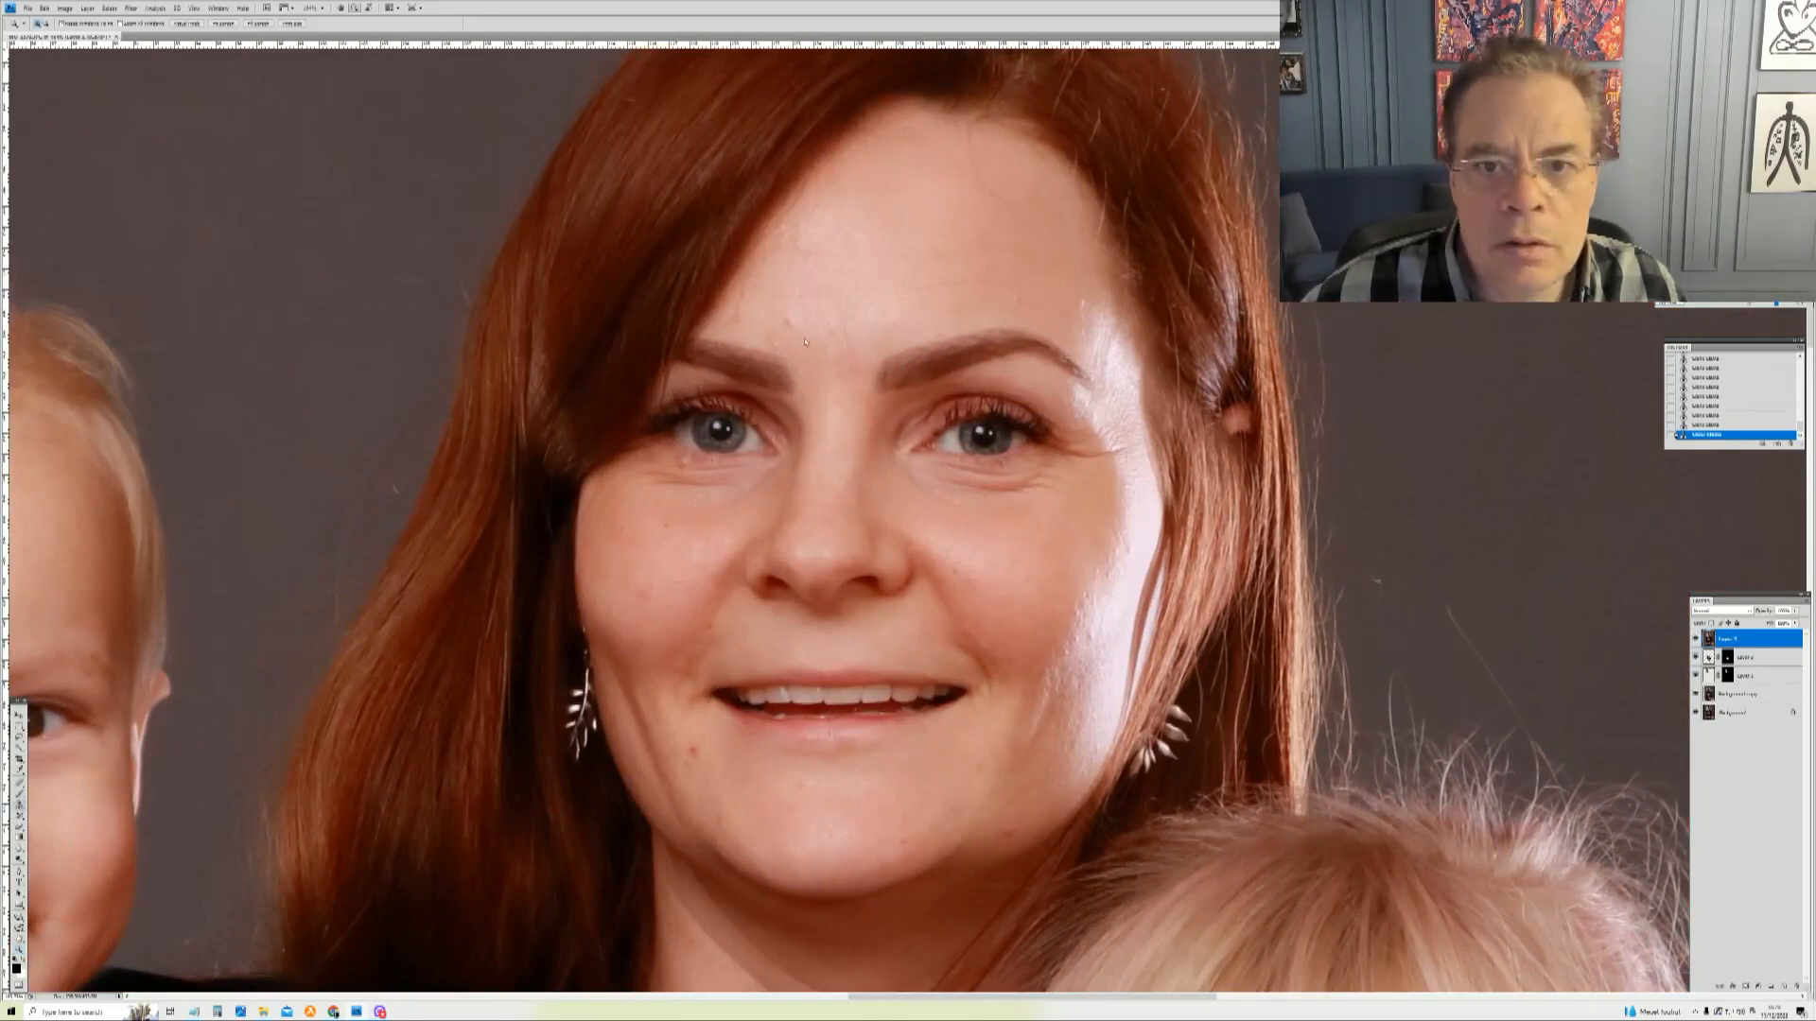
key(b)
right_click(980, 278)
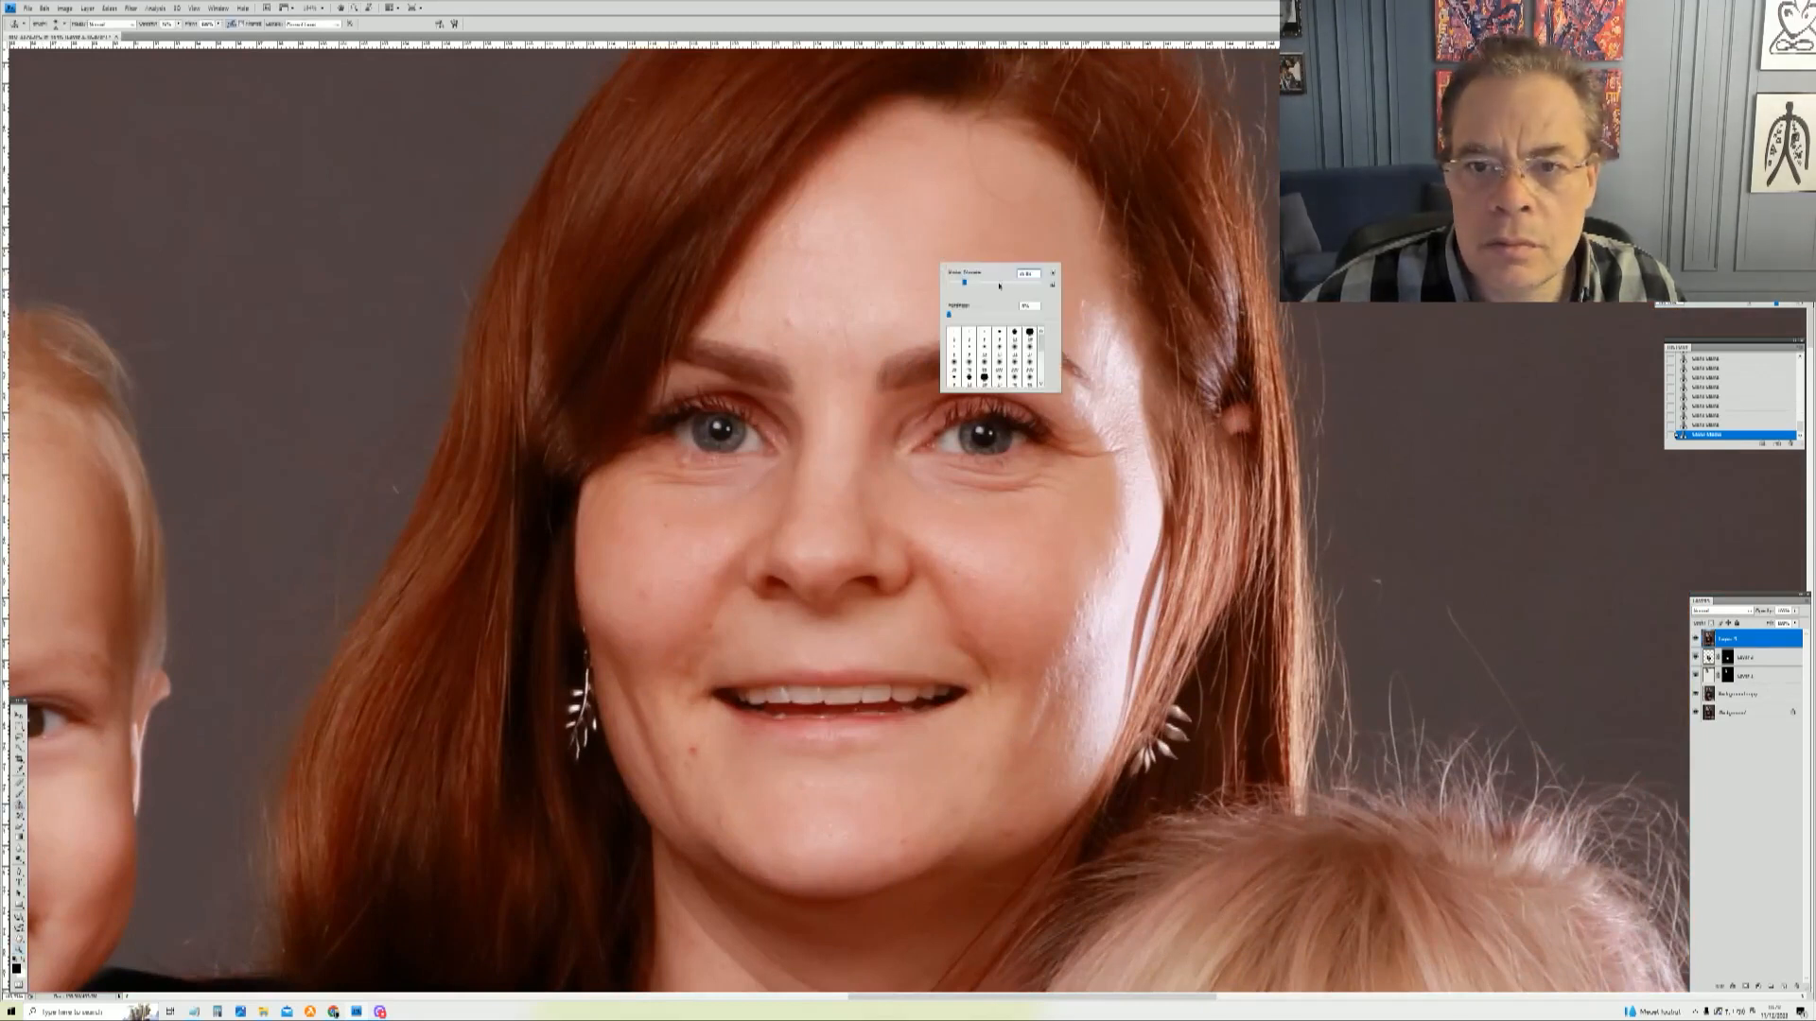
click(916, 202)
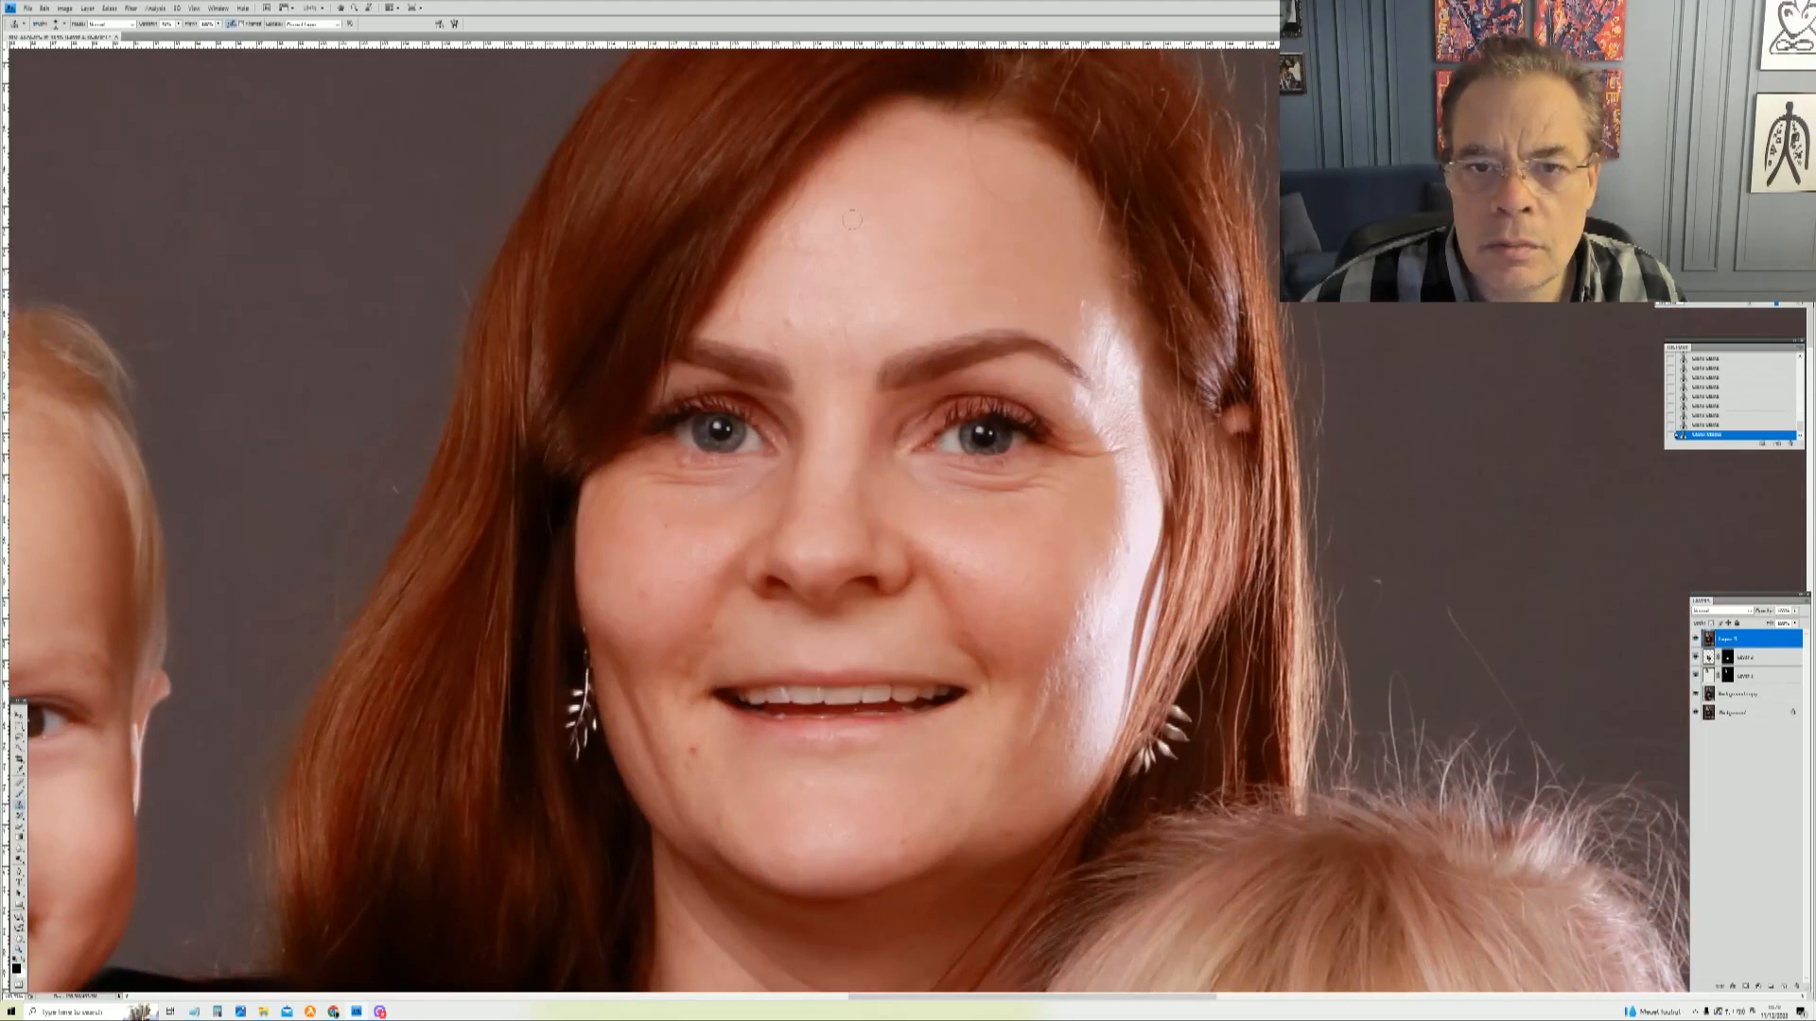
right_click(883, 220)
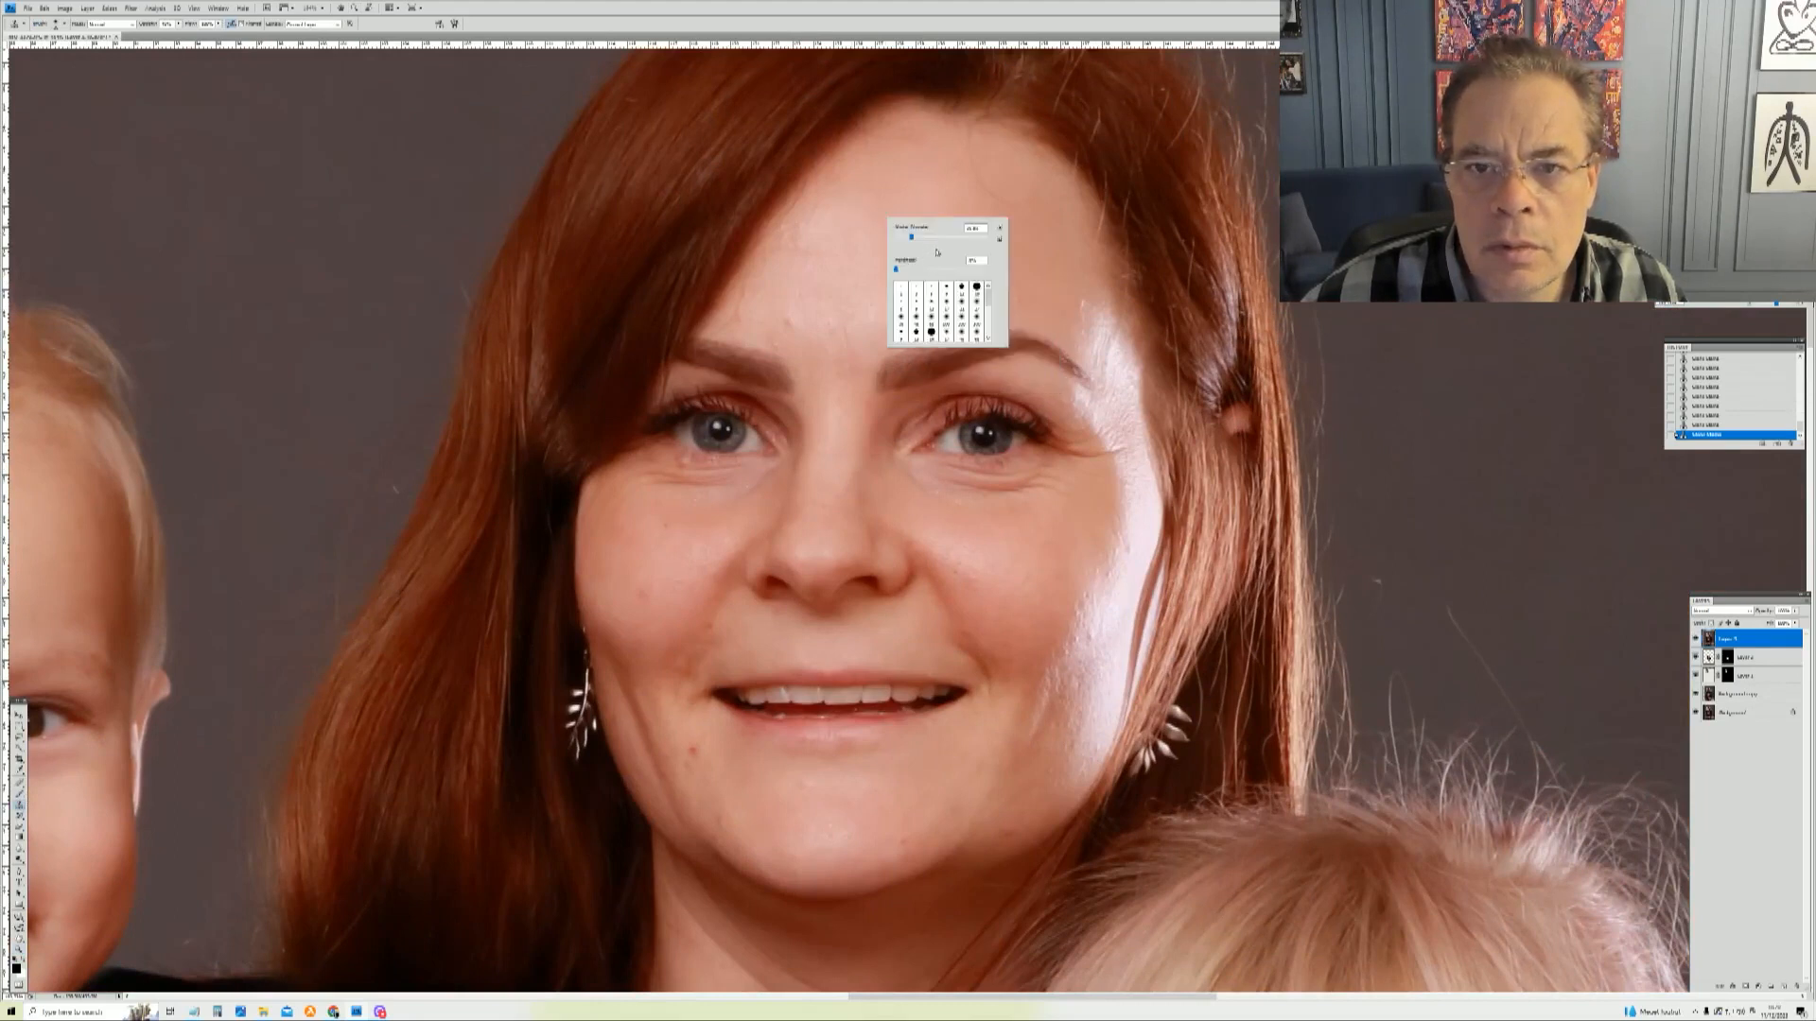
click(940, 190)
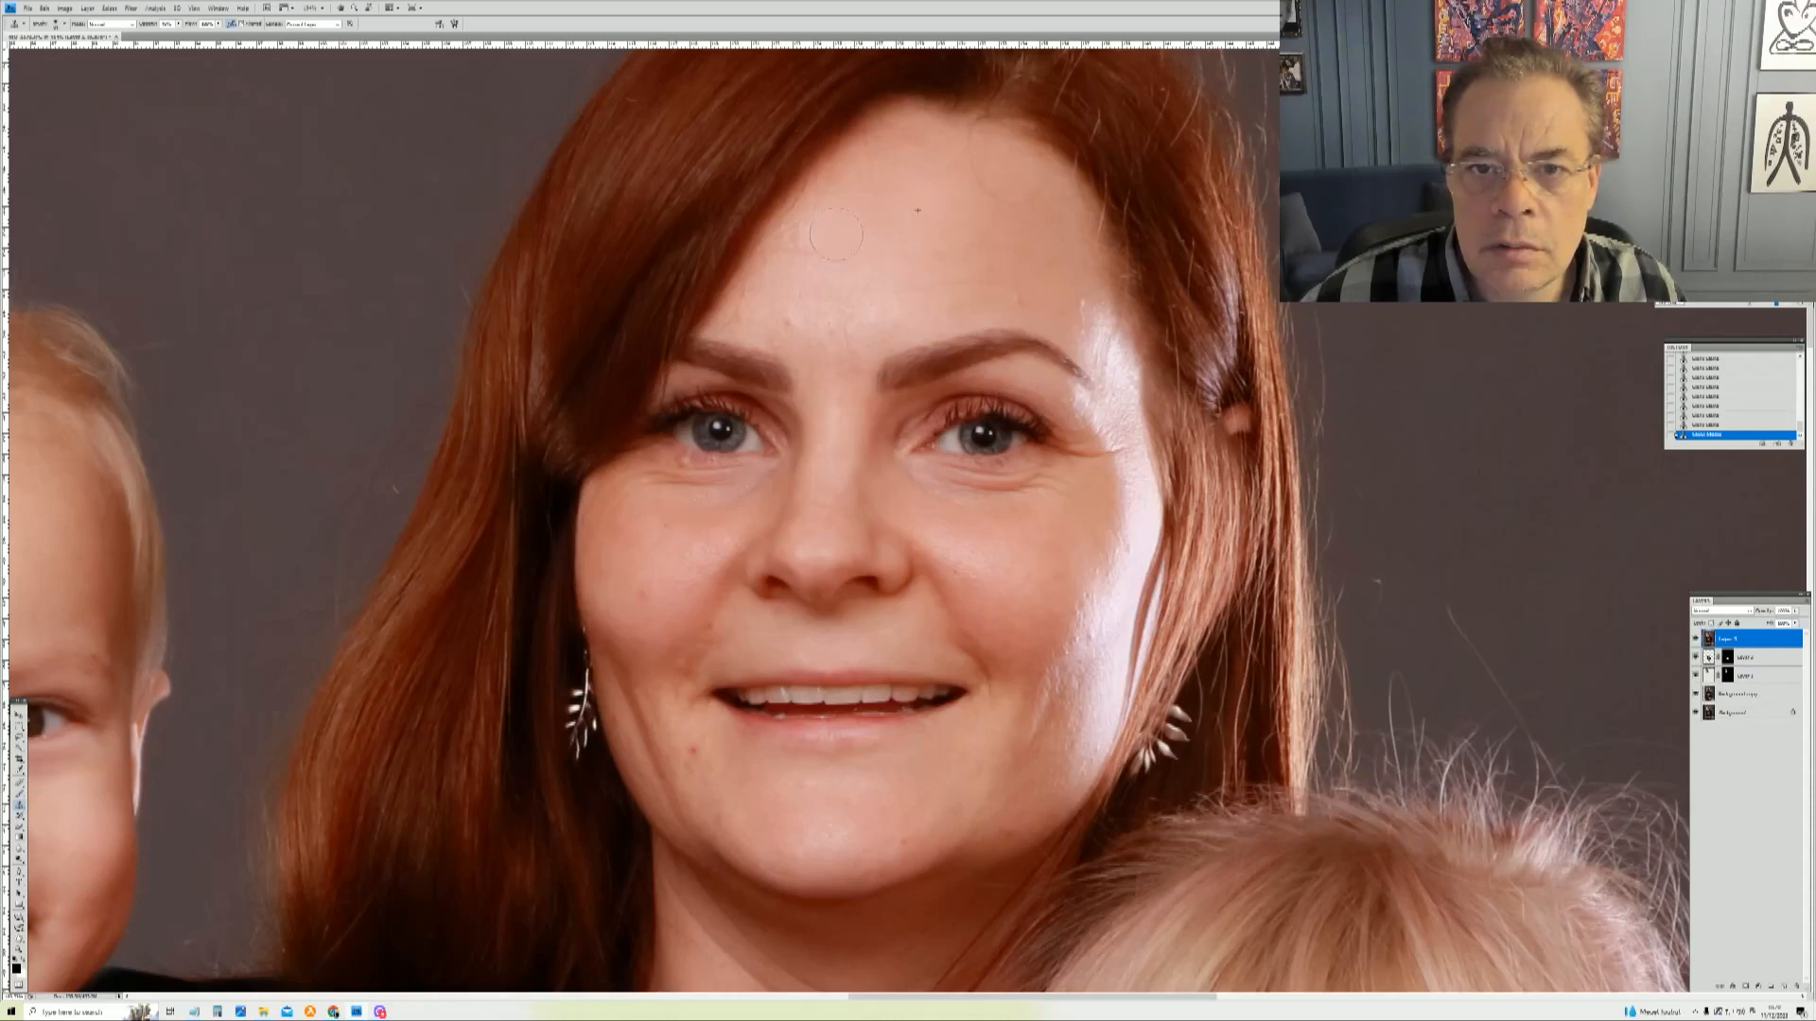
drag(818, 240, 794, 256)
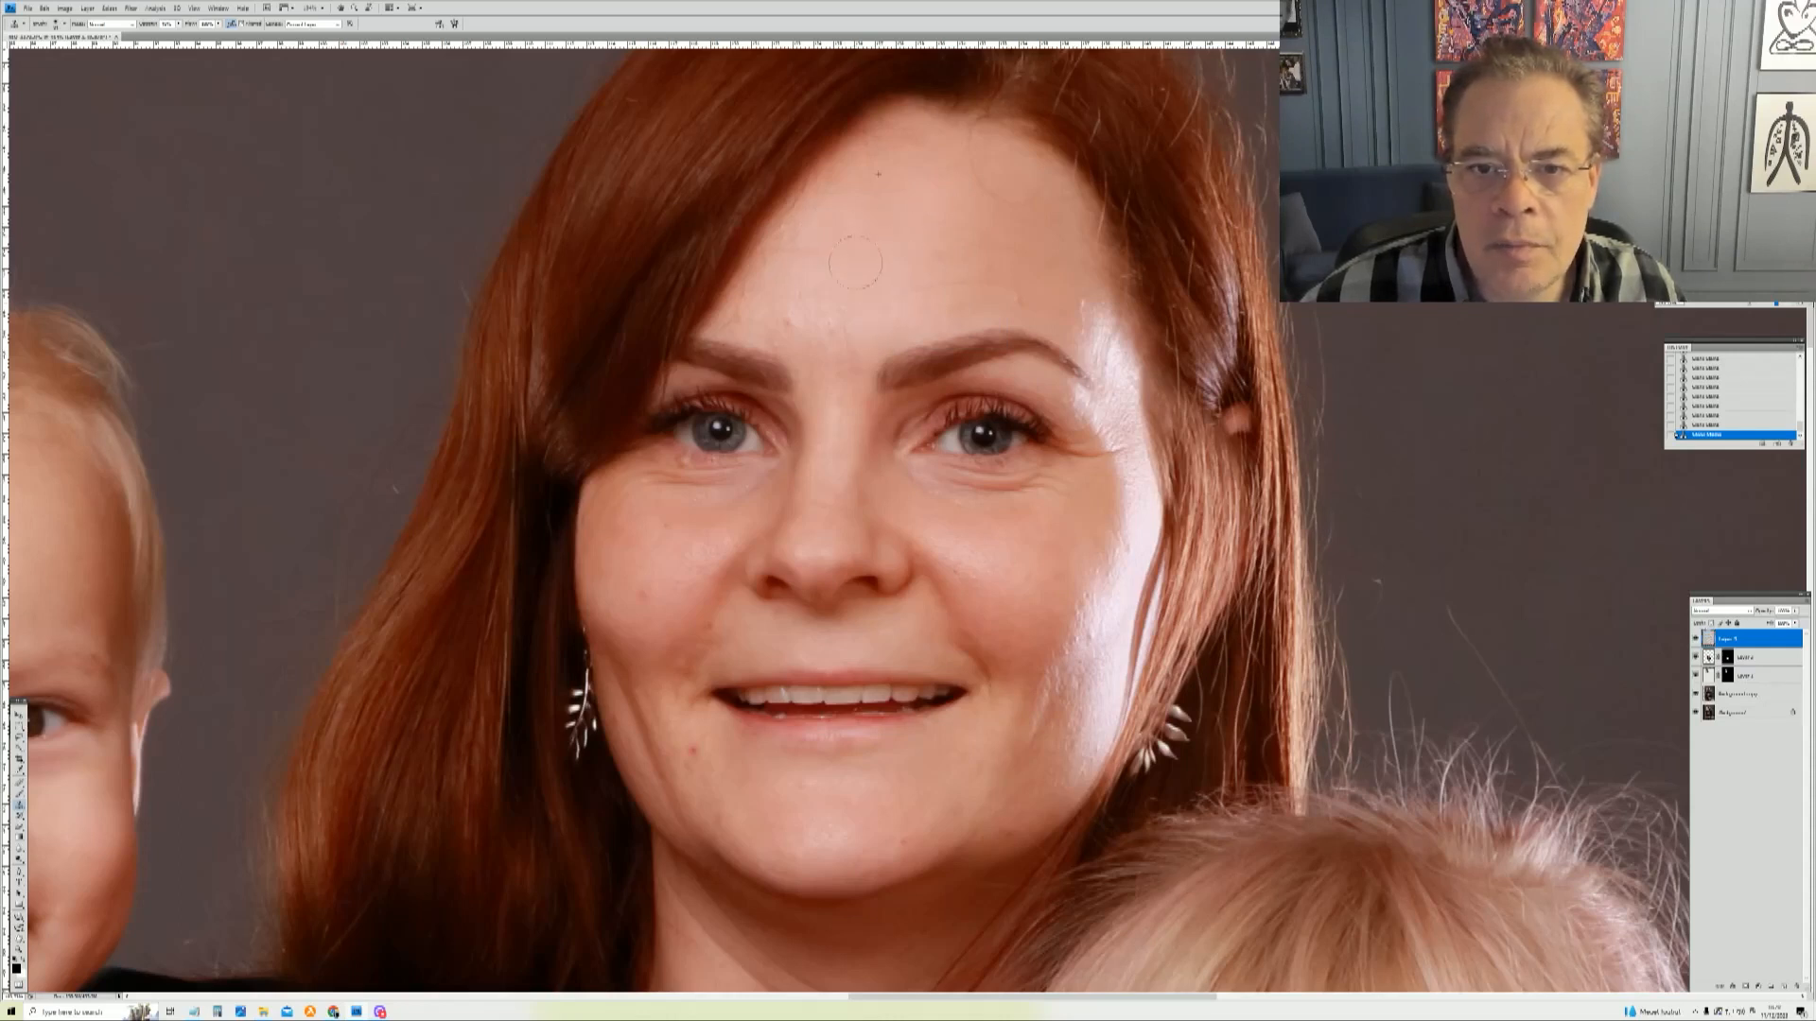
mouse_move(807, 300)
mouse_down()
mouse_move(822, 319)
mouse_move(774, 311)
mouse_move(819, 320)
mouse_move(789, 333)
mouse_move(841, 350)
mouse_up()
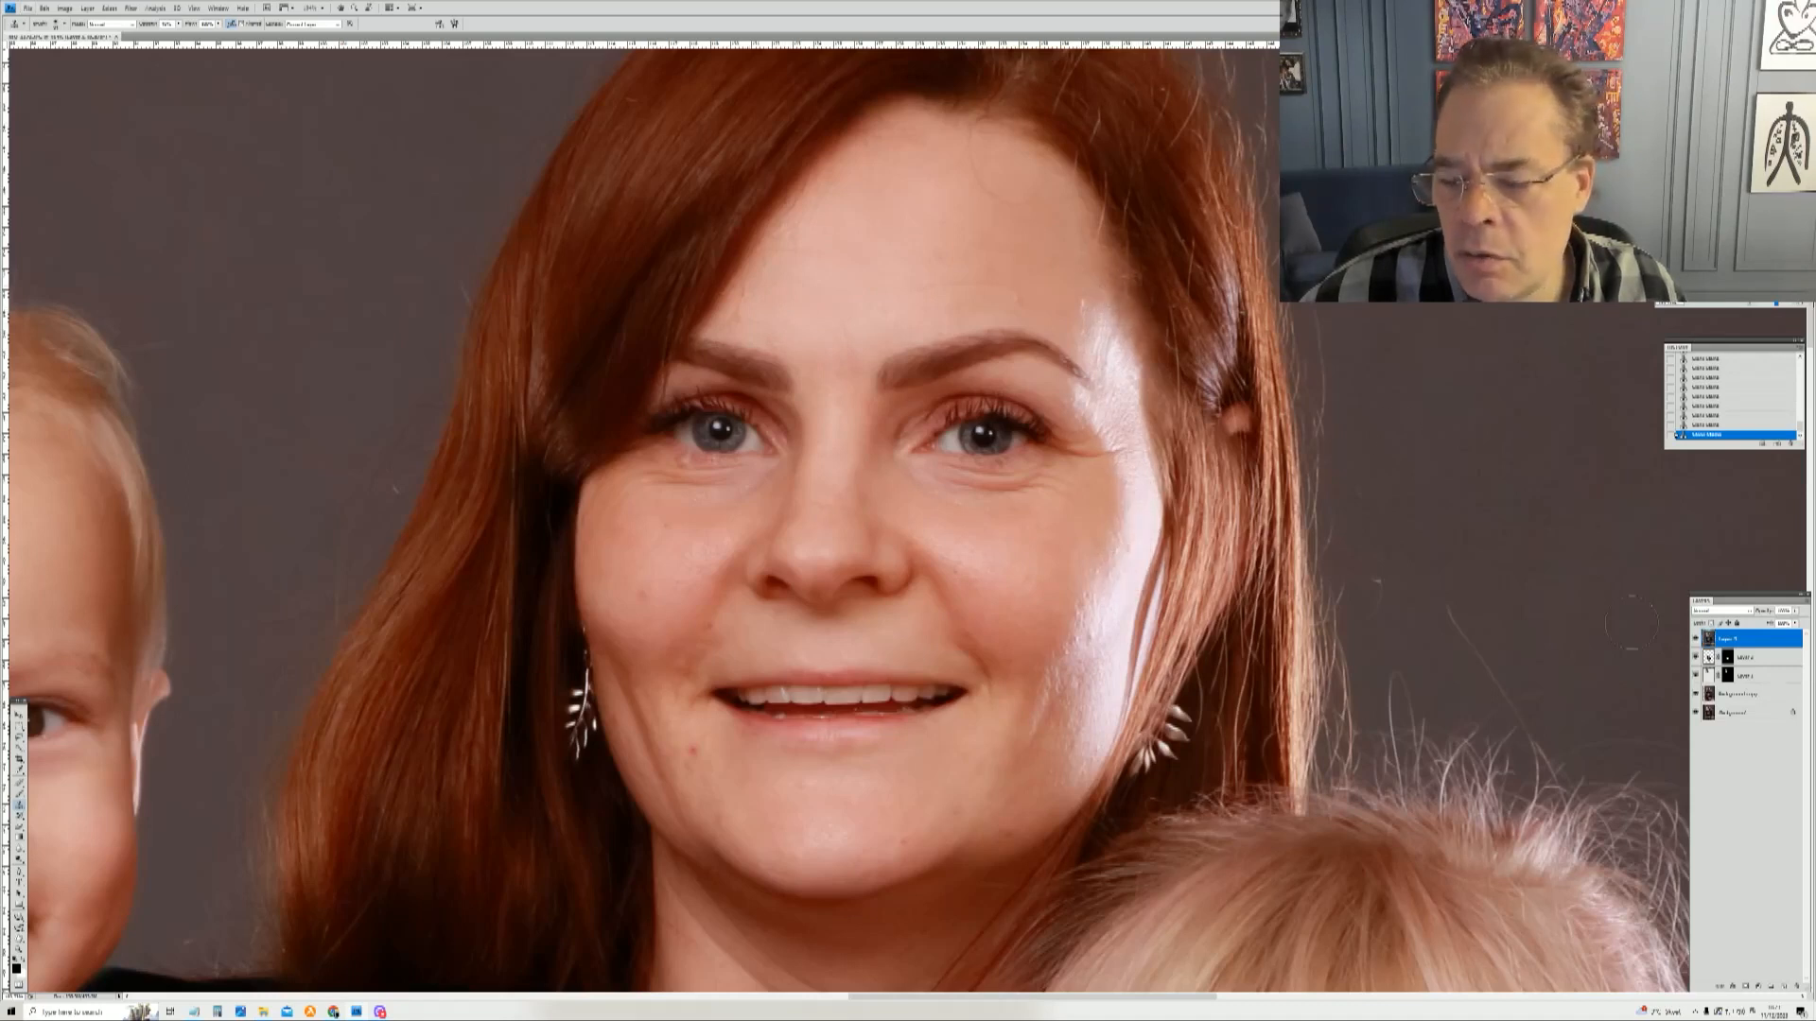
Step: Paint over the blemishes near the mother's left brow, outer eye corner and cheek
alt+click(1078, 300)
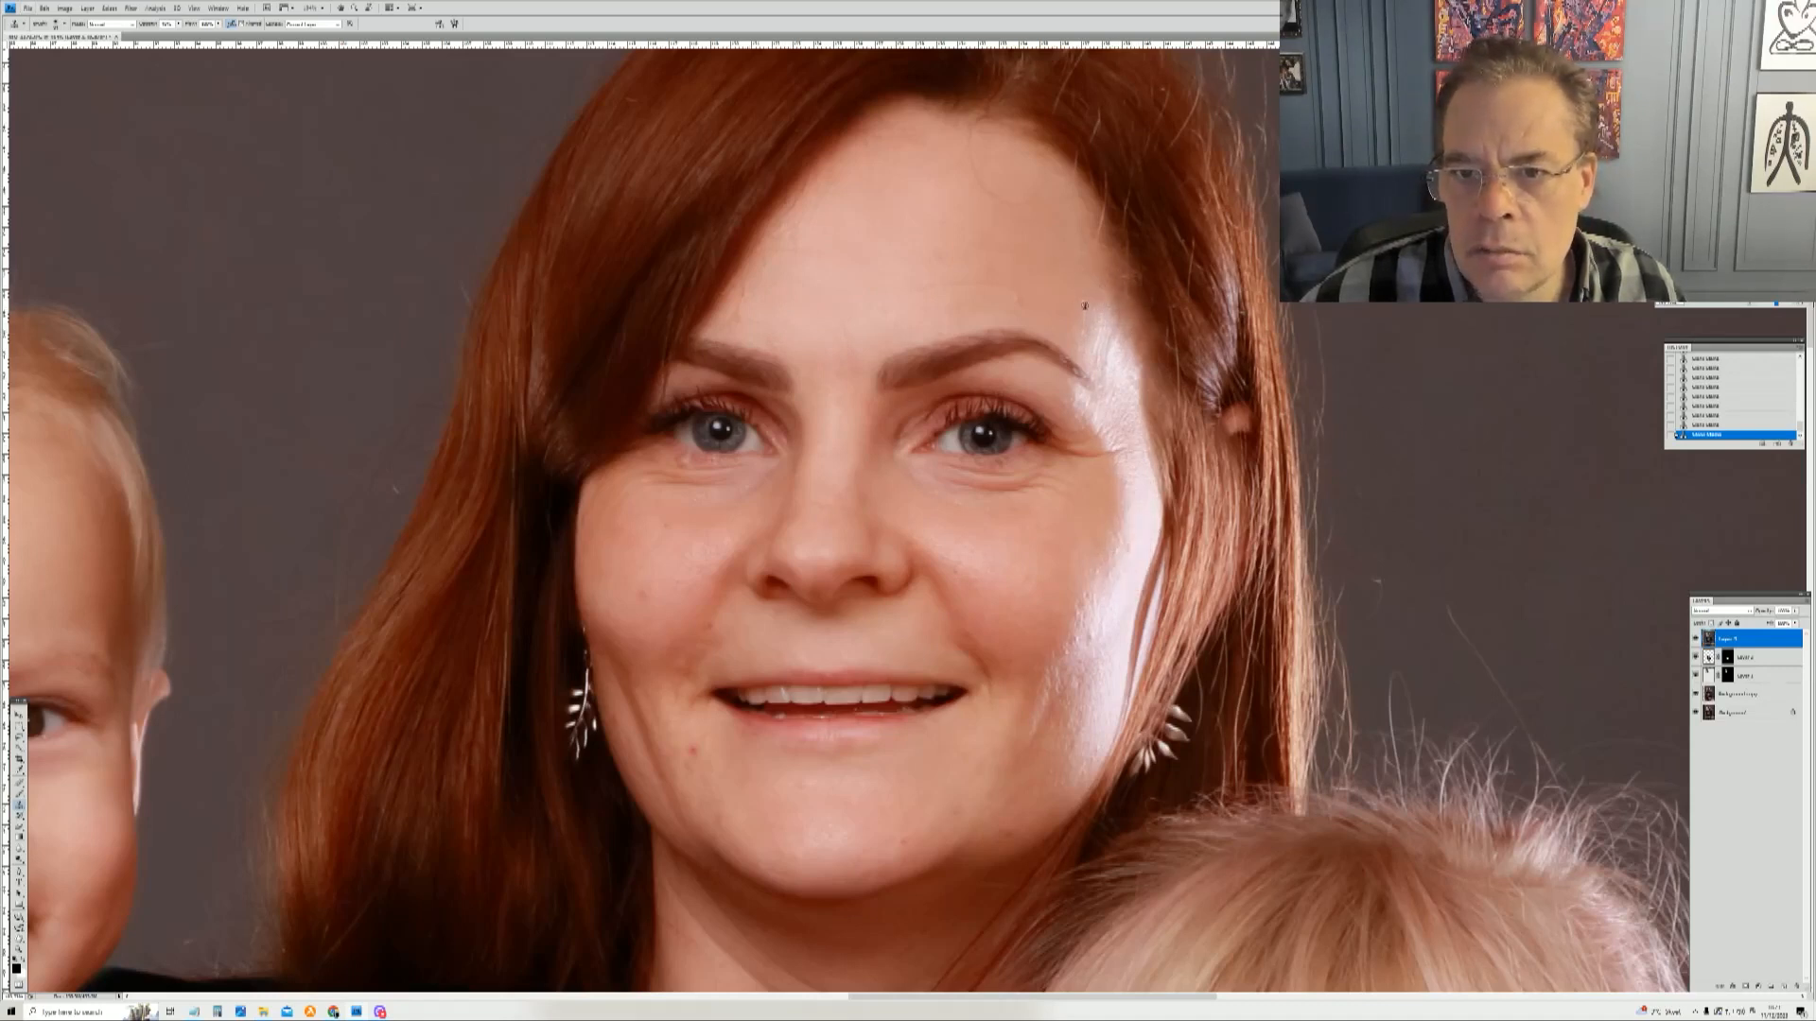
drag(1092, 314, 1110, 350)
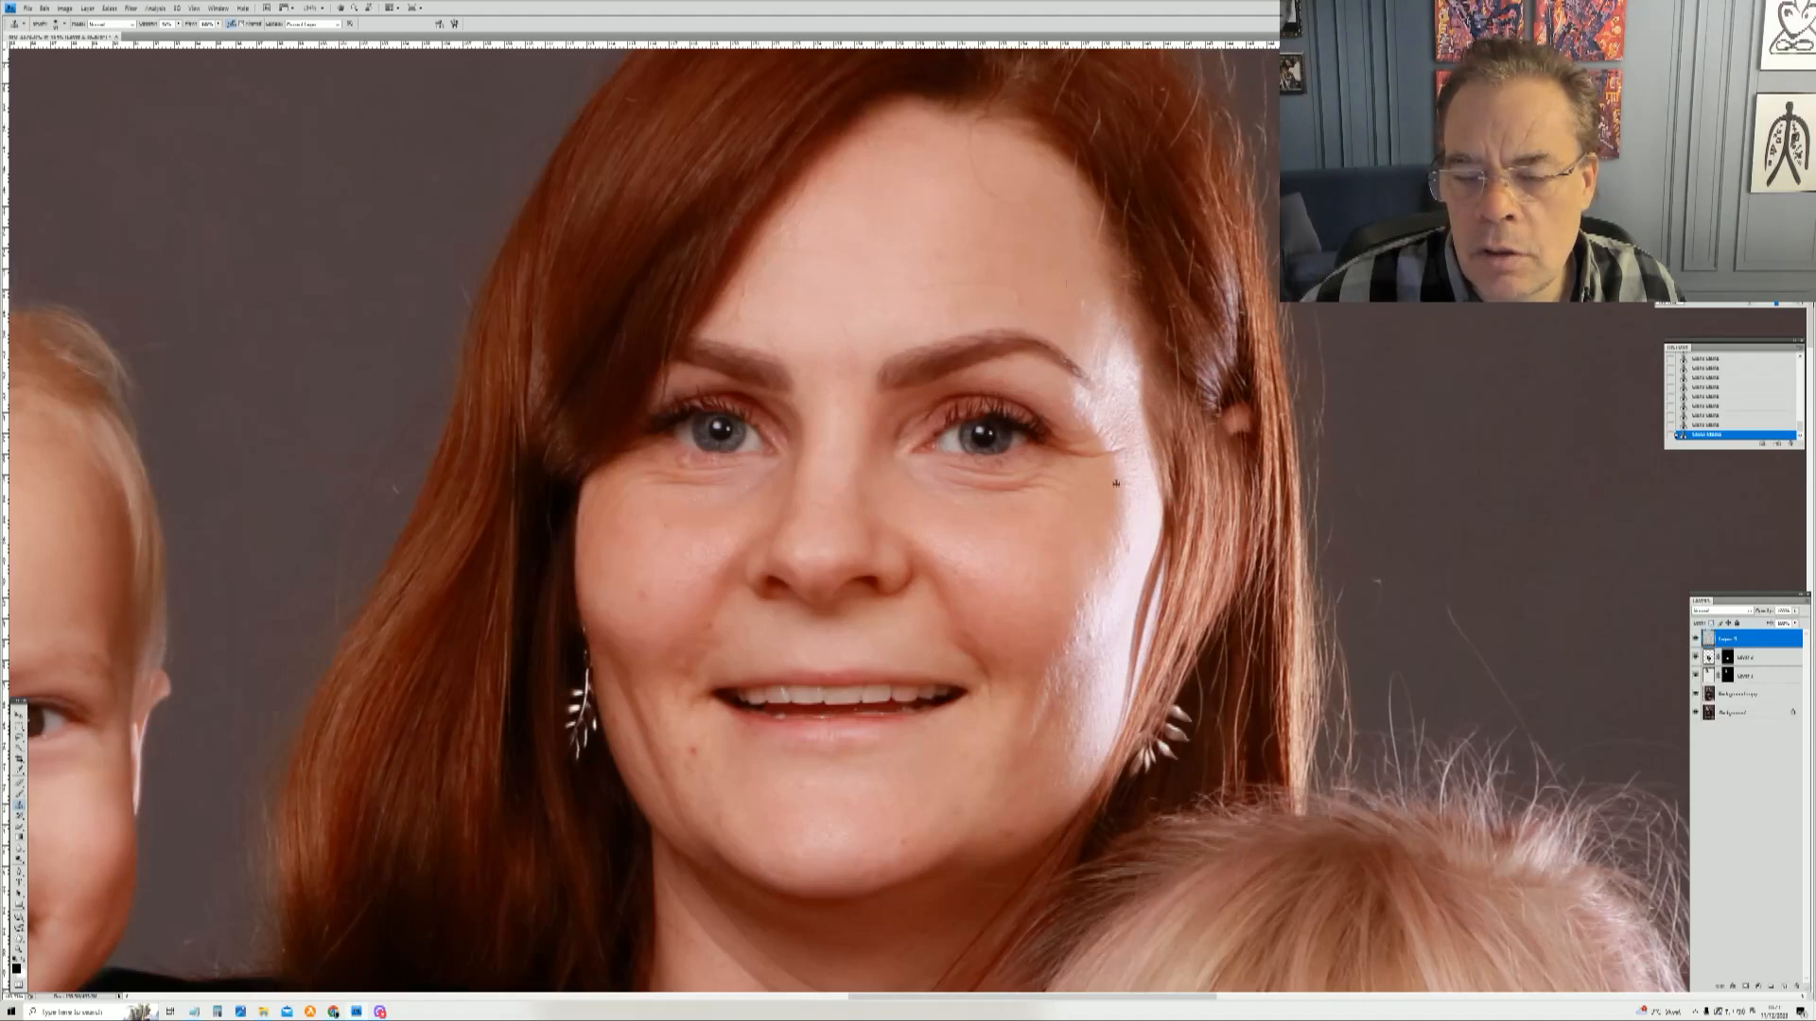
mouse_move(1109, 365)
mouse_down()
mouse_move(1102, 425)
mouse_move(1106, 394)
mouse_up()
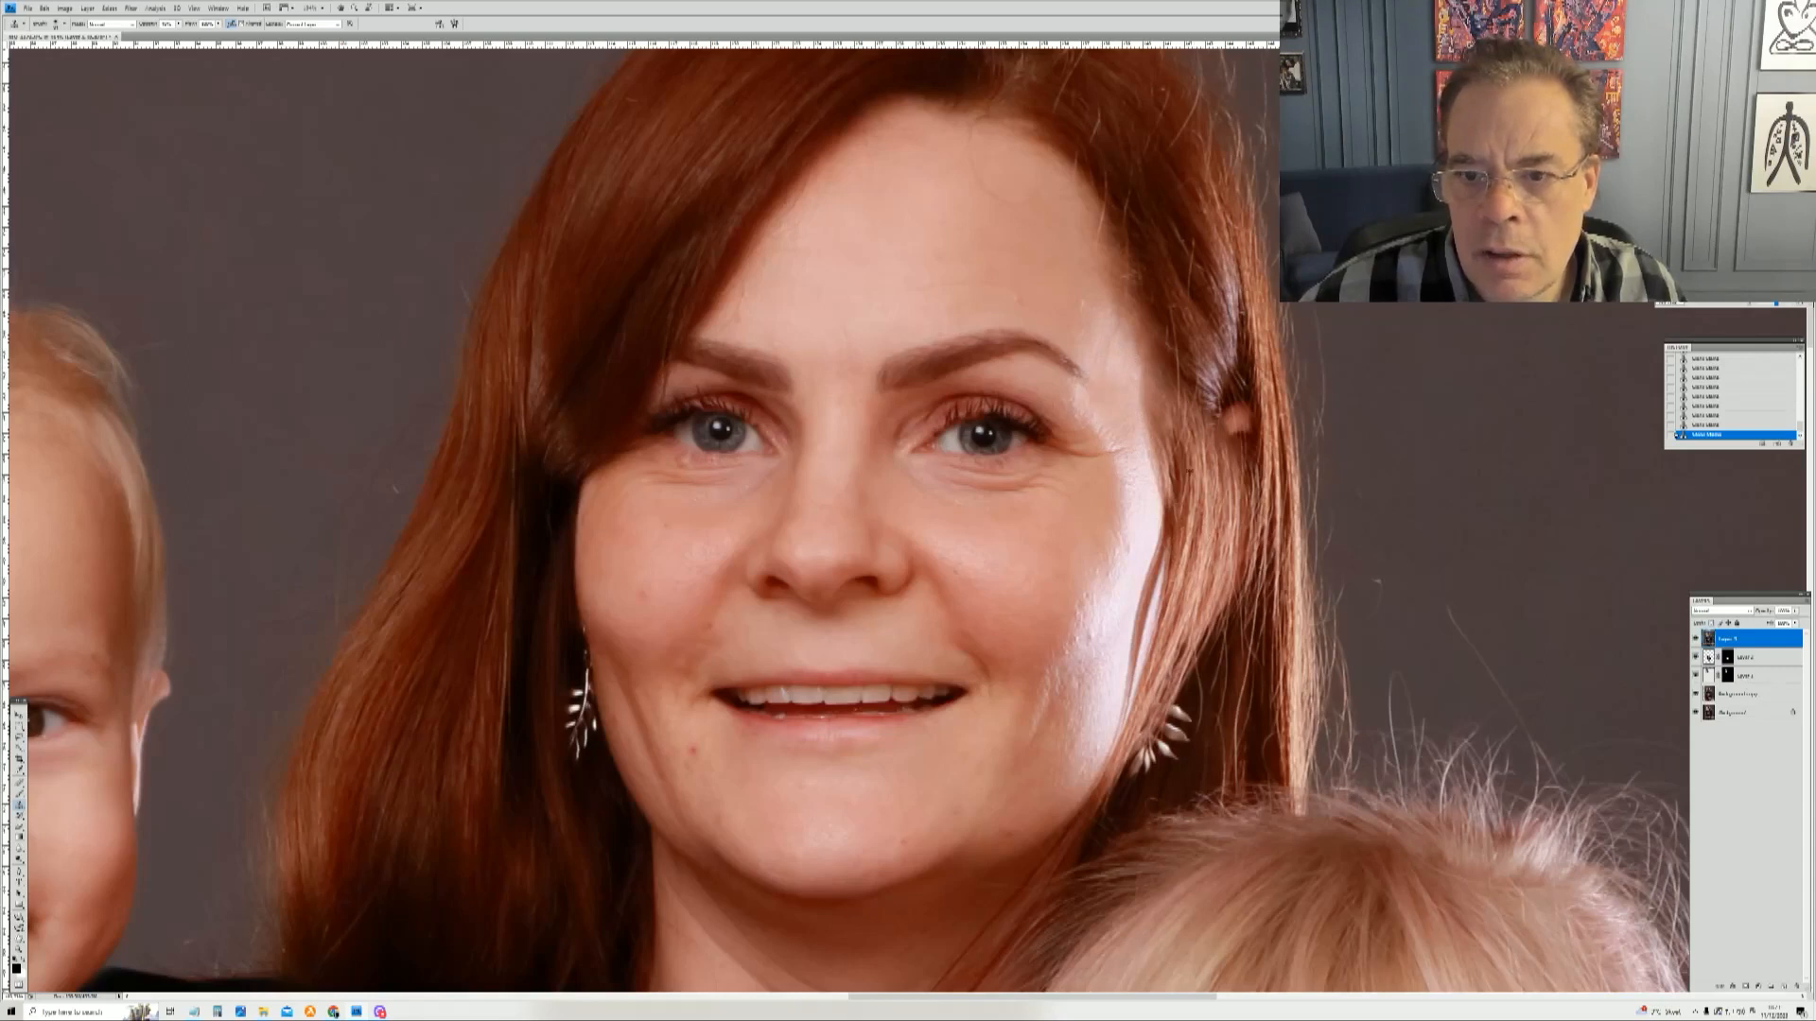
mouse_move(1147, 515)
mouse_down()
mouse_move(1108, 606)
mouse_move(1133, 463)
mouse_up()
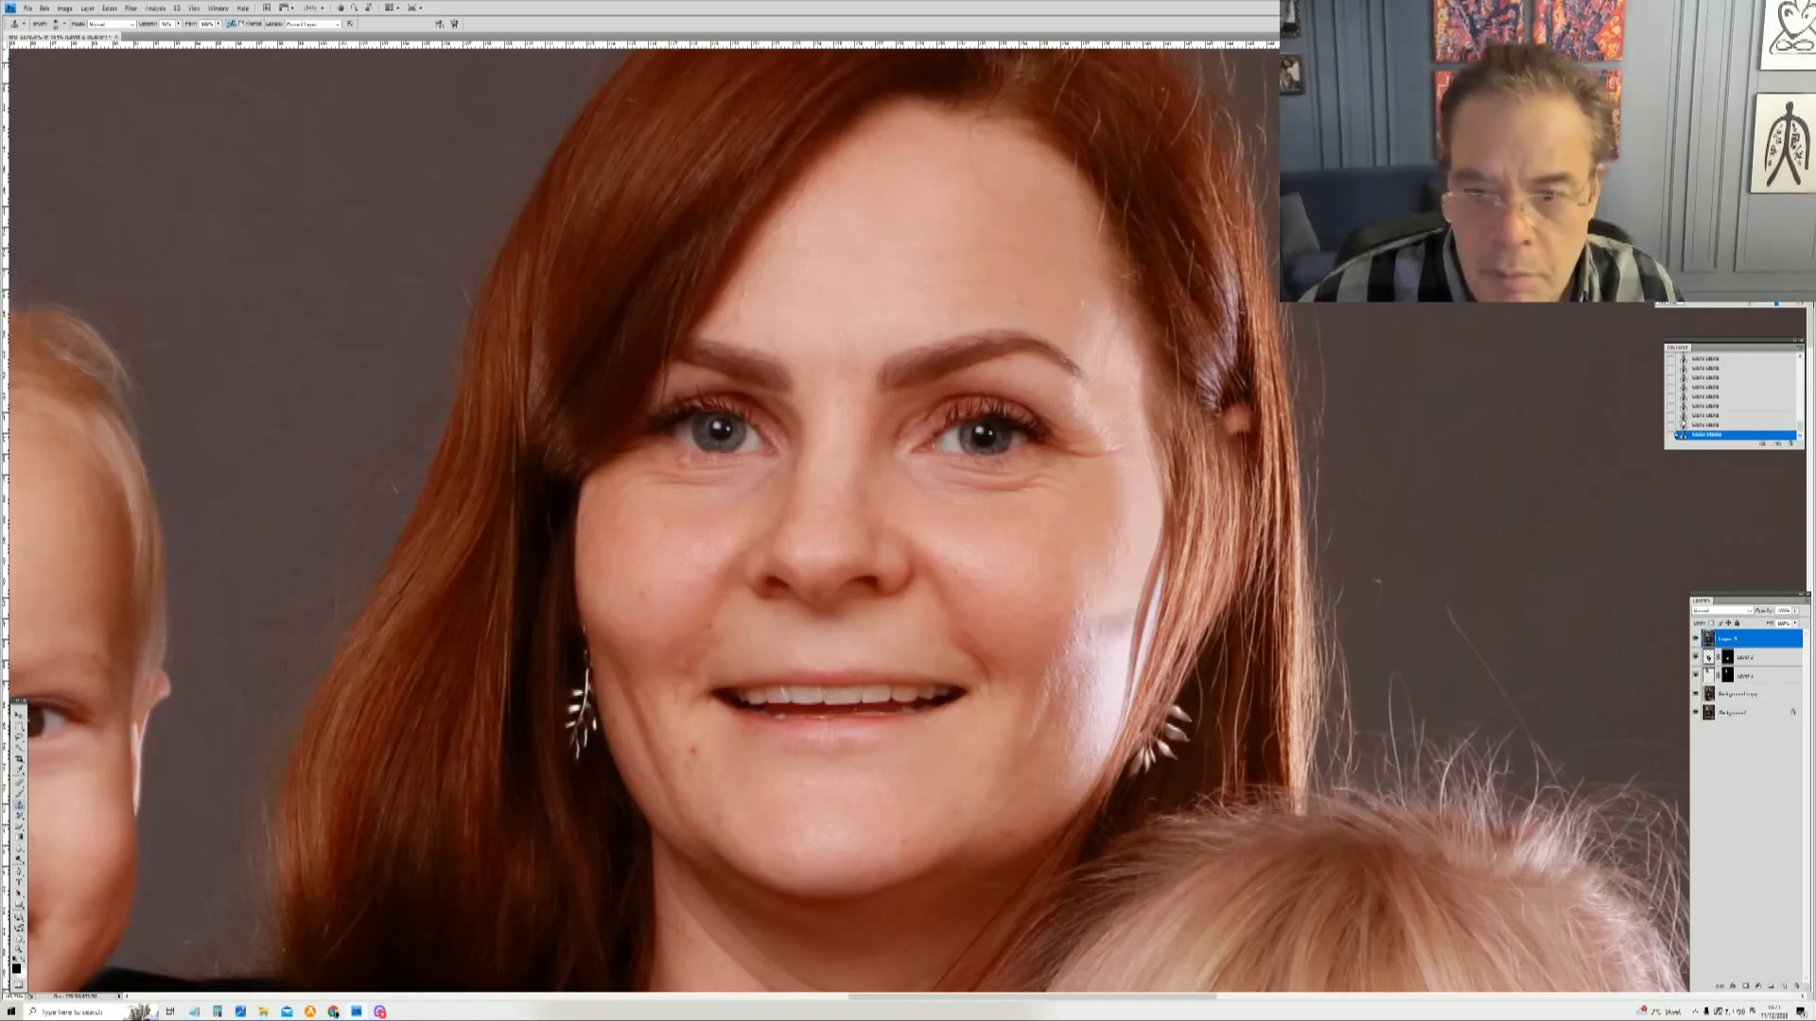
Step: Compare the mother's face before and after retouching by stepping back through the history states and returning to the latest
key(ctrl+alt+z)
key(ctrl+alt+z)
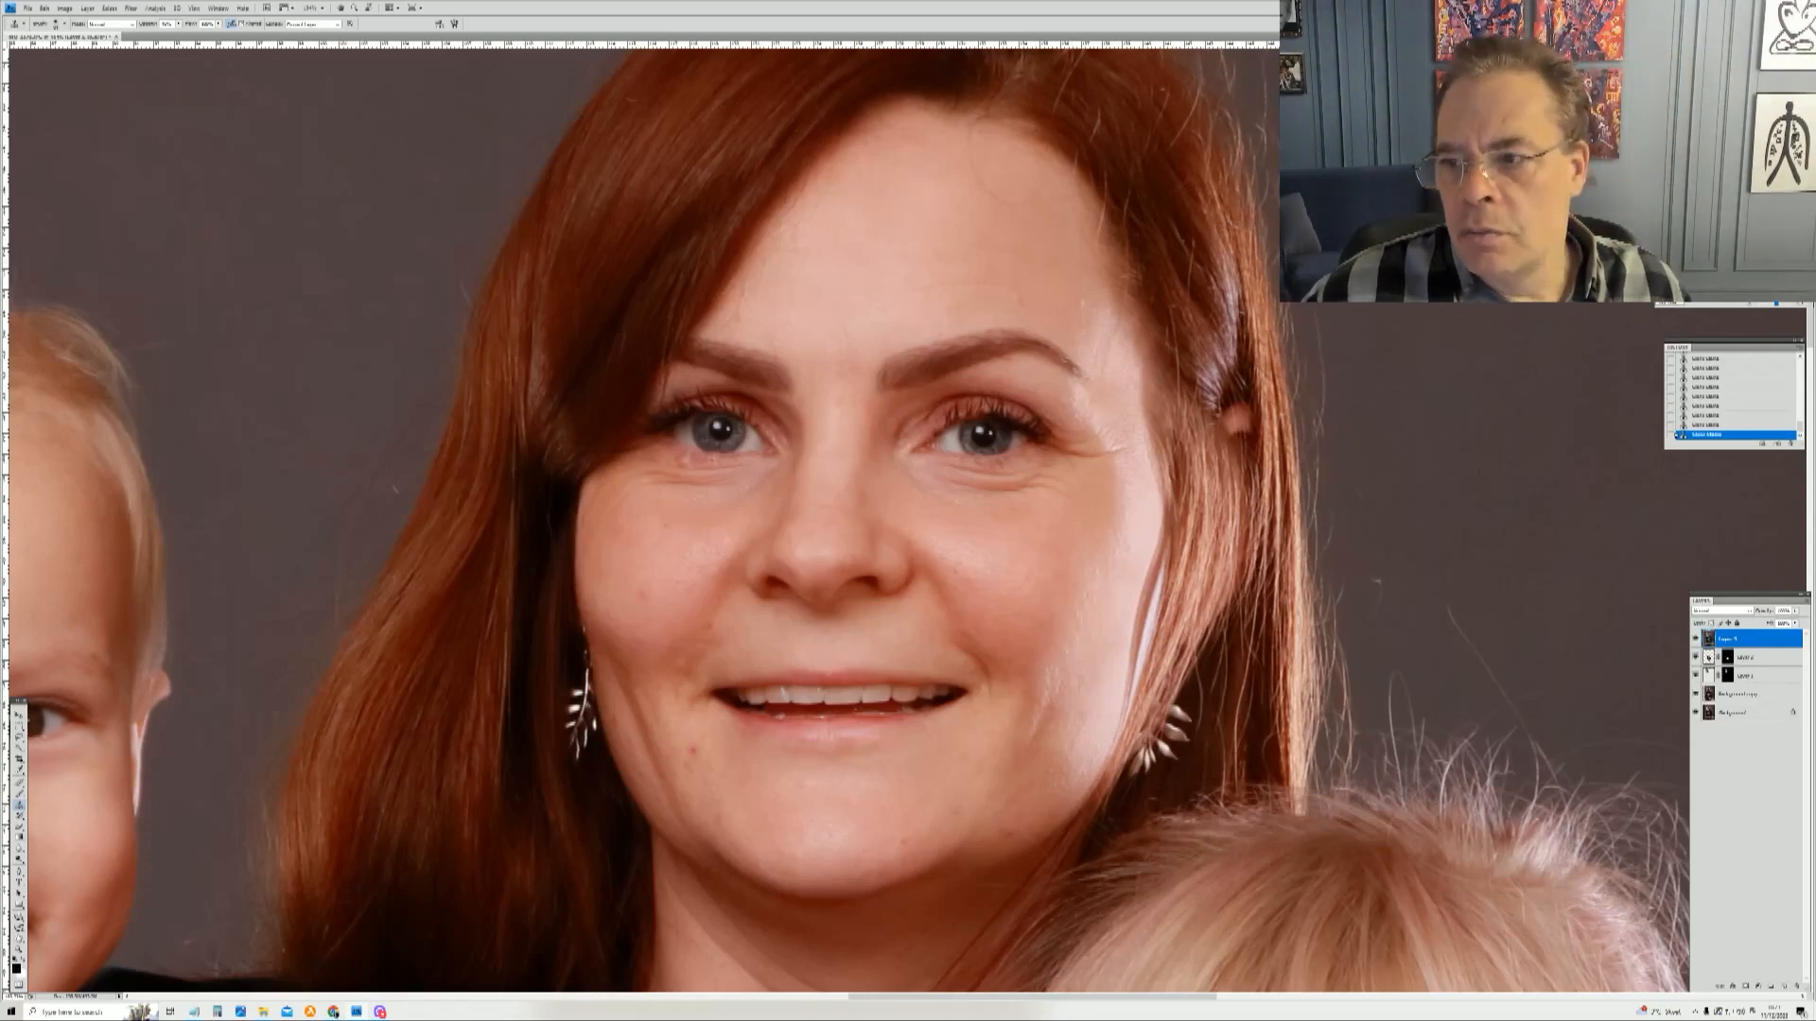
click(1708, 360)
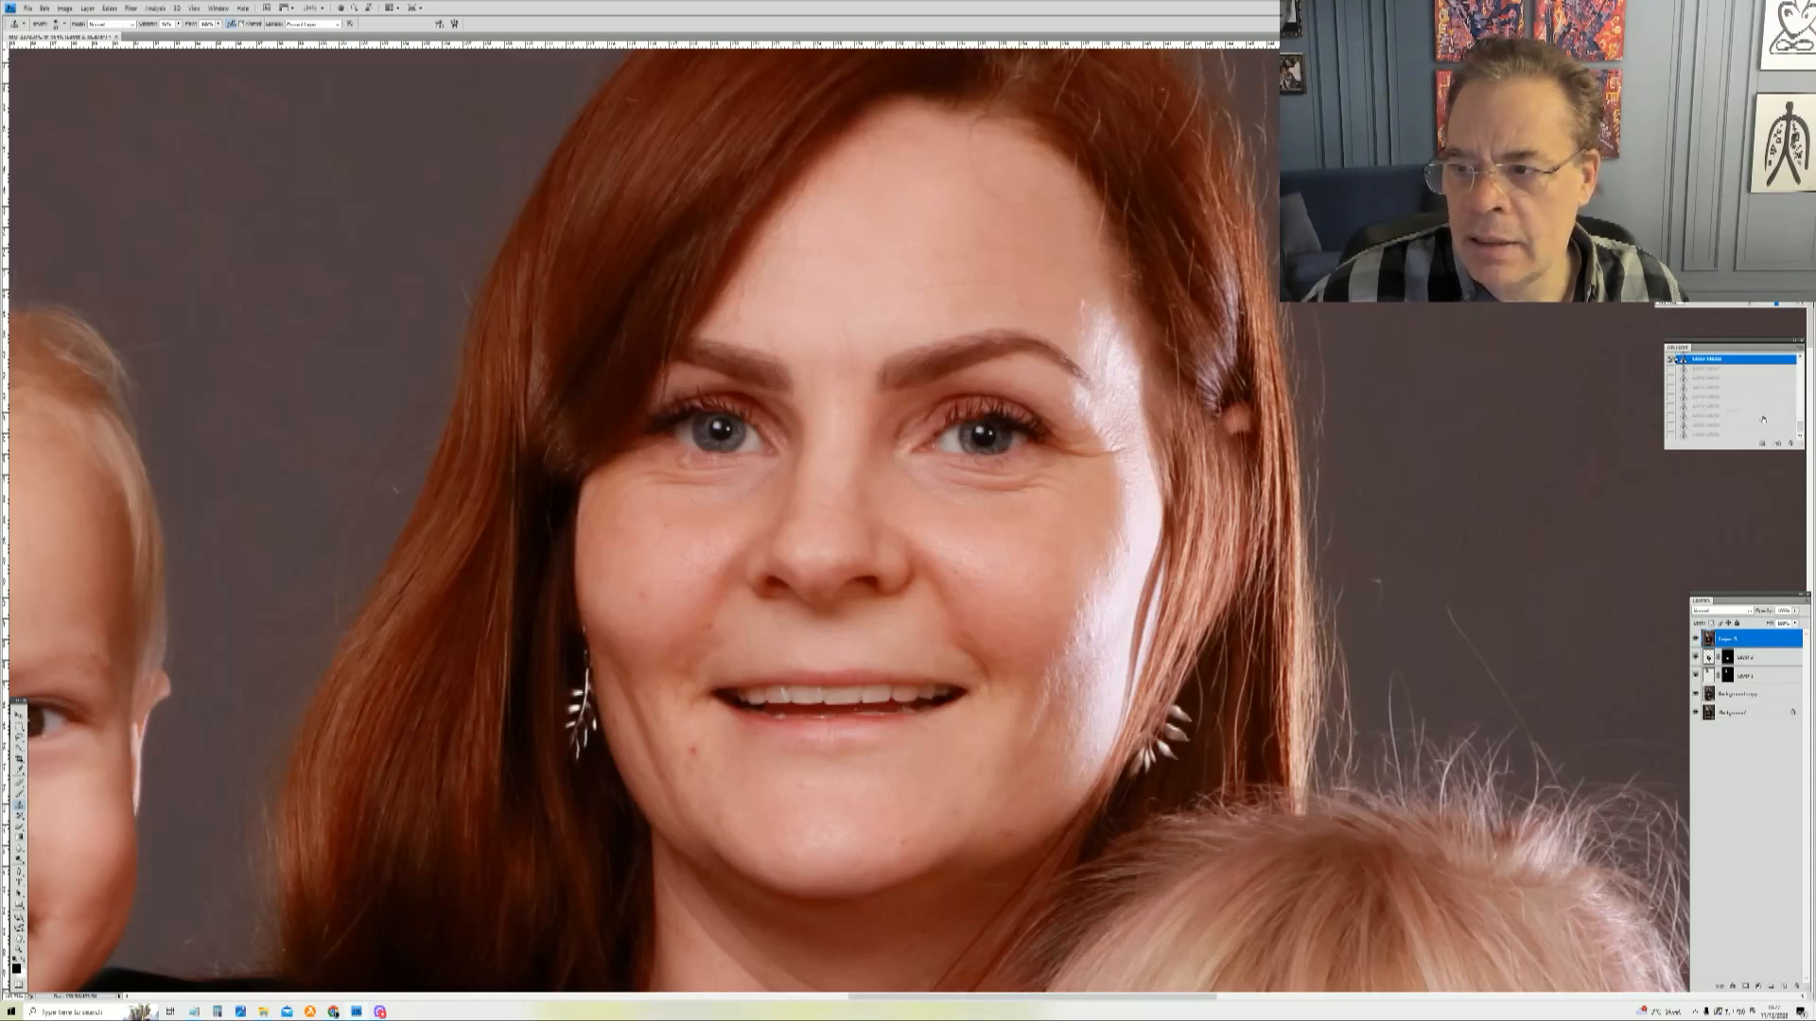
click(1714, 435)
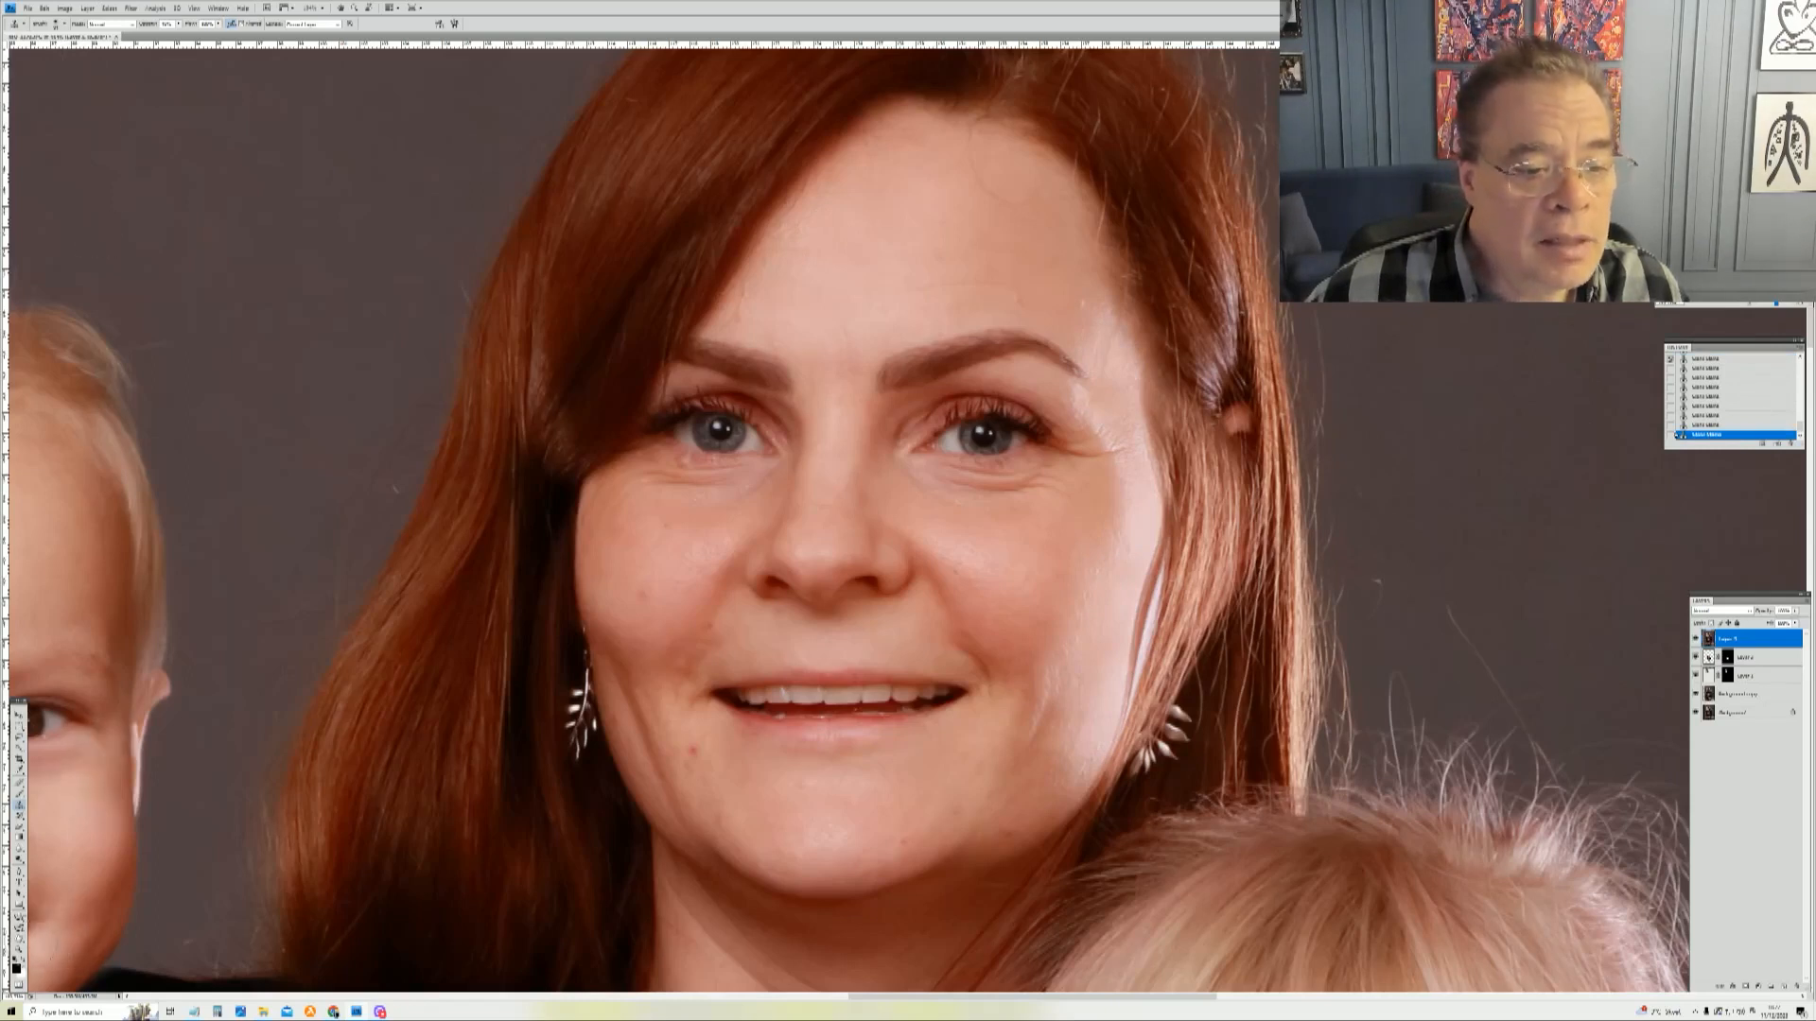
Step: Tone down the shiny patch beside the mother's right eye with a toning brush stroke, then fade the effect's opacity
click(20, 906)
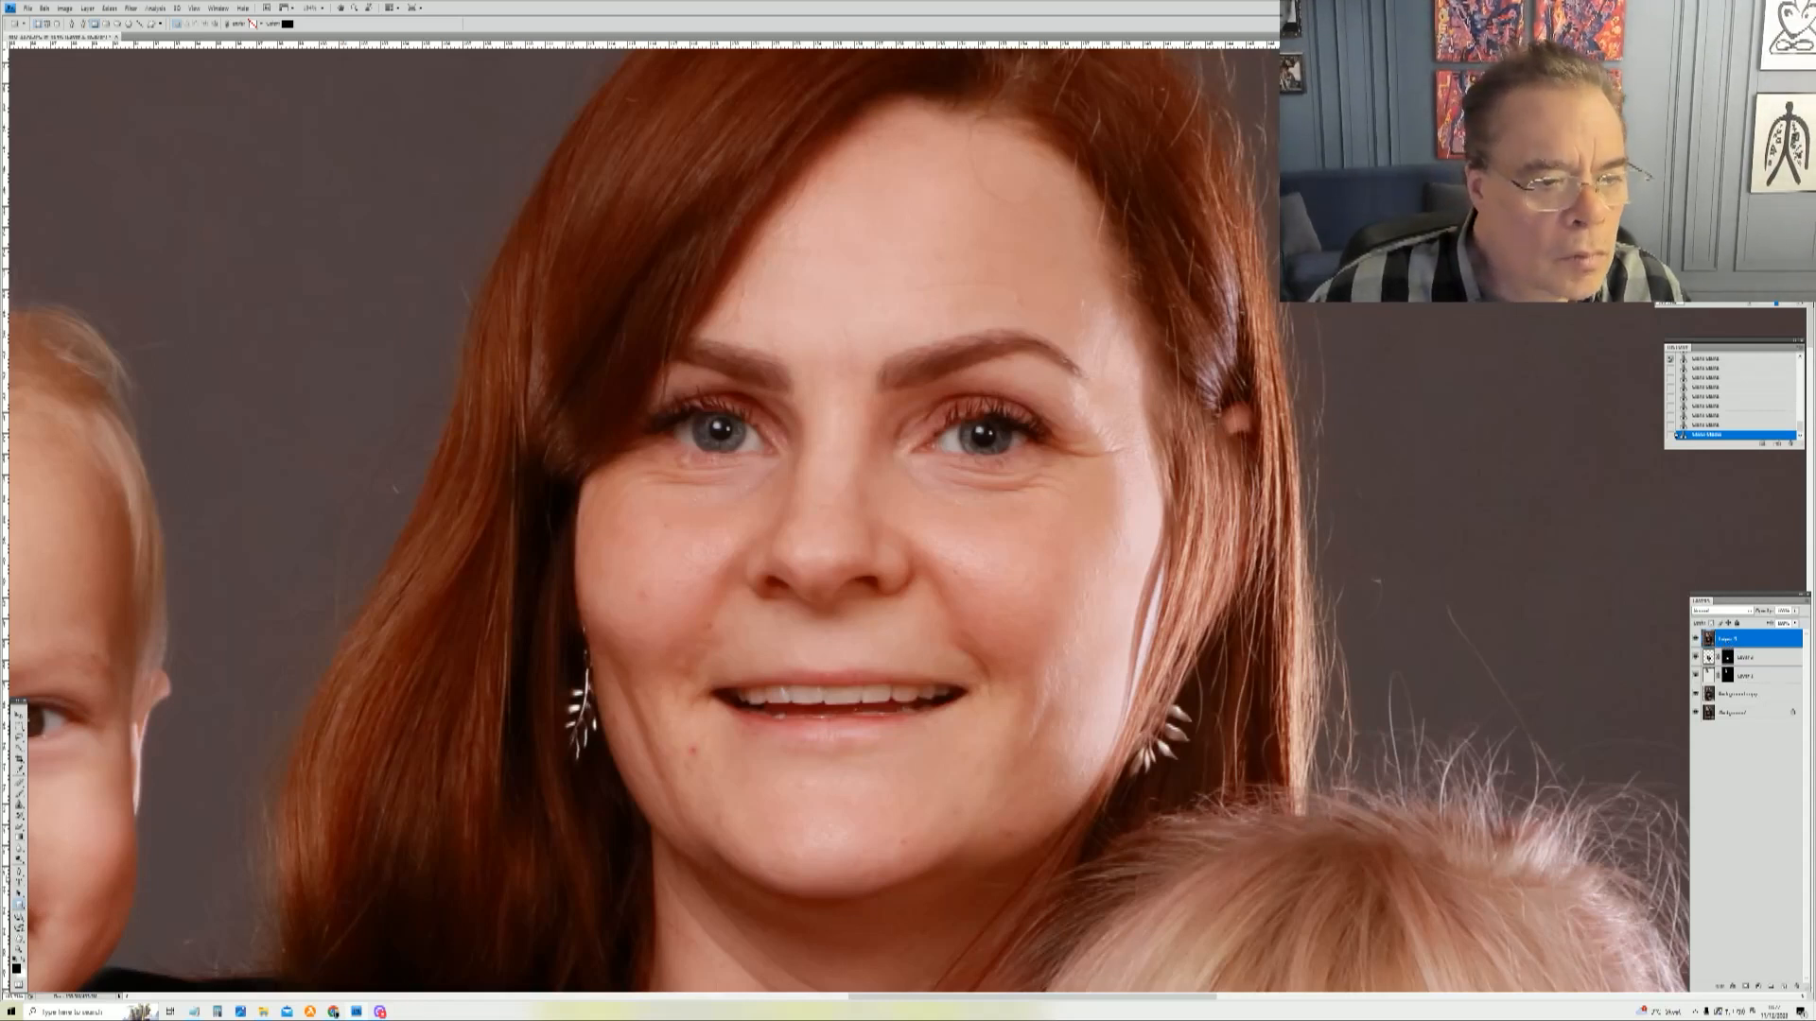
click(19, 828)
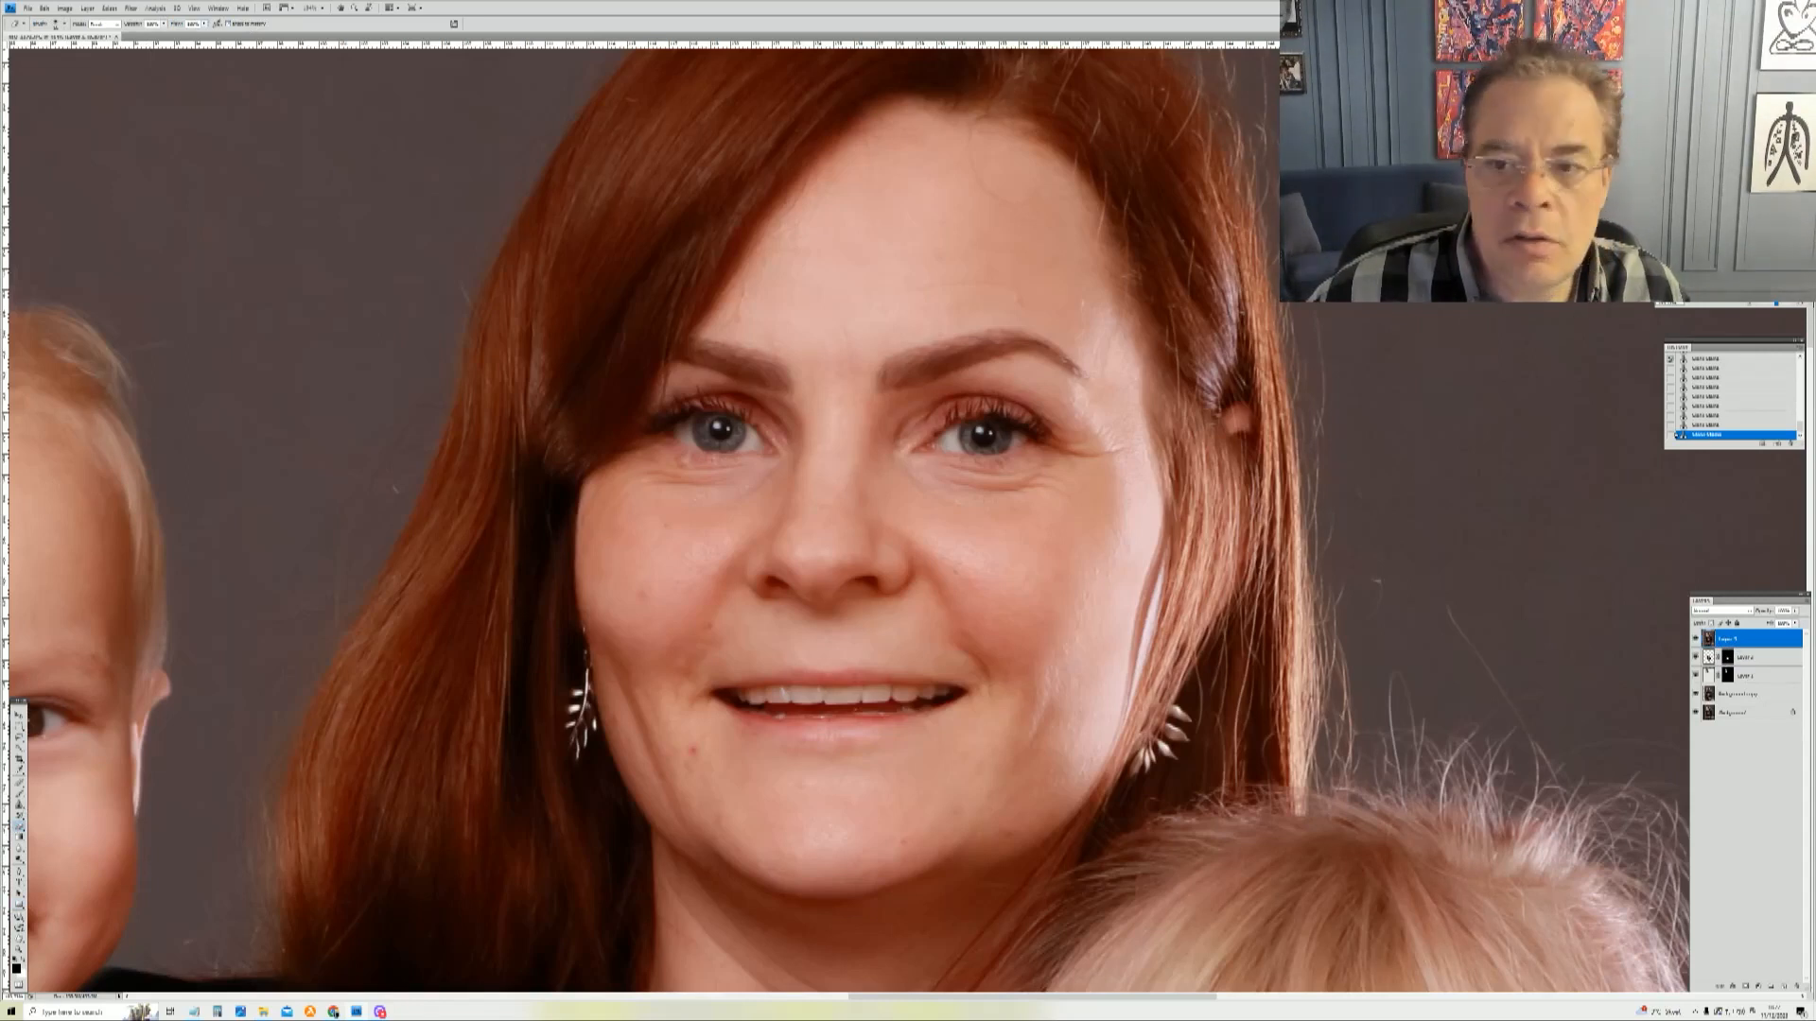
right_click(1116, 575)
click(1134, 584)
mouse_move(1138, 453)
mouse_down()
mouse_move(1135, 565)
mouse_move(1071, 841)
mouse_move(1133, 544)
mouse_move(1120, 352)
mouse_up()
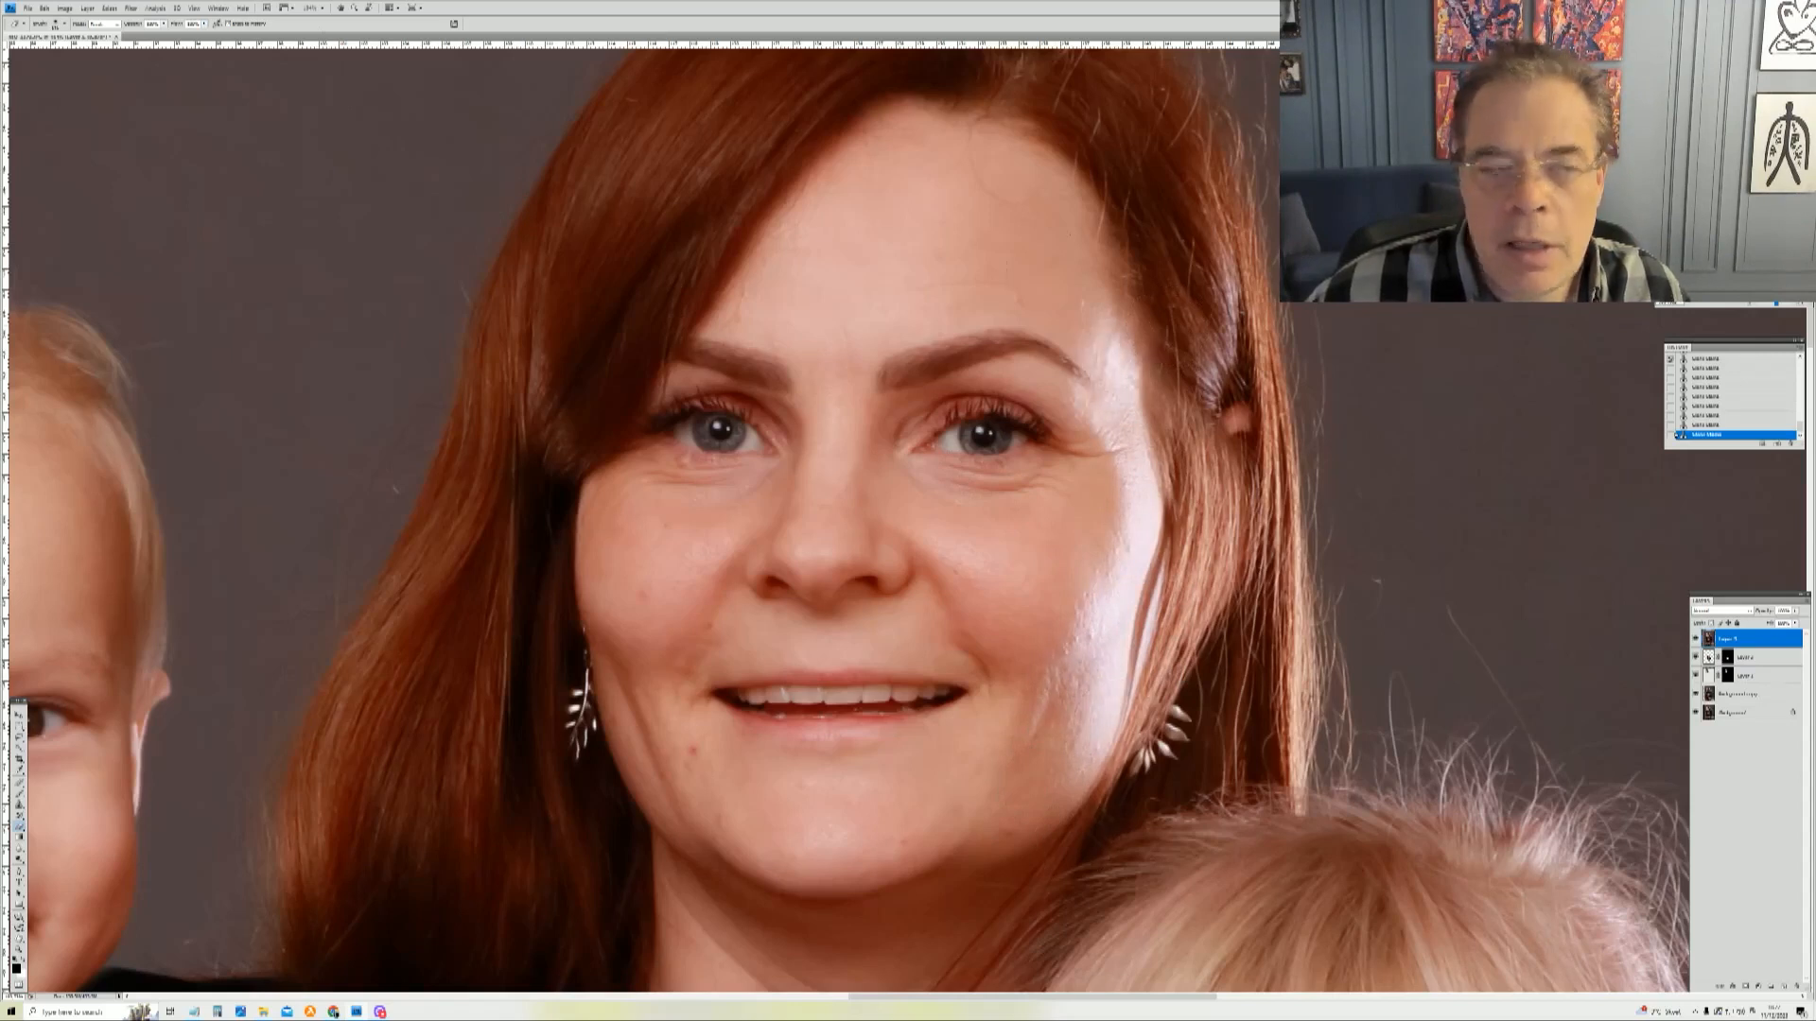
click(45, 8)
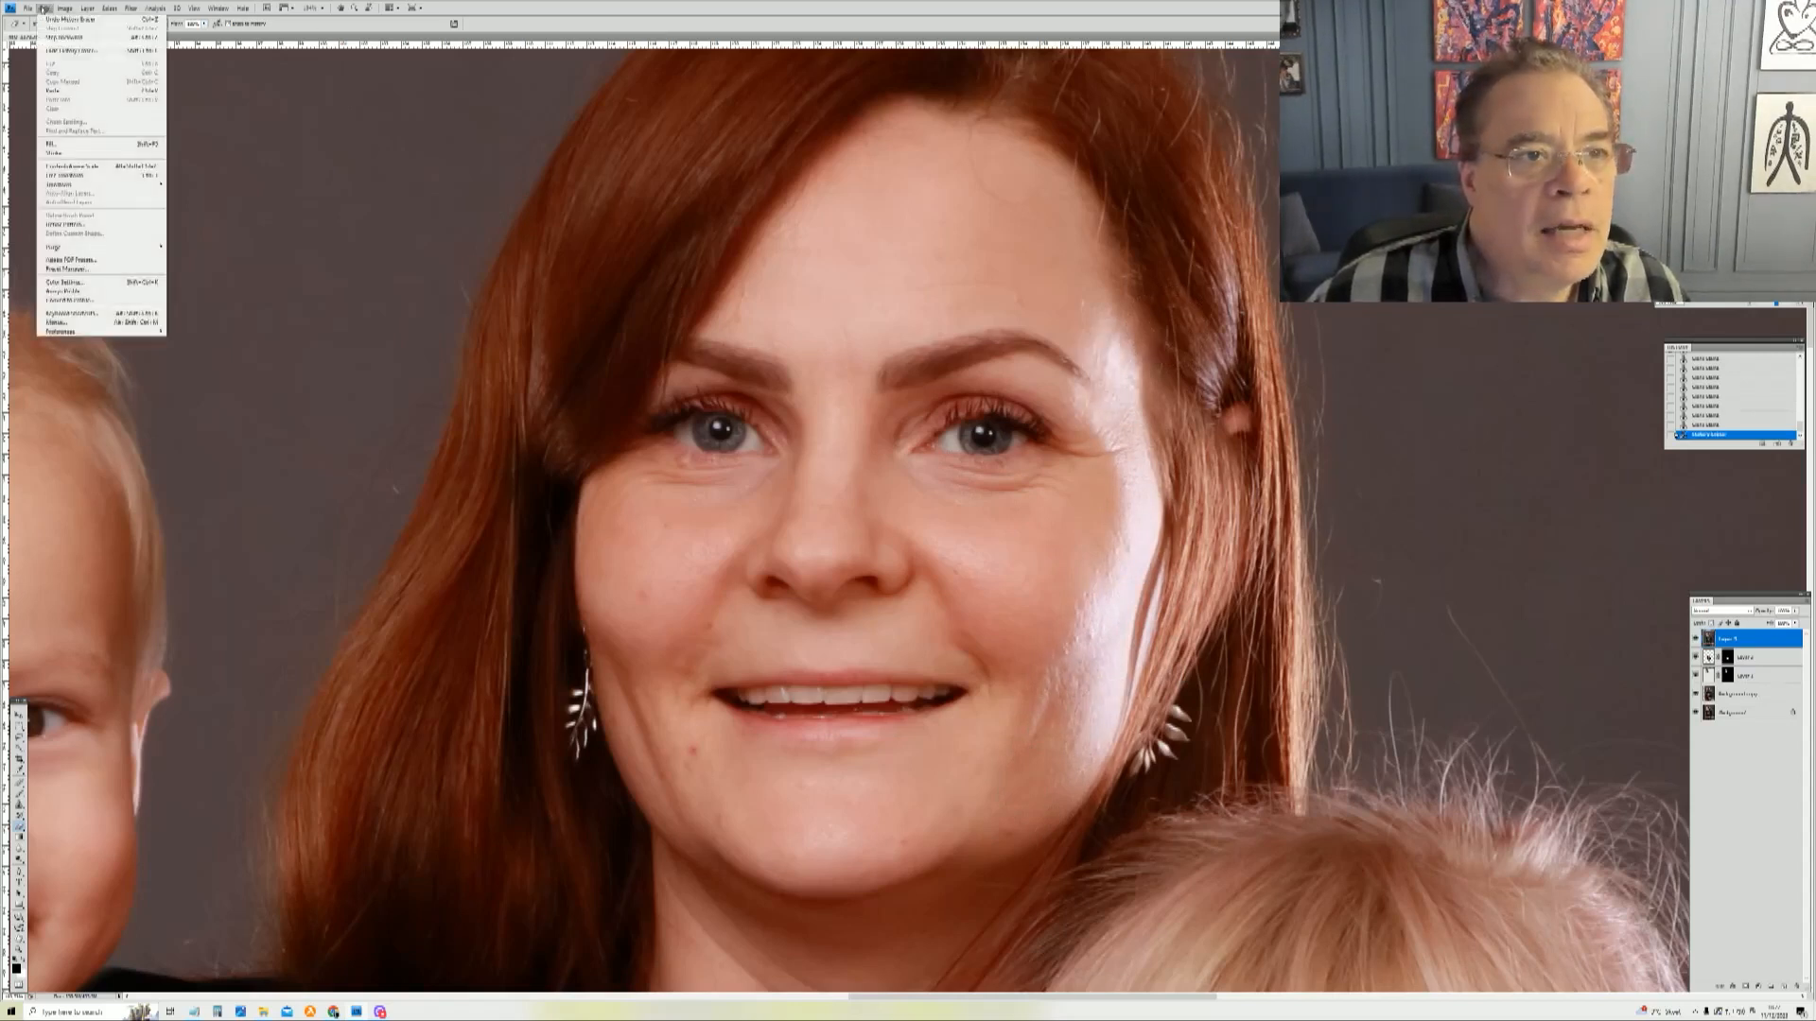
click(70, 49)
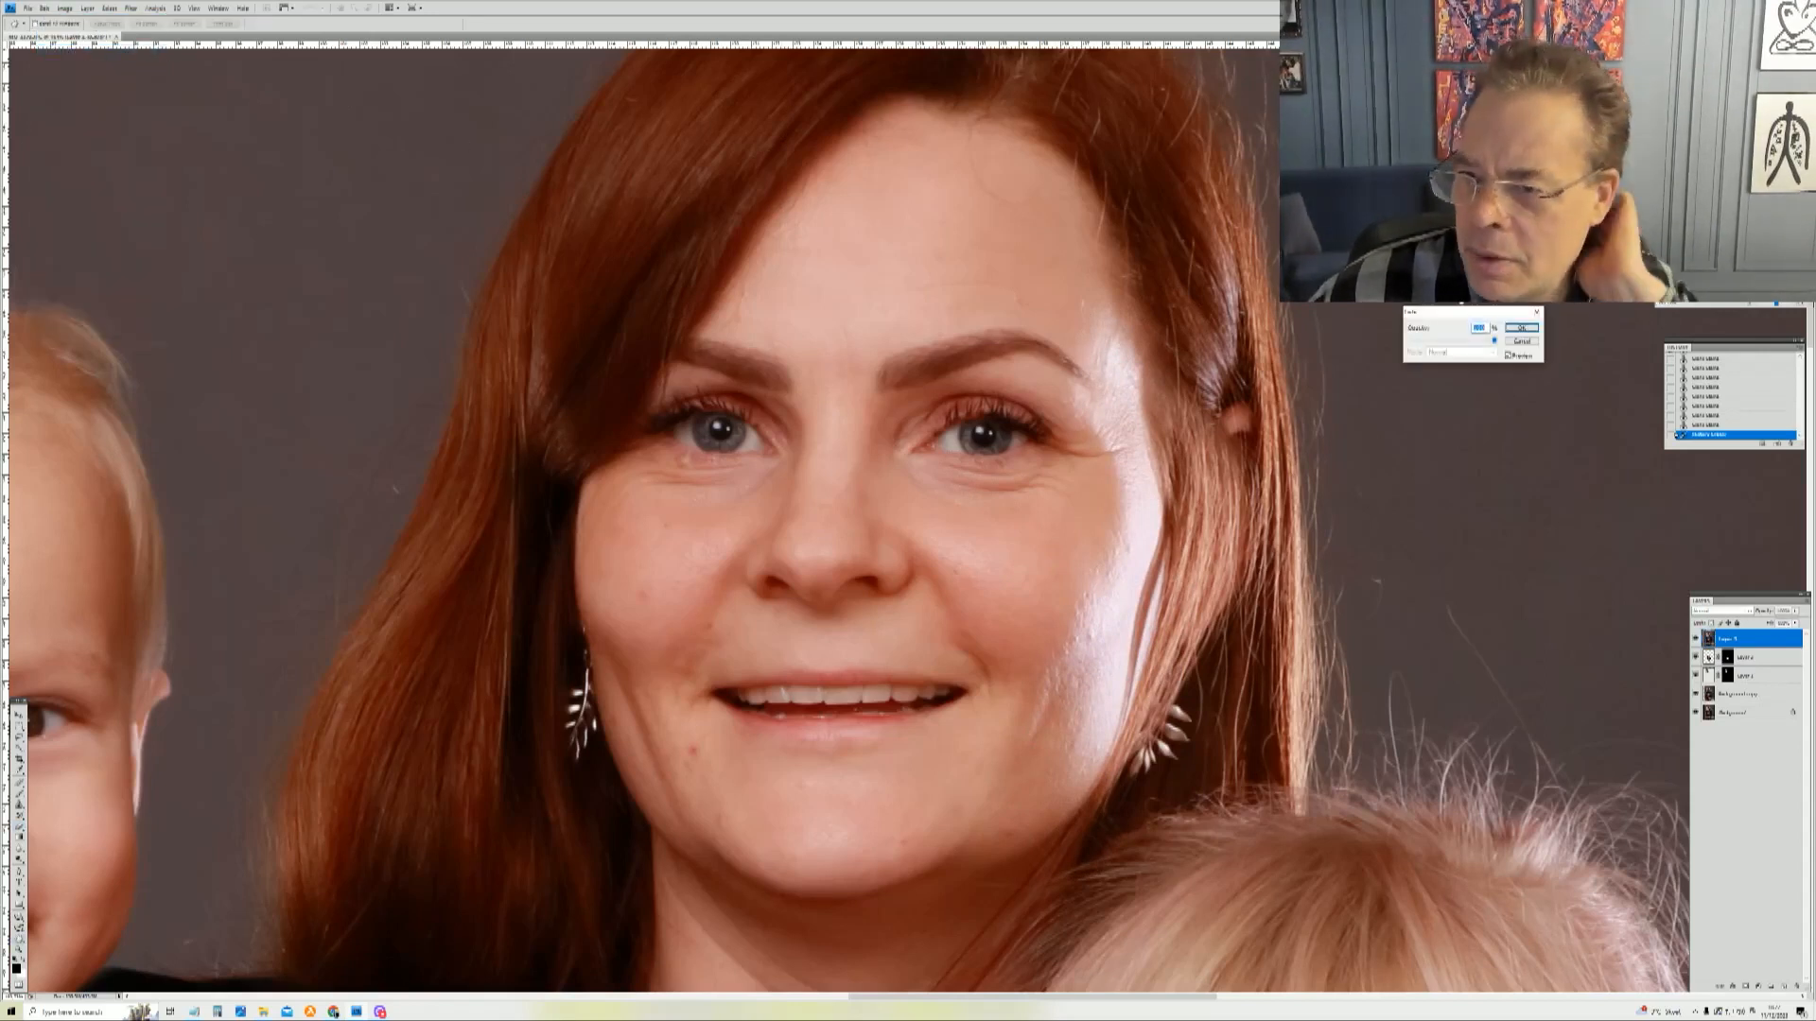
drag(1491, 341, 1463, 349)
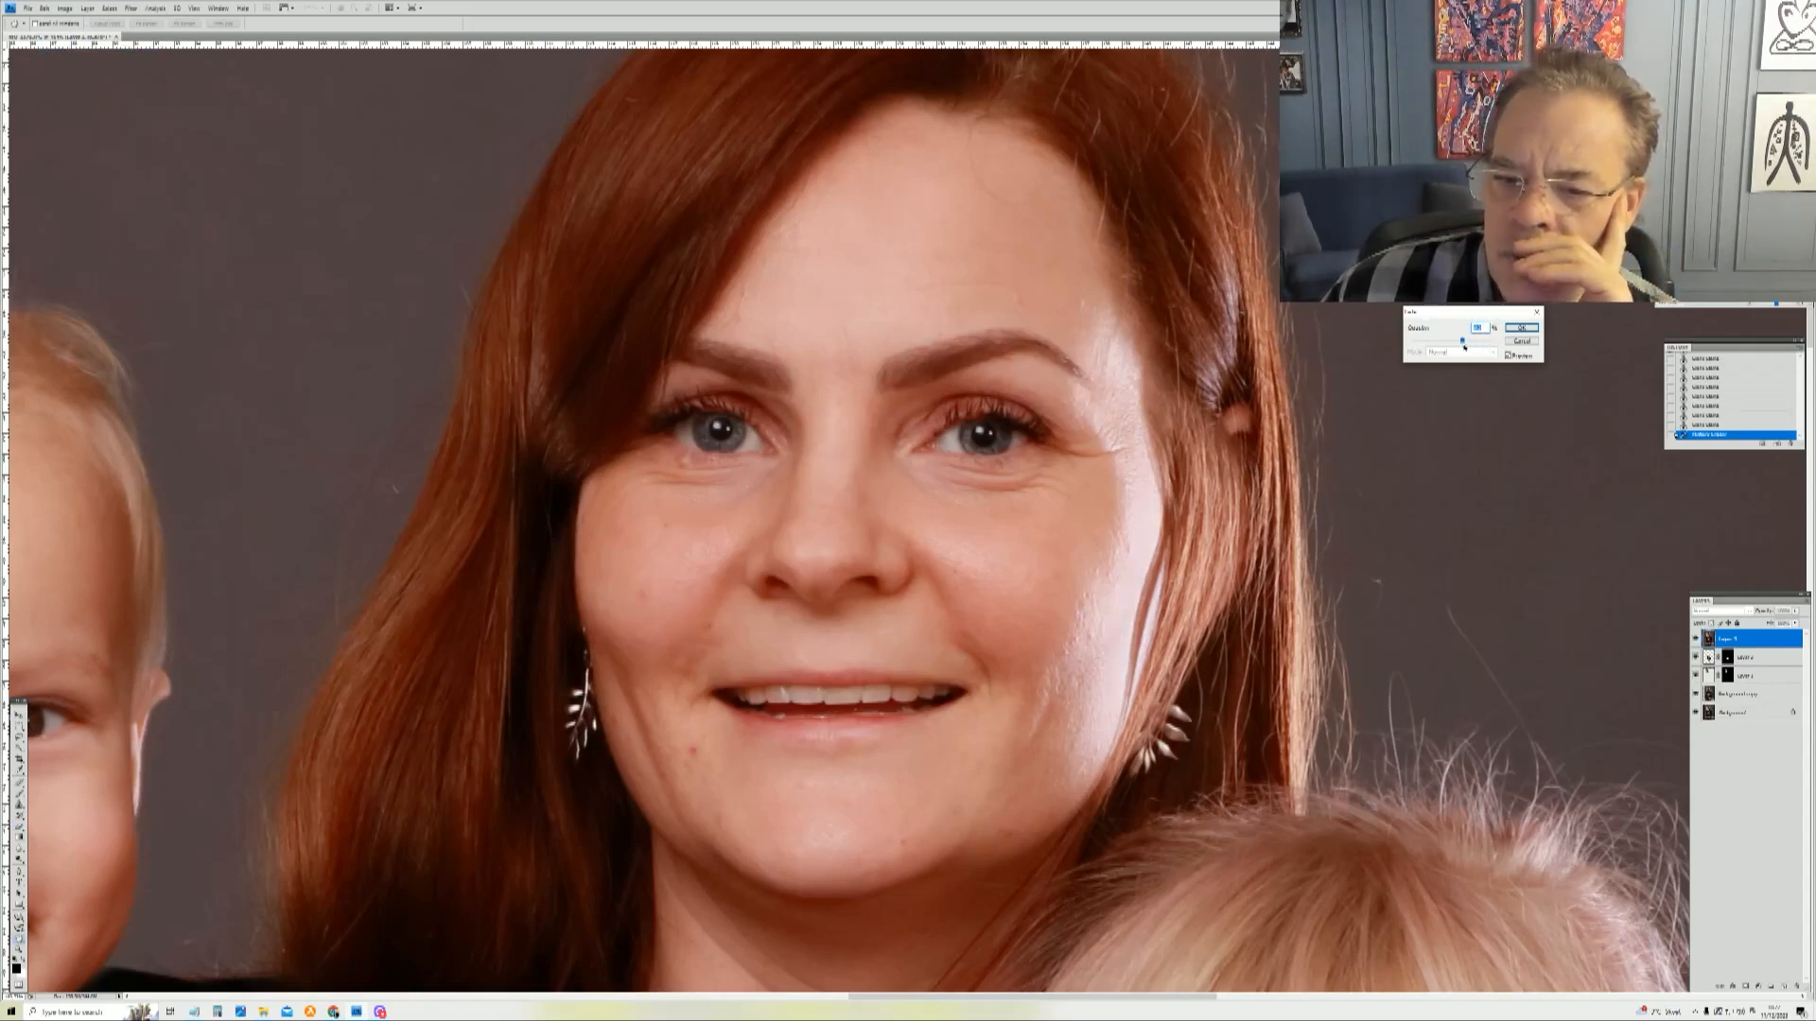
drag(1470, 336, 1474, 338)
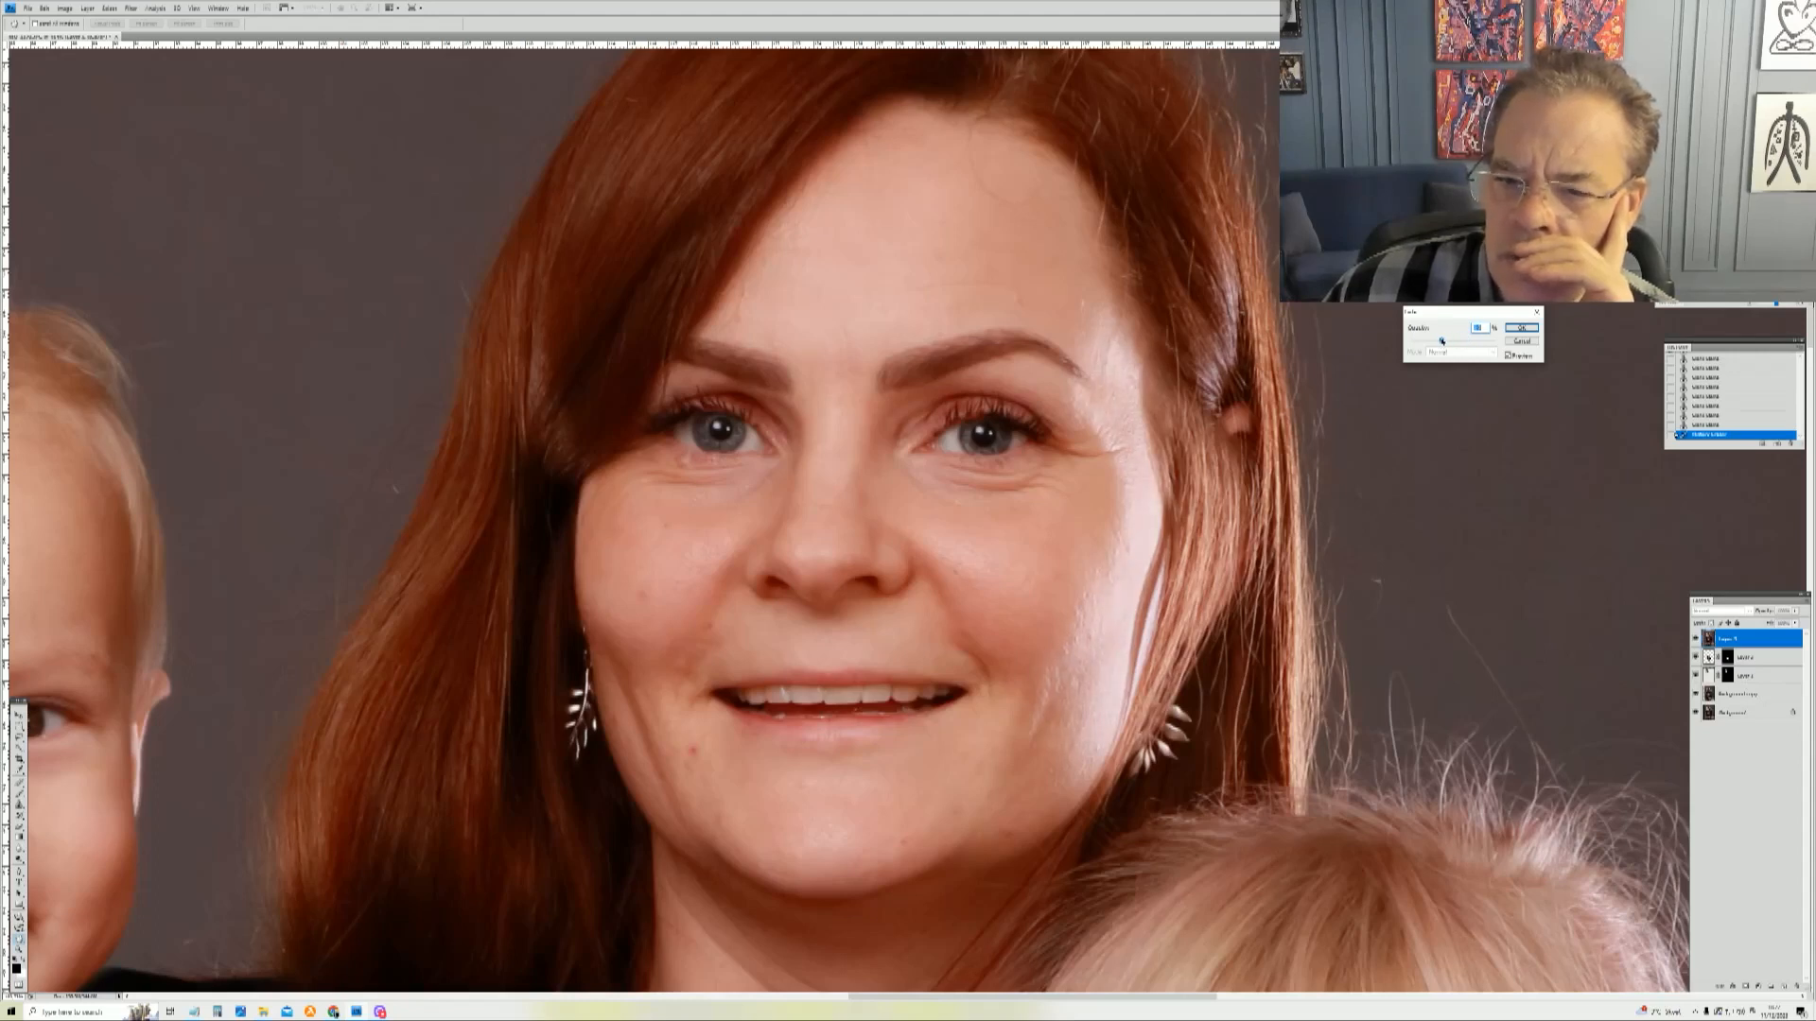
click(1530, 330)
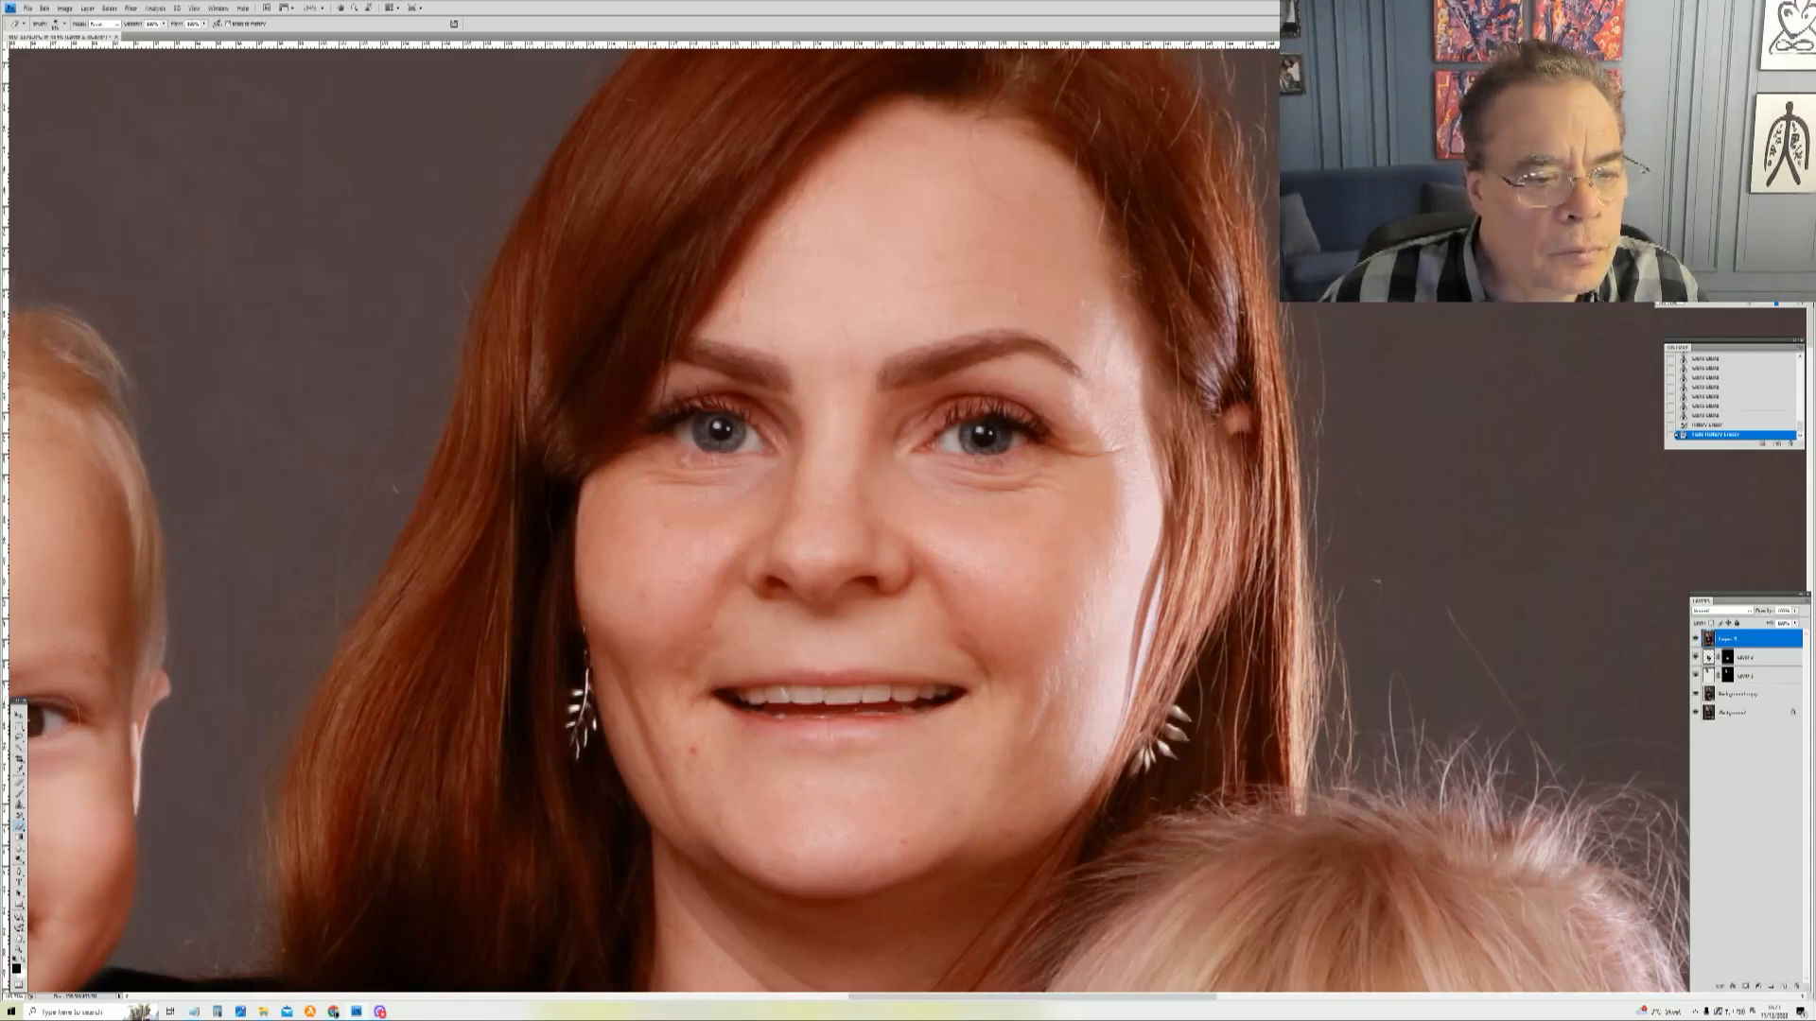
Step: With the Clone Stamp, smooth the creases under both of the mother's eyes, undoing one stroke
key(s)
right_click(1039, 531)
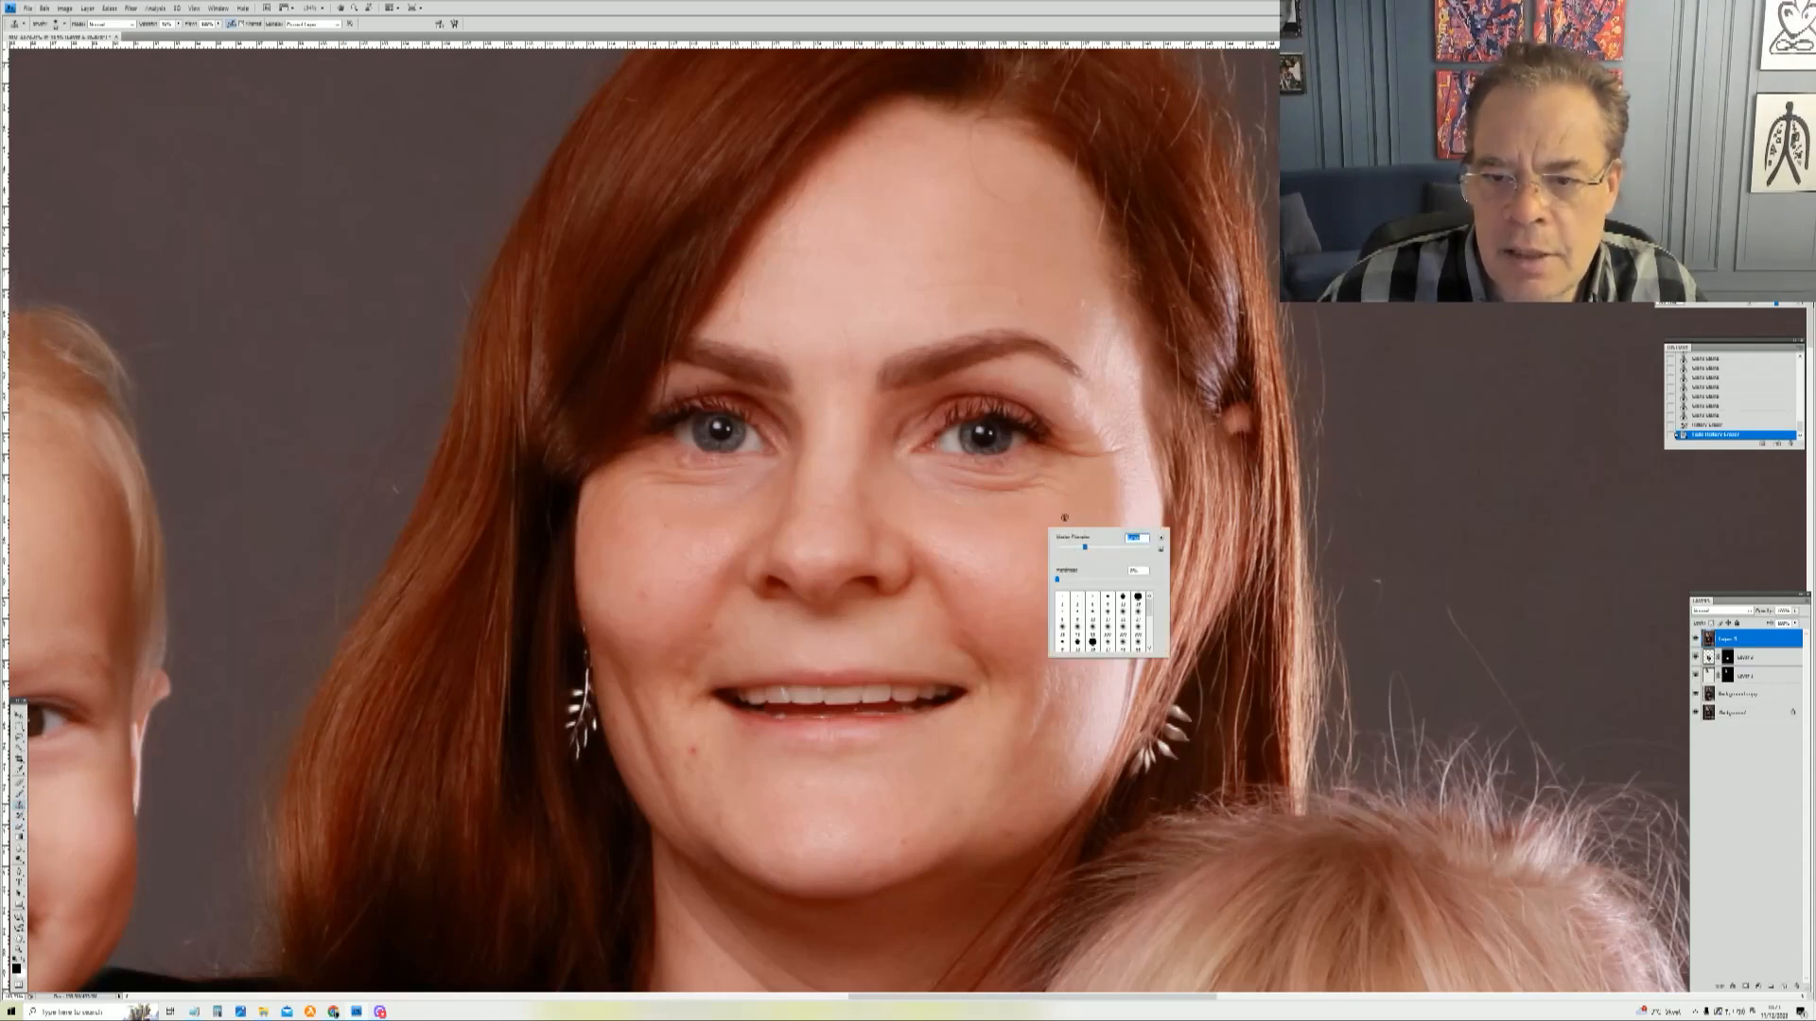
alt+click(1077, 514)
mouse_move(1037, 482)
mouse_down()
mouse_move(892, 472)
mouse_move(975, 510)
mouse_up()
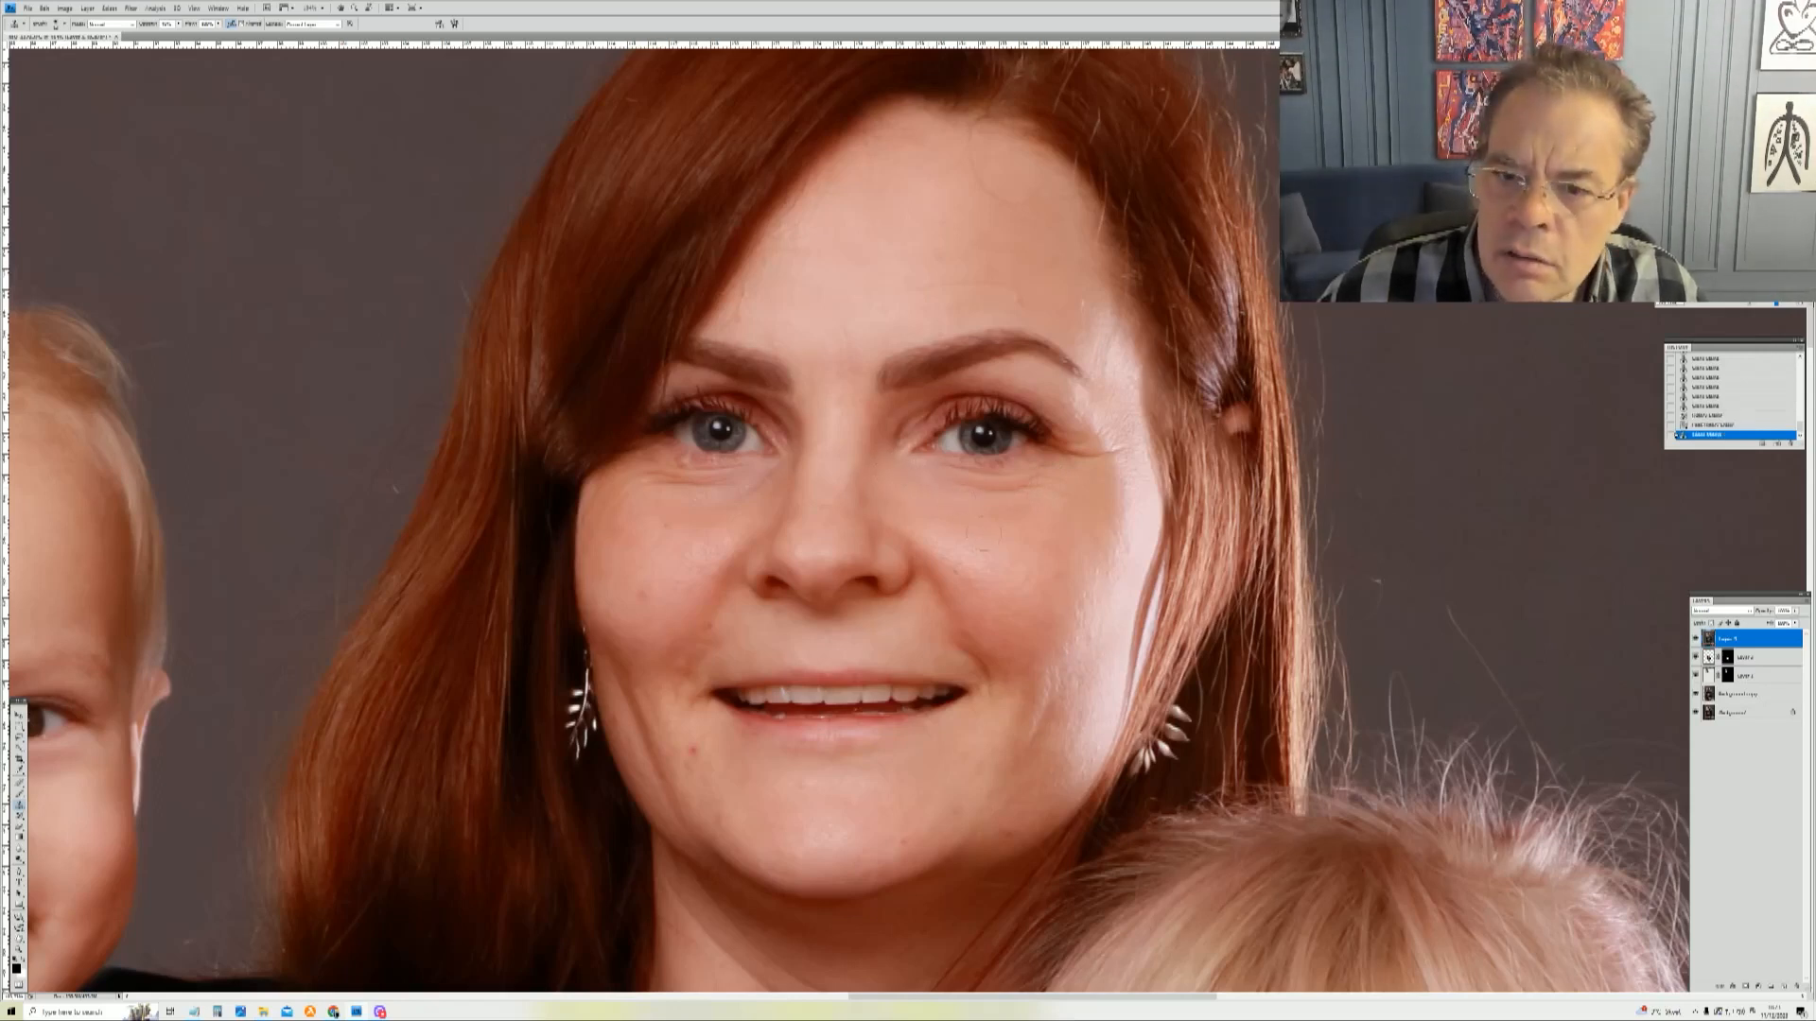
key(ctrl+z)
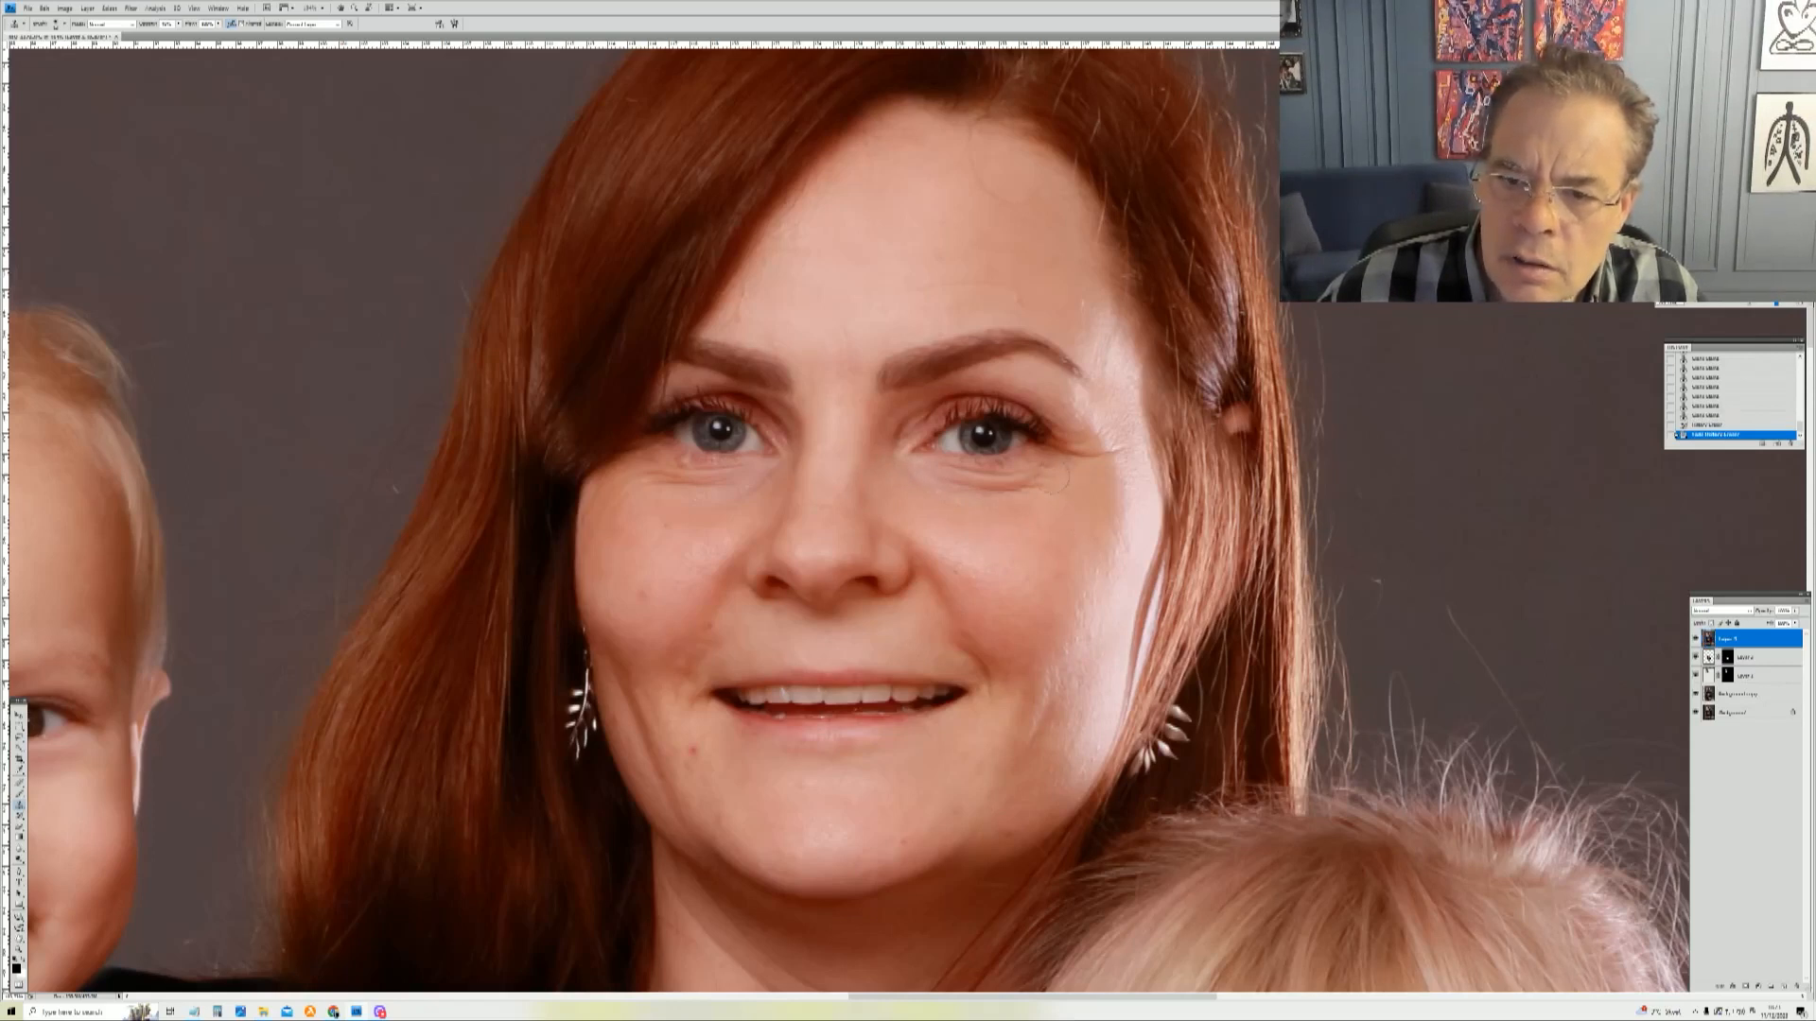
drag(915, 476, 902, 471)
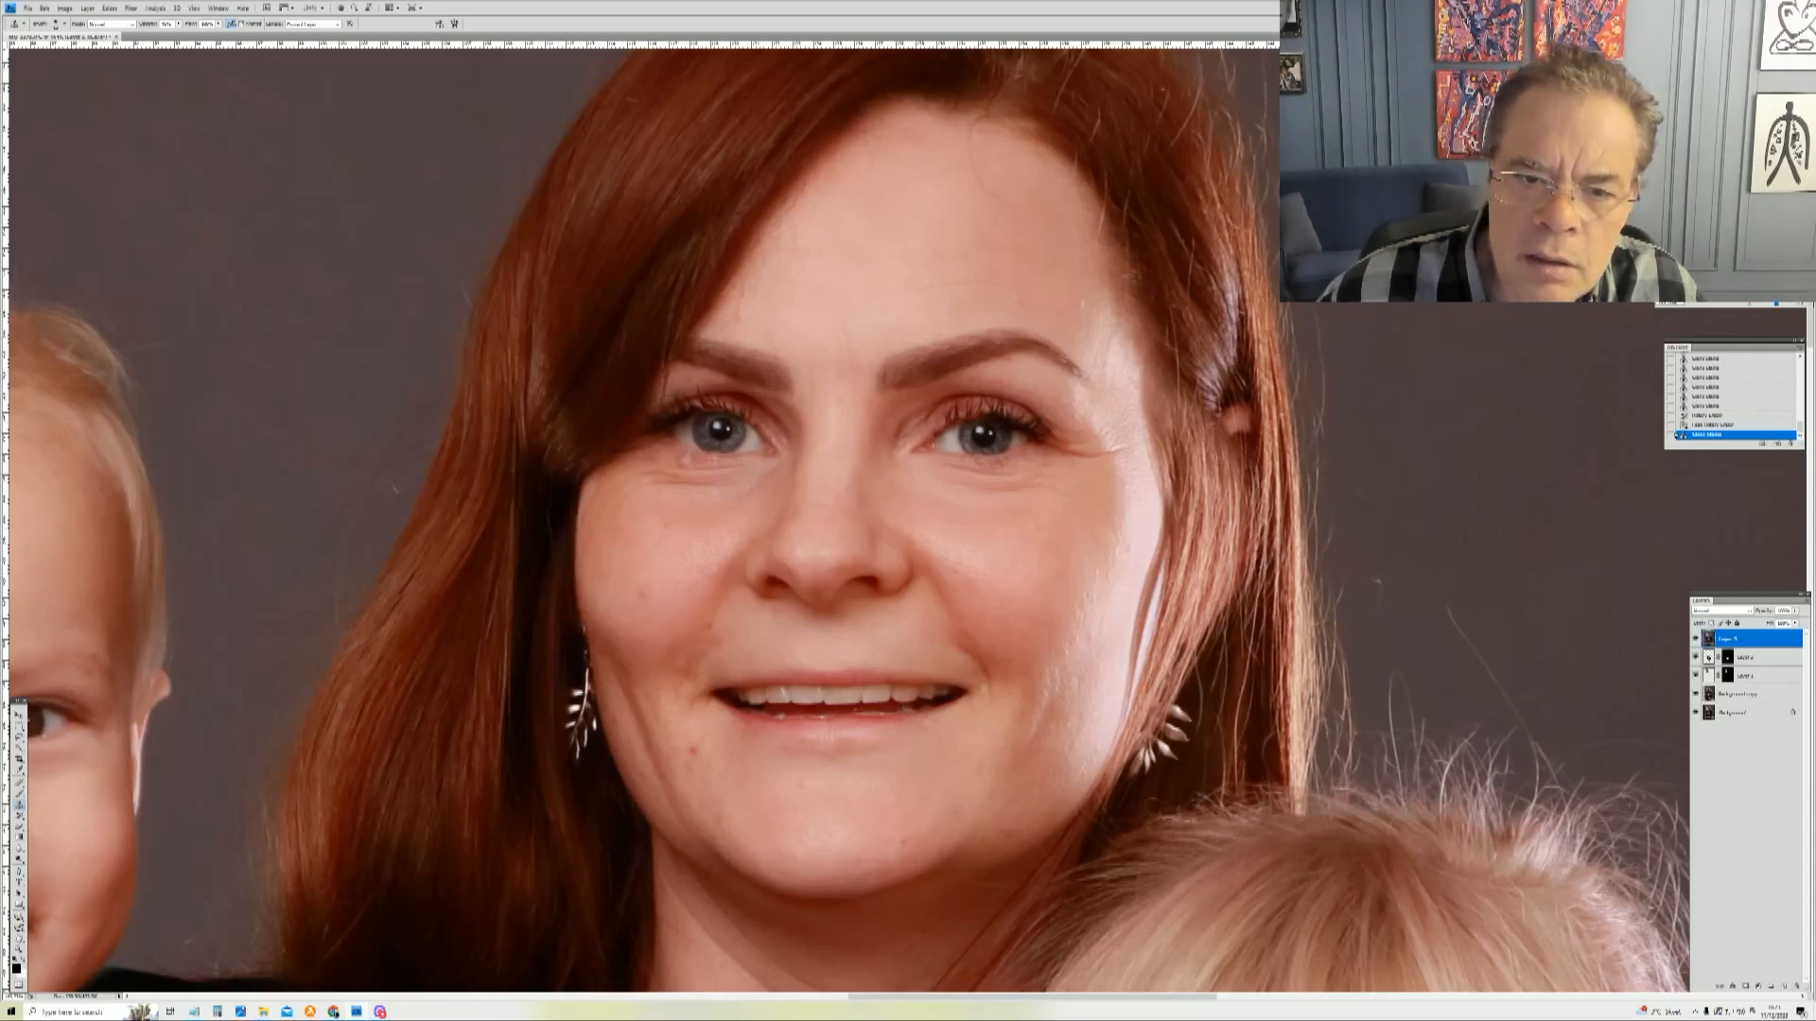
drag(705, 485, 670, 481)
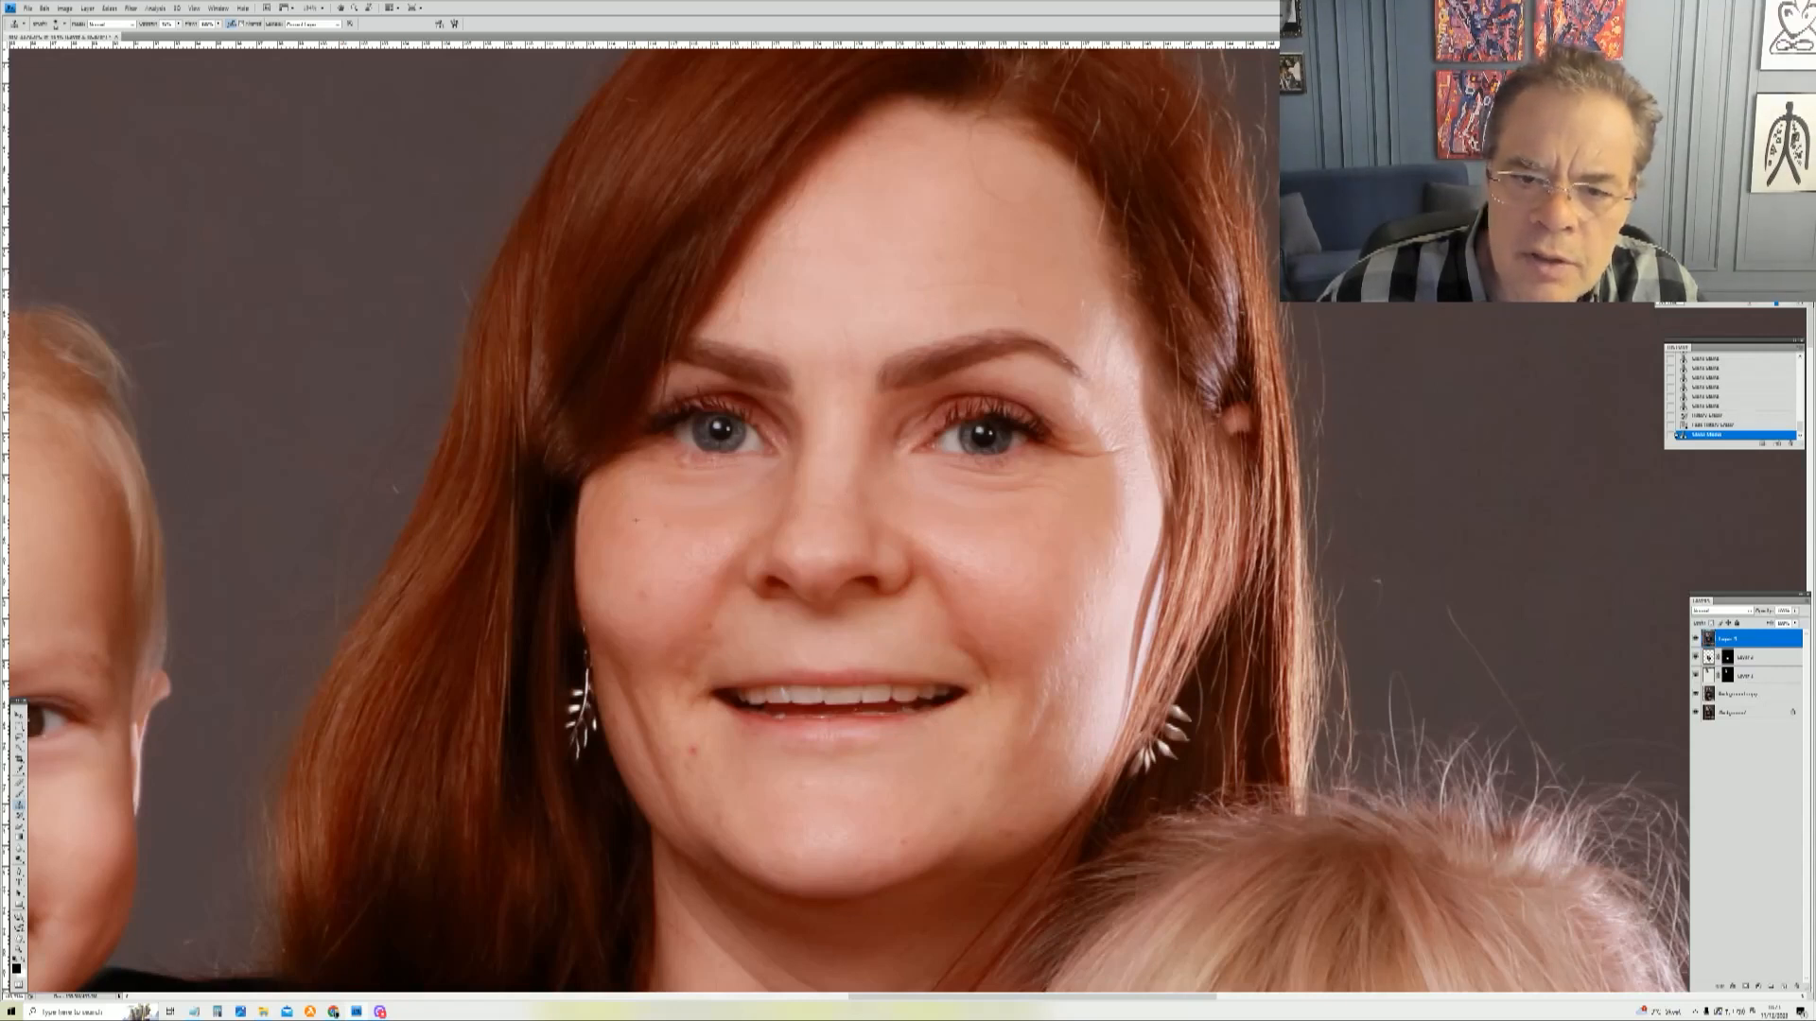
Step: Resize the clone brush and clone out blemishes on the mother's cheeks on both sides of her nose
right_click(1237, 629)
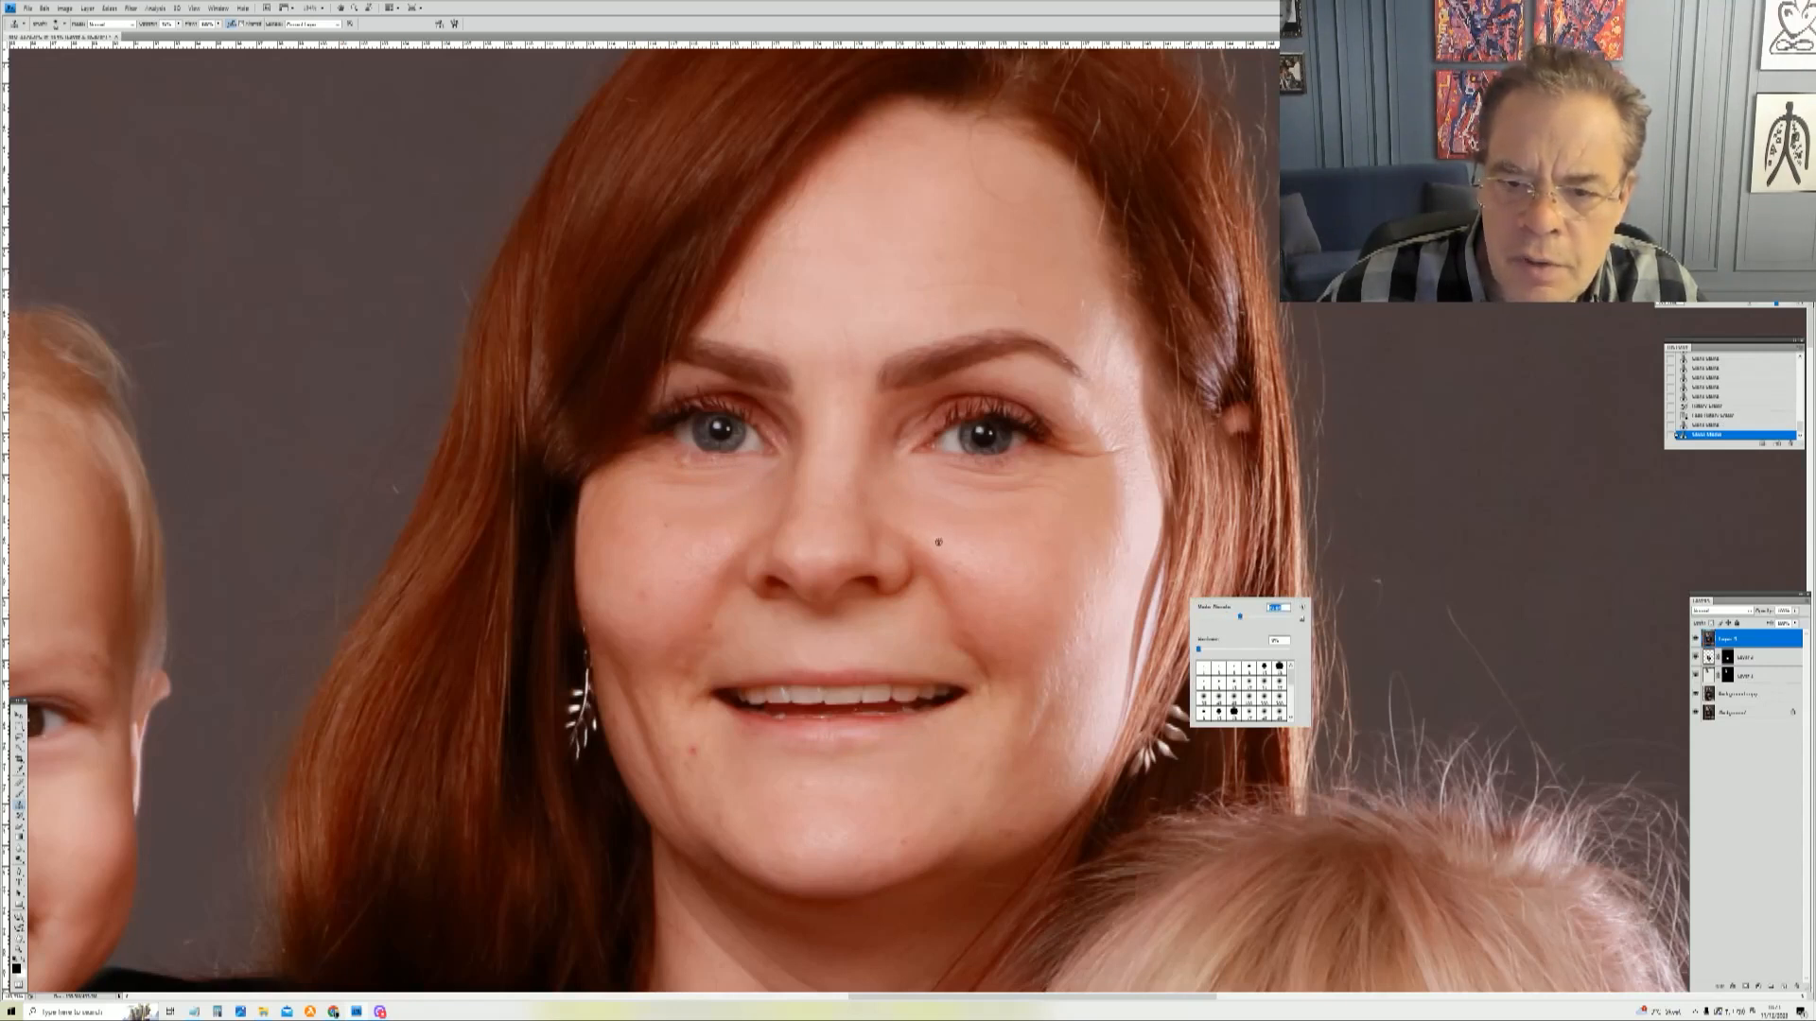
alt+click(1036, 531)
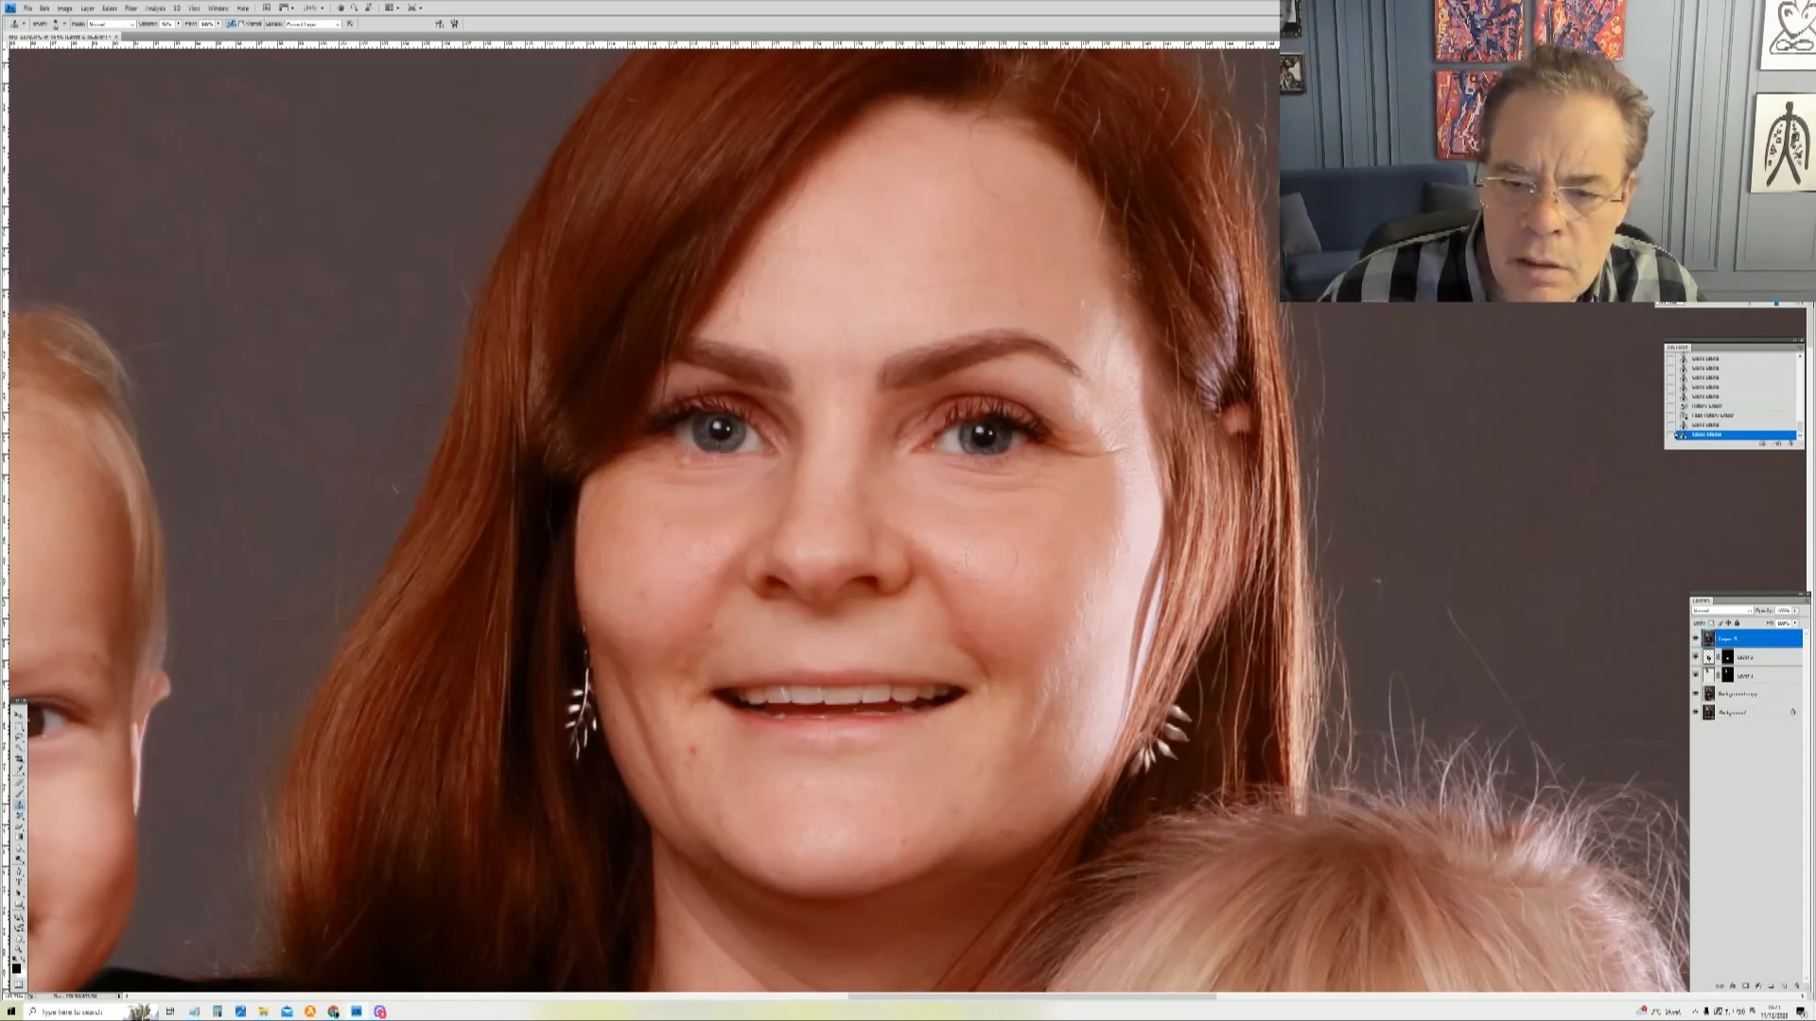
click(1006, 520)
key(ctrl+z)
alt+click(1005, 557)
click(978, 564)
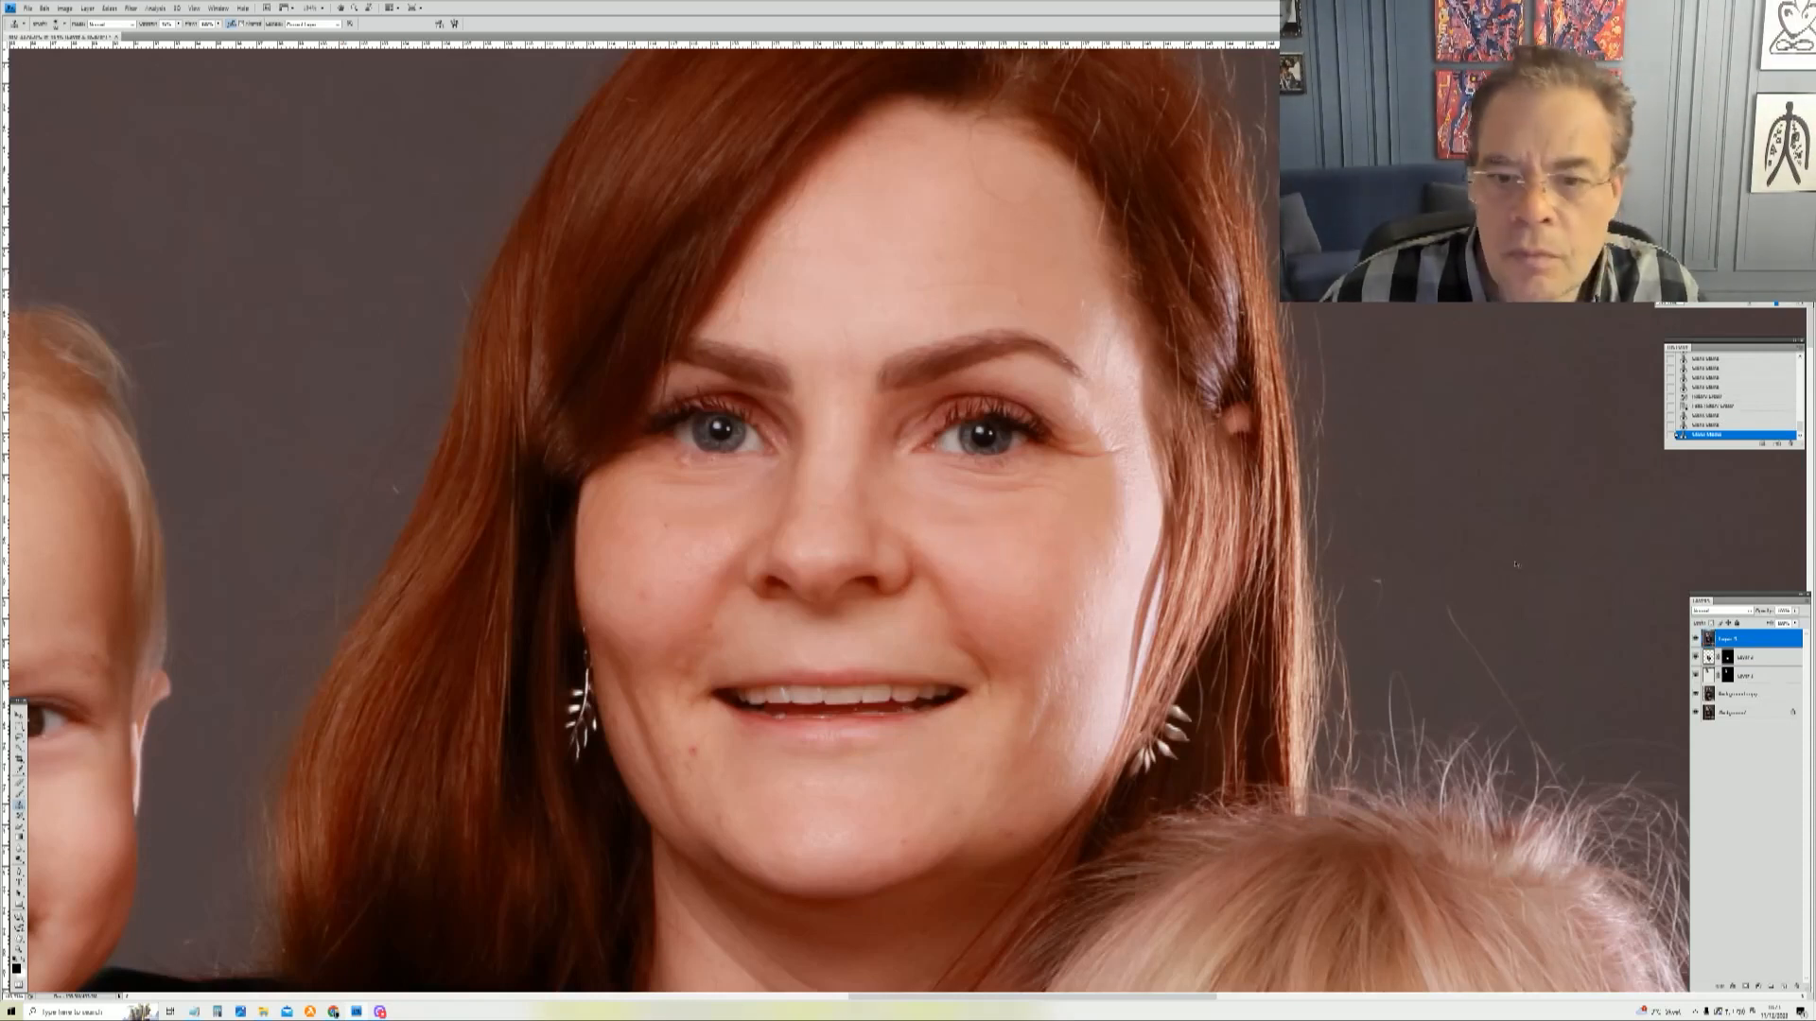
click(1126, 552)
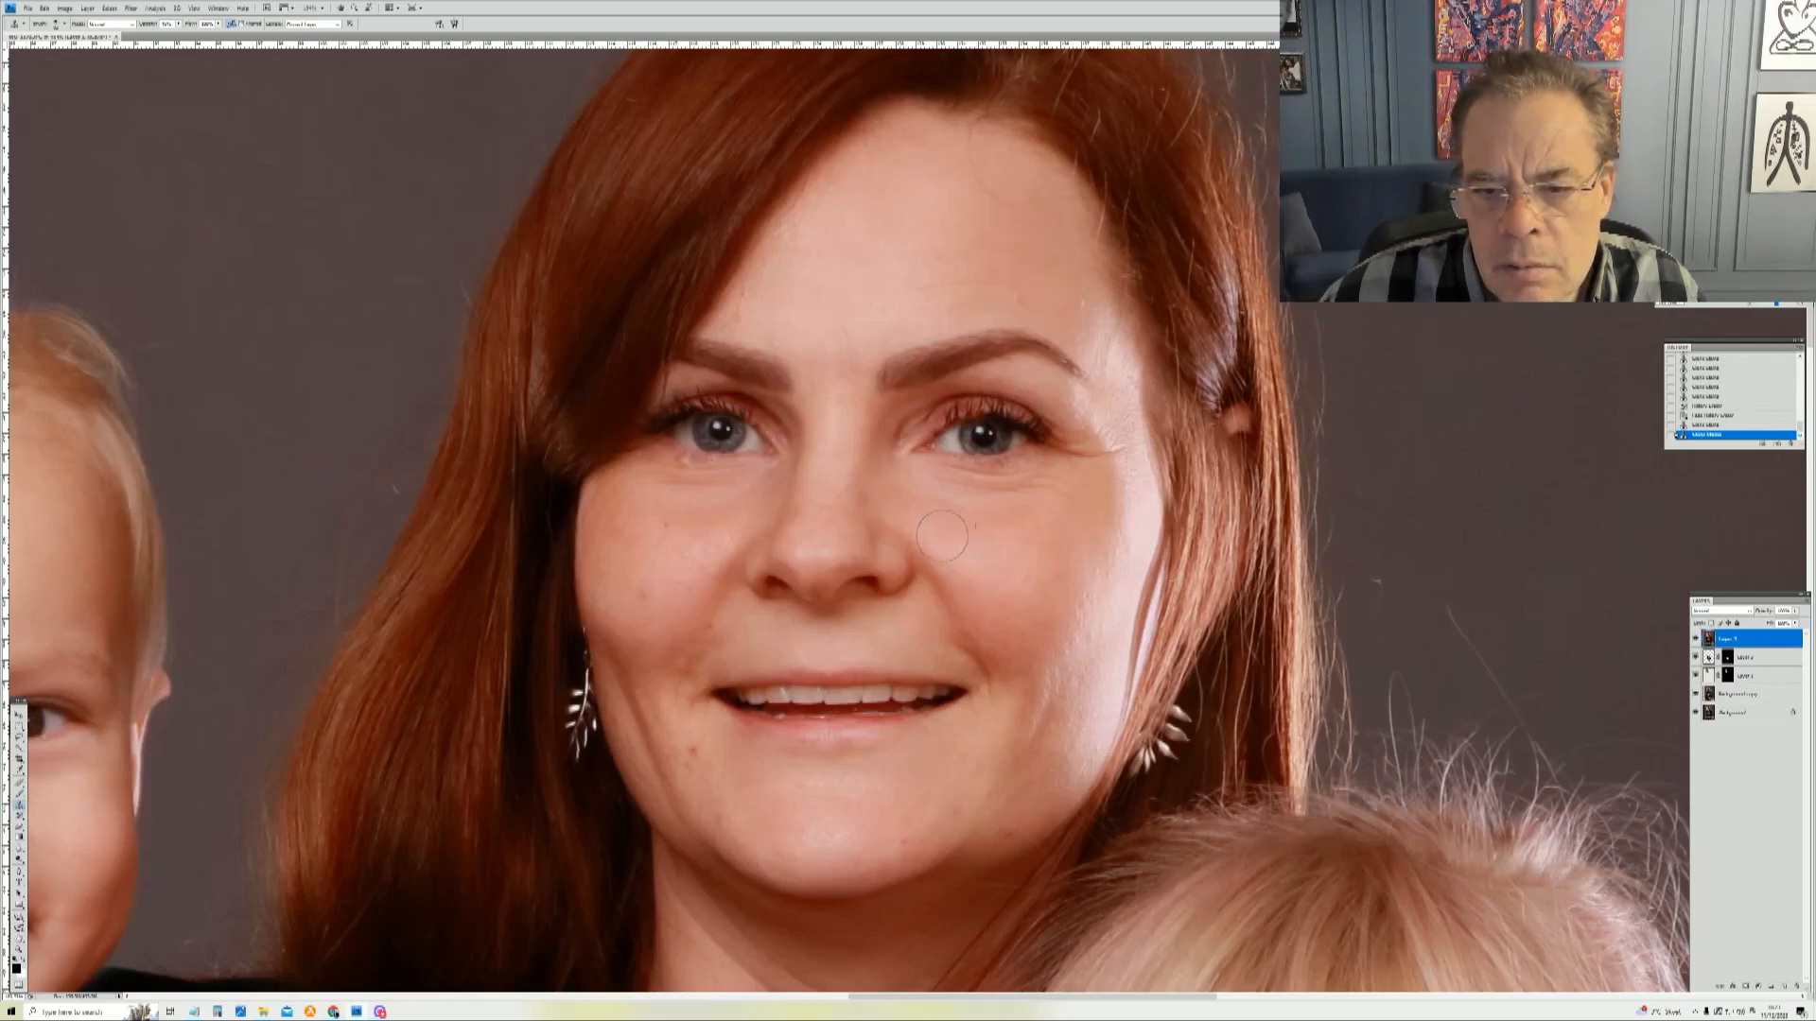
click(707, 540)
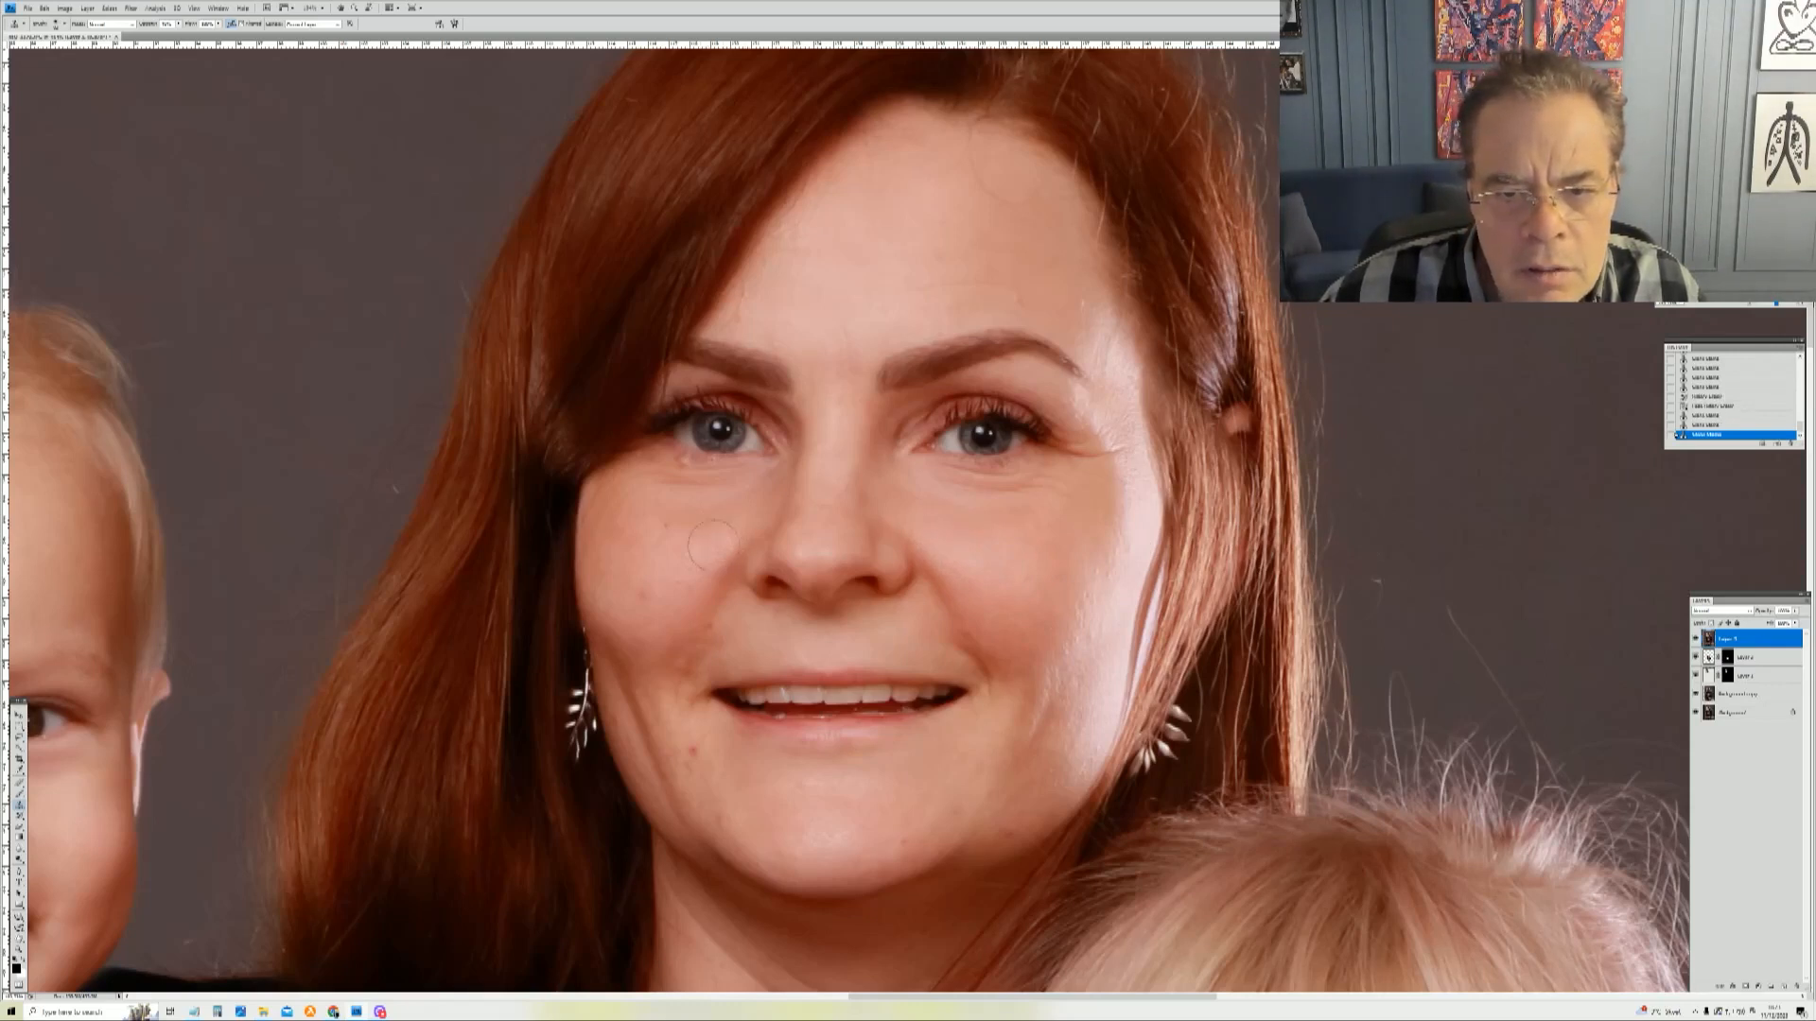
click(670, 596)
Step: Clone out the spots on the mother's left cheek and on her chin below the mouth corner
right_click(661, 606)
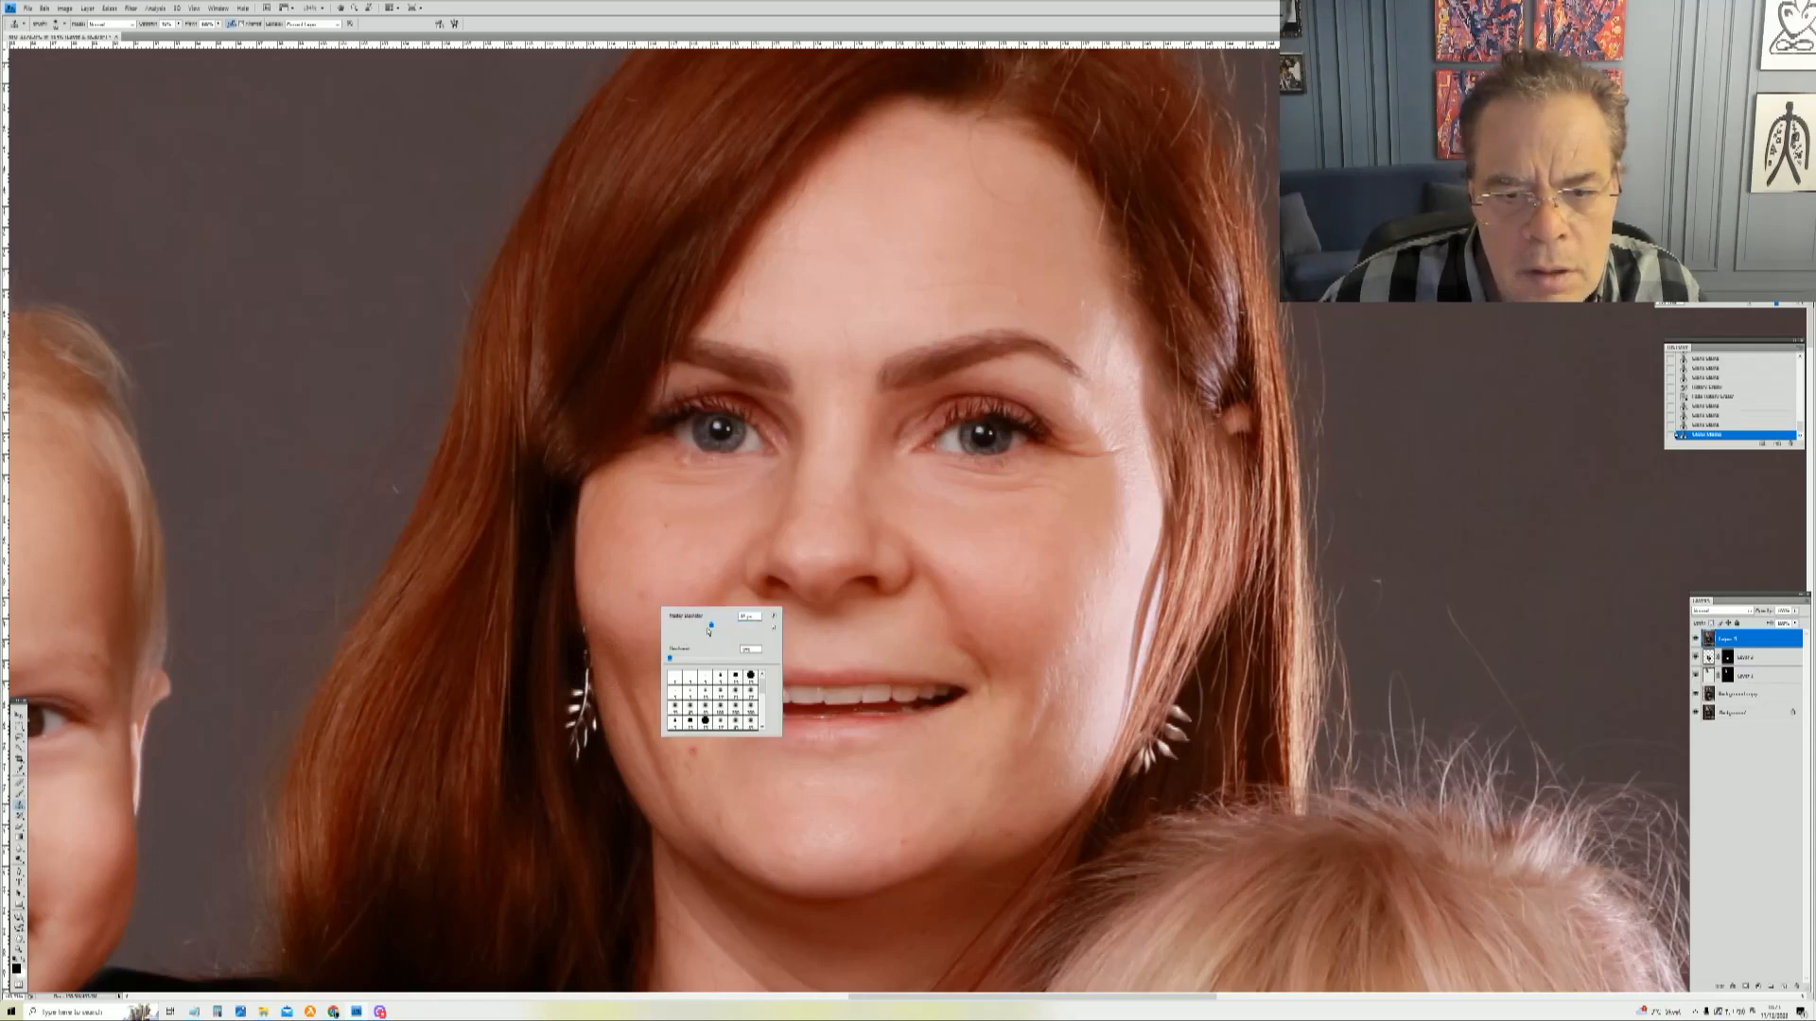
click(636, 565)
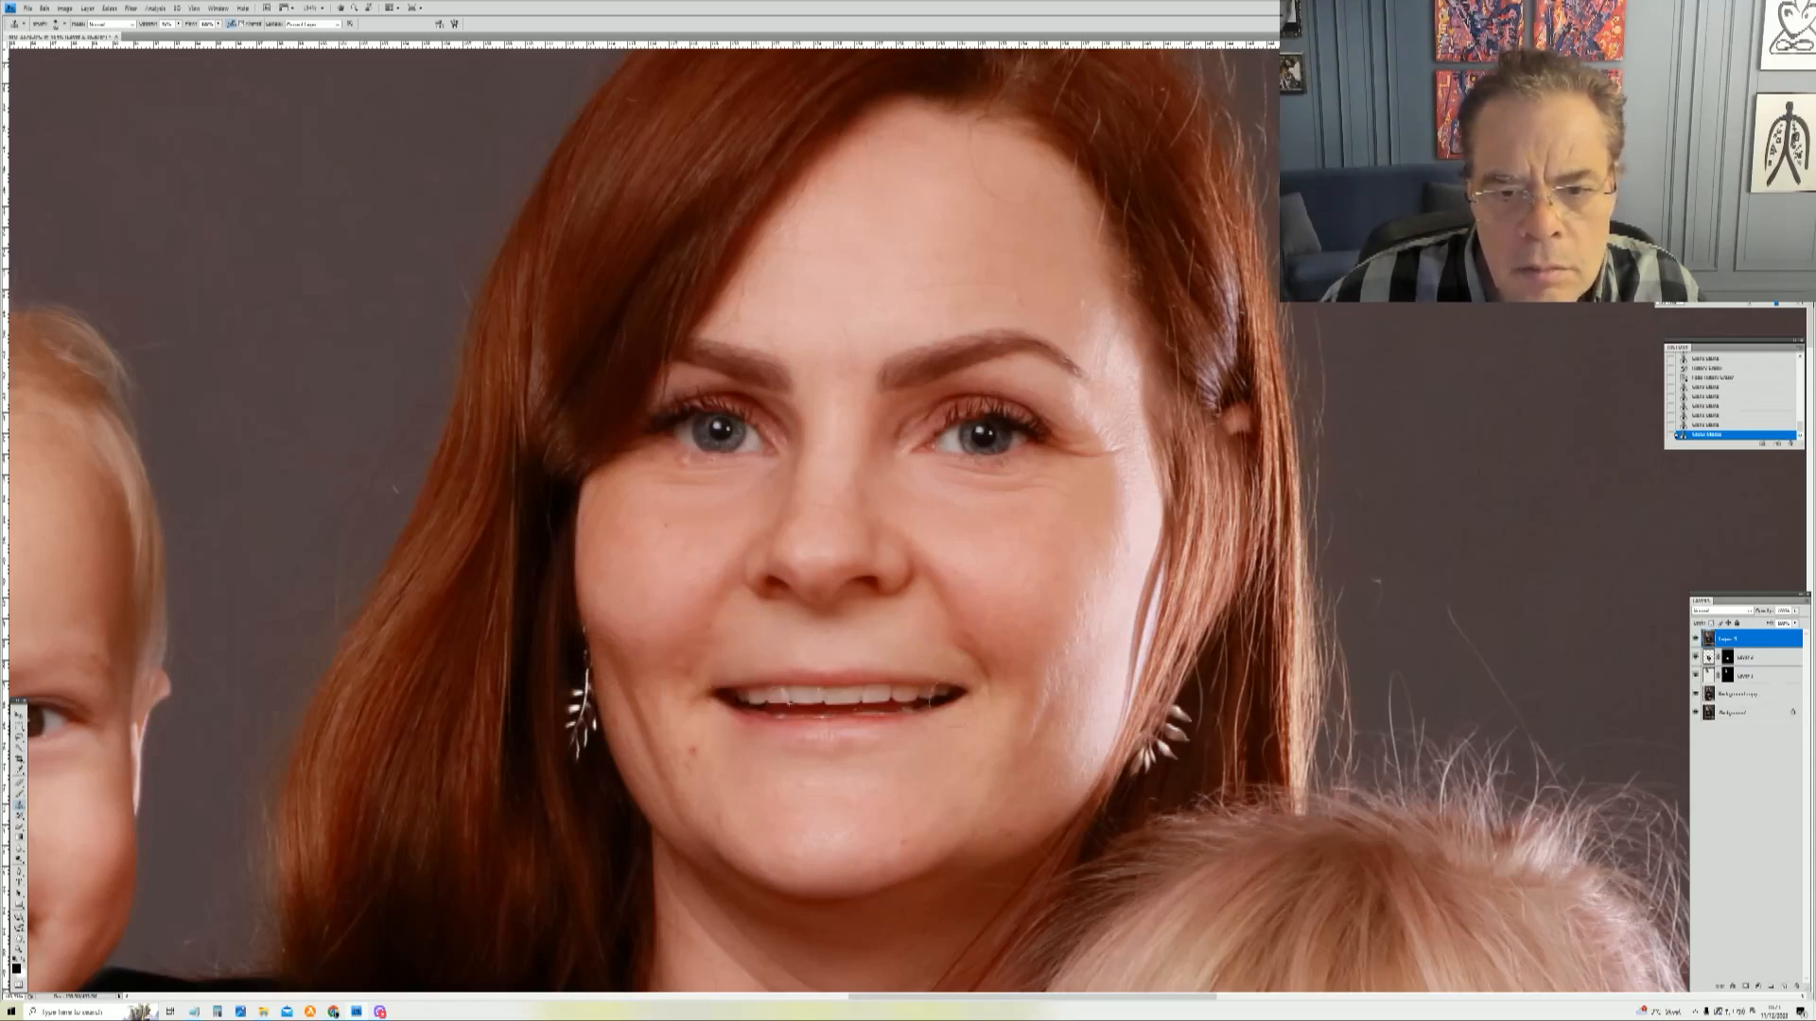
right_click(989, 714)
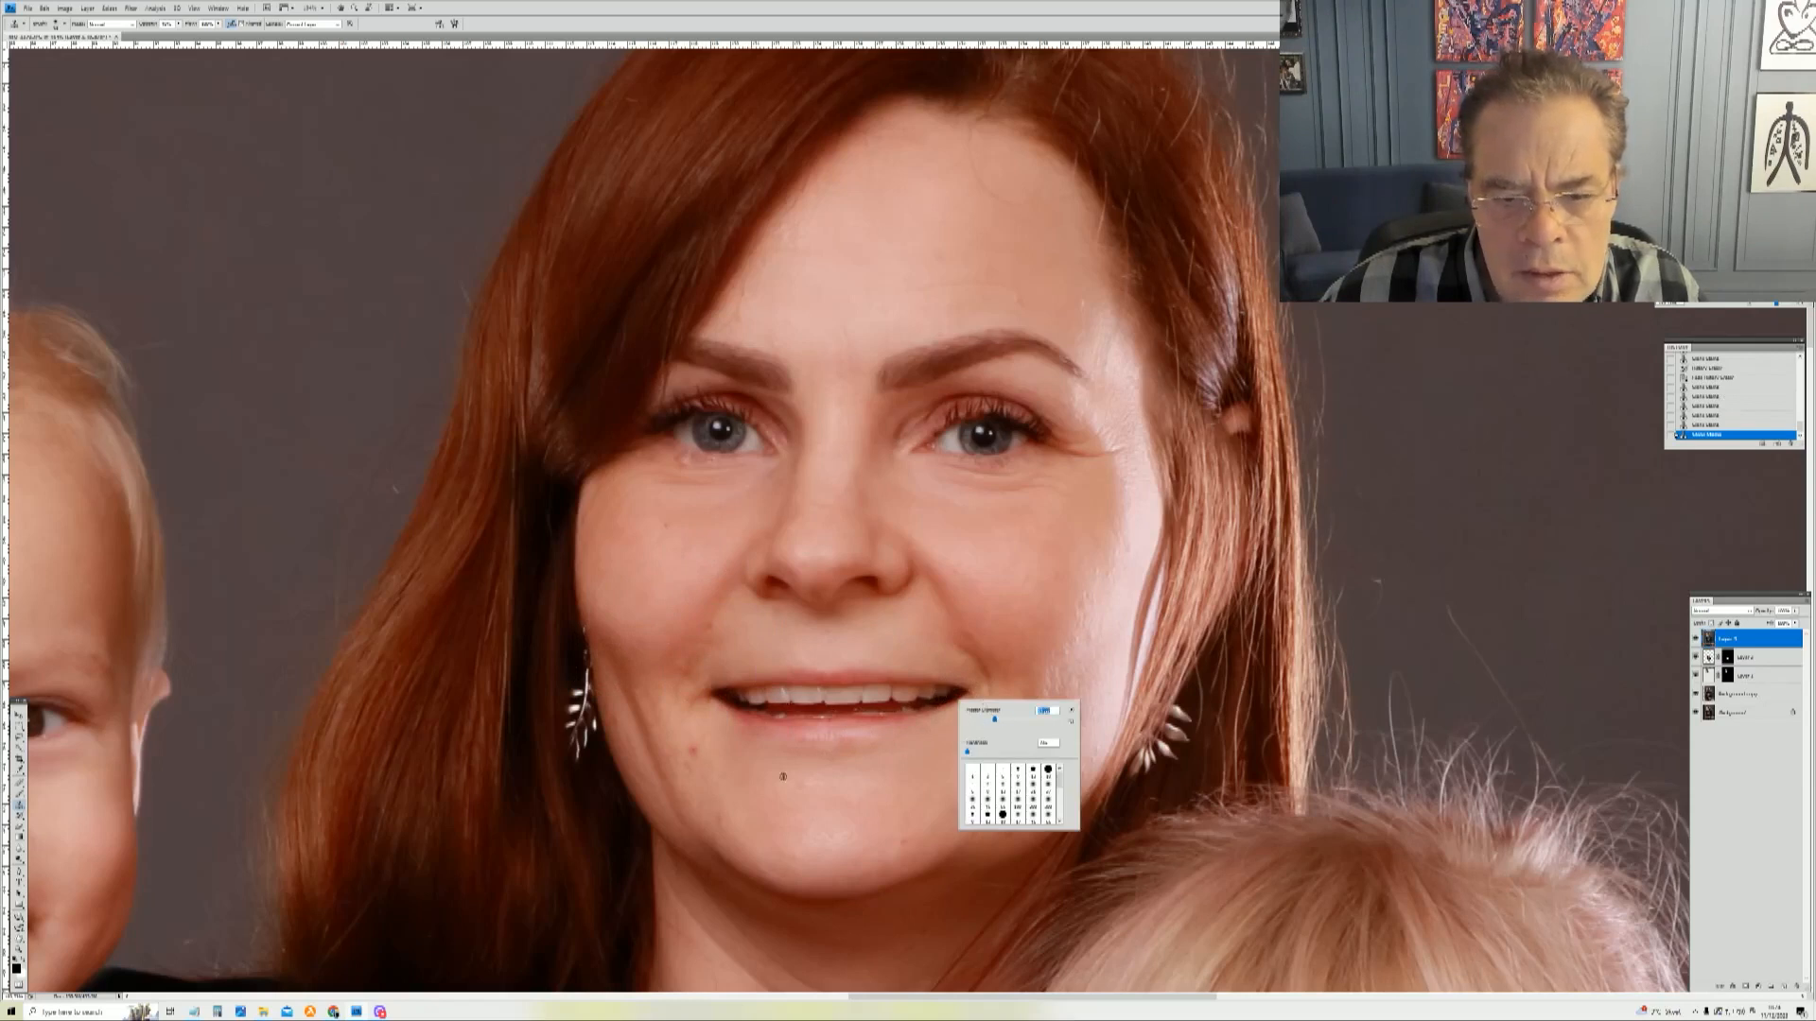
click(703, 776)
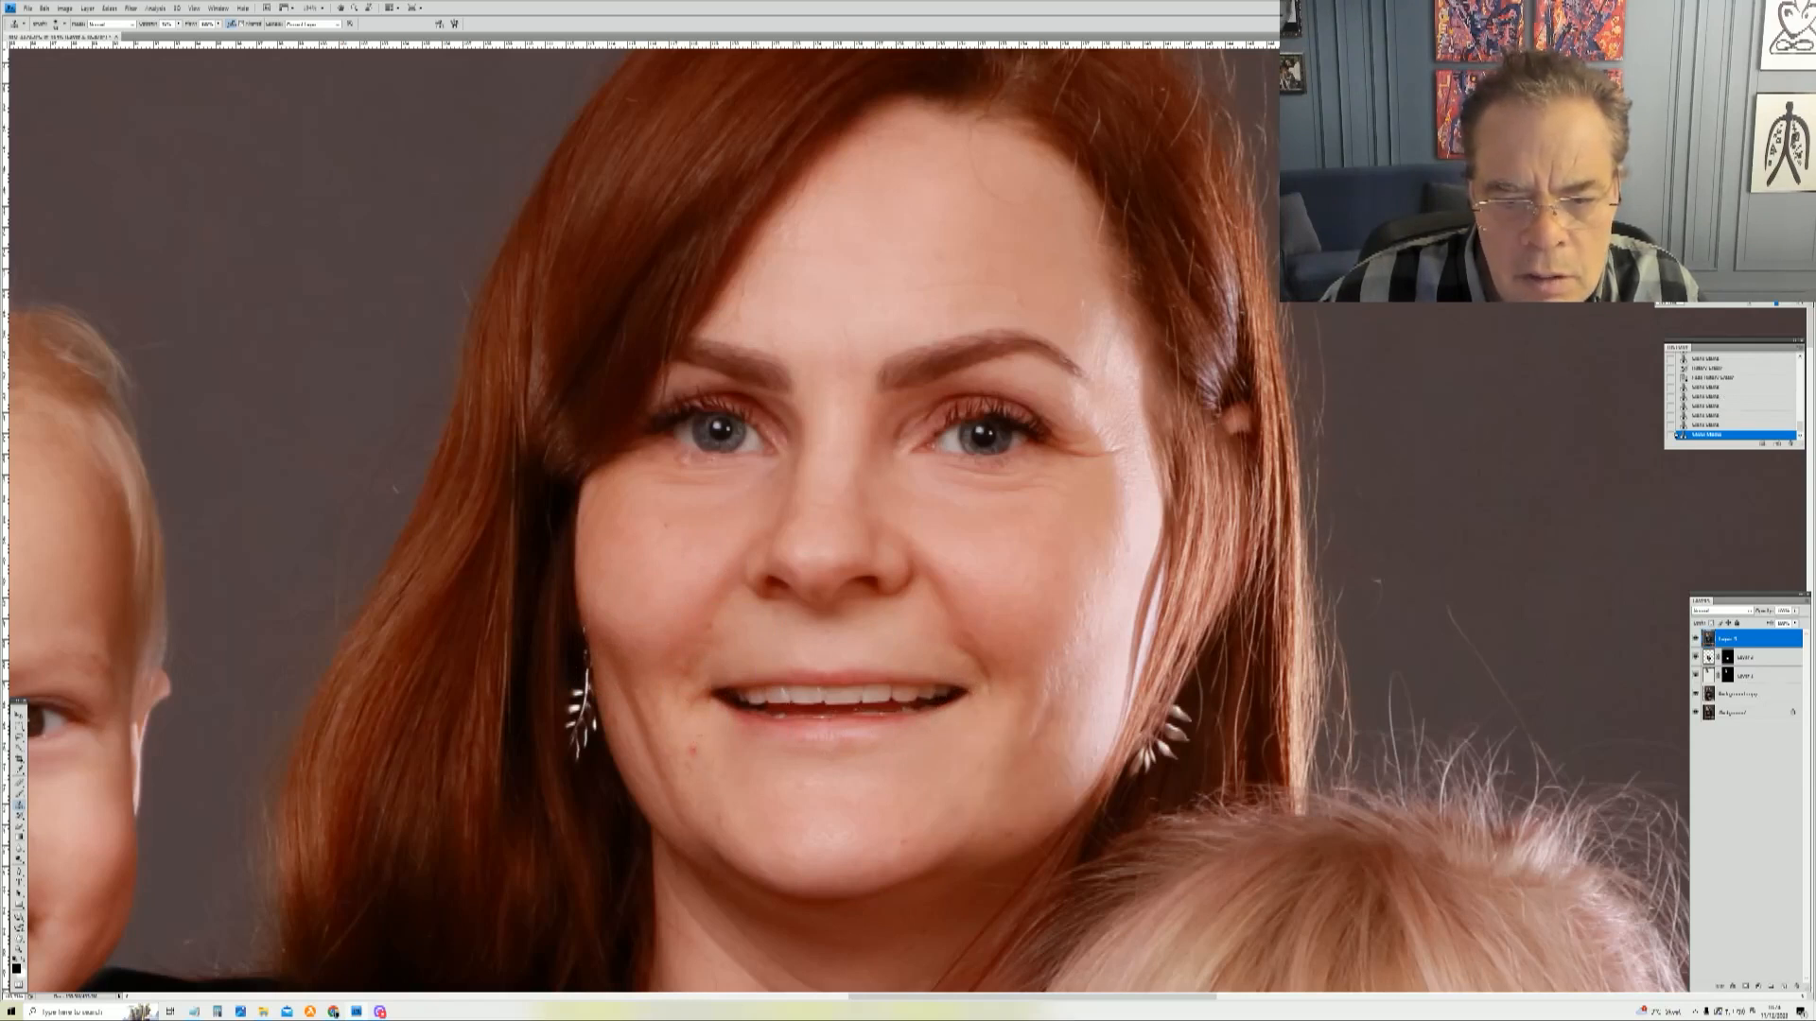
click(697, 753)
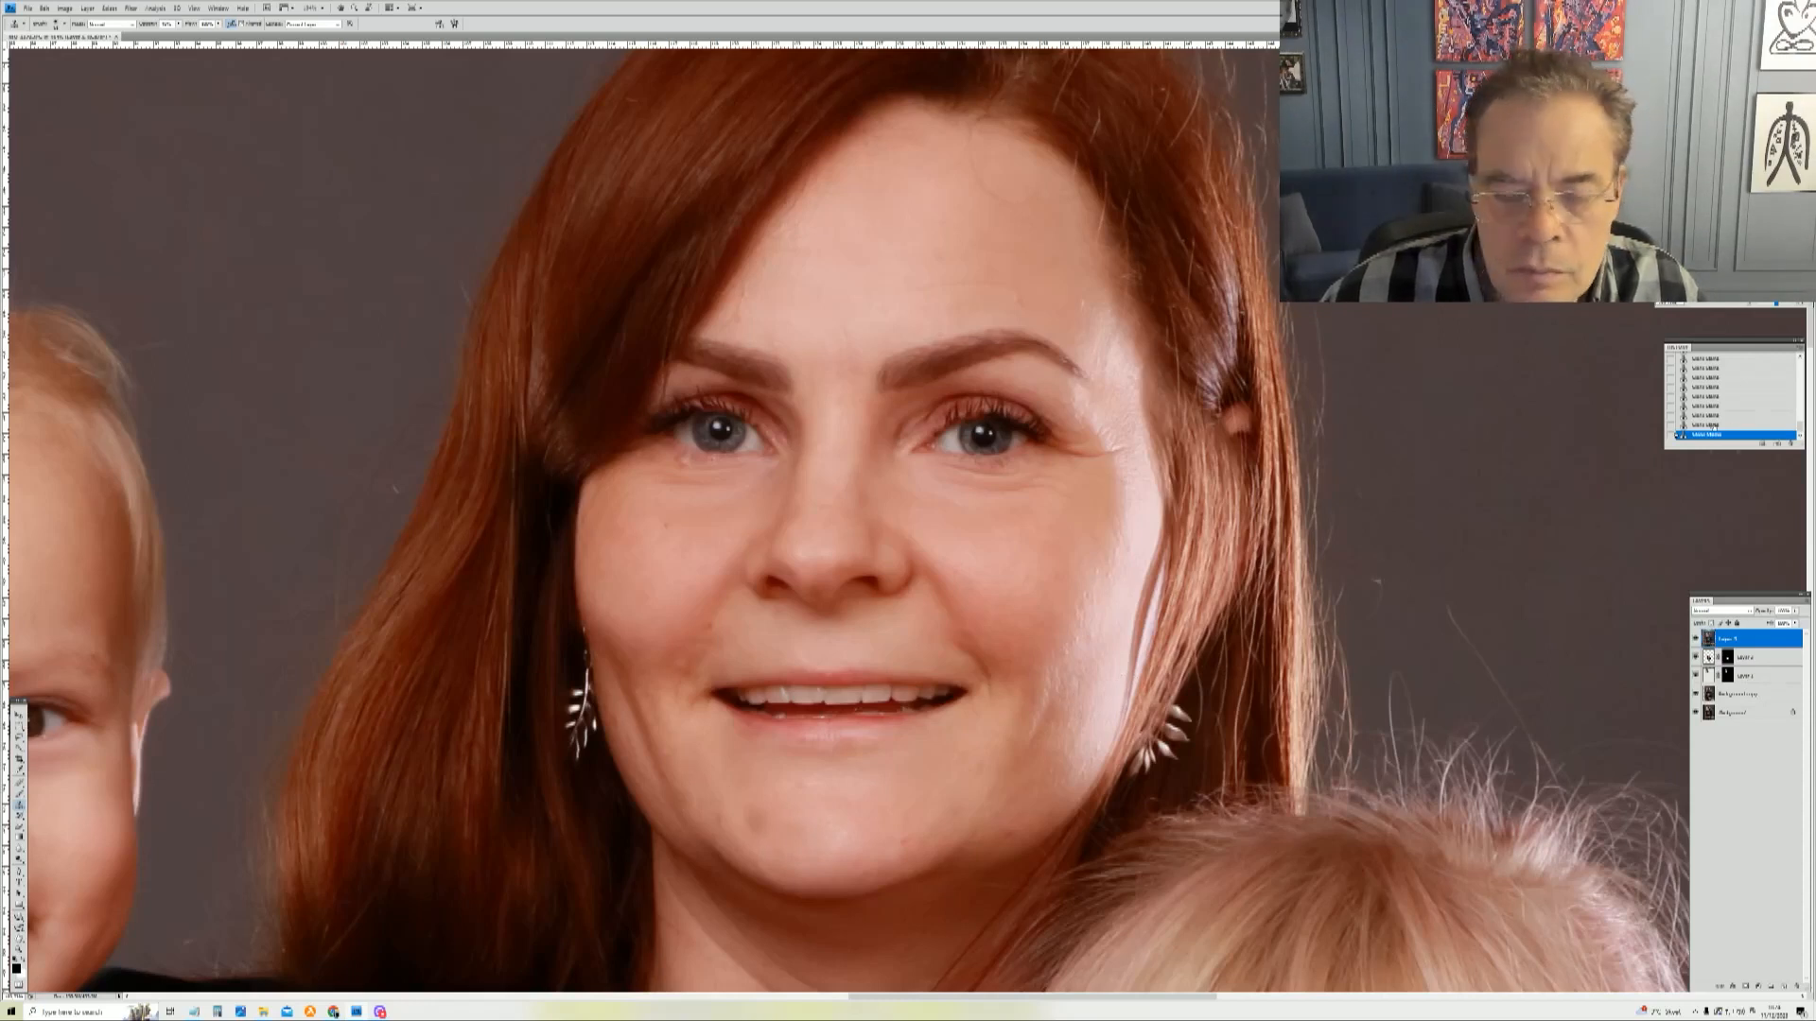
Step: Revert one history state, re-clone the area below the mother's lower lip, and clone a spot on her forehead
click(1714, 426)
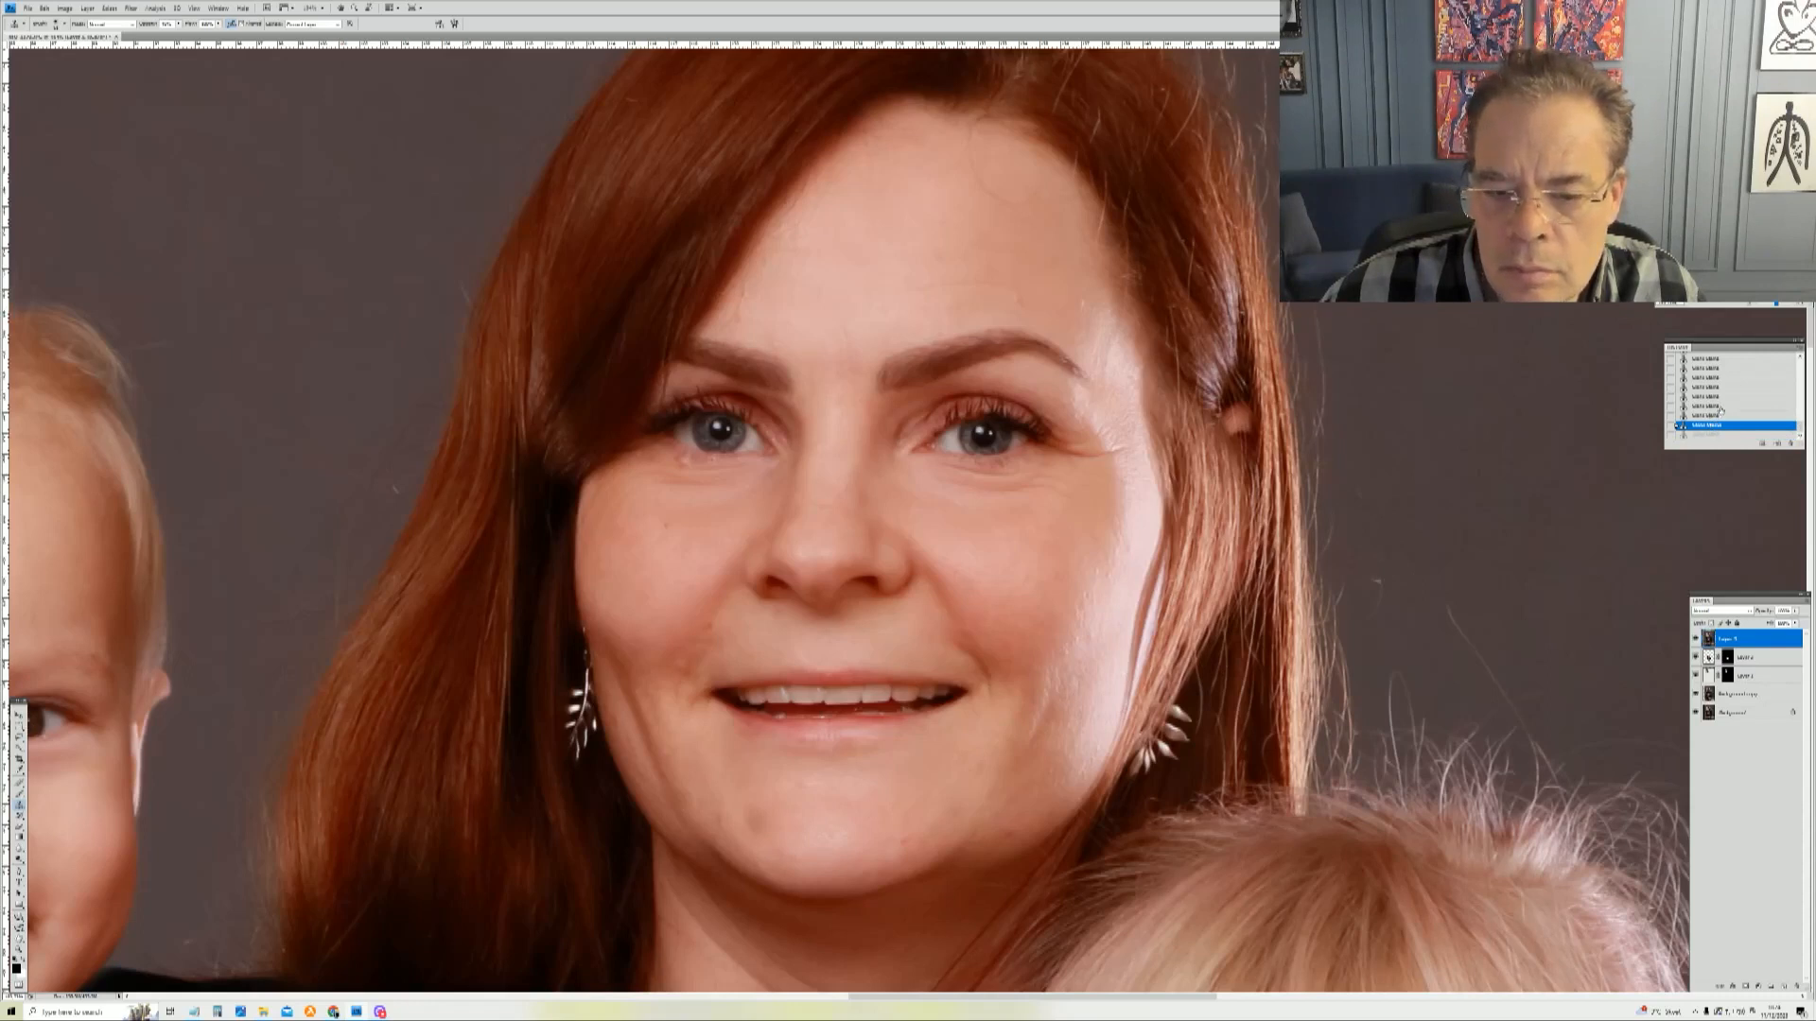
click(1719, 407)
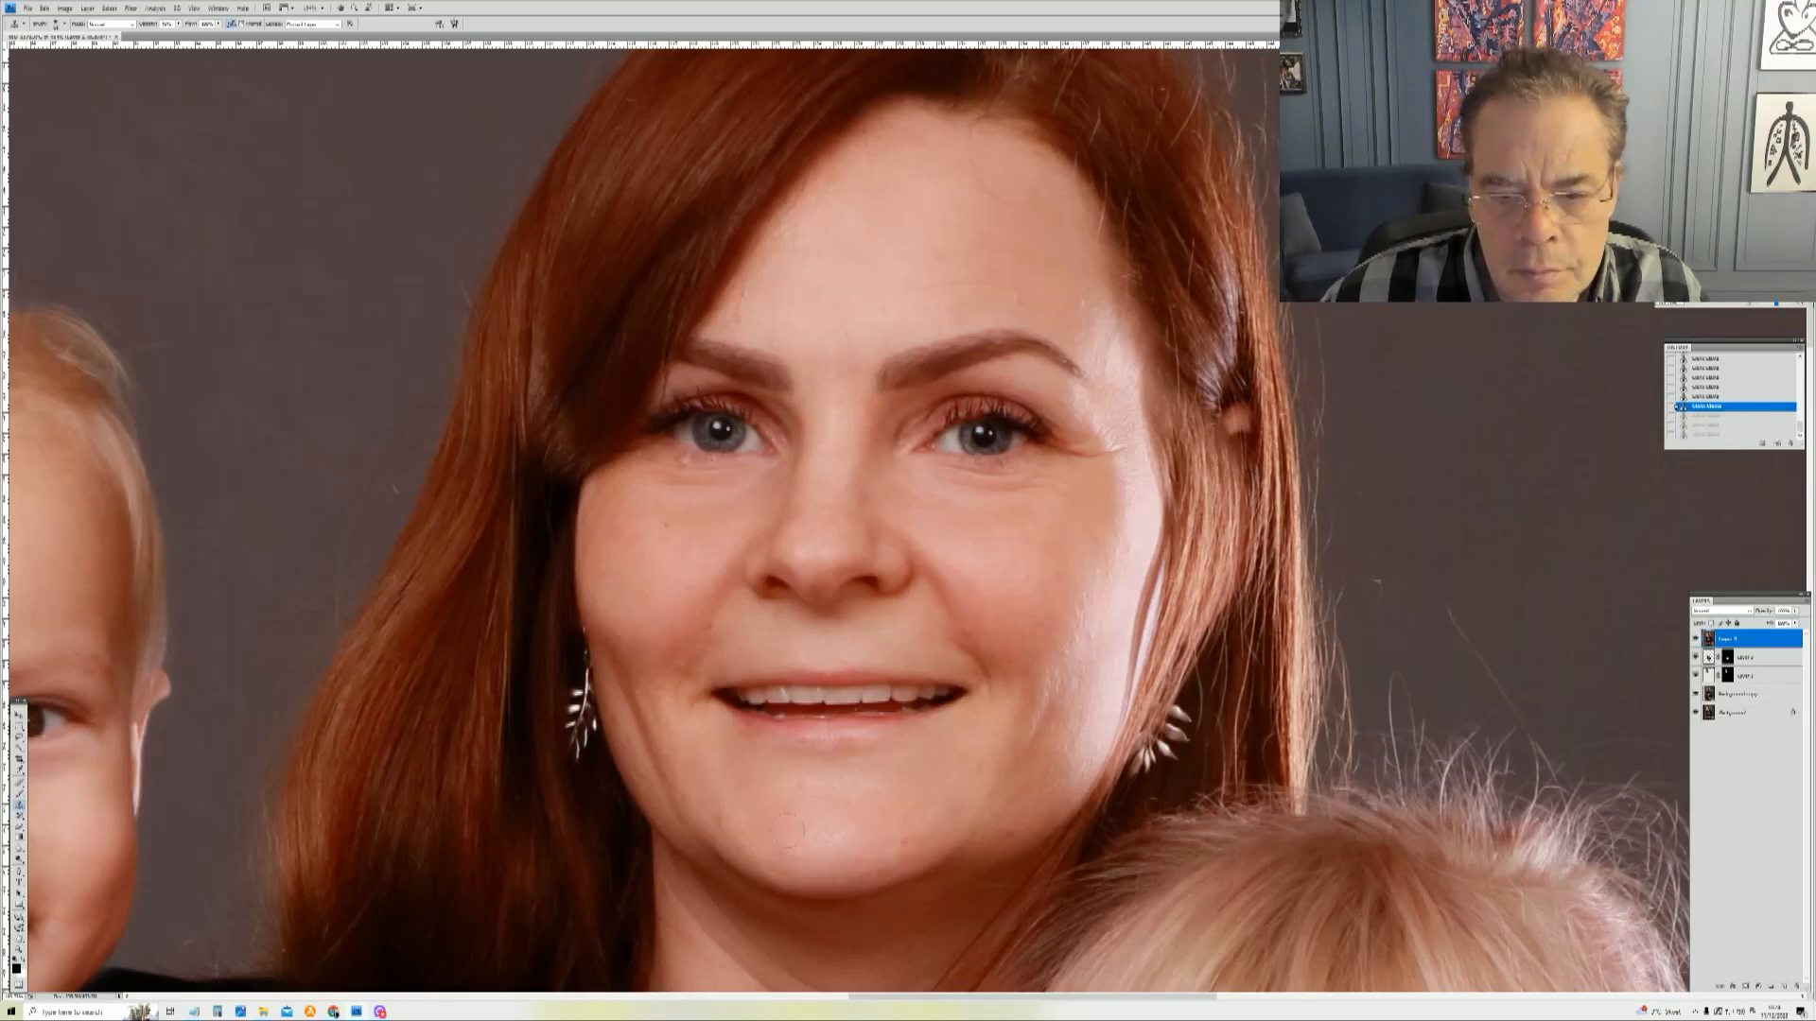
click(830, 833)
alt+click(867, 807)
drag(870, 787, 800, 787)
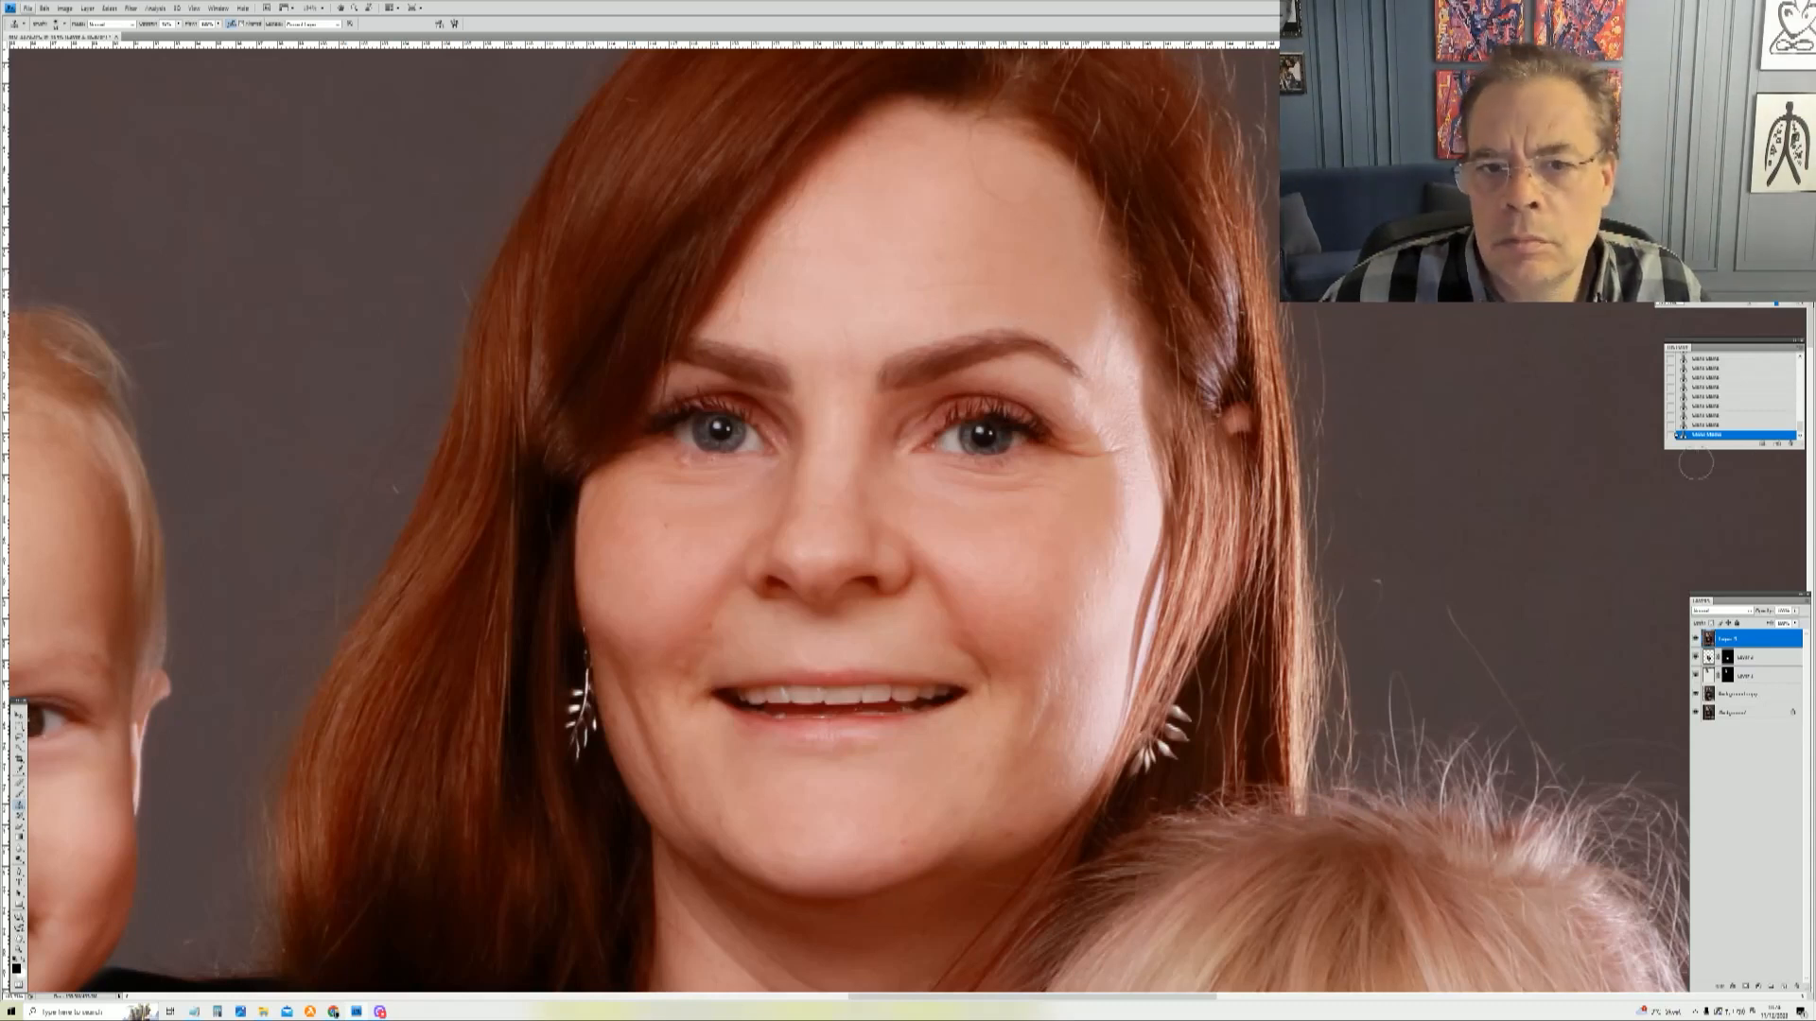
right_click(824, 206)
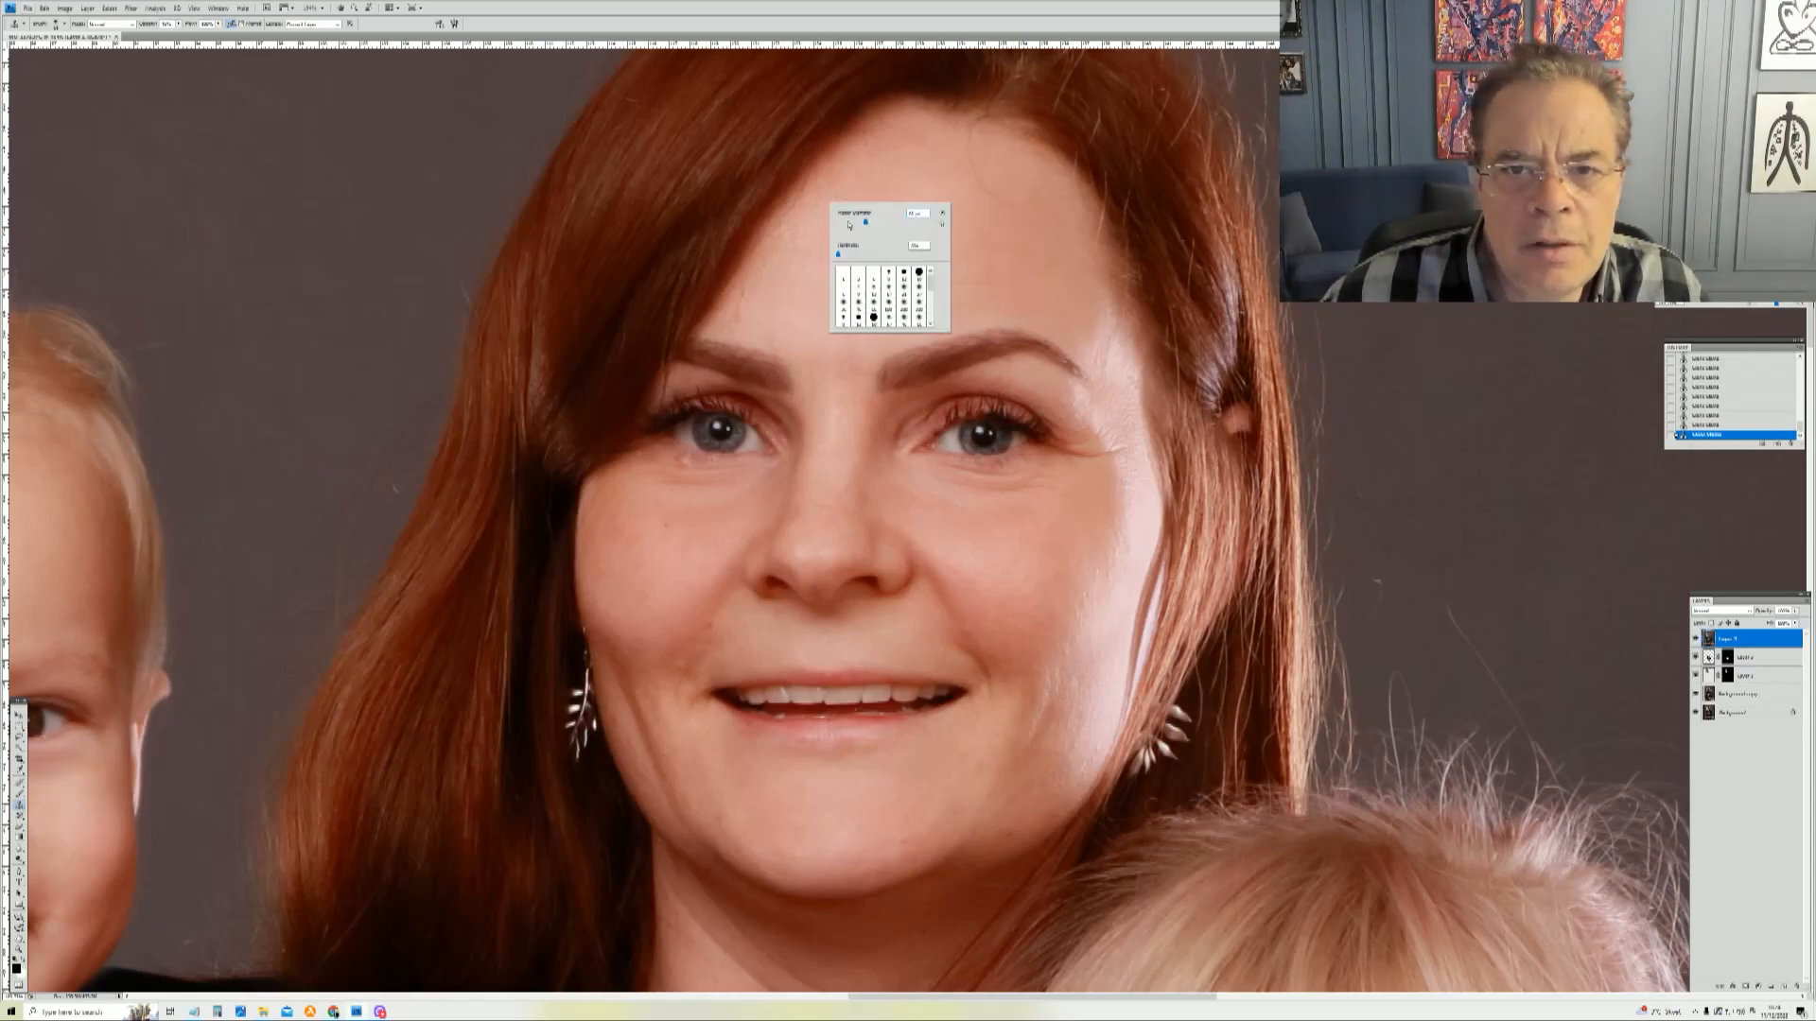
click(792, 208)
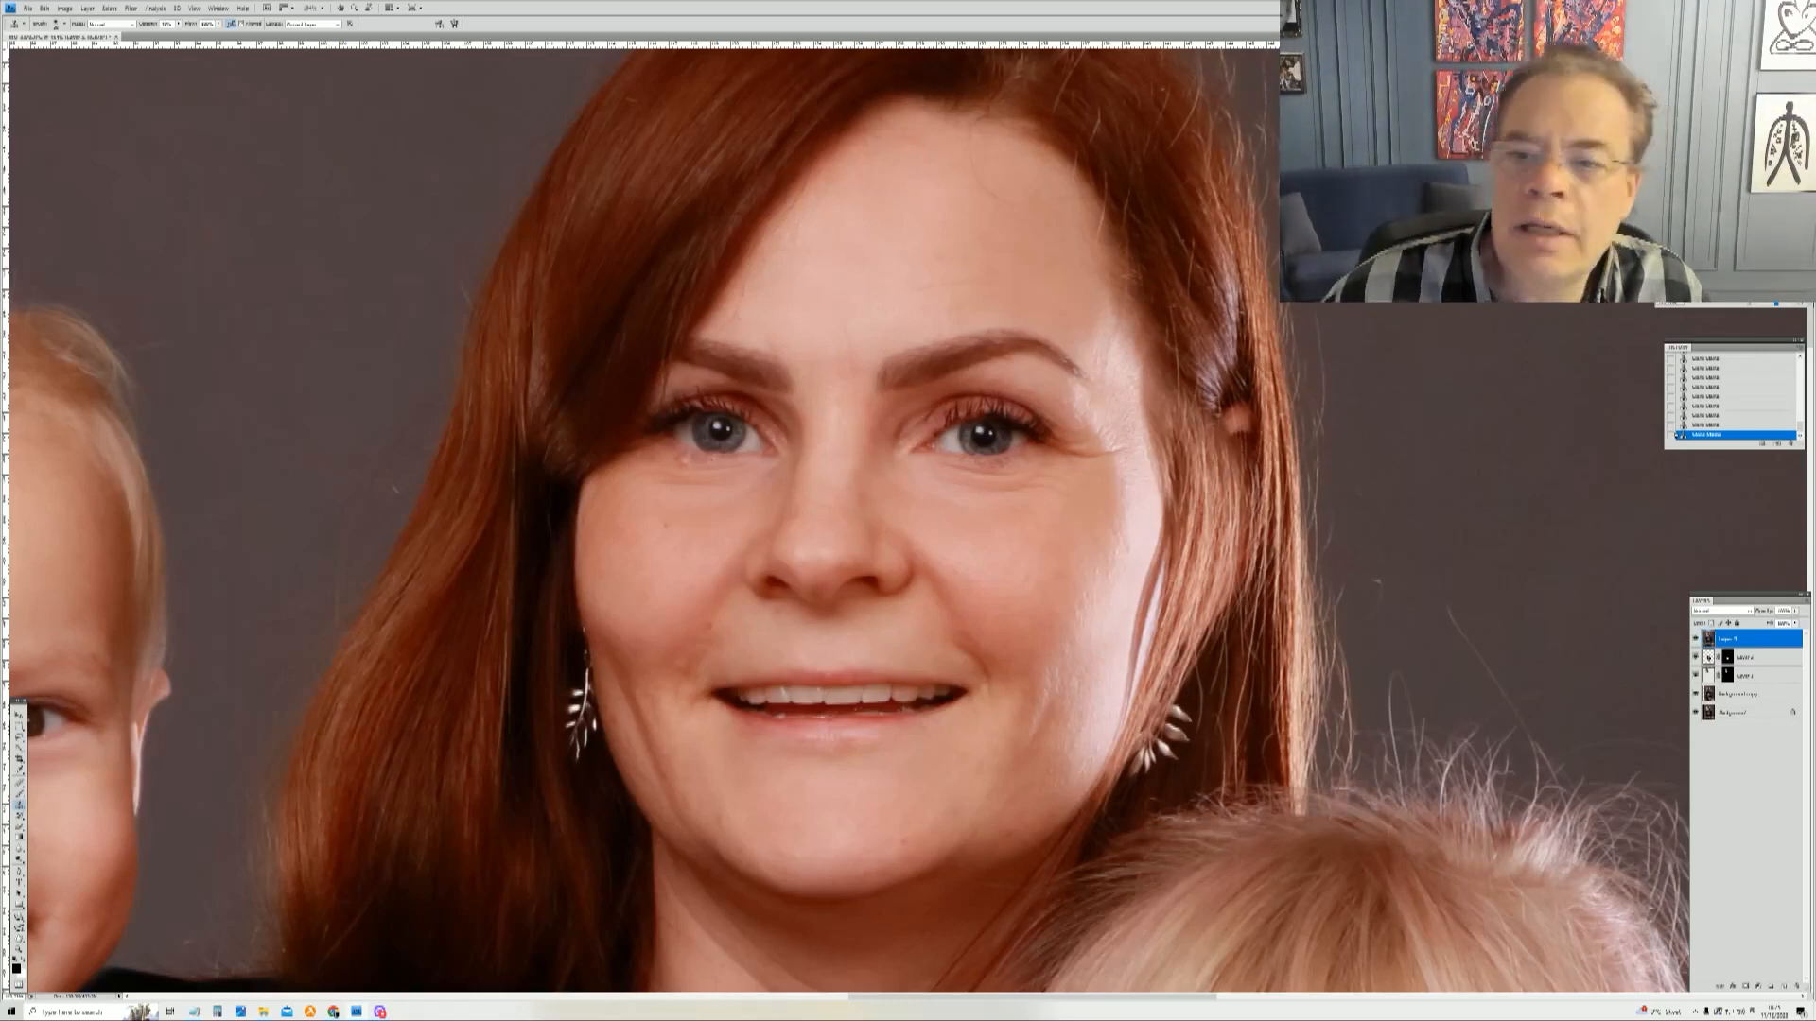
Step: Clone out the dark spot on the girl's cheek near her hair
drag(1737, 226, 1743, 238)
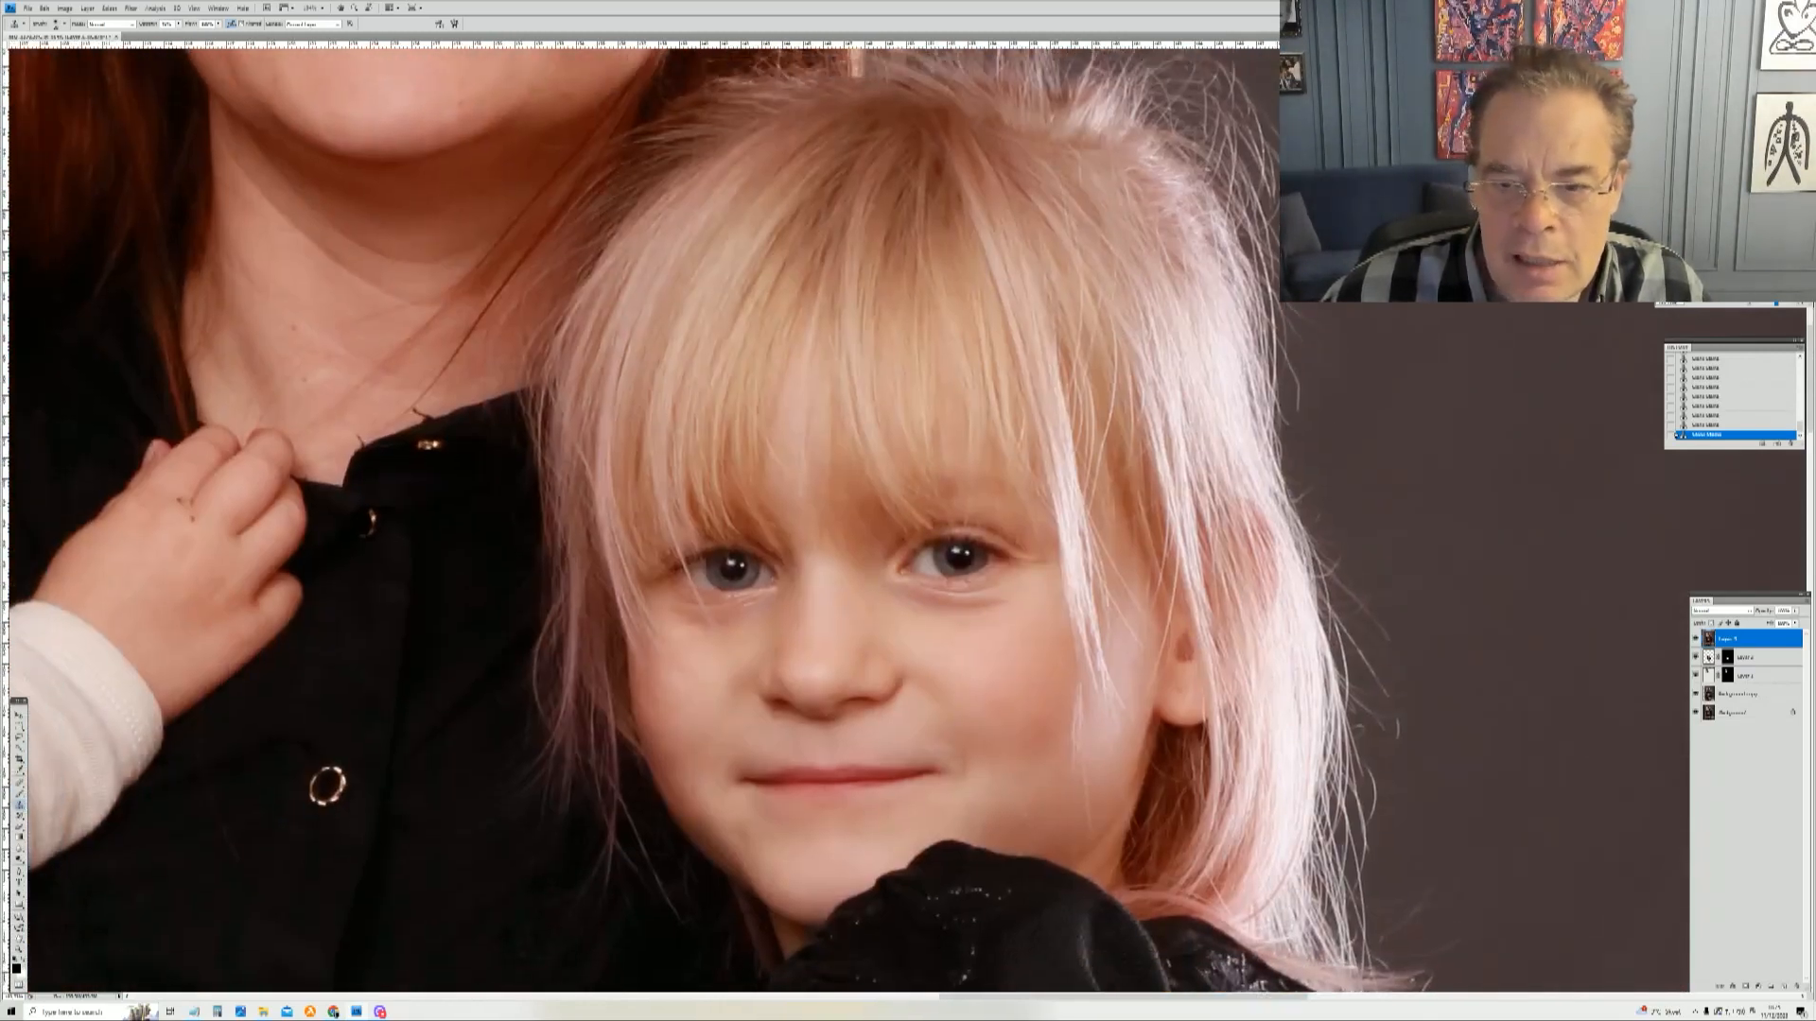
right_click(1114, 715)
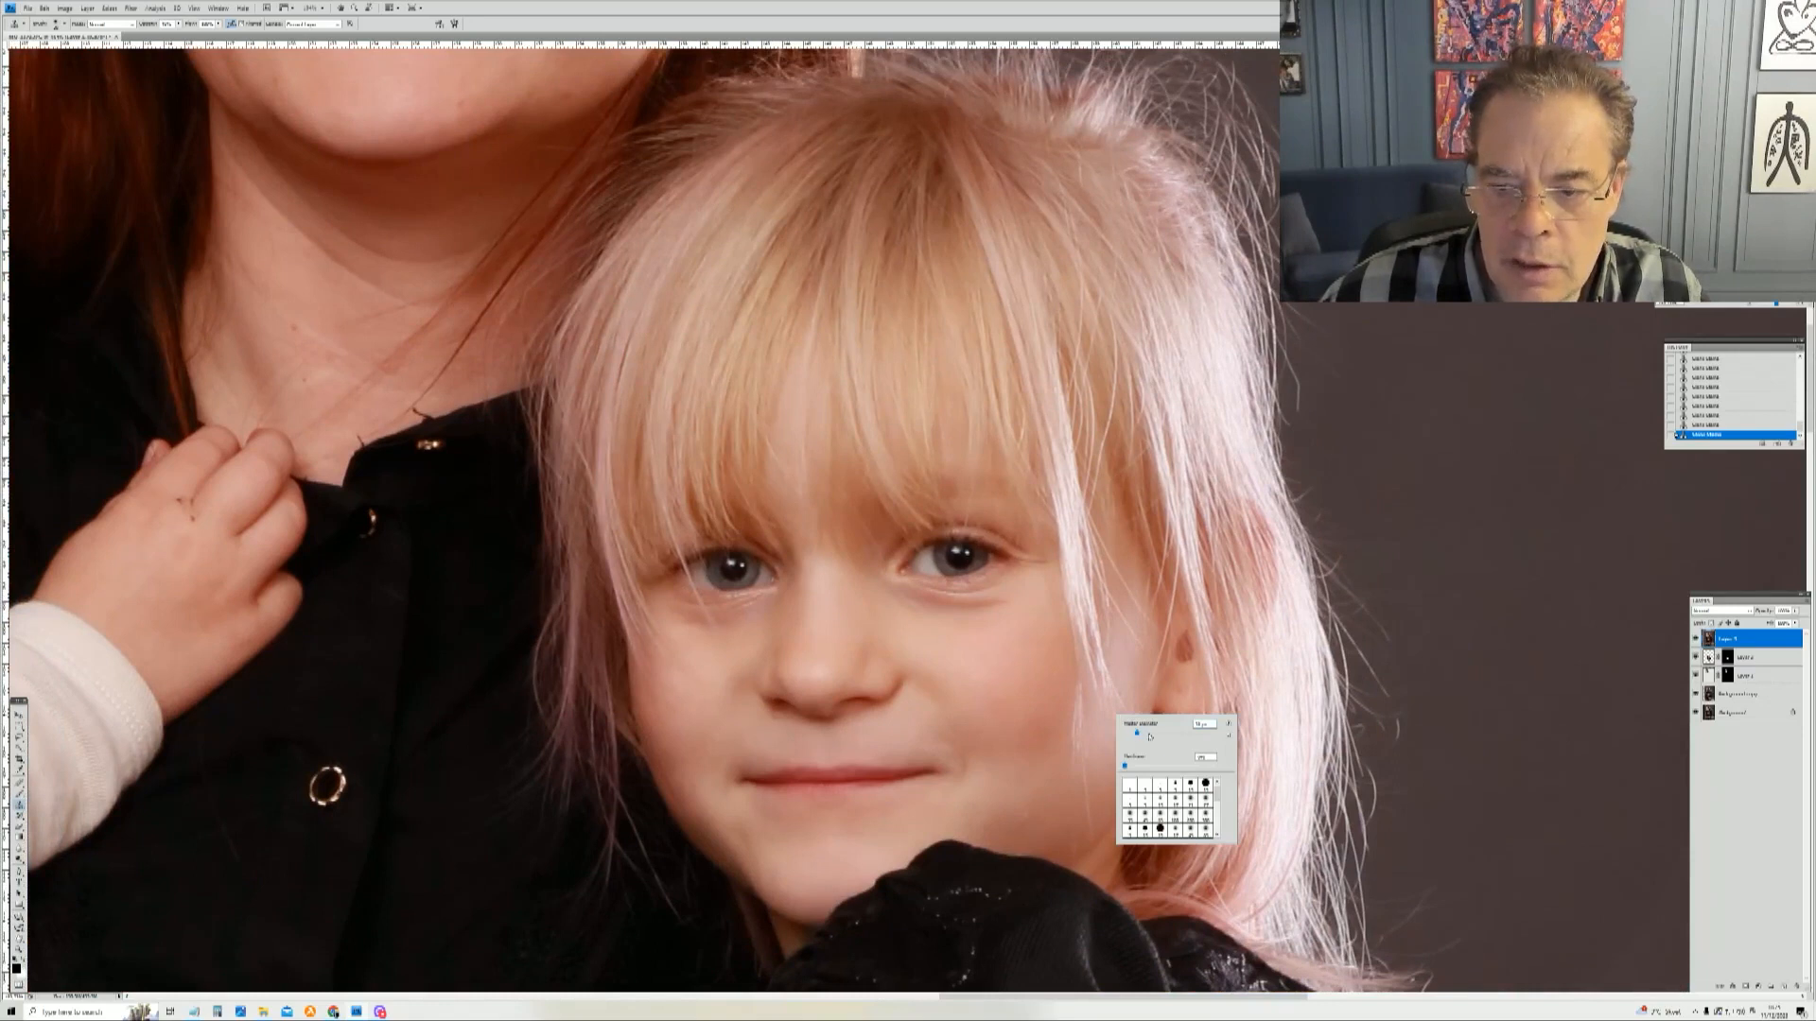
alt+click(1044, 799)
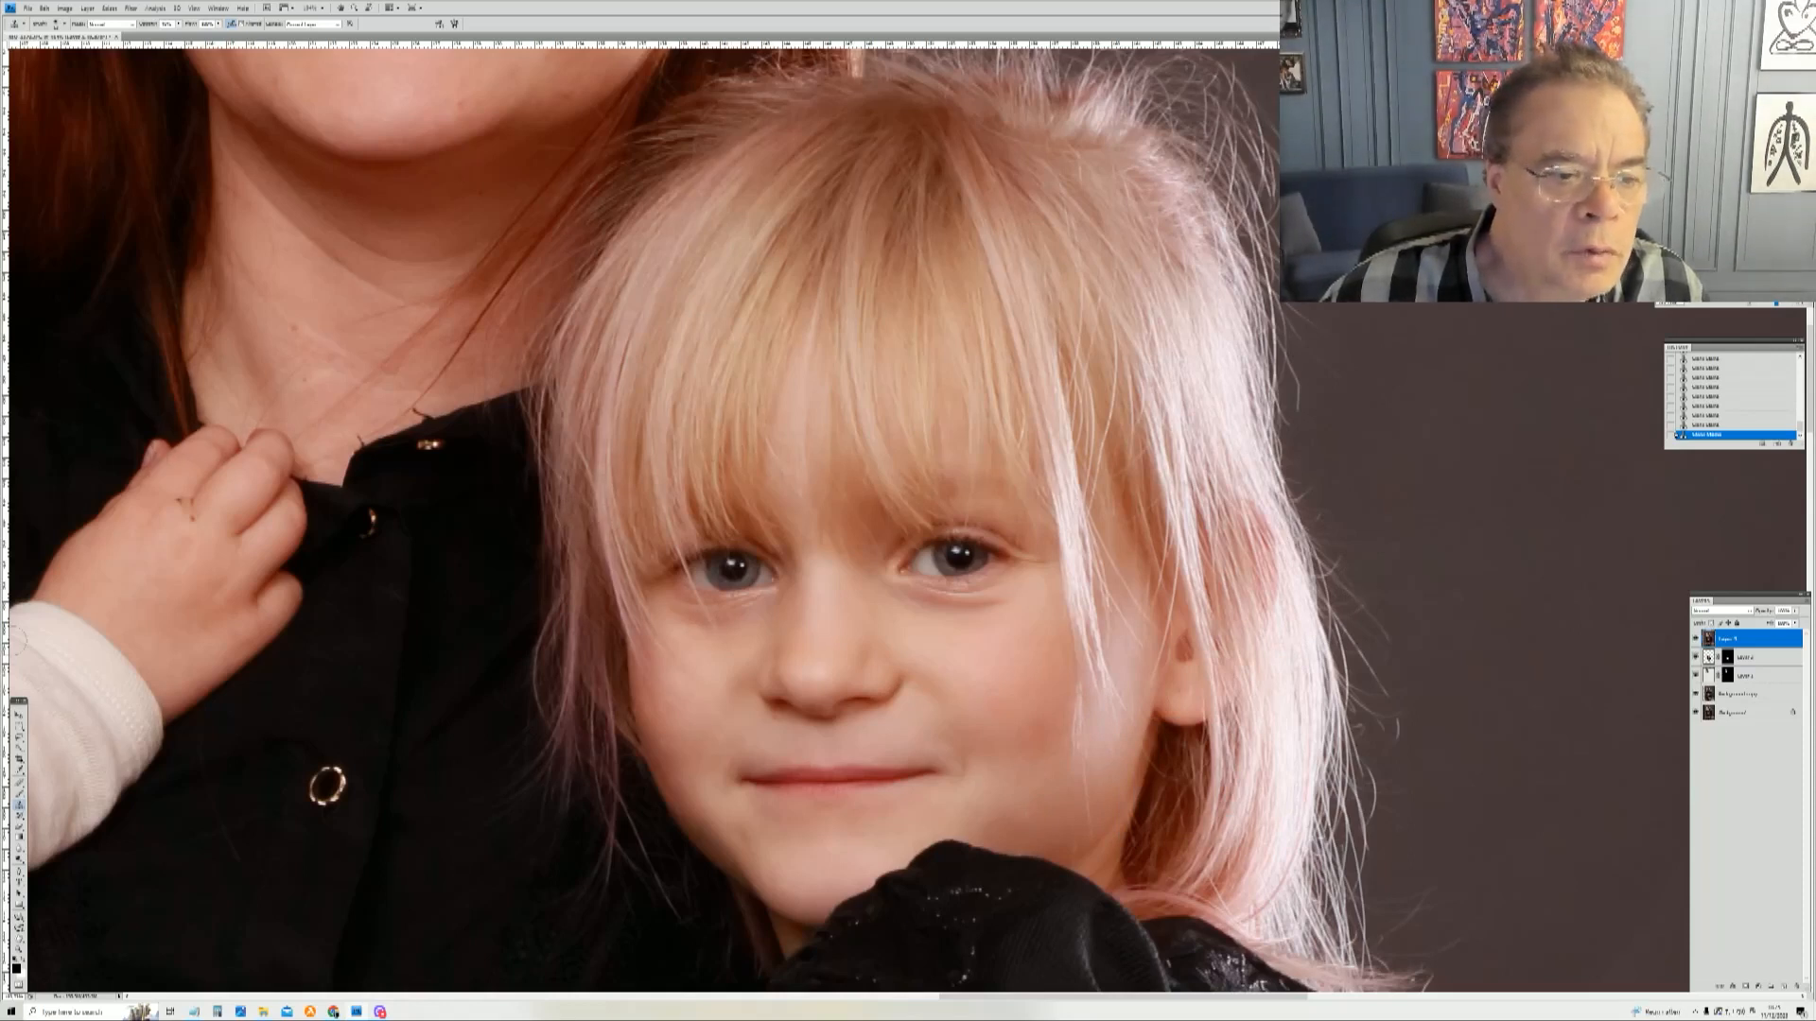
Step: Resize the brush and retouch out the dark marks between the knuckles on the boy's hand
key(z)
drag(104, 432, 302, 646)
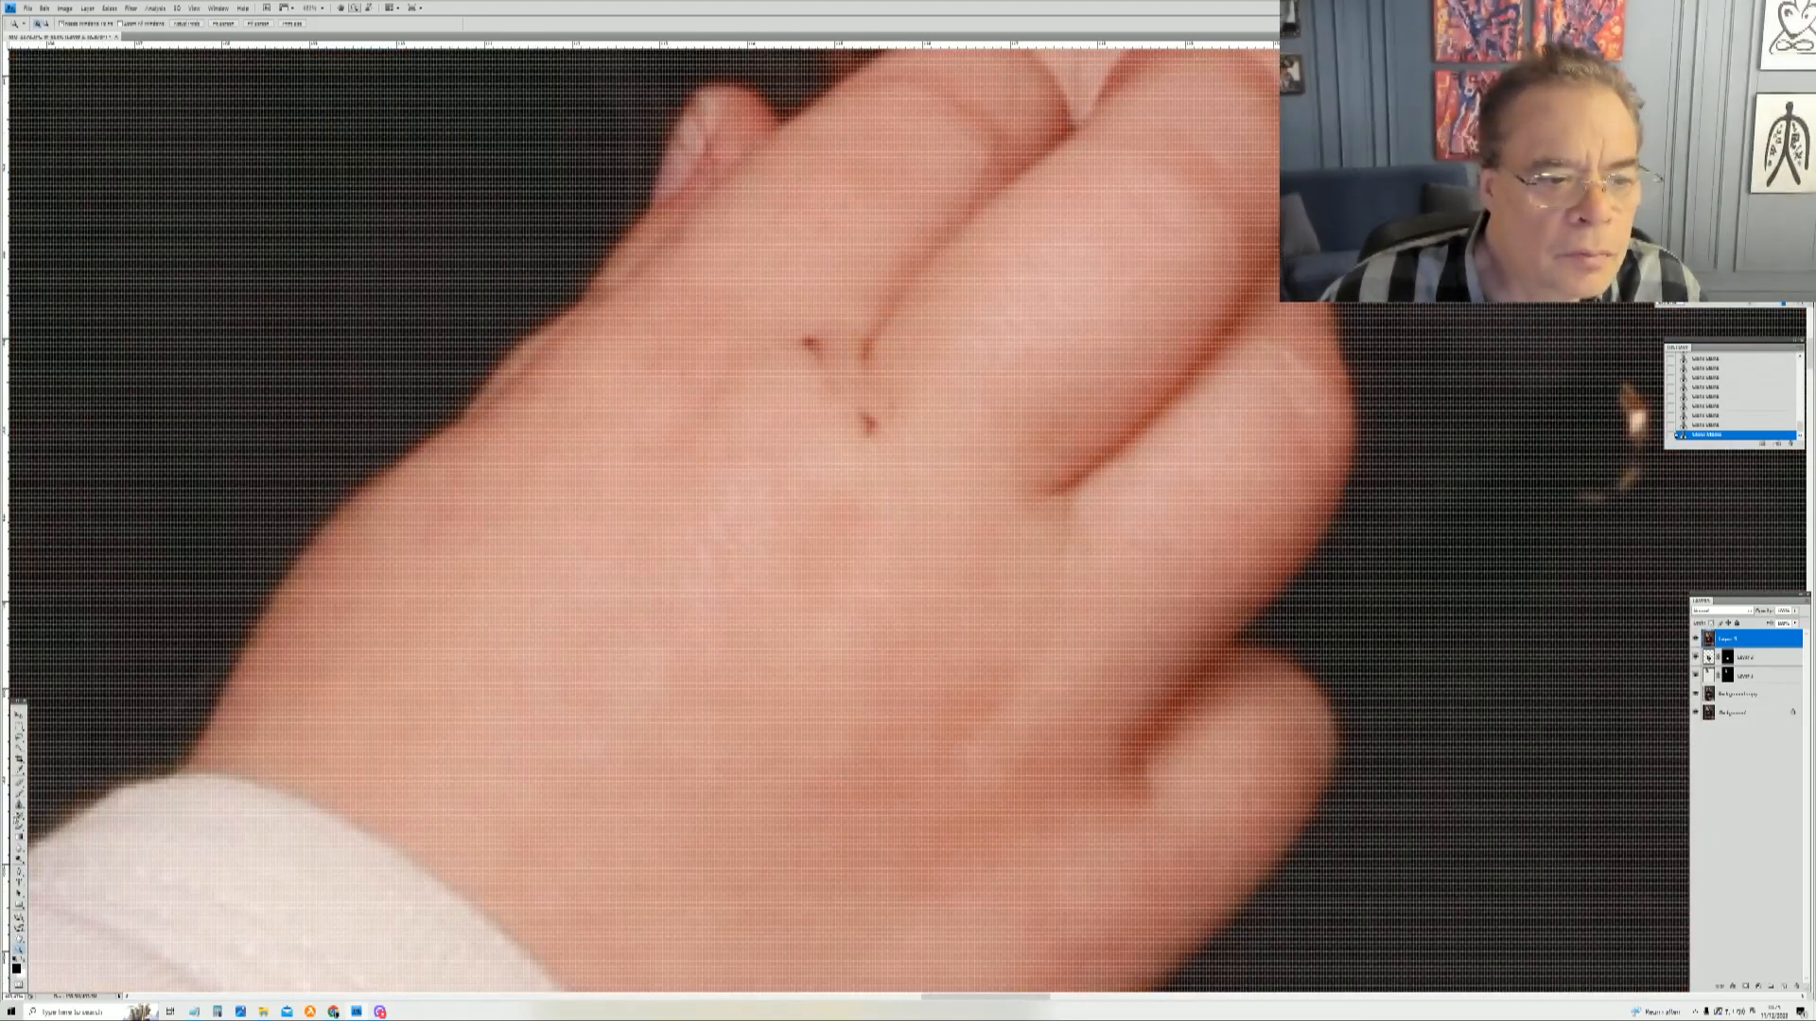
key(b)
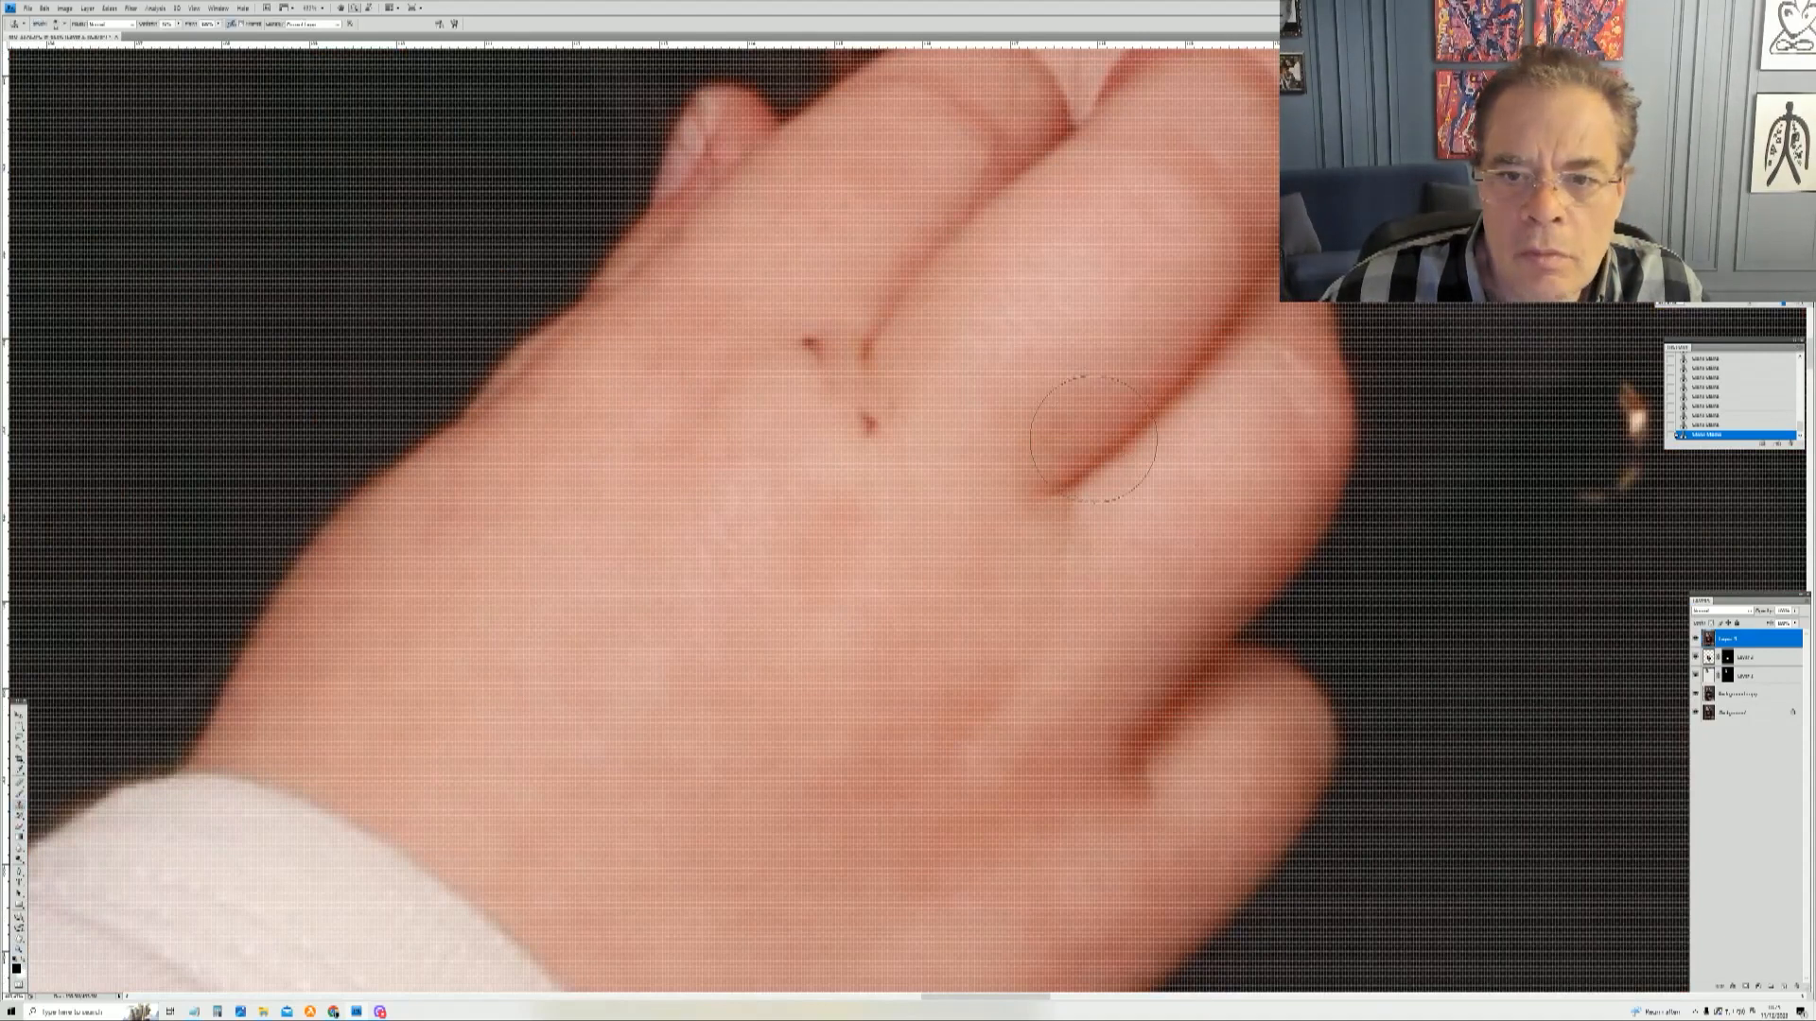
right_click(1050, 419)
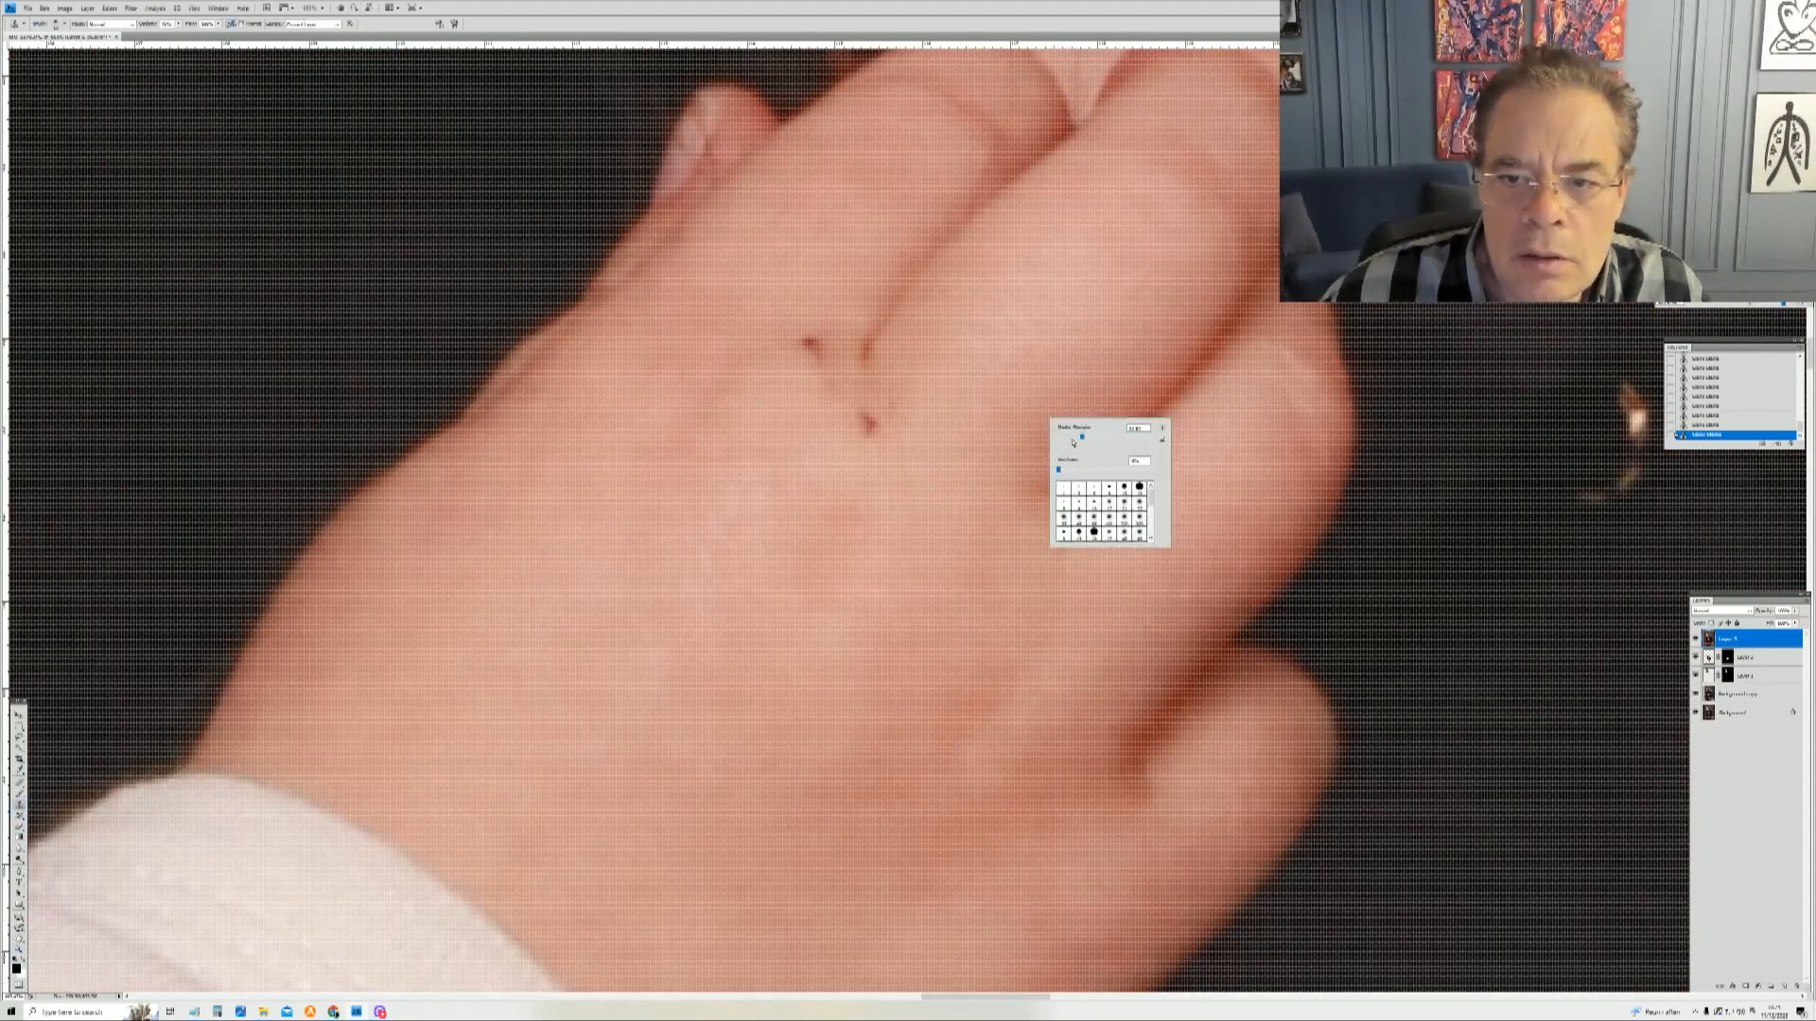
click(880, 405)
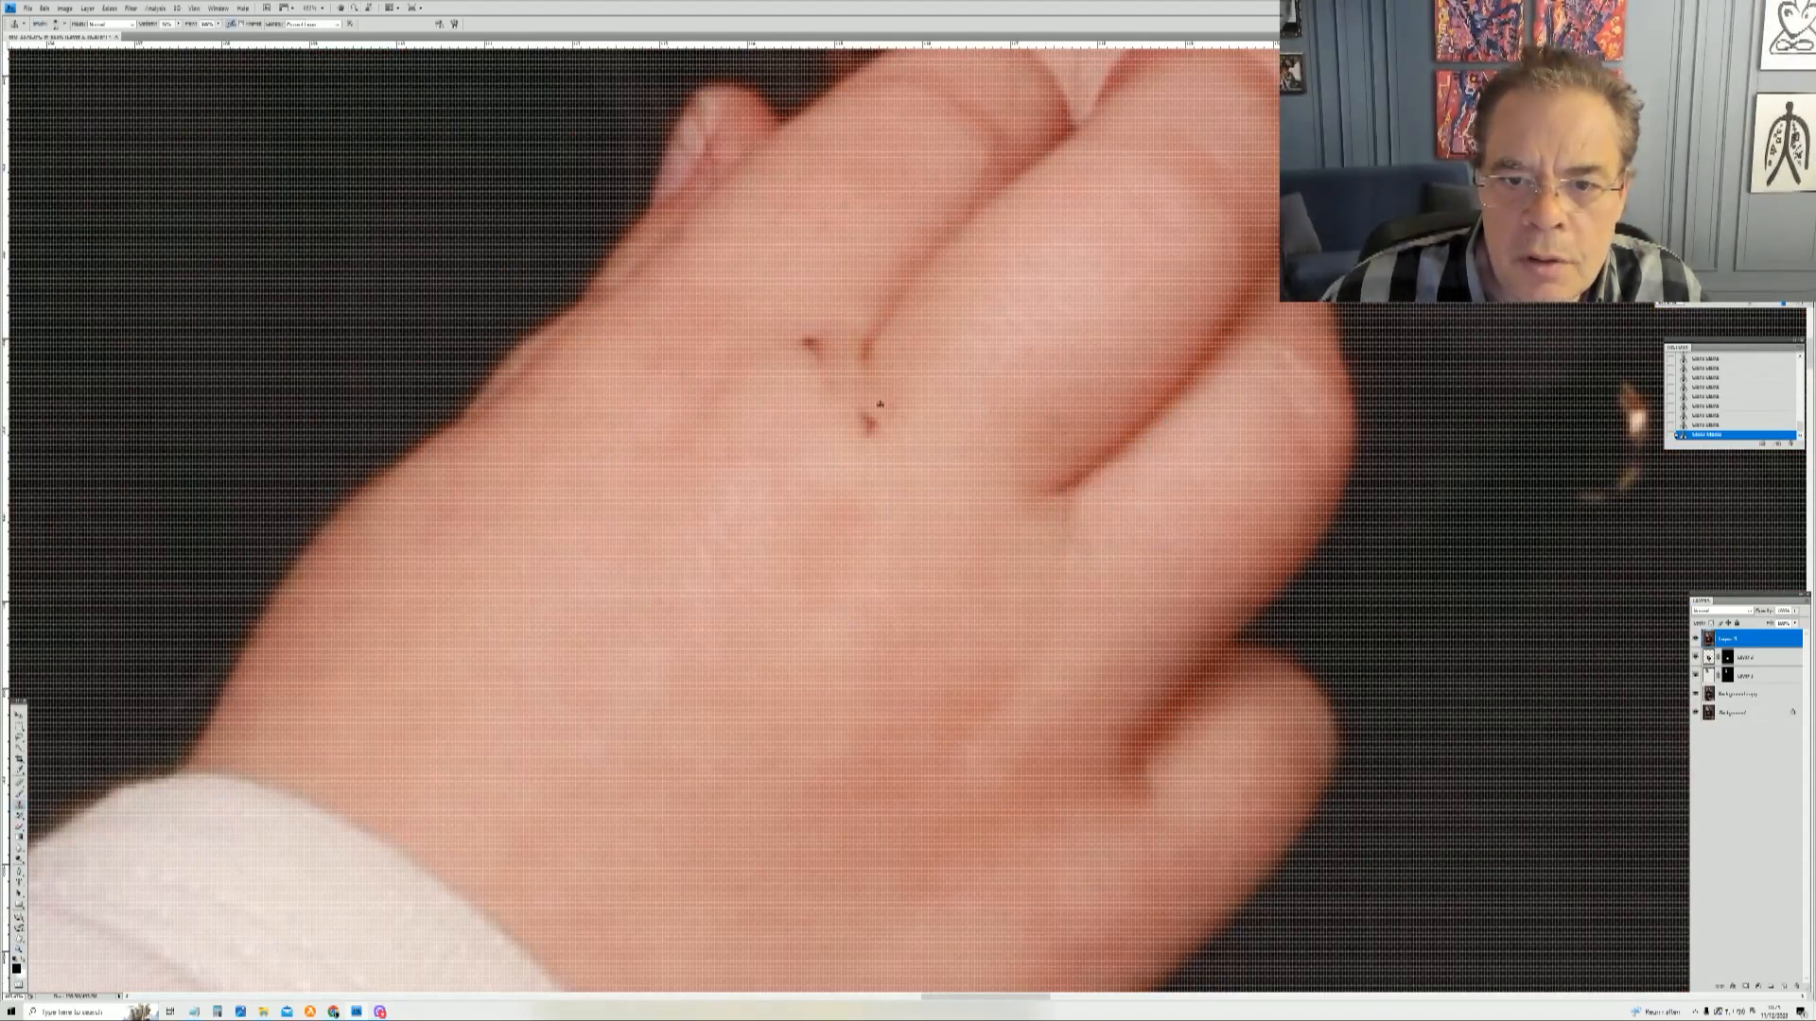
click(867, 417)
click(869, 420)
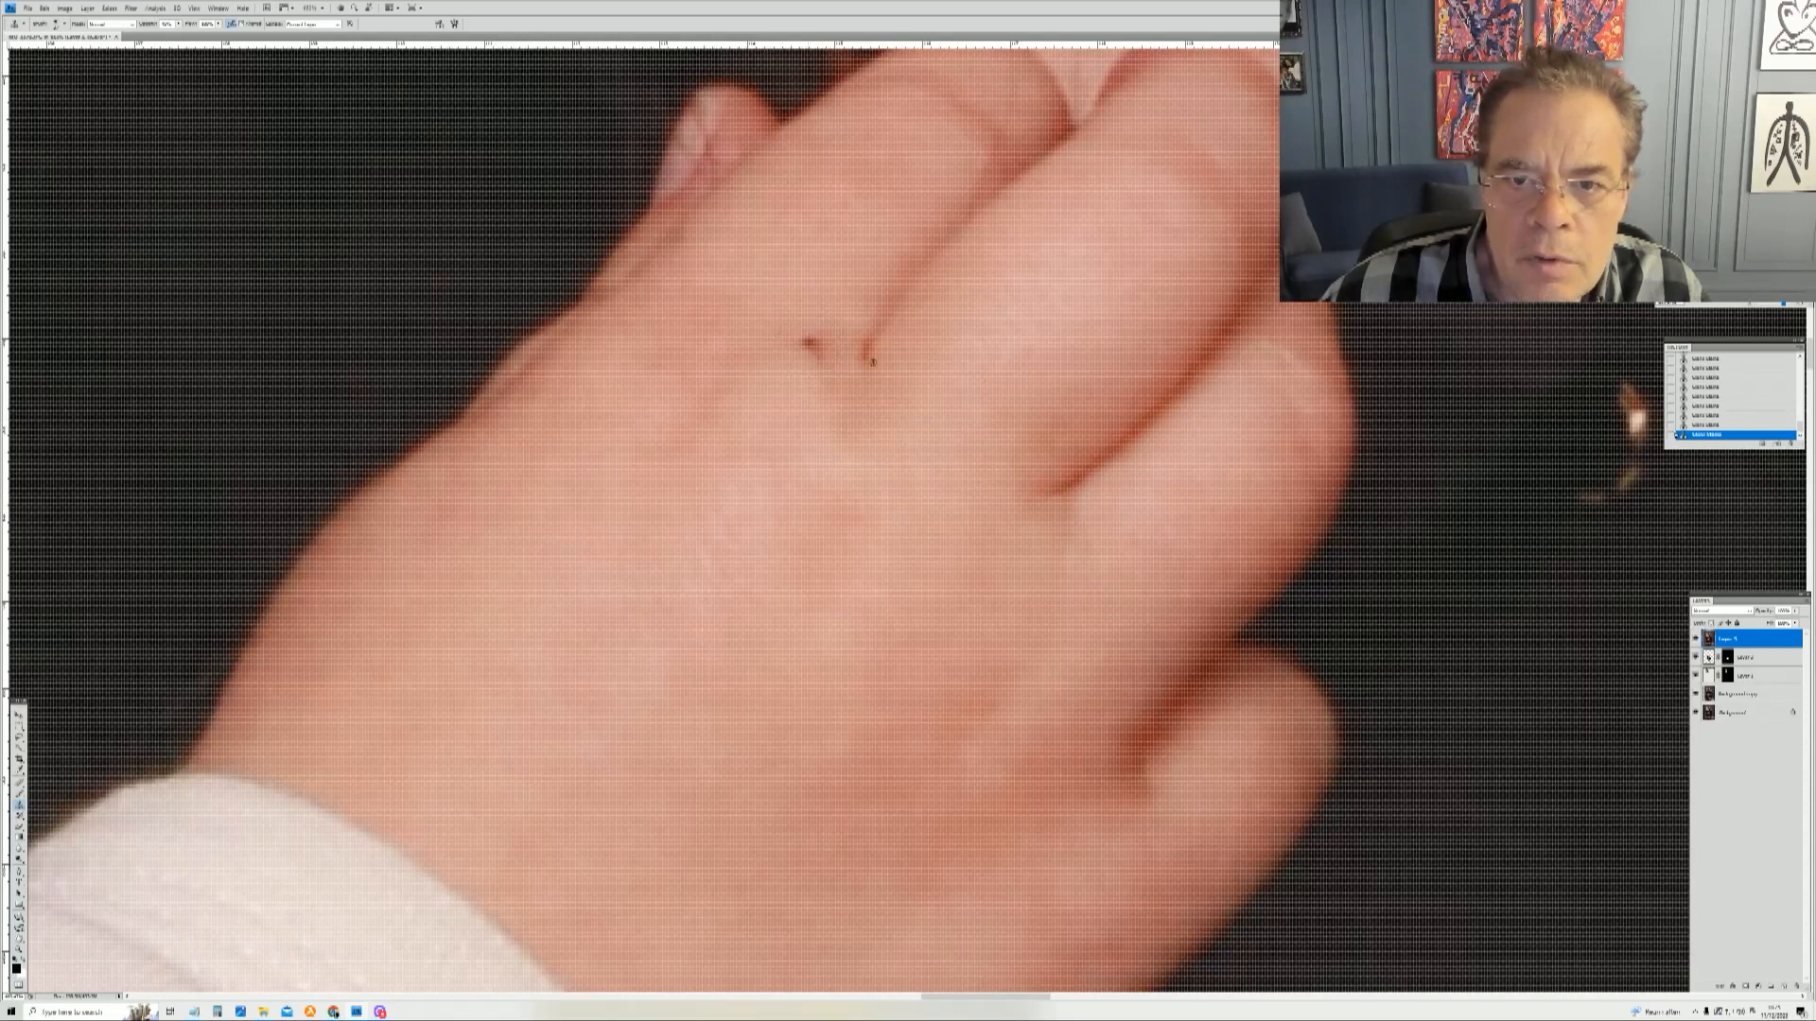
click(814, 346)
click(802, 333)
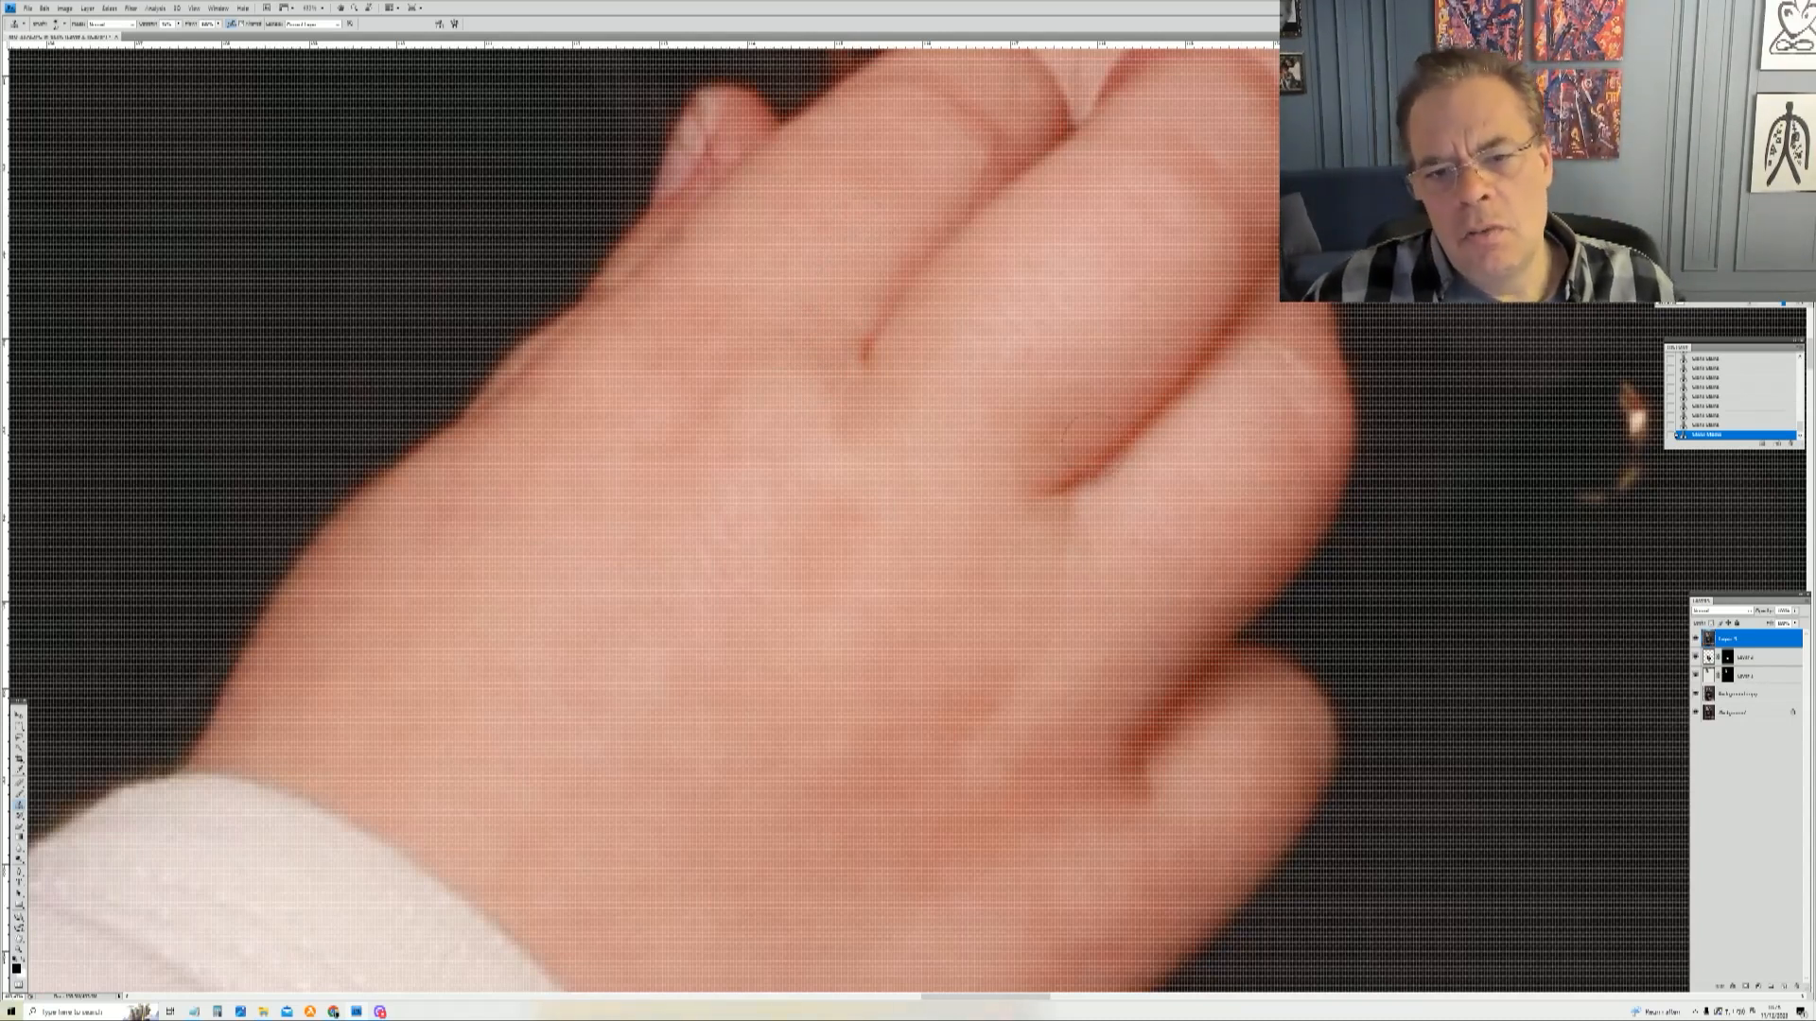
right_click(1092, 435)
drag(1101, 435, 1097, 435)
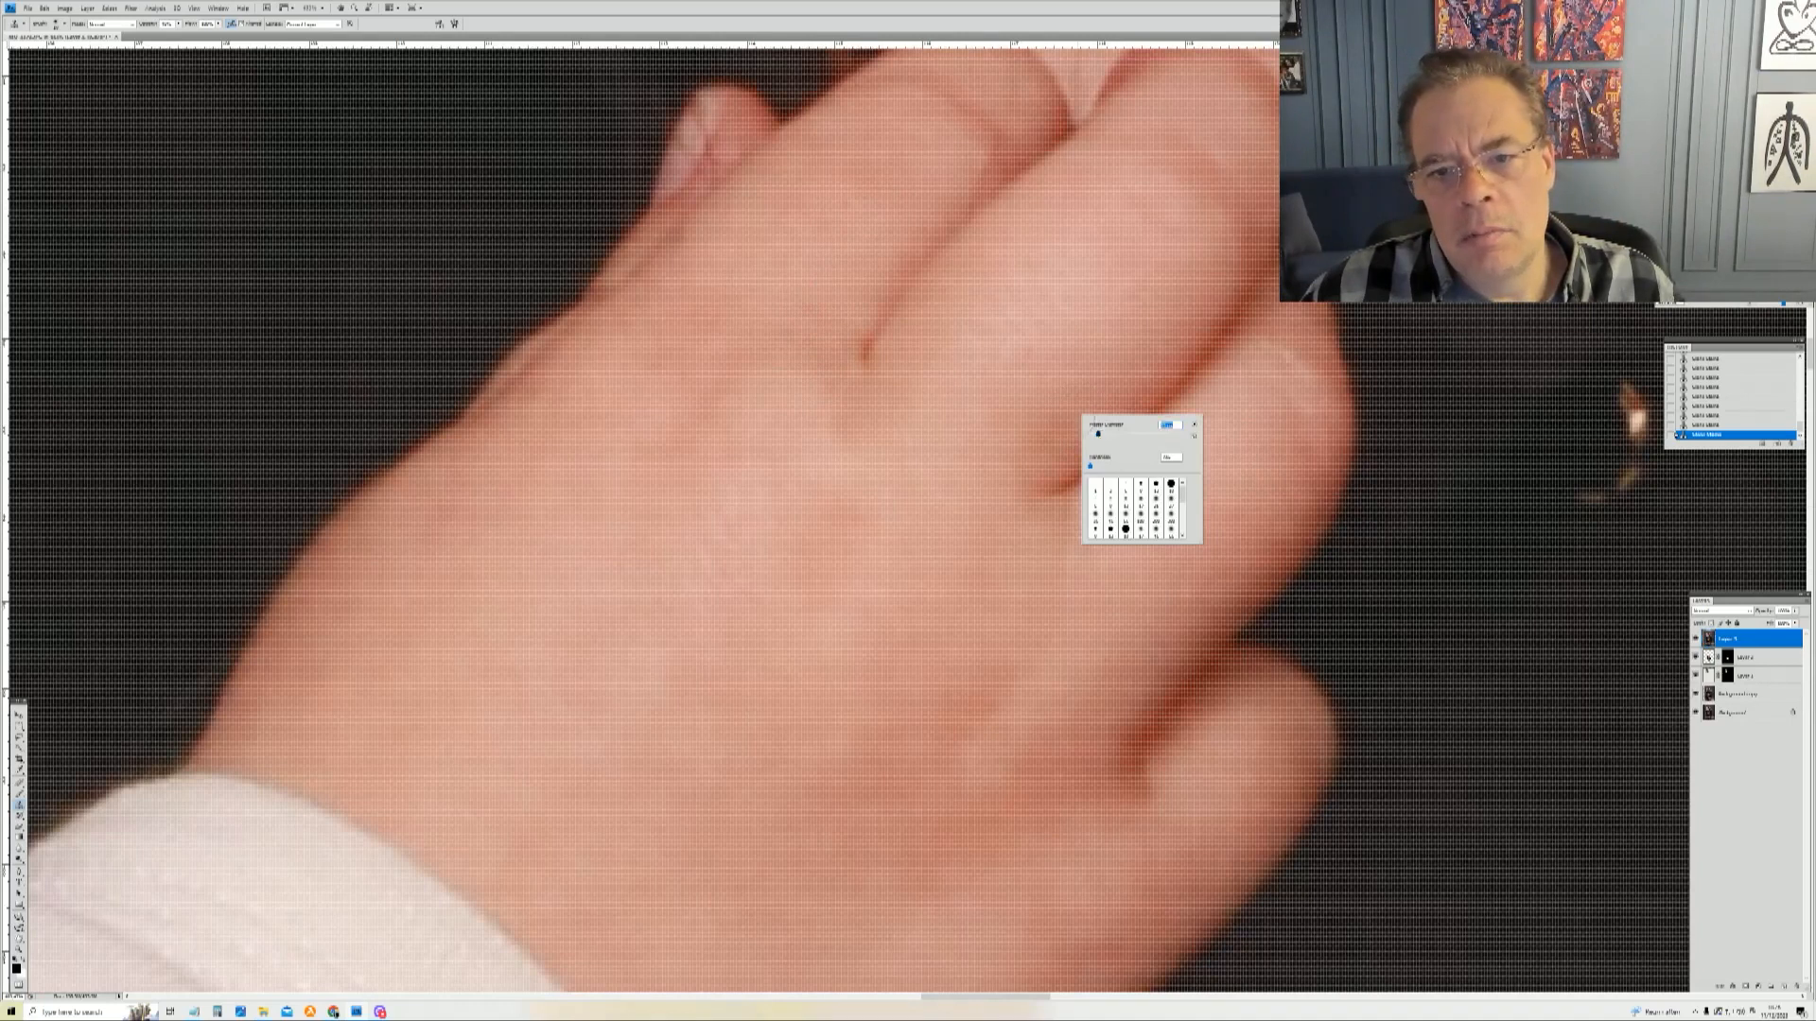
click(891, 307)
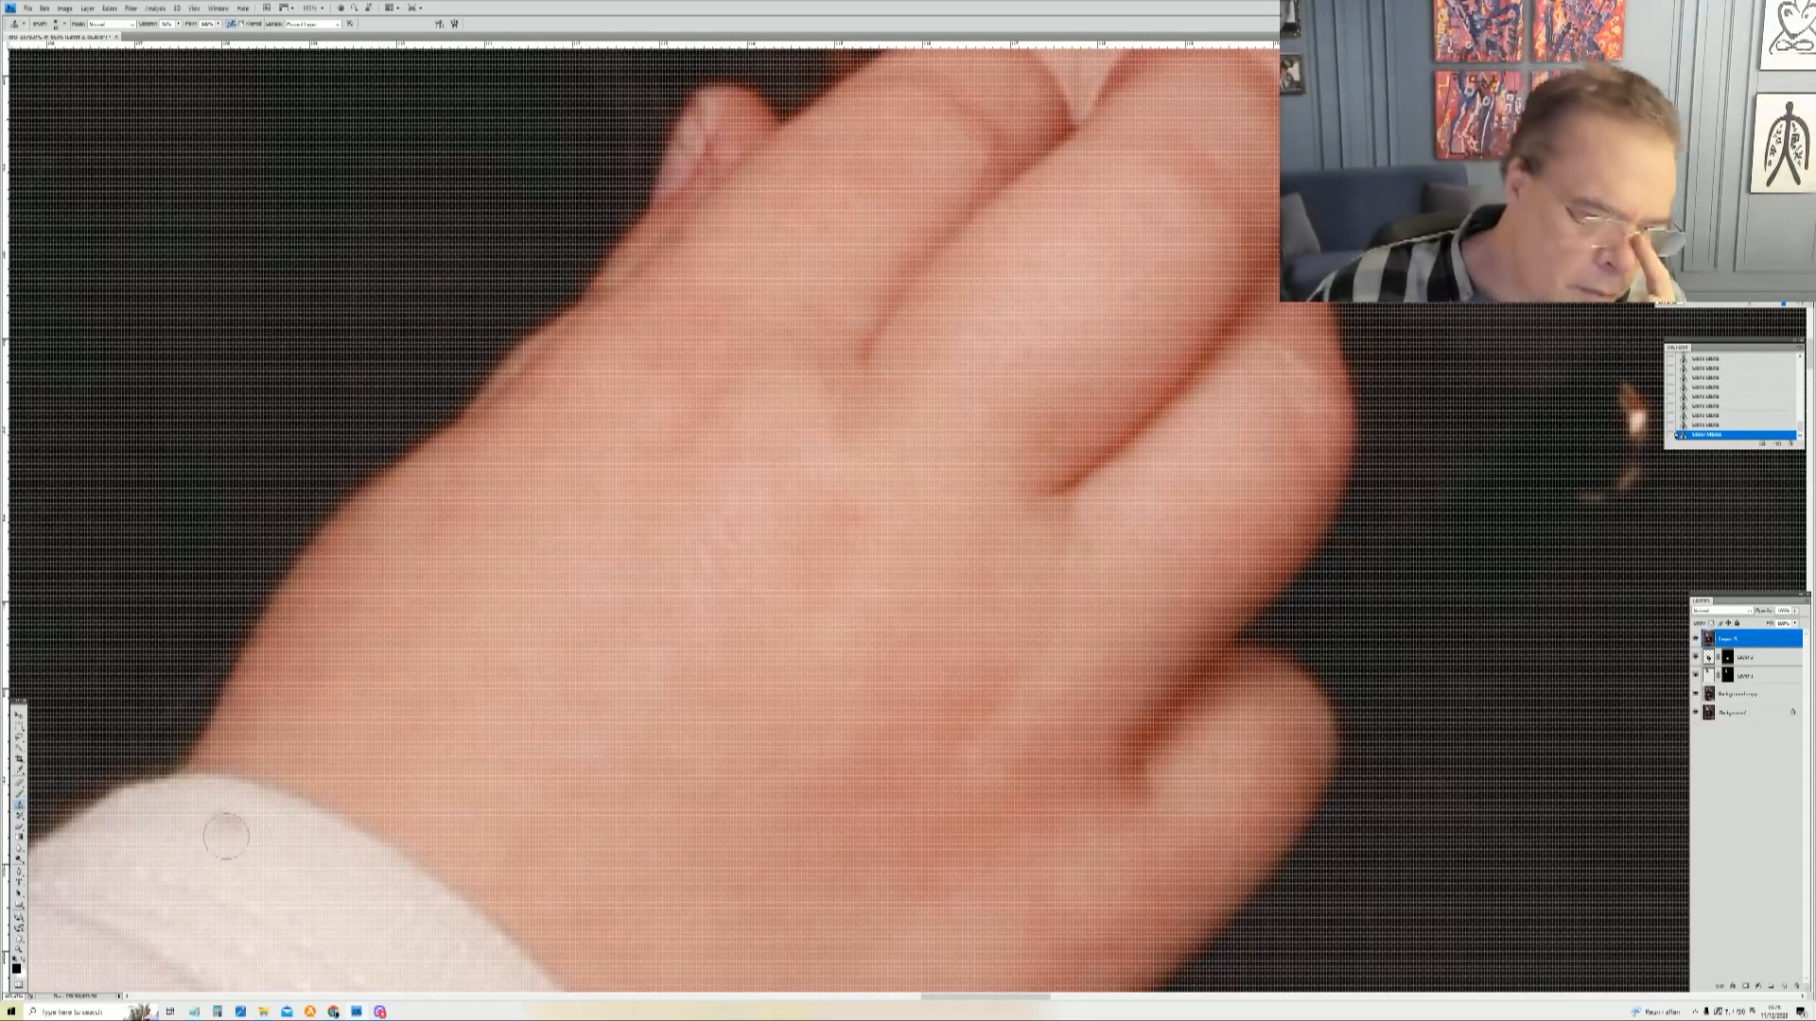
Step: Add an adjustment layer above the retouching, brighten the image with it, and invert its mask
key(z)
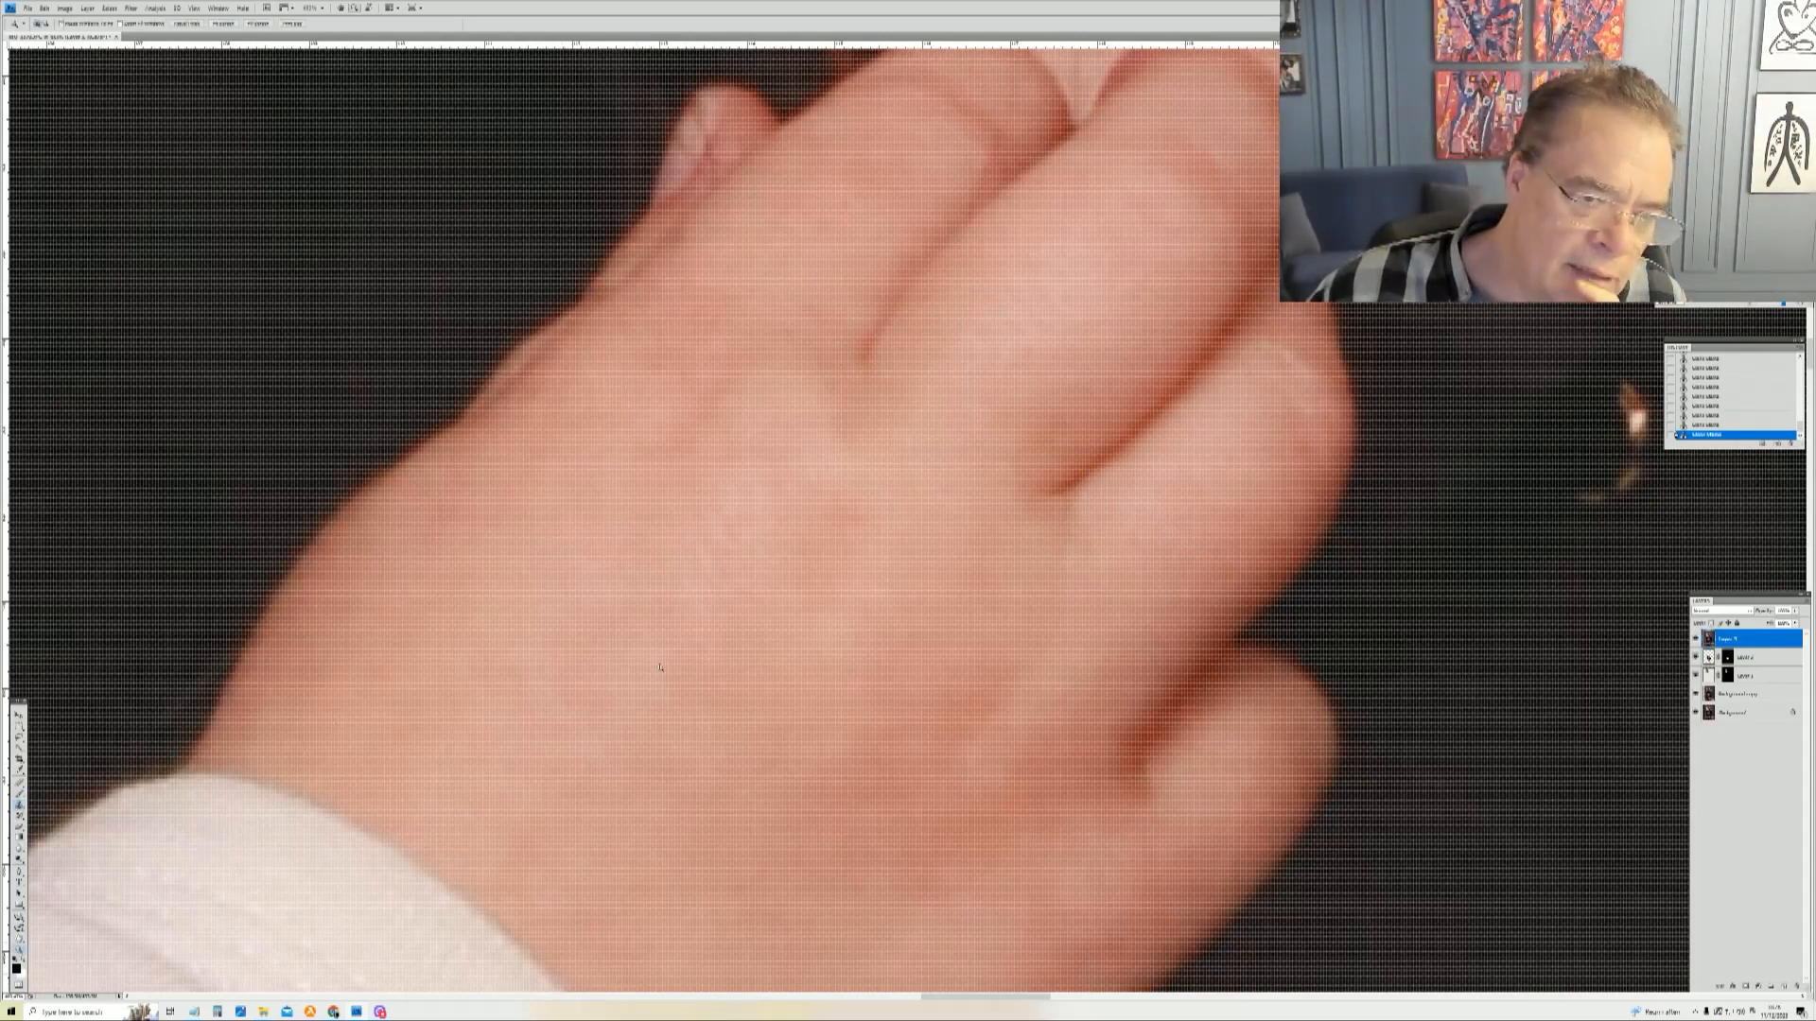
right_click(847, 546)
click(879, 562)
right_click(880, 557)
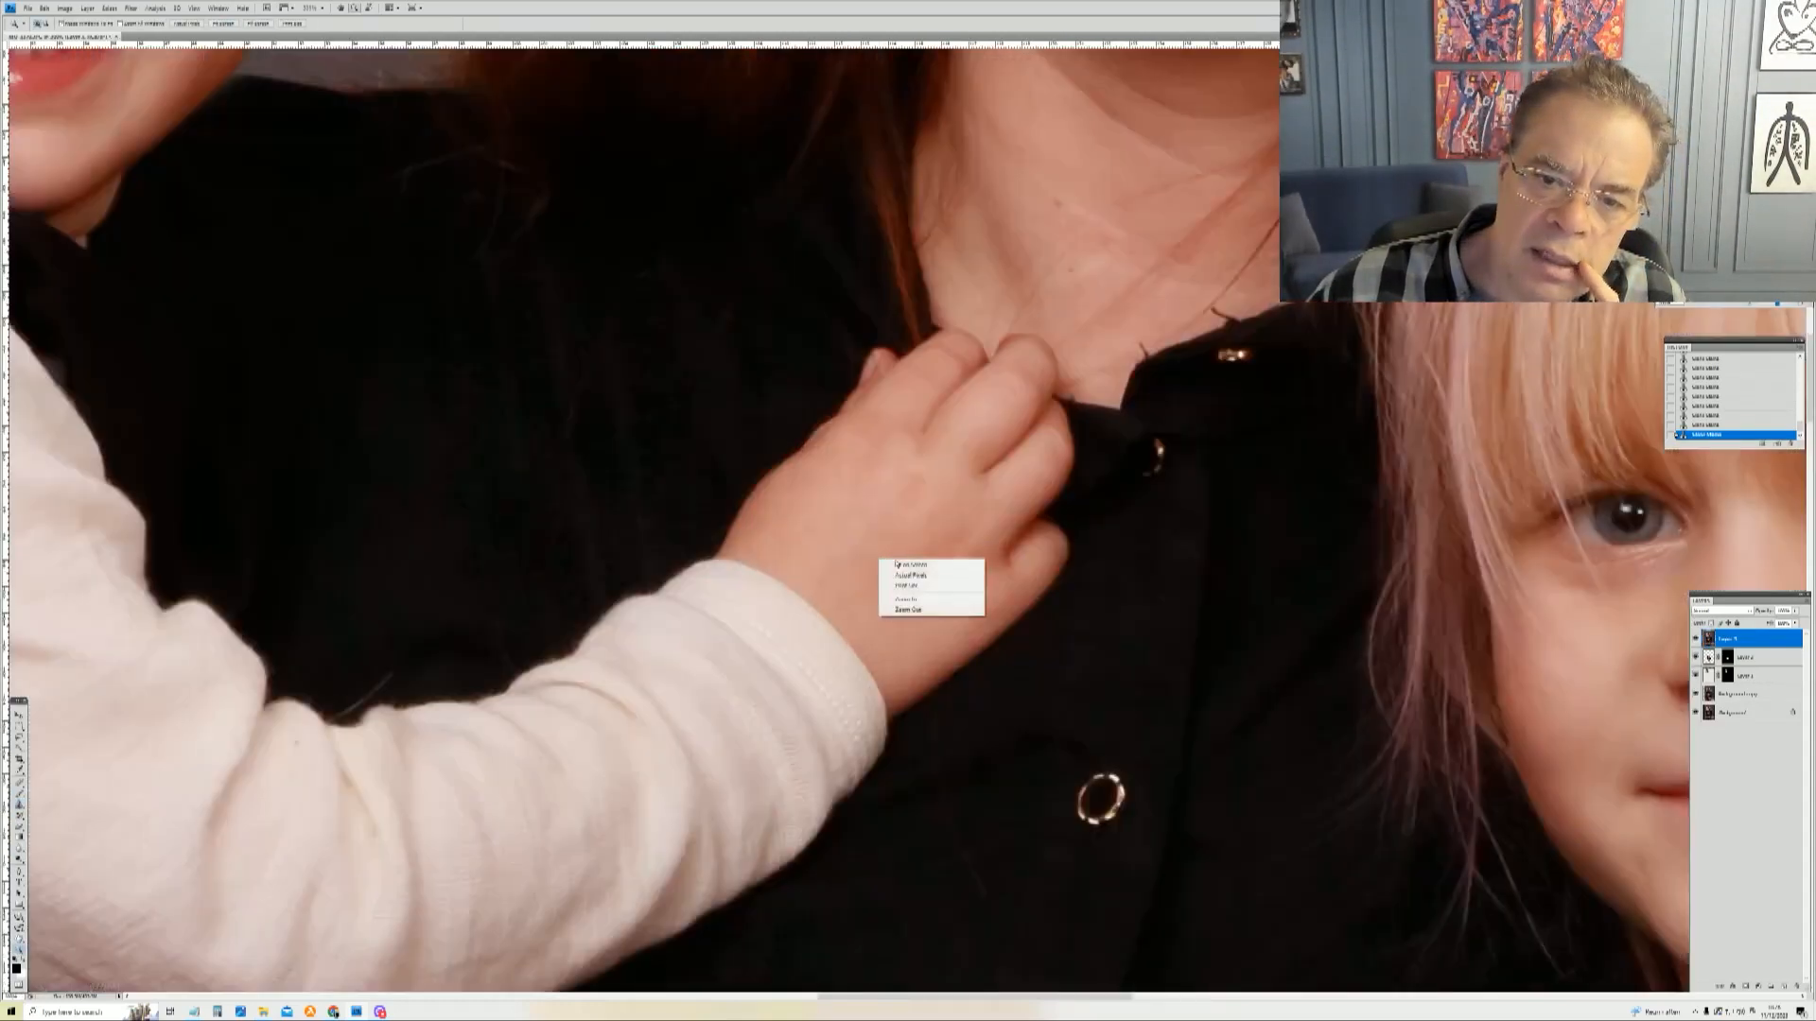
click(898, 564)
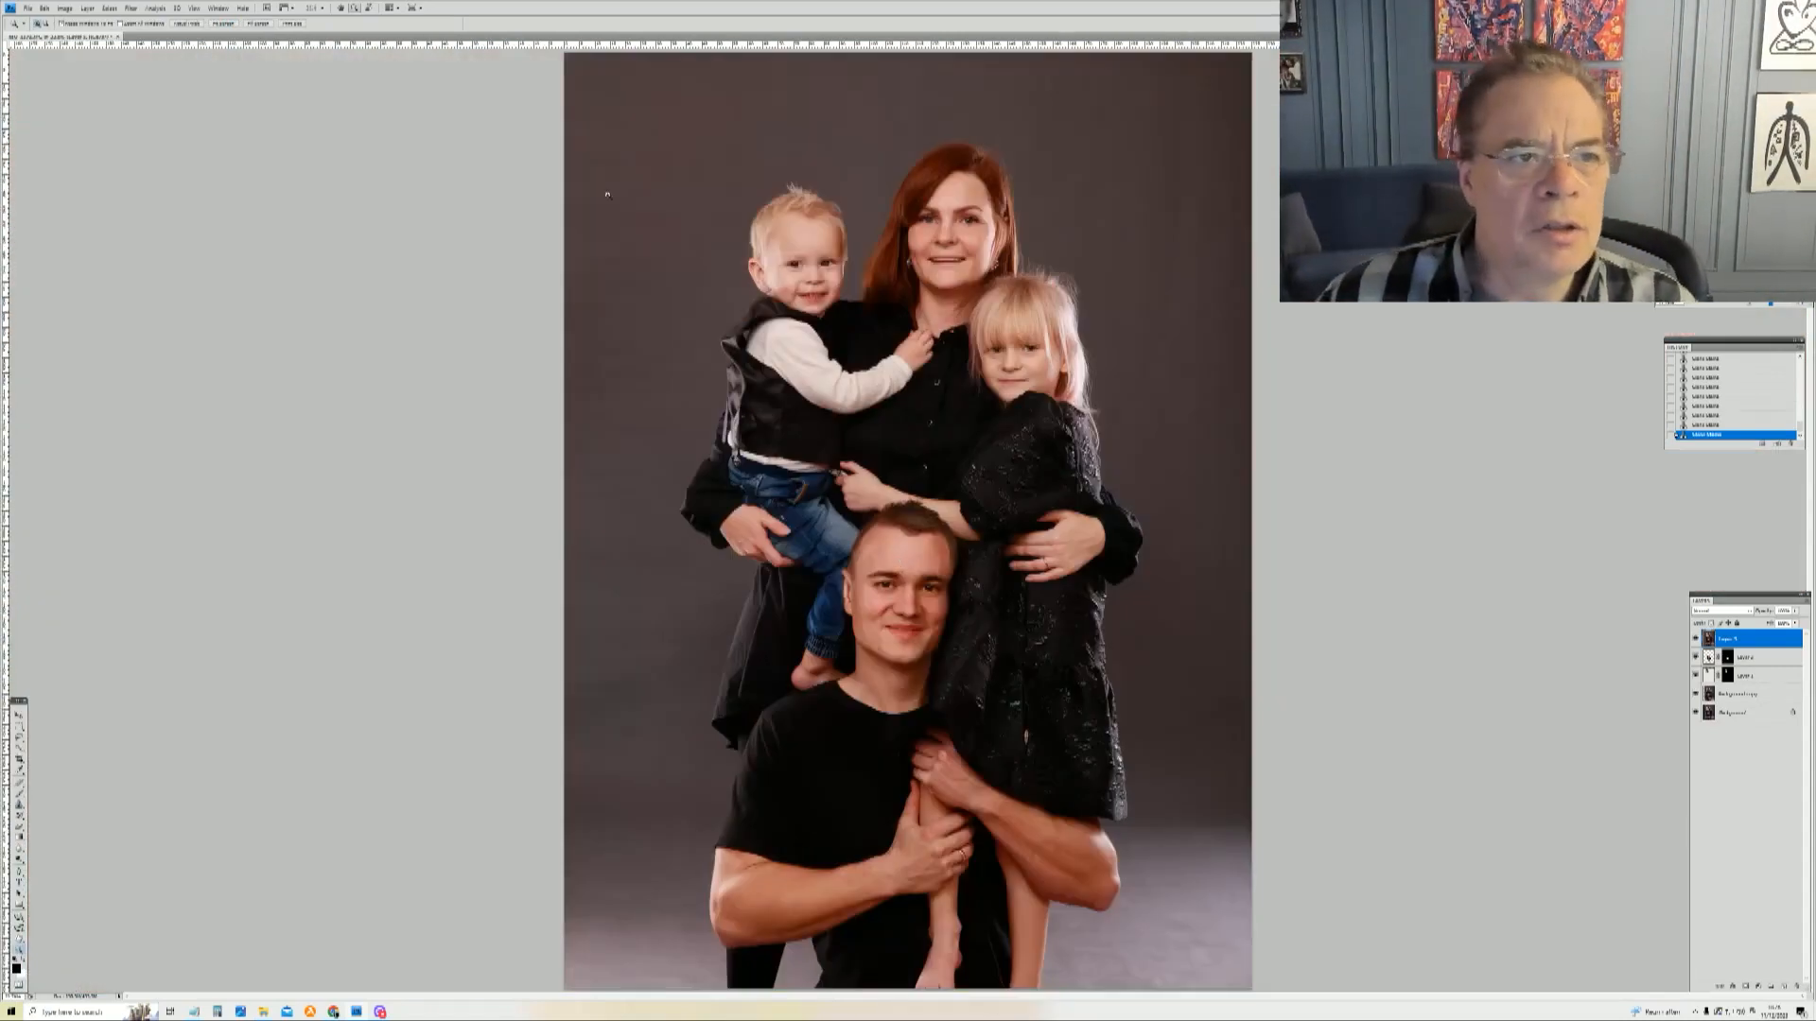
click(87, 11)
mouse_move(142, 91)
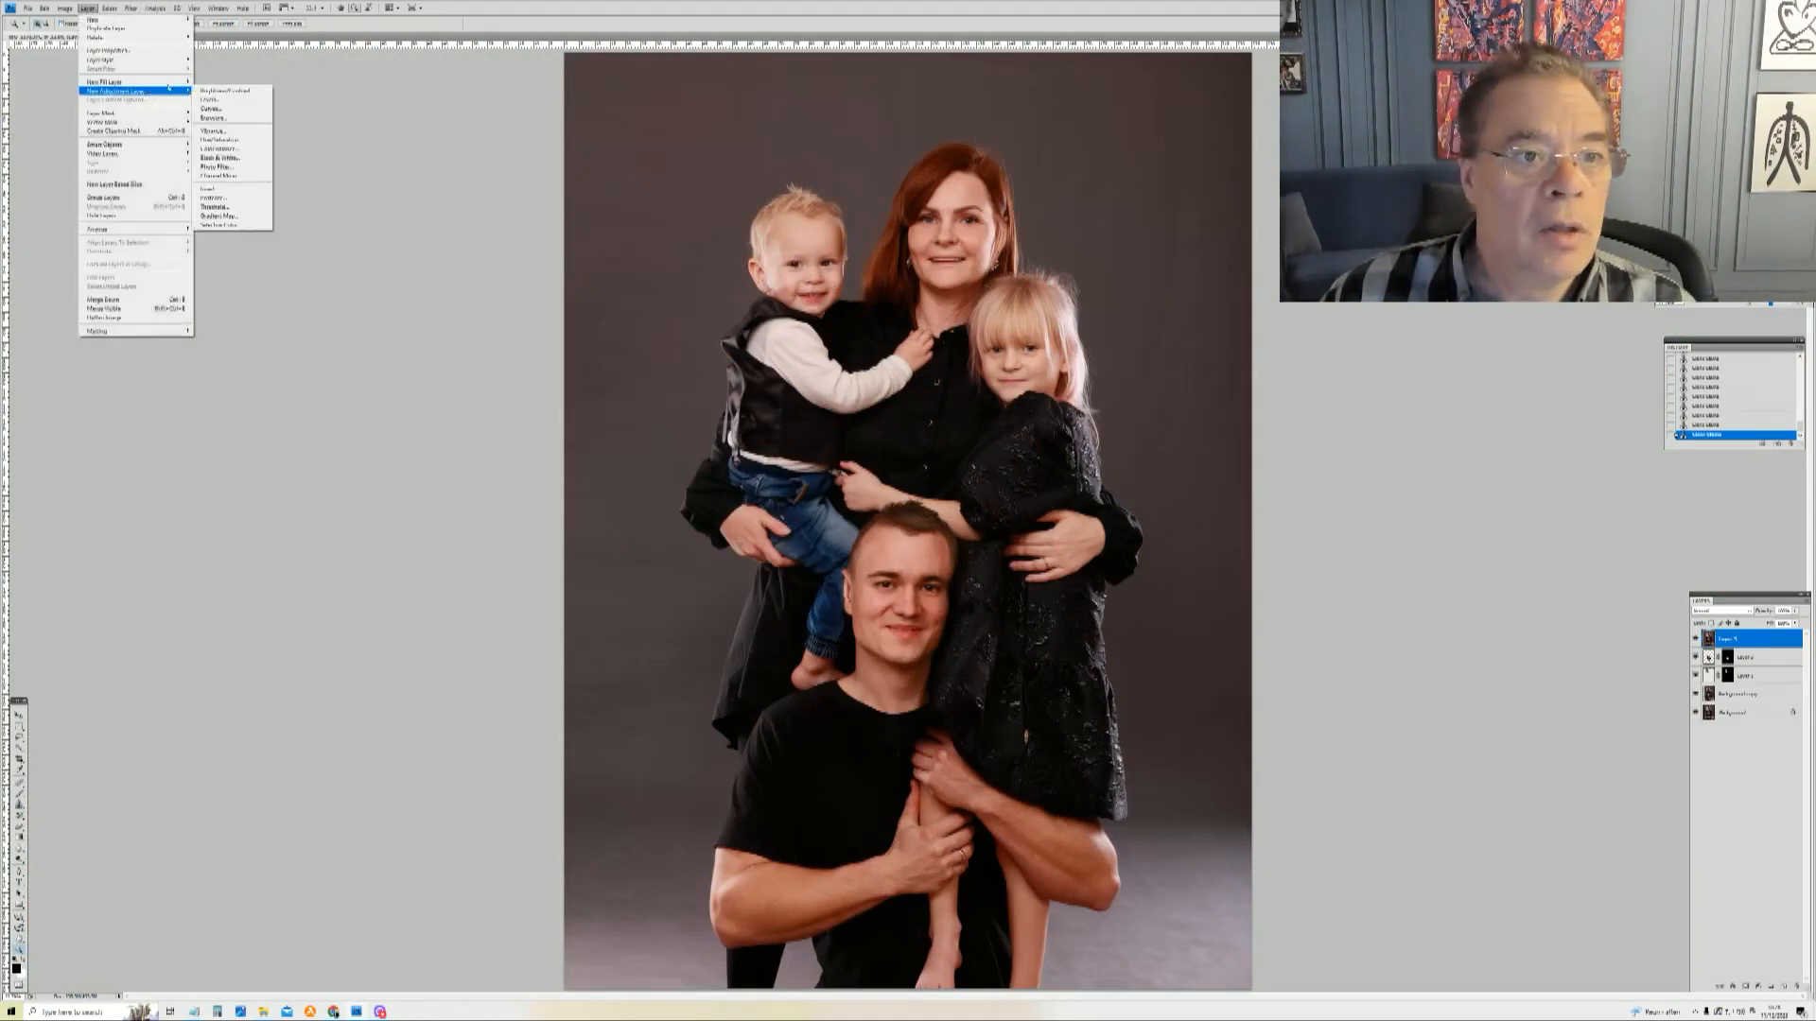
click(225, 102)
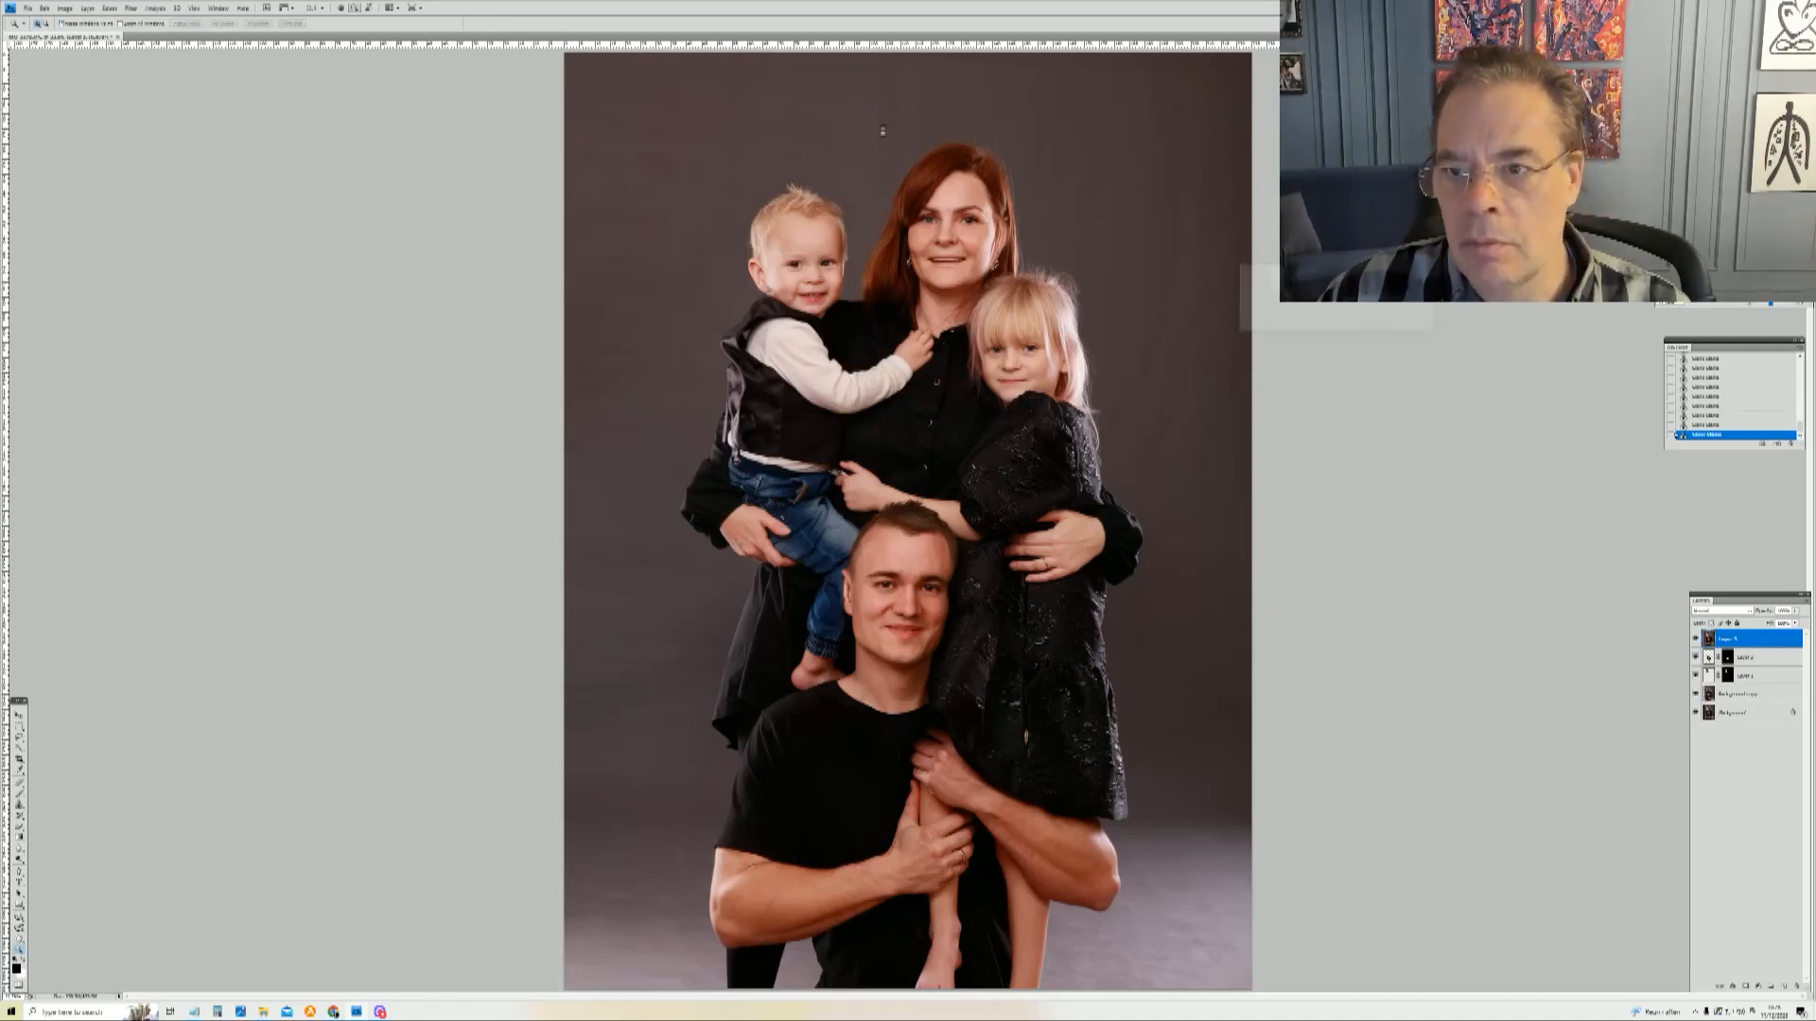
key(Return)
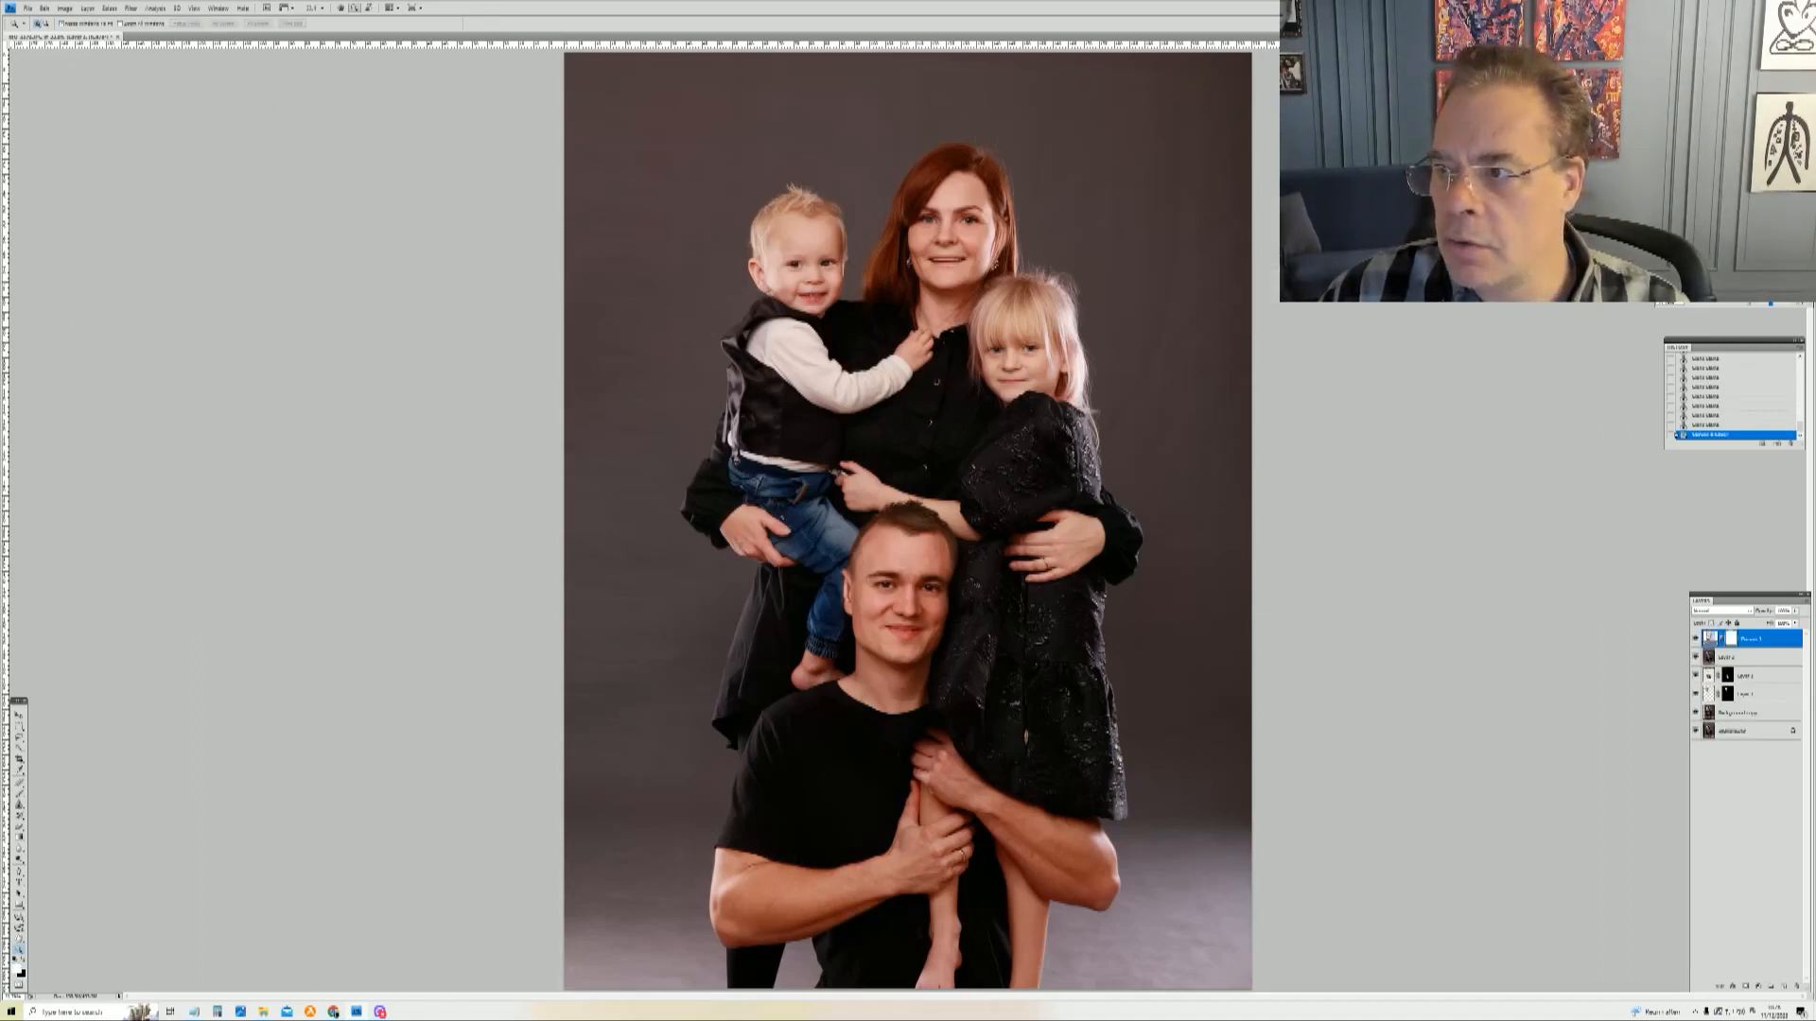
drag(1495, 179, 1490, 175)
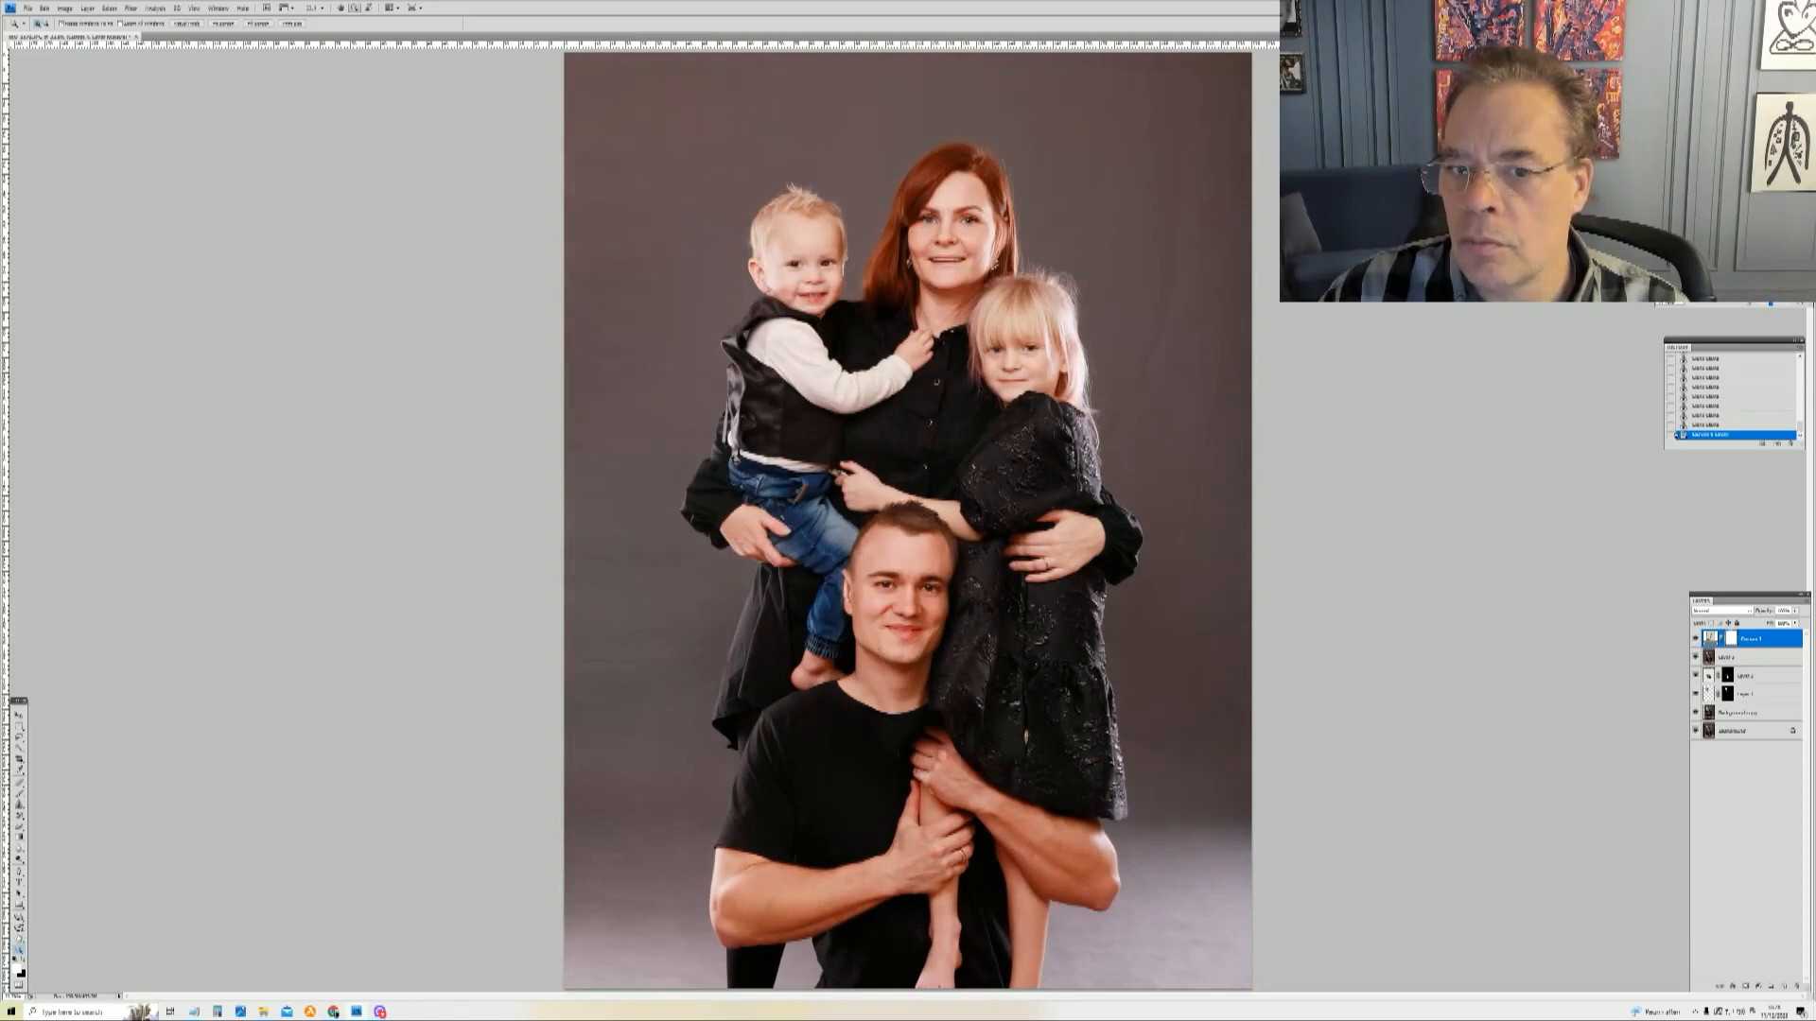
drag(1490, 175, 1492, 182)
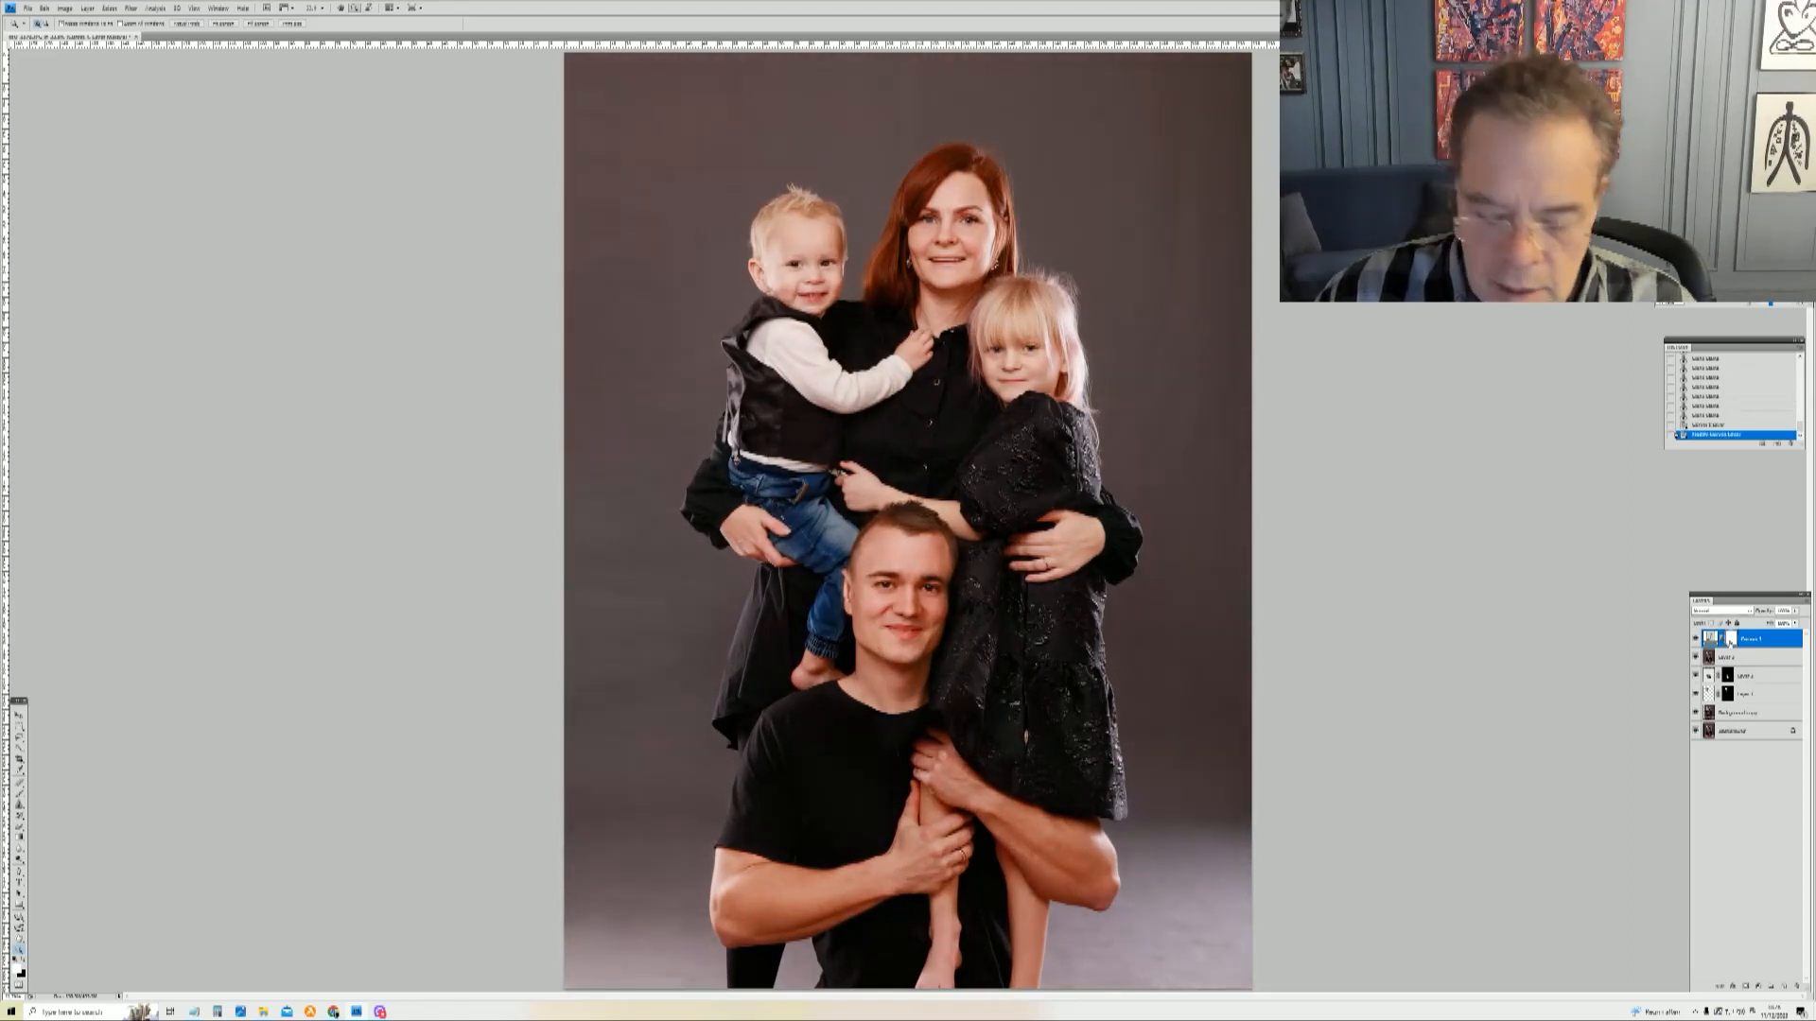
key(ctrl+i)
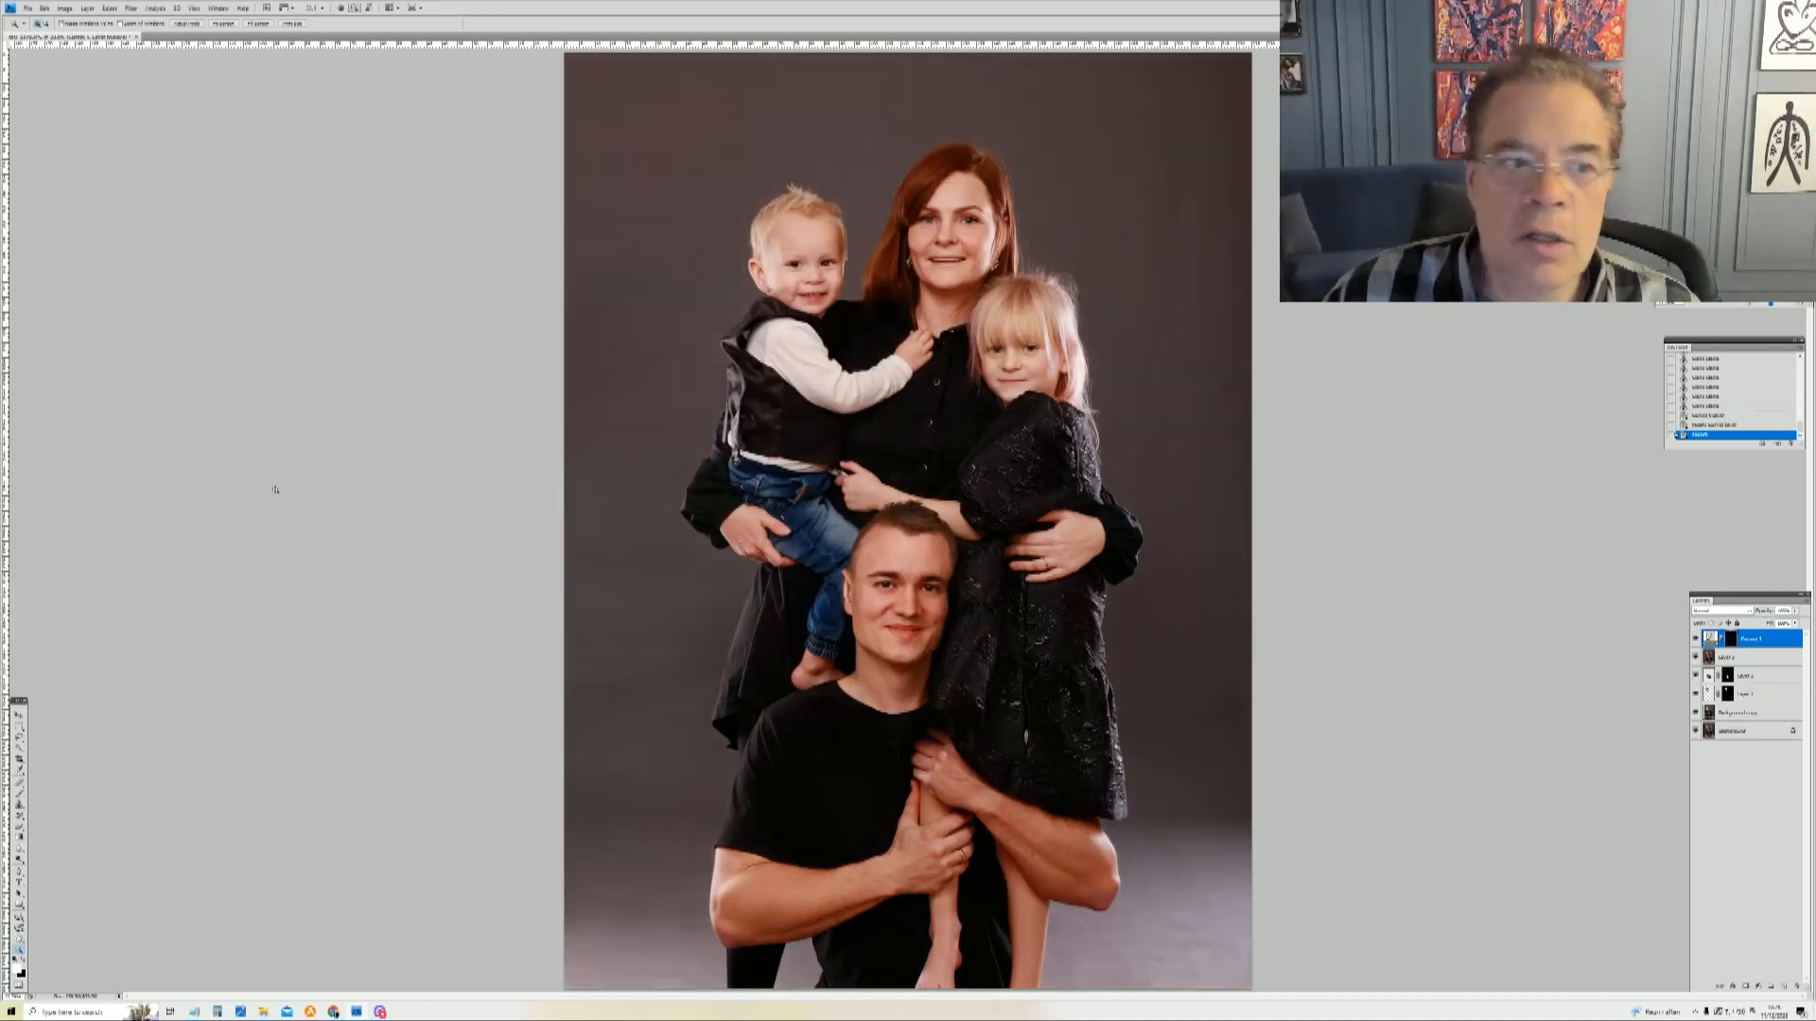
Step: Paint the brightening back into the mask over the family's faces and bodies with a soft brush
key(b)
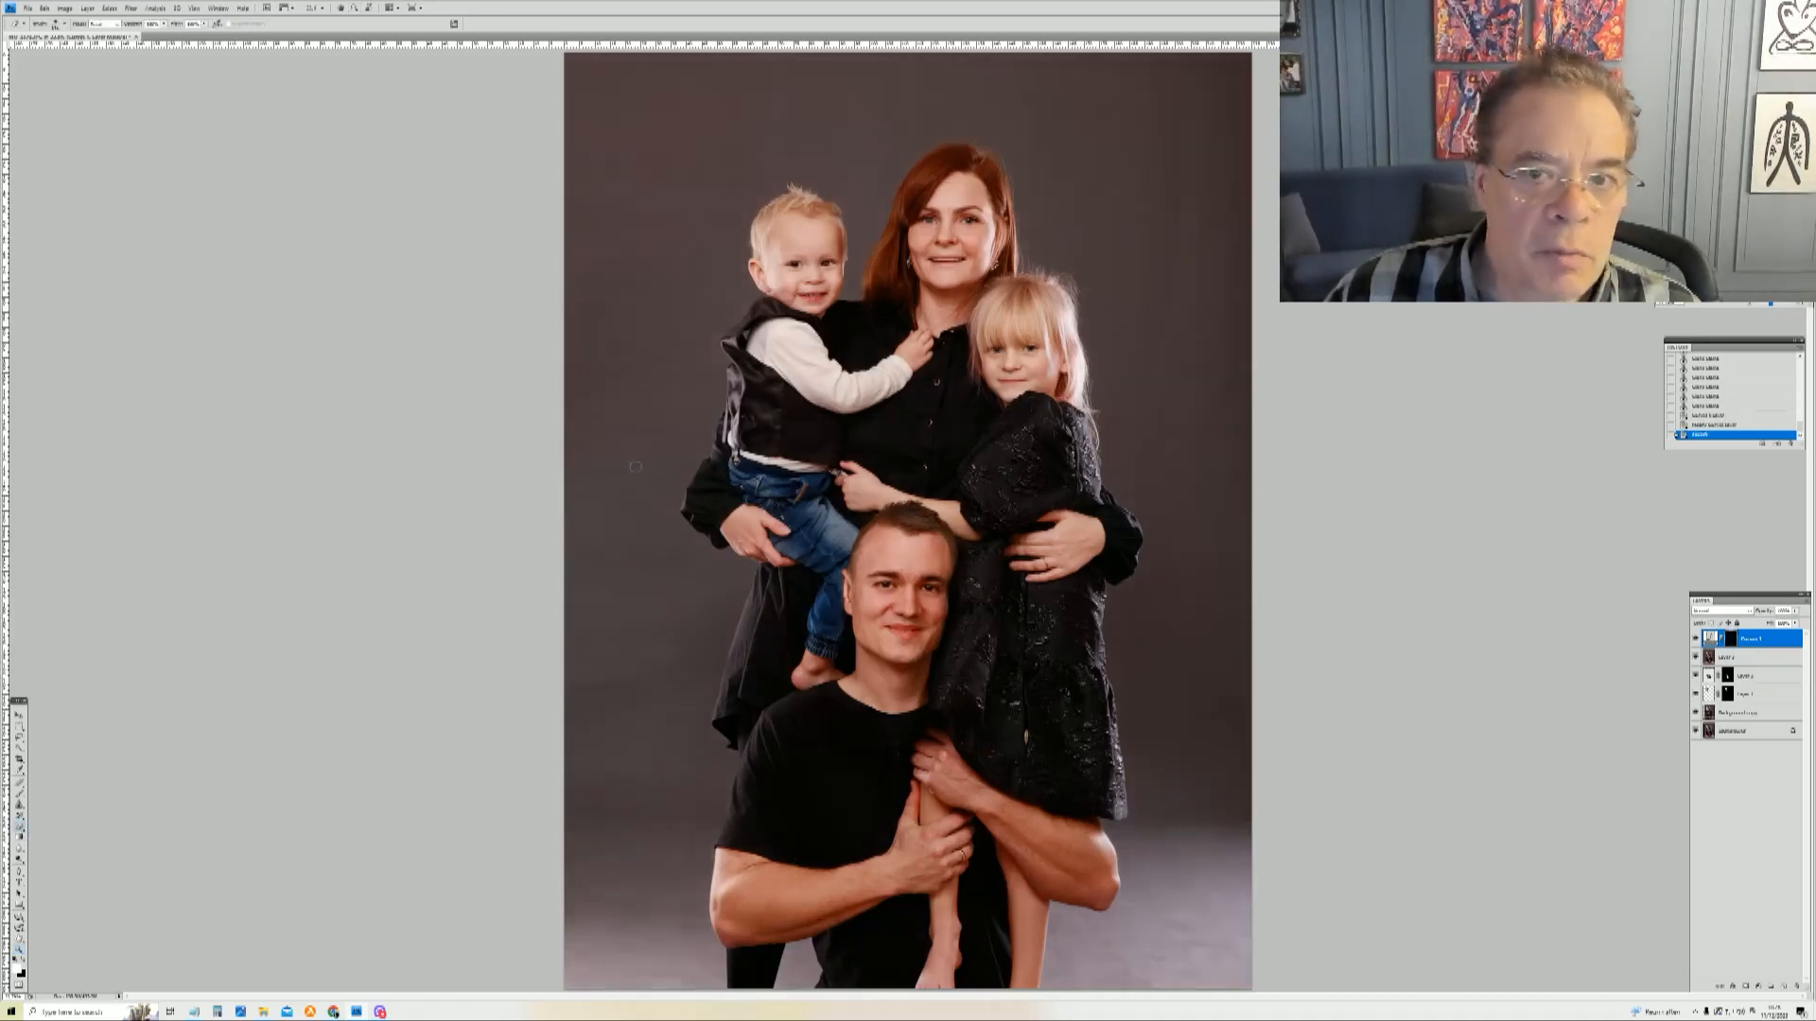
right_click(1006, 292)
click(1087, 311)
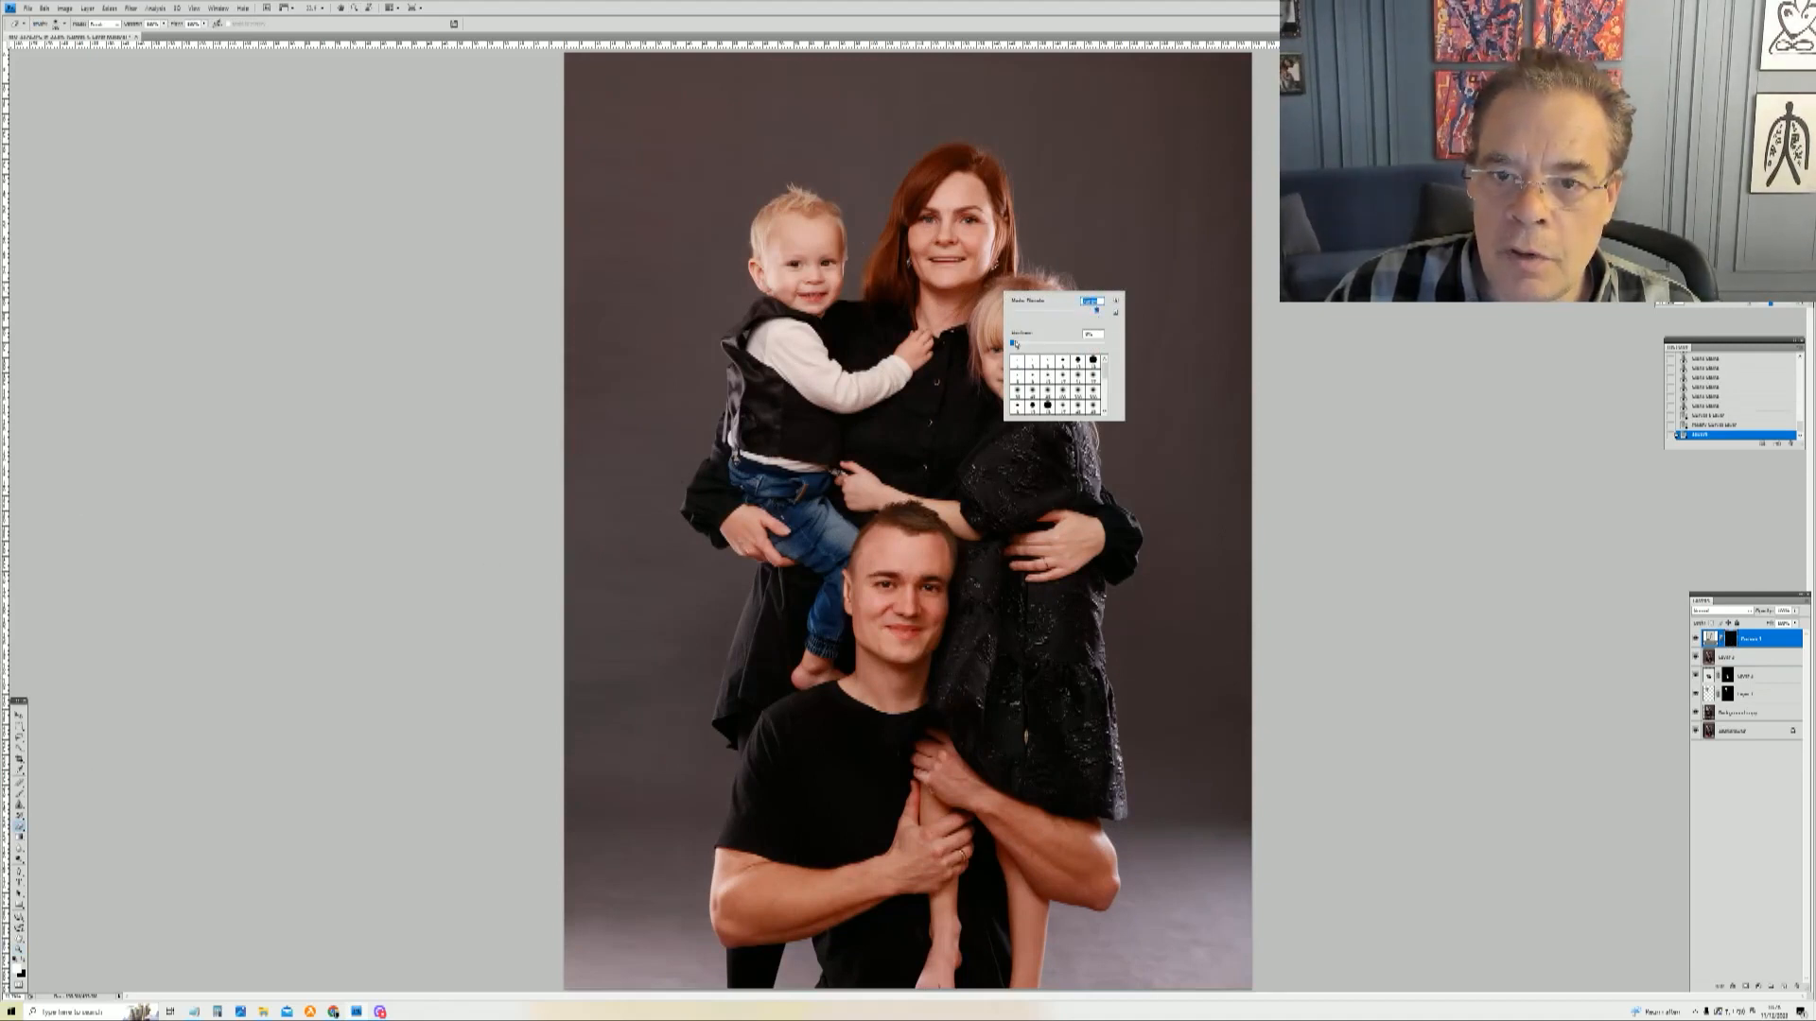
key(Return)
click(1026, 355)
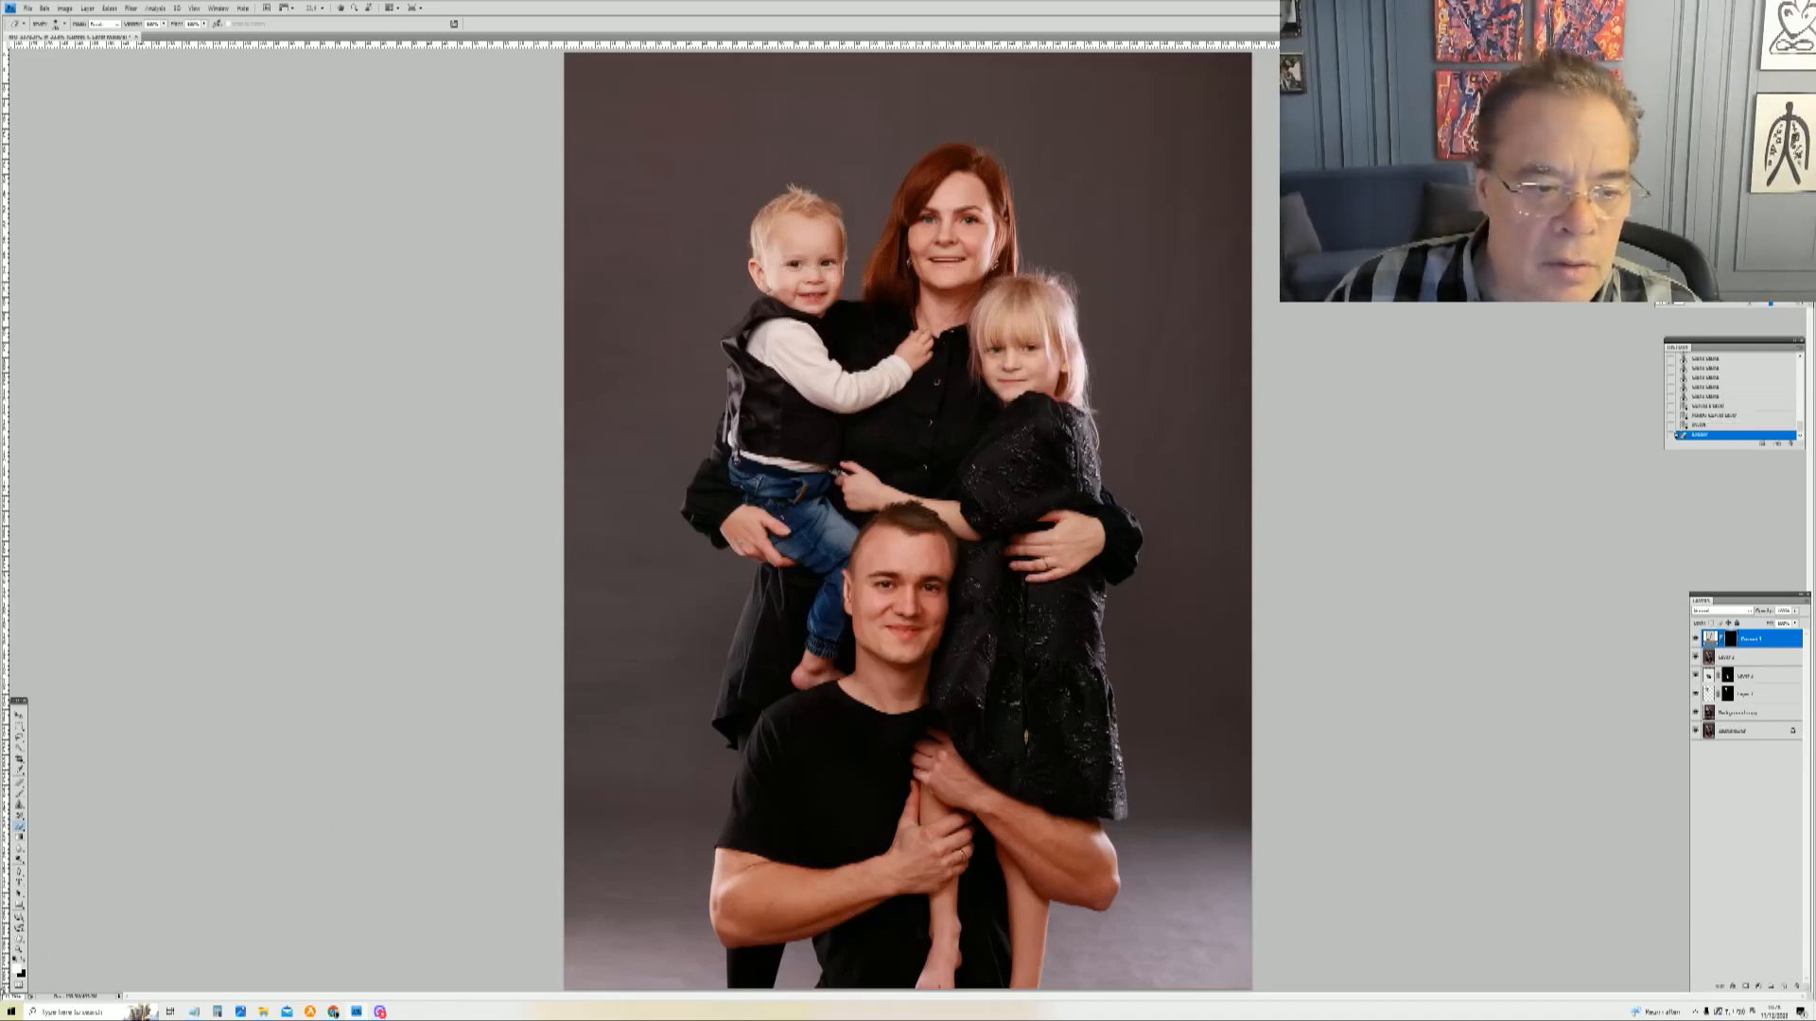
click(23, 962)
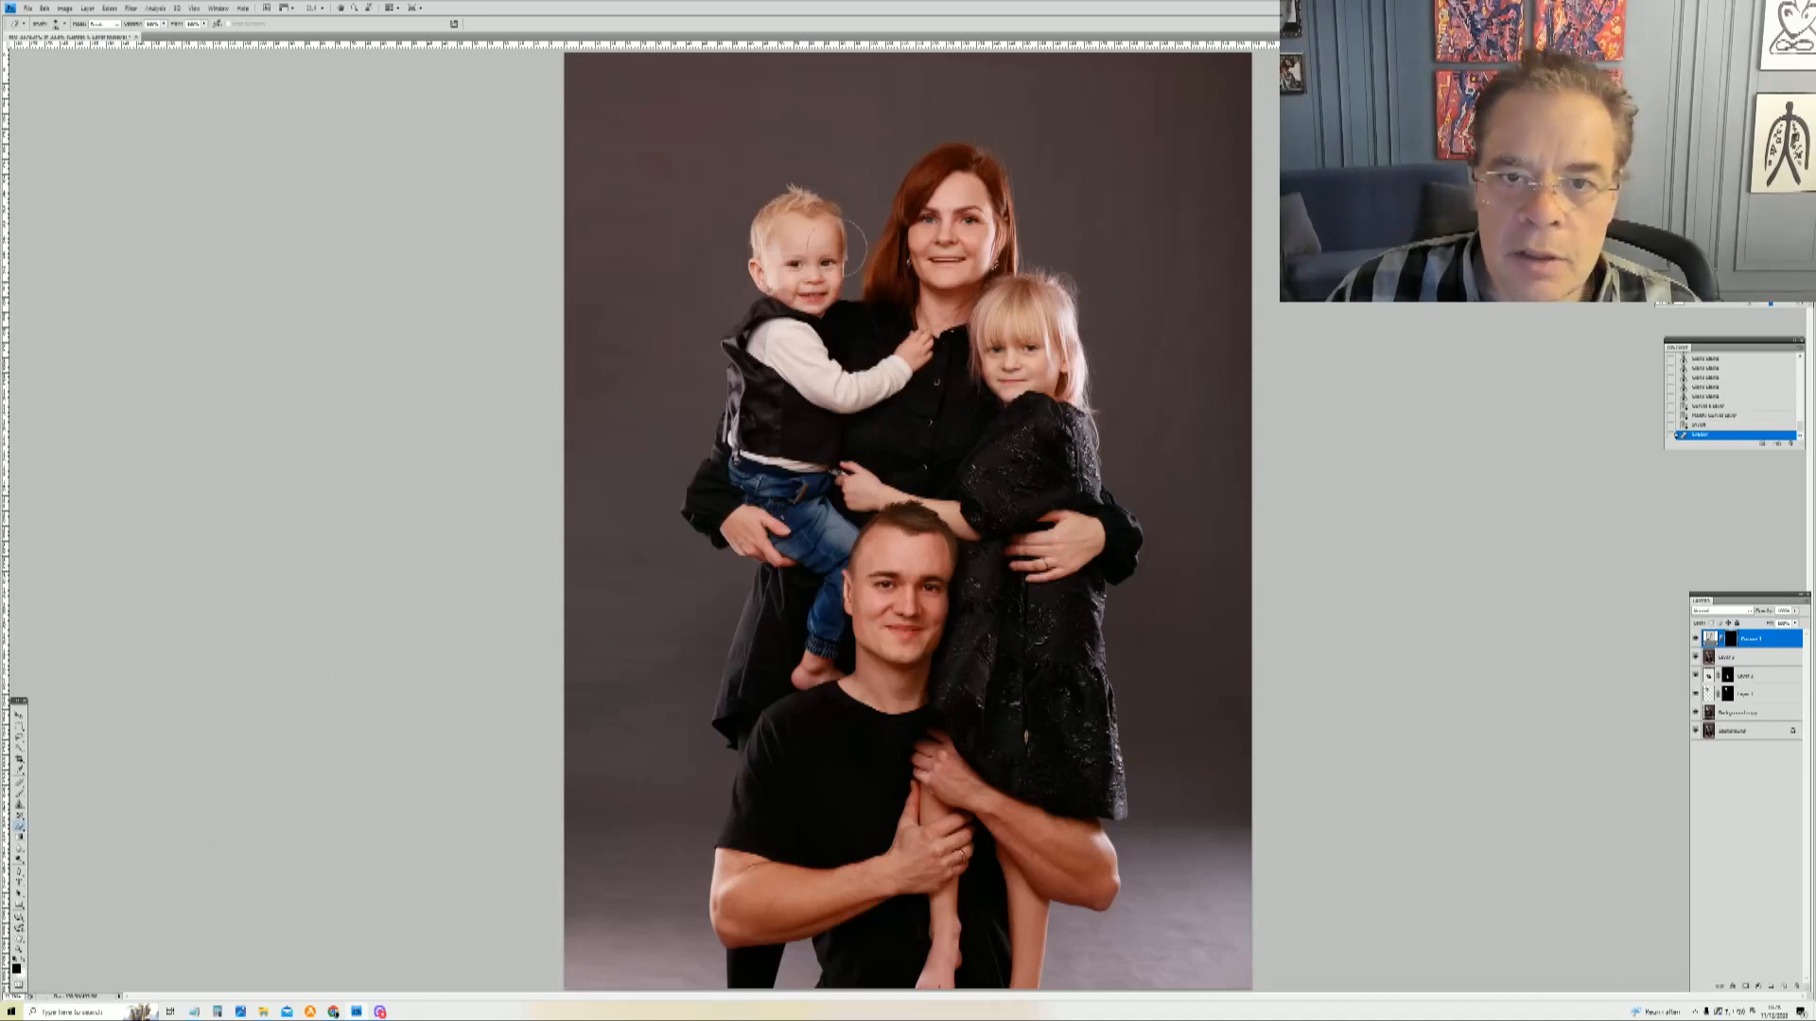
click(811, 292)
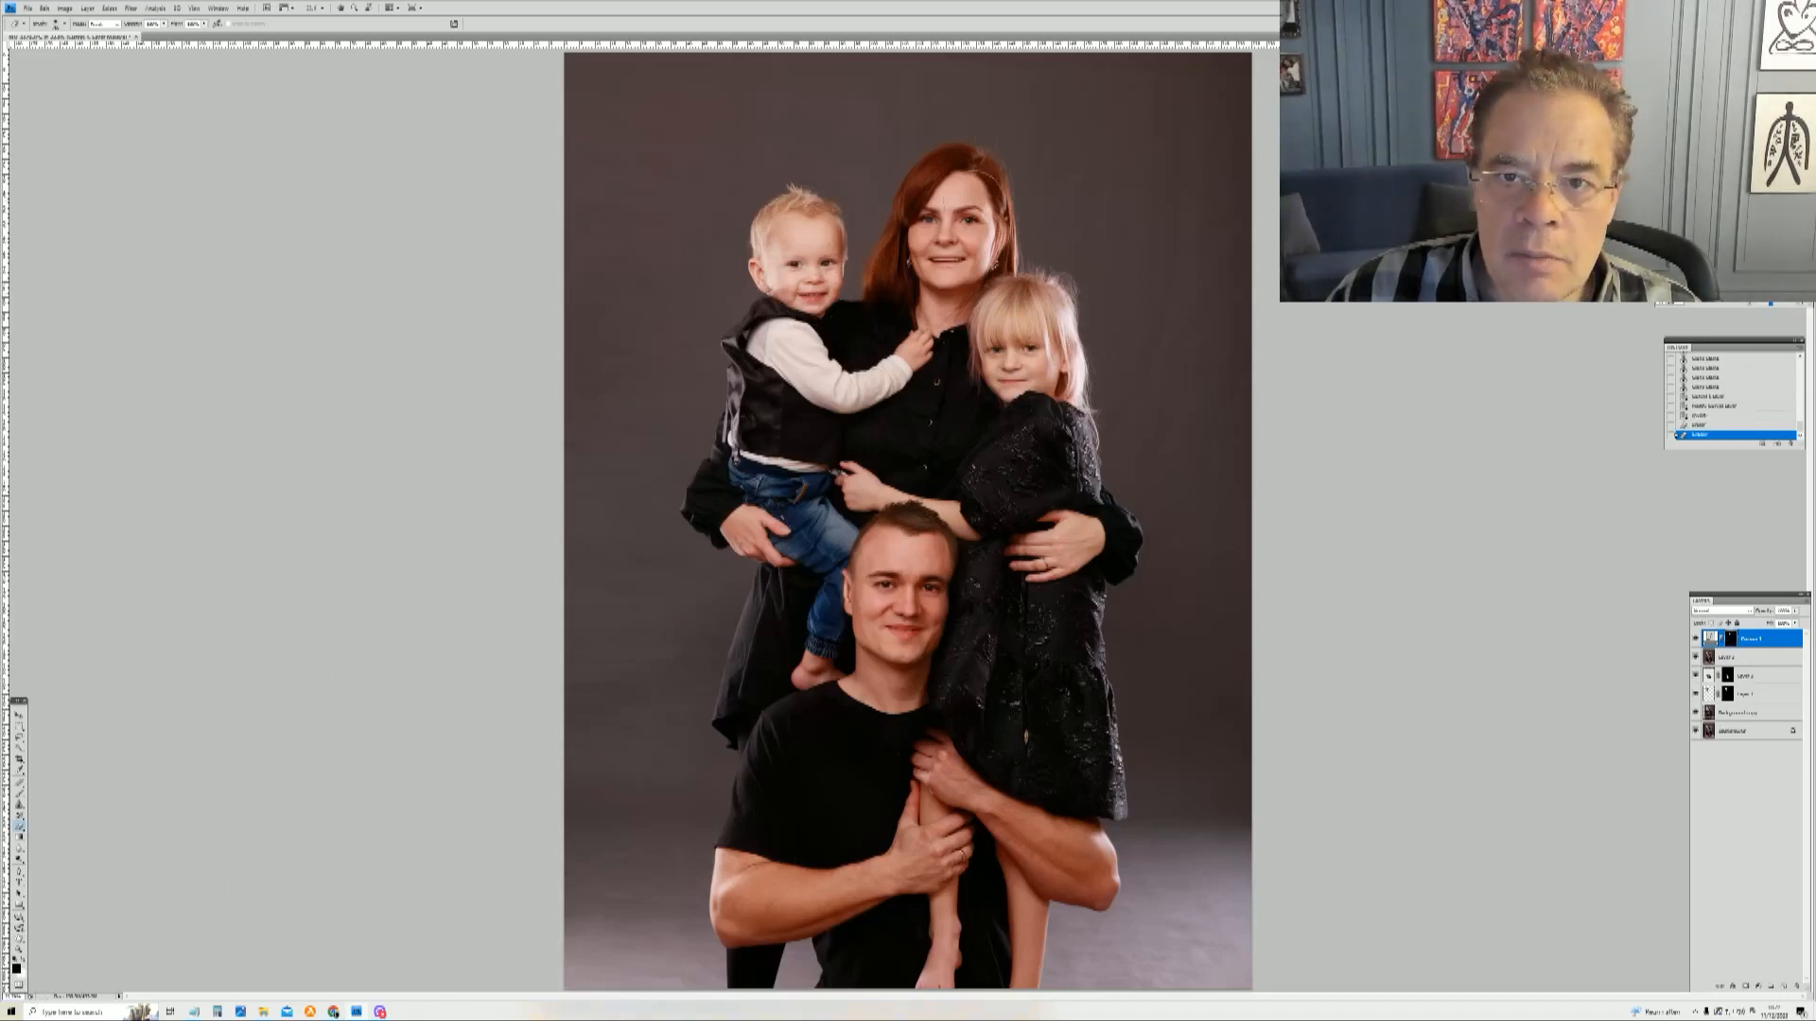
click(974, 357)
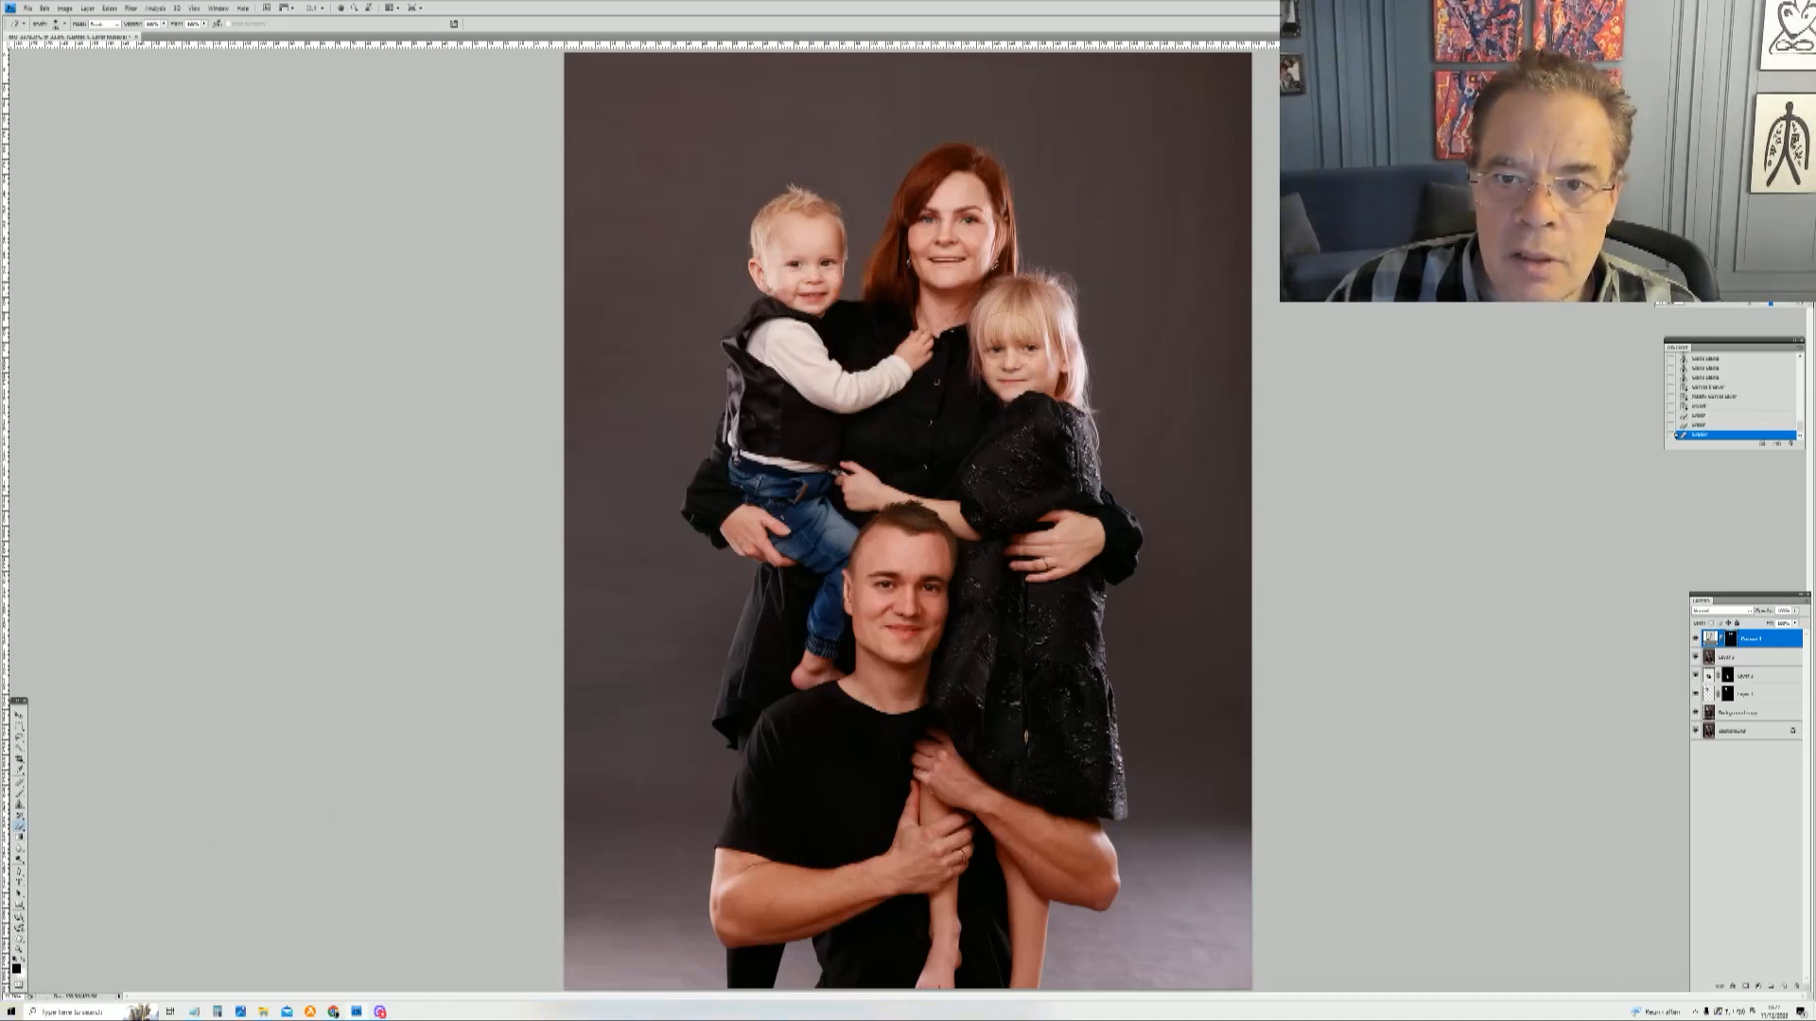
mouse_move(830, 628)
mouse_down()
mouse_move(876, 573)
mouse_move(904, 475)
mouse_up()
click(900, 502)
click(901, 605)
mouse_move(909, 675)
mouse_down()
mouse_move(924, 742)
mouse_move(1009, 839)
mouse_up()
drag(987, 778, 1087, 848)
mouse_move(934, 872)
mouse_down()
mouse_move(758, 923)
mouse_move(738, 866)
mouse_up()
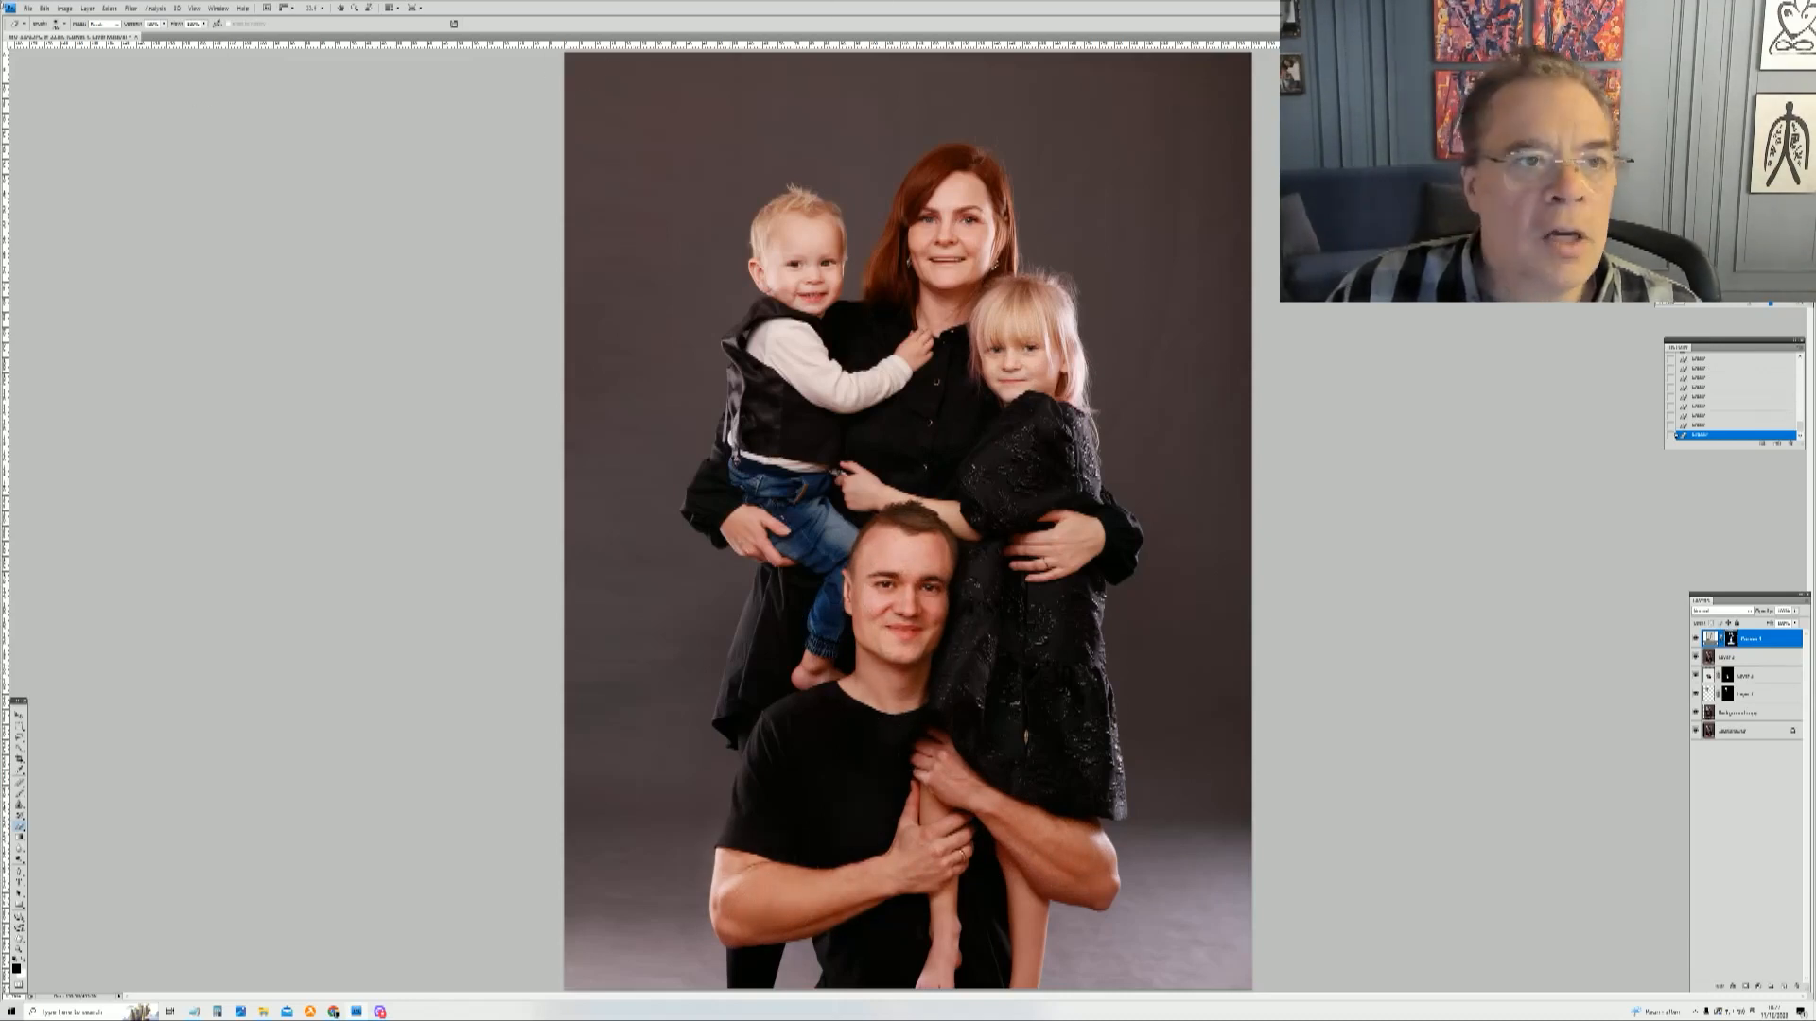
Step: Add a Levels adjustment layer, adjust its tone slider, and invert its mask
click(87, 7)
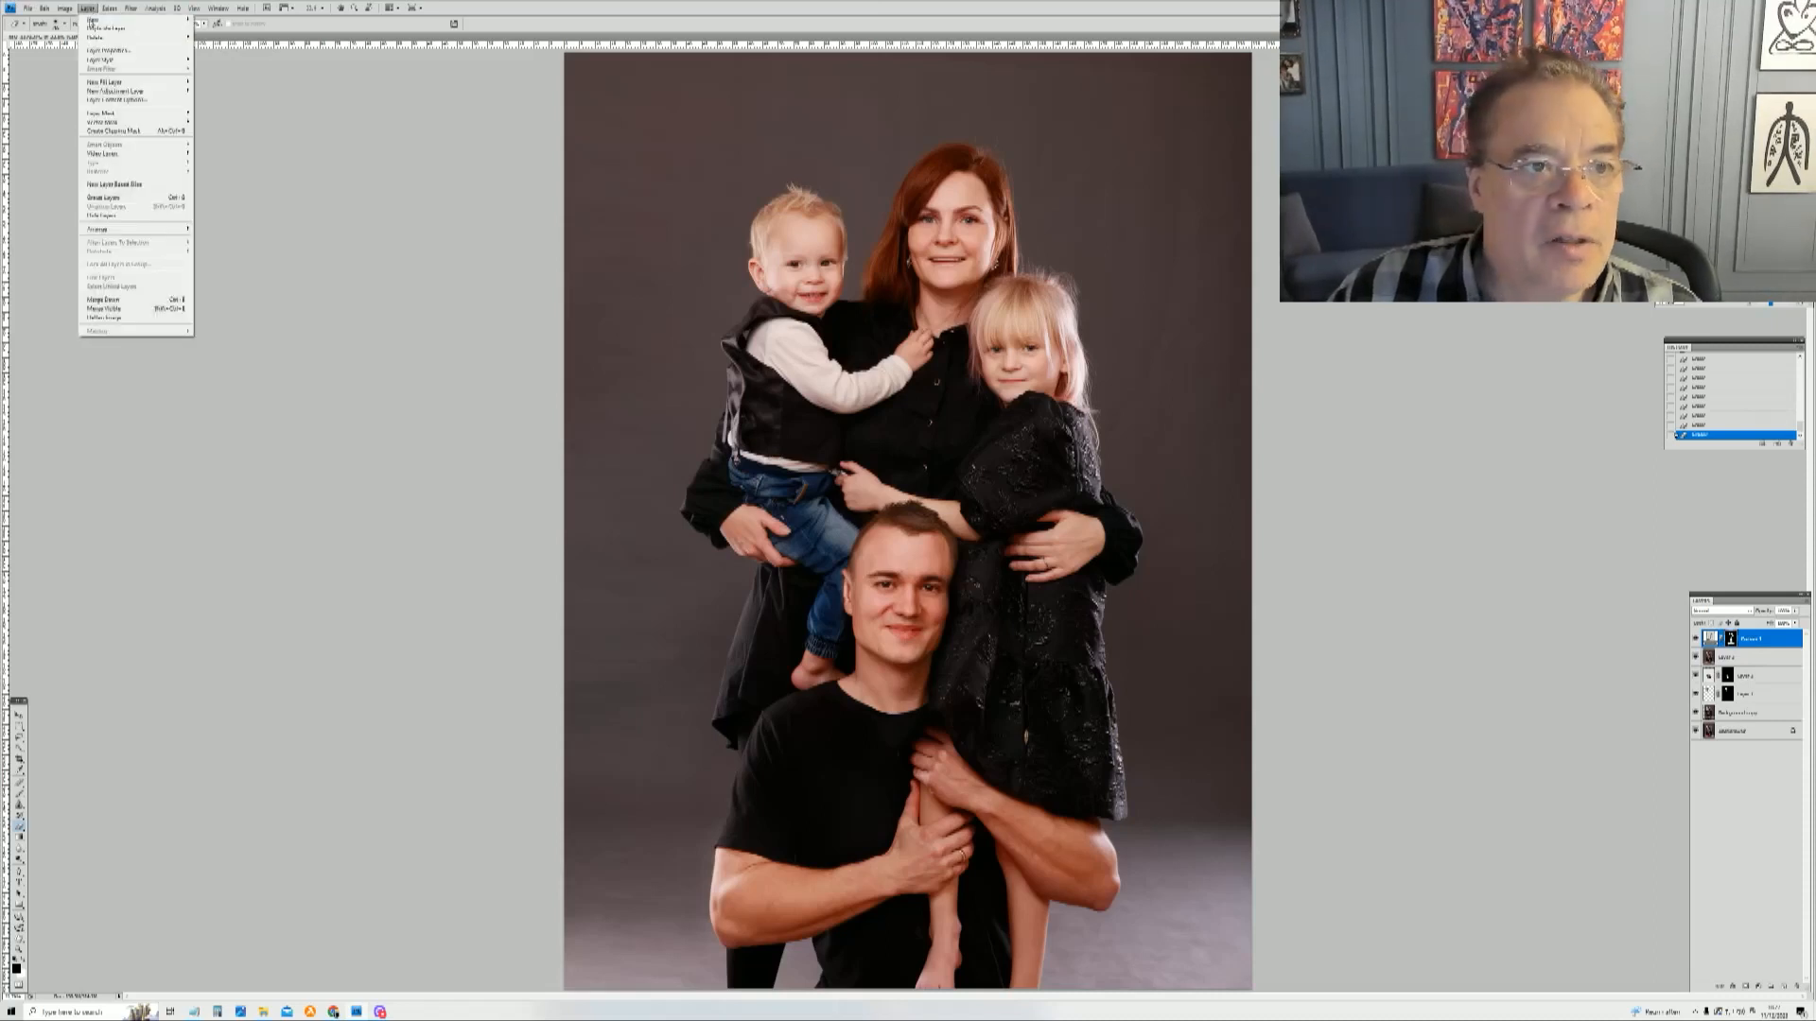
mouse_move(118, 90)
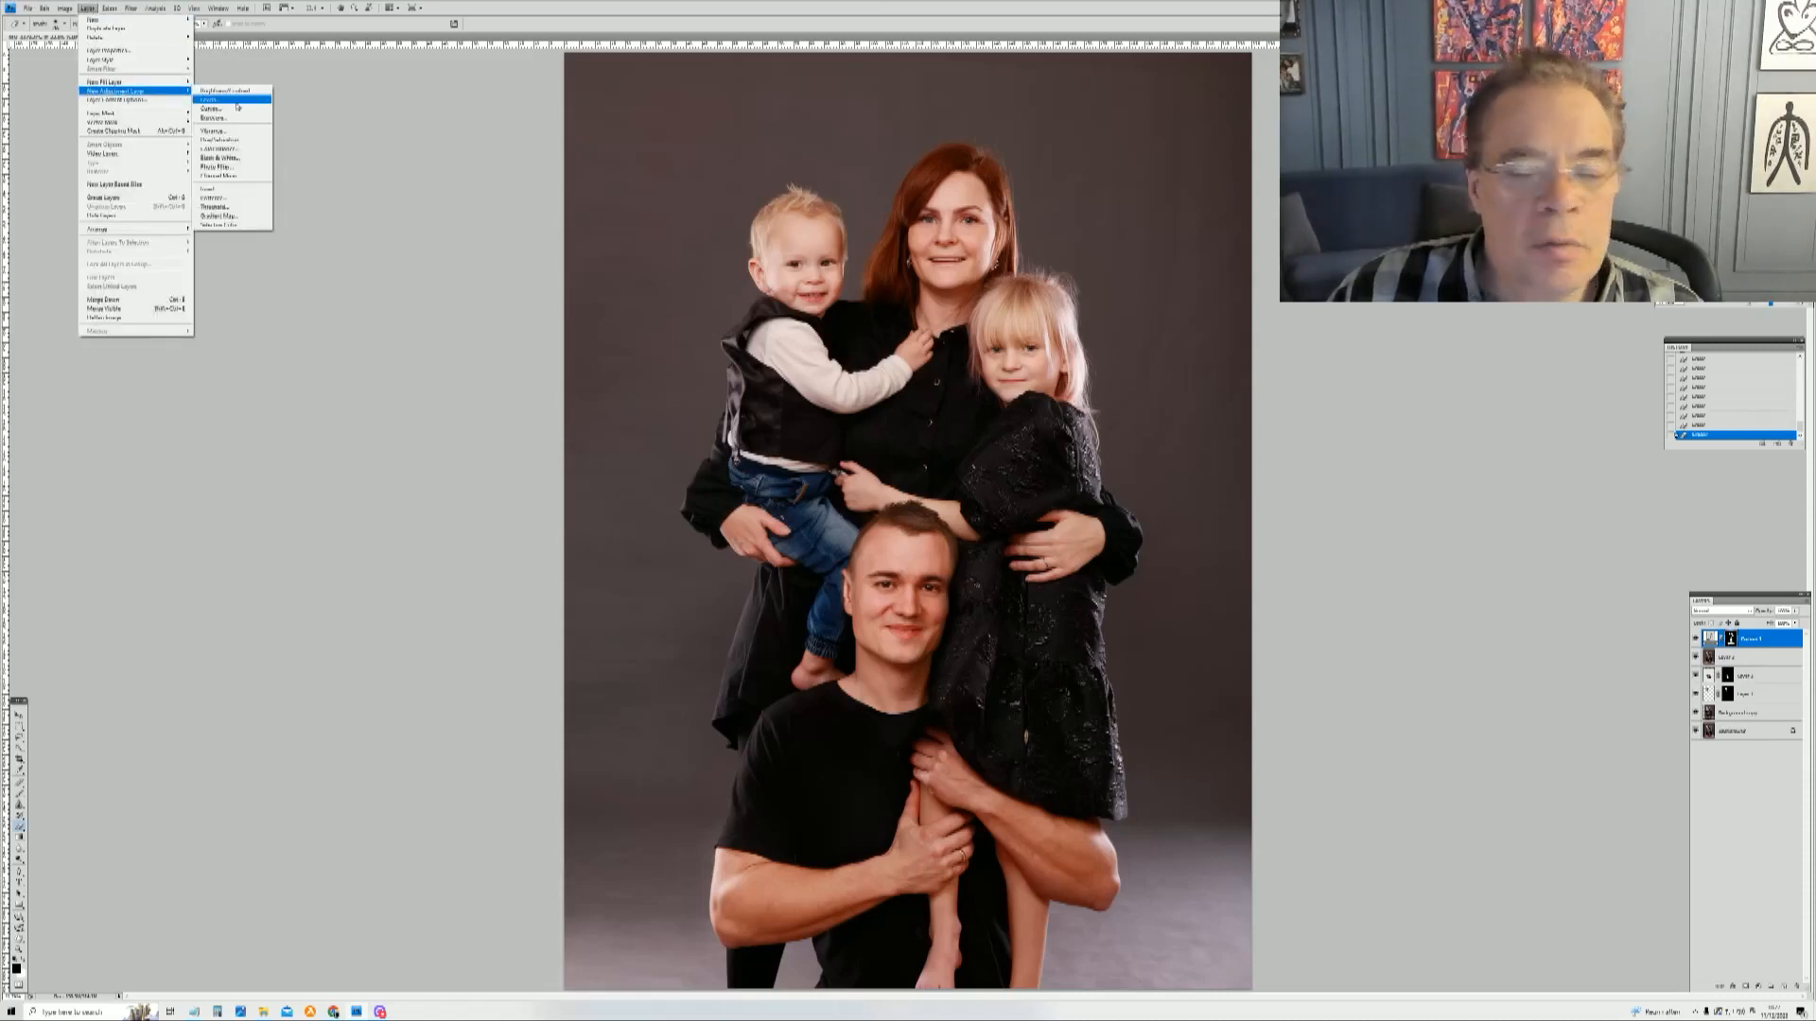
click(227, 100)
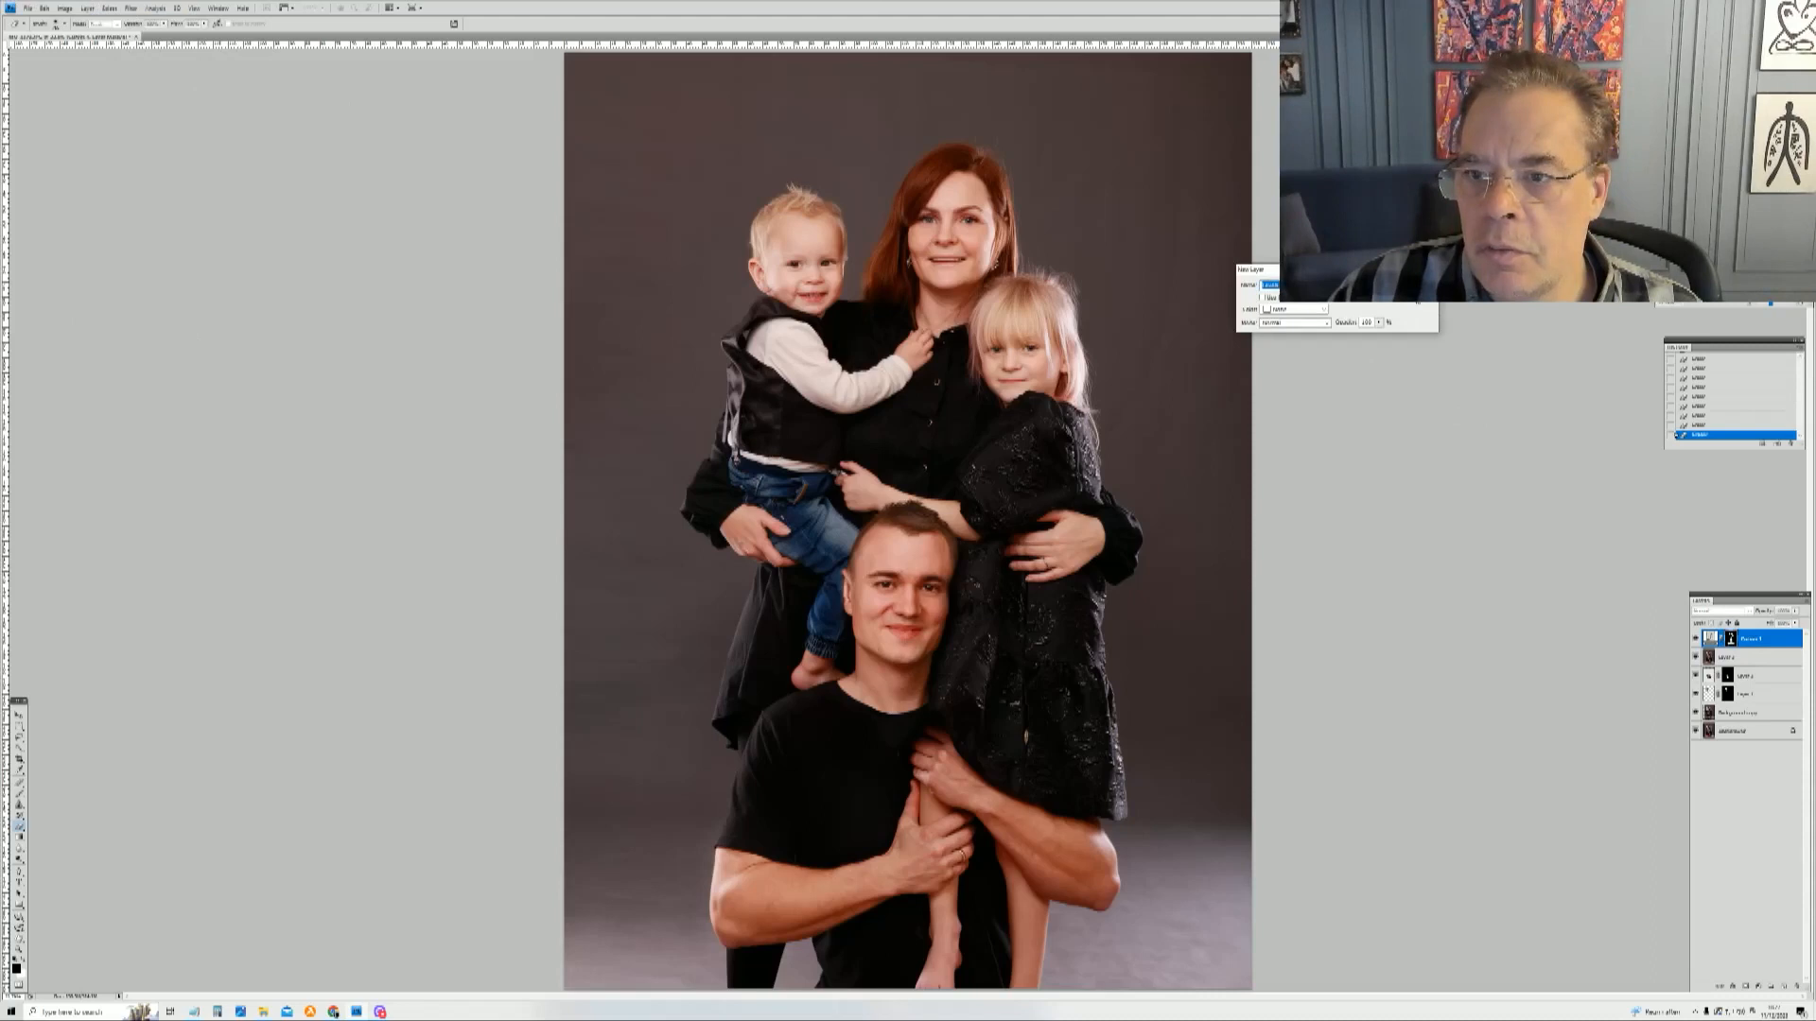
key(Return)
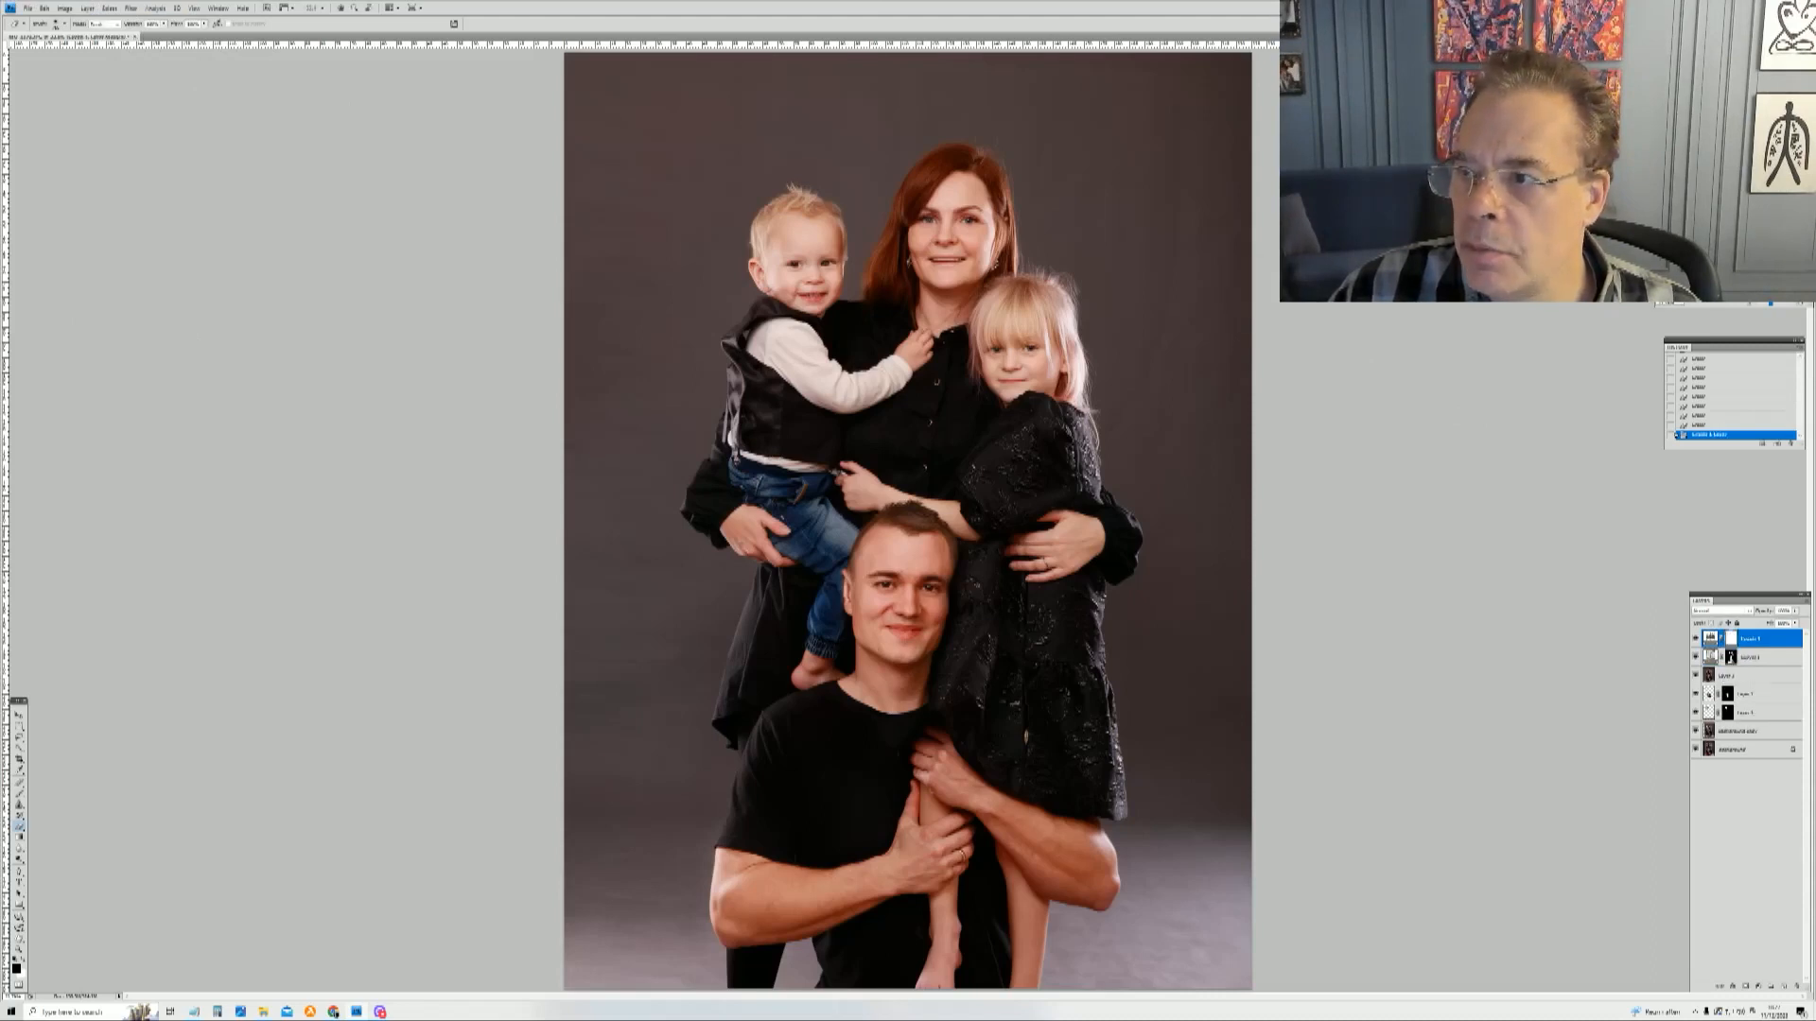
drag(1608, 118, 1487, 236)
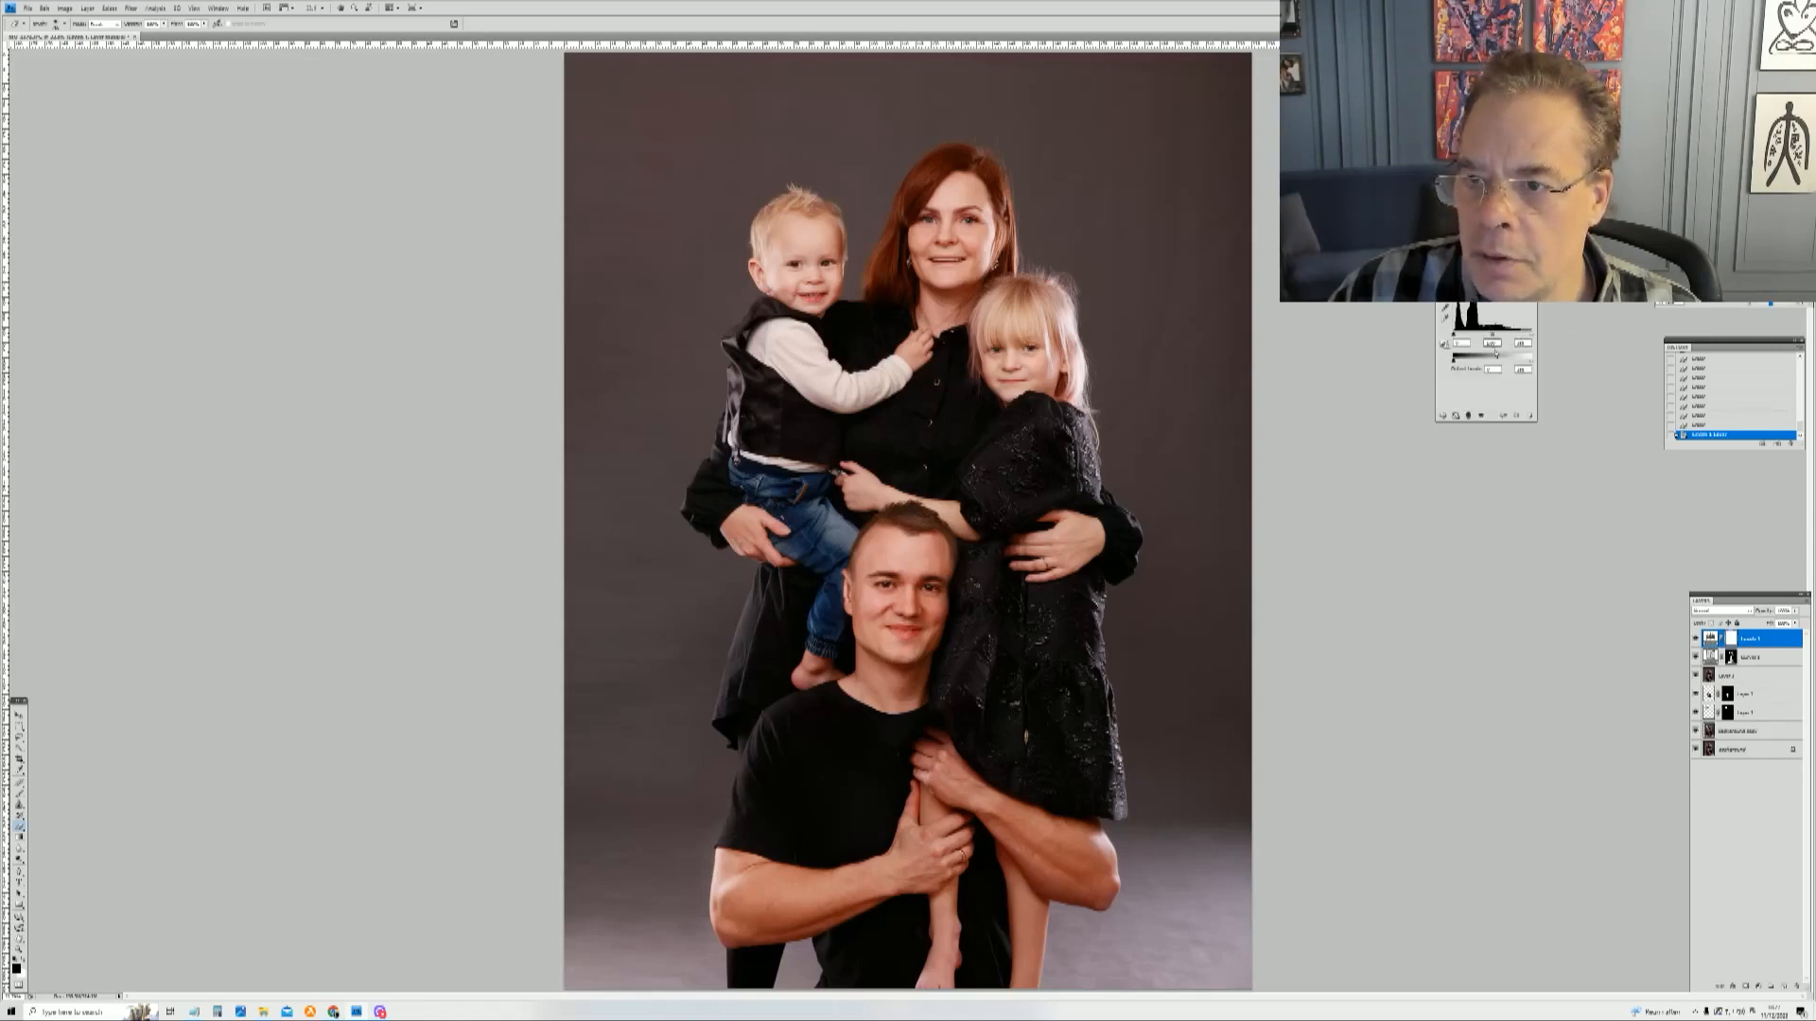
drag(1524, 336, 1532, 333)
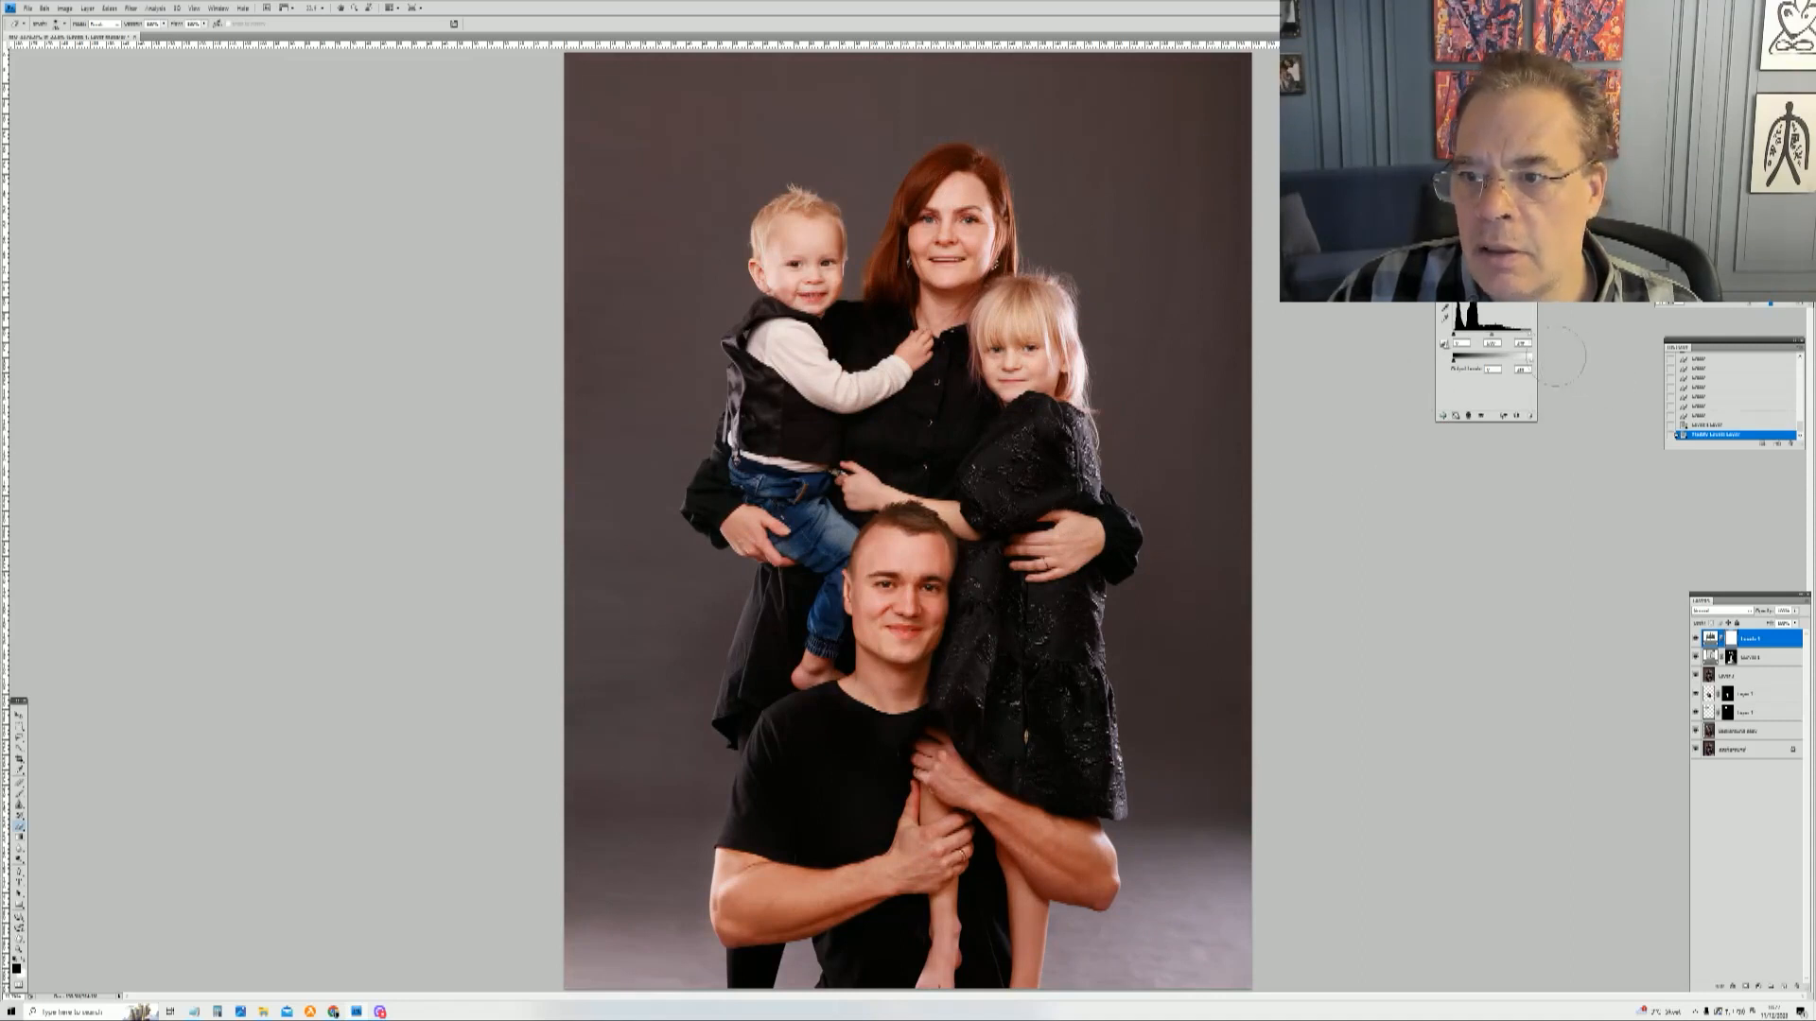
drag(1524, 337, 1523, 338)
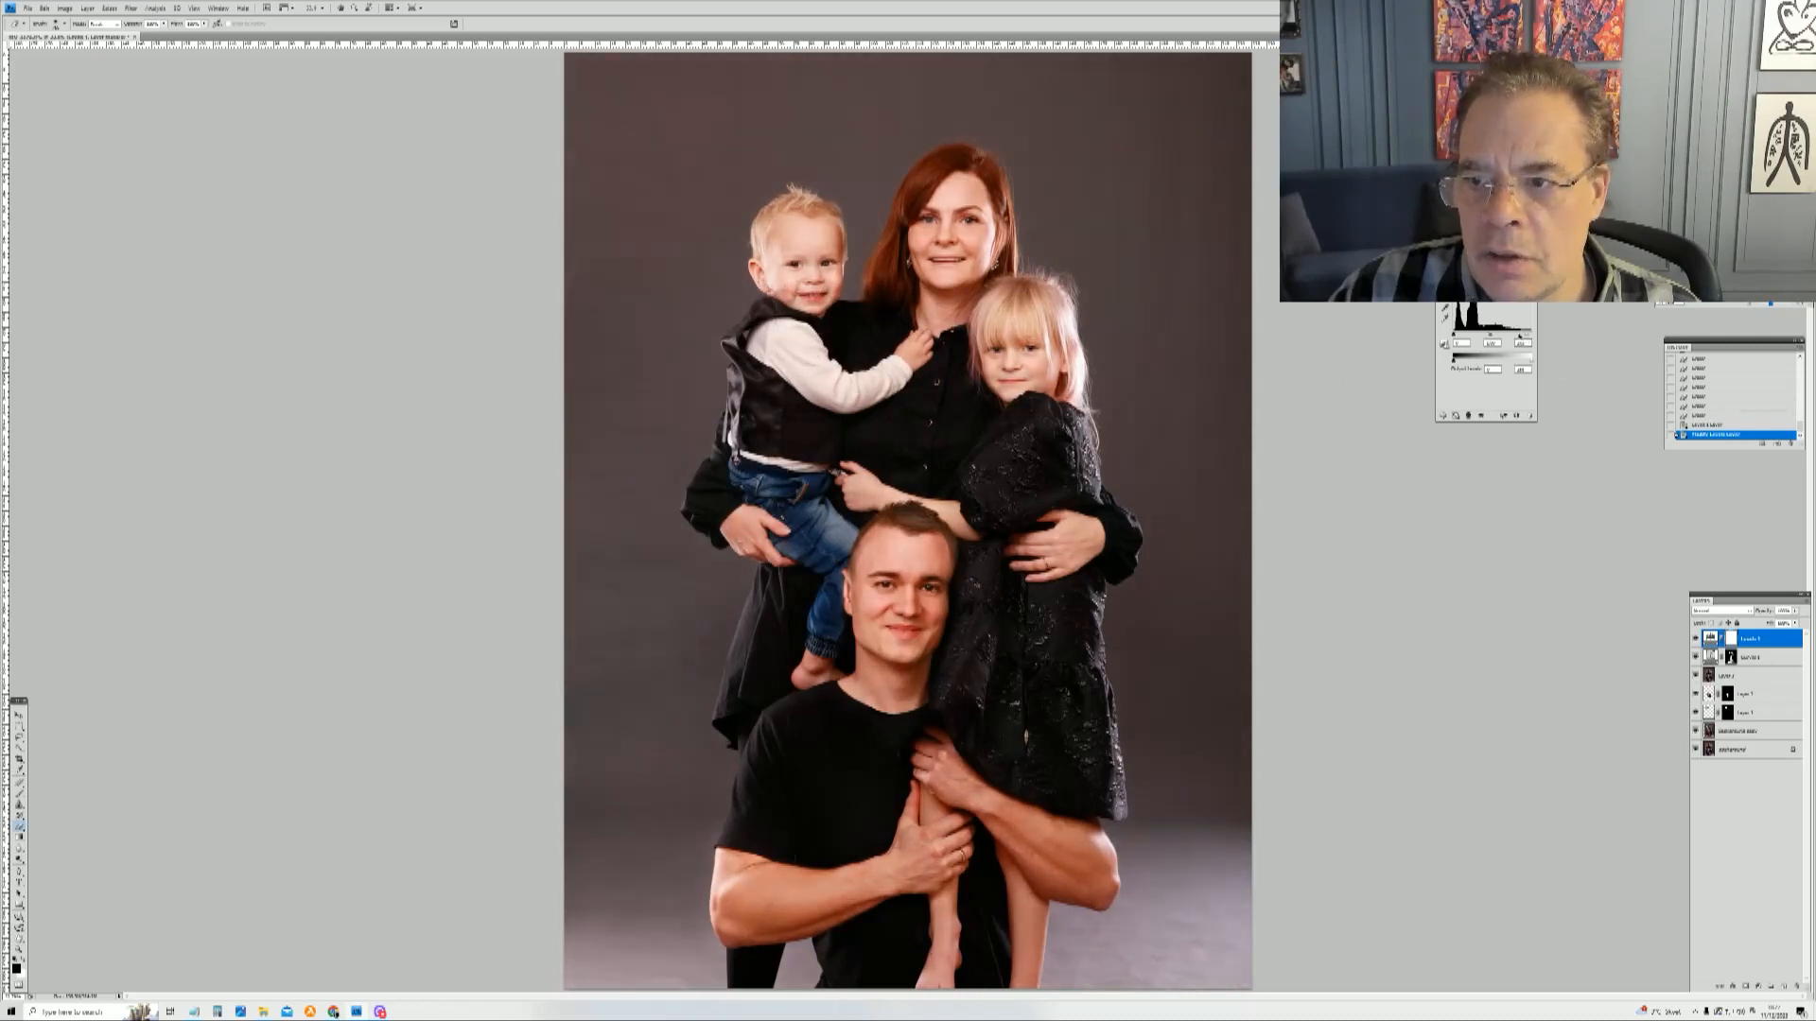
drag(1521, 336, 1520, 335)
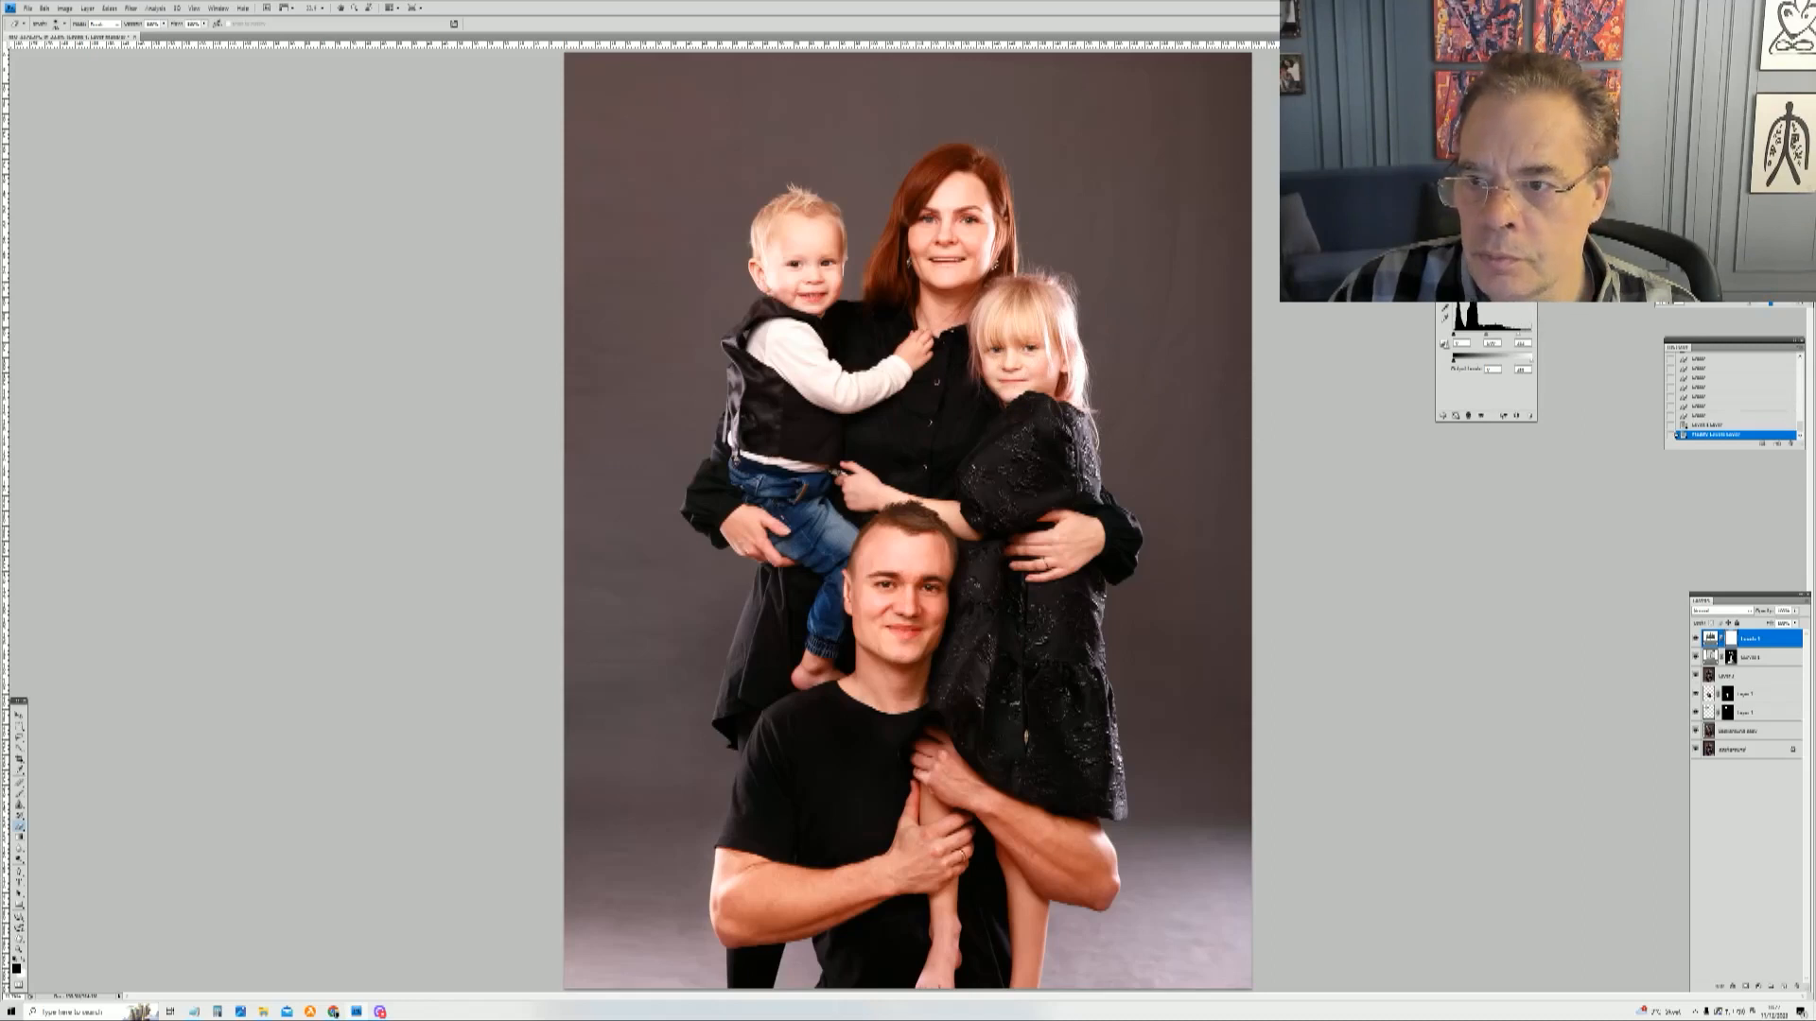
drag(1521, 339, 1524, 337)
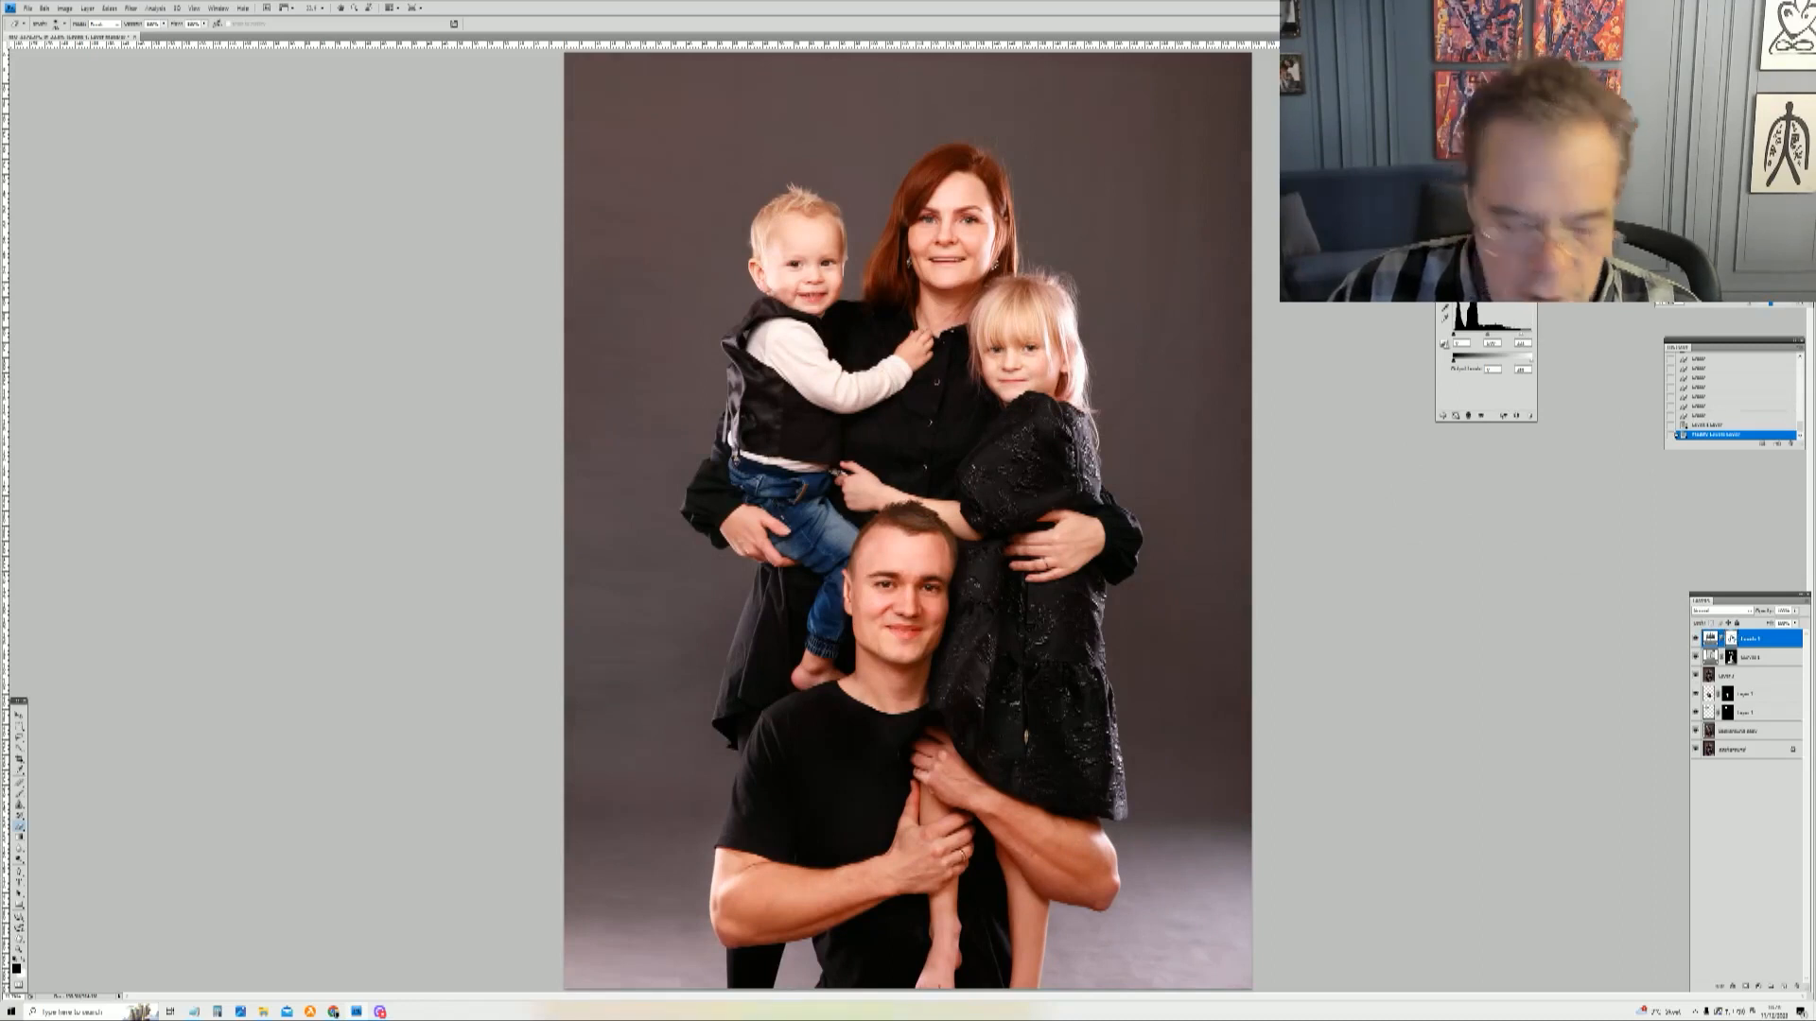
key(ctrl+i)
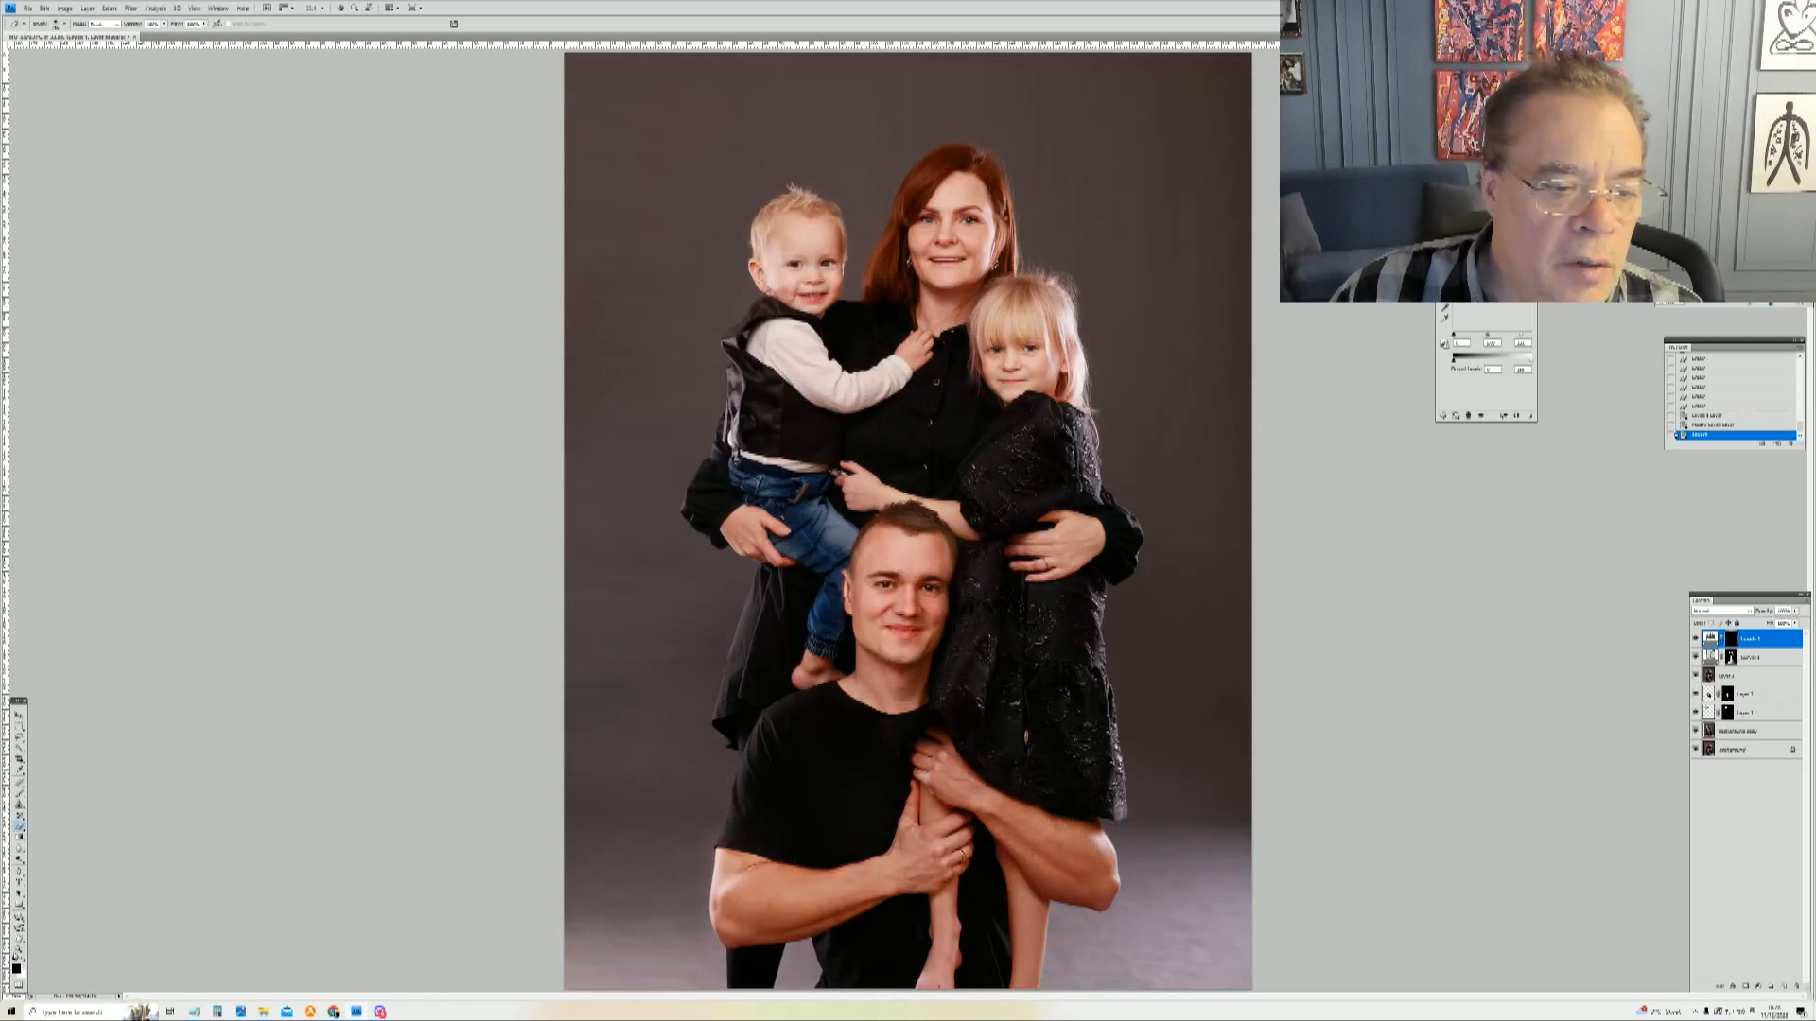
Step: Paint the Levels adjustment into the mask over the mother and children with a resized soft brush
right_click(927, 327)
drag(1021, 348, 1020, 348)
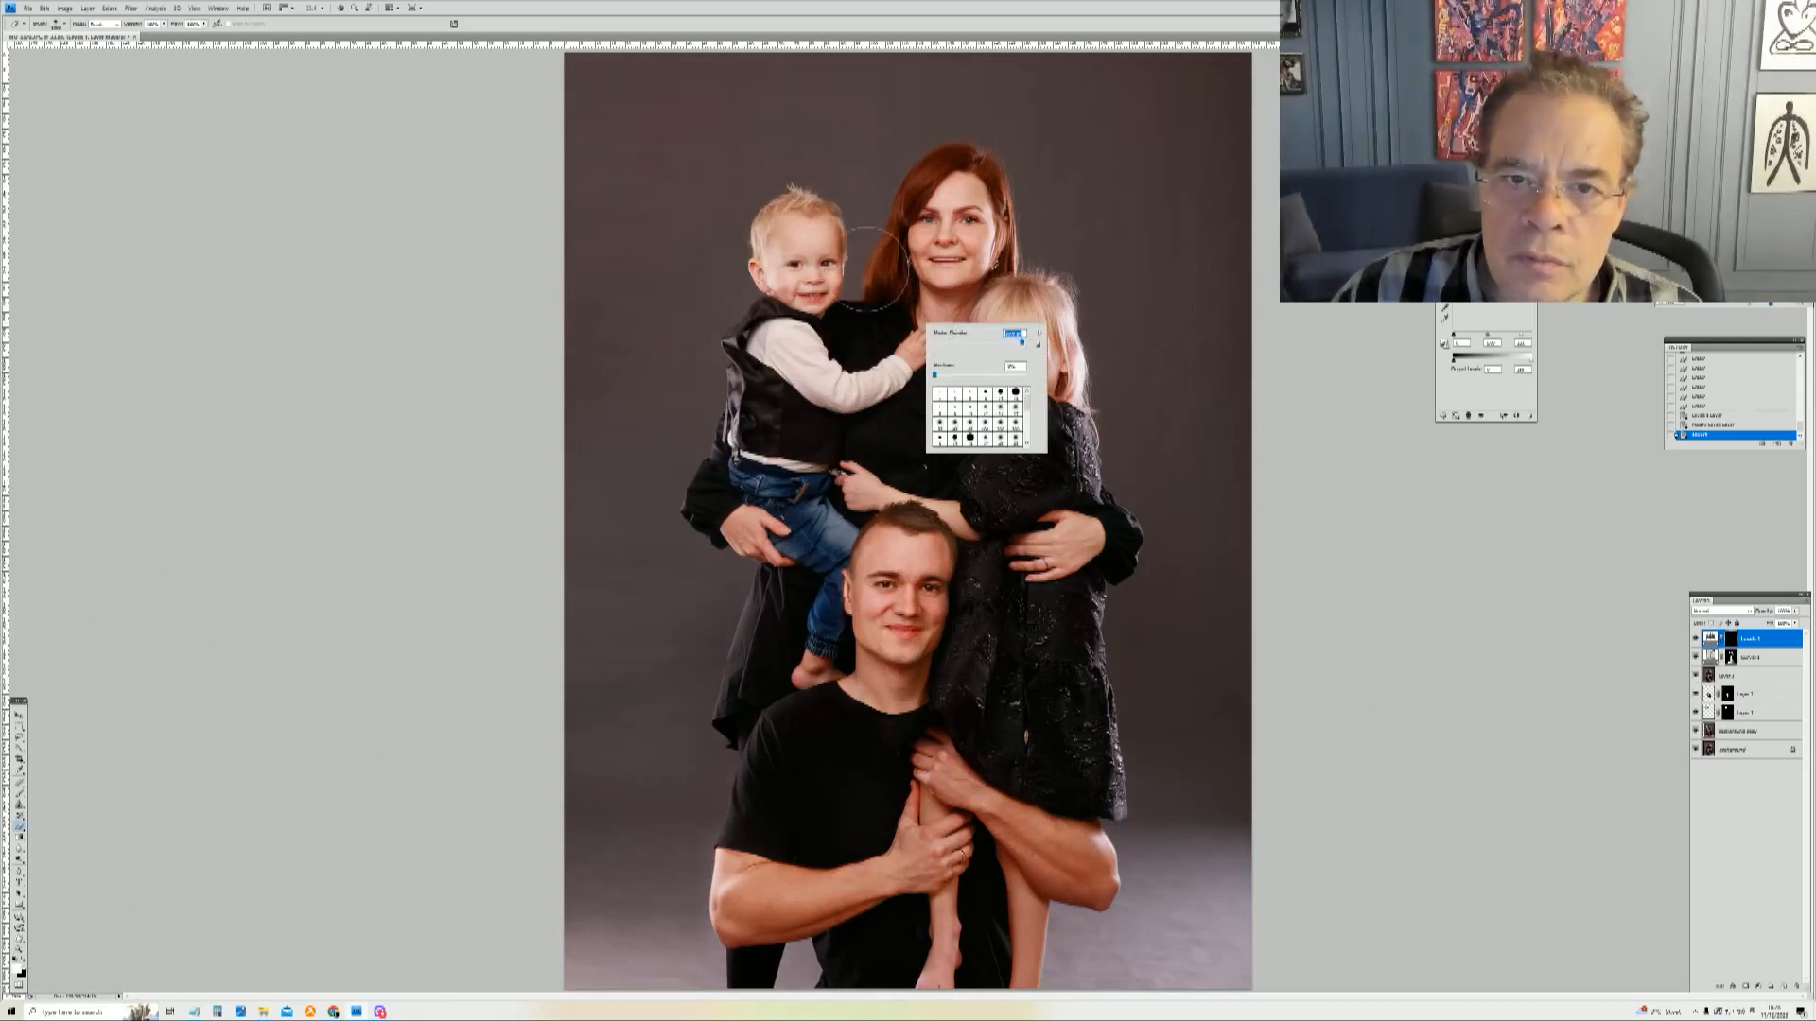
key(Return)
click(20, 959)
click(790, 333)
right_click(876, 314)
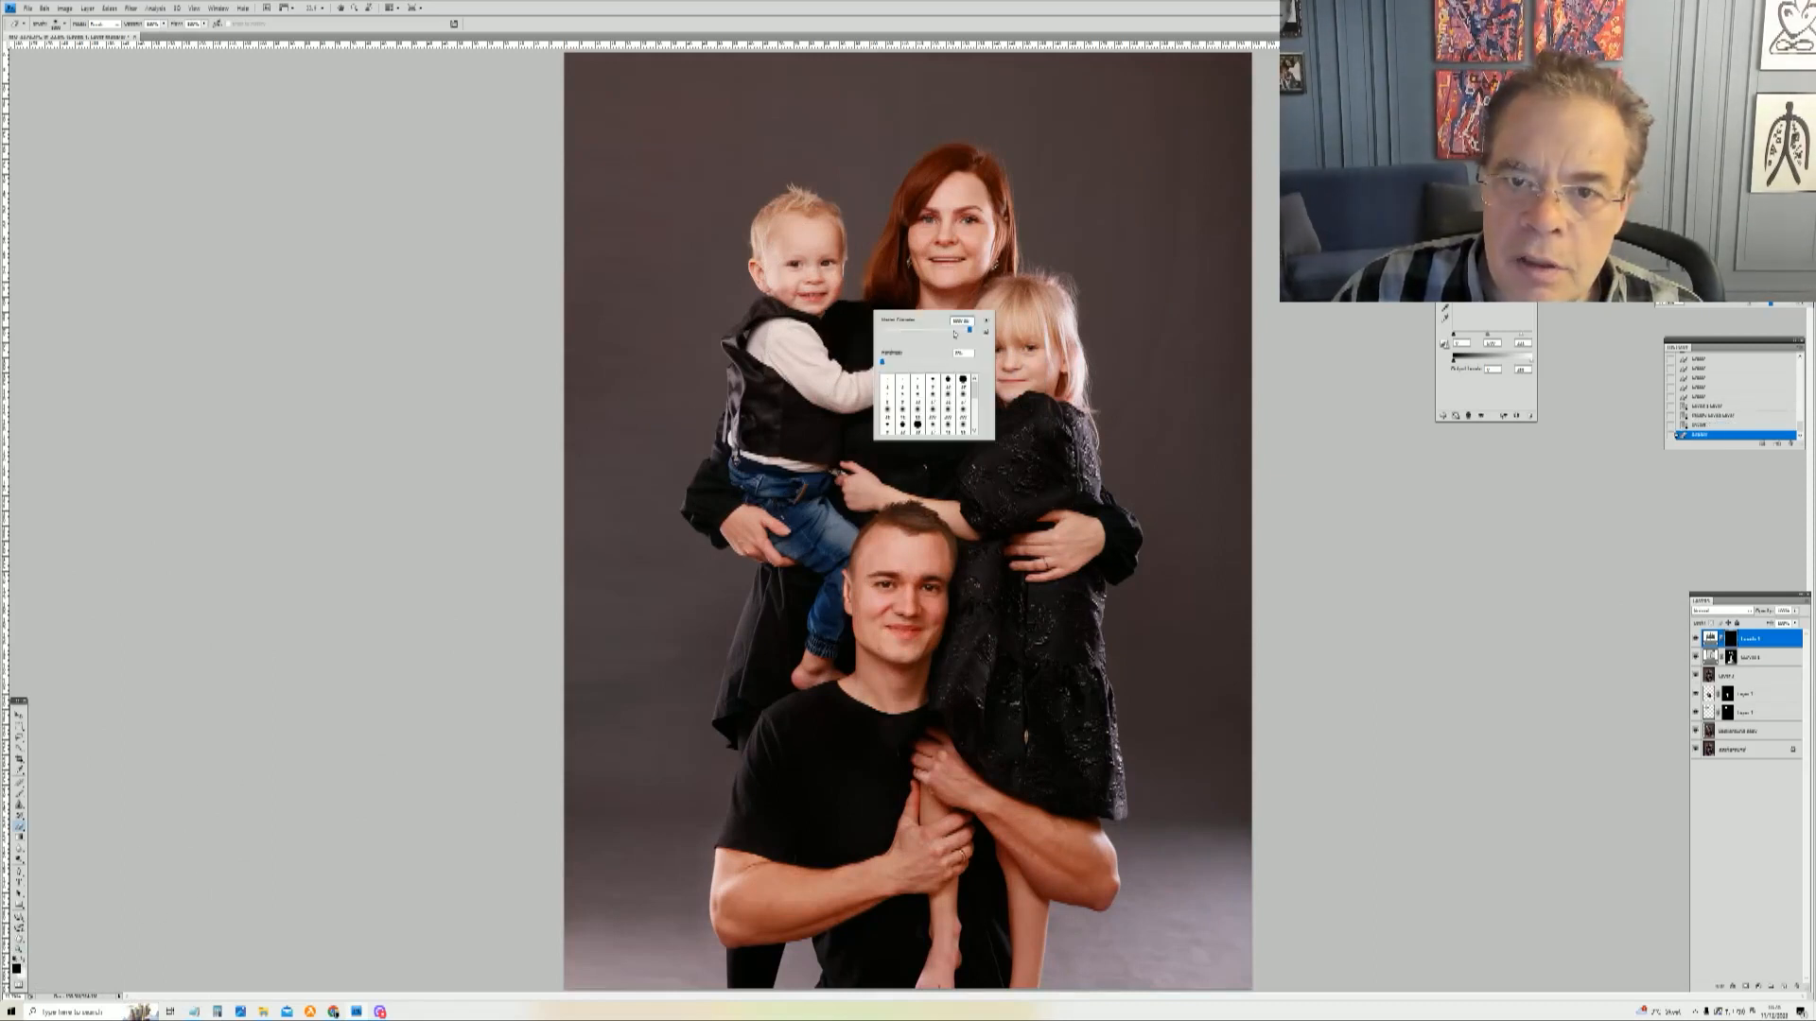
mouse_move(941, 199)
mouse_down()
mouse_move(915, 709)
mouse_move(937, 846)
mouse_move(822, 904)
mouse_move(1039, 876)
mouse_up()
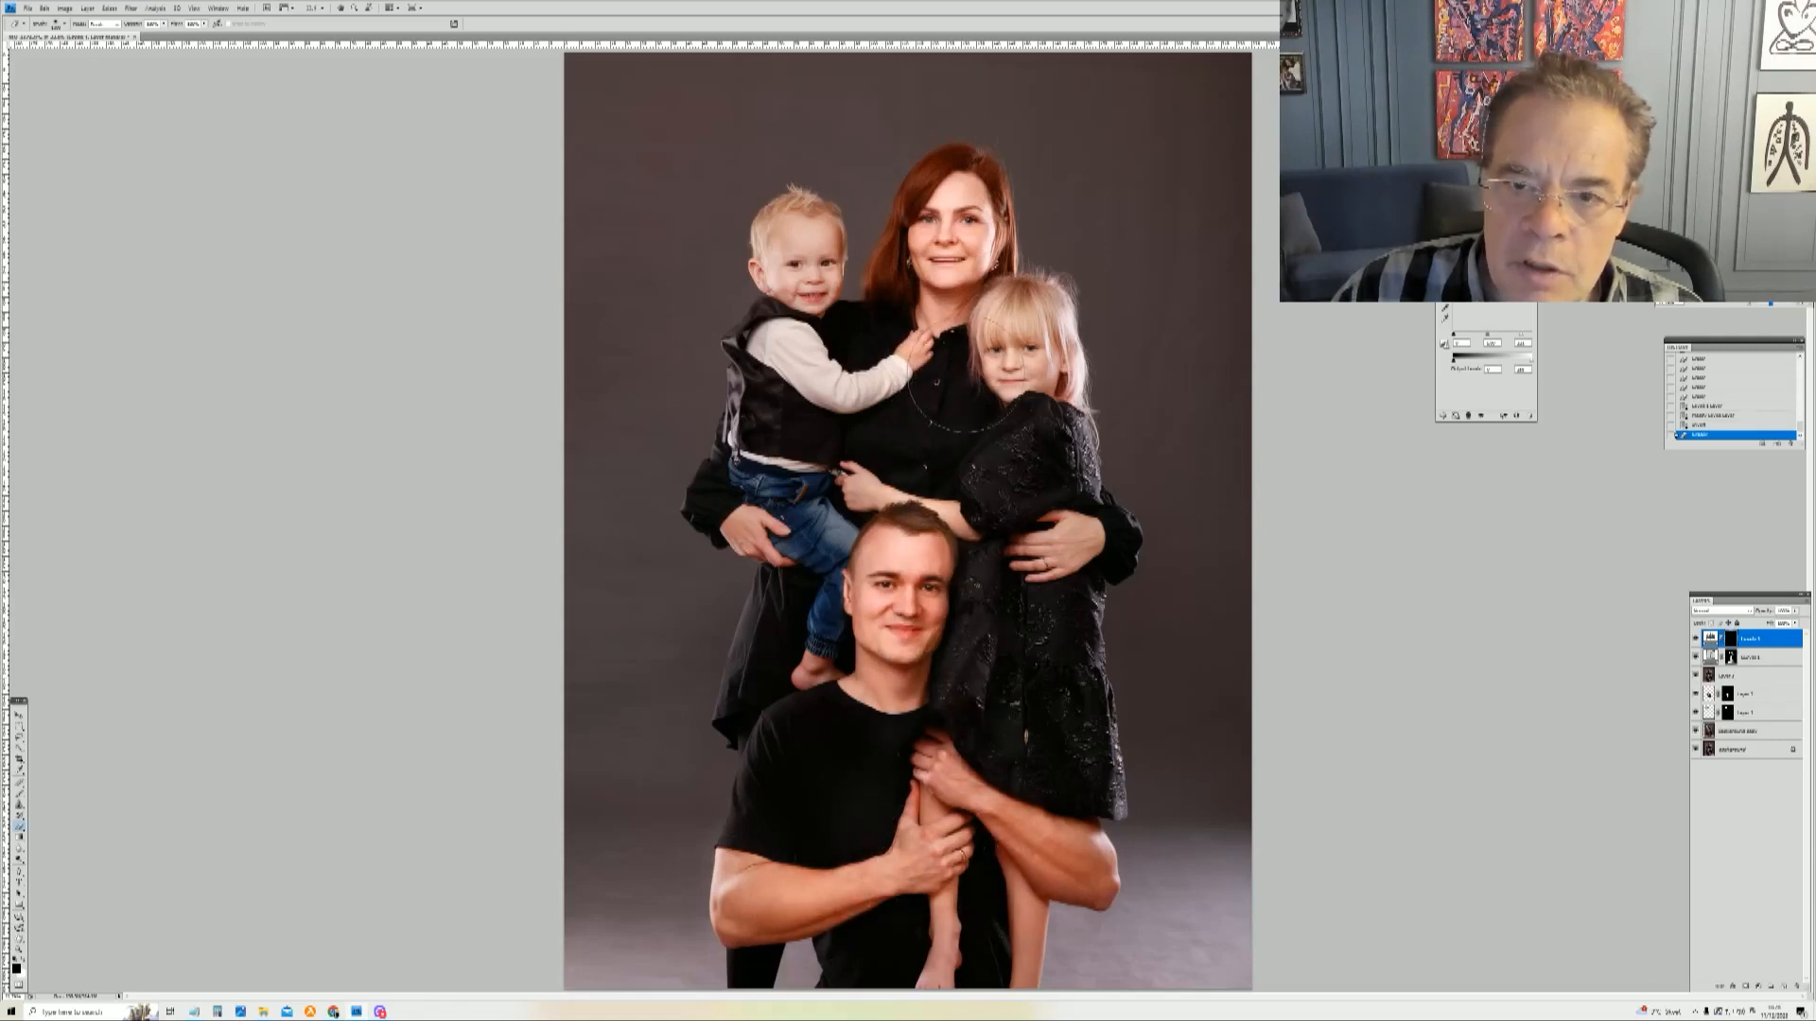
mouse_move(1100, 381)
mouse_down()
mouse_move(1085, 351)
mouse_move(1046, 374)
mouse_up()
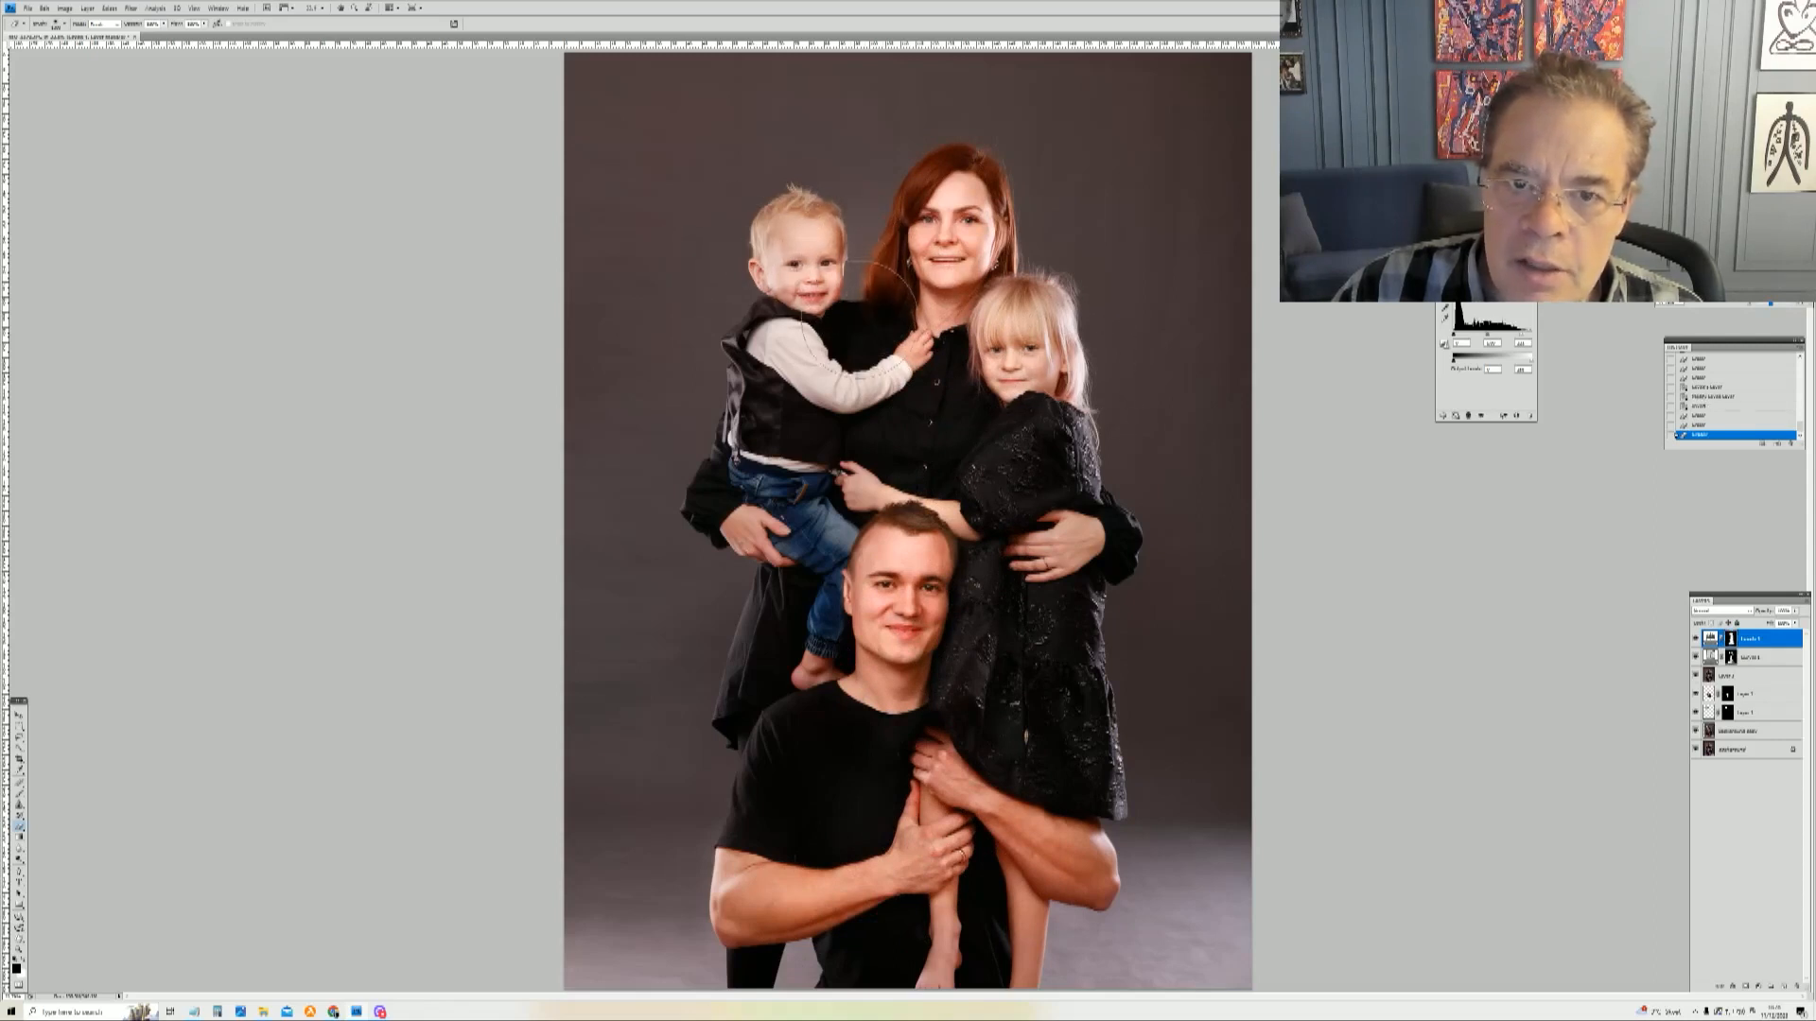
drag(882, 459, 872, 473)
mouse_move(924, 313)
mouse_down()
mouse_move(939, 218)
mouse_move(955, 351)
mouse_up()
drag(974, 418, 974, 440)
drag(1005, 567, 1015, 699)
drag(820, 804, 849, 754)
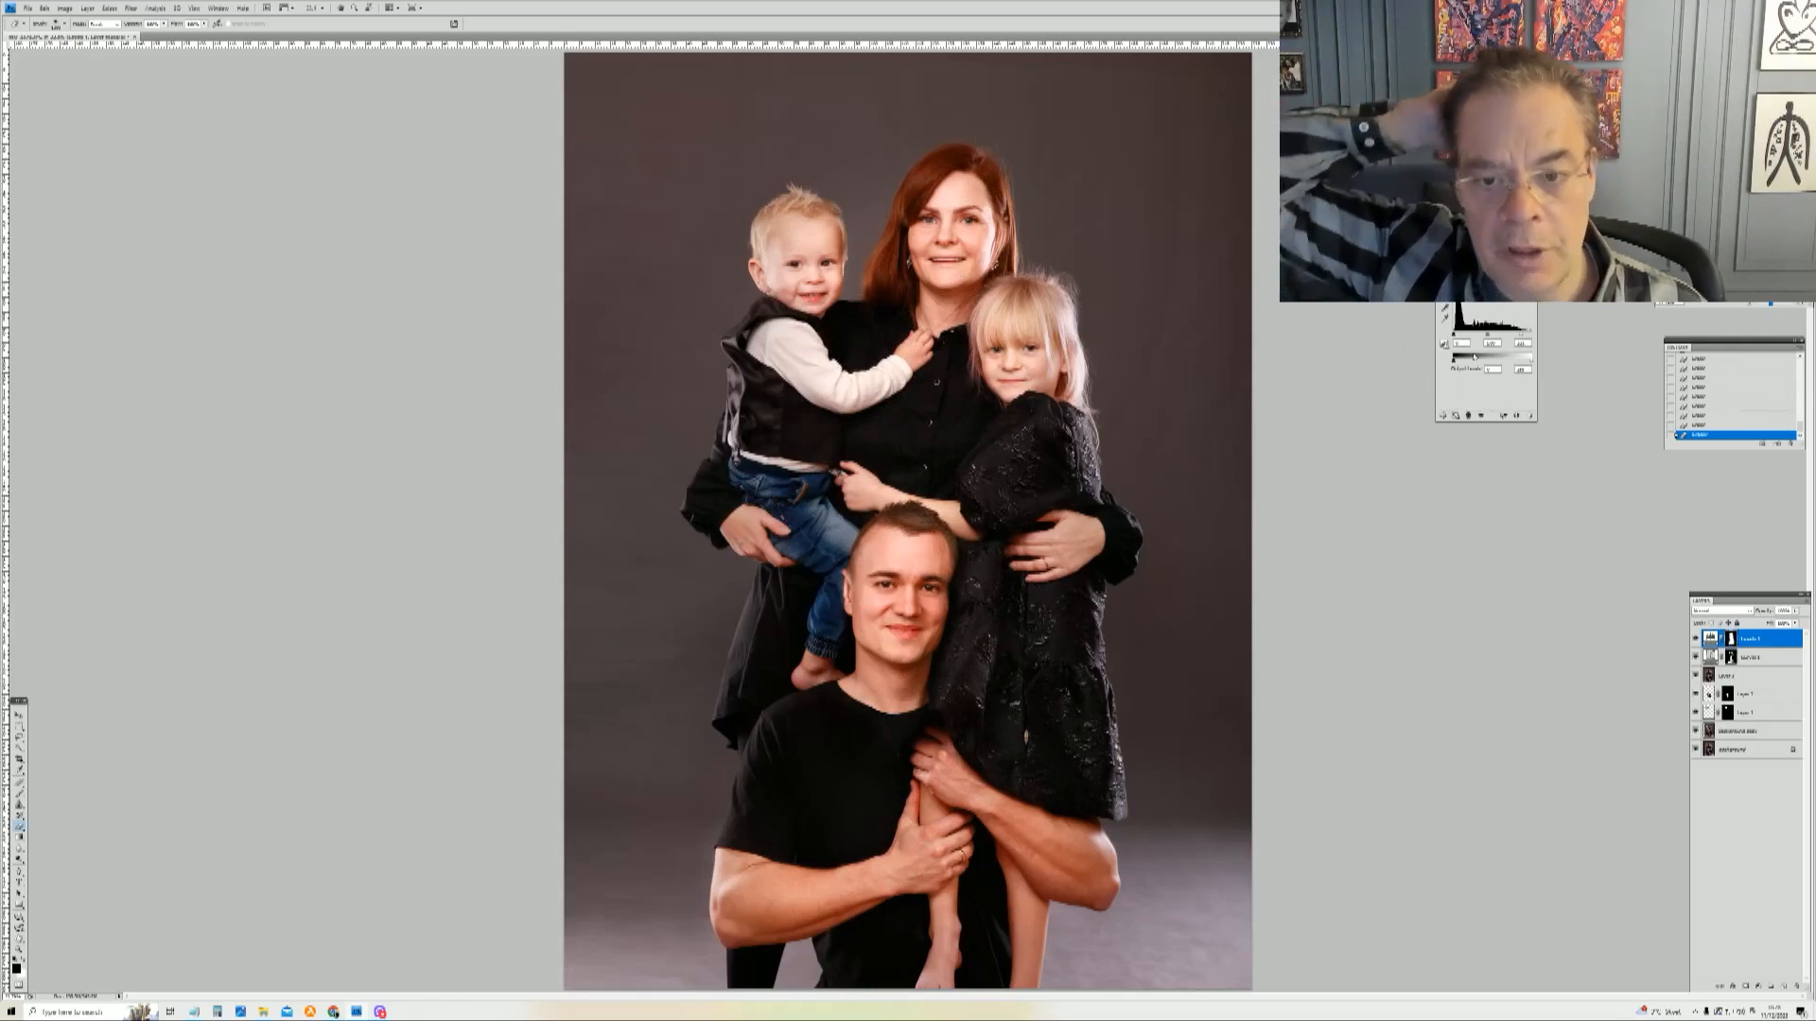